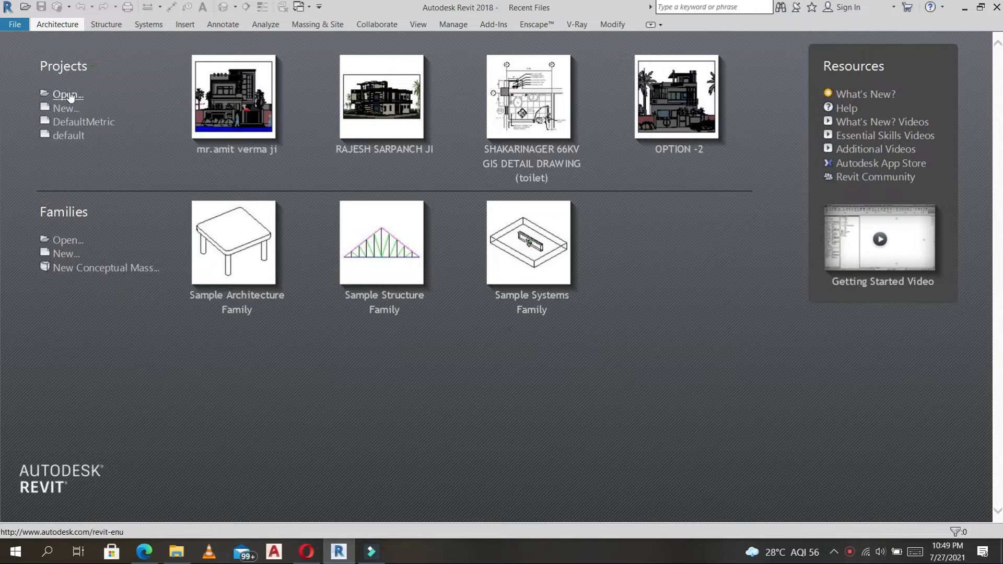
Step: Create a new project based on the default template
click(87, 129)
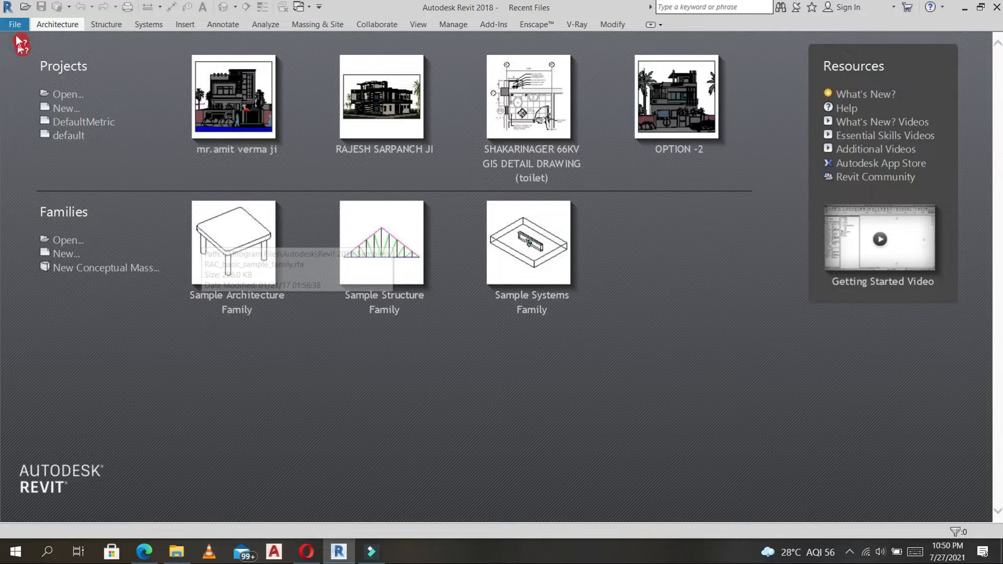
click(65, 108)
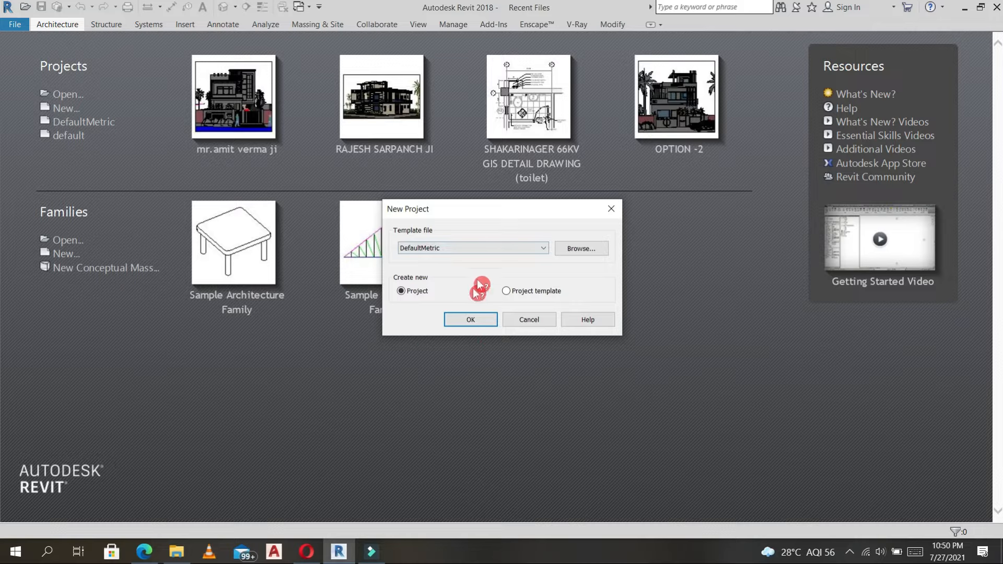
click(545, 250)
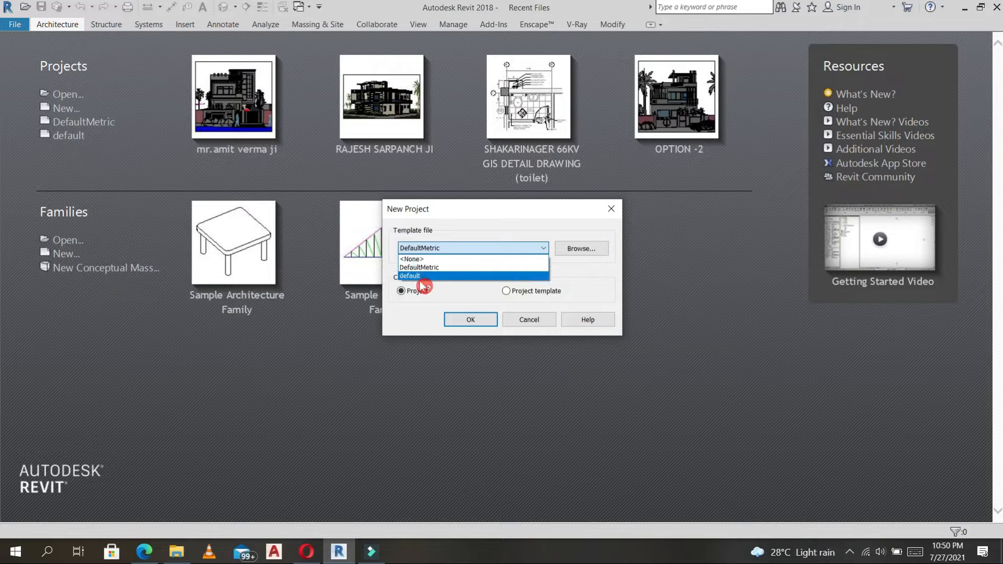
click(462, 276)
click(471, 322)
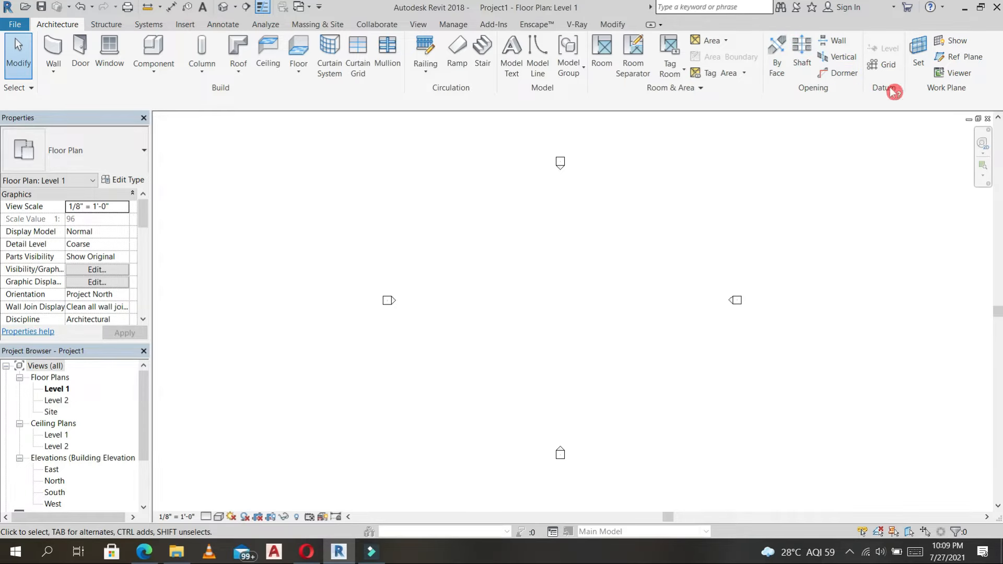
Step: Review the structure, systems, insert, annotate, analysis, massing, collaboration, view, management, add-in, rendering and modify command sets, including the 3D view options and additional settings
click(107, 25)
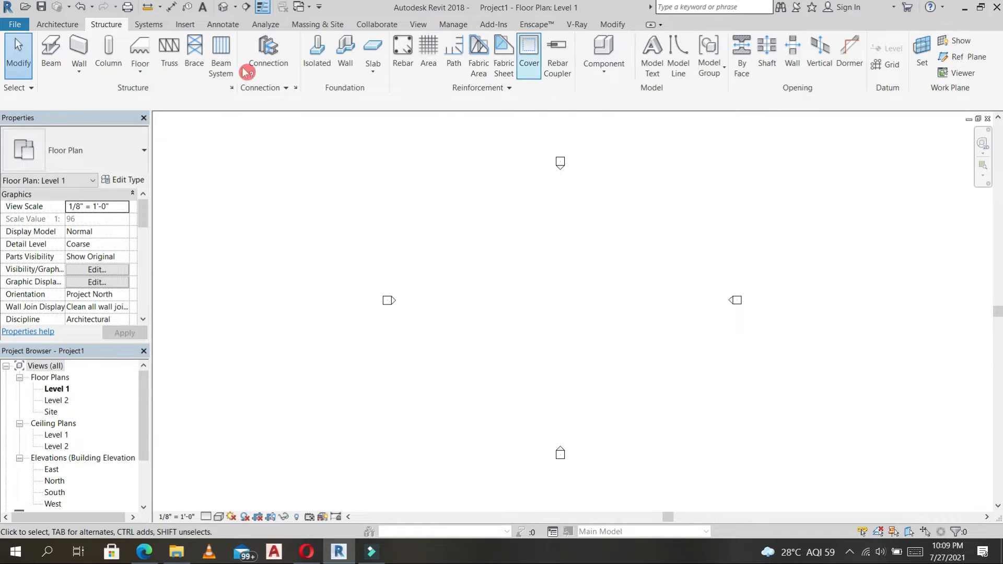
click(151, 26)
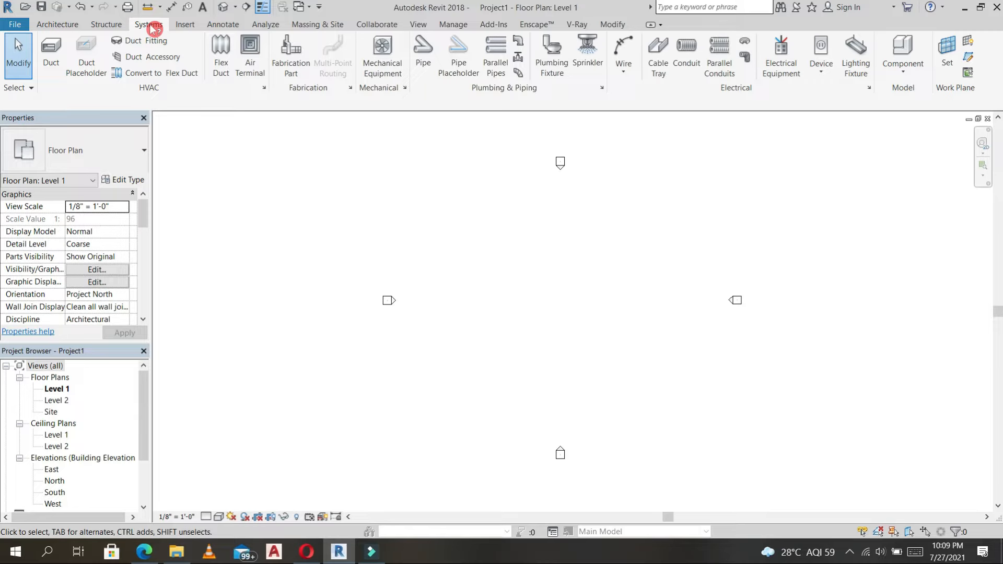
click(186, 27)
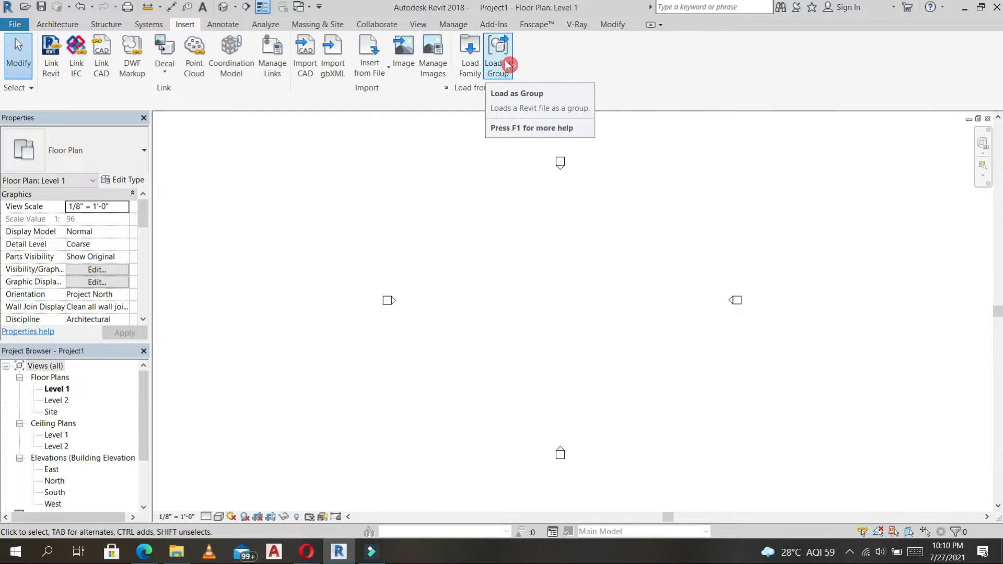
click(231, 29)
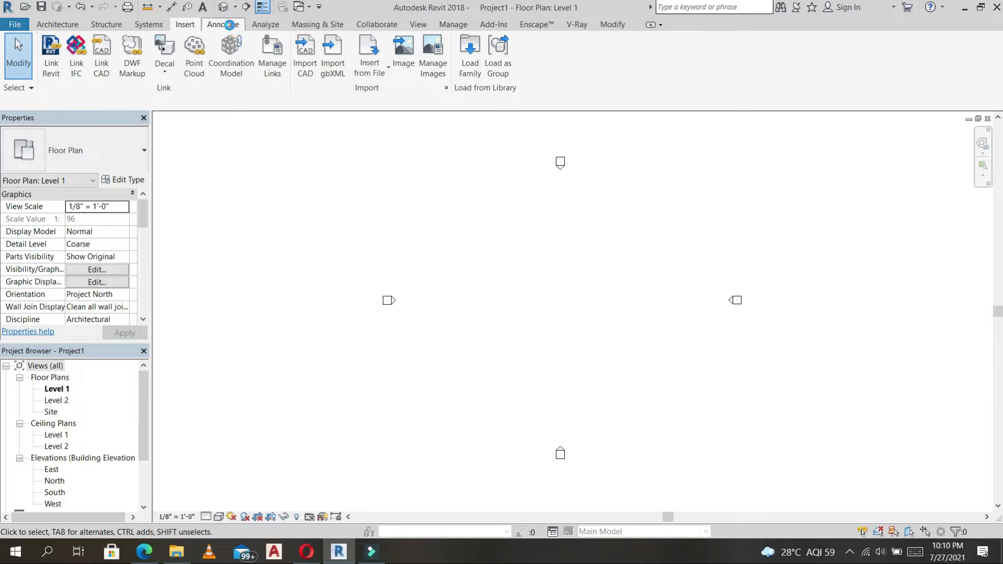
click(230, 25)
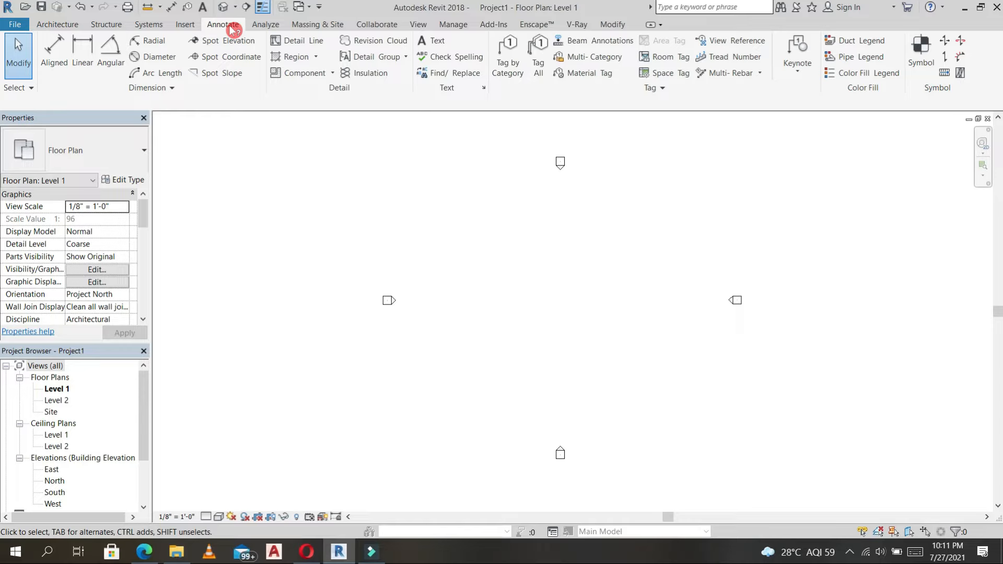
click(259, 27)
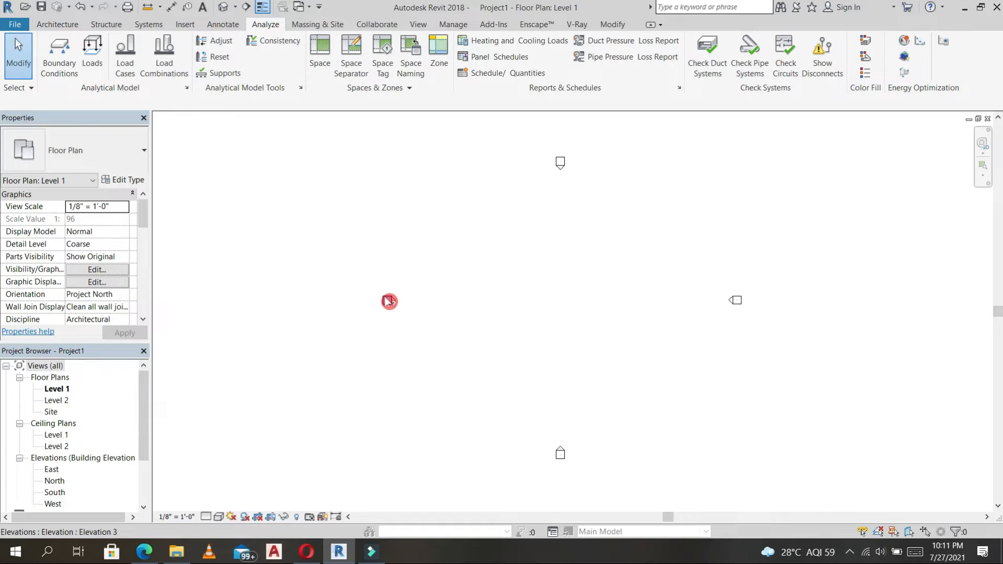
click(337, 25)
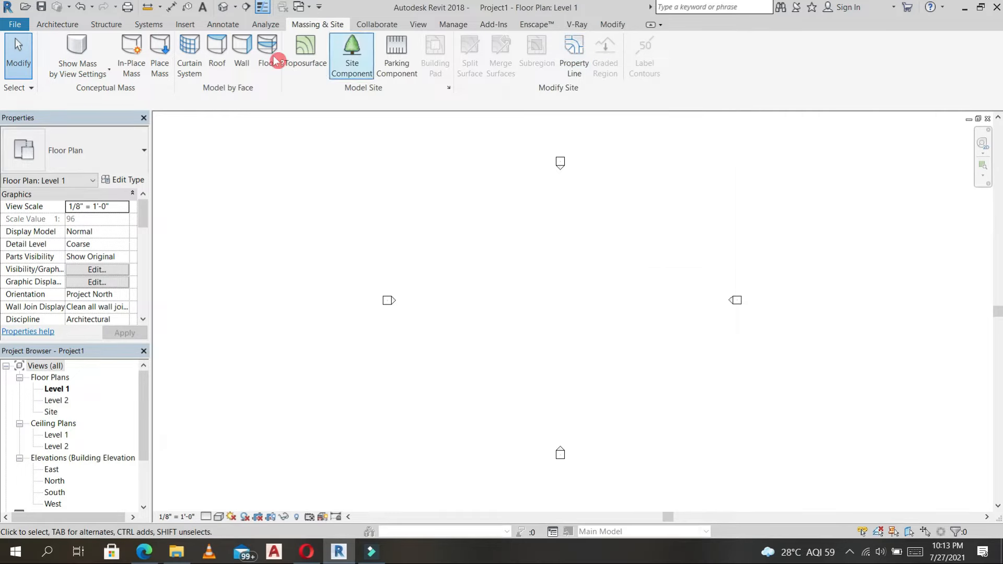
click(381, 26)
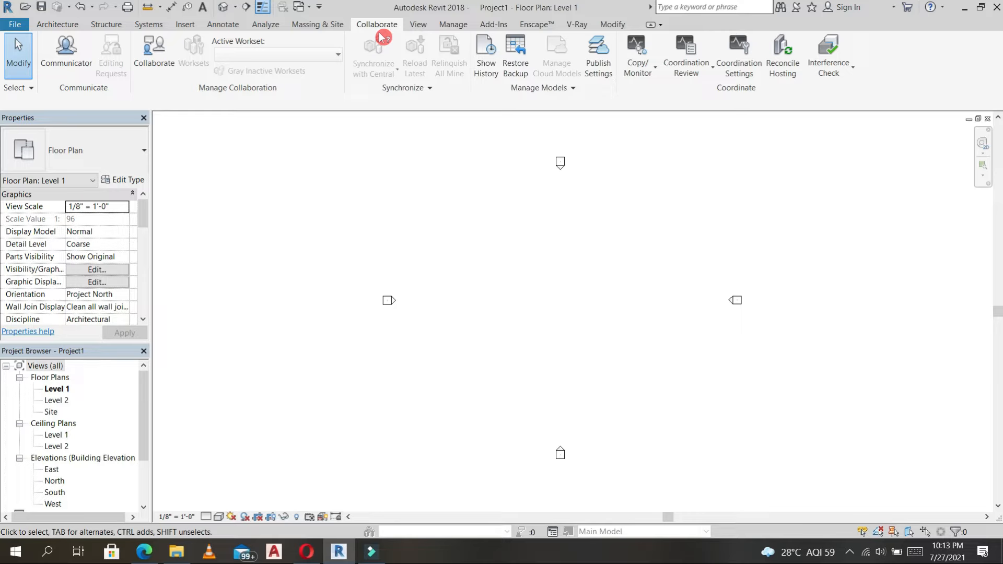
click(421, 24)
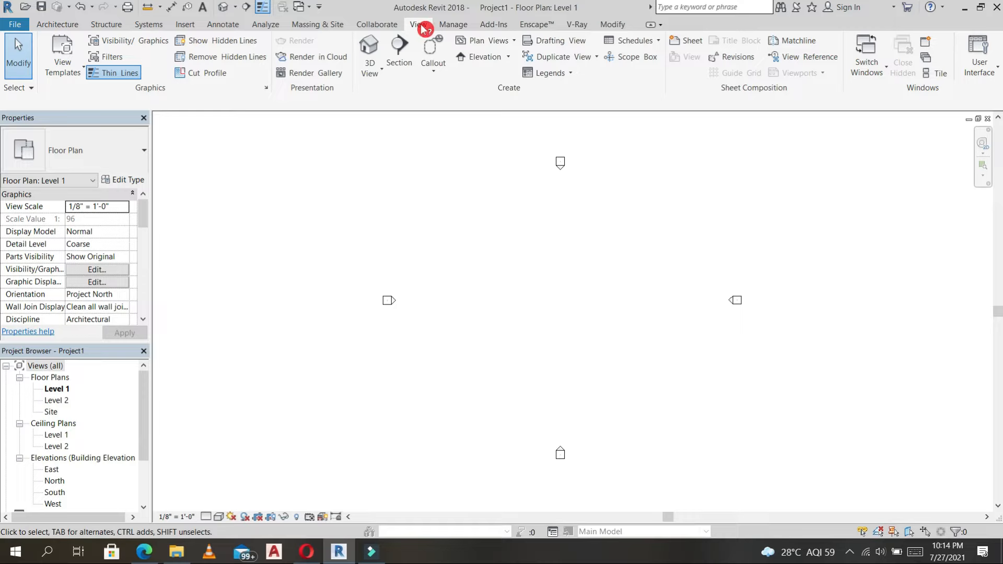
click(380, 70)
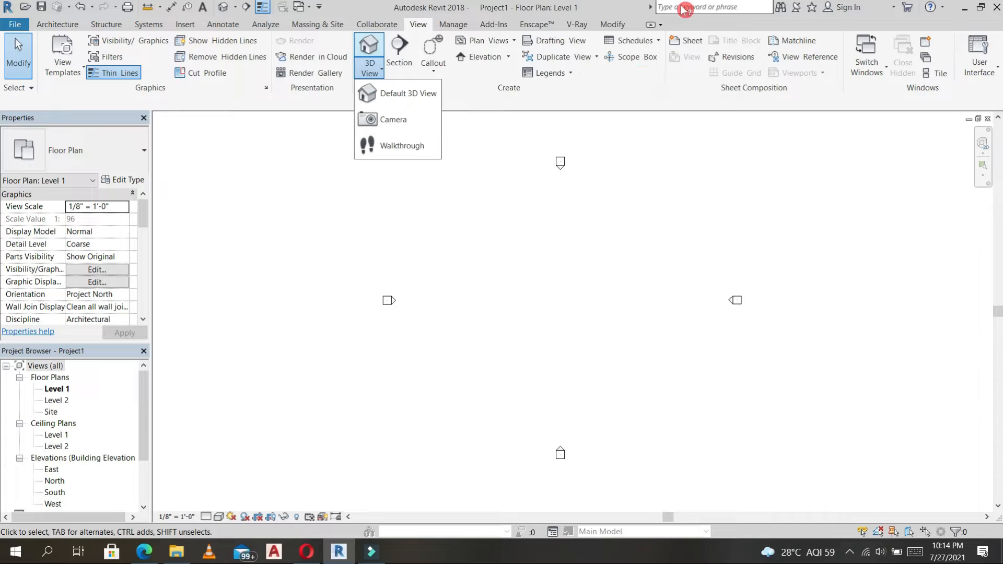
click(454, 25)
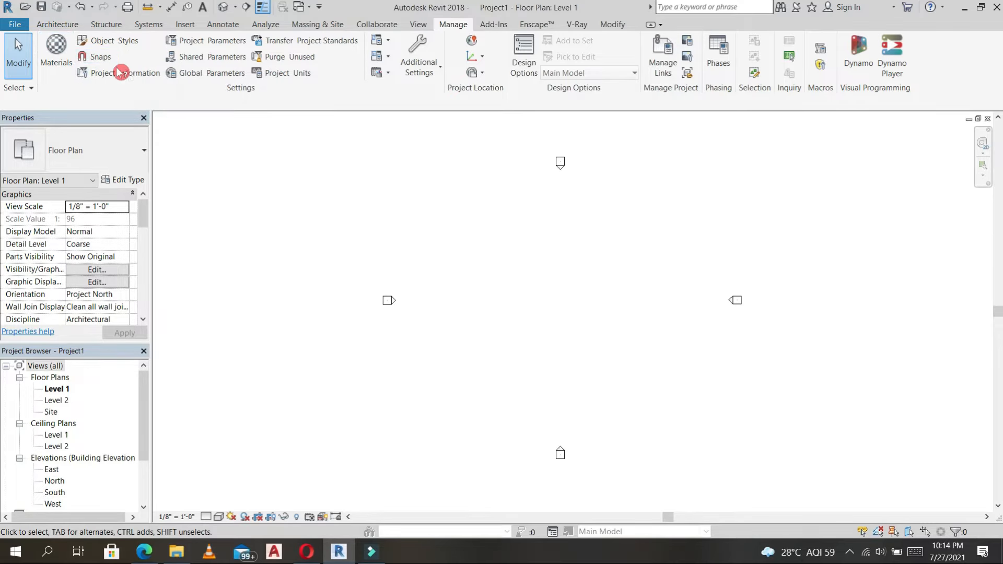
click(440, 73)
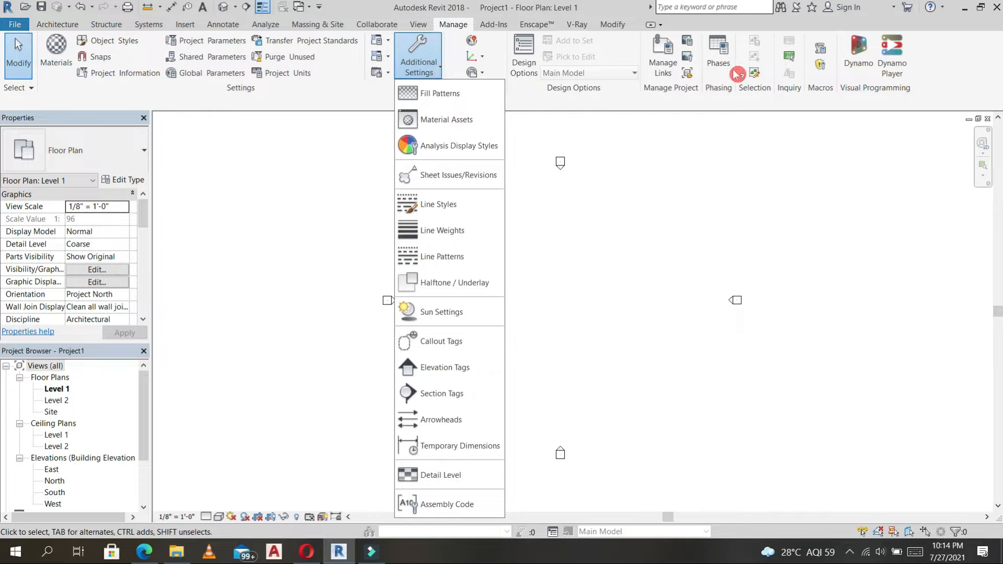
click(503, 27)
click(505, 27)
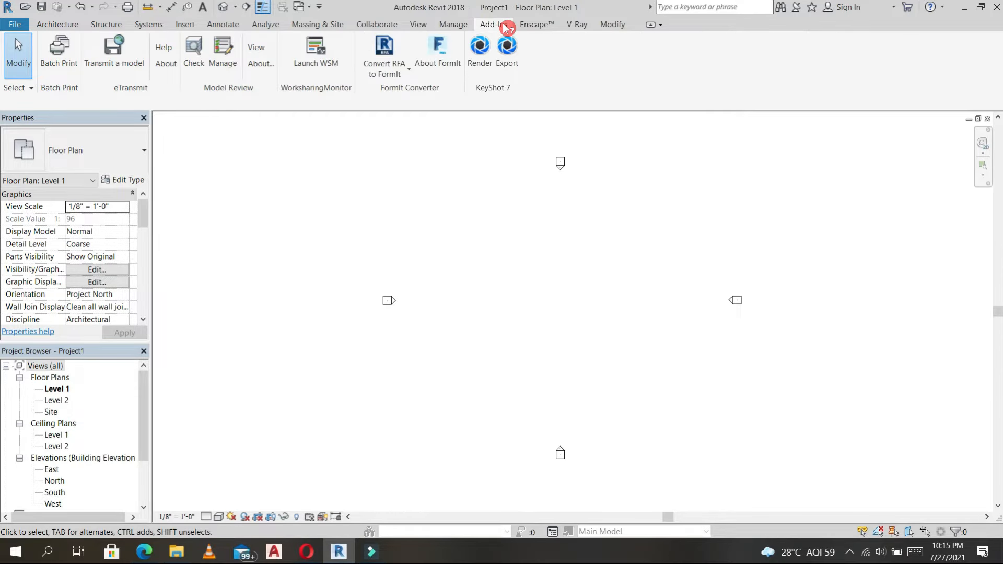
click(541, 30)
click(574, 28)
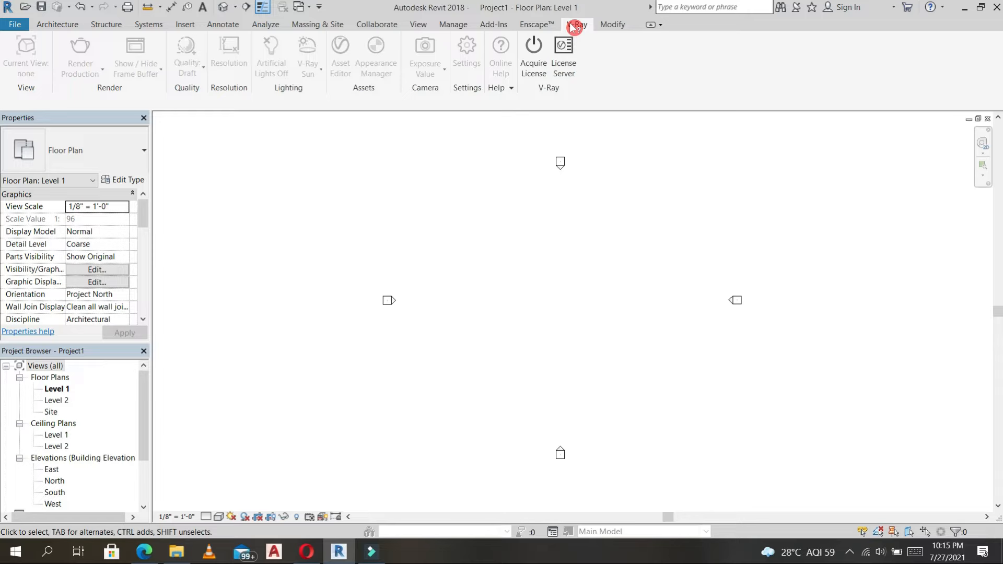
click(606, 29)
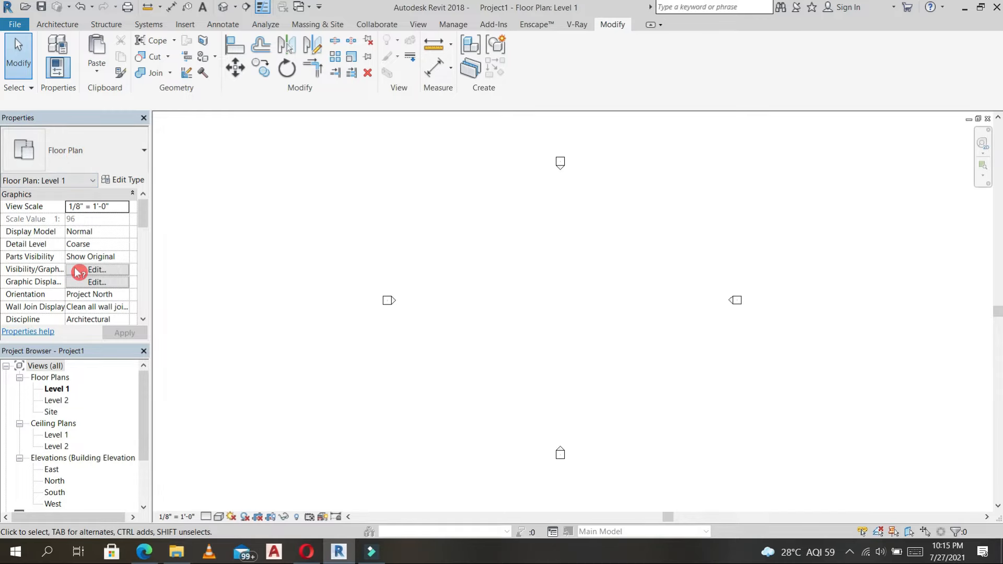
Step: Draw a horizontal Generic - 8" wall about 44' long between the elevation markers in the Level 1 plan, and delete it
click(58, 25)
click(53, 52)
click(585, 327)
key(w)
key(a)
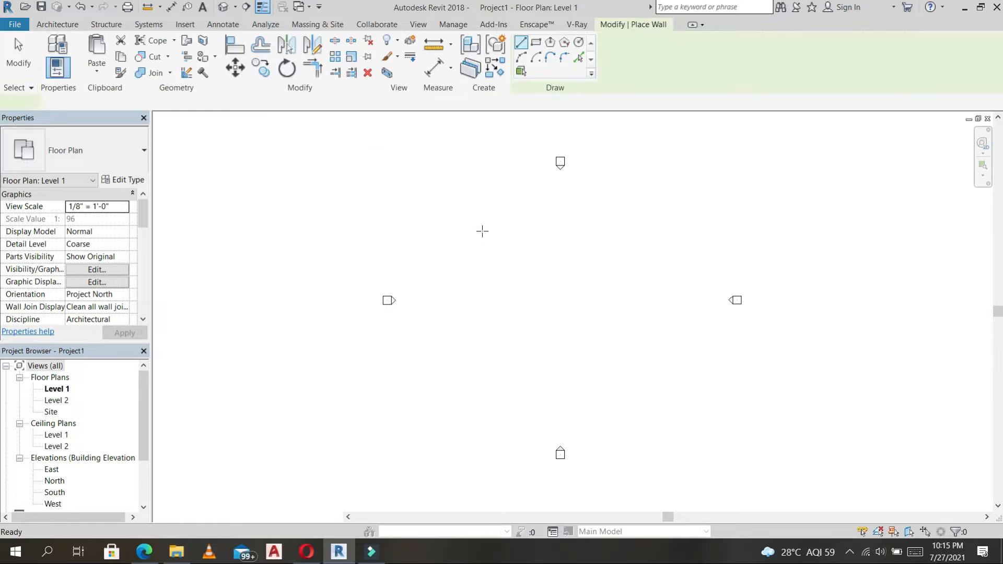
click(478, 230)
click(570, 231)
key(Escape)
key(Escape)
click(560, 231)
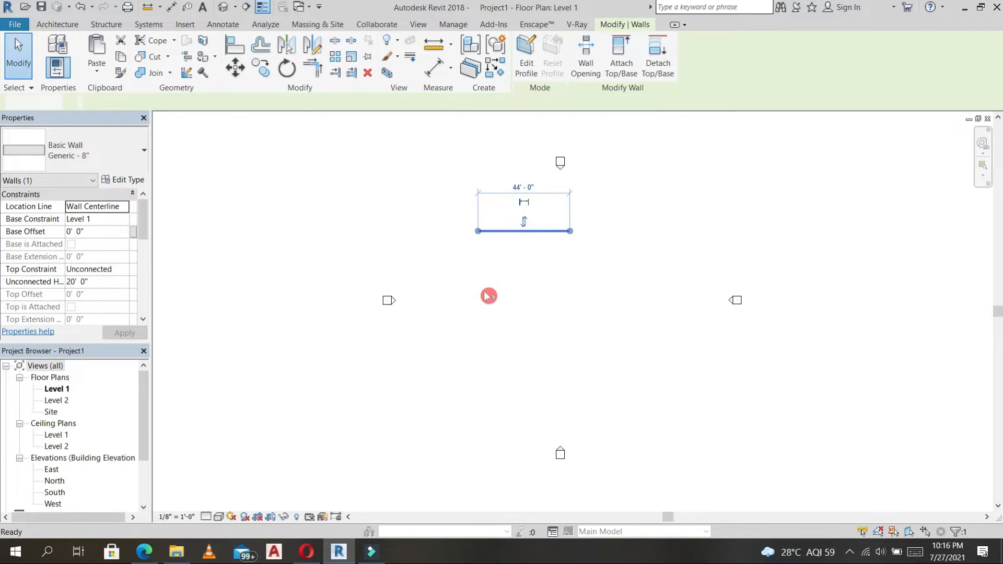
key(Delete)
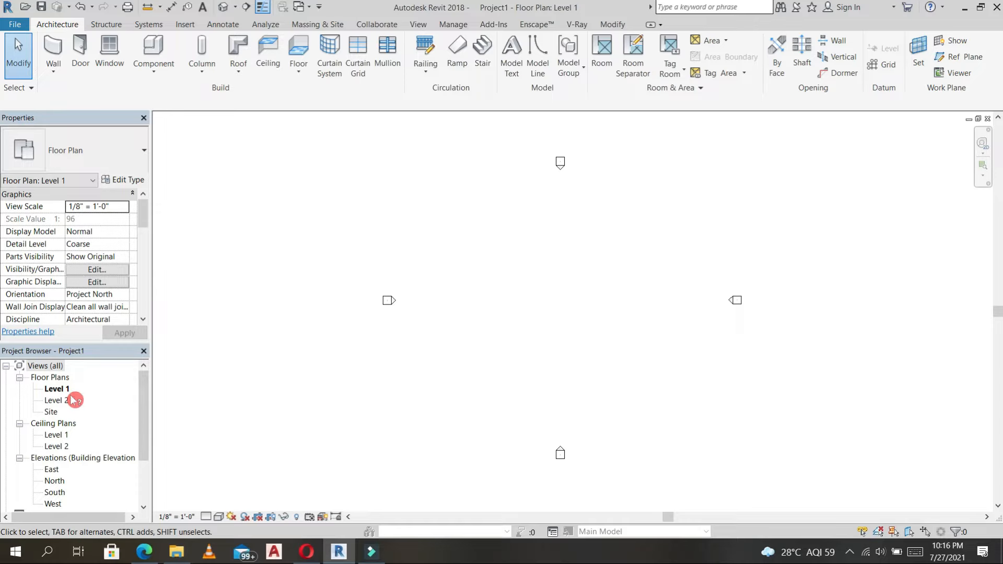
click(19, 423)
scroll(83, 466, down, 2)
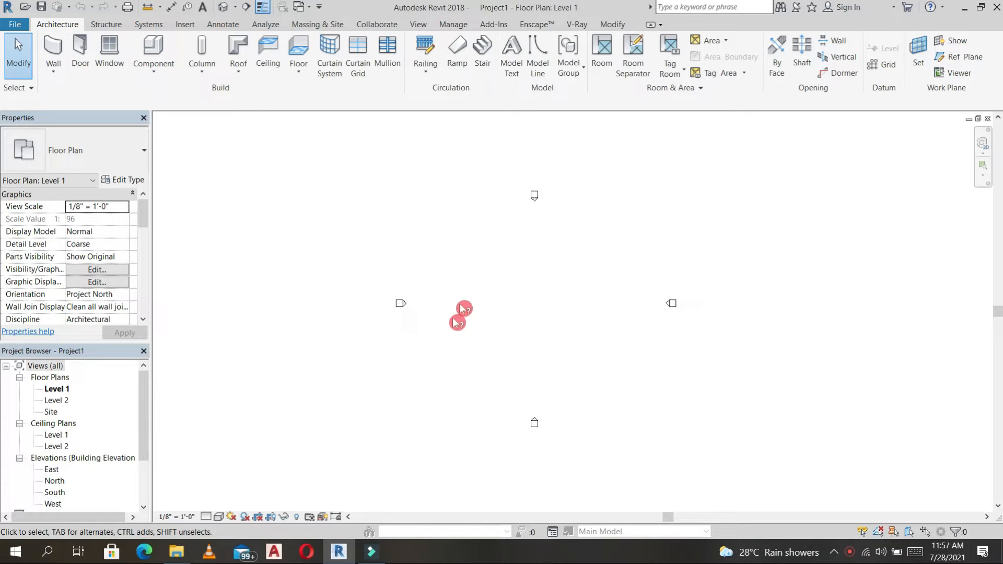
Step: Import the client's floor plan DWG marked (DELHI) from the Desktop into Level 1, limited to the current view only
click(185, 26)
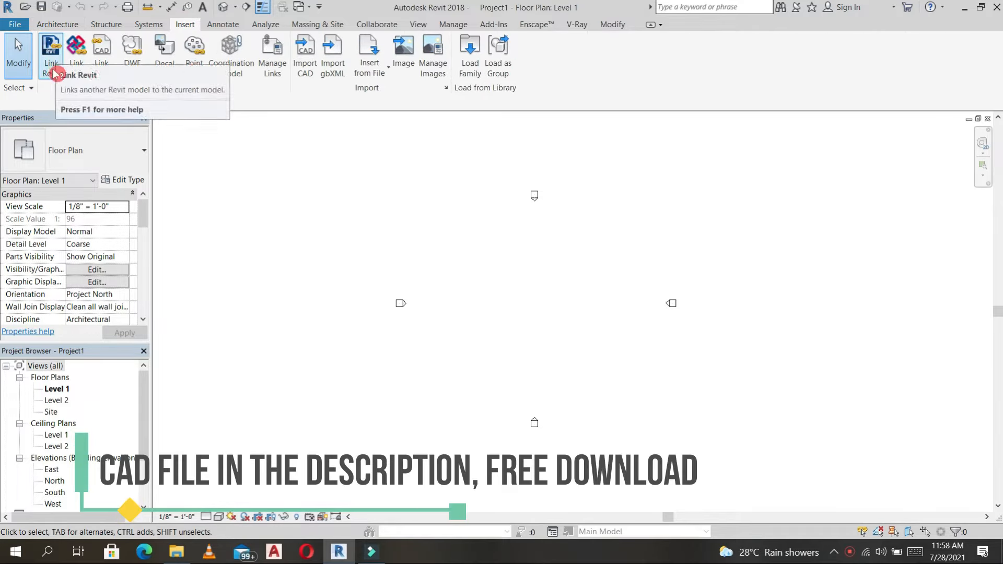
click(310, 61)
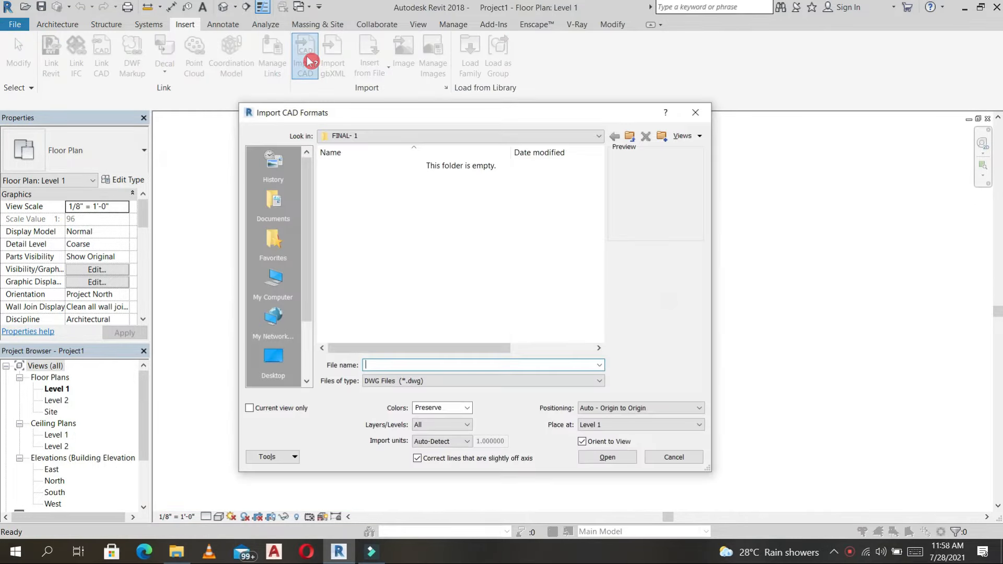
click(281, 370)
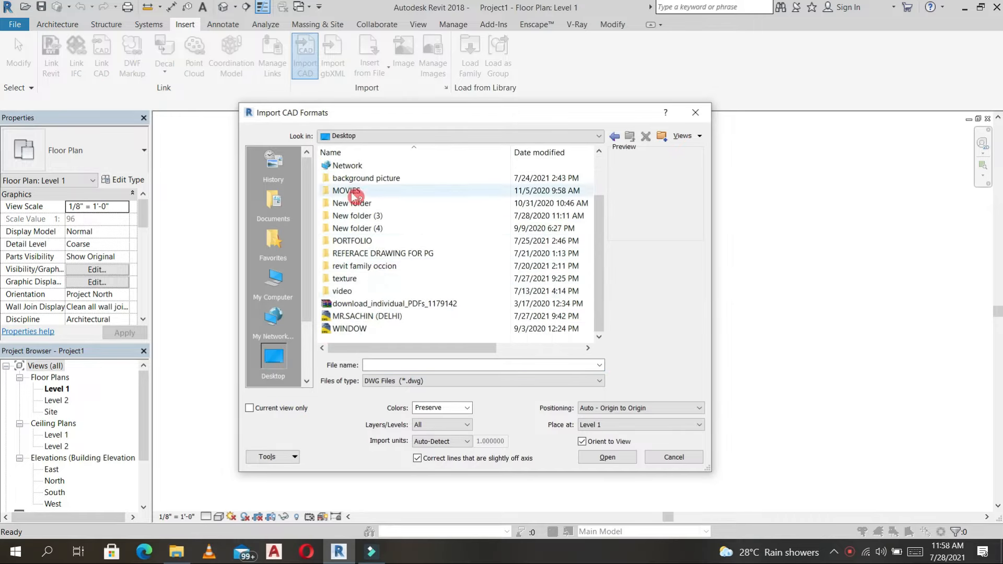
click(276, 290)
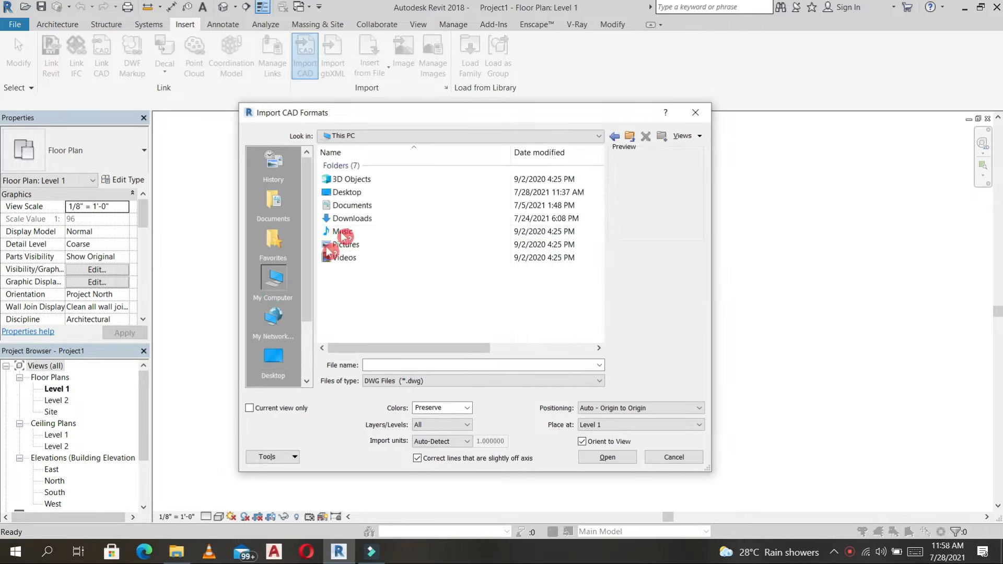
click(273, 358)
scroll(394, 314, down, 2)
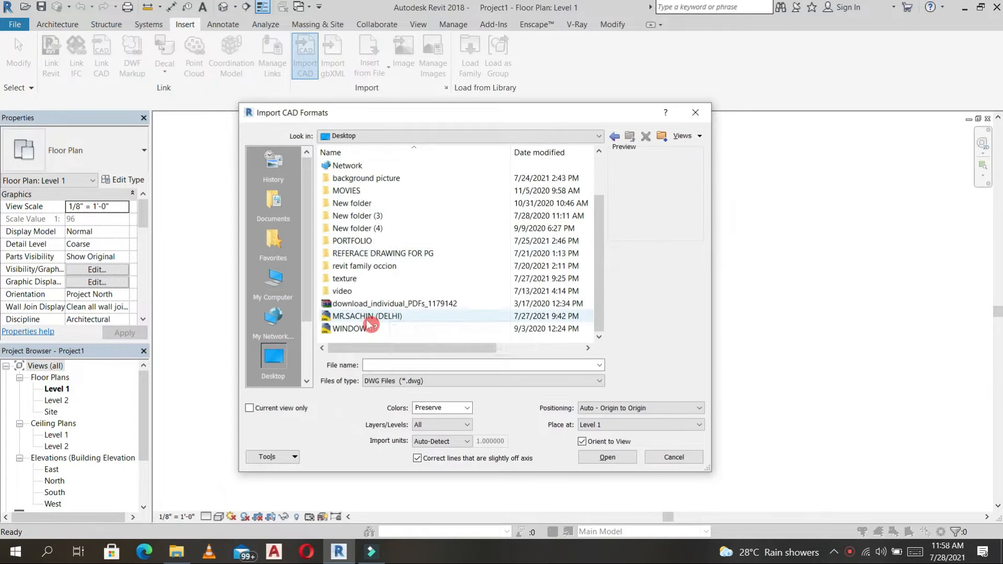
click(394, 316)
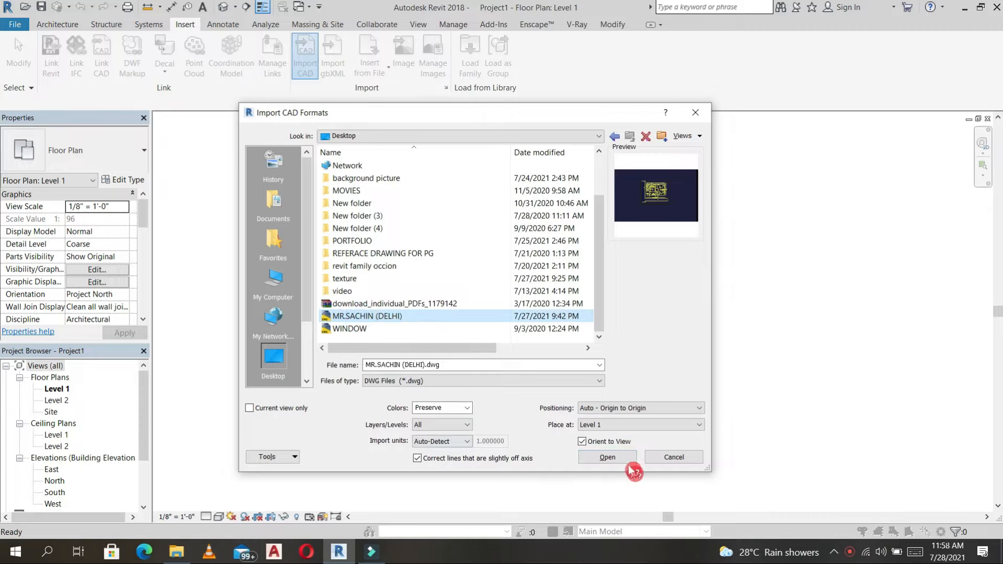
click(250, 408)
click(610, 458)
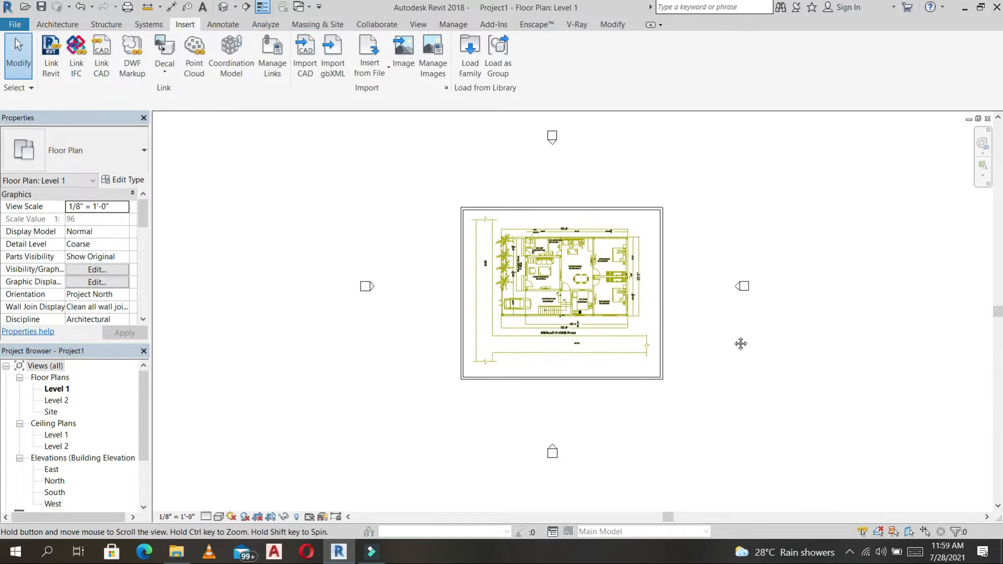
Step: Examine the imported ground floor plan's room layout and dimensions, and its position between the elevation markers
middle_drag(741, 343, 729, 348)
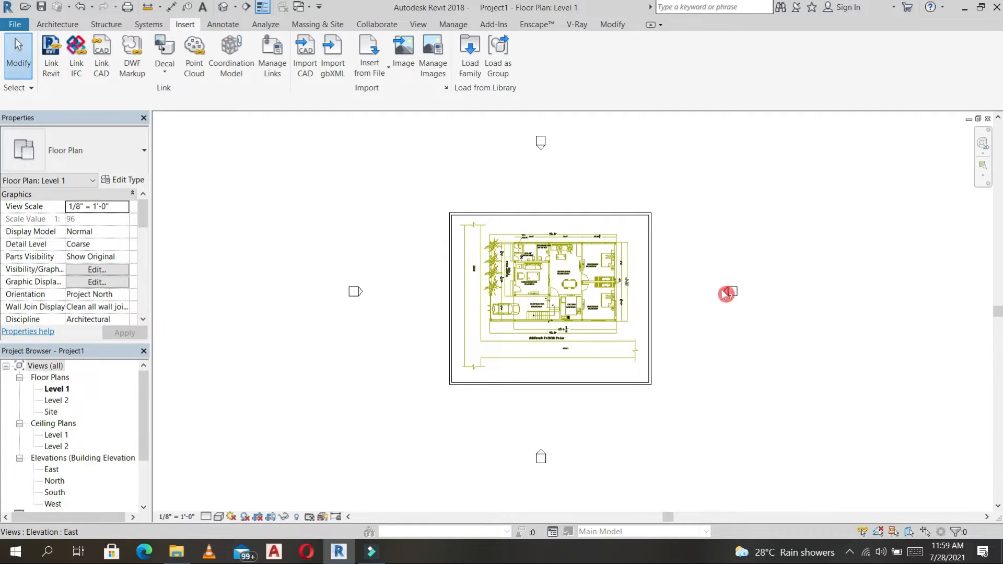
click(549, 293)
scroll(557, 308, up, 5)
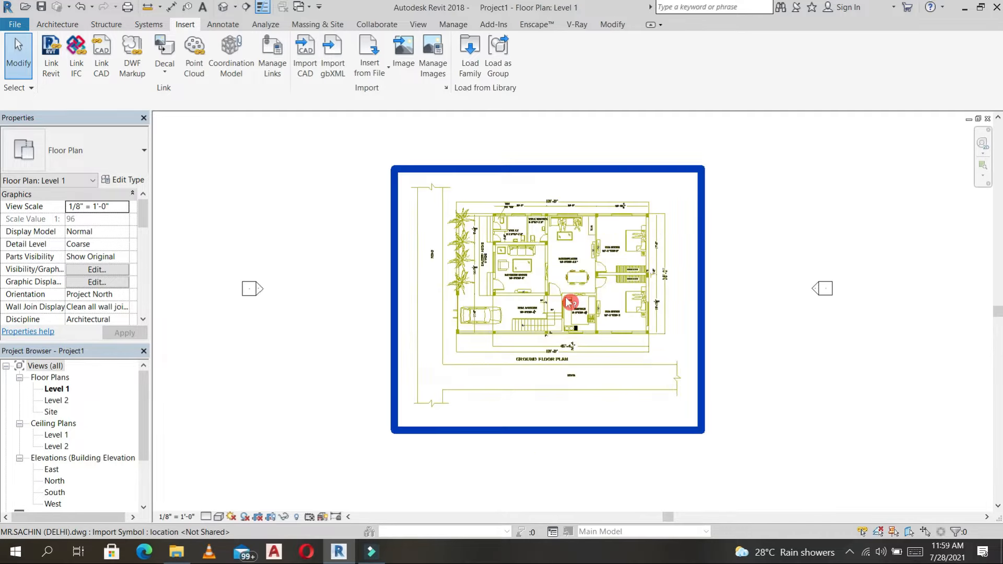
scroll(486, 344, up, 2)
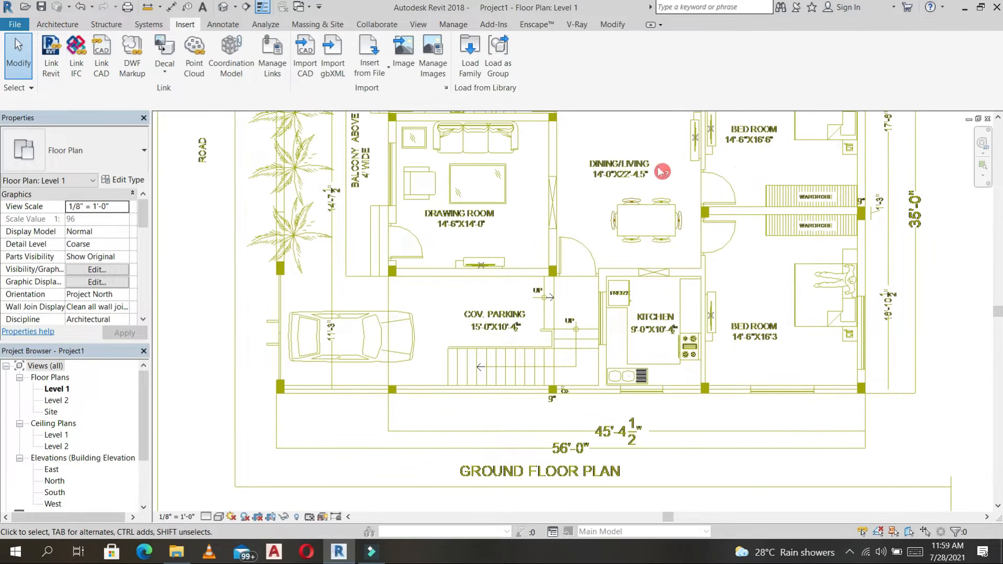
scroll(578, 249, down, 3)
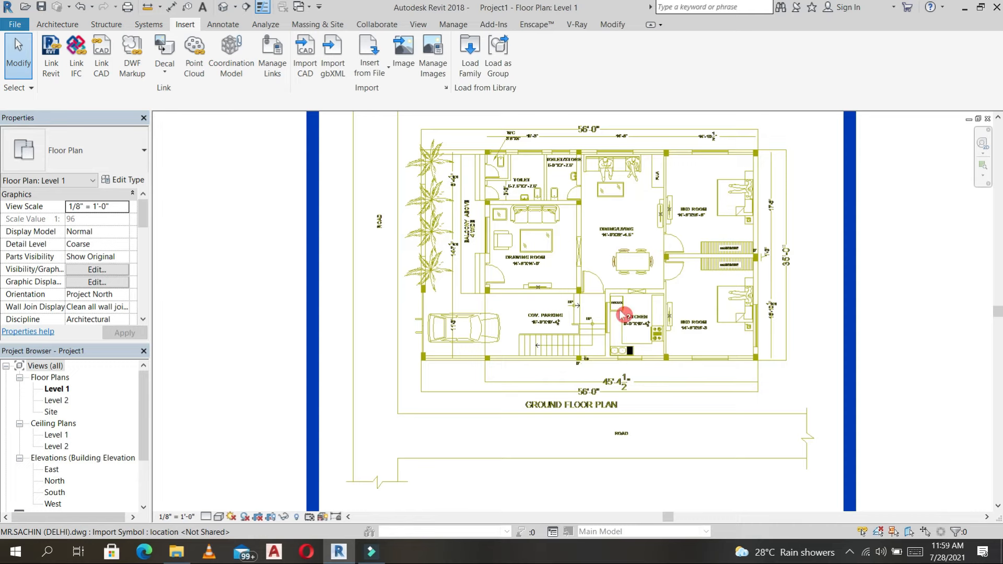
scroll(669, 303, down, 4)
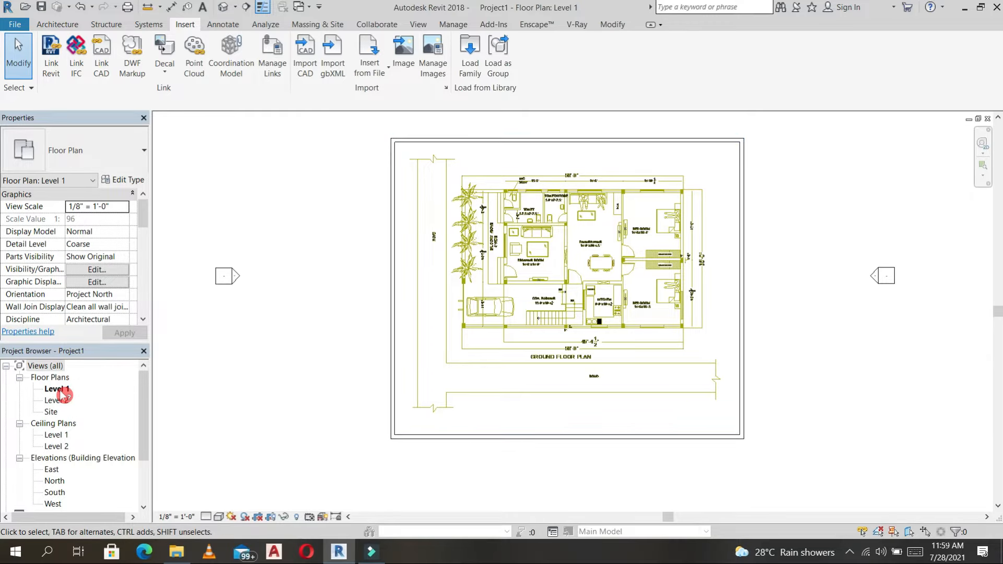
Step: Open the East elevation and rename Level 1 as GROUND LEVEL, renaming the corresponding views as well
scroll(77, 452, down, 1)
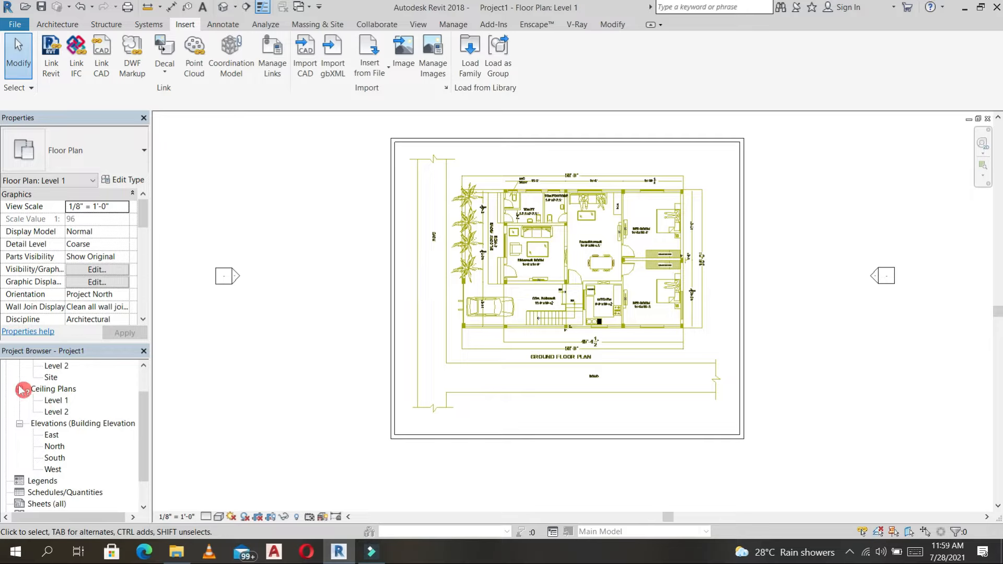
double_click(51, 434)
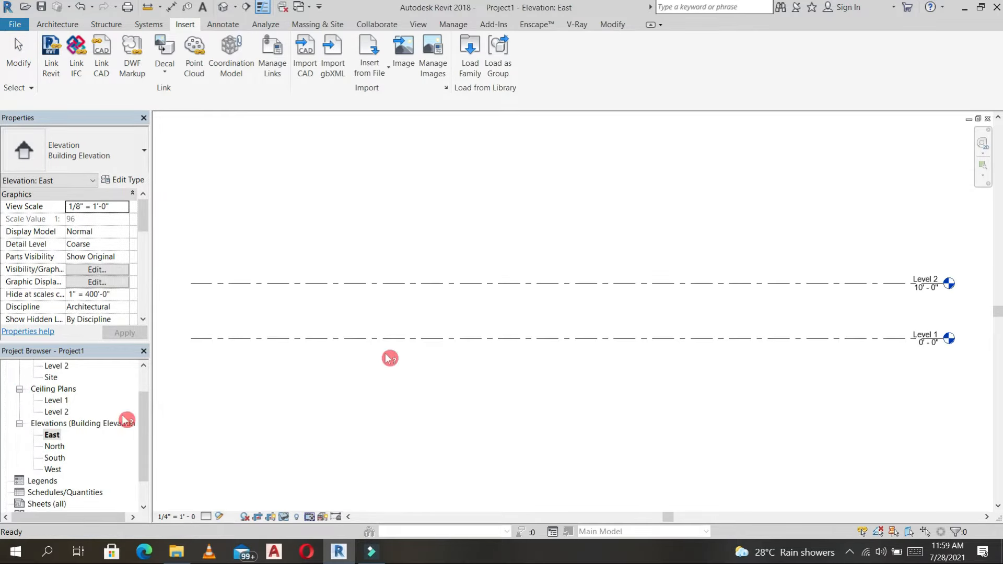
scroll(784, 335, up, 4)
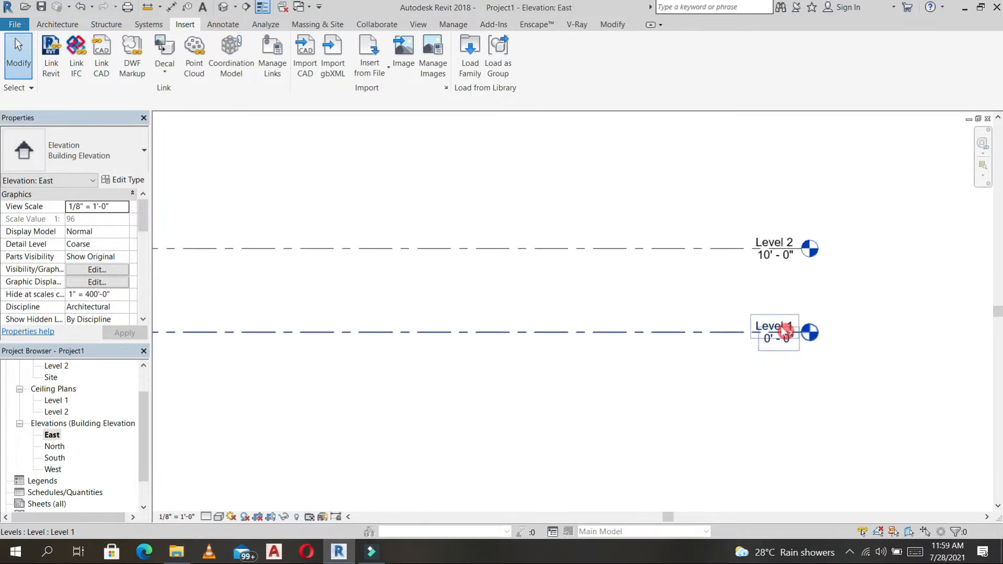
double_click(790, 321)
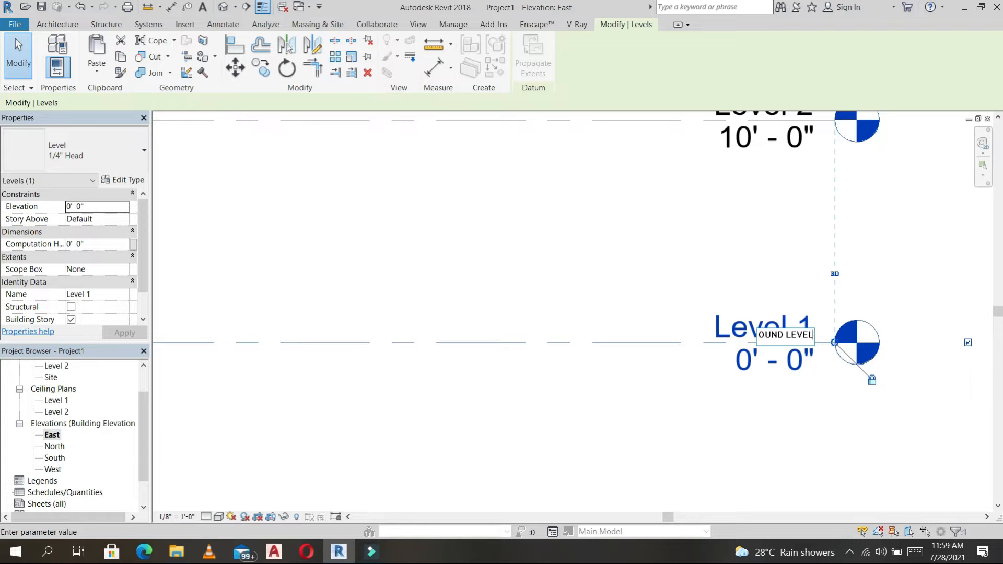
key(Return)
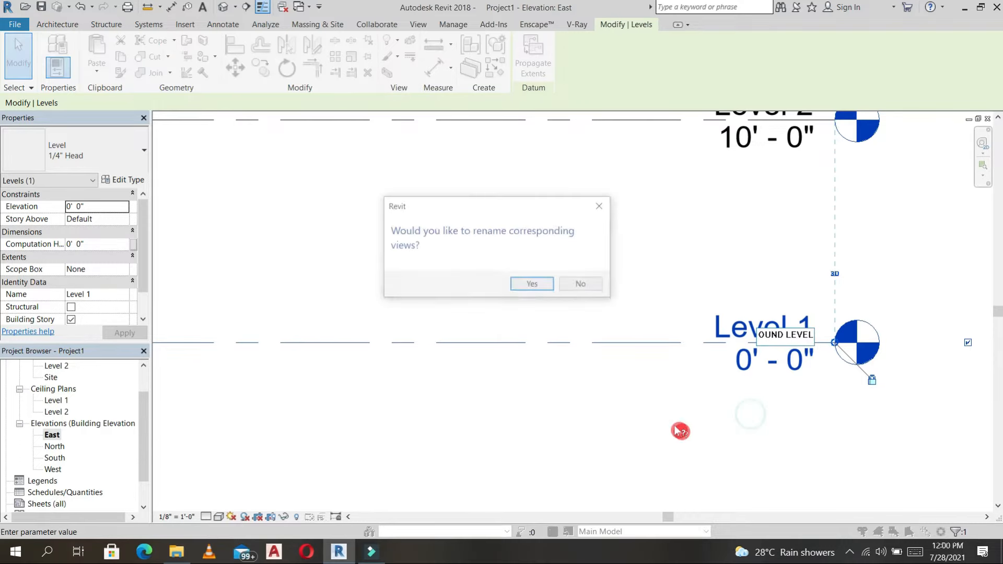
click(531, 283)
Step: Rename Level 2 as GROUND FLOOR F., renaming the corresponding views as well
scroll(604, 260, down, 3)
middle_drag(691, 228, 714, 290)
click(730, 249)
click(734, 253)
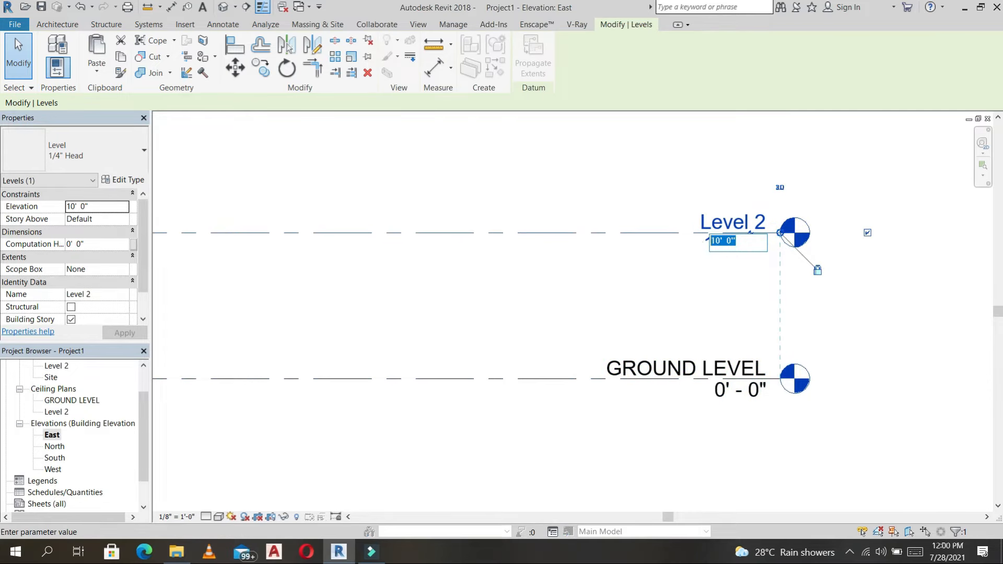
key(Escape)
key(Escape)
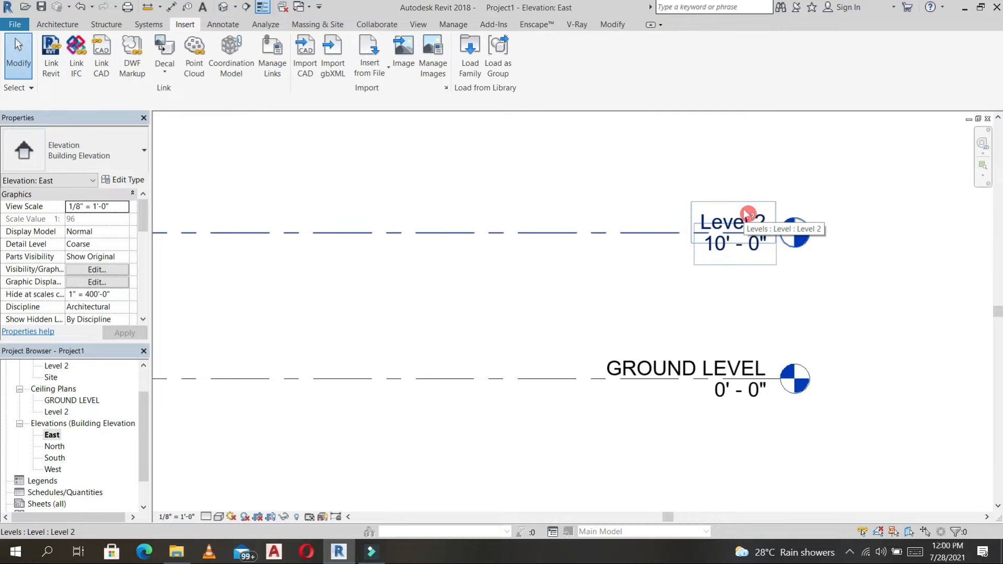
click(748, 215)
click(751, 224)
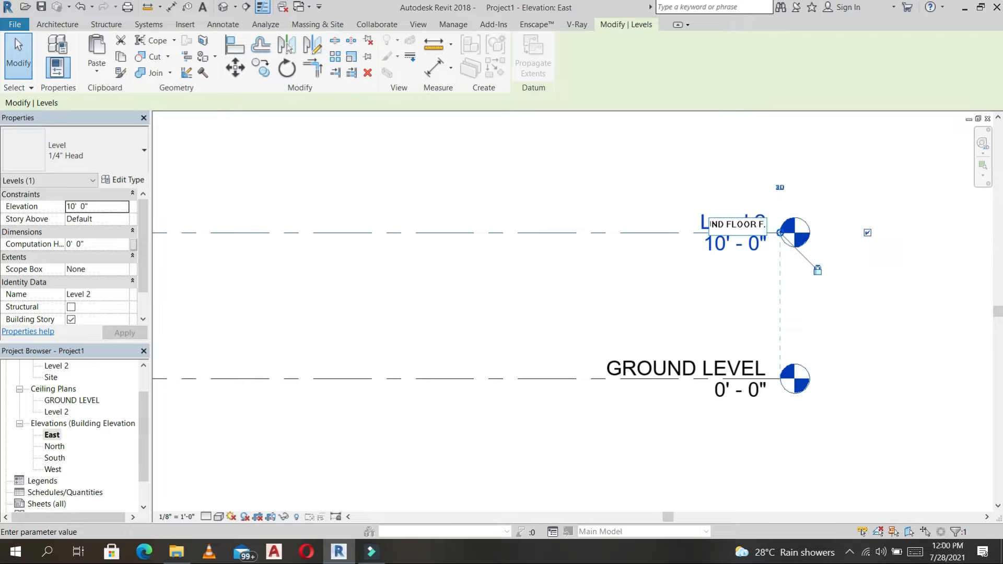
click(683, 215)
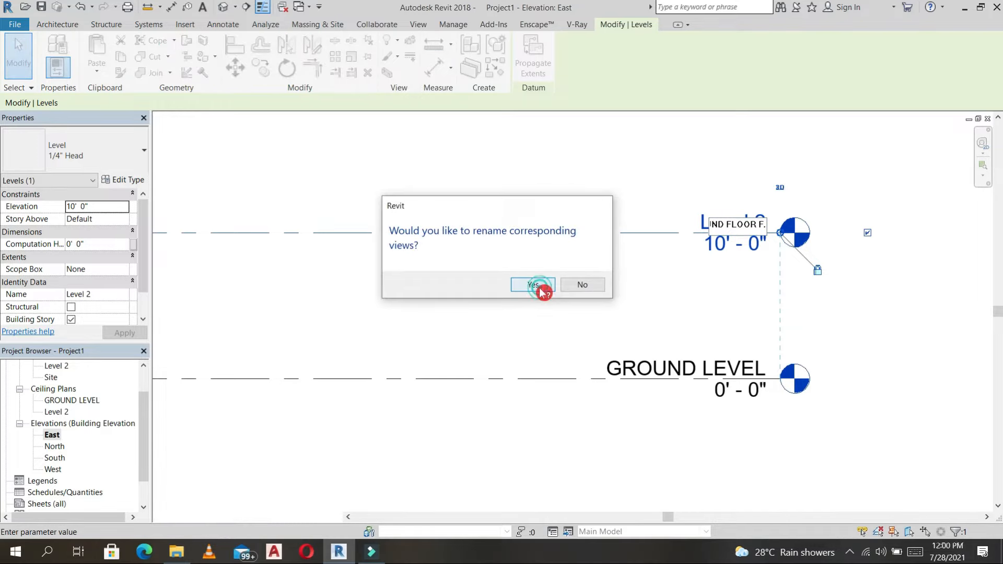
click(539, 285)
Step: Set the elevation of the GROUND FLOOR F. level to 2'
click(732, 247)
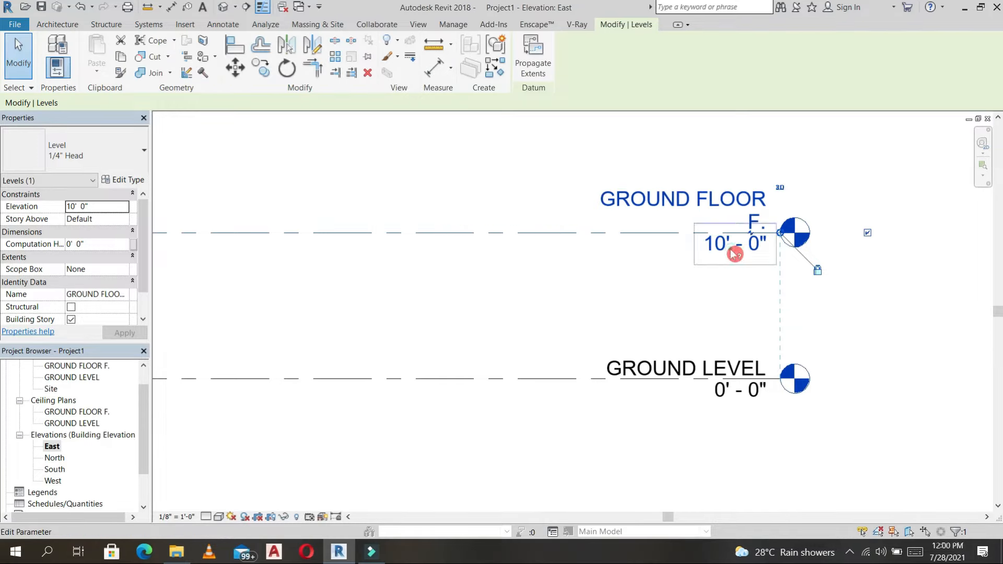
drag(746, 241, 681, 249)
text(2)
click(685, 249)
click(617, 389)
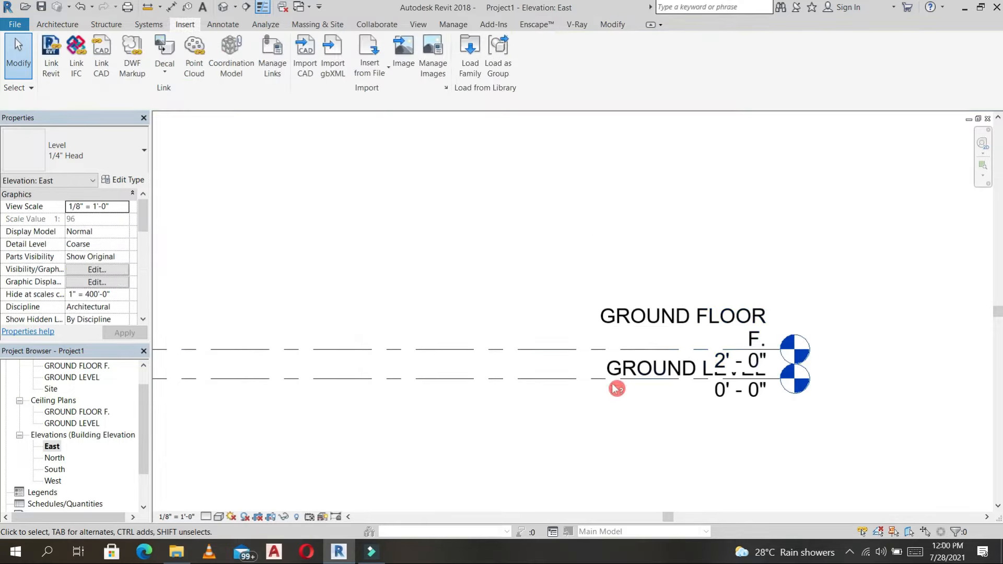
Step: Add an elbow to the GROUND LEVEL line and lower its head clear of the GROUND FLOOR F. label
click(616, 388)
drag(752, 382, 595, 390)
drag(750, 409, 578, 424)
key(Escape)
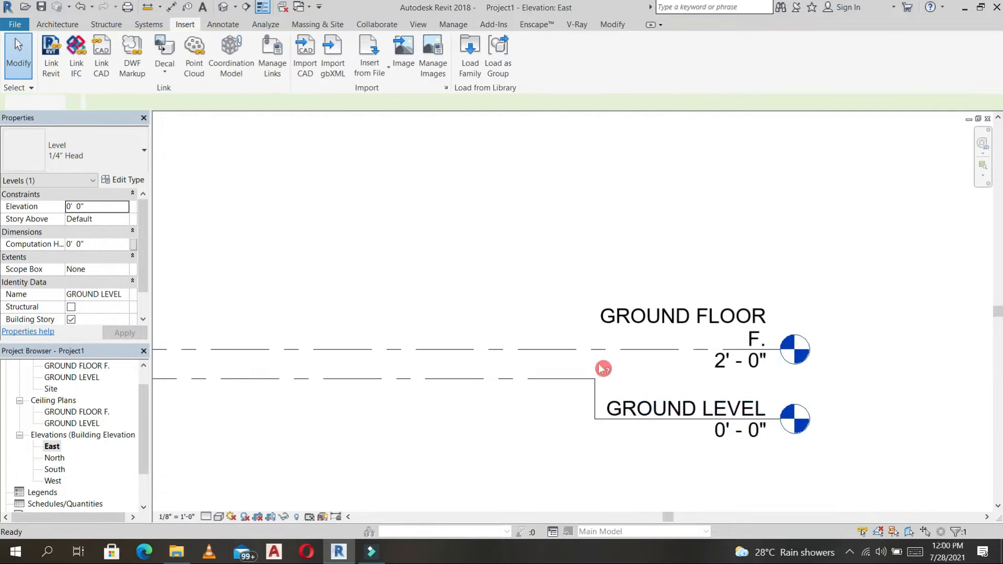
Step: Draw a new level line at 13'-0" above the GROUND FLOOR F. level, with both ends aligned to the existing levels
scroll(720, 280, down, 3)
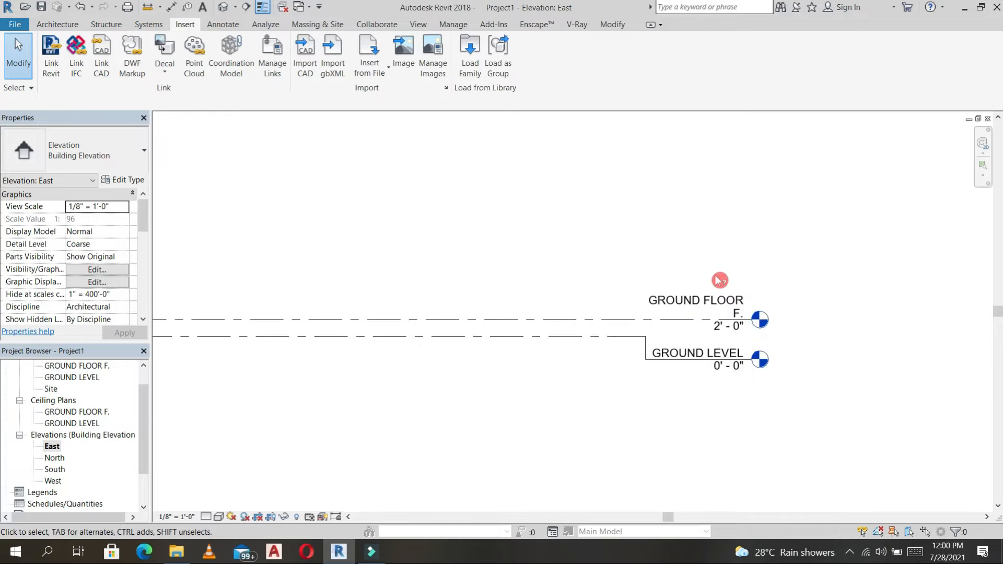
scroll(719, 268, down, 1)
middle_drag(737, 235, 766, 287)
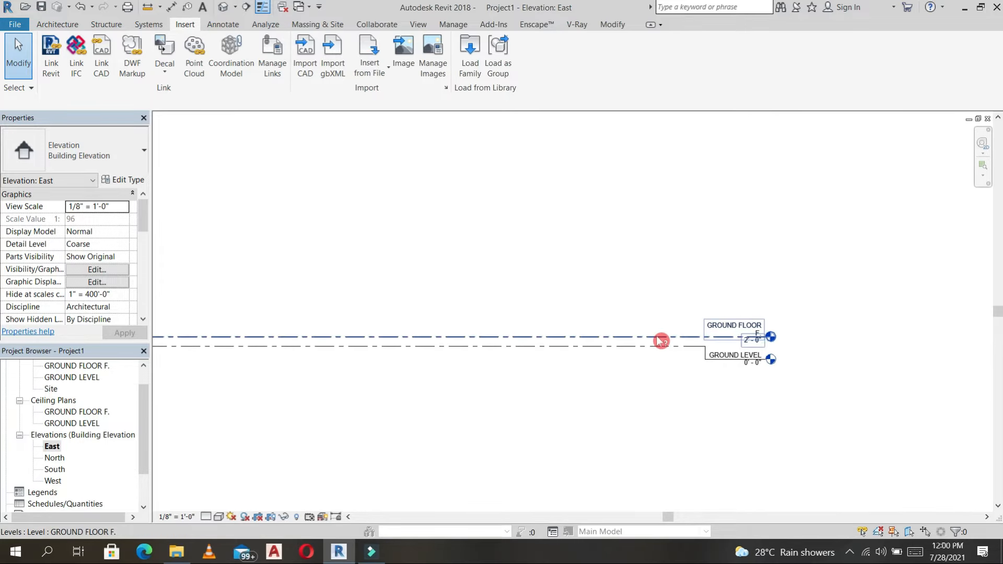
click(67, 24)
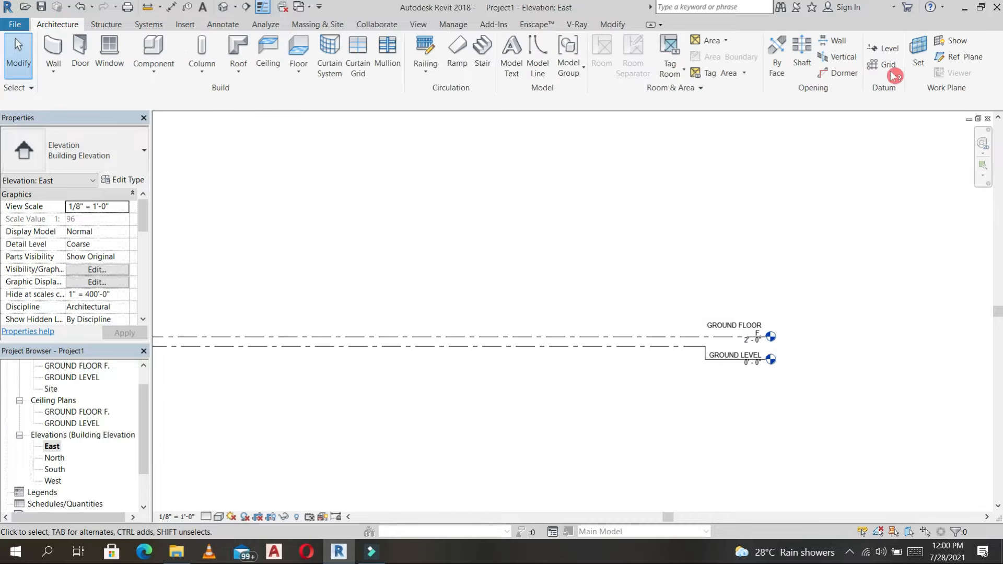
click(886, 48)
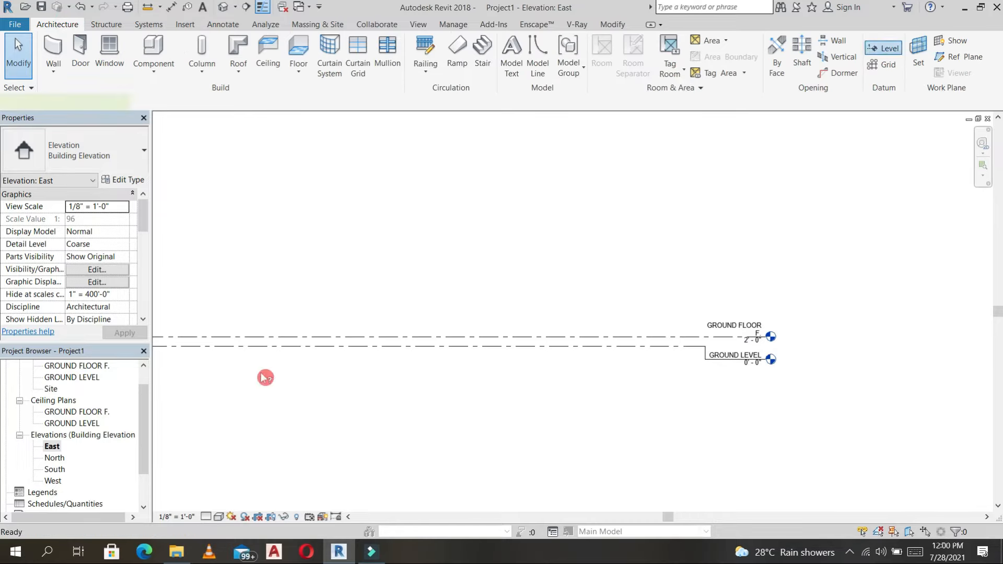
scroll(364, 278, down, 2)
middle_drag(441, 282, 529, 282)
click(538, 44)
click(521, 44)
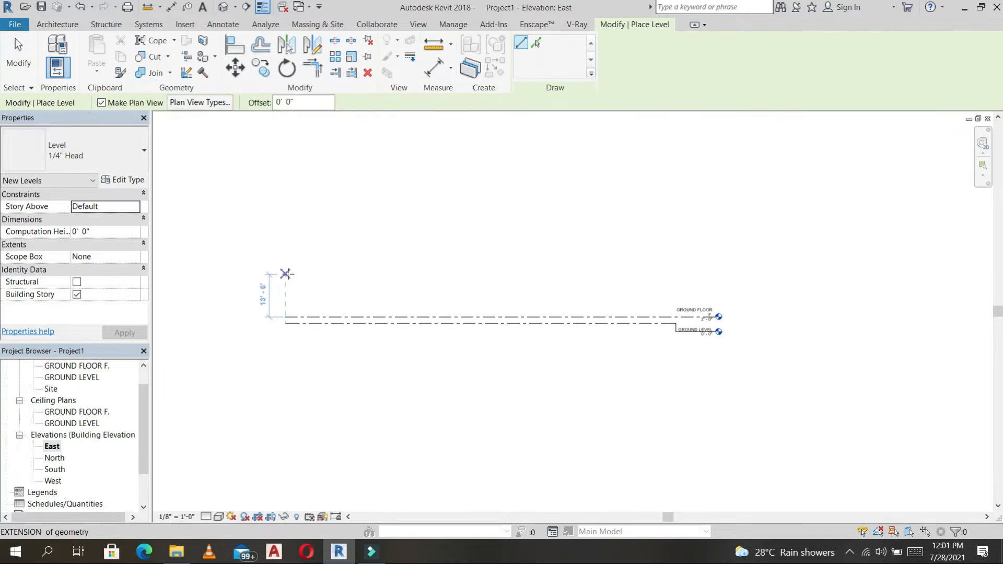
click(285, 282)
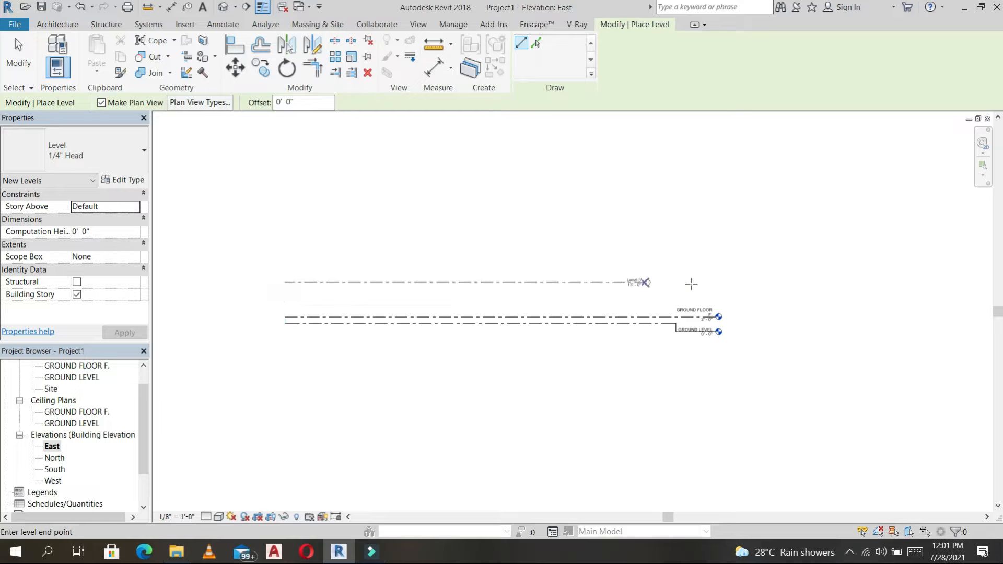
click(716, 282)
right_click(720, 284)
key(Escape)
Step: Rename the 13'-0" level as FIRST FLOOR, renaming the corresponding views as well
scroll(716, 281, up, 5)
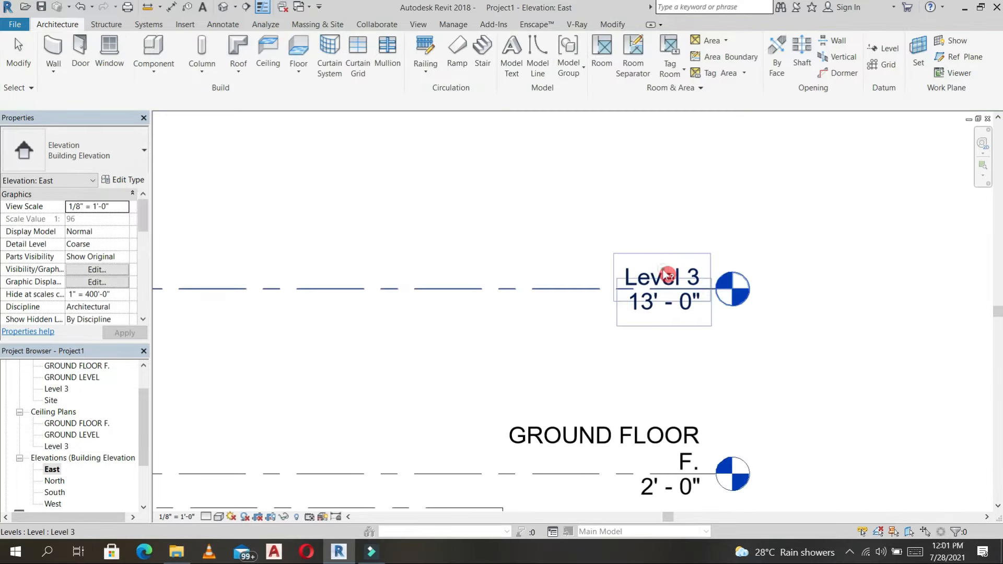
click(665, 271)
click(676, 269)
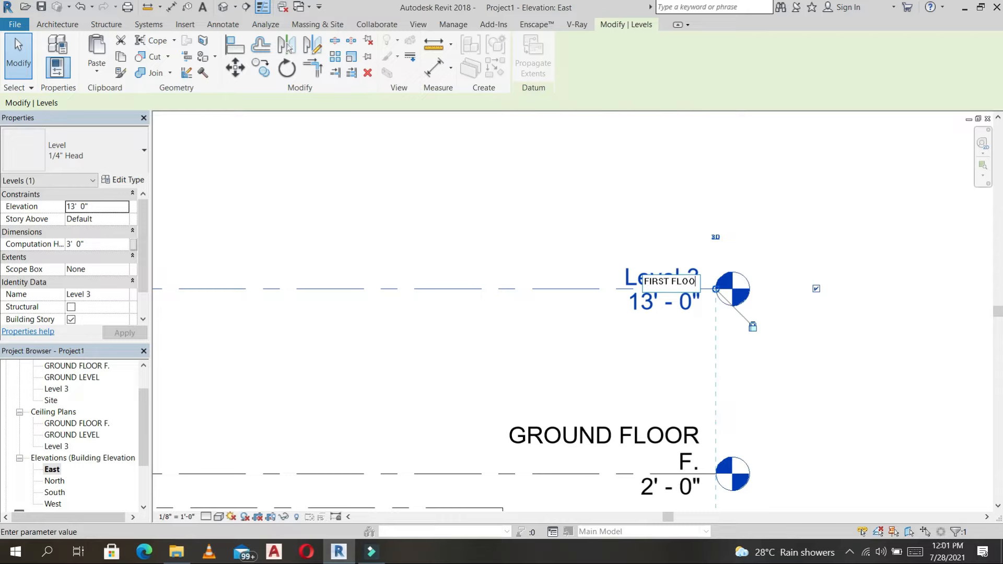
click(627, 369)
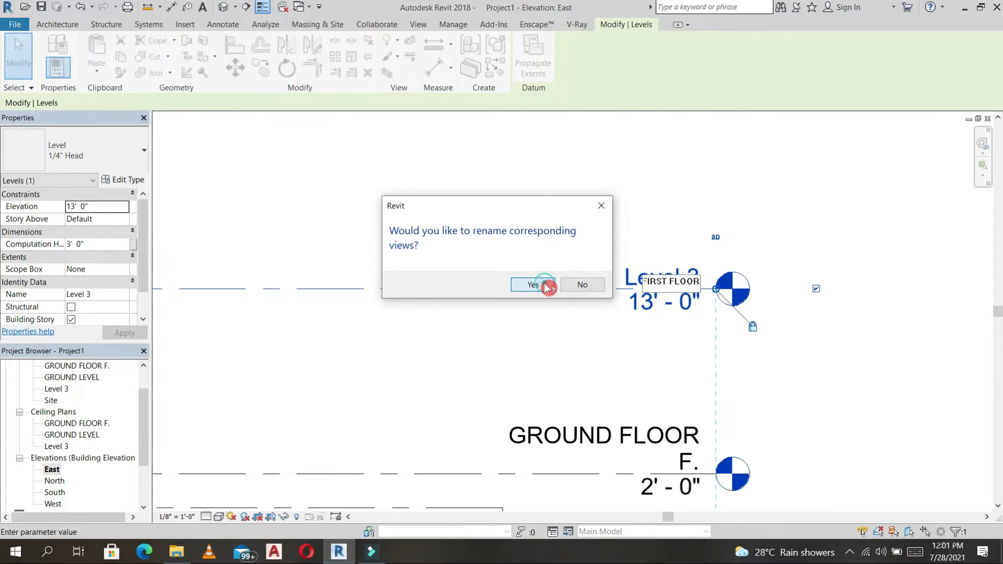
click(540, 285)
scroll(656, 452, down, 3)
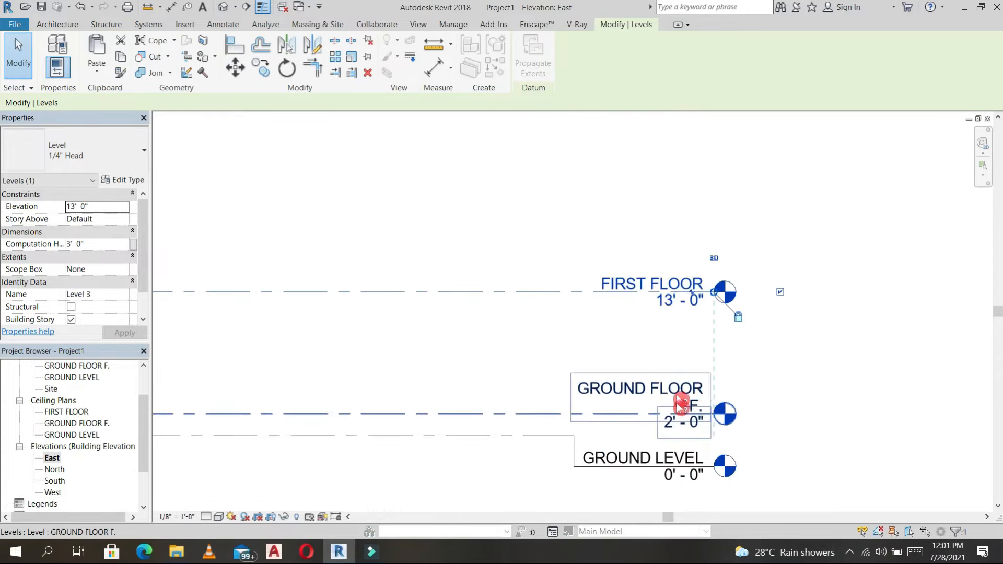
click(676, 316)
Step: Create another level by picking the FIRST FLOOR line with an 11' upward offset, and end the level command
scroll(648, 337, down, 2)
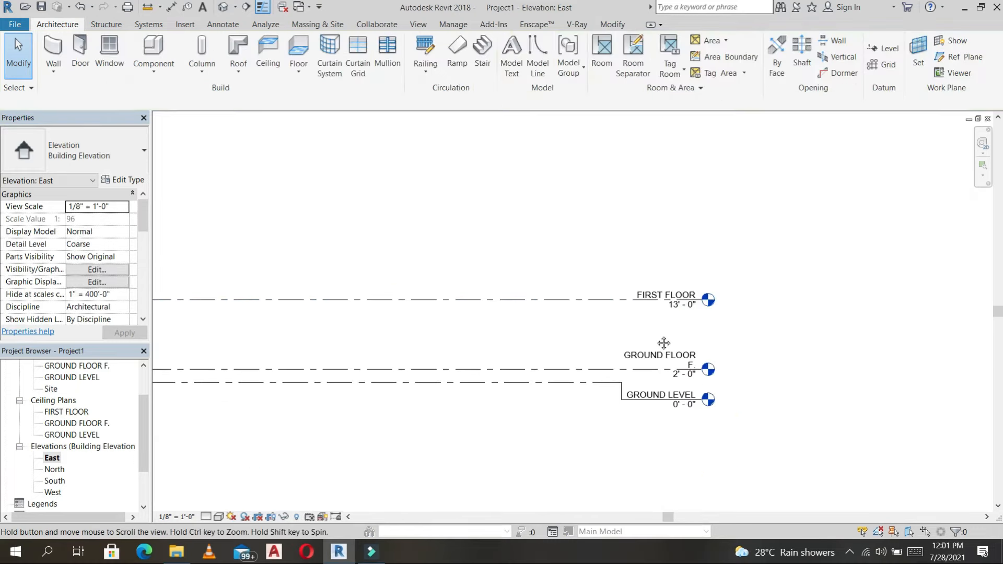
click(554, 301)
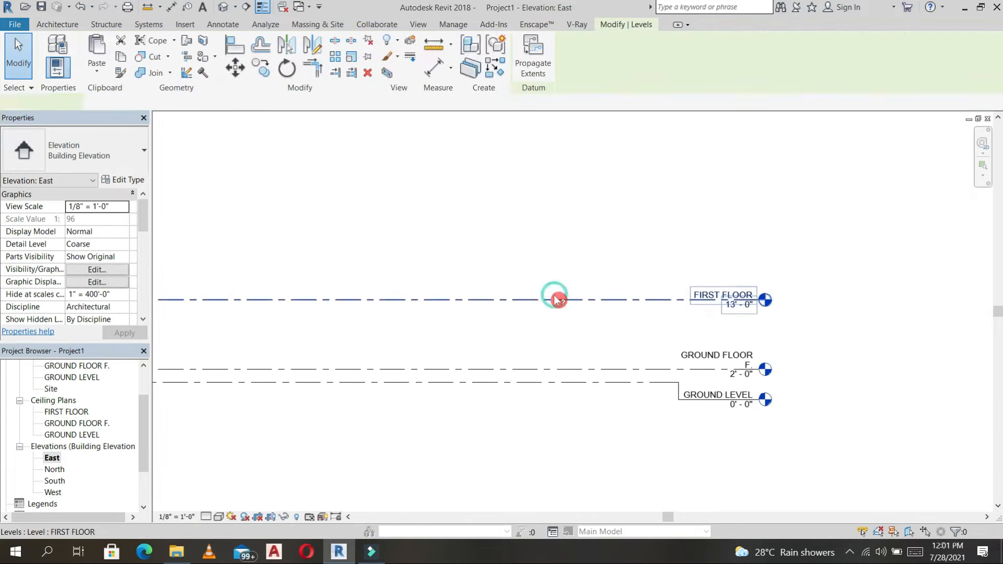
key(c)
key(s)
scroll(617, 272, down, 2)
middle_drag(641, 246, 661, 256)
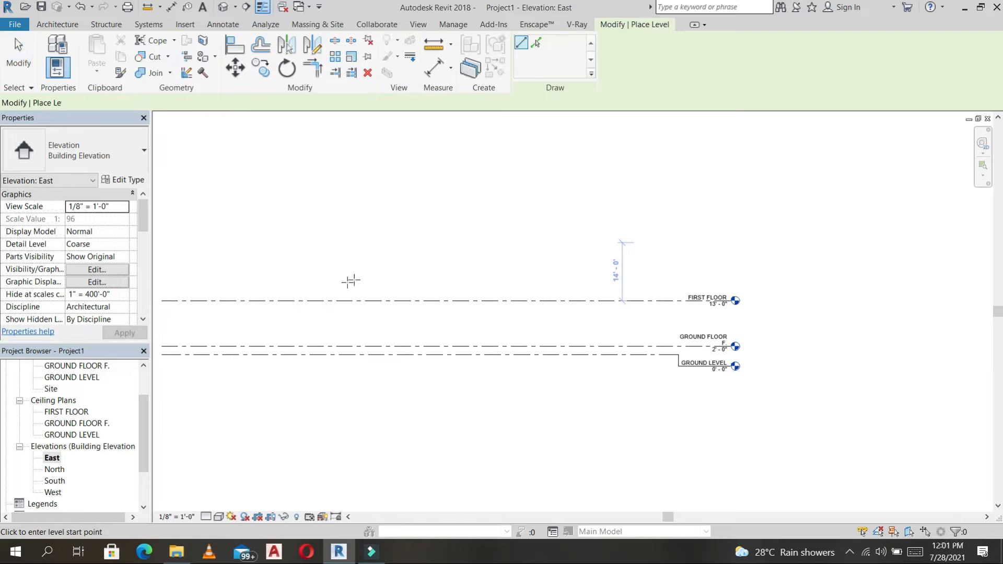
middle_drag(229, 270, 281, 269)
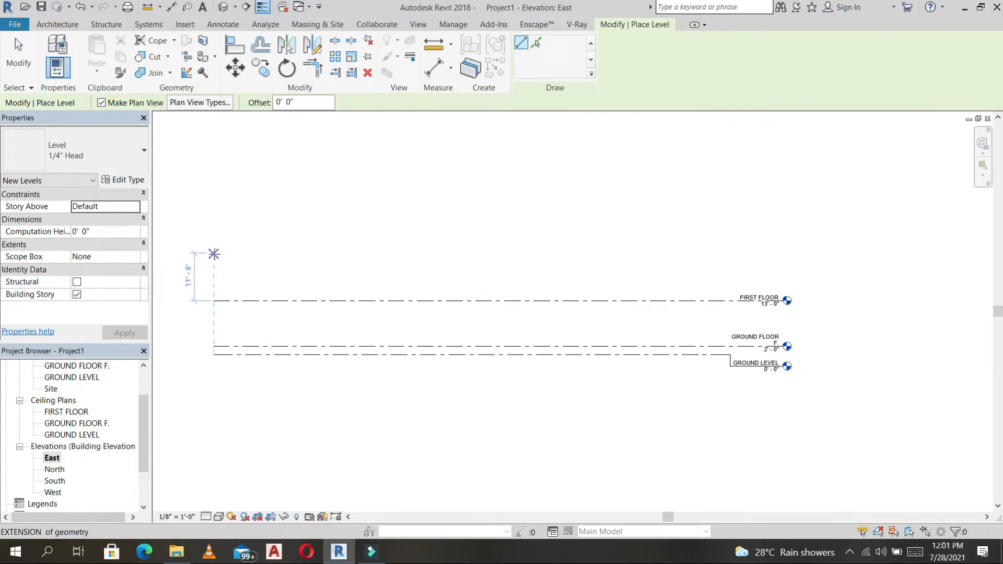
click(536, 45)
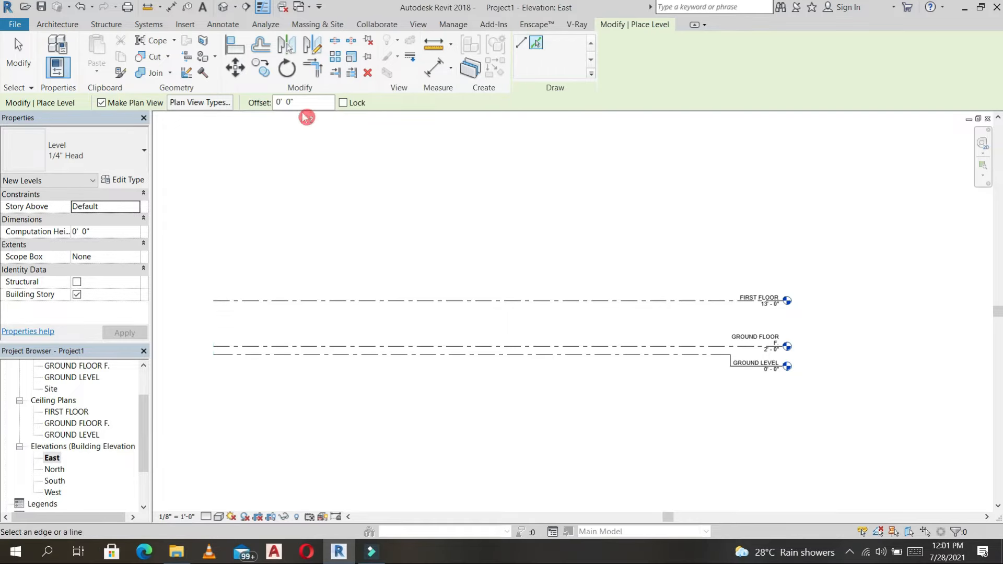
double_click(277, 103)
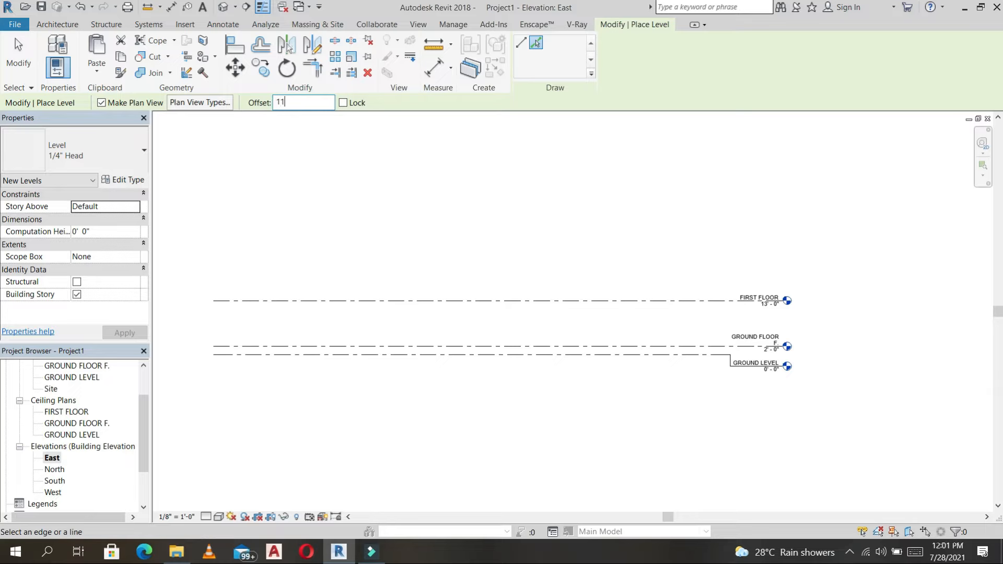
click(461, 291)
click(454, 300)
right_click(493, 232)
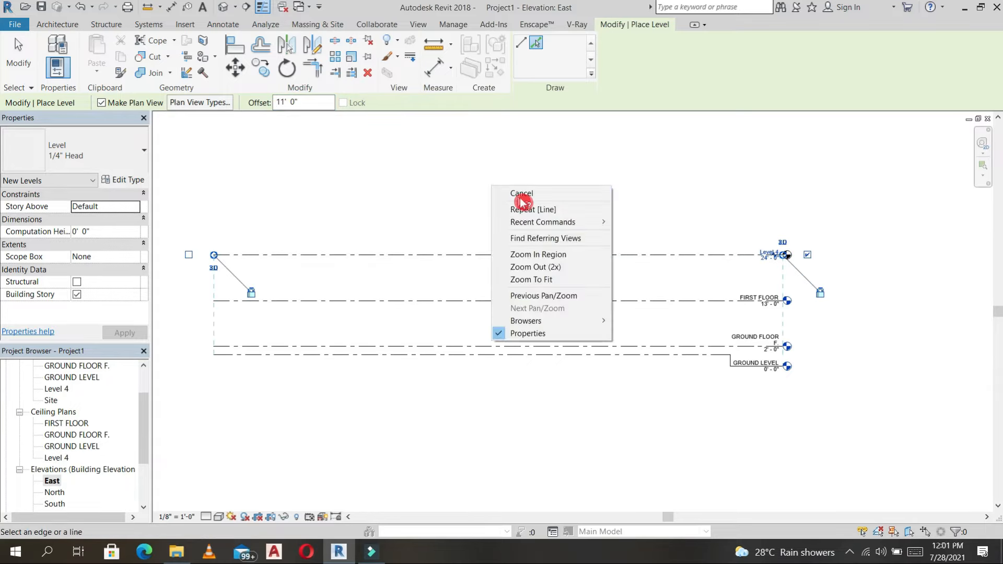
click(522, 197)
right_click(522, 199)
click(563, 203)
right_click(565, 204)
click(597, 211)
right_click(597, 211)
click(630, 221)
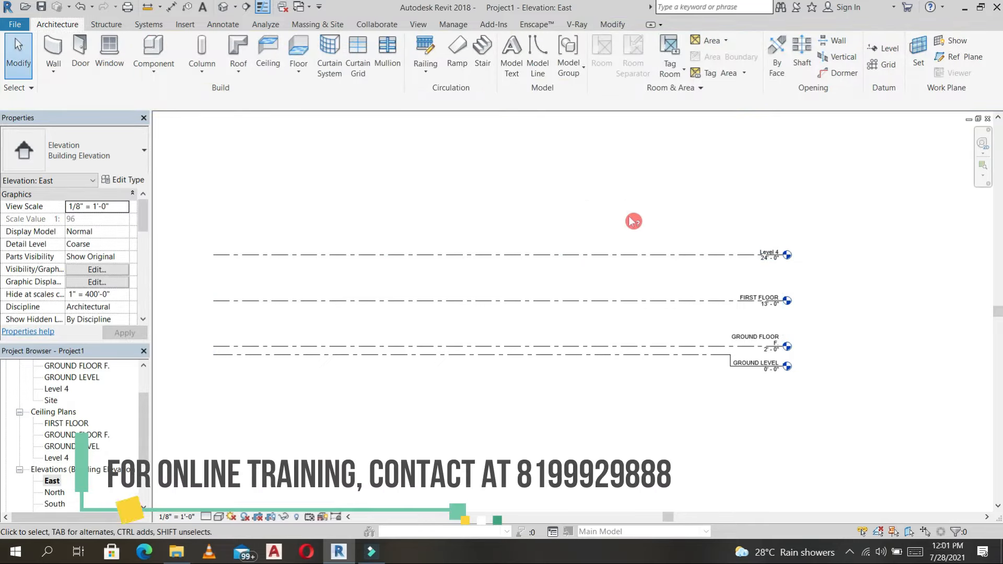
right_click(631, 218)
click(652, 224)
right_click(662, 215)
click(690, 228)
right_click(687, 215)
click(702, 229)
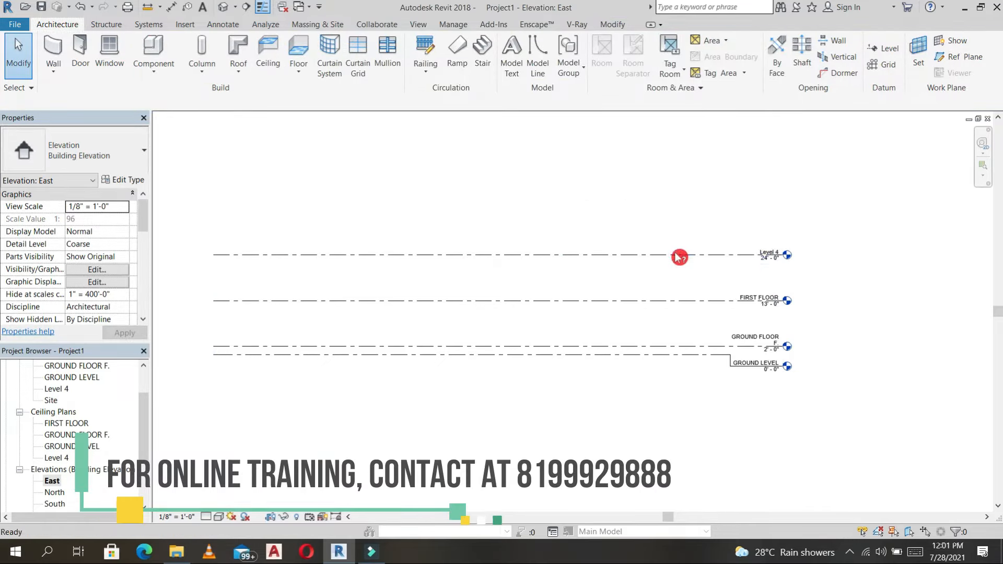
click(680, 255)
click(68, 24)
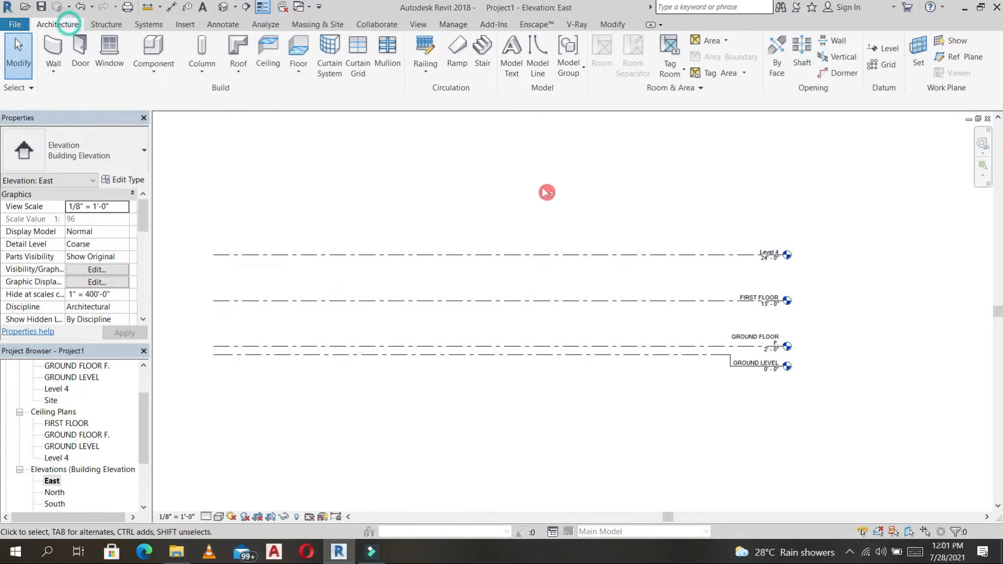
Step: Copy the topmost level, at 24'-0", 9' straight up
click(549, 255)
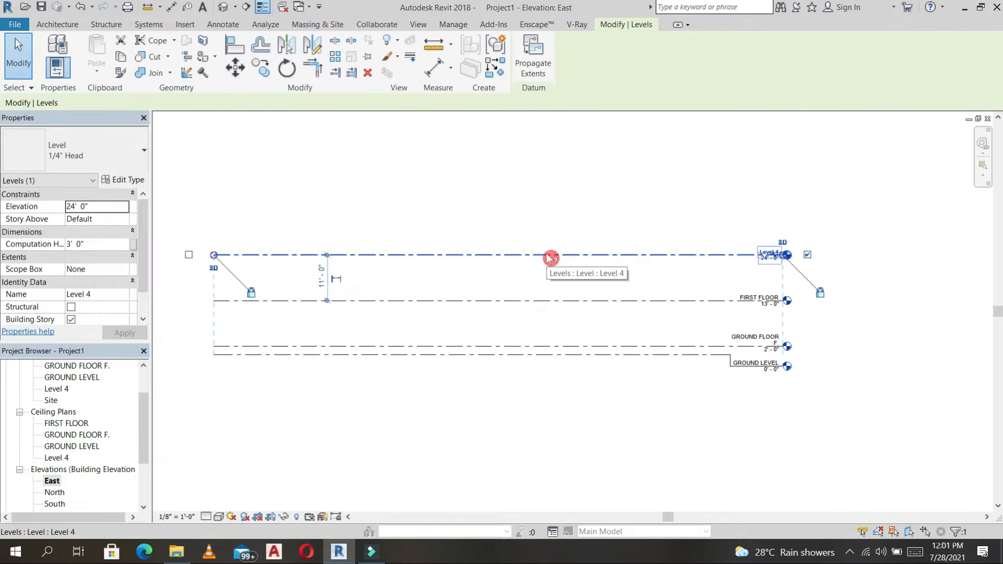
click(263, 68)
click(629, 253)
text(9)
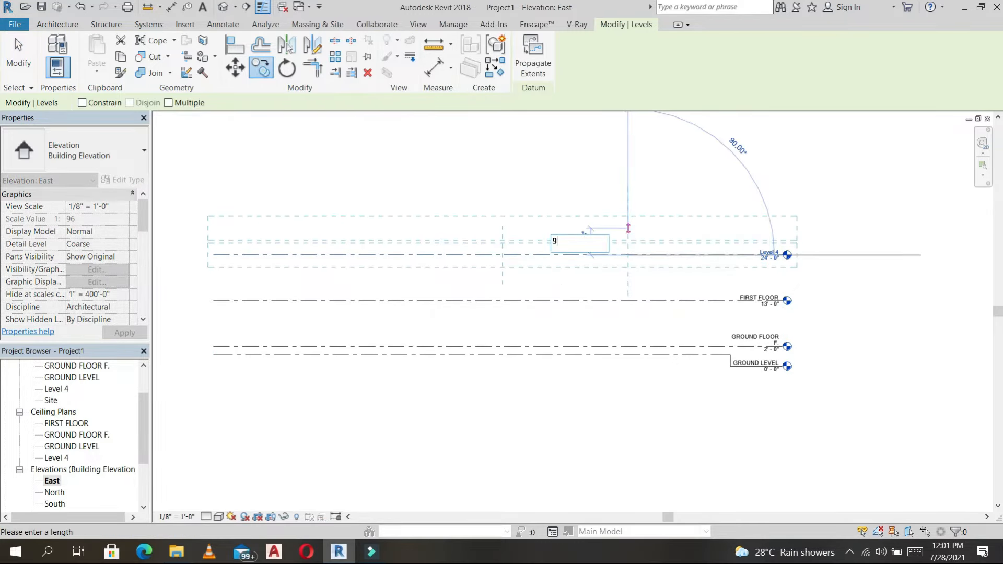
key(Return)
key(Escape)
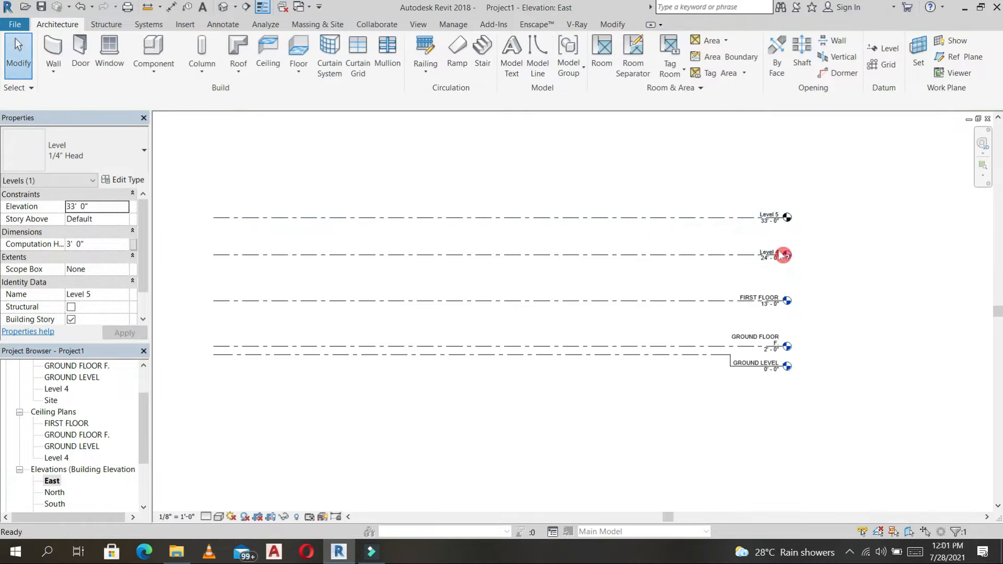
Step: Rename Level 4, at 24'-0", as SECOND FLOOR
scroll(752, 245, up, 4)
click(745, 263)
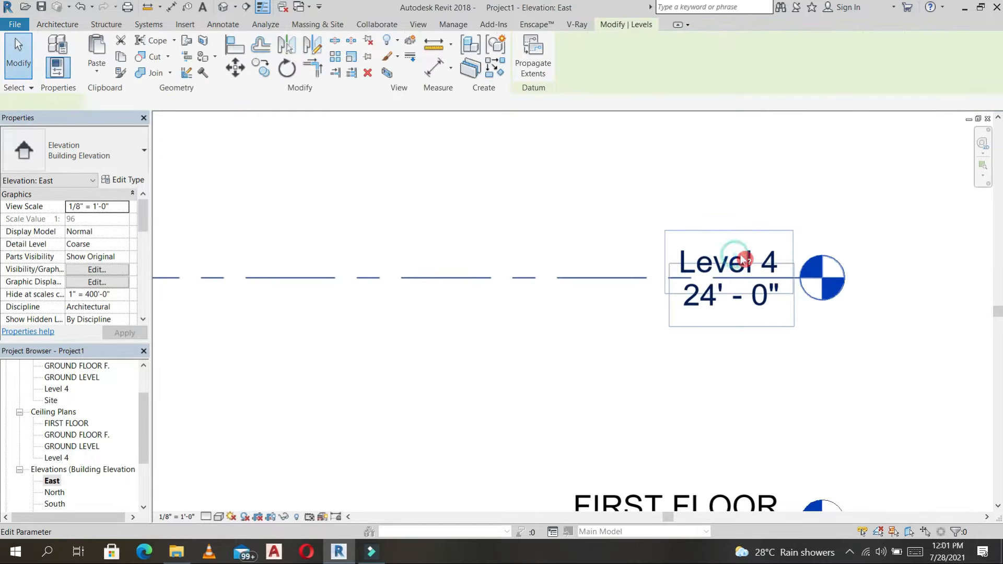
scroll(748, 260, up, 1)
click(749, 259)
text(SECOND FLLOR)
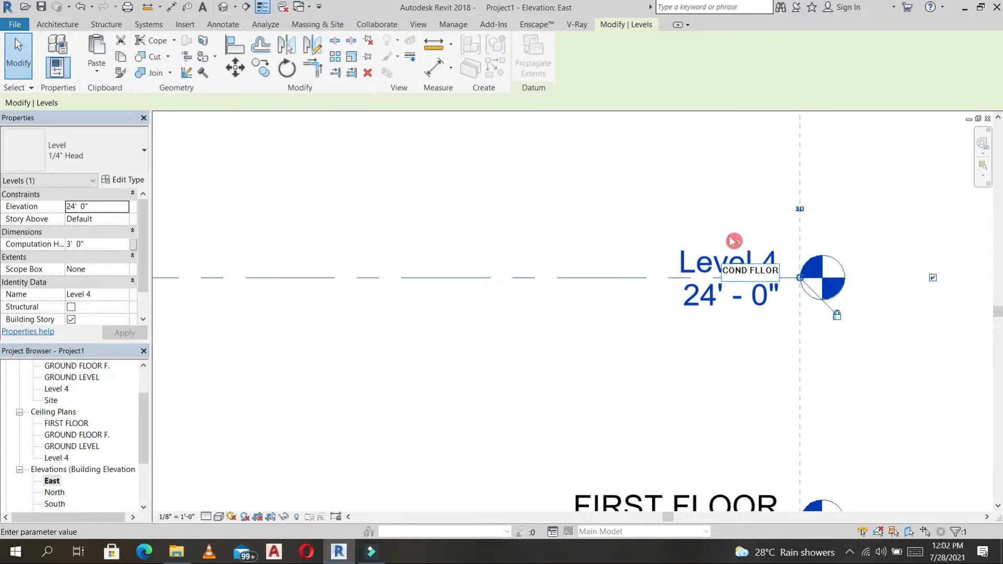
key(Return)
Step: Rename the topmost level, at 33'-0", as ROOF LEVEL and deselect it
scroll(591, 215, down, 4)
click(631, 162)
click(632, 159)
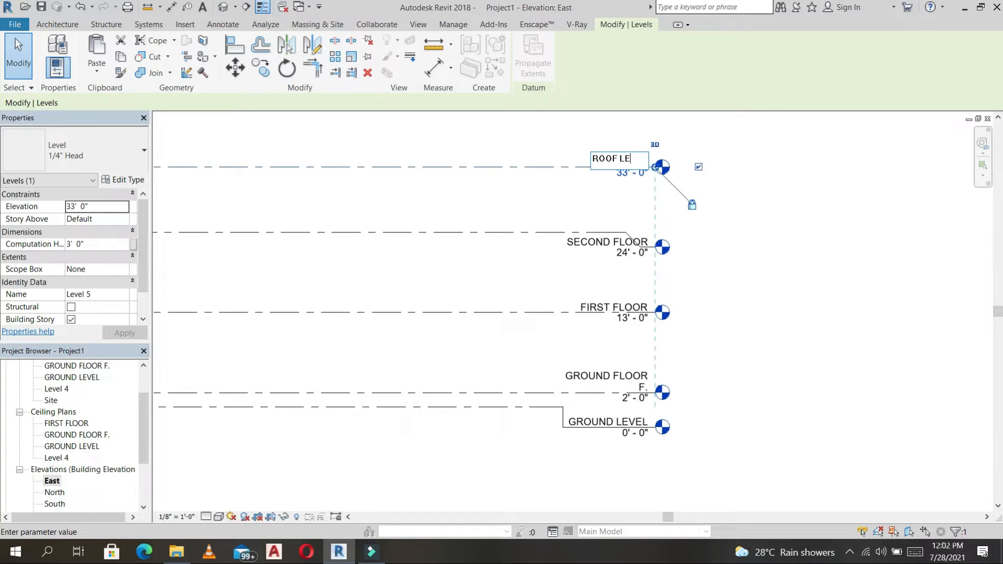
key(Return)
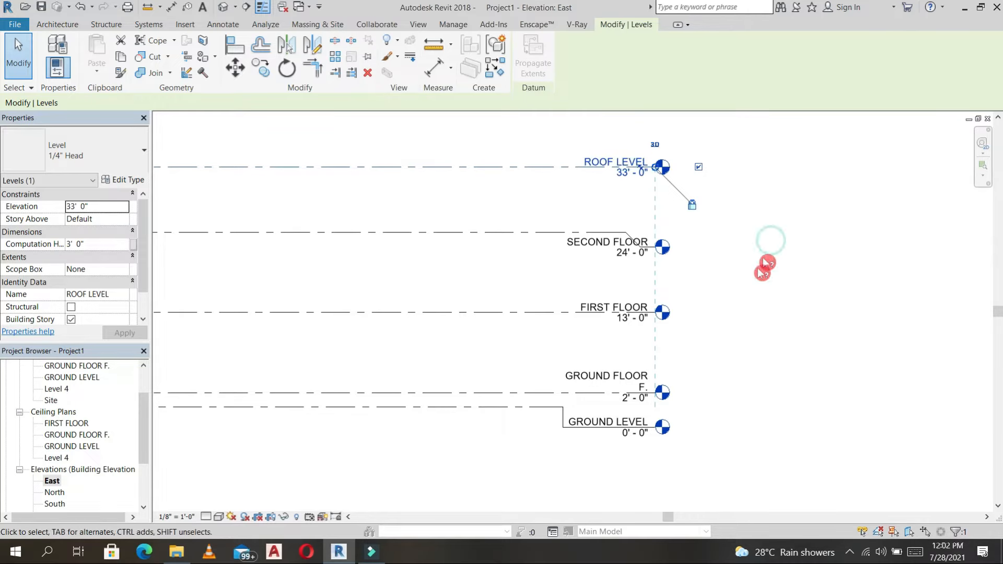
scroll(753, 287, down, 3)
click(750, 364)
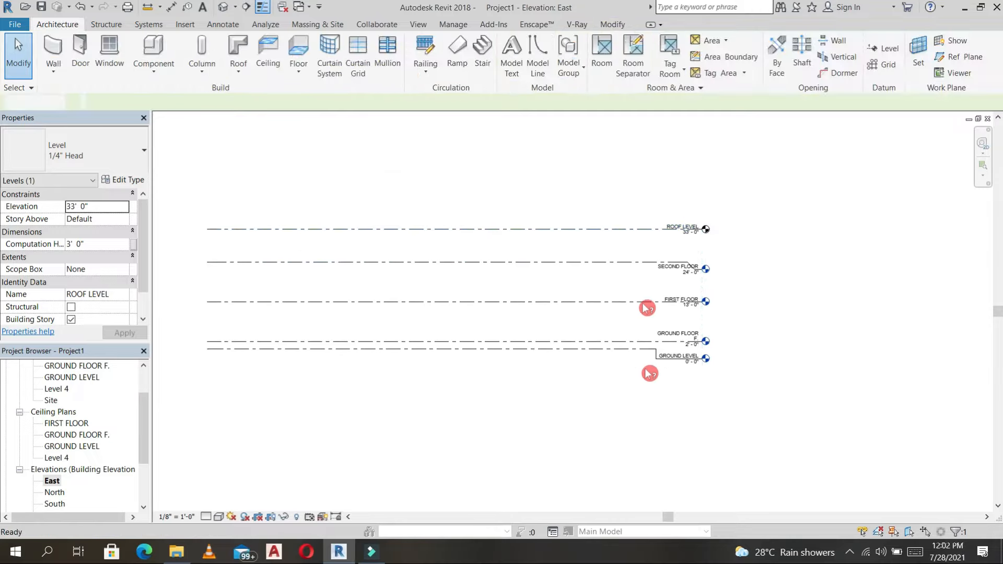
Step: Check the elevation value of ROOF LEVEL and the name of the SECOND FLOOR level in the East elevation
scroll(705, 360, up, 2)
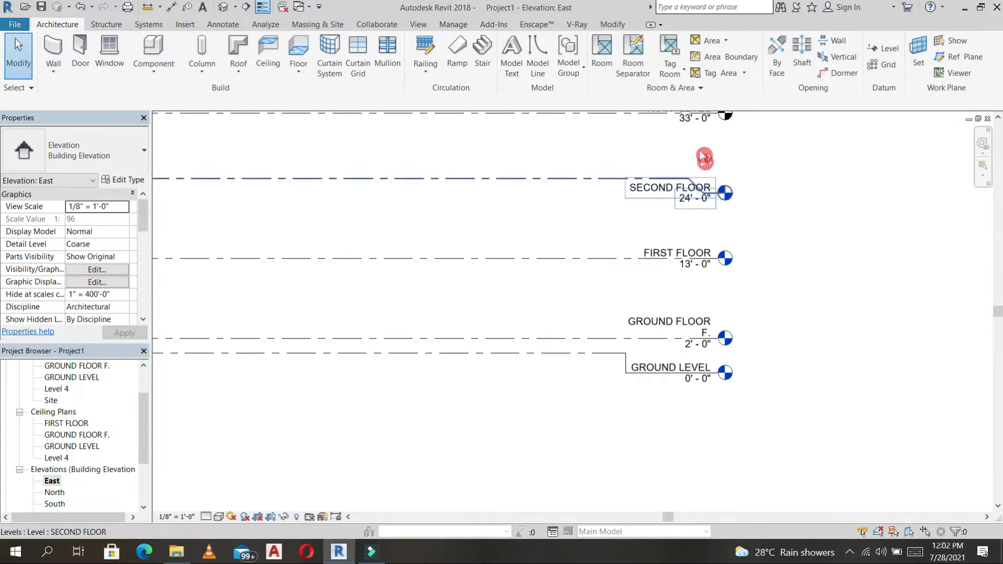
middle_drag(706, 157, 708, 206)
click(704, 180)
click(700, 181)
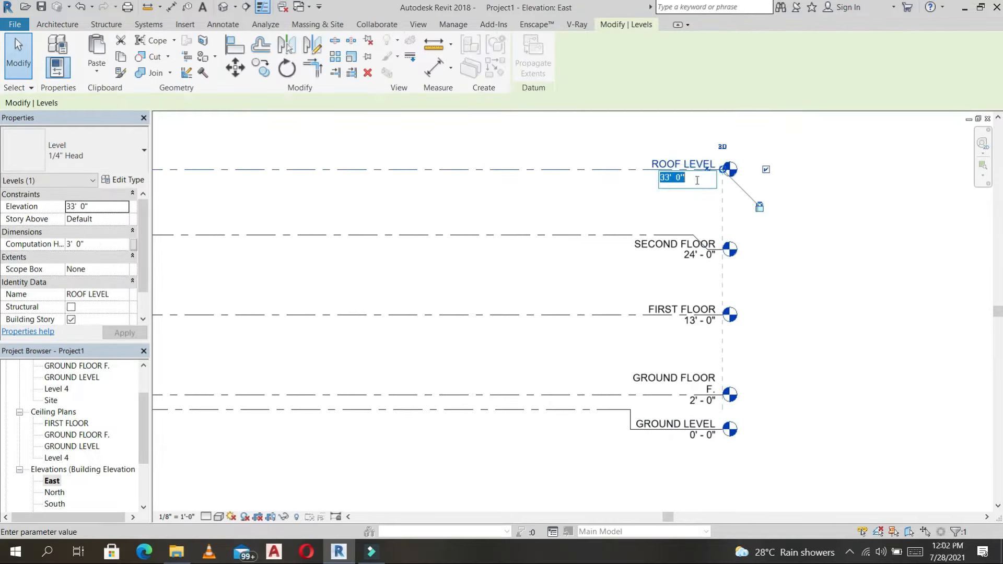
click(670, 206)
scroll(670, 205, down, 2)
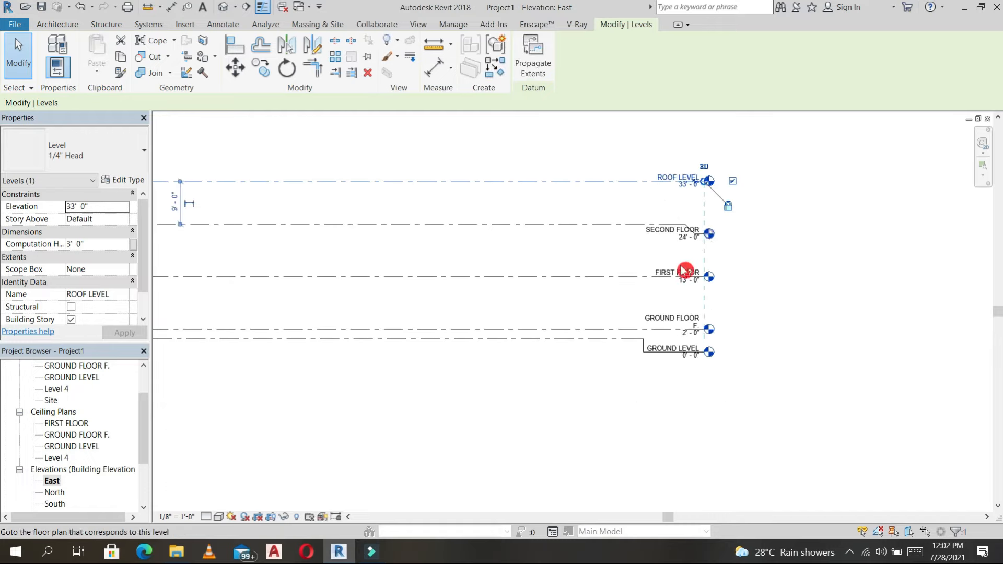
scroll(689, 326, up, 2)
click(642, 289)
click(642, 290)
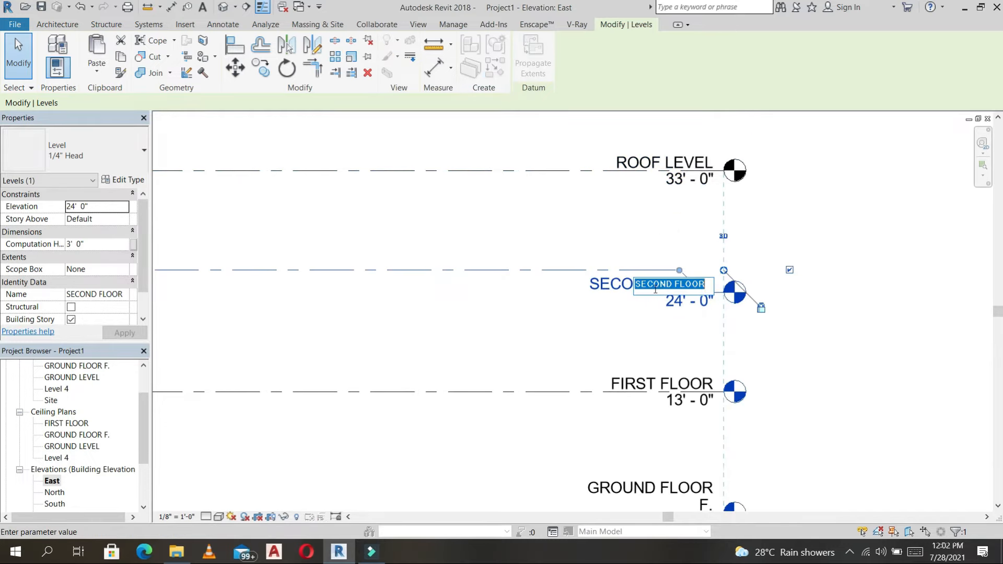
click(510, 334)
scroll(686, 310, down, 2)
Step: Collapse the ceiling plans in the project browser and open the GROUND FLOOR F. floor plan with nothing selected
click(111, 437)
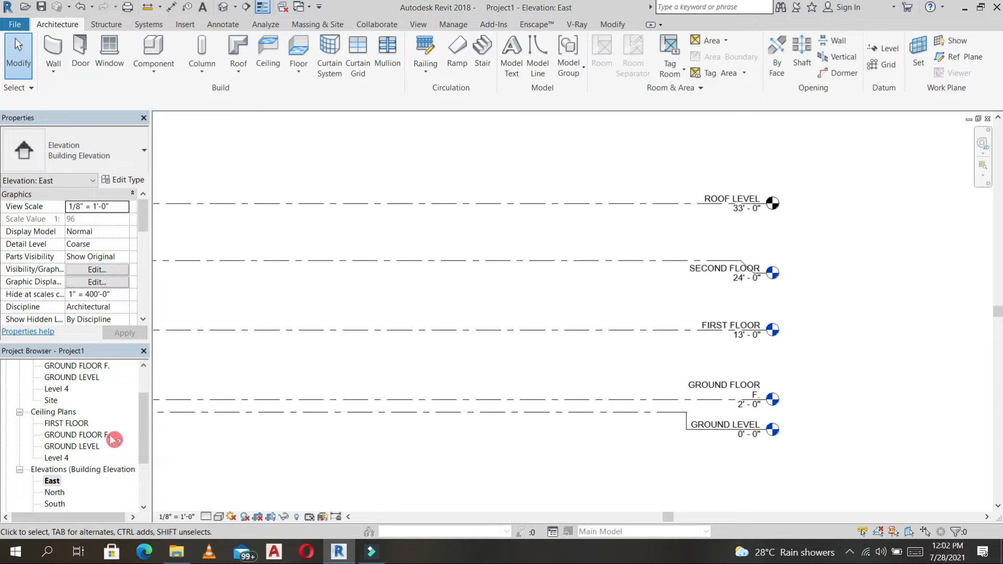
click(20, 413)
scroll(101, 396, up, 1)
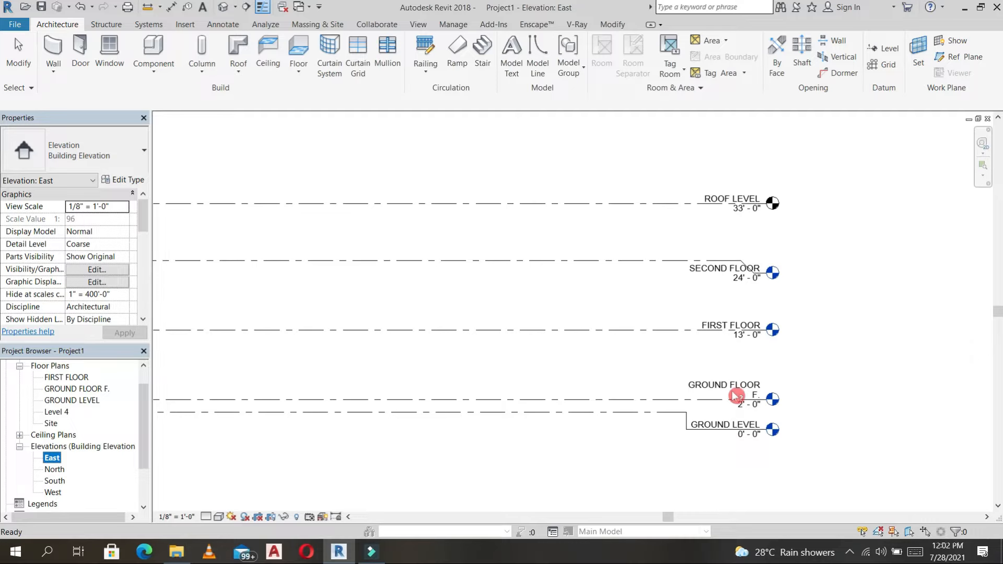
double_click(78, 389)
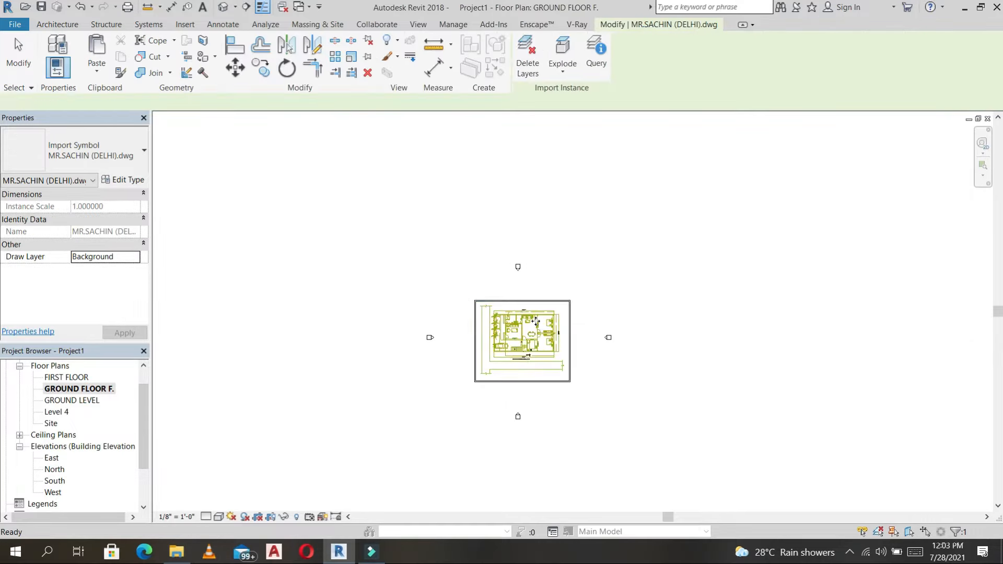
scroll(539, 336, up, 2)
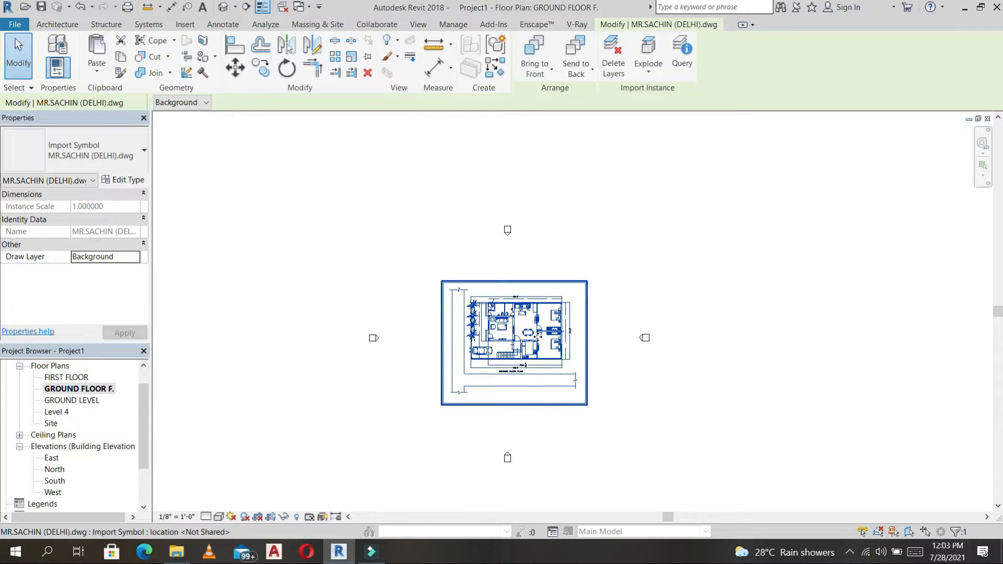
key(Escape)
scroll(531, 391, up, 4)
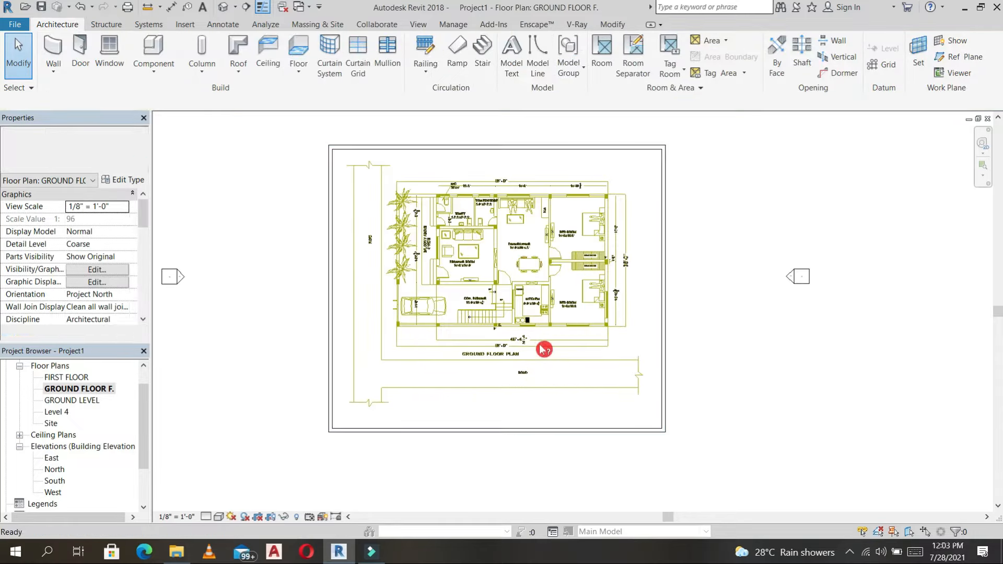
Step: Draw a horizontal grid line through the columns of the plan's upper outer wall, ending past the trees on the road side
click(884, 67)
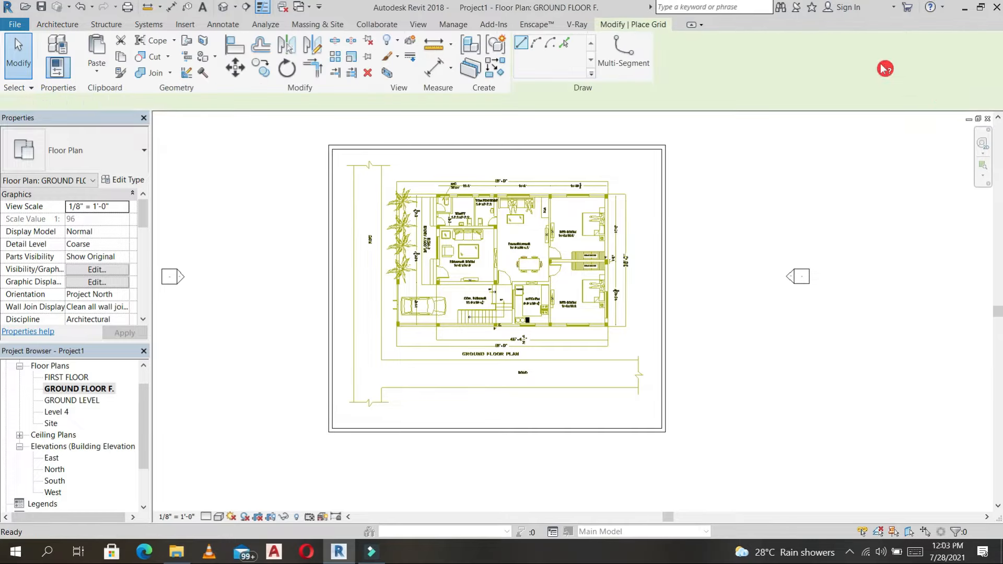
scroll(408, 195, up, 4)
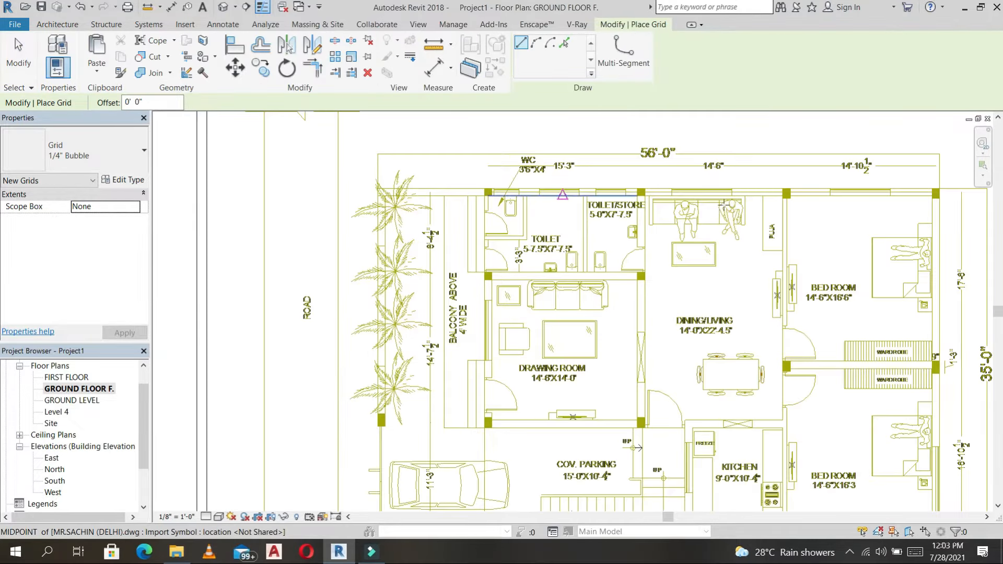
scroll(941, 192, up, 3)
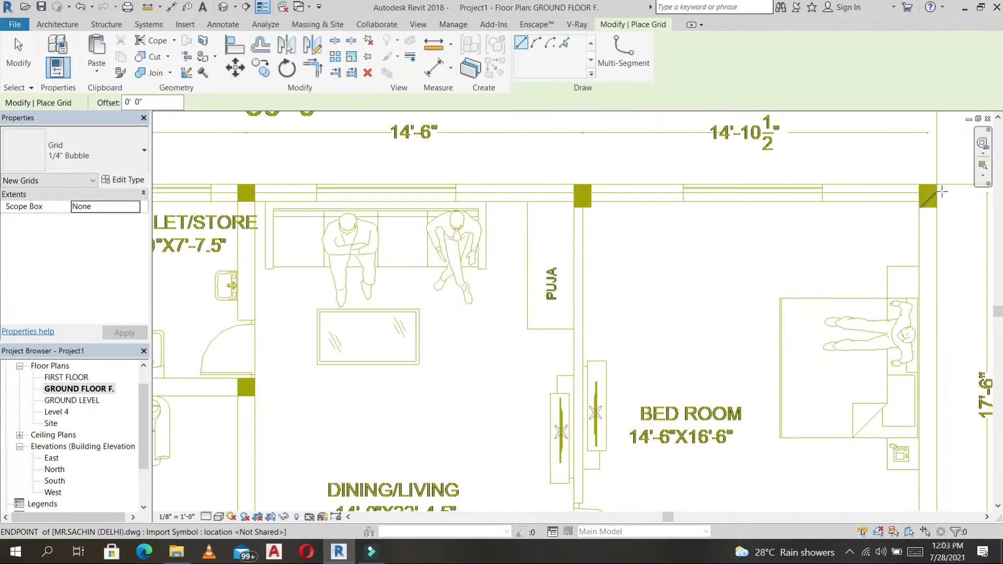
click(920, 193)
click(582, 194)
scroll(582, 194, down, 2)
scroll(412, 198, down, 4)
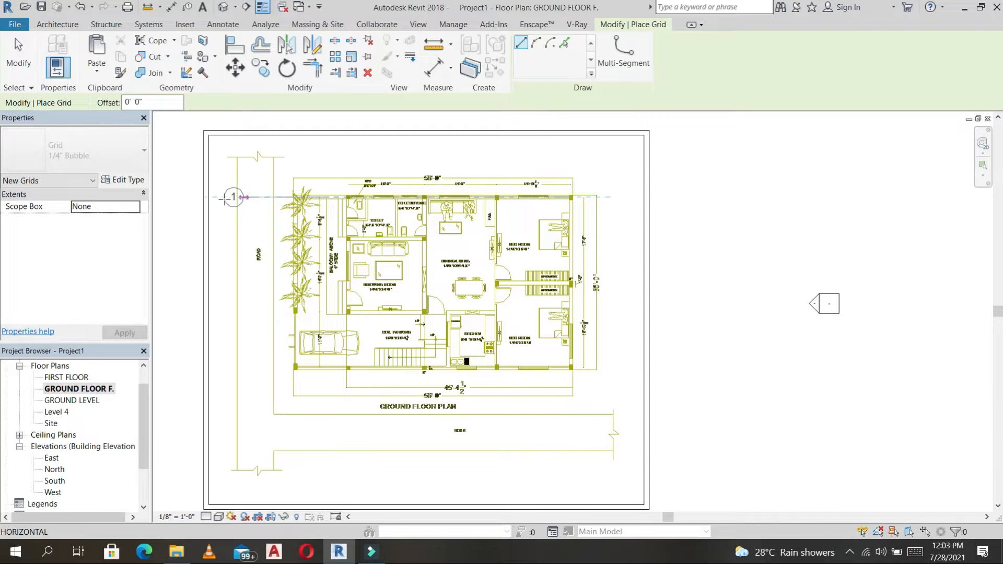
click(224, 197)
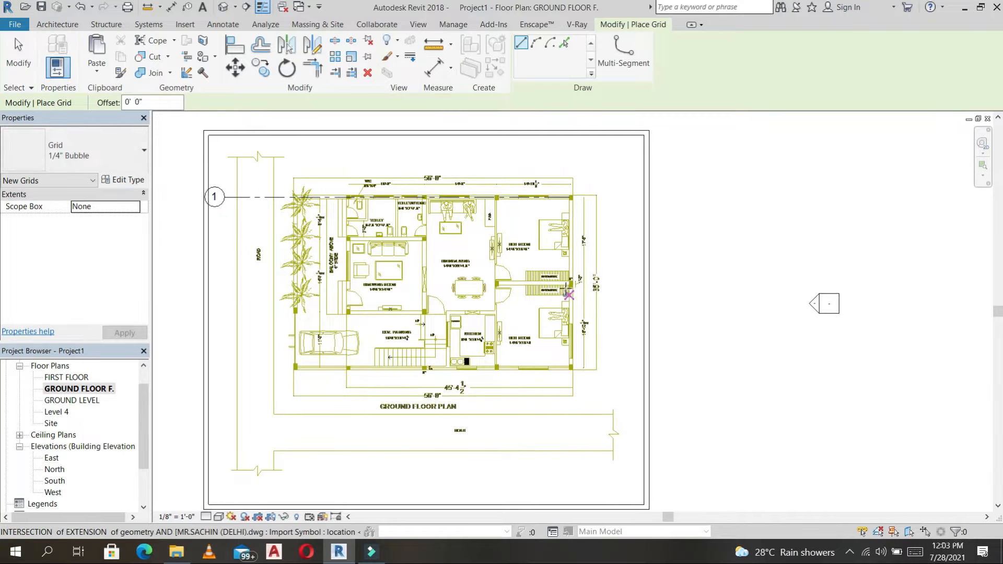
Step: Draw a second horizontal grid line through the columns between the toilets and the drawing room, aligning its bubble with the first grid
scroll(425, 238, up, 5)
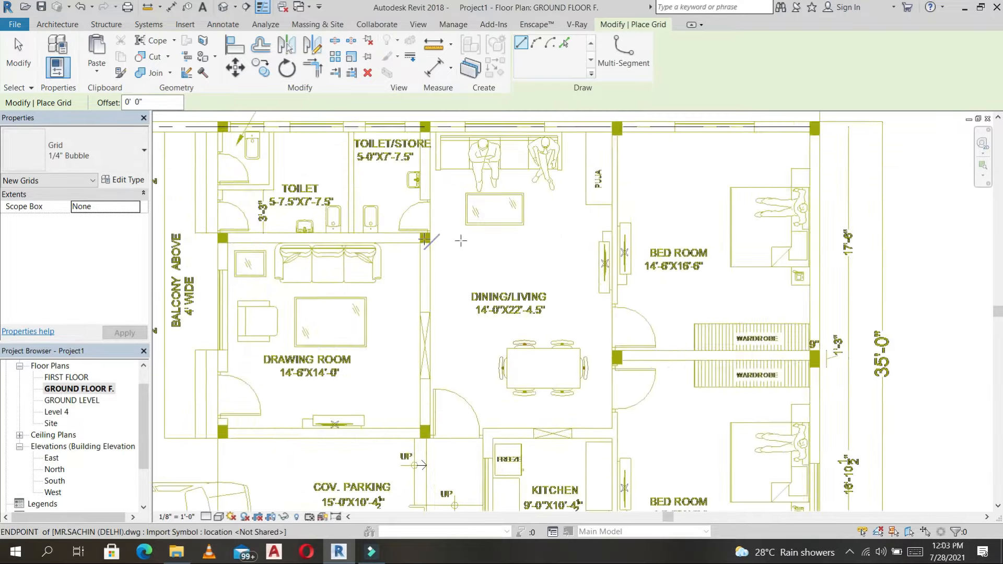
scroll(567, 248, down, 3)
click(554, 251)
scroll(401, 251, down, 2)
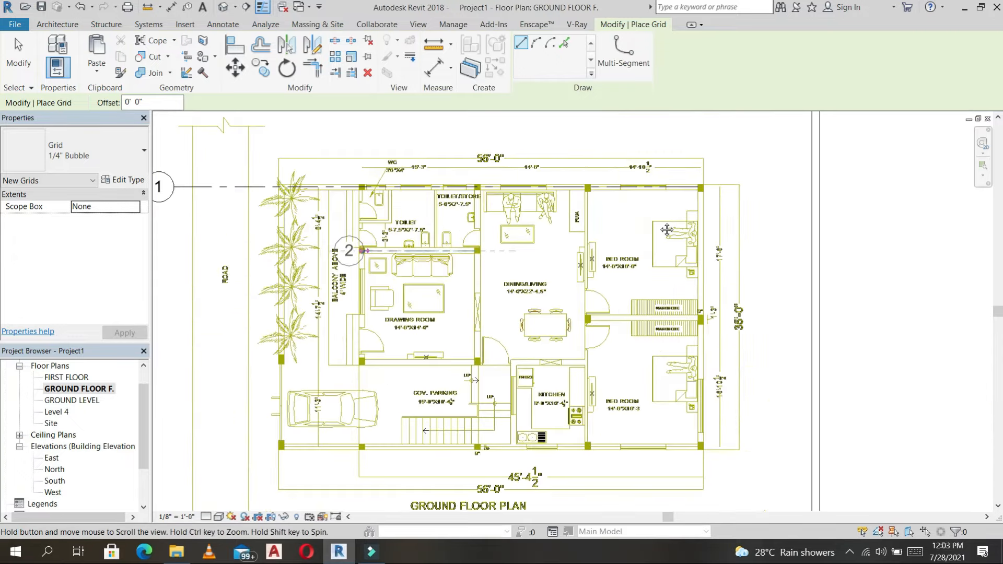
middle_drag(361, 250, 649, 222)
click(449, 222)
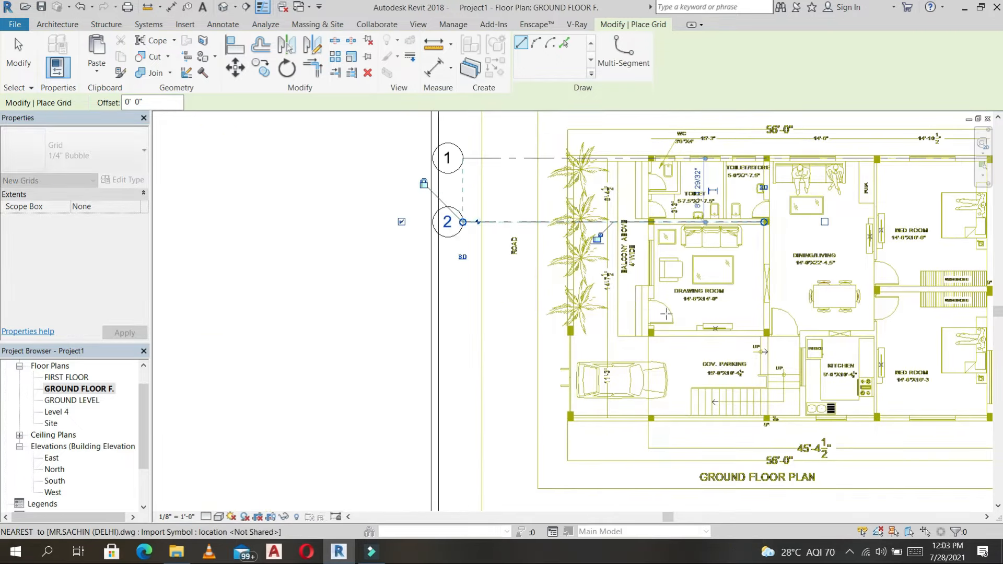
Step: Draw a third horizontal grid line along the wall between the two bedrooms, aligned with the other bubbles, and end the grid command
scroll(679, 317, down, 3)
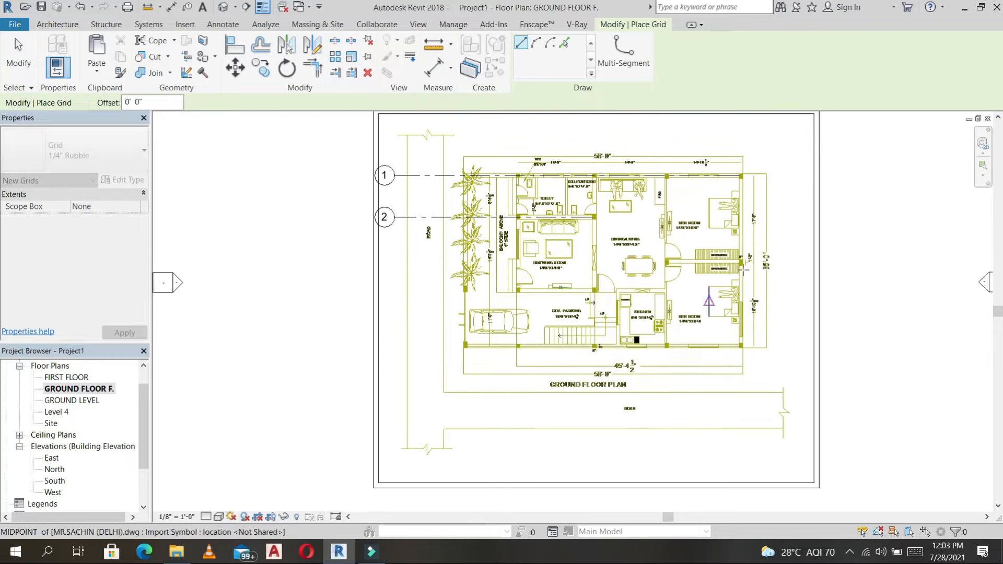
scroll(745, 262, up, 5)
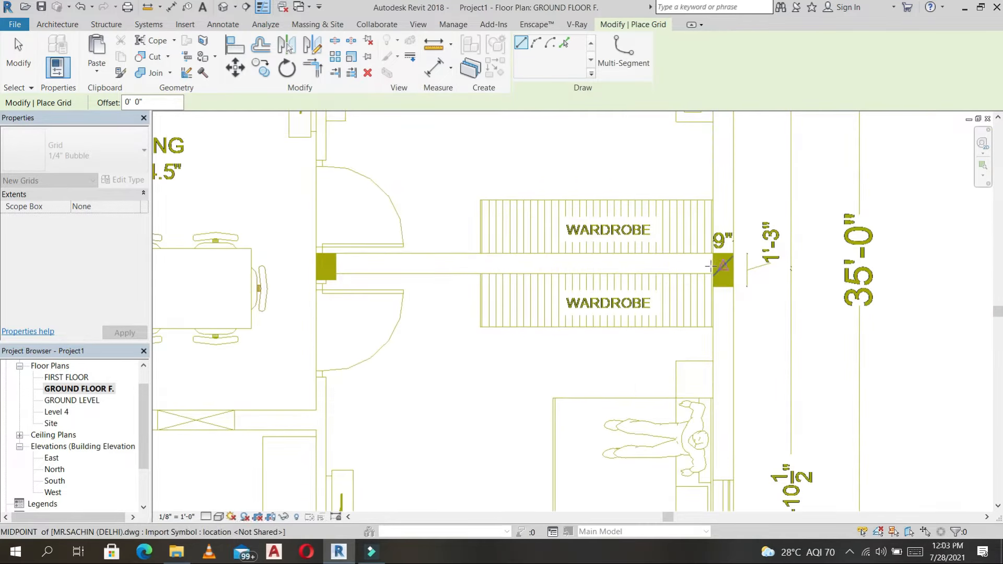
click(714, 264)
click(313, 264)
scroll(772, 261, down, 5)
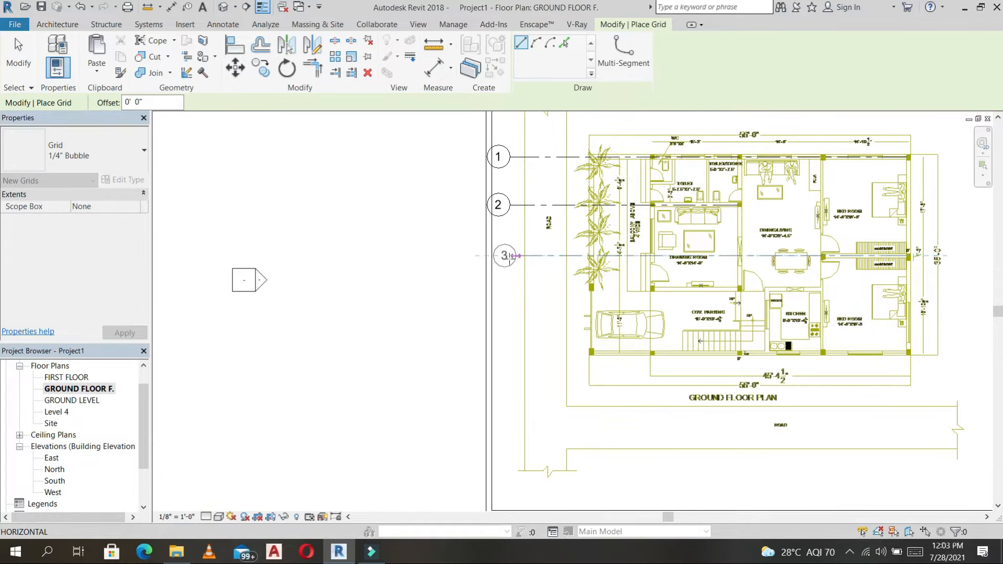
click(509, 256)
key(Escape)
key(Escape)
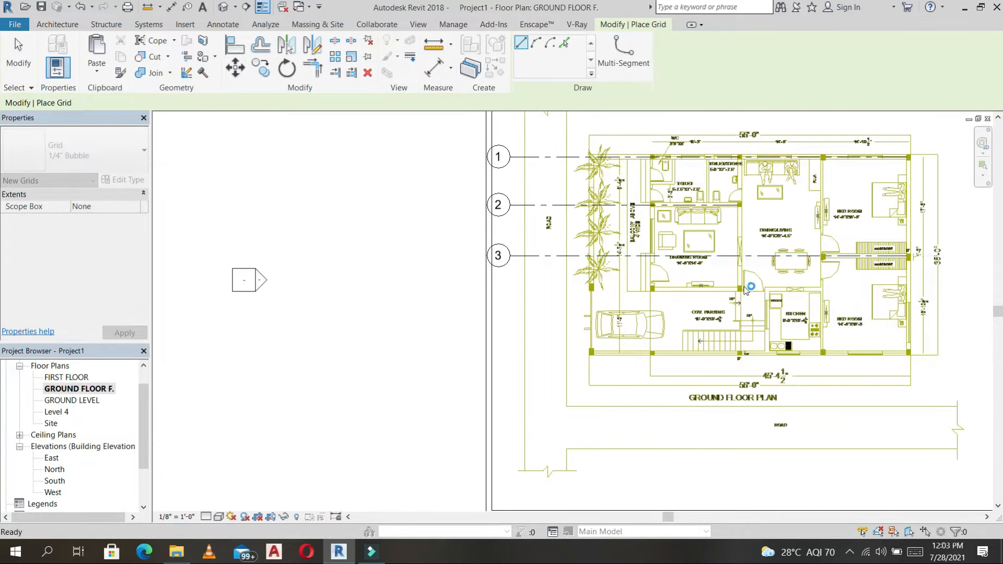
Step: Create a similar horizontal grid line through the columns between the drawing room and covered parking, aligned with the other bubbles
scroll(742, 295, up, 6)
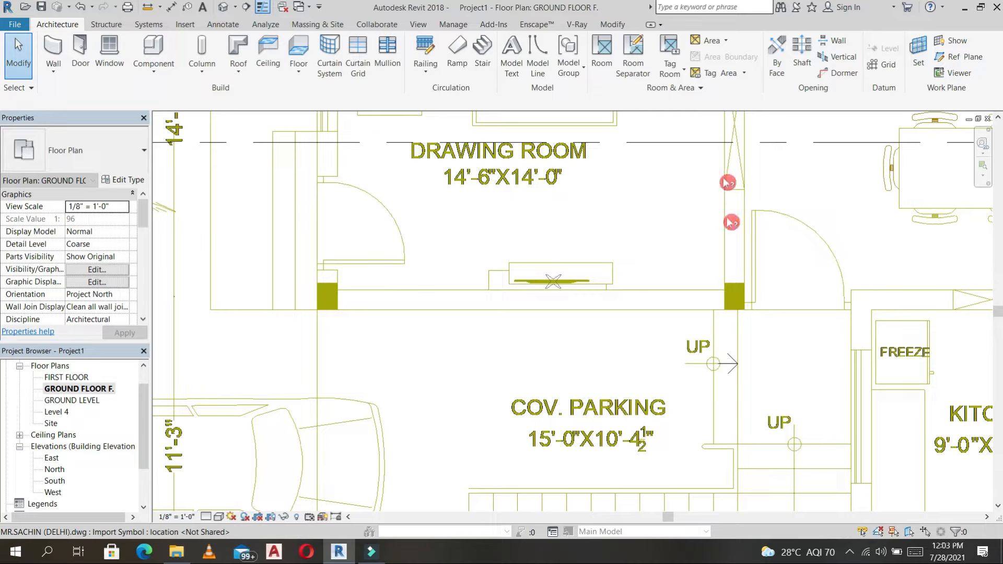
click(699, 141)
key(c)
key(s)
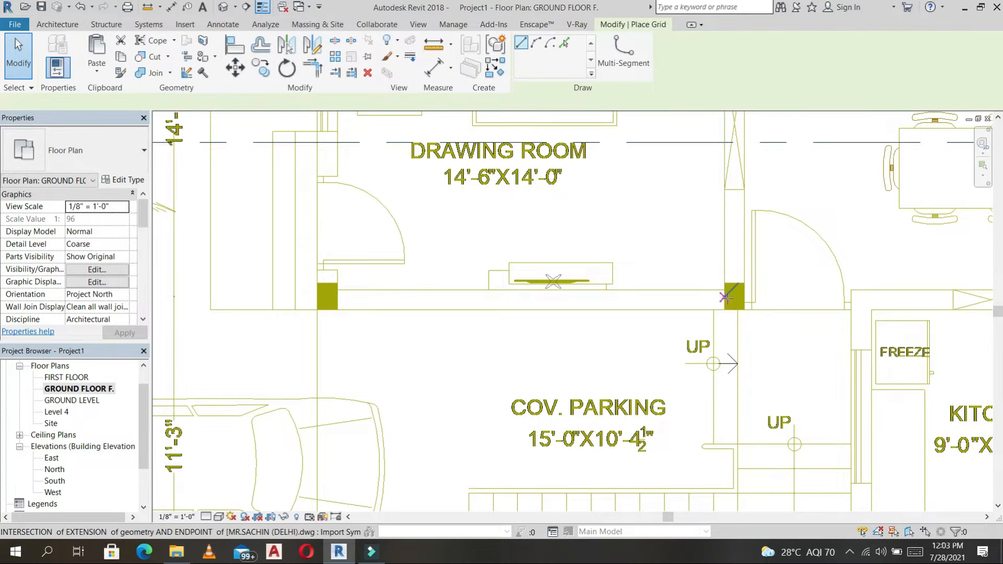
click(725, 297)
scroll(468, 294, down, 3)
scroll(375, 298, down, 2)
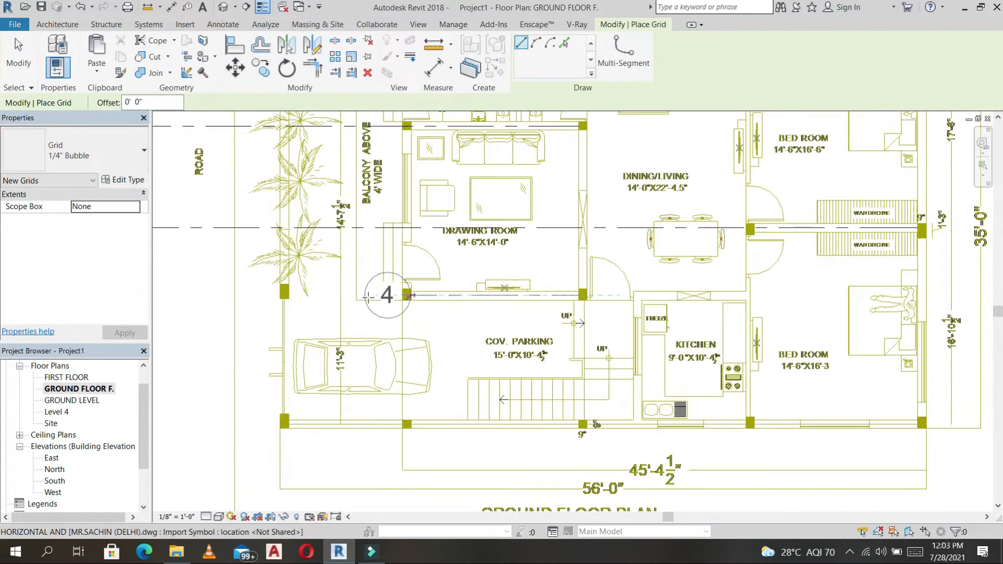
click(194, 297)
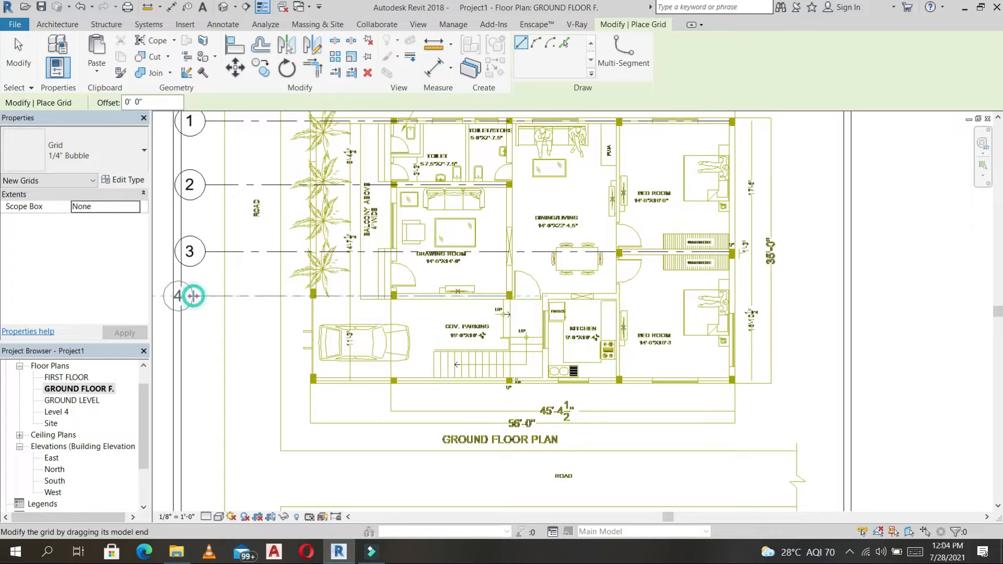
key(Escape)
key(Escape)
Step: Create a similar horizontal grid line through the columns of the plan's lower outer wall, aligned with the other bubbles
scroll(378, 313, down, 1)
middle_drag(378, 312, 506, 314)
click(412, 301)
key(c)
key(s)
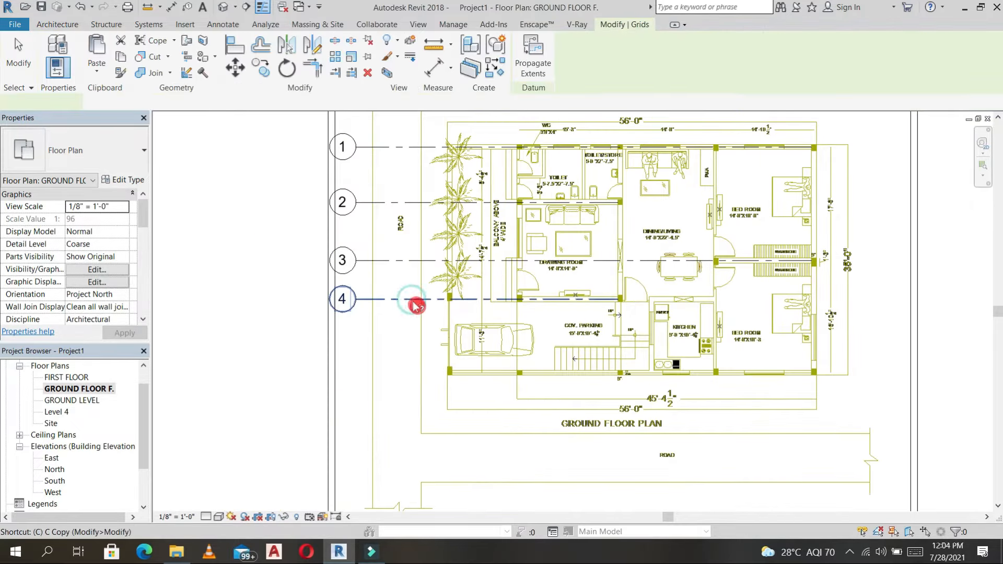
scroll(807, 373, up, 5)
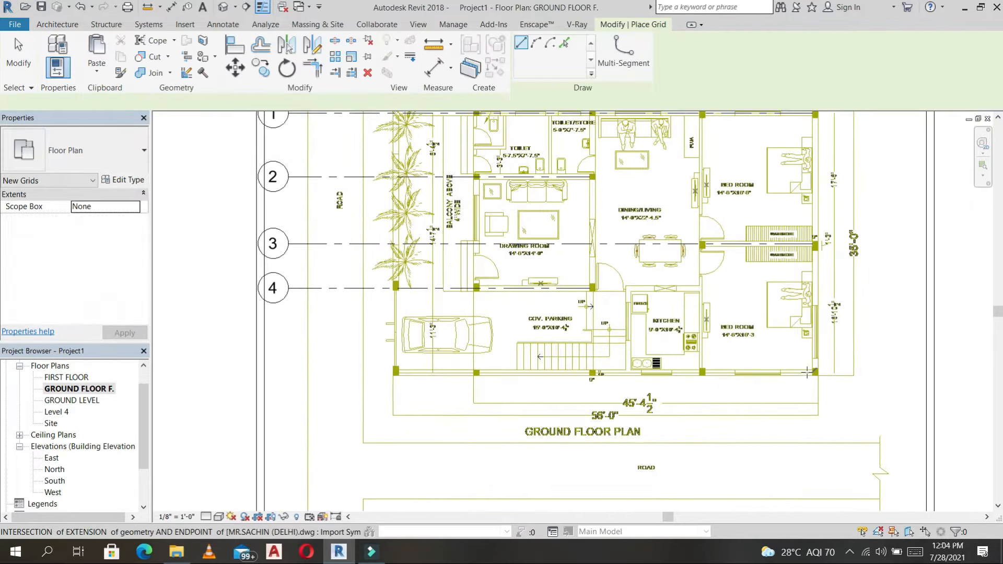
click(818, 376)
scroll(675, 376, down, 4)
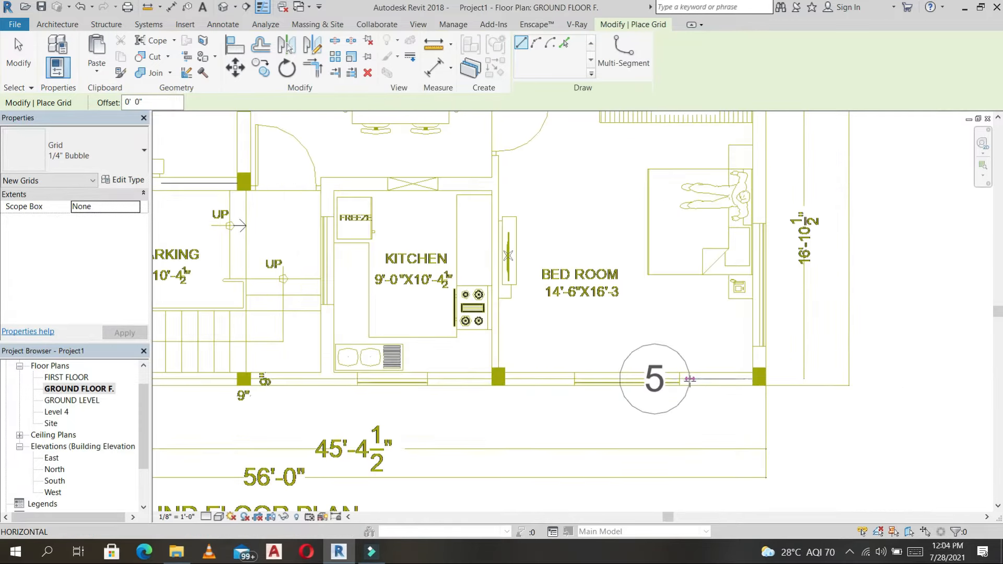
scroll(544, 337, down, 2)
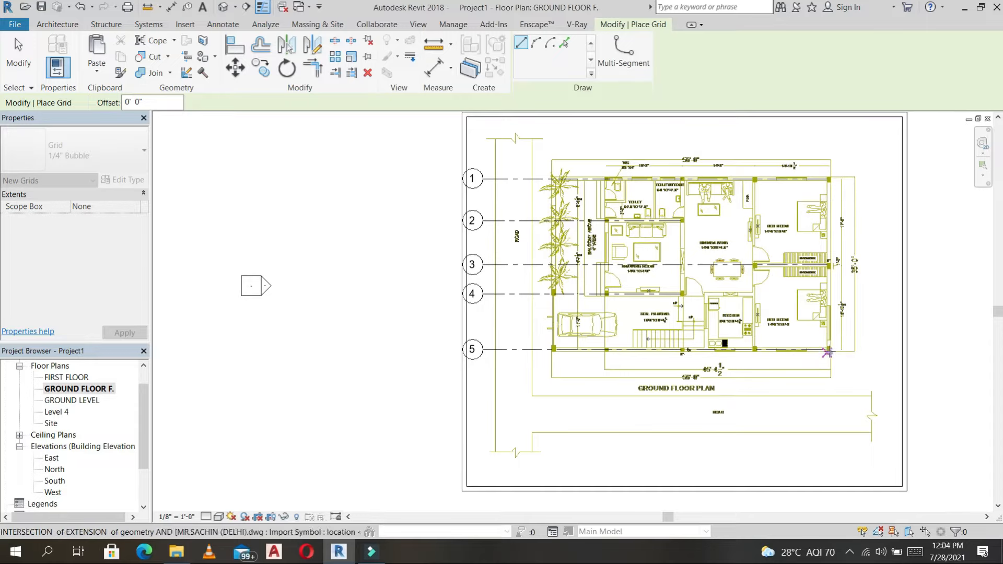
Step: Draw a vertical grid line from the parking's outer corner column up past the plan's upper edge and end the grid command
scroll(825, 349, up, 4)
scroll(463, 340, down, 4)
scroll(480, 376, up, 5)
click(481, 375)
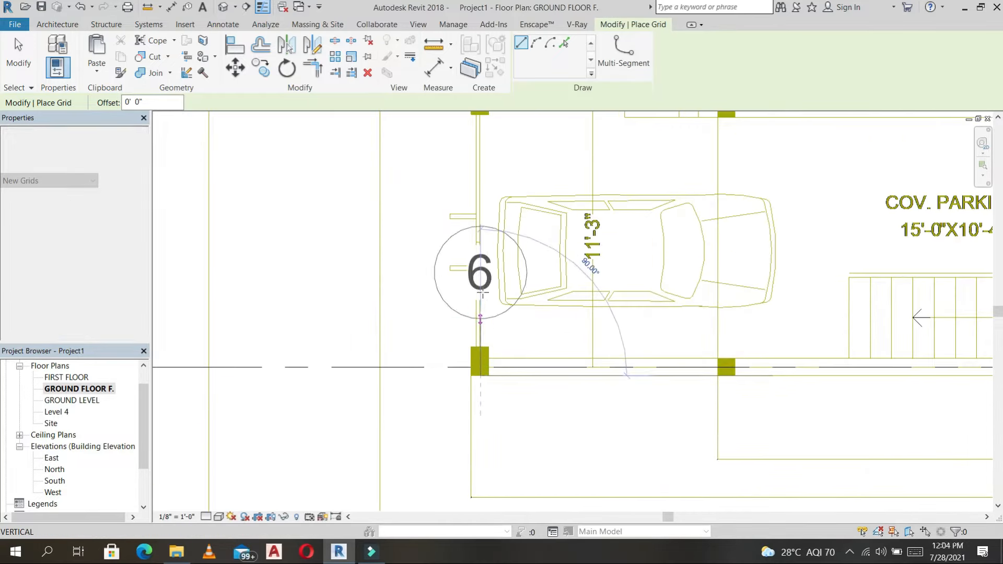
scroll(475, 293, down, 3)
middle_drag(497, 228, 474, 396)
middle_drag(475, 283, 475, 329)
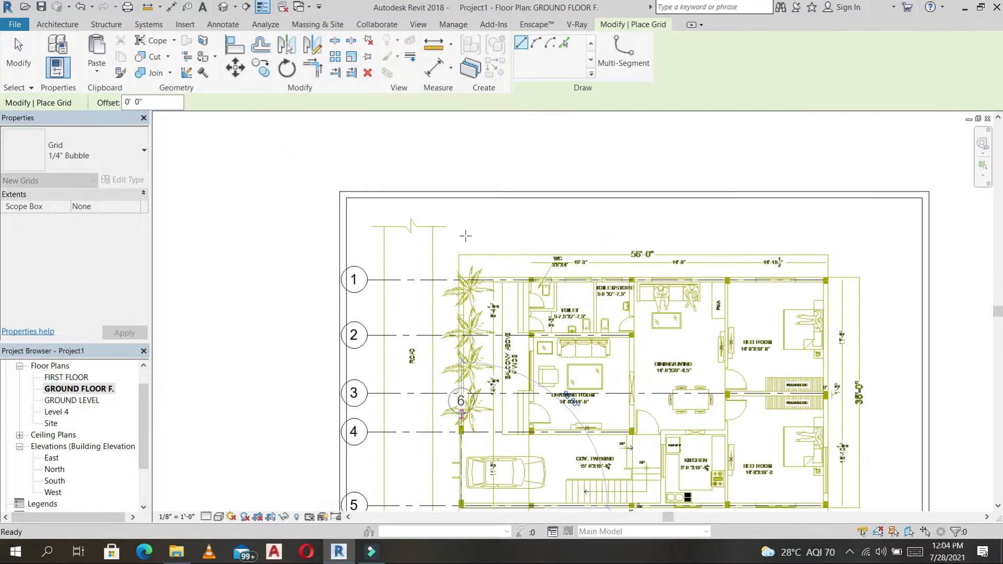
click(465, 236)
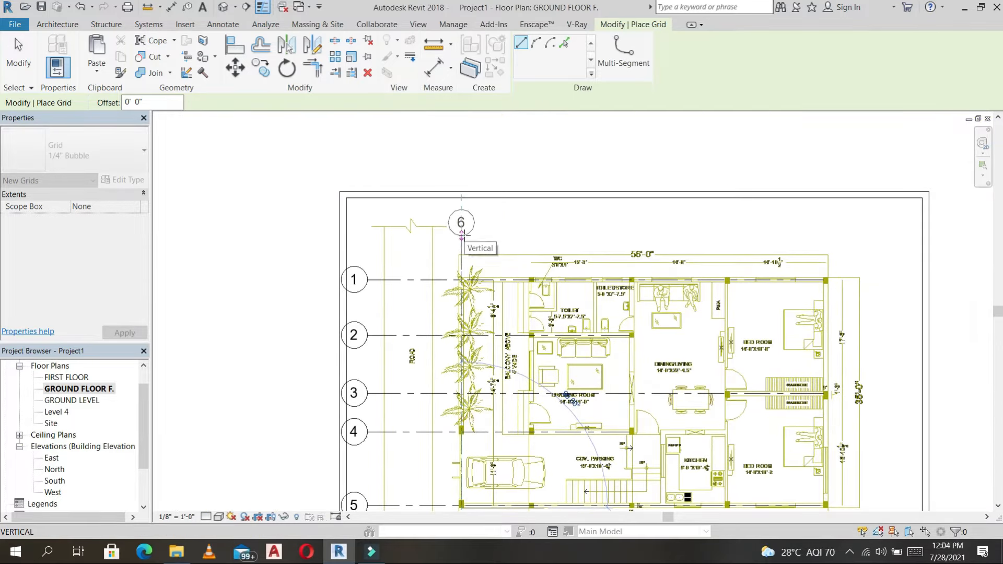
click(462, 235)
key(Escape)
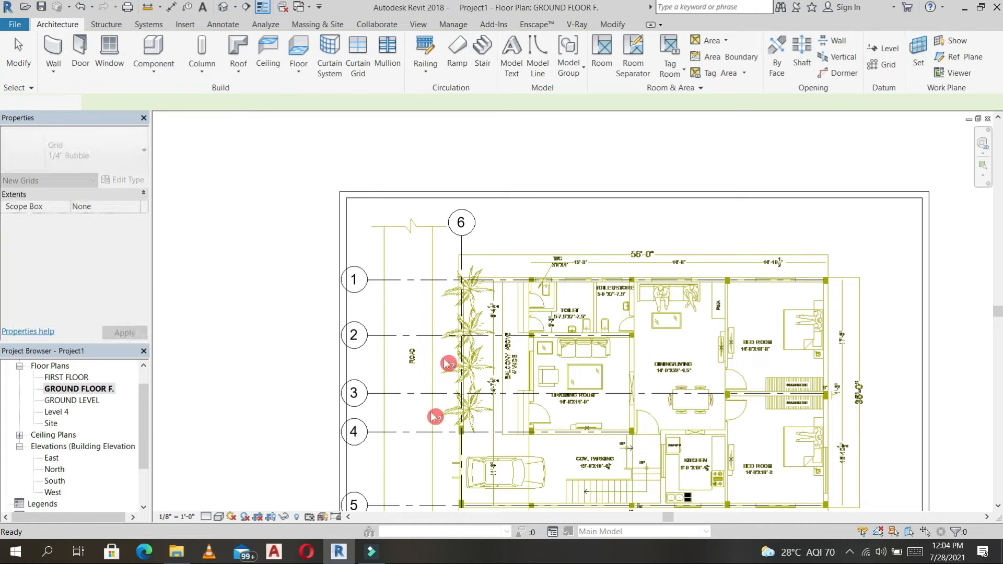
Step: Rename the new vertical grid line's bubble to A
scroll(462, 222, up, 5)
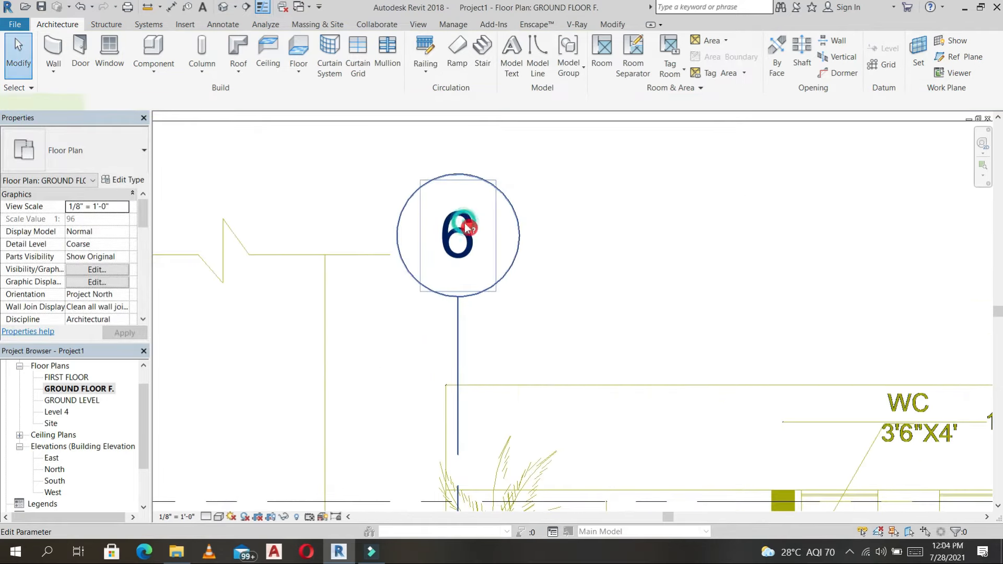
click(467, 225)
click(468, 229)
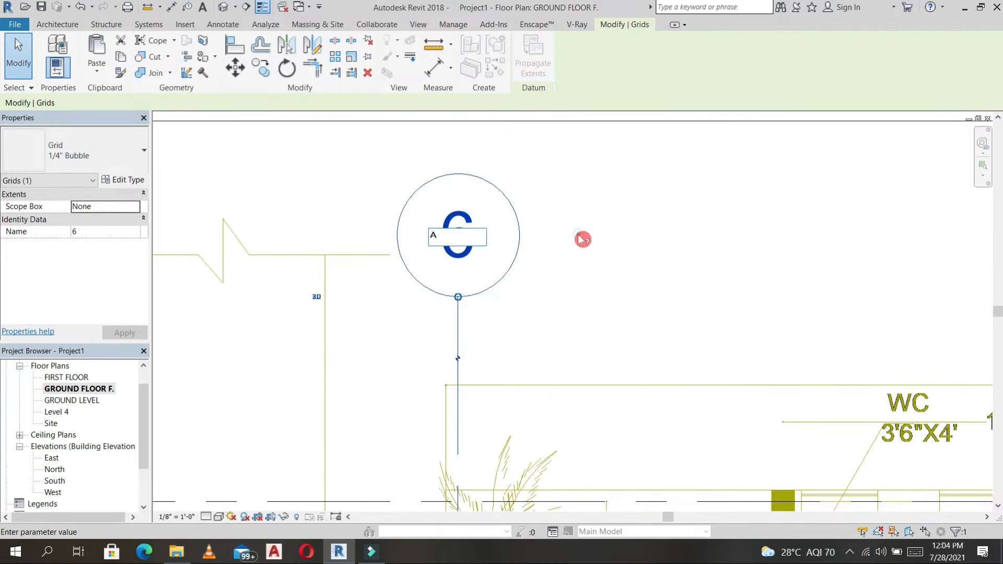
text(A)
key(Return)
scroll(583, 240, down, 6)
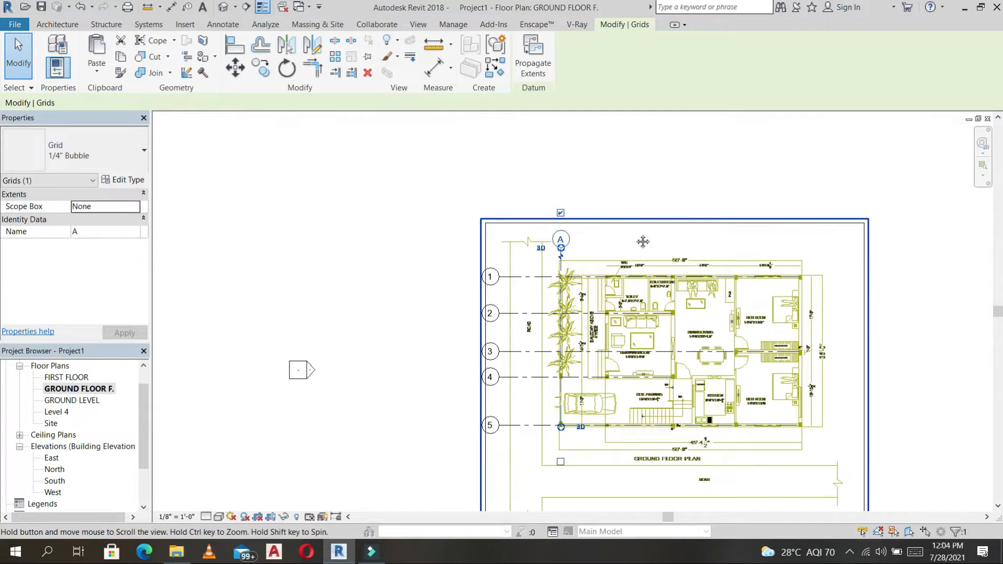
middle_drag(643, 241, 616, 237)
key(Escape)
scroll(486, 361, up, 1)
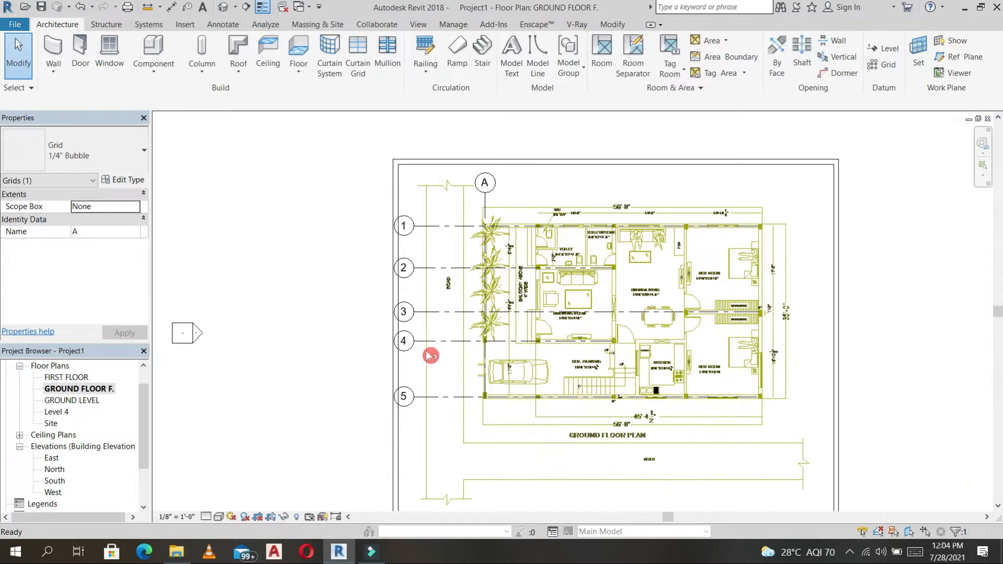
Step: Copy vertical grid line A onto the columns along the outer wall of the toilet and drawing room
scroll(431, 356, up, 1)
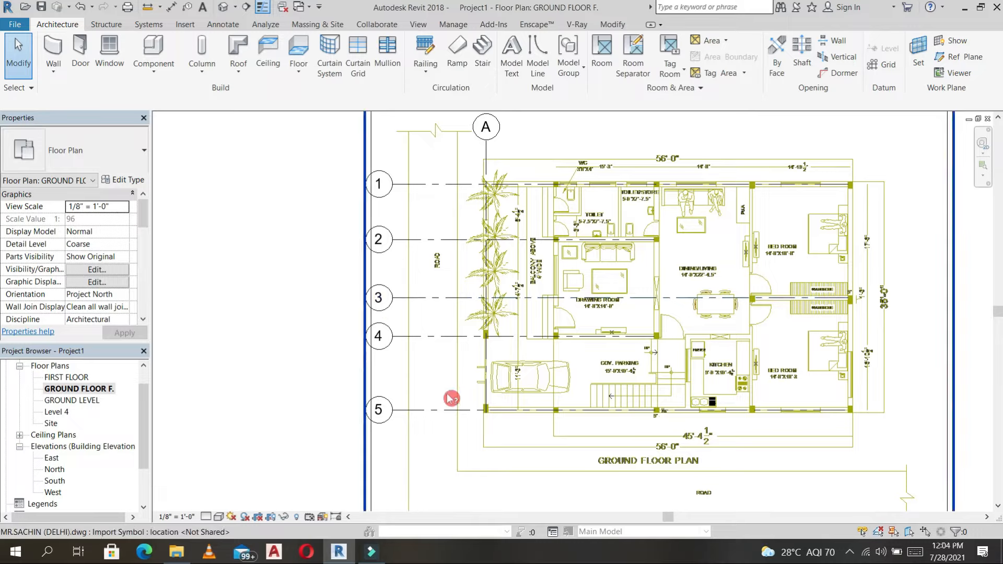
click(493, 160)
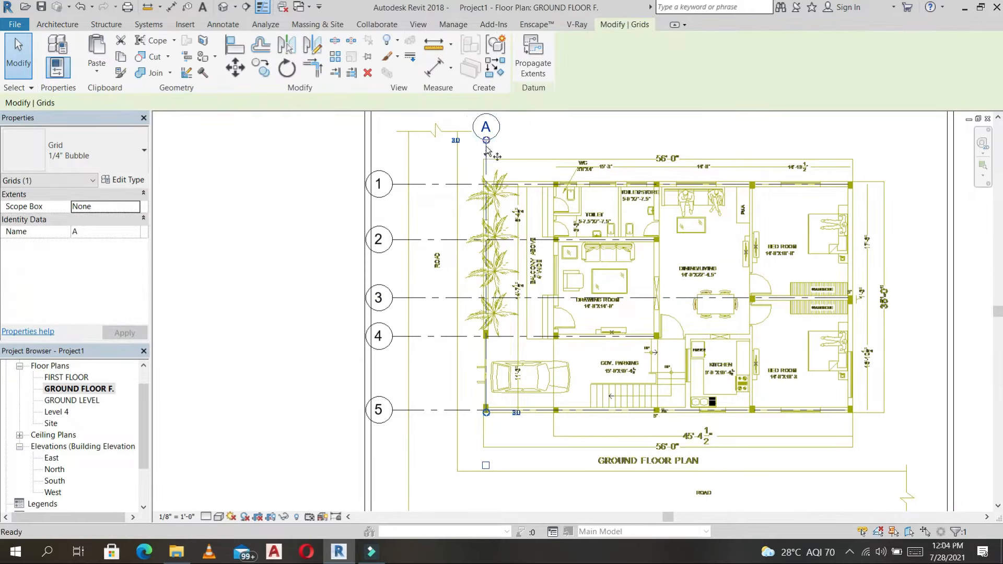
scroll(496, 180, up, 3)
key(c)
key(o)
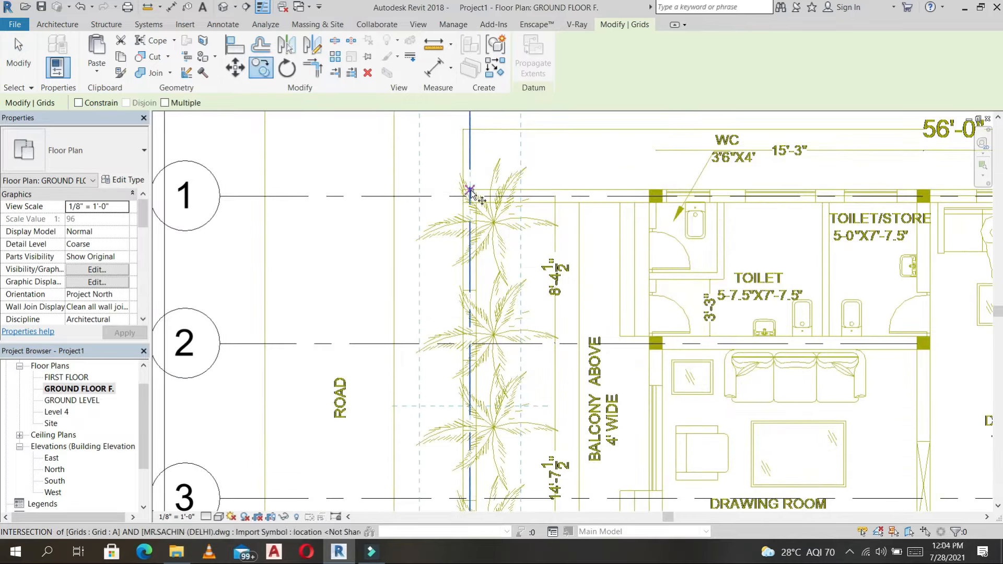
click(469, 197)
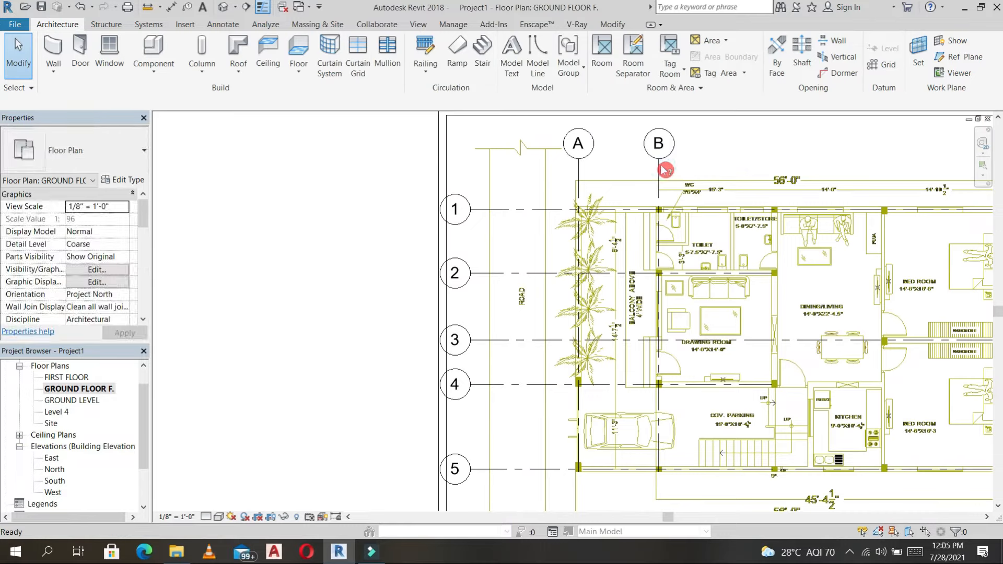
click(661, 165)
key(c)
key(g)
key(r)
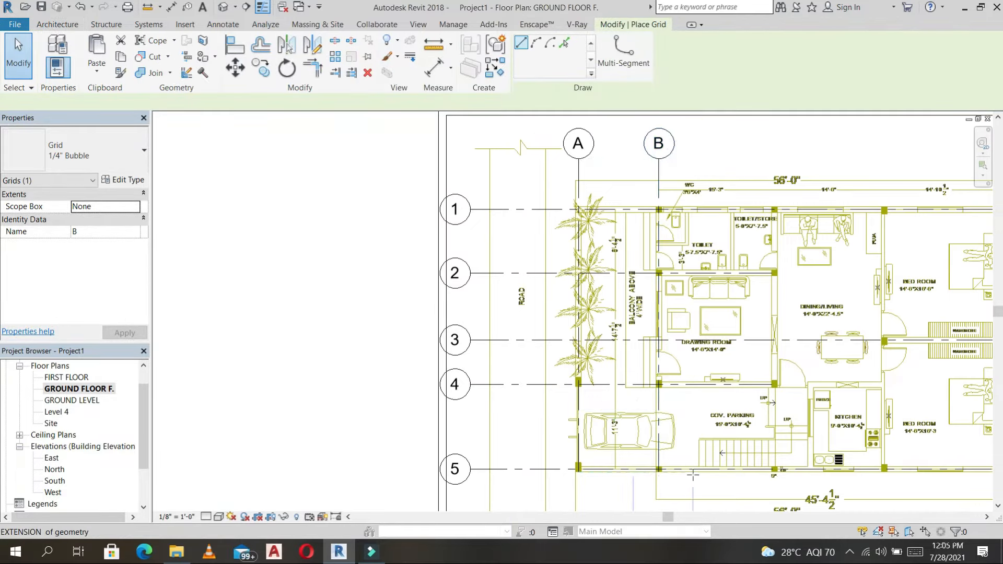
scroll(679, 473, up, 4)
click(611, 470)
key(Escape)
key(Escape)
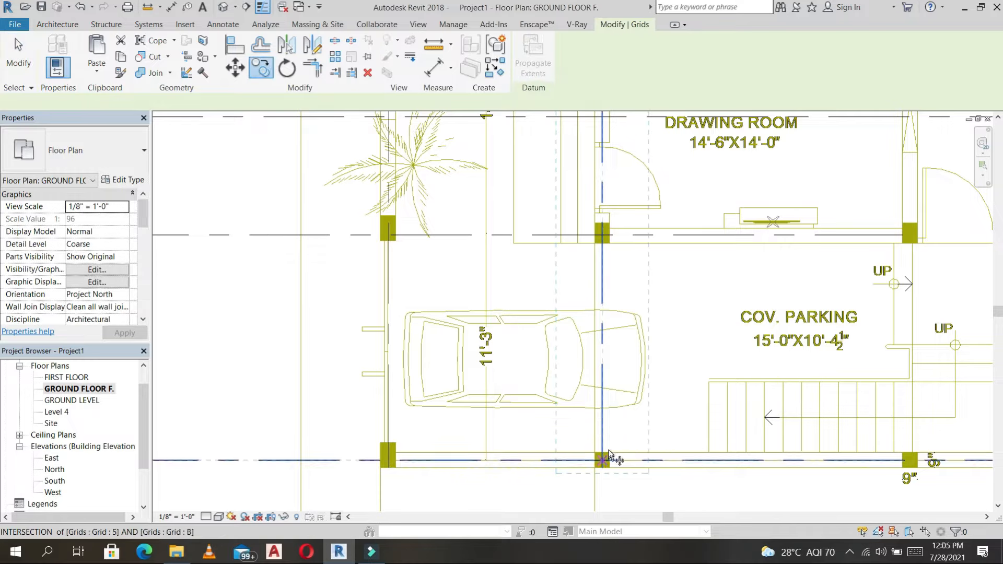
Step: Copy grid line B onto the columns between the drawing room and the dining/living area, beside the stairs
key(c)
key(o)
click(610, 460)
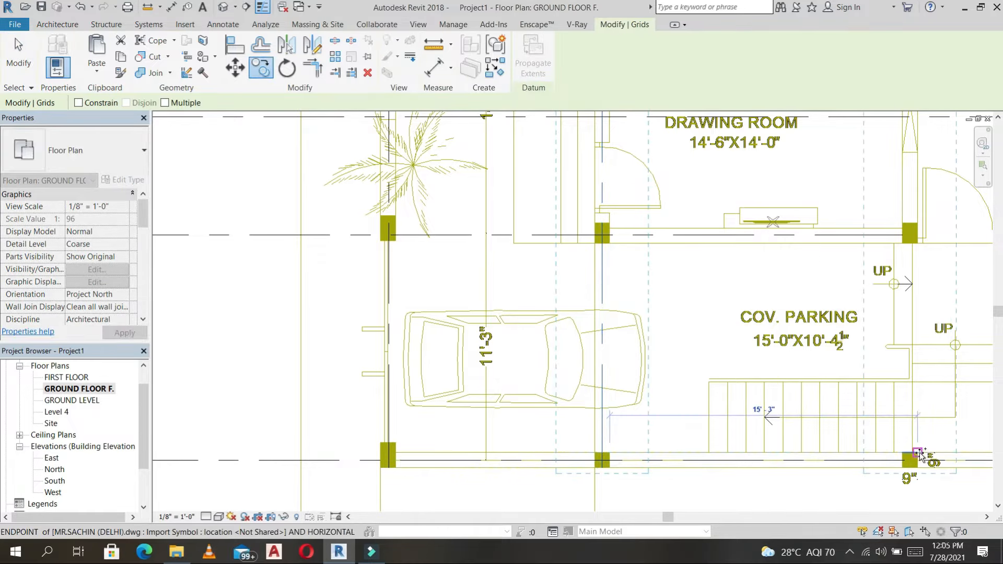
click(922, 457)
scroll(919, 454, down, 3)
middle_drag(645, 463, 549, 421)
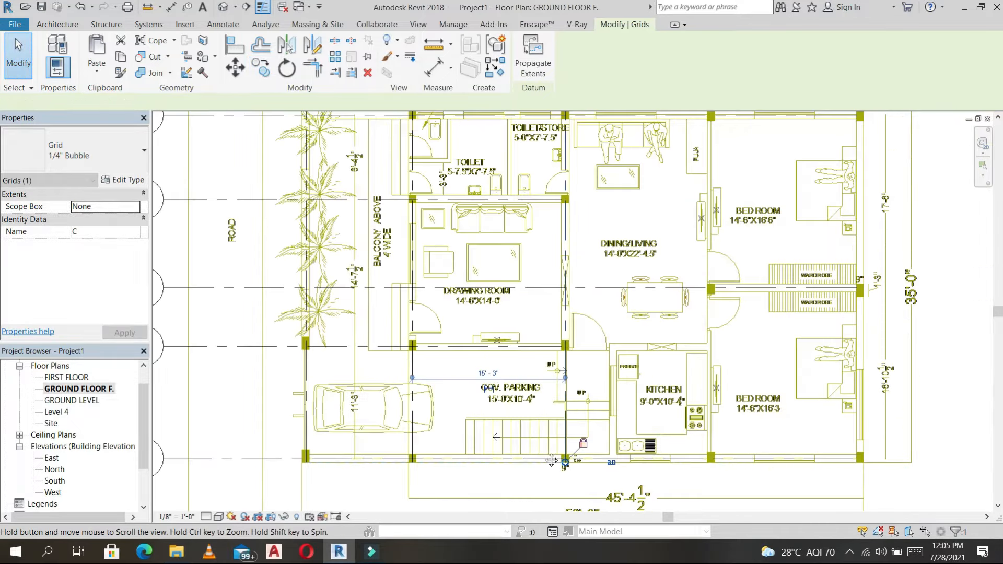
Step: Copy grid line C, with the Constrain and Multiple options enabled, onto the columns between the kitchen and the lower bedroom
middle_drag(265, 148, 215, 169)
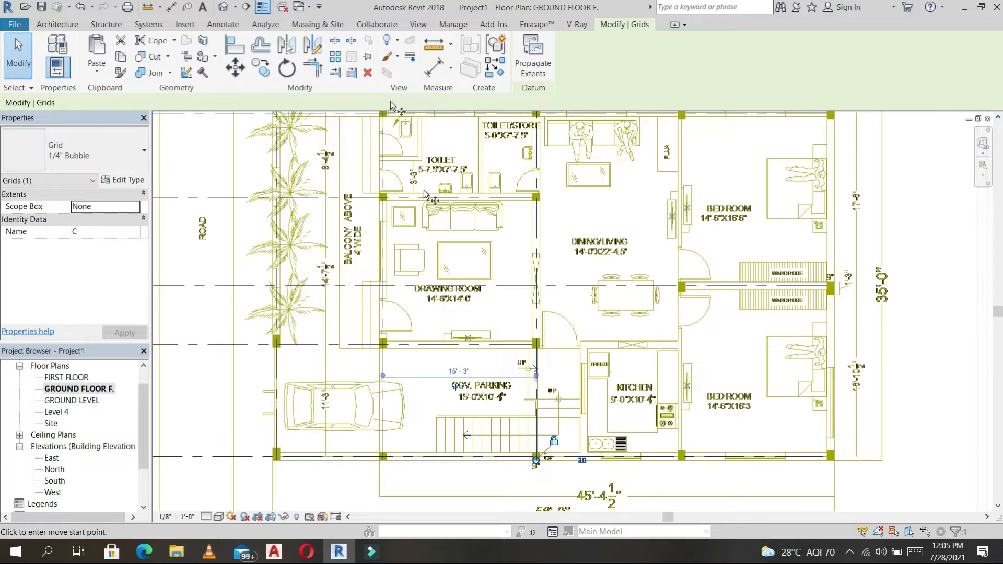
click(261, 67)
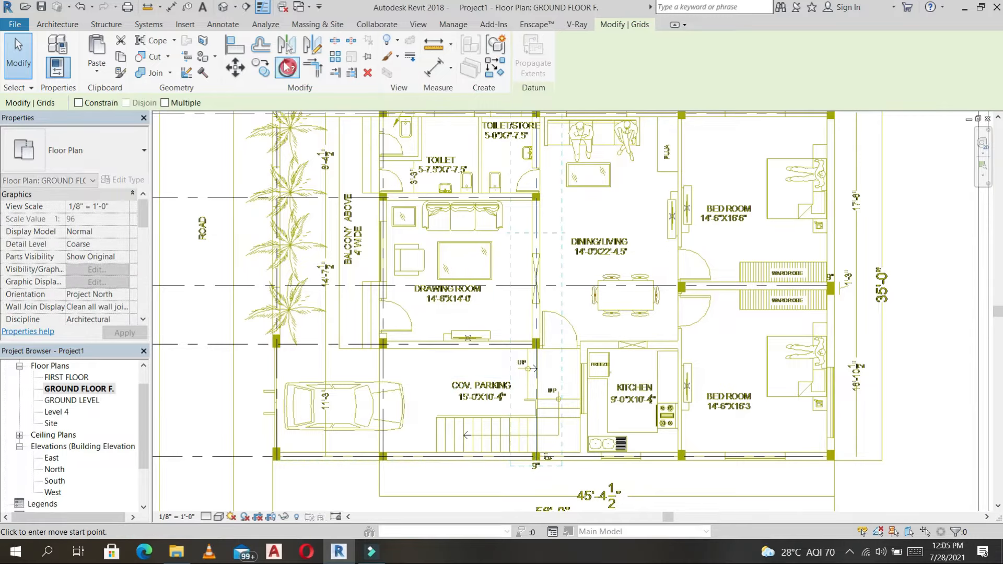
click(165, 102)
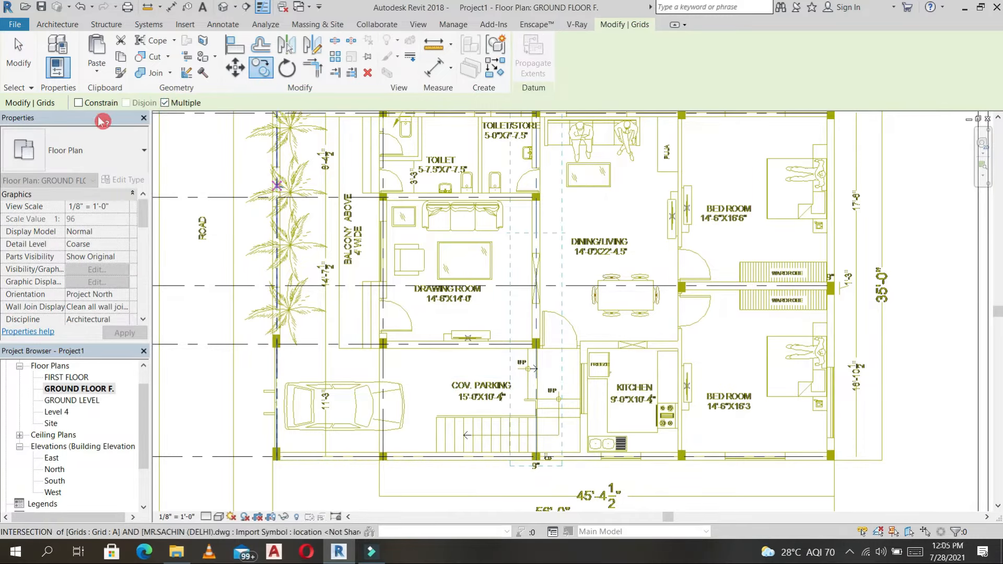
click(79, 103)
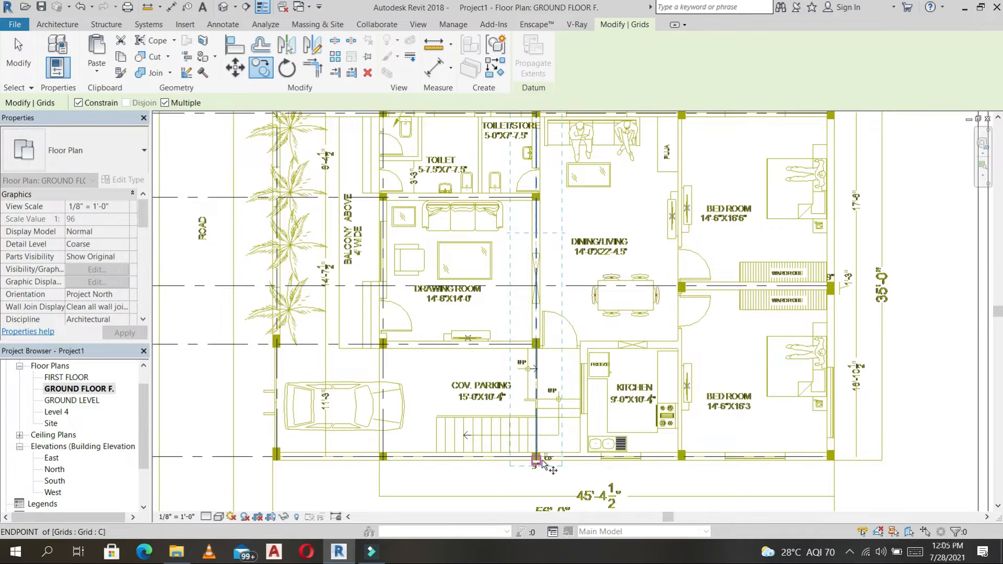
scroll(538, 460, up, 5)
scroll(543, 463, up, 2)
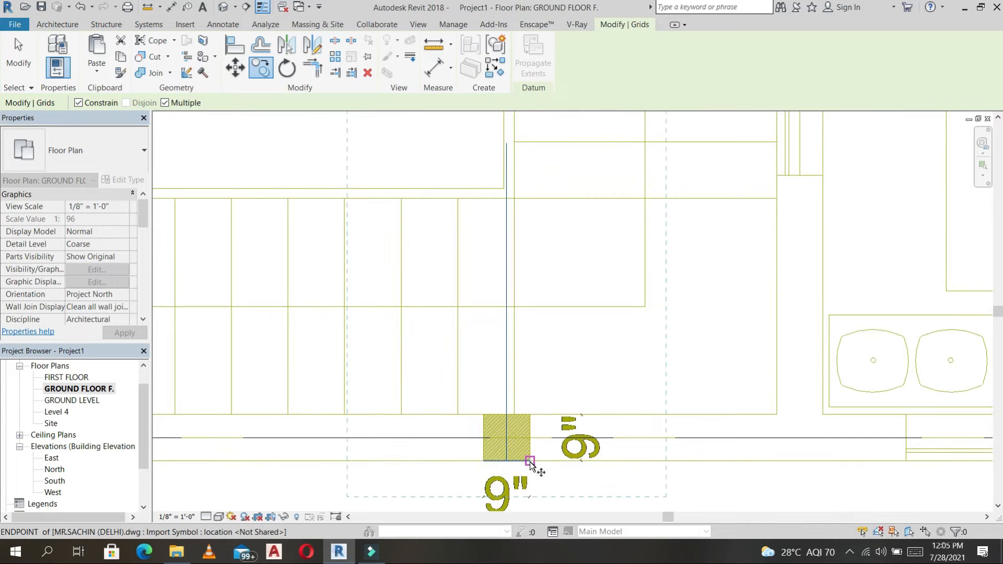
click(507, 461)
scroll(616, 463, down, 3)
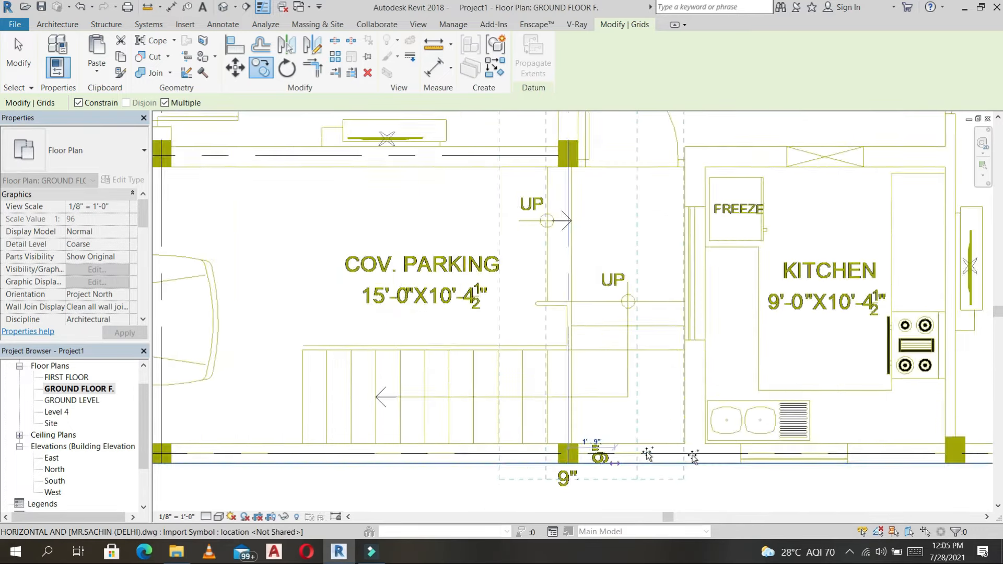
middle_drag(815, 463, 516, 450)
click(633, 444)
Step: Place another copy of grid line C on the columns of the bedrooms' outer wall and end the copy command
middle_drag(705, 454, 438, 431)
click(719, 421)
key(Escape)
click(717, 410)
scroll(718, 413, up, 2)
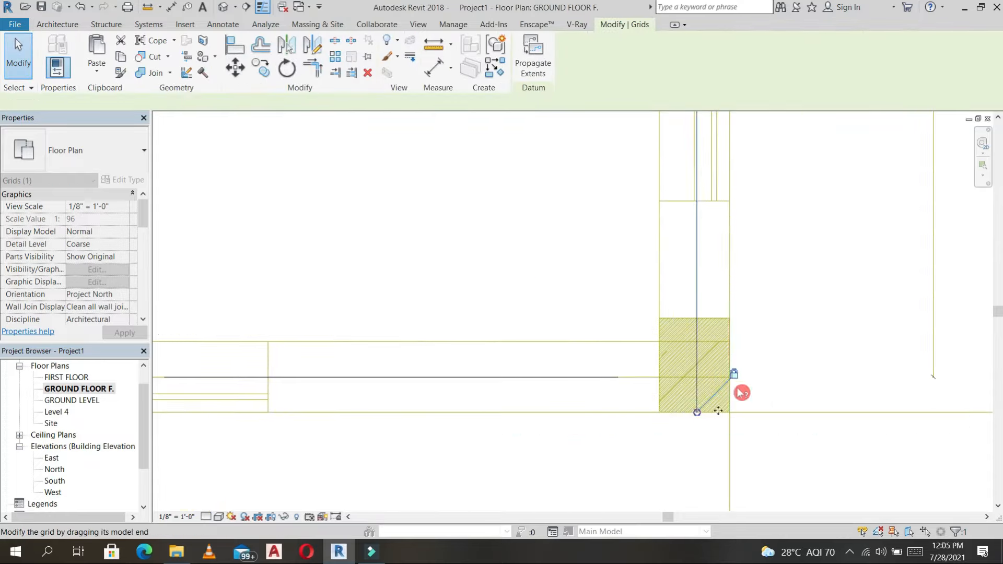
scroll(799, 358, down, 4)
scroll(805, 351, down, 3)
key(Escape)
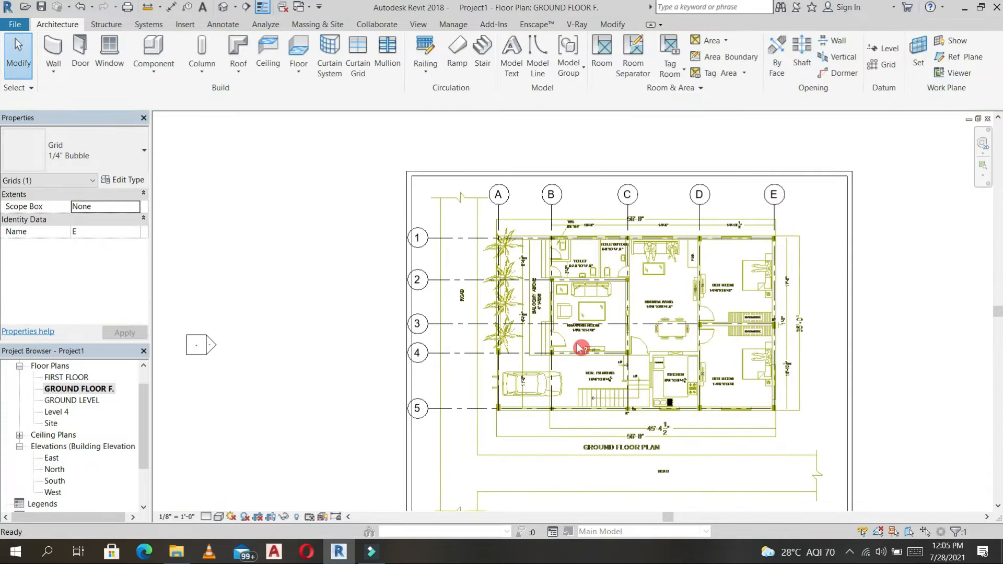
scroll(735, 350, up, 2)
middle_drag(689, 353, 683, 352)
scroll(790, 352, down, 2)
middle_drag(791, 352, 711, 351)
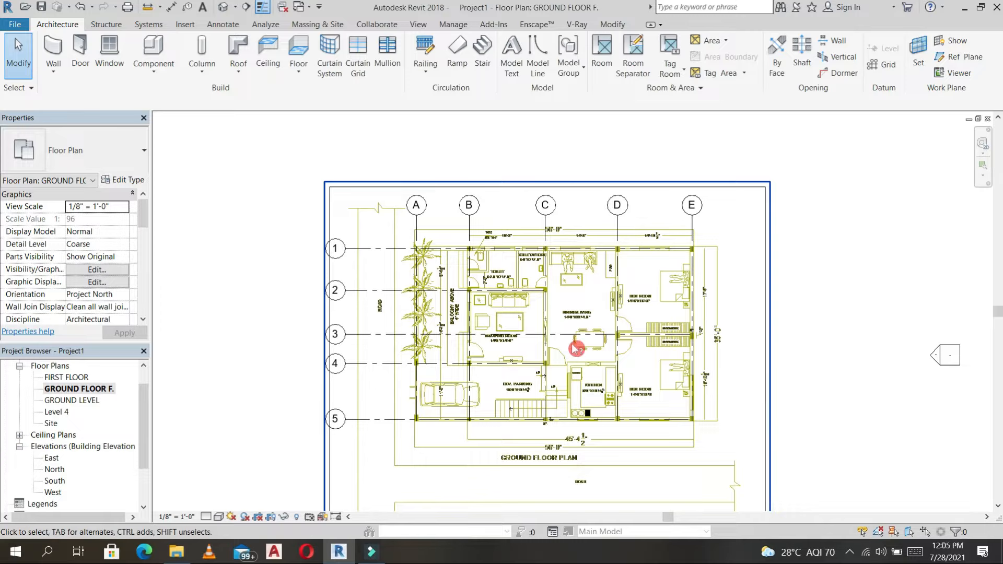
click(604, 365)
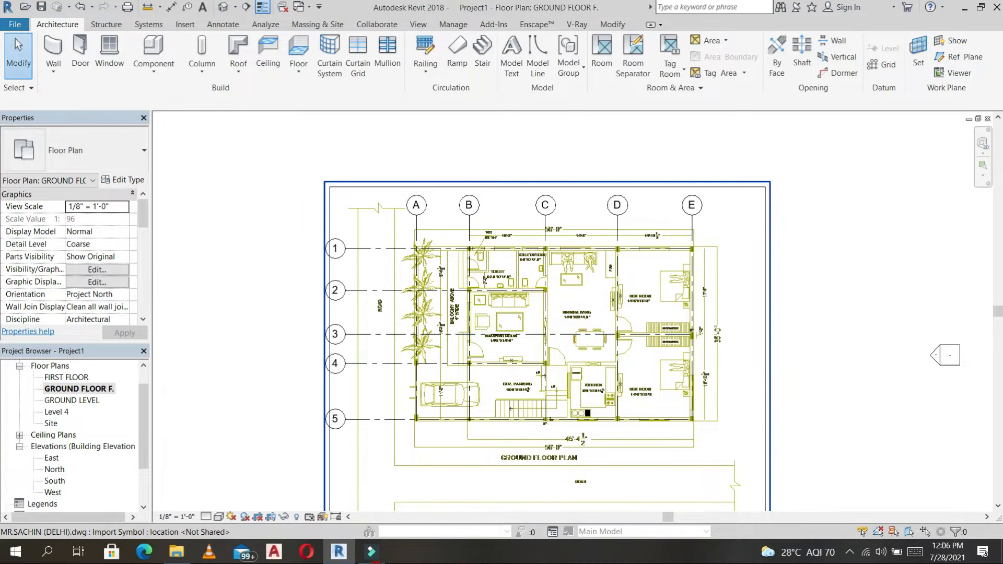
Step: Start a Generic - 8" wall and set its base constraint to GROUND LEVEL and top constraint to Up to level: SECOND FLOOR
click(54, 50)
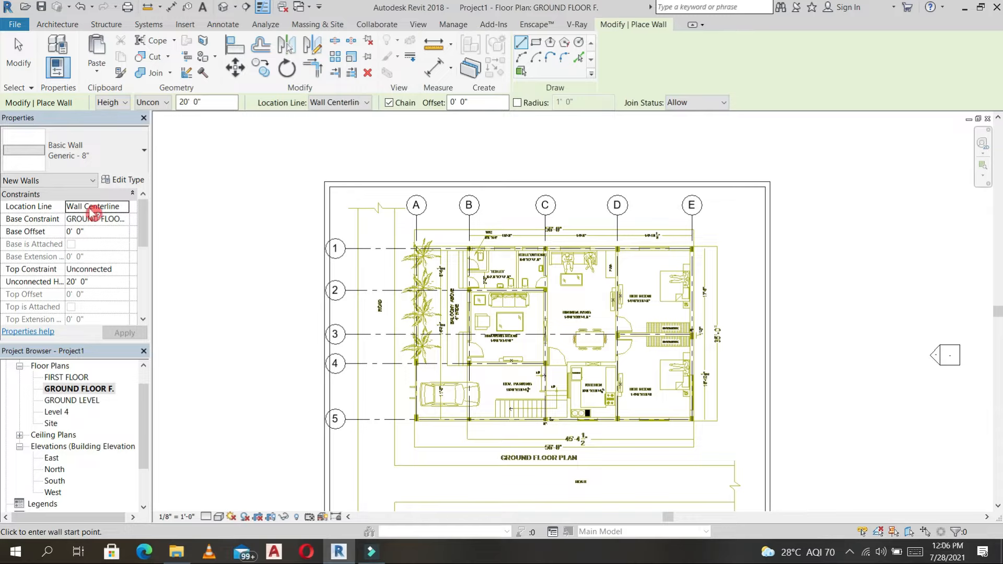
click(130, 209)
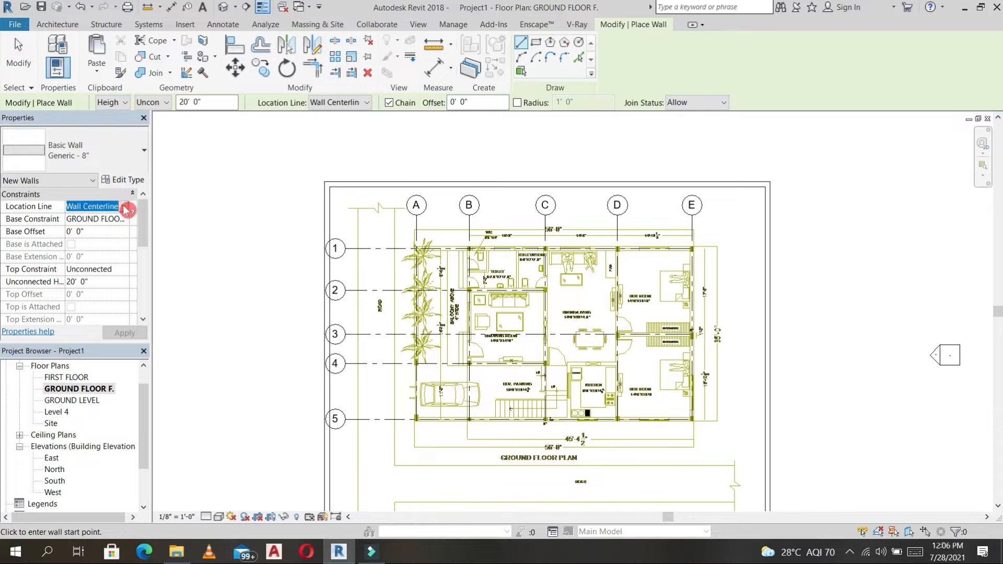
click(129, 209)
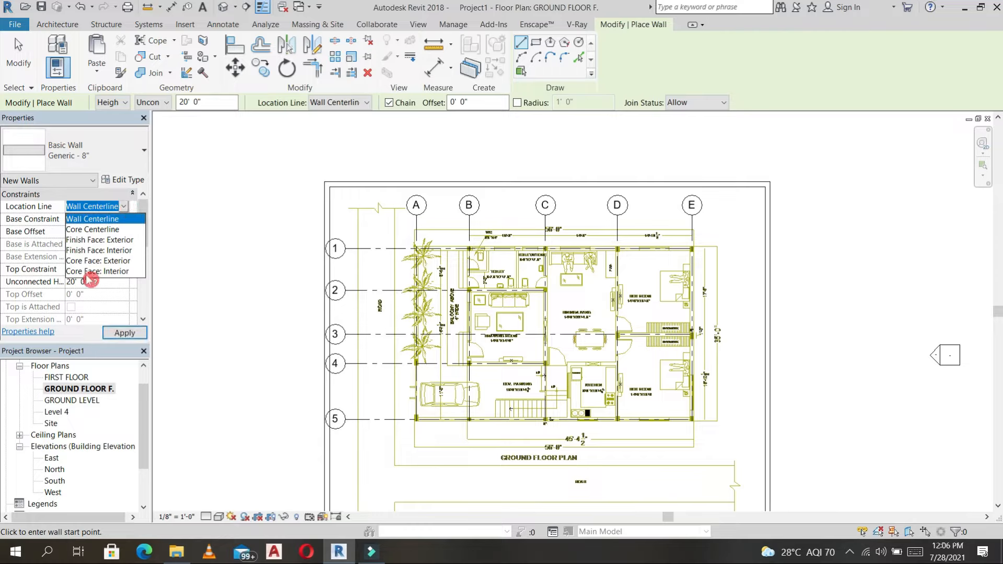
click(121, 291)
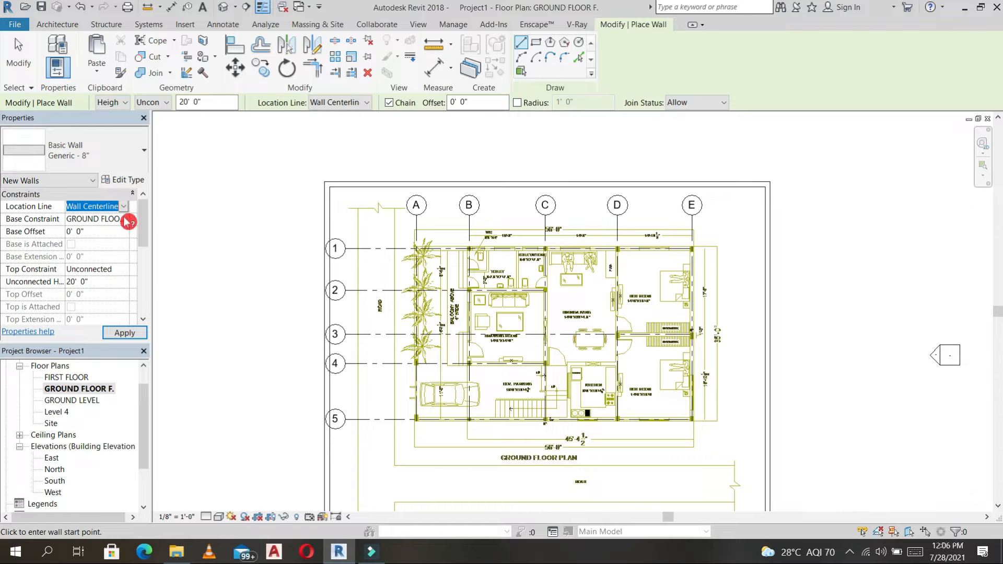
click(128, 222)
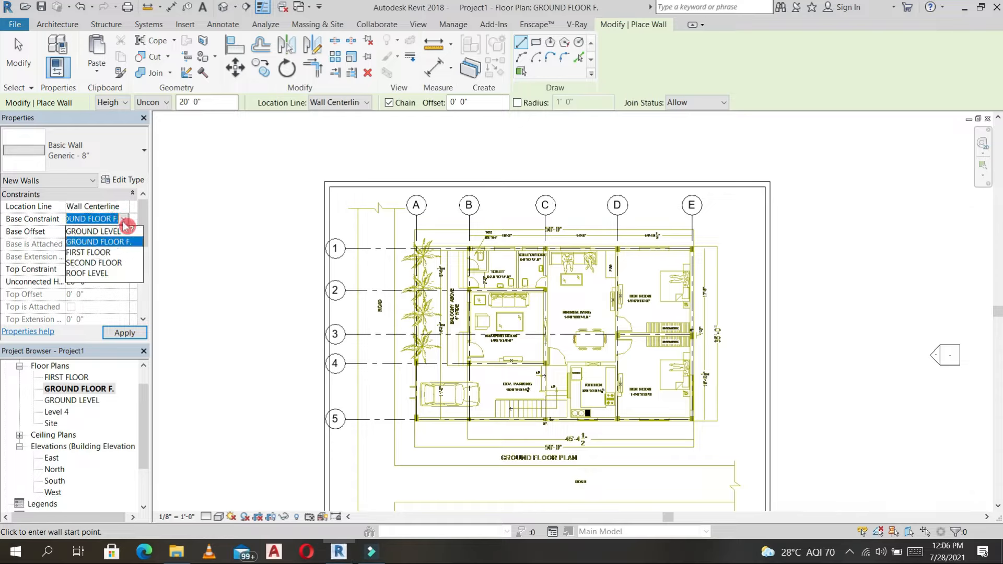
click(97, 232)
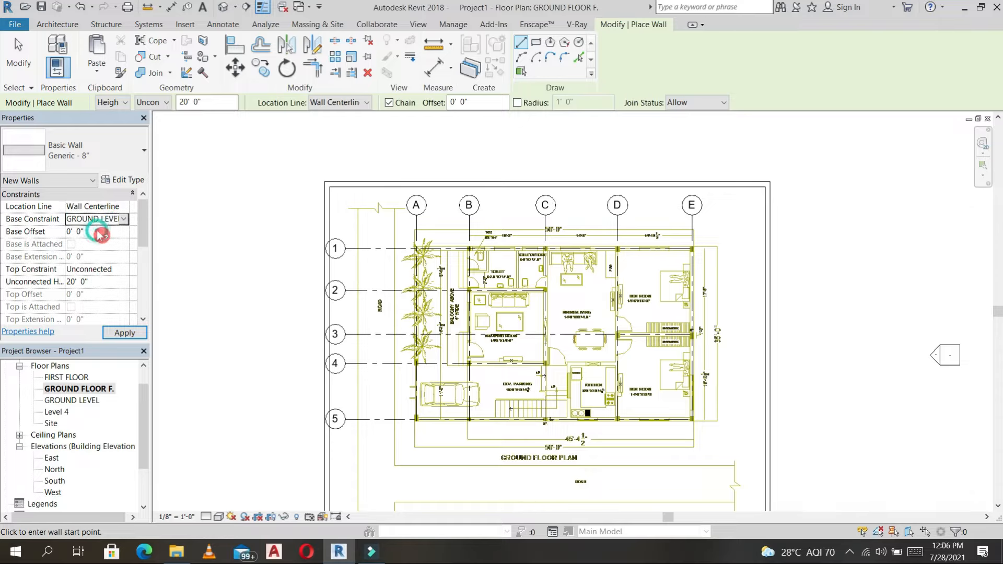
click(125, 271)
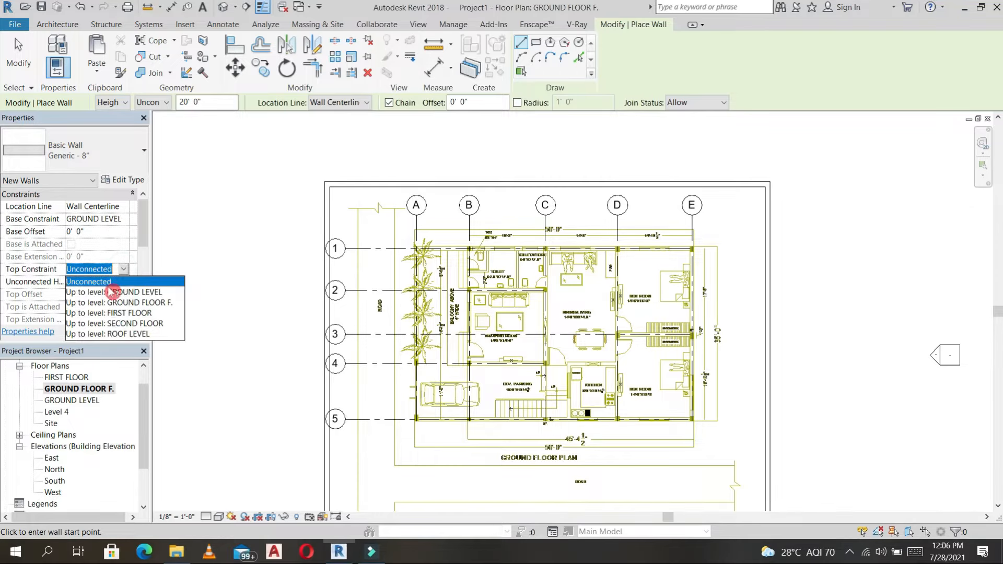
click(115, 324)
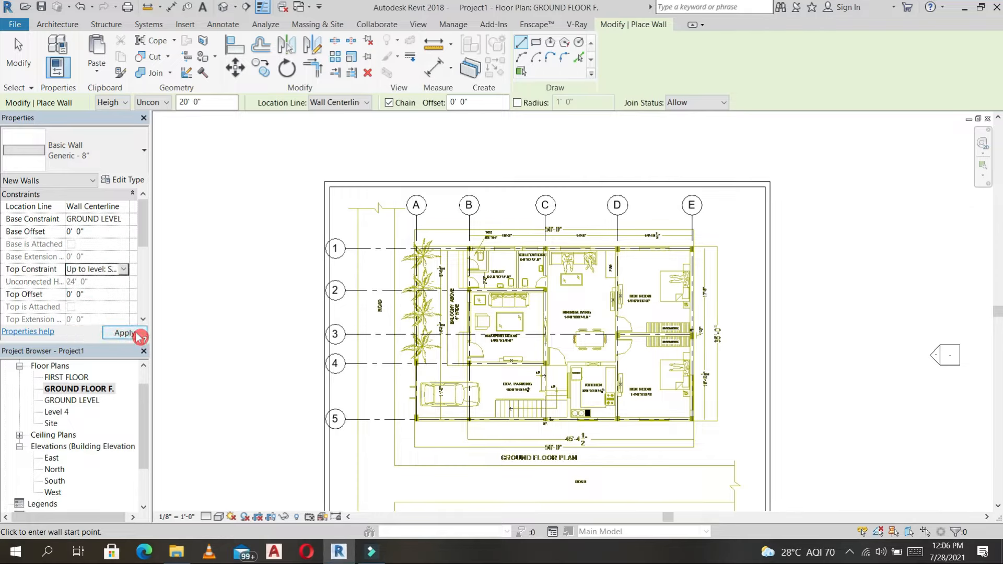
click(125, 332)
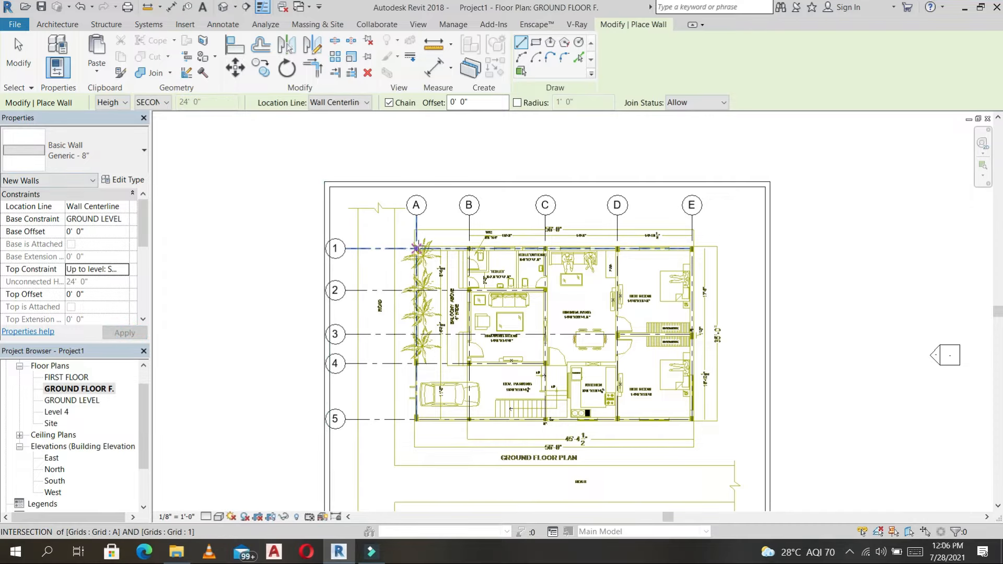
Step: Duplicate the wall type as Generic - 9" and set its structure layer's thickness to 0' 9"
click(99, 218)
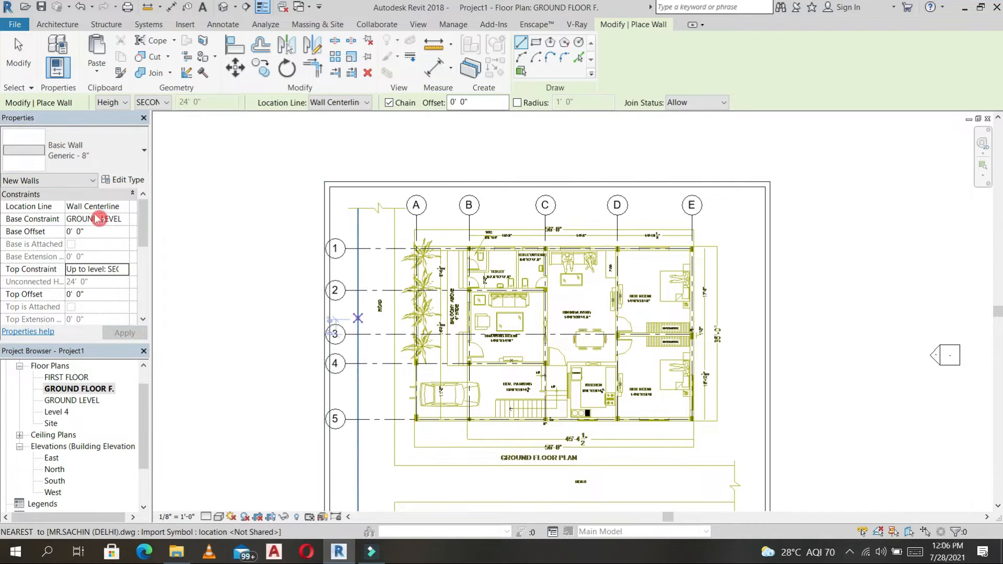
click(125, 182)
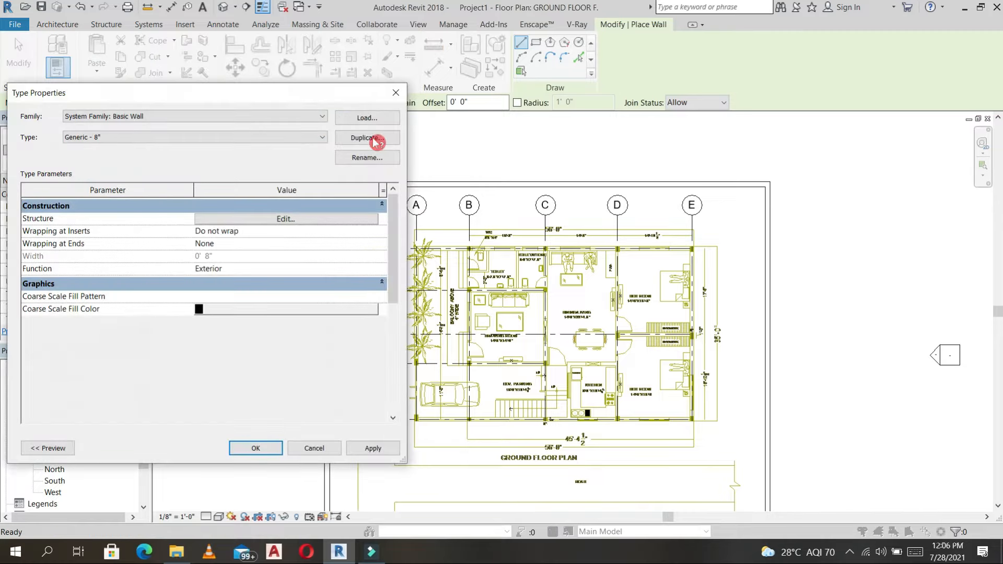
click(368, 138)
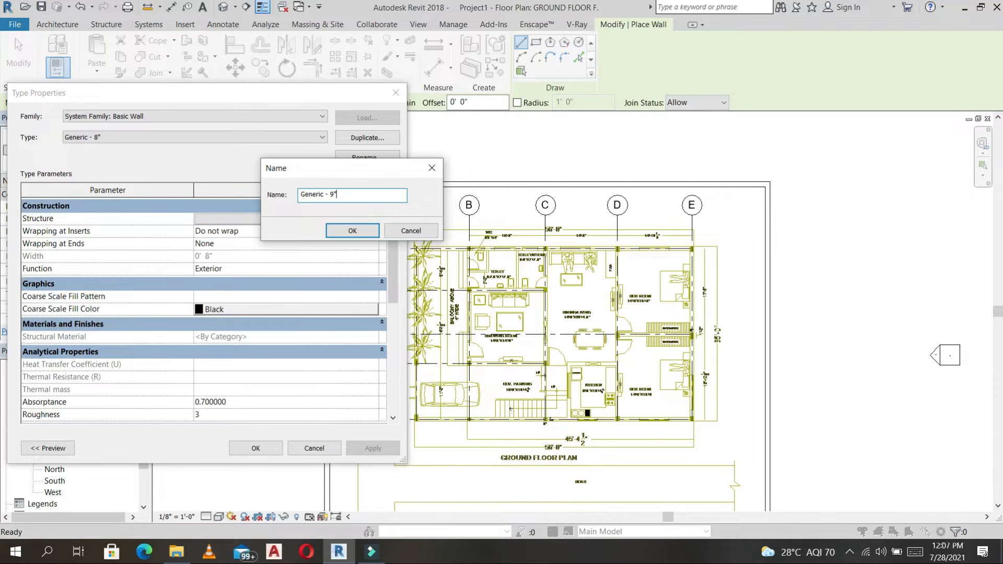
click(356, 230)
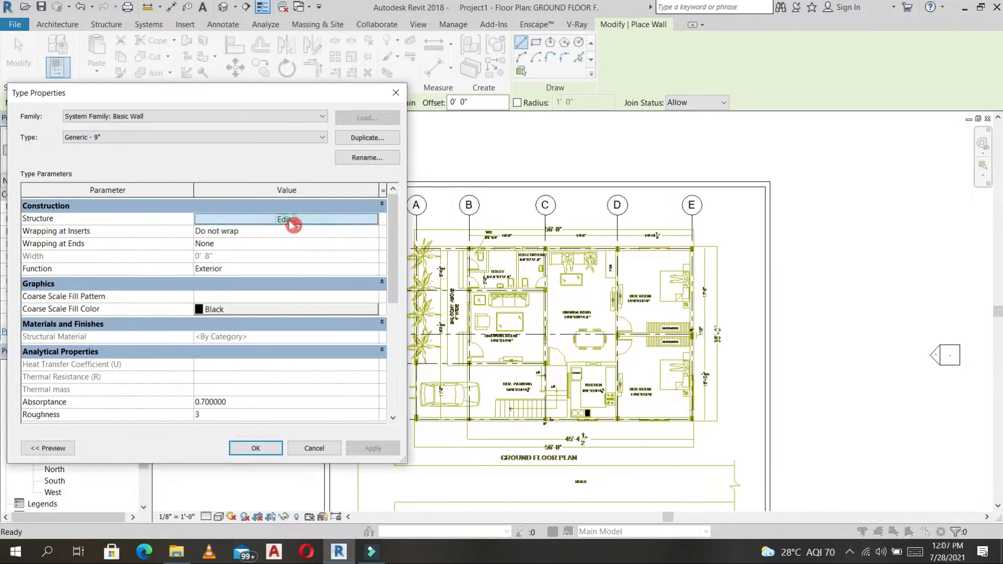
click(287, 219)
click(249, 230)
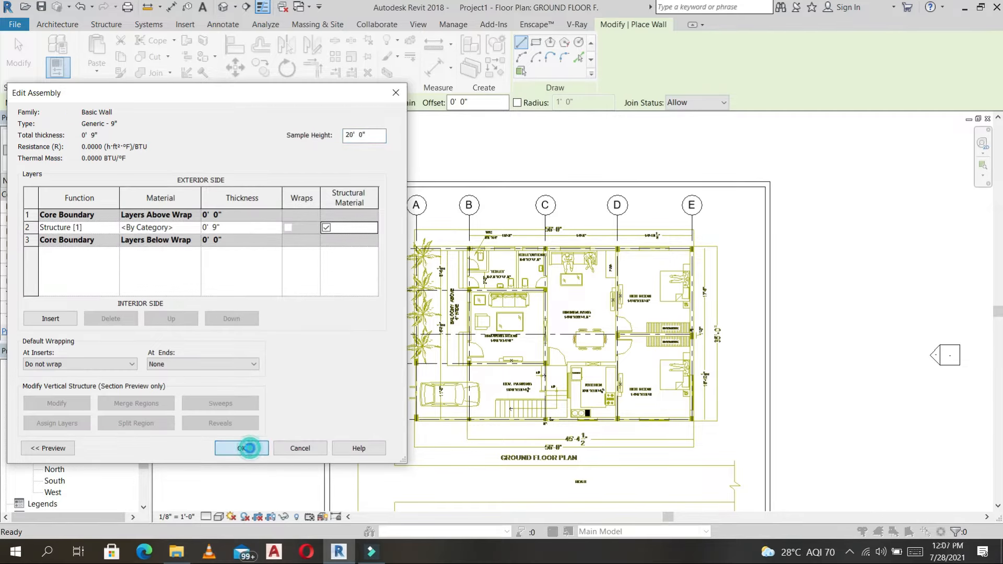
click(249, 448)
click(251, 447)
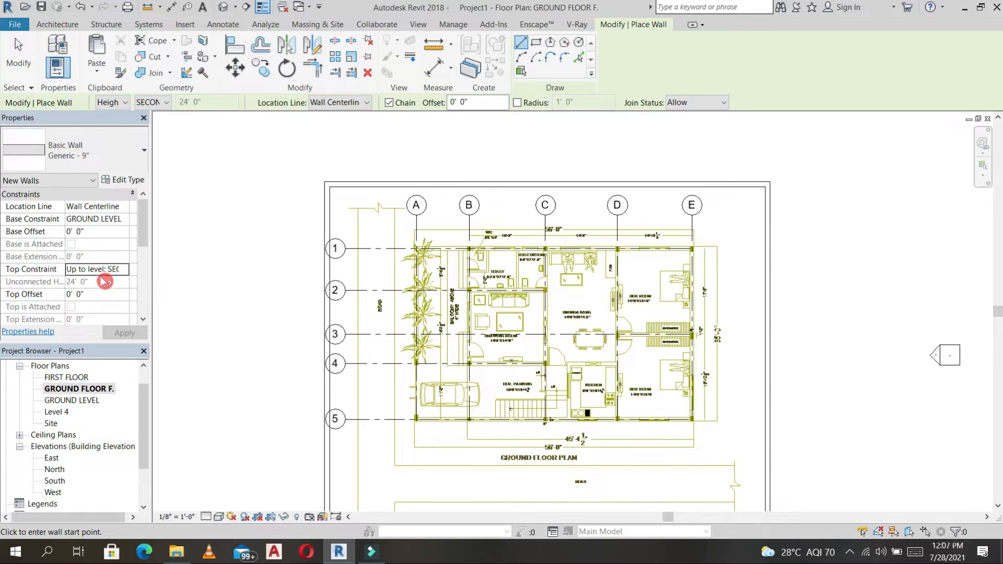
Step: Draw a Generic - 9" wall along grid 1 from the corner at grid E to grid B
scroll(688, 249, up, 5)
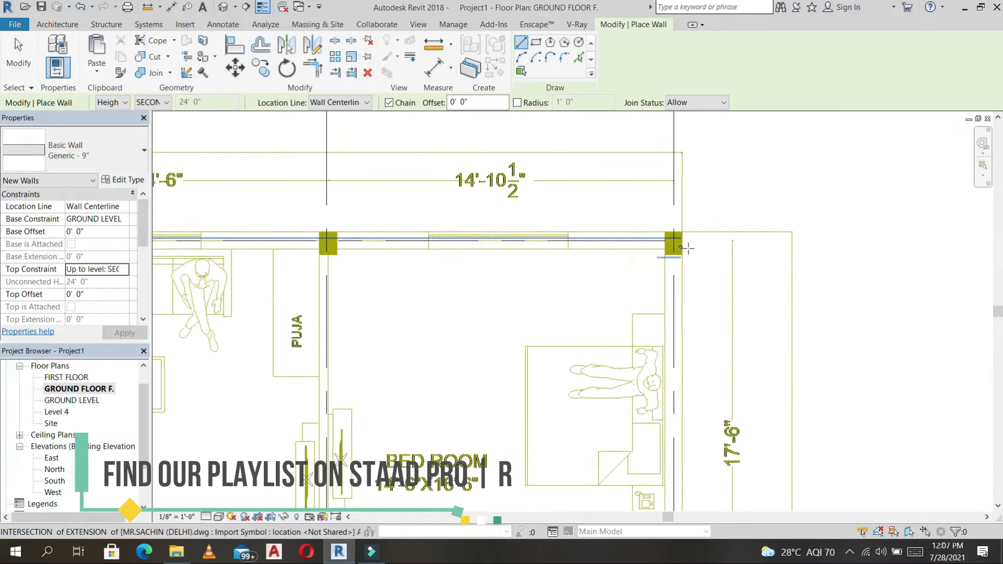
scroll(679, 247, up, 3)
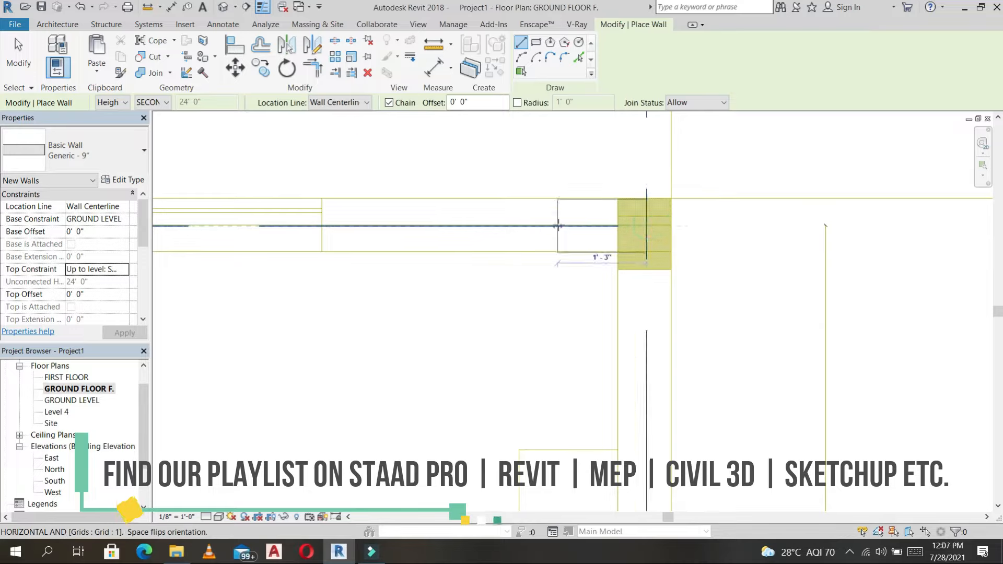
scroll(558, 224, down, 5)
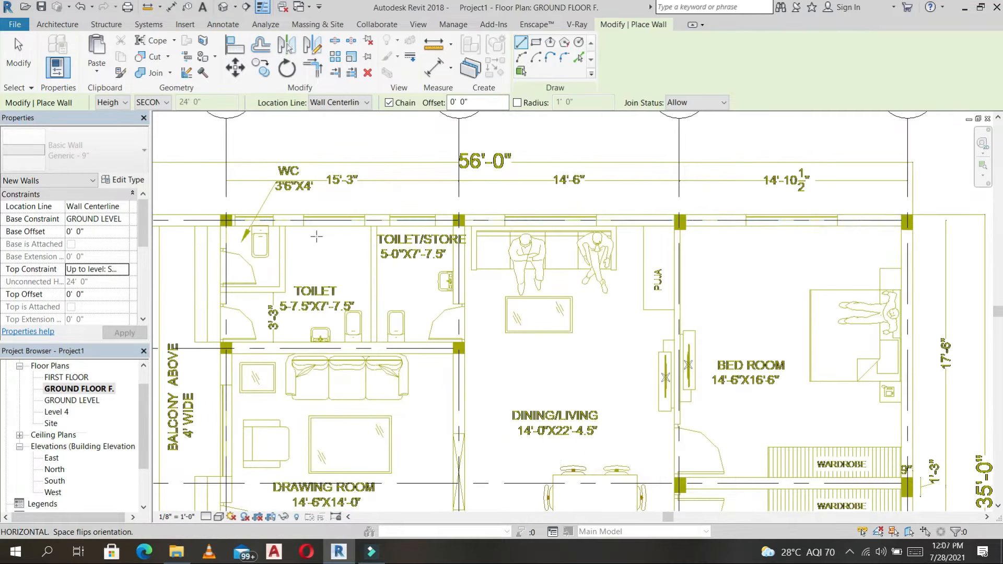
click(226, 220)
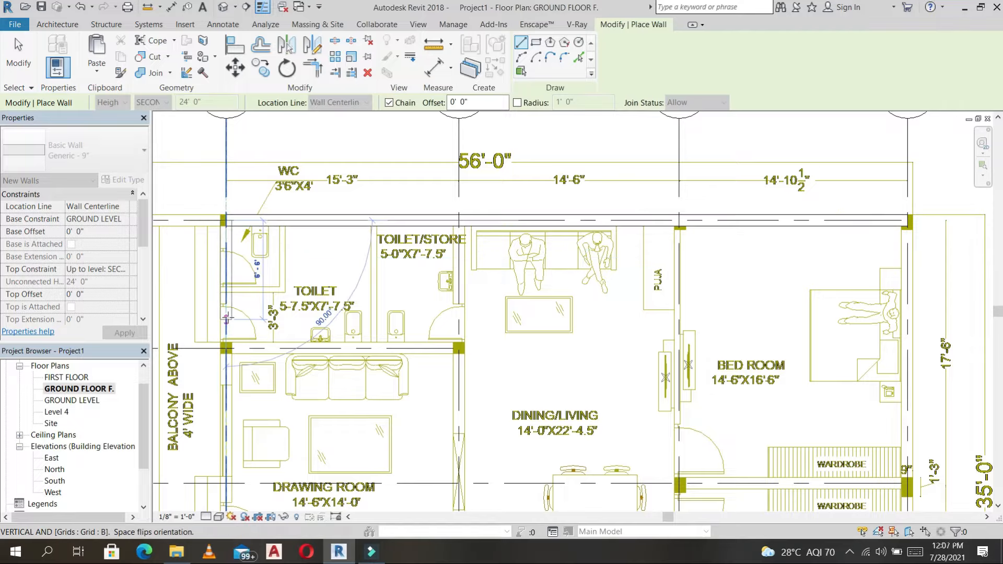
Step: Continue the wall chain down grid B to grid 4, across to grid C and back up to grid 1, enclosing the toilets and drawing room
scroll(225, 316, down, 2)
scroll(228, 391, down, 2)
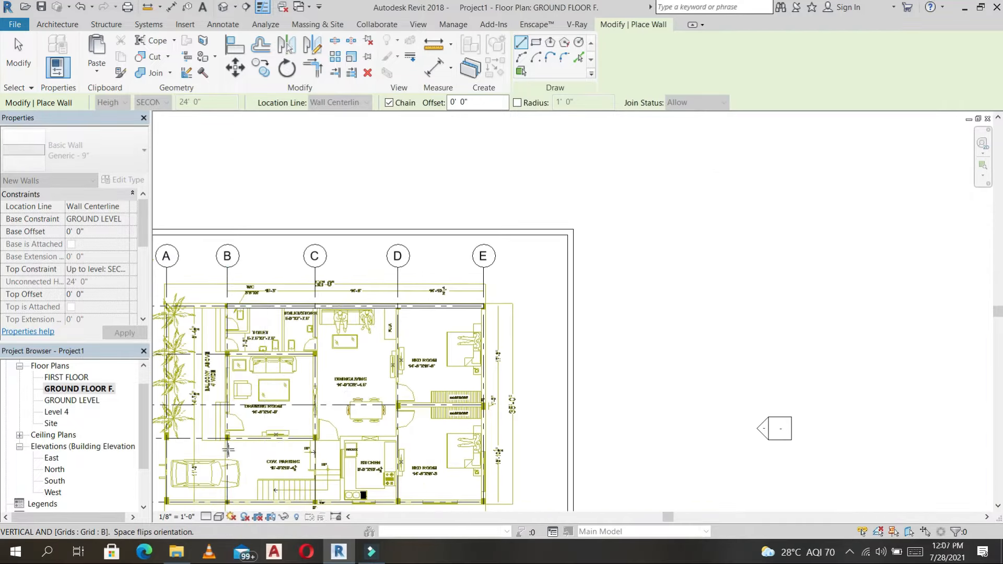
click(227, 440)
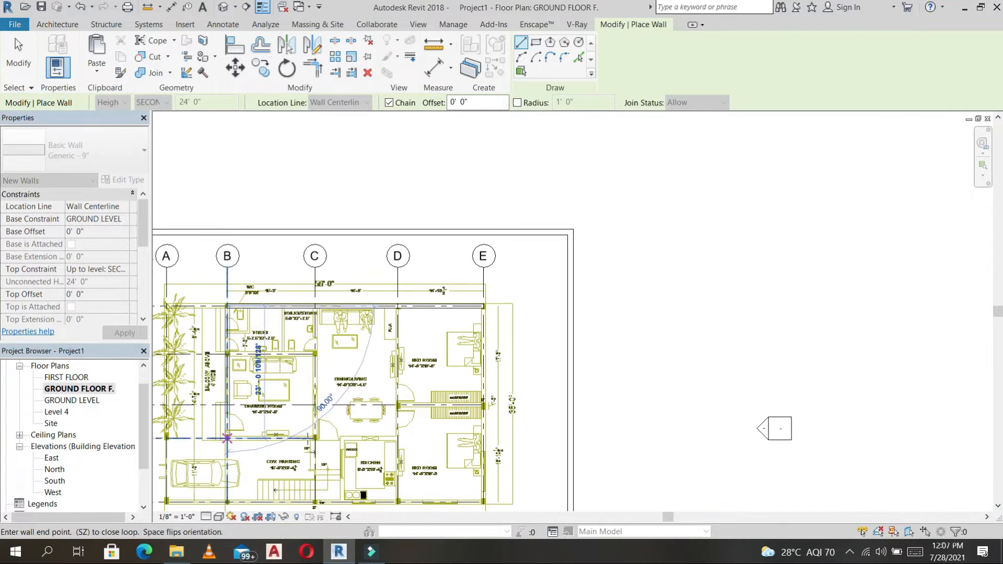
click(313, 438)
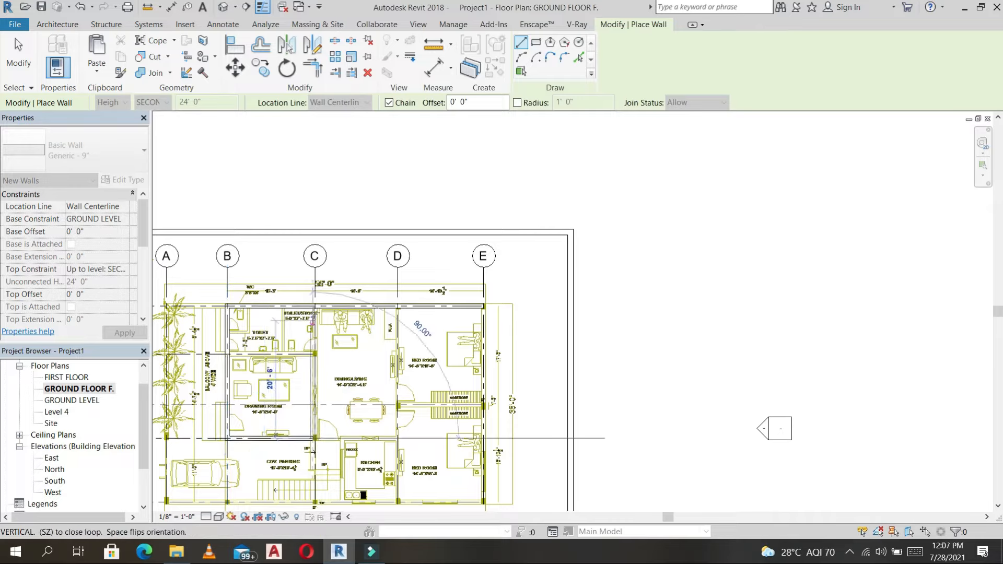
click(313, 304)
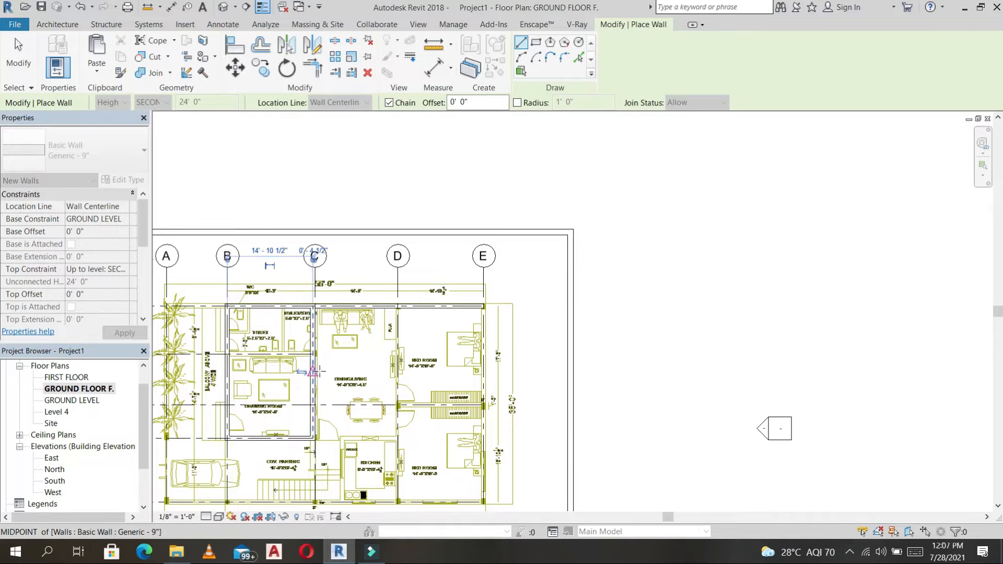
click(398, 307)
key(Escape)
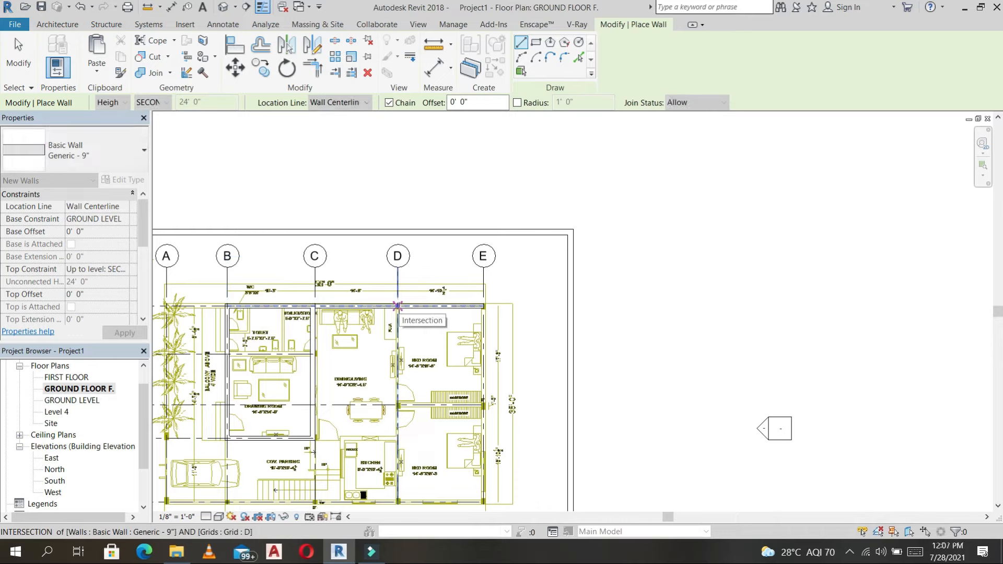
Step: Draw a wall along grid E from grid 5 to a point in the upper bedroom, short of grid 1
middle_drag(440, 321, 460, 207)
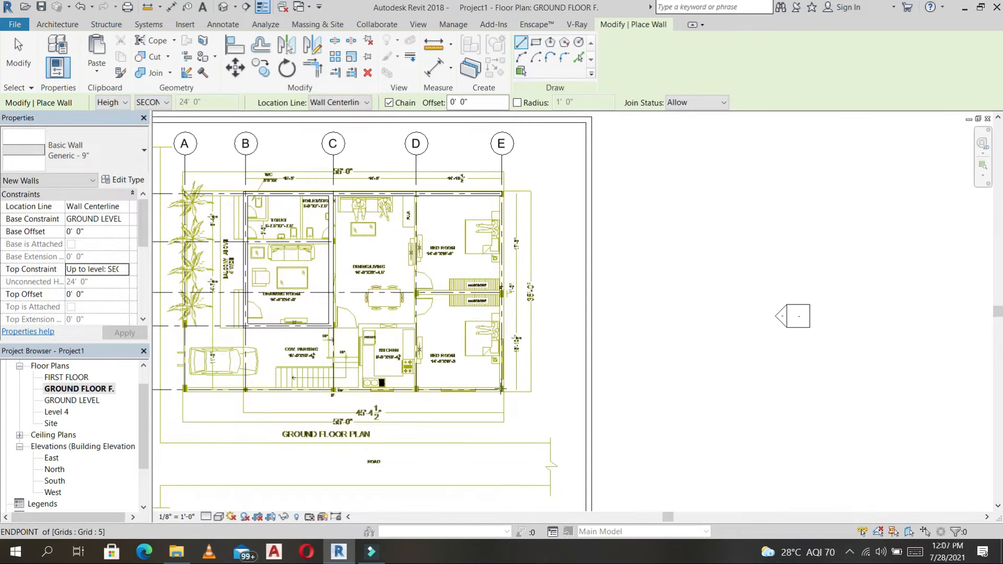
scroll(502, 391, up, 4)
click(501, 389)
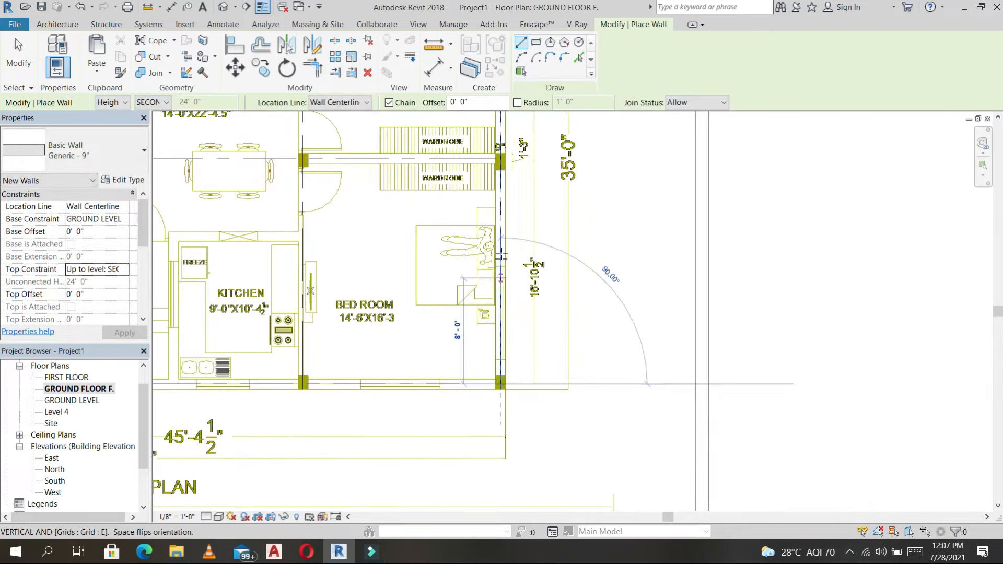
scroll(501, 263, down, 2)
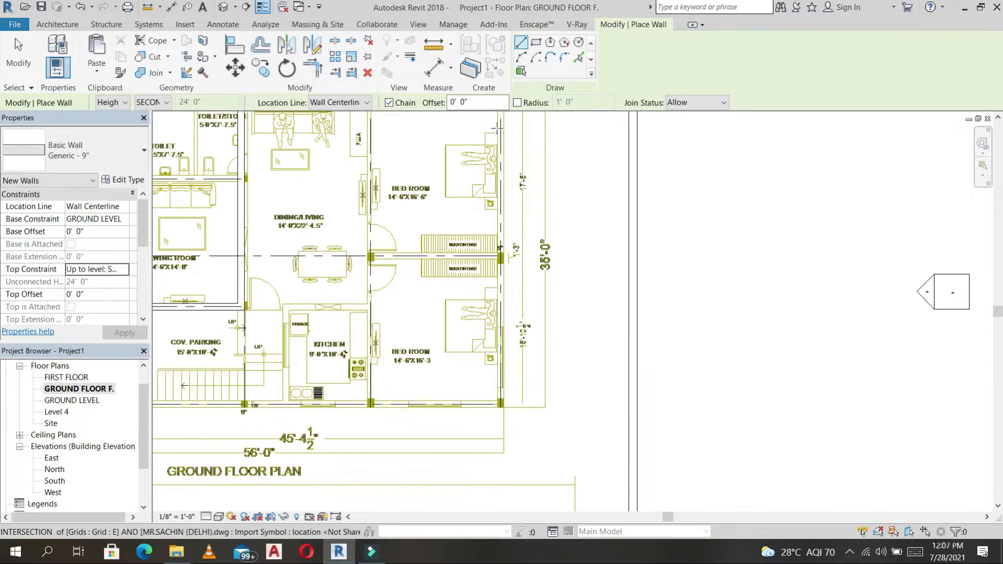
click(500, 134)
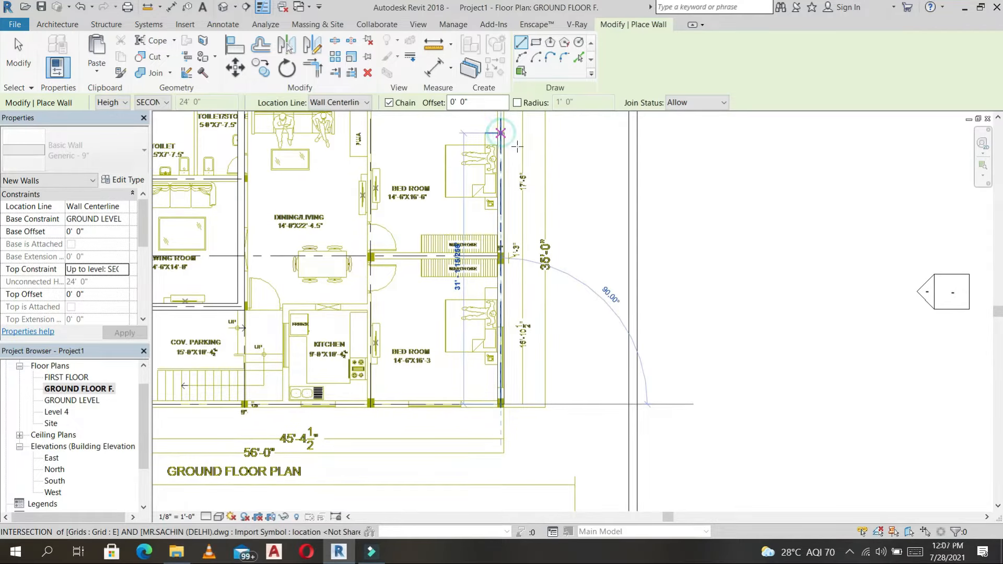
Step: Draw a wall along grid 5 from grid E to grid B, based on the ground floor and up to the first floor
click(501, 405)
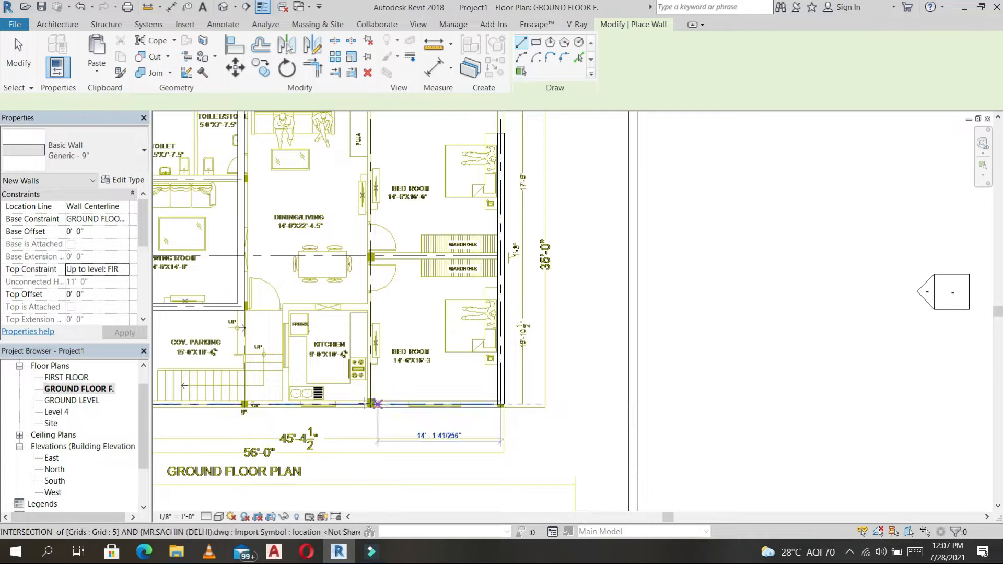
scroll(378, 404, down, 3)
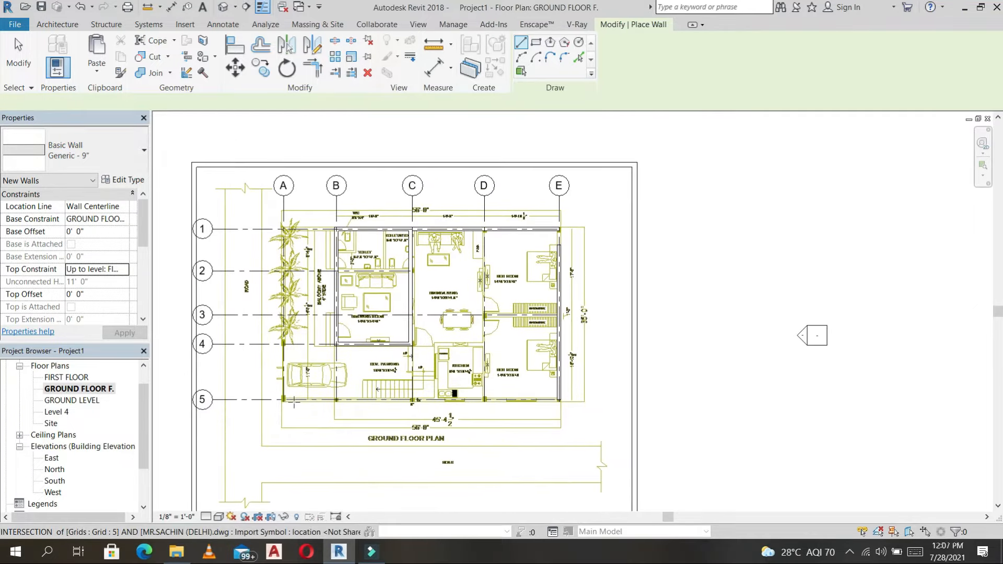
scroll(294, 402, up, 3)
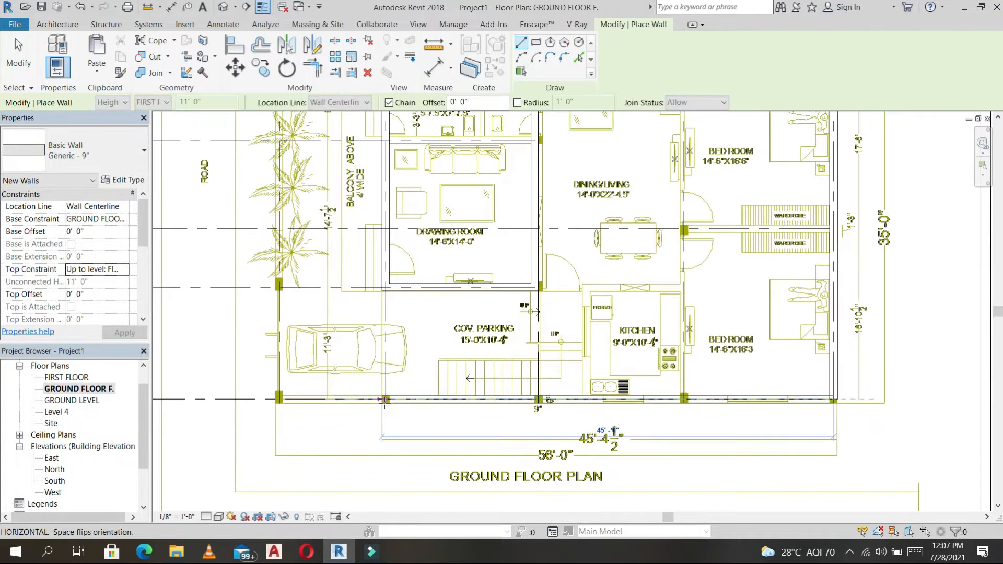
click(382, 400)
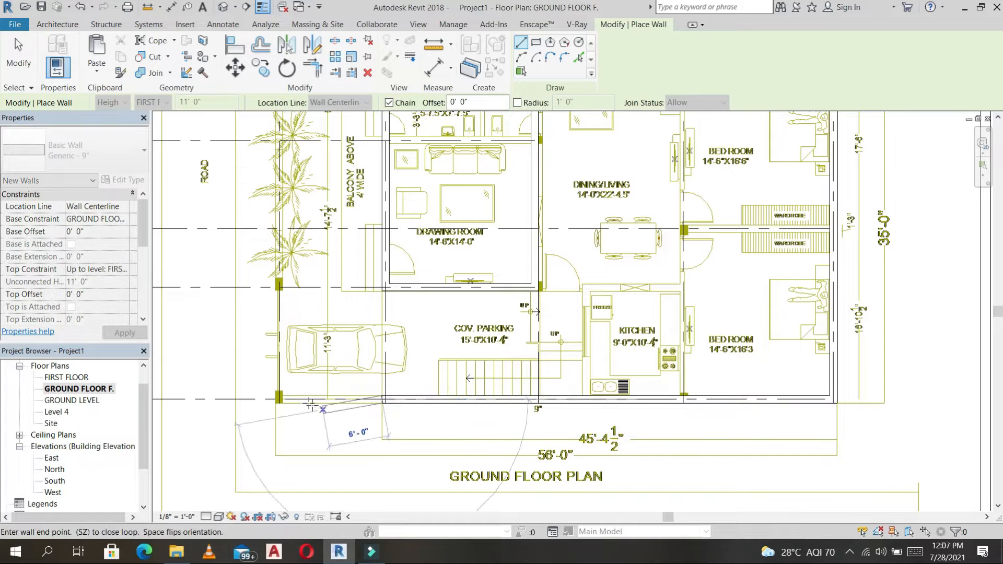
key(Escape)
Step: Draw a separate wall about 8'-9" long on grid 5, from just outside grid B to the column at grid A
scroll(336, 405, up, 2)
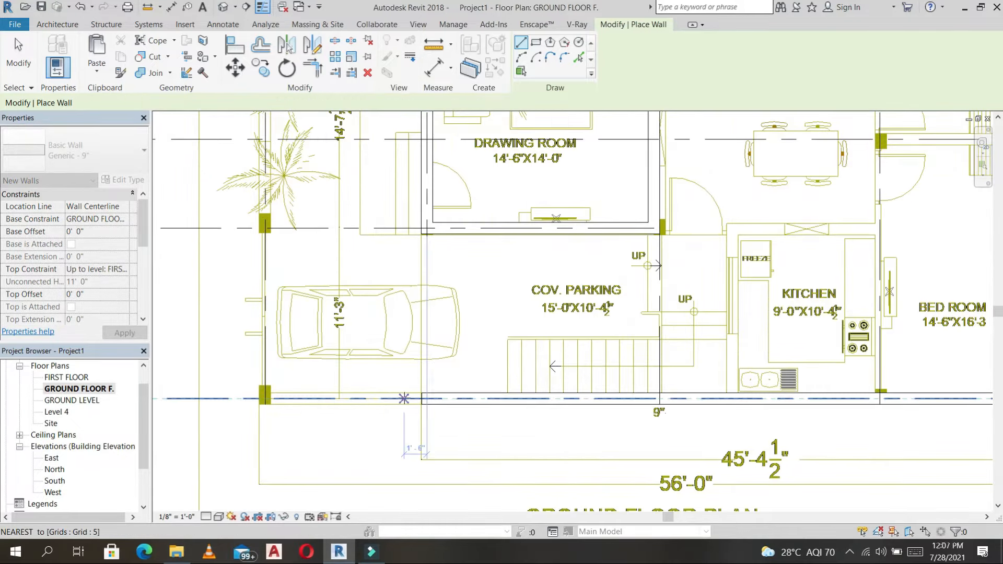
click(404, 399)
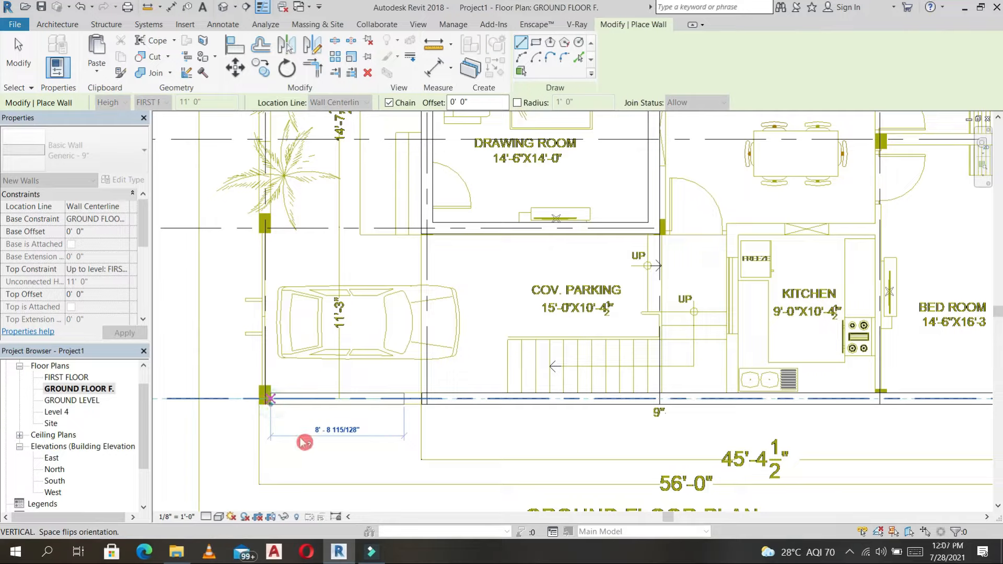
key(Escape)
key(Escape)
scroll(405, 432, down, 1)
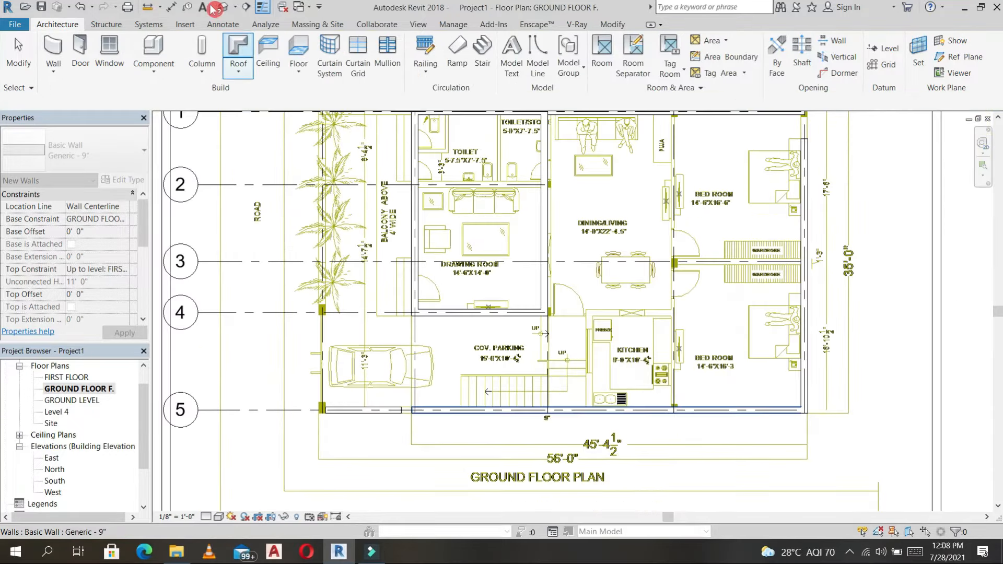
Step: Inspect the walls in the default 3D view, orbiting the model, and return to the GROUND FLOOR floor plan
click(223, 7)
shift+middle_drag(437, 386, 470, 407)
click(73, 389)
double_click(74, 389)
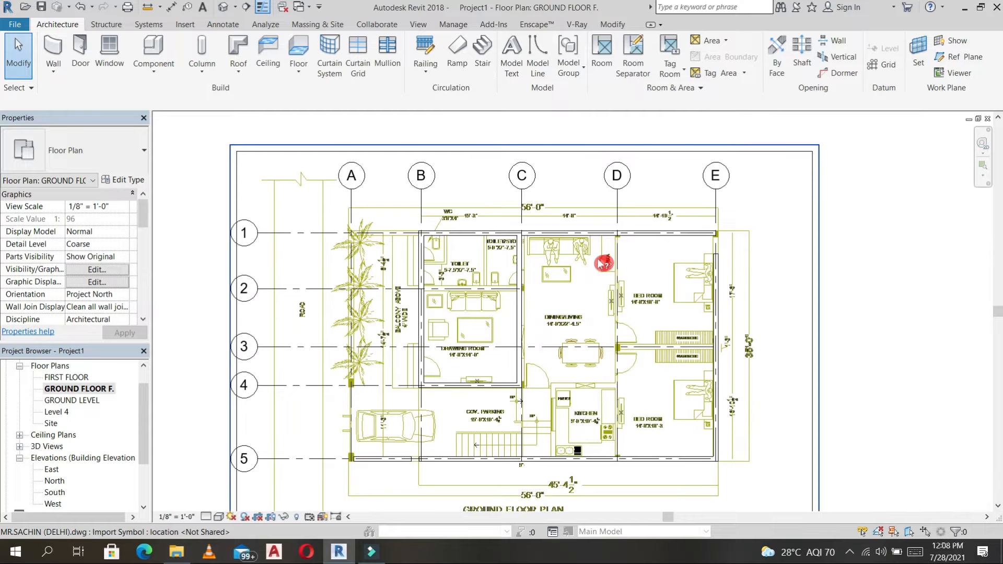
Step: Temporarily hide the imported CAD drawing in the floor plan
click(583, 256)
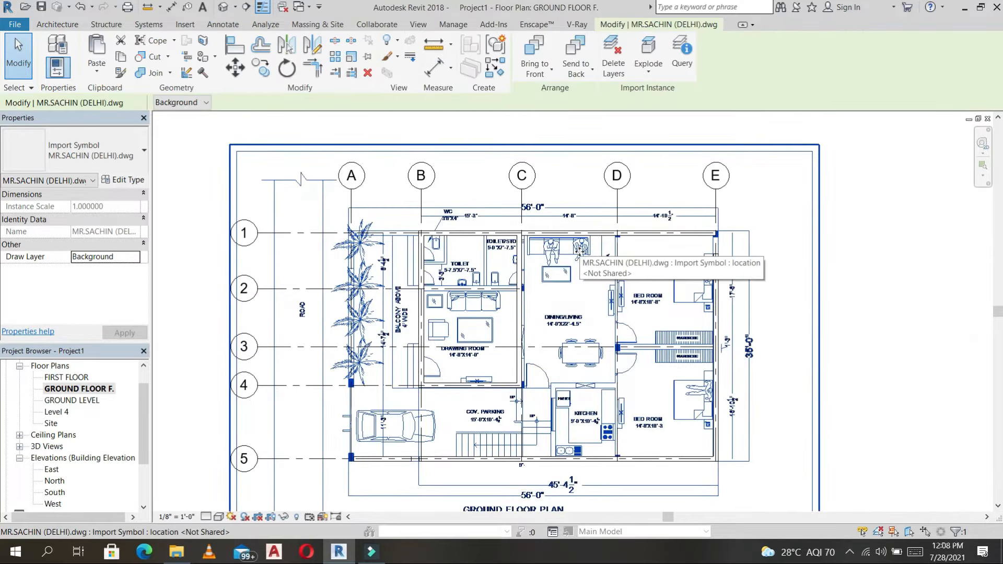
key(h)
key(h)
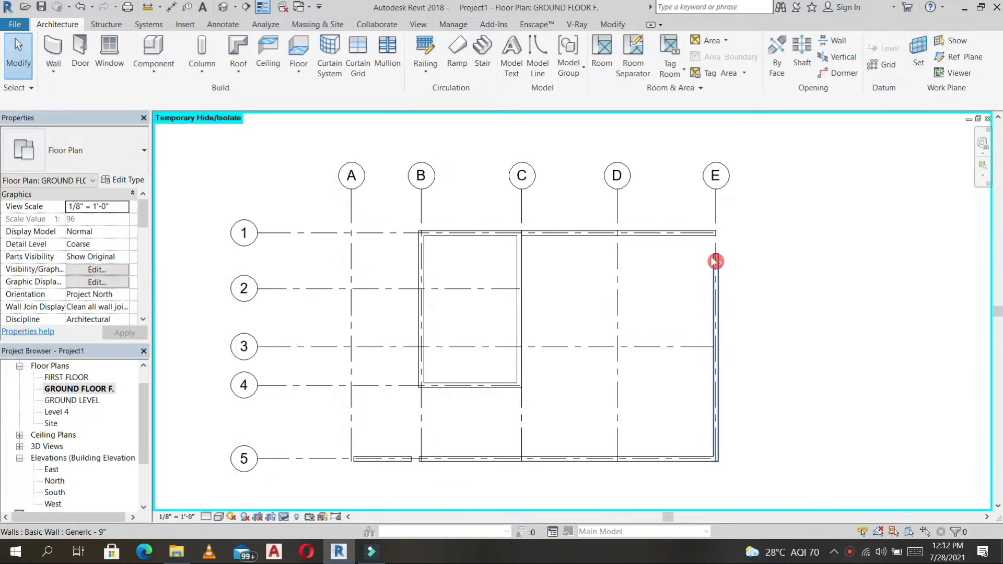
Step: Try to stretch the open end of the grid E wall up to the wall on grid 1
click(623, 26)
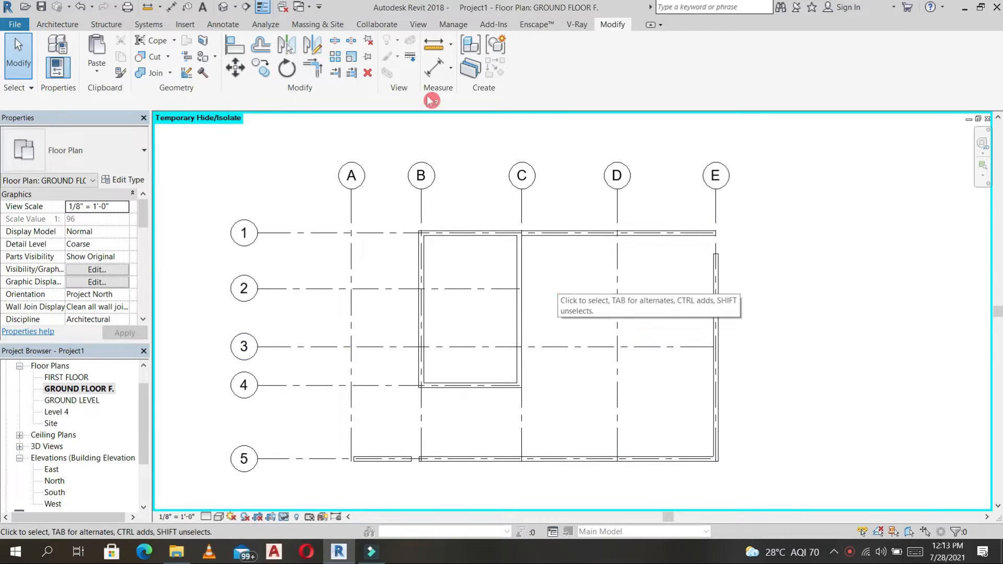
click(723, 260)
drag(721, 258, 717, 233)
click(727, 252)
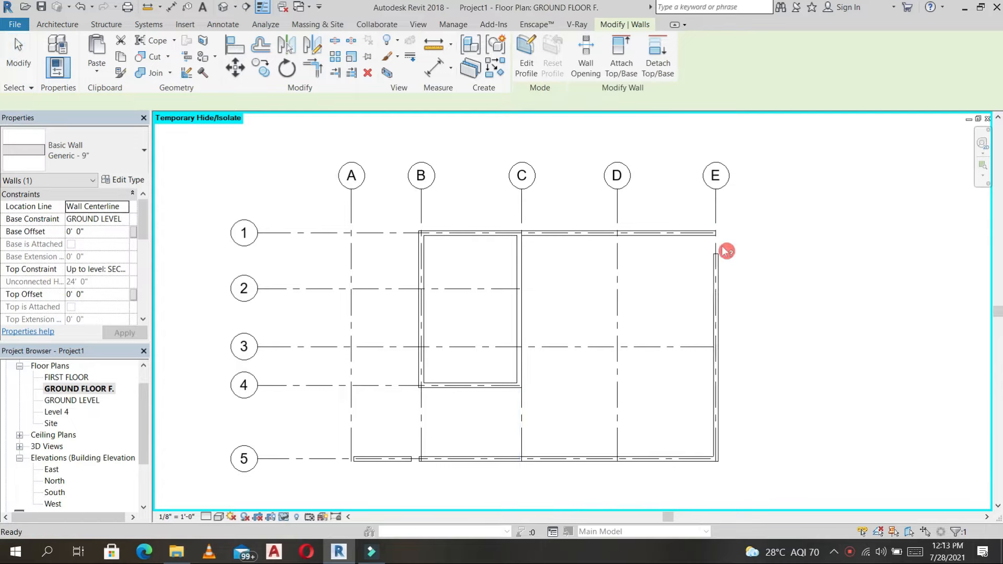
click(674, 282)
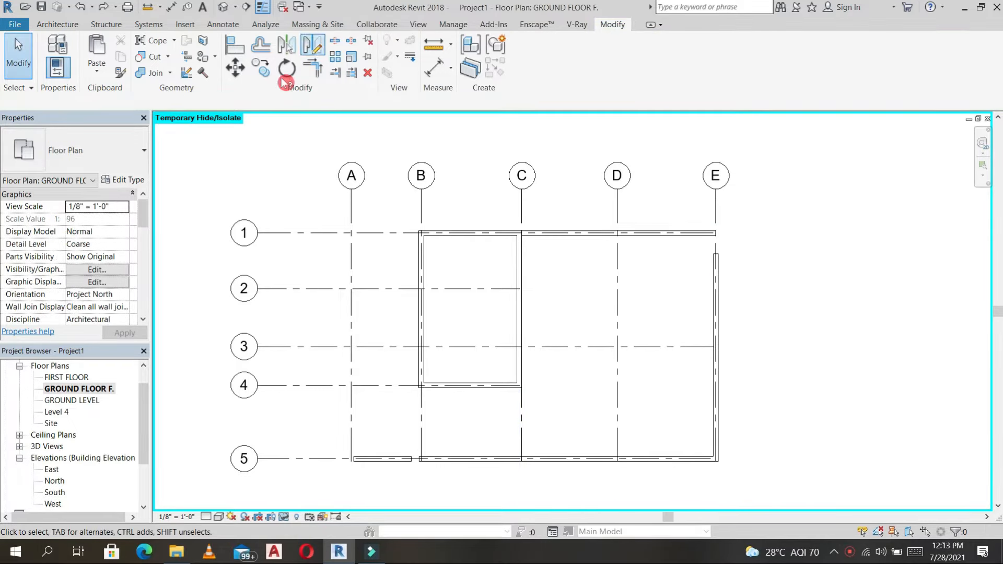
Step: Trim/extend the walls on grids 1 and E so they meet in a corner
click(322, 75)
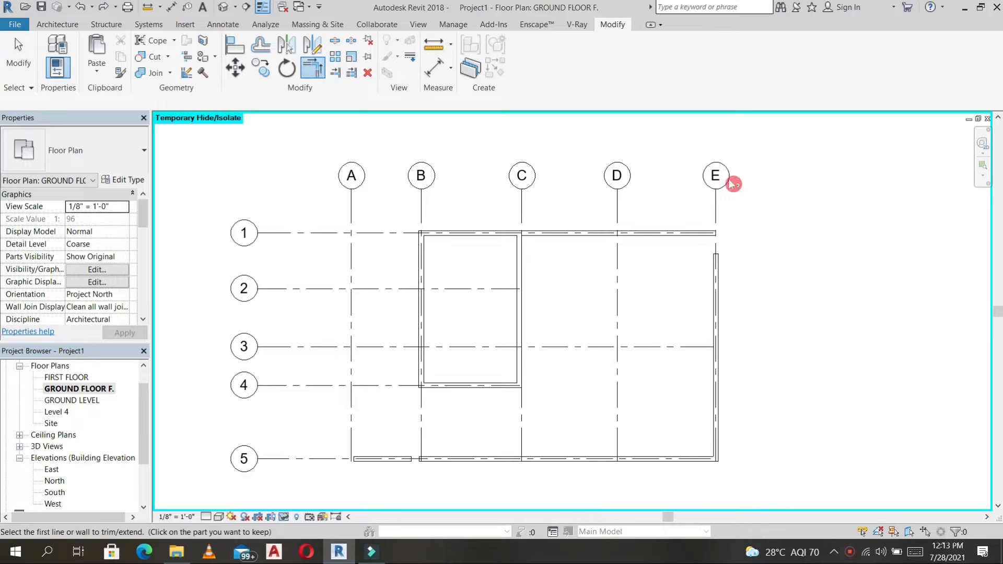
click(711, 235)
click(716, 264)
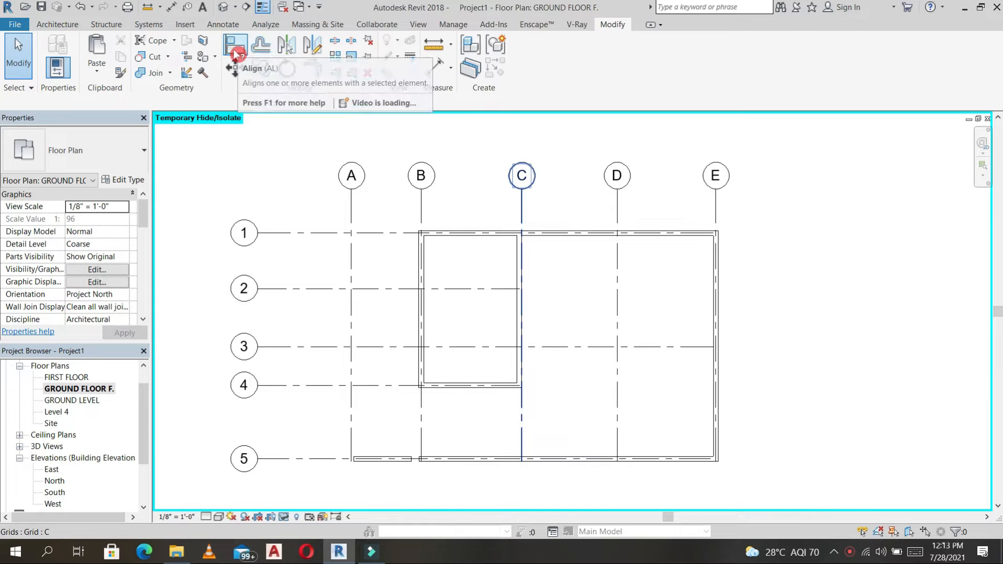
Step: Copy the wall beside grid C eastward into the space between grids C and D
click(524, 260)
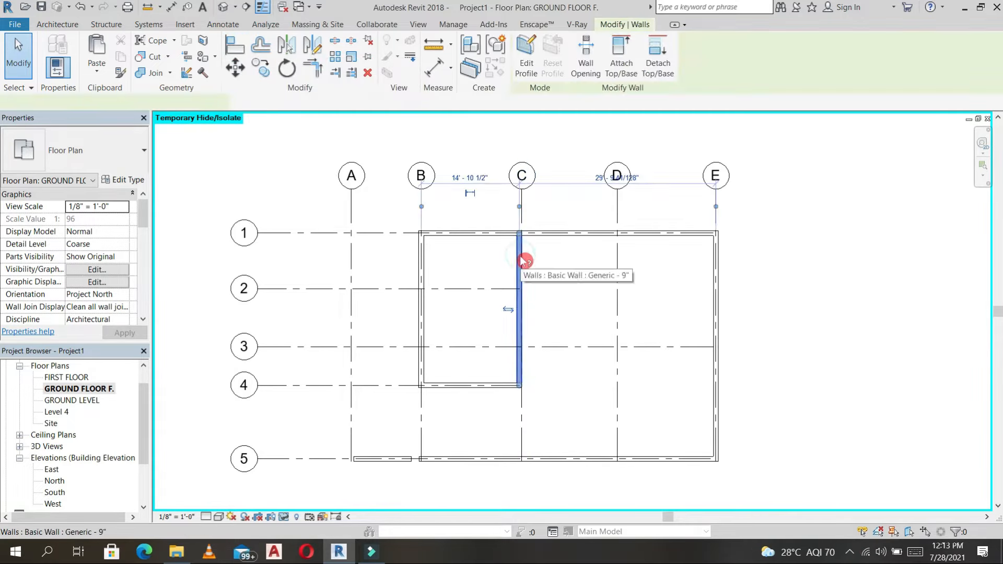
click(533, 259)
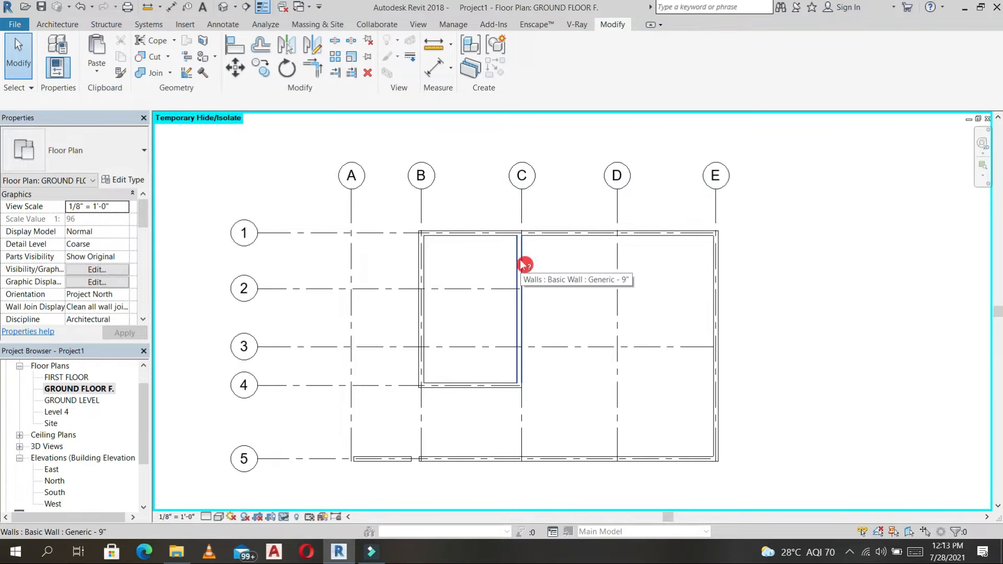
click(521, 262)
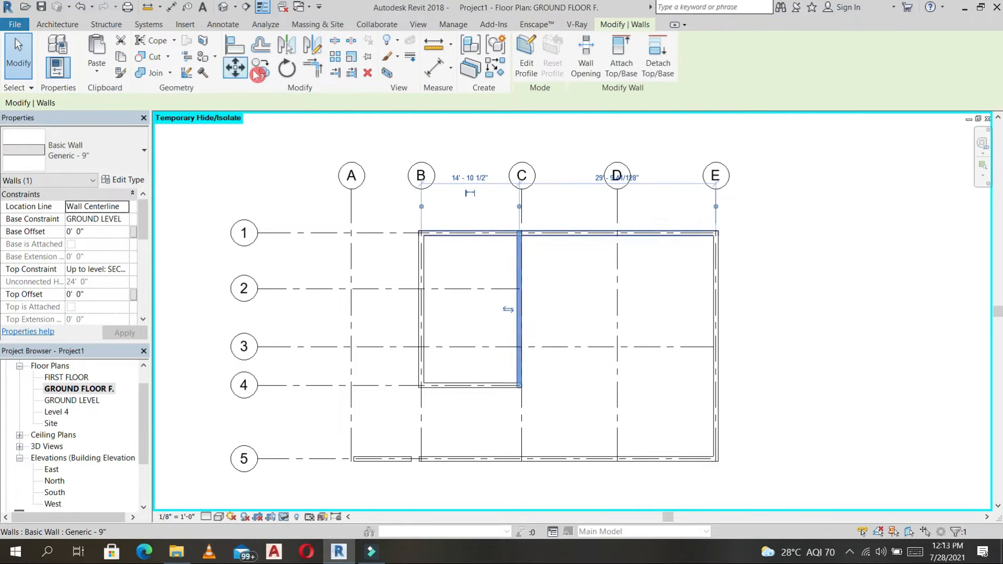
key(m)
key(v)
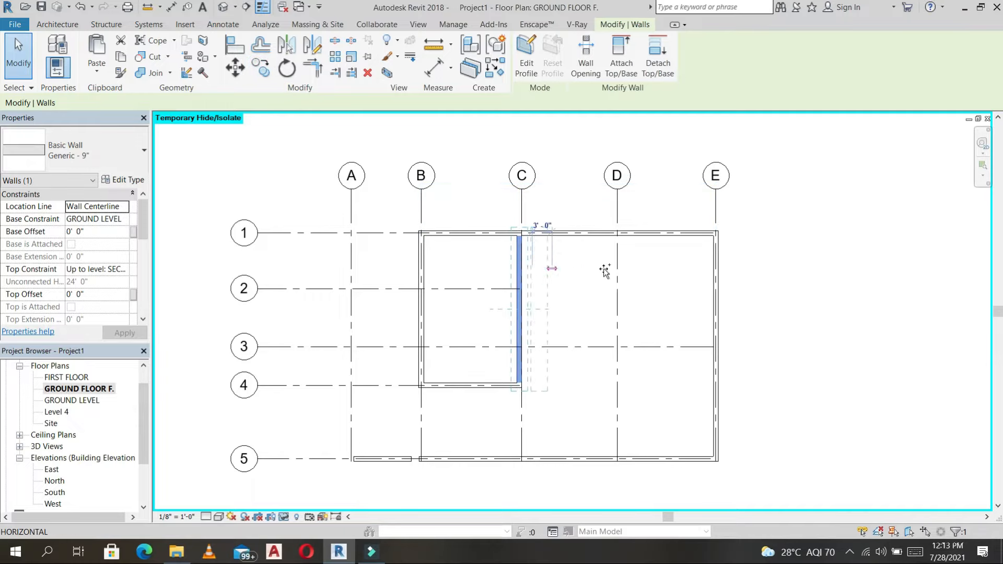
click(602, 270)
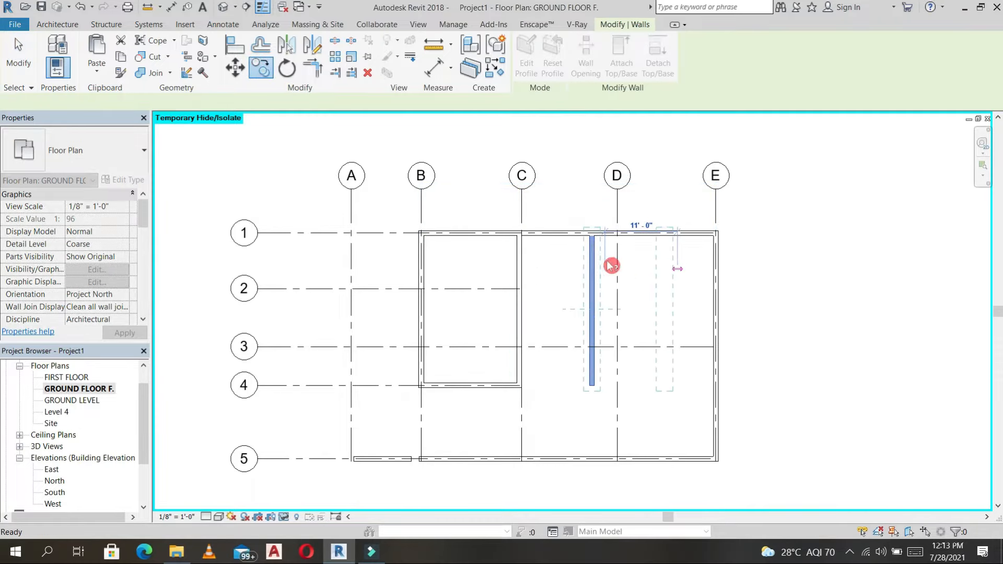
key(Escape)
key(Escape)
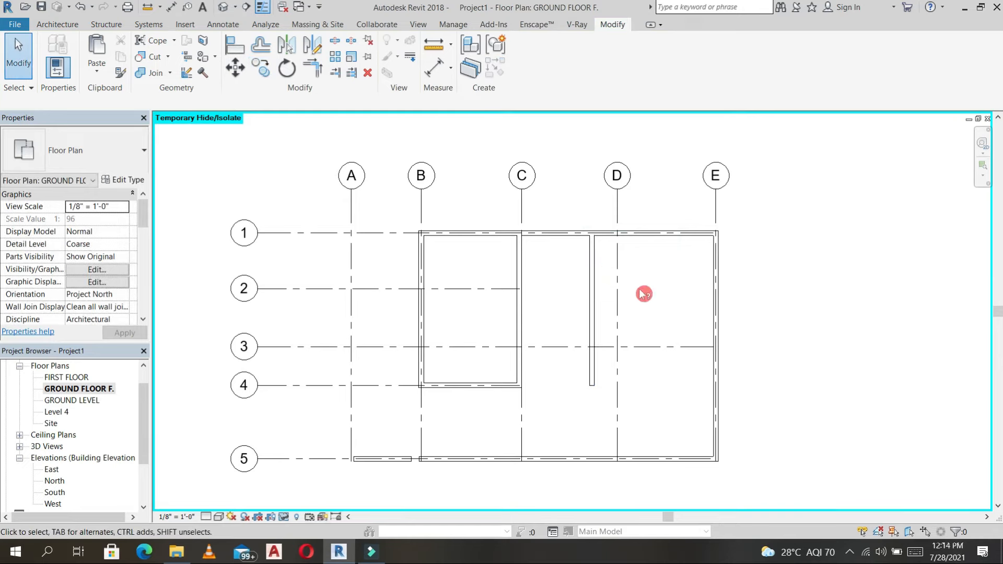
key(Escape)
key(Escape)
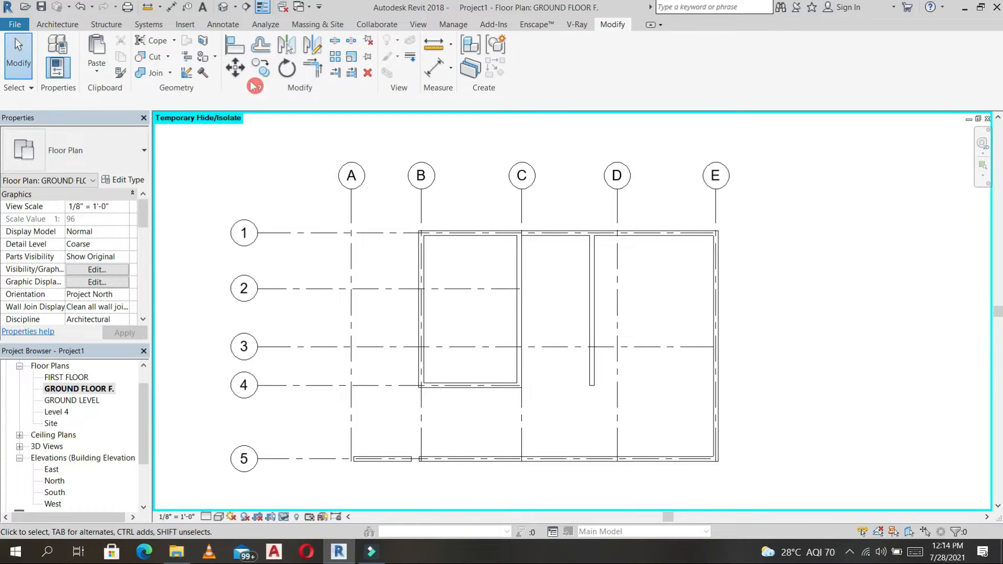
Step: Align the copied wall's centerline to grid D
click(235, 47)
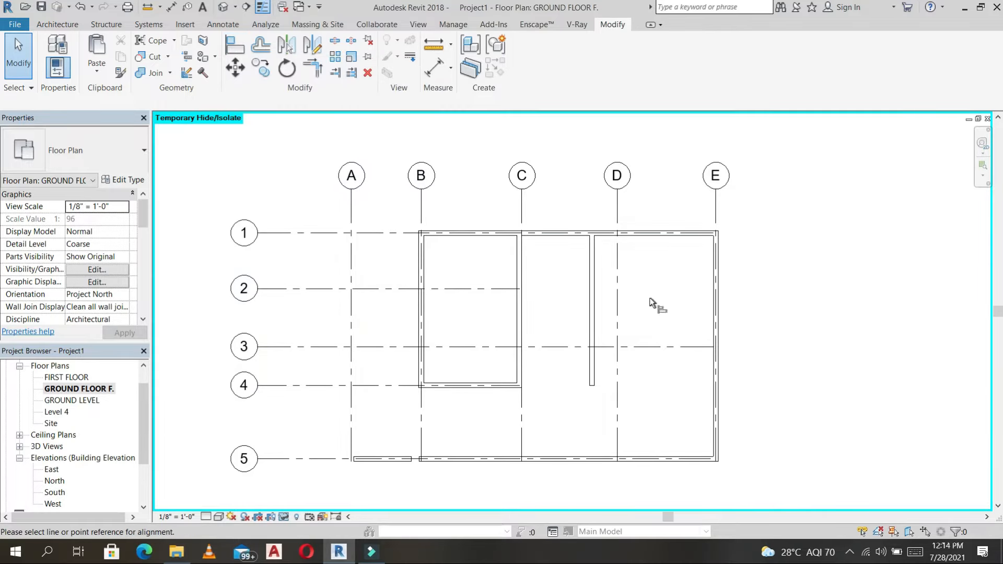
click(618, 309)
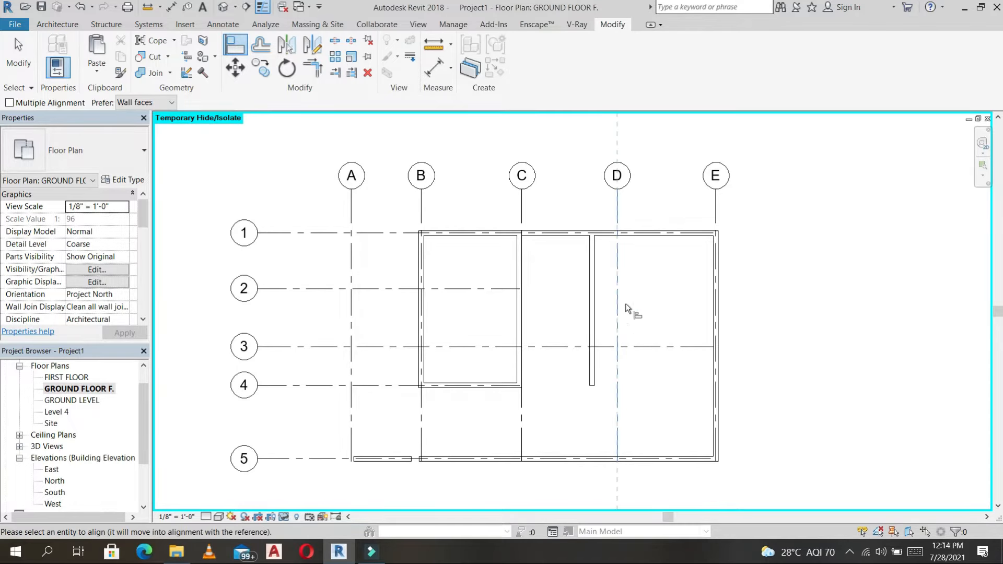
scroll(591, 339, up, 3)
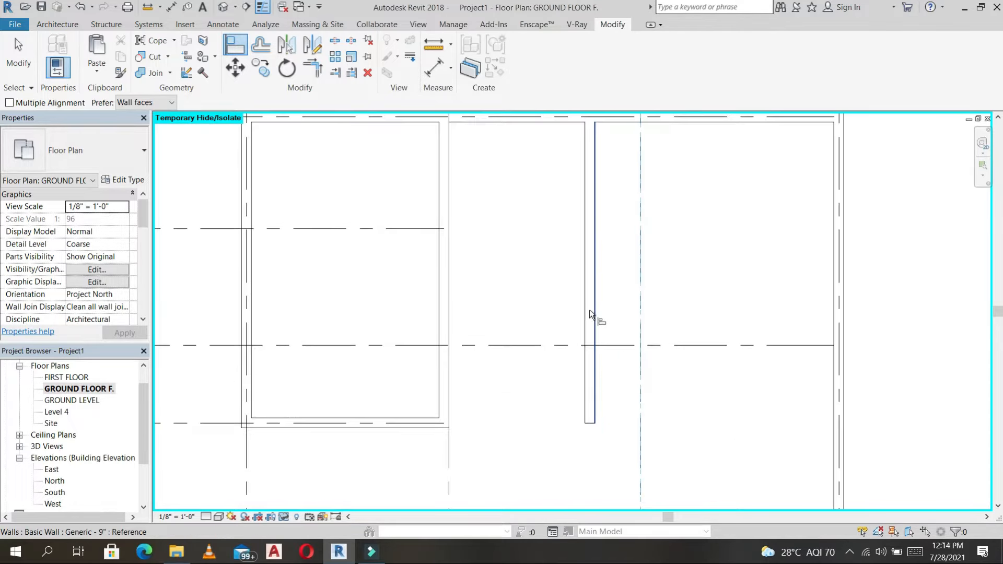
scroll(590, 313, up, 3)
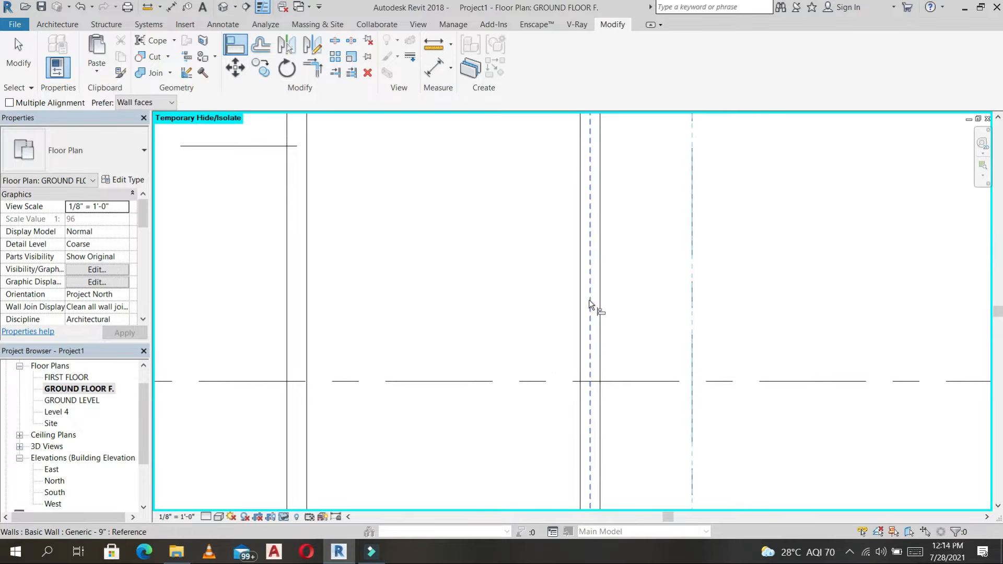
click(590, 305)
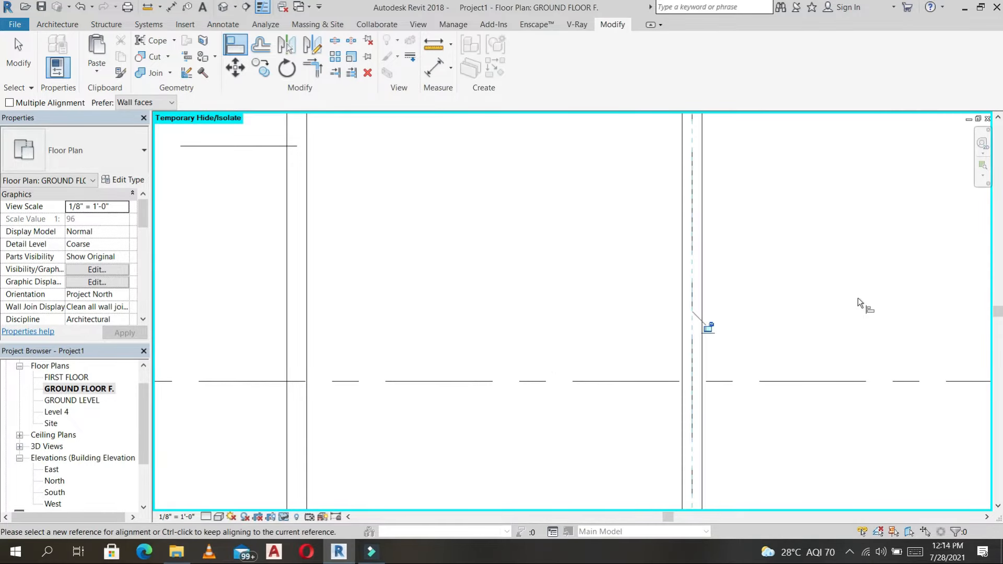
scroll(858, 298, down, 6)
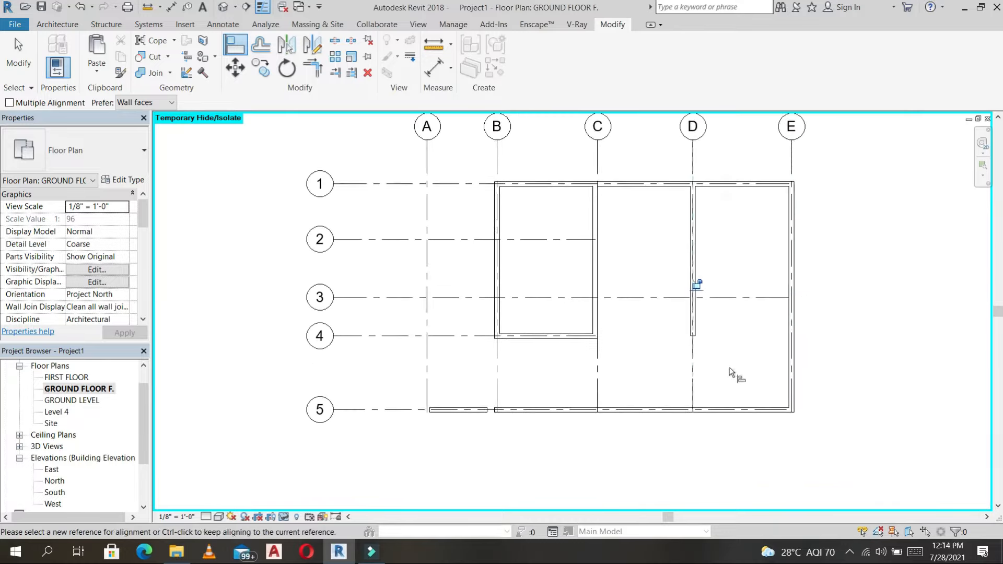
key(Escape)
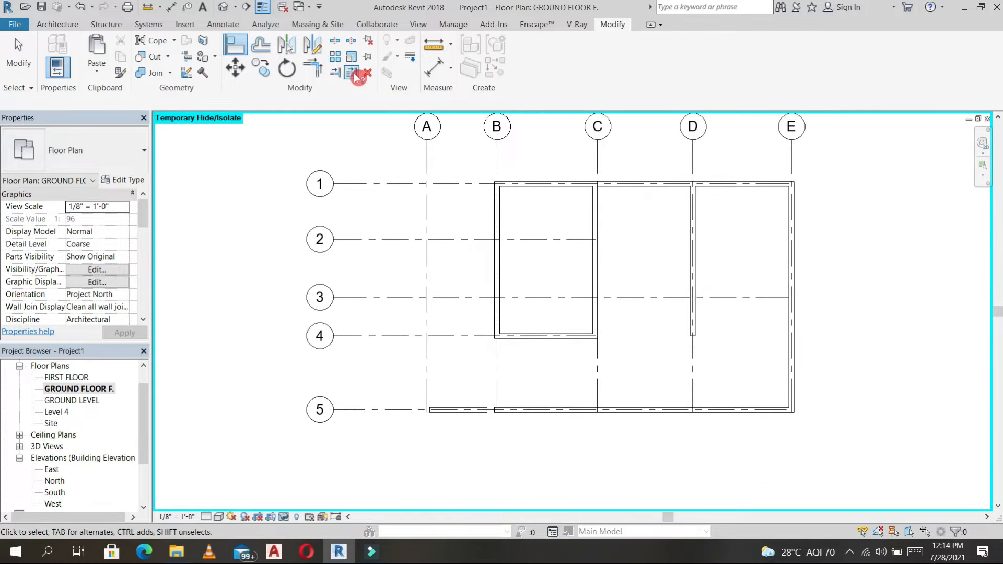
key(Escape)
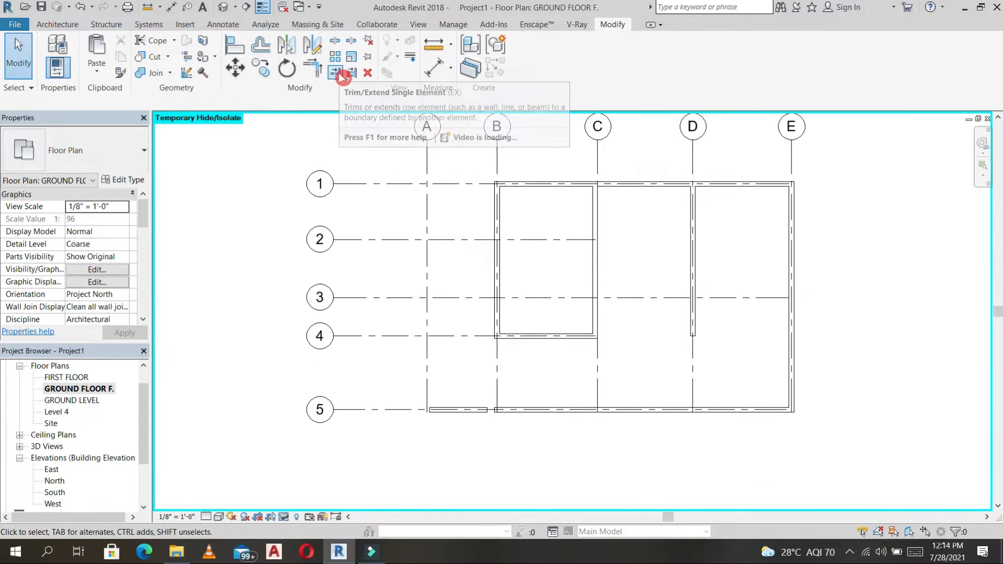
Step: Extend the lower end of the grid D wall to meet the wall on grid 5
click(336, 73)
click(719, 406)
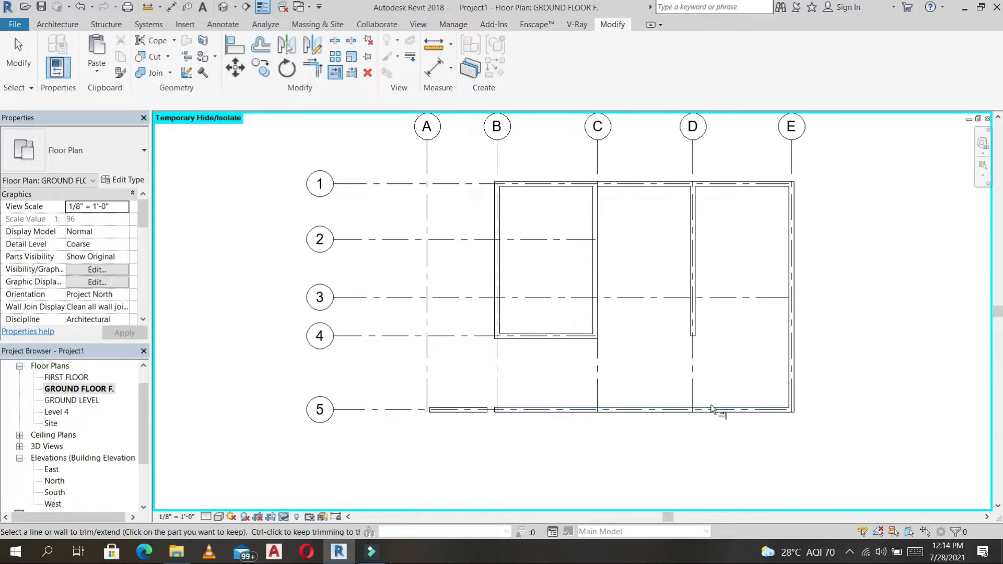
click(694, 324)
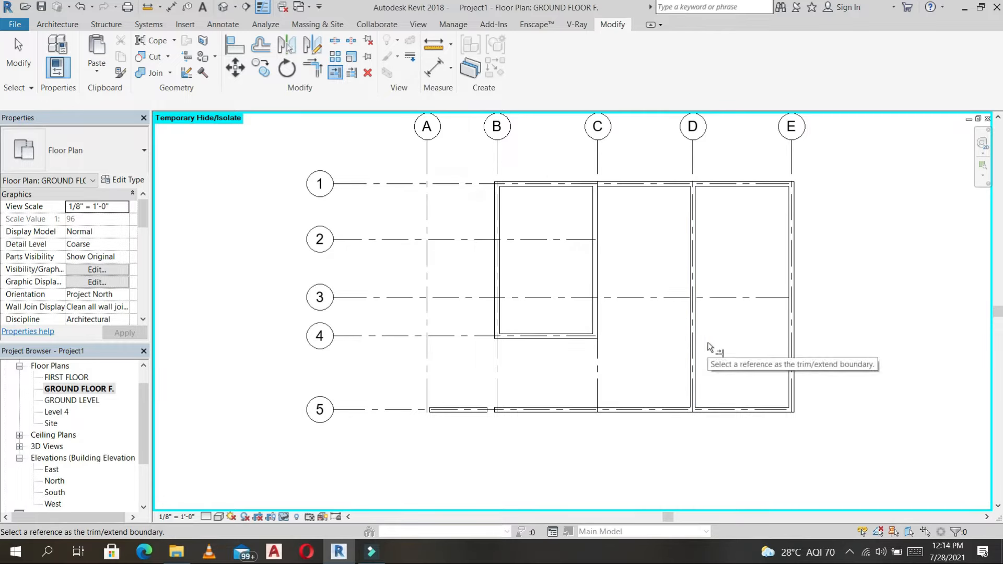
Step: Split the grid D wall between grids 2 and 3 and select its lower part to check the split
click(360, 63)
click(339, 40)
click(700, 291)
click(697, 263)
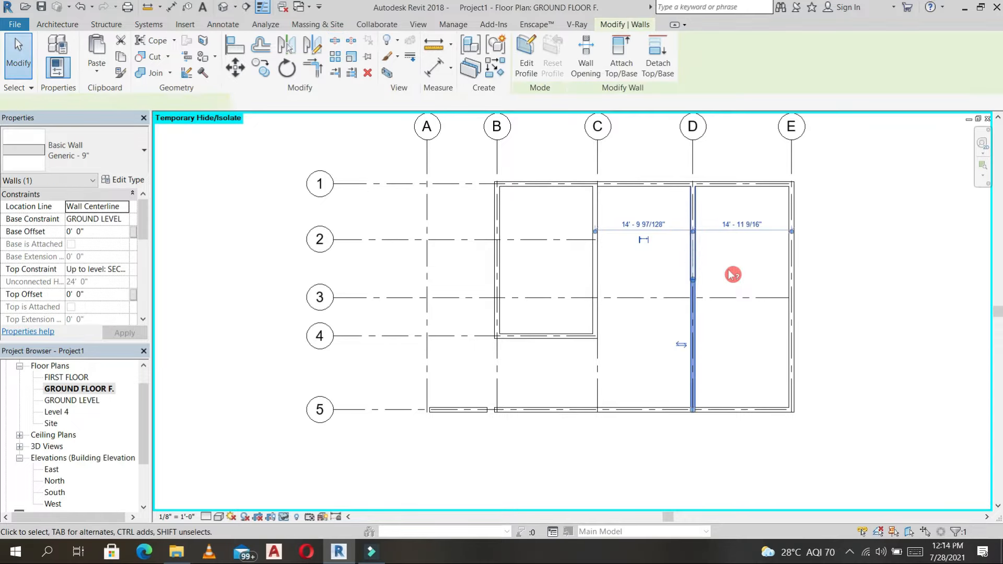
click(731, 278)
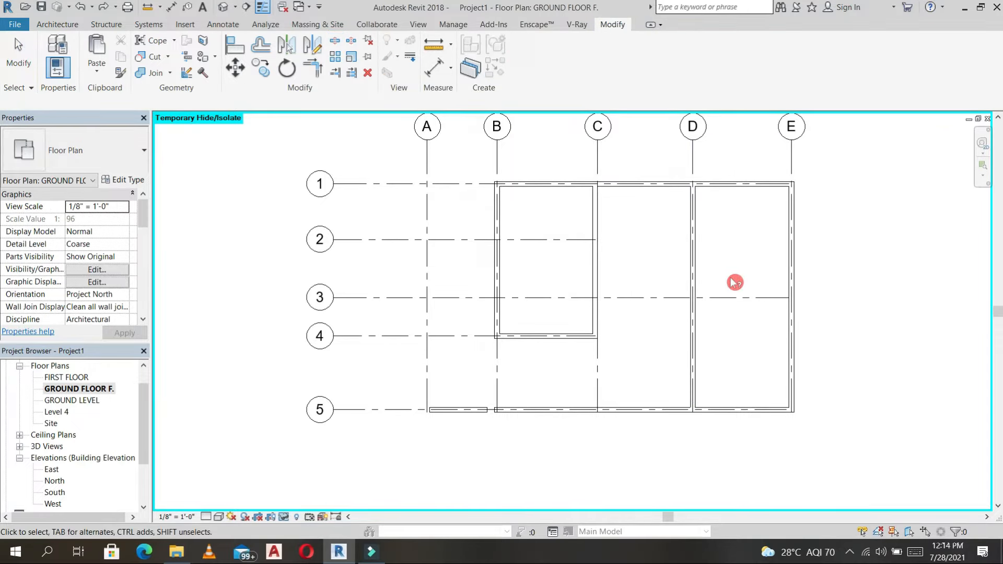
Step: Split the grid D wall near grid 4 with a joint gap of 12"
click(351, 41)
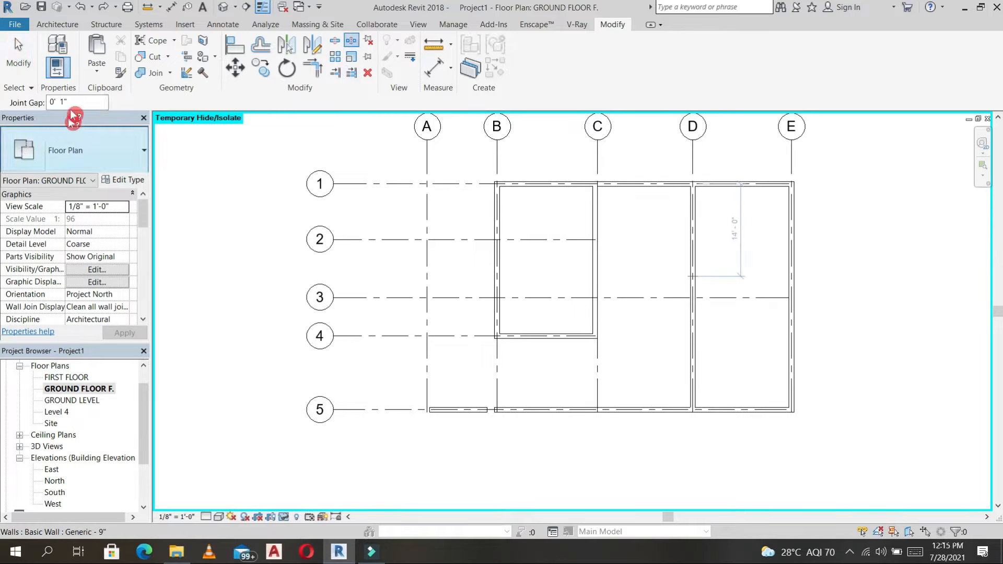
drag(78, 102, 49, 106)
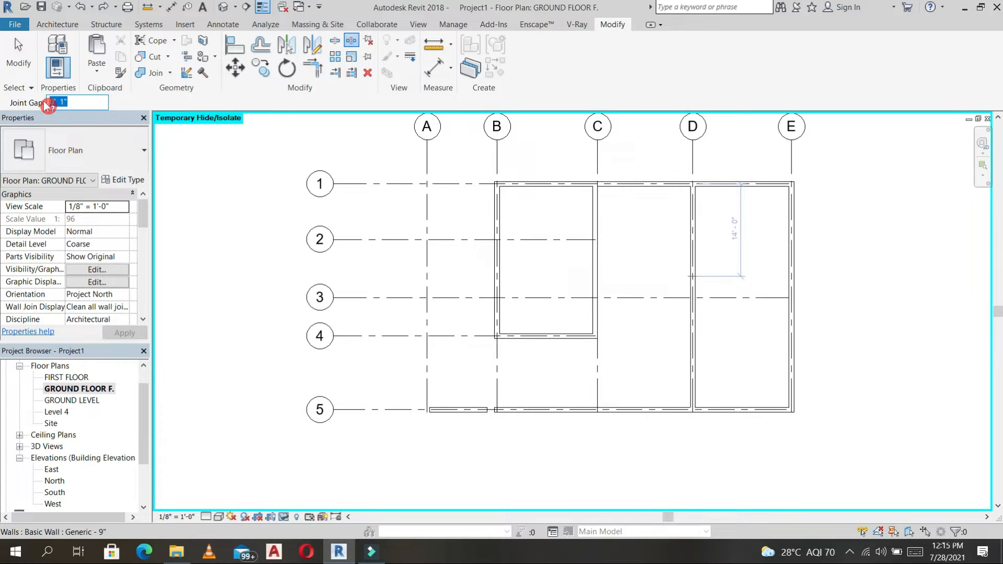
text(12")
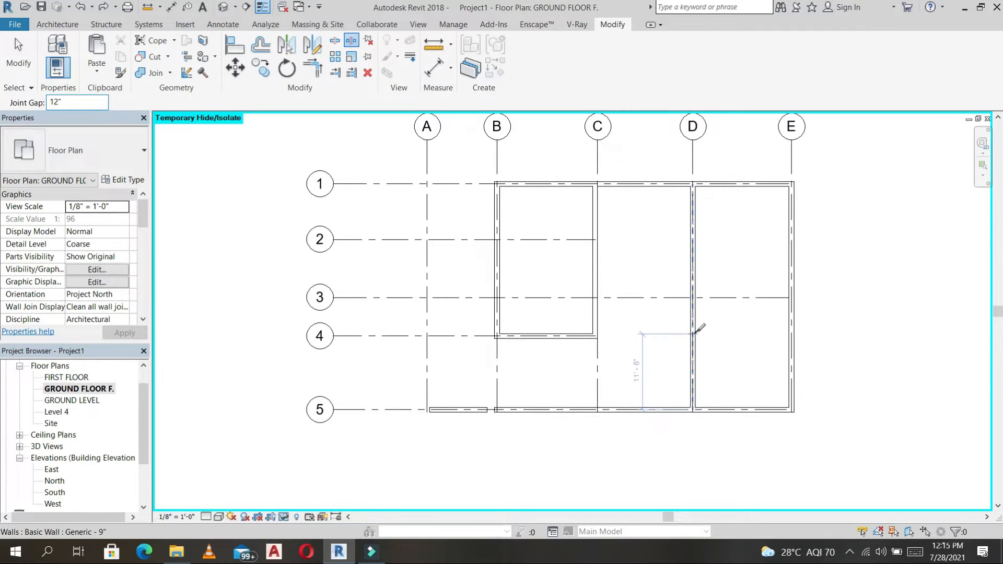
click(708, 334)
scroll(707, 334, up, 3)
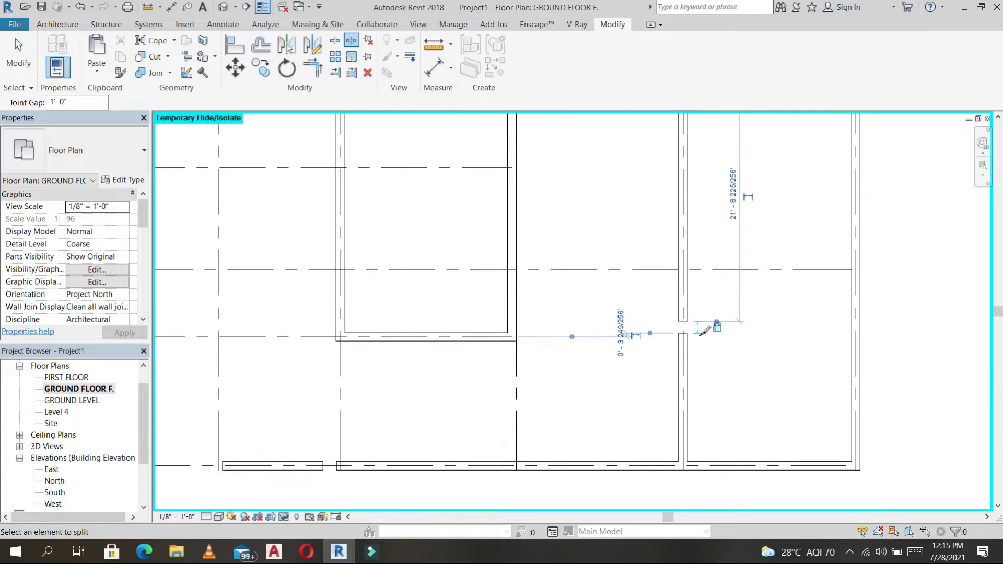
Step: Undo the gap split in the grid D wall
key(Escape)
key(ctrl+z)
scroll(706, 334, down, 4)
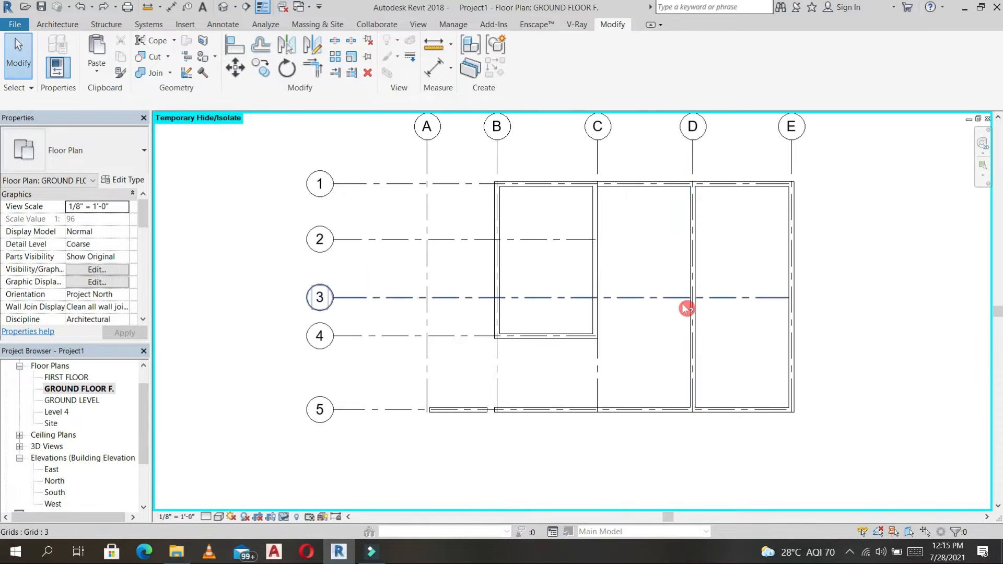
Step: Draw two short, parallel horizontal Generic - 9" walls outside the building, east of grid E between grids 1 and 3
scroll(686, 307, down, 1)
middle_drag(674, 361, 655, 369)
scroll(642, 315, down, 2)
middle_drag(643, 309, 634, 318)
scroll(637, 304, up, 1)
scroll(653, 303, down, 1)
click(57, 24)
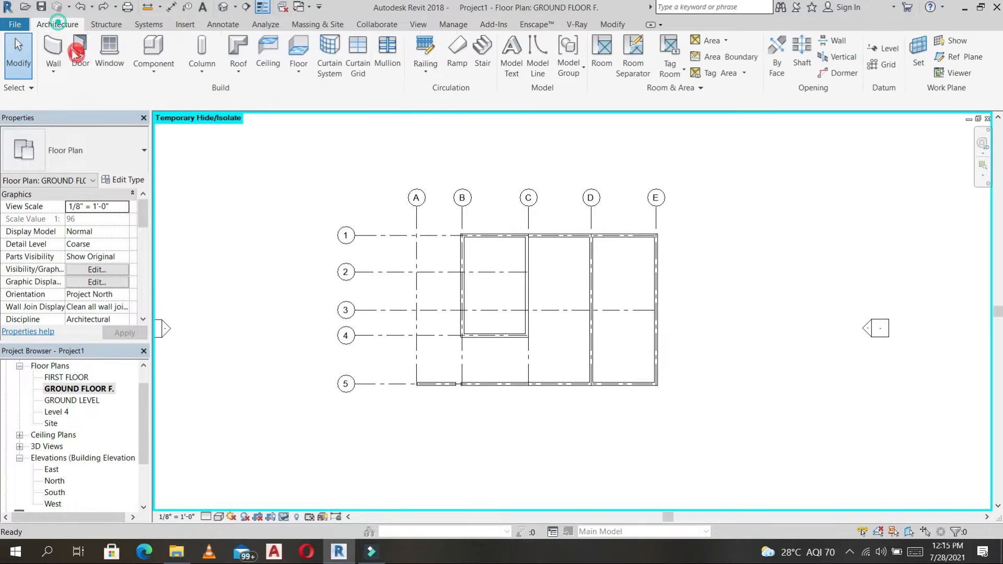
key(w)
key(a)
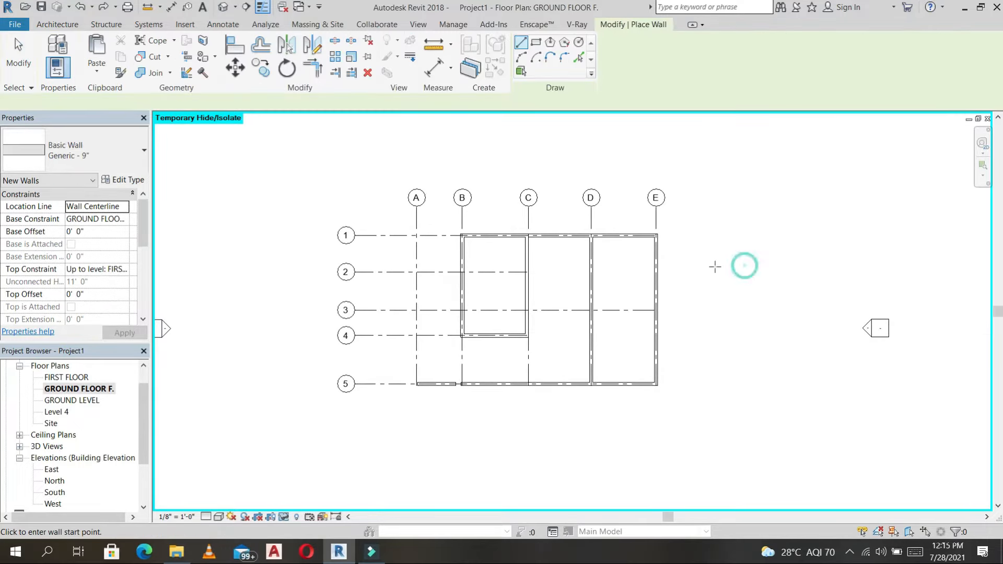
click(715, 267)
key(Escape)
click(745, 285)
click(715, 285)
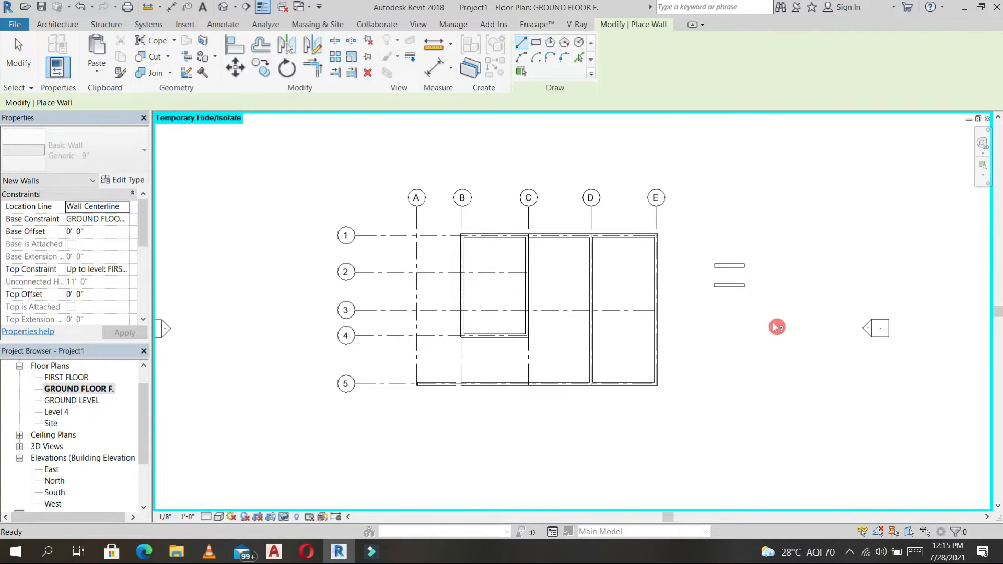
key(Escape)
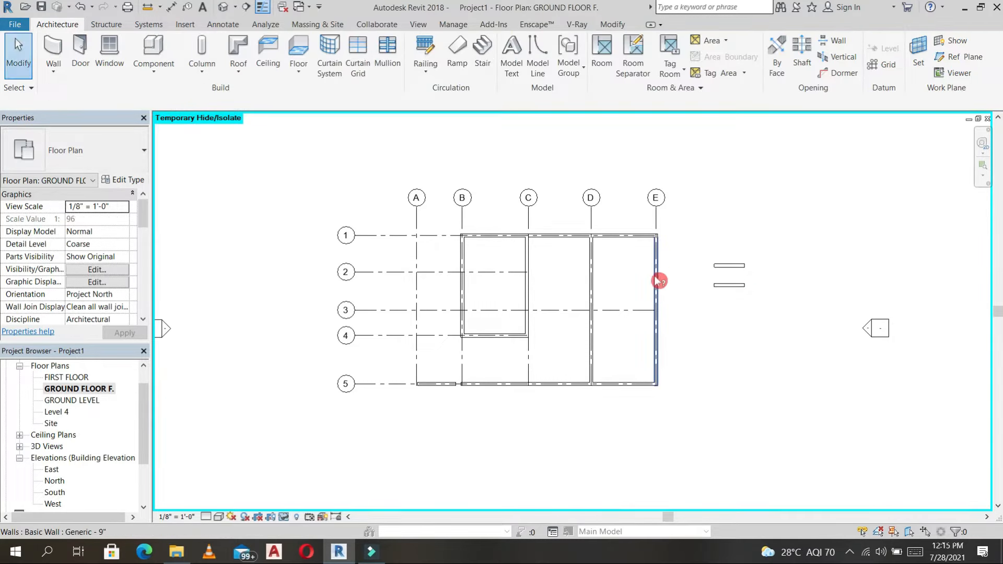
Step: Extend both short outside walls to the grid E wall with Trim/Extend Multiple Elements
click(619, 24)
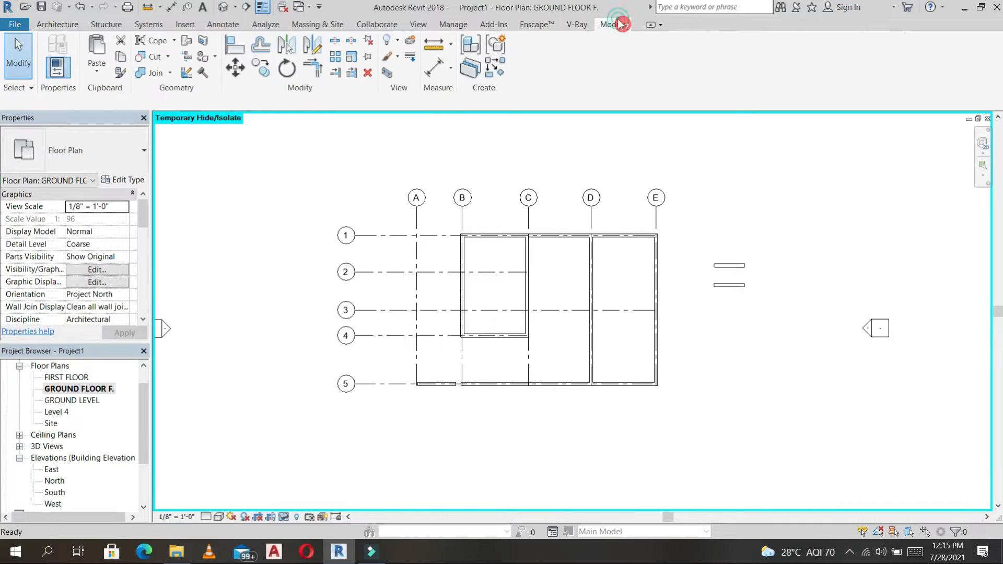
click(353, 73)
click(659, 287)
click(726, 264)
click(726, 286)
right_click(764, 317)
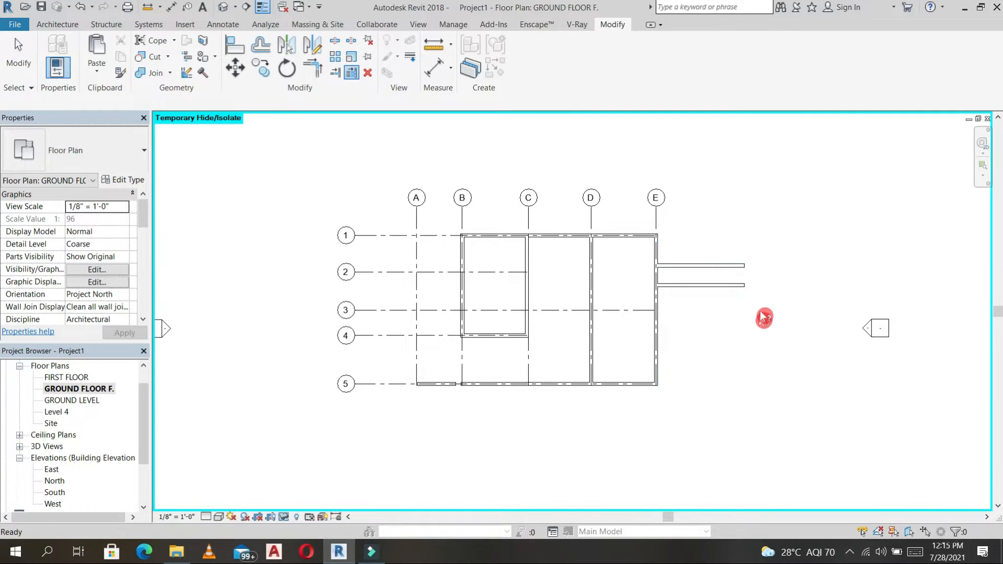
Step: Delete the two horizontal walls outside grid E
key(Escape)
drag(761, 273, 735, 219)
key(Delete)
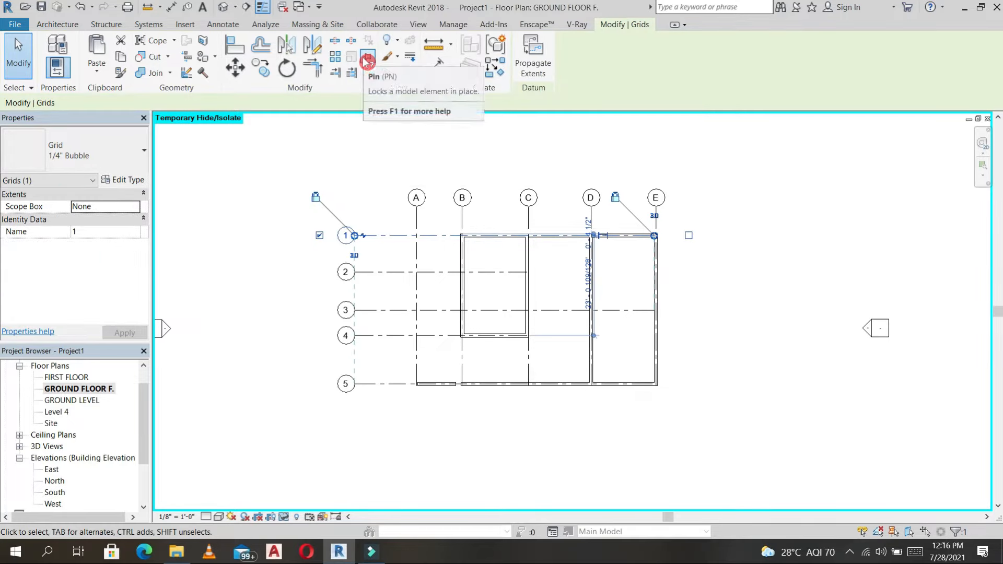
Step: Pin grid 1 in place and try to move it upward to test the lock
click(368, 61)
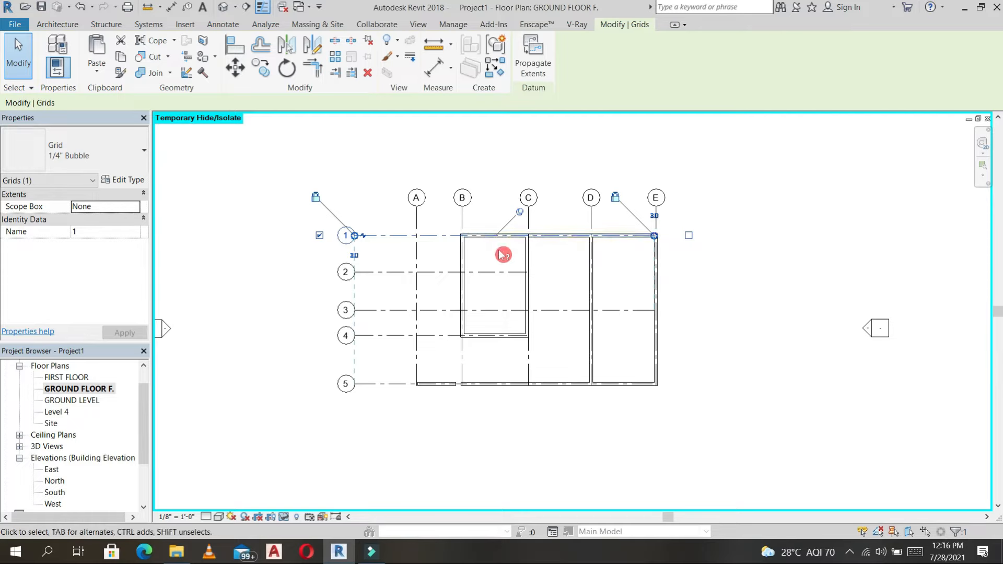
click(242, 72)
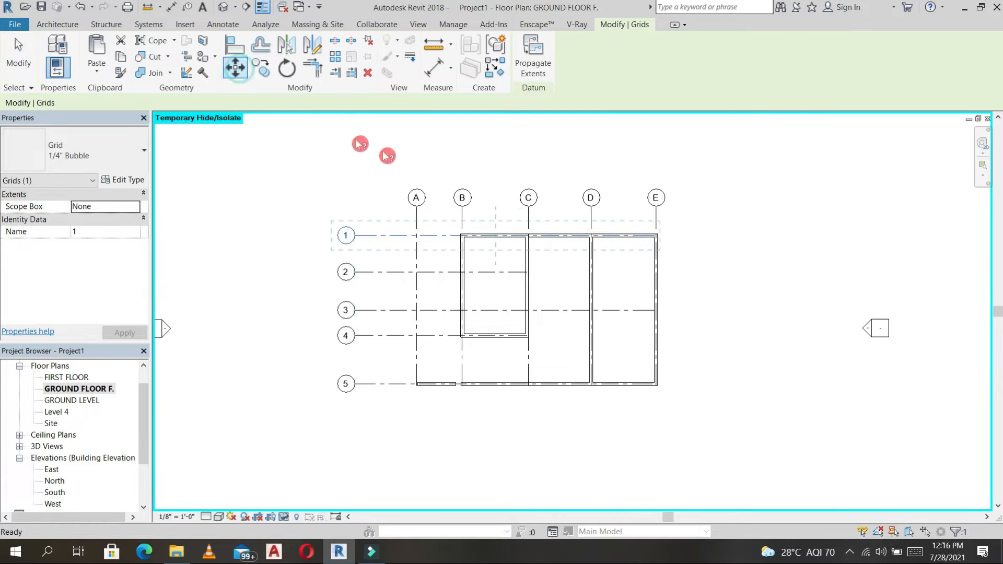
click(390, 228)
click(393, 178)
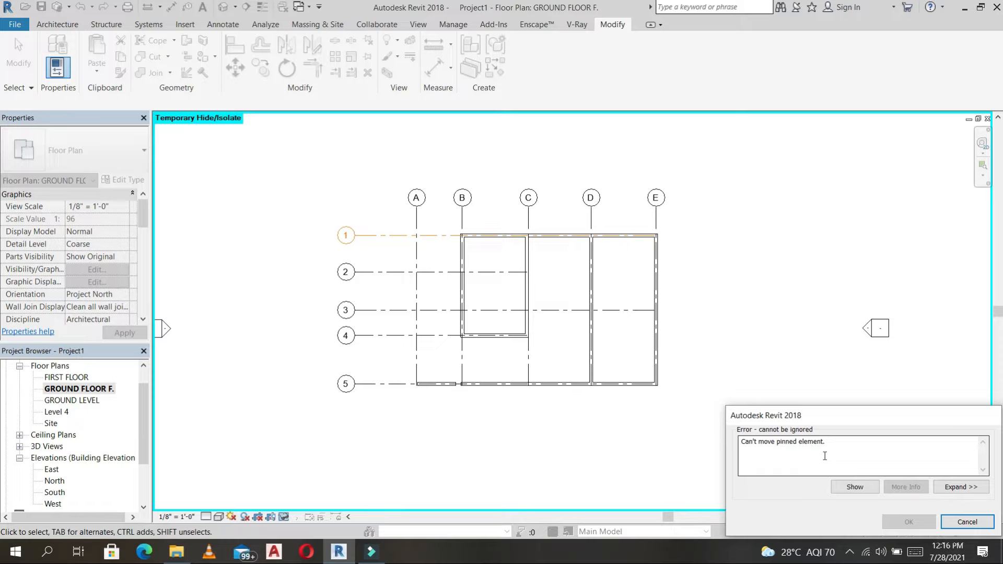
key(Escape)
click(397, 239)
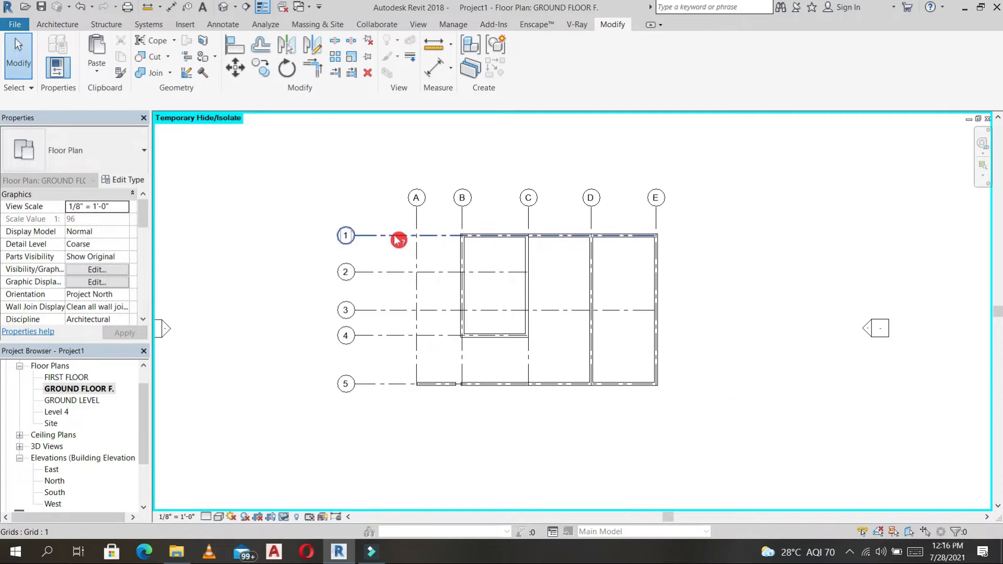
Step: Pin the Generic - 9" wall that runs along grid 1 in place
click(399, 239)
click(485, 243)
click(480, 249)
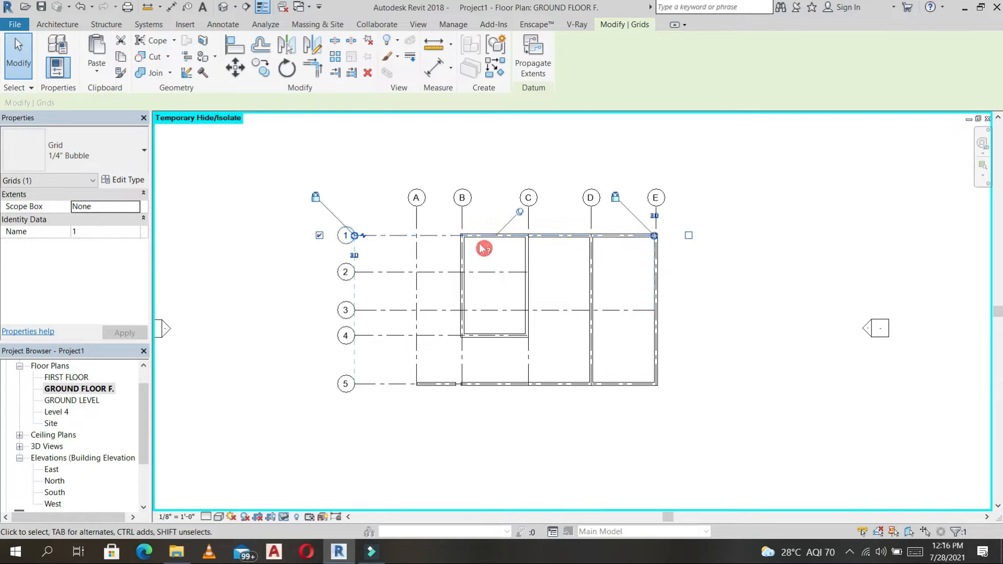
click(486, 246)
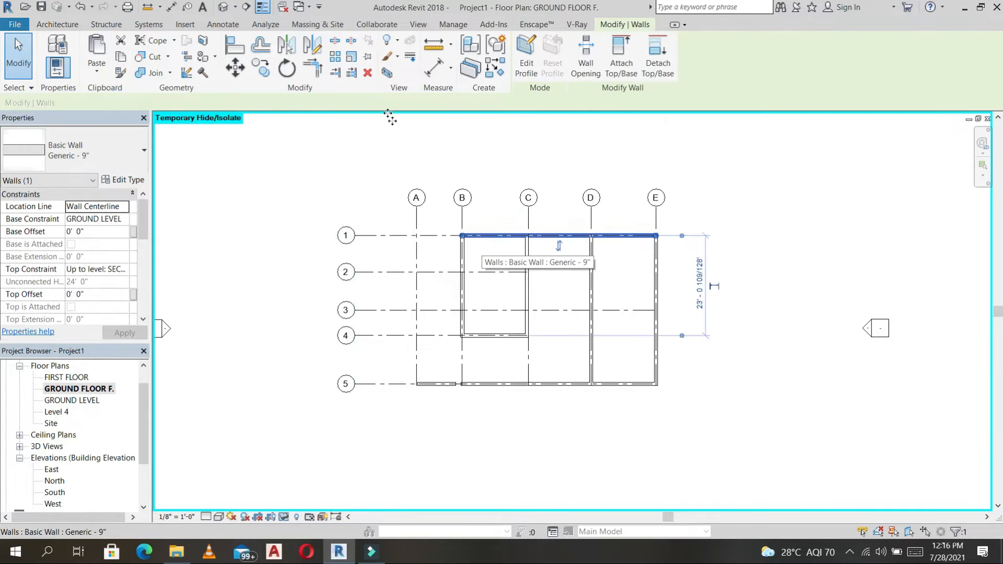
click(367, 56)
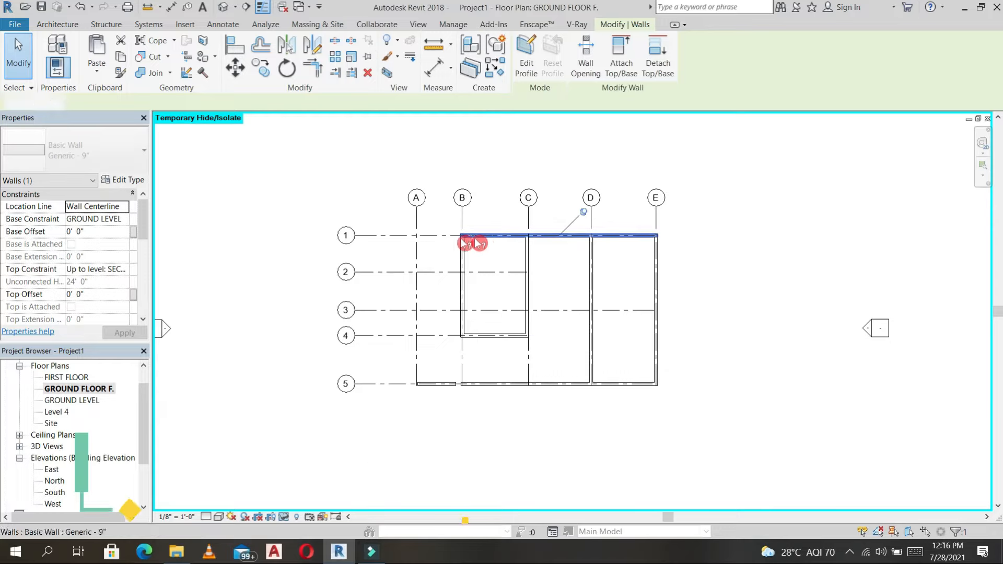
key(Escape)
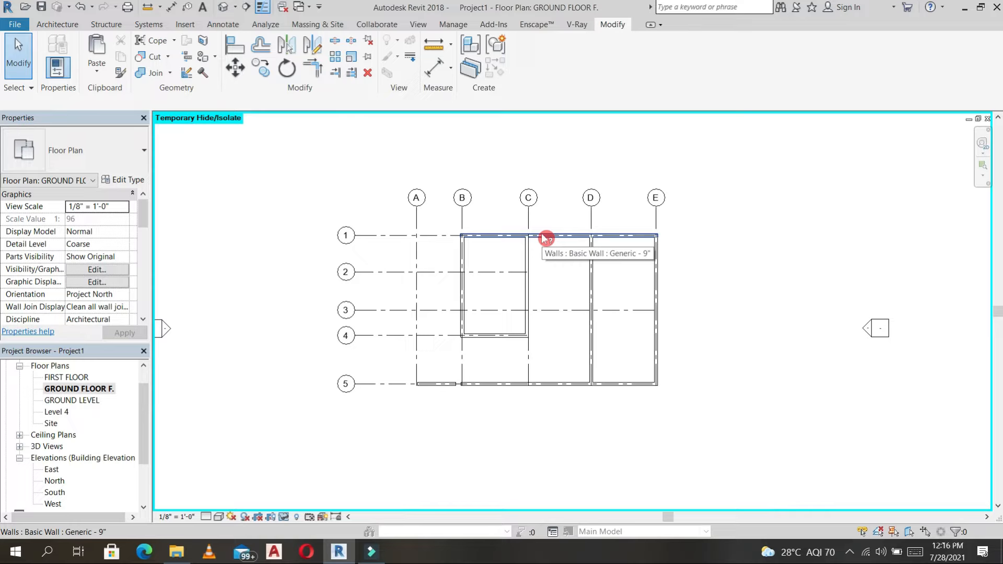
Step: Unpin the wall along grid 1
click(546, 238)
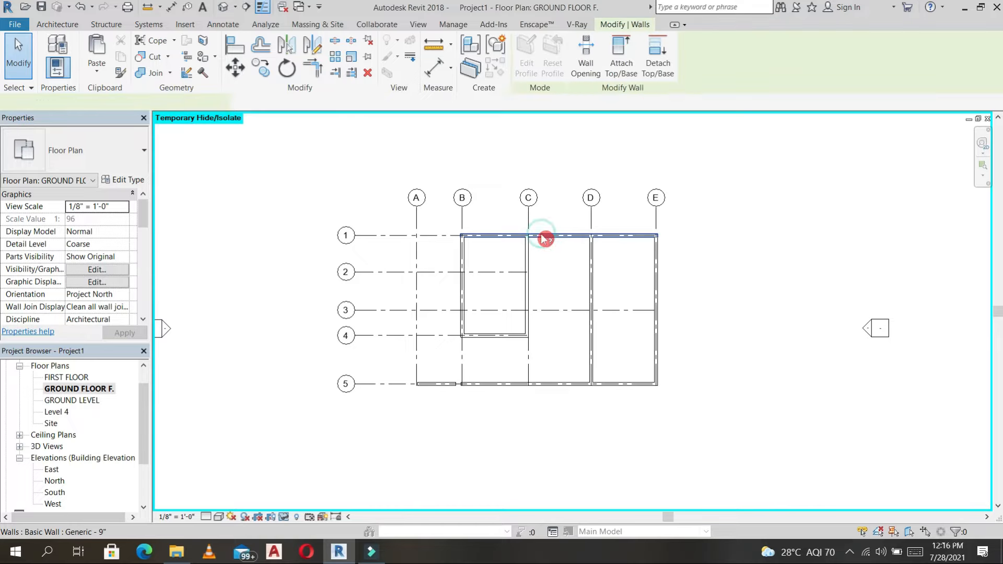
click(371, 40)
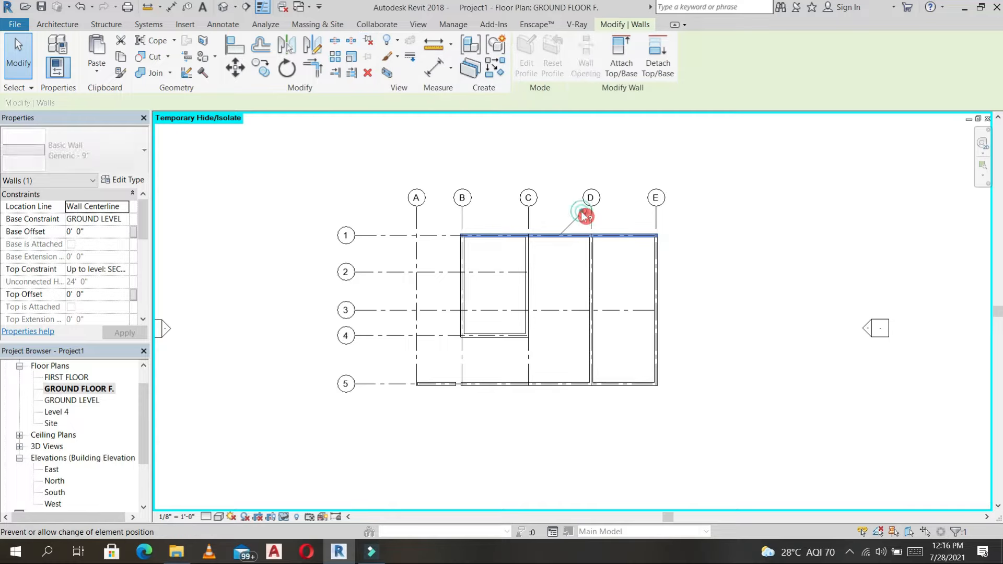
click(586, 215)
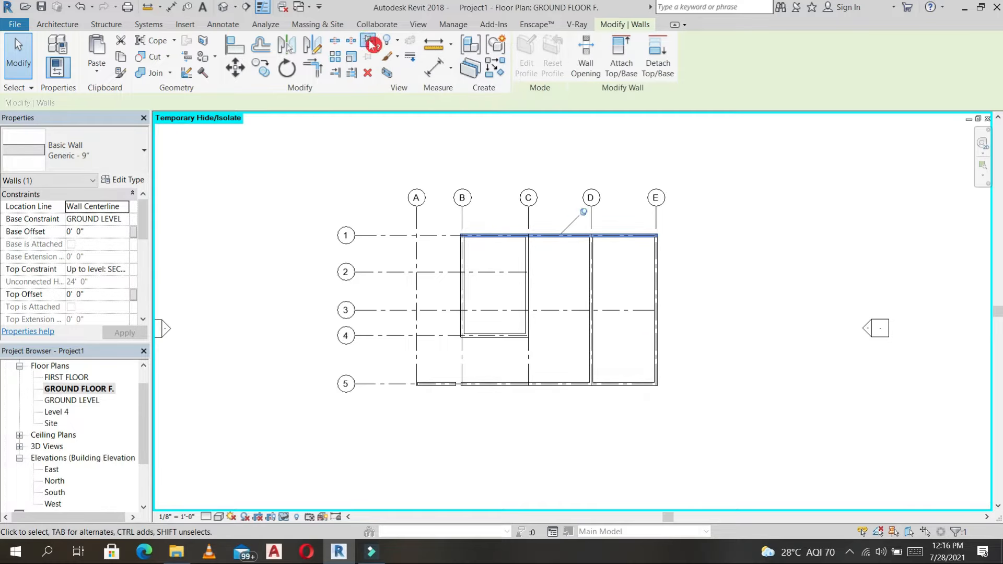
click(370, 42)
Step: Move the grid 1 wall upward as a test and undo the move
key(m)
key(v)
click(750, 260)
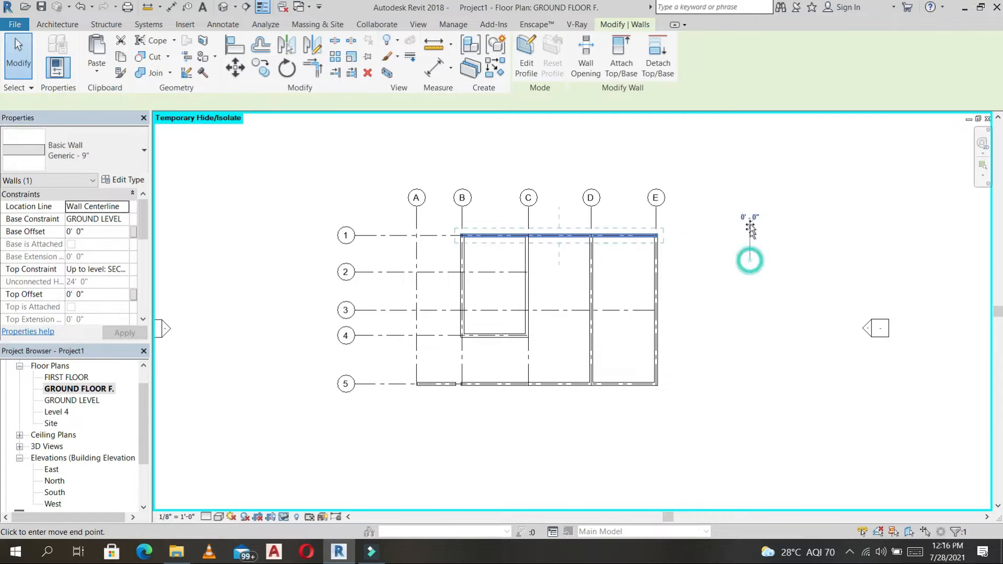
click(752, 224)
key(ctrl+z)
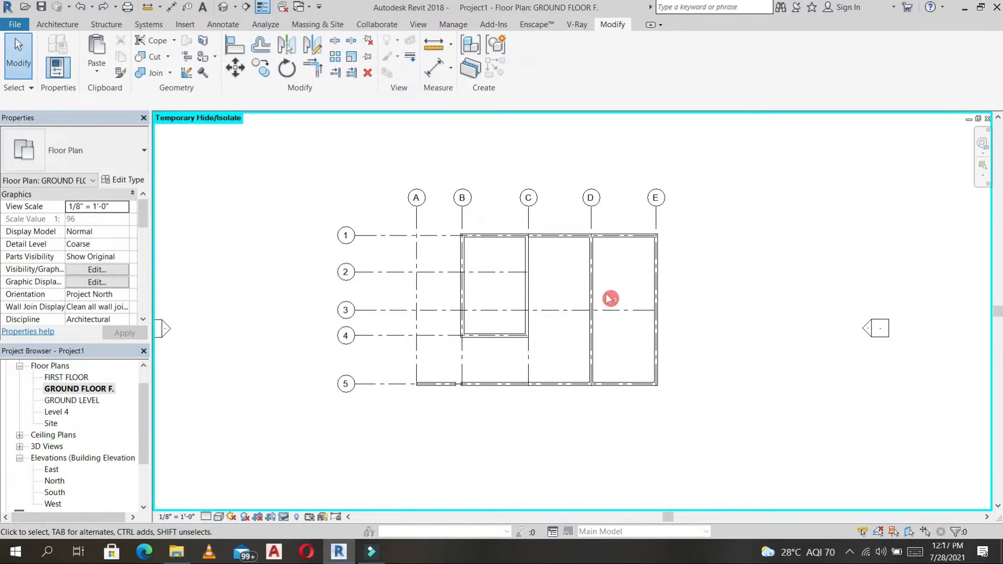
Step: Place a 60" x 30" Desk component in the room between grids B and C, just below the grid 1 wall
click(58, 24)
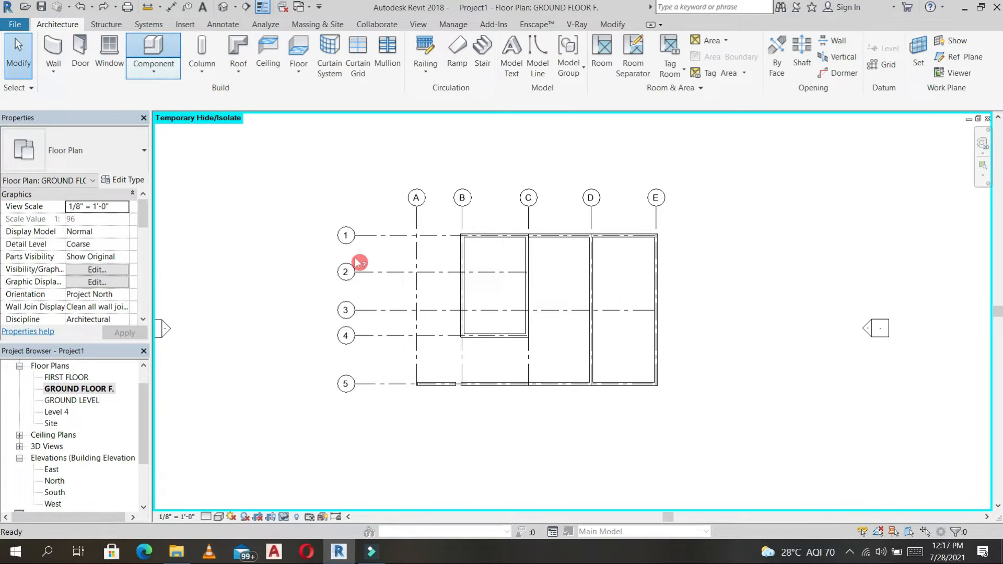
scroll(484, 257, up, 2)
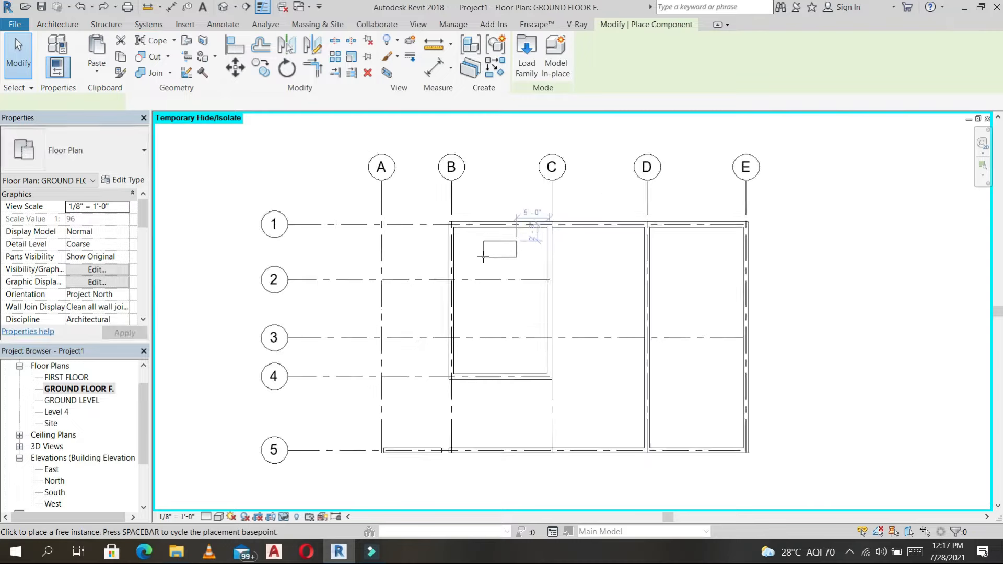
scroll(483, 257, up, 1)
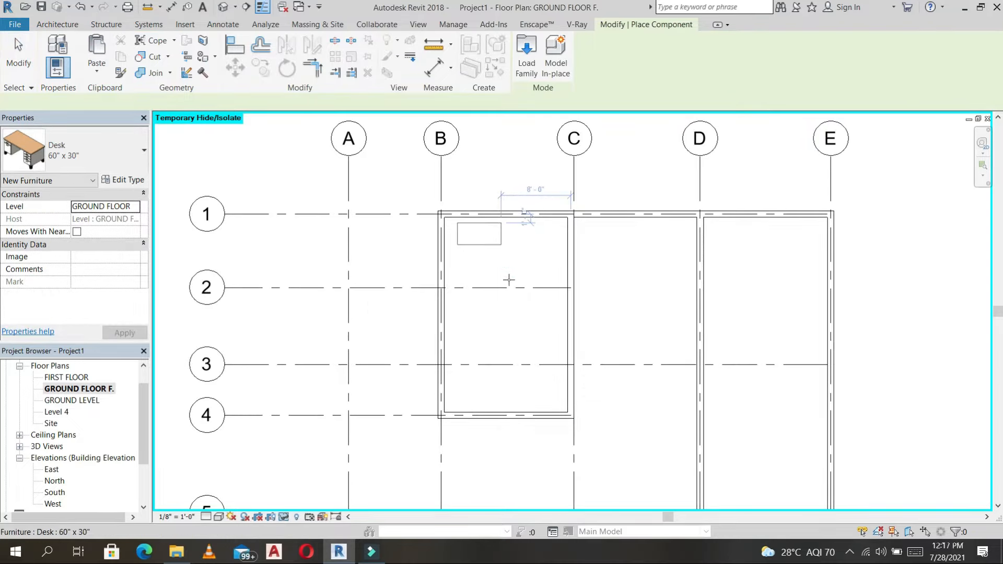
key(Escape)
key(Escape)
Step: Mirror a copy of the desk about a horizontal axis drawn just below it, and delete the mirrored copy
click(503, 242)
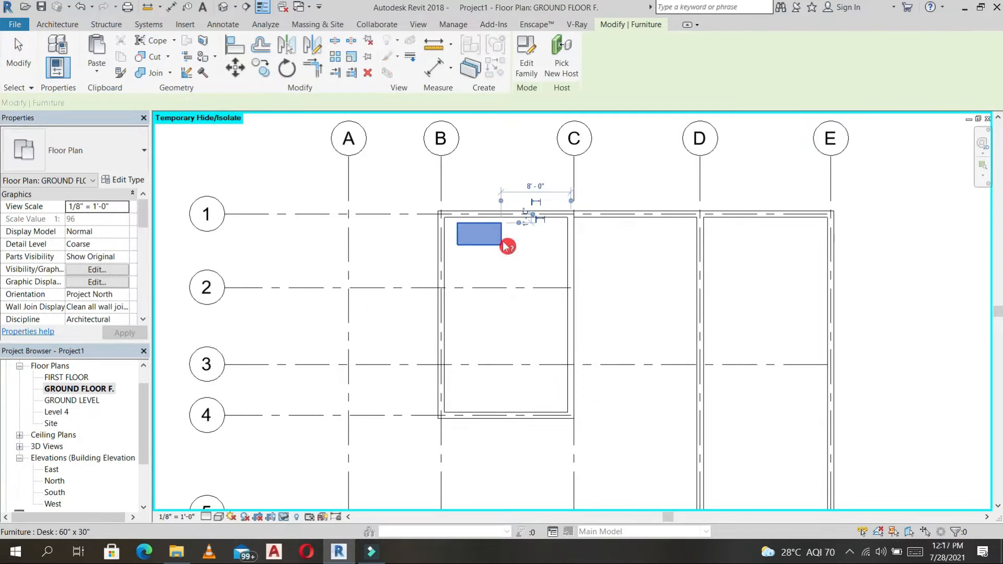
click(314, 47)
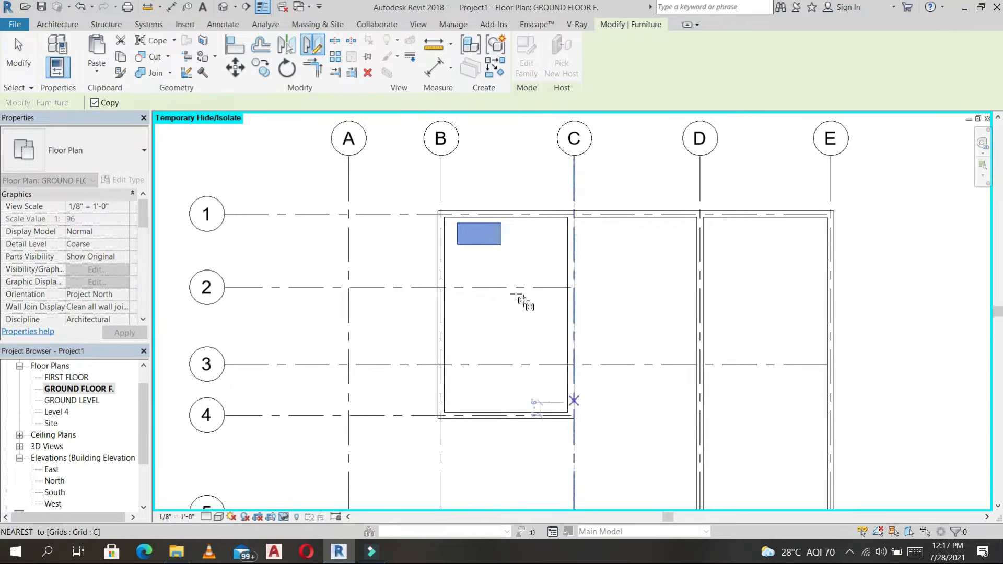
click(492, 258)
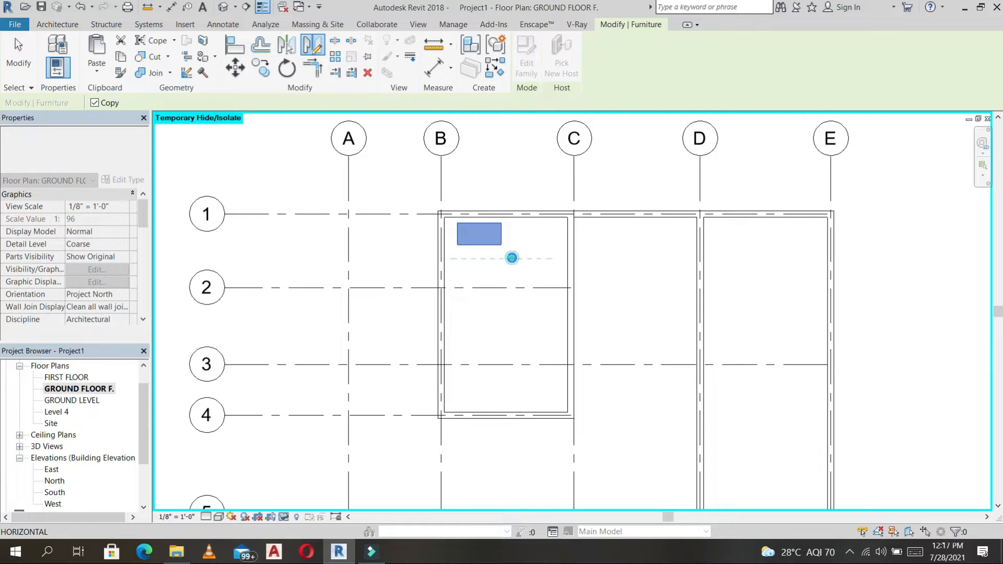
click(510, 264)
click(493, 363)
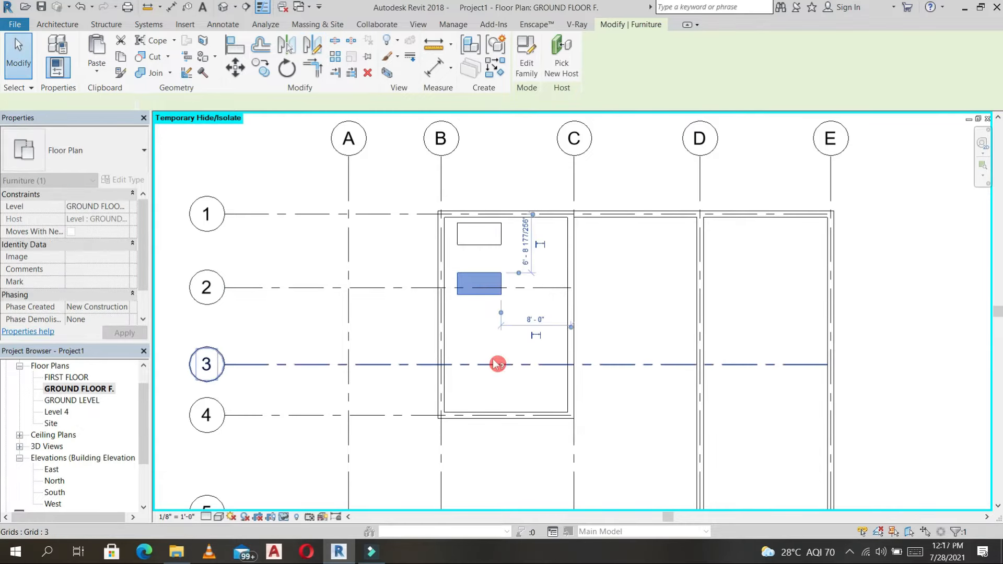
click(501, 284)
key(Delete)
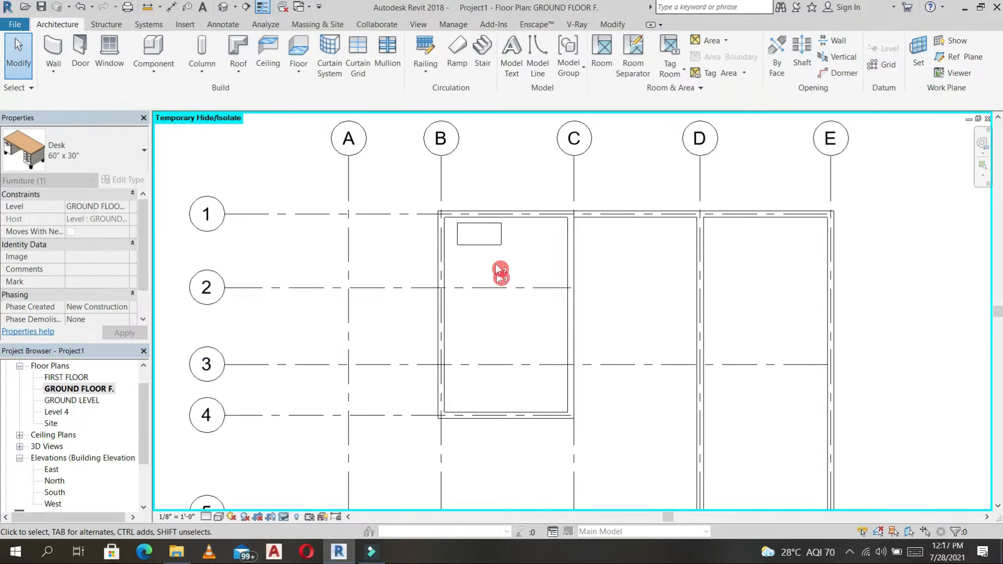
Step: Mirror a copy of the desk about grid 2 and delete the copy
click(491, 241)
key(Delete)
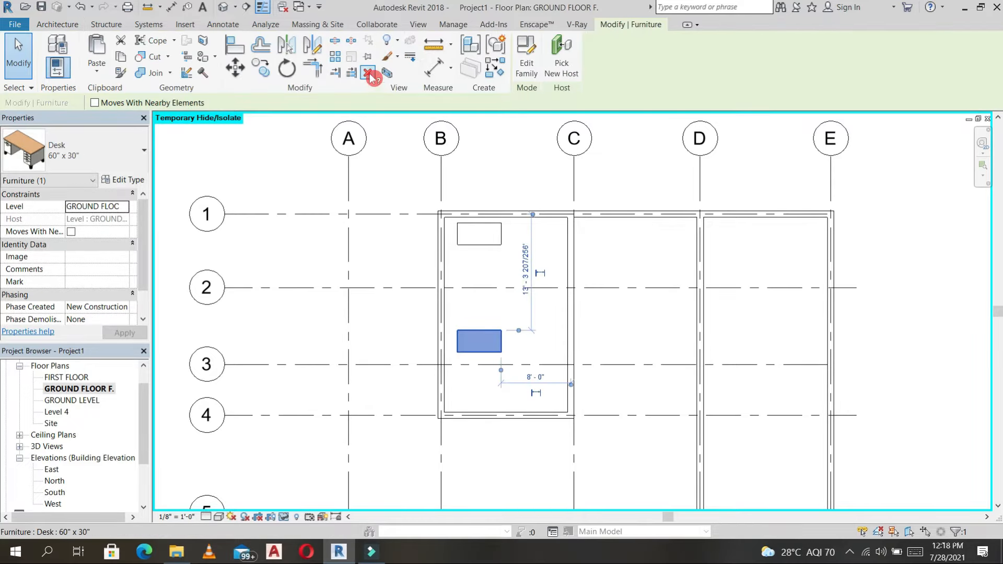
click(369, 73)
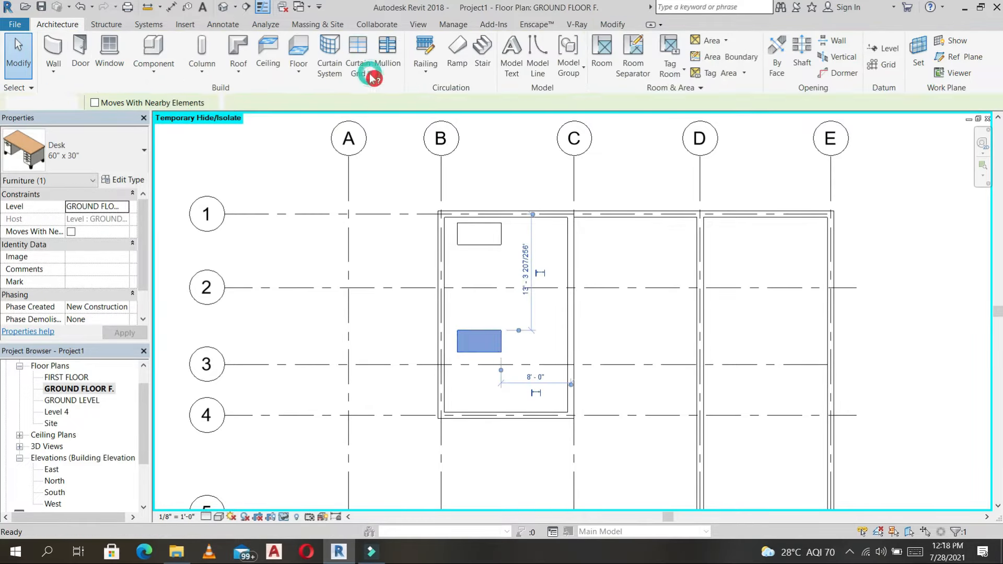
Step: Draw a vertical Generic - 9" wall about 19' long outside the building, east of grid E
scroll(616, 343, down, 3)
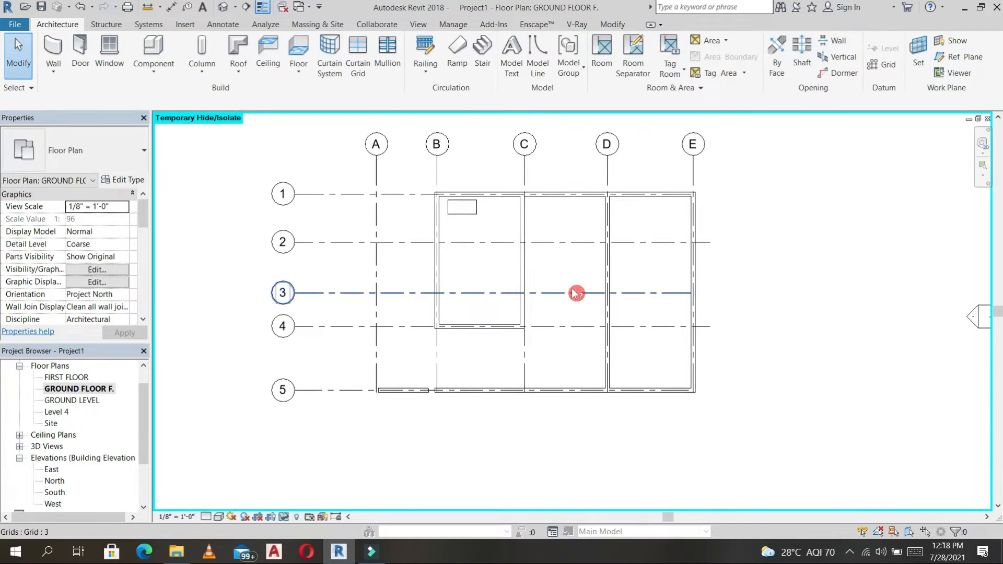
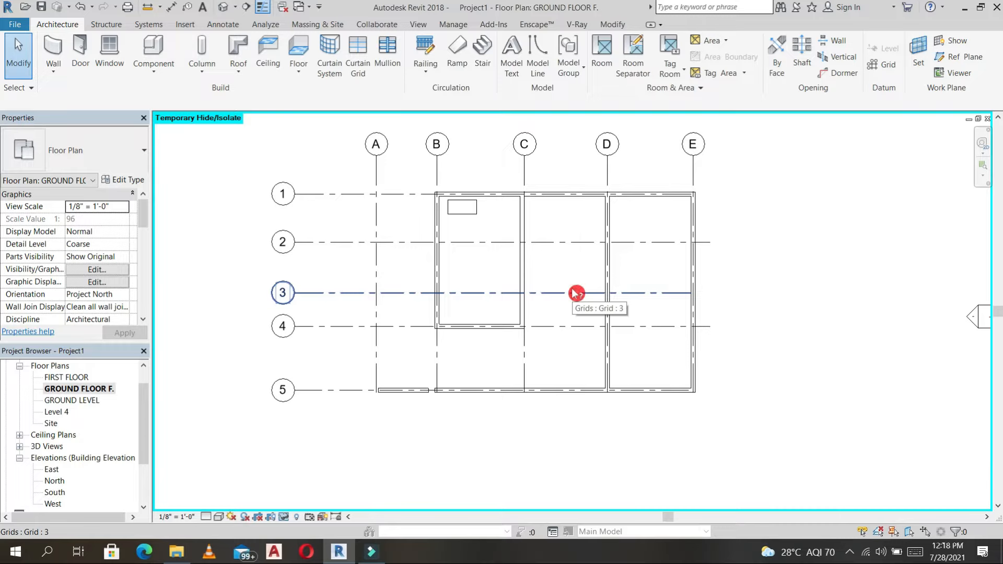
click(761, 205)
click(765, 312)
key(Escape)
key(Escape)
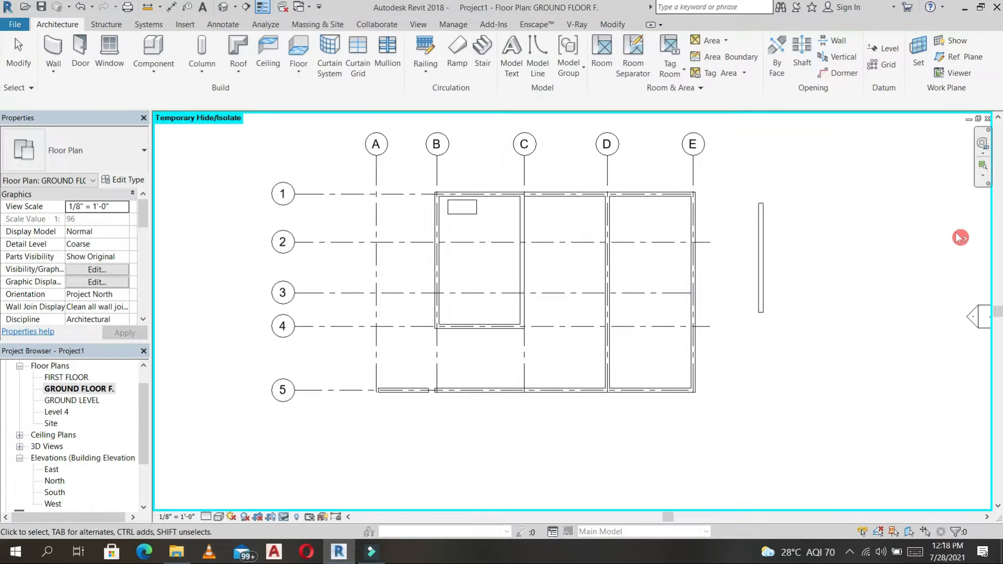
Step: Offset a copy of the freestanding vertical wall 15' 0" to the east with a numerical offset
middle_drag(855, 286, 795, 300)
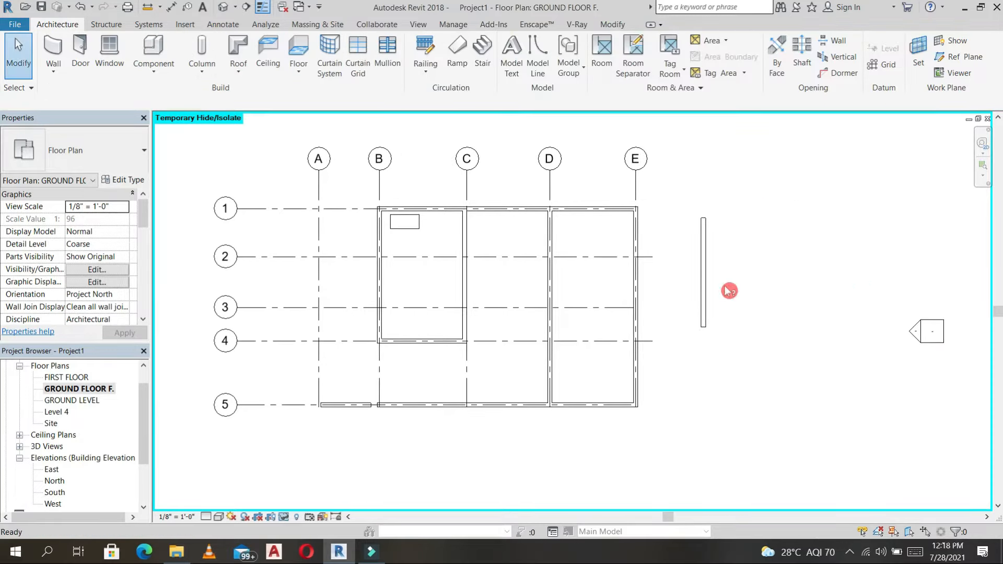
click(612, 24)
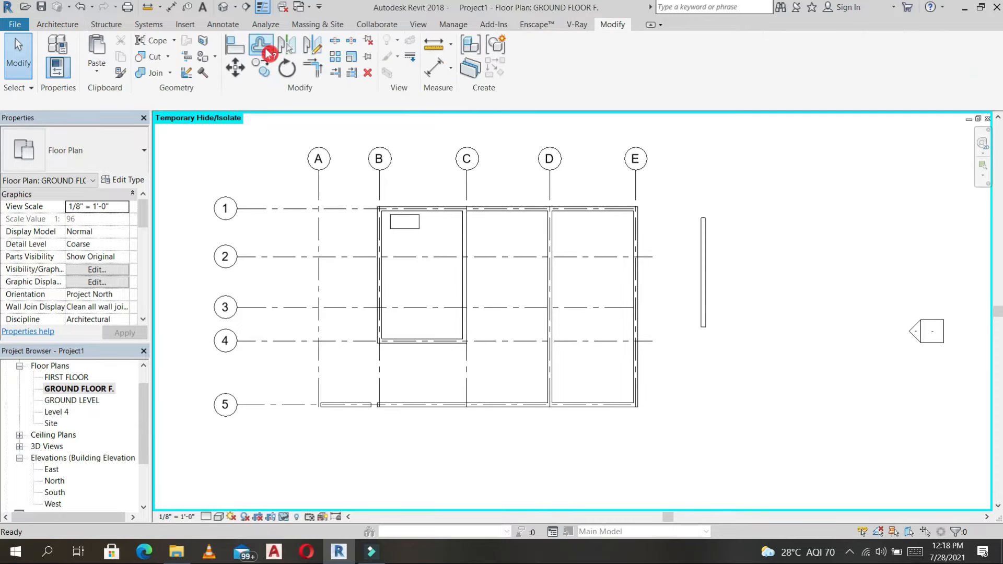
click(267, 49)
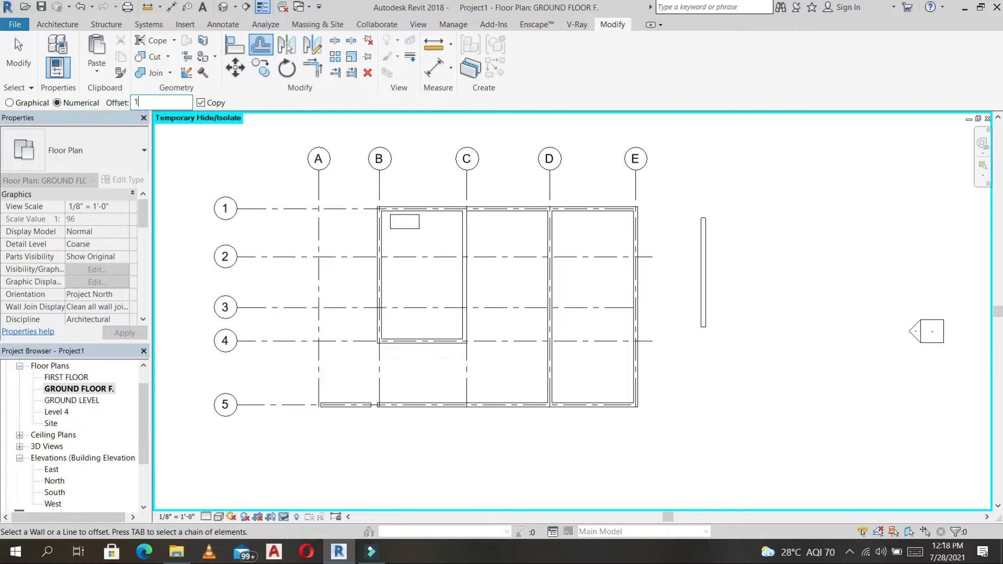
click(707, 240)
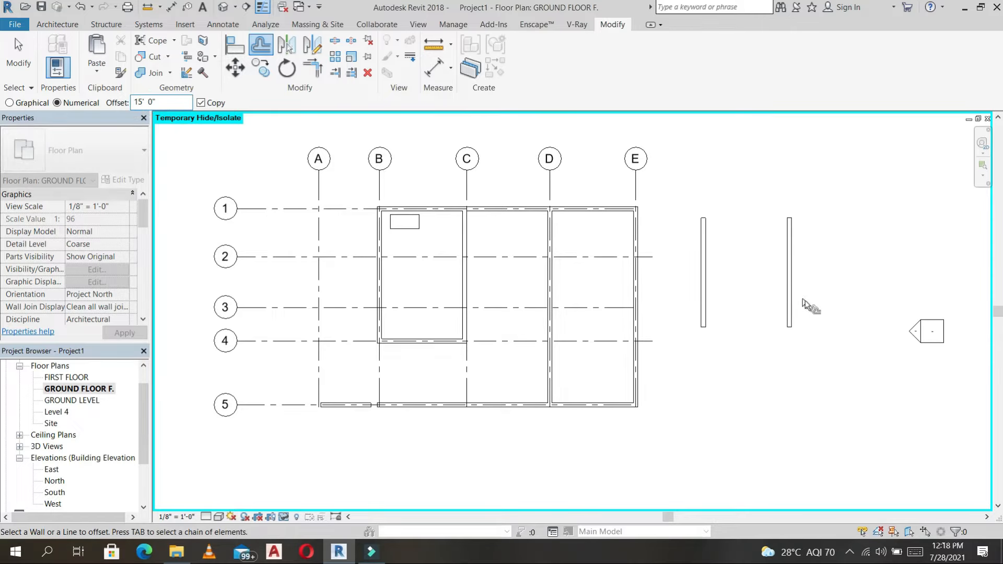
Step: Delete the offset copy and the original vertical wall east of grid E
key(Escape)
click(791, 284)
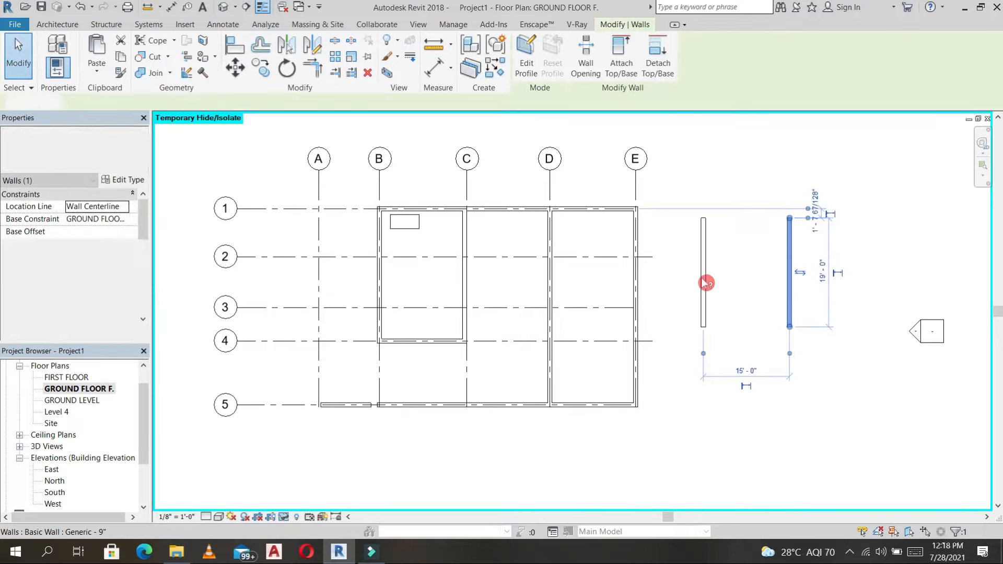
key(Delete)
click(705, 283)
key(Delete)
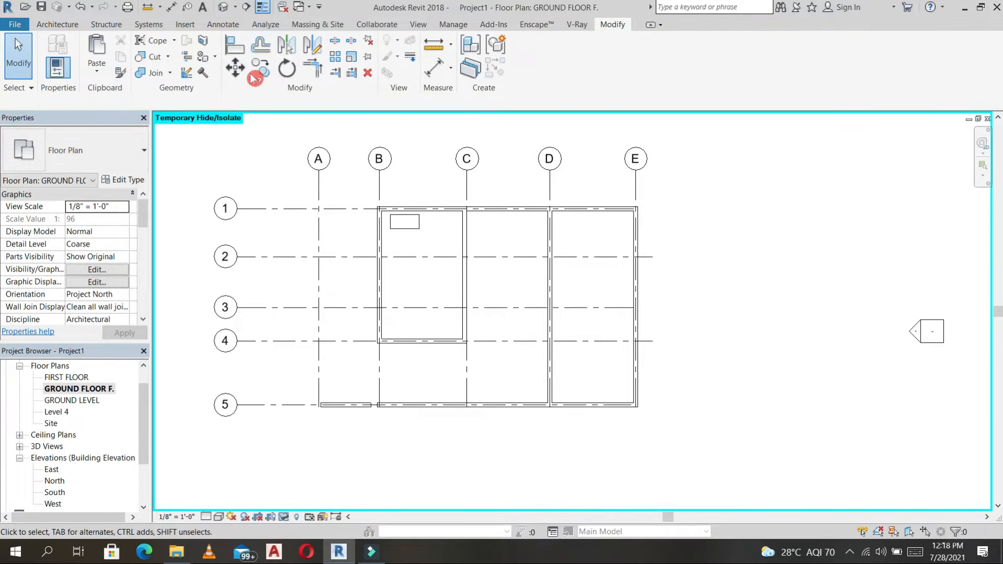
Step: Move grid 2 downward as a test and undo the move
click(292, 208)
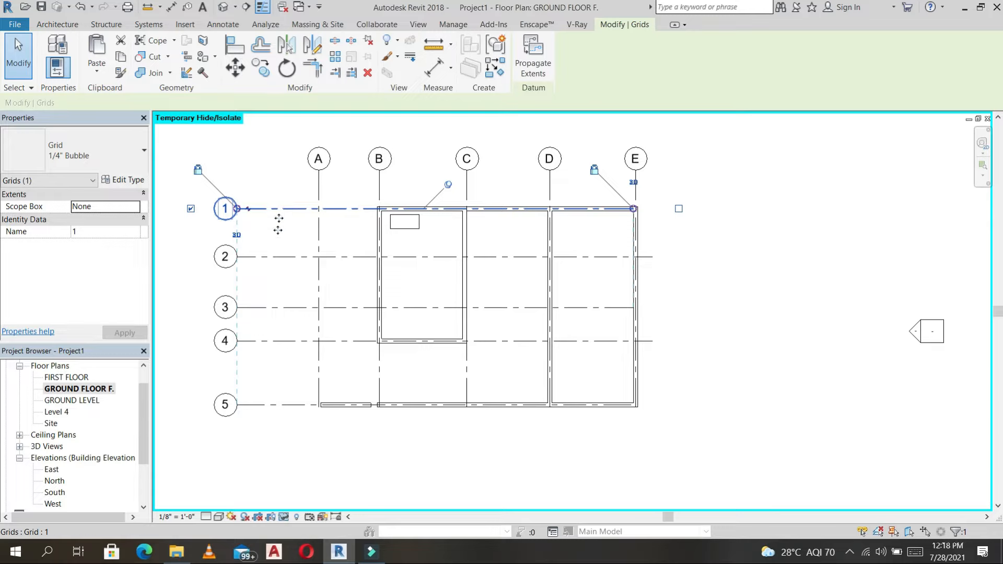
key(Escape)
click(285, 255)
key(m)
key(v)
click(687, 215)
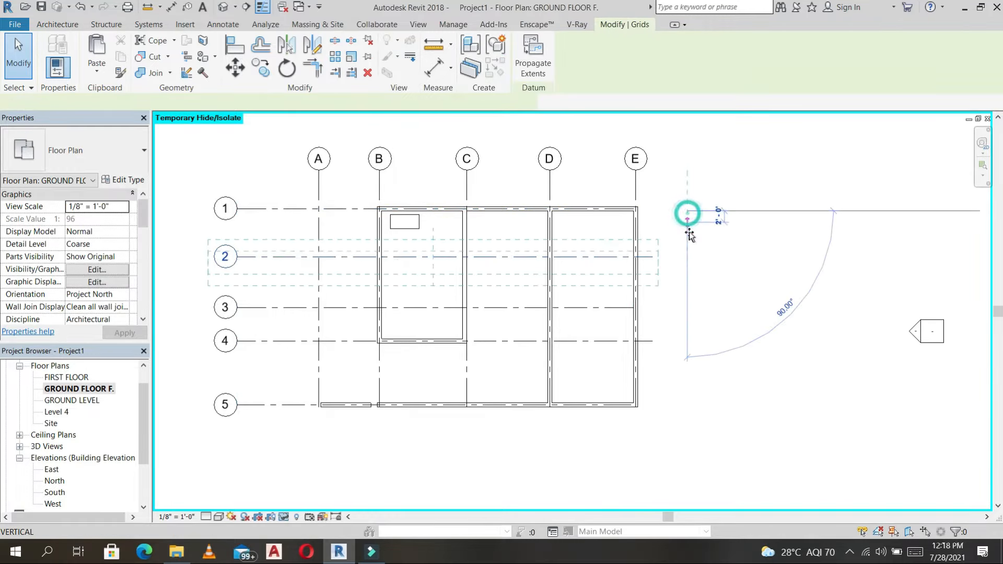
click(695, 235)
key(Escape)
key(ctrl+z)
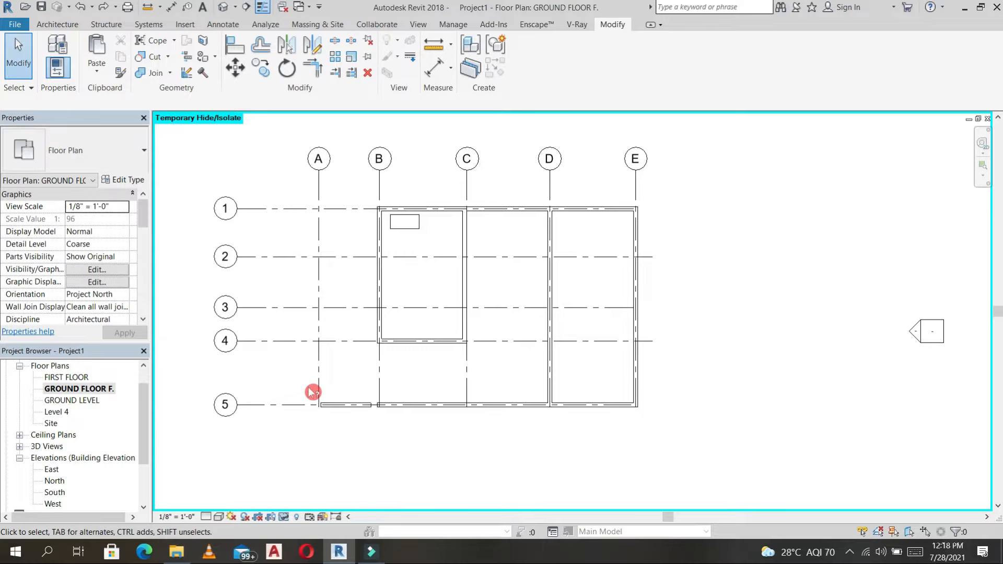
Step: Extend the east end of grid 5 past the grid E wall
click(283, 404)
drag(632, 406, 666, 405)
click(688, 260)
Step: Reset the temporary hide/isolate so the imported CAD ground floor plan is displayed again
scroll(693, 249, down, 3)
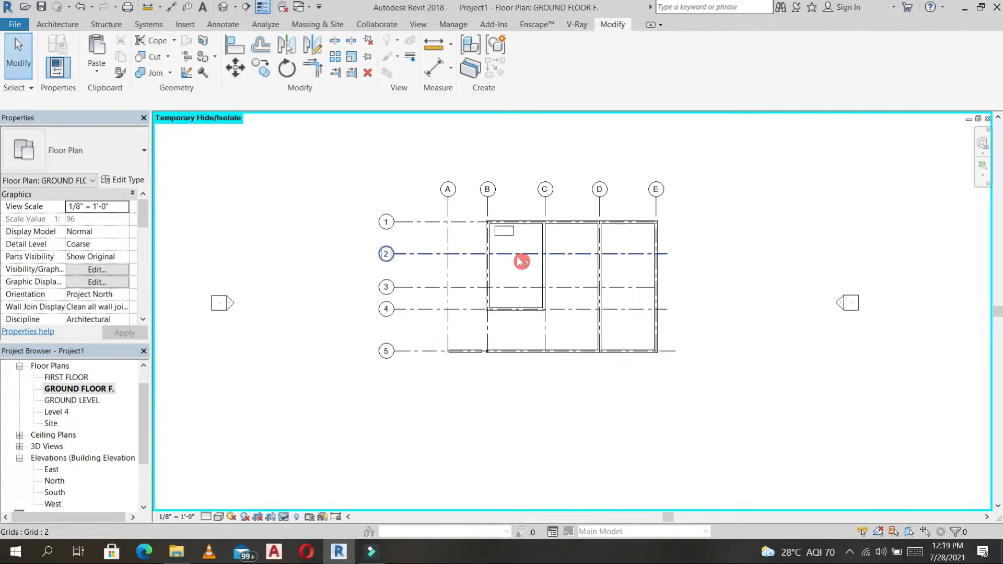
scroll(520, 256, up, 1)
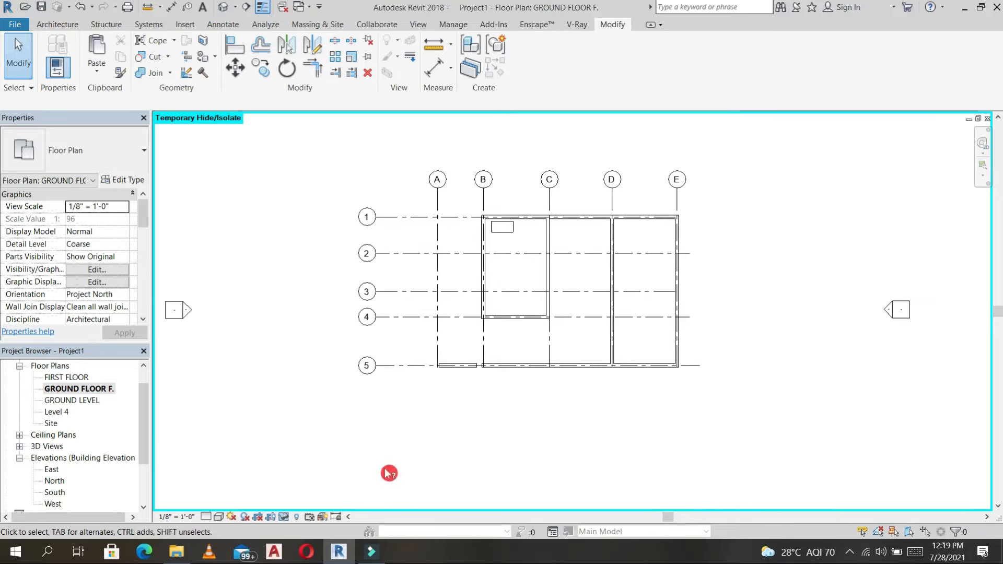
key(h)
key(r)
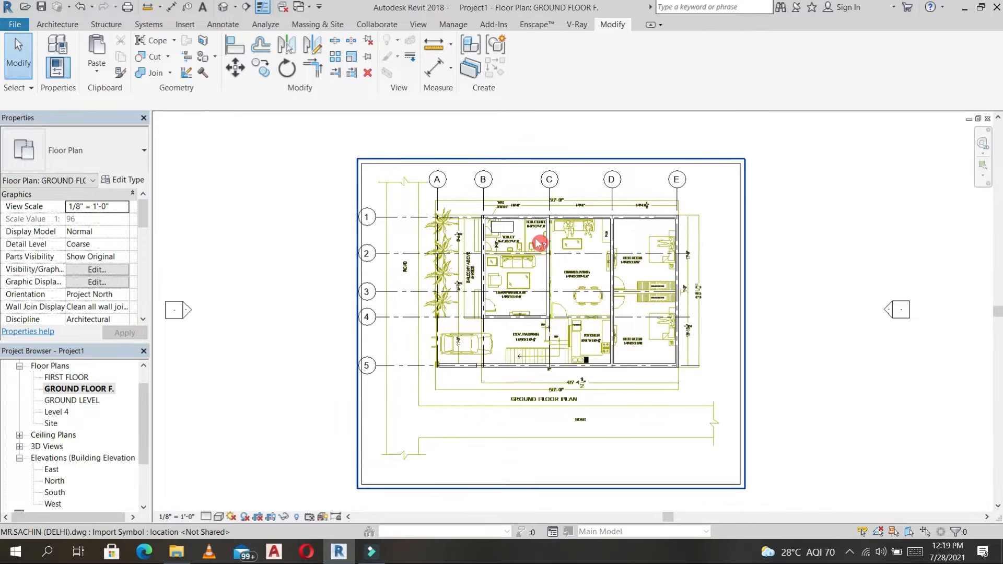
scroll(544, 253, up, 3)
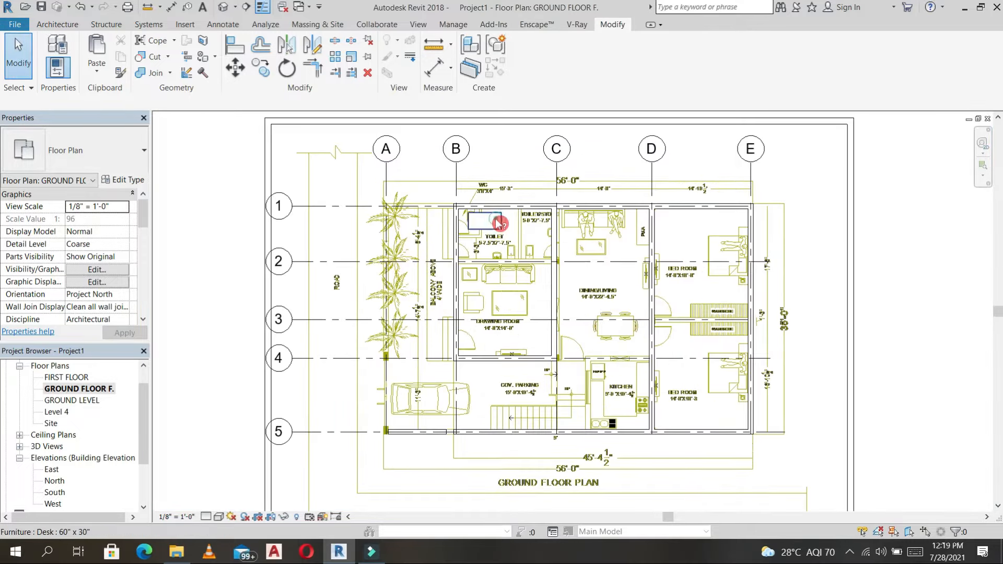
Step: Delete the 60" x 30" desk placed in the toilet area
click(499, 223)
key(Delete)
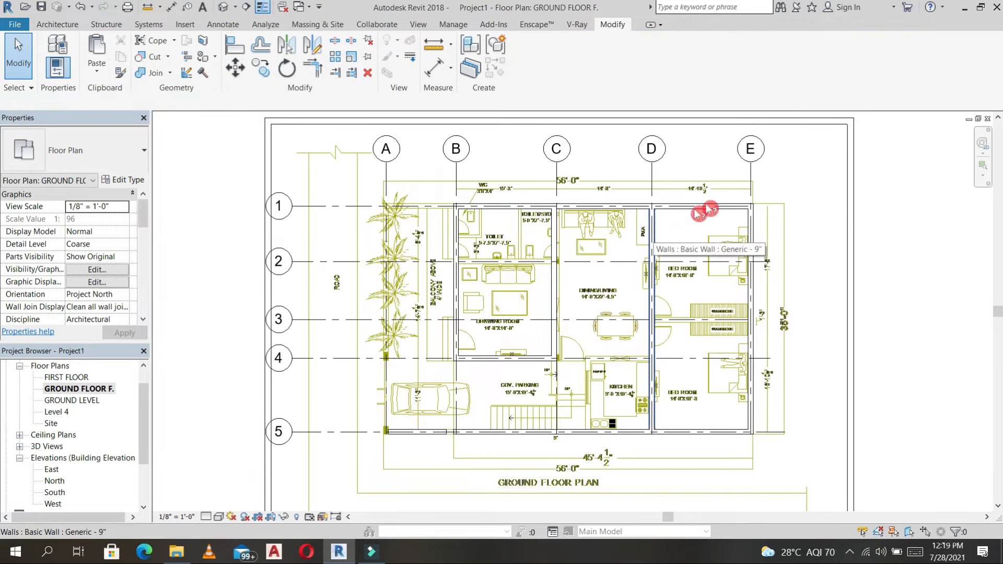
Step: Duplicate the wall type of the grid D wall as Generic - 4.5"
click(660, 251)
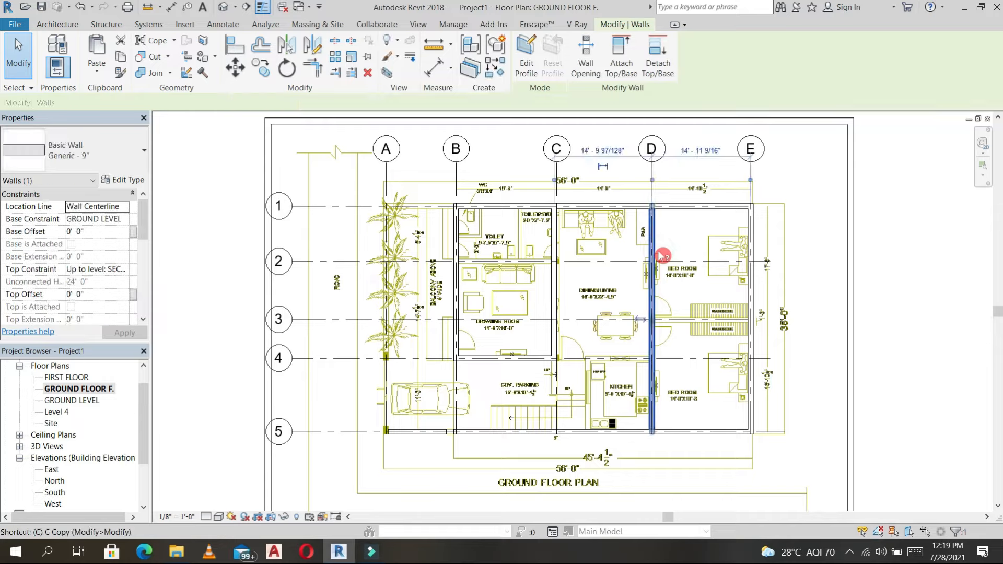
click(677, 224)
scroll(677, 224, up, 3)
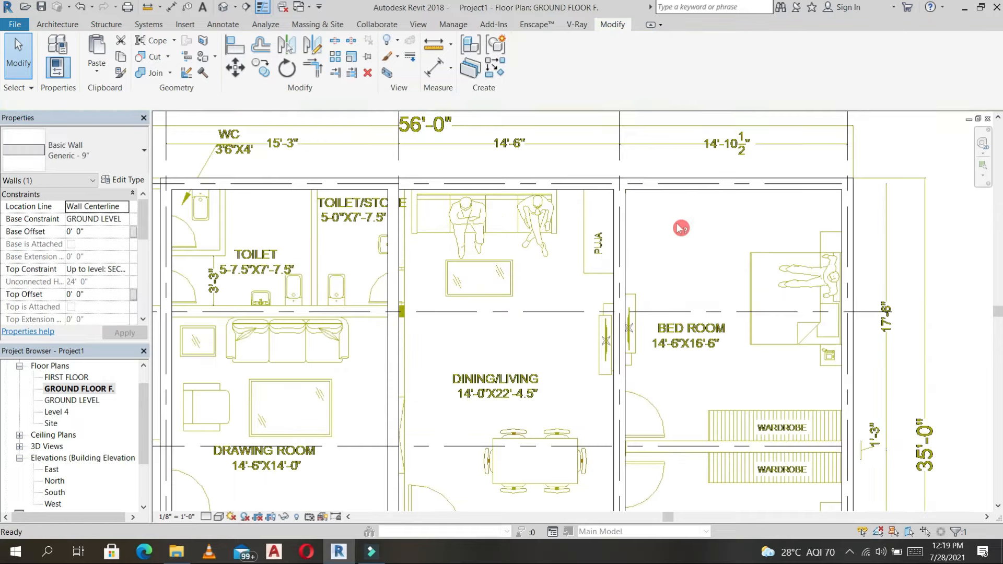
click(631, 268)
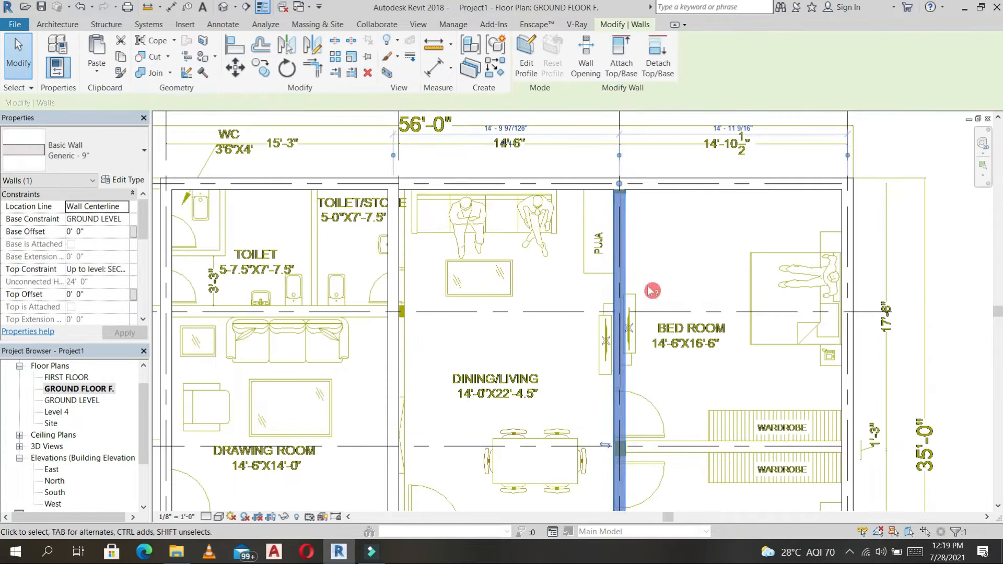
click(139, 181)
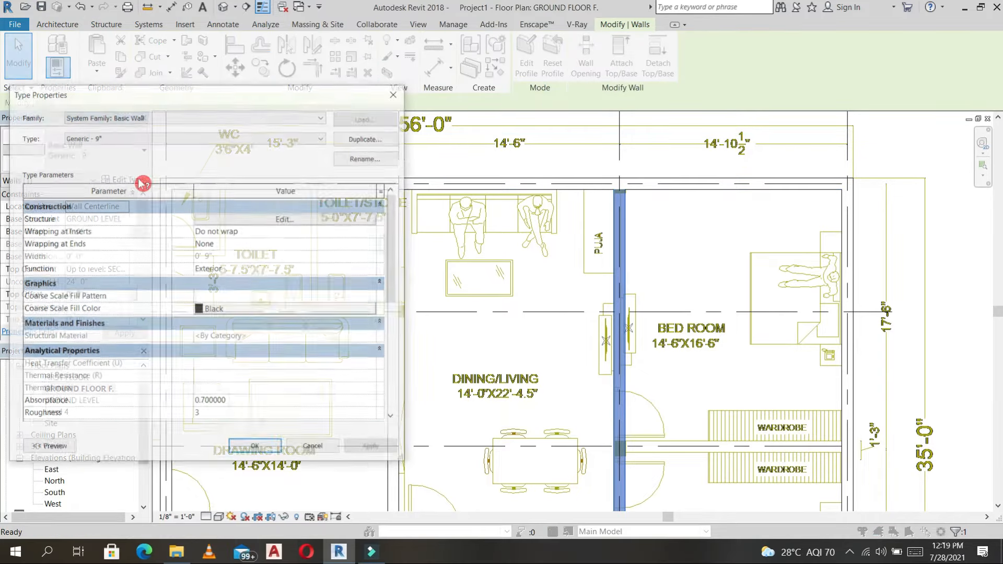
click(372, 140)
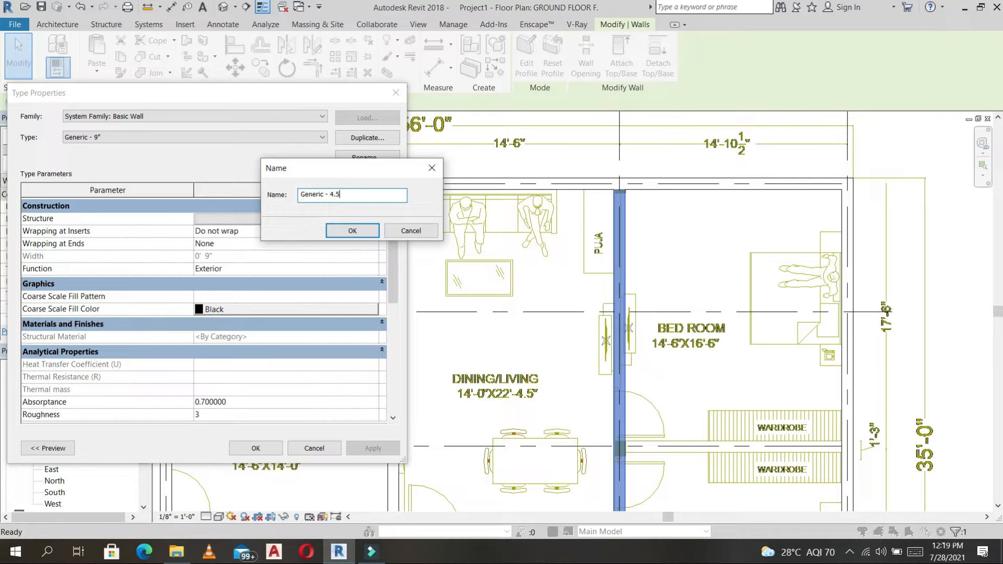
key(Return)
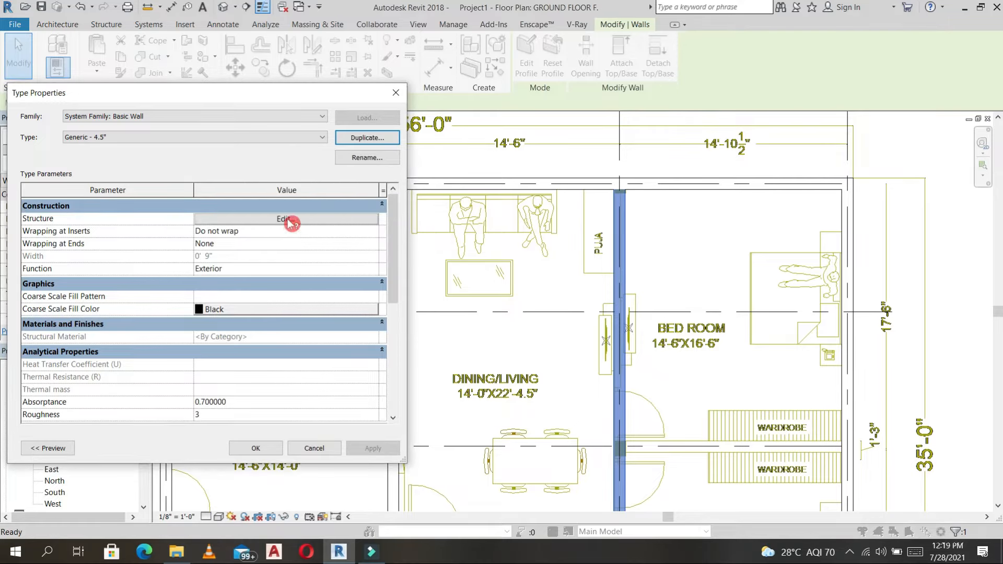
Step: Set the new wall type's structure layer thickness to 4.5" and apply it to the grid D wall
click(289, 220)
click(243, 228)
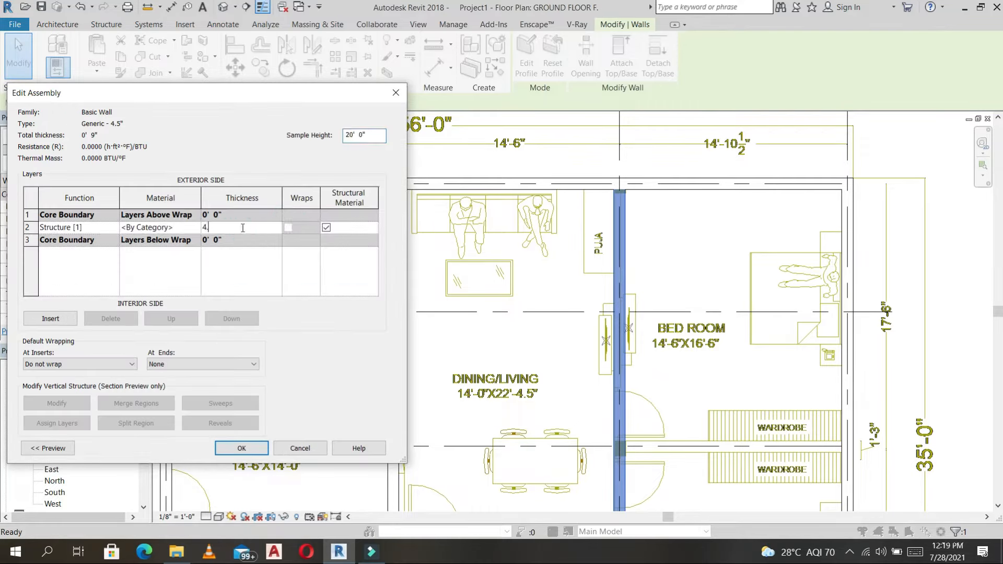
click(256, 448)
click(273, 451)
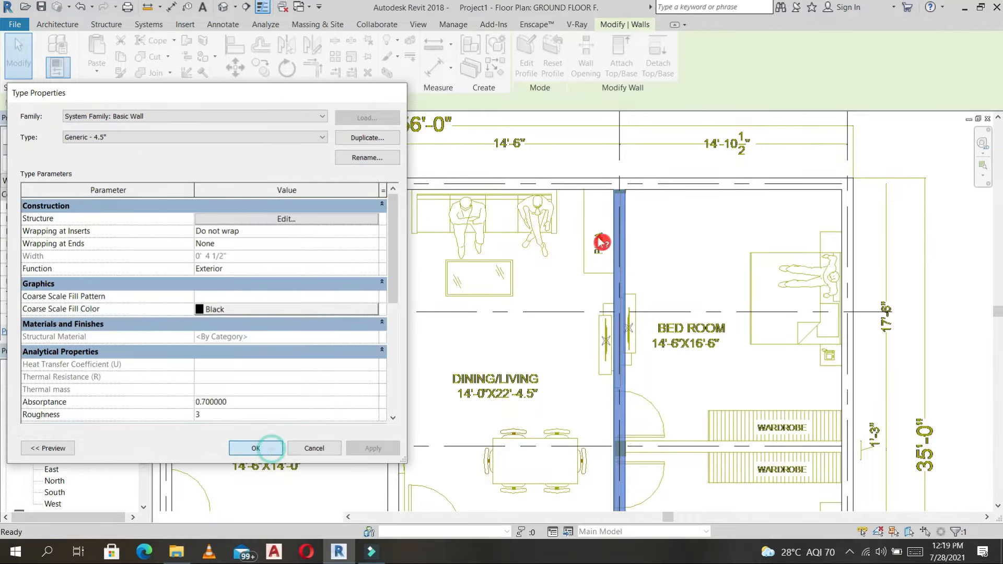
click(653, 218)
click(626, 210)
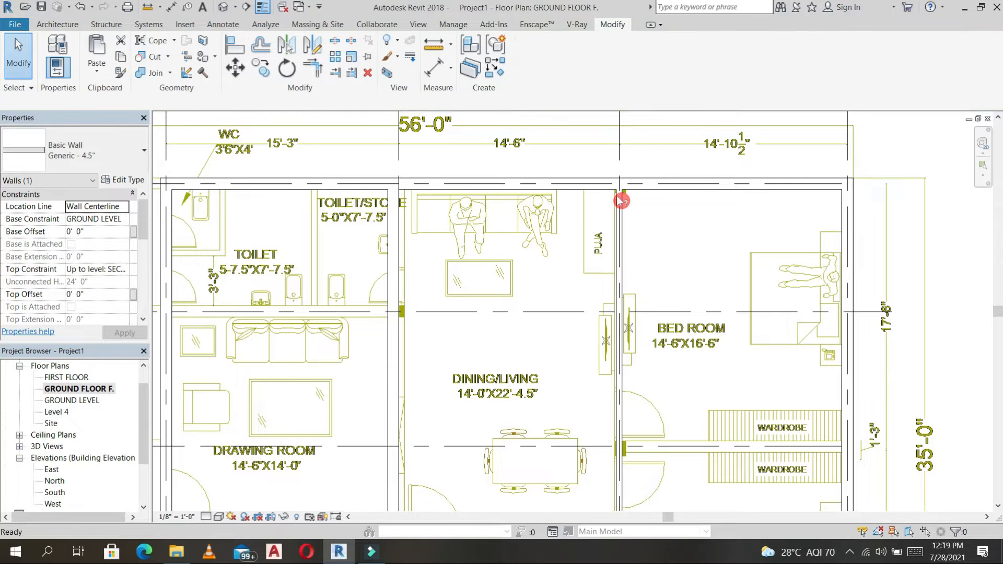
Step: Align the west face of the grid D wall with the CAD wall line beside the puja area
scroll(621, 214, up, 5)
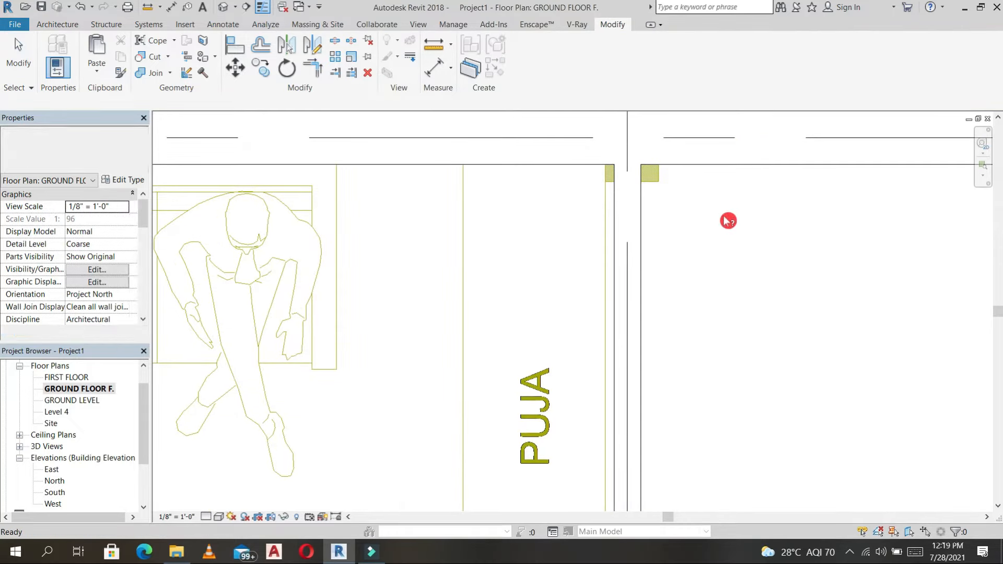
click(235, 45)
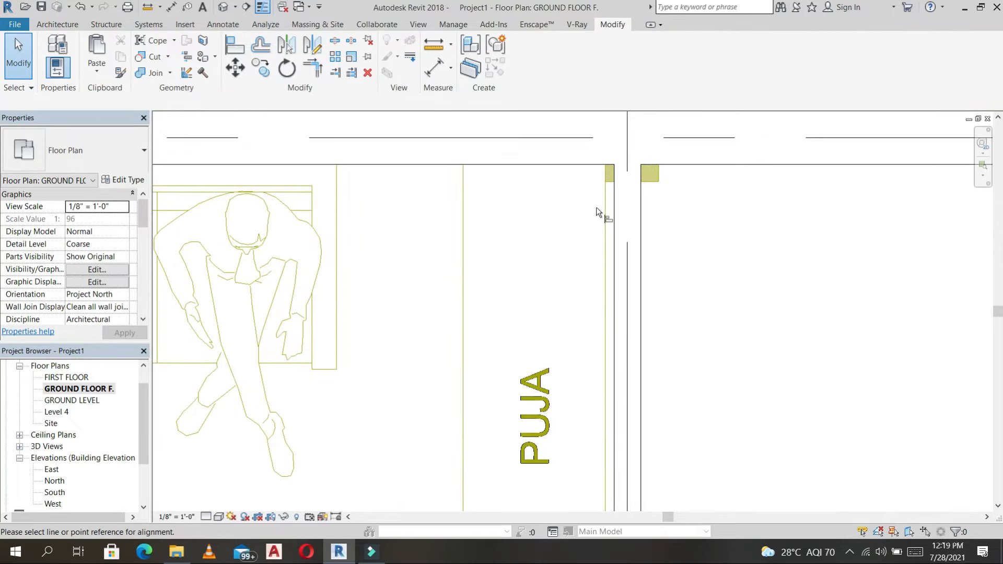
click(615, 210)
click(667, 235)
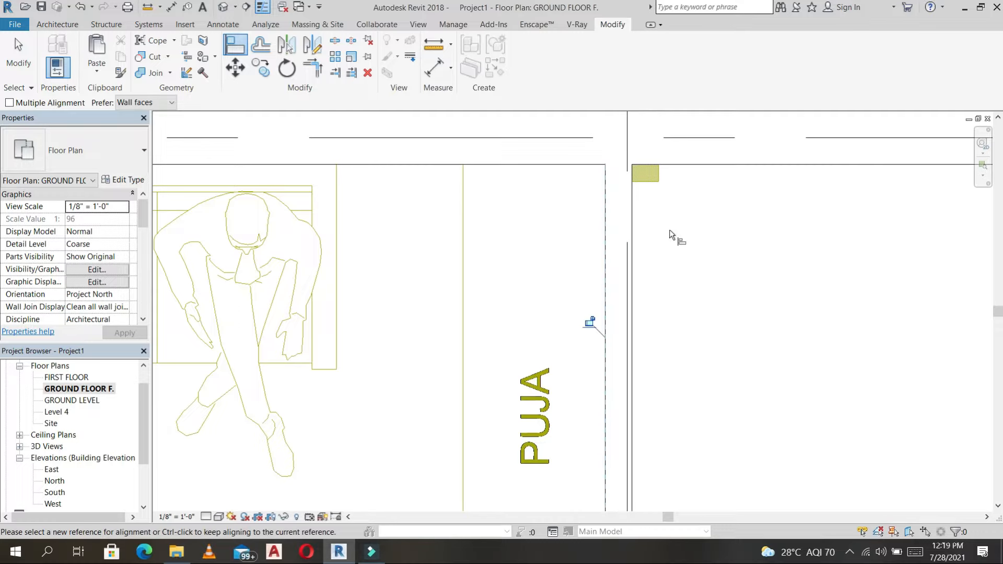
Step: Align the grid C wall's east face and the drawing room's grid 4 wall face with their CAD lines, locking the grid C alignment
scroll(673, 236, down, 8)
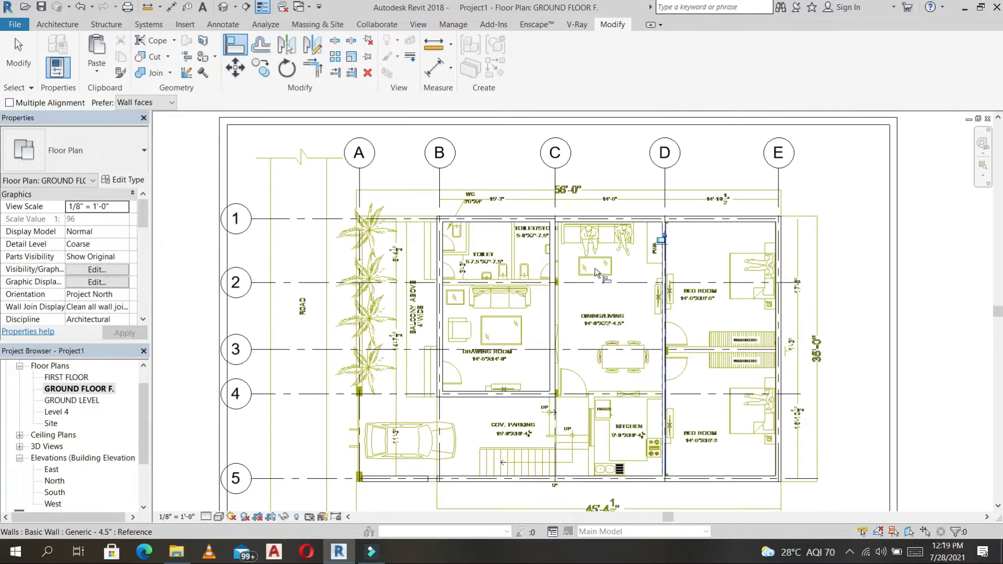
scroll(552, 269, up, 6)
click(596, 181)
click(576, 192)
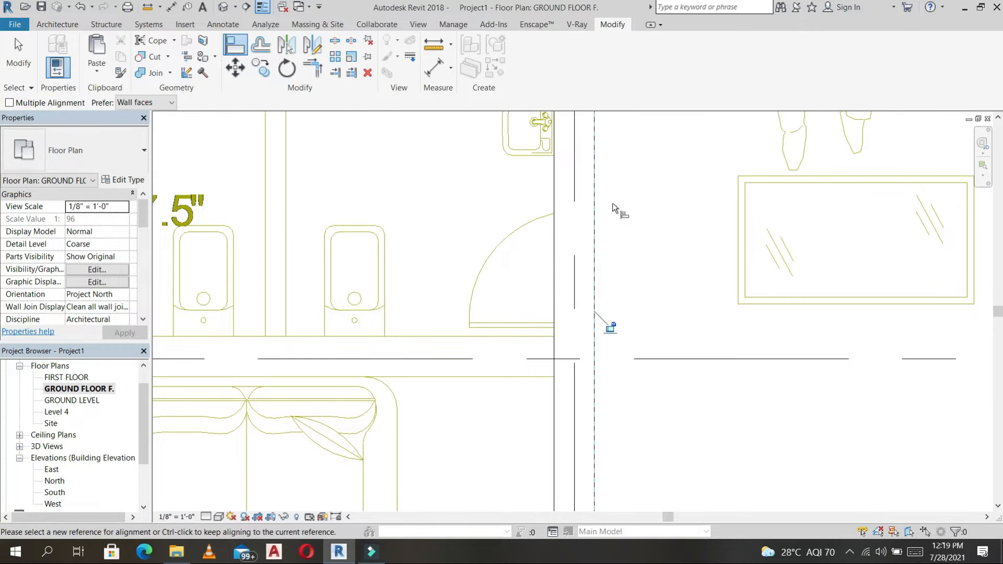
click(610, 328)
scroll(619, 328, down, 6)
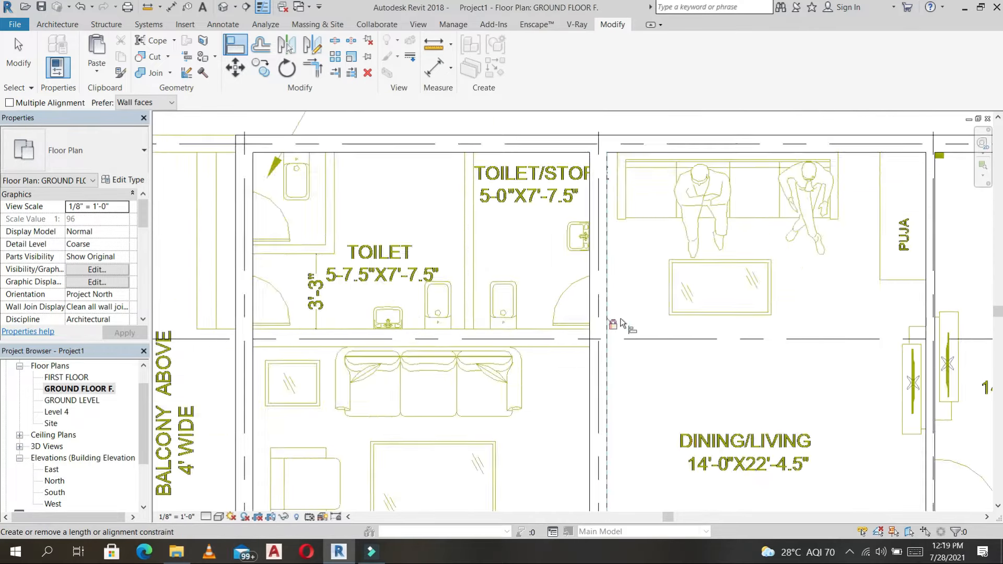
scroll(624, 385, up, 2)
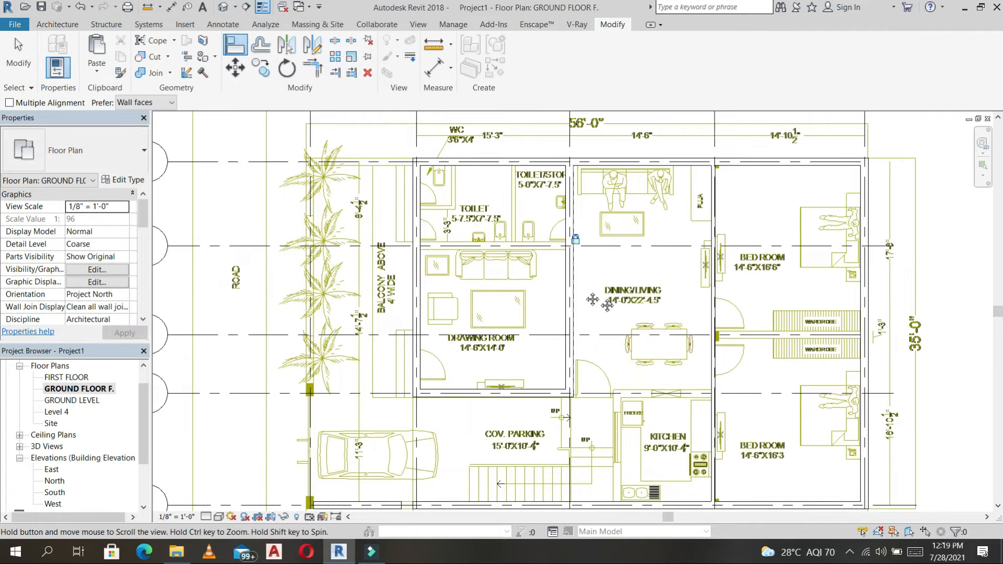
scroll(625, 386, down, 3)
scroll(640, 353, up, 1)
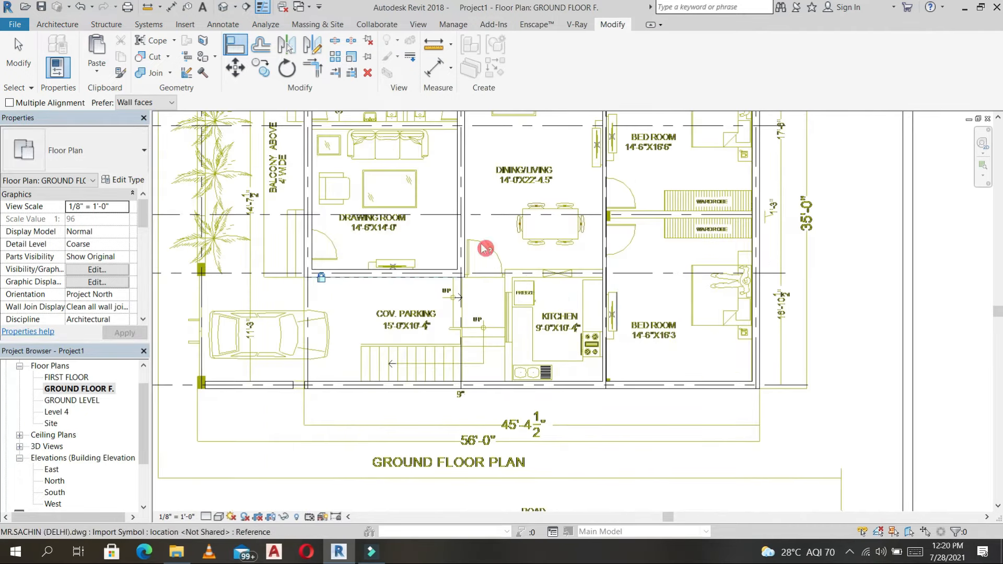
key(Escape)
key(Escape)
Step: Draw Generic - 9" walls along the kitchen's grid 4 side and down its stair side to the grid 5 wall
click(466, 220)
key(w)
key(a)
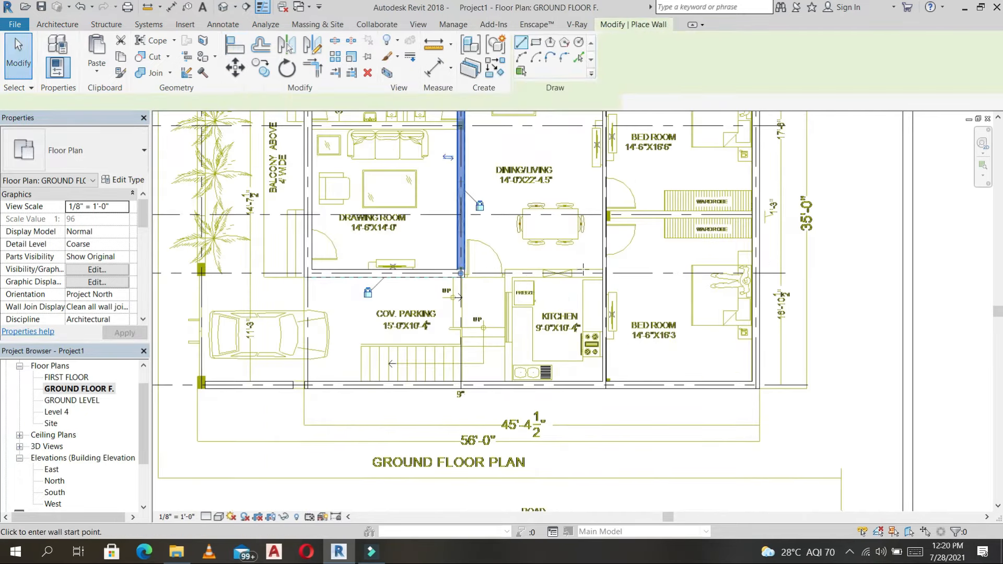
scroll(601, 280, up, 4)
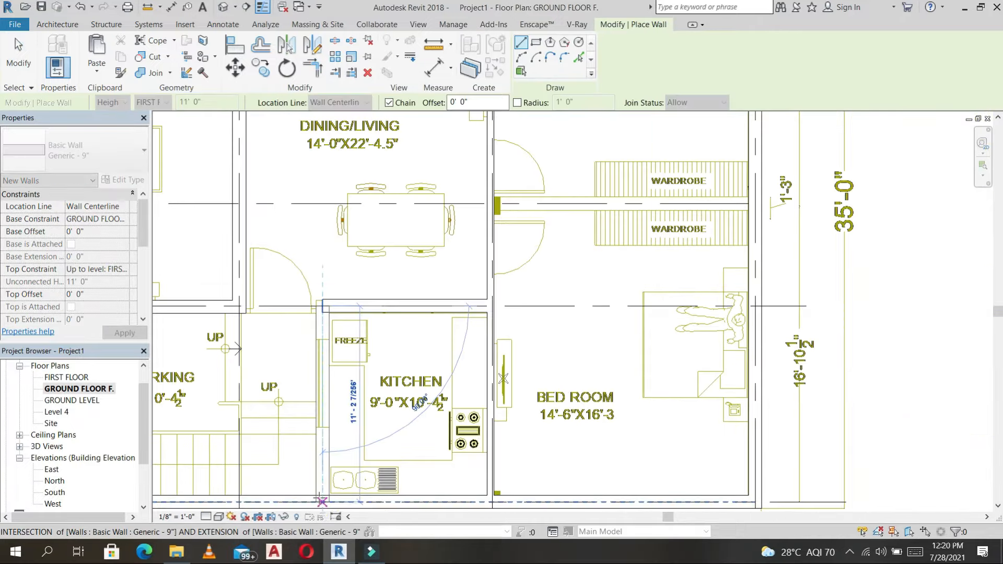
click(321, 497)
key(Escape)
key(Escape)
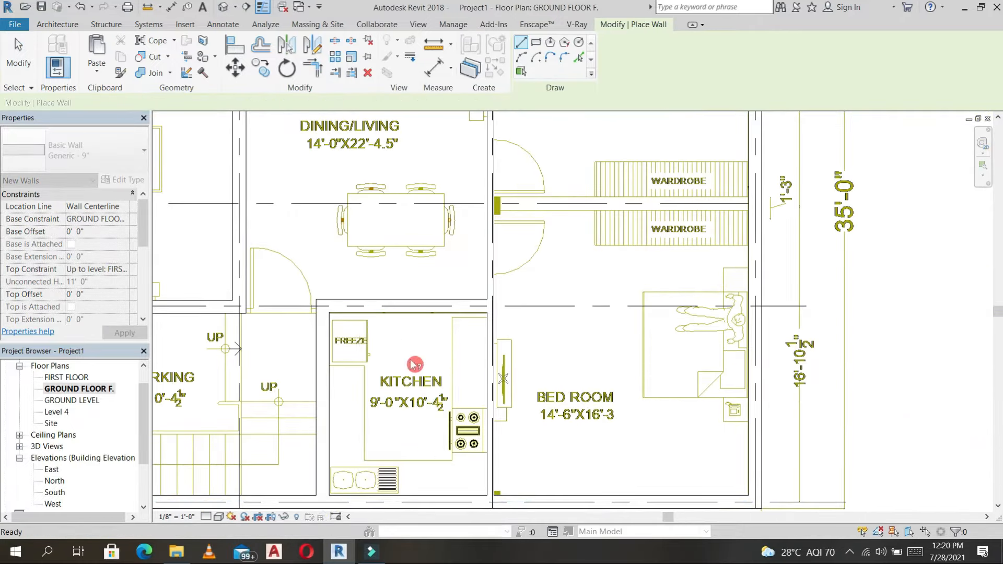
Step: Move the kitchen's grid 4 wall down so its lower face meets the CAD wall line
scroll(374, 313, up, 3)
key(a)
scroll(371, 286, up, 1)
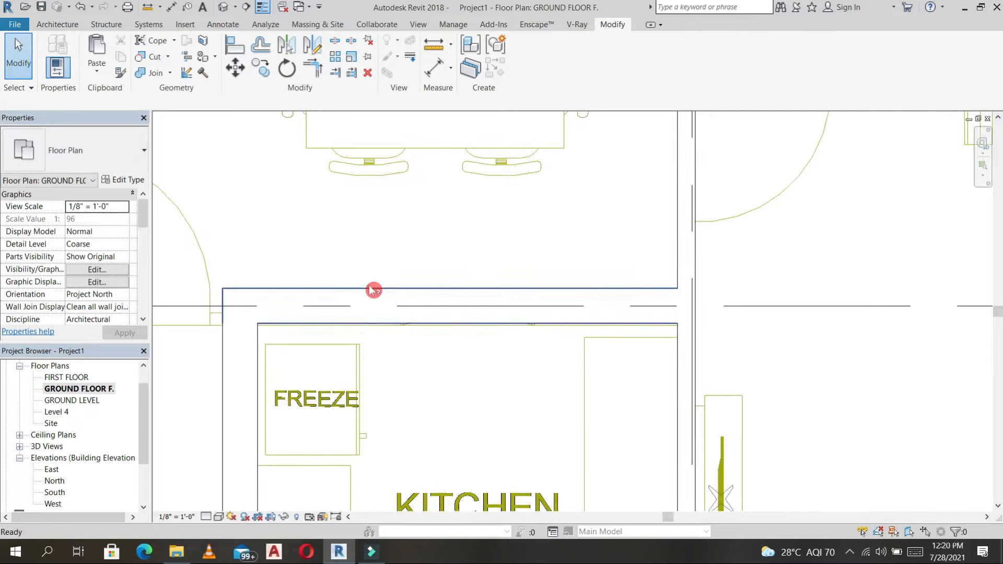
click(374, 289)
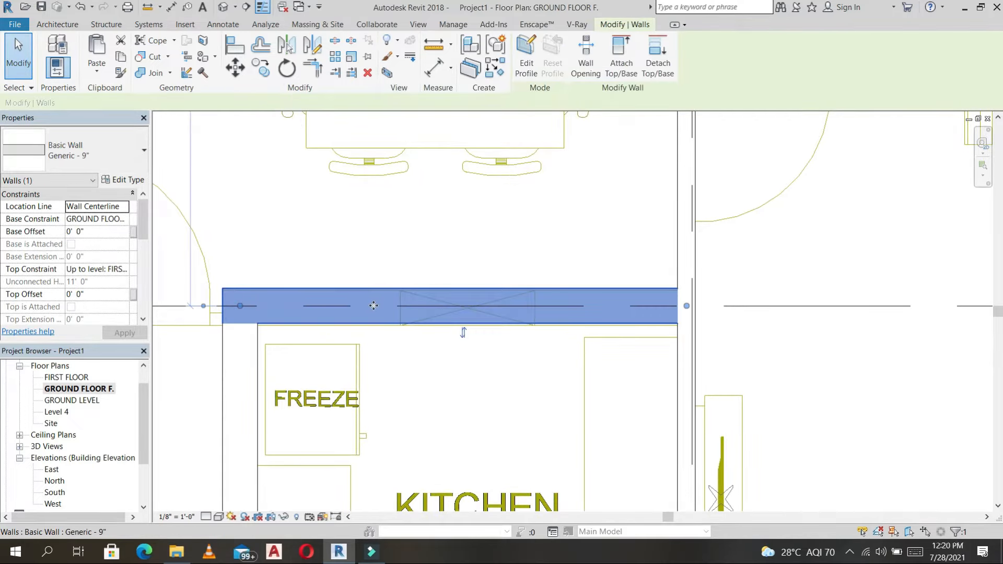
scroll(285, 325, up, 4)
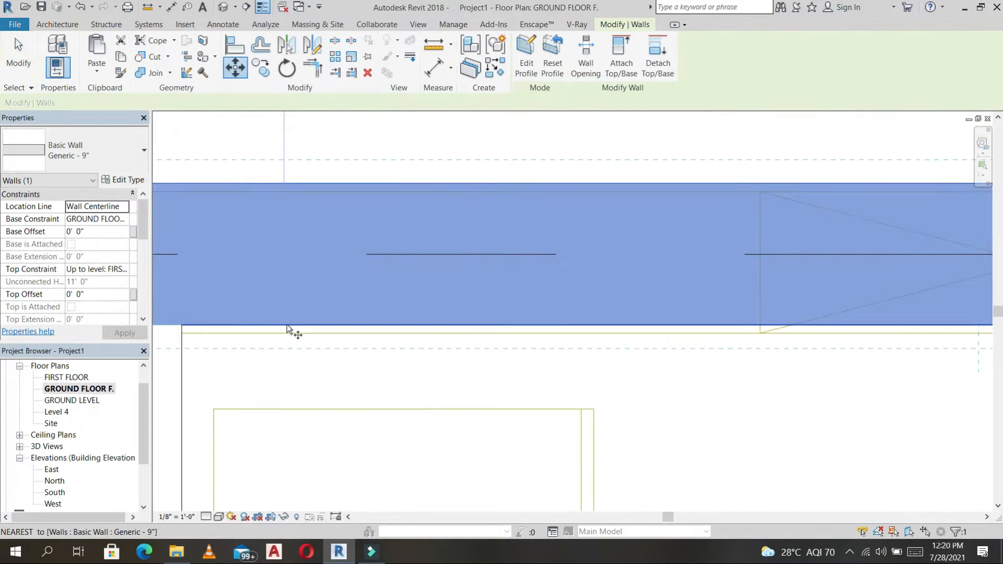
click(287, 325)
click(291, 352)
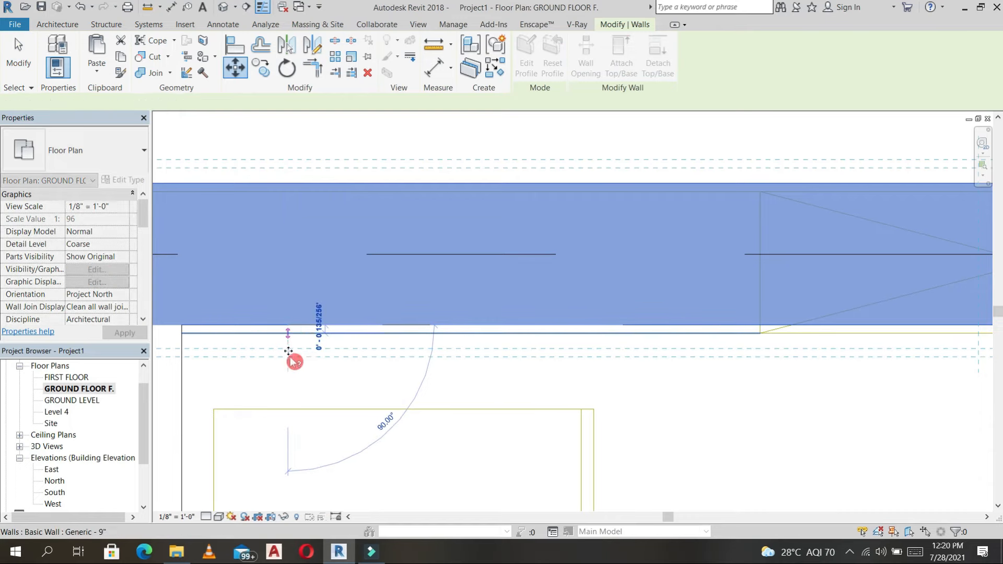
scroll(324, 365, down, 5)
scroll(428, 245, down, 5)
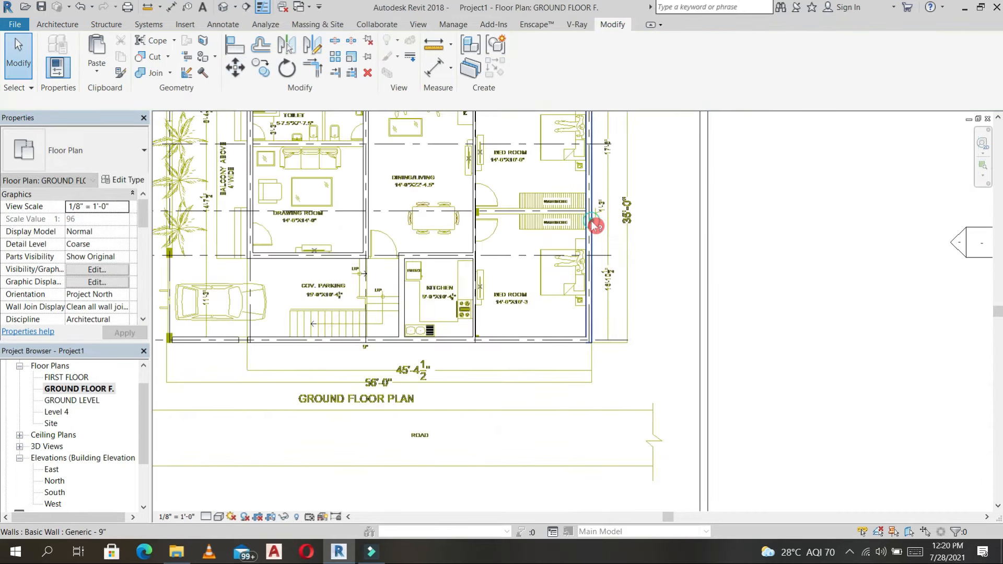
Step: Draw a Generic - 9" wall along grid 3 between the two bedrooms, from the grid E wall to the grid D wall
click(588, 218)
scroll(588, 218, up, 5)
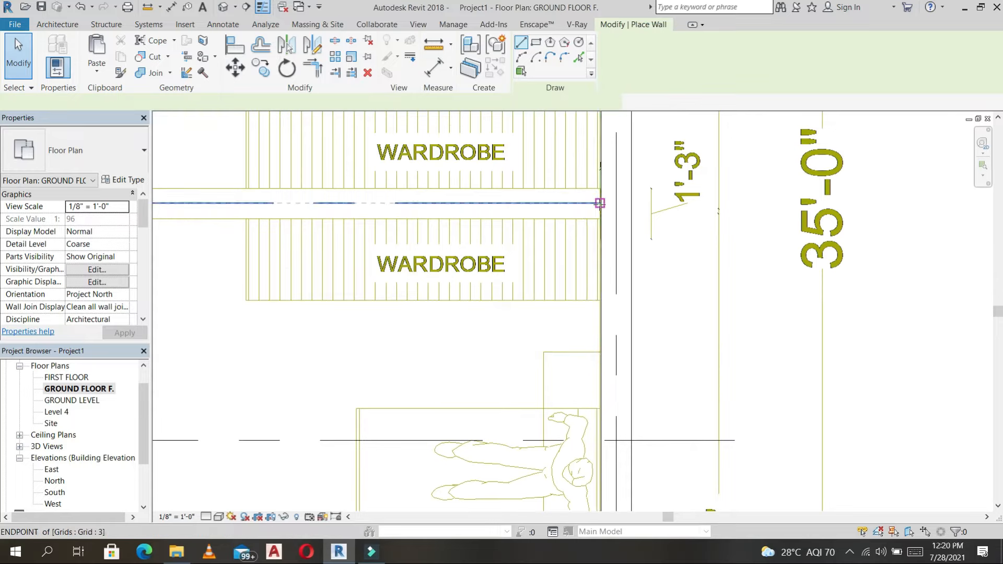
key(w)
key(a)
click(600, 204)
scroll(424, 205, down, 4)
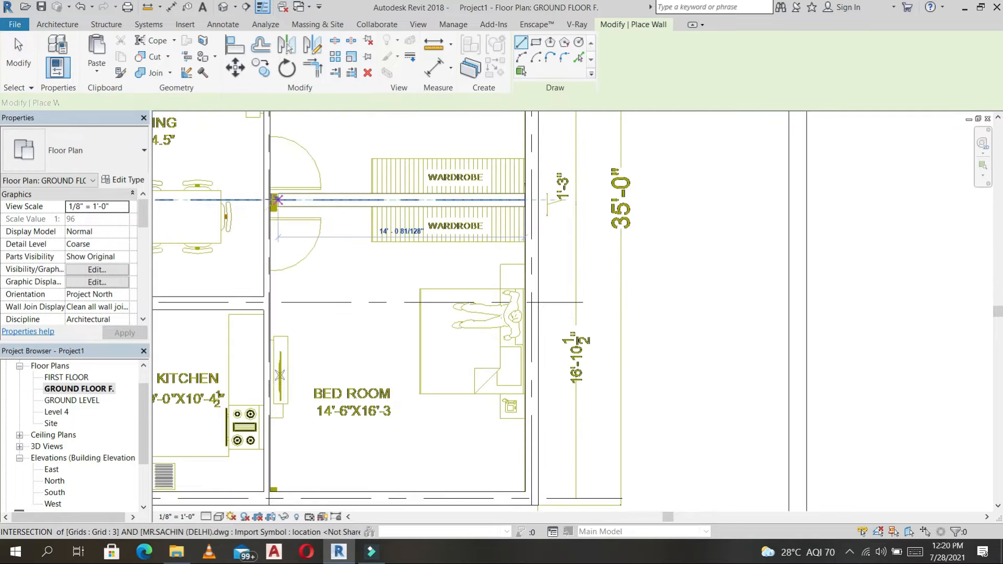
key(Escape)
key(Escape)
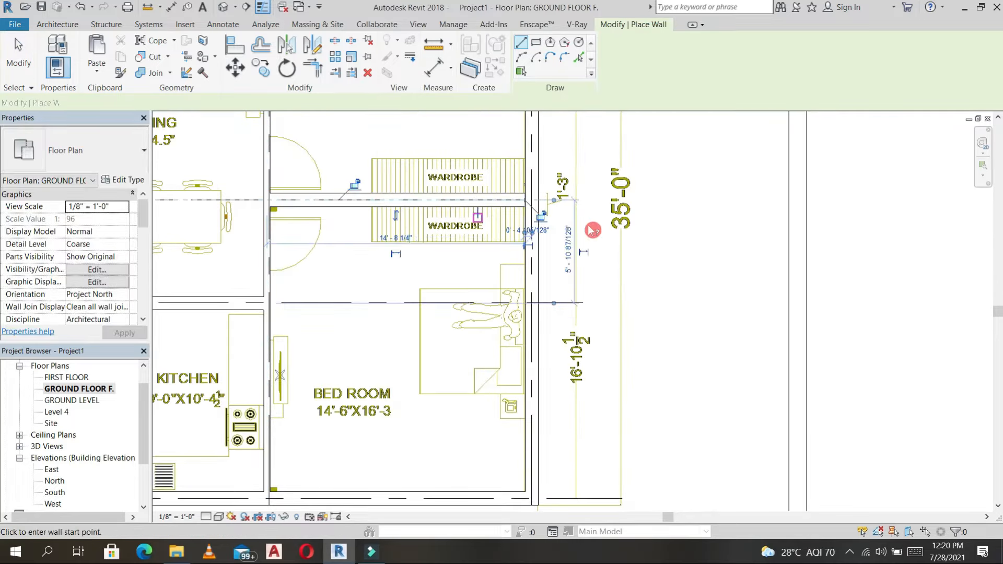
scroll(531, 313, up, 3)
key(a)
key(l)
scroll(532, 317, down, 5)
middle_drag(428, 365, 634, 414)
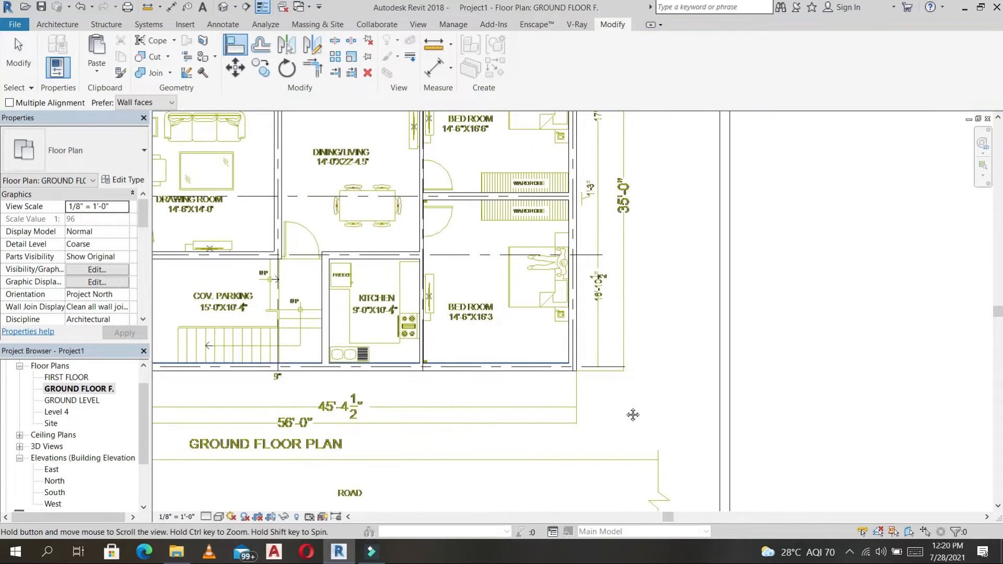
middle_drag(566, 363, 789, 421)
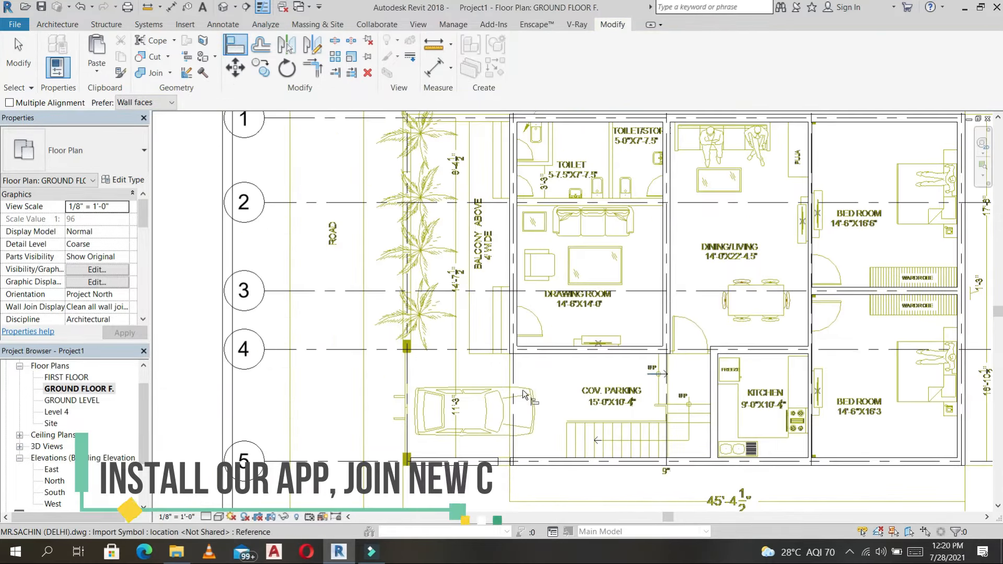
key(Escape)
Step: Set the short grid 5 wall beside the car parking to an Unconnected top constraint with a height of 7'
click(491, 463)
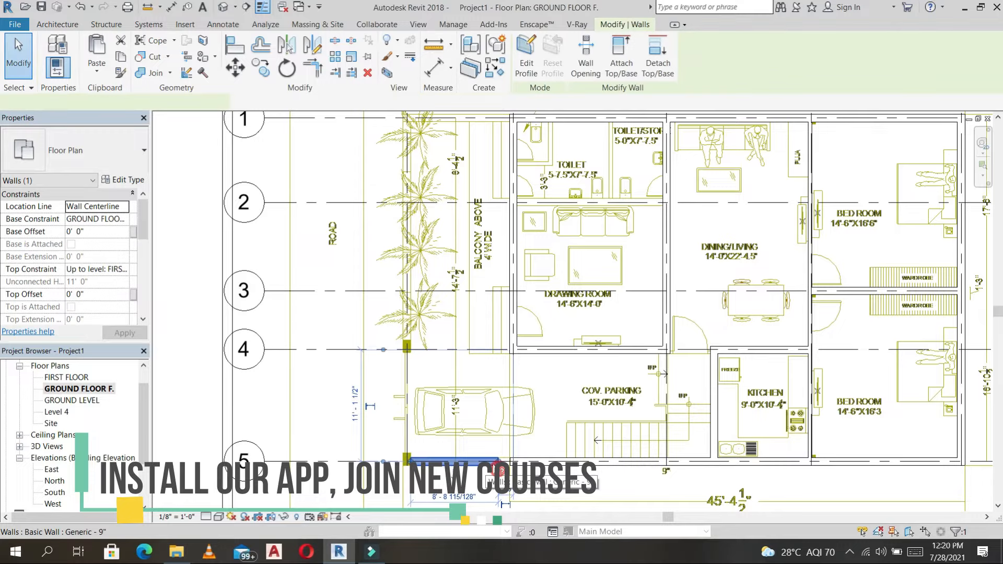
click(125, 270)
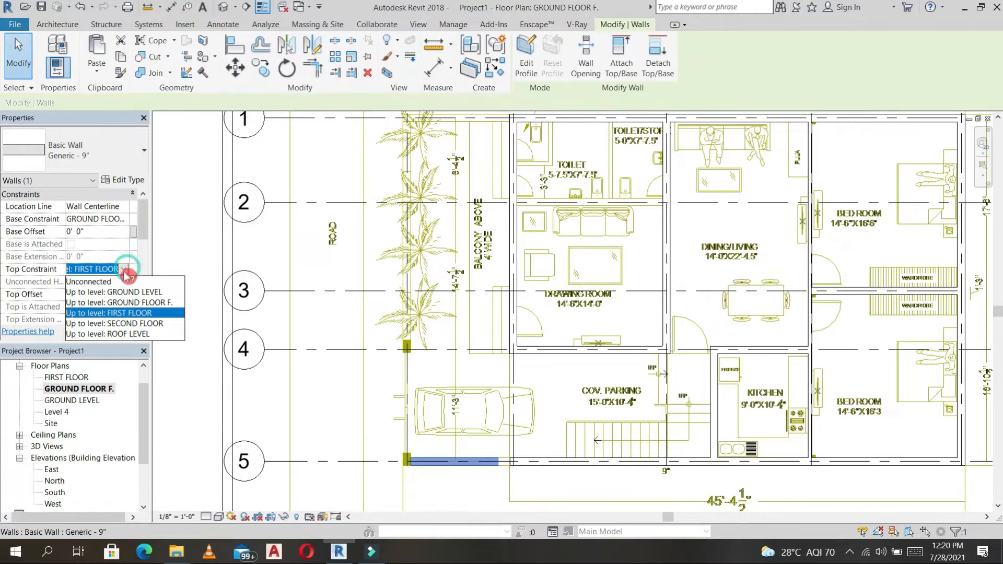
click(102, 283)
click(102, 282)
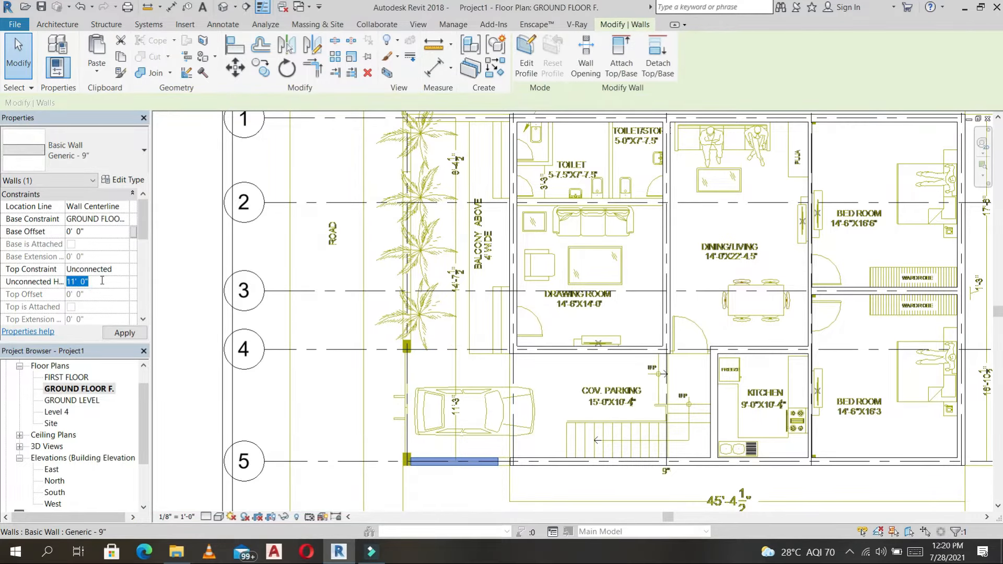
key(Return)
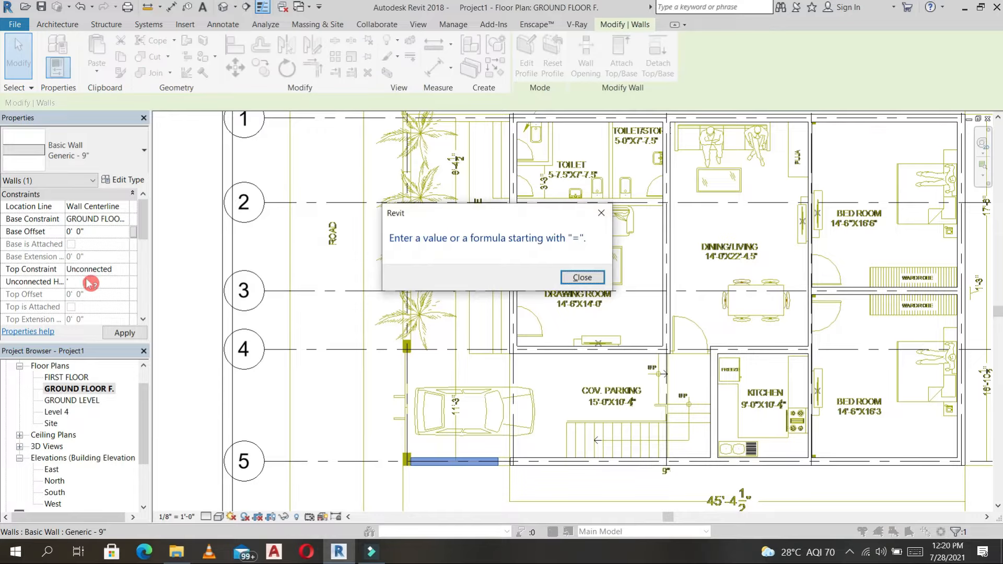
click(582, 277)
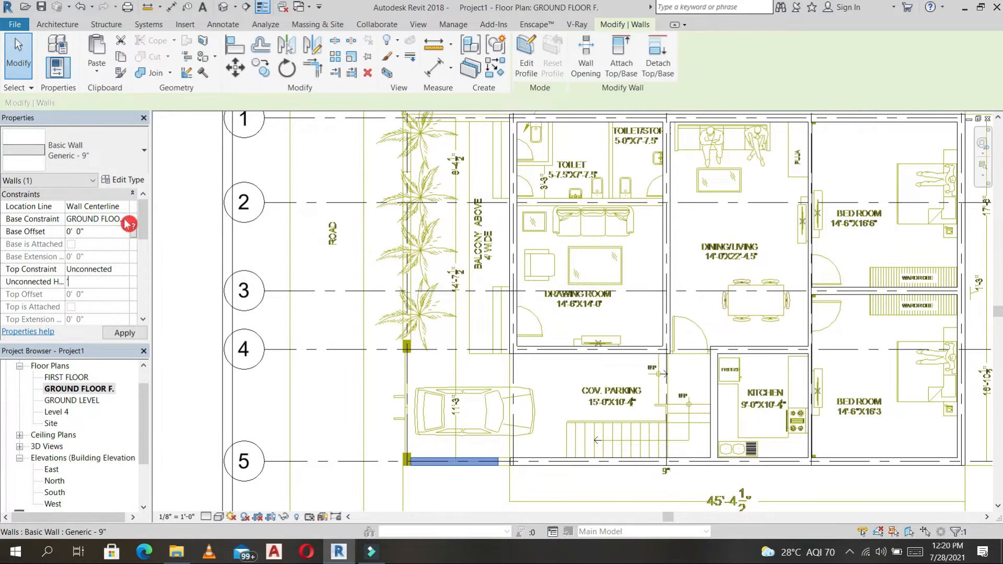
key(Return)
click(582, 277)
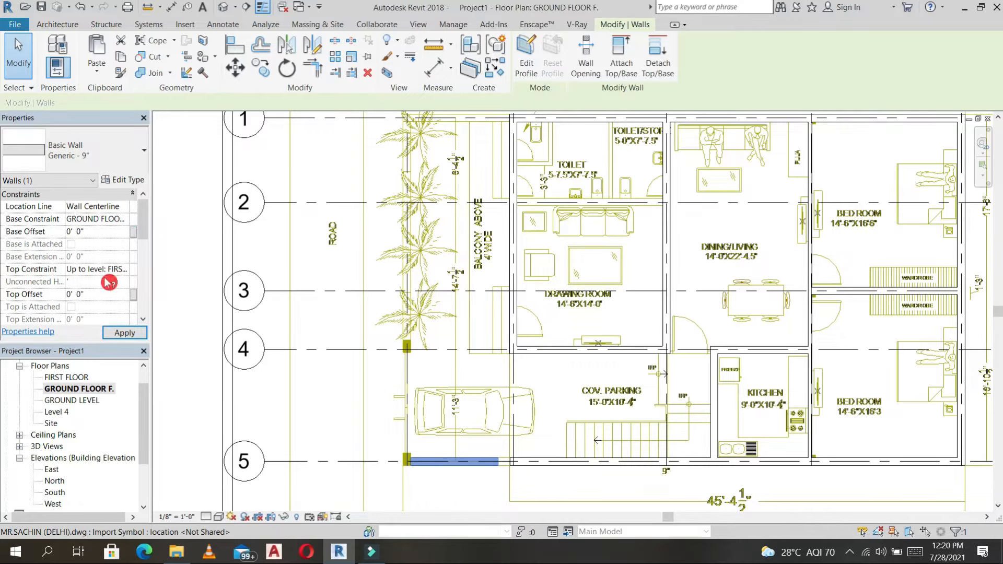
click(123, 269)
click(87, 282)
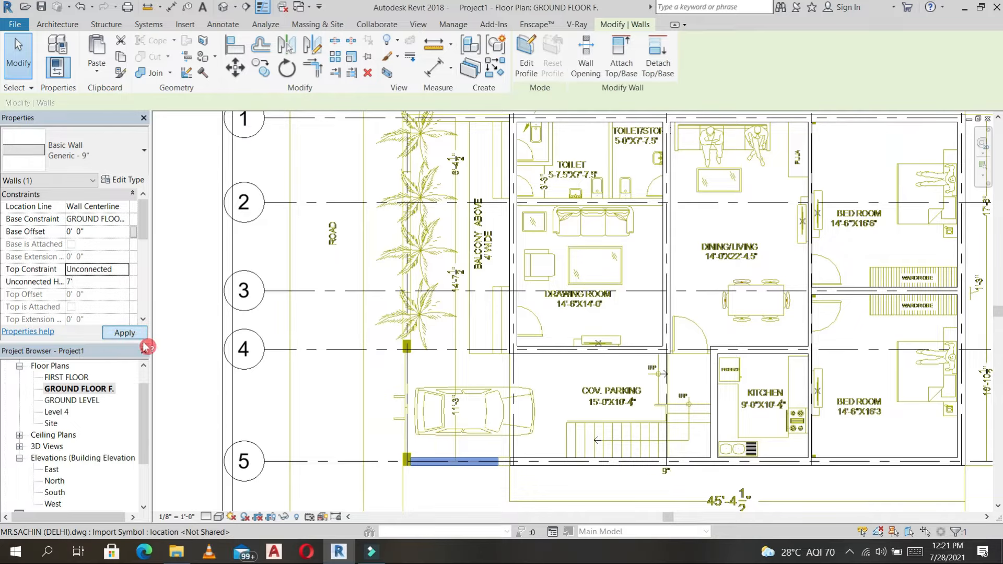
click(446, 471)
click(444, 461)
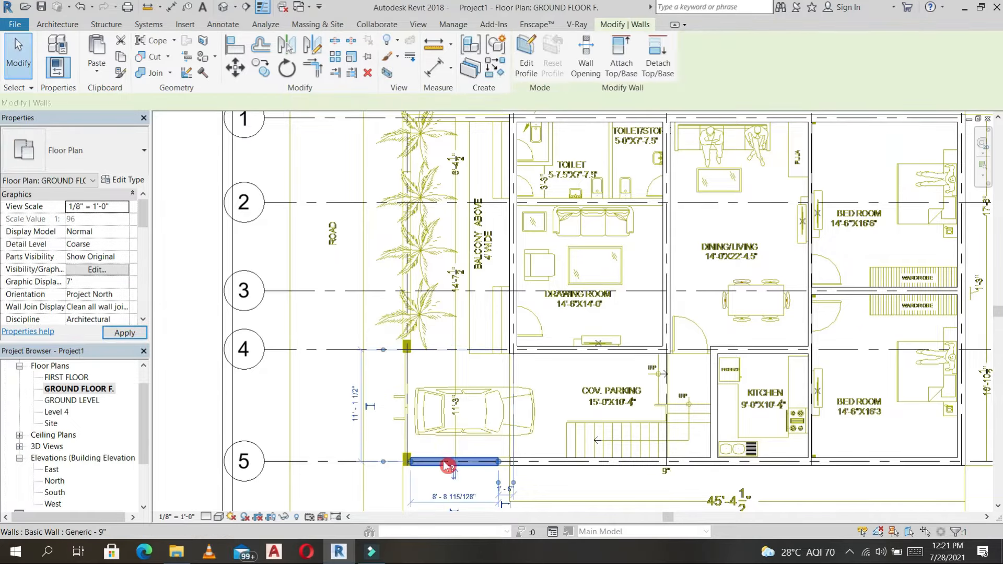
Step: Draw 7' high Generic - 9" boundary walls along grid A from grid 4 to grid 1, and along grid 1 to grid B
key(w)
key(a)
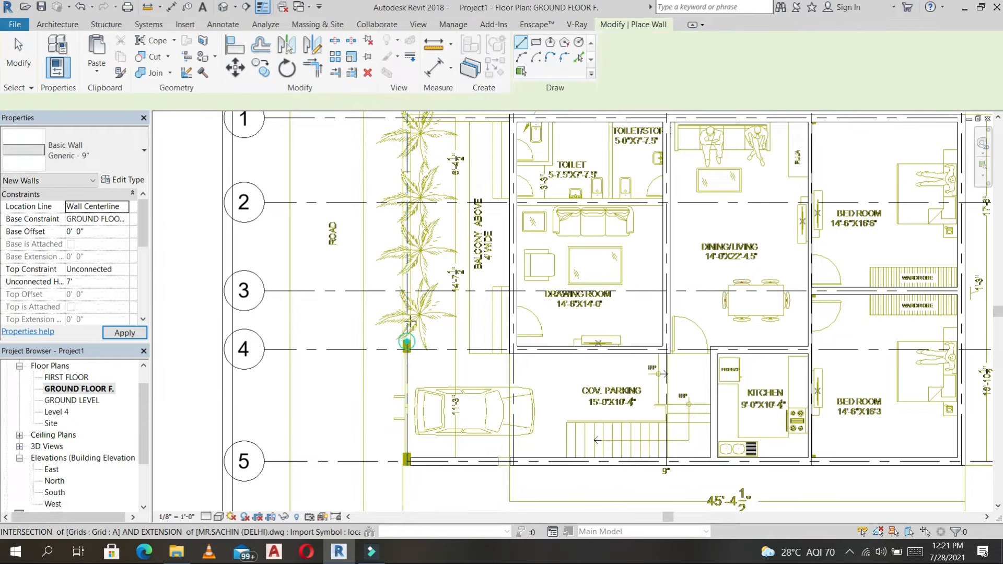
click(407, 349)
scroll(408, 188, down, 2)
scroll(406, 188, down, 1)
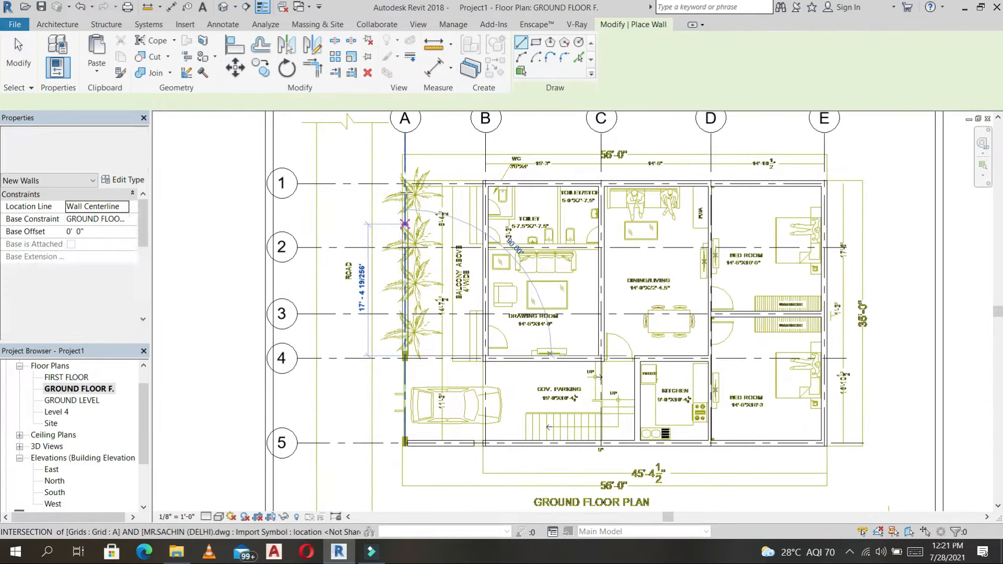
scroll(405, 188, up, 3)
scroll(405, 187, up, 1)
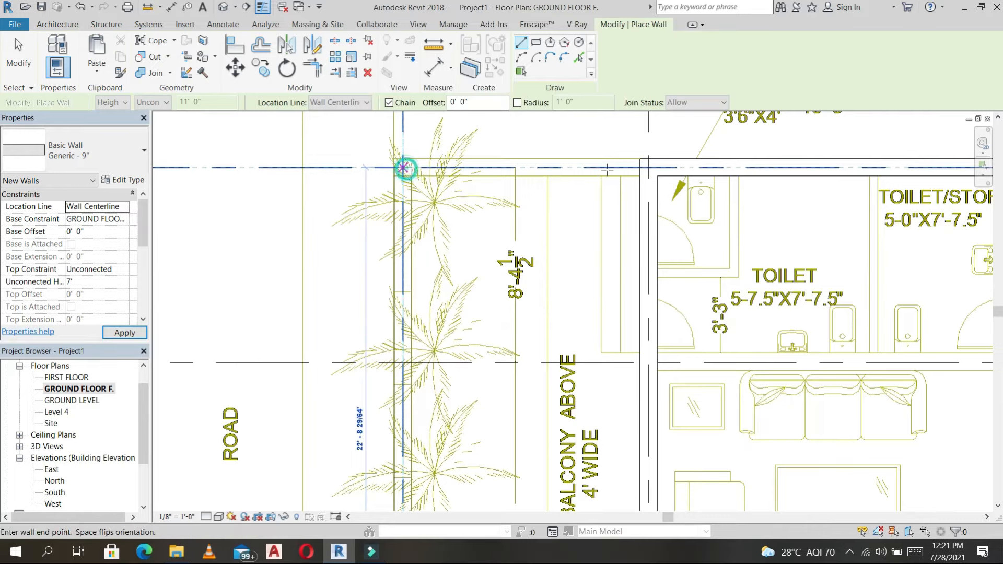
click(404, 168)
click(644, 168)
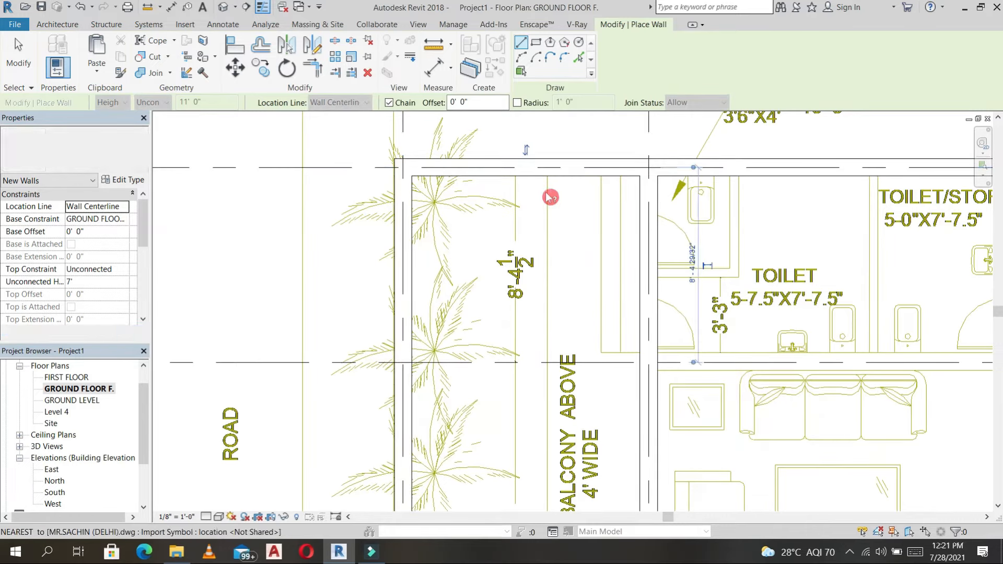
key(Escape)
key(Escape)
click(577, 177)
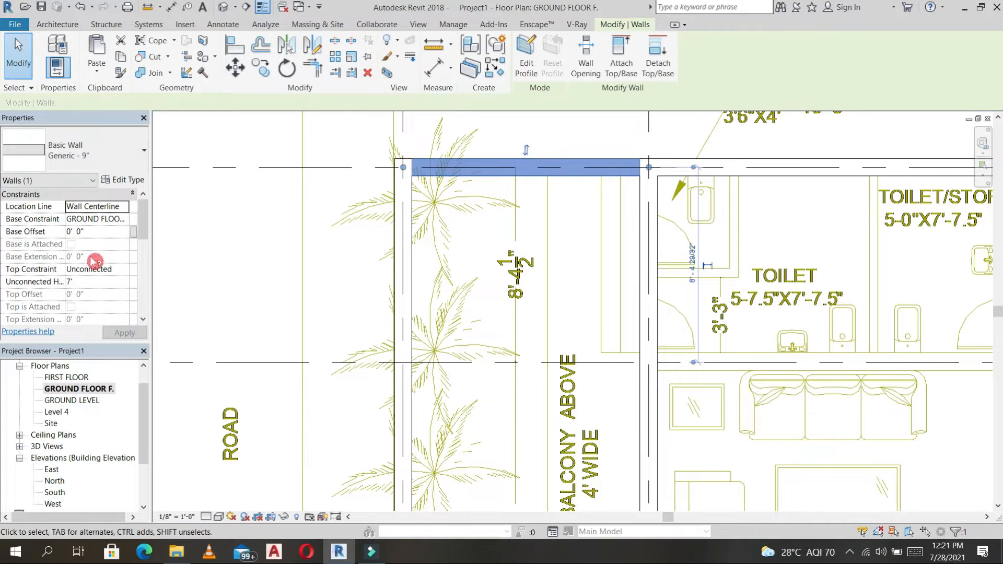
Step: Align the outer face of the grid A boundary wall with the CAD wall line near grid 1
click(413, 206)
scroll(393, 173, up, 3)
key(a)
key(l)
scroll(394, 181, up, 2)
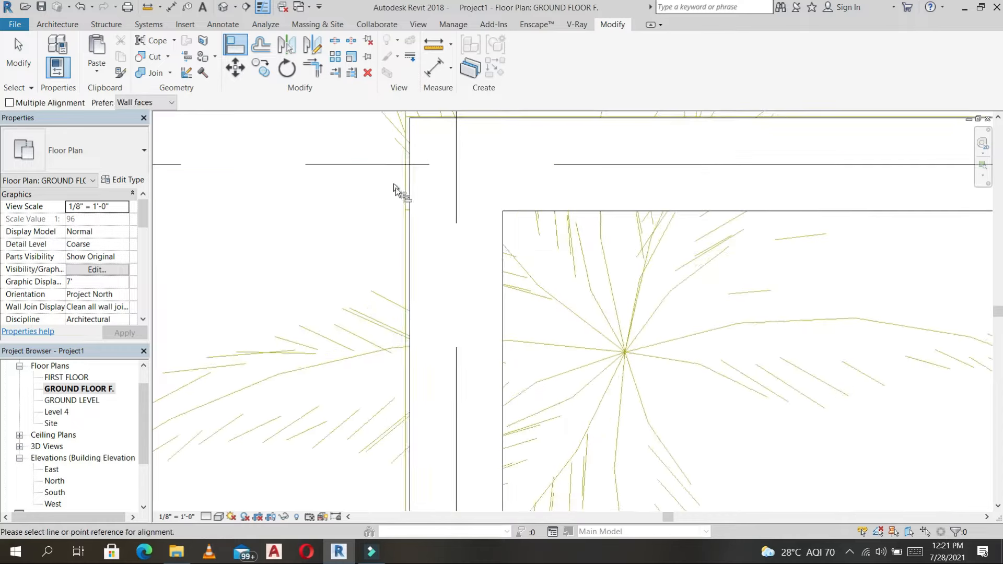
click(401, 191)
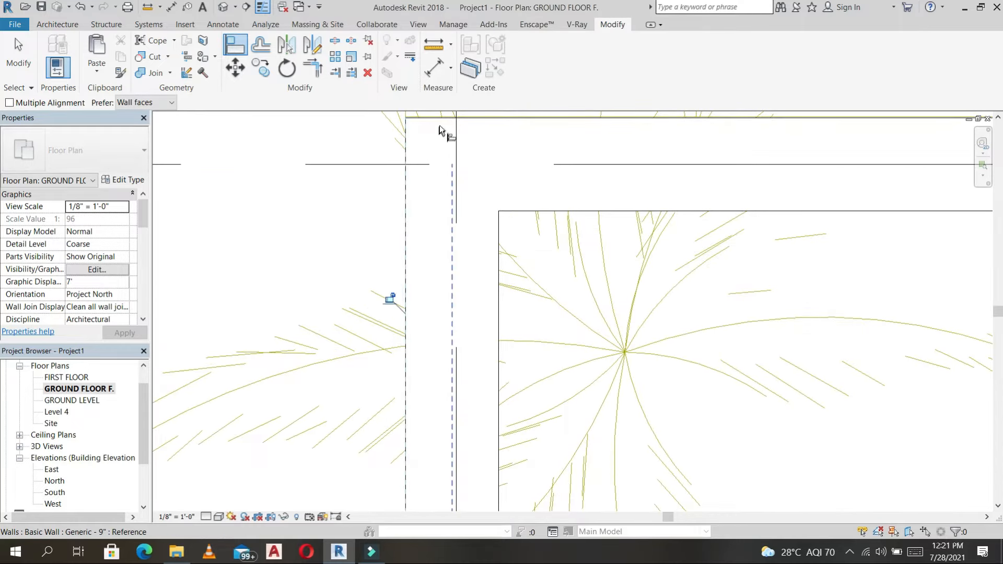
click(481, 115)
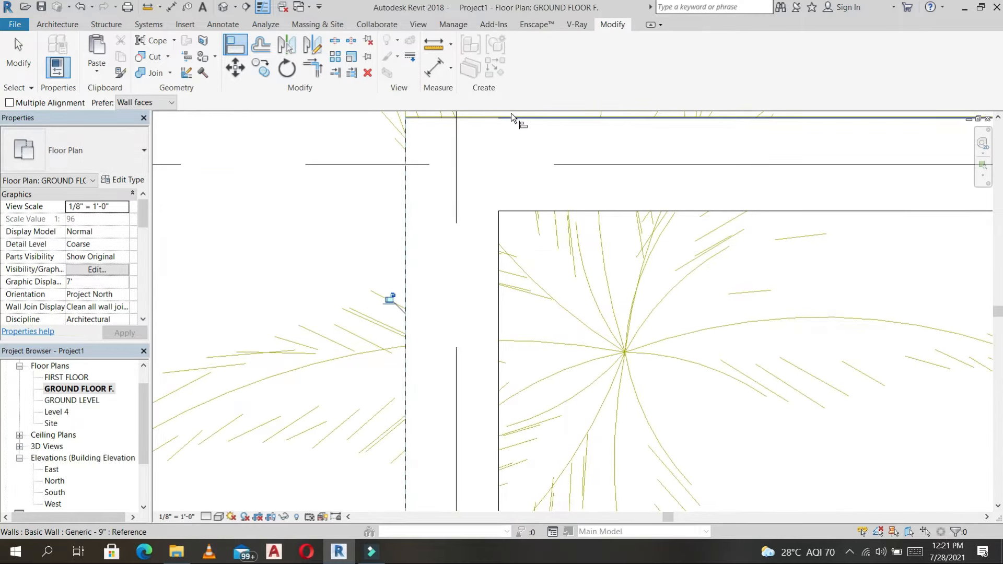
Step: Extend the short grid 5 parking wall to the CAD line at grid B, closing the gap to the long wall
scroll(503, 167, down, 2)
middle_drag(614, 341, 387, 113)
scroll(387, 112, down, 6)
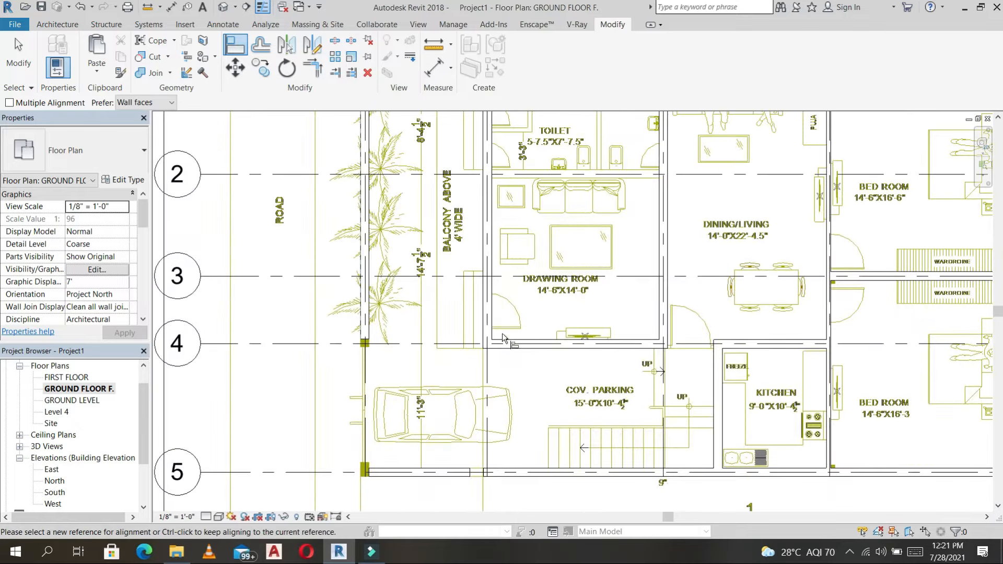
scroll(491, 476, up, 2)
scroll(491, 477, up, 2)
key(Escape)
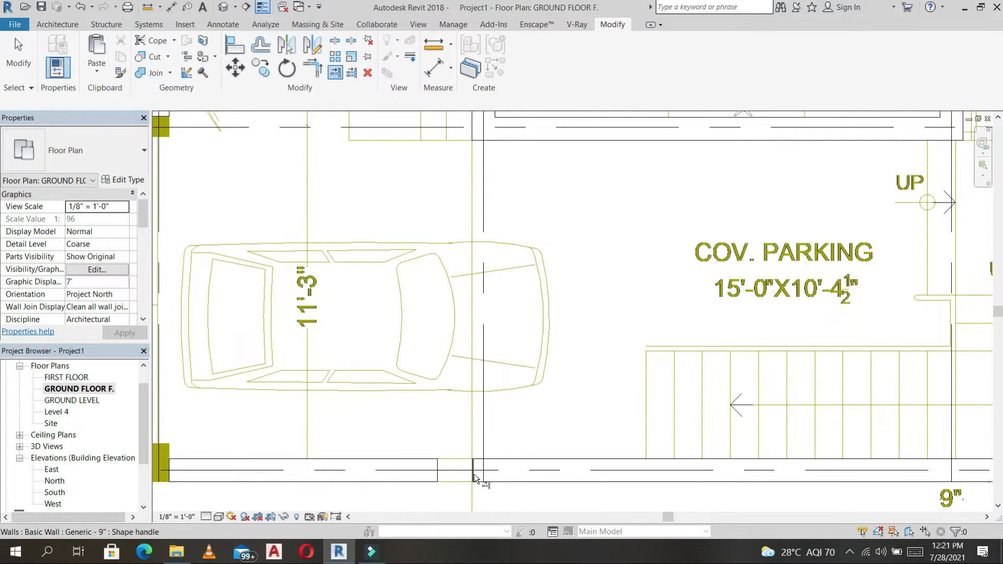
click(336, 73)
scroll(473, 470, up, 3)
click(466, 377)
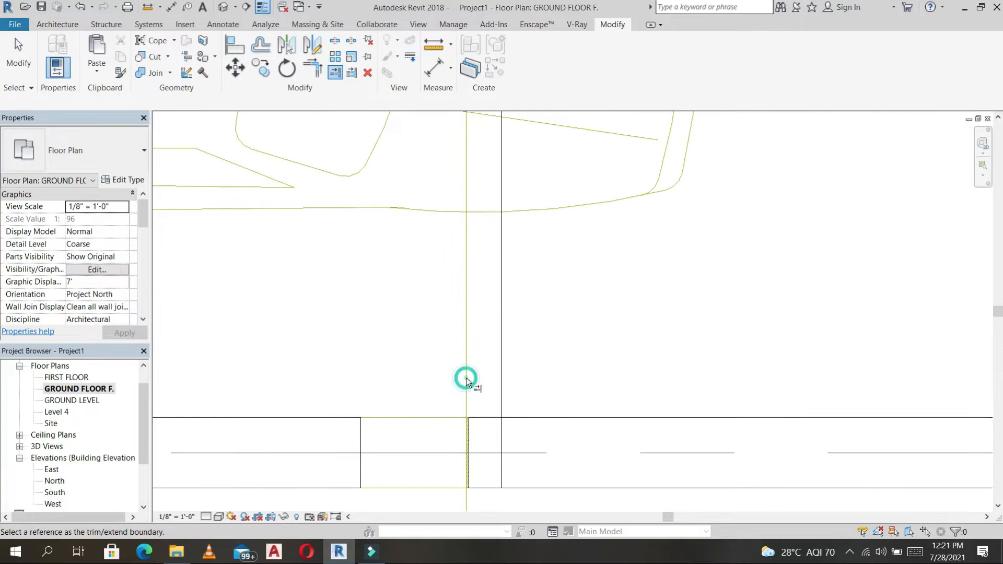
click(350, 475)
scroll(493, 453, down, 5)
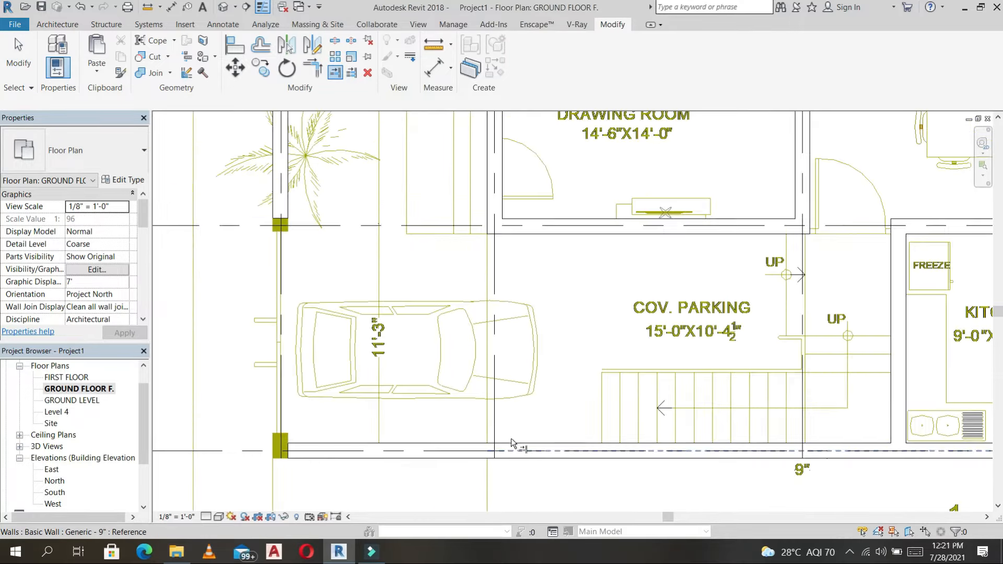
Step: Set the top constraint of the long grid 5 wall between grids B and E to Up to level: SECOND FLOOR
click(559, 449)
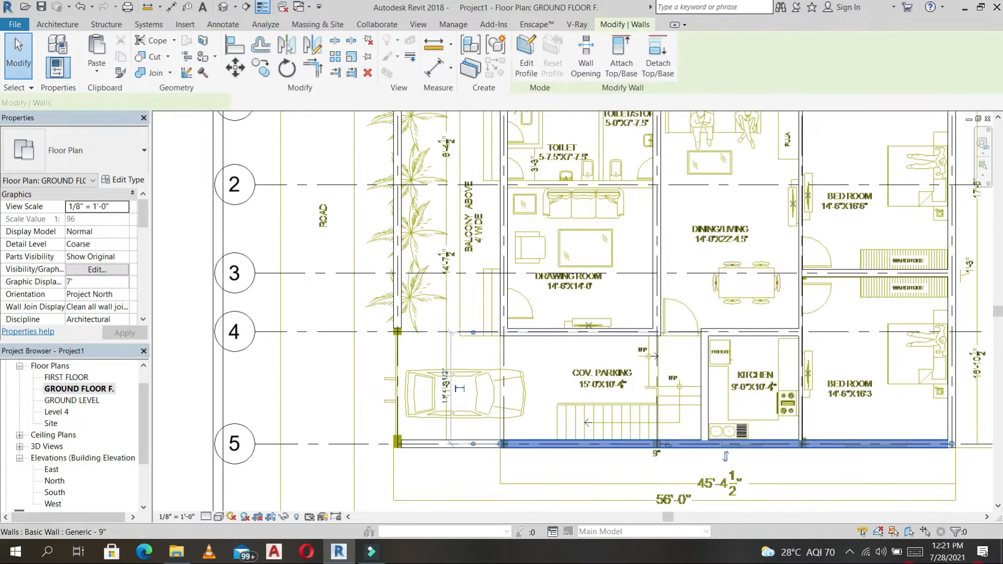
click(128, 270)
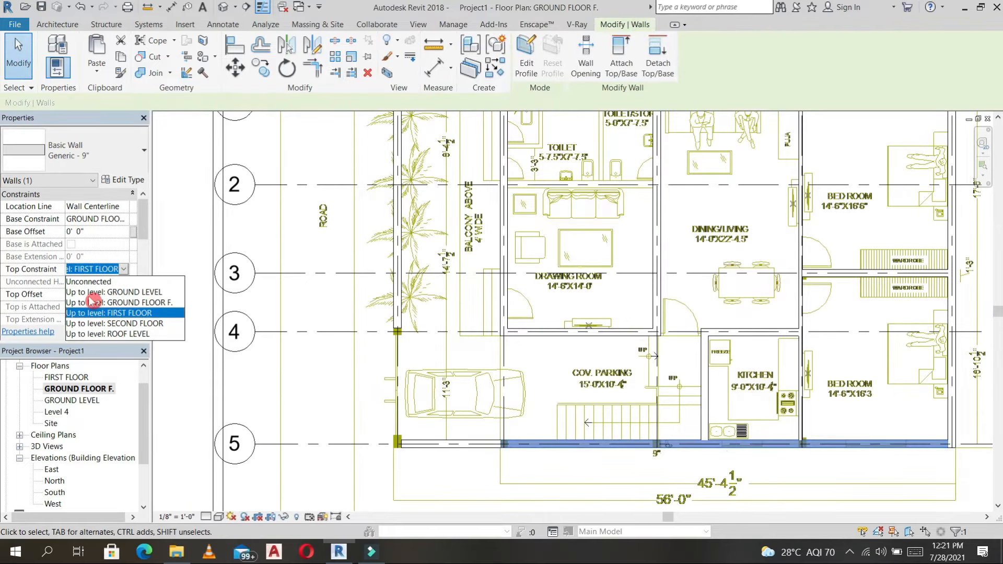
click(120, 324)
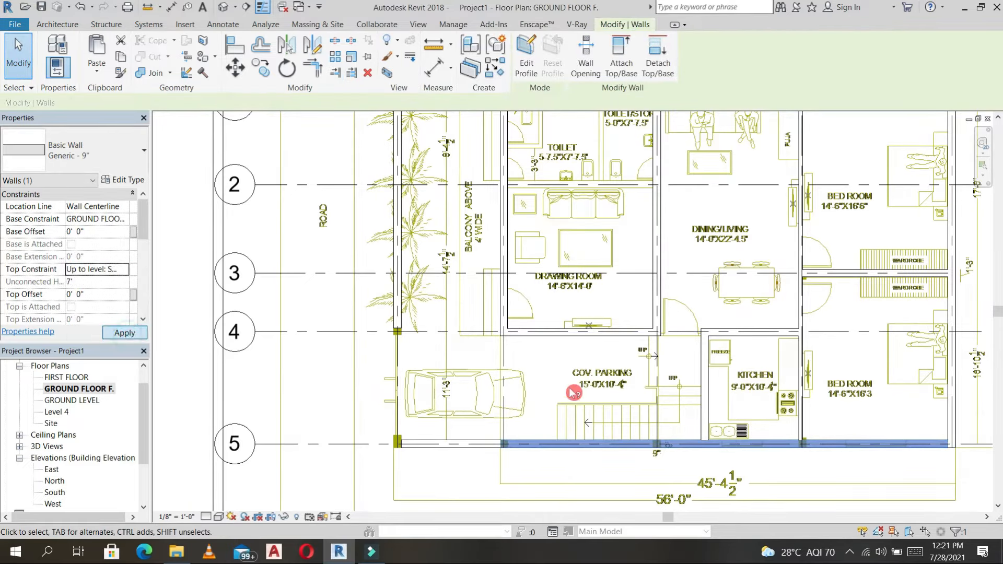
Step: In the 3D view, set the base constraint of the low grid A and grid 5 boundary walls to GROUND LEVEL
scroll(553, 349, down, 3)
click(222, 8)
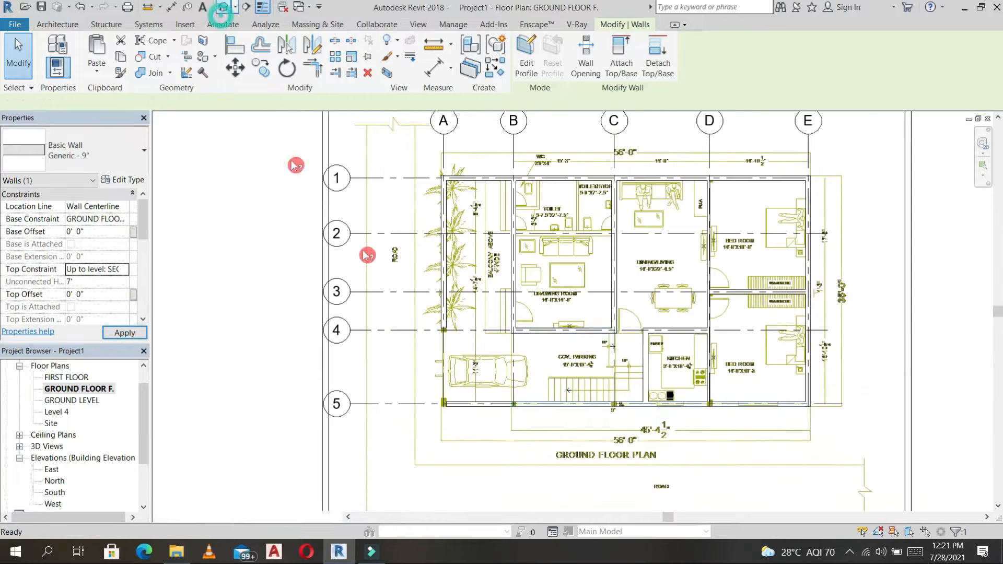
shift+middle_drag(445, 398, 573, 242)
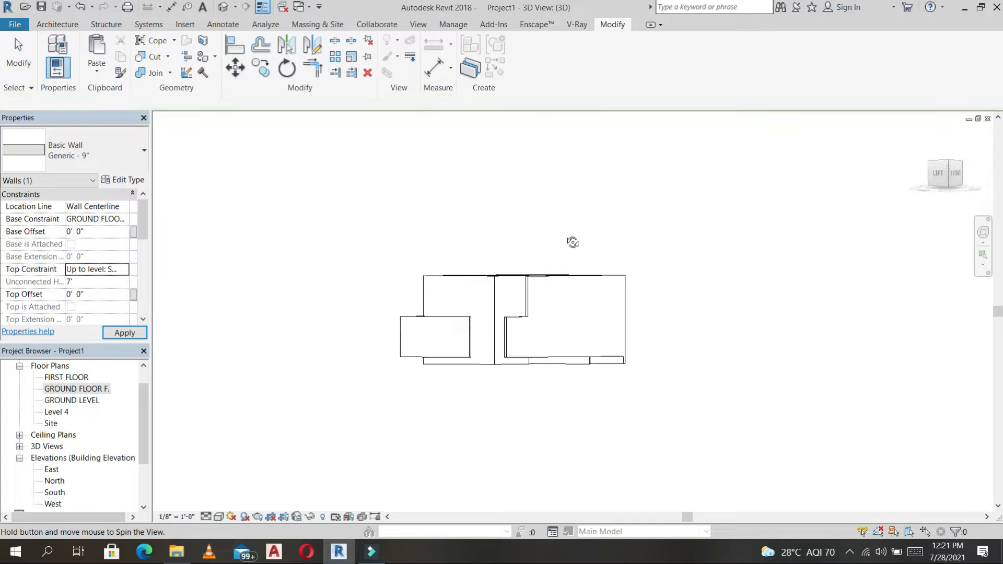
click(545, 354)
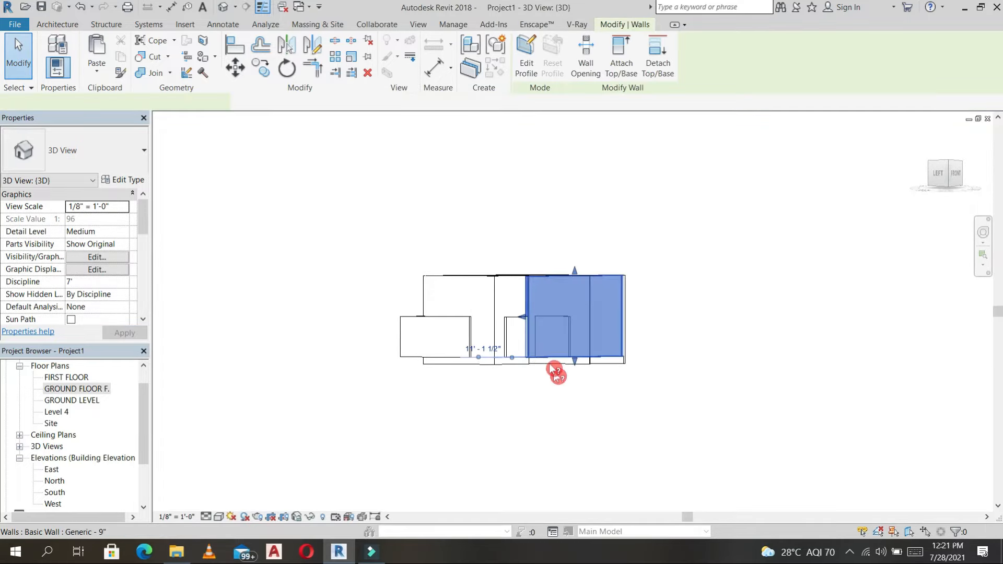
click(445, 358)
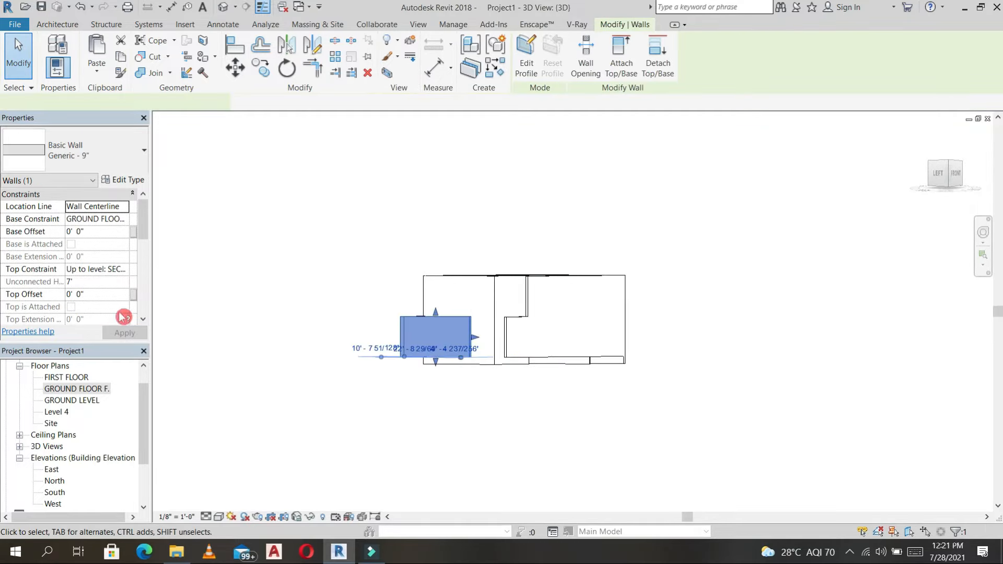
click(120, 224)
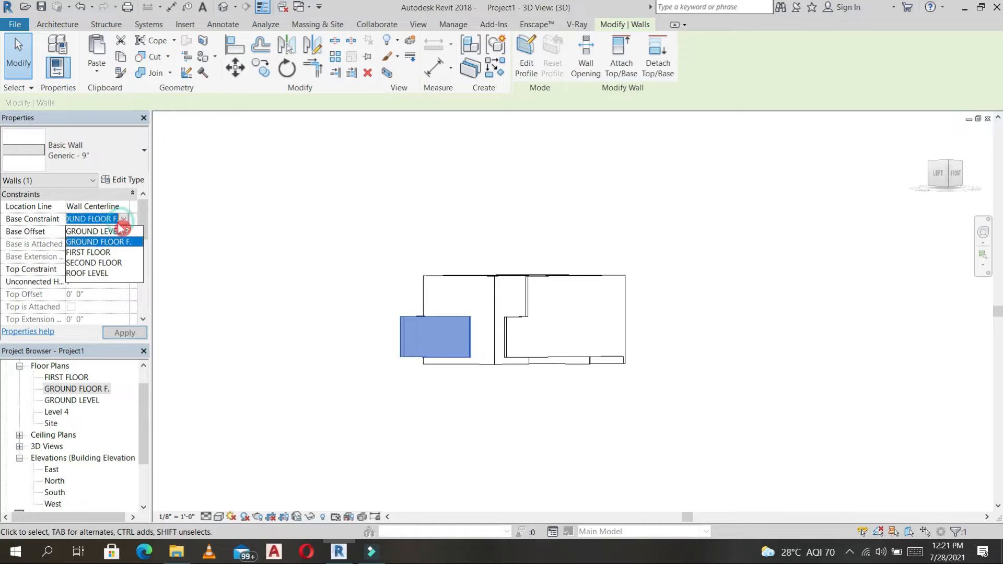
click(97, 232)
click(502, 358)
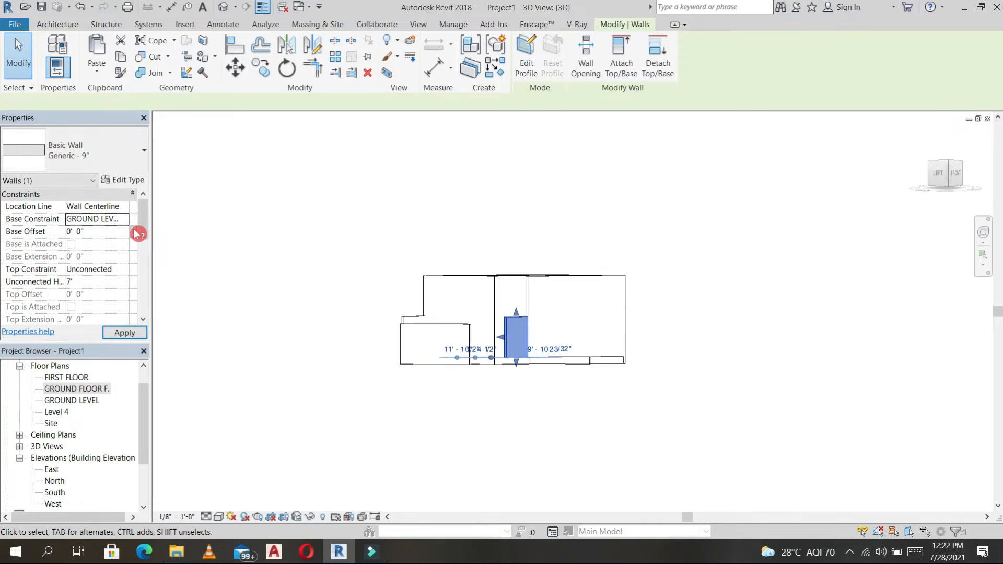
click(123, 219)
click(102, 232)
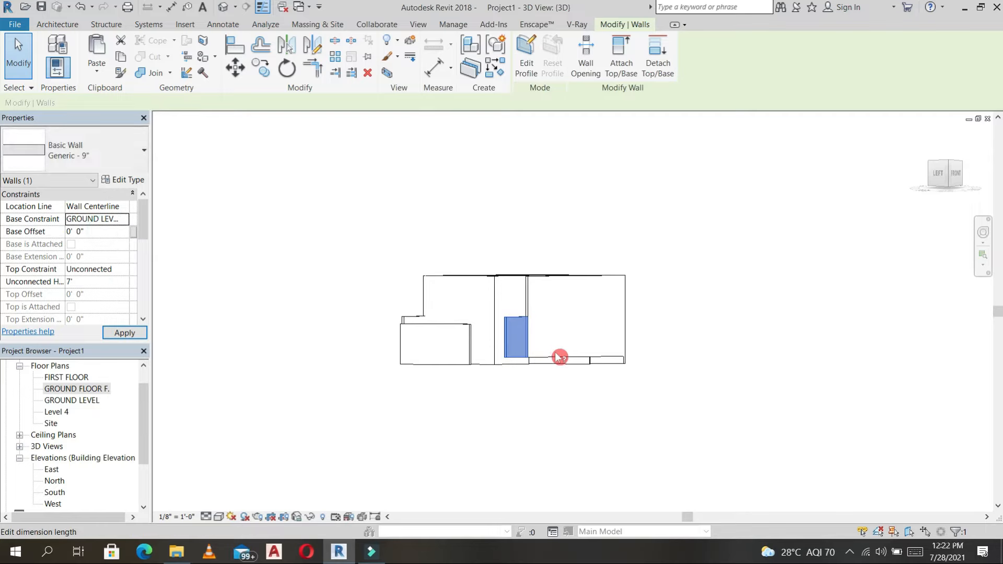
Step: Set the base constraint of the long grid 5 wall and the low grid 1 boundary wall to GROUND LEVEL
click(587, 360)
click(127, 220)
click(89, 229)
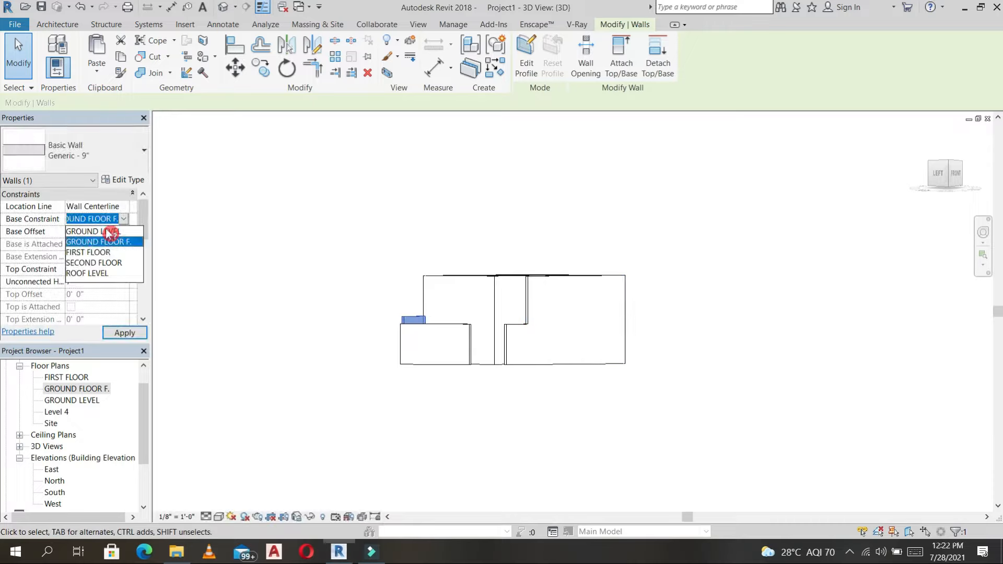
click(89, 229)
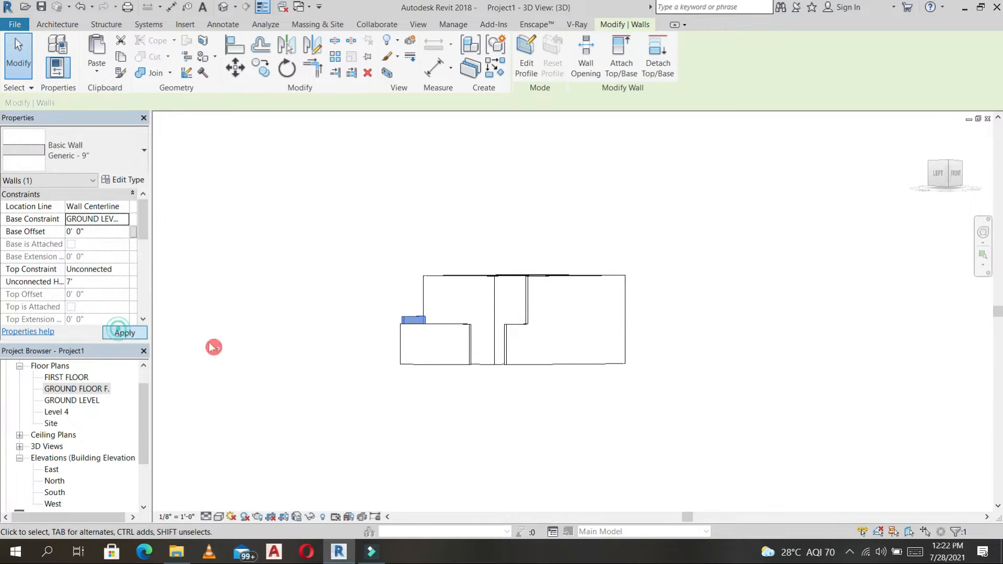
click(538, 205)
Step: In the 3D view, set the top constraint of the grid C and grid 4 walls around the drawing room to Up to level: FIRST FLOOR
shift+middle_drag(535, 202, 612, 407)
scroll(534, 302, up, 3)
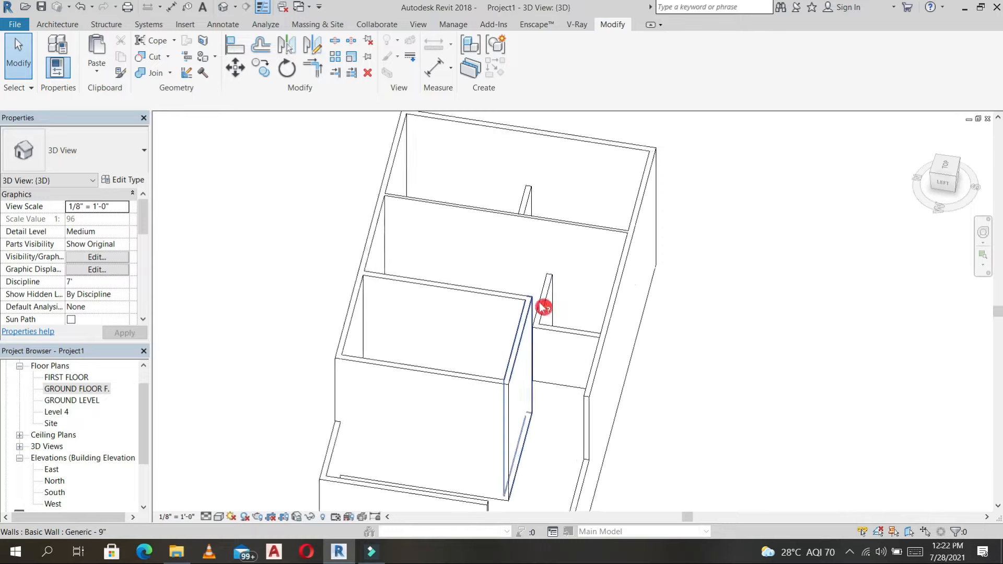
click(565, 337)
scroll(569, 313, down, 5)
shift+middle_drag(713, 358, 487, 307)
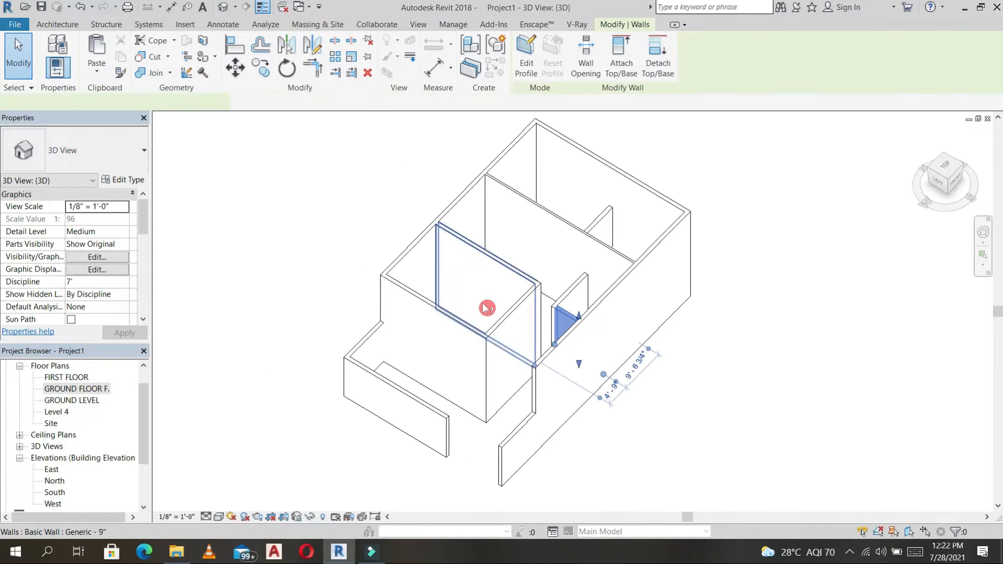
click(518, 280)
ctrl+click(516, 311)
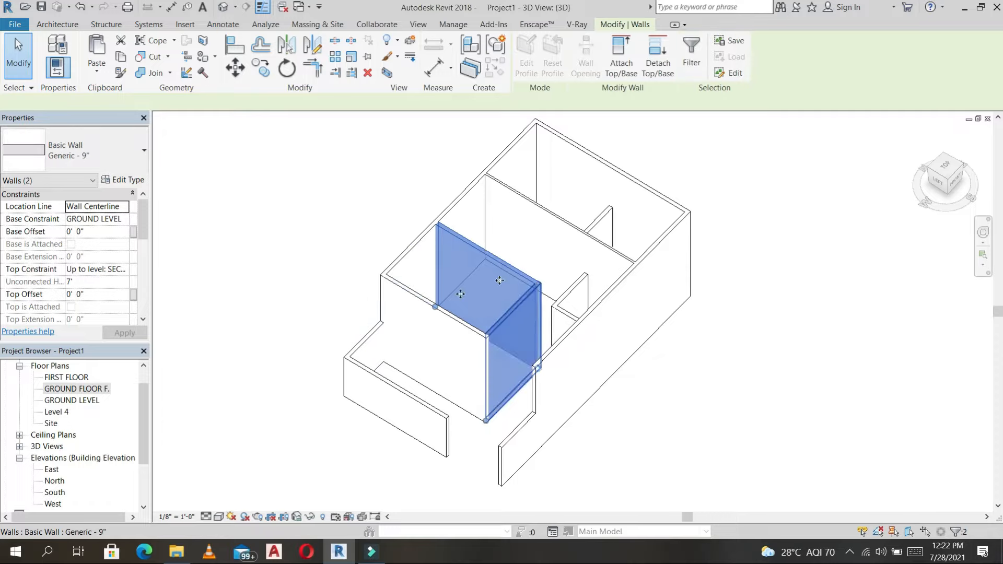
click(121, 269)
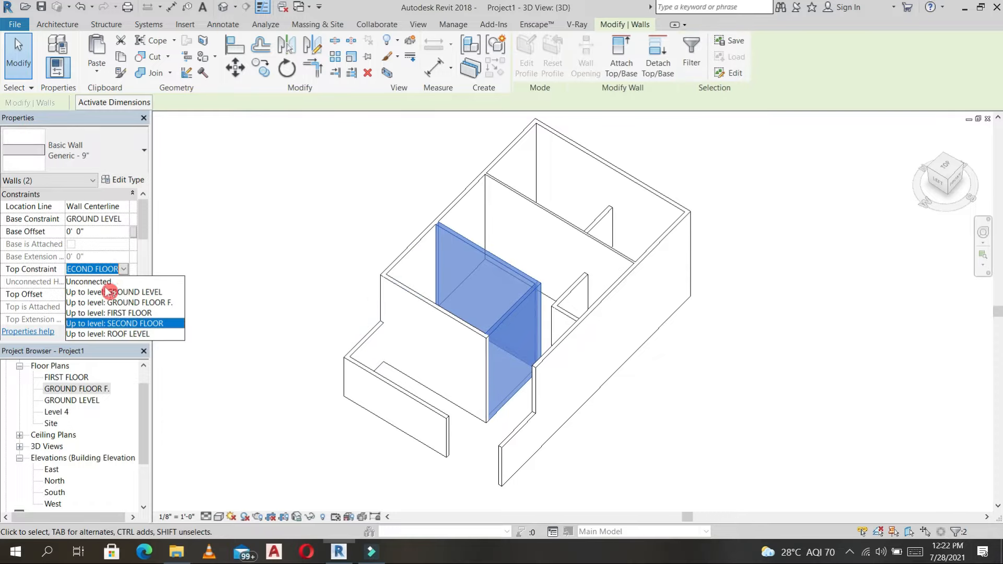
click(130, 313)
key(Escape)
Step: Set the top constraint of the 4.5" grid D wall and the remaining full-height walls to Up to level: FIRST FLOOR
scroll(549, 233, down, 2)
click(568, 233)
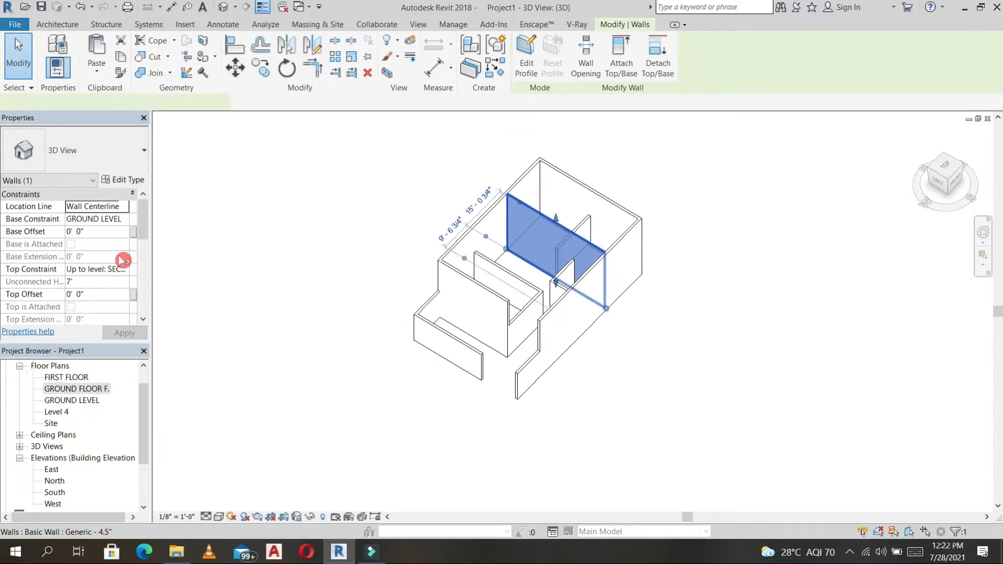
click(125, 269)
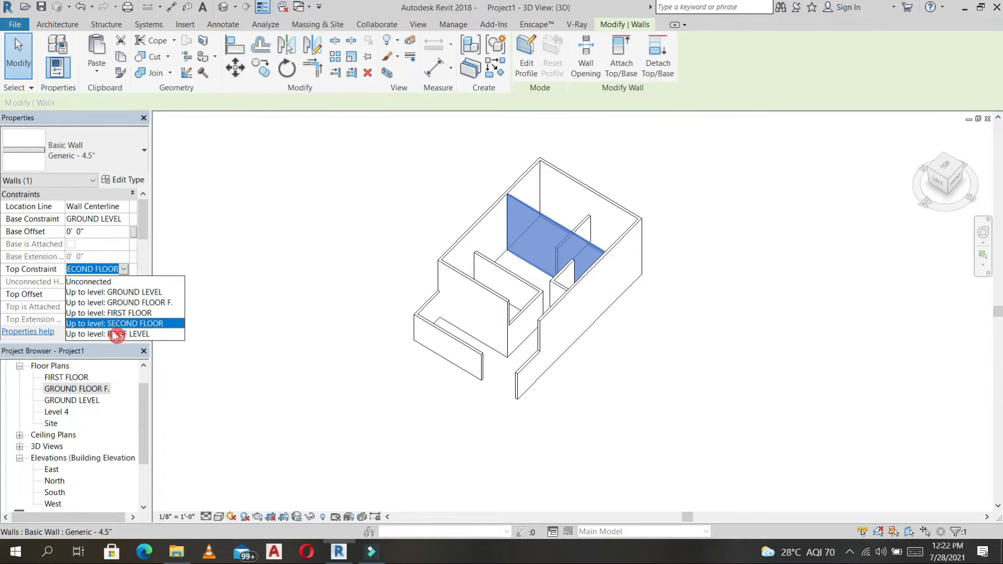
click(128, 313)
click(124, 333)
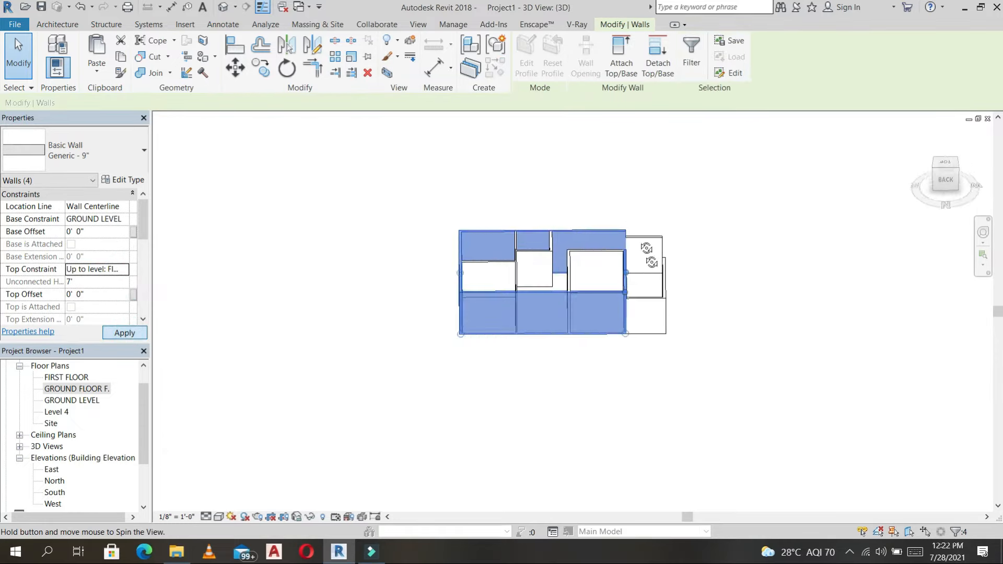
shift+middle_drag(649, 255, 314, 387)
click(732, 280)
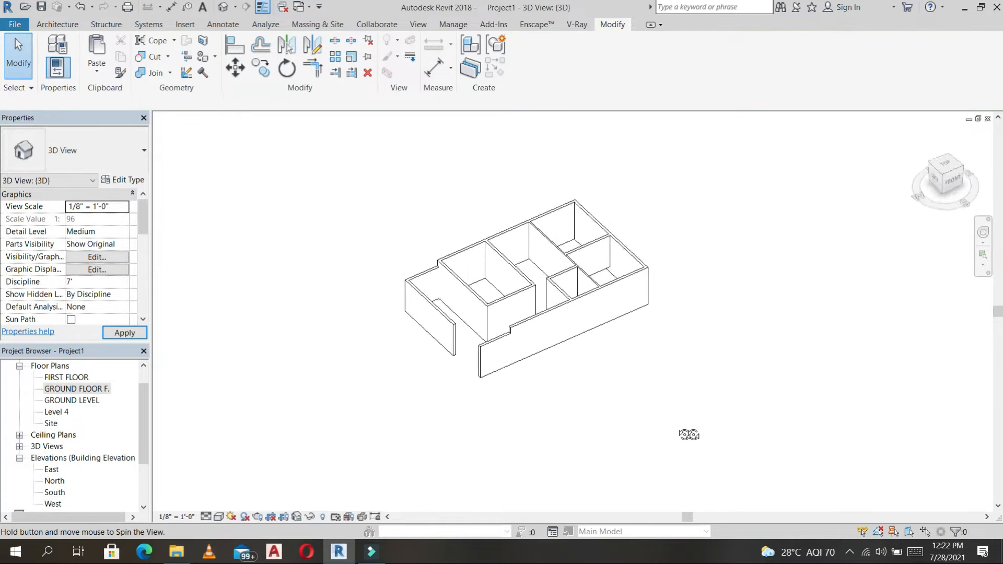
Step: In the GROUND FLOOR F. plan, start an architectural column and duplicate the 24" x 24" Rectangular Column type for a 9" column
double_click(79, 389)
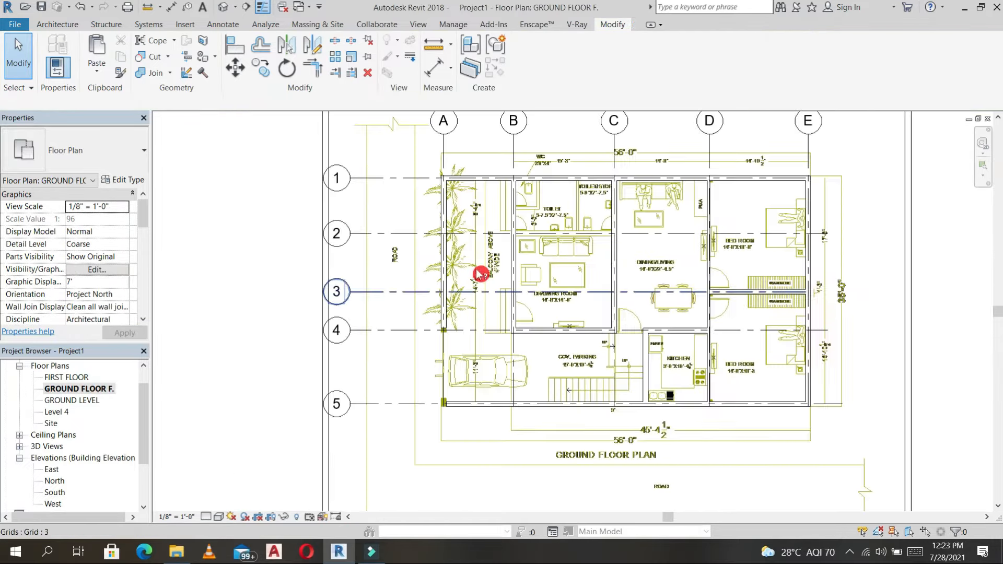
click(73, 24)
click(209, 75)
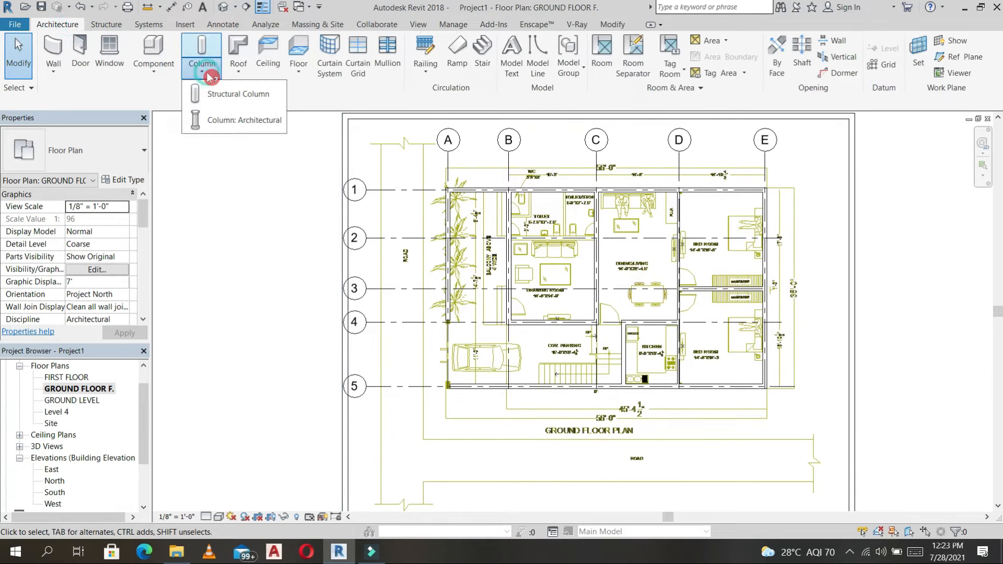
click(226, 120)
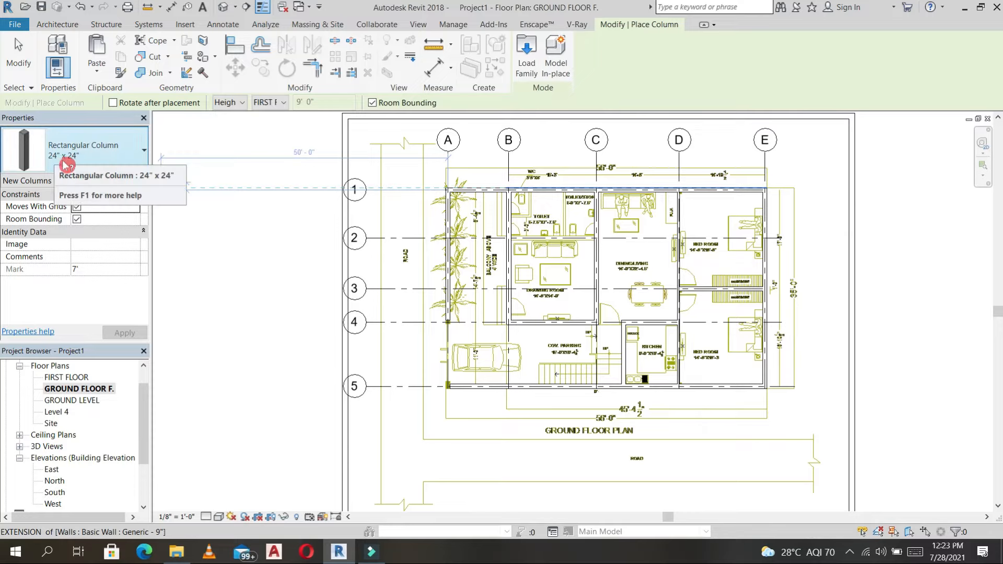
click(135, 180)
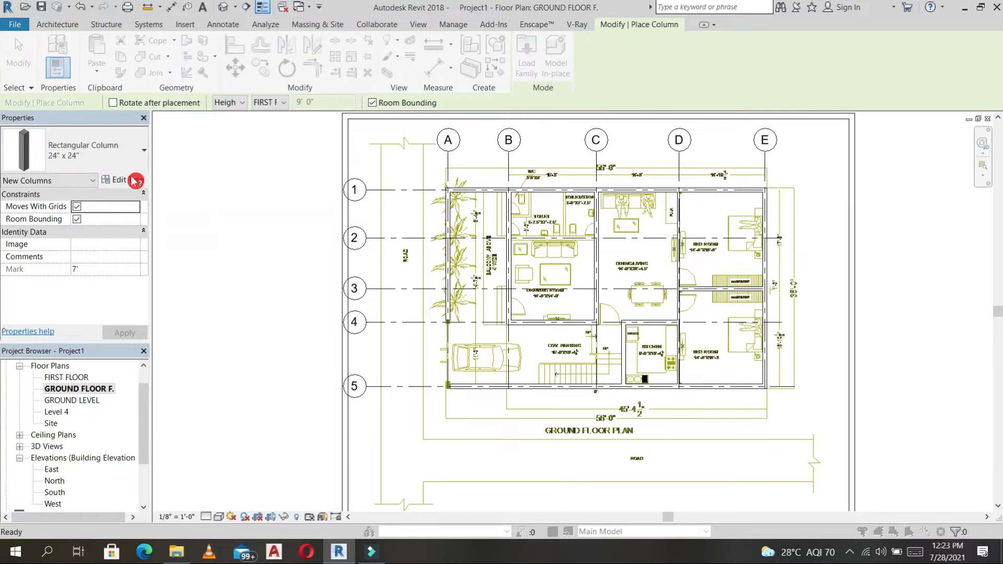
click(372, 137)
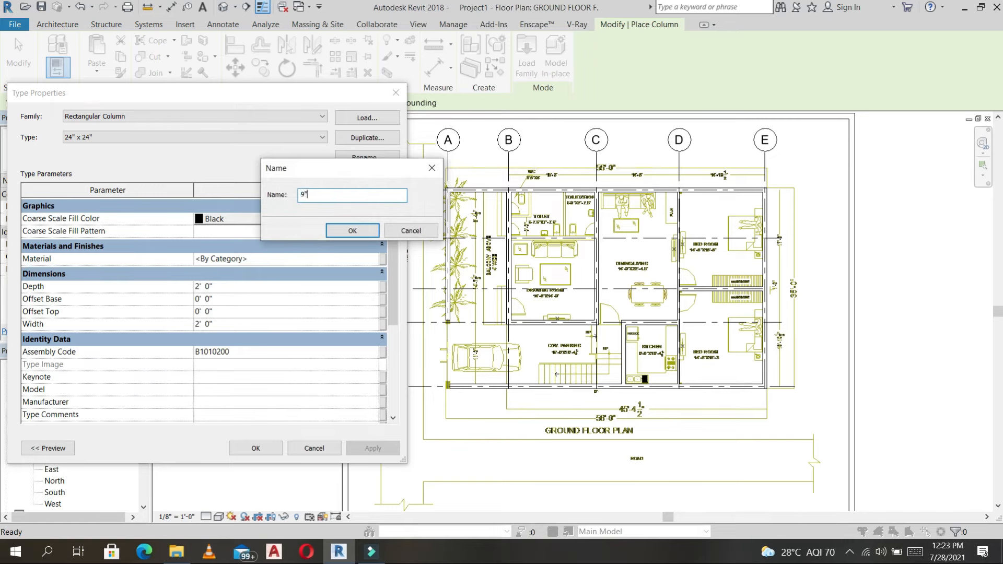
key(Return)
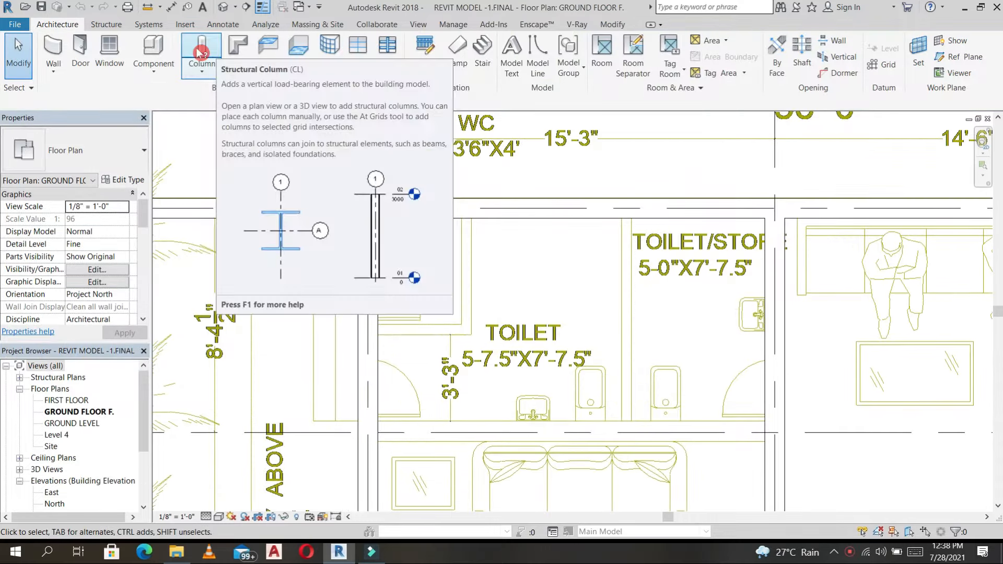
Step: Place 300 x 300 mm concrete square structural columns, Height up to SECOND FLOOR, where grids B and C cross grids 1 and 2
click(198, 44)
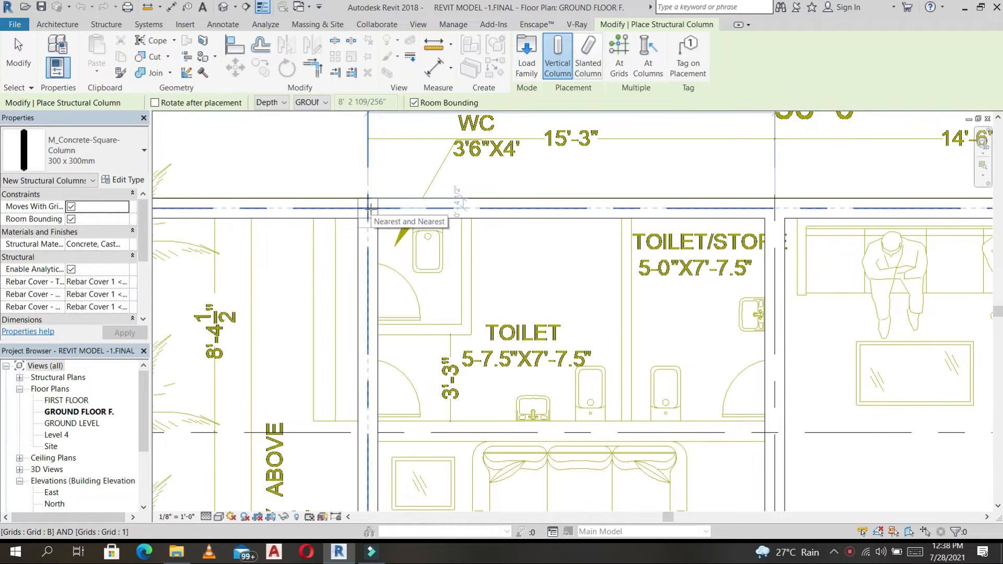
click(312, 105)
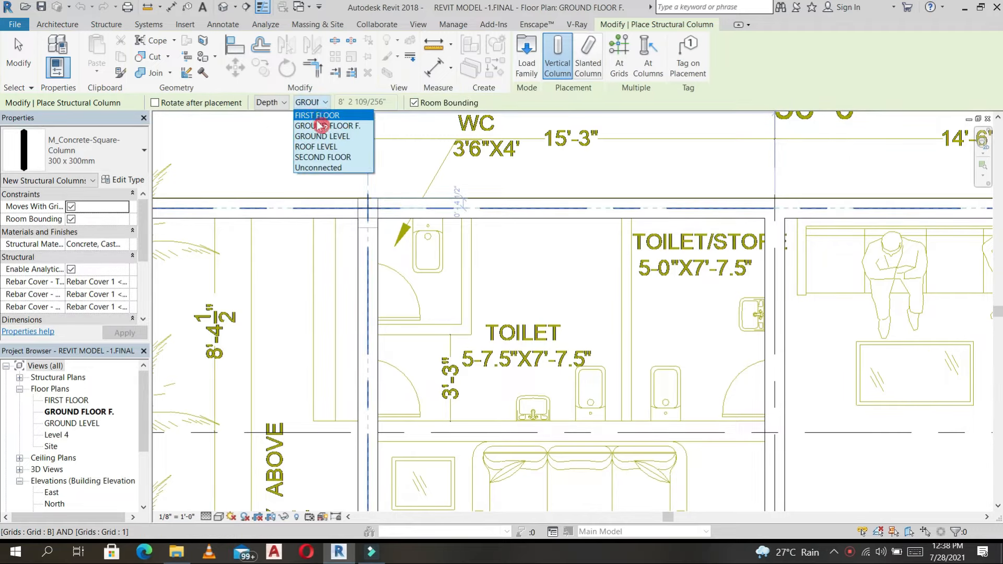
click(318, 134)
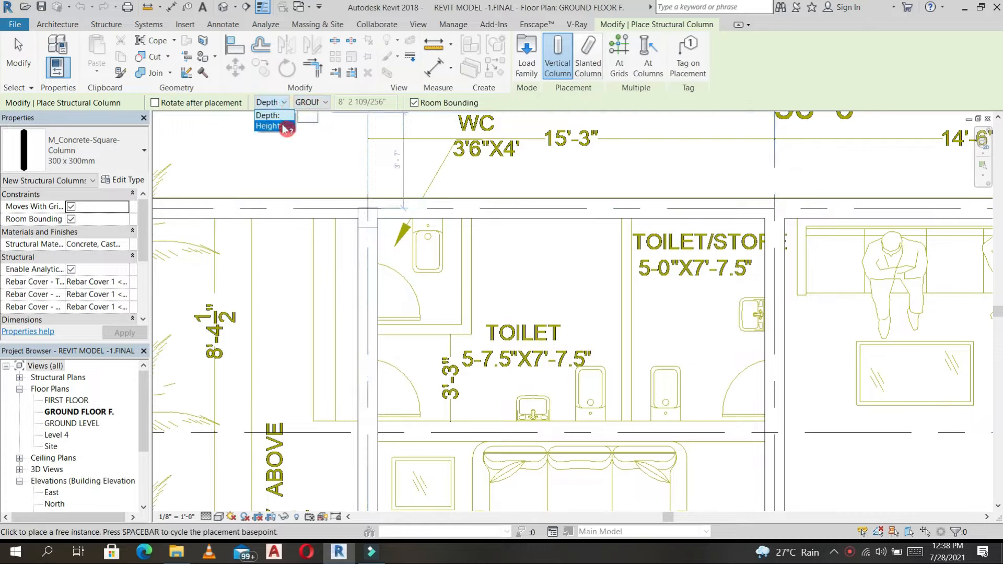
click(329, 106)
click(323, 156)
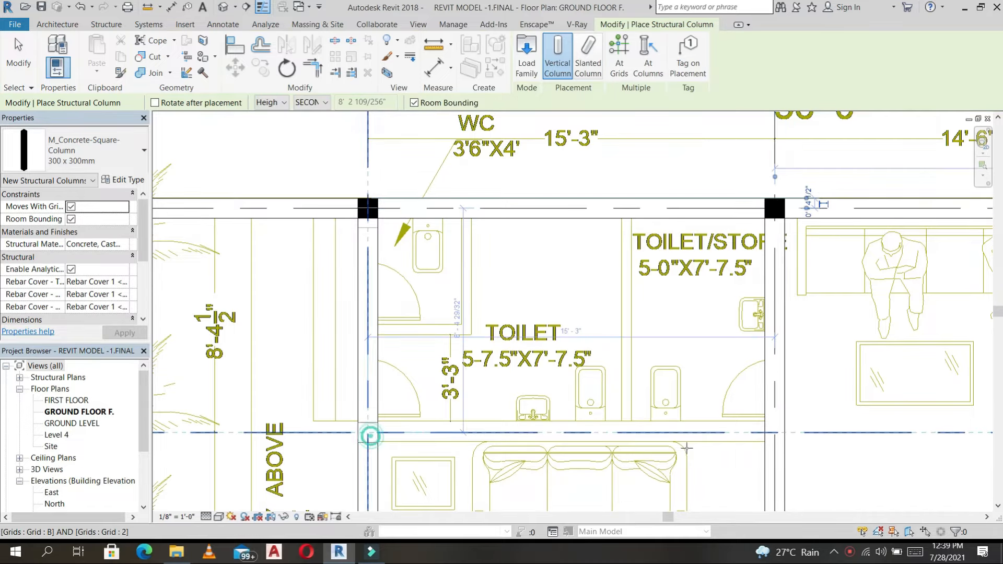
click(776, 436)
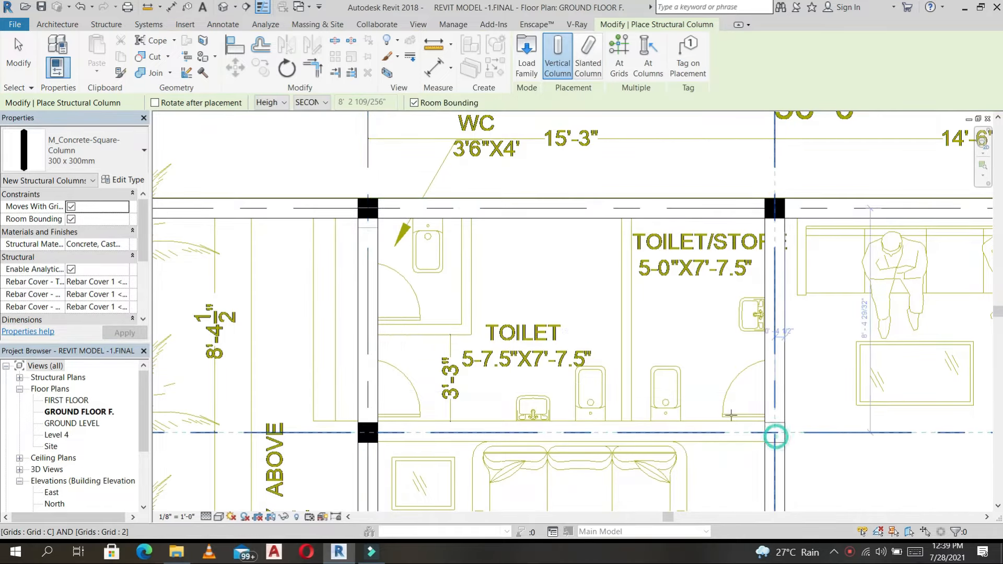
Step: Place the same structural columns at A4, B4, C4, D1, E1 and E3, and along grid 5 from A to E
scroll(726, 407, down, 4)
middle_drag(723, 417, 611, 196)
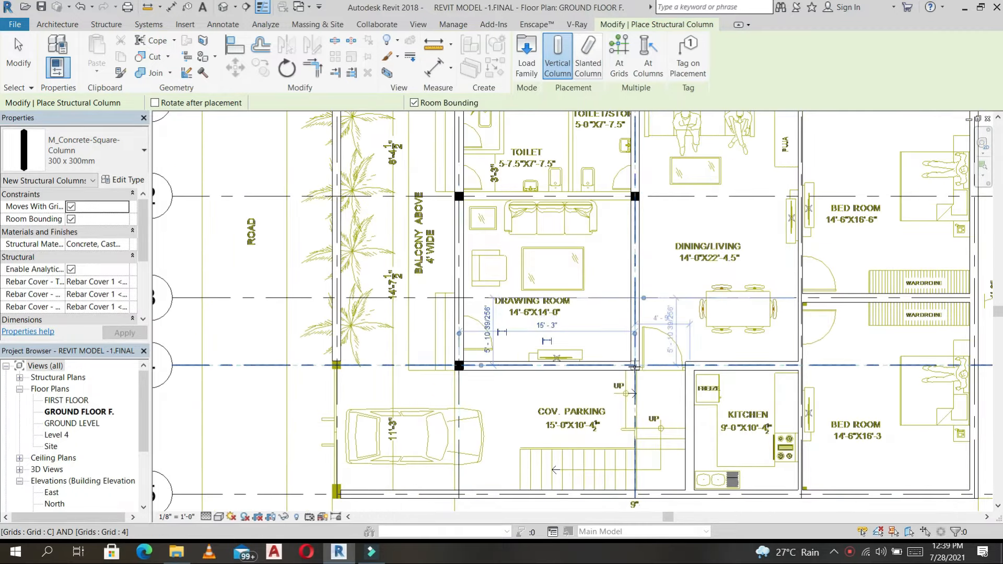
click(458, 494)
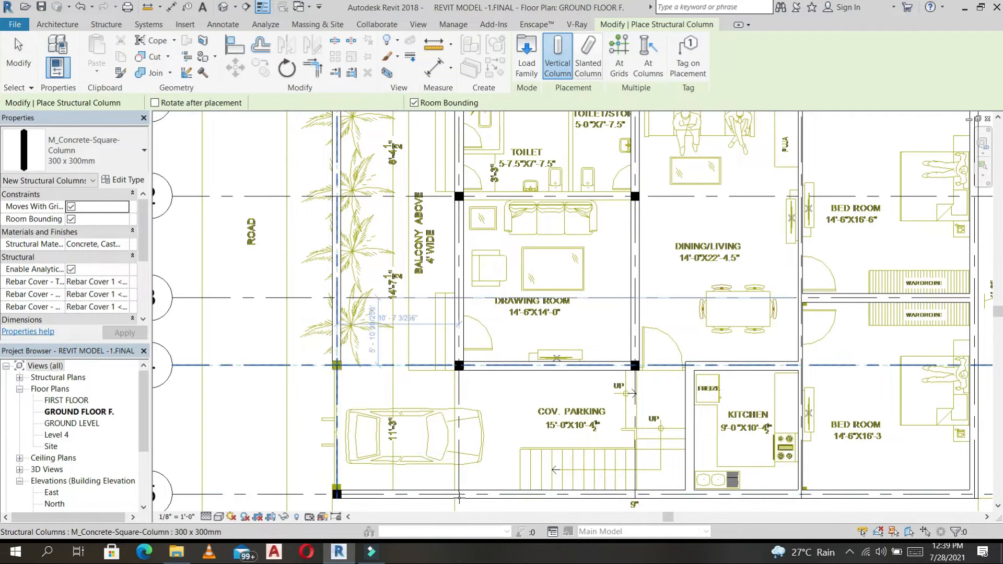
click(469, 487)
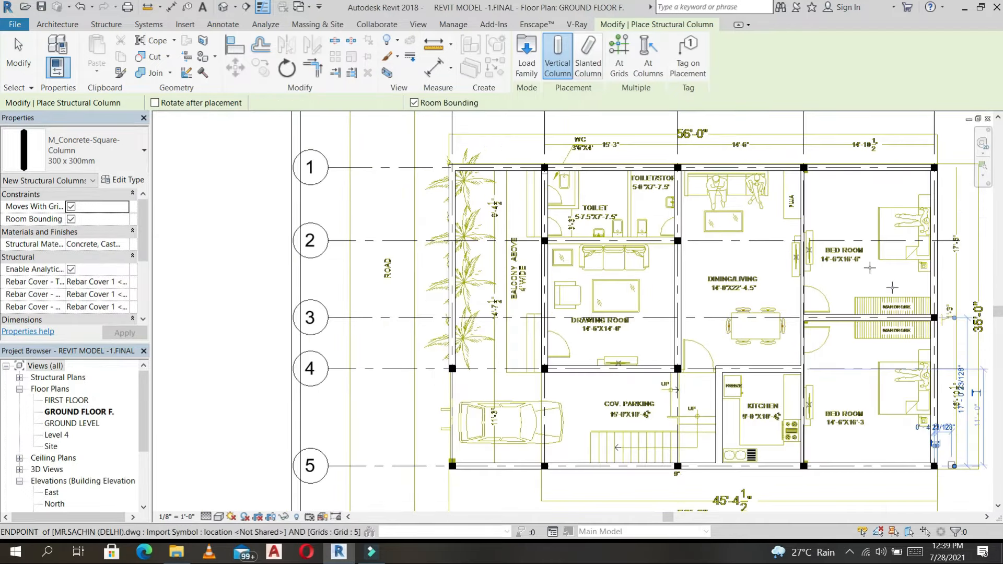
key(Escape)
key(Escape)
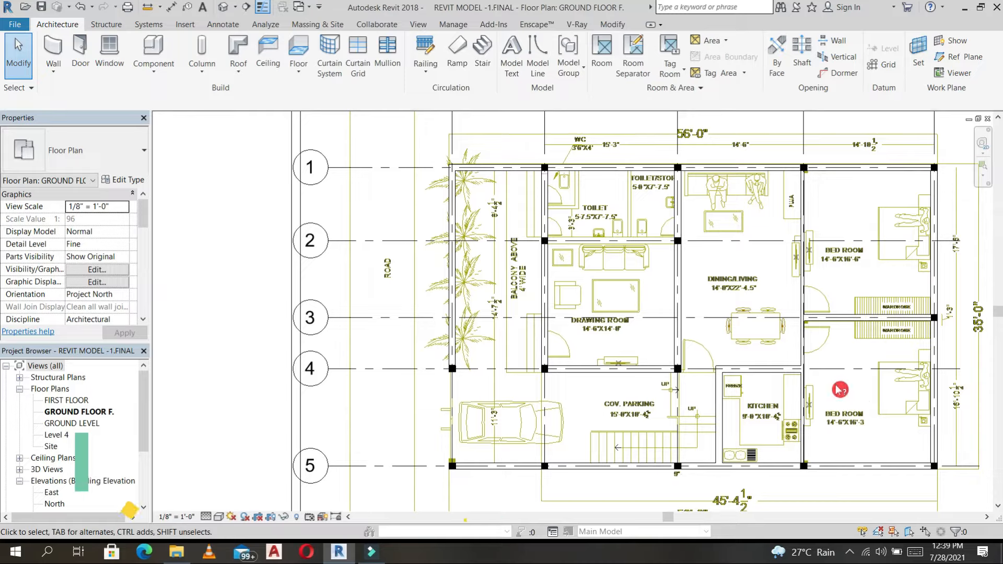
Step: Create a similar 300 x 300 mm structural column at the intersection of grids D and 3
middle_drag(846, 392, 810, 377)
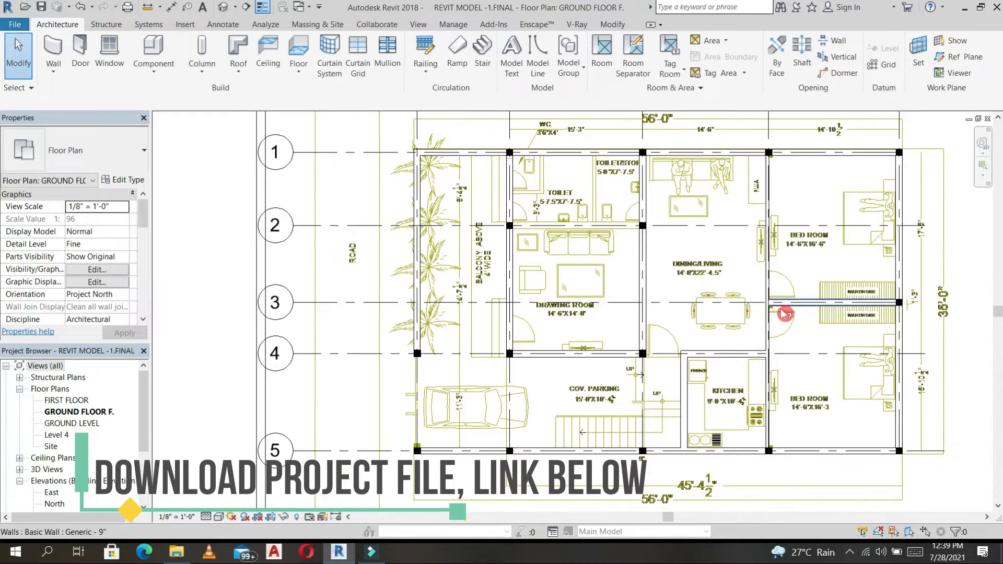
click(643, 227)
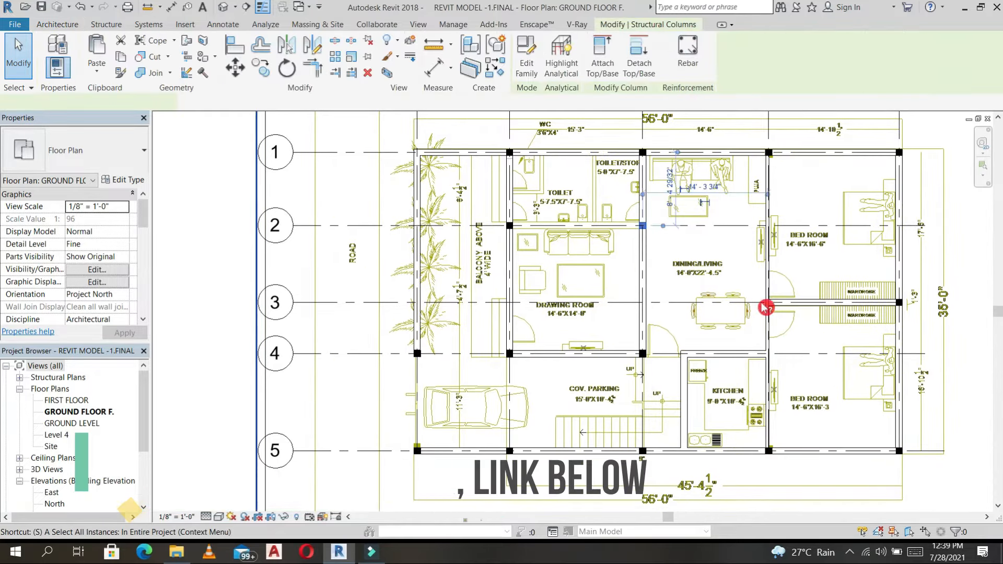
click(769, 154)
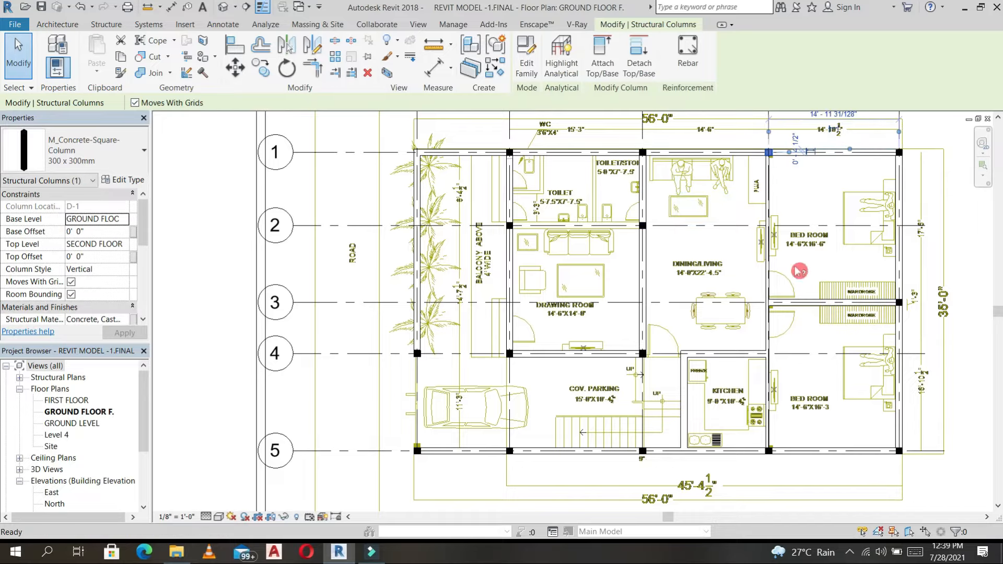
key(c)
key(s)
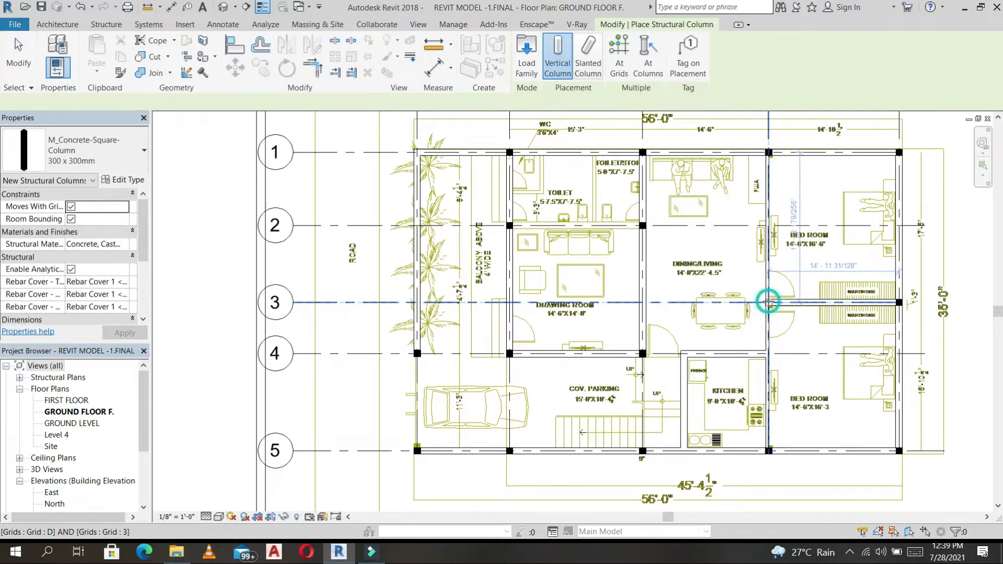
click(792, 346)
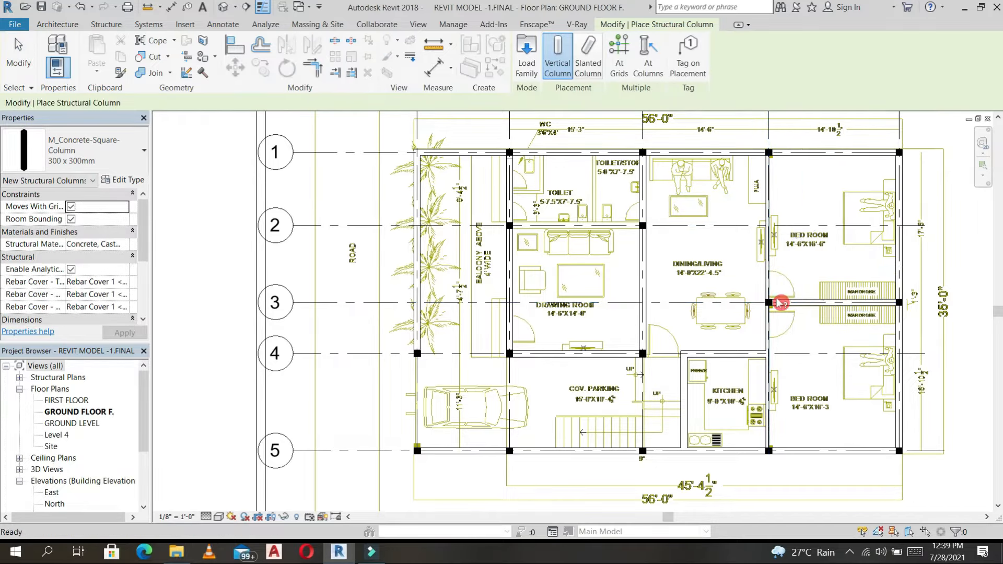
Step: Align the D3 column's dining-side face with the dining-side face of the 4.5" grid D wall
scroll(778, 302, up, 6)
key(Escape)
key(Escape)
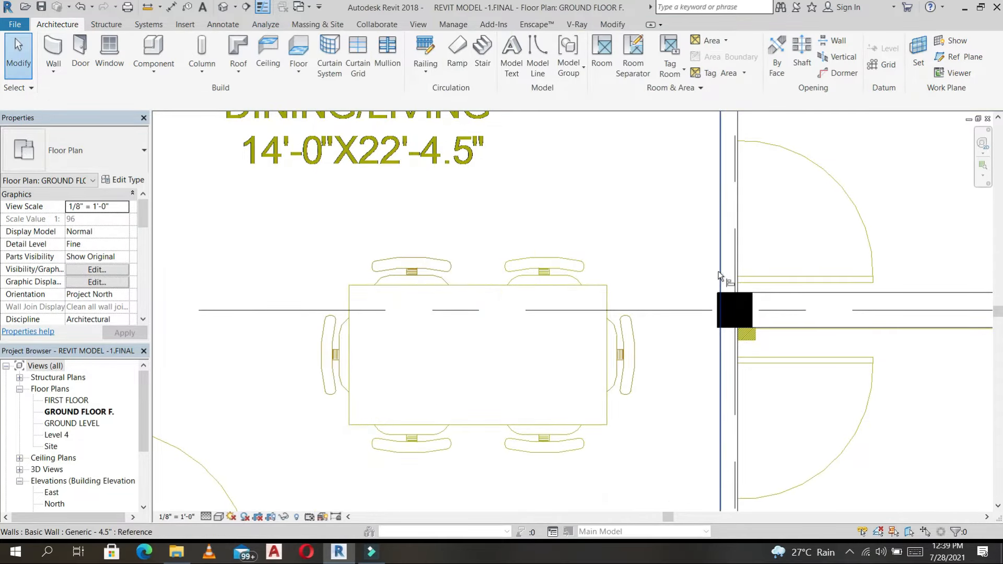
key(l)
click(717, 315)
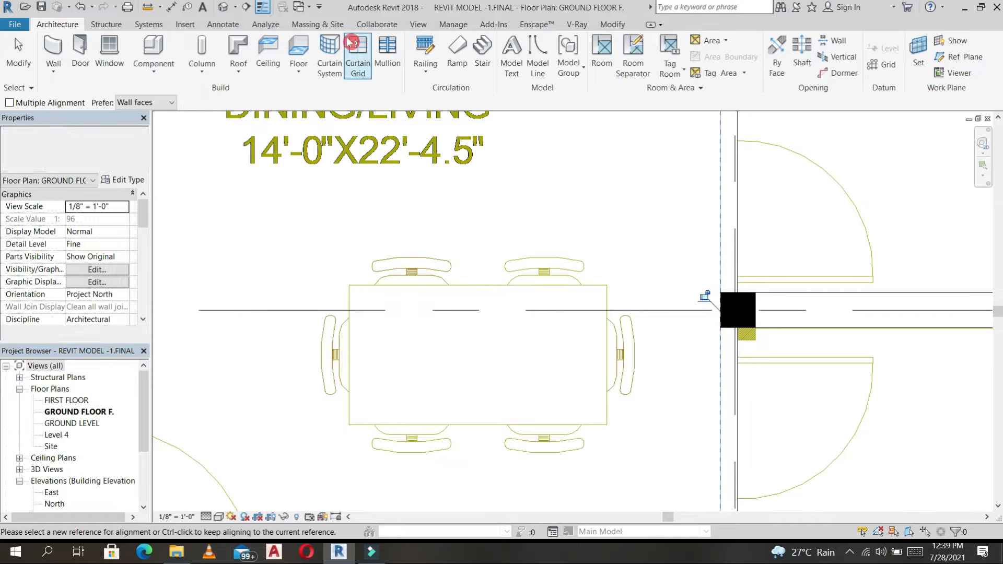
Step: In the 3D view, set the top level of the A4 and A5 columns to FIRST FLOOR with a -6' top offset
click(224, 10)
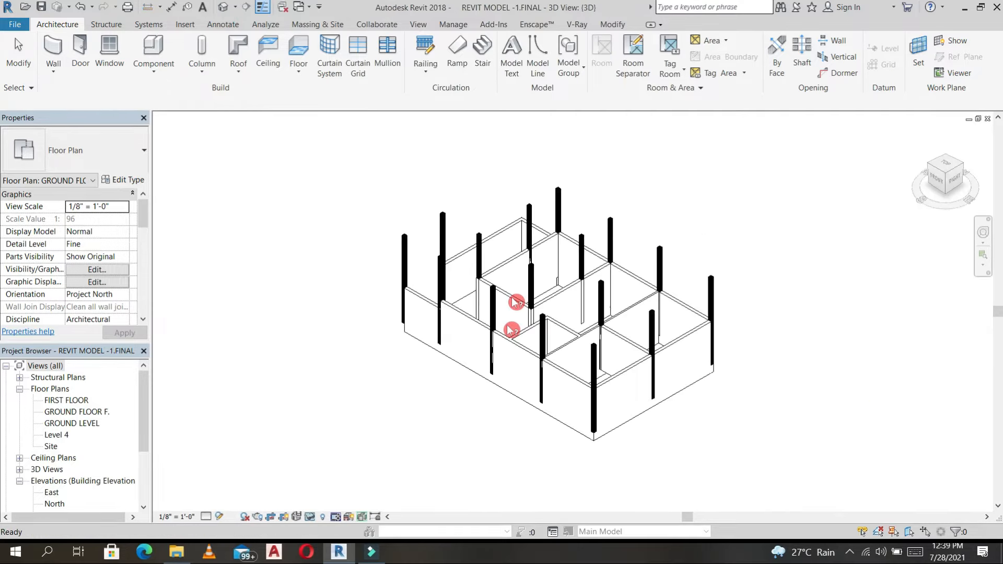
shift+middle_drag(740, 405, 855, 366)
scroll(655, 406, up, 4)
key(Escape)
click(633, 235)
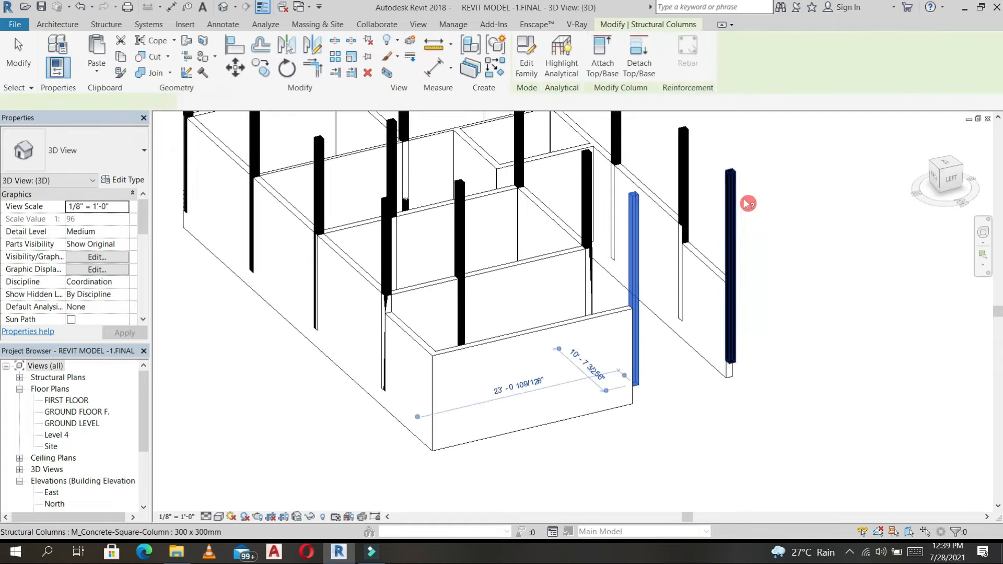
ctrl+click(738, 186)
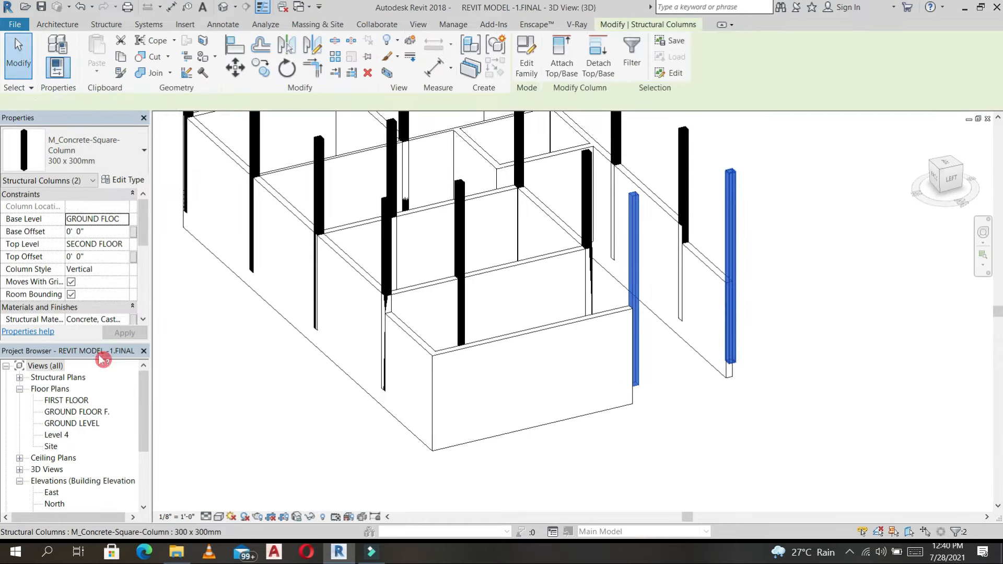
click(123, 246)
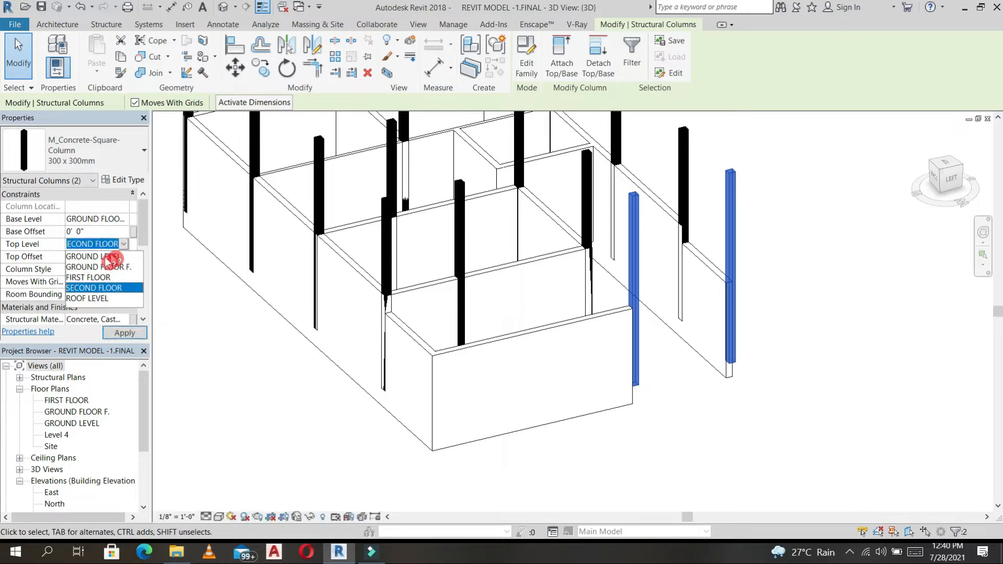
click(88, 277)
click(124, 327)
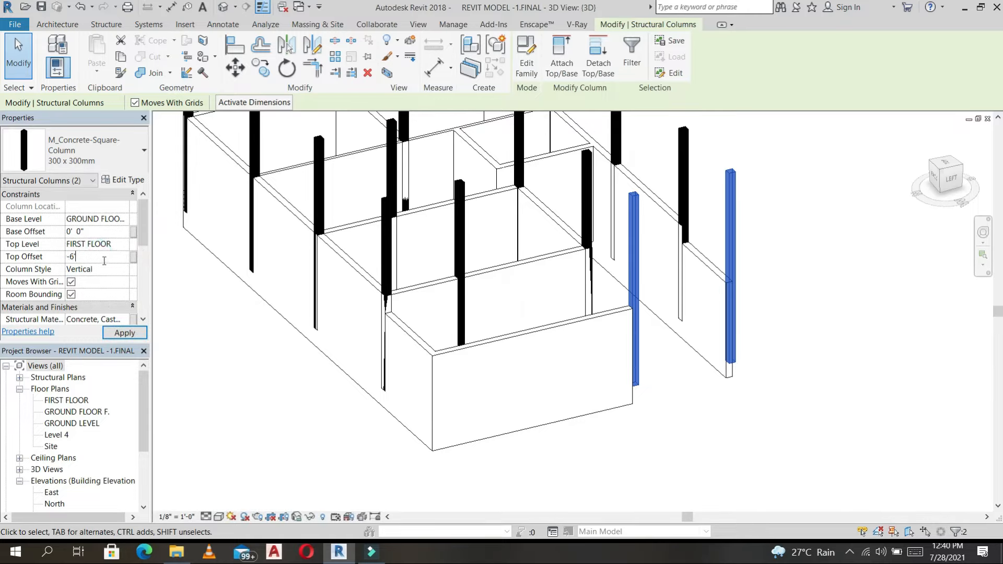
click(754, 343)
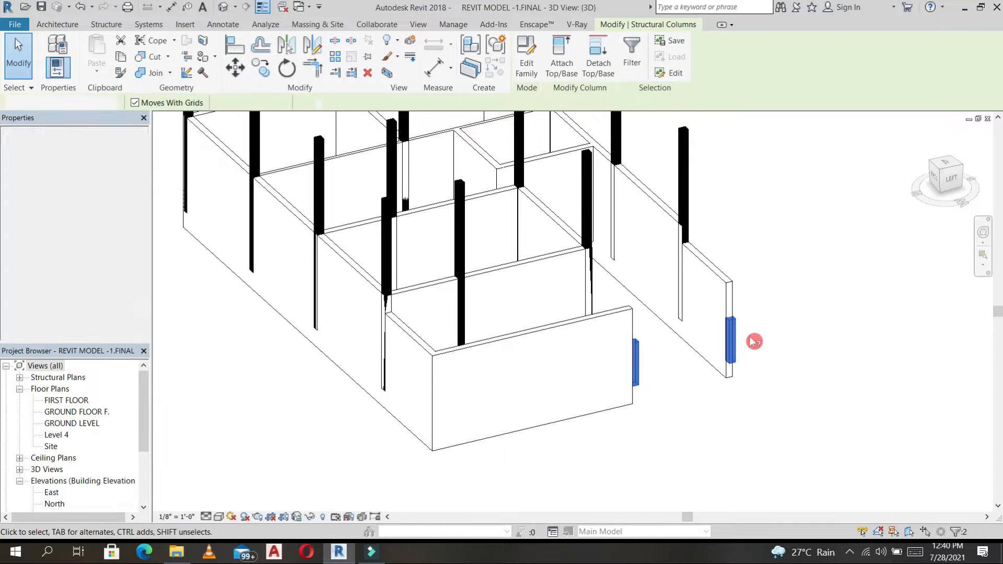
Step: Set the base level of the A5 and A4 columns to GROUND LEVEL with a top offset of -4' 0"
click(734, 328)
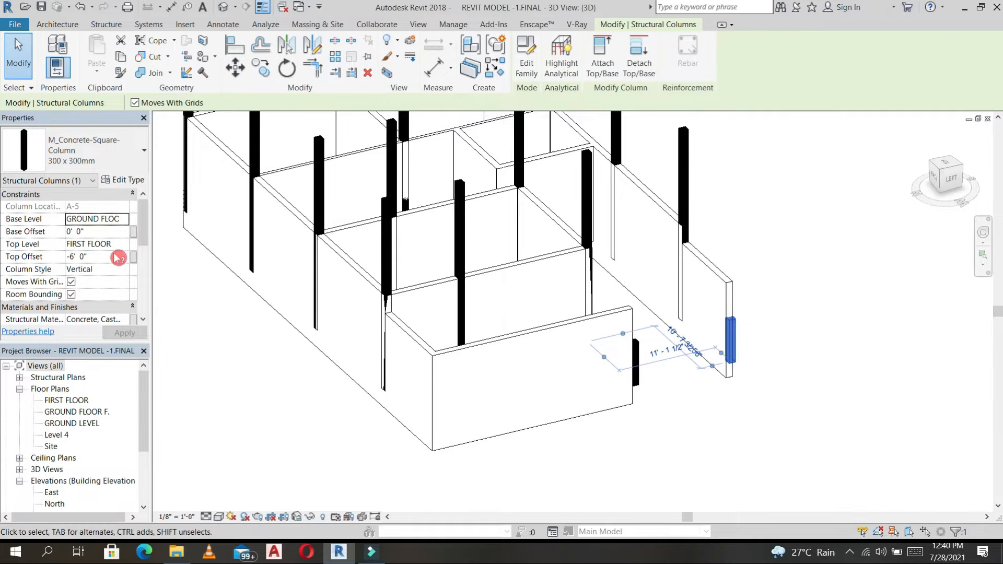
click(126, 220)
click(99, 232)
click(125, 333)
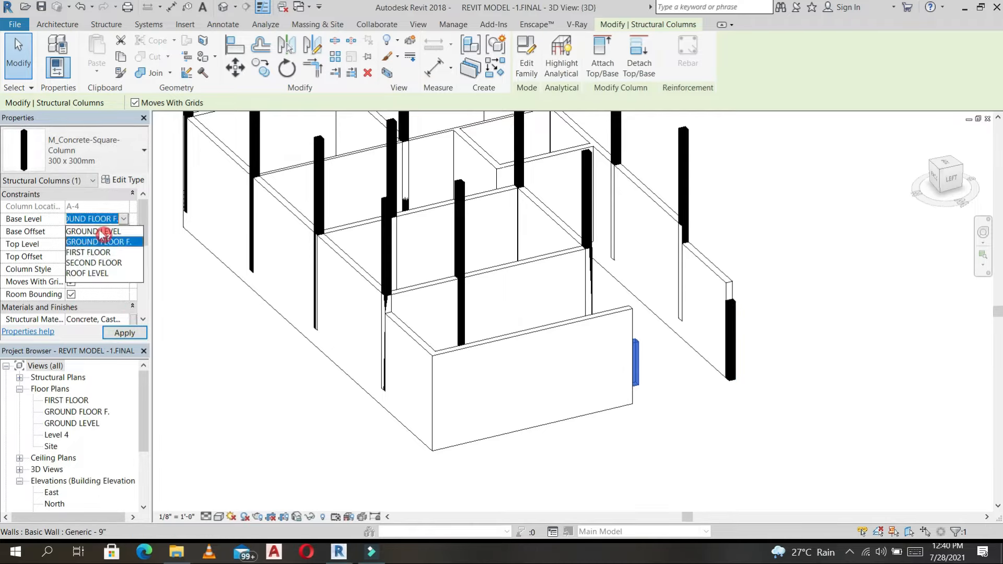
click(103, 232)
click(121, 334)
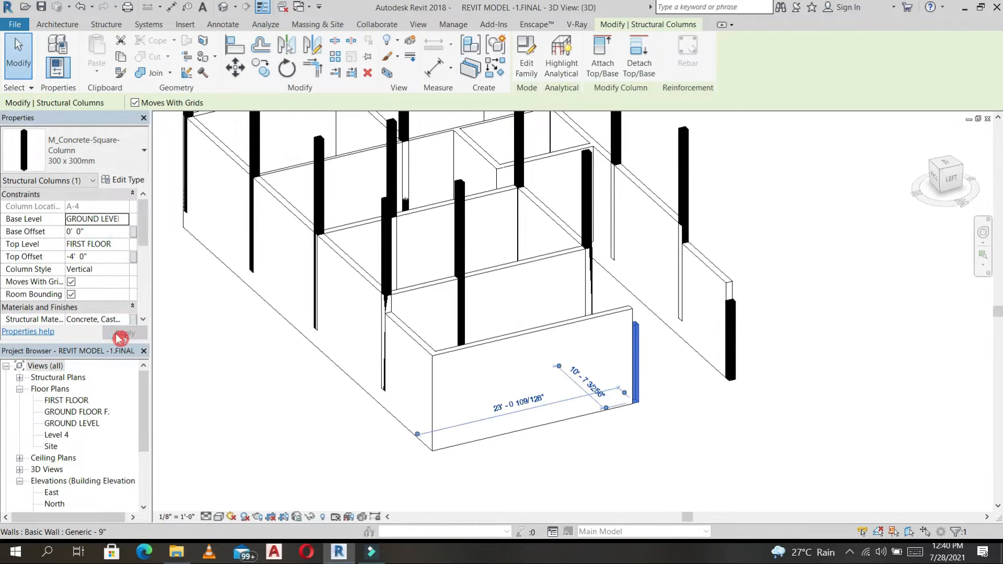
Step: Set the unconnected height of the three 9" walls enclosing the area by the A4 and A5 columns to 7'
click(761, 410)
click(726, 287)
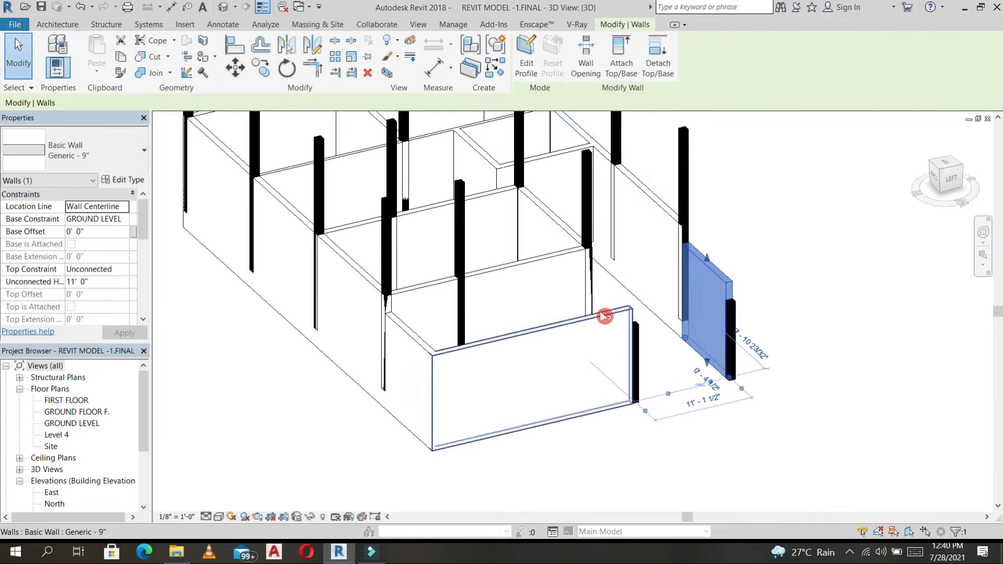
ctrl+click(425, 349)
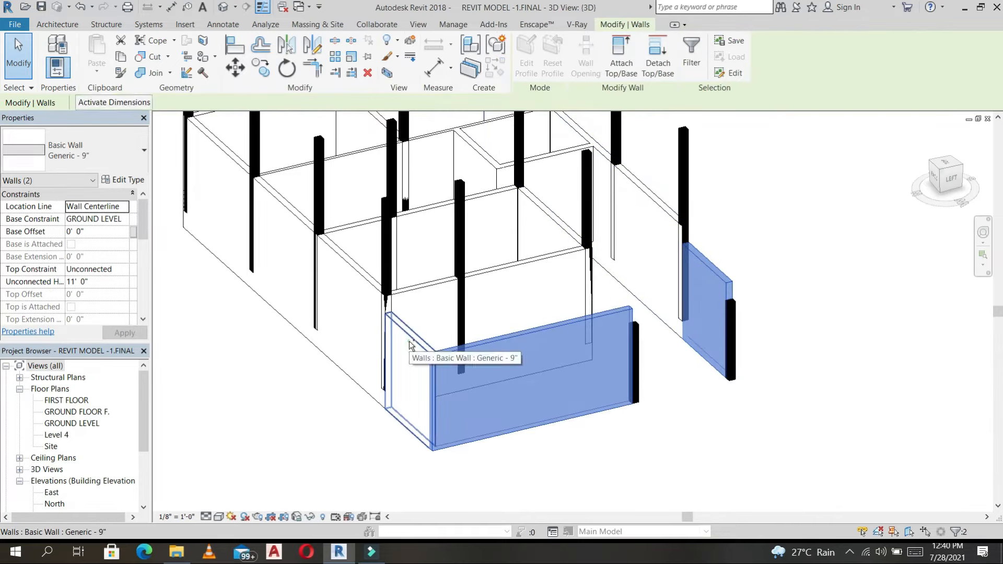
ctrl+click(413, 339)
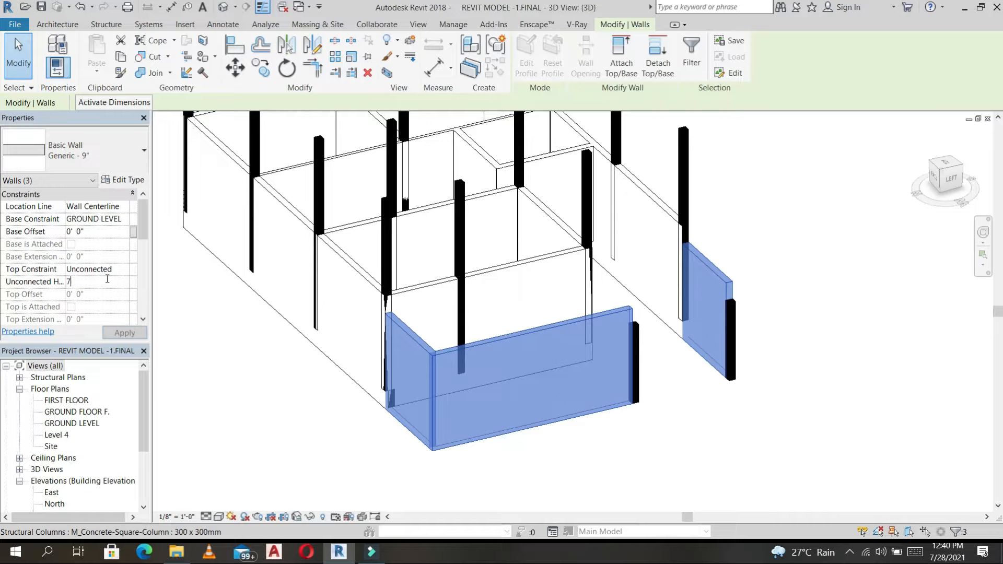
click(687, 387)
Step: Select all 300 x 300 mm structural columns except A4 and A5, and set their base level to GROUND LEVEL
shift+middle_drag(687, 387, 686, 347)
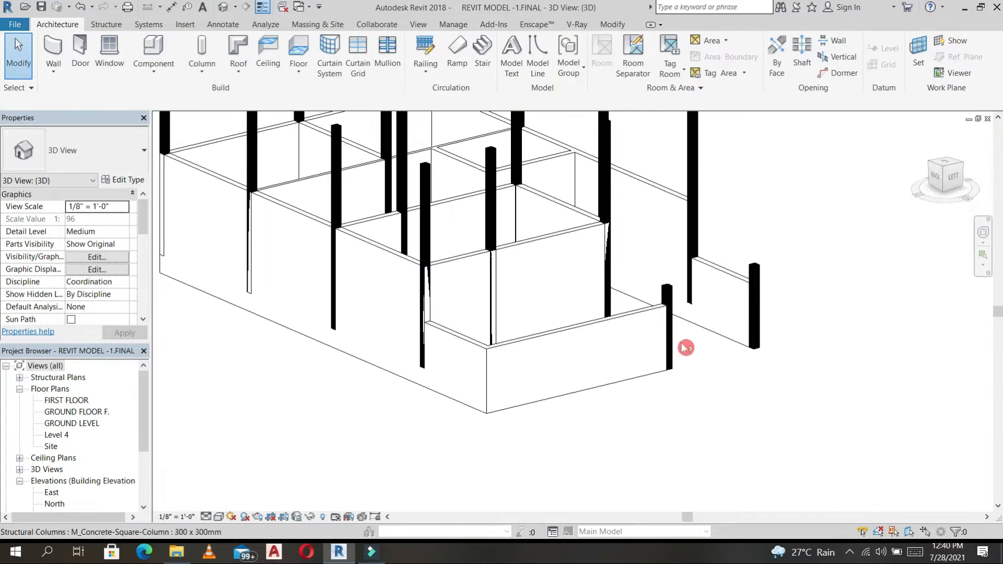
click(491, 158)
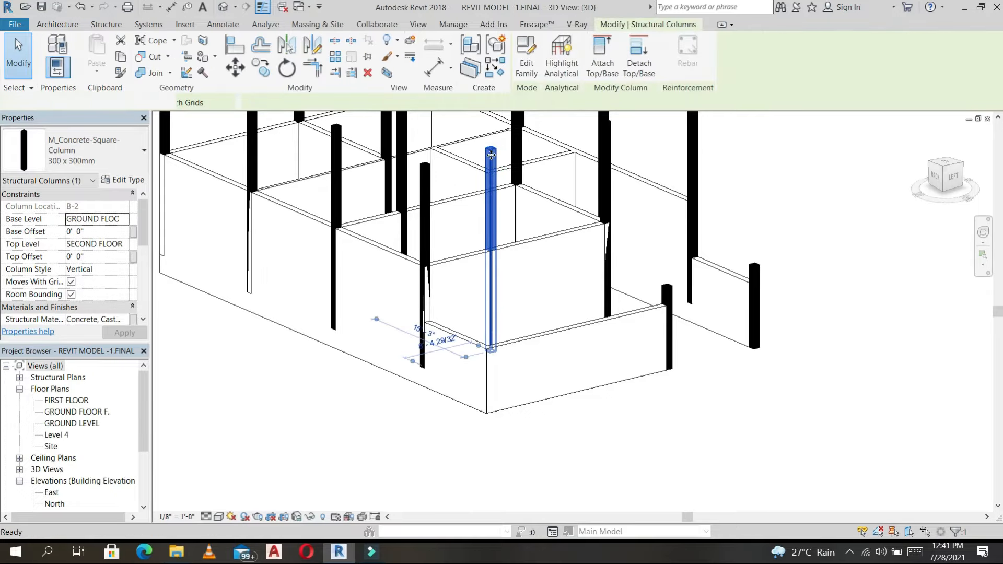
key(s)
key(a)
mouse_move(833, 282)
shift+middle_down()
mouse_move(763, 423)
mouse_move(838, 439)
mouse_move(814, 285)
shift+middle_up()
shift+drag(750, 196, 870, 397)
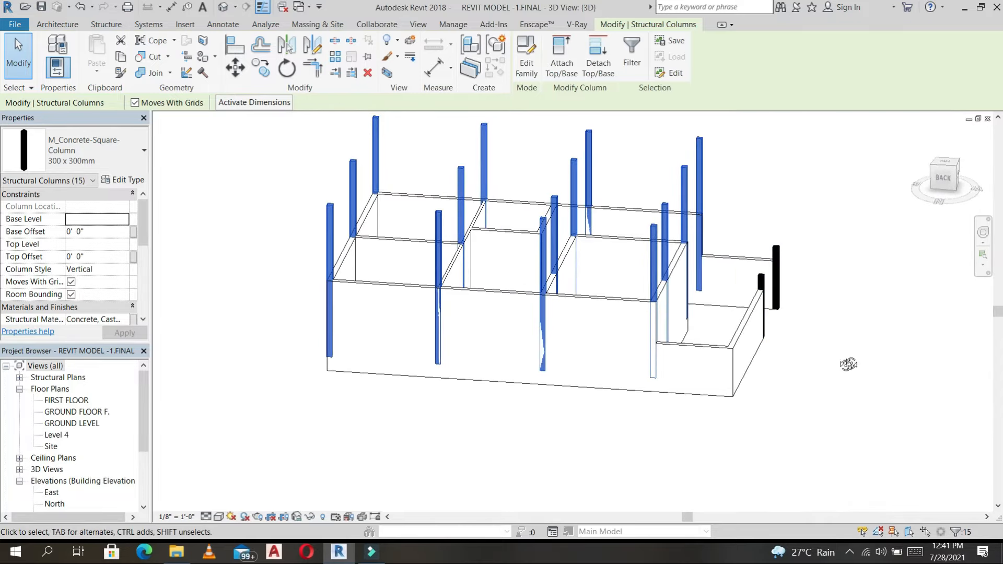
shift+middle_drag(842, 329, 799, 362)
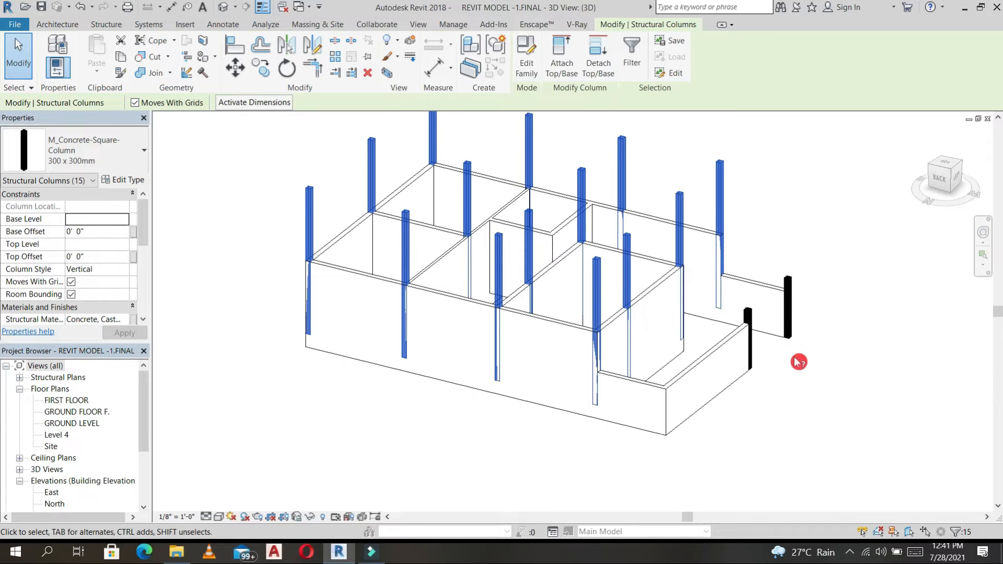
click(125, 220)
click(112, 231)
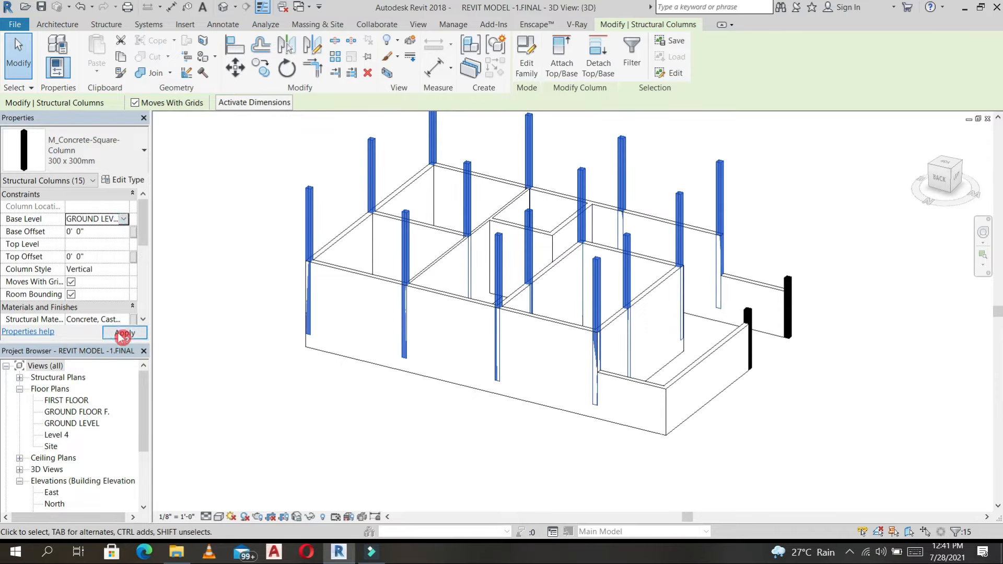
click(120, 334)
click(813, 447)
Step: Select the structural column at the intersection of grids B and 5
scroll(810, 436, down, 2)
middle_drag(814, 435, 466, 365)
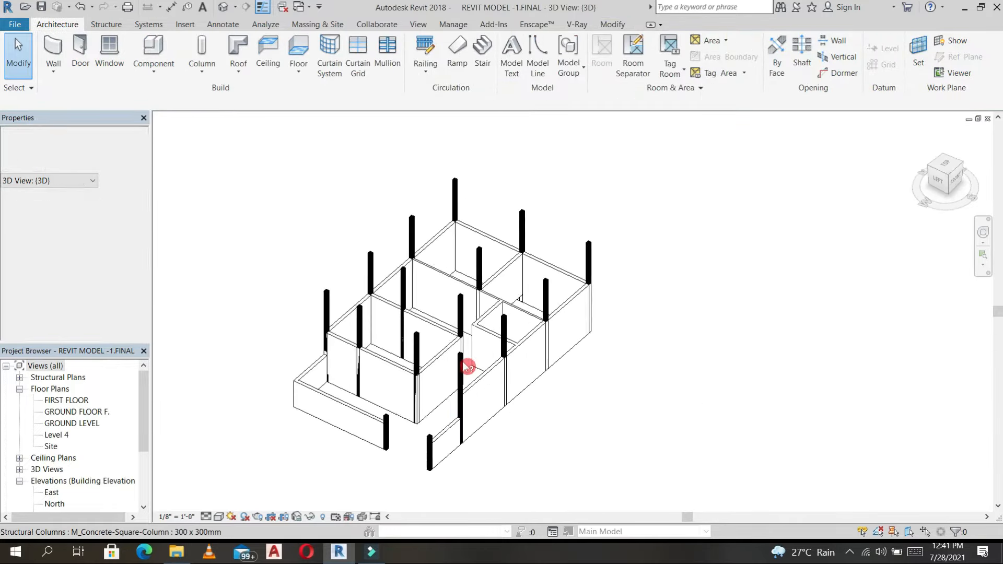
scroll(465, 365, up, 4)
click(456, 361)
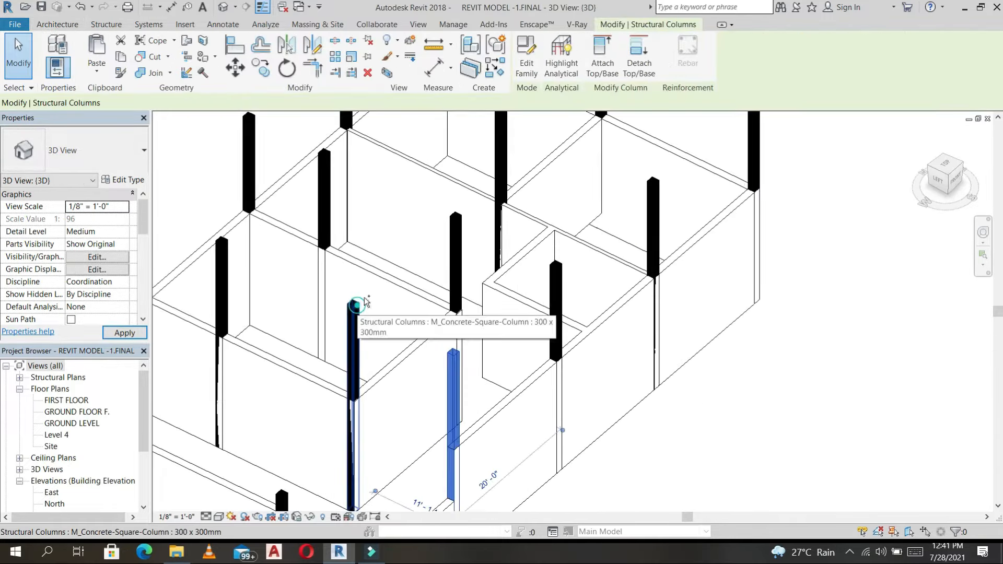
Step: Set the top level of the four 300 x 300mm concrete columns at grids B–C and 4–5 to ROOF LEVEL
ctrl+click(356, 313)
ctrl+click(457, 219)
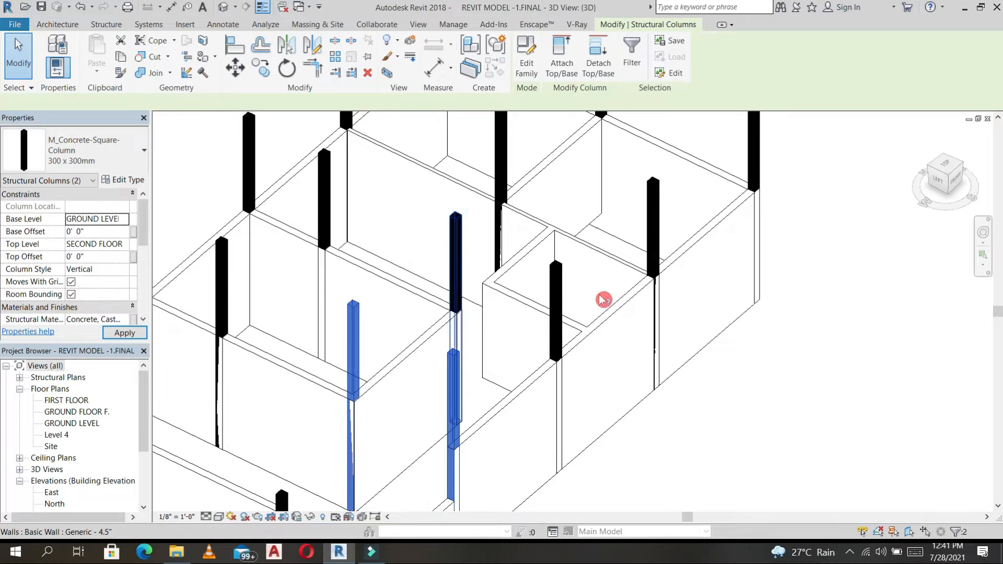
ctrl+click(556, 265)
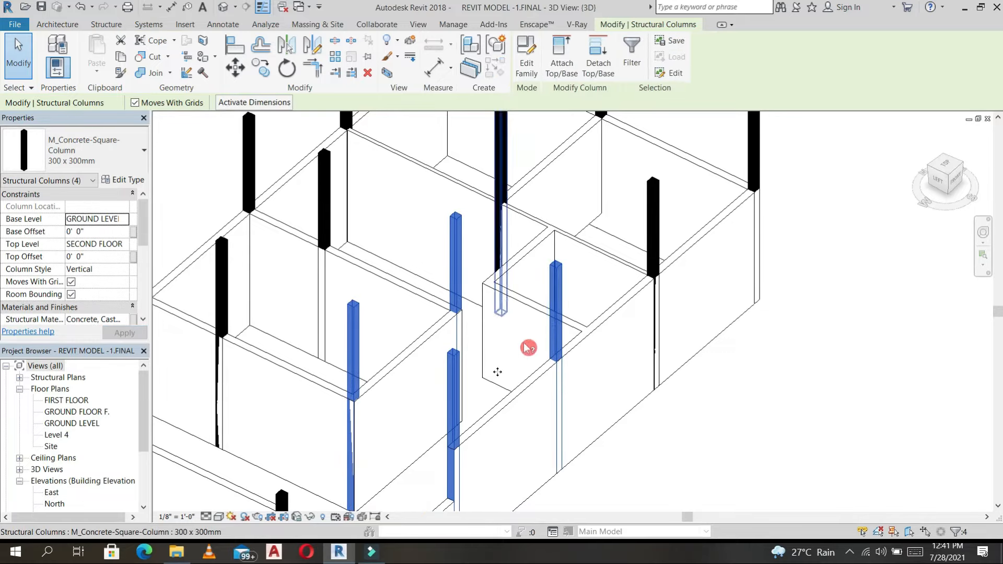
scroll(526, 339, down, 3)
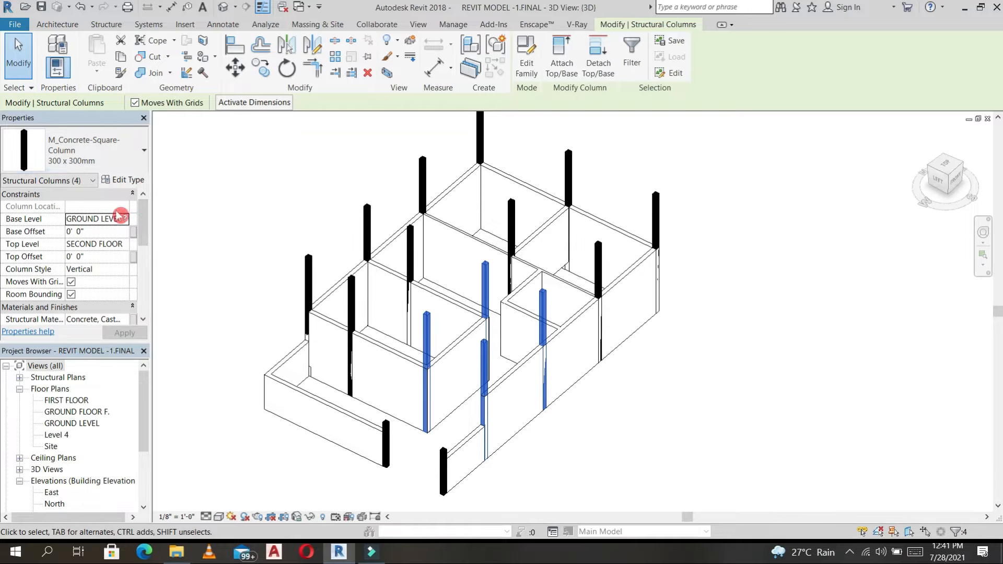
click(125, 245)
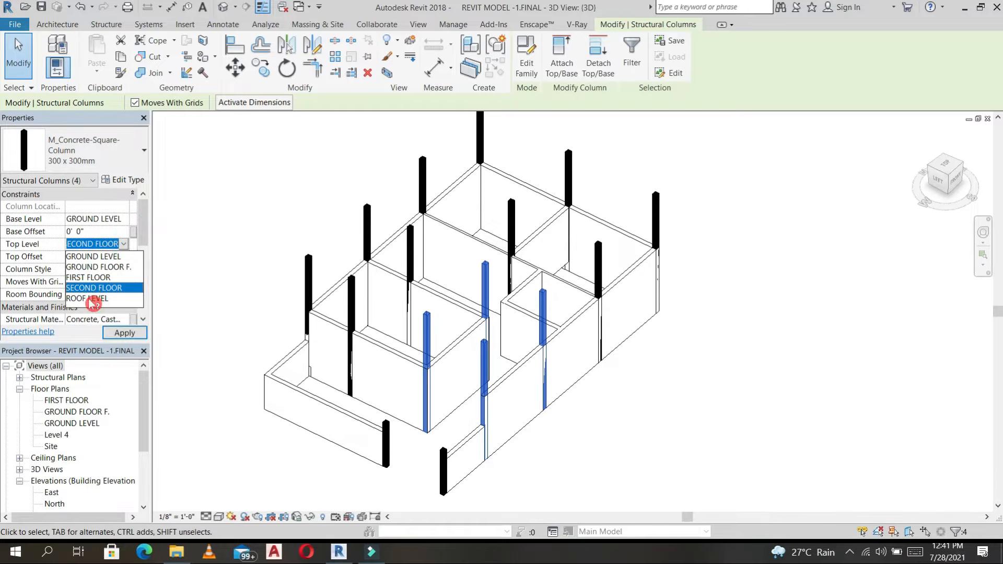
click(90, 299)
click(121, 333)
click(619, 376)
shift+middle_drag(619, 377, 672, 339)
scroll(674, 368, down, 1)
shift+middle_drag(672, 339, 663, 355)
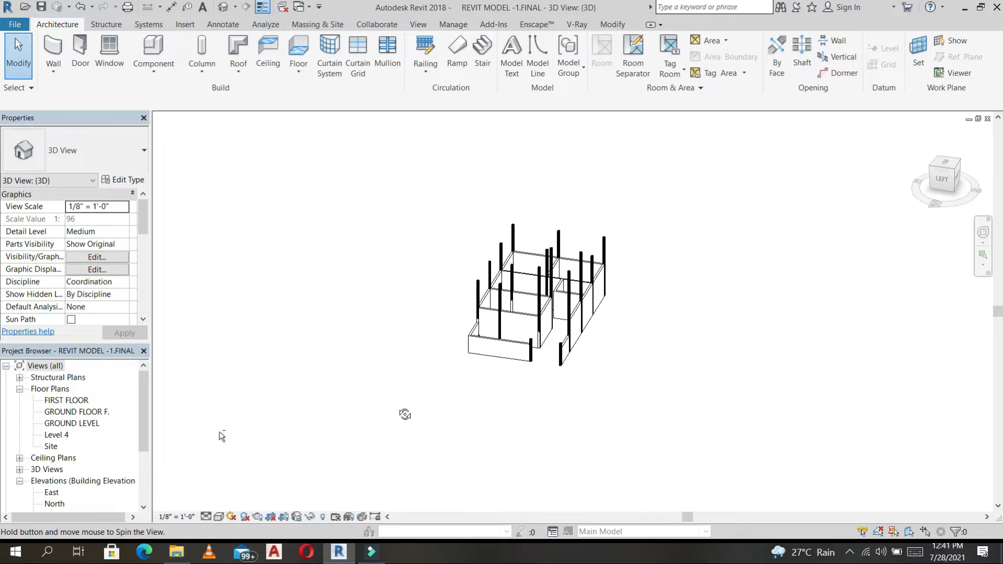
Step: Start a floor in the GROUND FLOOR F. plan, using a duplicated type named Generic - 6" with a 6" structure layer
double_click(78, 412)
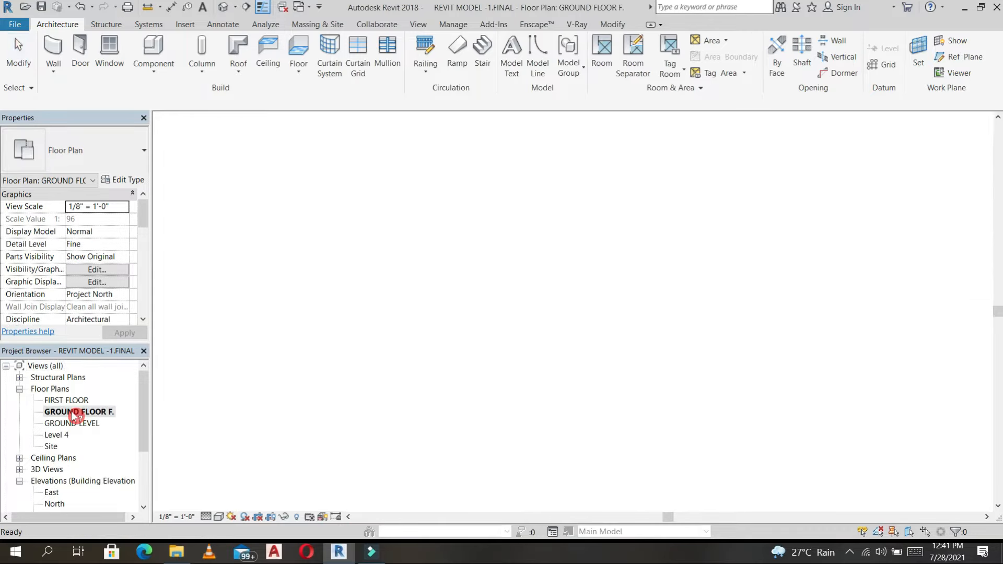
scroll(657, 289, down, 5)
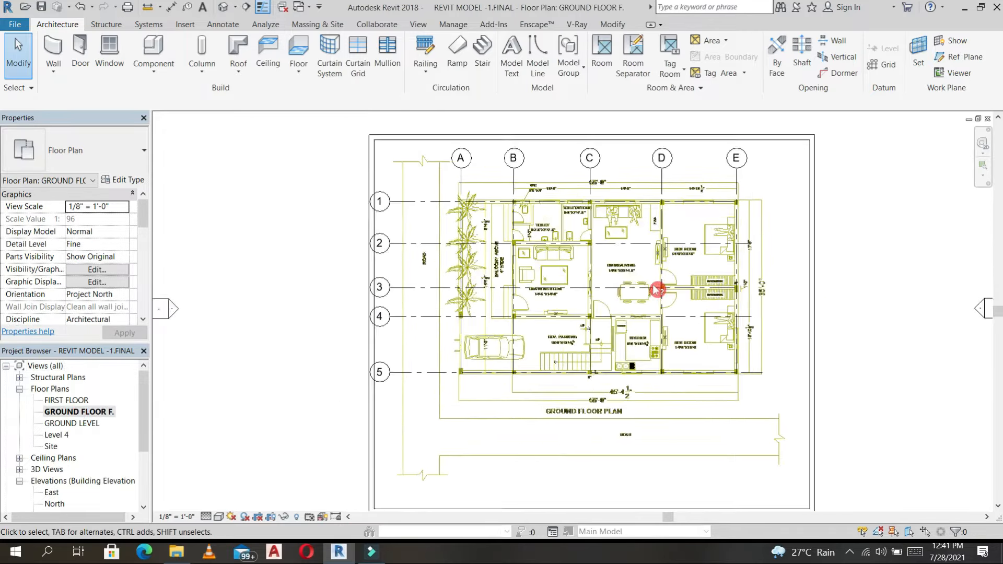
click(296, 75)
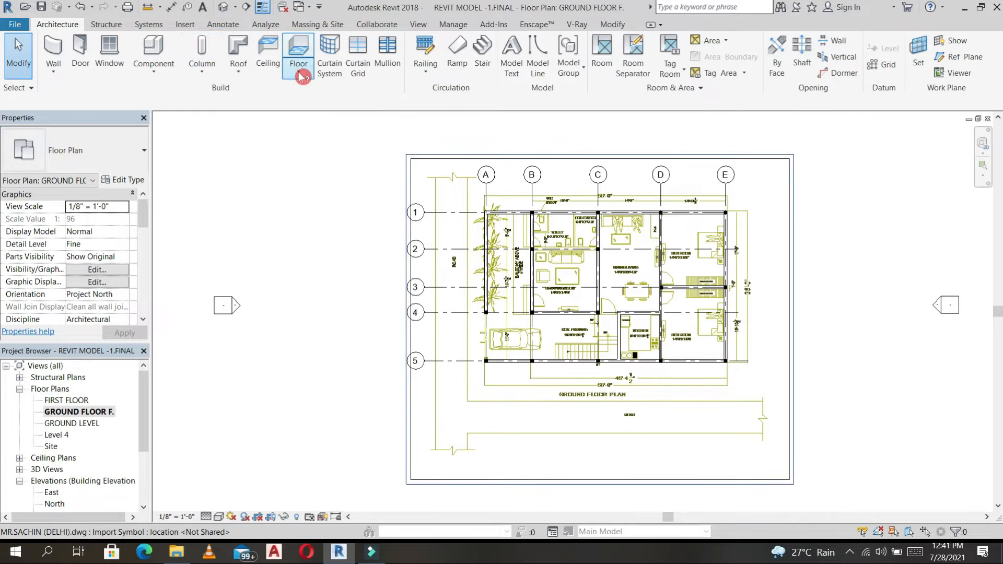
click(336, 97)
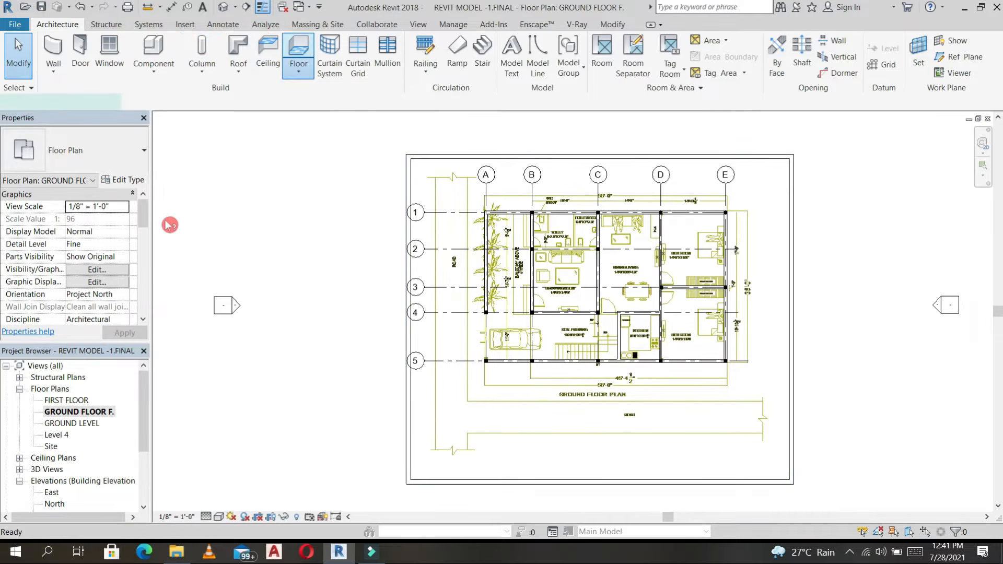
click(131, 180)
click(368, 138)
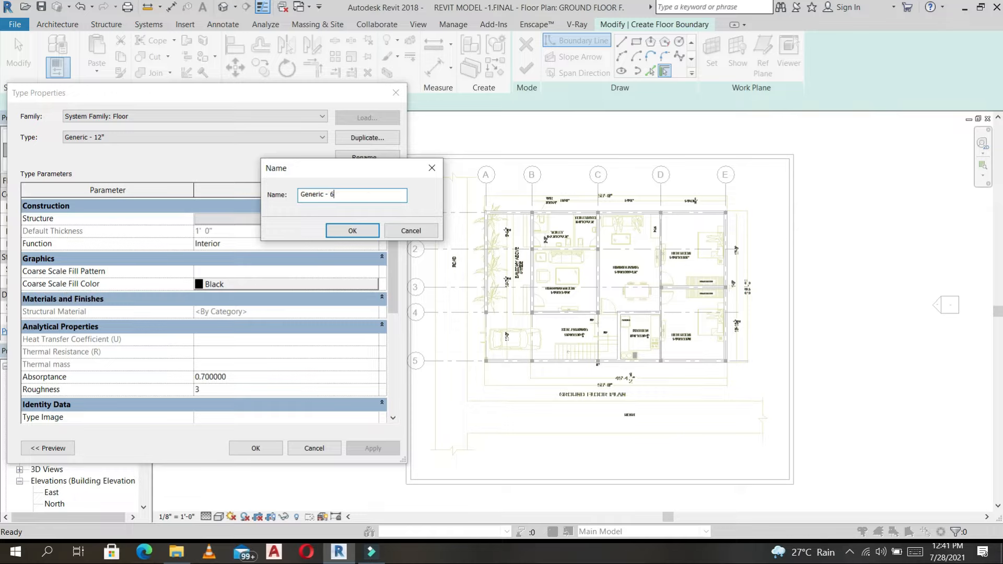
key(Return)
click(305, 219)
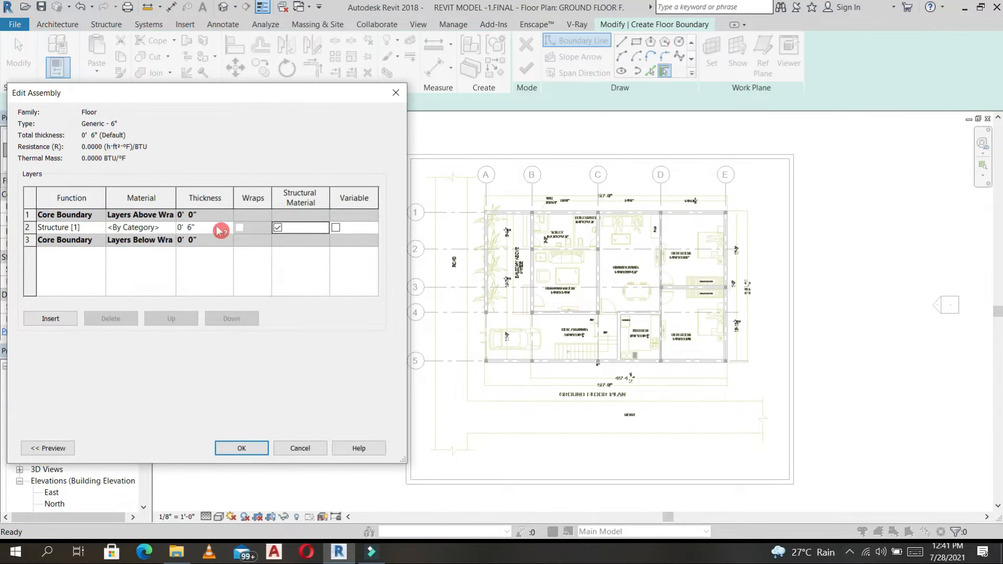
click(242, 450)
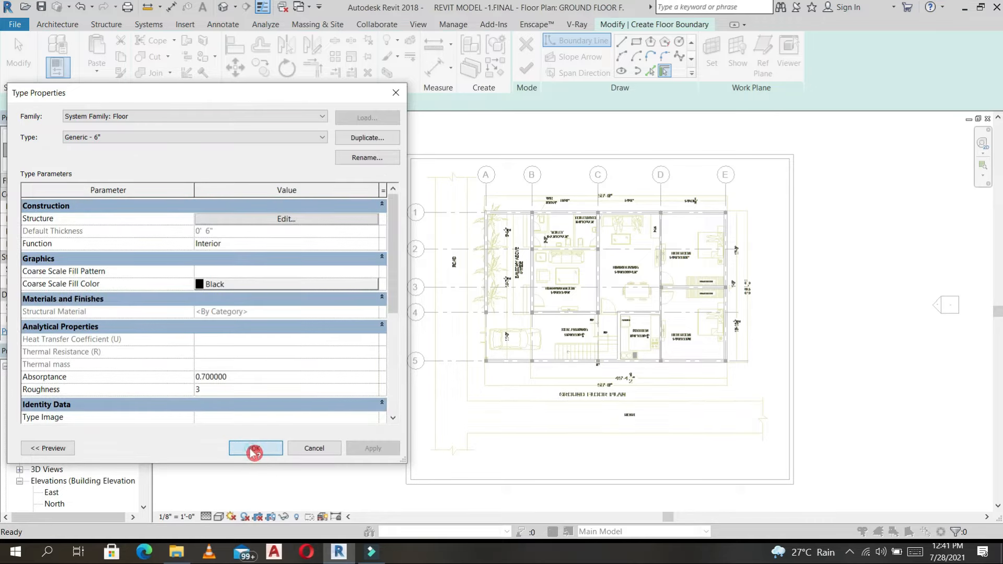
click(254, 451)
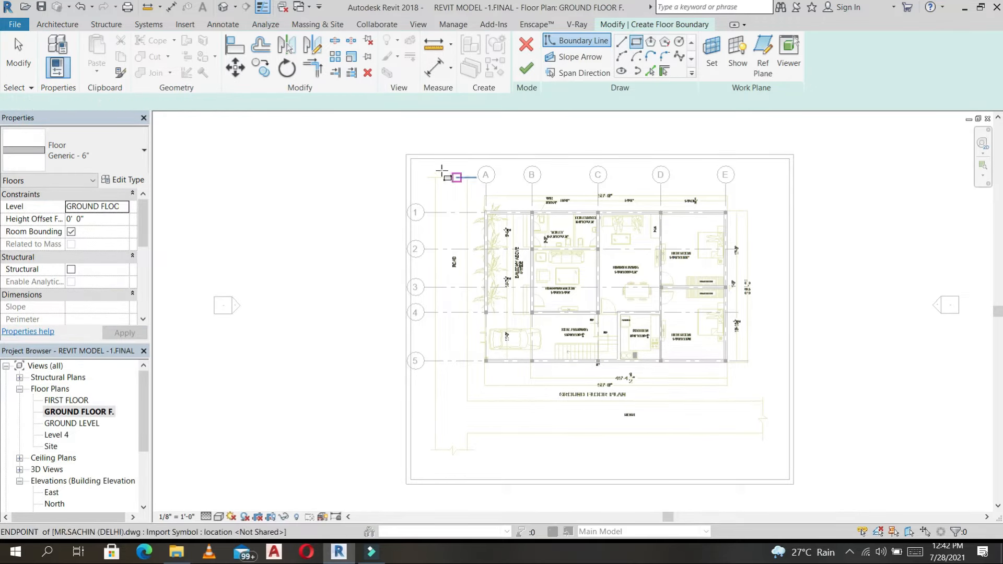
Step: Create a floor with a rectangular boundary around the whole building plot and assign it to GROUND LEVEL
click(763, 398)
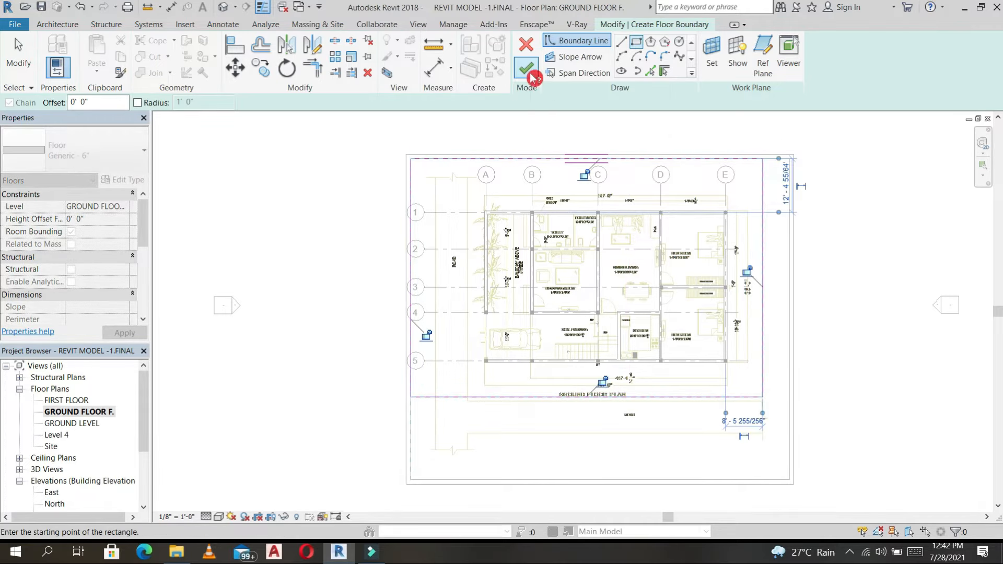
click(126, 206)
click(126, 207)
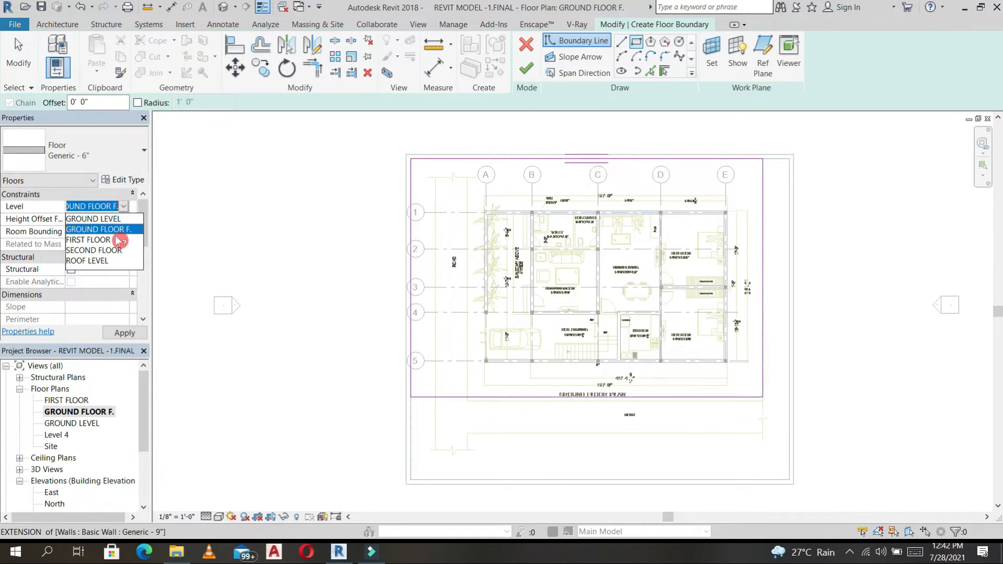
click(116, 220)
click(125, 333)
click(526, 68)
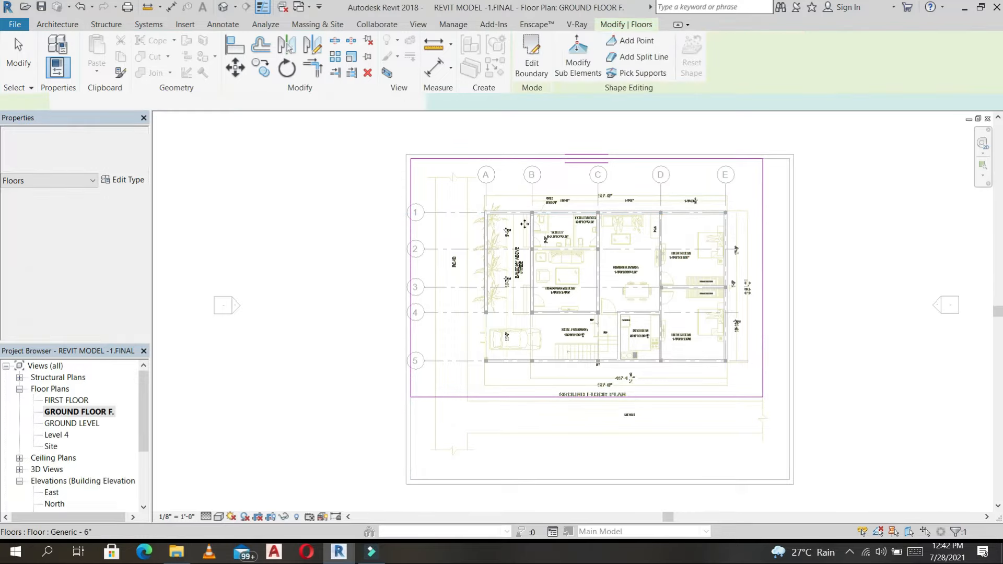
click(504, 219)
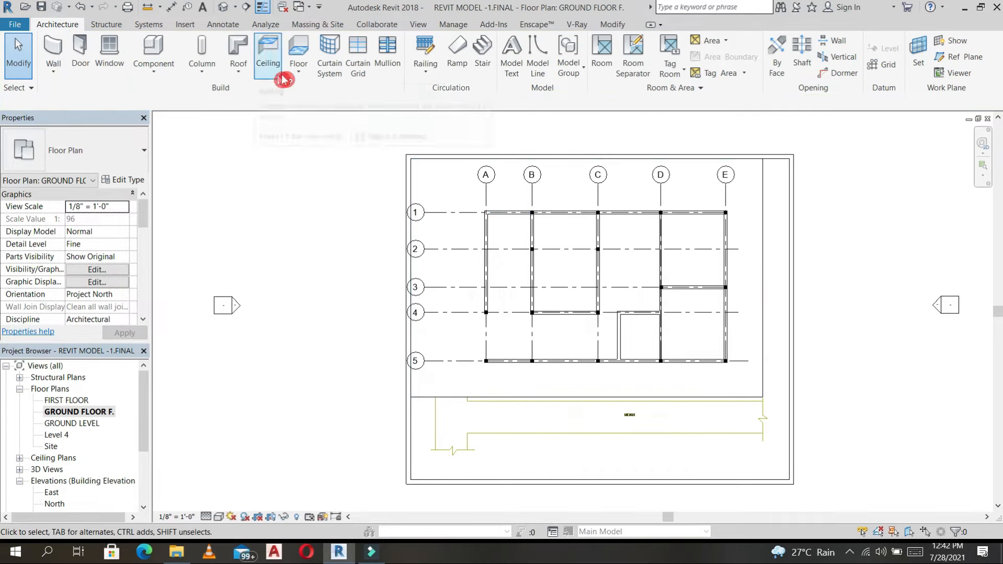
Step: Sketch a rectangular boundary for a second Generic - 6" floor between the outer corners of columns B1 and E5
click(299, 71)
click(319, 92)
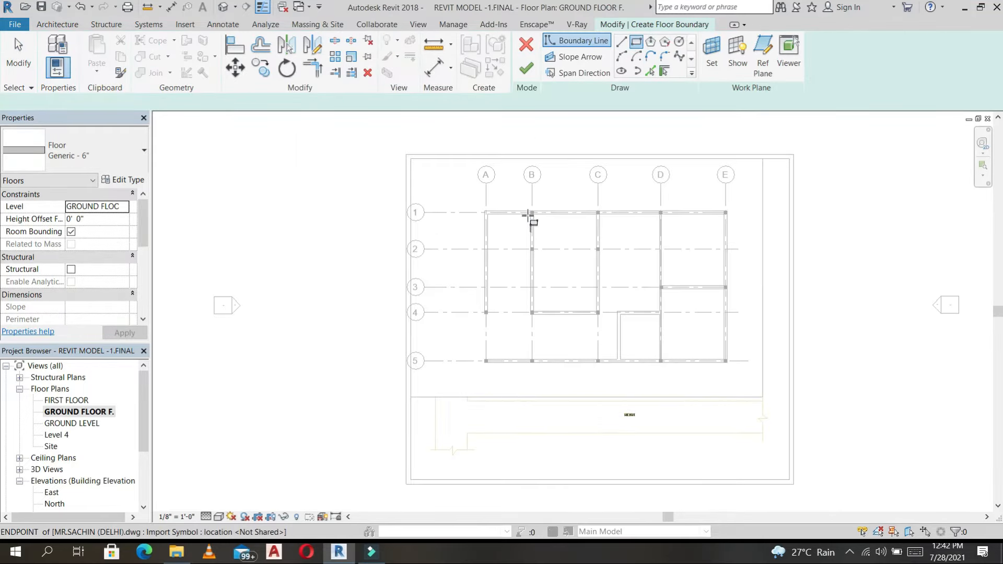
scroll(529, 216, up, 6)
click(547, 187)
scroll(620, 233, down, 5)
scroll(572, 298, down, 2)
scroll(696, 385, up, 7)
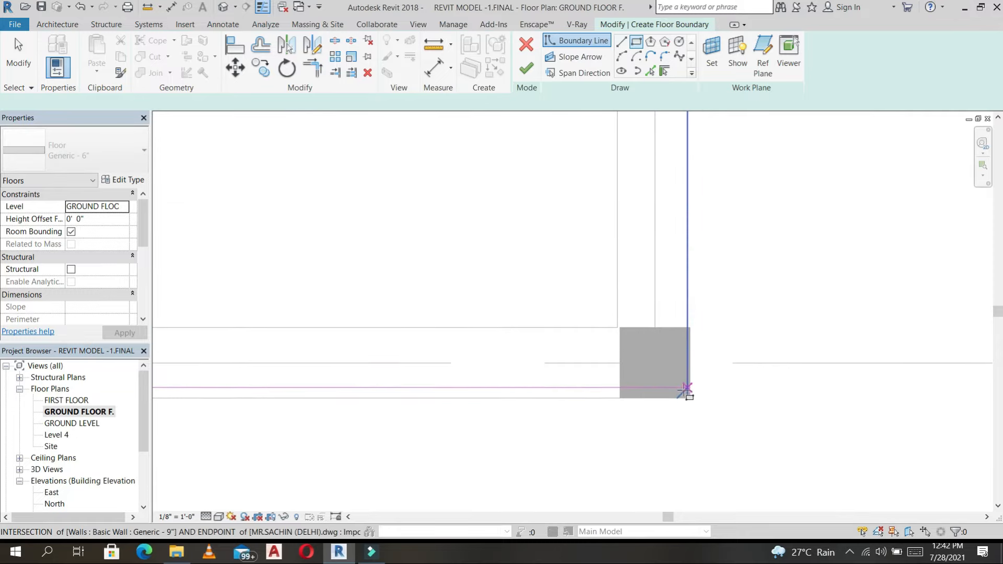
click(687, 399)
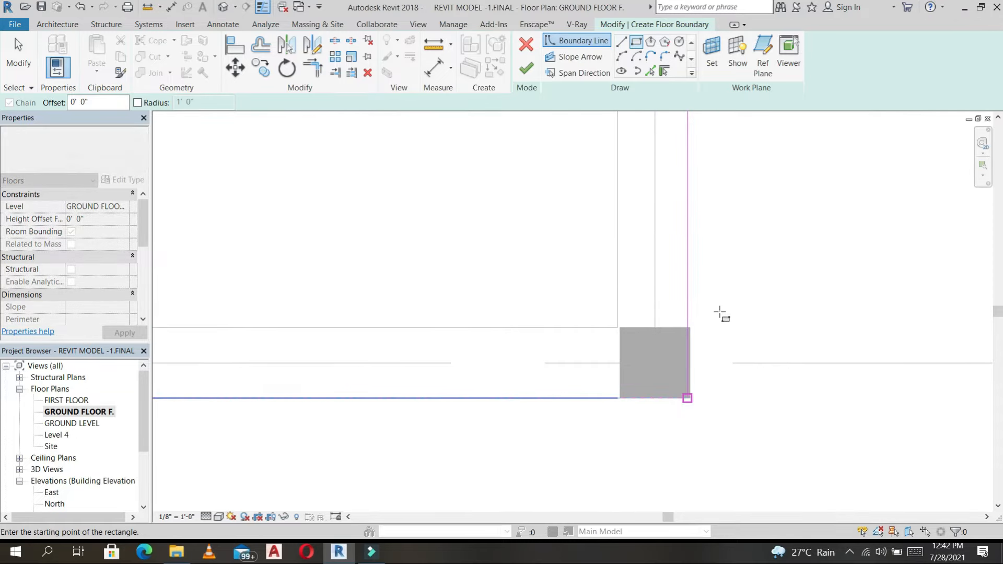
Step: Draw boundary lines along the outer wall face from column B4 to column C4 and on to the grid 5 edge
scroll(724, 313, down, 3)
scroll(732, 306, down, 5)
scroll(723, 308, up, 4)
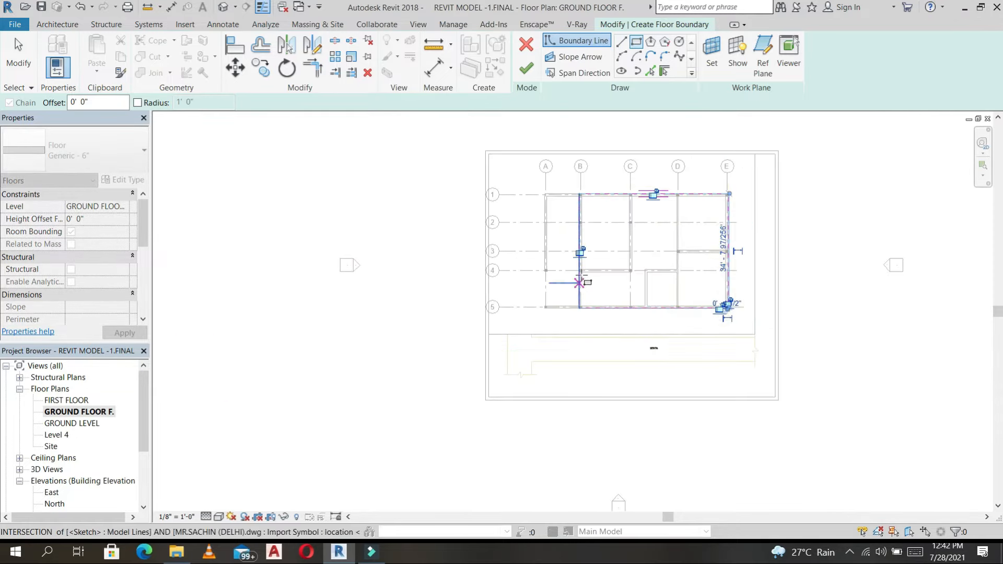
click(621, 41)
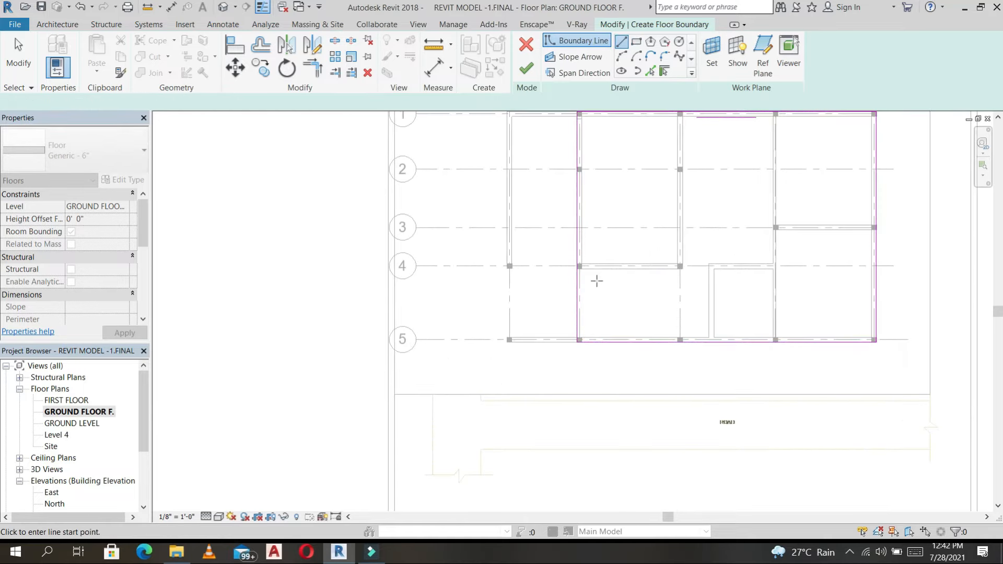
scroll(585, 277, up, 3)
click(550, 252)
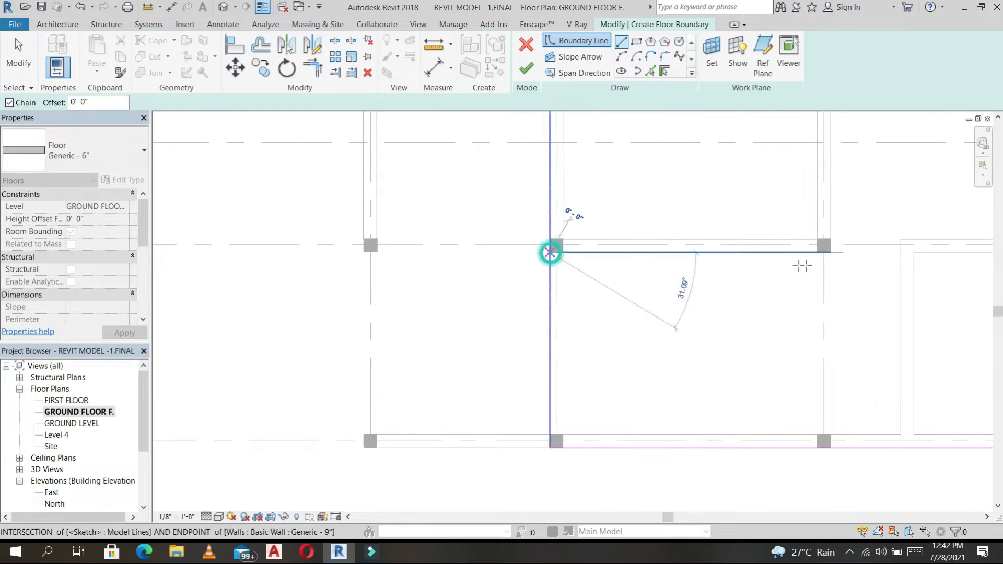
click(831, 253)
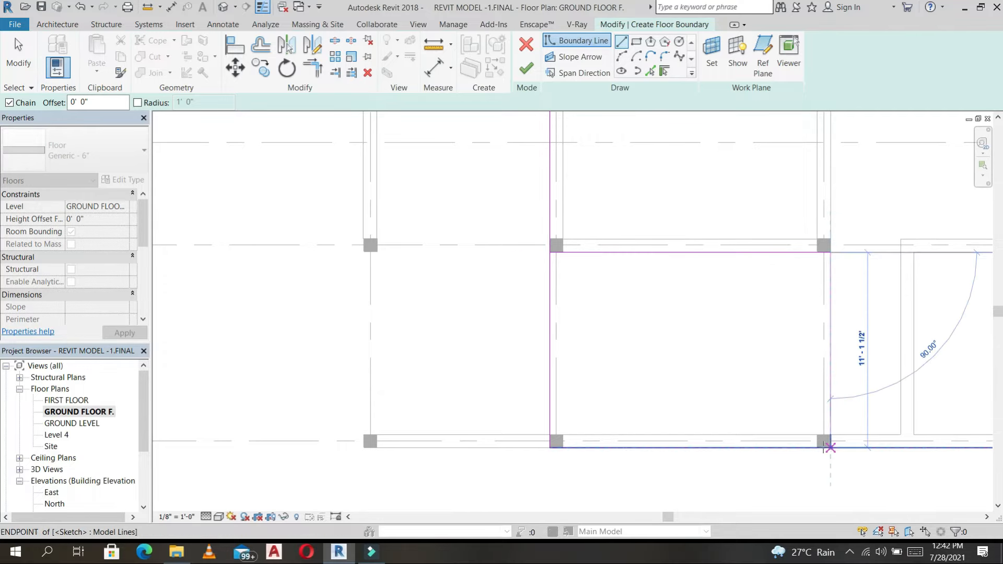
click(829, 442)
key(Escape)
key(Escape)
Step: Try to trim the grid B boundary line back to the new line at column B4
click(549, 271)
click(552, 229)
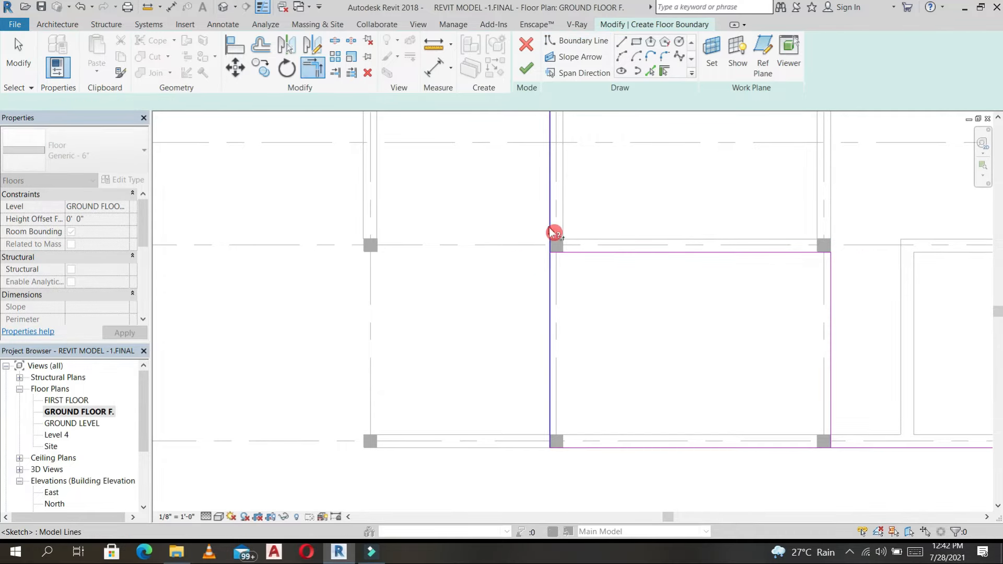
click(581, 253)
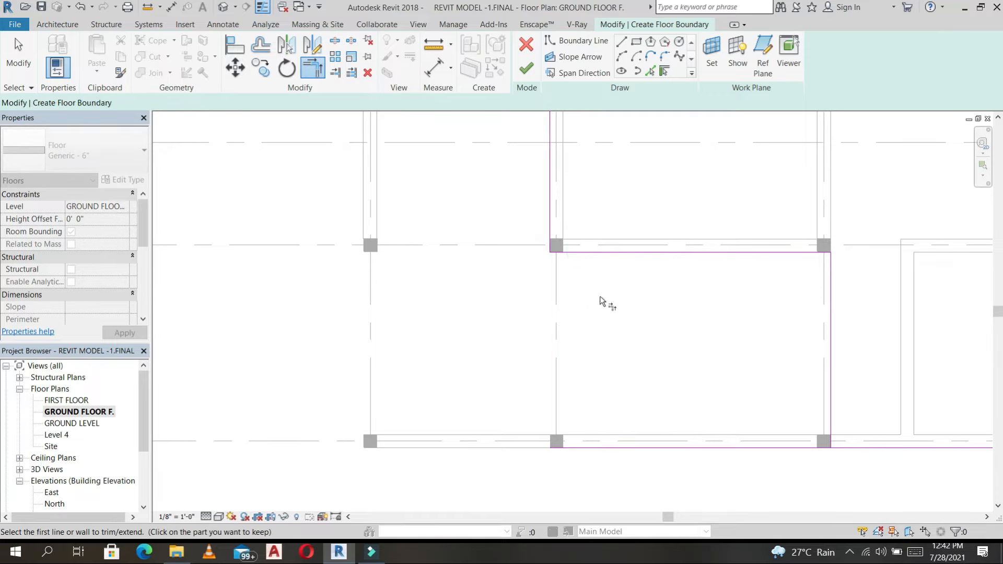
key(Escape)
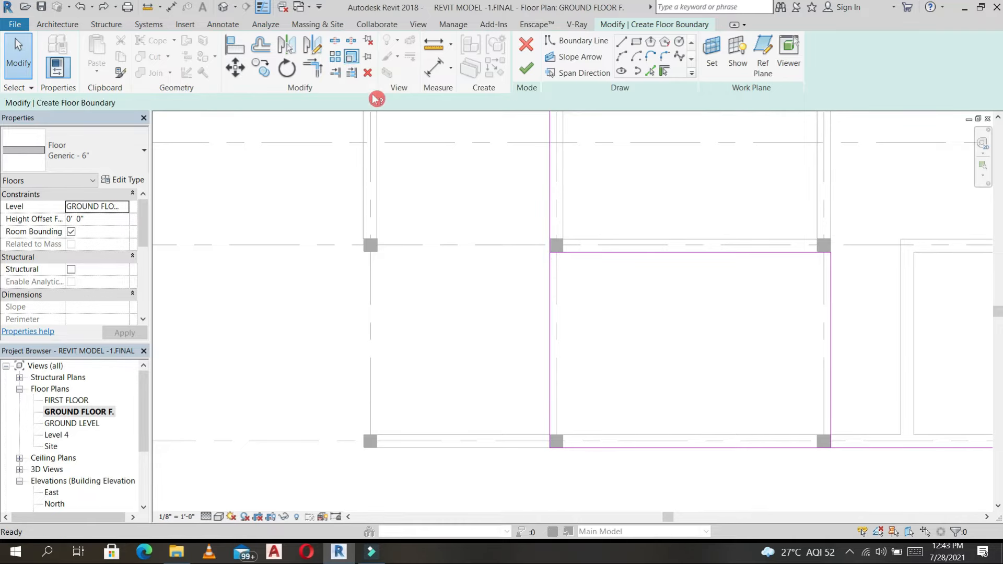
Step: Trim the boundary to corners at columns B4 and C5, excluding the parking bay, and finish the floor
click(333, 74)
click(319, 76)
click(549, 218)
click(578, 253)
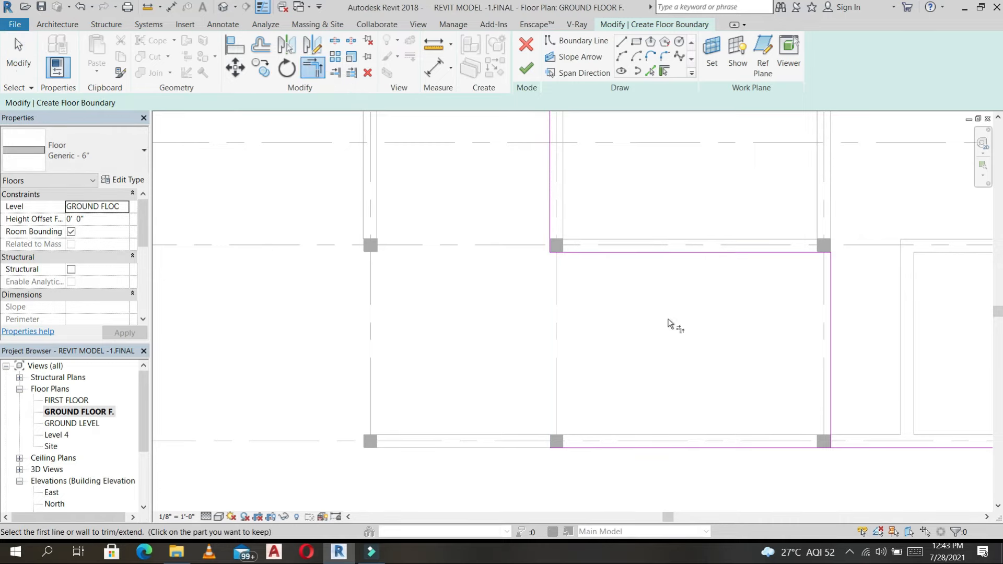
scroll(671, 325, down, 5)
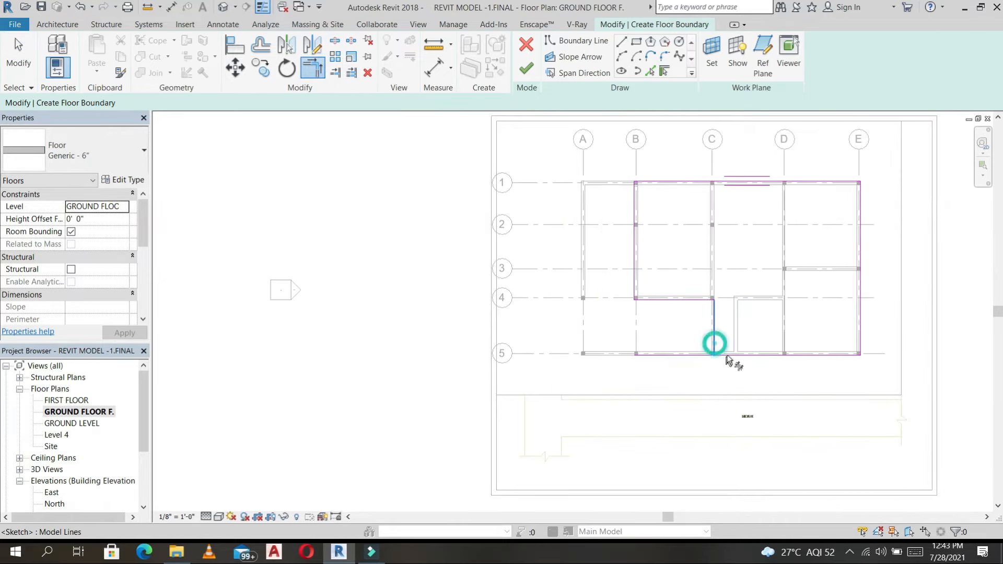
click(524, 76)
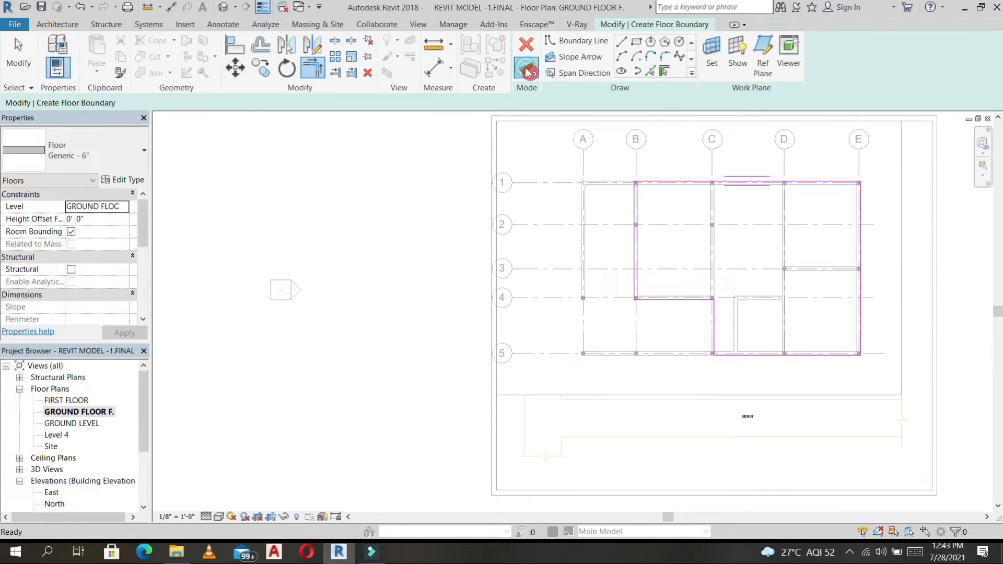
Step: Open the default 3D view and set its detail level to Fine
click(264, 7)
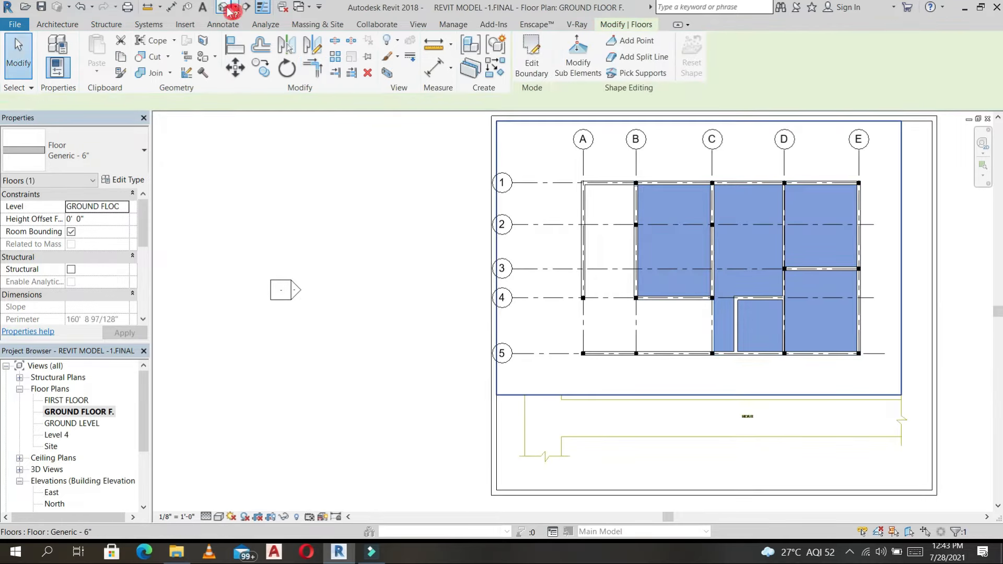
click(230, 9)
scroll(531, 287, down, 3)
shift+middle_drag(512, 347, 541, 302)
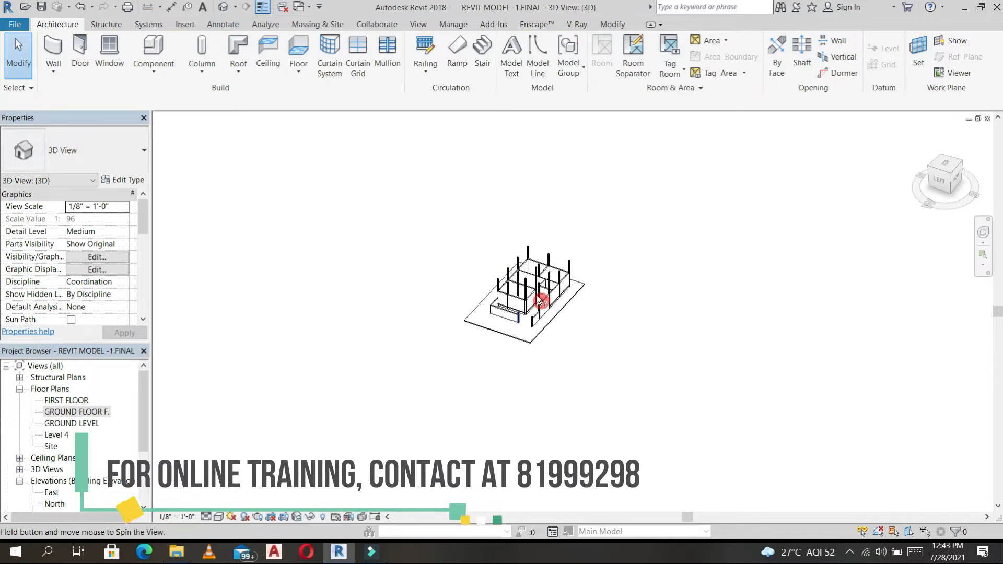
scroll(541, 302, up, 5)
click(206, 517)
click(220, 504)
click(218, 517)
click(518, 360)
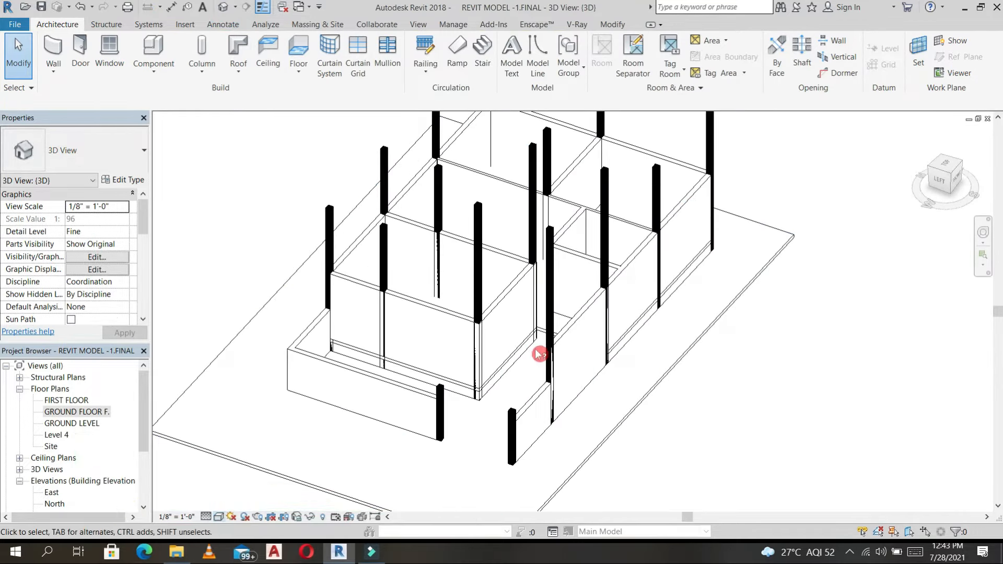
Step: Examine the floors in 3D from another side and return to the GROUND FLOOR F. plan around the rooms
mouse_move(520, 374)
shift+middle_down()
mouse_move(533, 394)
mouse_move(635, 292)
mouse_move(661, 361)
mouse_move(692, 379)
shift+middle_up()
scroll(706, 339, down, 4)
click(706, 339)
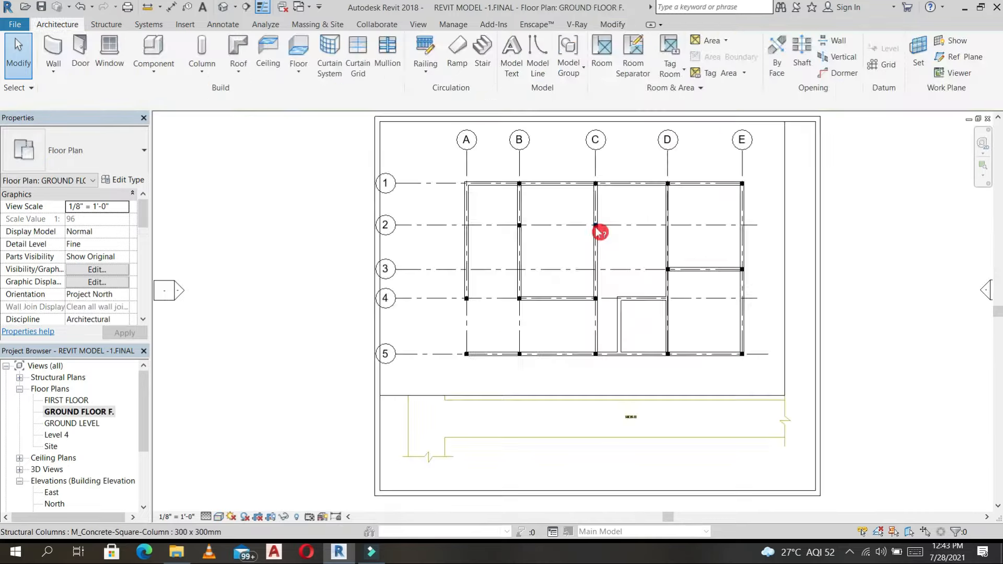
scroll(598, 232, up, 5)
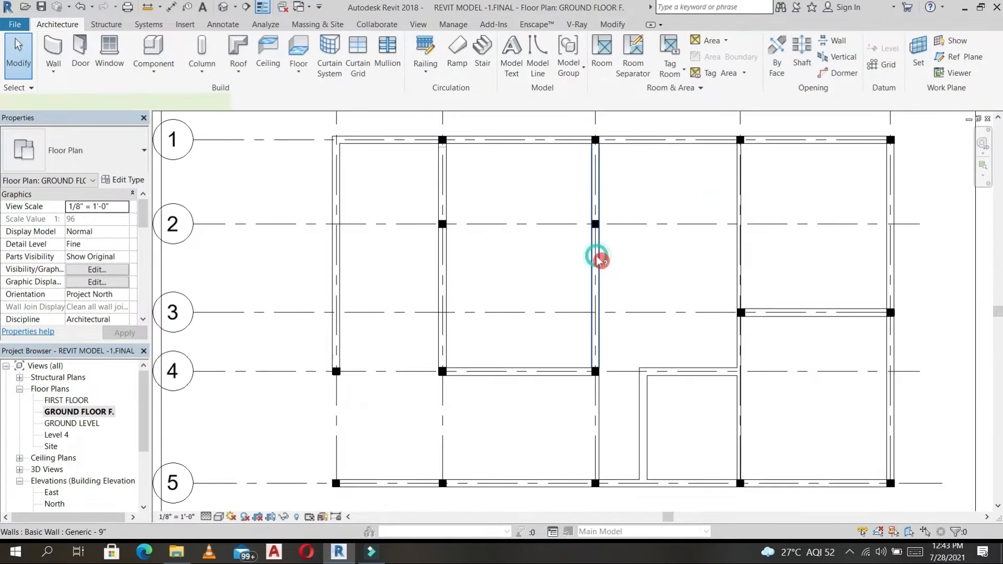
Step: Draw a Generic - 9" wall along grid 2 between columns B2 and C2
click(597, 256)
key(c)
key(s)
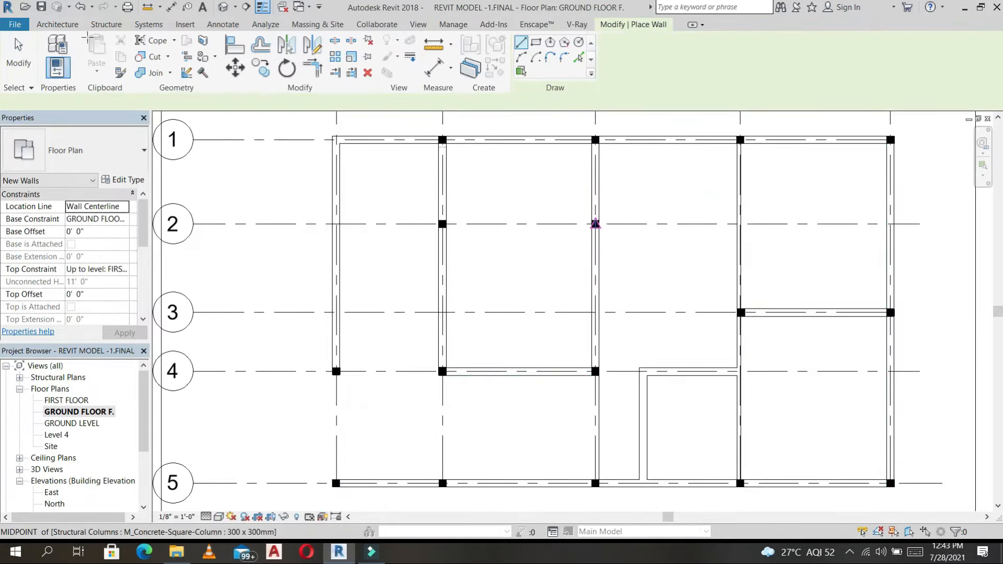
click(51, 25)
click(57, 42)
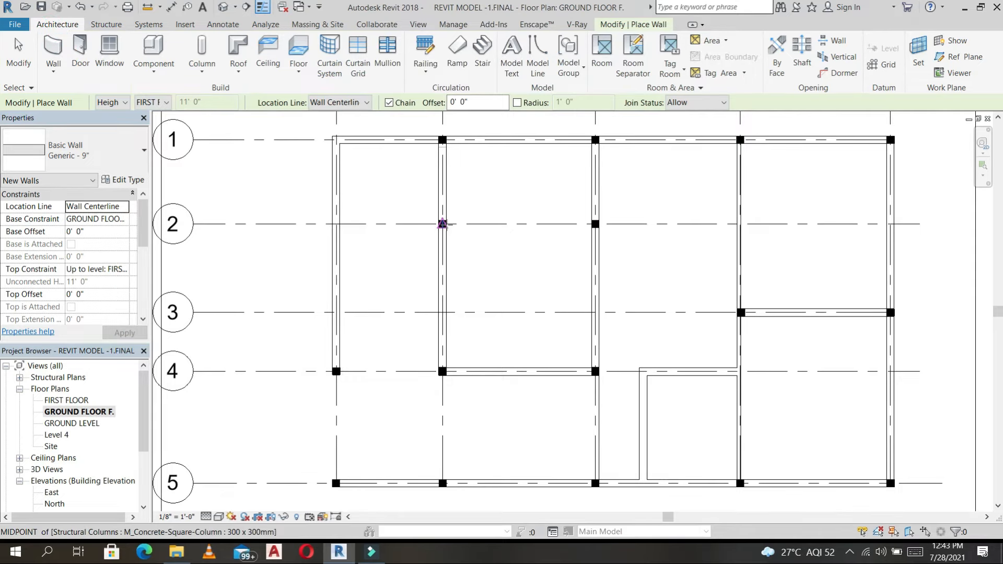
scroll(444, 224, up, 3)
click(444, 224)
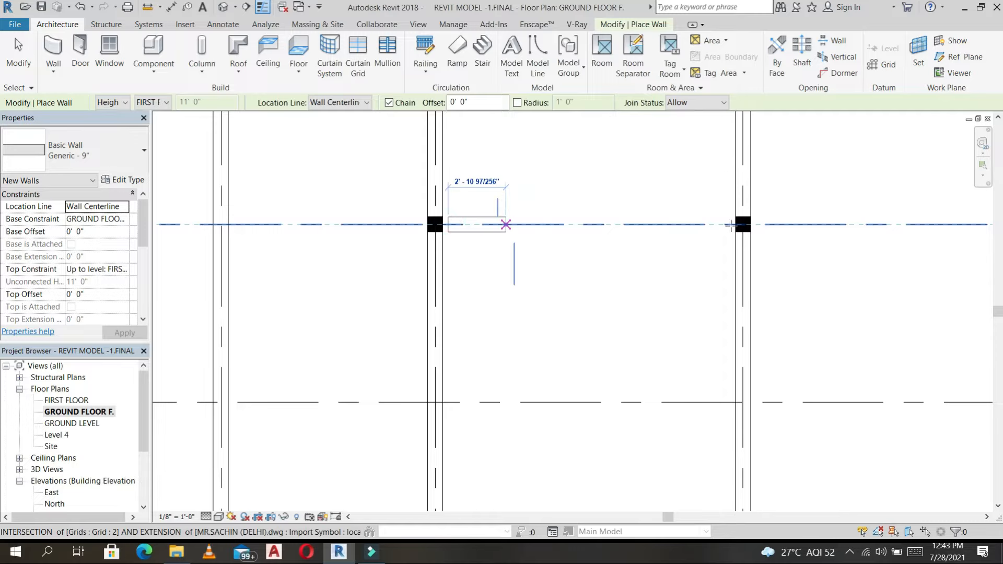
click(736, 225)
key(Escape)
key(Escape)
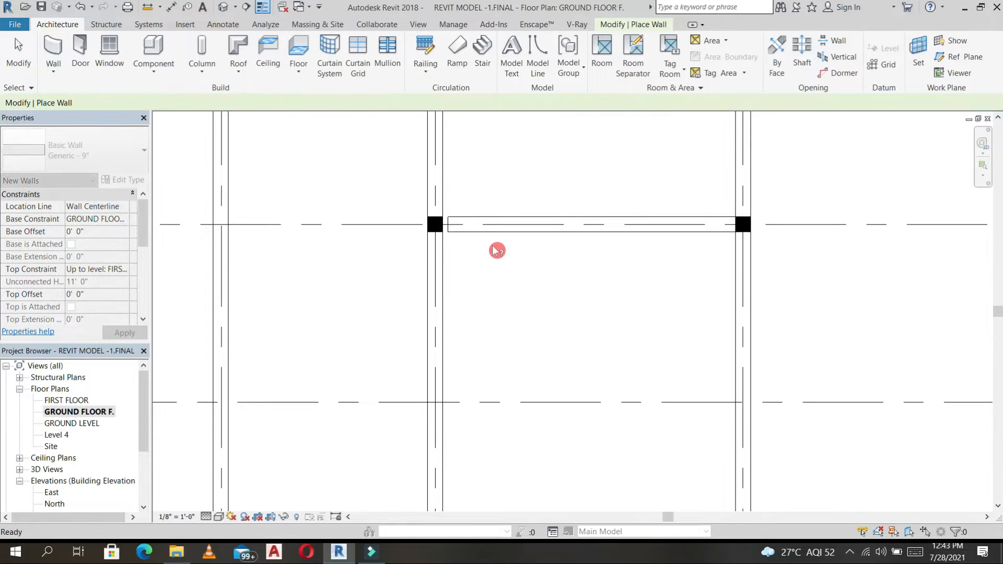
Step: Extend the open end of the grid 2 wall to meet the grid B wall
key(x)
click(445, 201)
click(456, 215)
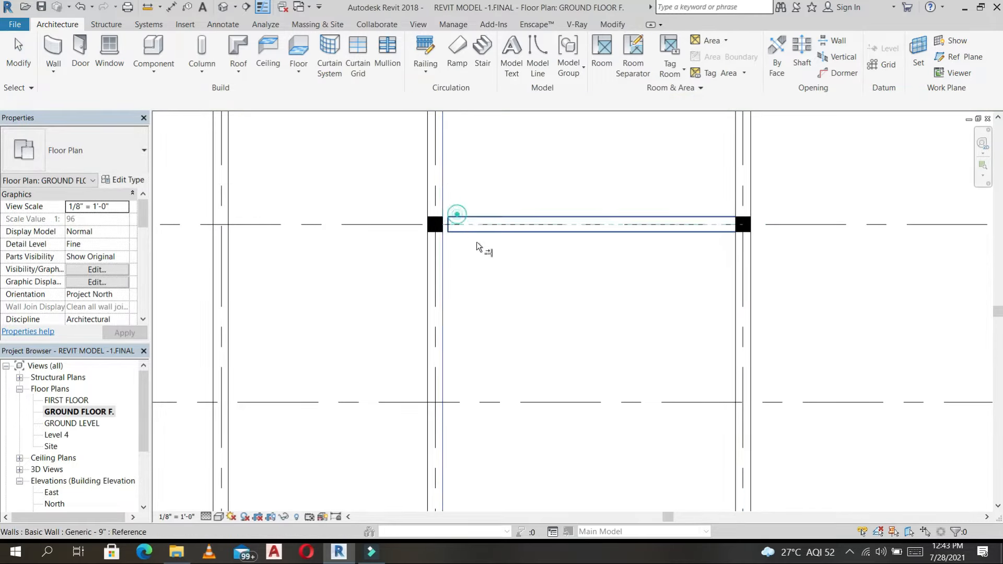
scroll(493, 265, down, 3)
key(Escape)
key(Escape)
Step: Add a Generic - 4.5" partition wall between the grid 1 and grid 2 walls, dividing the room between grids B and C
click(700, 236)
key(w)
key(a)
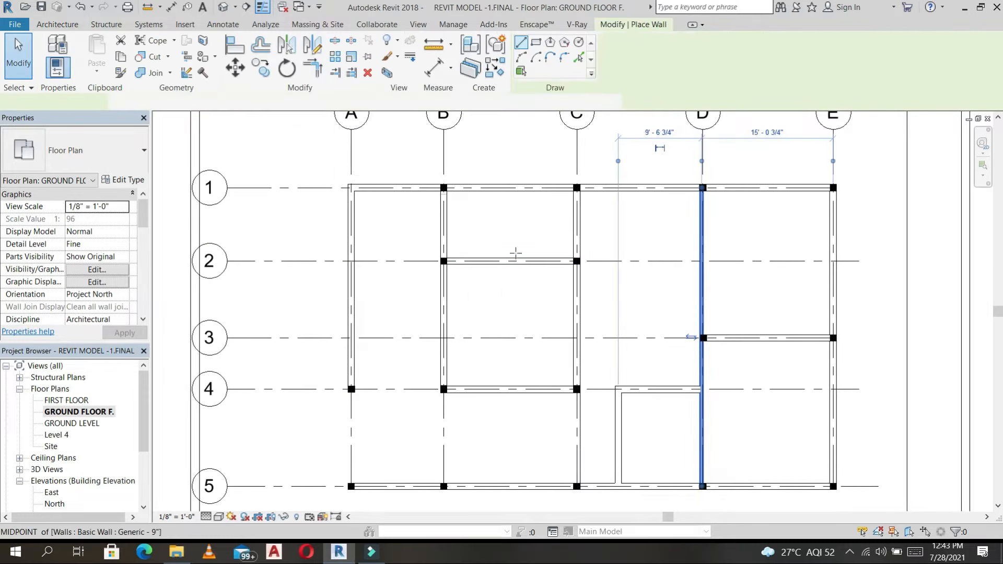
click(519, 260)
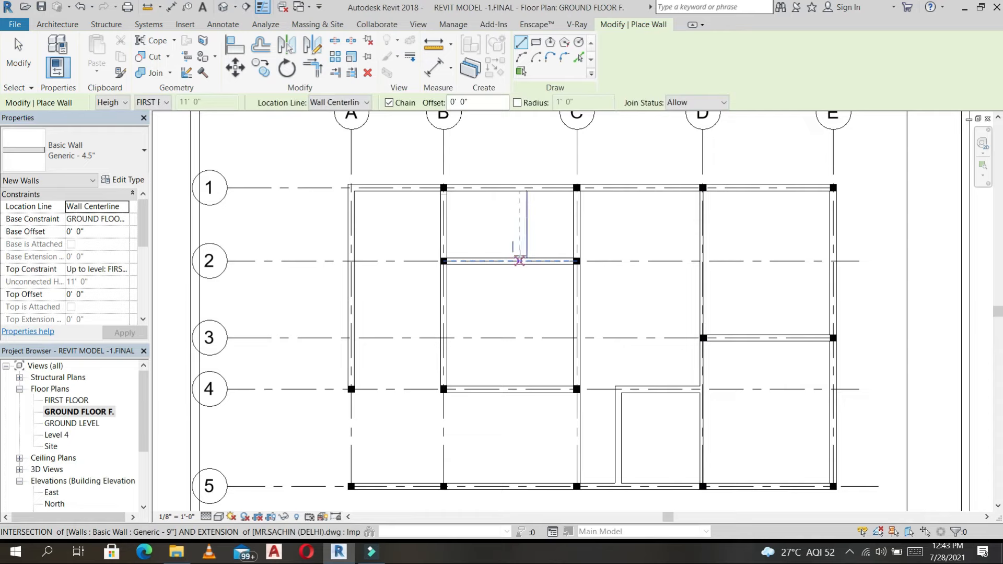
key(Escape)
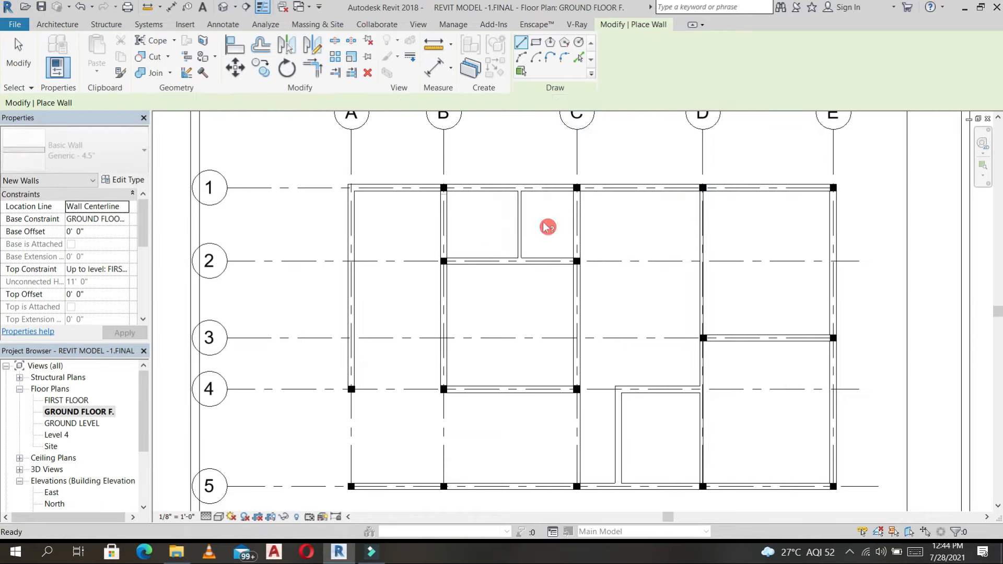
key(Escape)
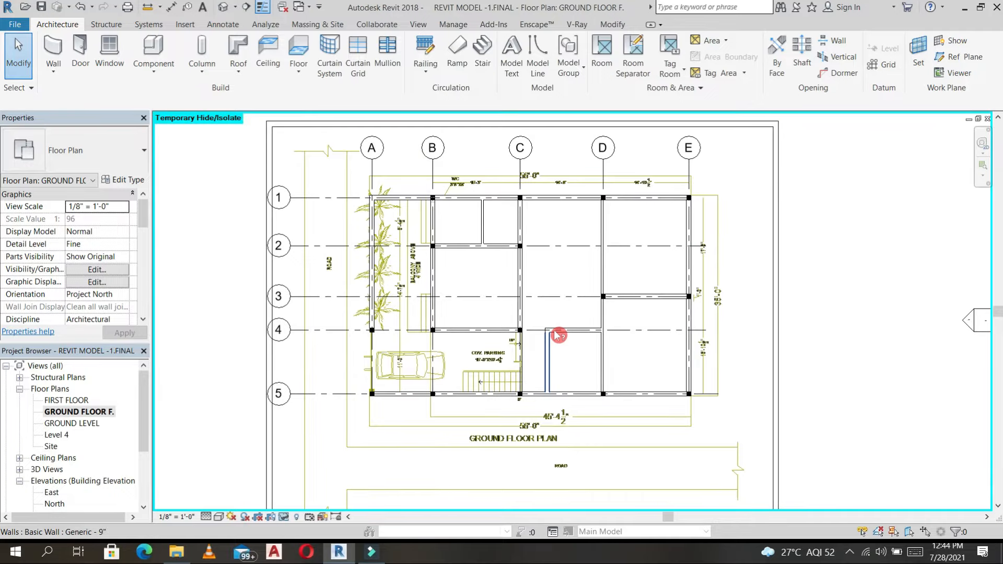
Step: Place a Single-Flush 36" x 84" door in the grid 4 wall beside column C4, hinged on the column side and opening toward grid 3
scroll(554, 335, up, 3)
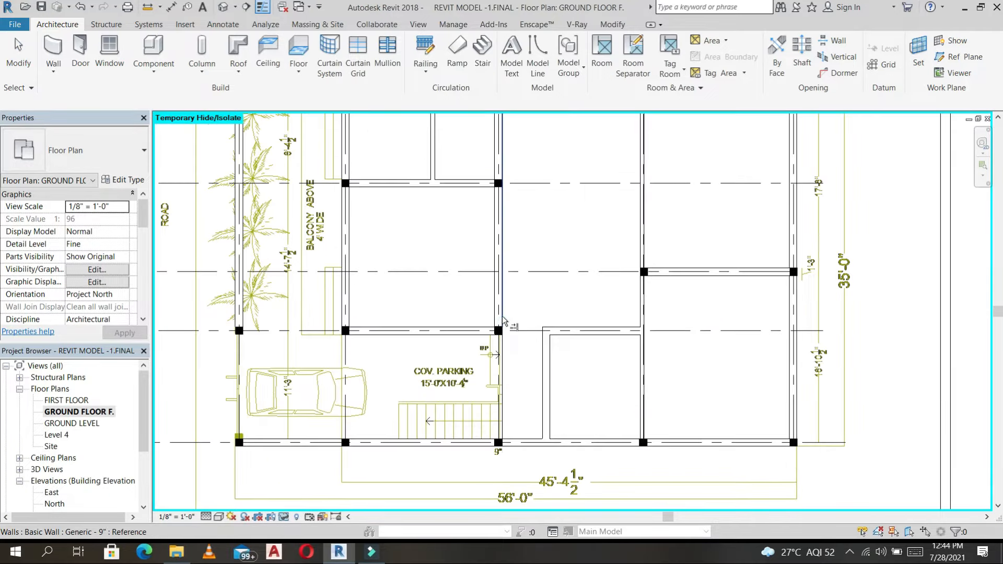
scroll(518, 277, down, 2)
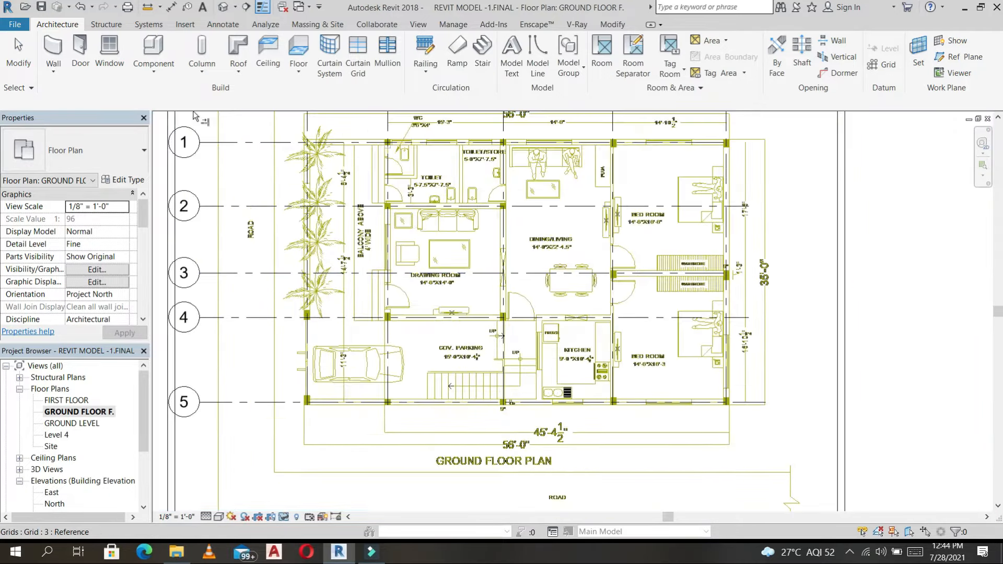
click(81, 51)
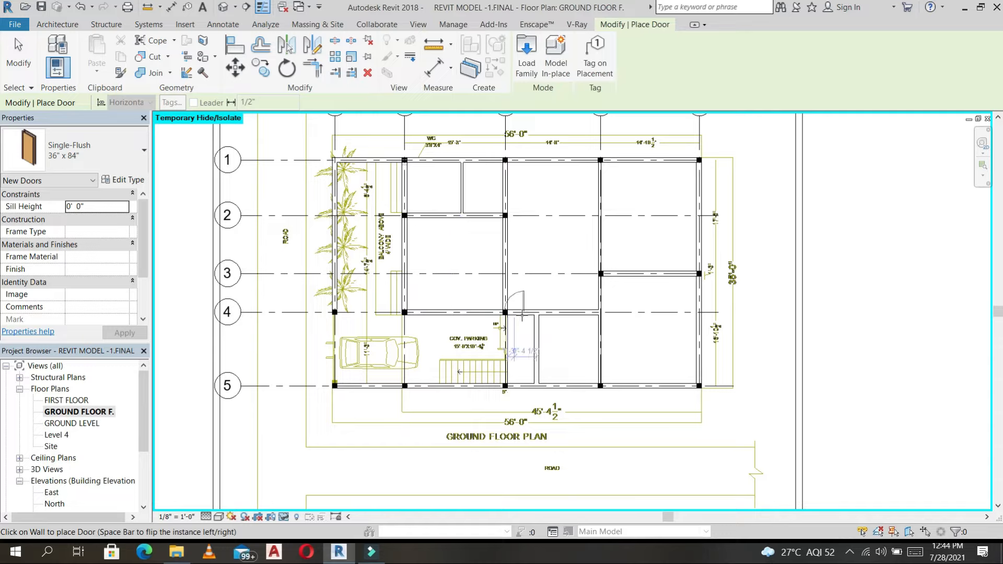
key(space)
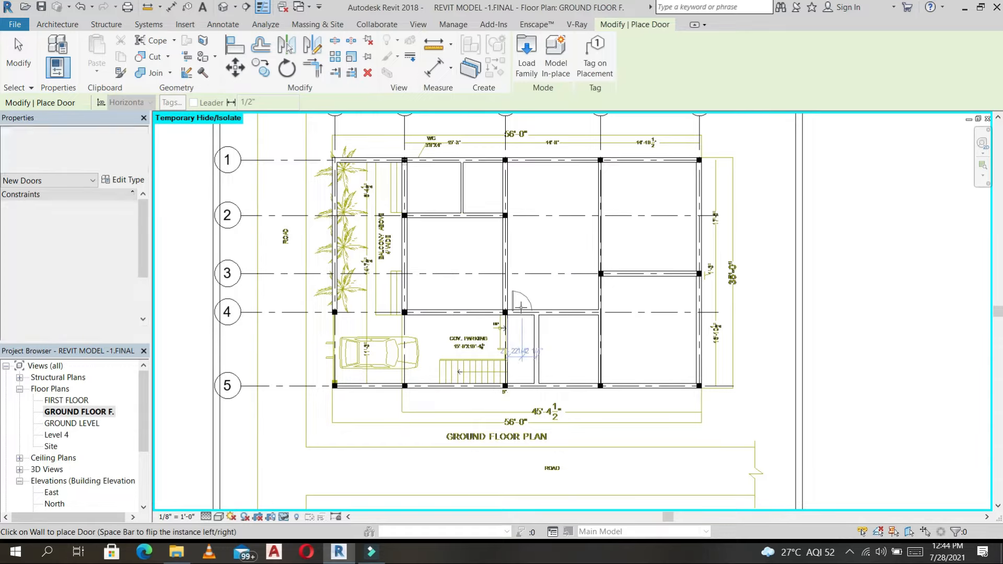
click(521, 307)
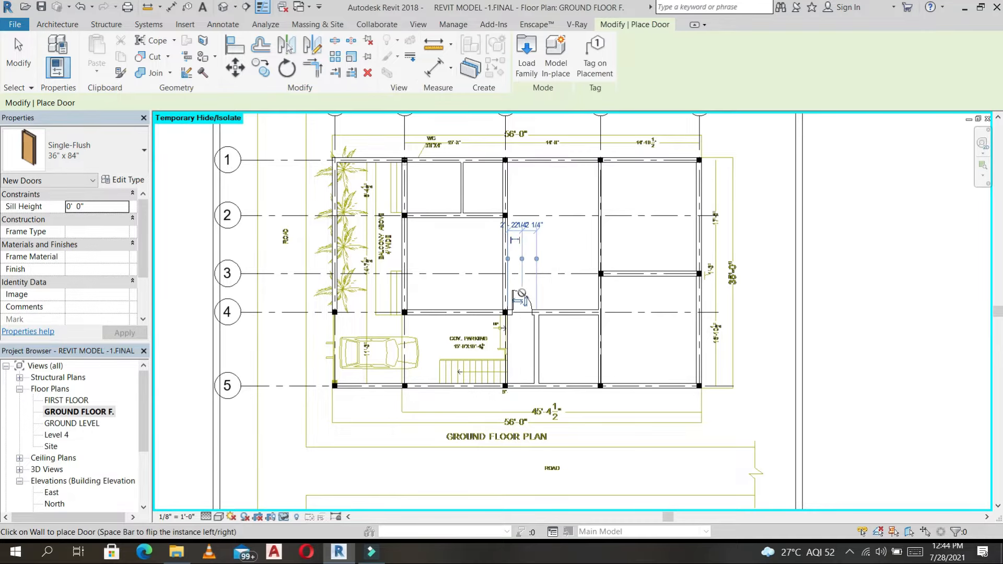
key(Escape)
Step: Set the width of the Single-Flush 36" x 84" door type to 4' 0"
click(524, 298)
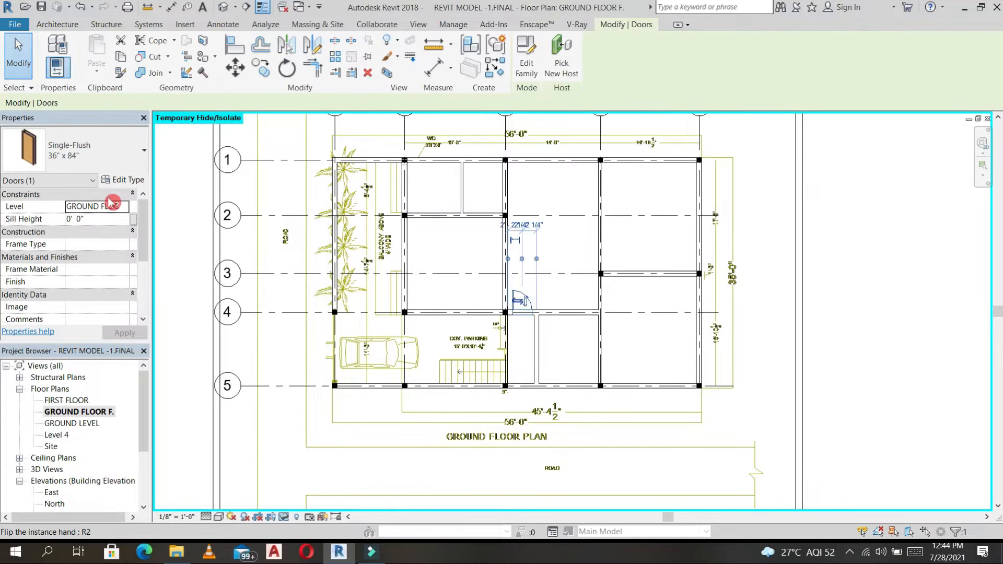
click(141, 184)
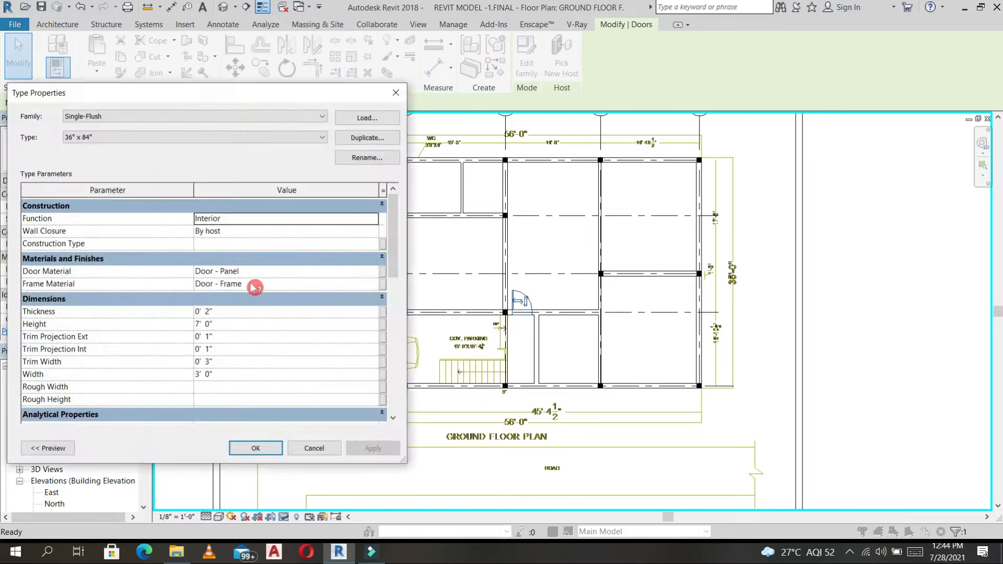
click(242, 375)
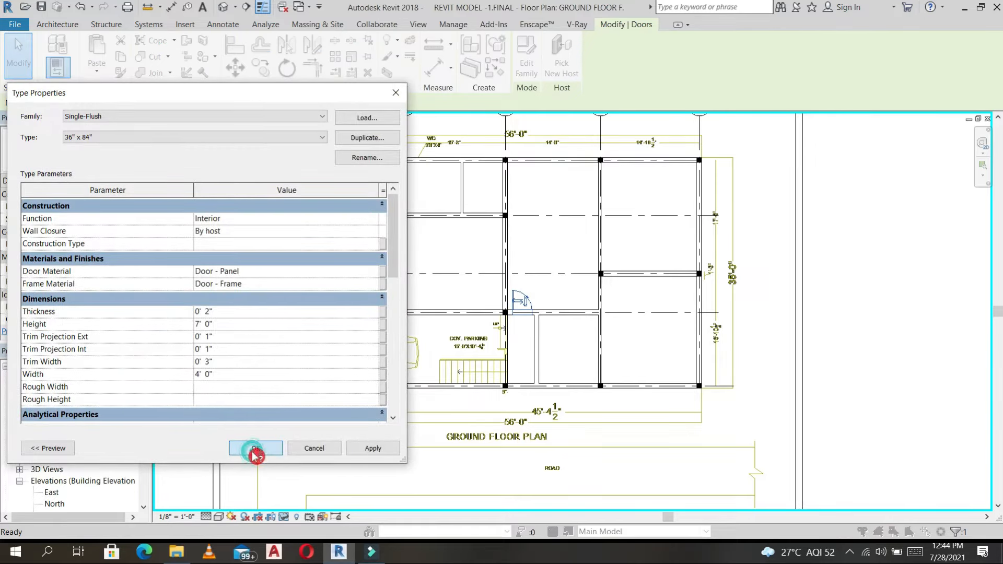
key(Return)
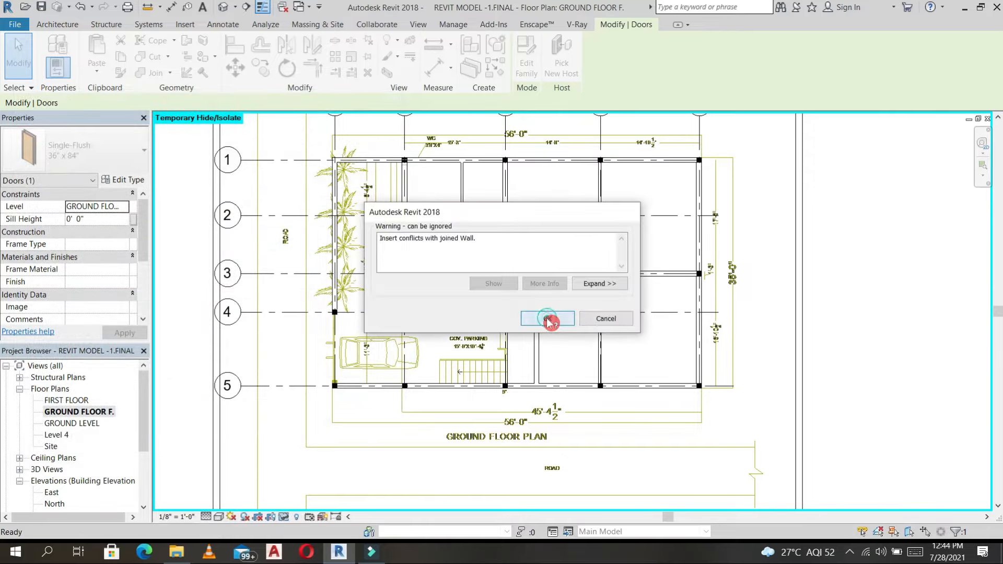
click(547, 319)
scroll(533, 316, up, 2)
scroll(533, 313, up, 3)
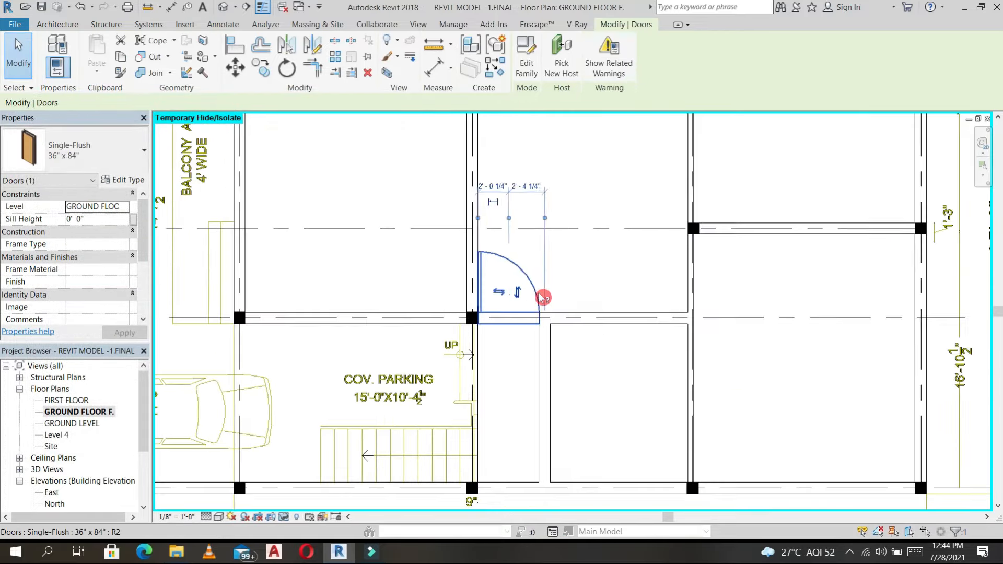
key(Escape)
scroll(540, 295, down, 5)
Step: Place a matching Single-Flush 36" x 84" door in the grid B wall between grids 3 and 4
click(534, 291)
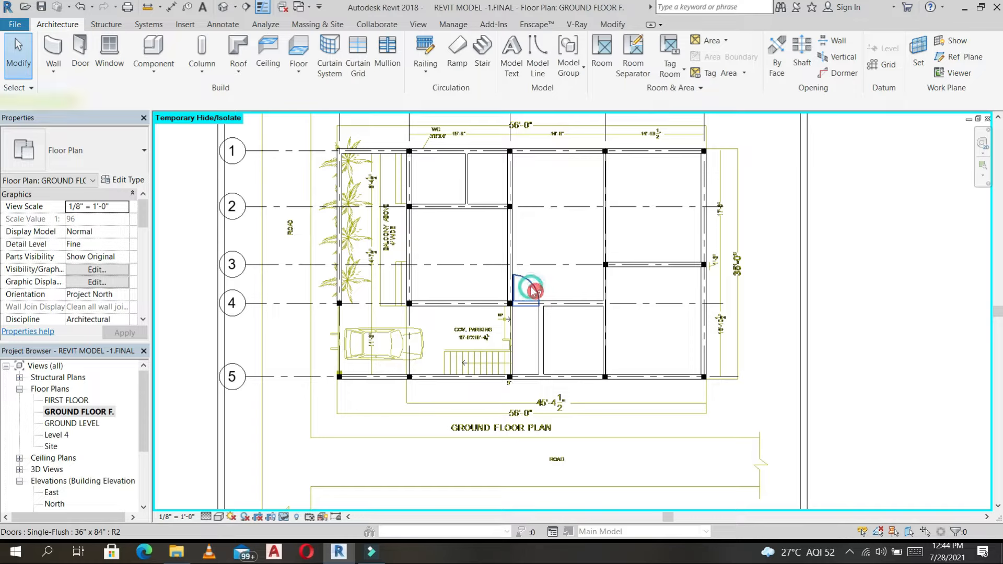
key(c)
key(s)
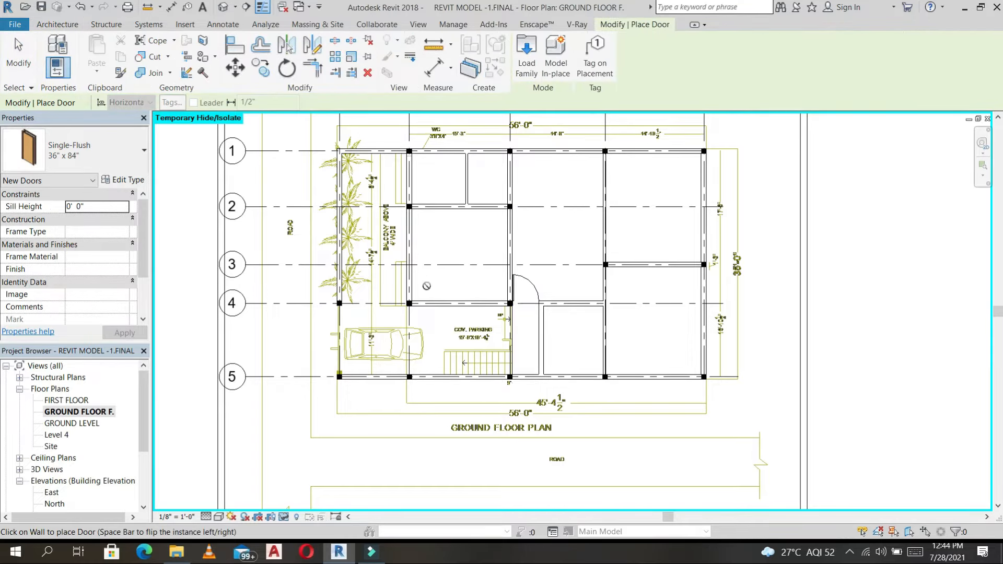
click(410, 284)
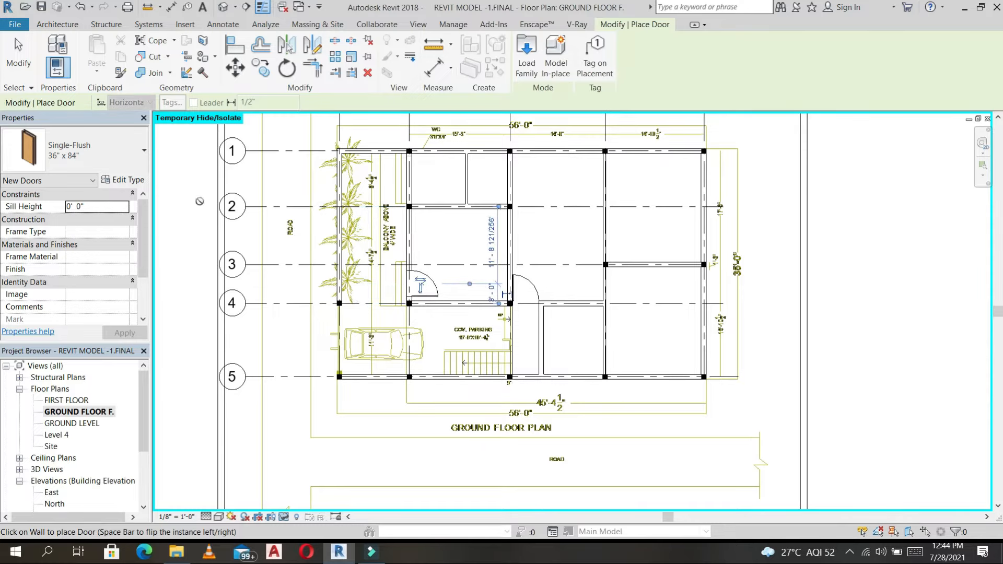
Step: Place Single-Flush 30" x 80" doors for both toilets near grid 2, both bedrooms beside column D3, and the kitchen on grid 4
click(136, 156)
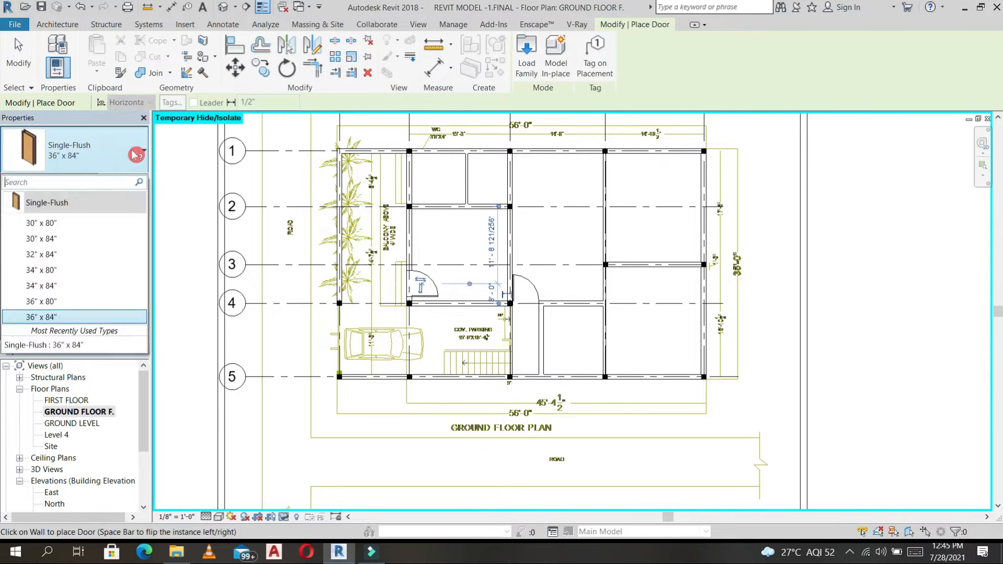
click(86, 224)
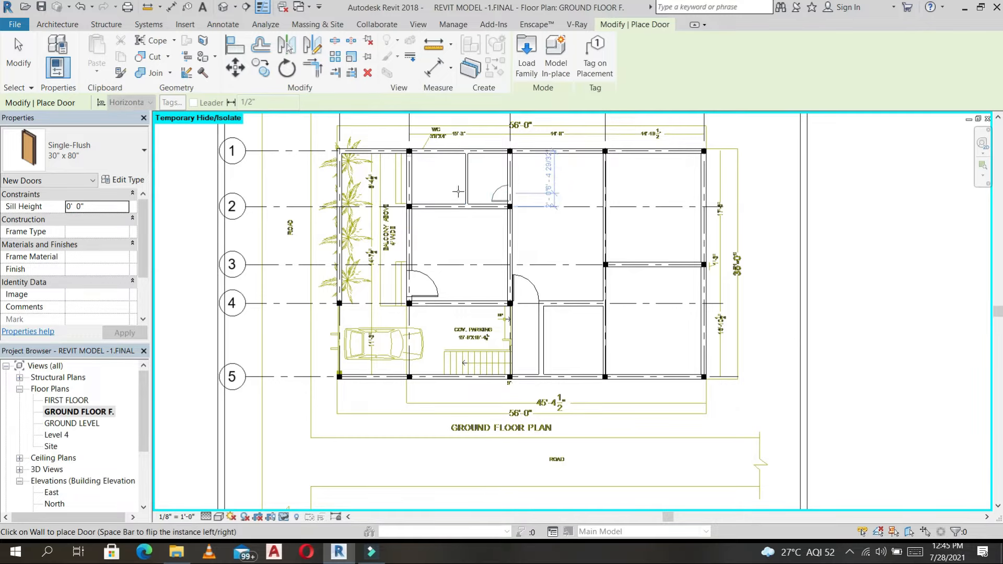
click(410, 192)
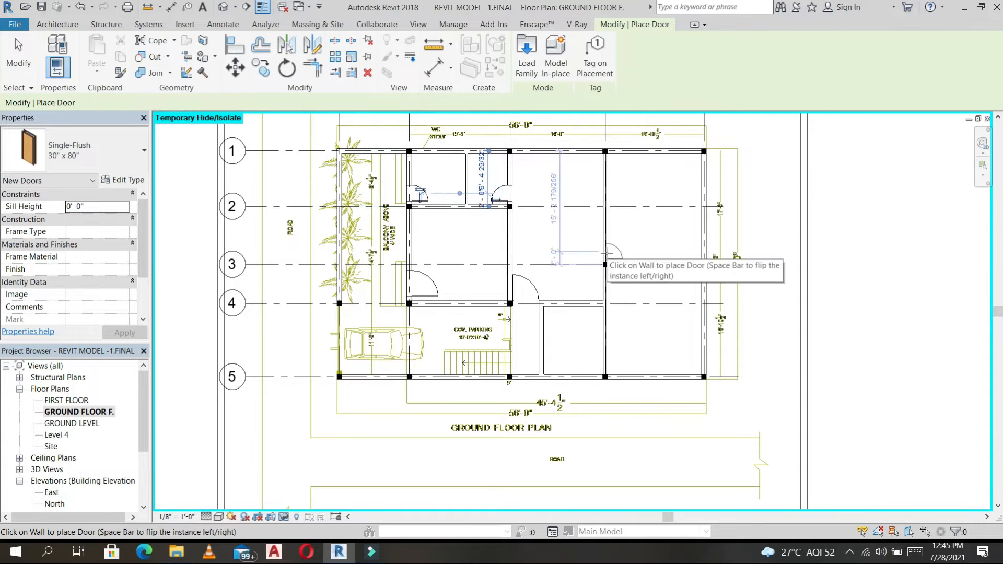
click(610, 284)
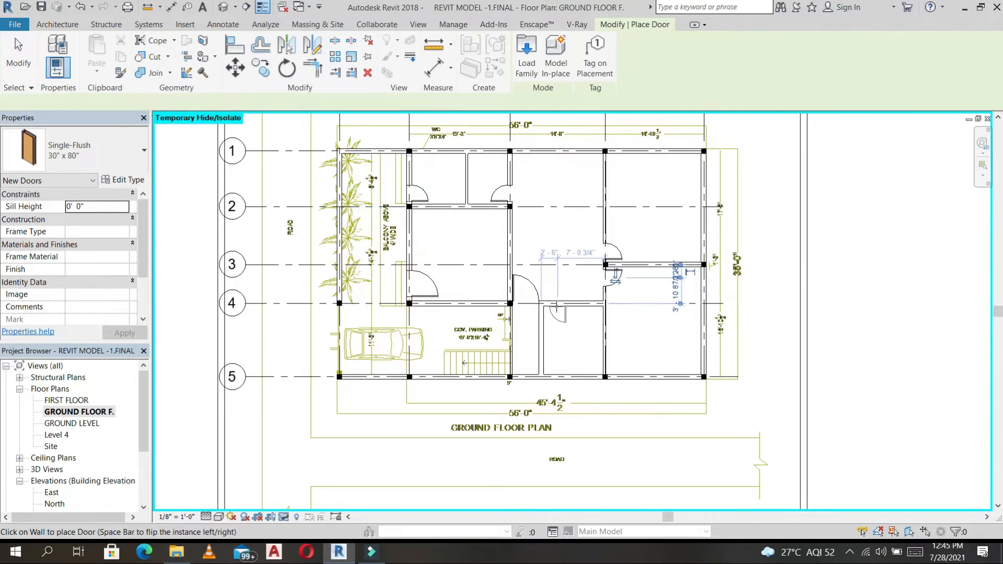
click(554, 306)
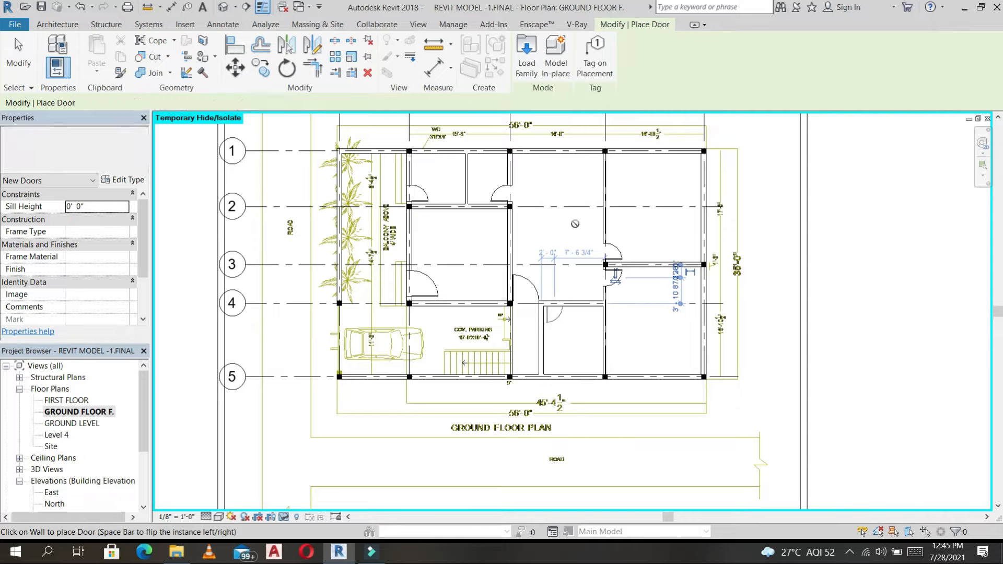
Step: Duplicate the Fixed window type as 5'X6' with a height of 6' 0" and a width of 5' 0"
click(57, 24)
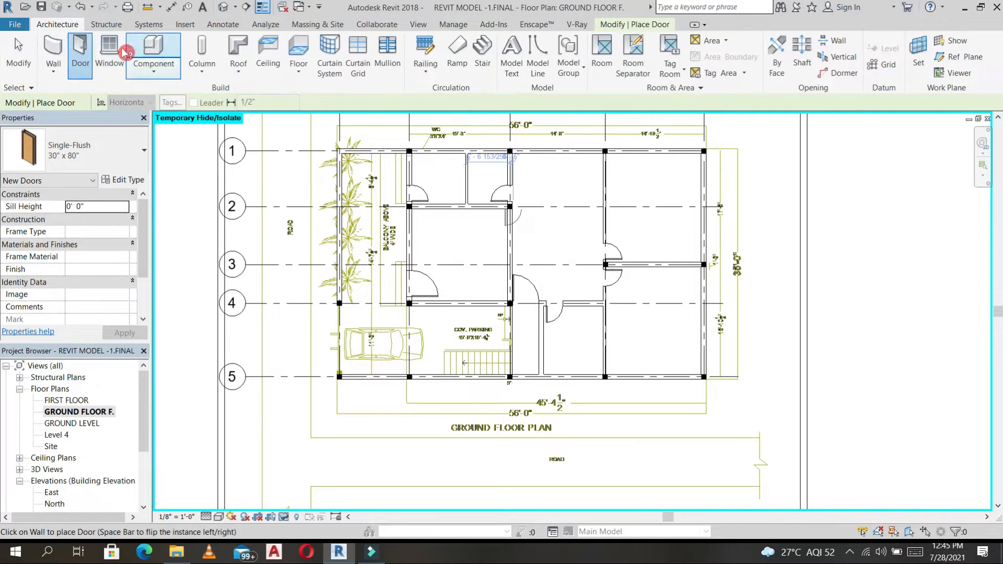
click(121, 40)
click(123, 180)
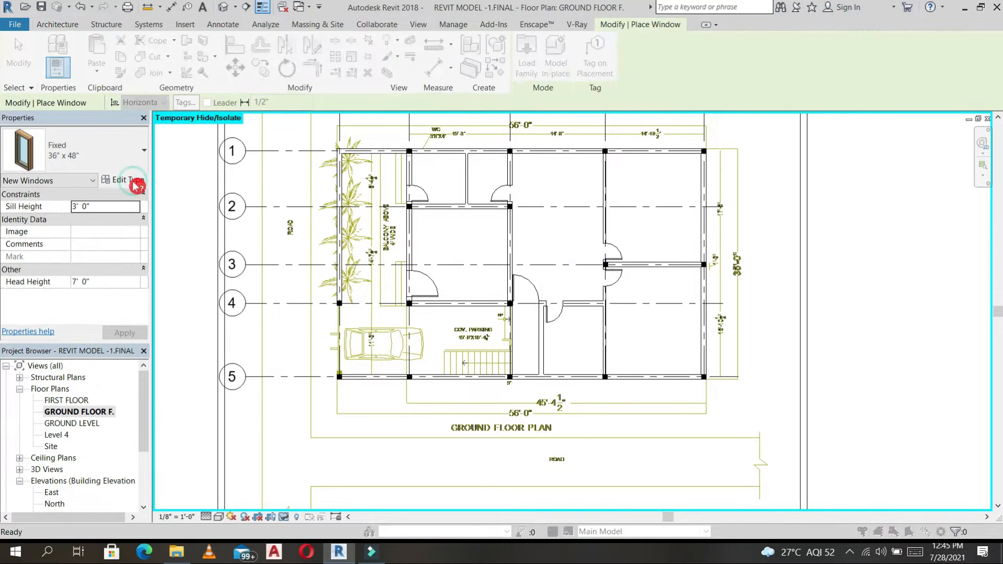
click(359, 160)
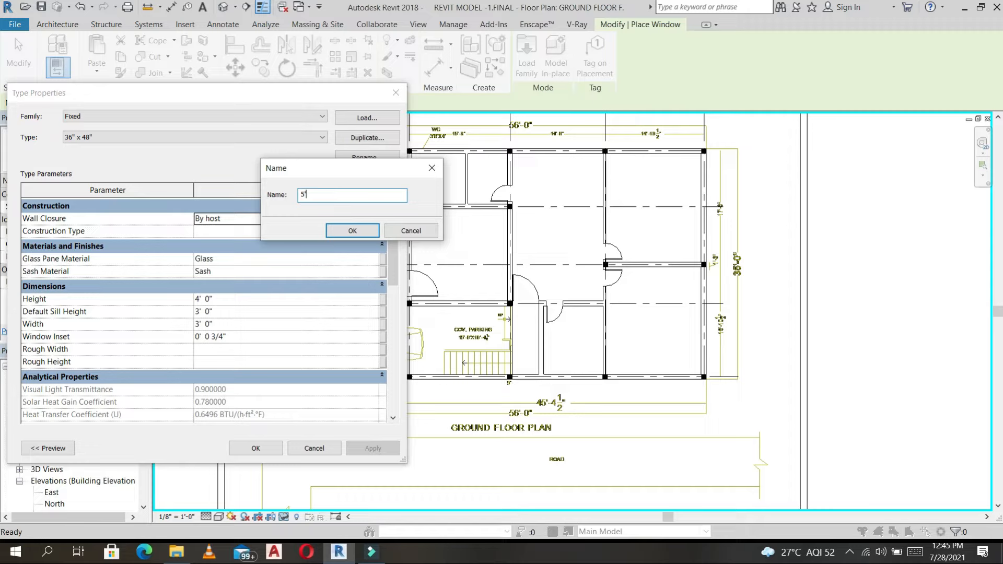
key(Return)
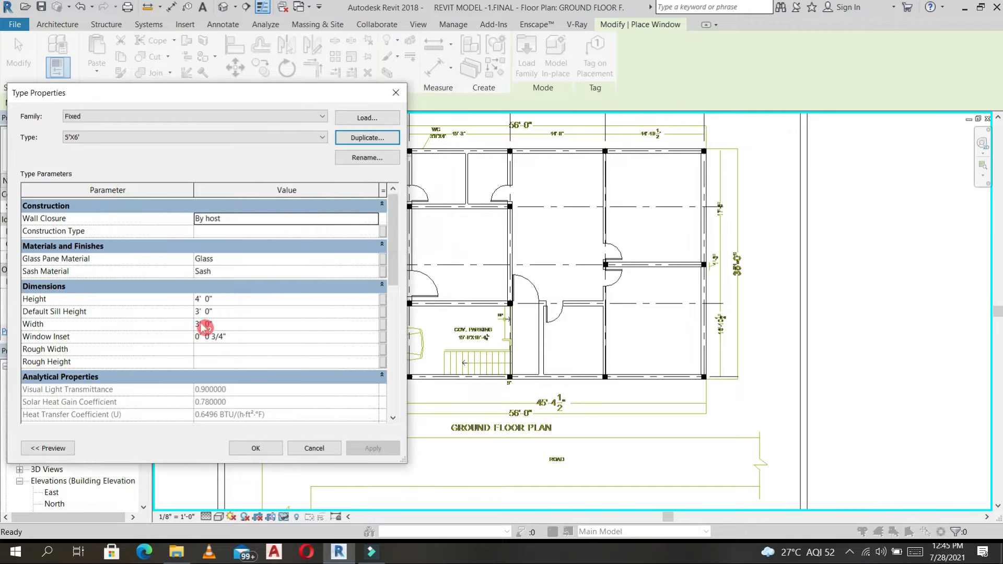
click(225, 301)
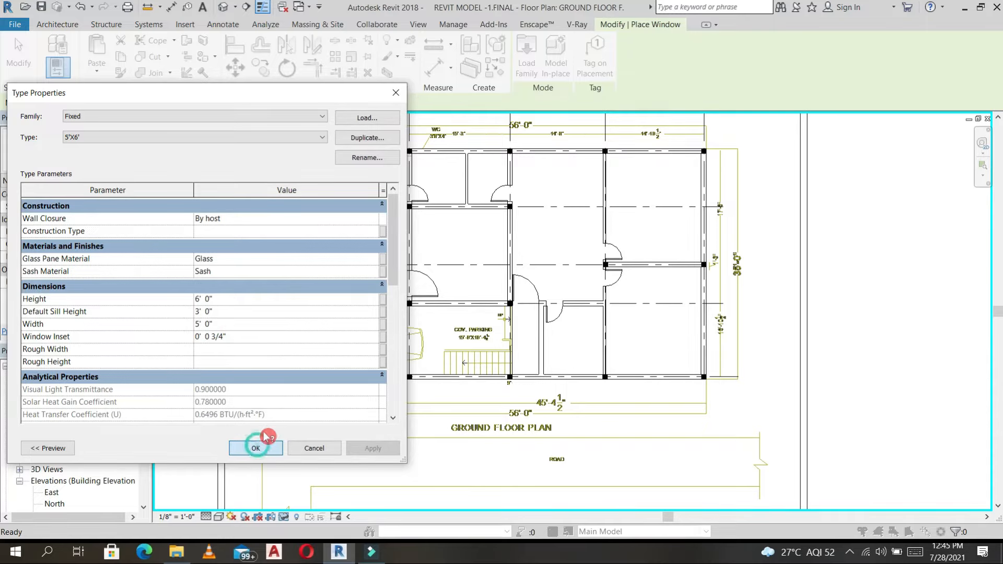
click(256, 447)
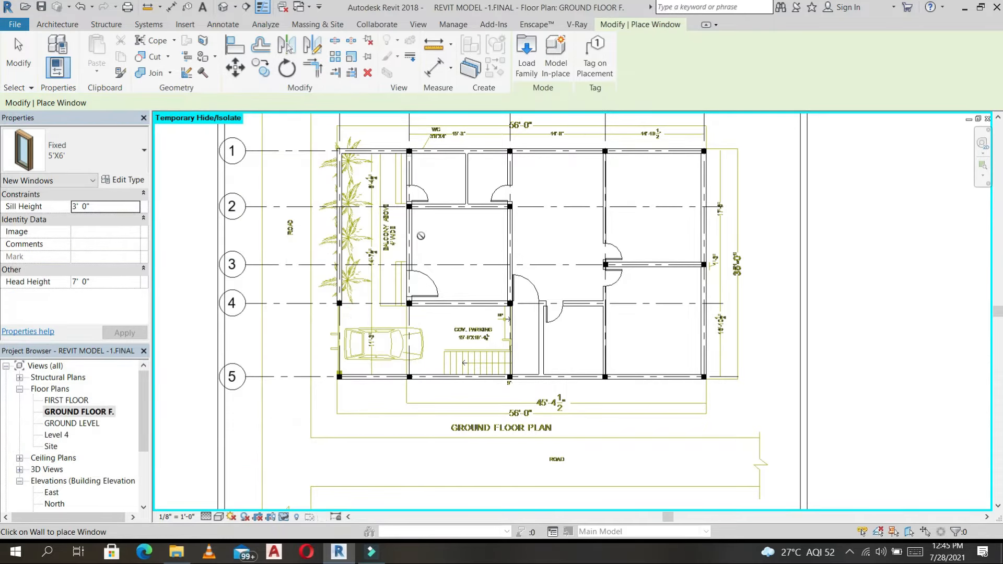
Step: Place 5'X6' windows in the grid 1, grid E, grid B and kitchen grid 5 walls, and in the grid 4 wall facing the parking
click(574, 378)
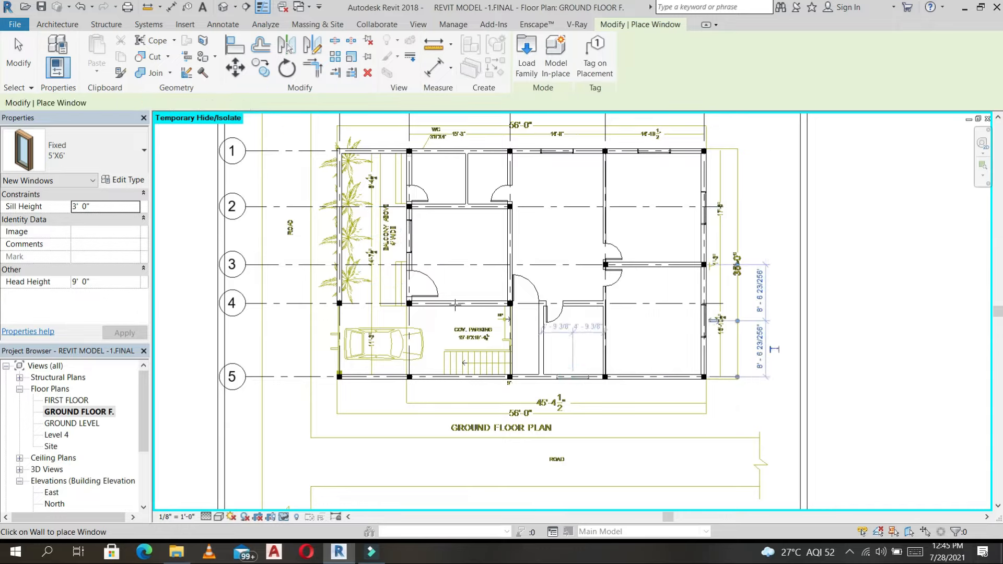
click(467, 304)
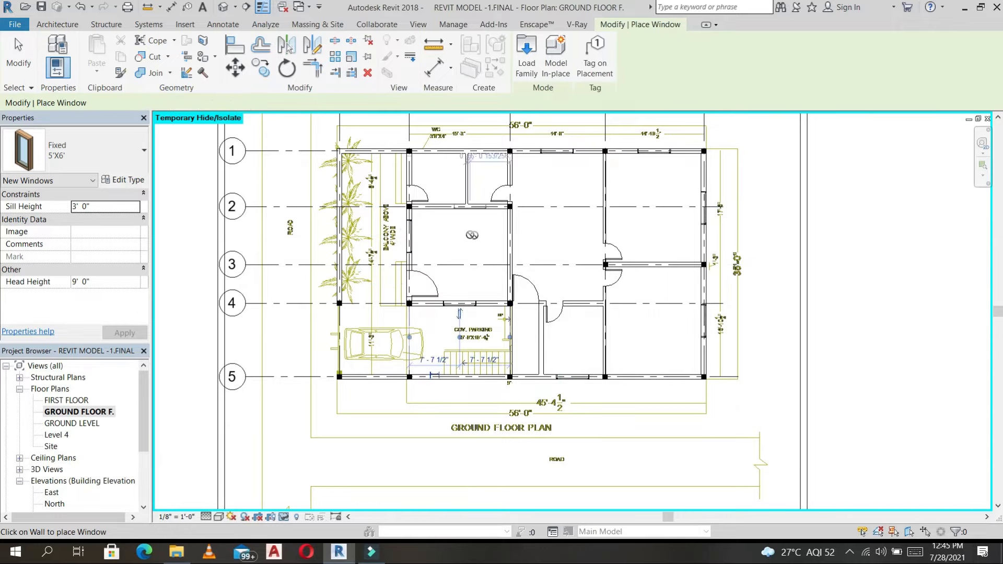
key(Escape)
key(Escape)
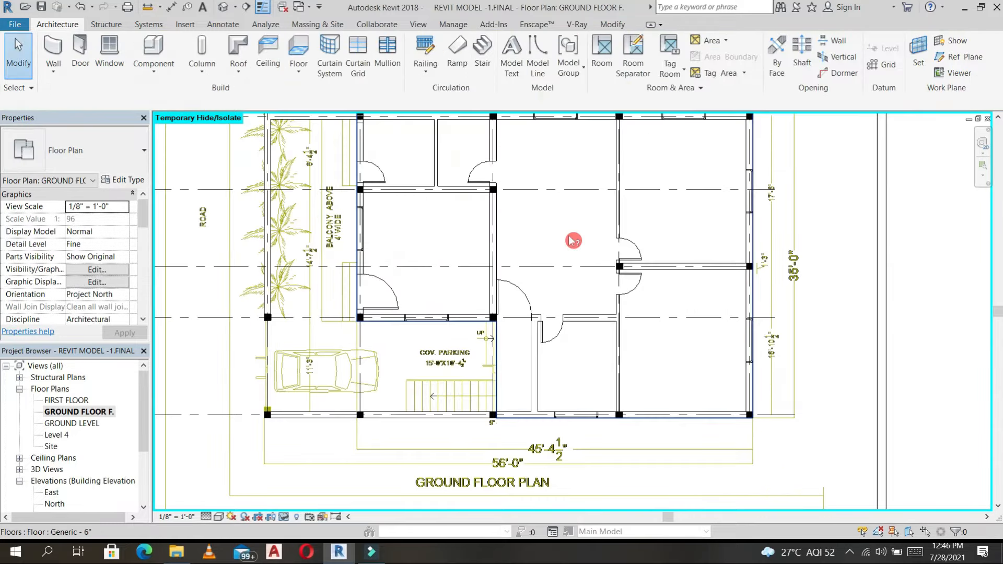
scroll(571, 214, up, 2)
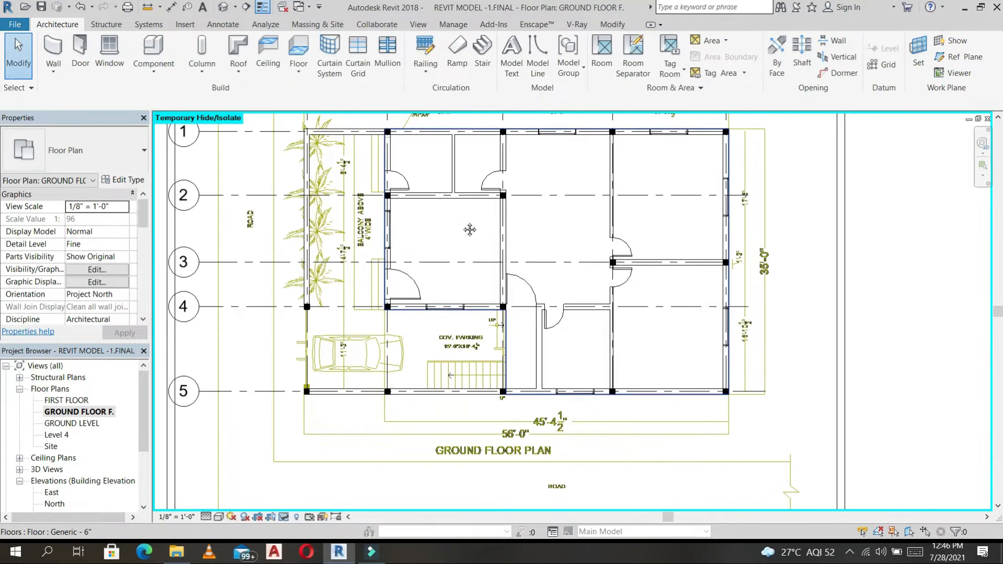
middle_drag(470, 230, 471, 235)
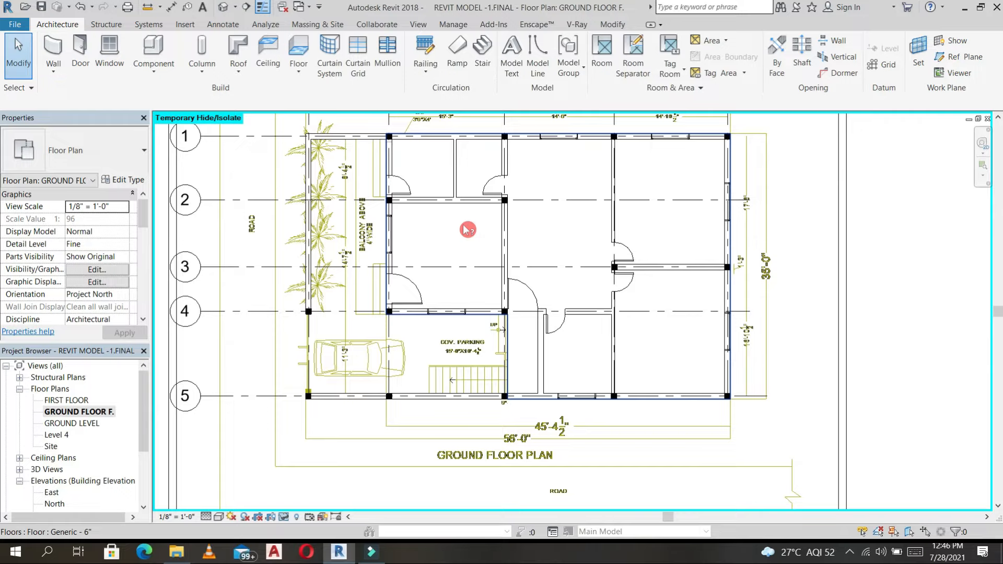
right_click(470, 230)
click(480, 230)
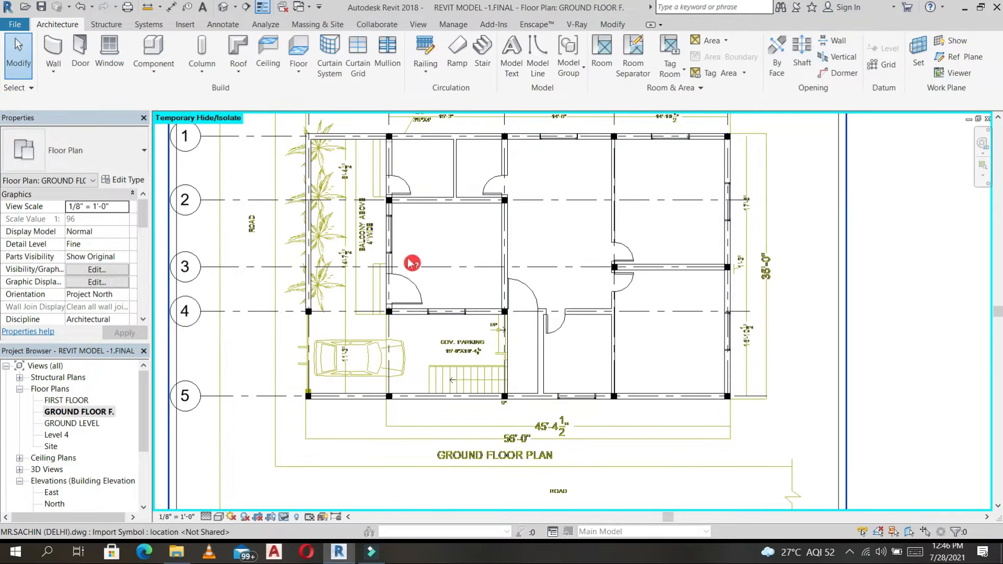
Step: Load the Ayrton_bed_Frighetto_14777 family from the bad folder of the Revit component library for placement, keeping its default dimensions
click(158, 47)
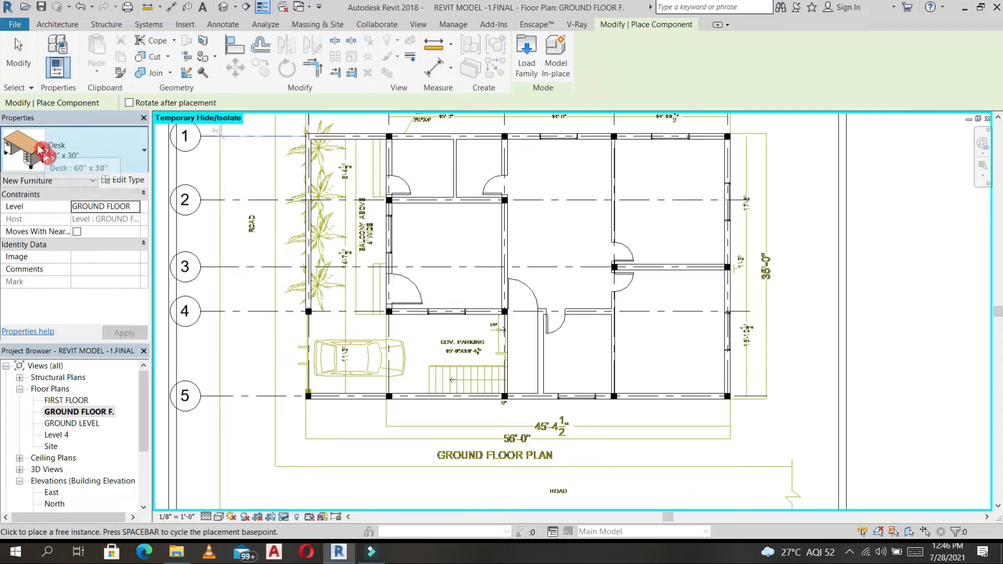
click(134, 180)
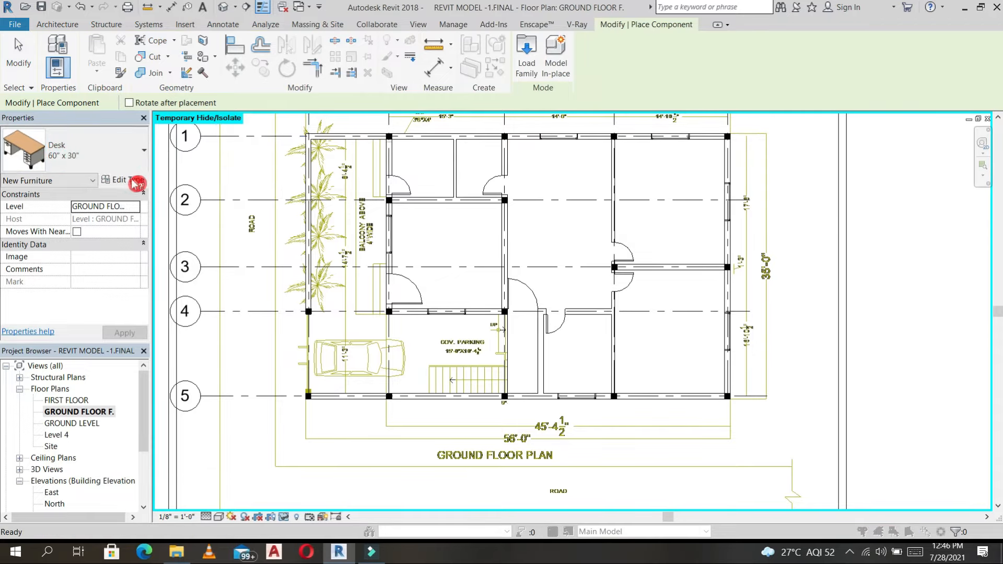
click(372, 119)
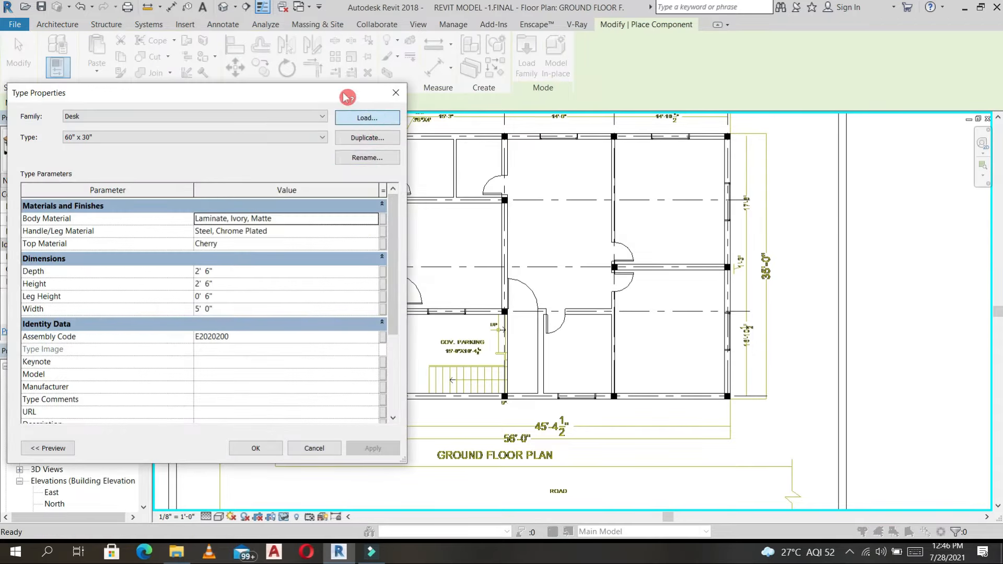
click(373, 122)
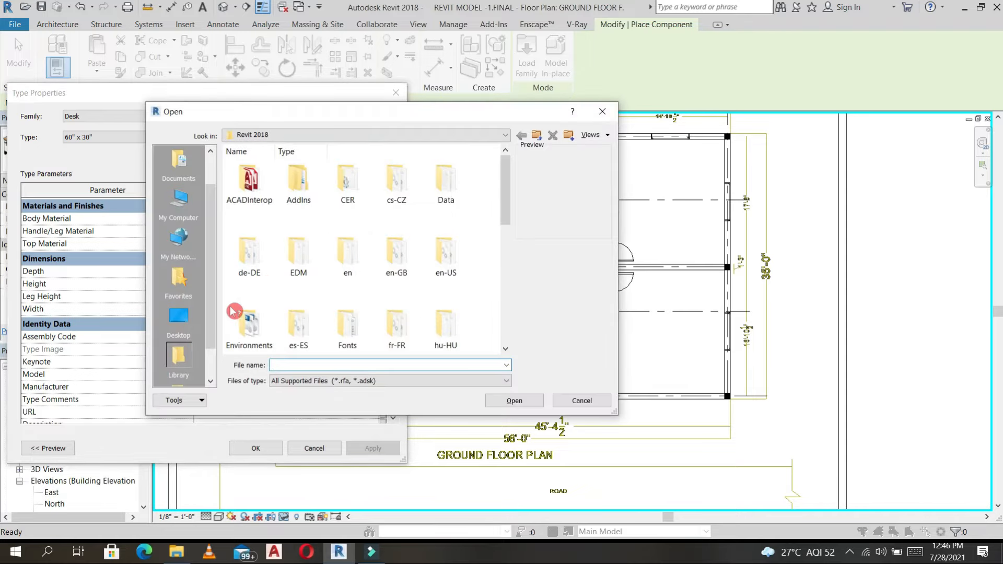
click(537, 136)
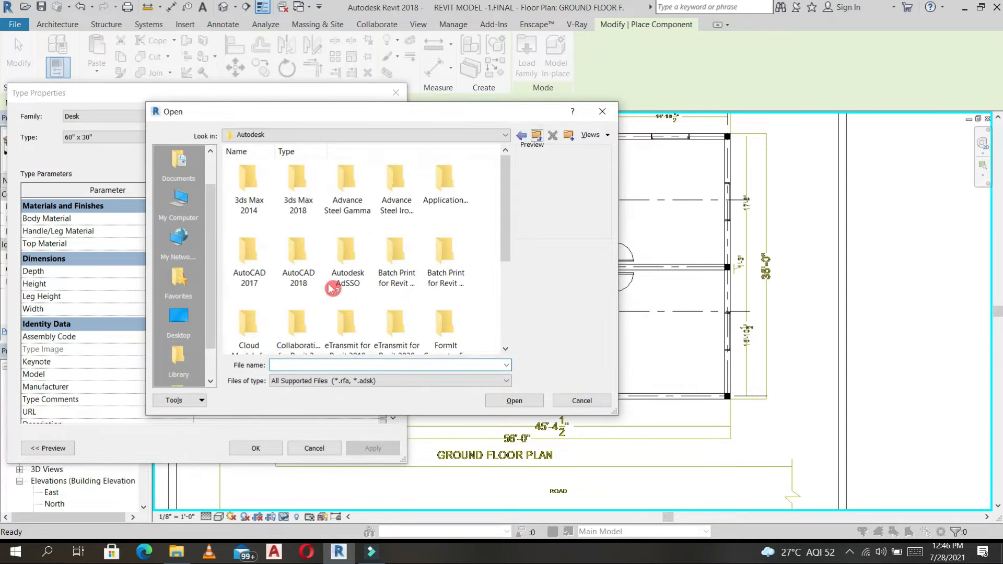
click(186, 318)
double_click(354, 239)
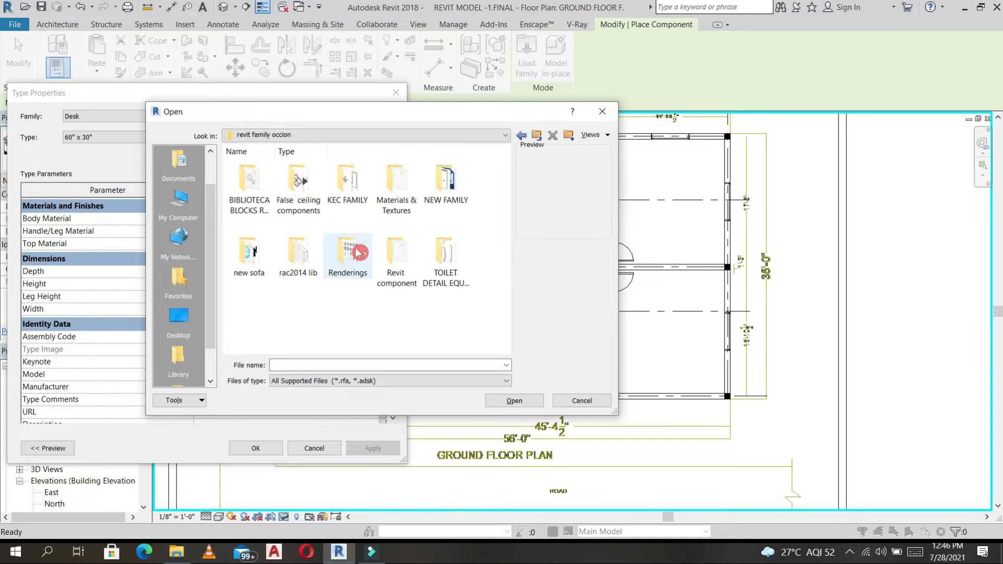
double_click(401, 249)
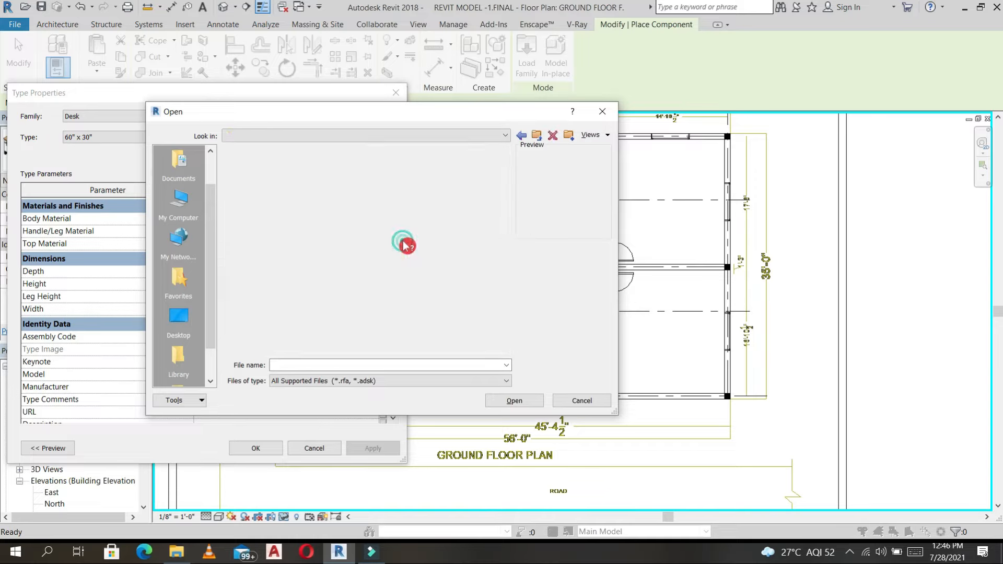
double_click(250, 184)
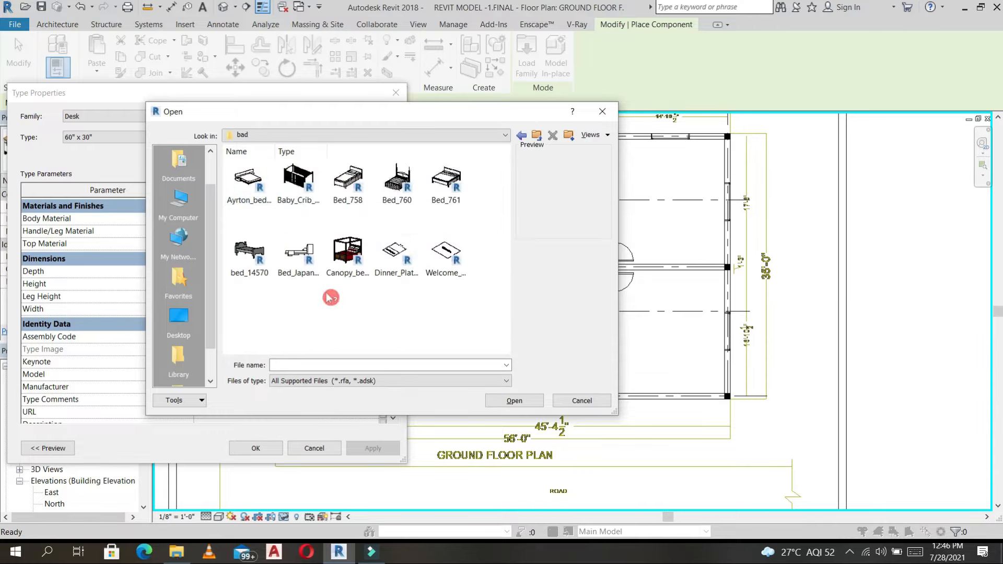
click(264, 201)
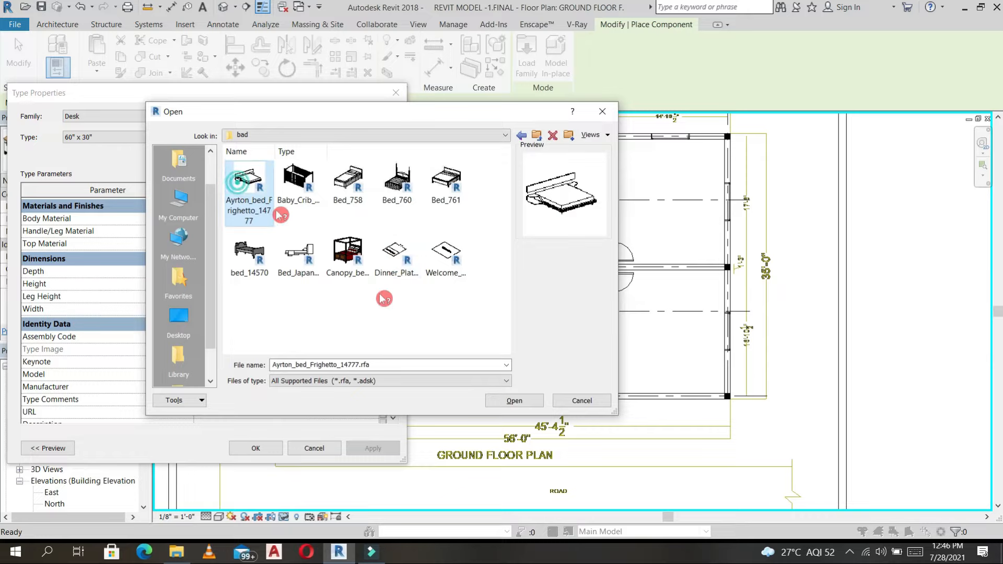
click(523, 402)
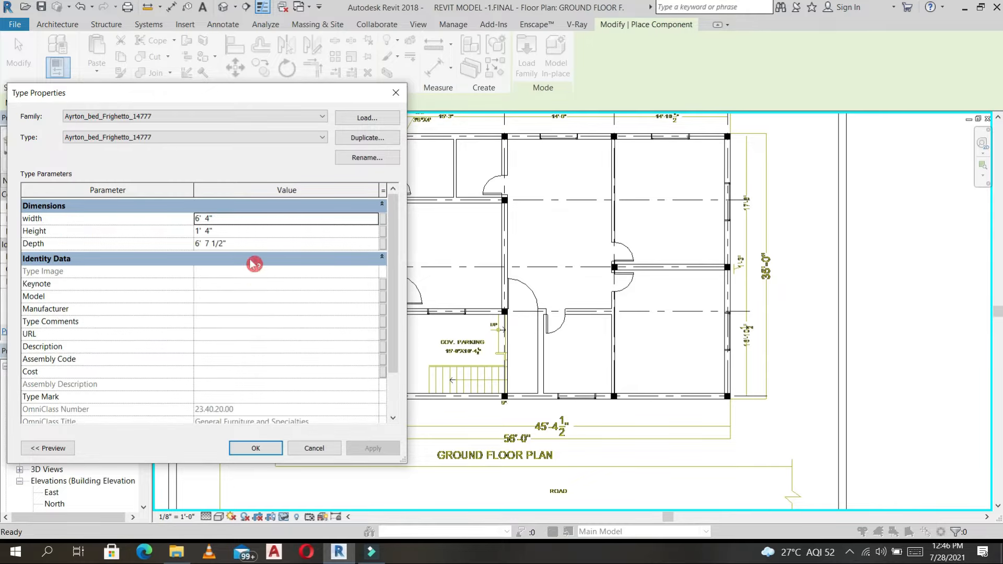
click(250, 218)
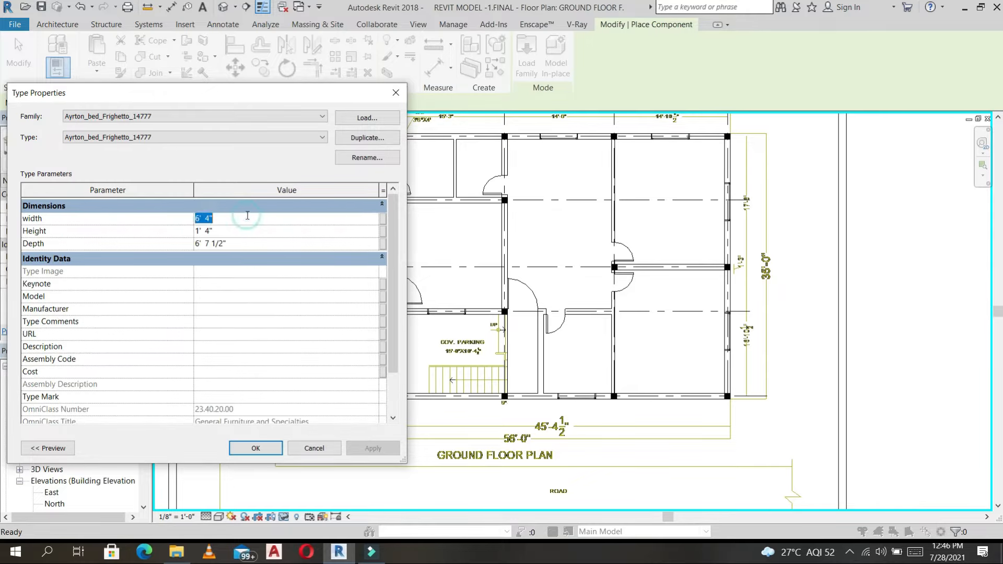
click(272, 447)
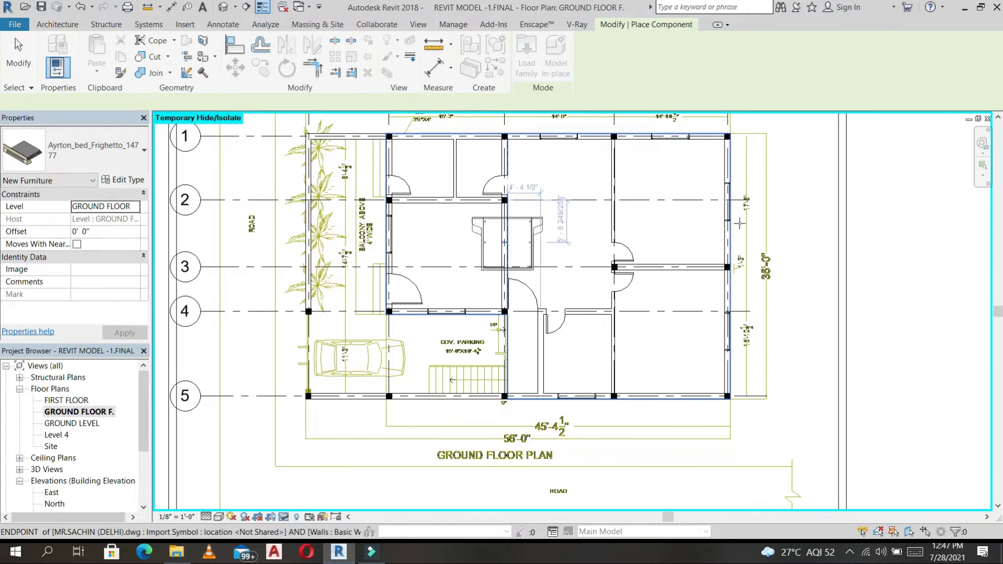
Step: Place the bed in the bedroom between grids 1 and 3, rotated so its headboard faces the grid E wall window
key(space)
key(space)
key(space)
key(space)
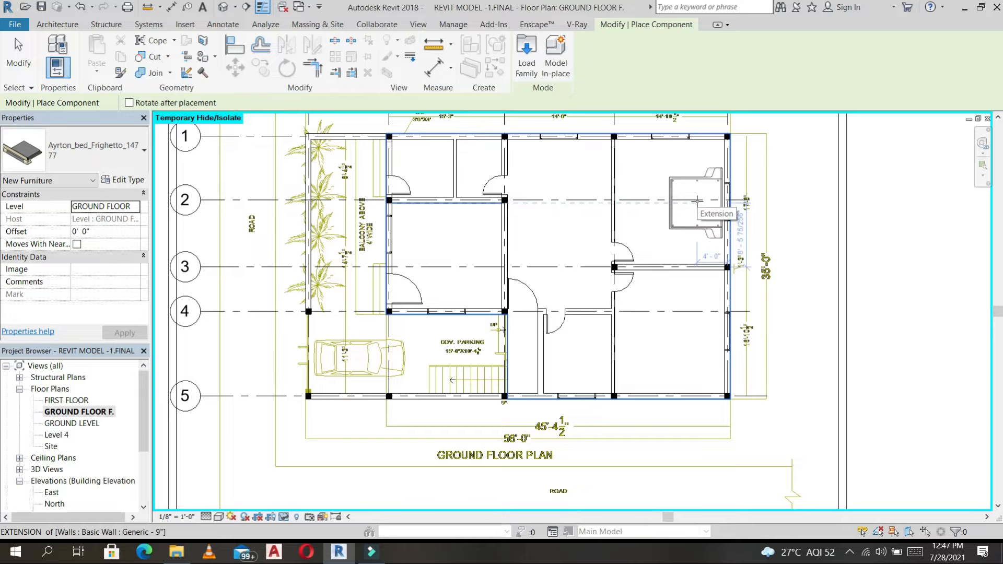
click(698, 201)
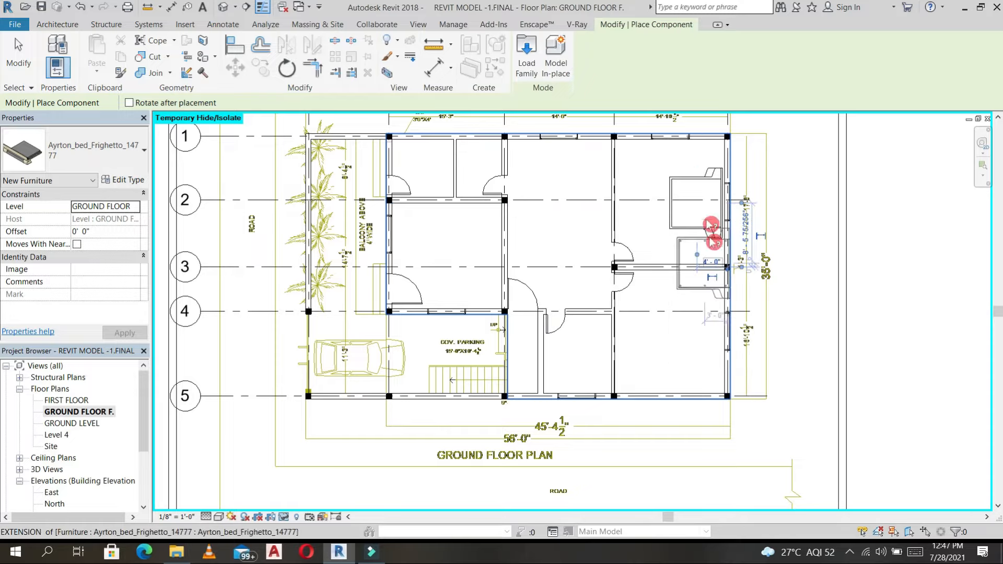
key(Escape)
key(Escape)
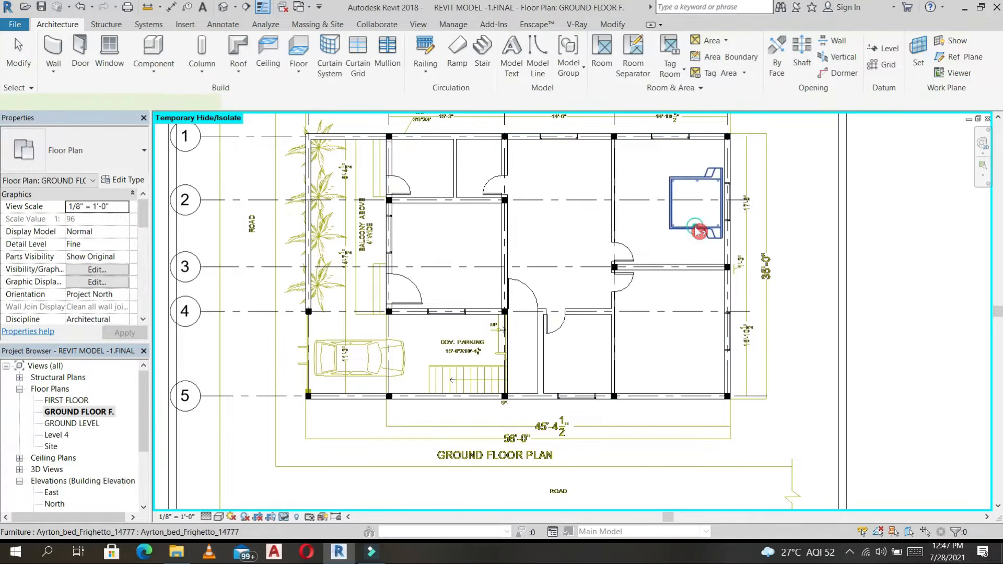
Step: Mirror the bed across an axis drawn along the grid 3 wall to create a copy in the bedroom between grids 3 and 5
click(701, 228)
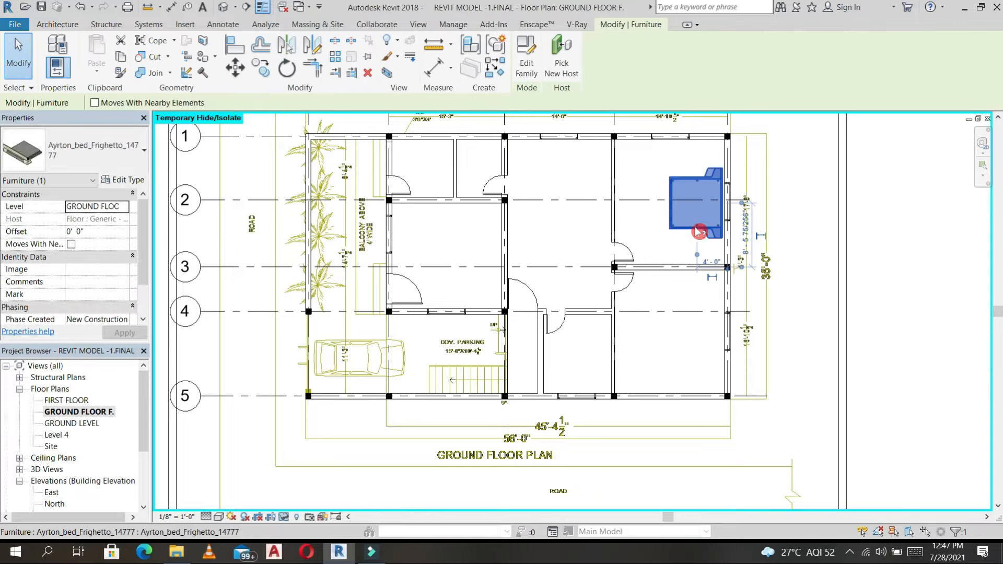
click(314, 48)
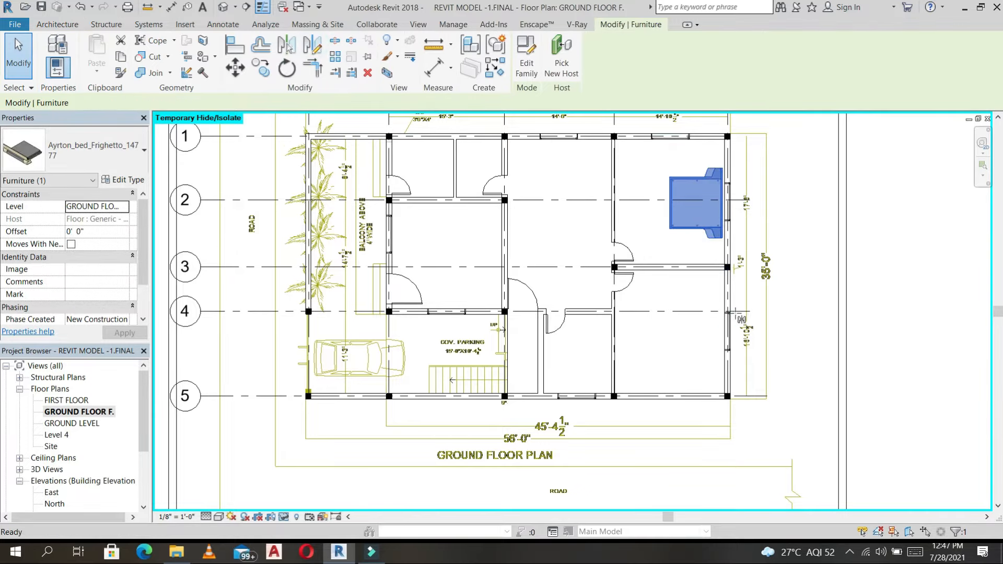
click(669, 267)
click(724, 267)
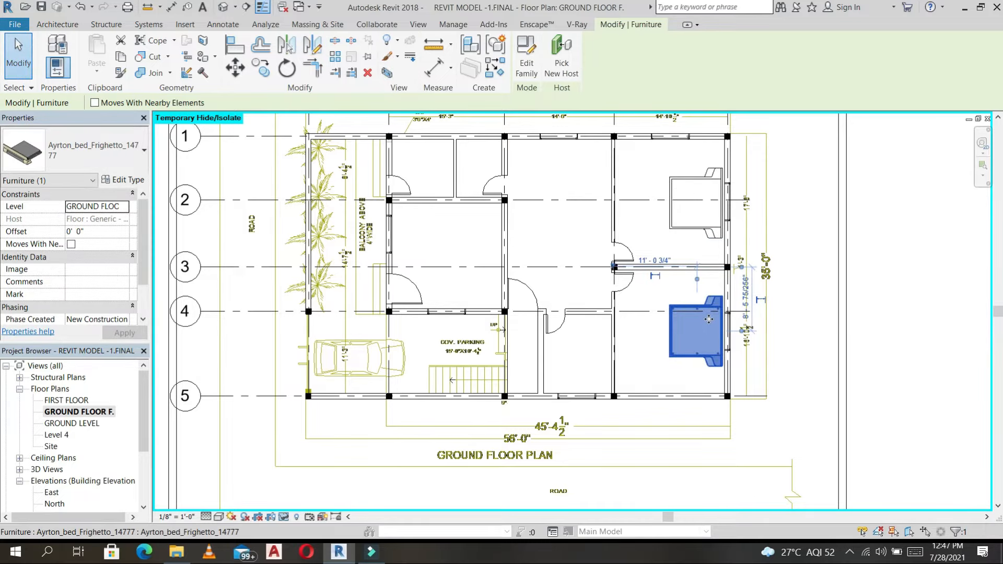
Step: Rotate the mirrored bed so its headboard faces the grid 5 wall and move it against that wall
key(space)
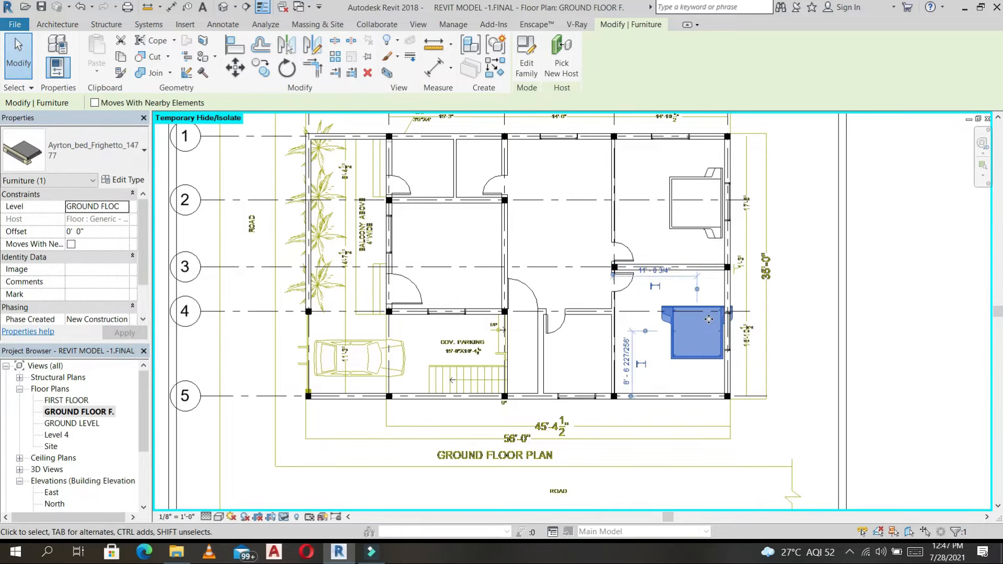
key(space)
key(space)
key(m)
key(v)
click(662, 356)
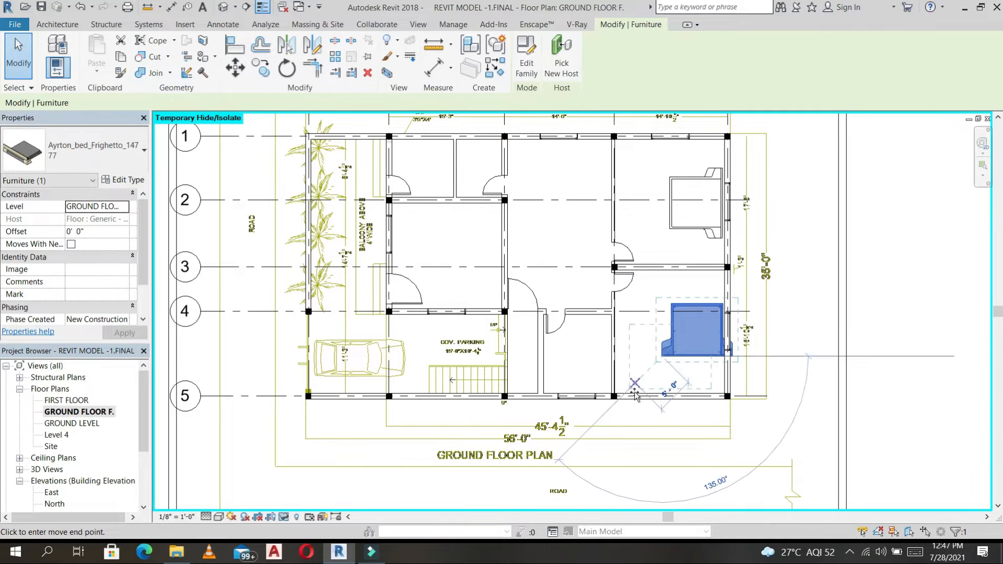
click(635, 394)
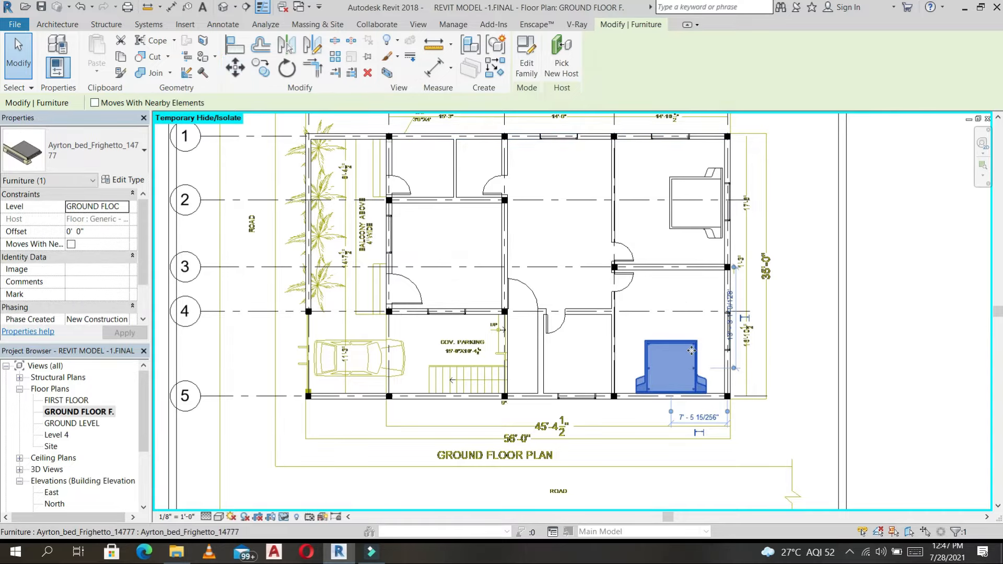
click(721, 253)
Step: Align the headboard of the bed between grids 1 and 3 with the inner face of the grid E wall
click(717, 171)
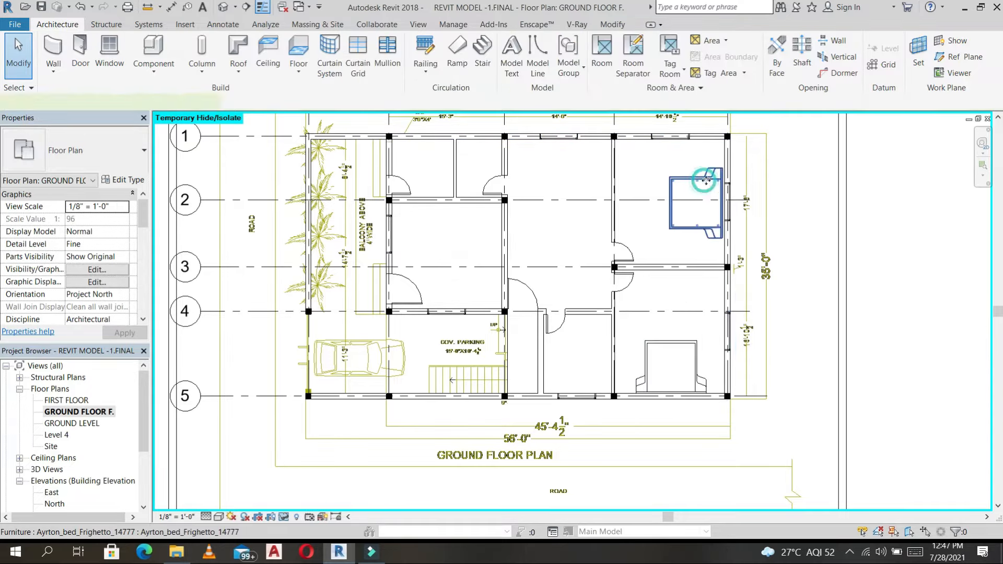
scroll(716, 170, up, 4)
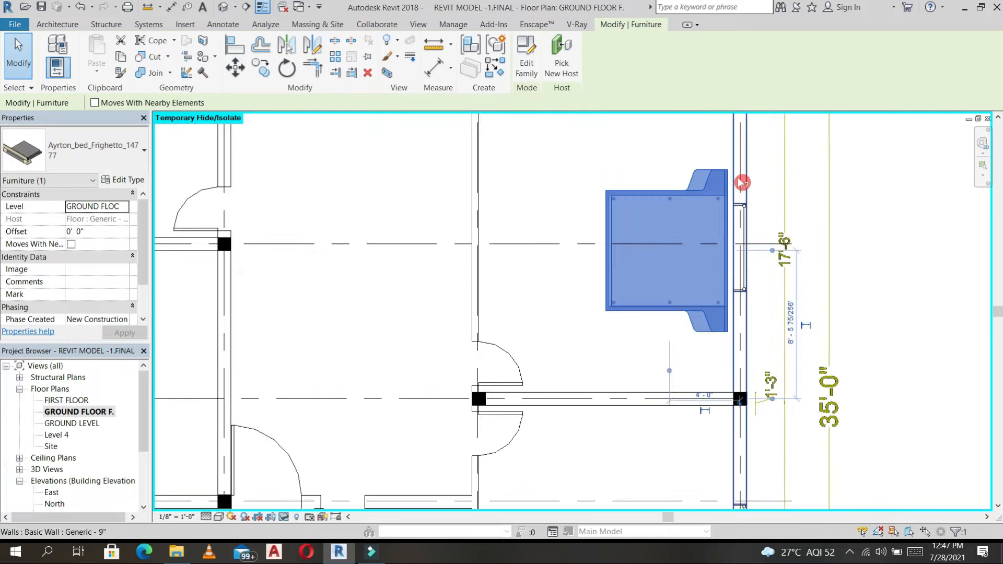
key(a)
key(l)
scroll(802, 238, down, 5)
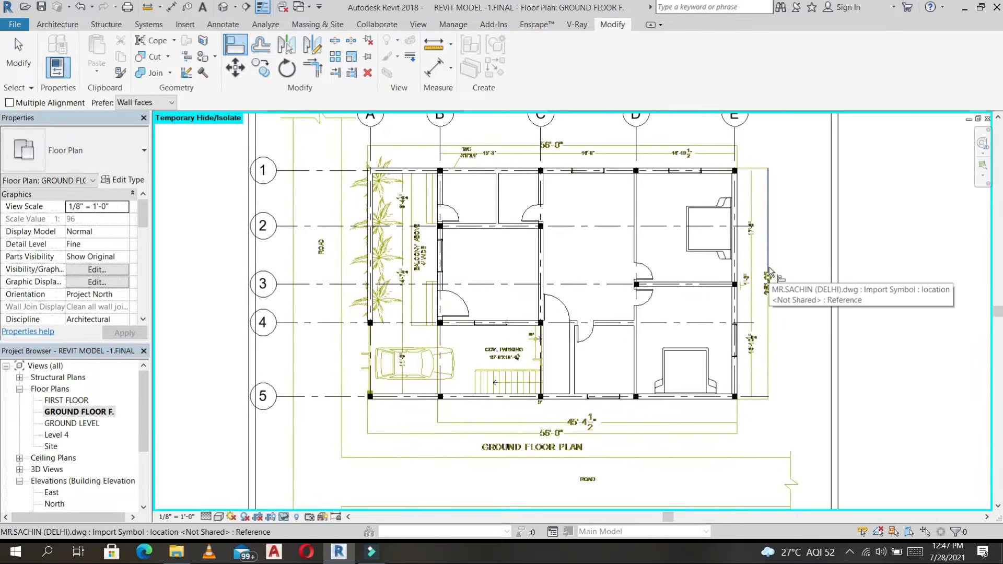
Step: Start loading a component family and open the Revit component folder inside revit family occion on the desktop
click(55, 27)
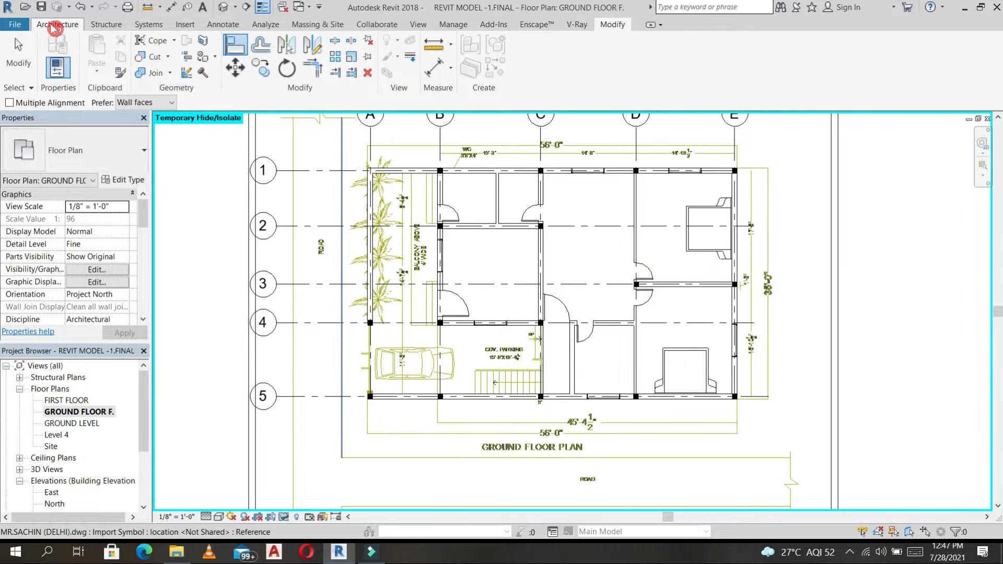
click(159, 42)
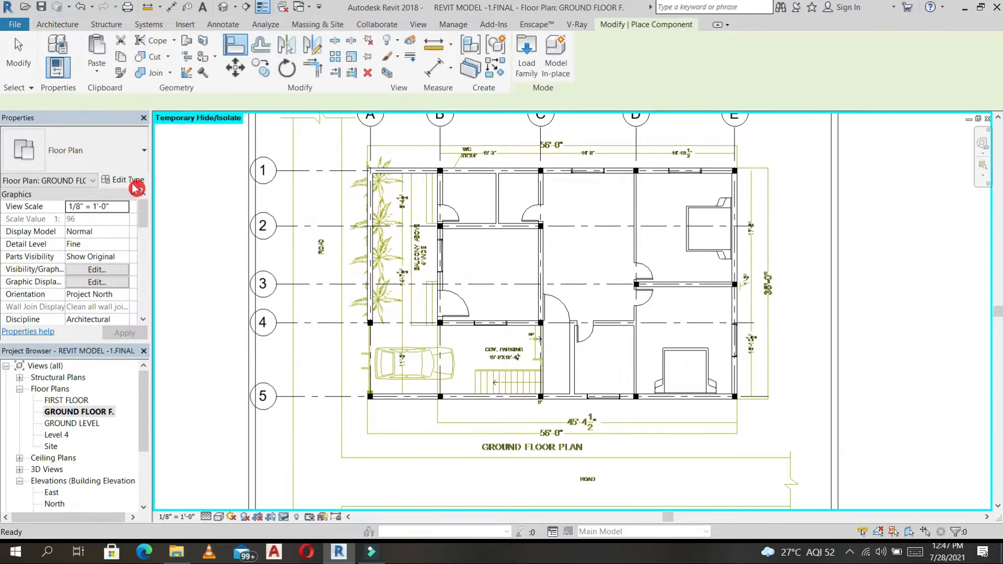
click(134, 184)
click(368, 118)
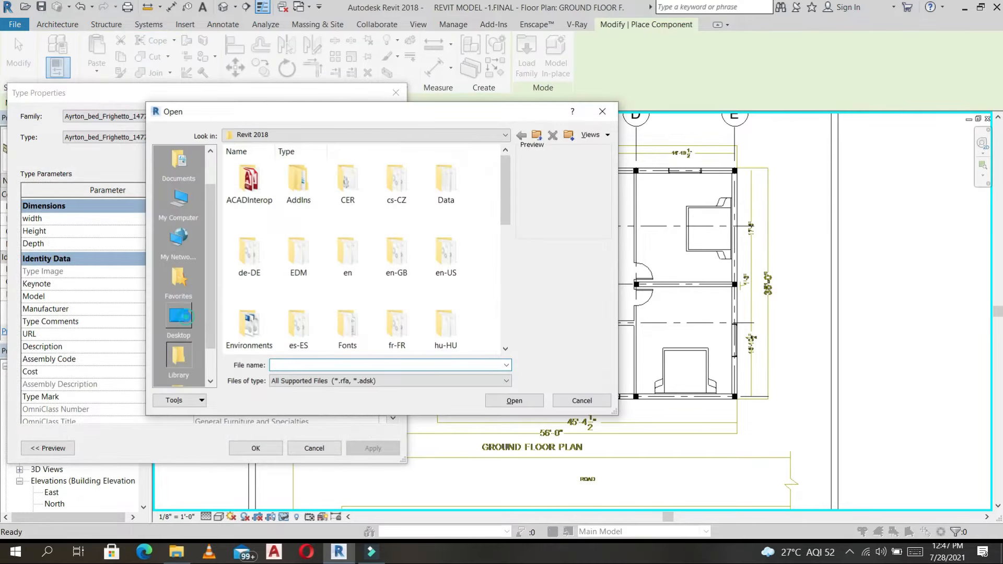
click(178, 316)
double_click(347, 322)
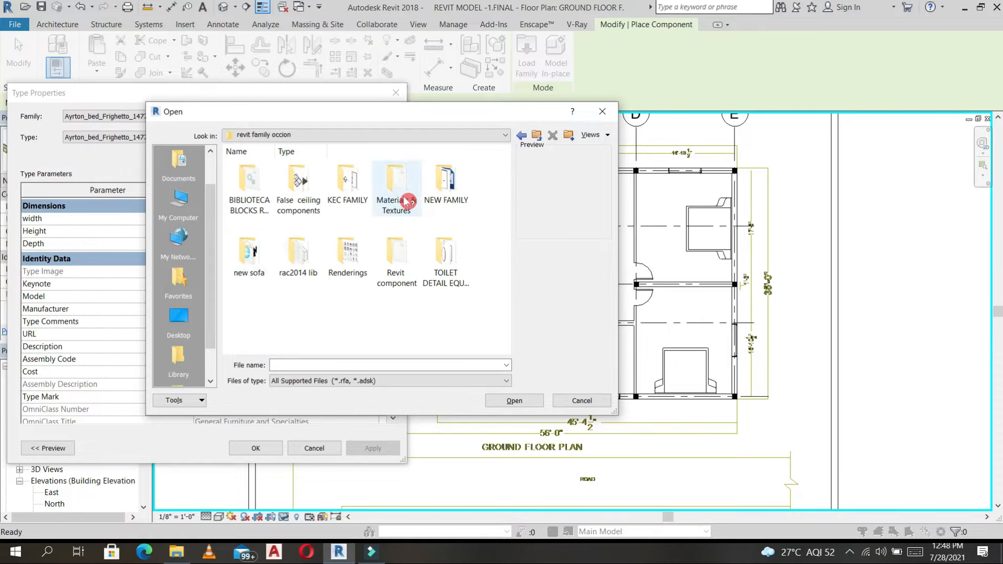
double_click(400, 257)
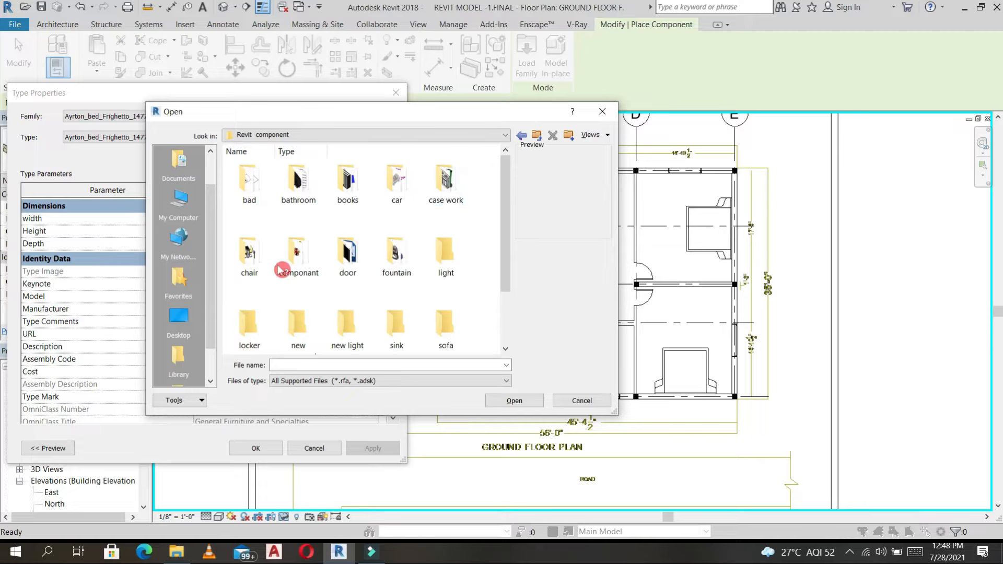
Step: Look through the chair folder's families and return to the Revit component folder
double_click(254, 258)
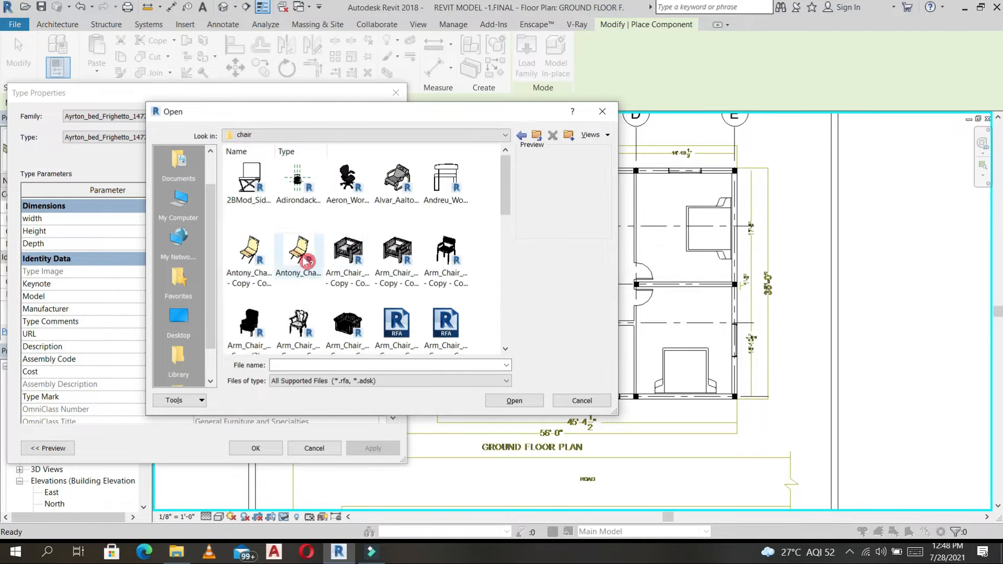
scroll(385, 277, down, 5)
scroll(382, 280, down, 2)
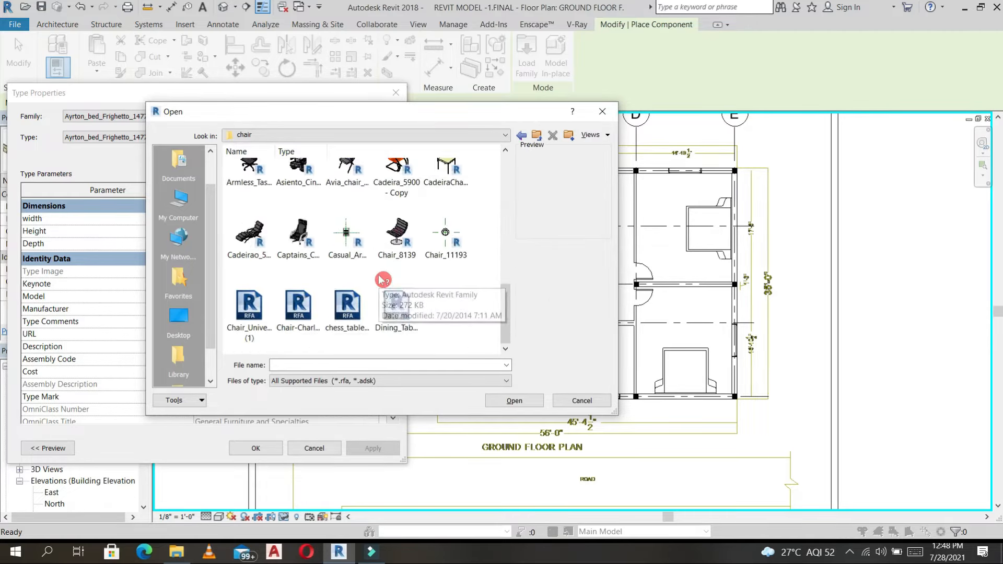
click(520, 134)
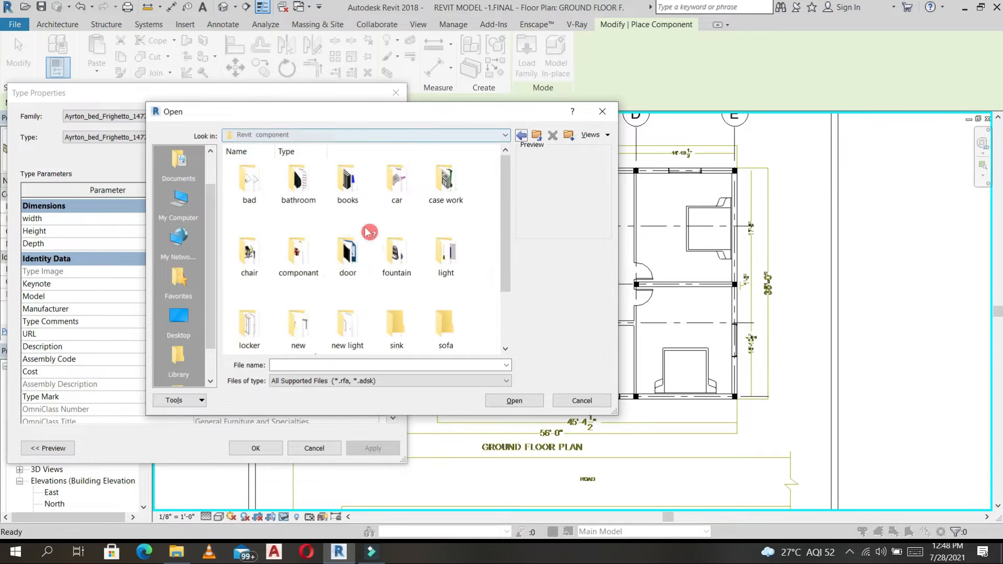
scroll(387, 269, down, 1)
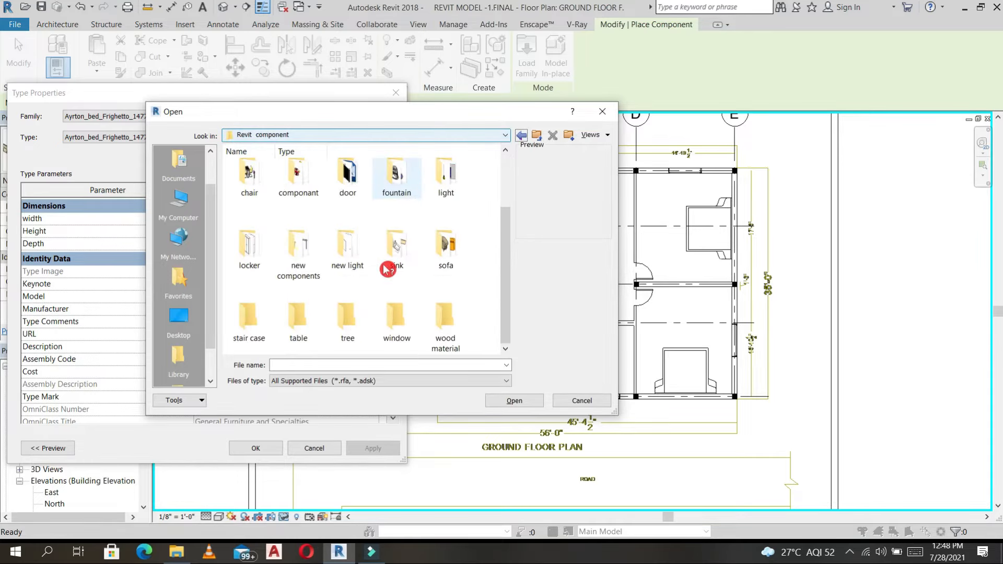
Step: Load the 2-seat_sofa_tuxedo_4112 family from the sofa folder
double_click(447, 250)
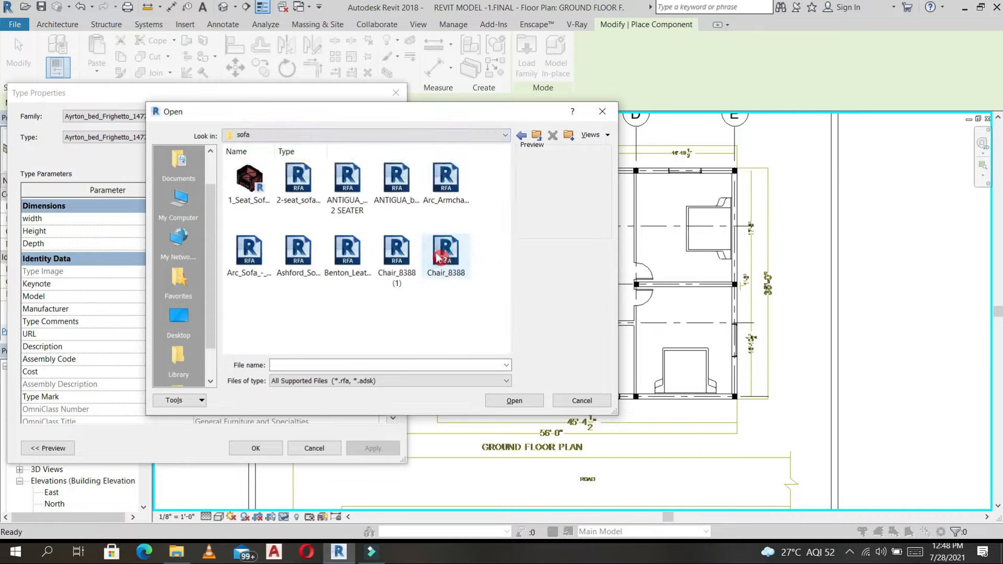
click(311, 182)
click(249, 265)
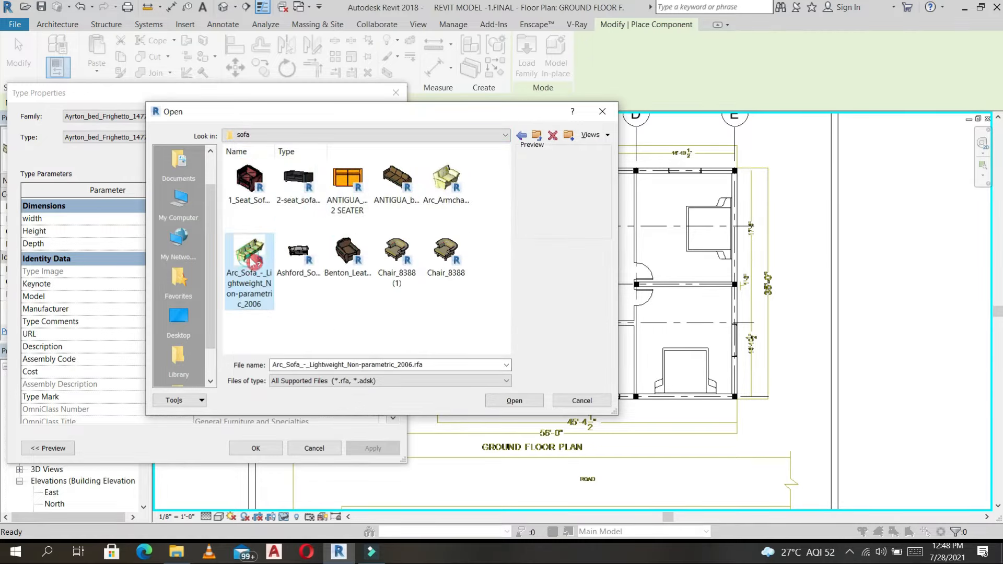
click(308, 184)
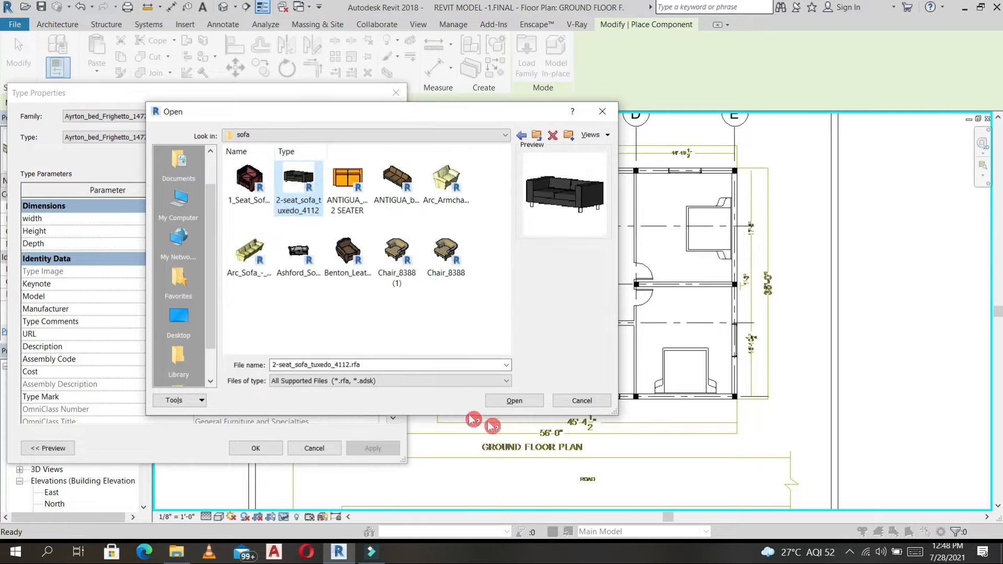
click(515, 400)
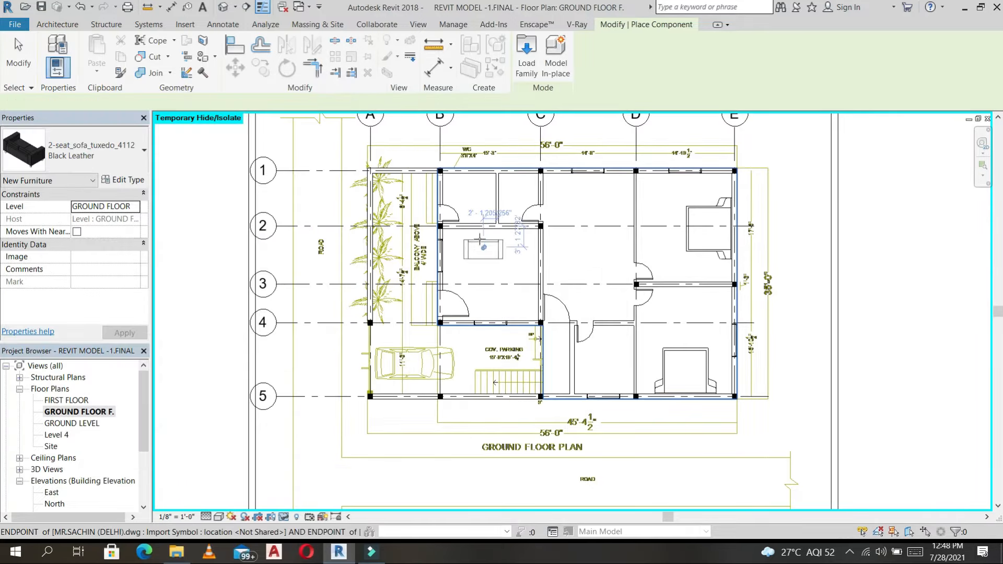
Step: Place three sofas in the room between grids B and C: one along the grid 2 wall and two rotated to face each other
scroll(477, 236, up, 4)
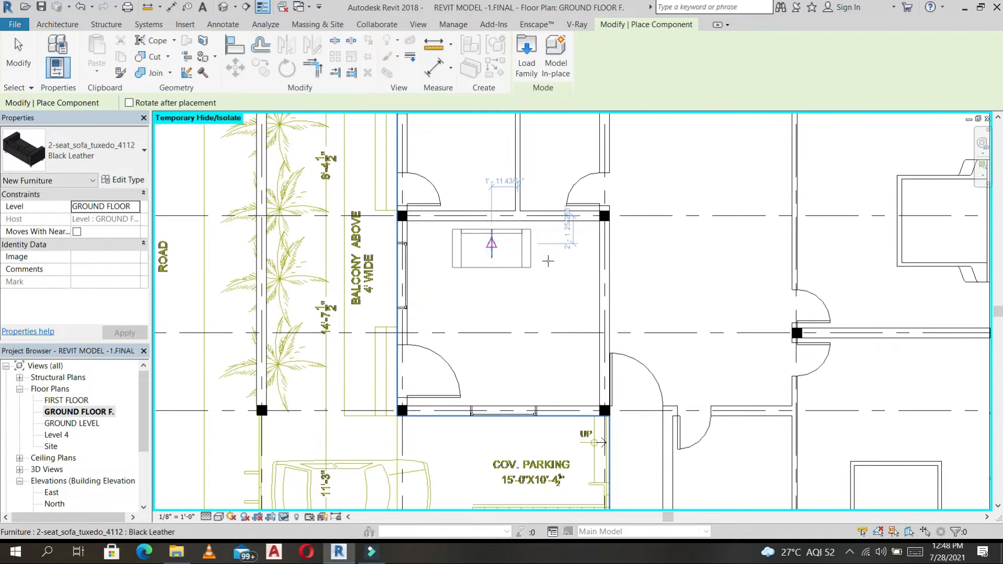
key(space)
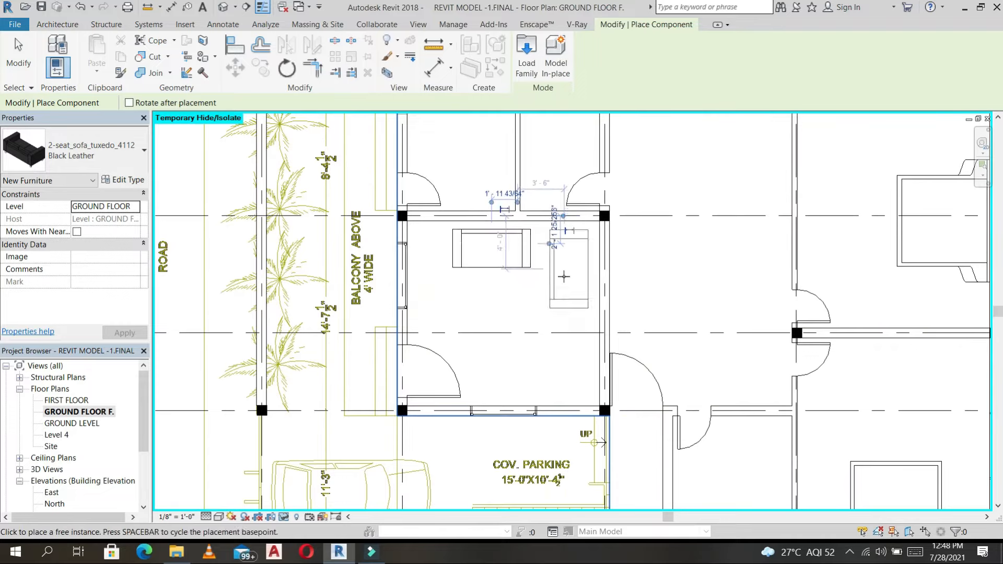
key(space)
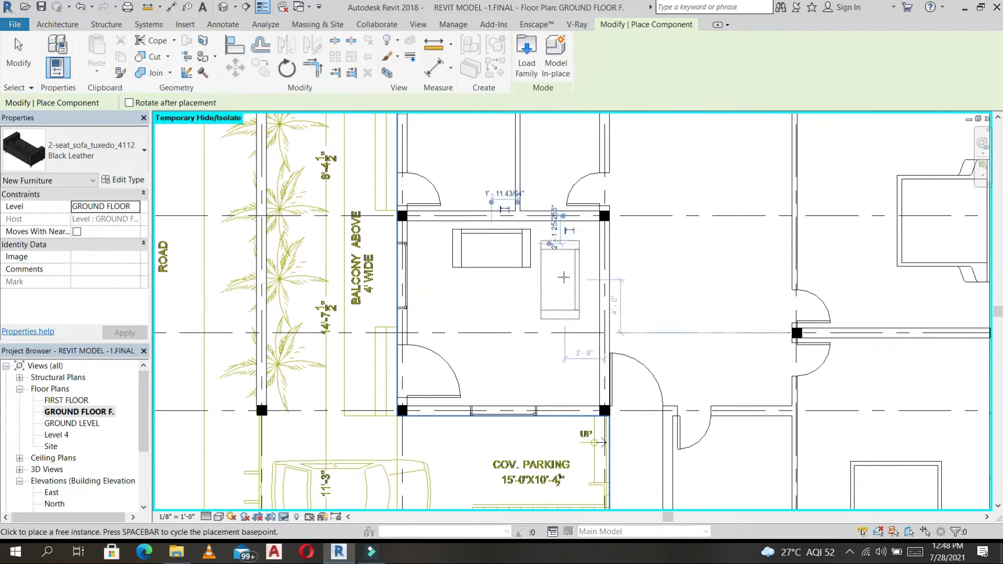
click(564, 278)
key(space)
key(space)
click(431, 292)
key(Escape)
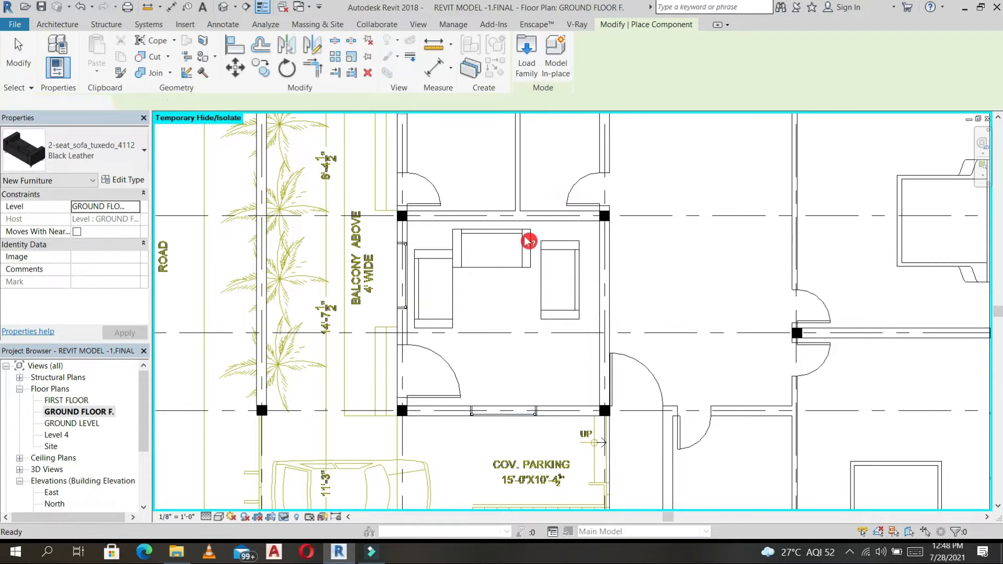
Step: Nudge the sofa along the grid 2 wall closer to that wall and centre it between the two side sofas
click(526, 239)
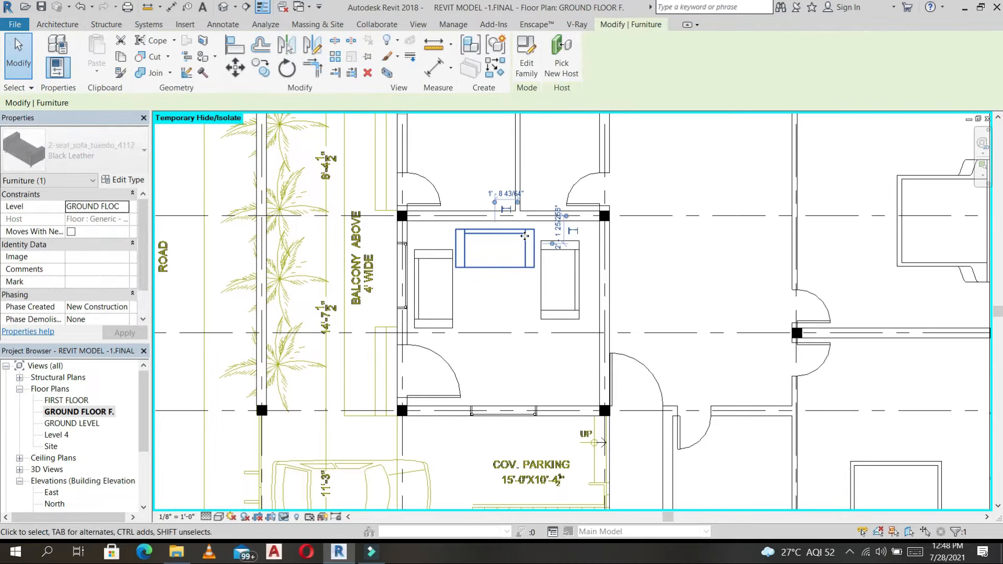
key(Right)
key(Up)
key(Up)
key(Up)
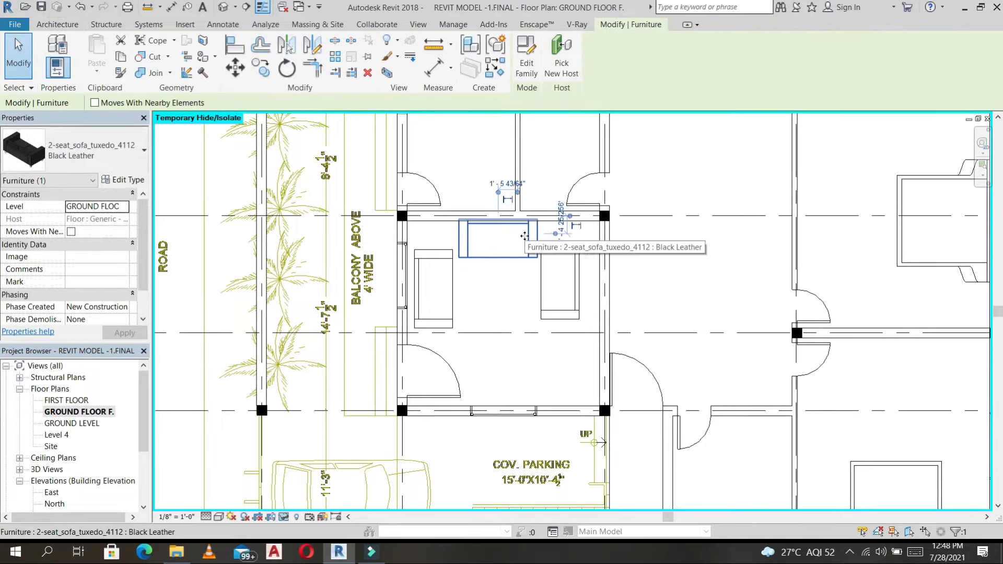
key(Down)
key(Escape)
Step: Start loading another component family and open the rac2014 lib folder inside revit family occion on the desktop
scroll(510, 261, down, 1)
middle_drag(615, 264, 608, 264)
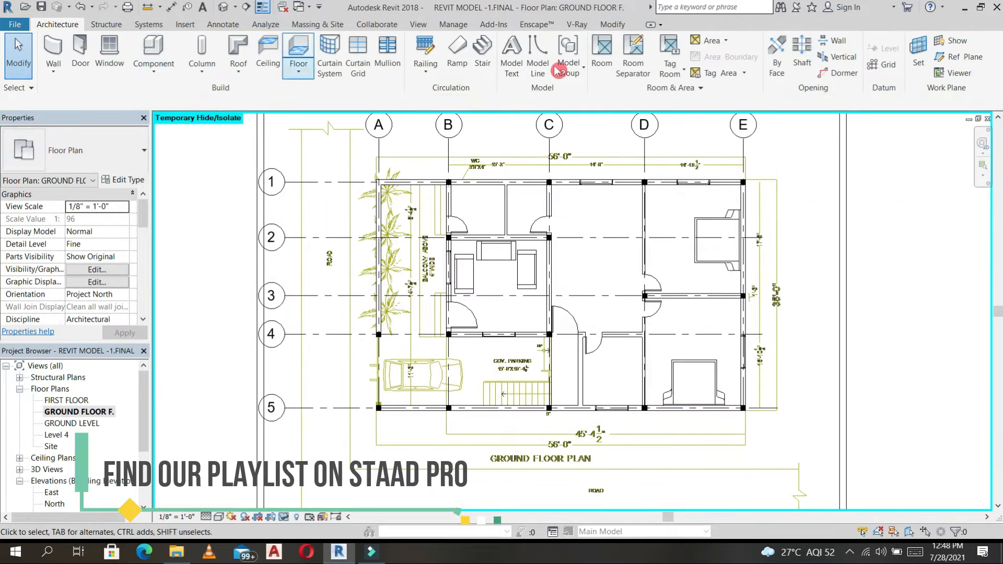
click(154, 49)
click(125, 179)
click(386, 119)
click(179, 320)
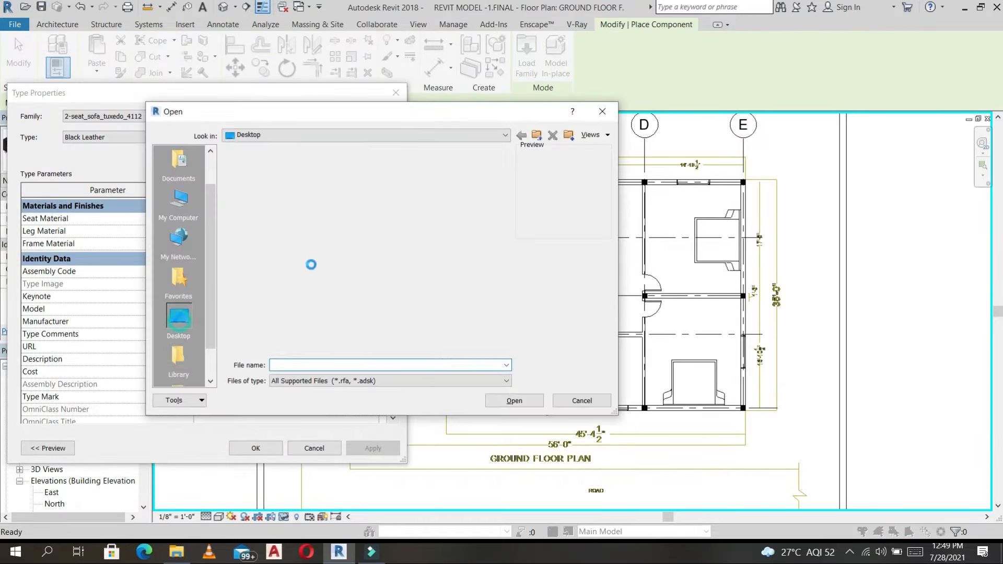
double_click(352, 334)
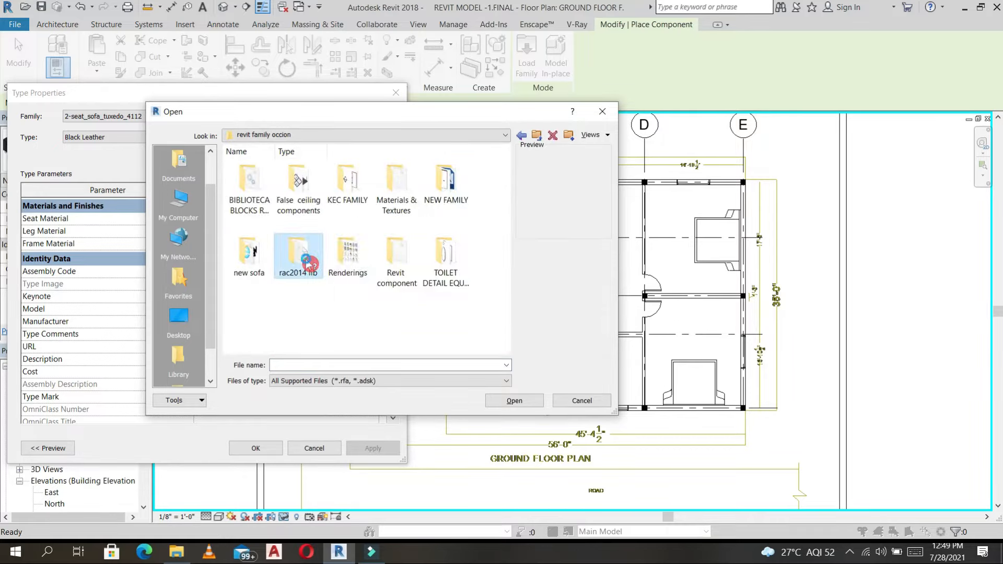
double_click(308, 261)
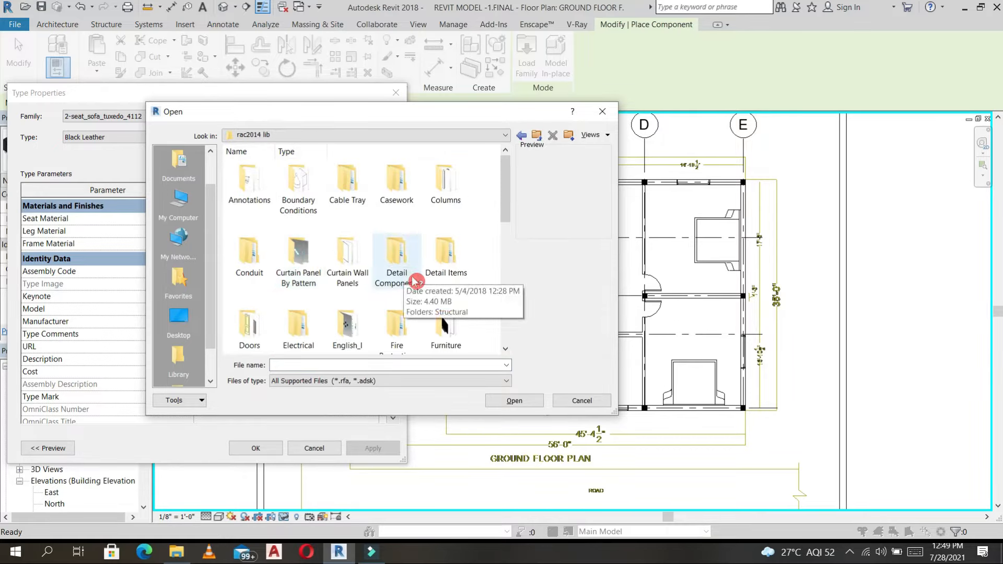
Step: Load the M_Toilet-Domestic-2D family from the Water Closets folder under Plumbing, Architectural, Fixtures
text(pl)
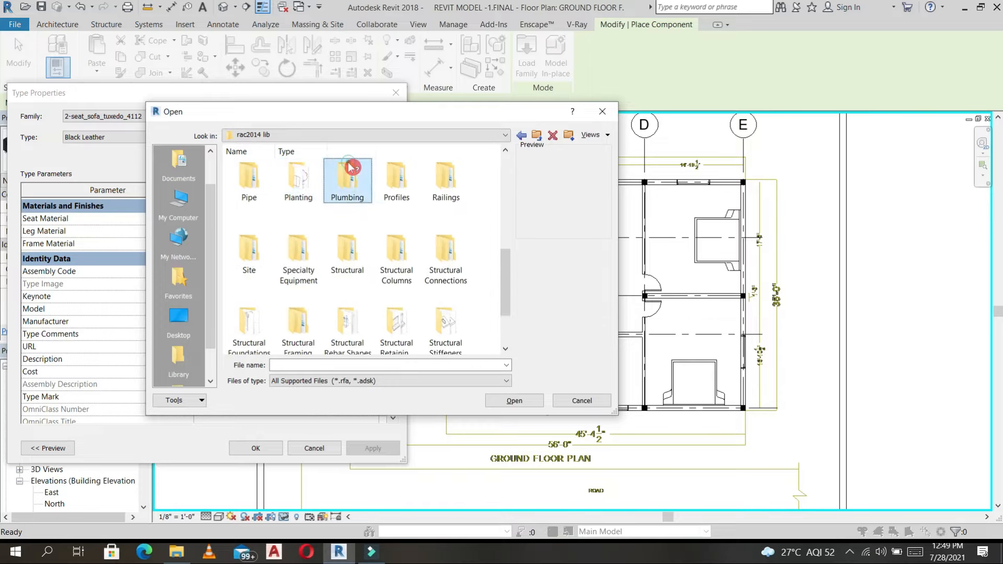
double_click(347, 176)
double_click(269, 189)
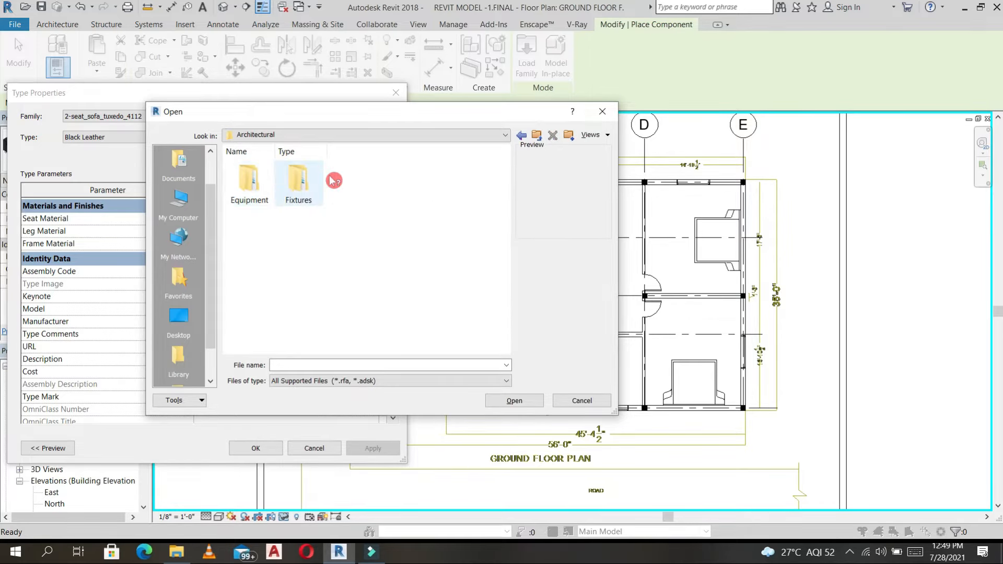
double_click(308, 181)
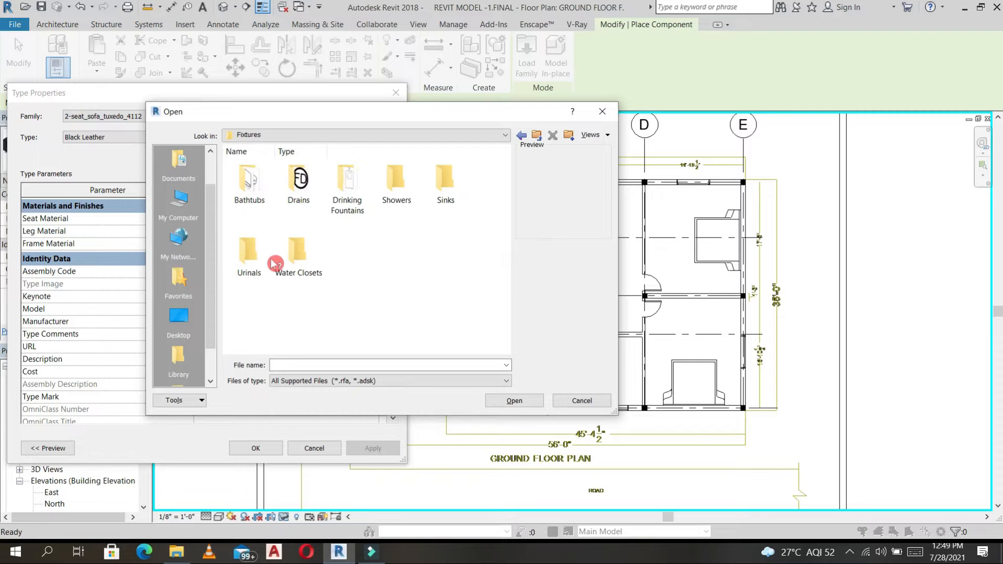
double_click(289, 249)
click(353, 177)
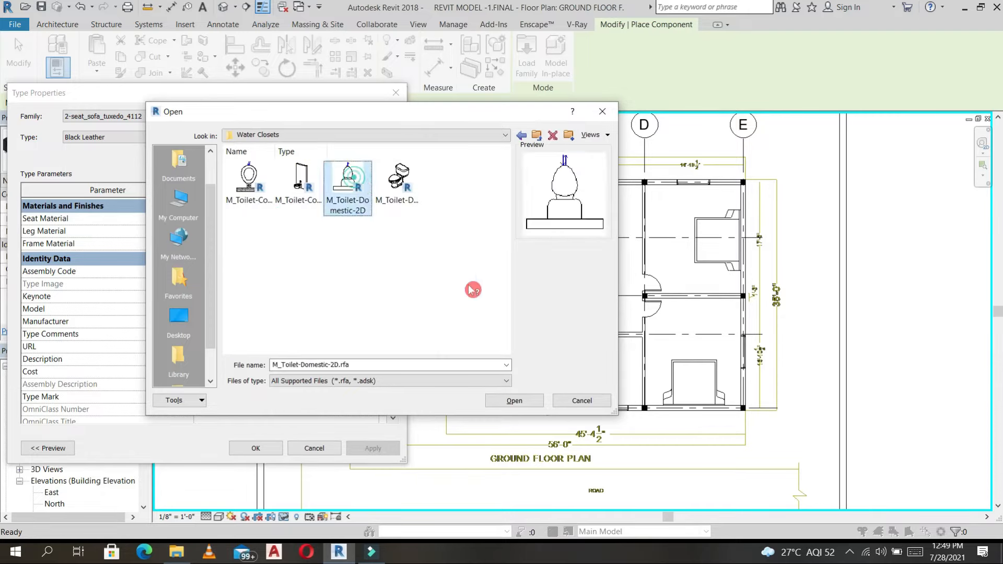
click(514, 401)
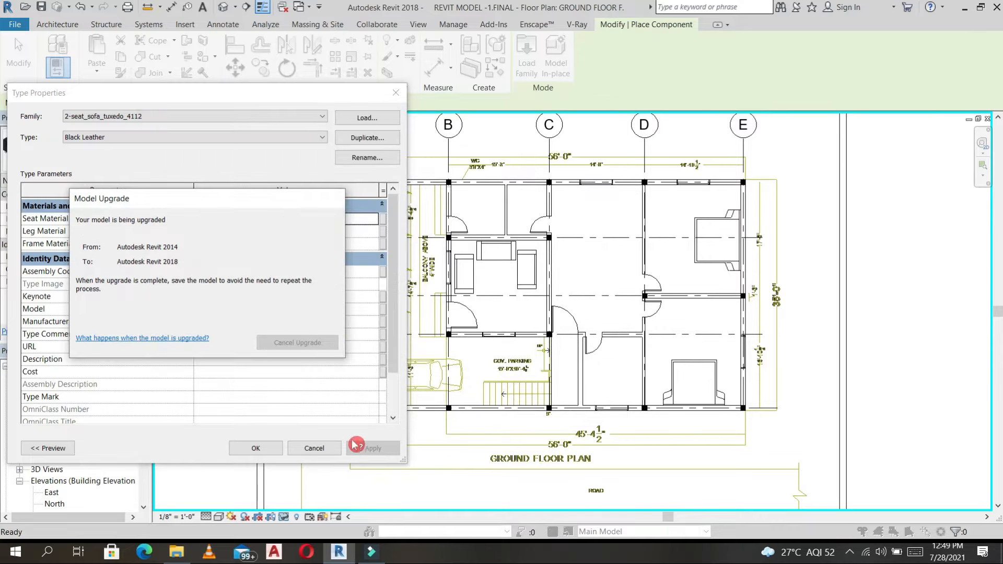
click(270, 448)
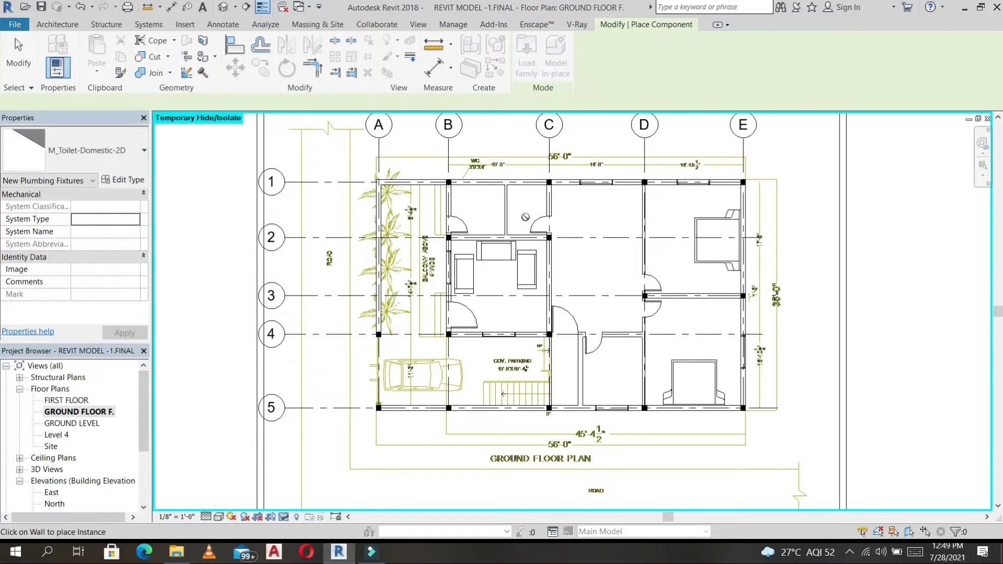
Step: Place a toilet in each bathroom on the grid 2 wall, about 2'-0" to either side of the partition between them
scroll(525, 216, up, 5)
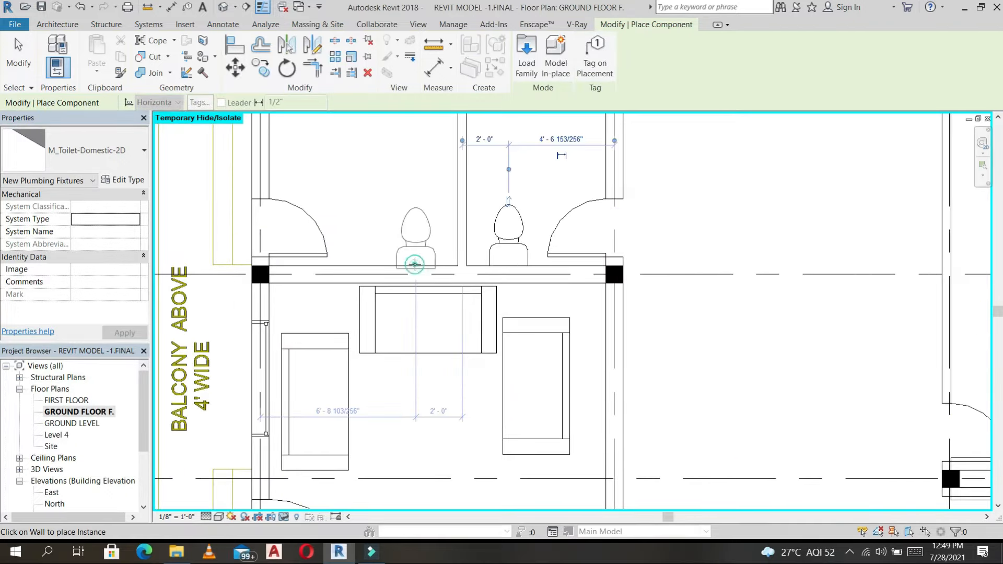
scroll(484, 224, down, 5)
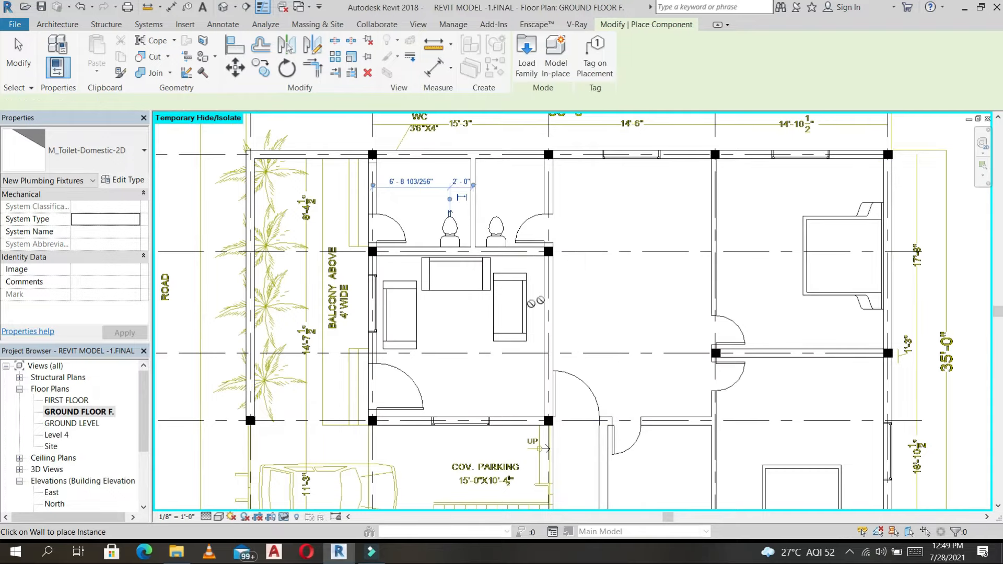
scroll(531, 304, down, 6)
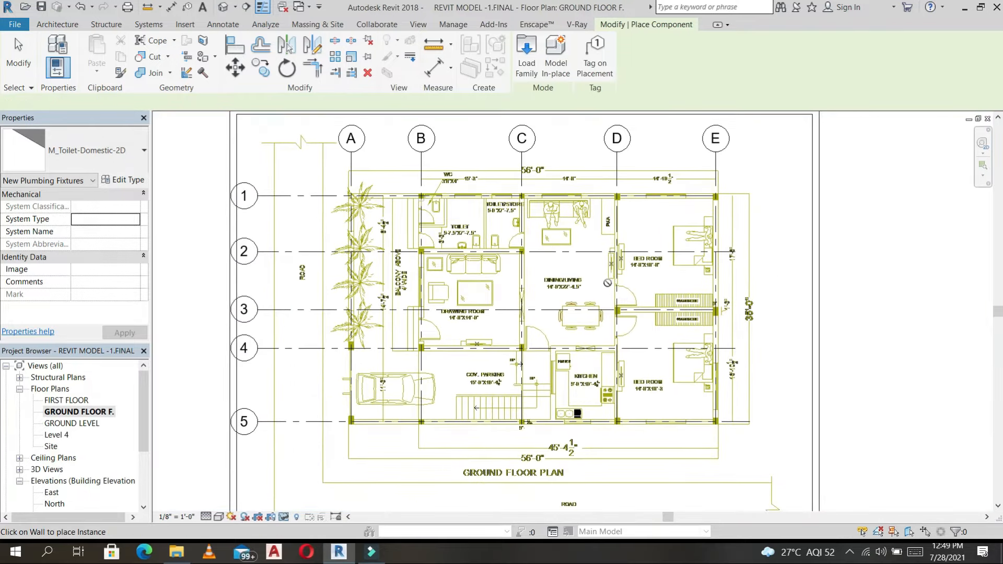
key(Escape)
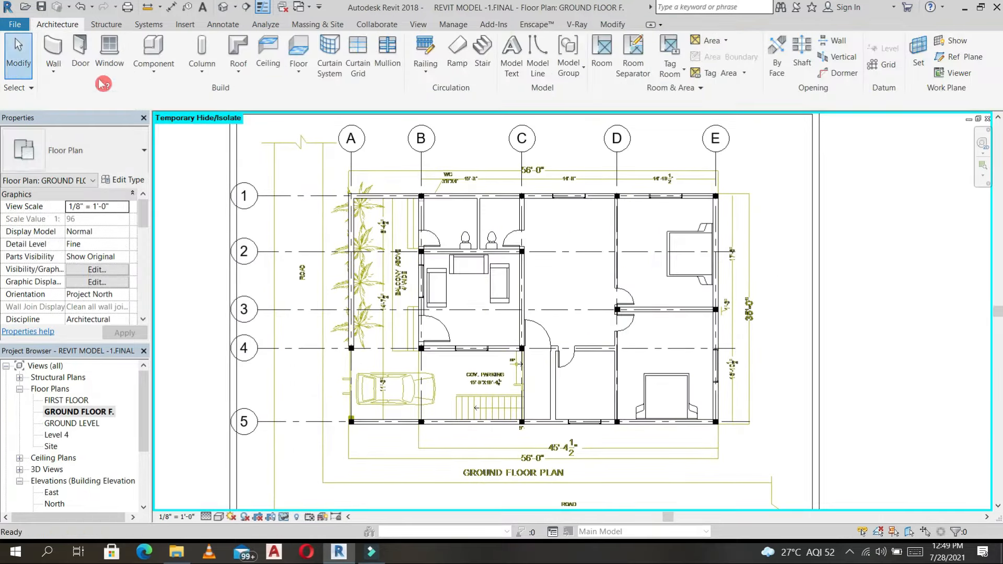
Step: Load the M_Table-Dining Round w Chairs family from the Tables folder
click(170, 48)
click(132, 179)
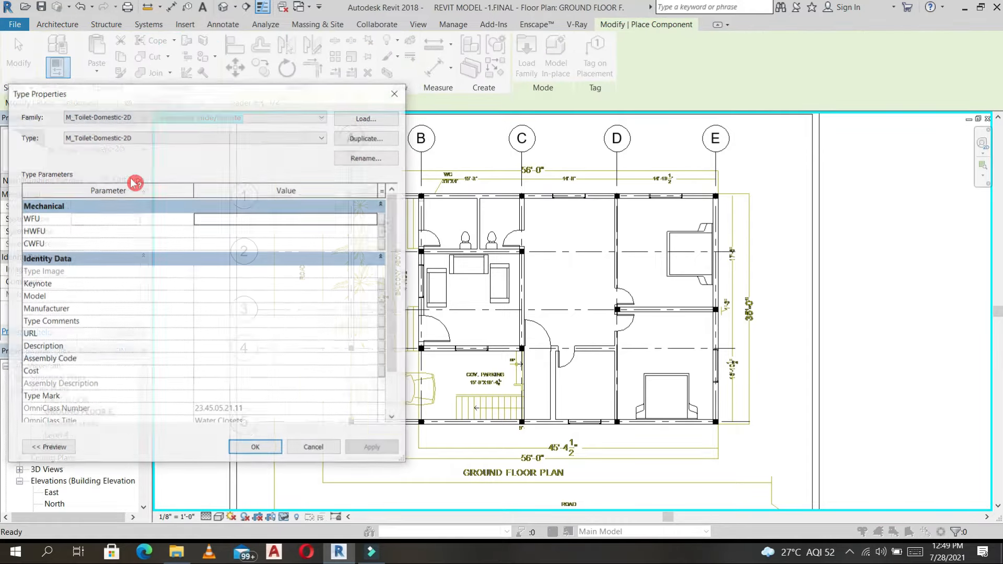
click(351, 117)
double_click(397, 183)
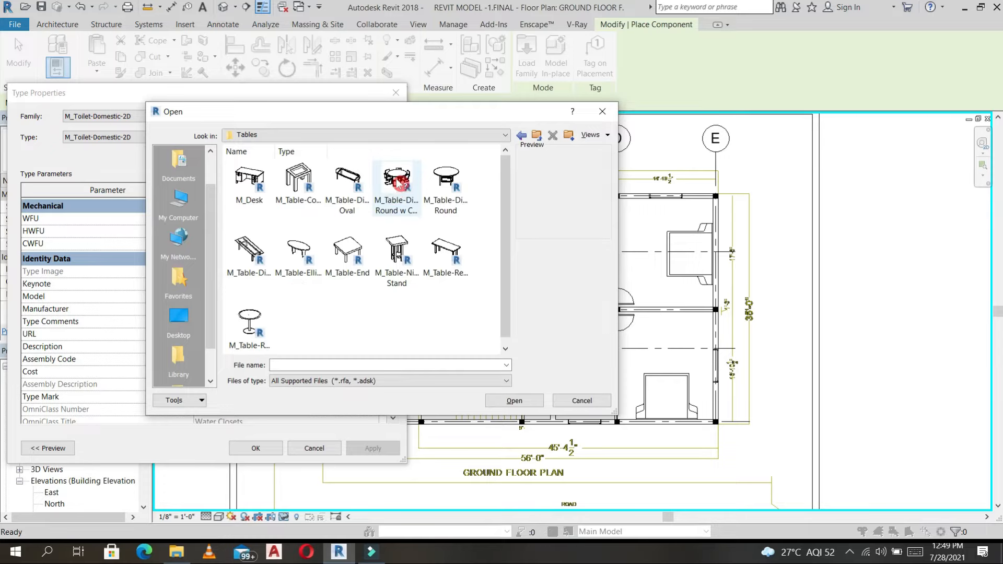
click(398, 181)
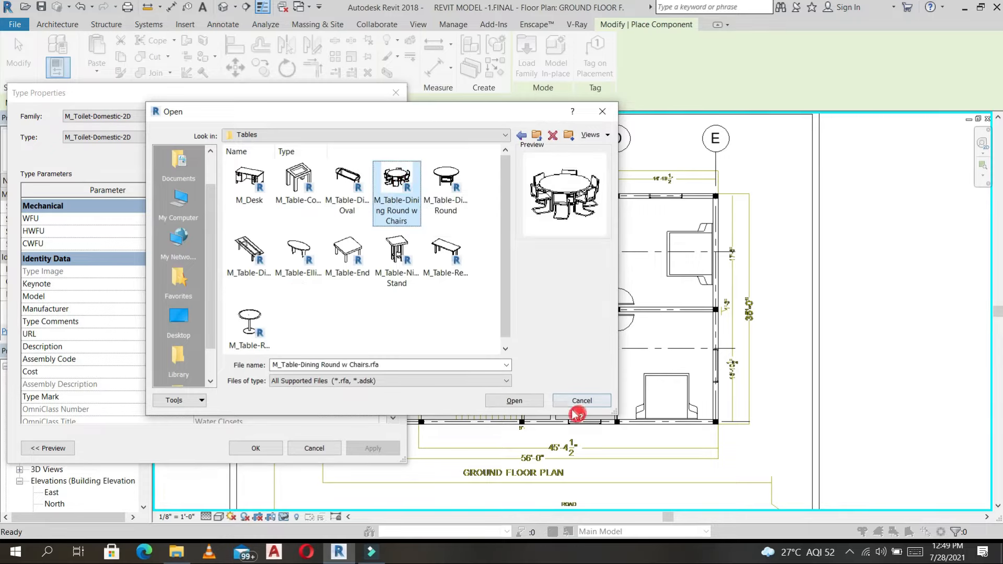
click(528, 402)
key(Return)
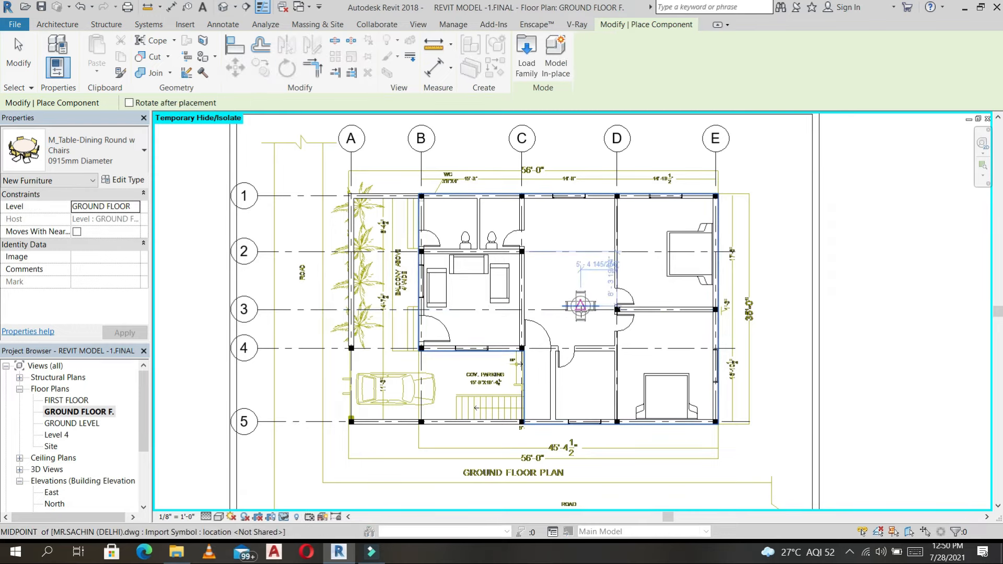
Step: Place the round dining table between grids C and D near grid 3, about 5'-4" from grid D
click(580, 308)
key(Escape)
key(Escape)
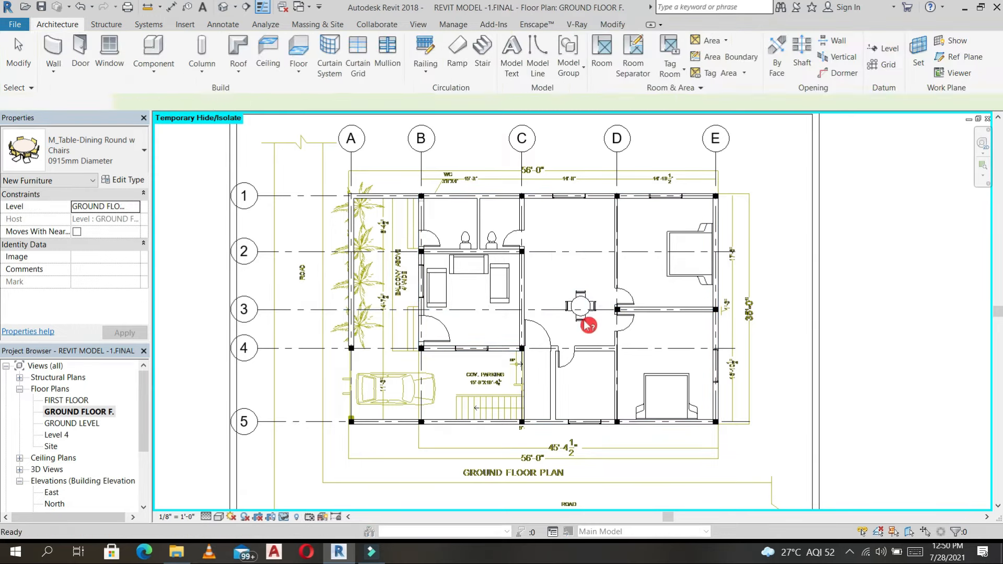
Step: Set the dining table type to 6 chairs and enlarge its radius
click(586, 320)
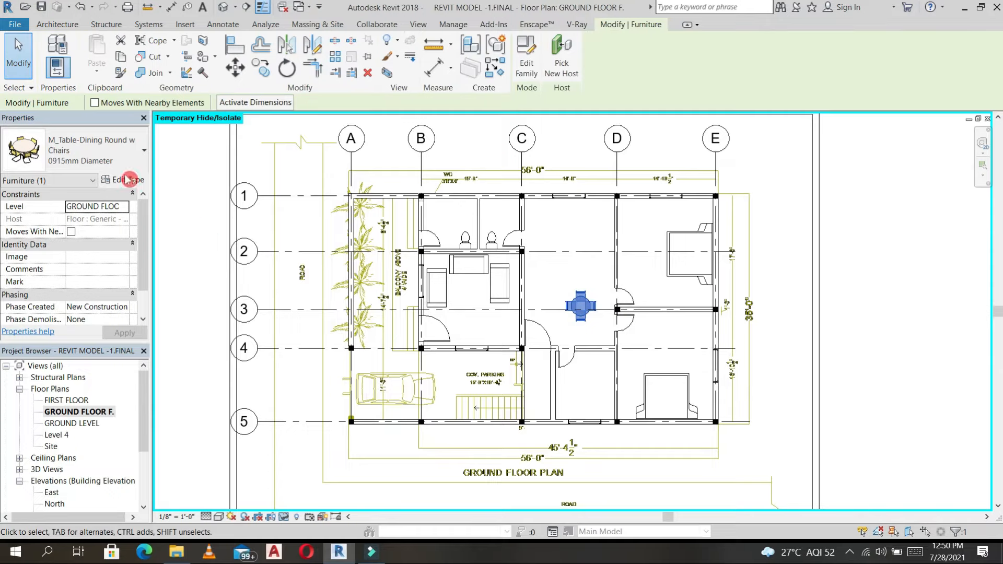
click(129, 181)
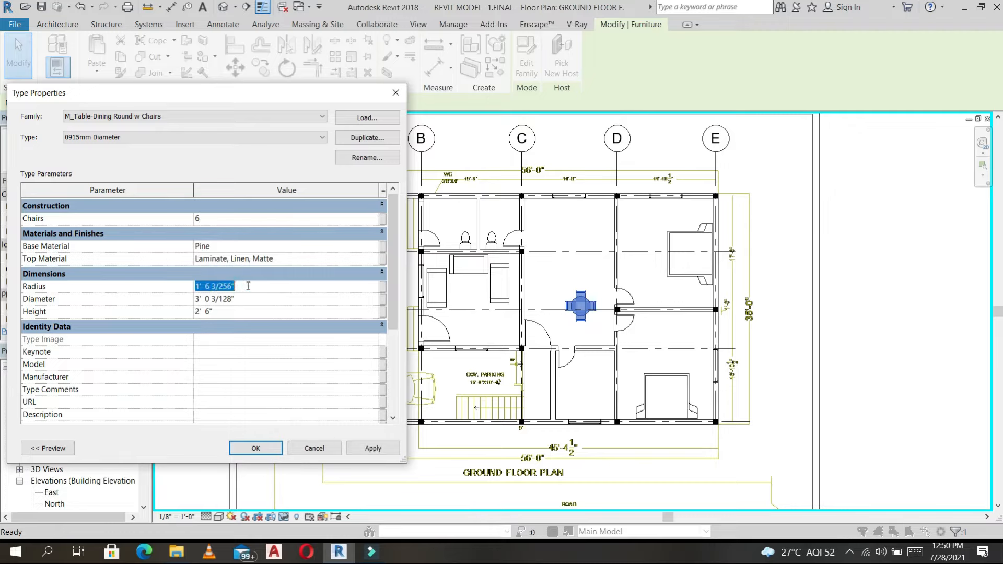
click(256, 448)
key(Escape)
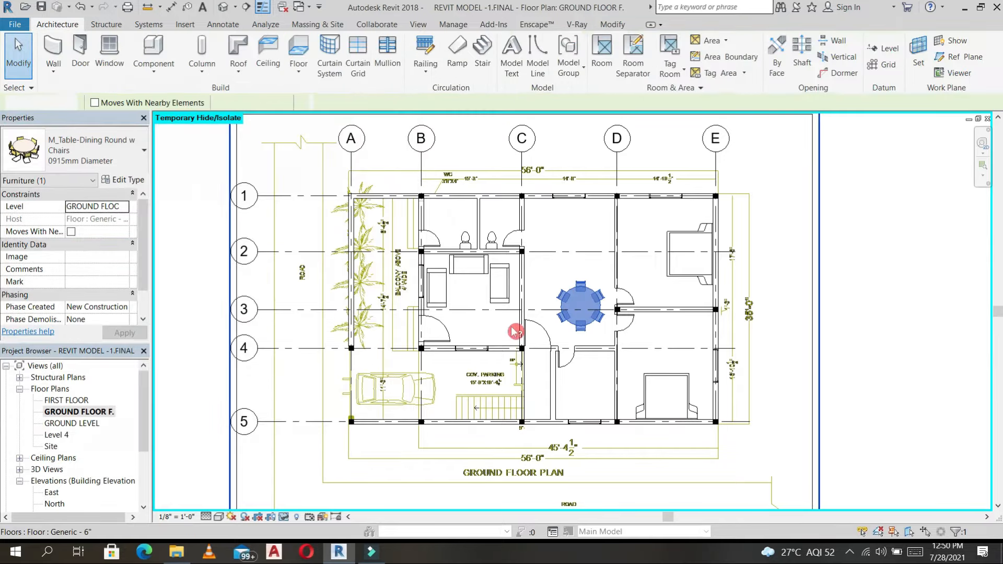
scroll(581, 325, up, 5)
key(Escape)
scroll(585, 320, down, 5)
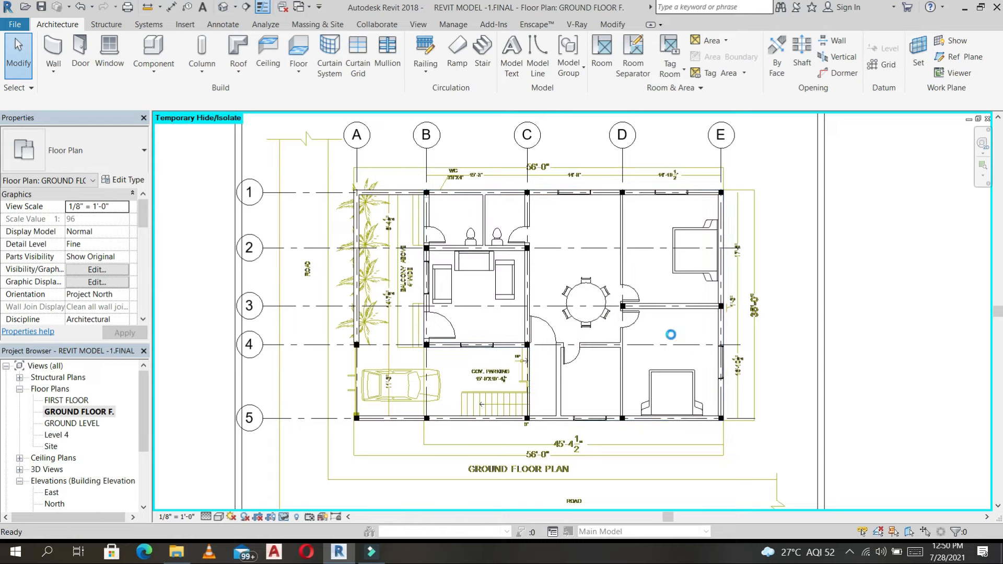
Step: Add a continuous aligned dimension string across grids A to E, placed between the grid bubbles and the plan
click(452, 367)
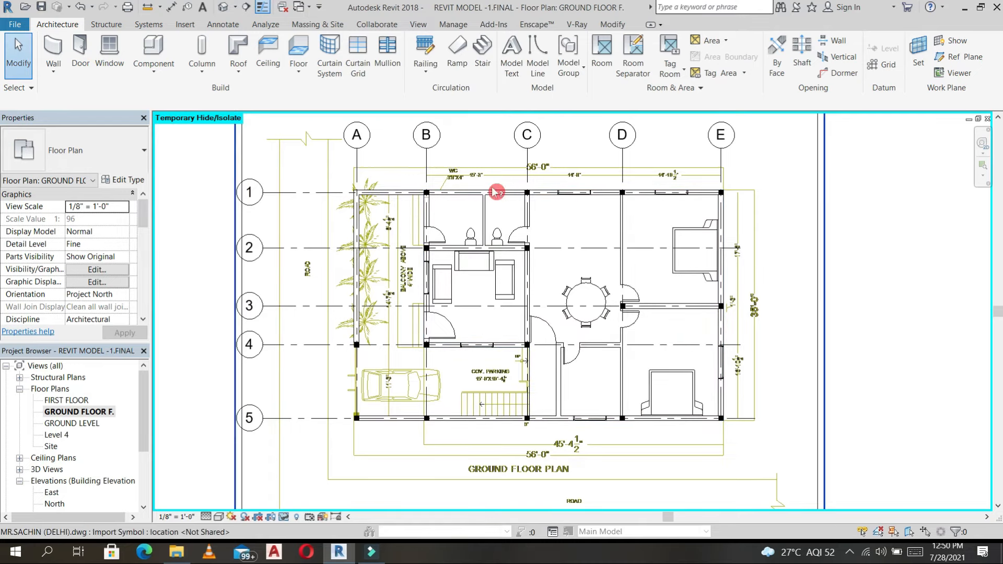
scroll(518, 286, down, 1)
middle_drag(578, 253, 562, 265)
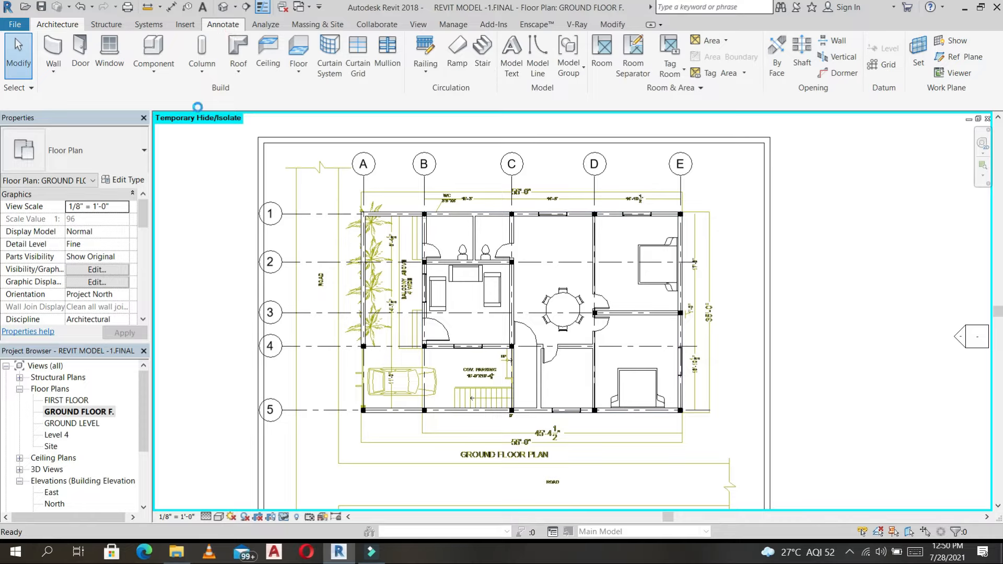
click(47, 53)
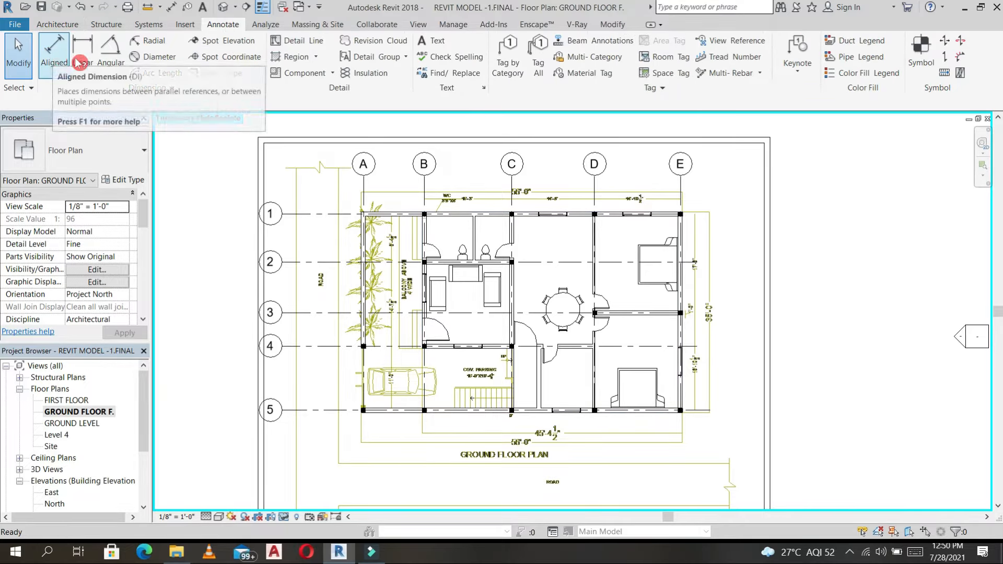
click(118, 57)
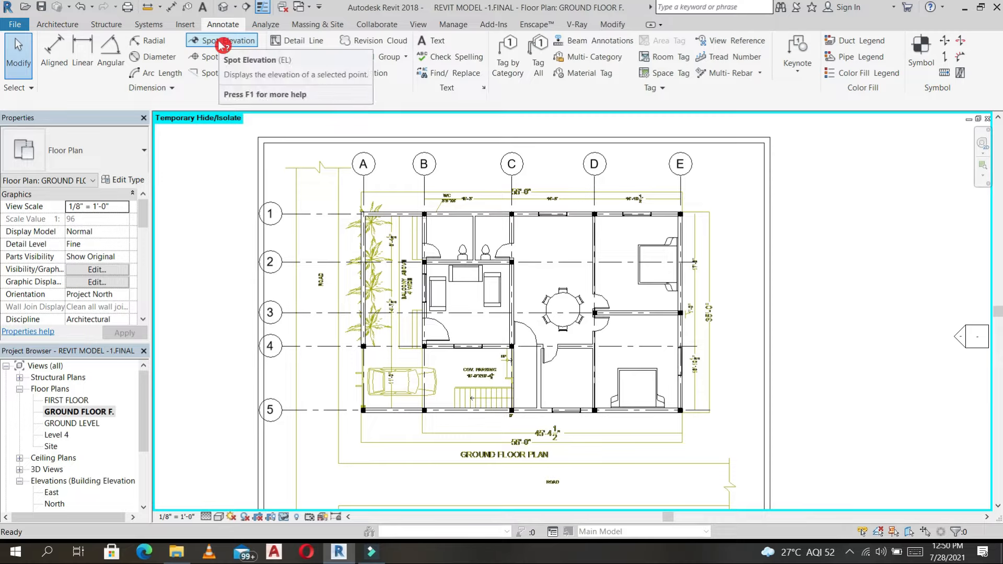
click(54, 53)
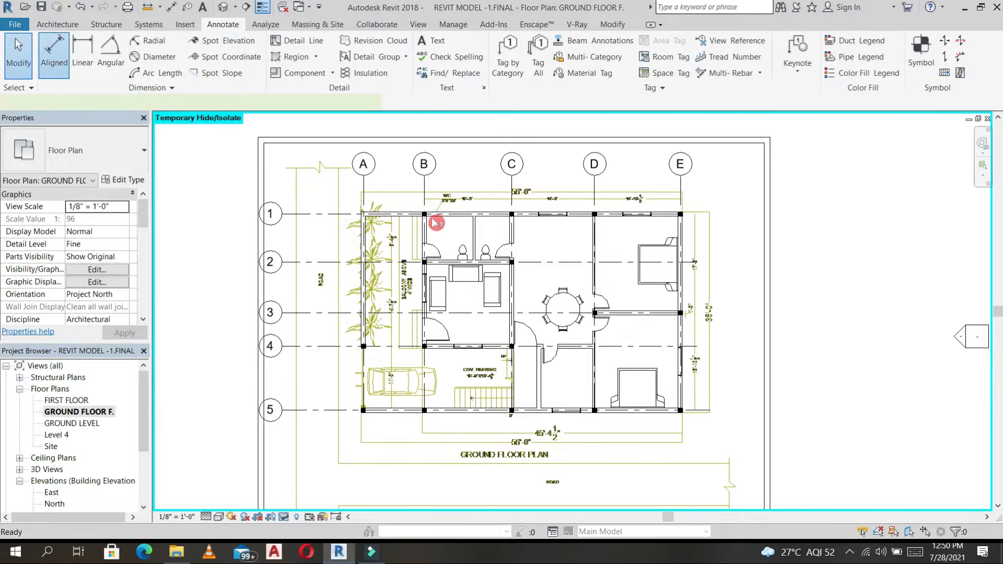
click(423, 190)
click(512, 192)
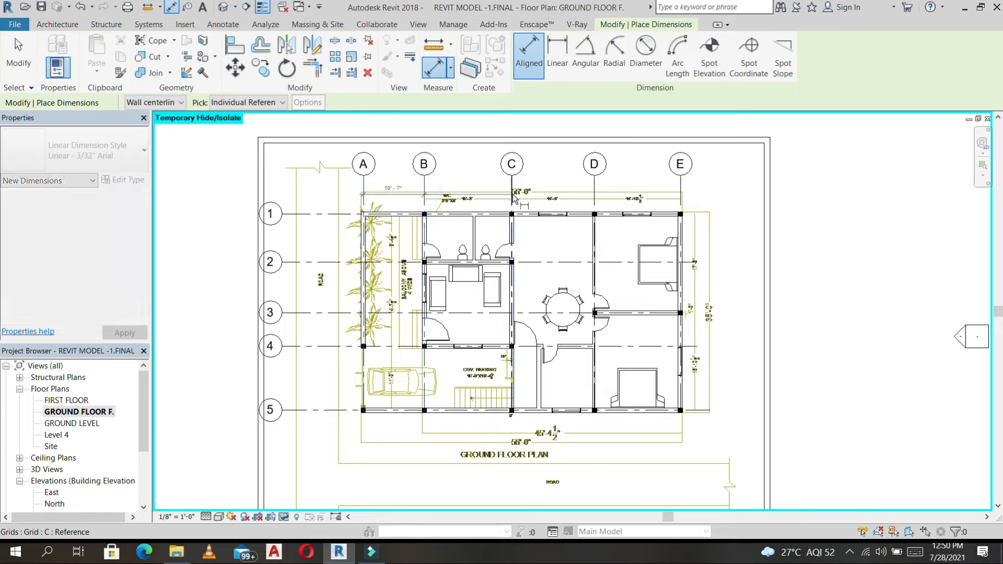
click(594, 192)
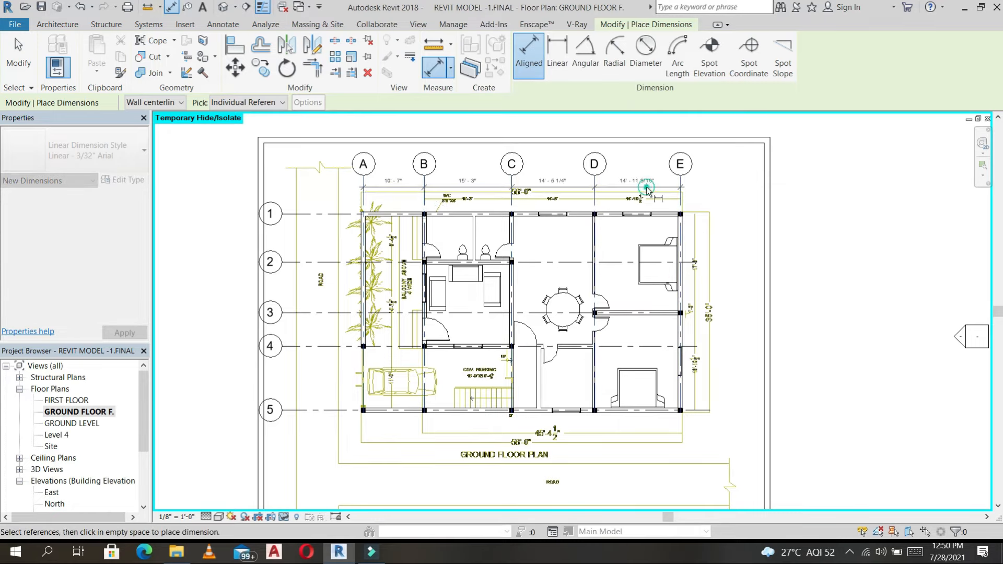
click(648, 184)
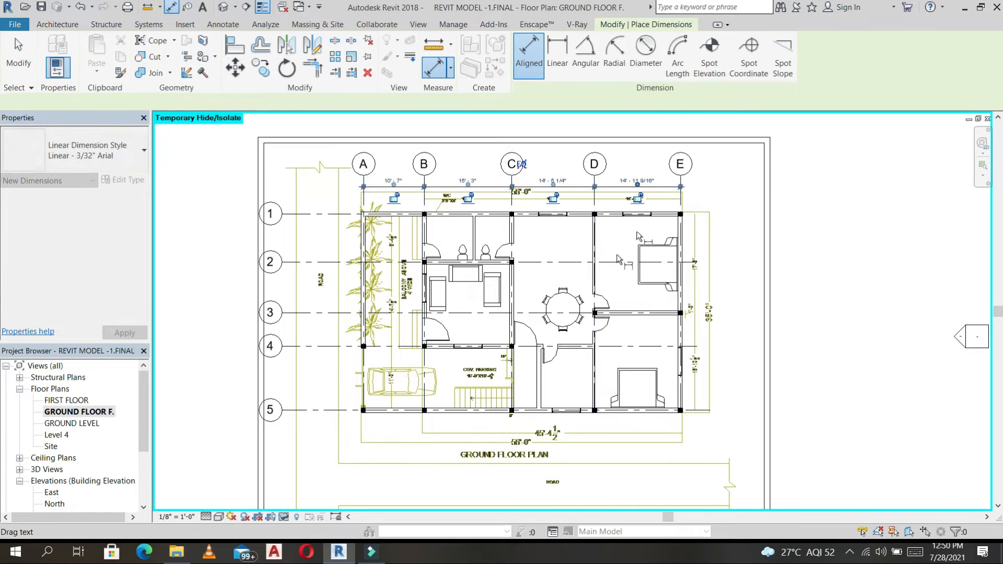
Step: Add a continuous aligned dimension string across grids 1 to 5 beside their grid bubbles
click(325, 214)
click(308, 262)
click(309, 312)
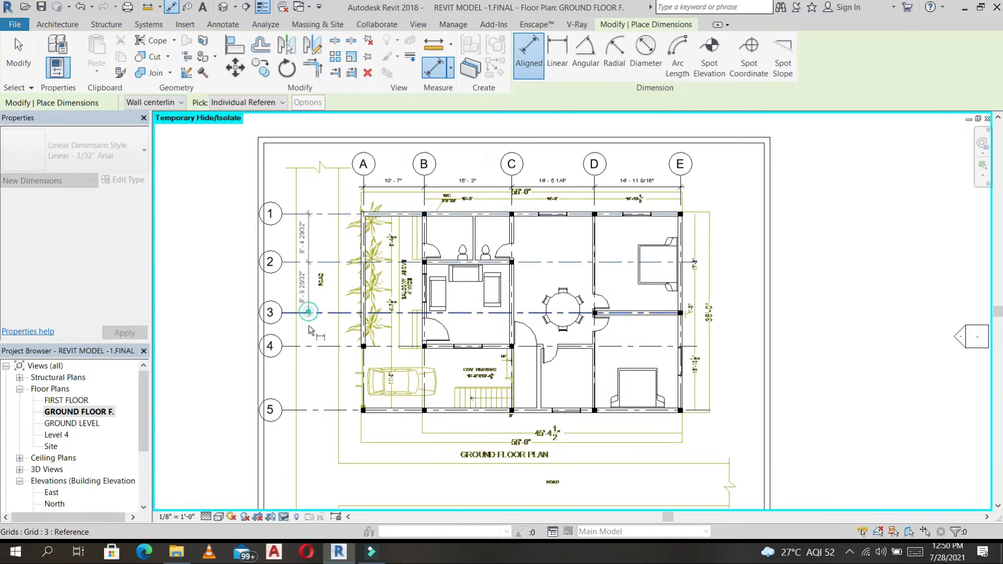
click(308, 346)
click(308, 410)
click(310, 401)
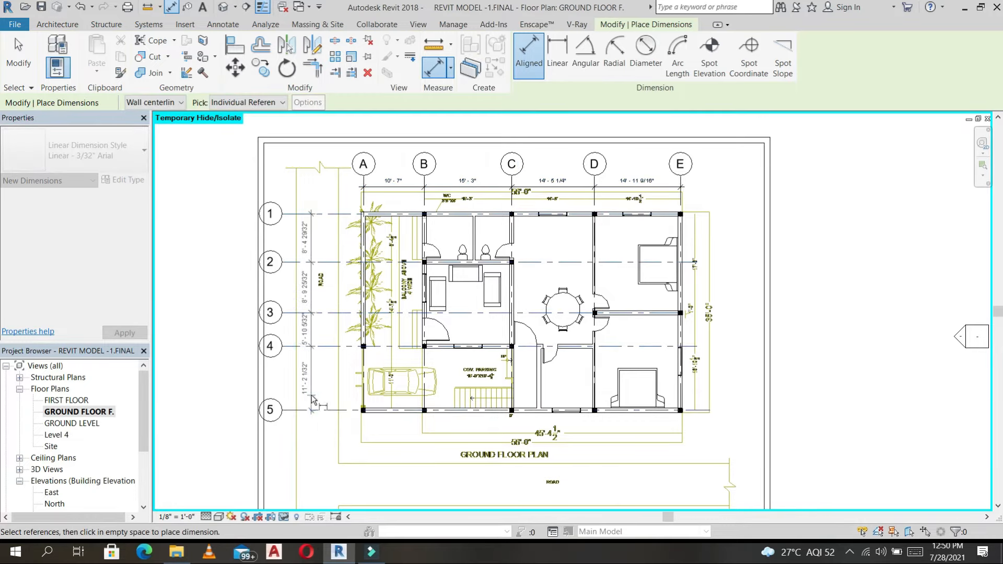
Step: Add an overall aligned dimension from grid 5 to grid 1 outside the chained dimensions
click(291, 411)
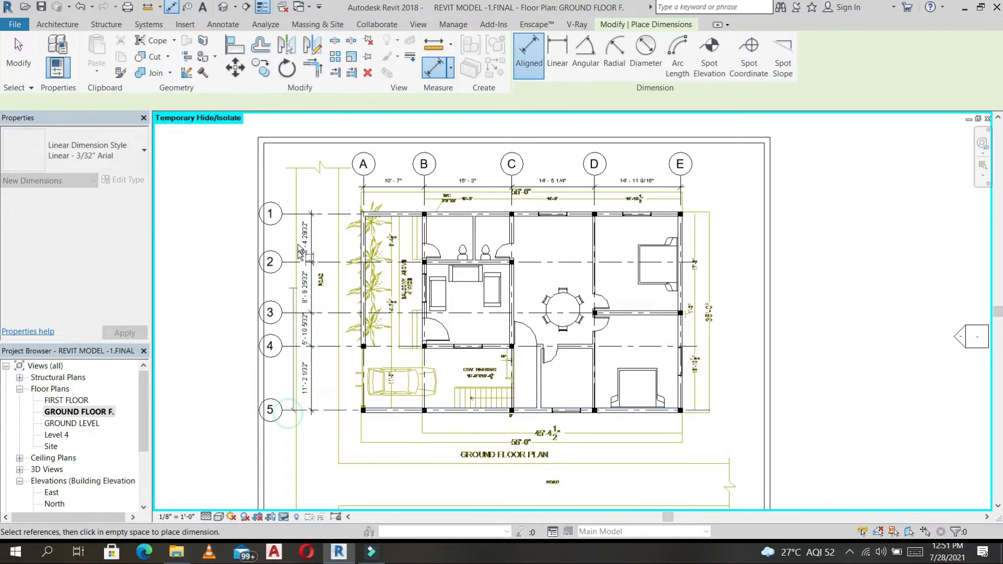
click(292, 215)
click(293, 233)
key(Escape)
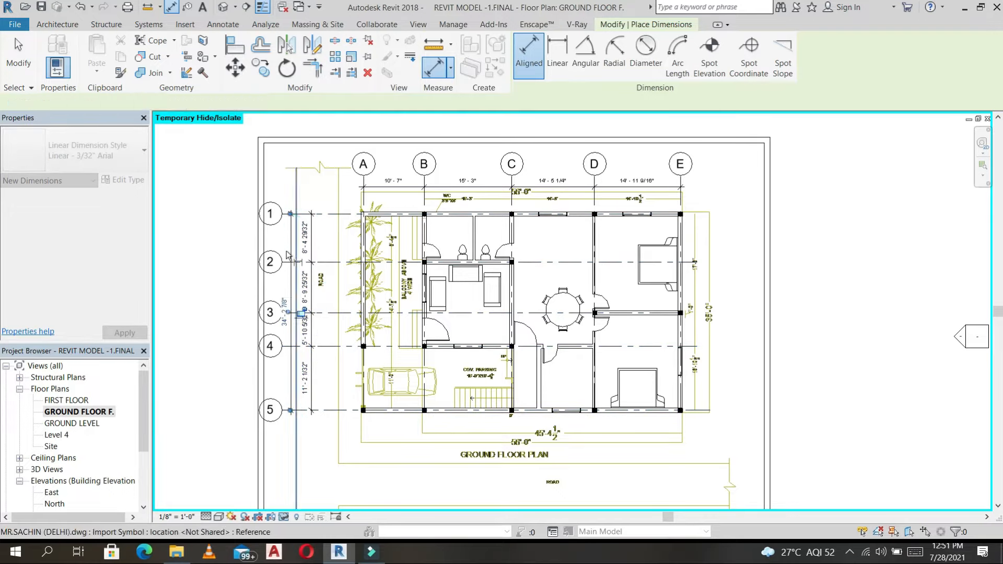
scroll(286, 249, up, 3)
click(308, 332)
key(Escape)
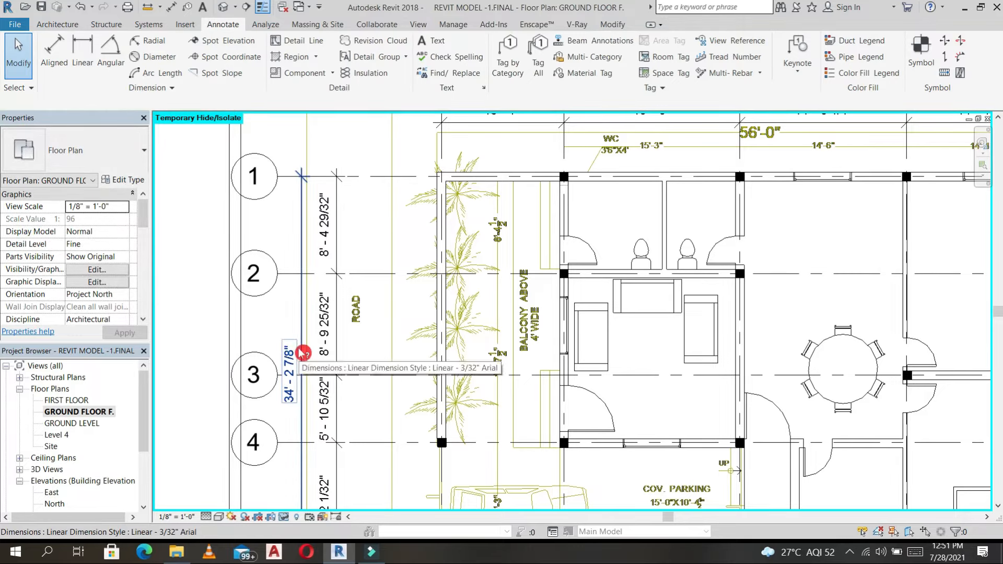
click(303, 354)
key(Escape)
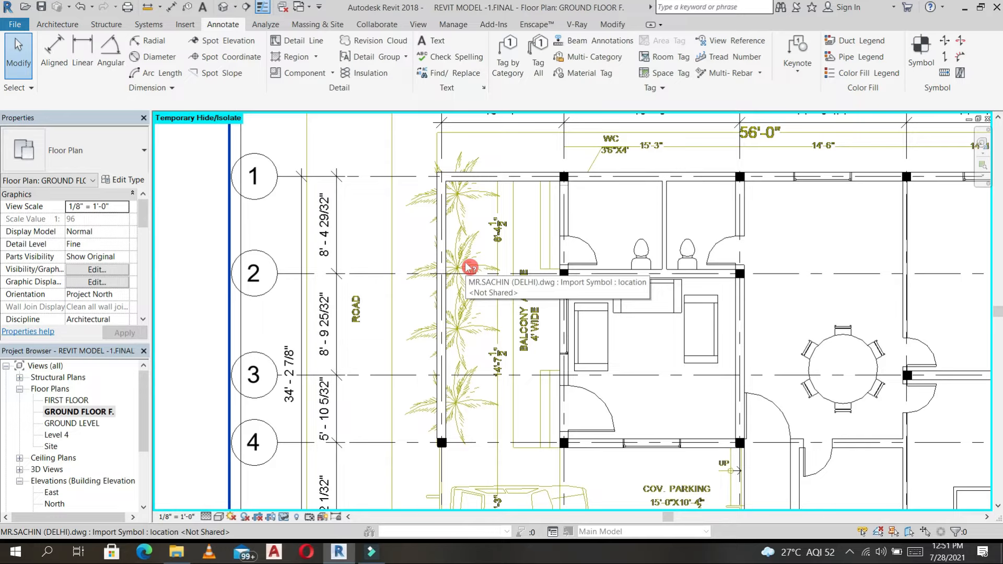
Step: Set the project's length unit rounding to the nearest 1'
key(u)
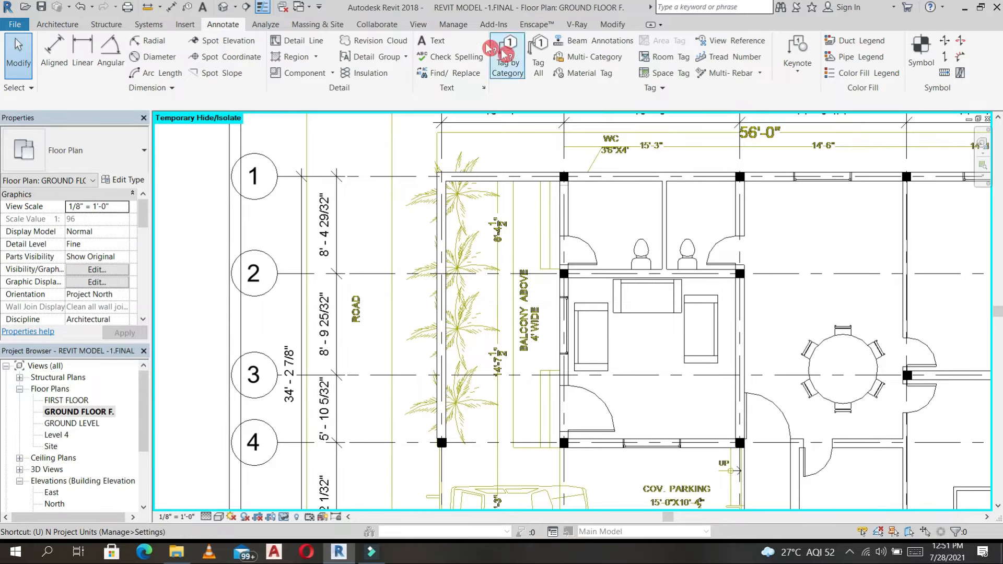
click(456, 29)
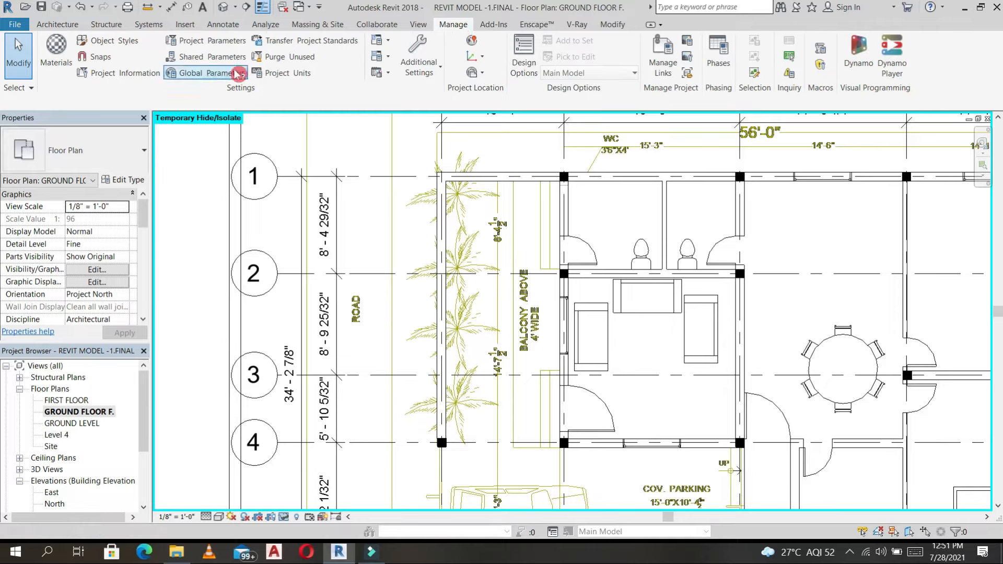
click(290, 73)
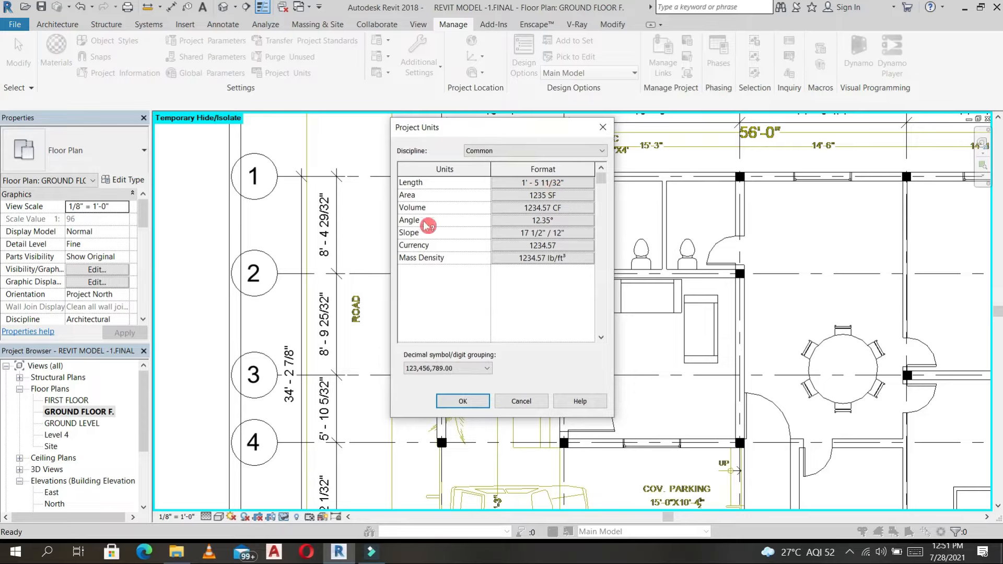
click(548, 184)
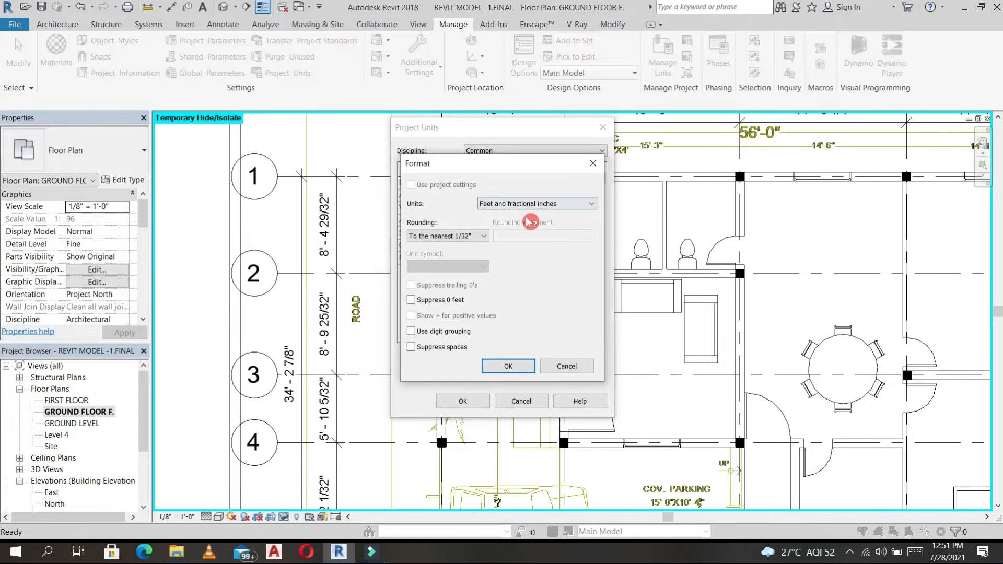
click(484, 242)
click(456, 251)
click(505, 377)
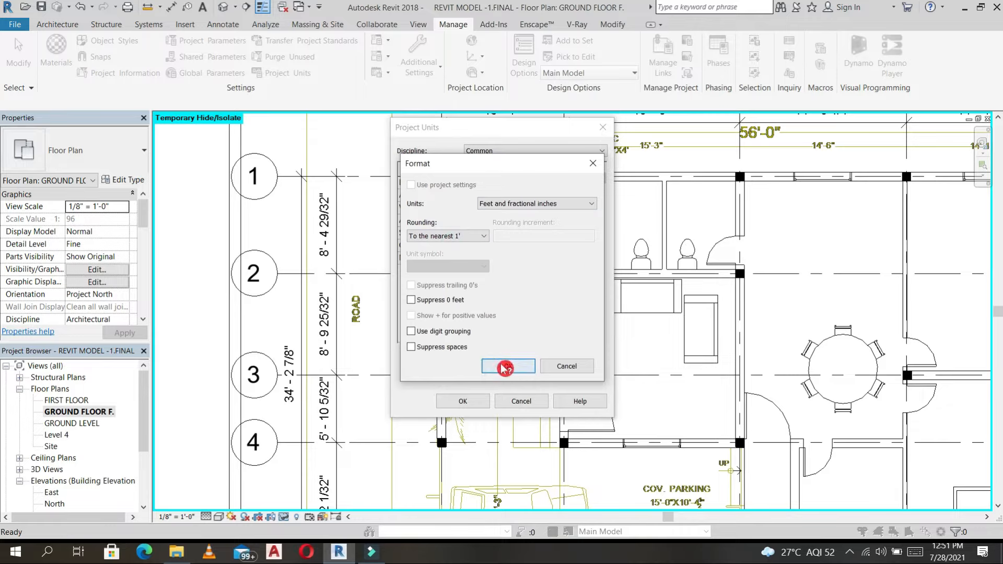
click(504, 367)
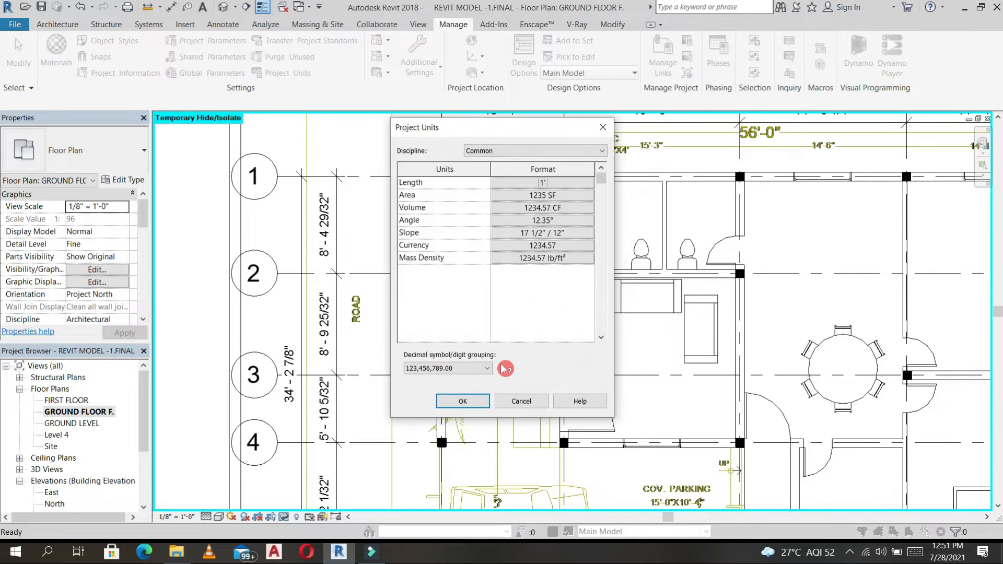
Step: Review the available length units, keep Feet and fractional inches, and apply the project units
click(549, 184)
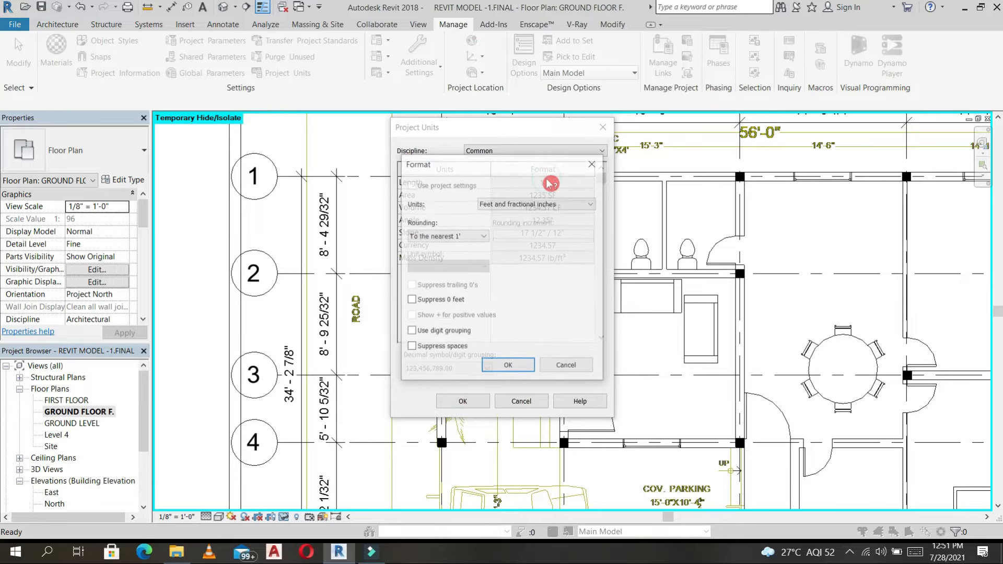
click(573, 204)
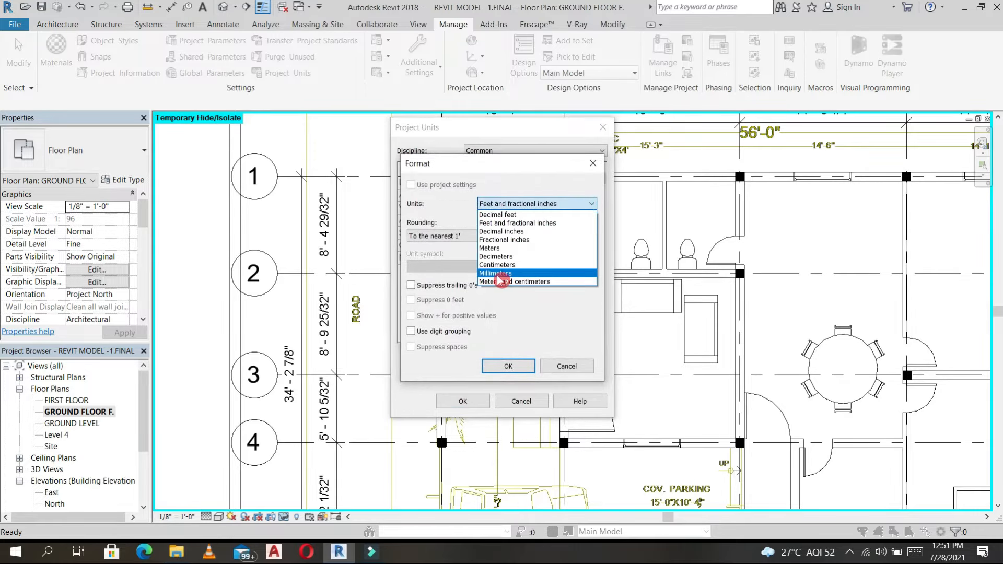
click(501, 281)
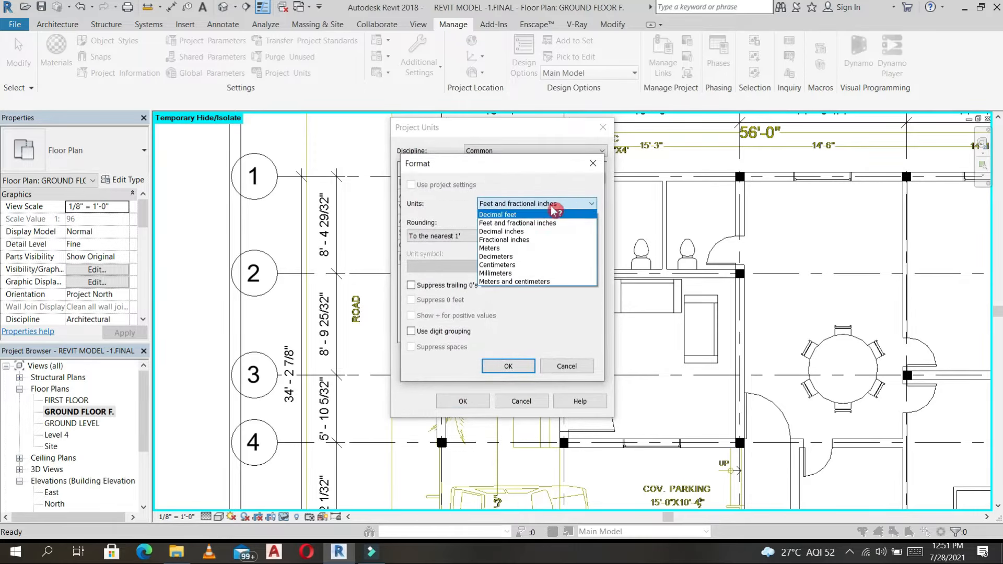
click(566, 180)
click(505, 366)
click(463, 401)
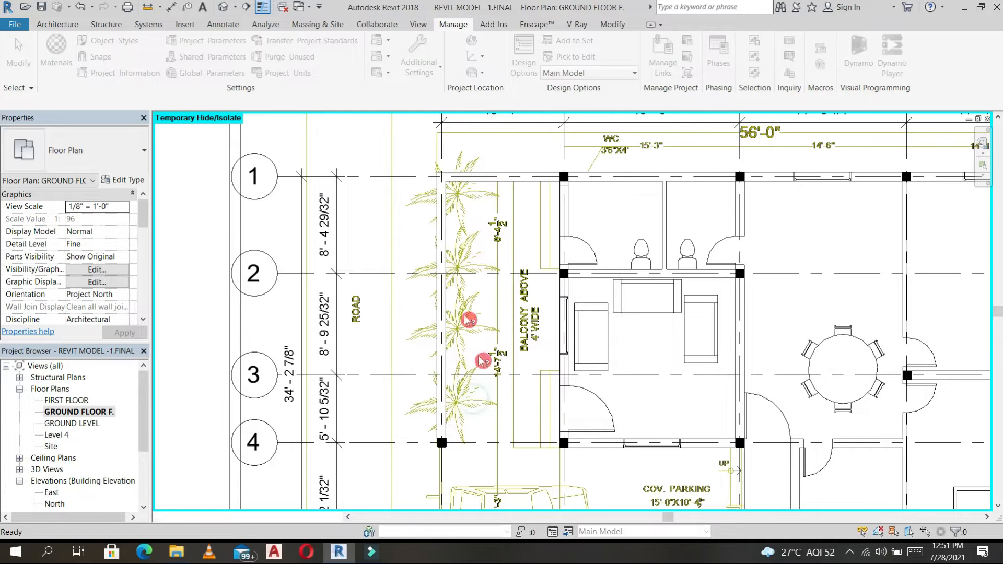
scroll(450, 205, down, 3)
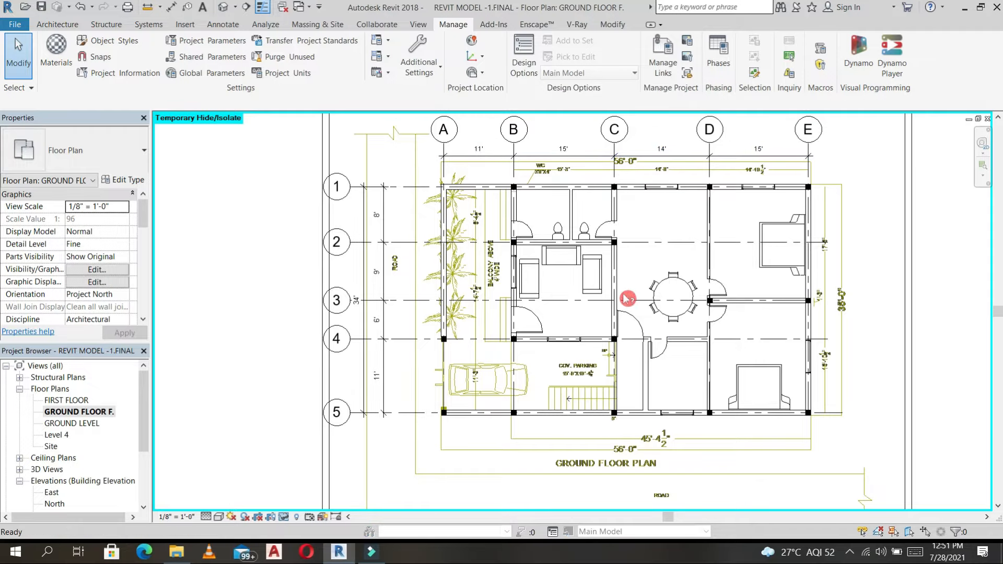
key(i)
scroll(621, 209, up, 4)
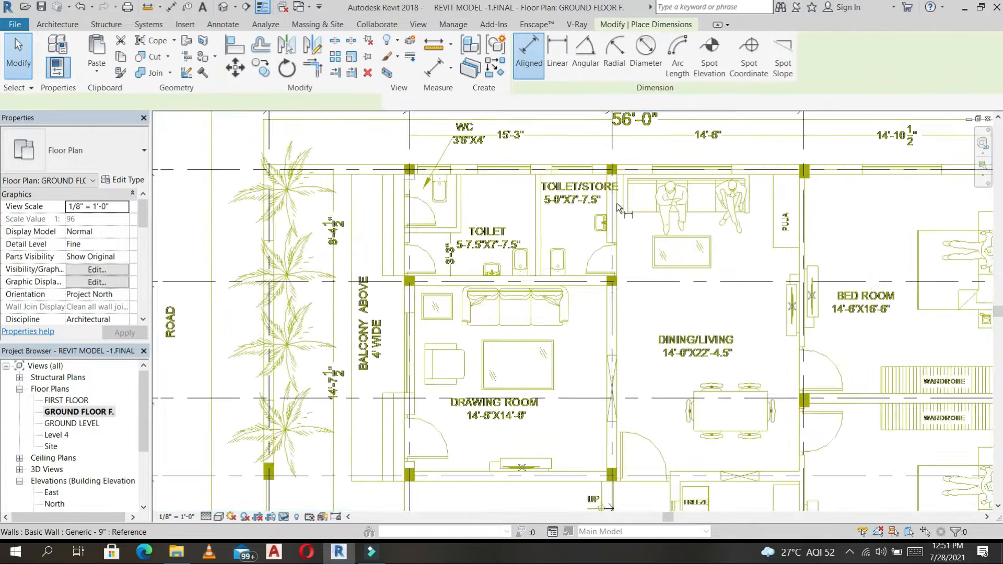
click(617, 204)
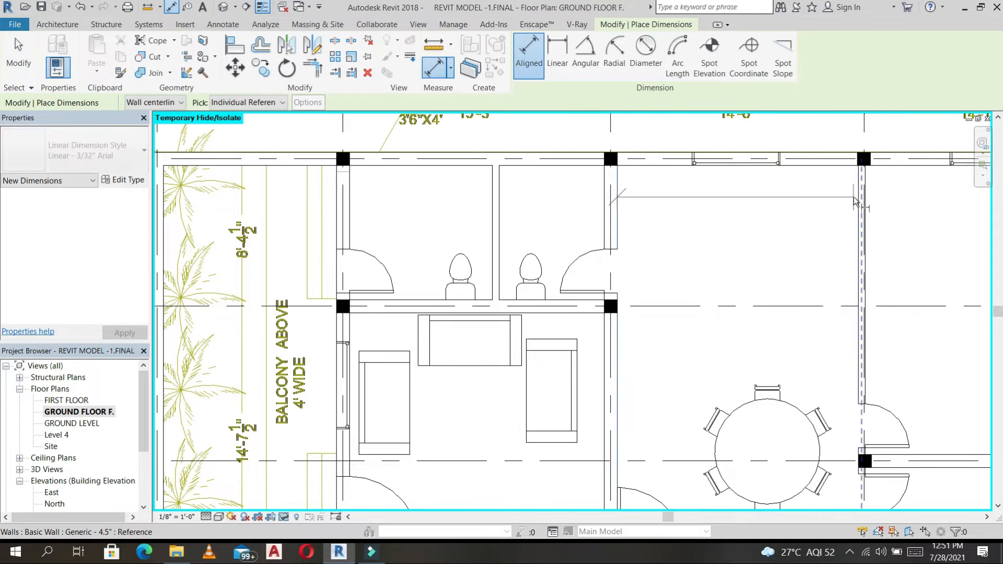
click(856, 198)
click(795, 197)
right_click(701, 215)
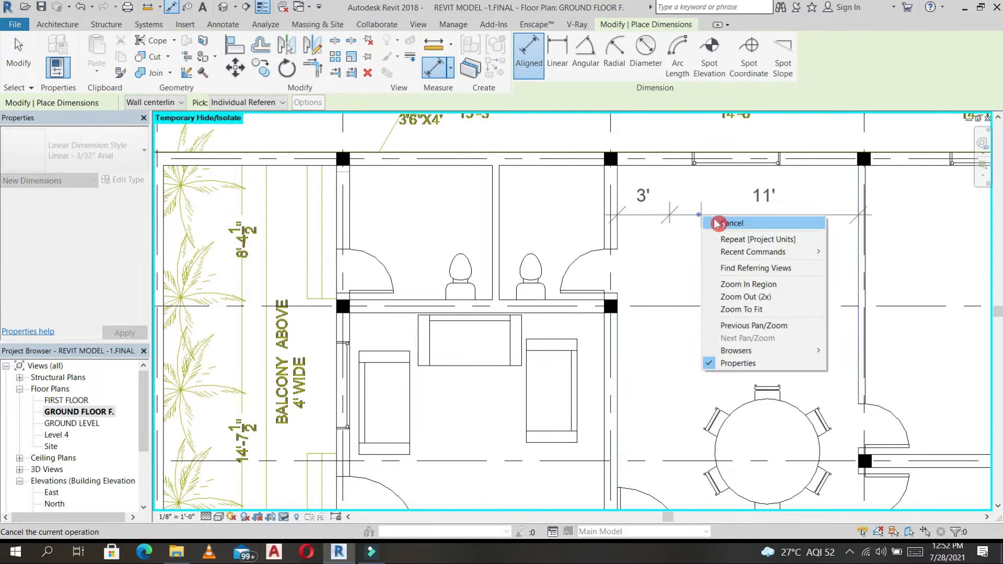
click(736, 224)
scroll(712, 217, down, 3)
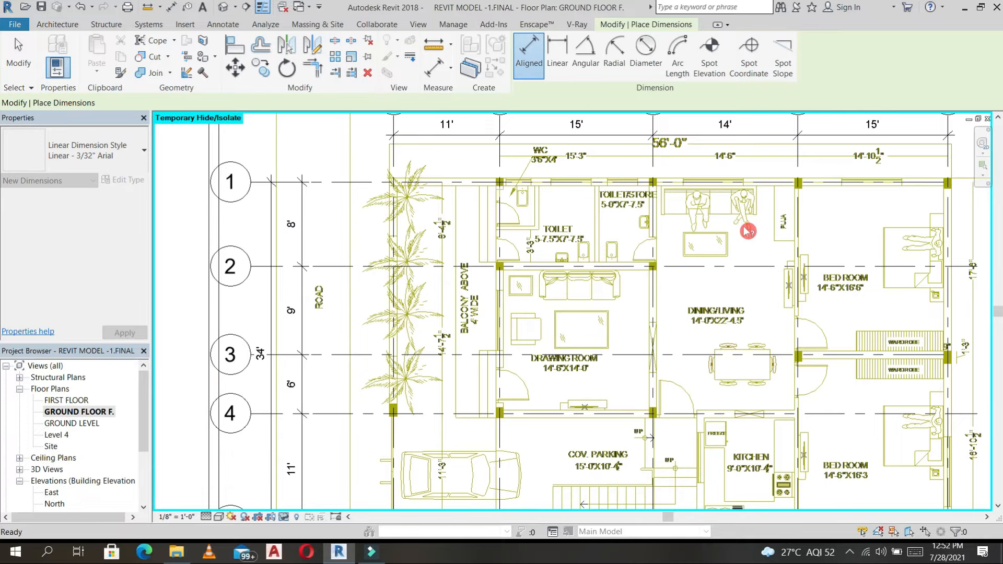
key(Escape)
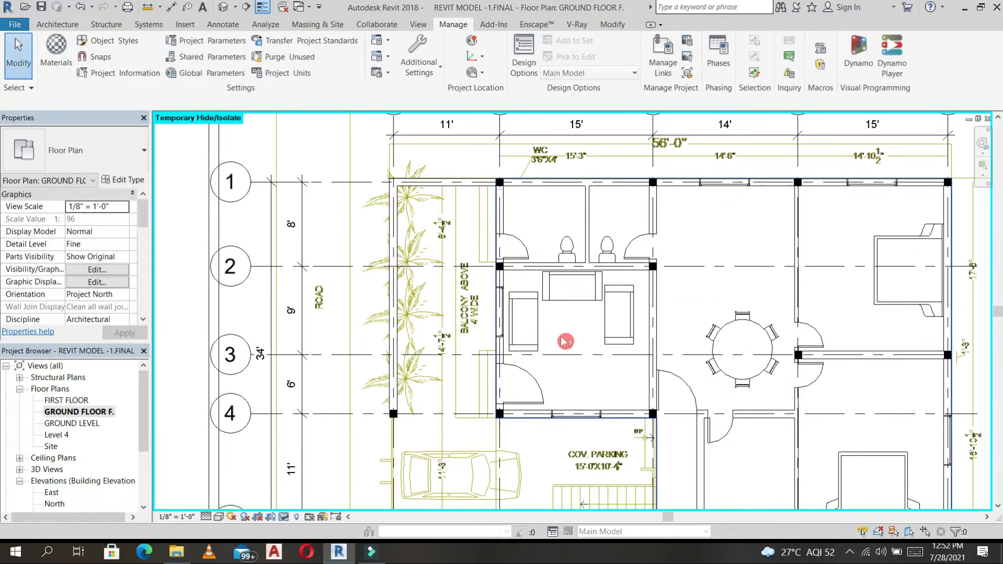
Step: Place a copy of the drawing room's two-seat sofa in the dining/living room, below its window on grid 1
click(601, 300)
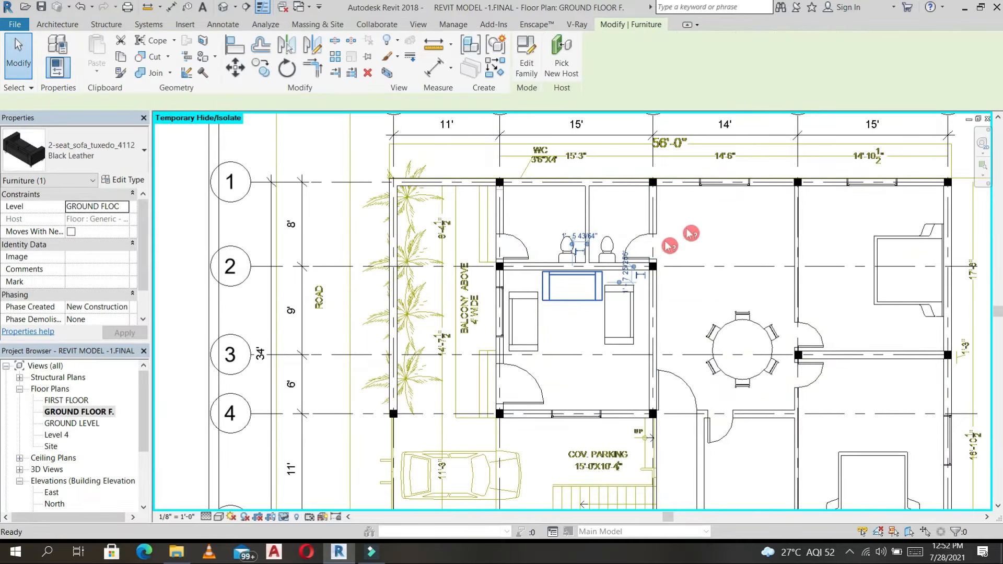
key(c)
key(s)
click(721, 206)
key(Escape)
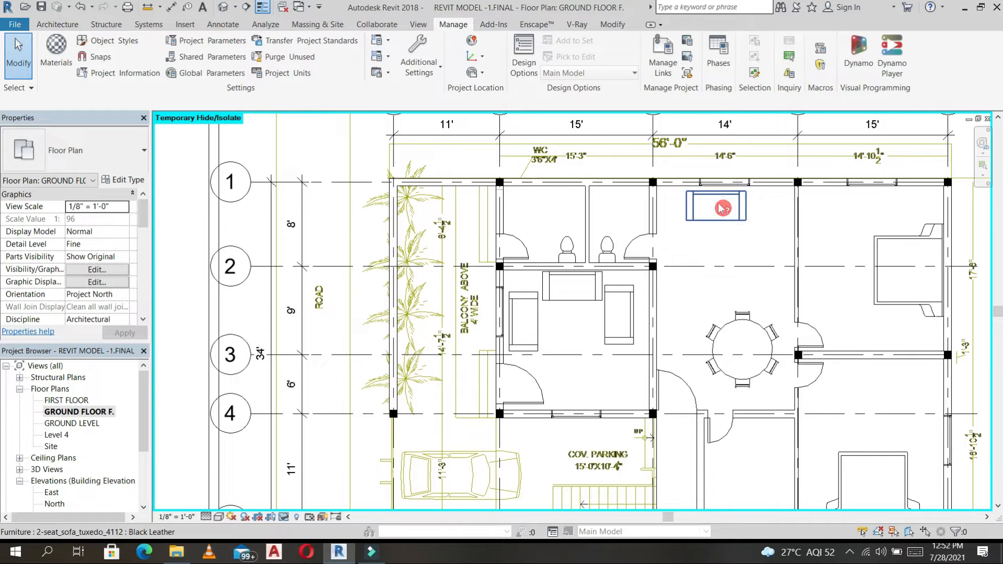
Step: Start tagging by category with the leader turned off, and tag the doors of both toilets
scroll(756, 239, down, 1)
middle_drag(750, 246, 694, 234)
scroll(694, 234, down, 1)
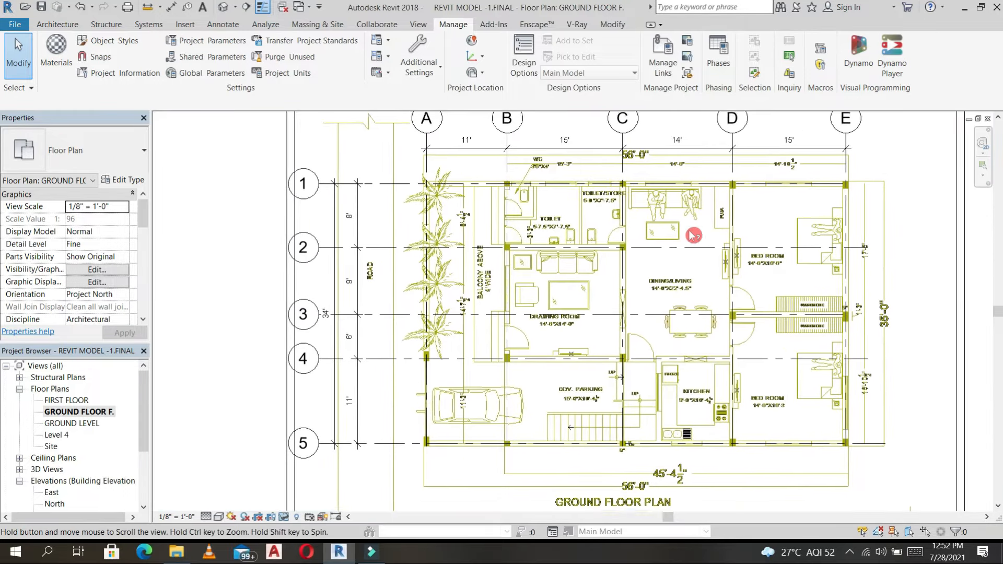
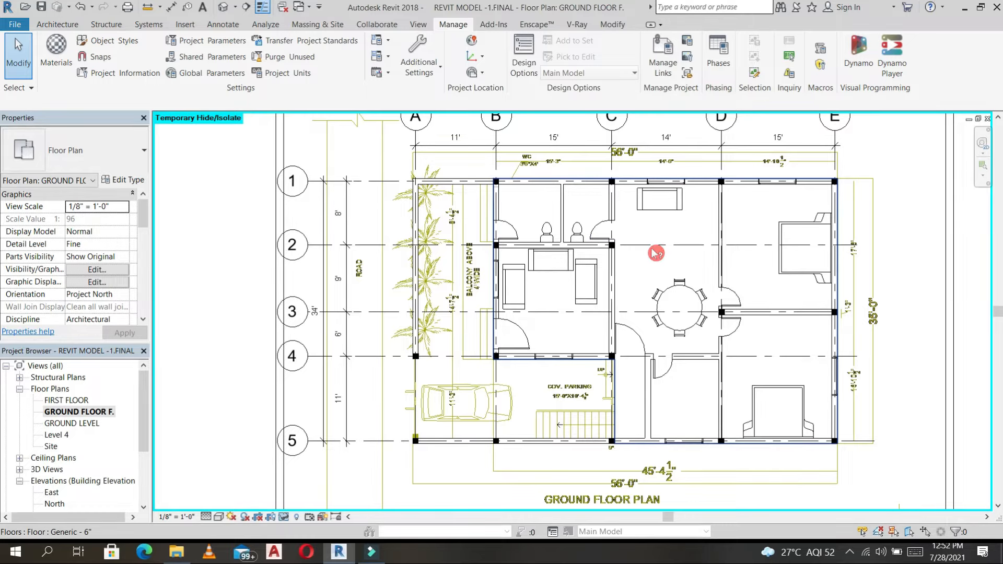
click(73, 24)
click(223, 25)
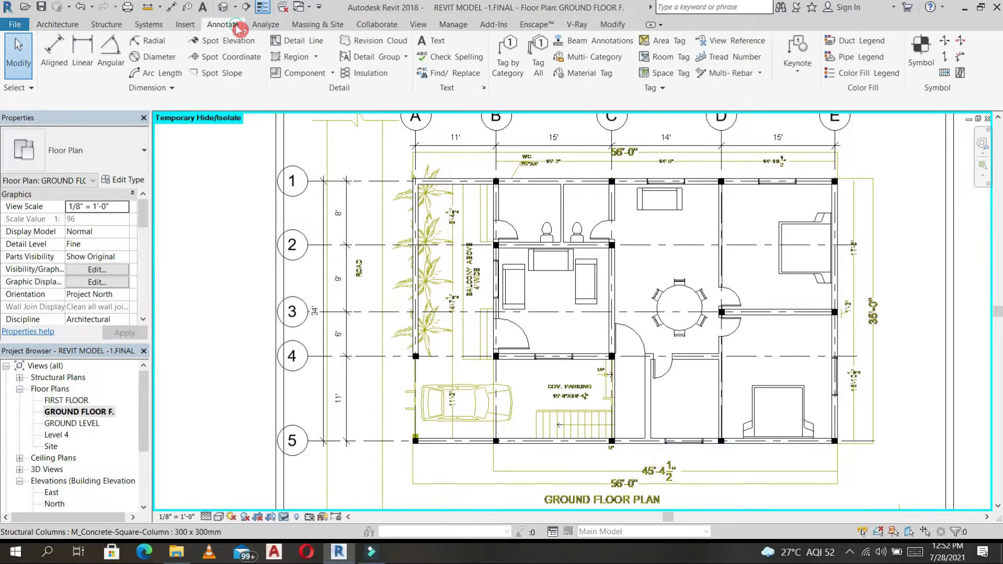
click(509, 60)
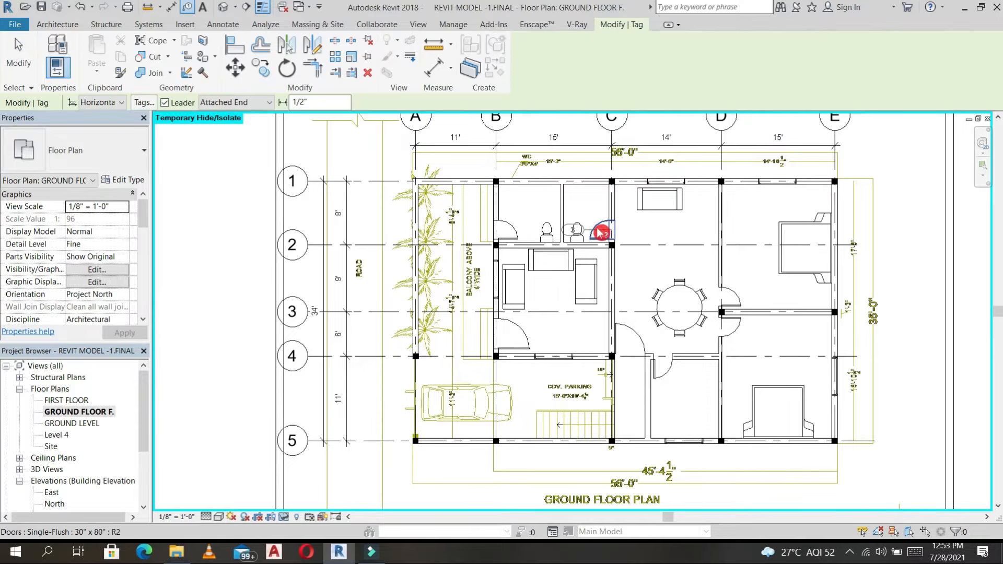
click(165, 103)
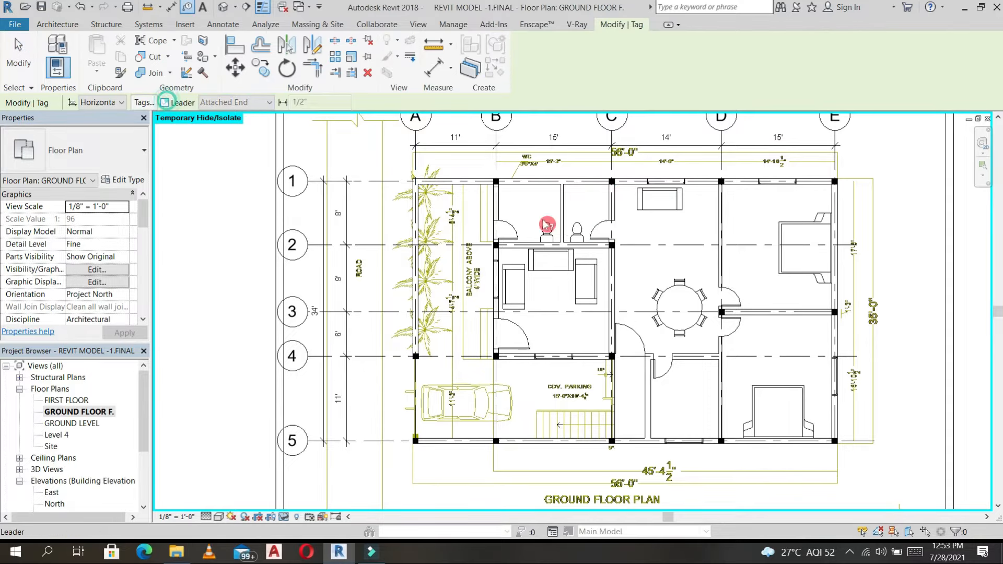
scroll(606, 233, up, 4)
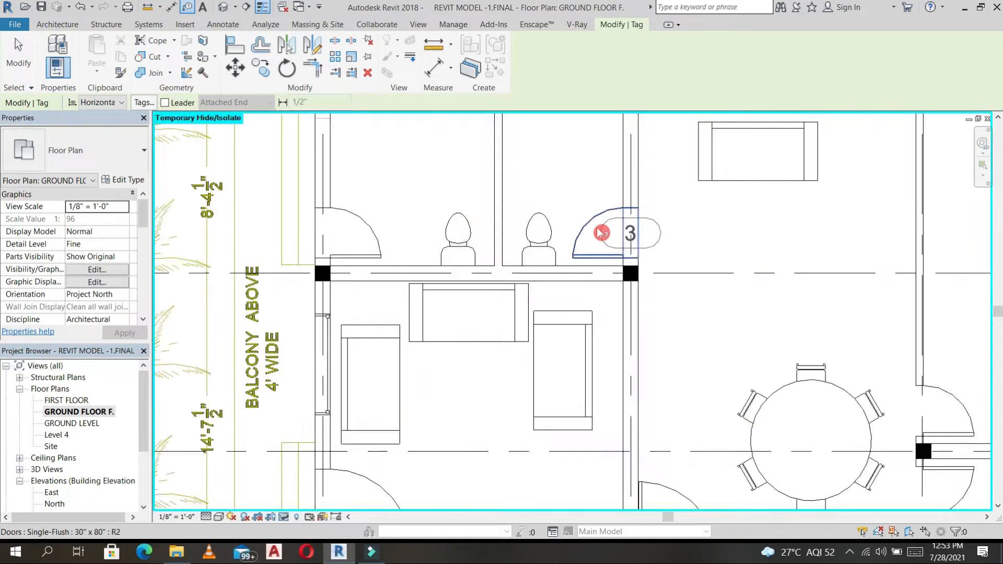
click(600, 228)
click(601, 205)
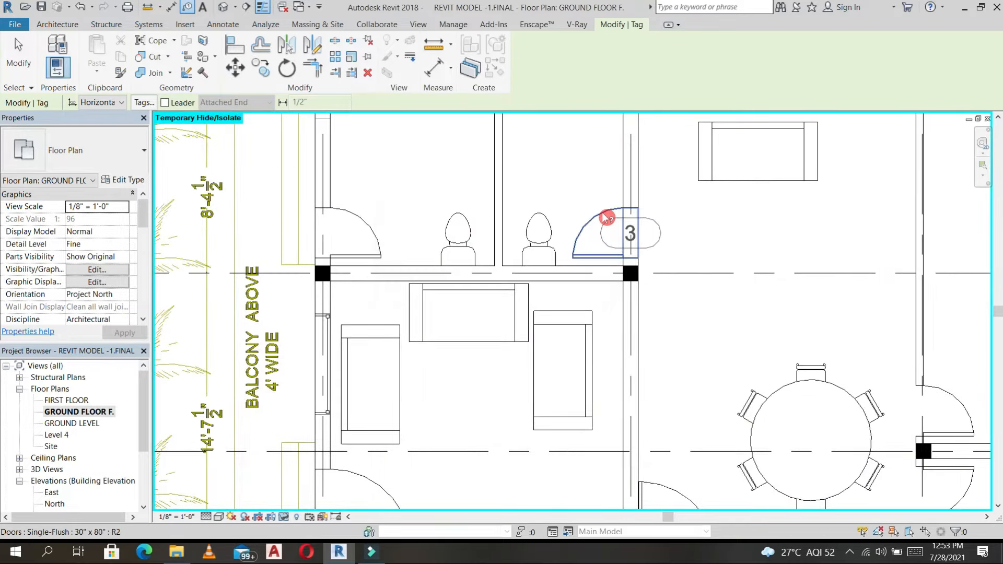
click(607, 217)
click(374, 228)
scroll(654, 392, down, 3)
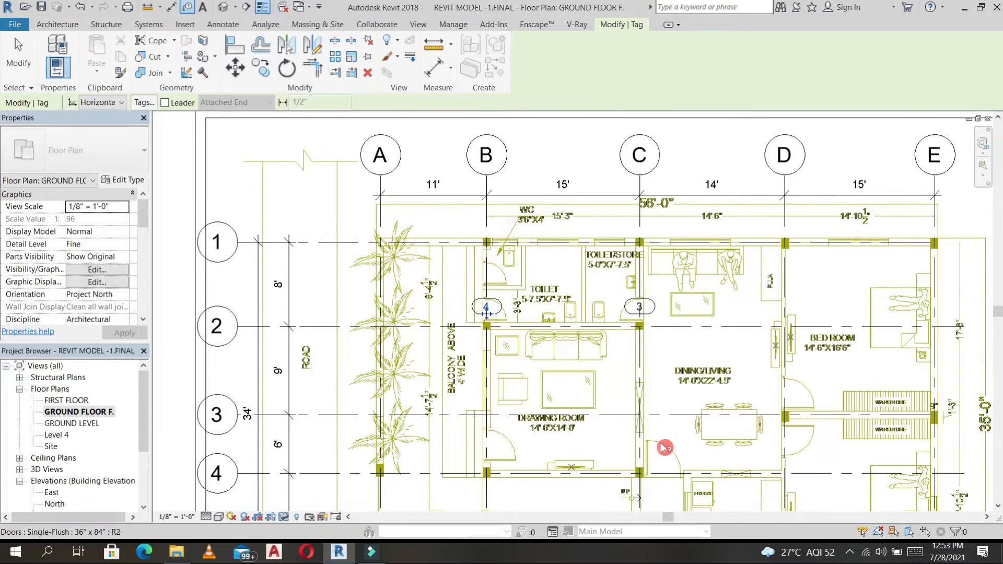
Step: Tag the door beside the kitchen, both bedroom doors, the kitchen door and the drawing room entrance door
click(663, 447)
click(789, 395)
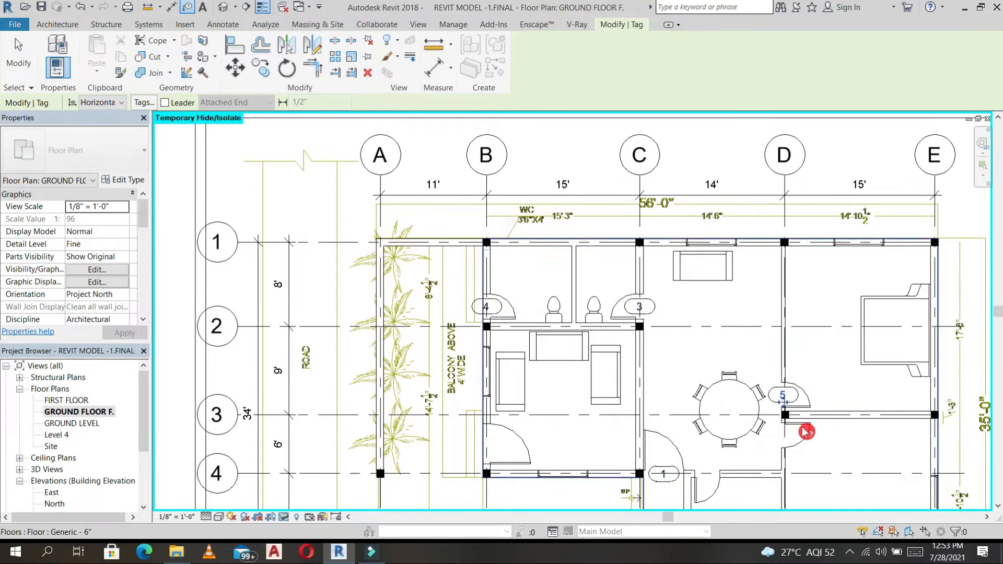
click(805, 443)
ctrl+scroll(724, 366, down, 2)
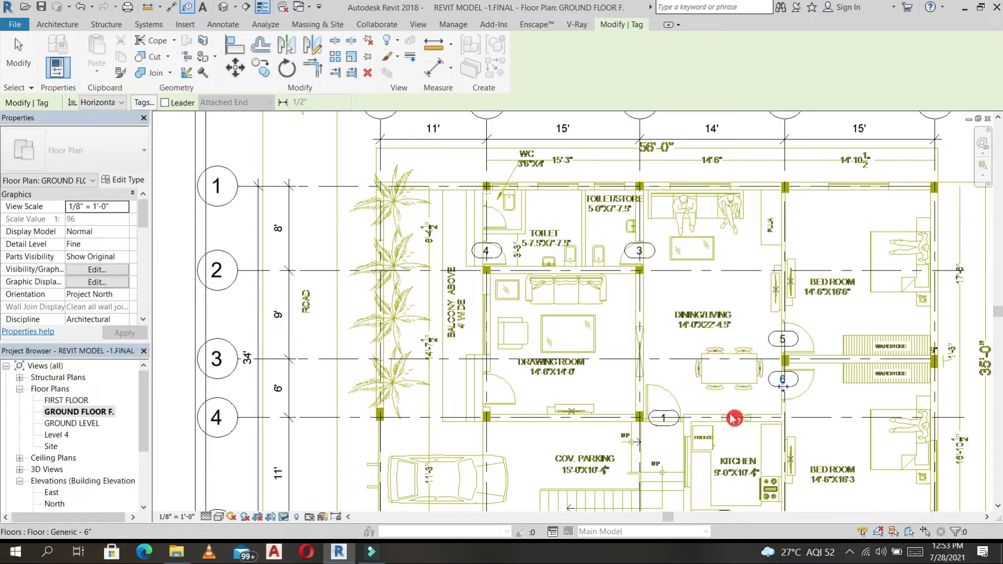
click(712, 369)
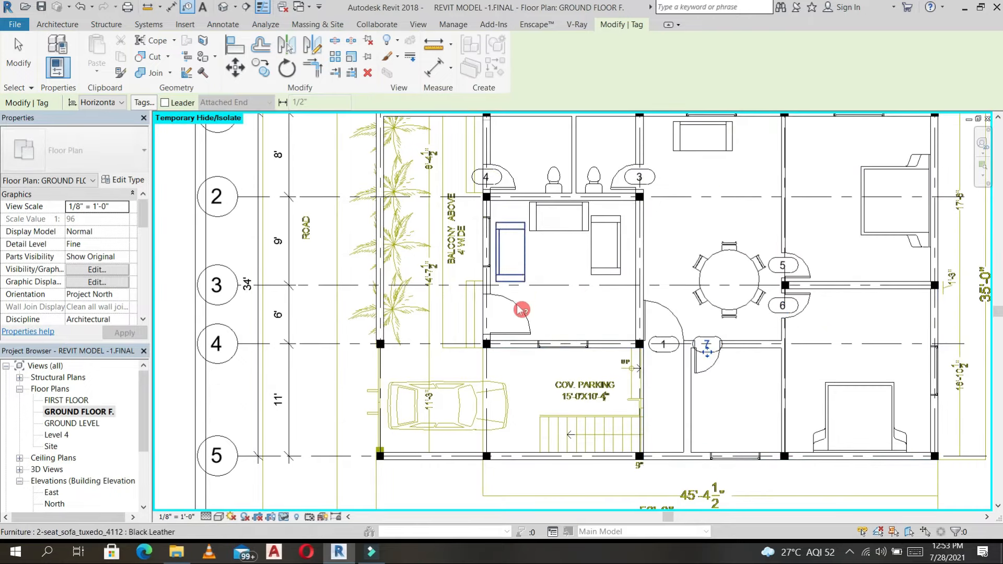
click(519, 317)
key(Escape)
key(Escape)
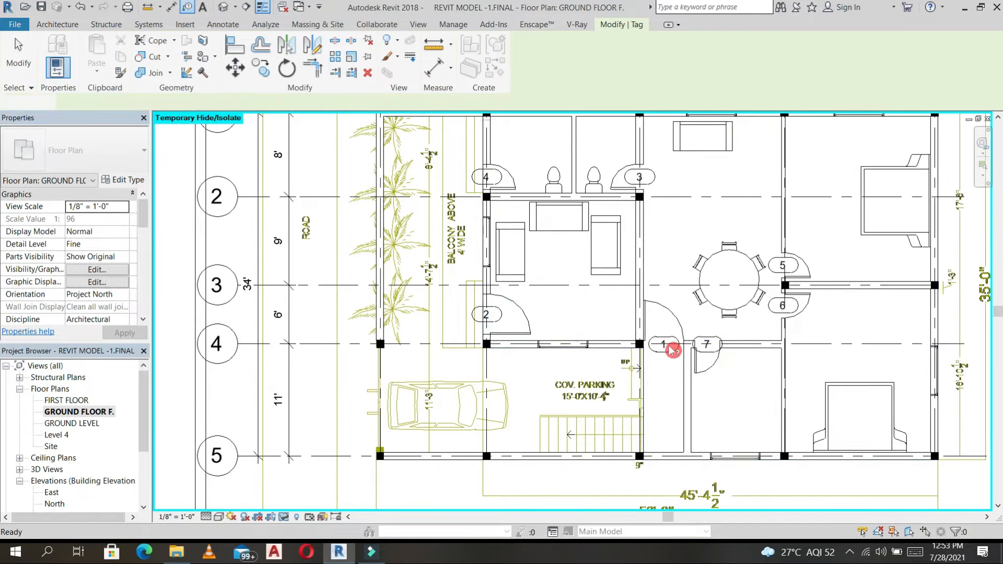
Step: Change the tag of the door between the dining area and the stair passage to D1
scroll(673, 349, up, 3)
key(Escape)
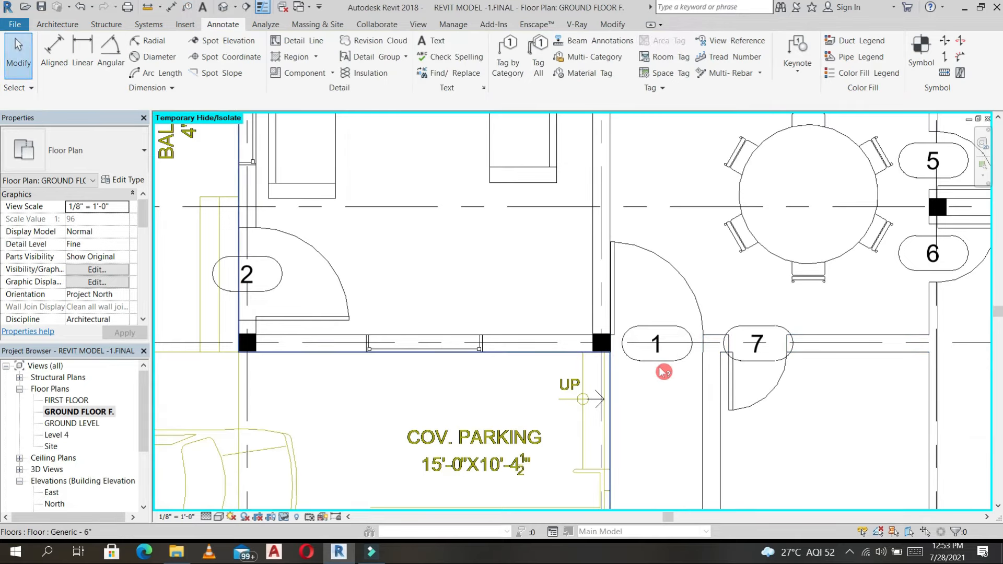
click(662, 357)
click(667, 345)
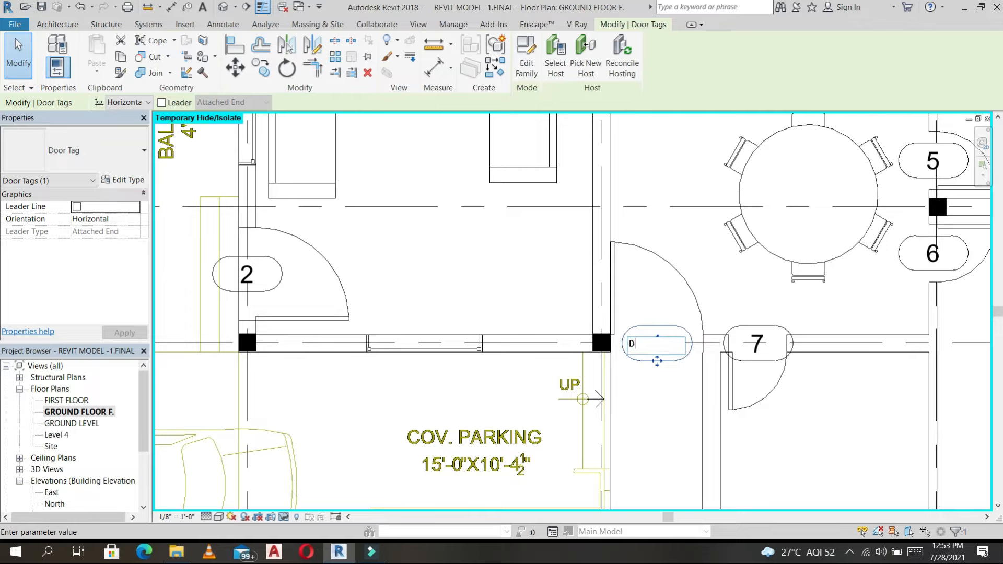
click(662, 308)
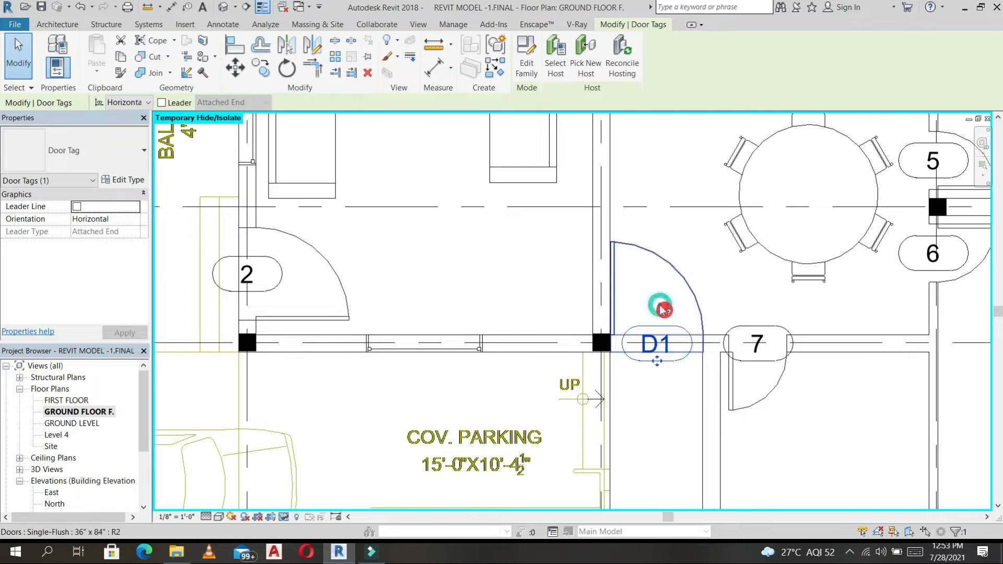
Step: Change the drawing room entrance door's tag to D1
click(287, 268)
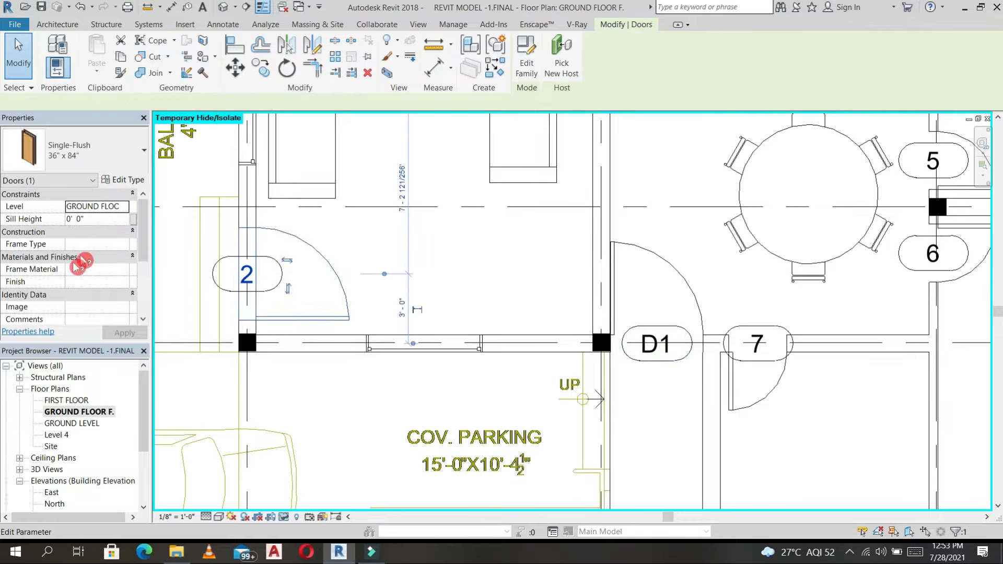
click(246, 274)
text(D1)
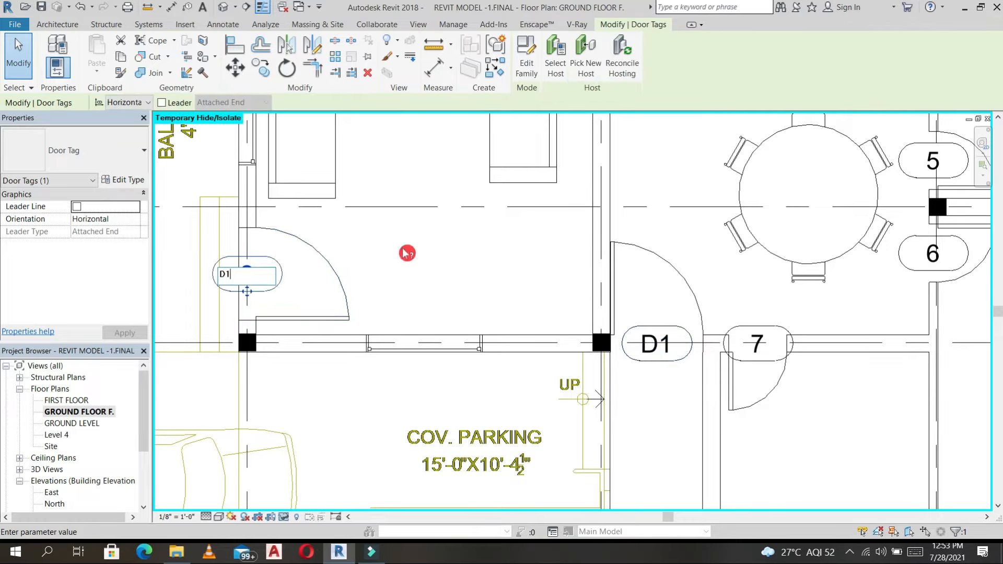
click(407, 253)
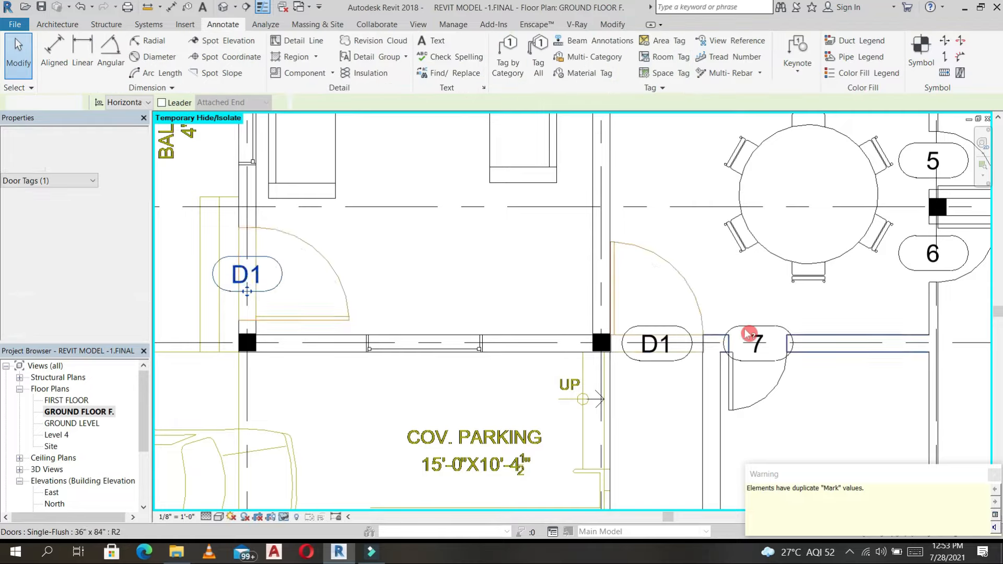
Step: Change the kitchen door's tag to D2
click(772, 333)
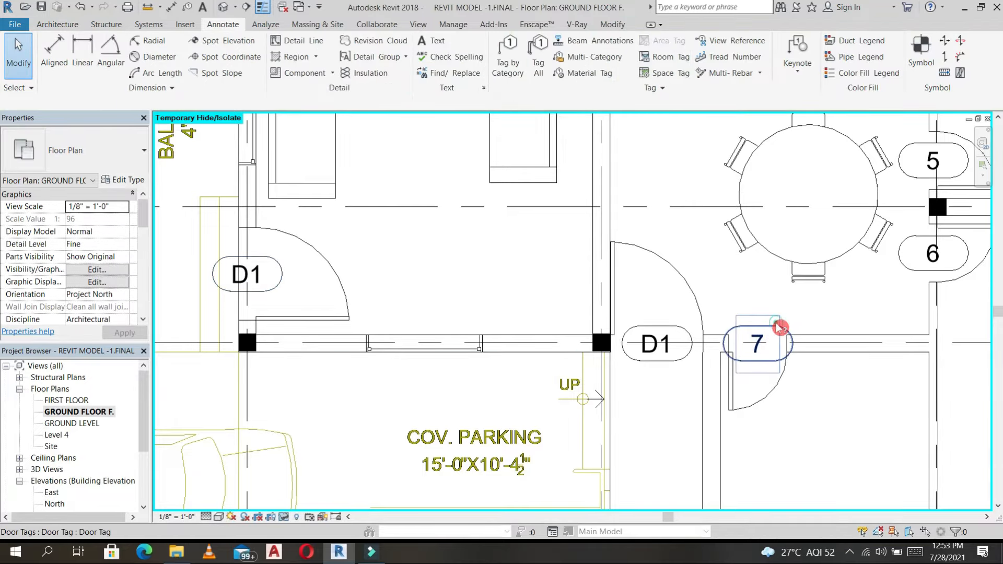
click(767, 341)
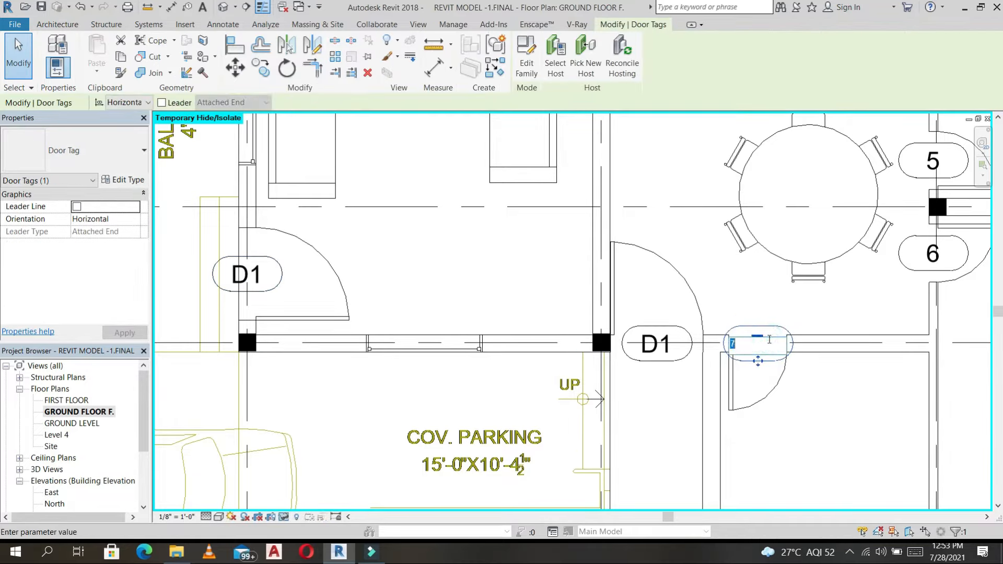
key(Return)
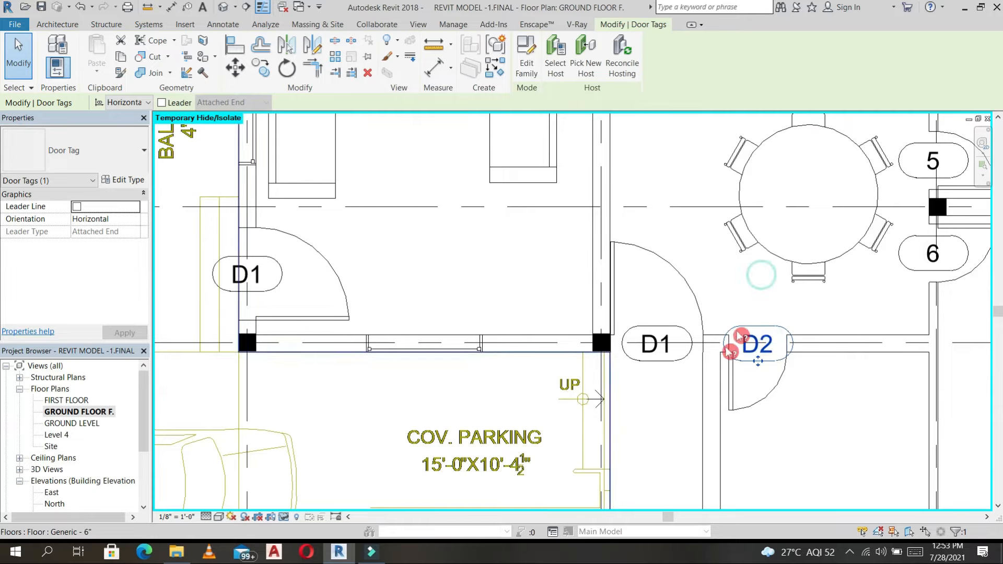
Step: Check the Mark value in the kitchen door's properties
click(766, 402)
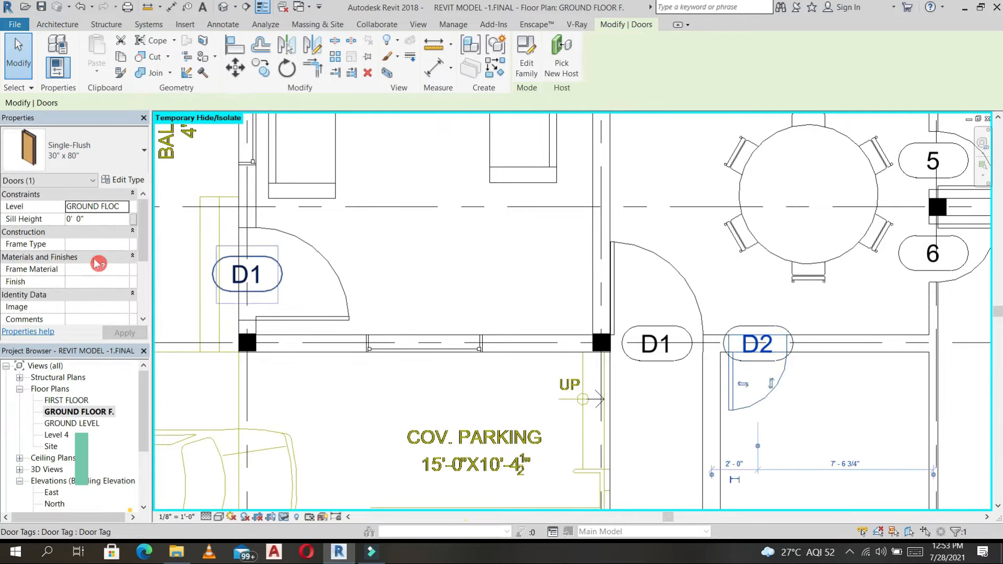
scroll(130, 264, down, 5)
click(103, 282)
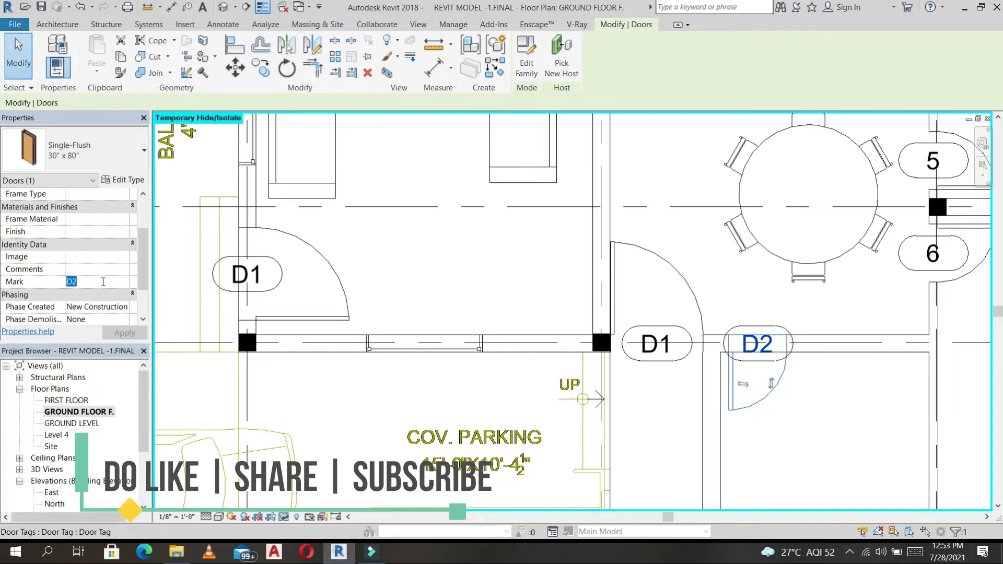
click(125, 333)
click(502, 269)
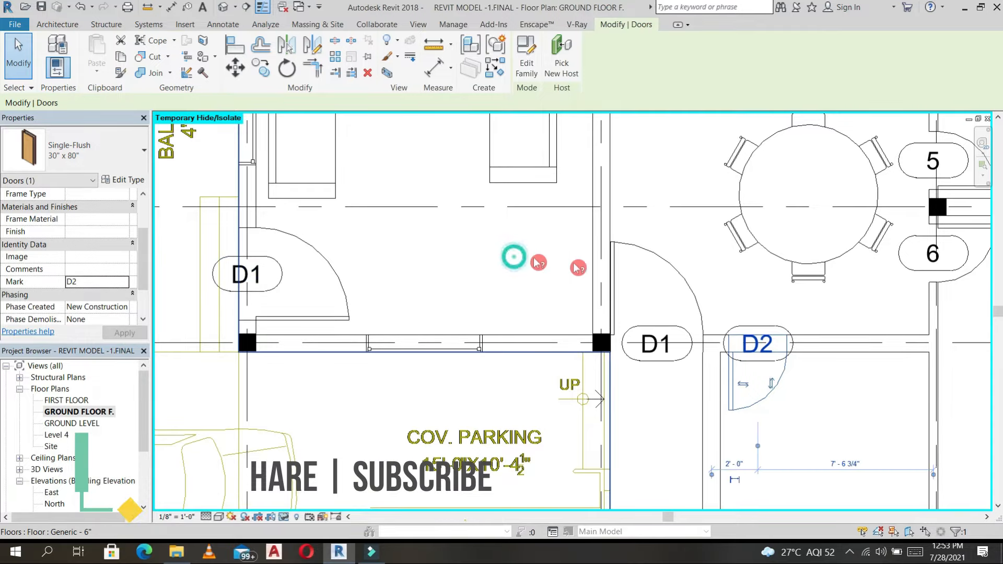
Step: Tag the kitchen window on grid 5 and the lower bedroom's window on grid E without leaders
scroll(699, 284, down, 2)
click(774, 285)
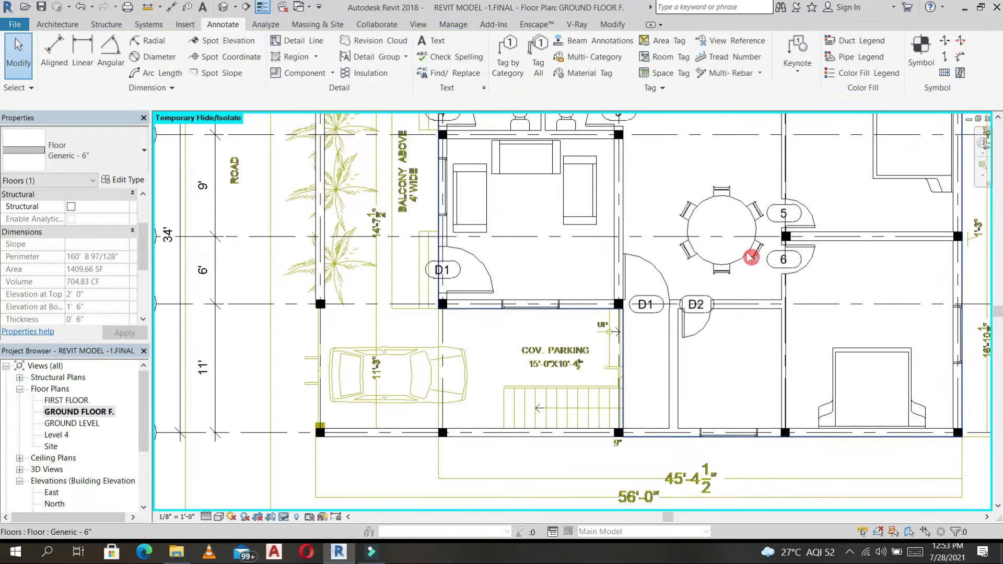
key(h)
key(r)
scroll(750, 272, down, 2)
middle_drag(762, 342, 704, 356)
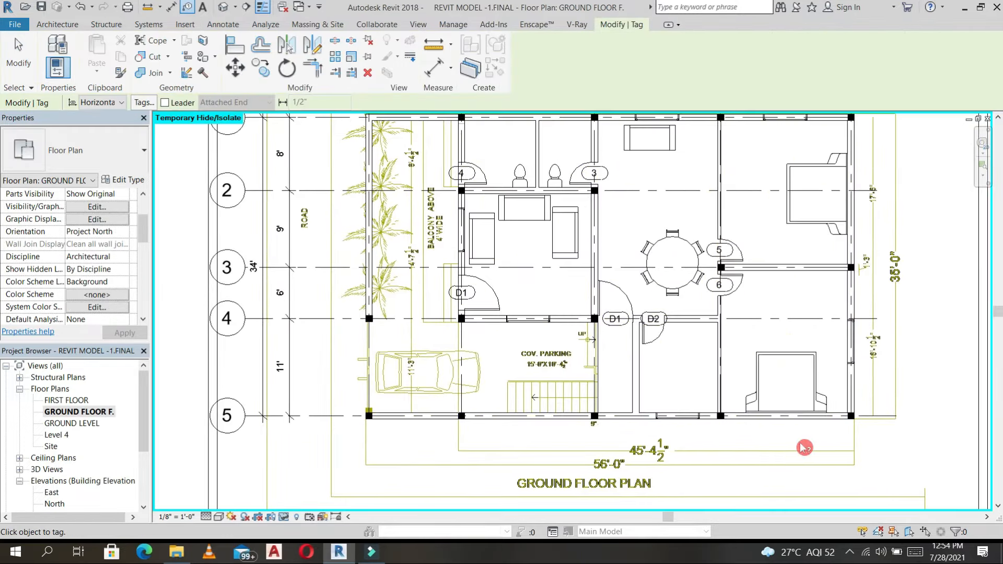
click(678, 424)
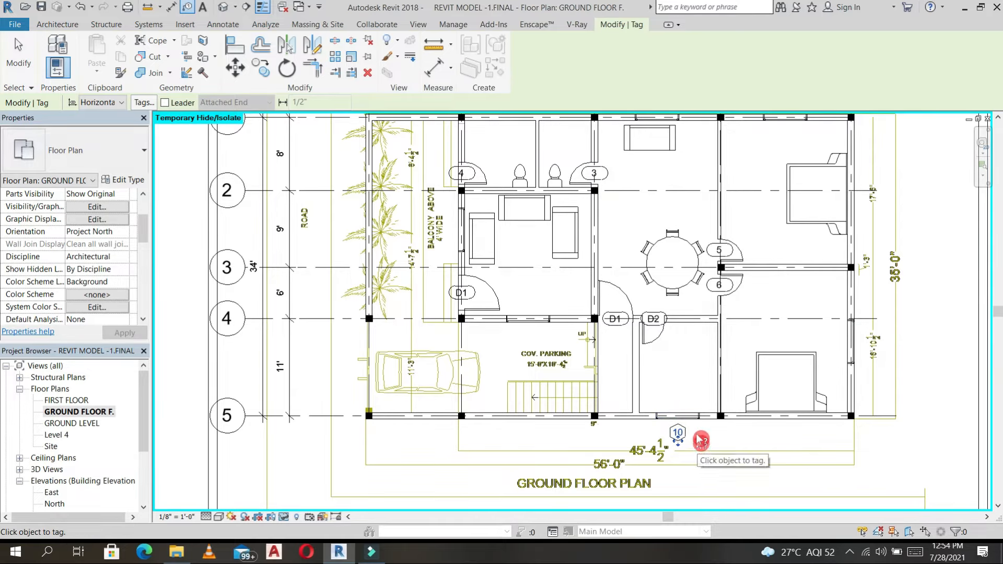
click(857, 344)
key(Escape)
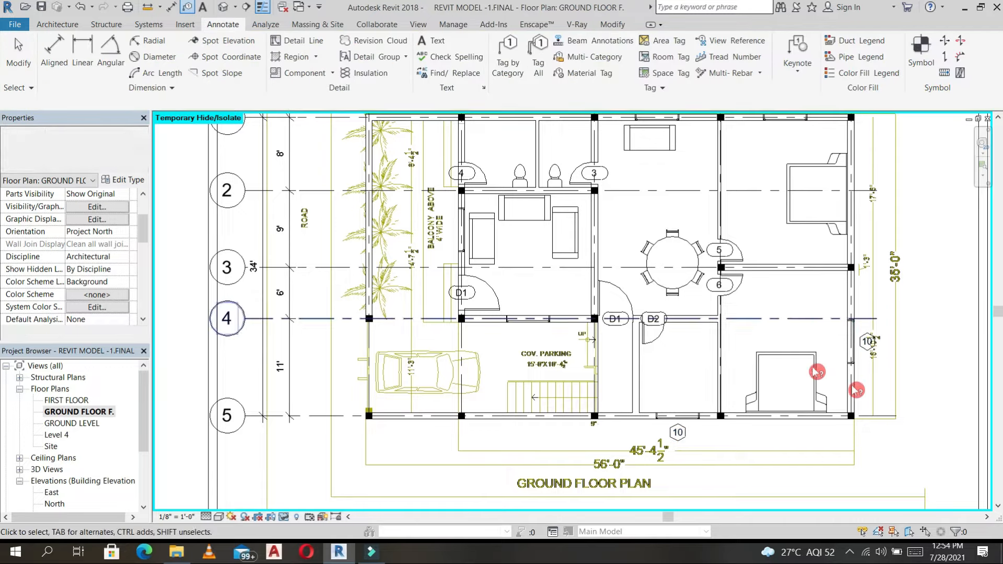
Step: Change the kitchen window's tag to W1 and accept applying it to the window type
scroll(690, 455, down, 2)
scroll(663, 414, up, 6)
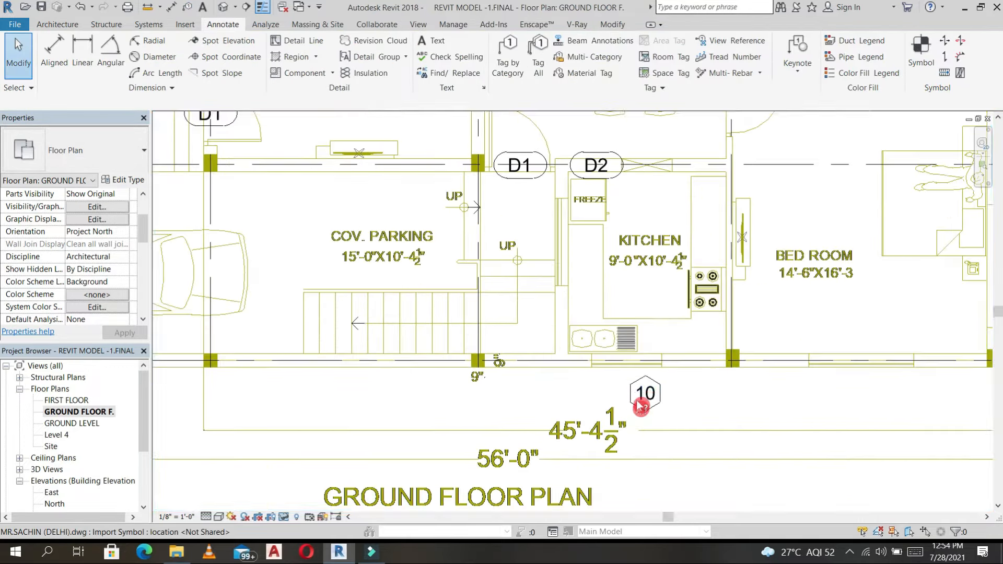
click(647, 397)
click(647, 397)
click(648, 396)
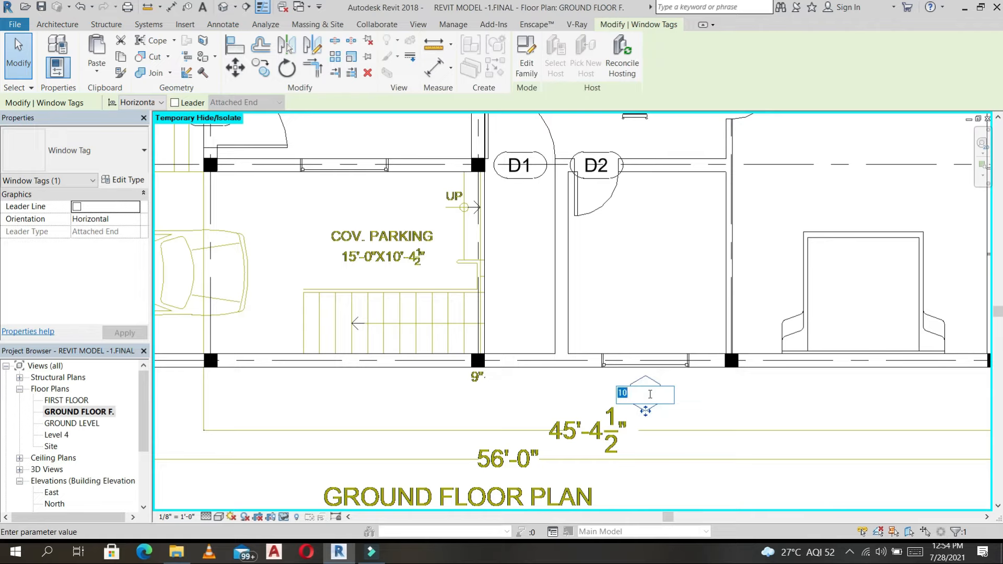
text(W1)
click(654, 278)
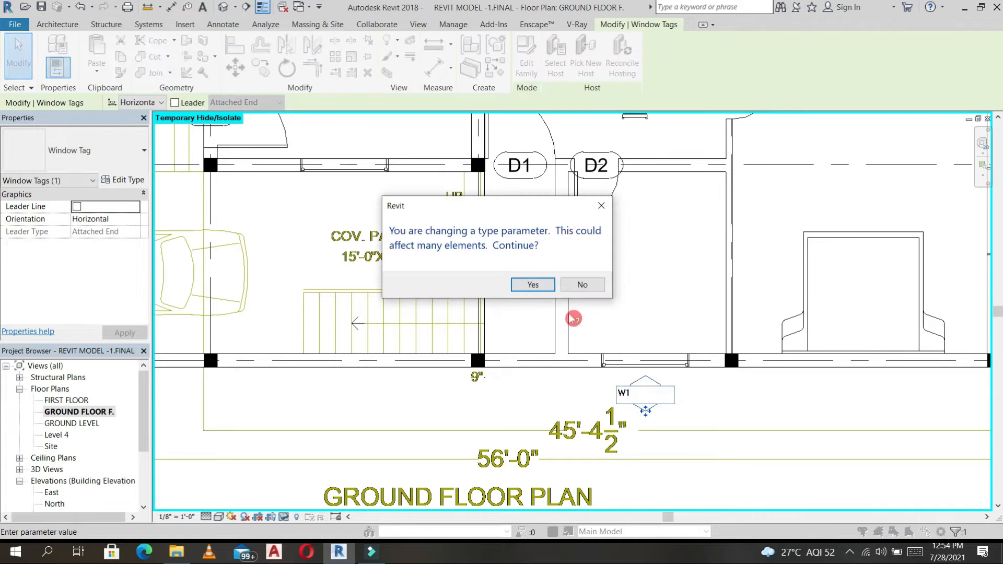
click(538, 286)
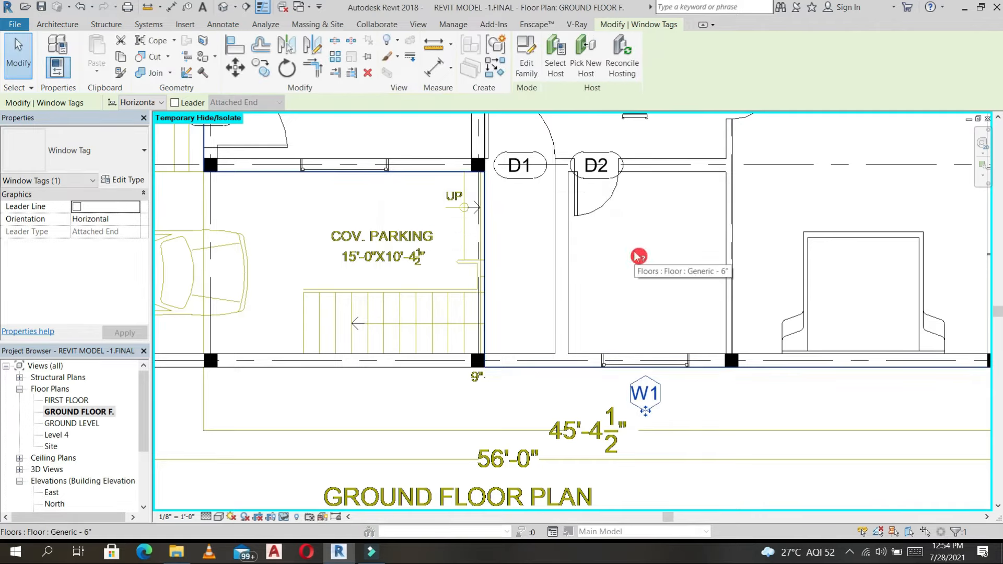
key(Escape)
scroll(639, 257, down, 2)
scroll(638, 256, down, 4)
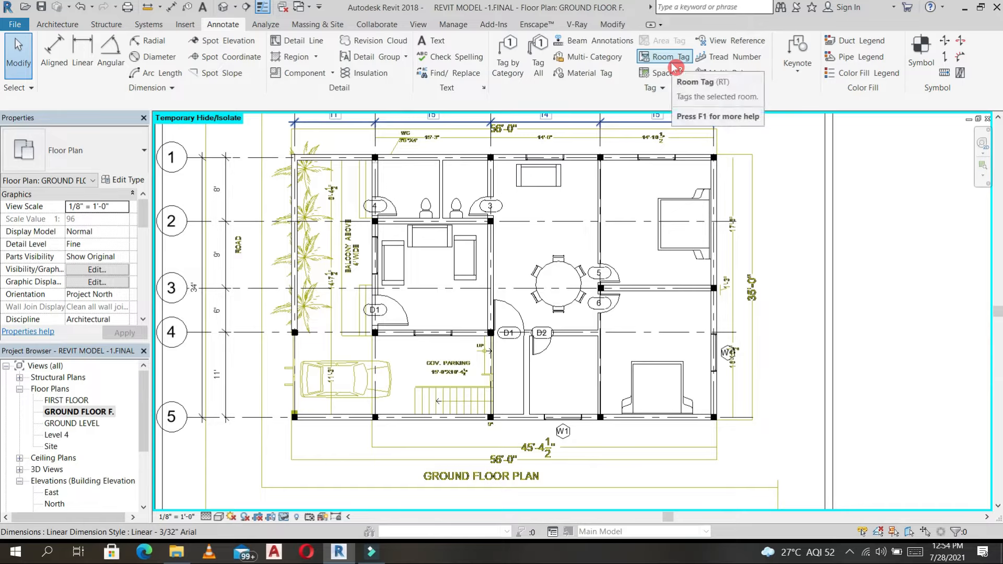
Step: Place a tagged room in the upper bedroom between grids D and E
click(57, 24)
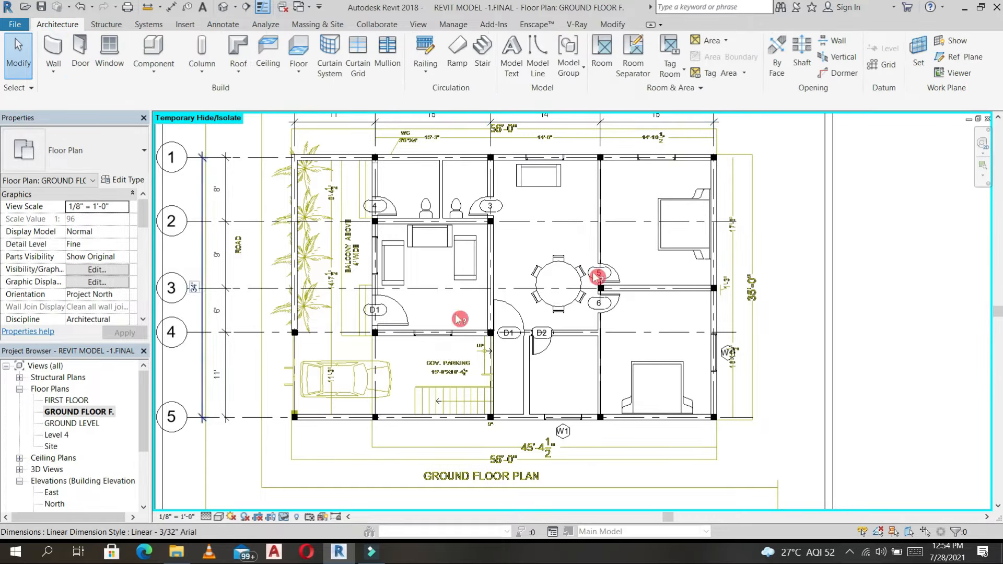
click(600, 56)
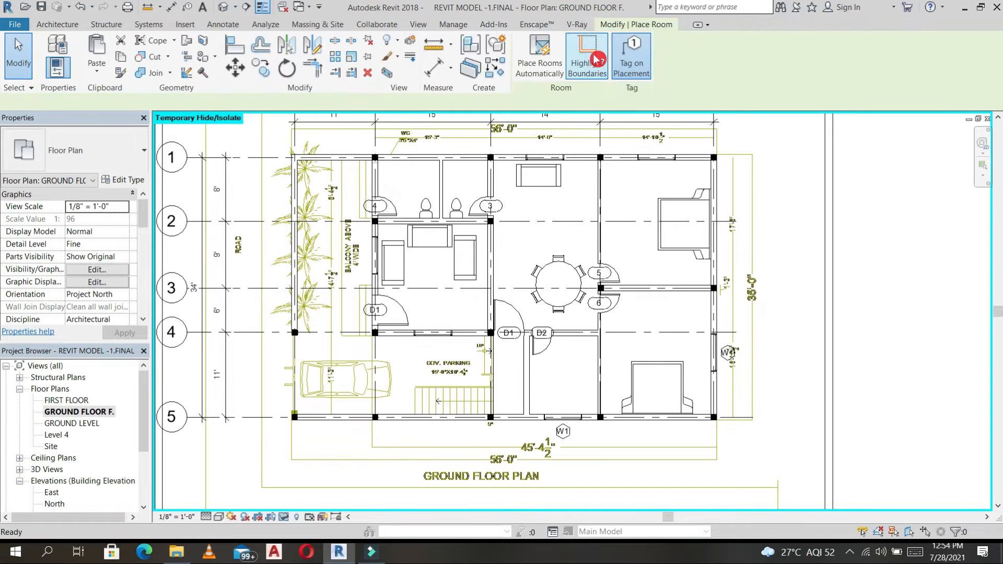
click(653, 222)
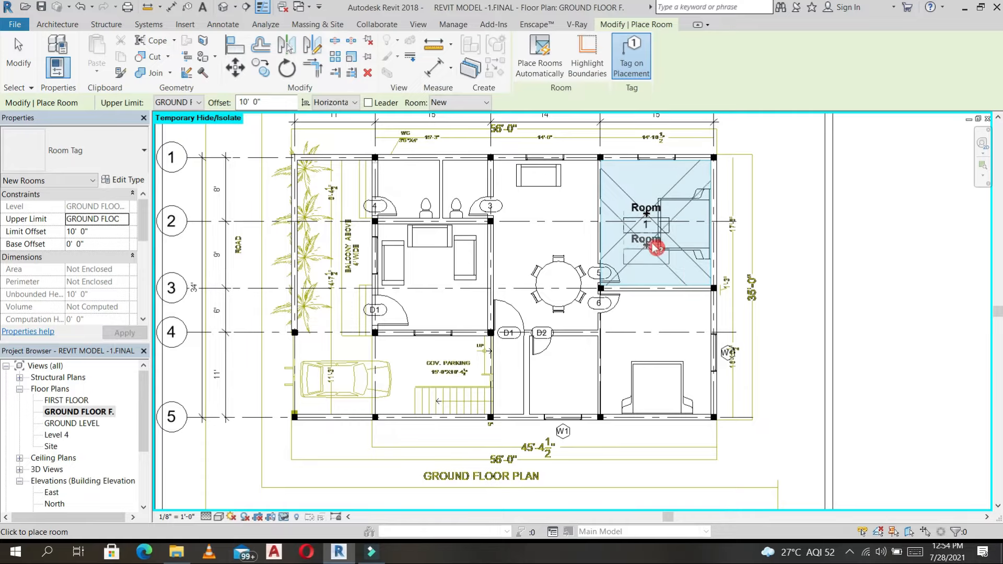
key(Escape)
key(Escape)
Step: Rename the upper bedroom's room tag to BEDRoom
click(647, 207)
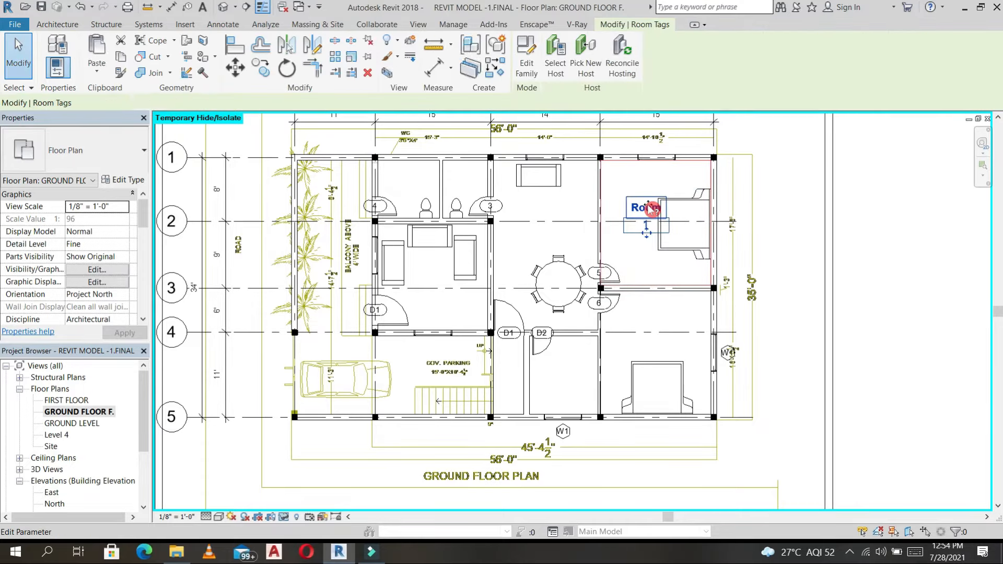
click(649, 205)
click(649, 205)
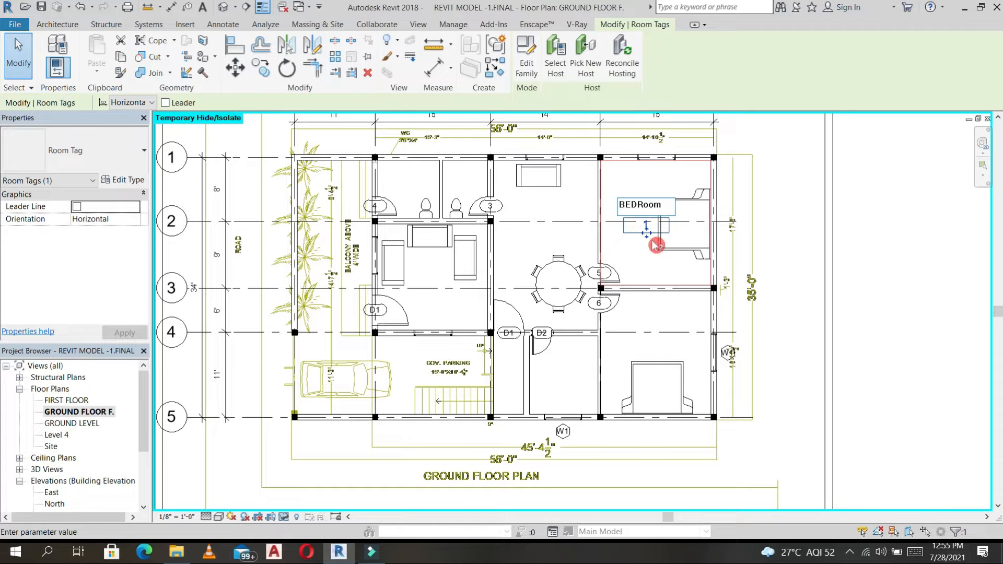
click(647, 271)
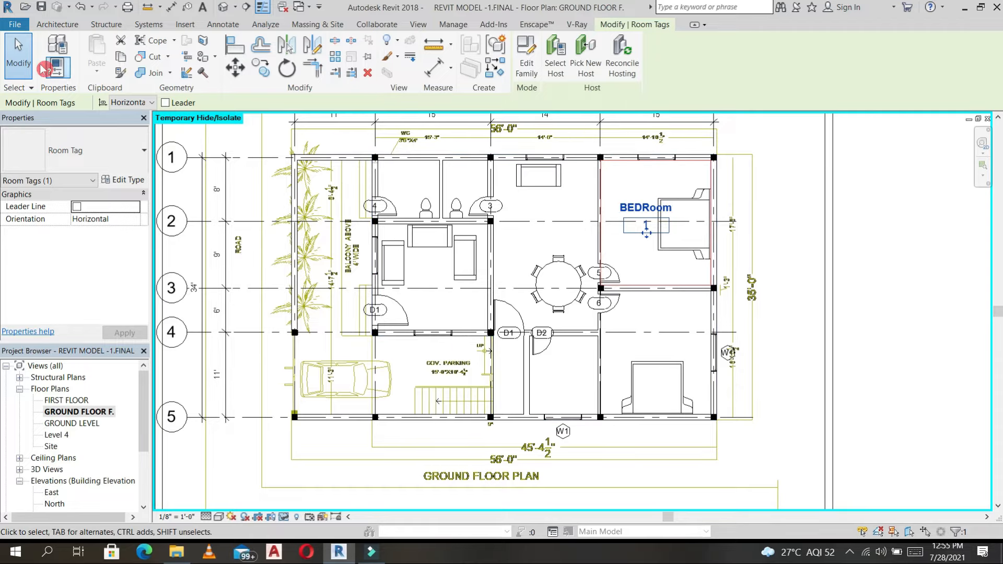
Step: Place tagged rooms in the lower bedroom, kitchen, drawing room, both toilets and the dining hall
click(58, 24)
click(604, 58)
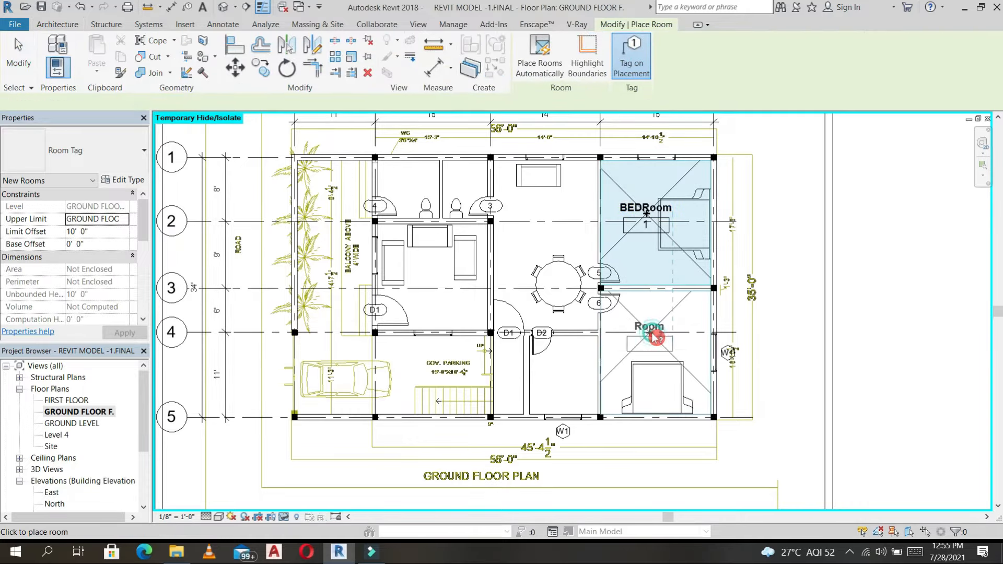
click(654, 337)
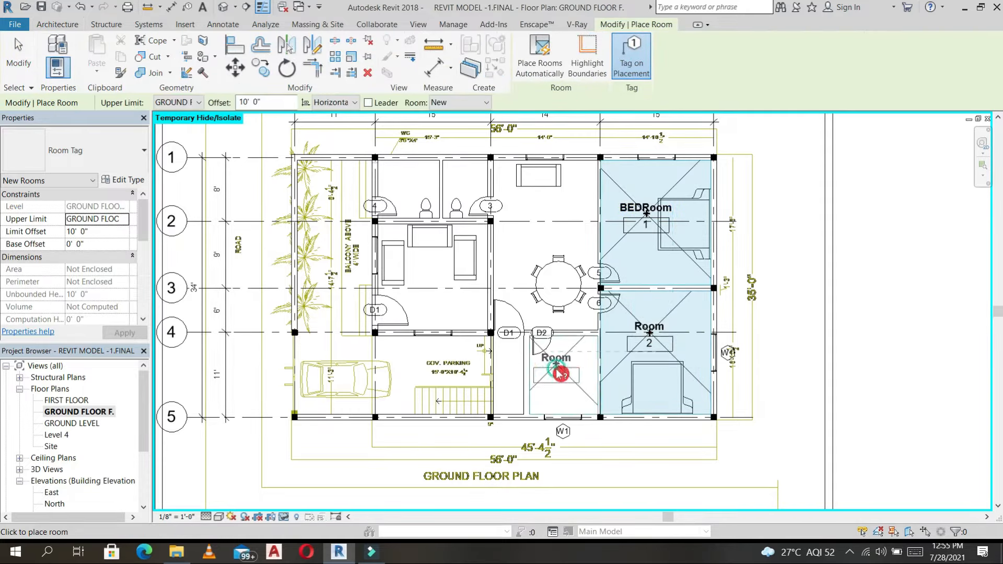
click(563, 376)
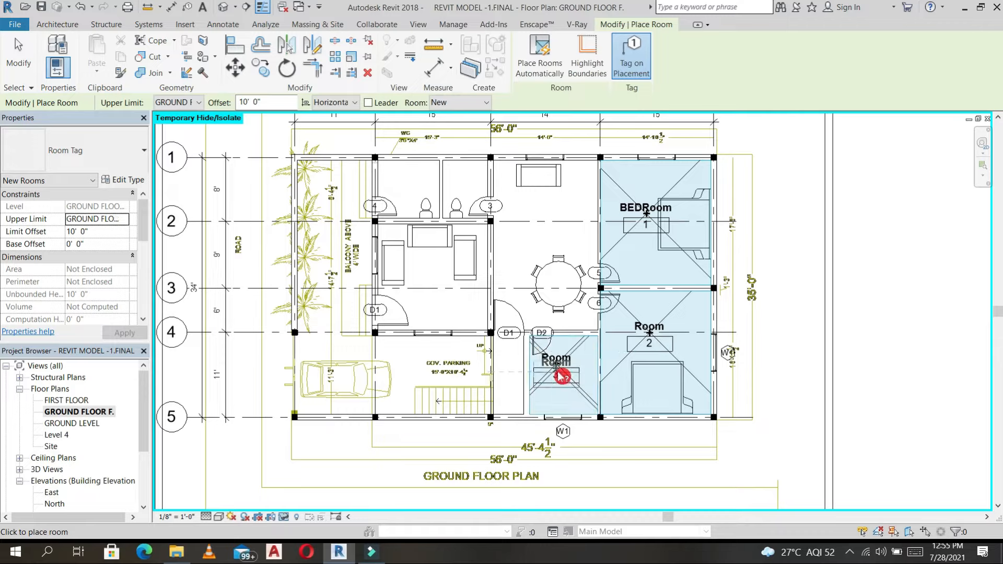
click(437, 273)
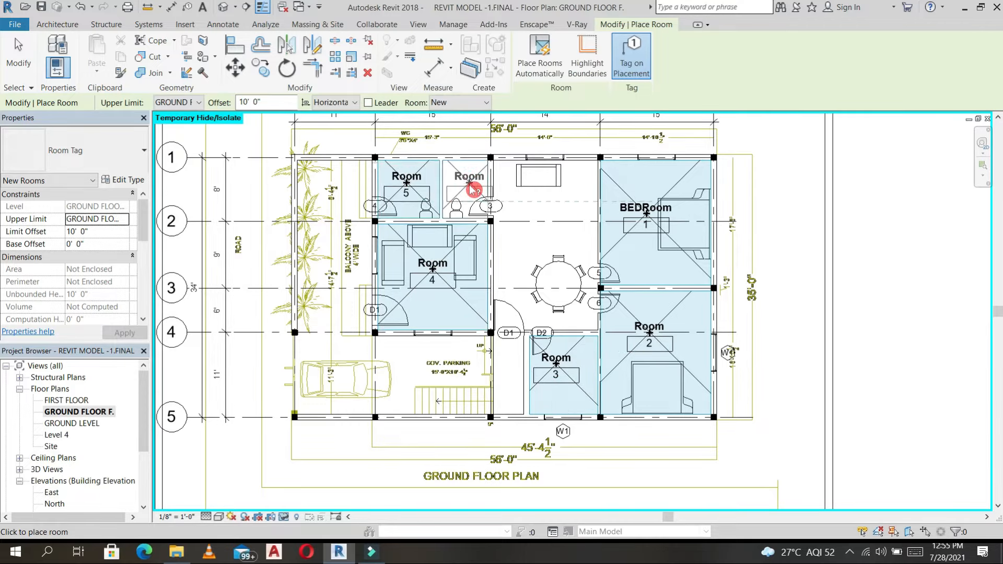
click(534, 242)
key(Escape)
key(Escape)
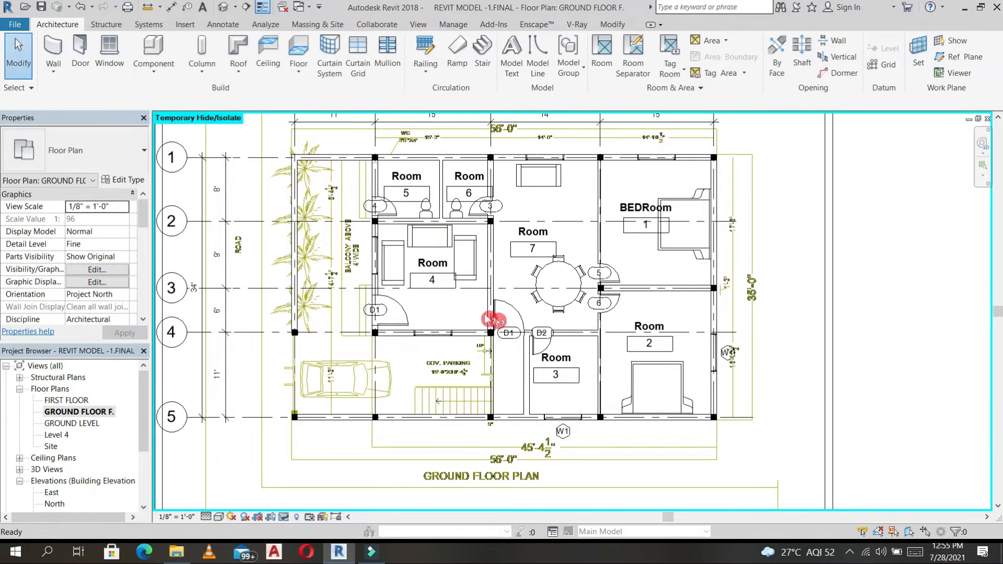
Step: Set the room number in the drawing room's tag to DRG. ROOM
click(439, 282)
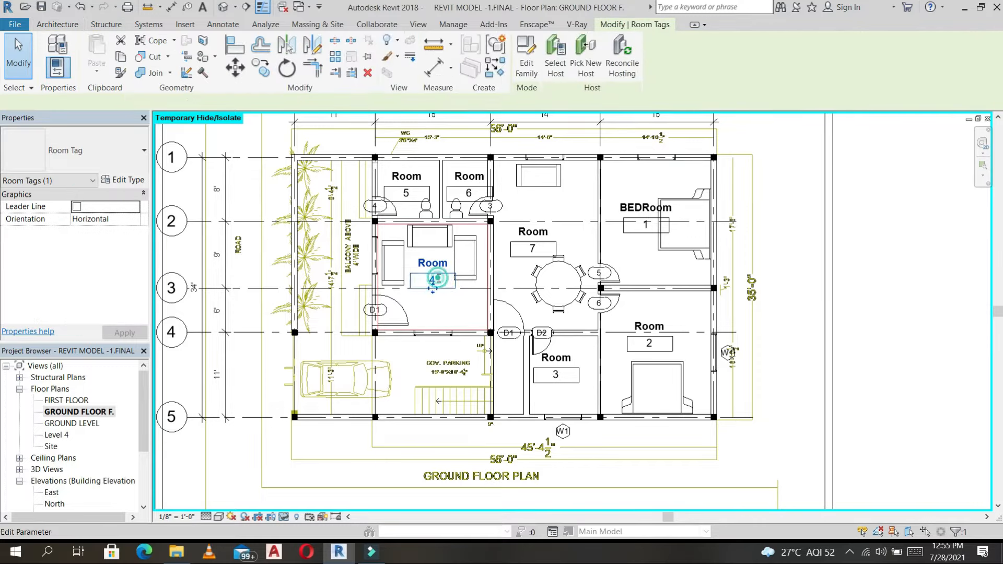
click(437, 280)
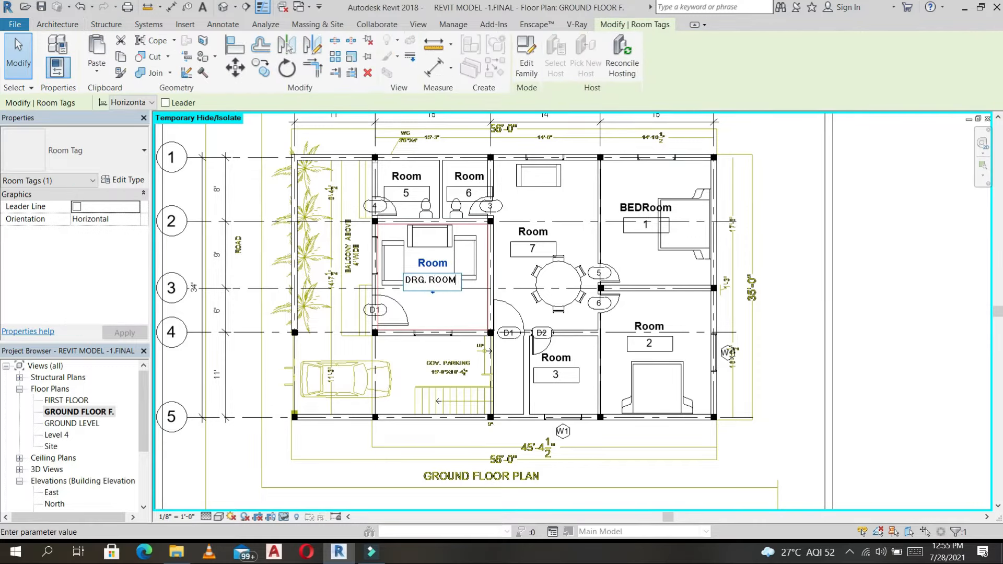
click(450, 311)
Step: Rename the toilet next to grid B as TOILET-1 and the toilet next to grid C as TOILET
click(420, 180)
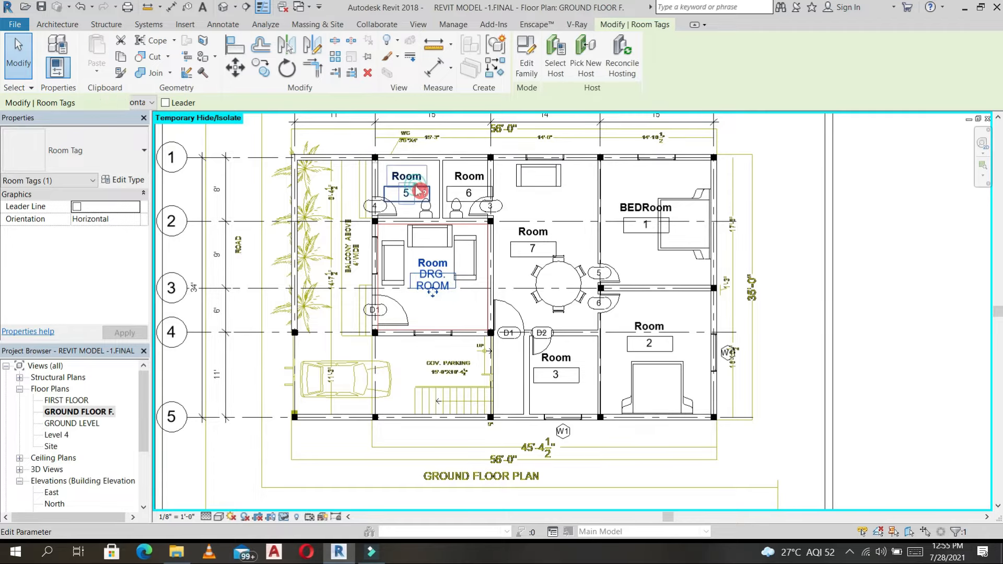
click(421, 178)
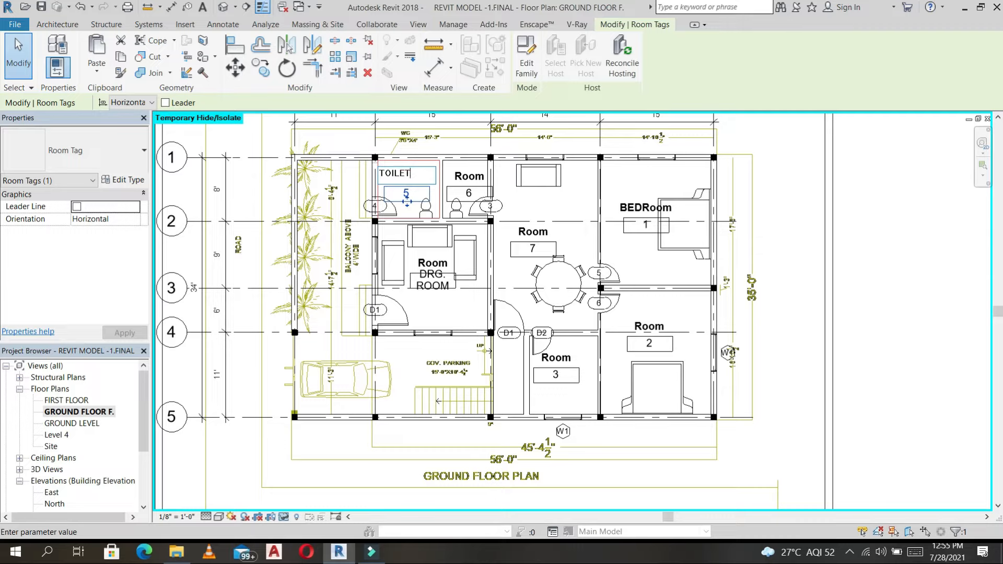
click(468, 176)
click(473, 174)
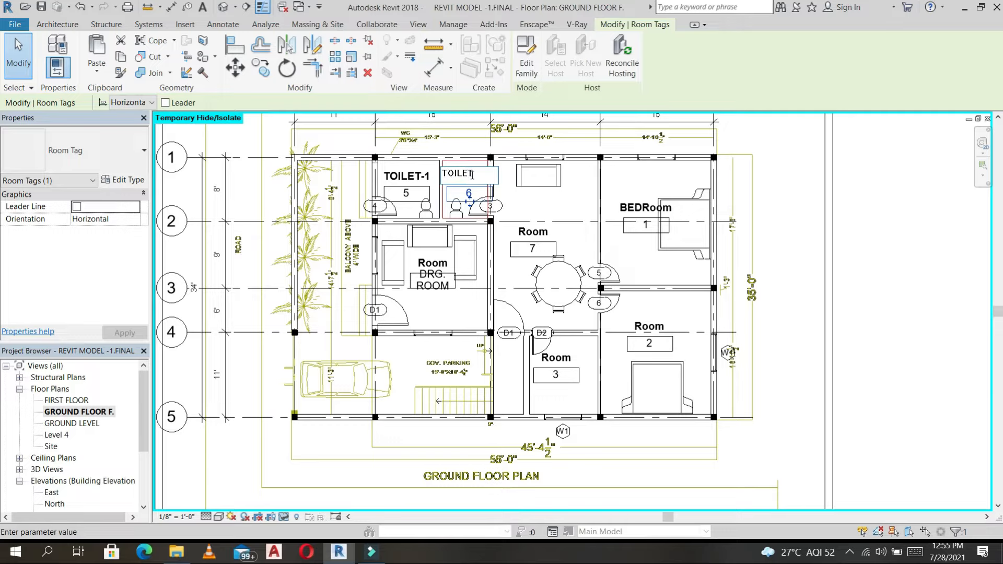
Step: Rename the room with the dining table as DINING/ HALL and the room below it as KITCHEN
click(538, 232)
click(544, 231)
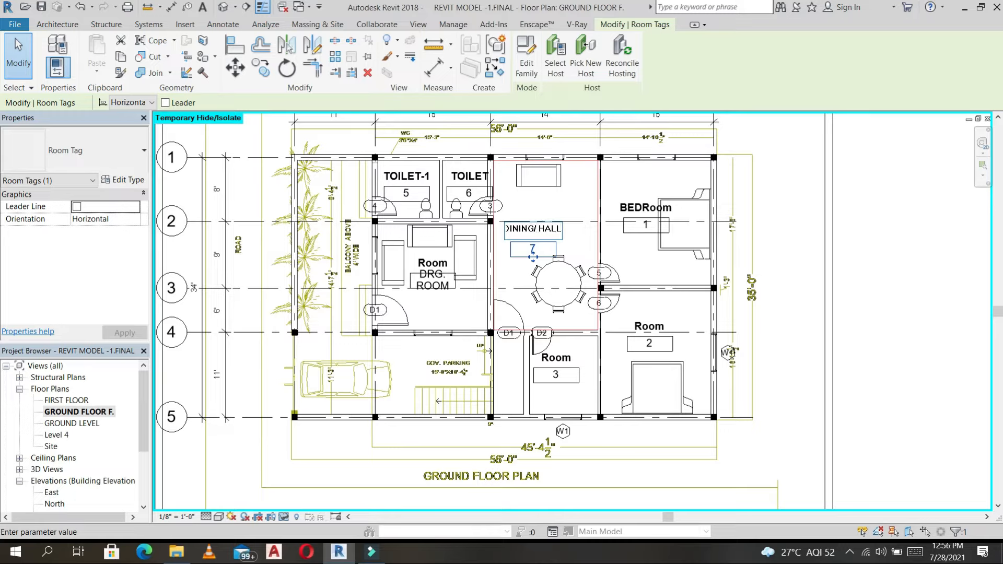
click(553, 349)
click(568, 358)
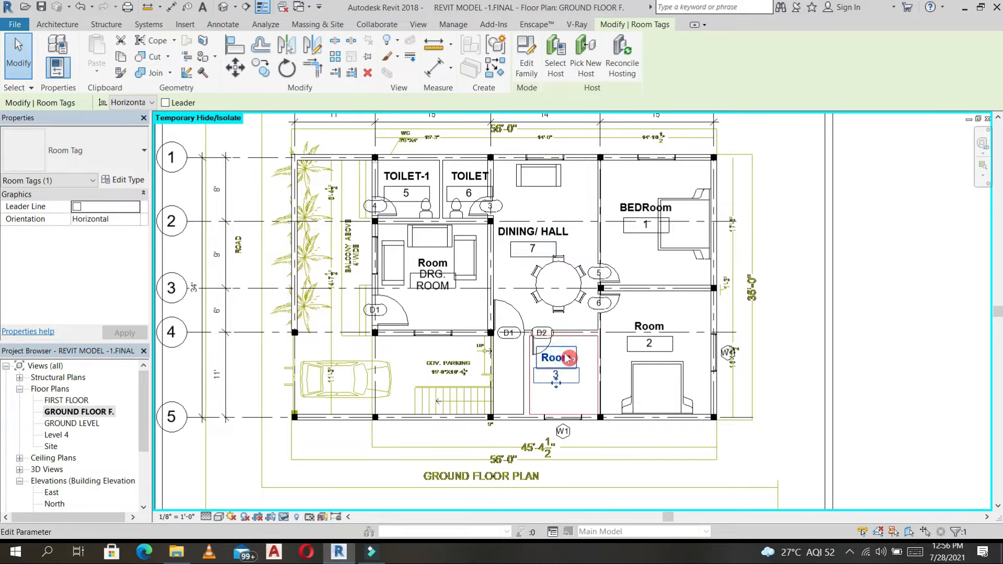
click(566, 355)
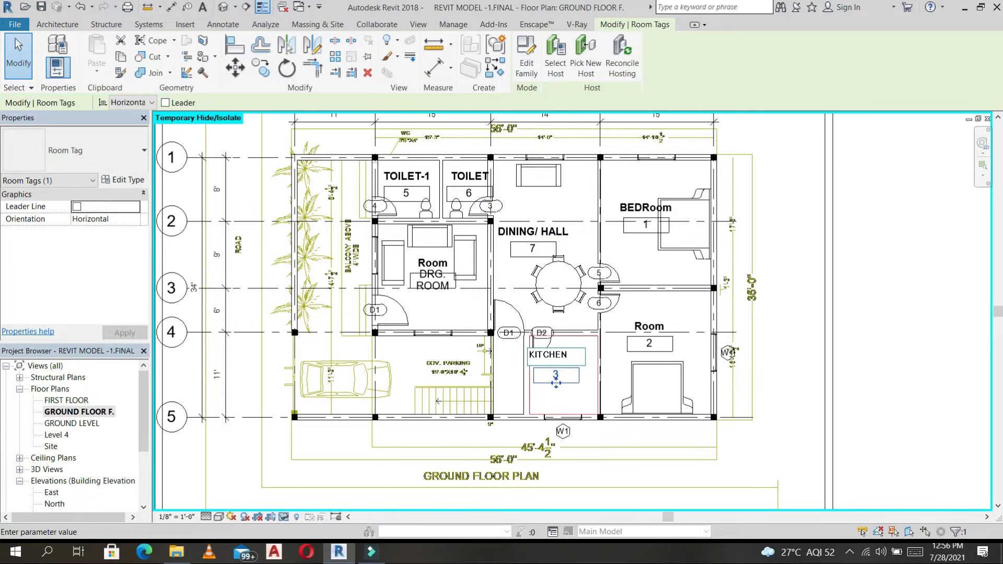
scroll(618, 351, down, 2)
key(Escape)
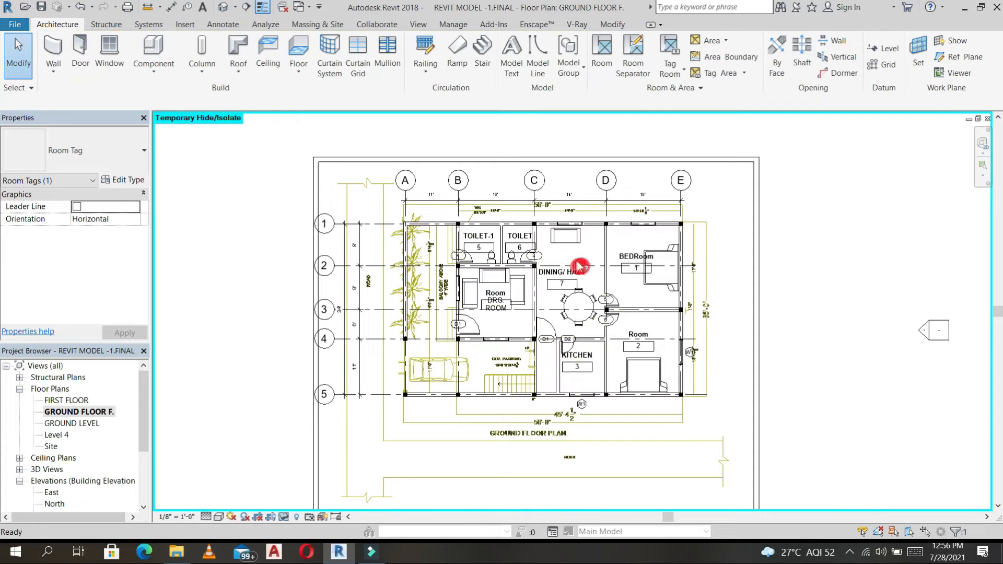
Step: Turn on Show Area in the Room Tag type properties, using the upper bedroom's tag, and apply it
click(636, 271)
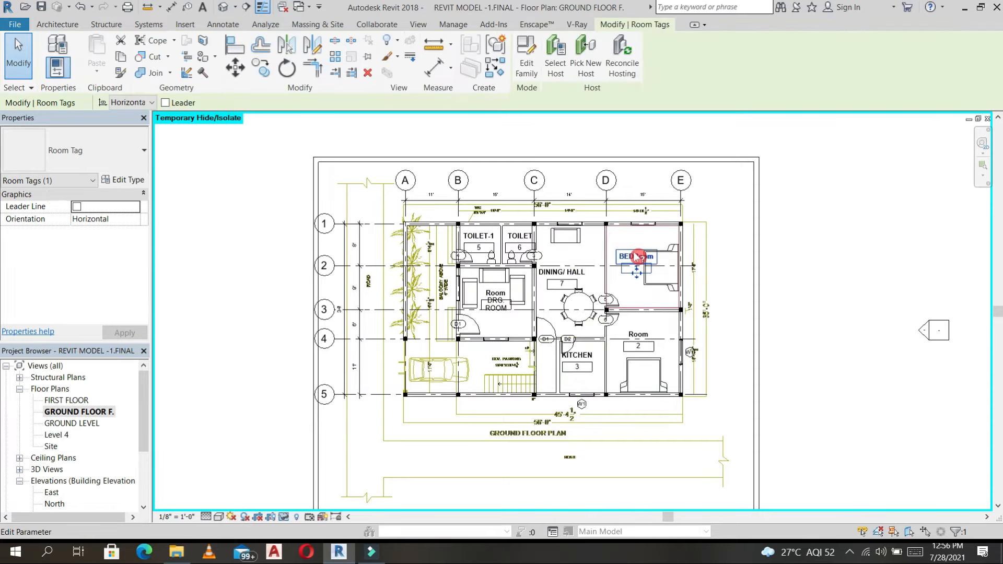
click(147, 180)
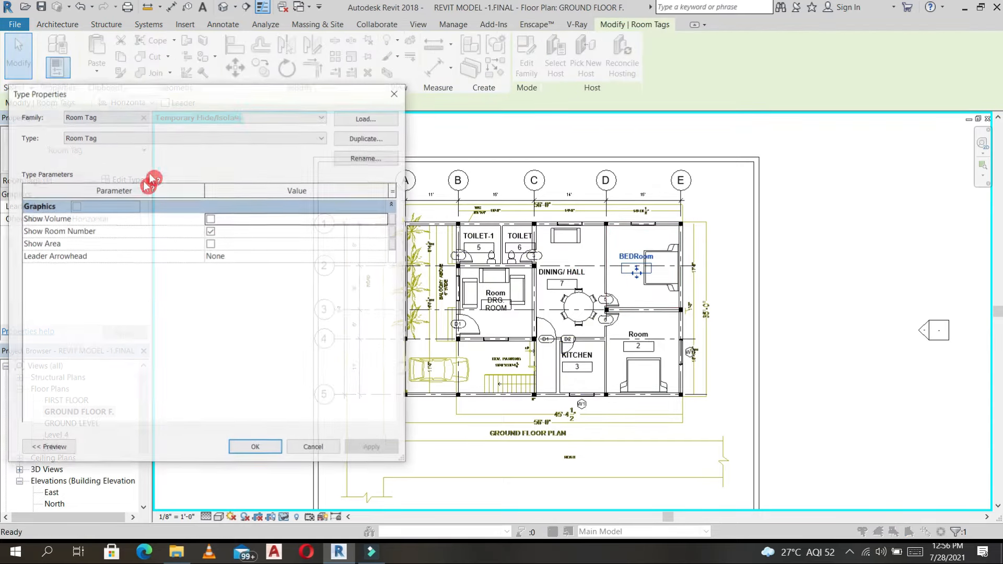
click(211, 244)
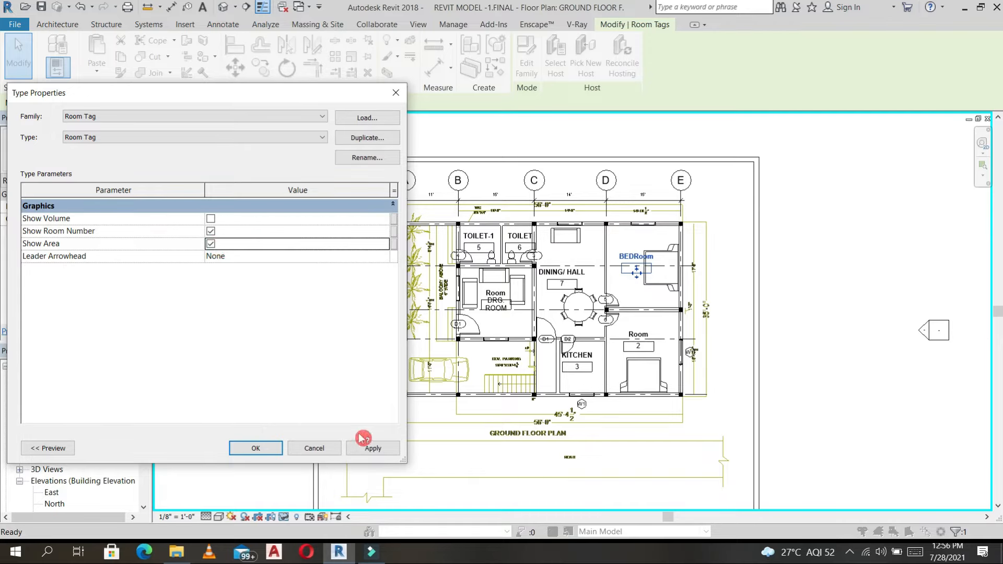
click(373, 449)
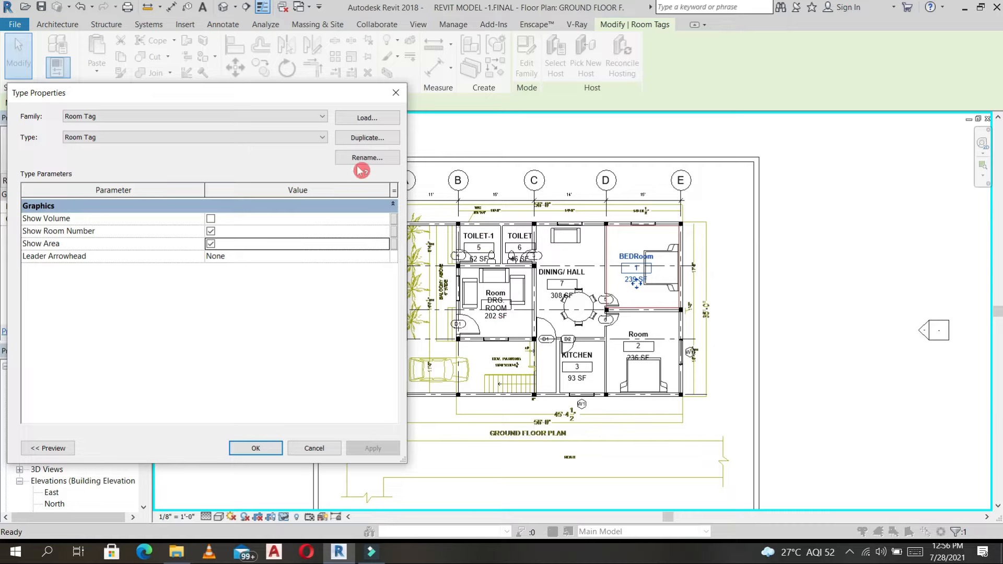
click(393, 94)
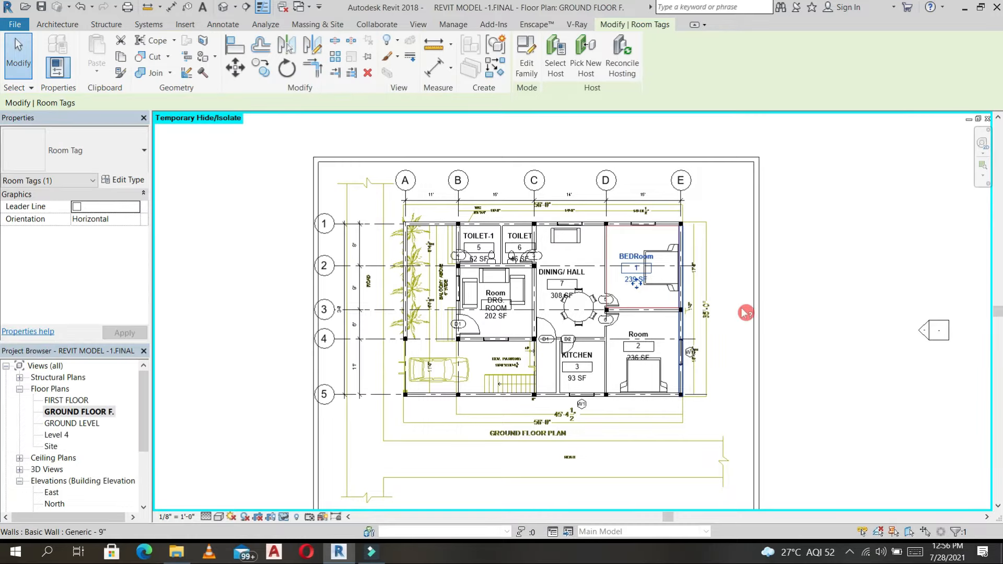
Step: Place a color fill legend beside the floor plan, with Rooms as the space type for its color scheme
scroll(688, 284, down, 2)
middle_drag(688, 284, 591, 262)
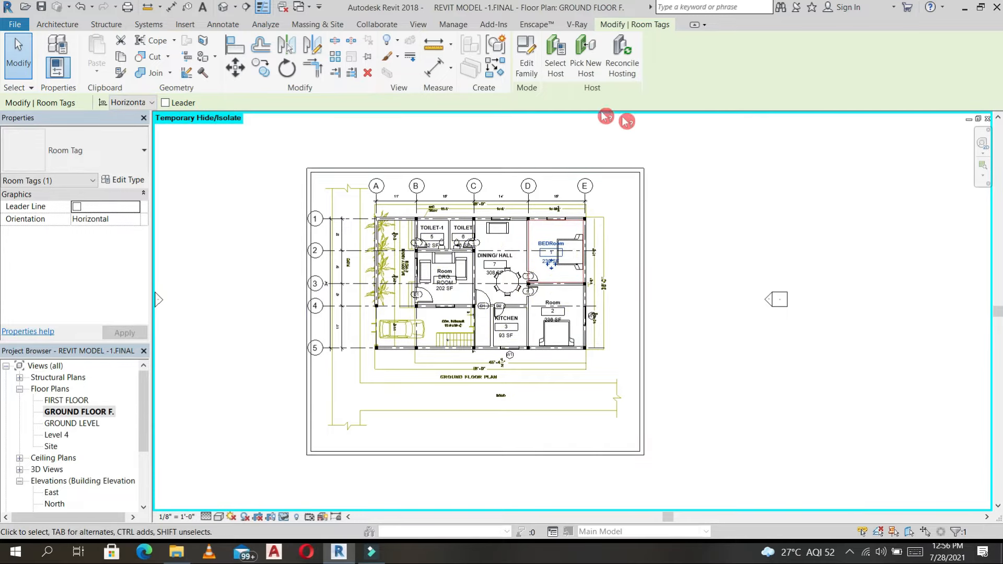
click(59, 26)
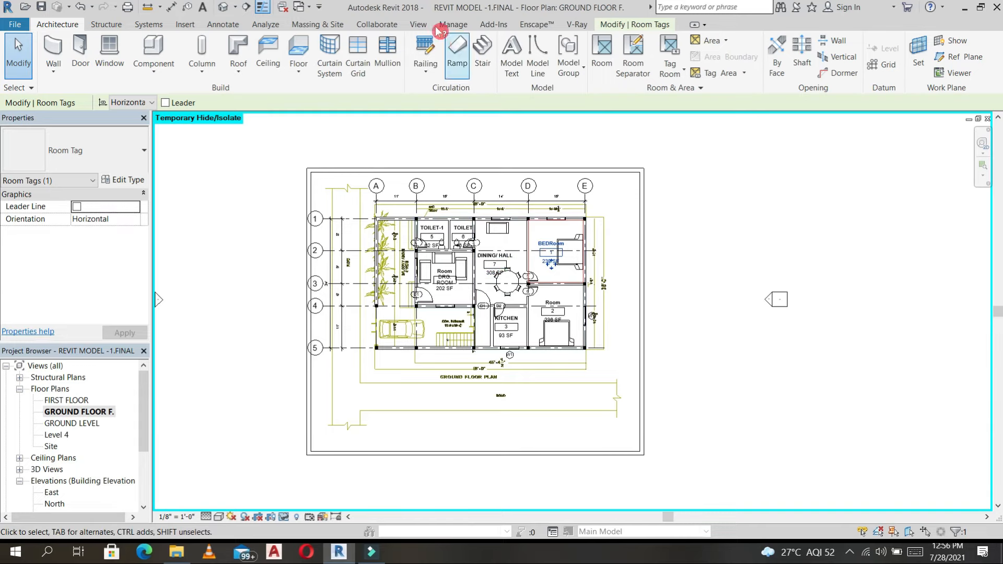
click(223, 26)
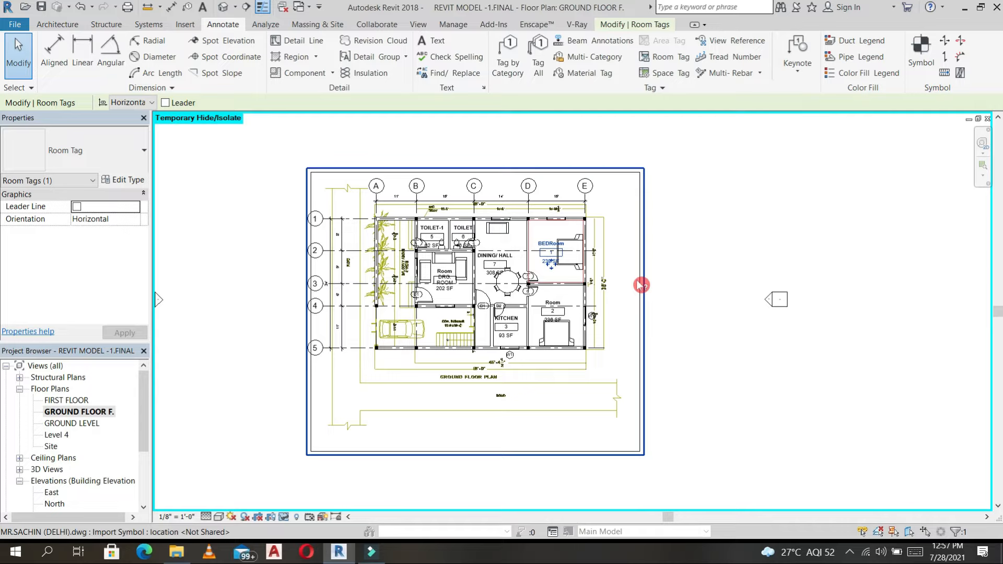
scroll(509, 320, up, 2)
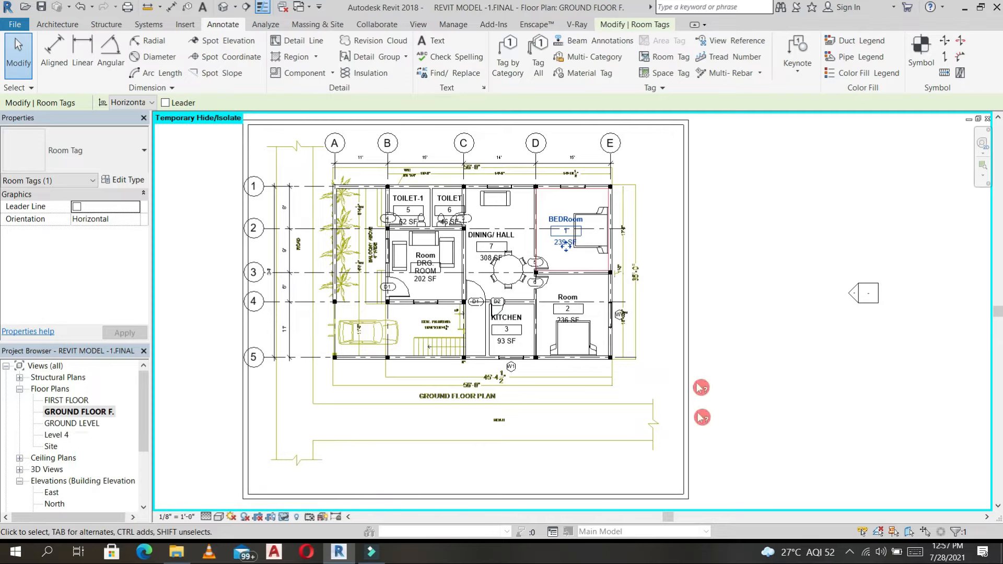
click(868, 76)
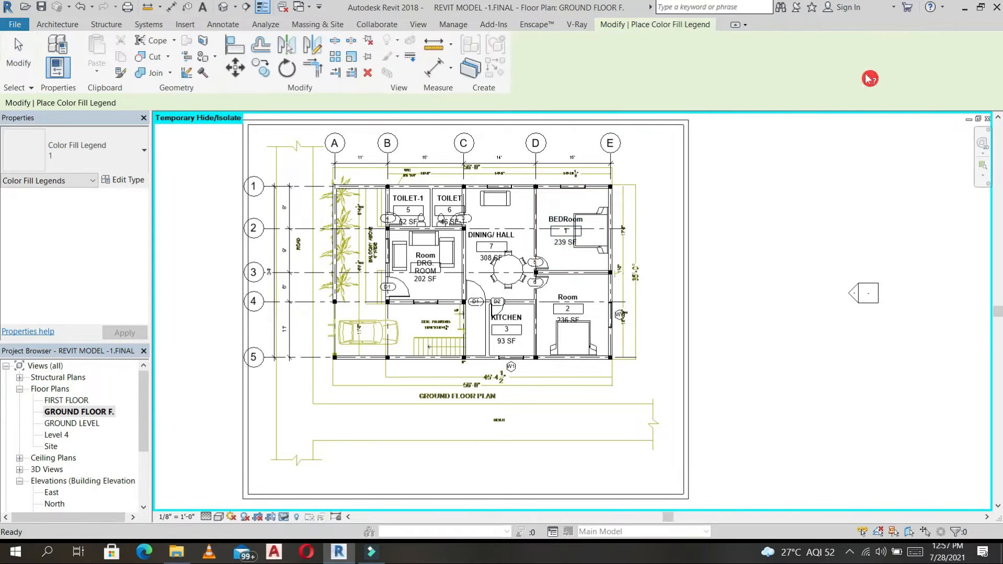
click(714, 199)
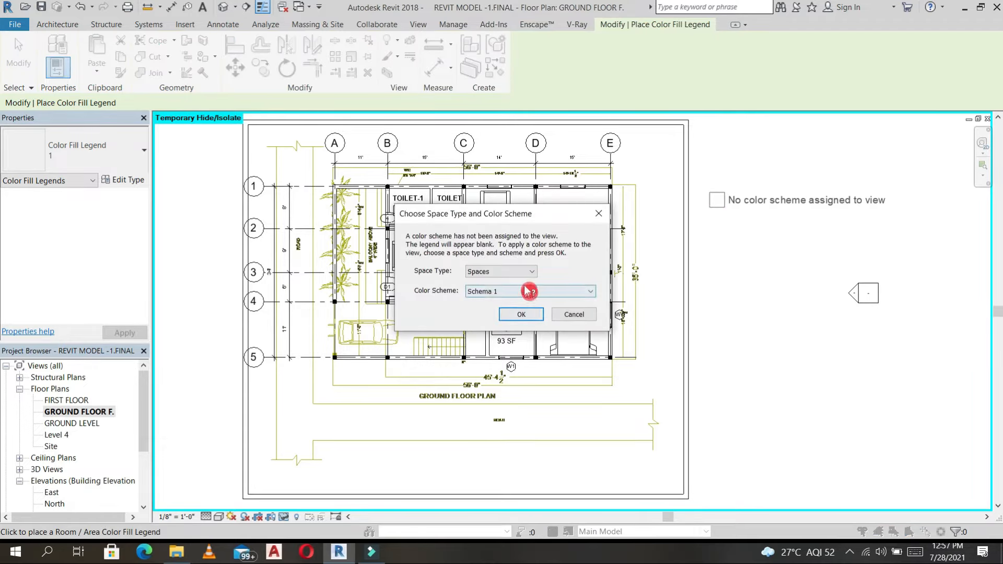
click(530, 271)
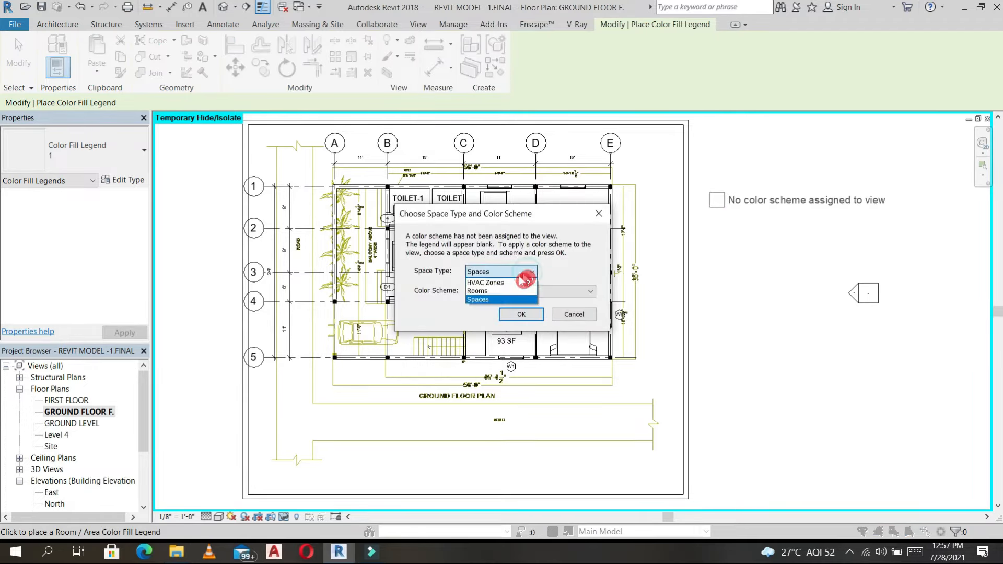
click(483, 293)
click(522, 314)
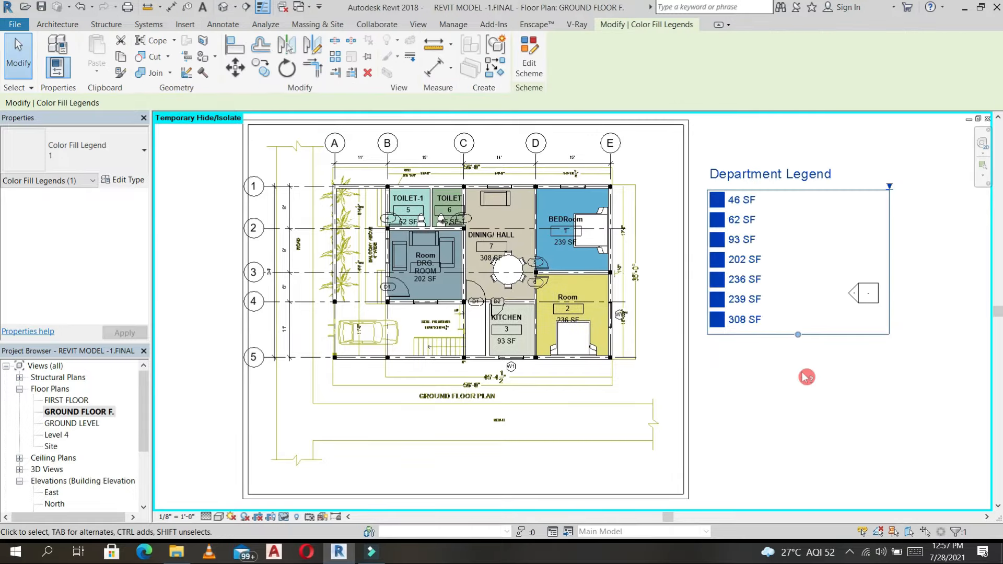
click(803, 373)
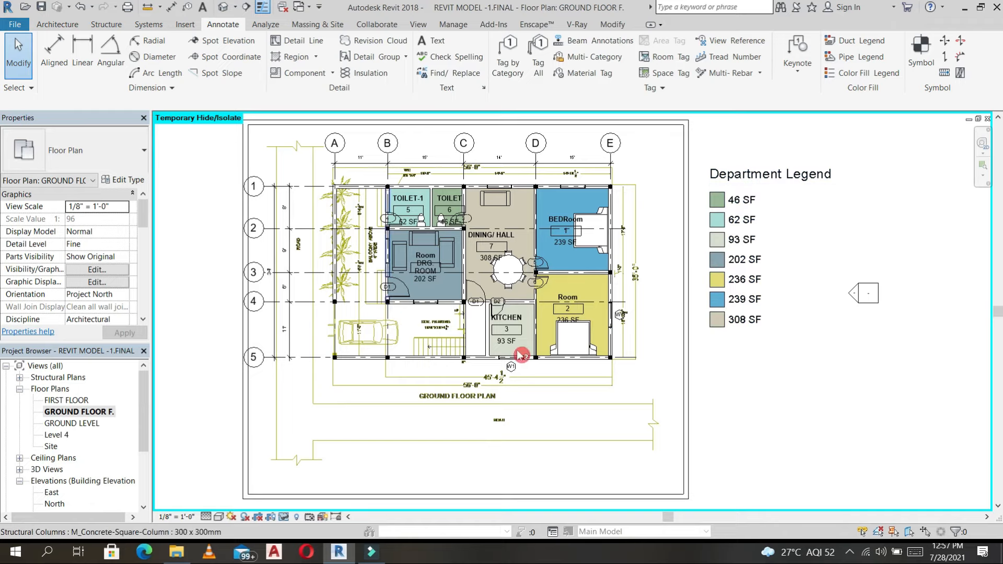
Step: Edit the legend's color scheme so that rooms are colored by Name, and apply it
click(748, 195)
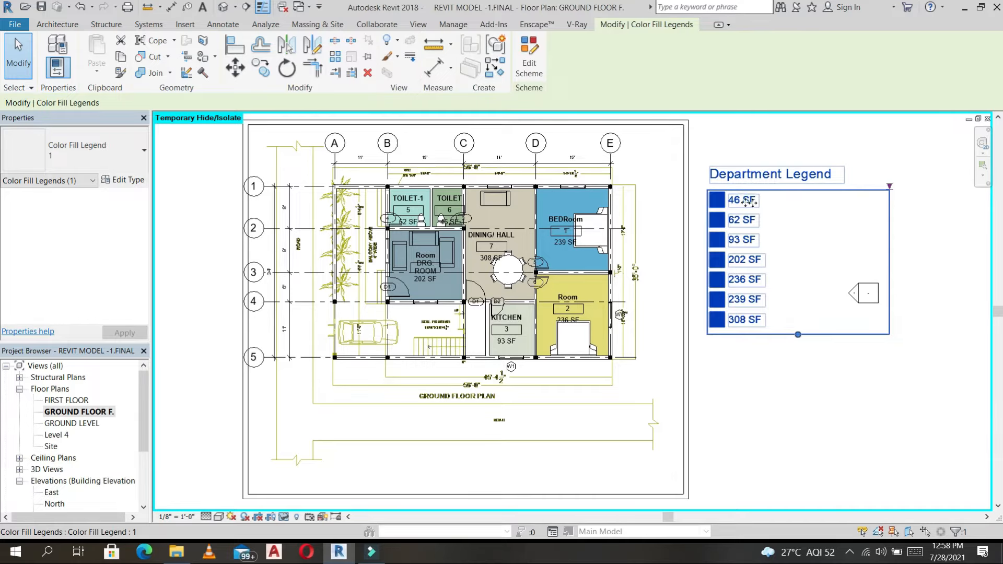
click(539, 81)
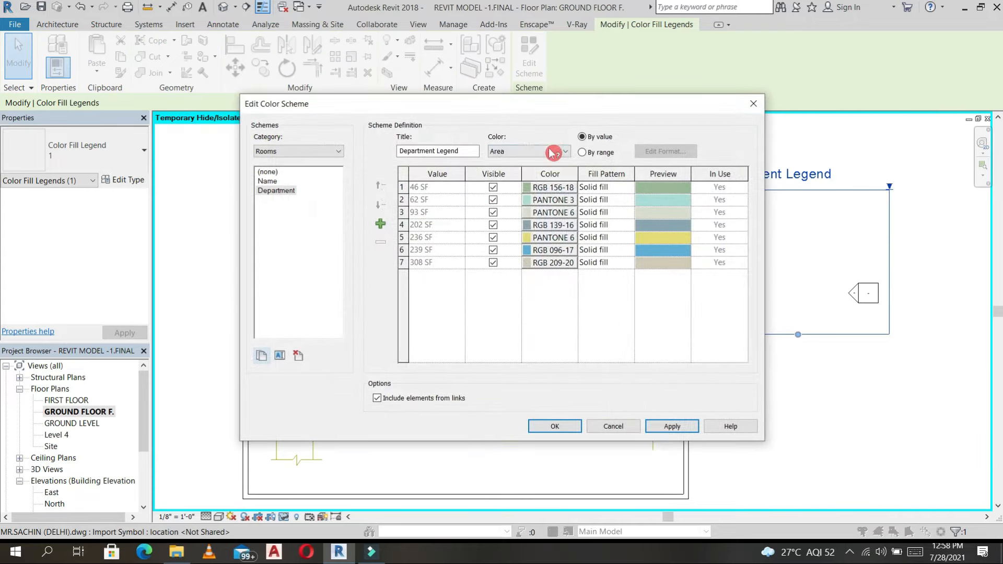
click(553, 153)
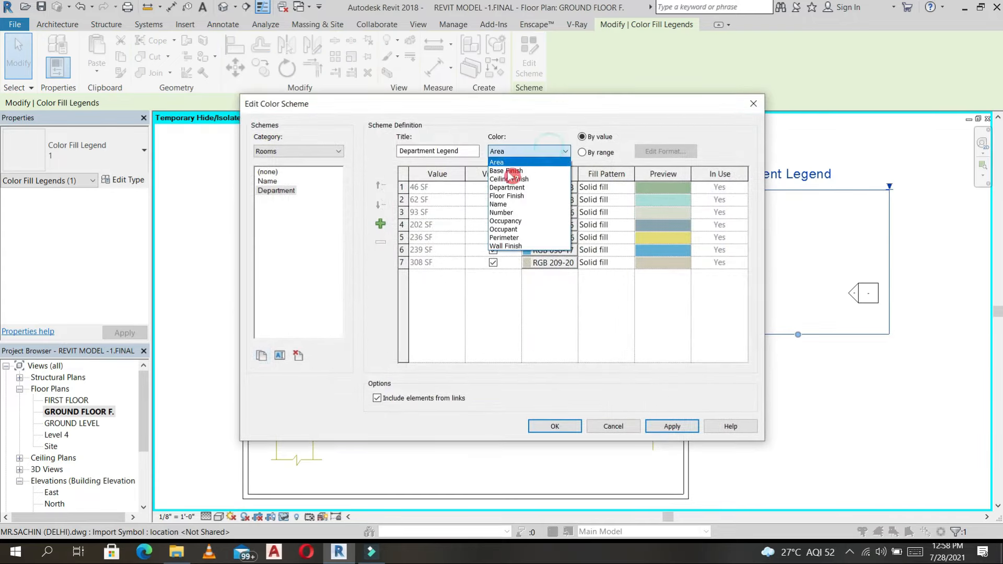
click(512, 205)
click(540, 298)
click(672, 426)
click(555, 427)
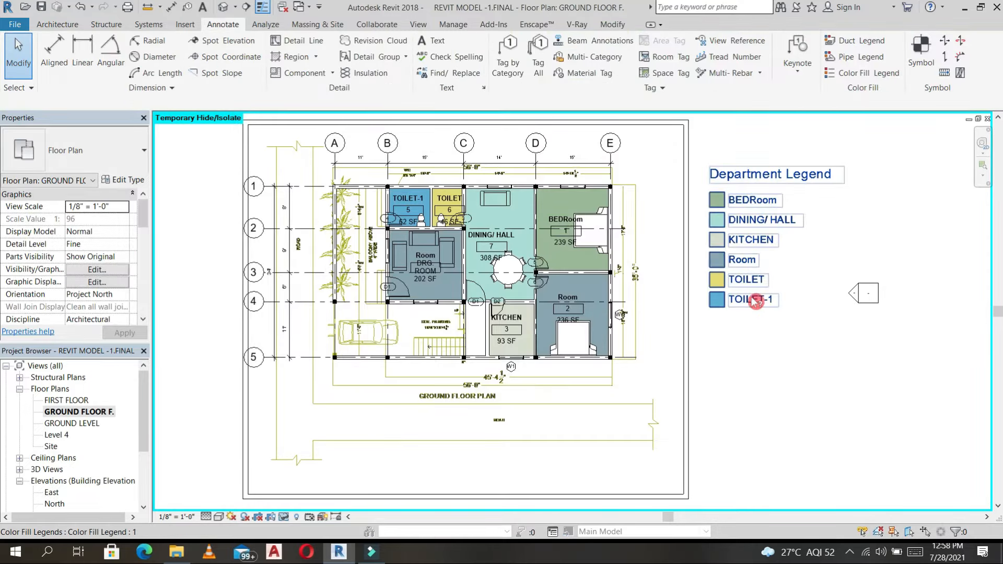
scroll(755, 354, down, 1)
middle_drag(795, 357, 777, 341)
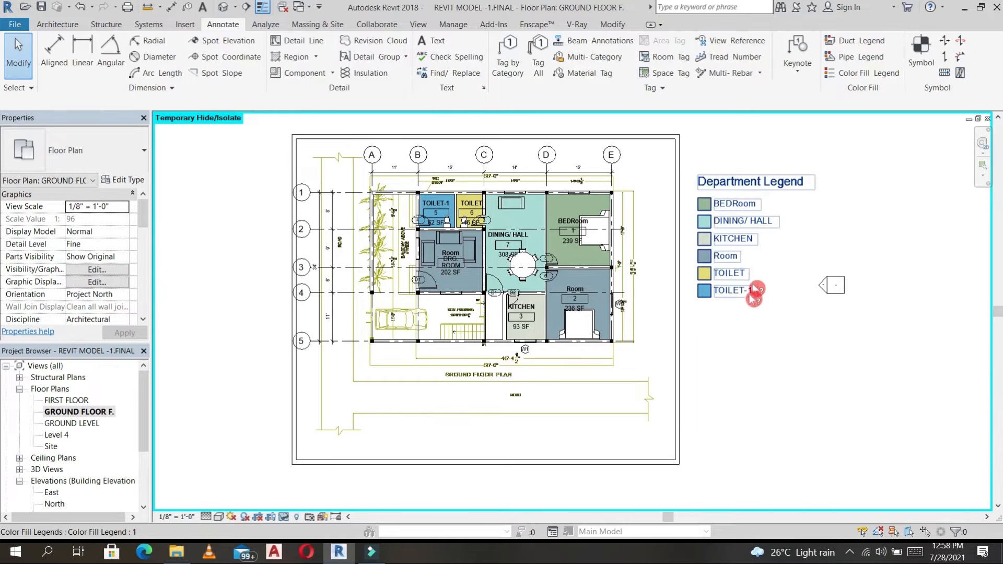
Step: Examine the model in the 3D view and return to the GROUND FLOOR F. plan
click(224, 7)
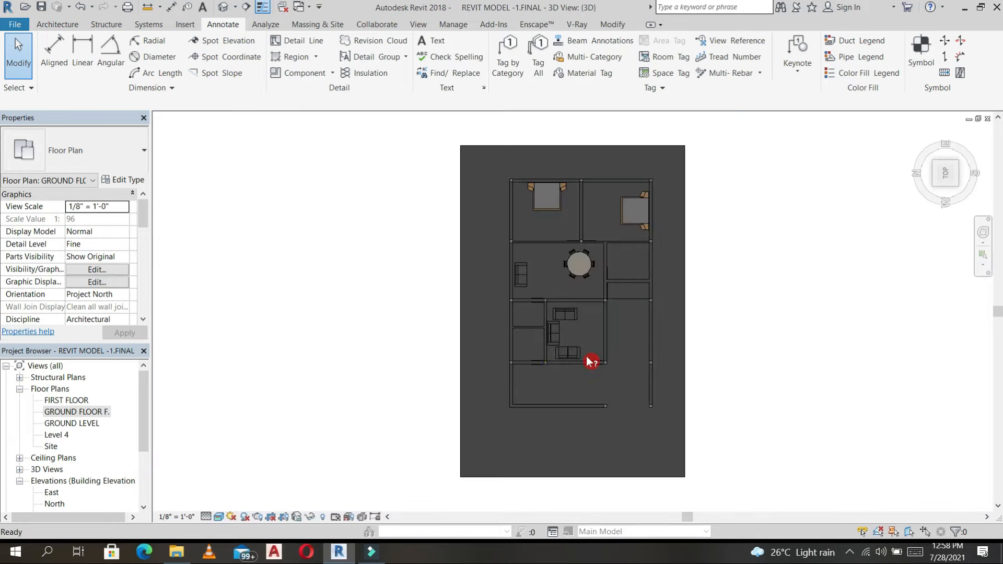
shift+middle_drag(616, 346, 751, 352)
double_click(88, 412)
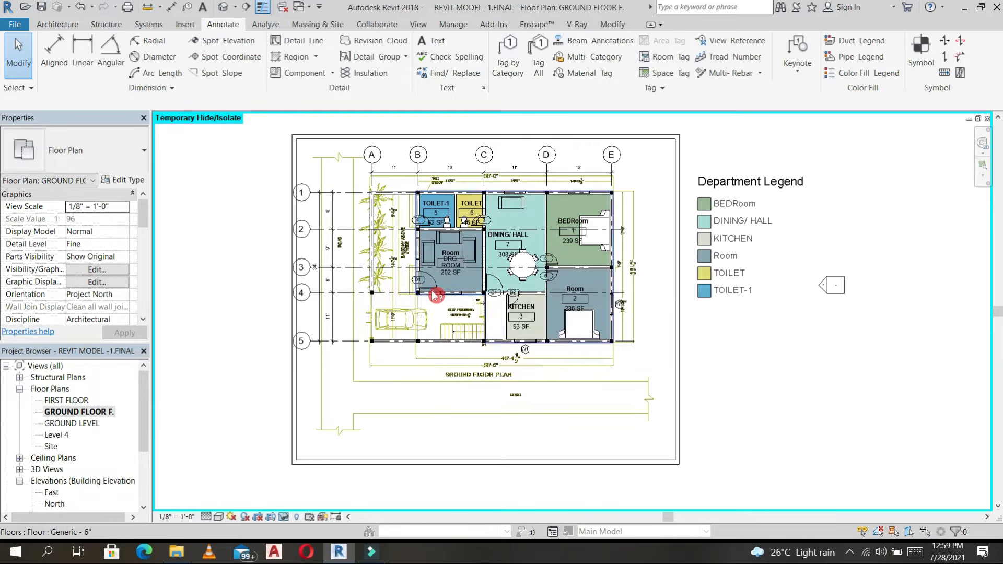
Step: Start a roof soffit and duplicate its type as Generic - 6" with a 6" thick structure layer
click(58, 25)
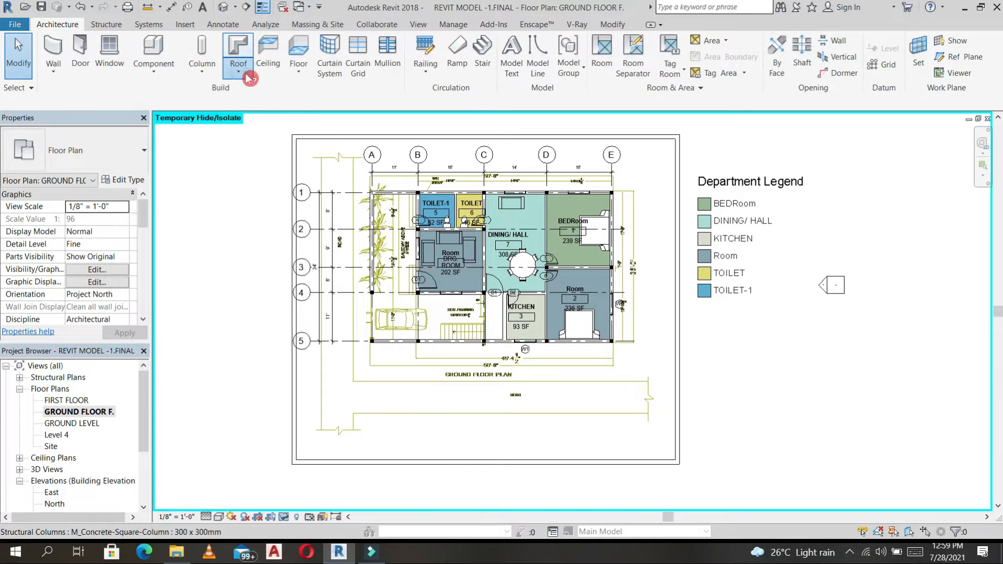
click(238, 62)
click(277, 180)
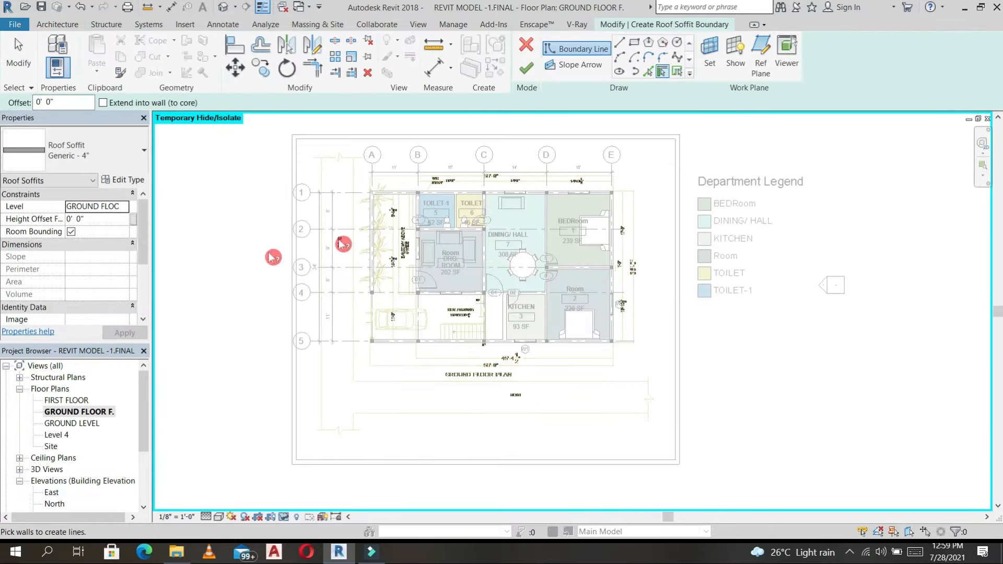
click(131, 182)
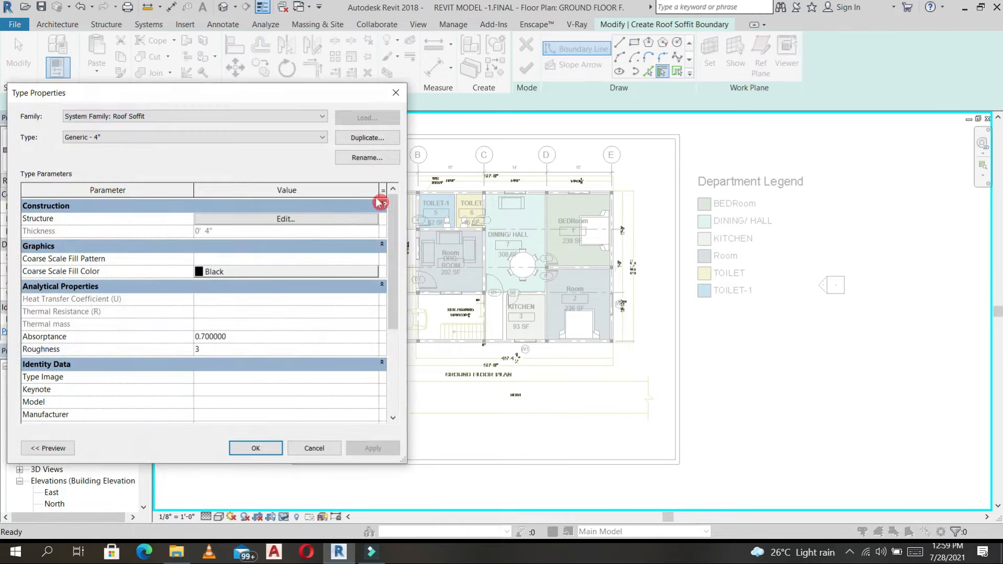
click(286, 220)
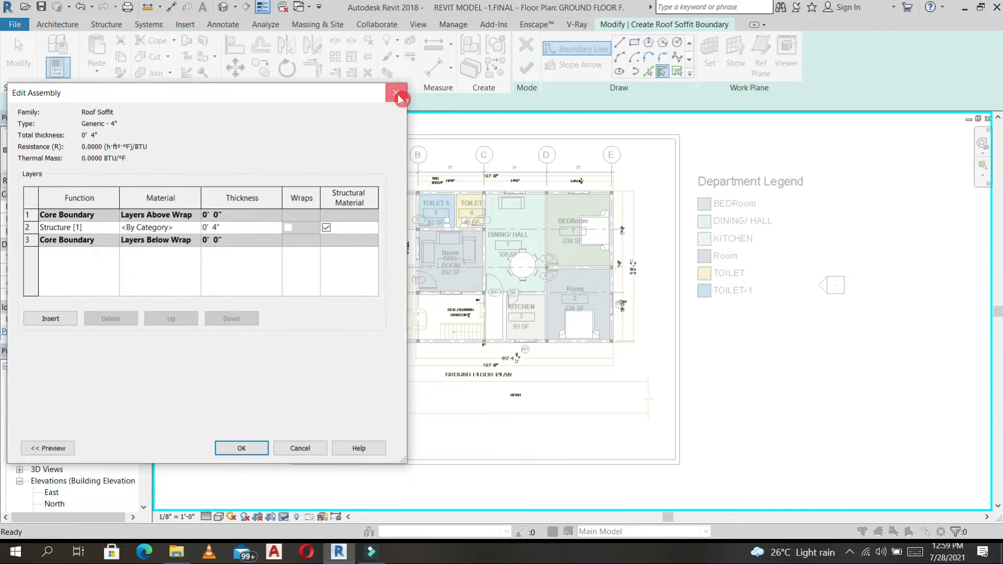
click(397, 93)
click(361, 137)
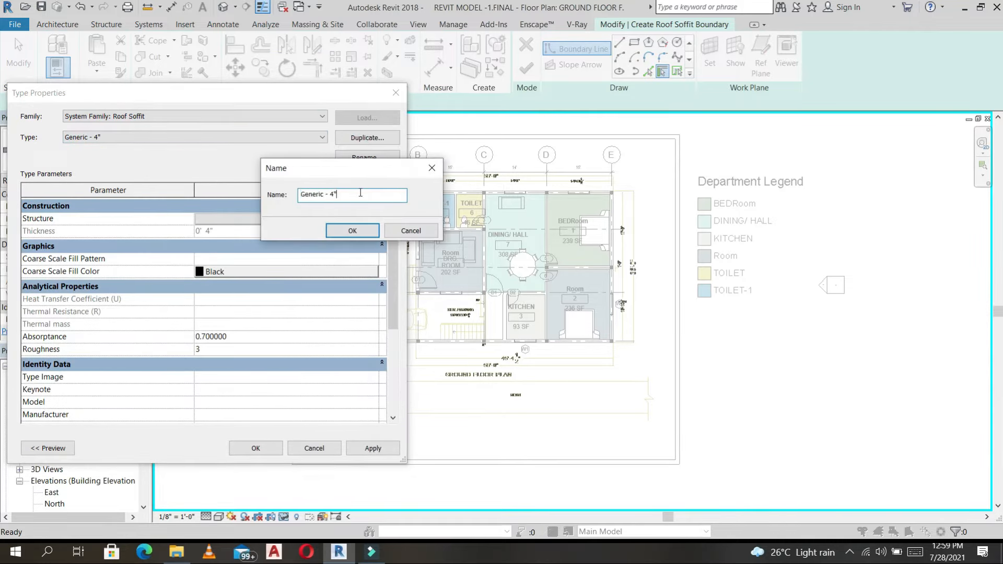
text(")
key(Return)
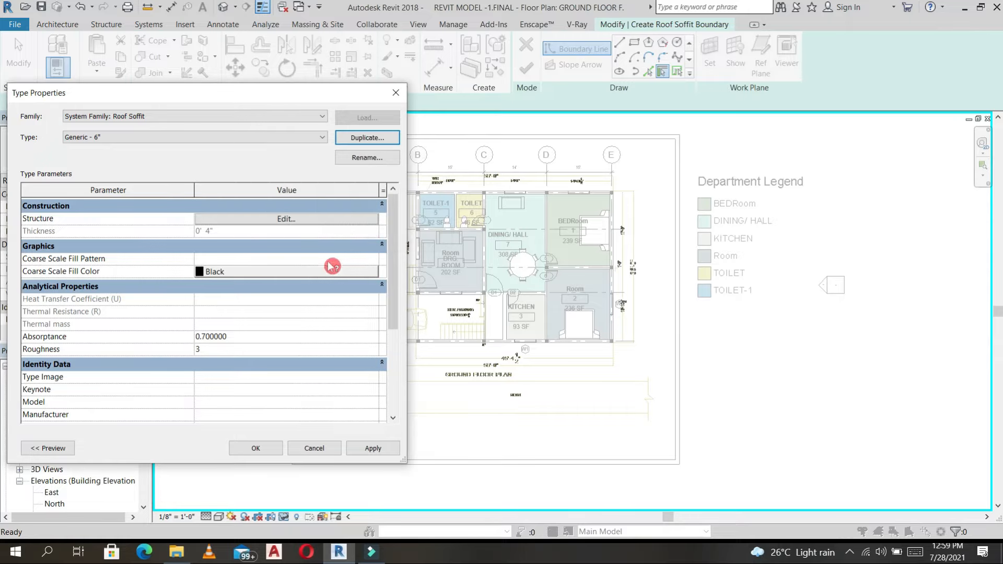
click(307, 219)
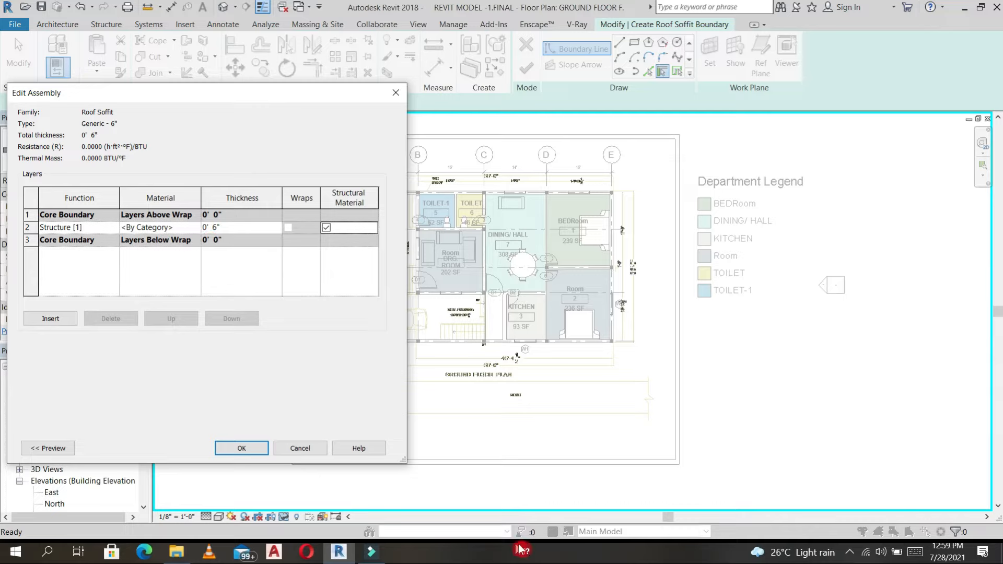
click(242, 448)
click(249, 448)
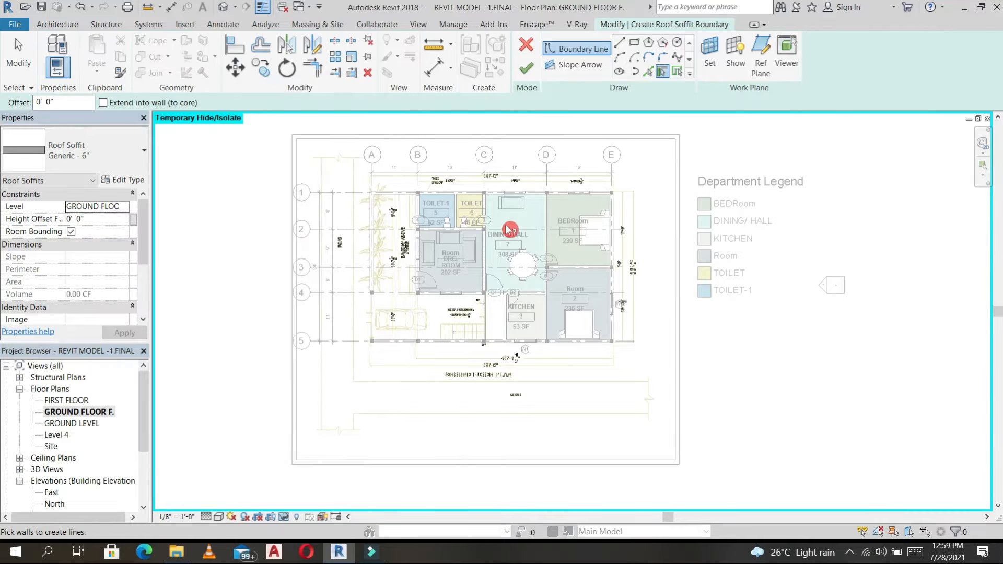
Step: Set the roof soffit's level to FIRST FLOOR
click(125, 211)
click(124, 207)
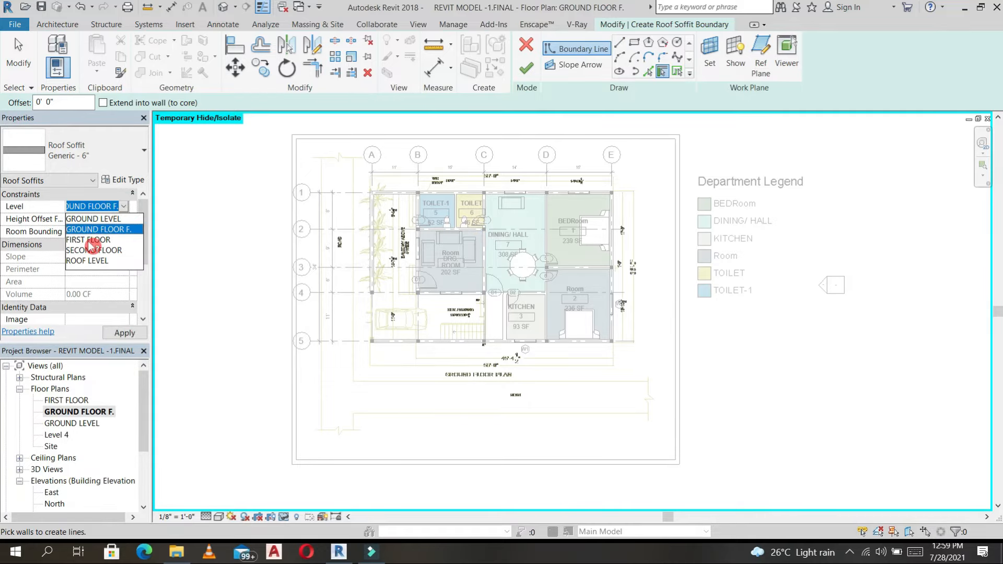
click(89, 240)
Step: Draw the soffit's first straight boundary edge along the outer face of the grid 1 wall, from grid B to grid E
click(619, 43)
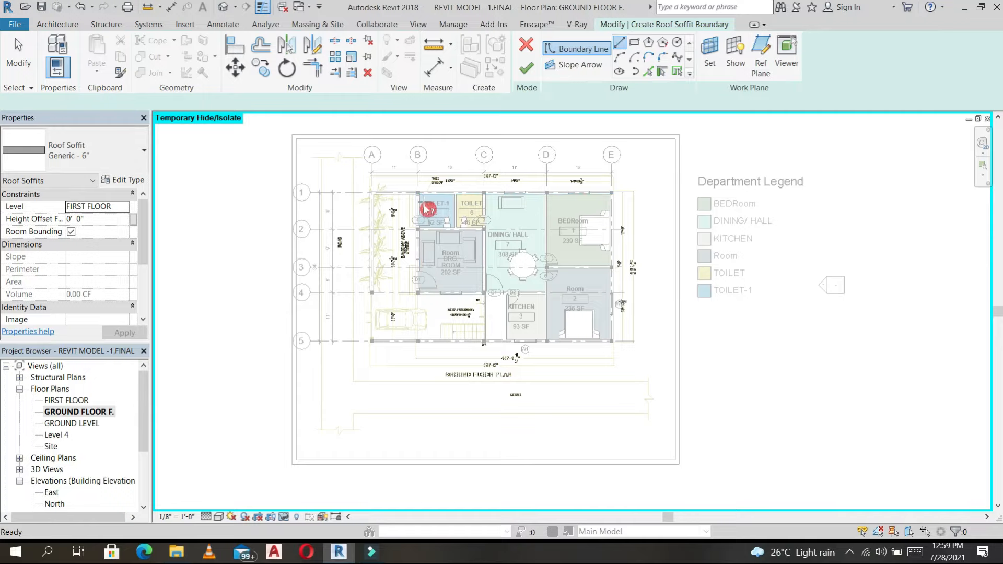
scroll(427, 209, up, 5)
click(503, 213)
scroll(505, 309, down, 2)
click(511, 316)
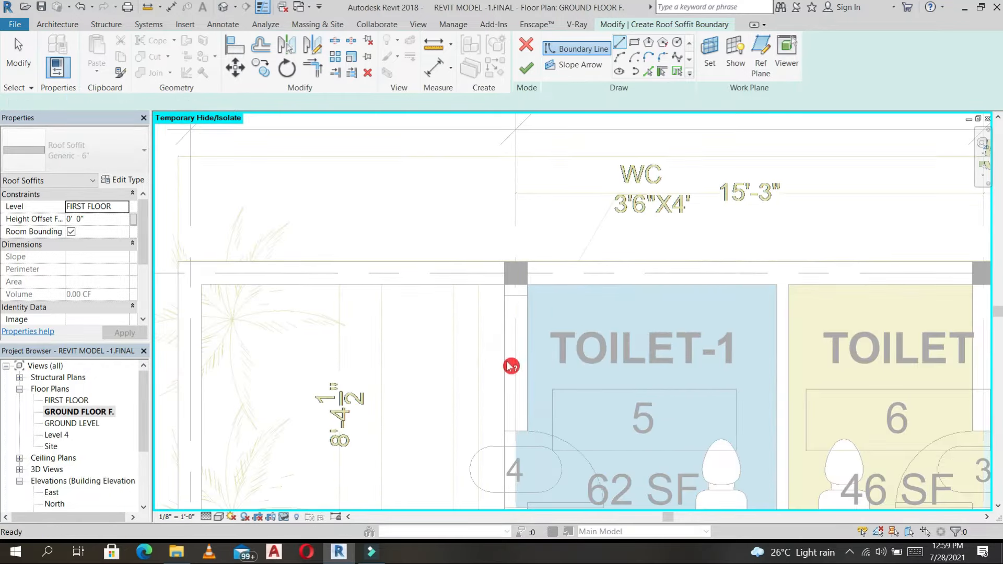
scroll(511, 366, down, 3)
click(506, 312)
scroll(680, 293, down, 2)
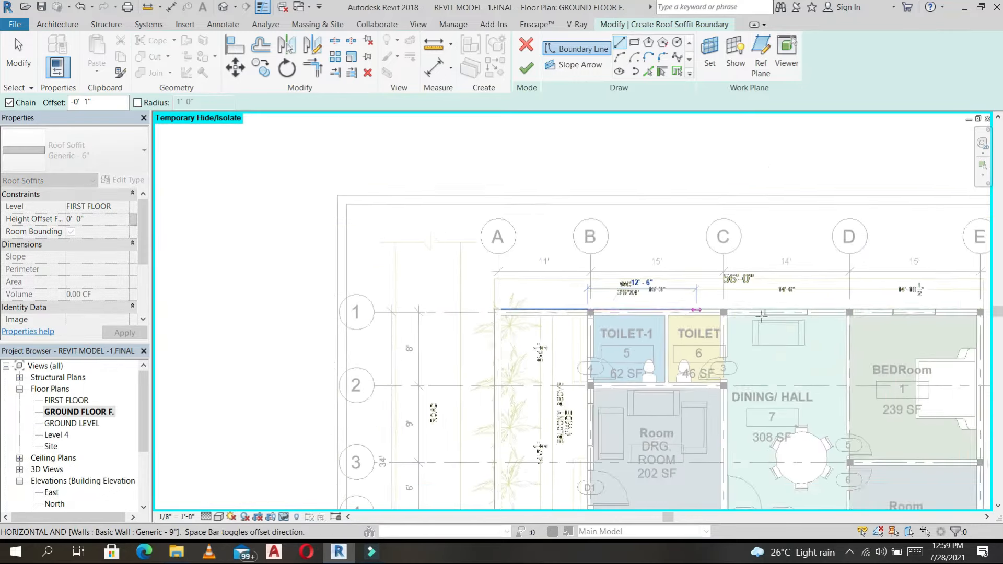
middle_drag(700, 296, 391, 232)
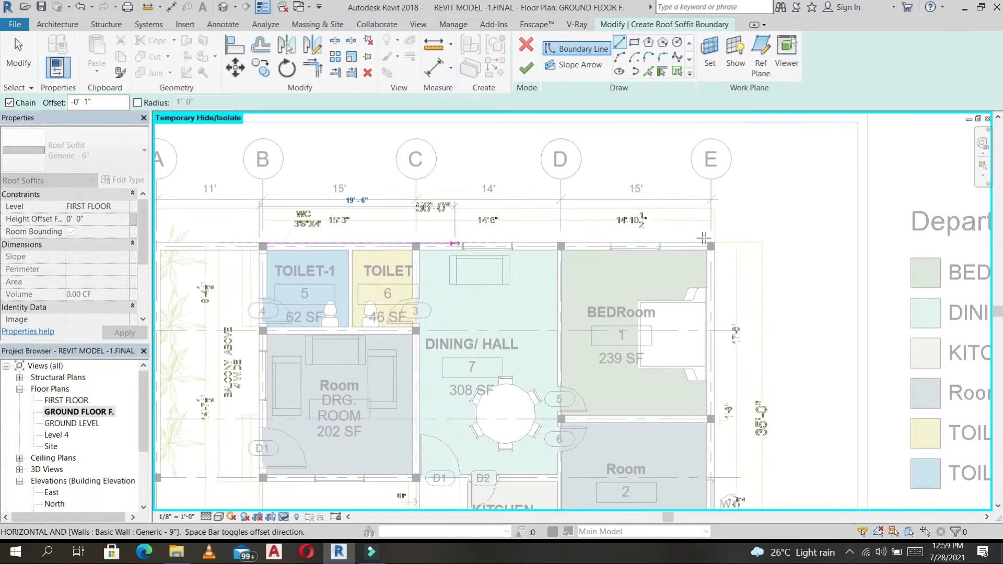
click(714, 242)
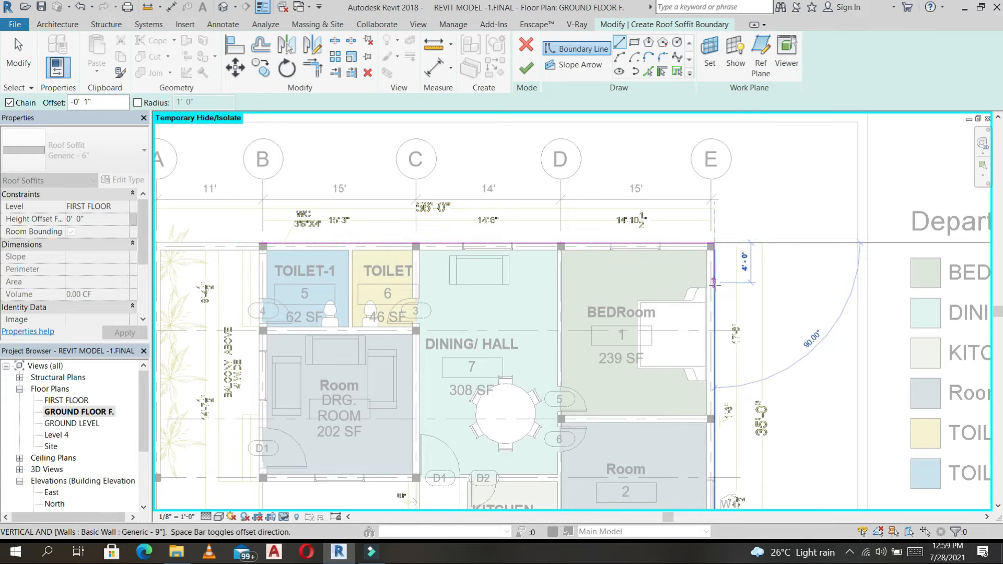
Step: Close the soffit boundary along grid E, grid 5 to grid C, grid C to grid 4, grid 4 to grid B, and grid B
scroll(710, 366, down, 2)
scroll(710, 429, up, 5)
scroll(344, 431, down, 3)
middle_drag(343, 430, 665, 405)
click(504, 405)
click(505, 290)
click(505, 294)
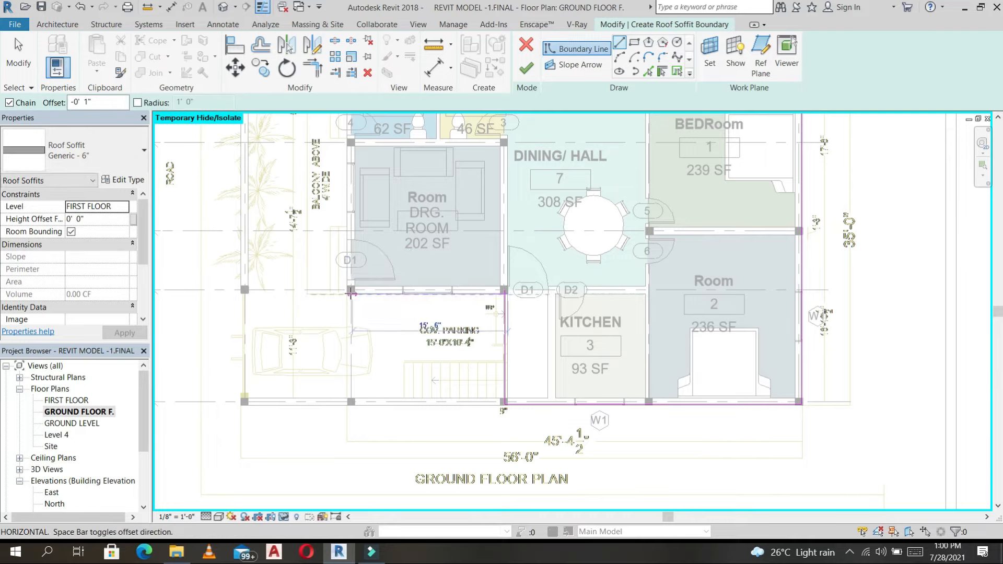
click(349, 294)
scroll(351, 241, down, 2)
click(349, 163)
key(Escape)
key(Escape)
Step: Align the boundary segment at grid C, beside the covered parking, with the wall's kitchen-side face and finish the roof soffit
click(313, 68)
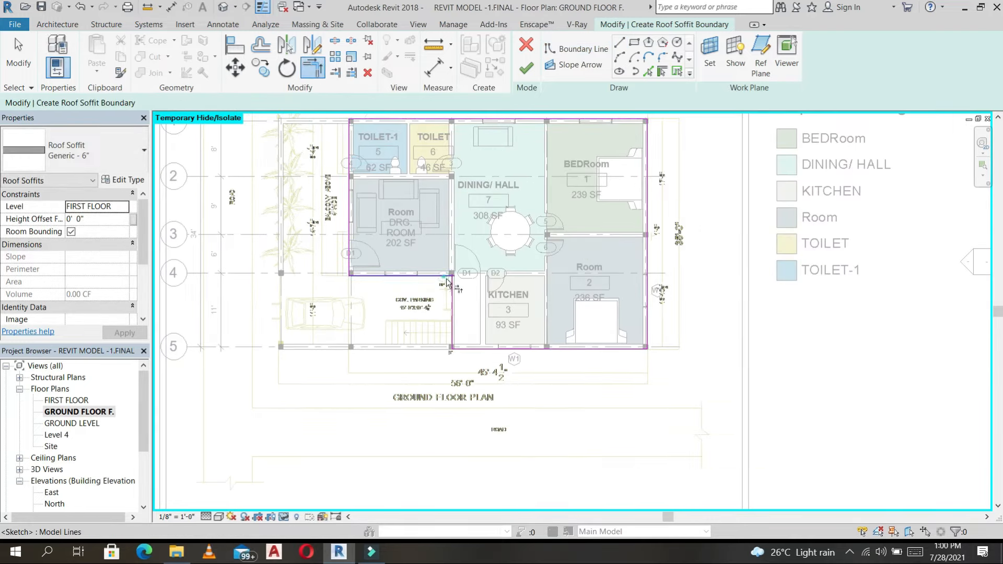
scroll(456, 332, up, 5)
key(Escape)
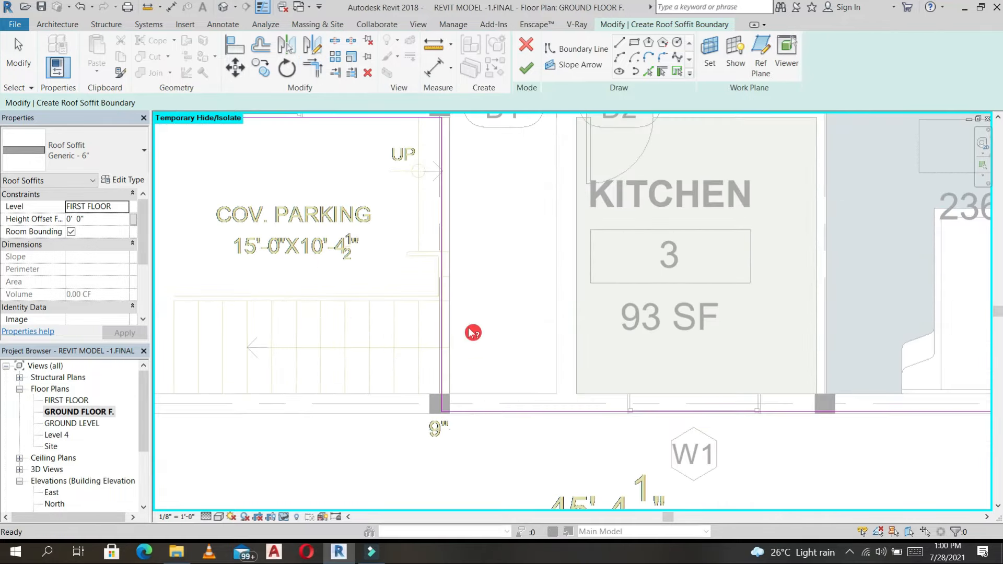
click(453, 310)
click(441, 326)
click(526, 68)
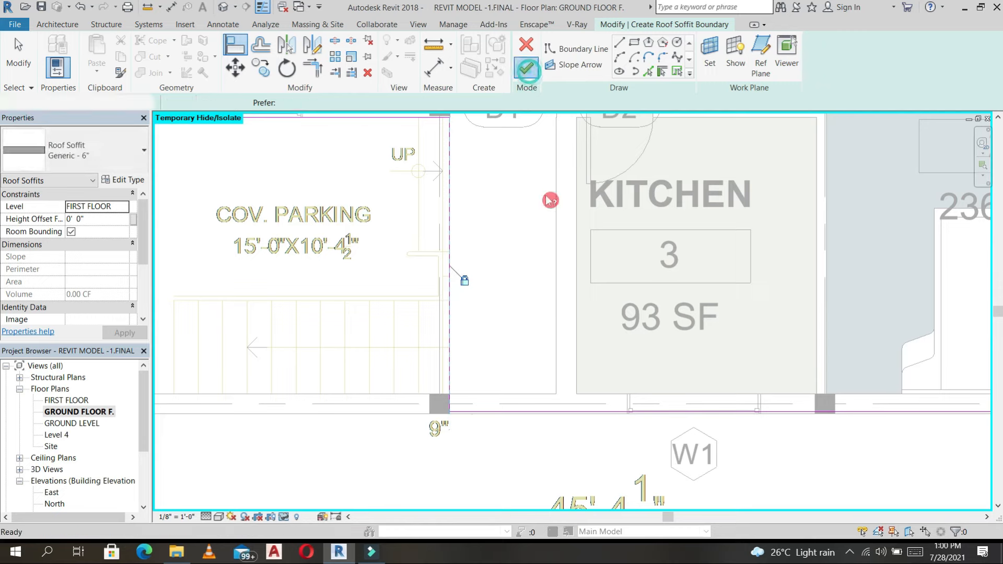
scroll(550, 227, down, 2)
scroll(551, 227, down, 4)
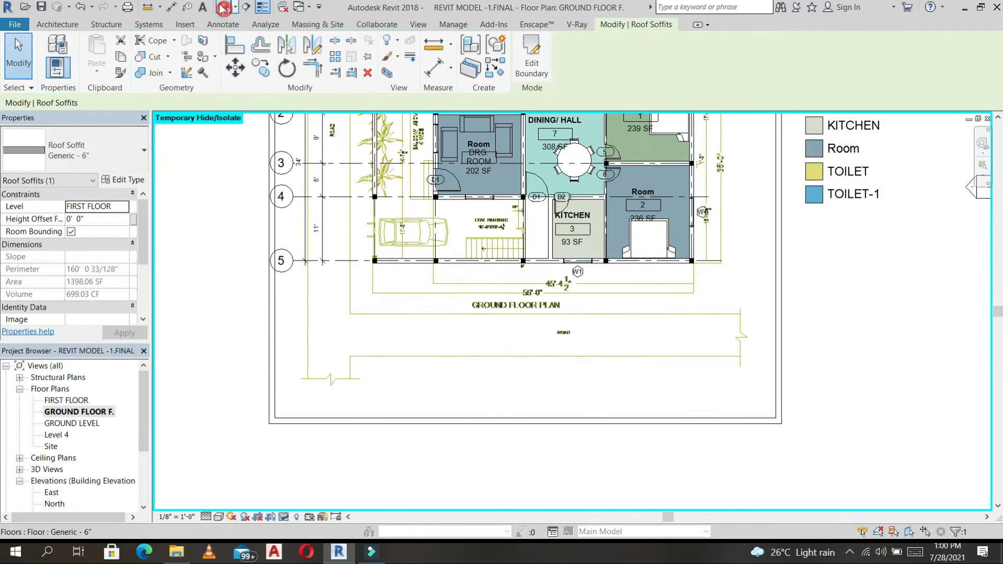
Step: Open the default 3D view, select the roof soffit over the ground floor and look at the model from directly above
click(224, 7)
key(Escape)
shift+middle_drag(511, 406, 566, 275)
scroll(566, 274, up, 2)
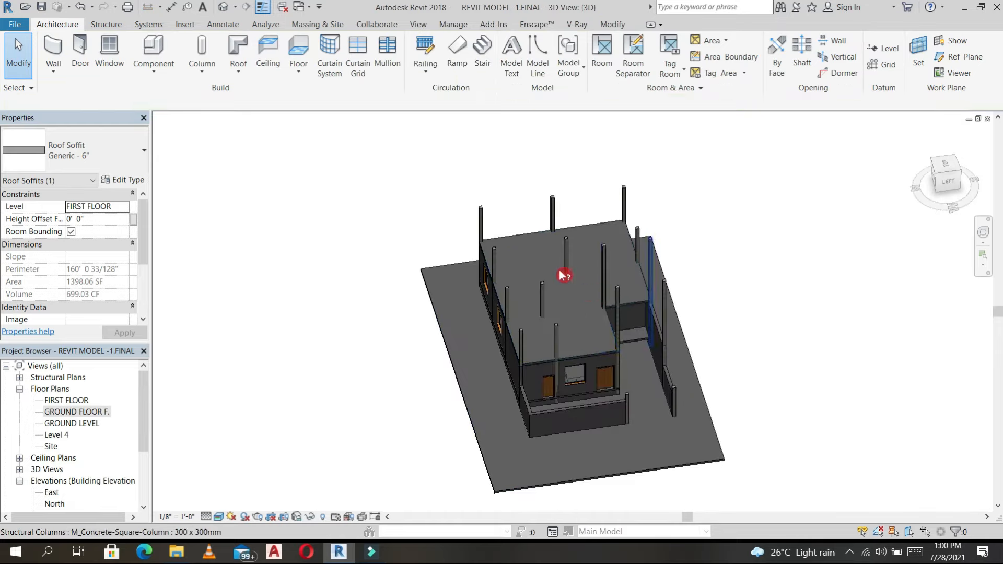
scroll(642, 322, up, 2)
click(644, 310)
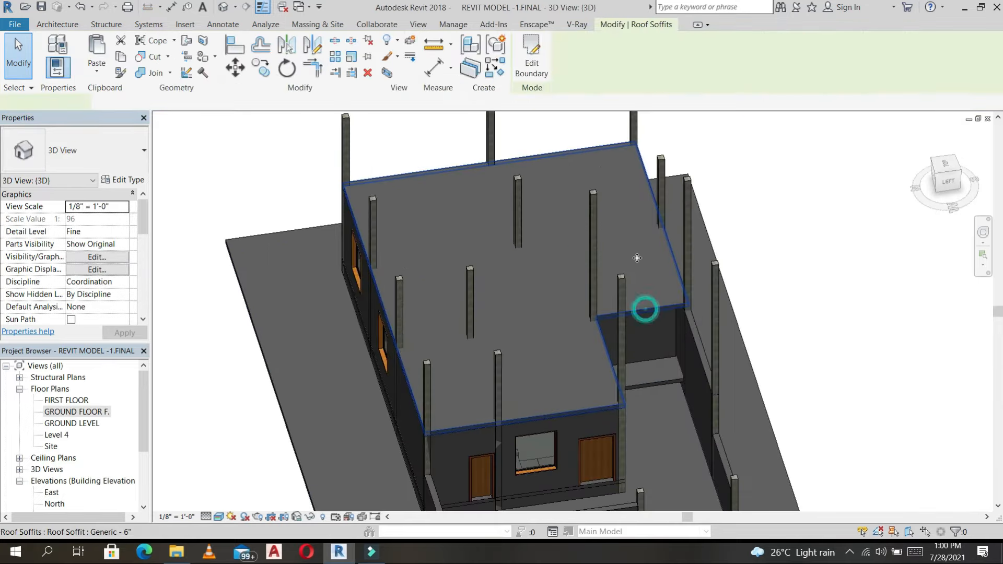
scroll(645, 307, down, 3)
shift+middle_drag(670, 295, 658, 372)
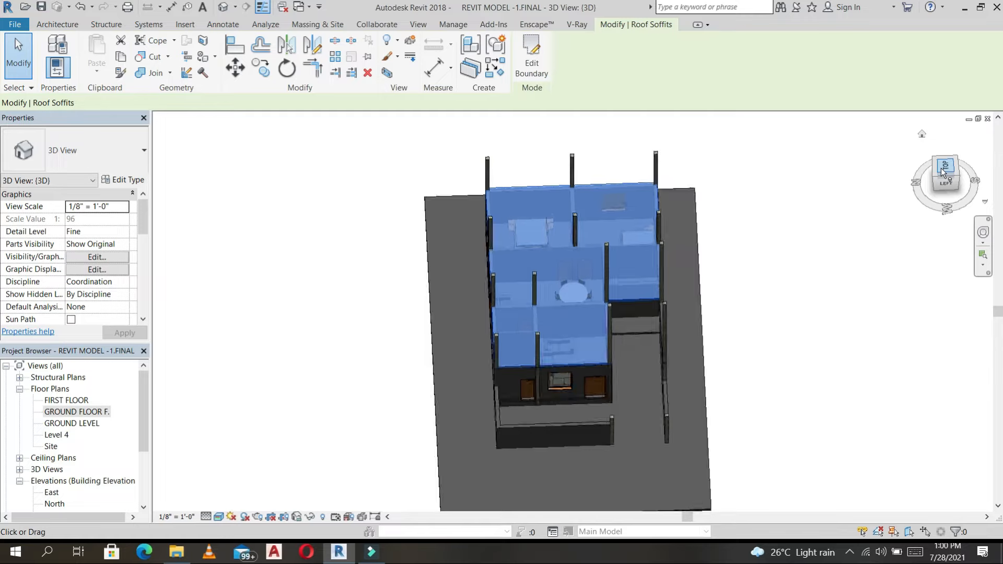
click(946, 170)
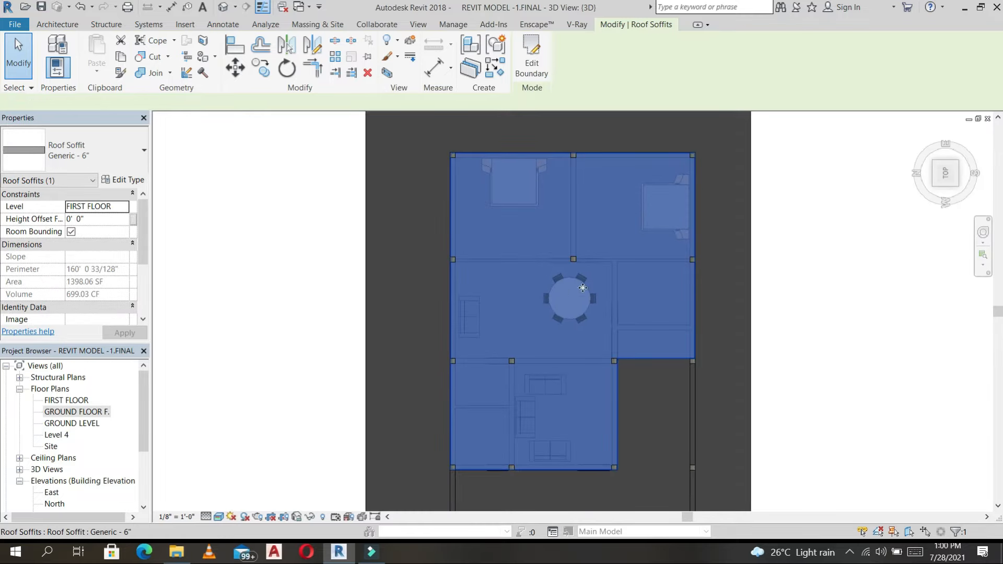
Step: Edit the soffit's boundary to cut a small rectangular opening over the dining hall, beside the round table, and finish the sketch
click(532, 62)
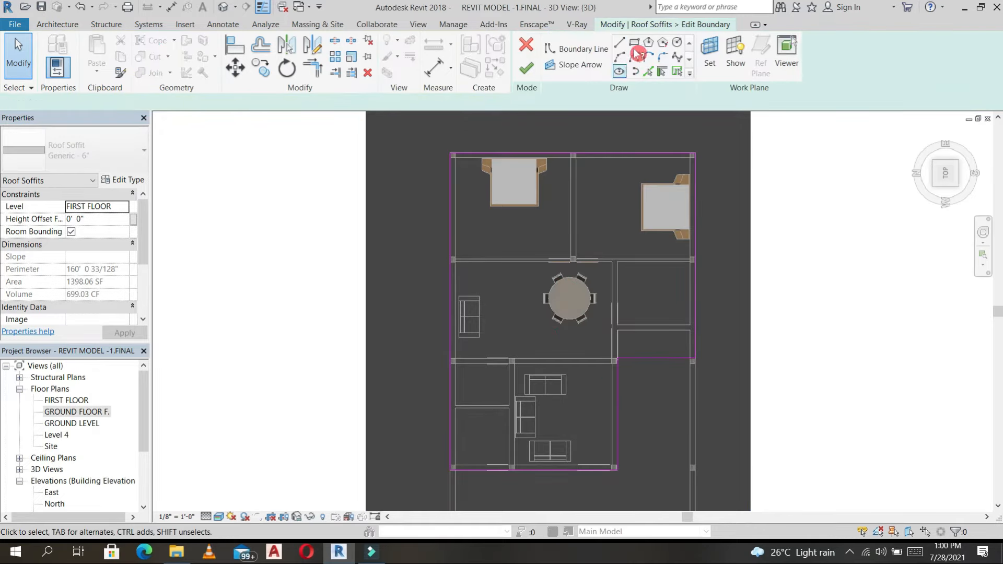
click(635, 43)
scroll(586, 314, up, 3)
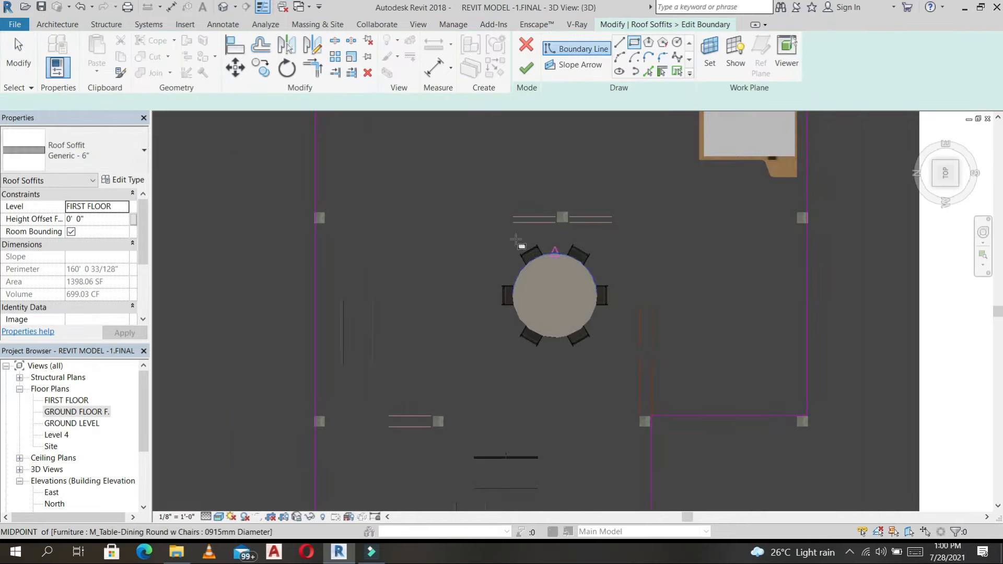
click(443, 231)
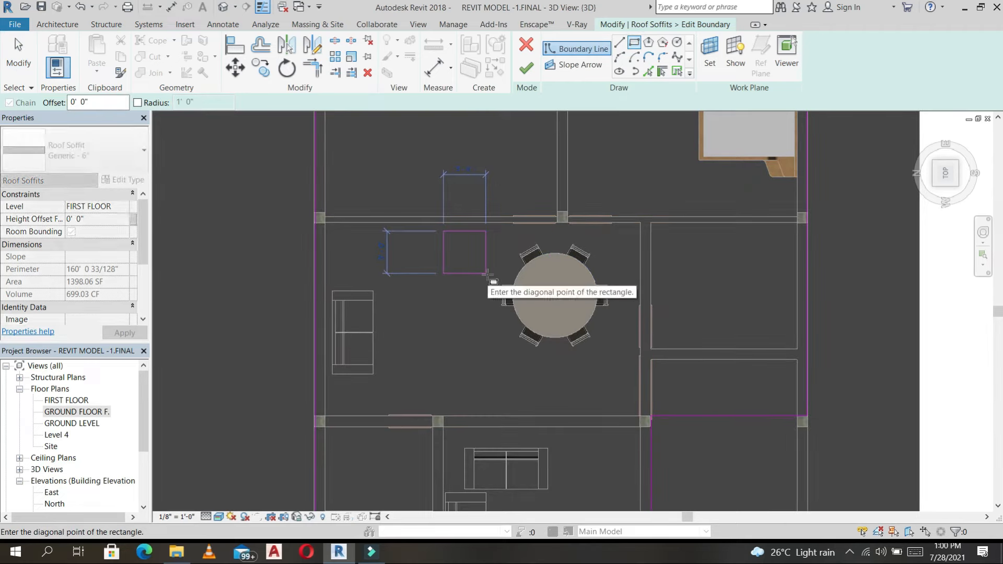
click(486, 273)
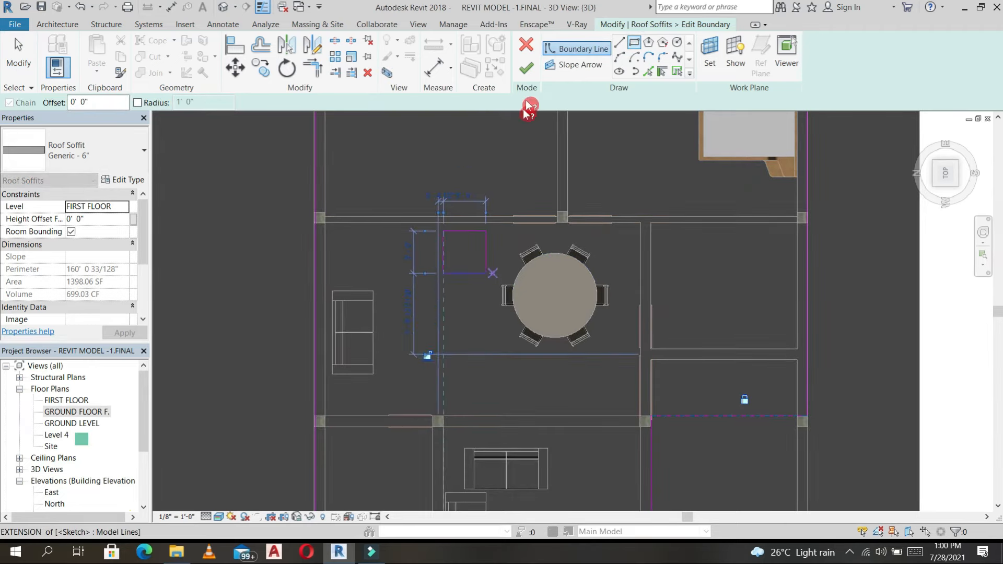
click(529, 68)
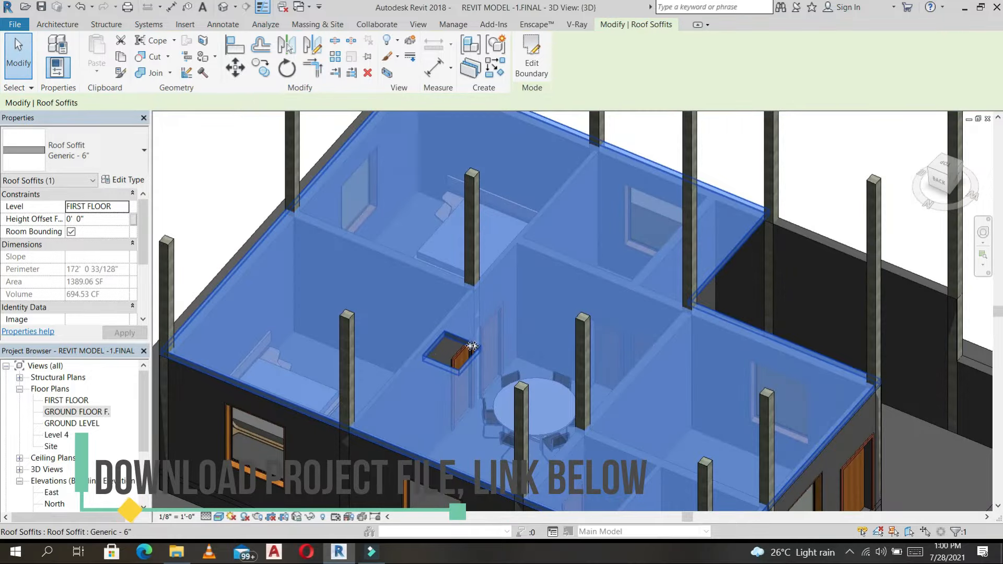
Step: Extend the soffit over the front wall by moving its front boundary edge 4 feet outward, and finish the sketch
scroll(461, 349, up, 5)
scroll(461, 349, down, 6)
shift+middle_drag(461, 349, 489, 252)
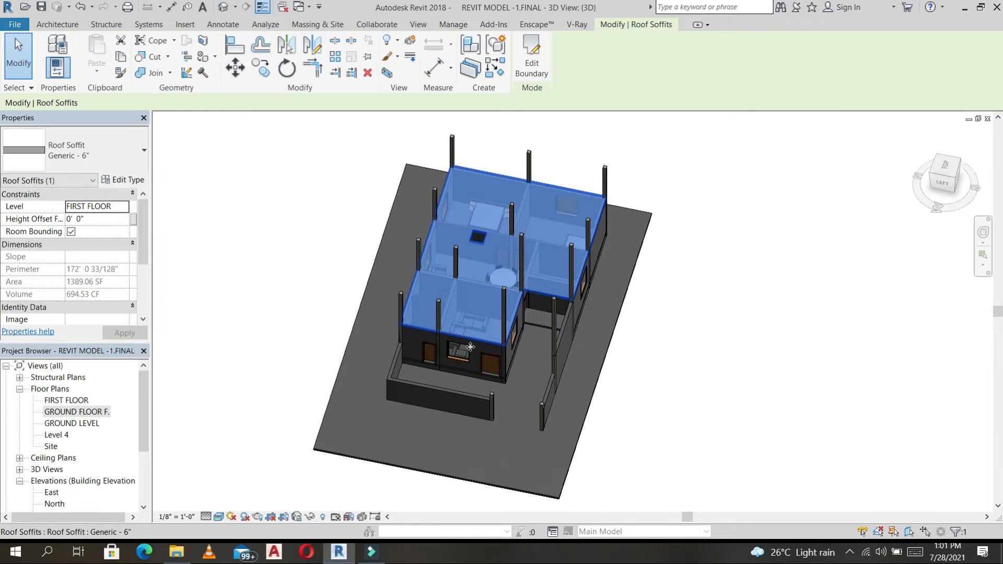
scroll(470, 347, up, 4)
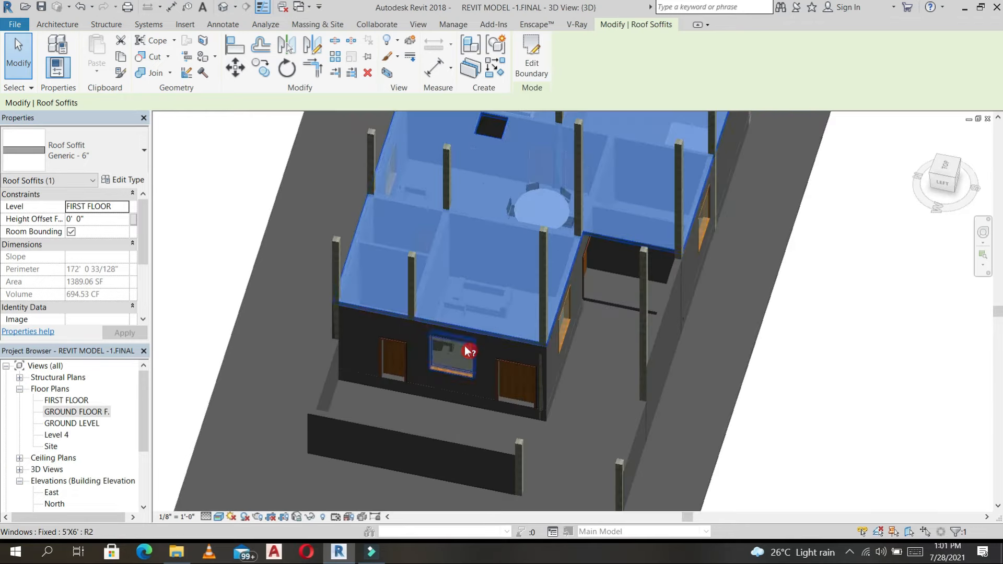
click(531, 76)
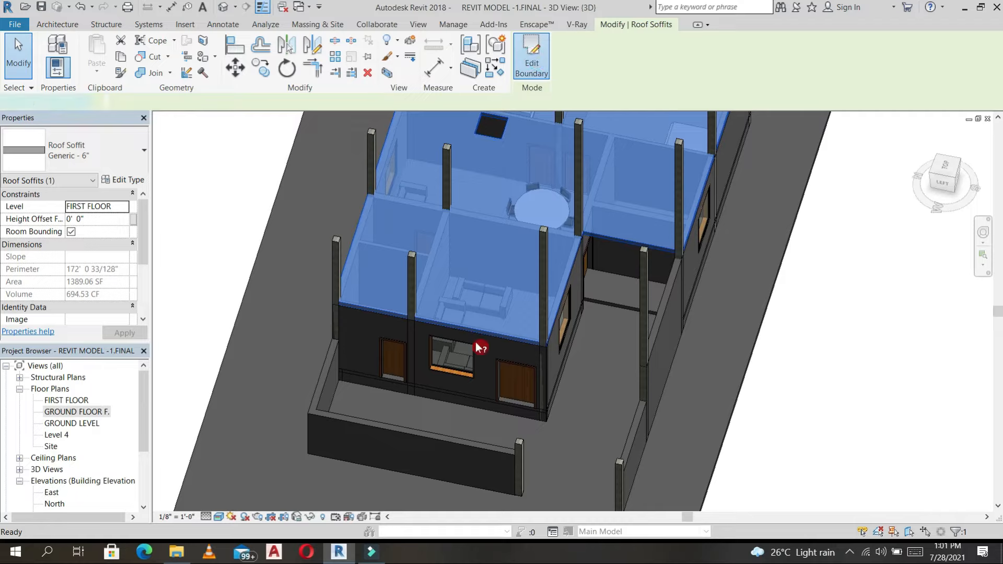
click(486, 333)
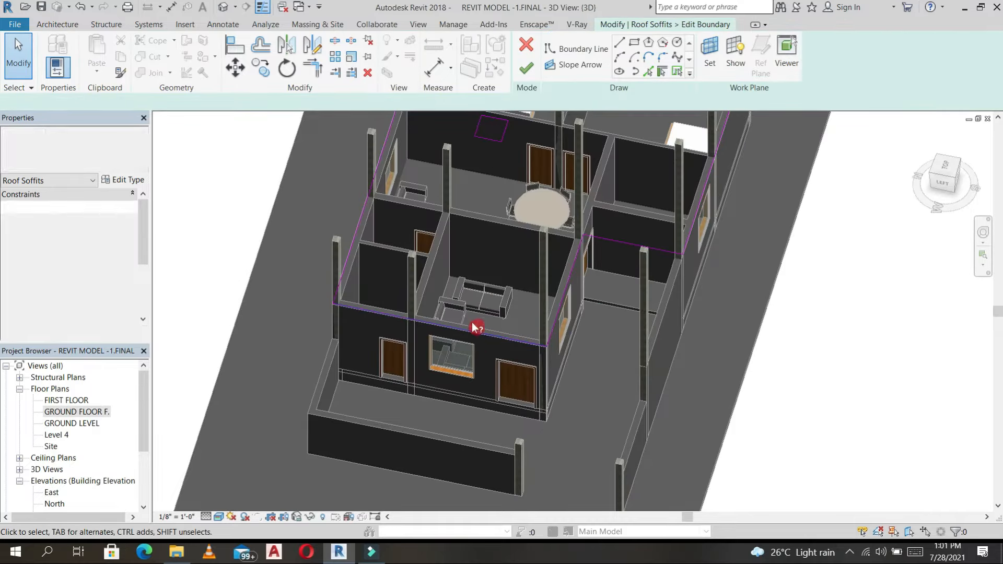
key(m)
key(v)
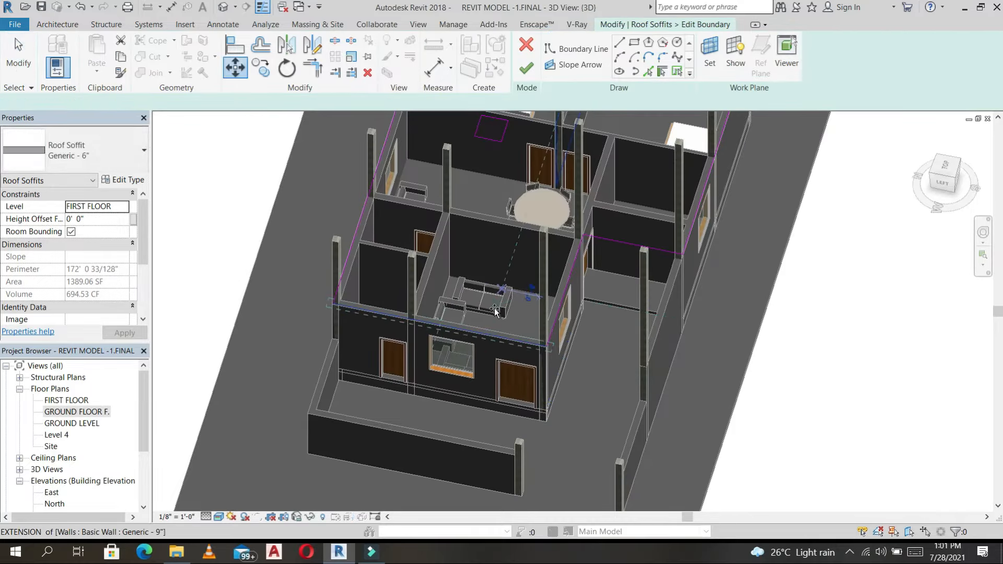
text(4)
key(Return)
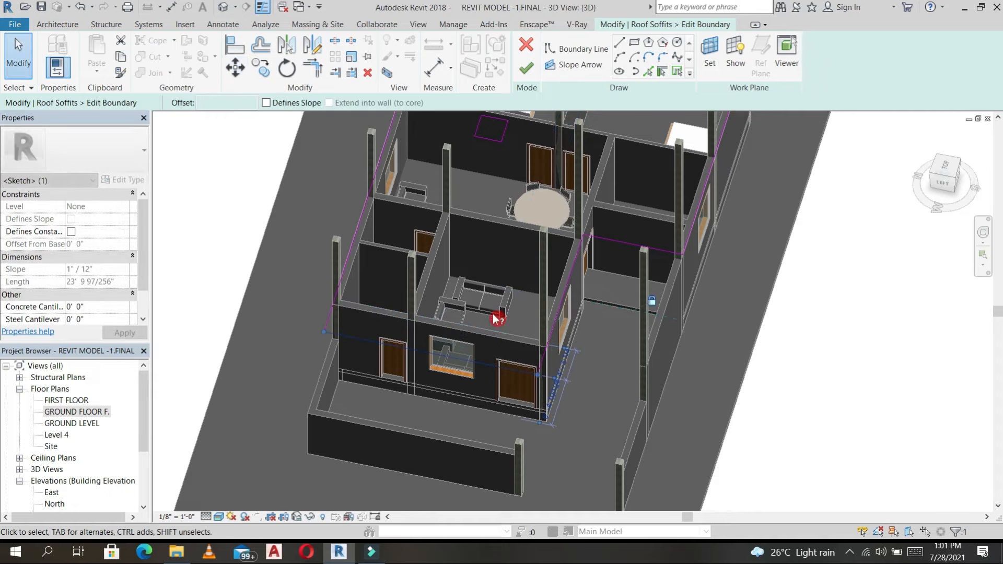
click(526, 67)
Step: Show the model from the front and select the ground-floor walls, doors, windows and furniture without the soffit and columns
shift+middle_drag(538, 177, 672, 352)
scroll(672, 352, down, 1)
mouse_move(793, 418)
shift+middle_down()
mouse_move(722, 351)
mouse_move(867, 425)
mouse_move(755, 412)
mouse_move(751, 334)
mouse_move(791, 343)
mouse_move(880, 218)
shift+middle_up()
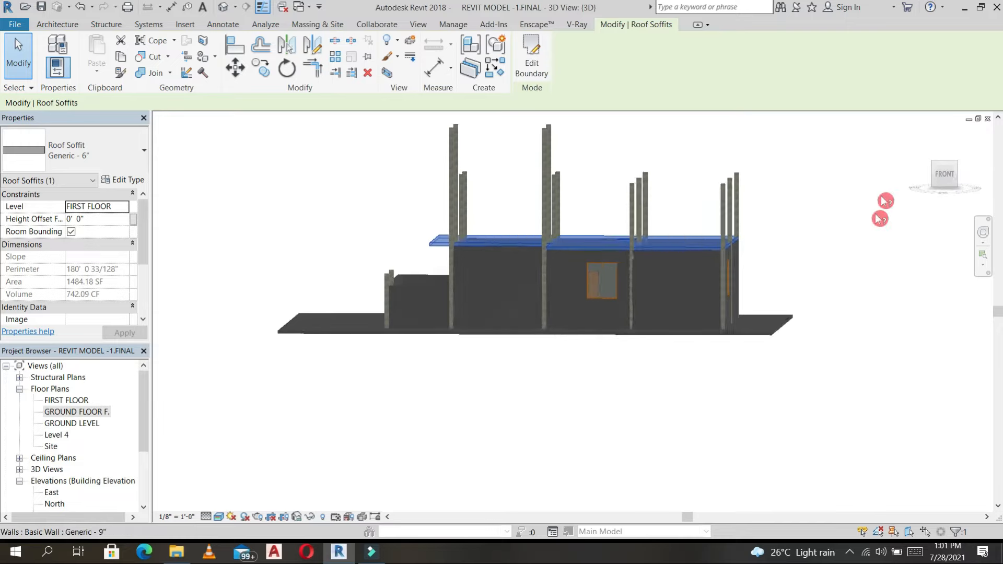
click(944, 178)
key(Escape)
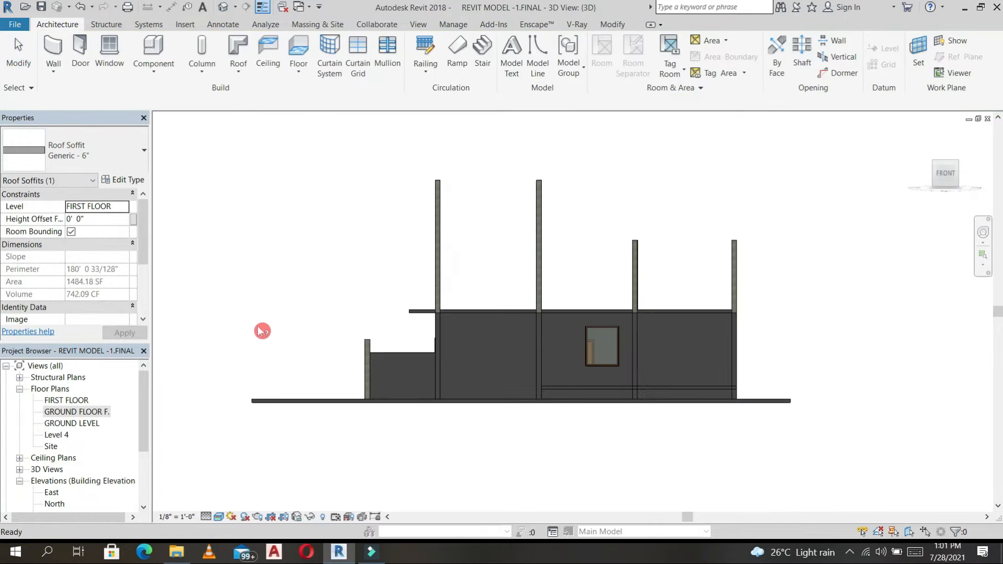
drag(639, 405, 761, 469)
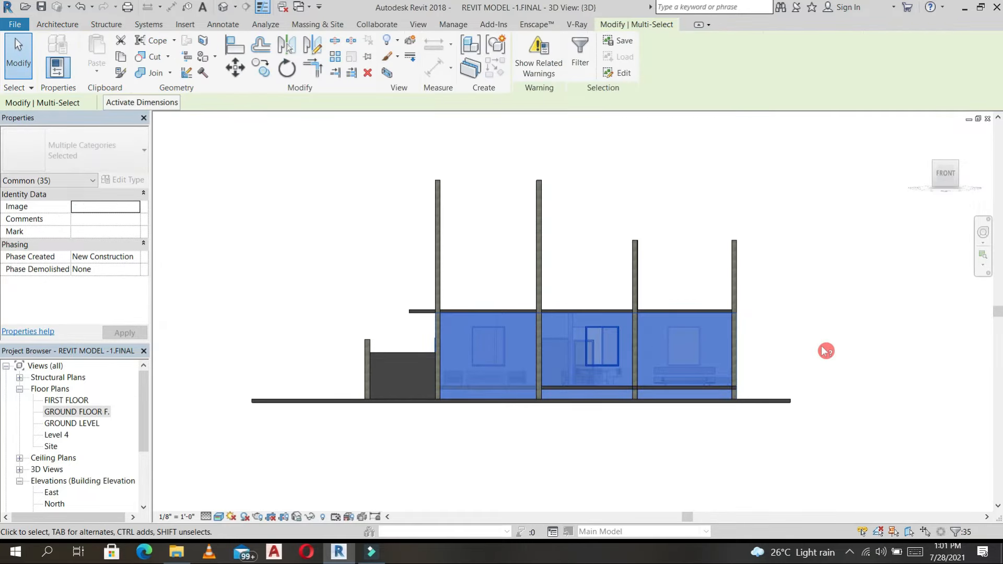
shift+middle_drag(705, 478, 580, 323)
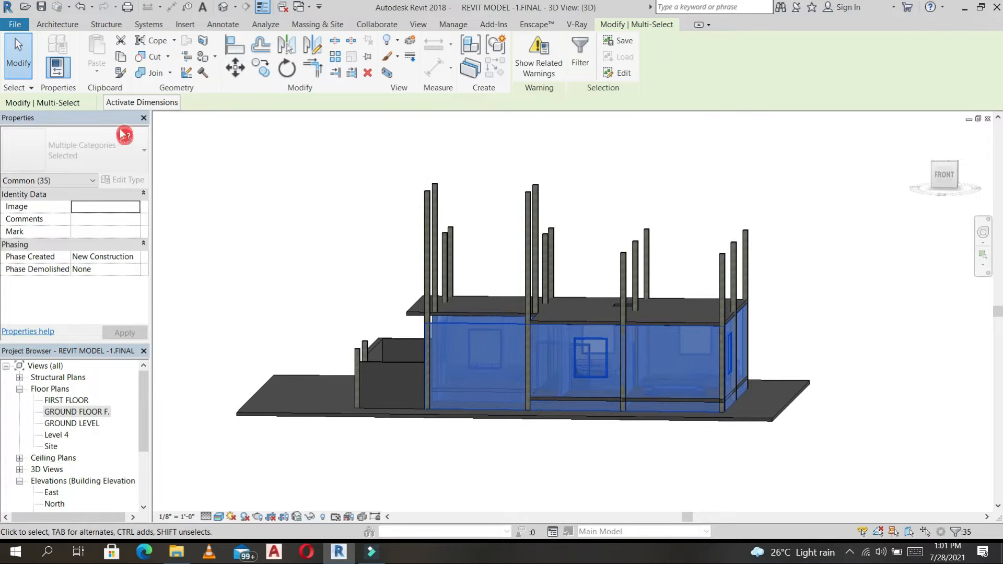
Step: Copy the selected ground-floor elements and paste them aligned to the FIRST FLOOR level
click(121, 57)
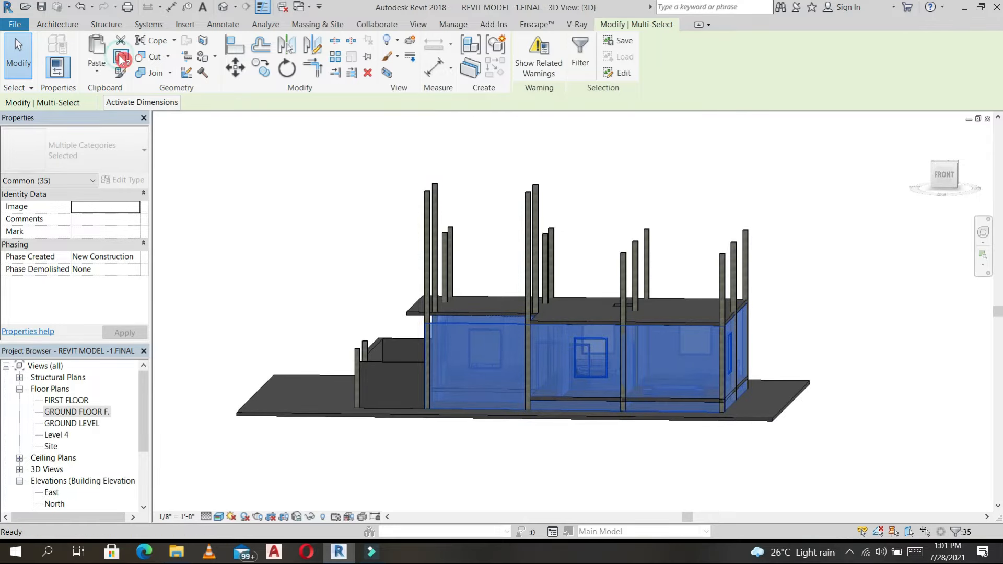
click(97, 71)
click(126, 124)
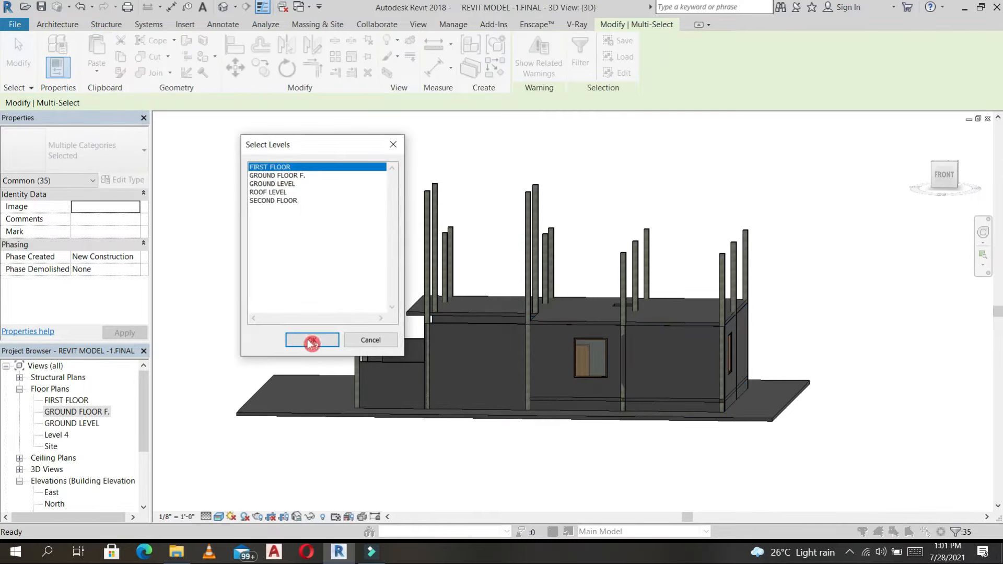
click(312, 341)
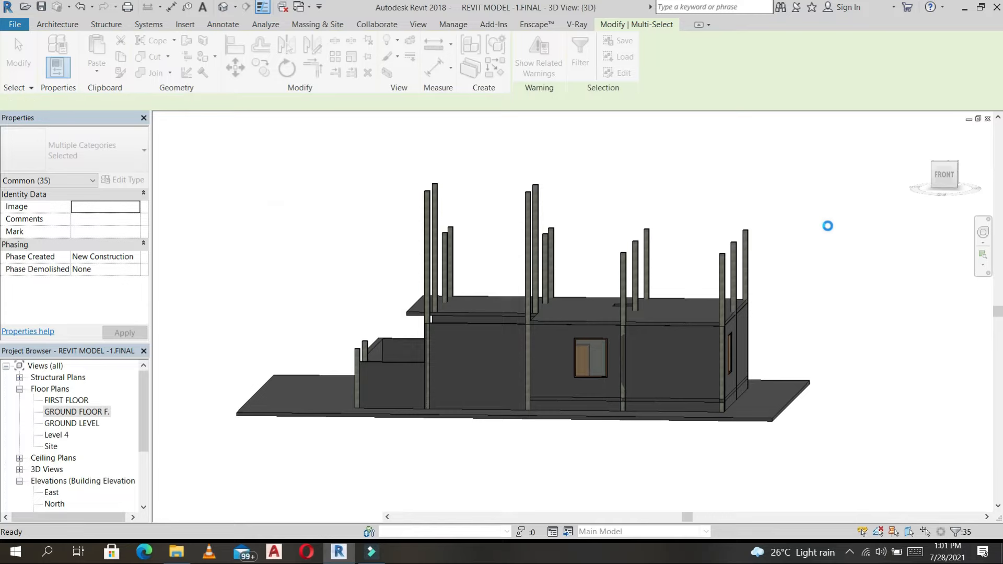
shift+middle_drag(716, 313, 785, 467)
click(870, 297)
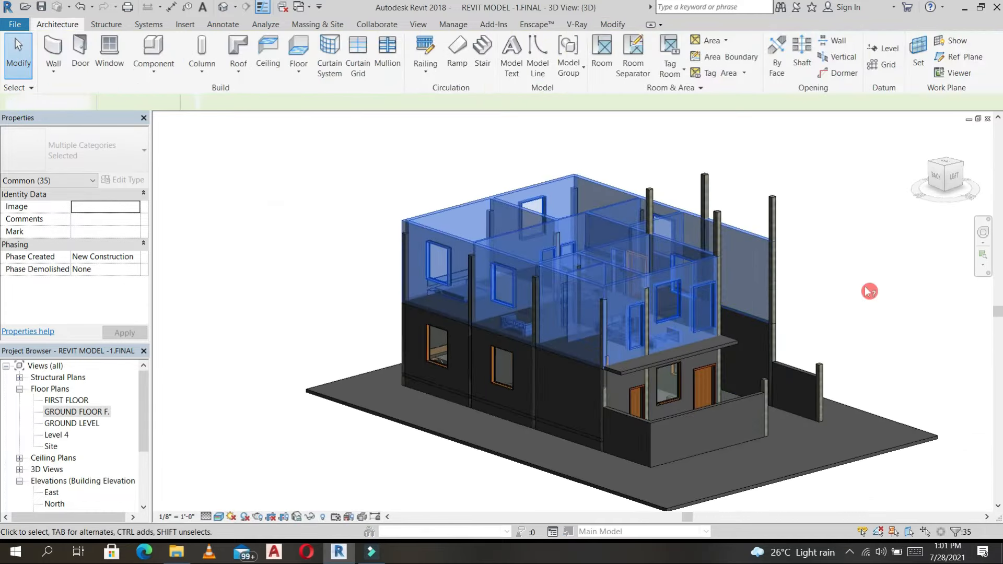
Step: Lower the sill height of the two first-floor front doors so that they stand on the slab
shift+middle_drag(753, 309, 509, 290)
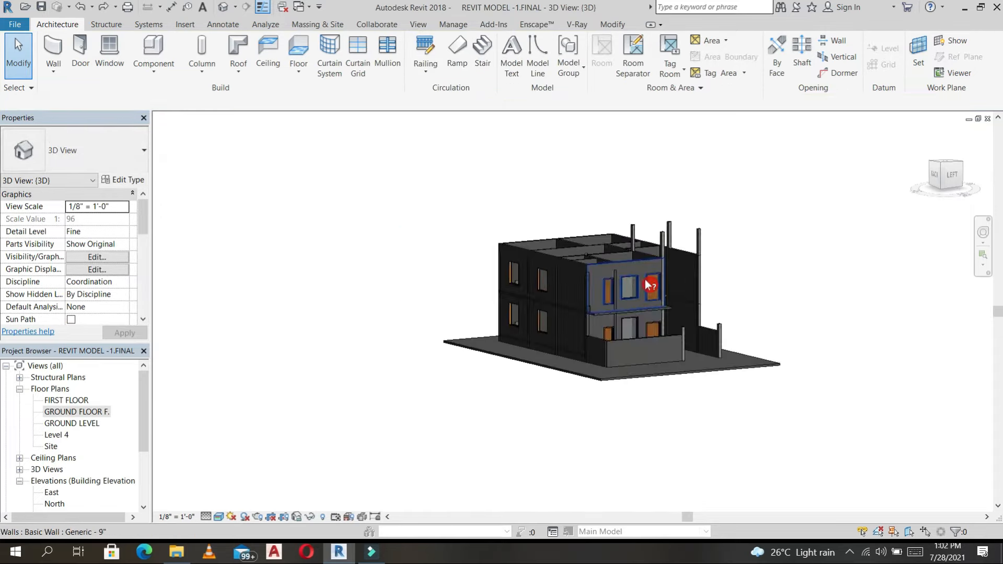
scroll(507, 288, up, 4)
click(660, 277)
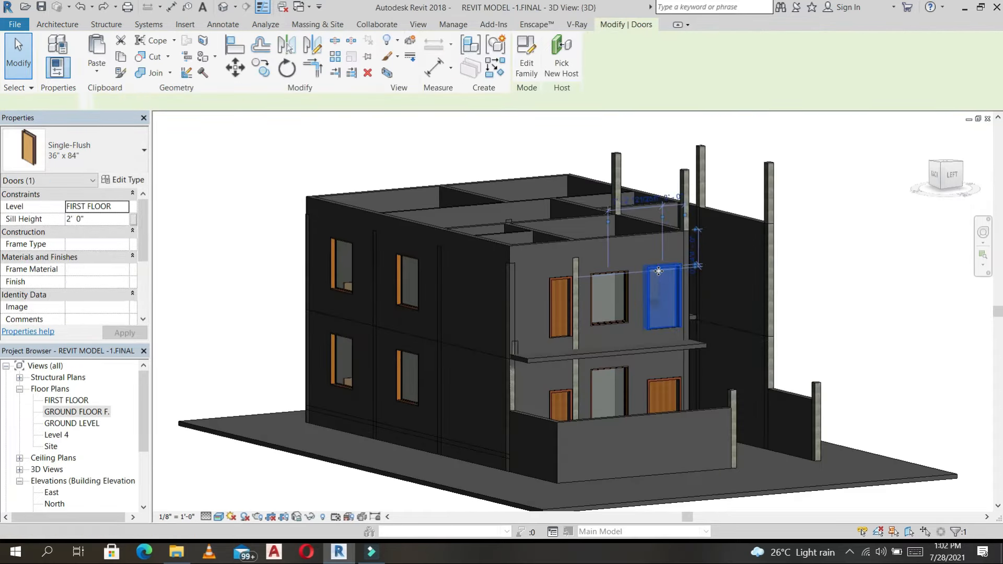
key(s)
key(a)
scroll(659, 271, down, 3)
click(667, 281)
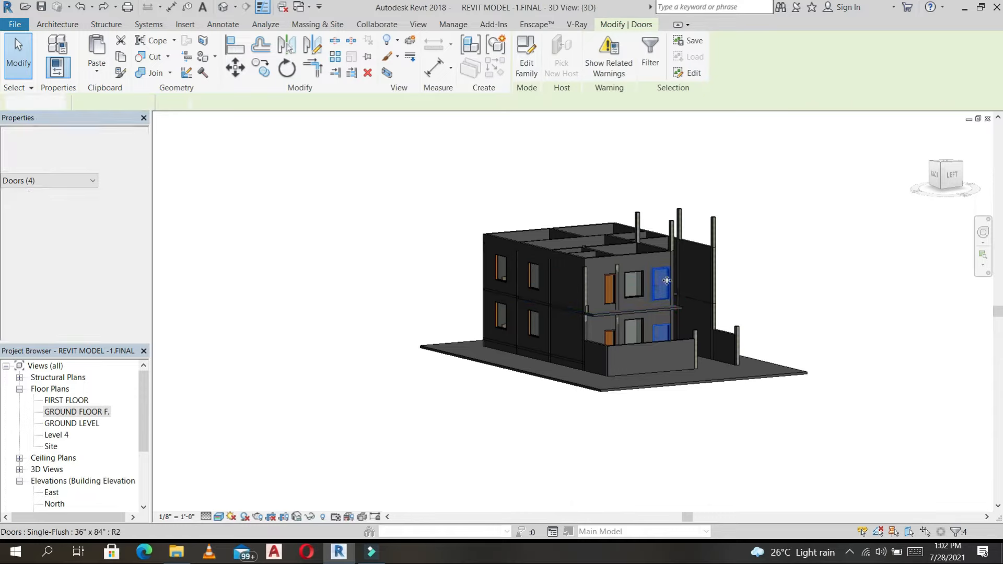
ctrl+click(611, 277)
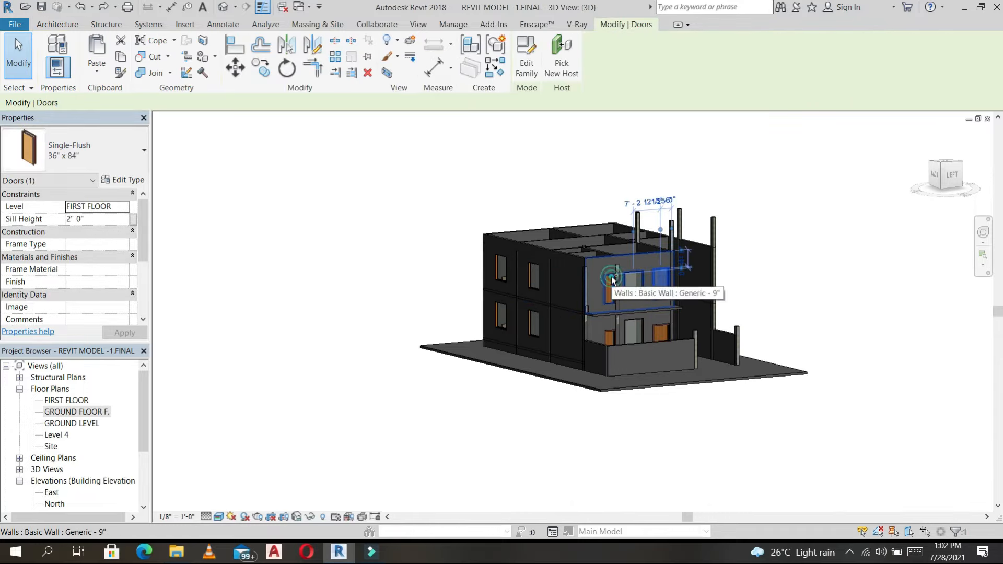
click(101, 219)
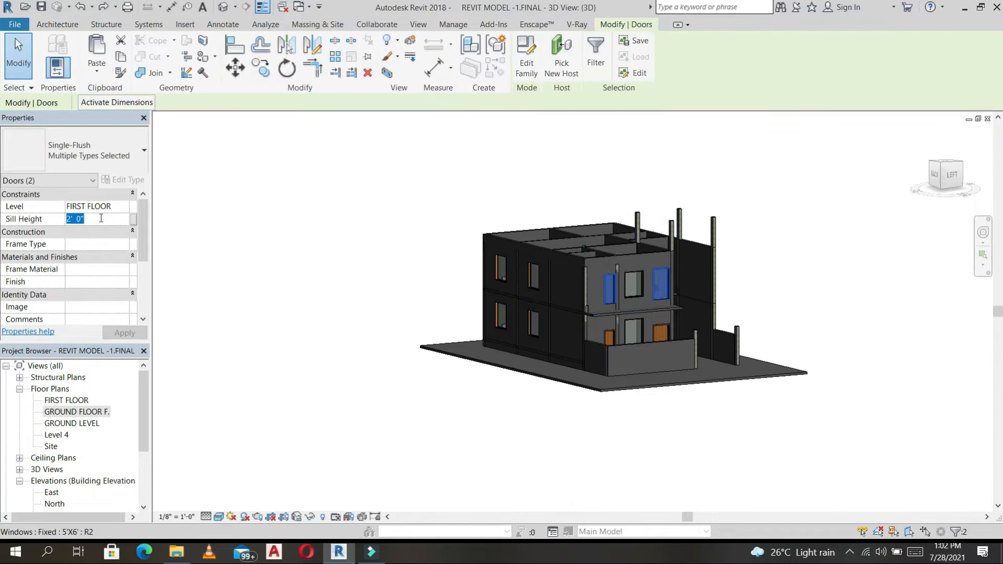
click(124, 334)
click(785, 234)
Step: Copy the first-floor roof soffit and paste it aligned to the SECOND FLOOR level
shift+middle_drag(777, 262, 668, 323)
click(668, 322)
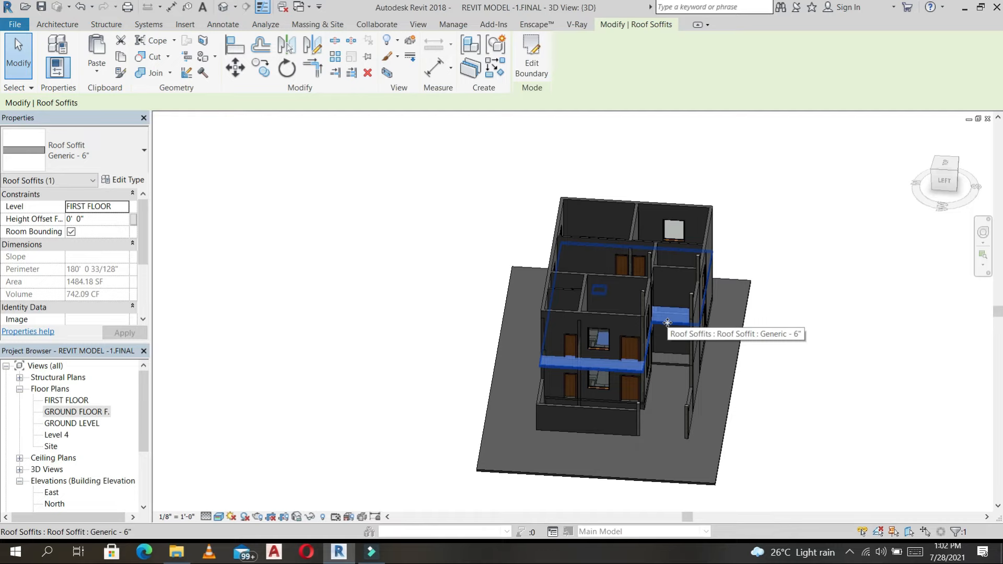
click(128, 63)
click(97, 71)
click(132, 126)
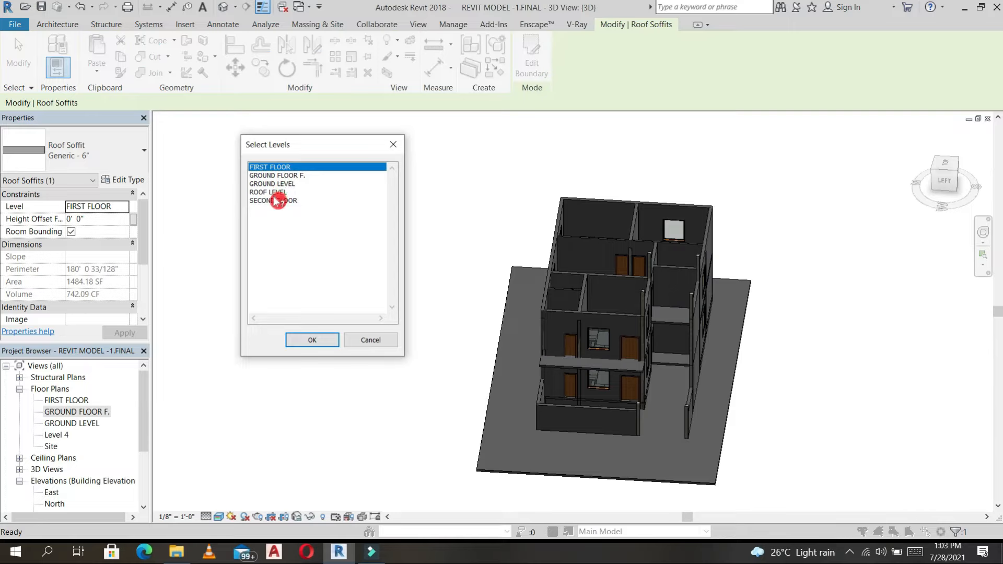
click(278, 201)
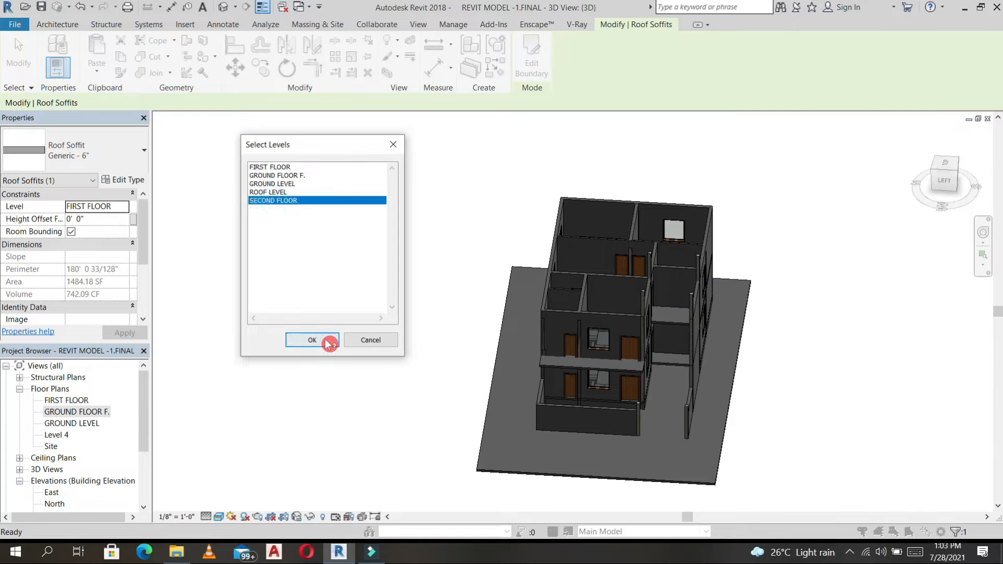
click(318, 340)
Step: Remove the small rectangular opening from the second-floor soffit's boundary and finish the sketch
shift+middle_drag(826, 377, 834, 276)
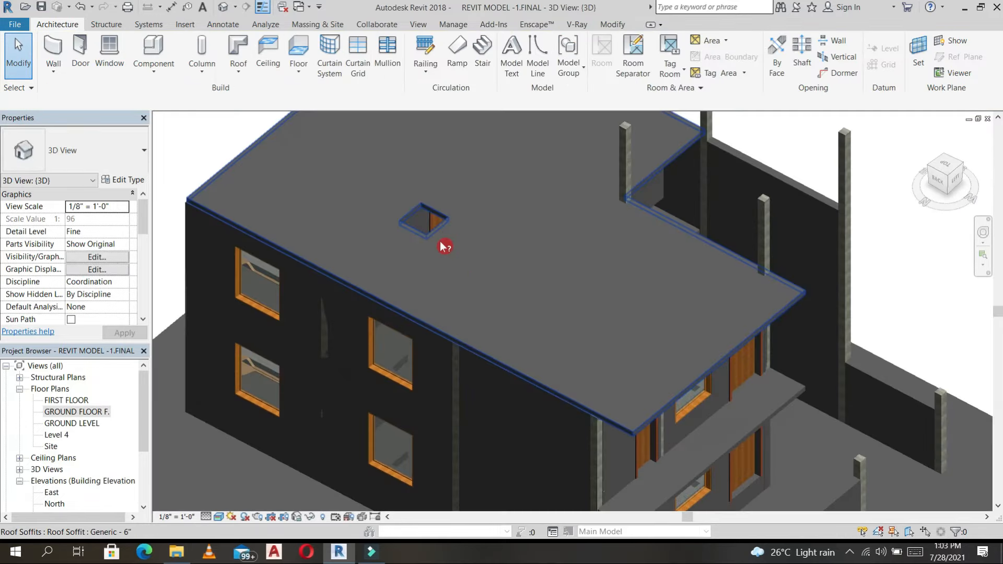
scroll(444, 241, up, 3)
click(438, 233)
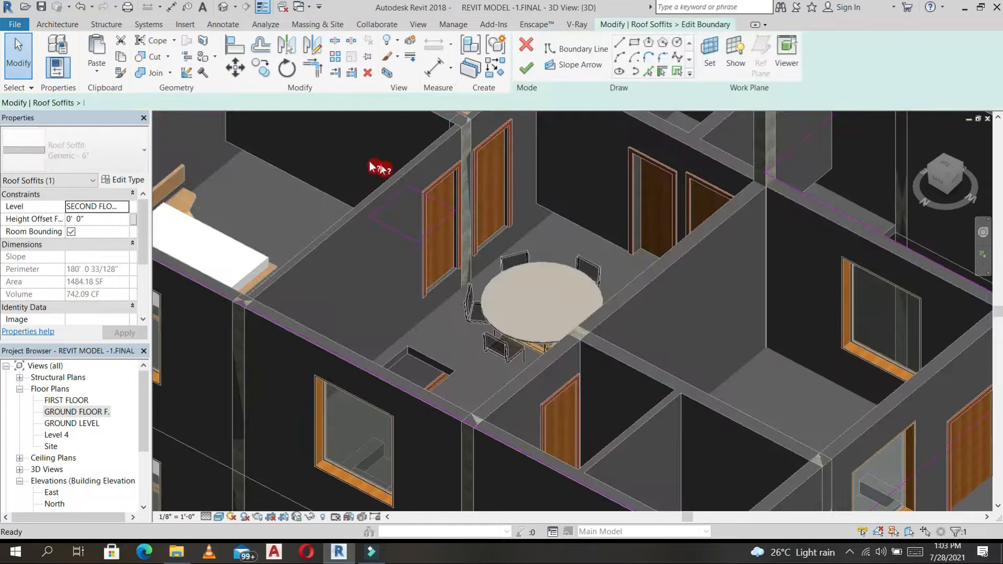
drag(353, 156, 454, 276)
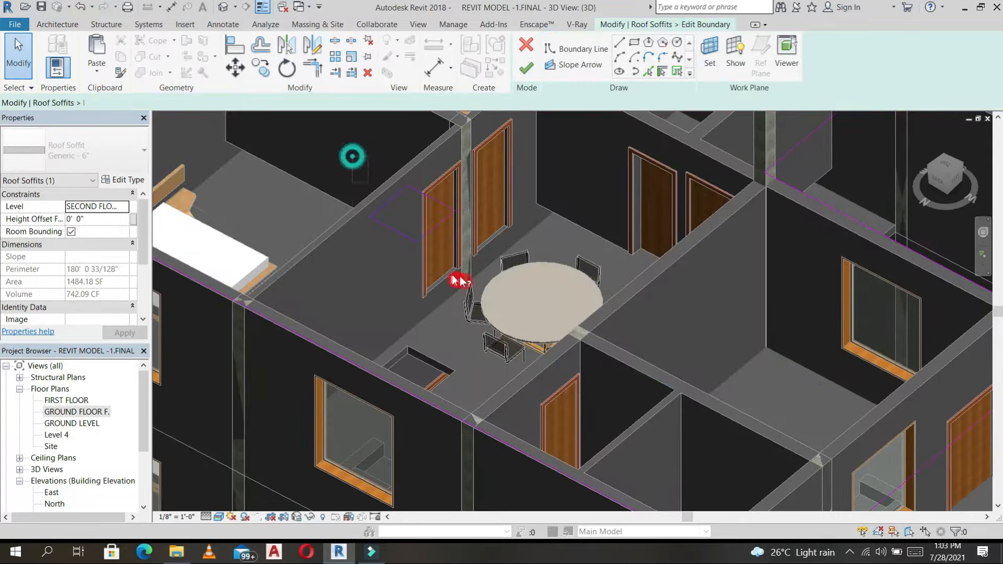
click(526, 67)
scroll(534, 244, down, 7)
shift+middle_drag(741, 336, 609, 237)
click(703, 426)
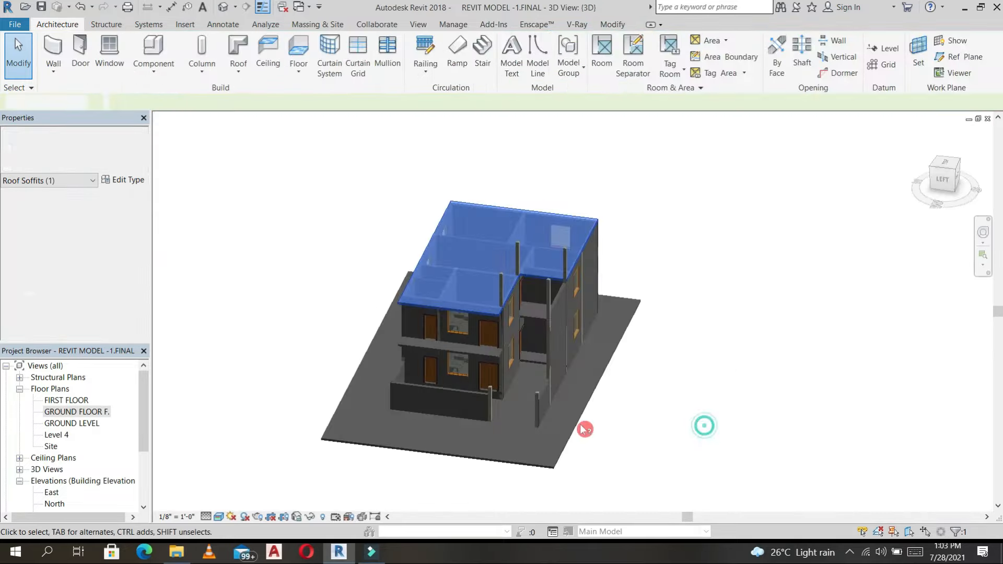
Step: Place a building elevation marker in the ground-floor dining hall facing the drawing-room wall and open its elevation view
double_click(64, 413)
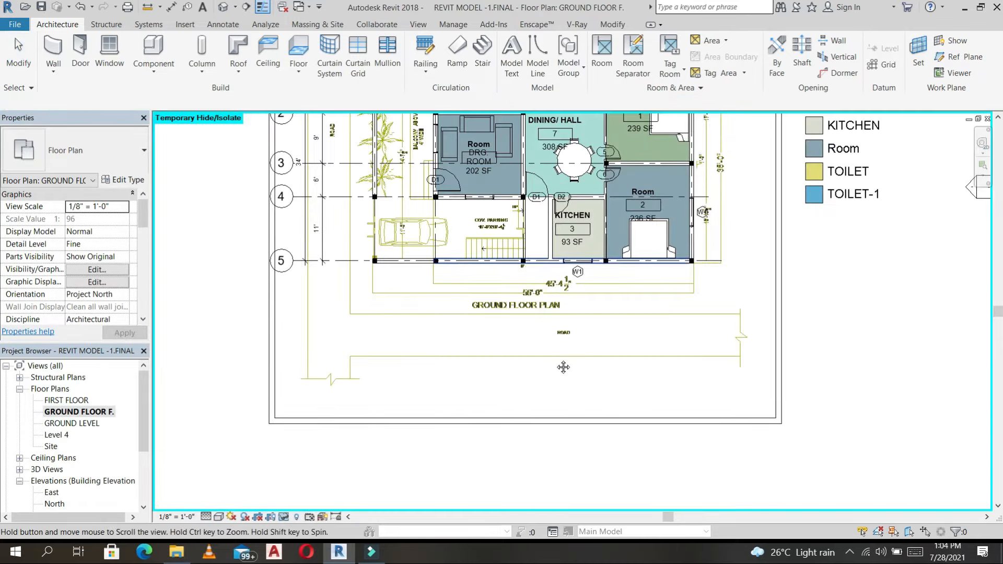
middle_drag(510, 191, 512, 259)
scroll(538, 331, up, 5)
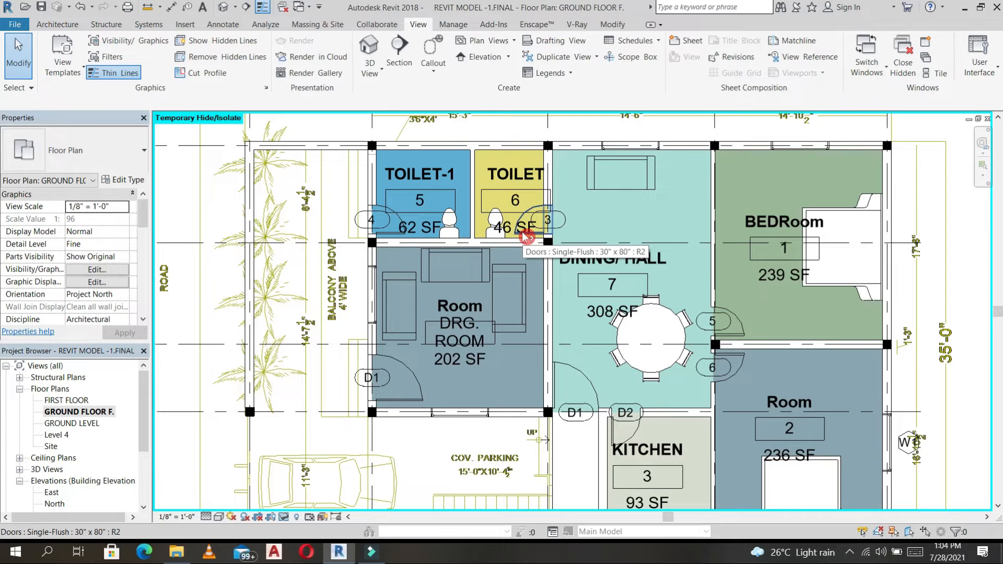
click(509, 57)
click(502, 77)
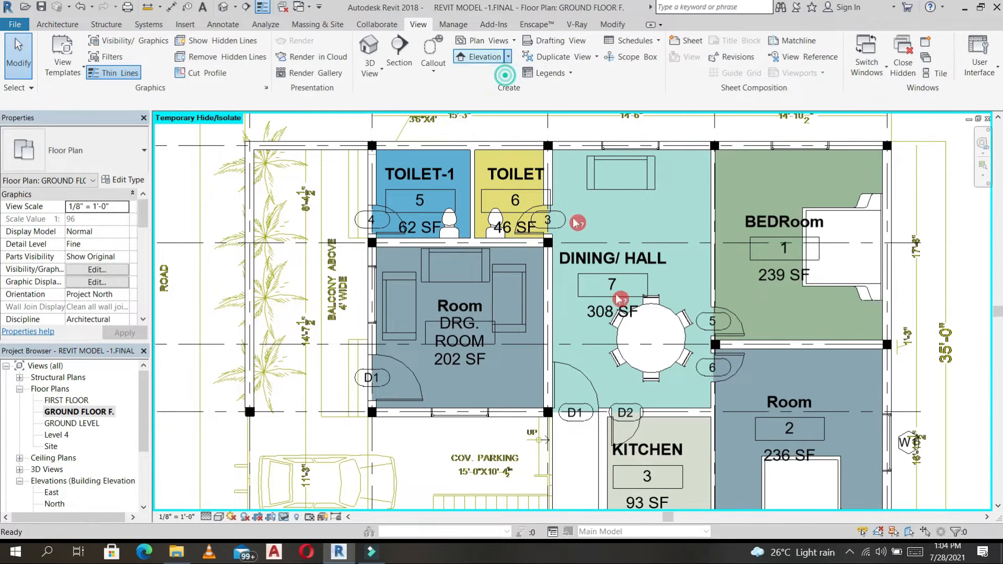
click(639, 332)
click(605, 322)
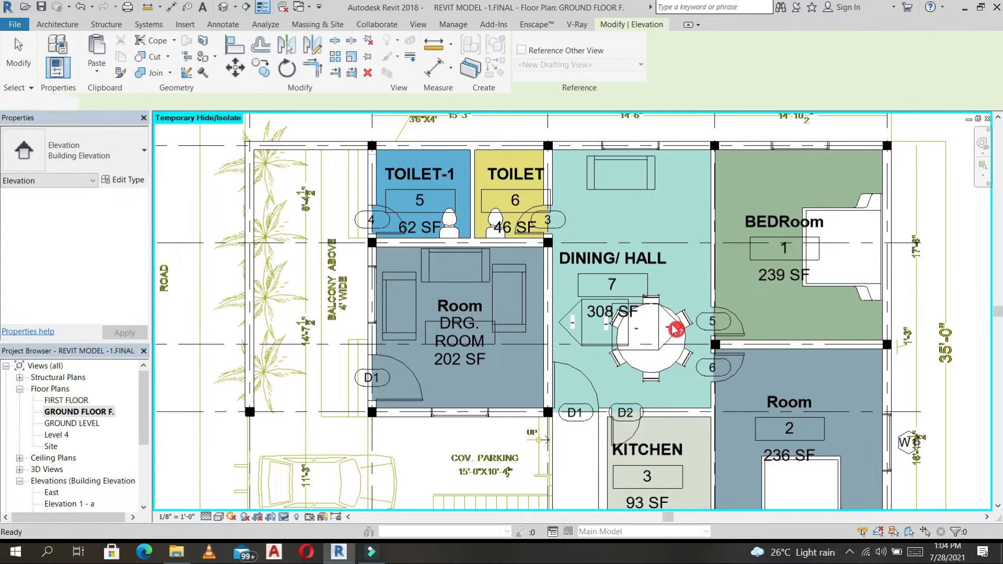
key(Escape)
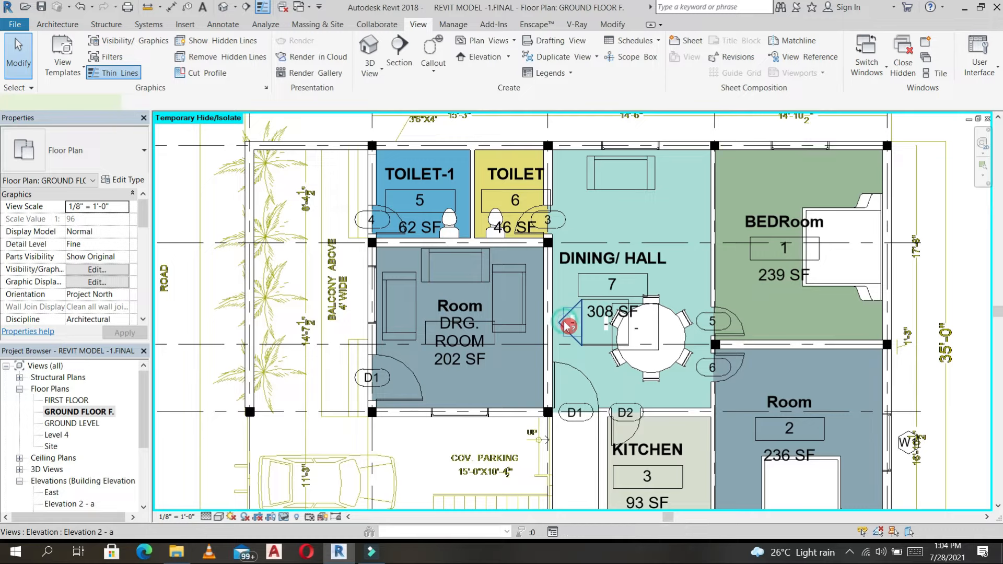
double_click(569, 325)
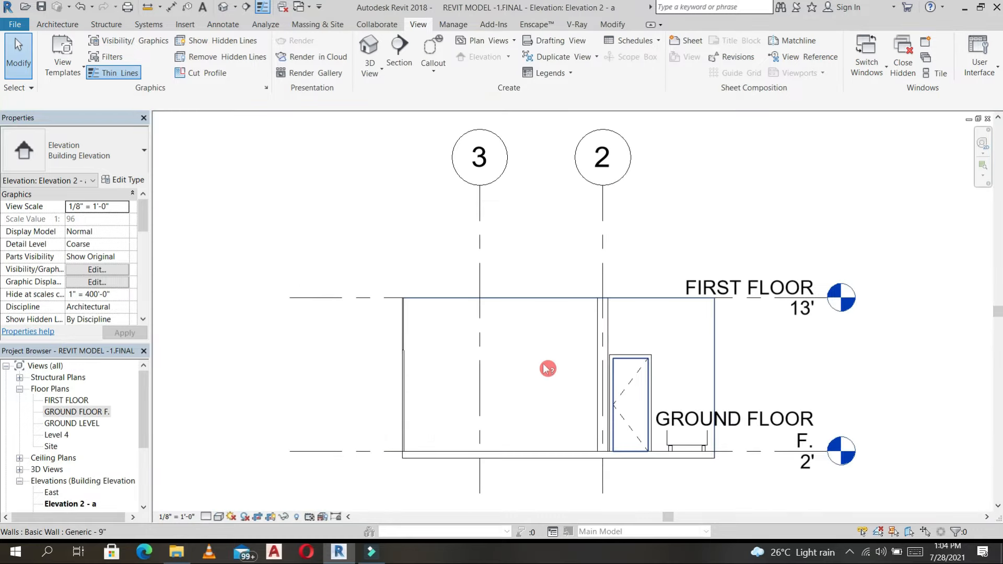
Step: Extend the elevation's crop region up into the first storey and down below the ground-floor slab
click(543, 303)
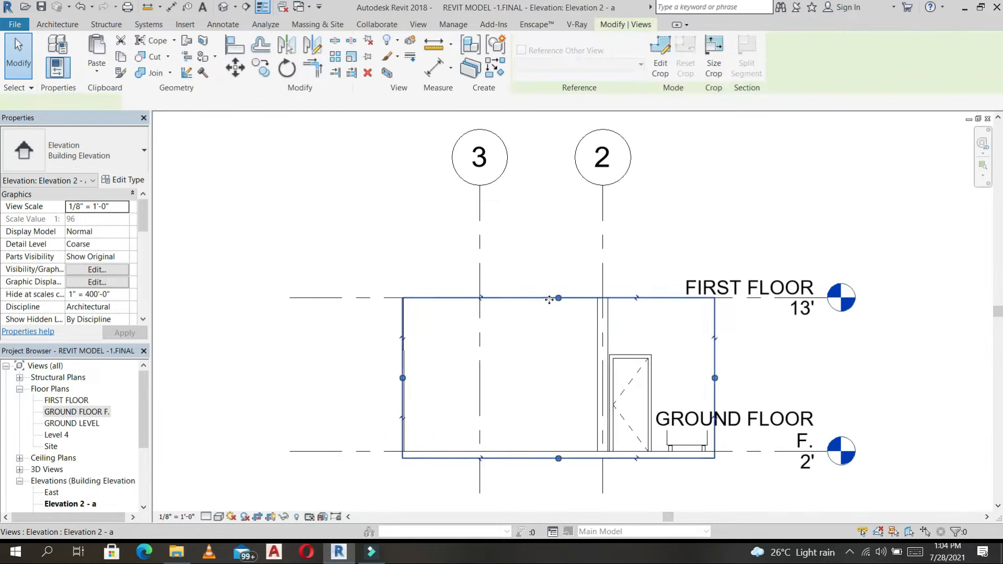
drag(563, 219, 563, 218)
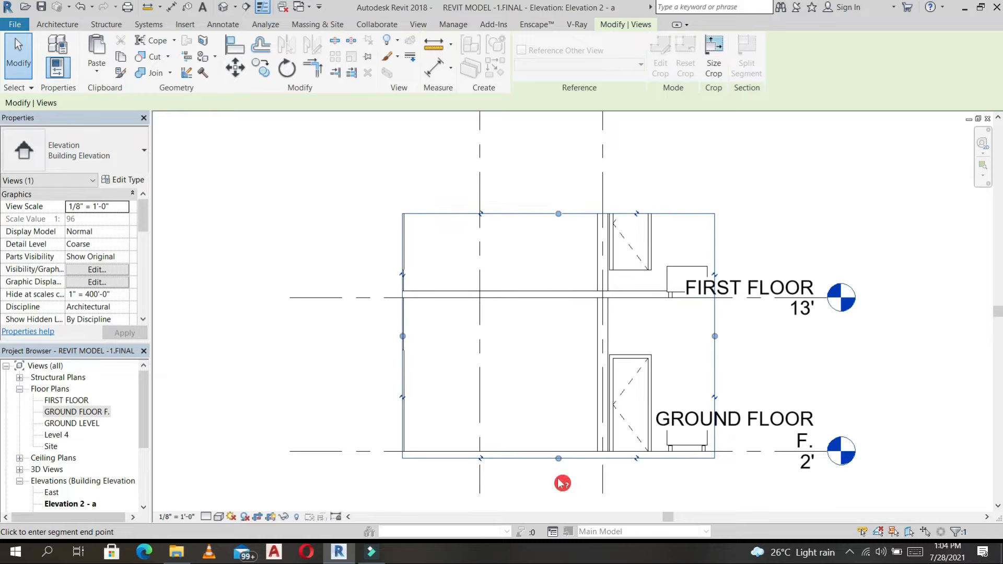
drag(561, 471, 559, 478)
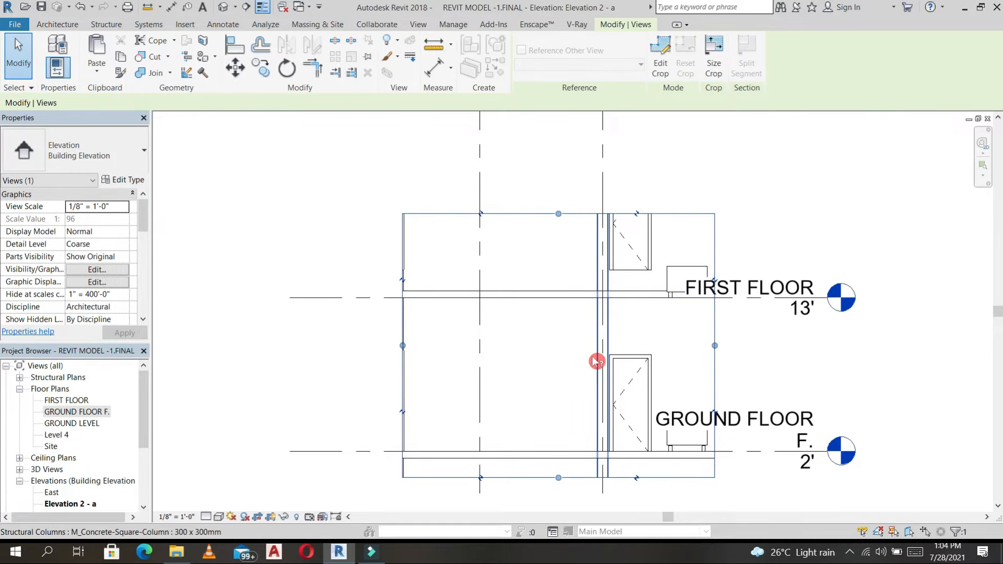
key(Escape)
Step: Edit the ground-floor 9" wall's profile and sketch a rectangular opening about 4'-4" wide and 7'-6" high on the GROUND FLOOR F. level beside grid 3
click(578, 298)
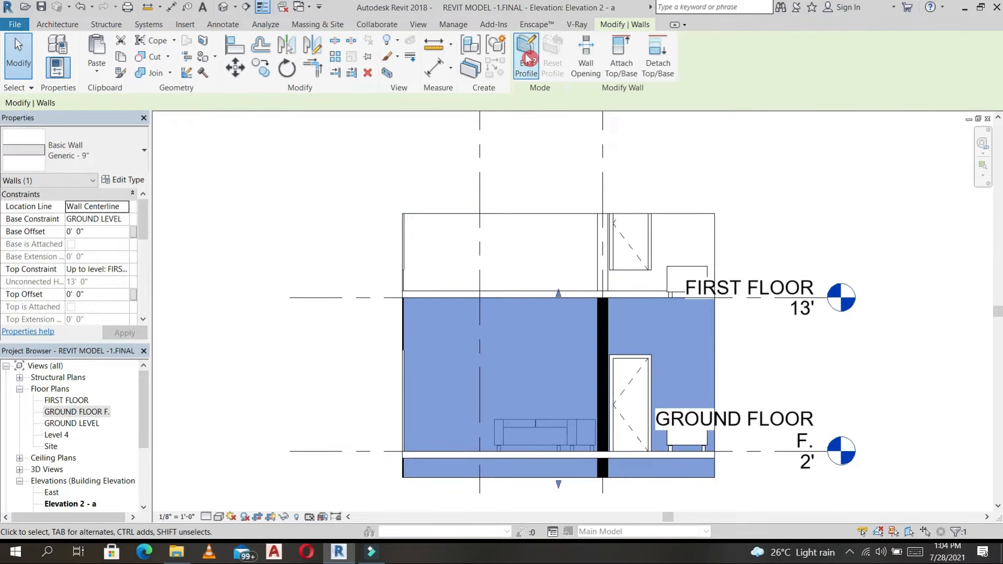
click(527, 58)
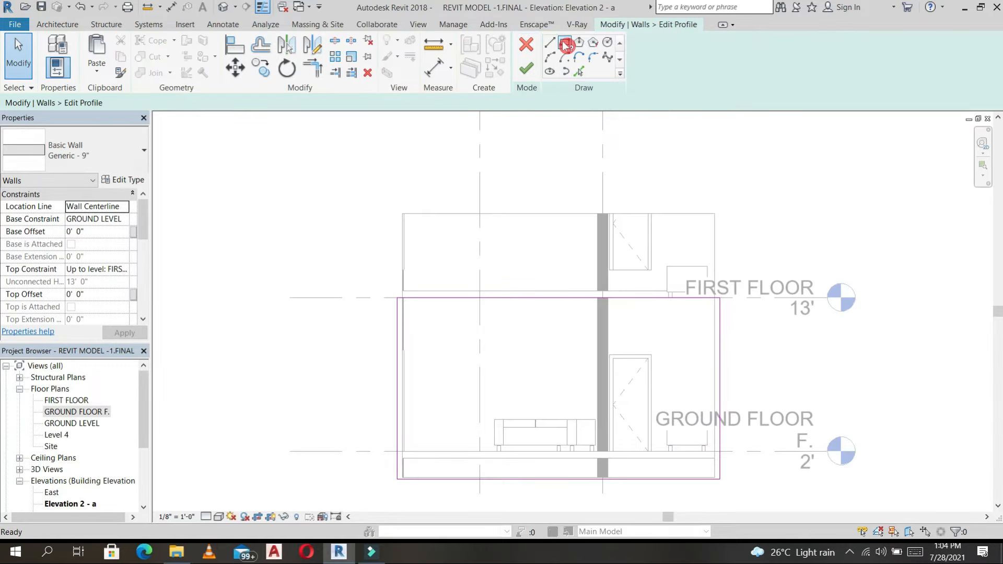
click(565, 44)
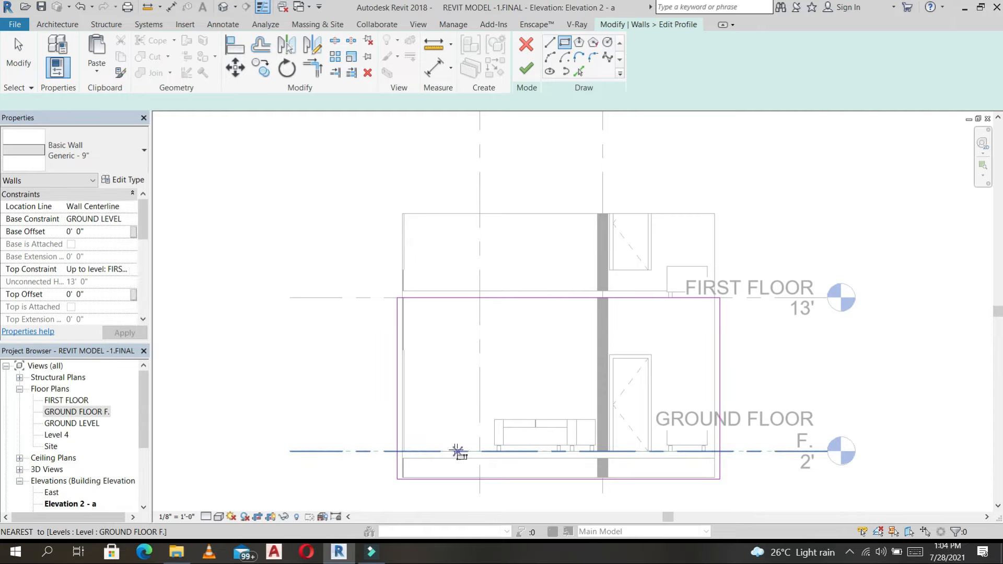
click(419, 450)
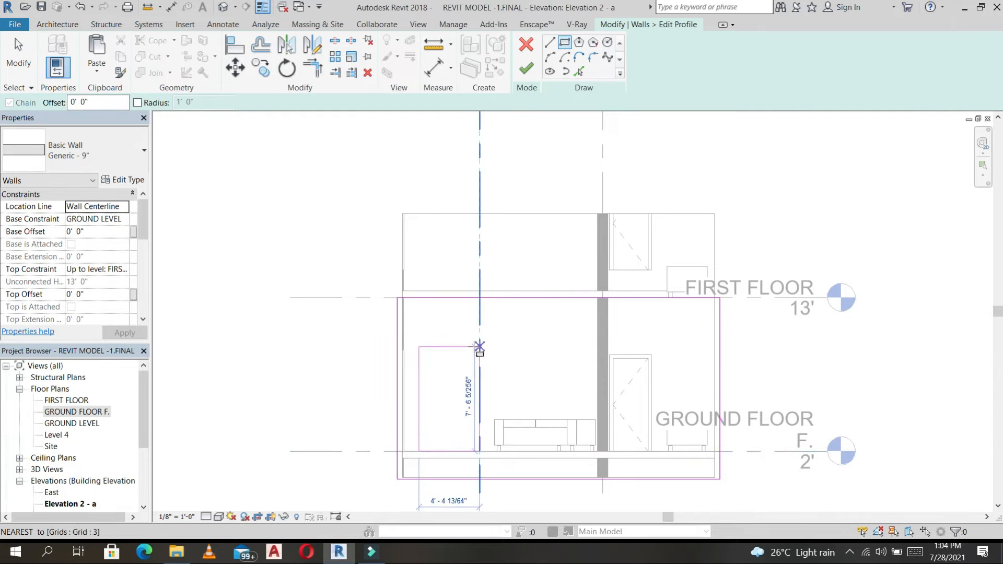
click(470, 359)
Step: Add an aligned dimension across the width of the sketched wall opening
key(d)
key(i)
click(420, 375)
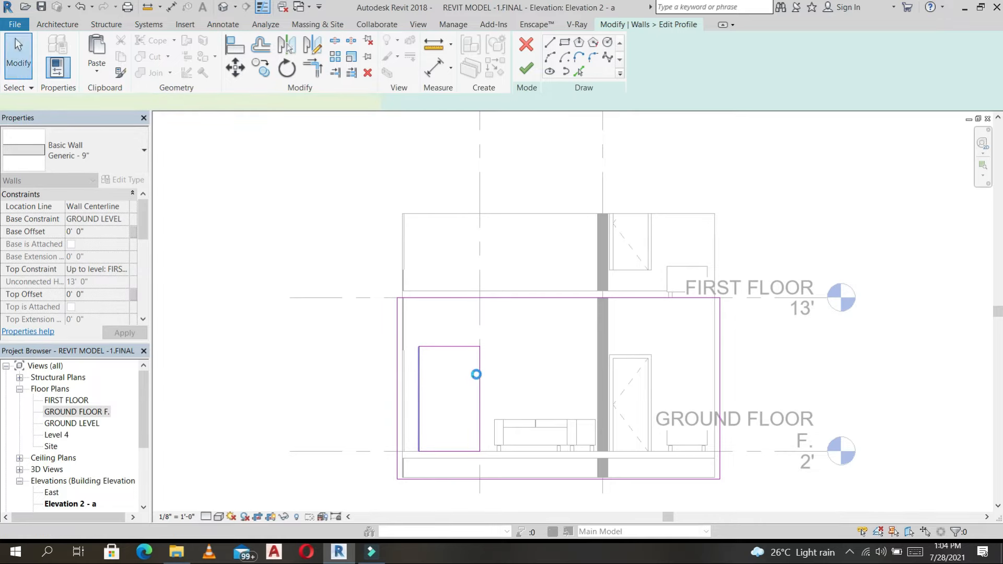
click(476, 374)
click(463, 330)
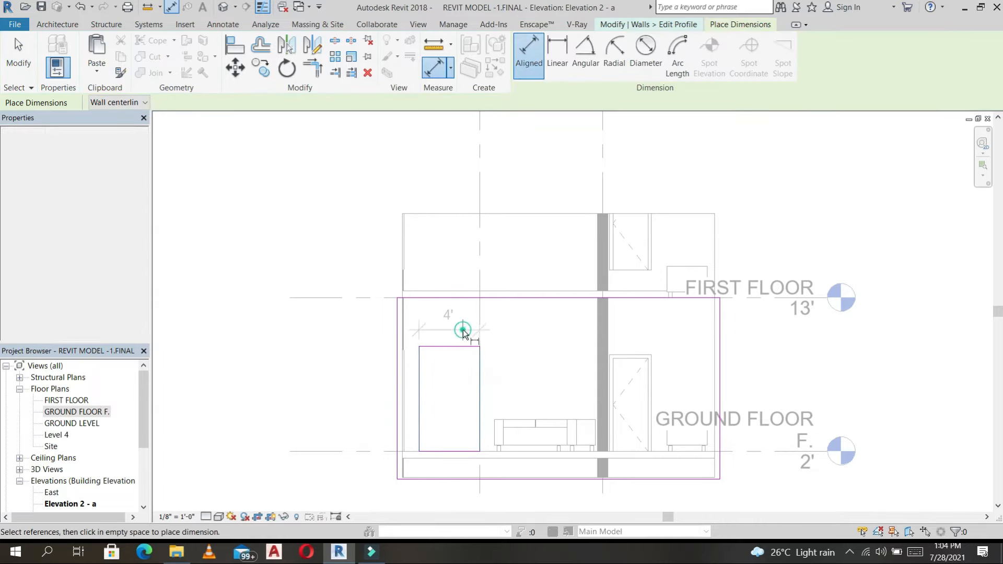
key(Escape)
key(Escape)
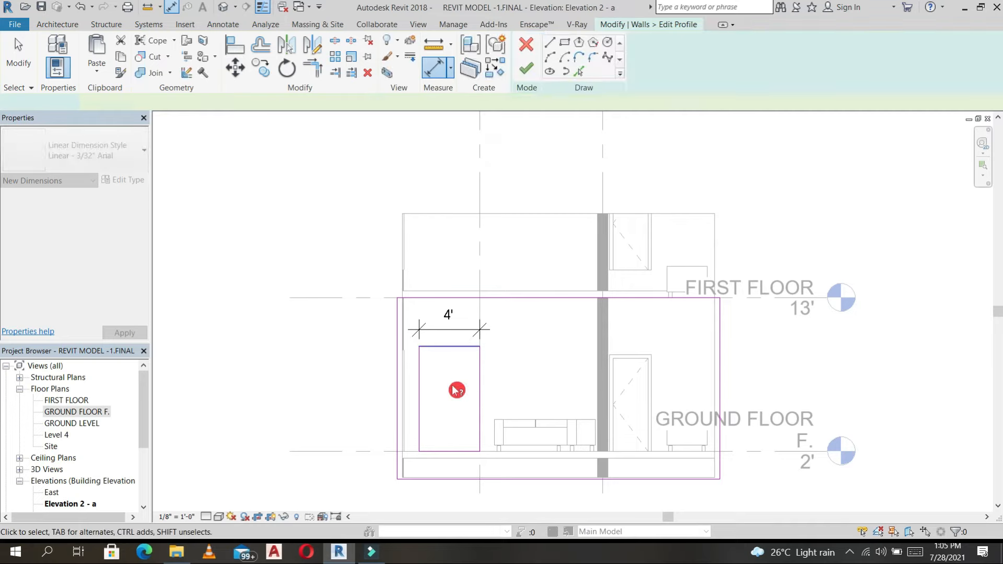
Step: Enter the opening's height above the GROUND FLOOR F. level and finish the wall profile
click(459, 348)
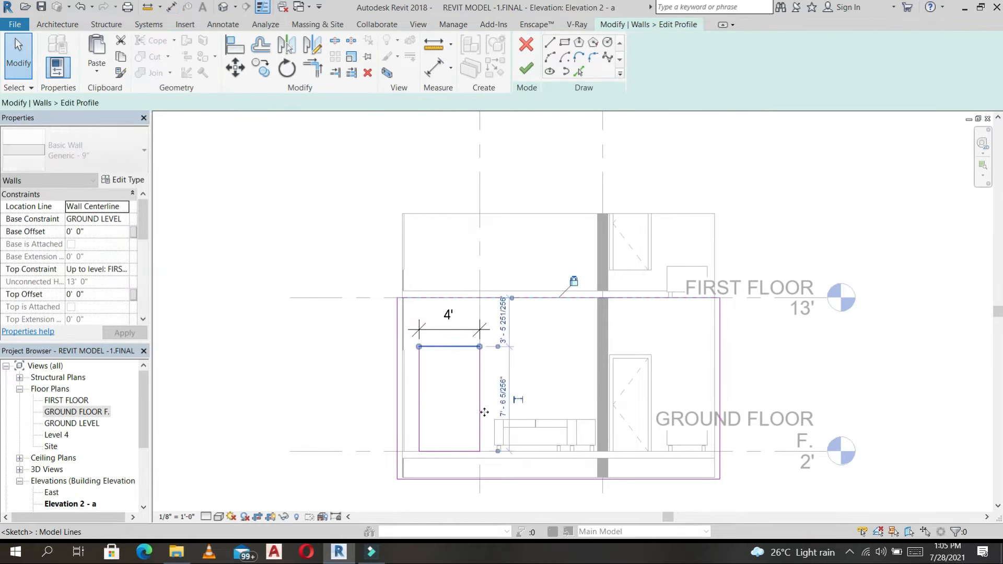
click(503, 398)
text(4)
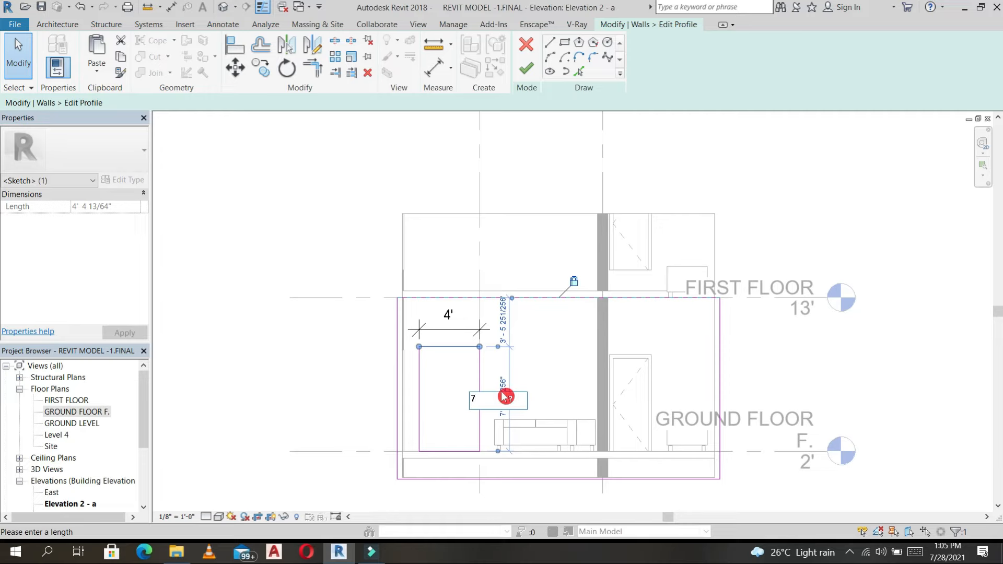
click(528, 68)
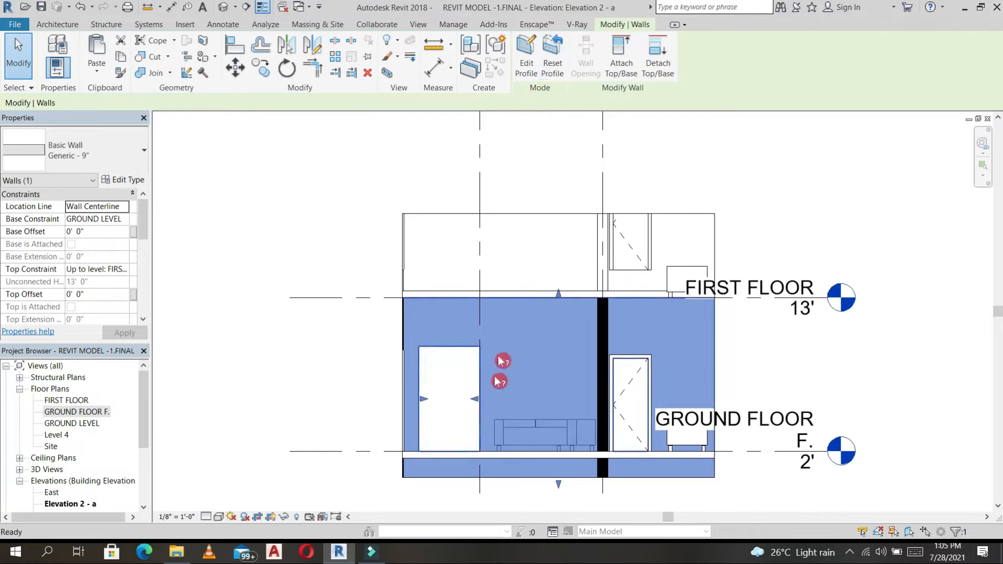
click(455, 399)
scroll(453, 358, down, 3)
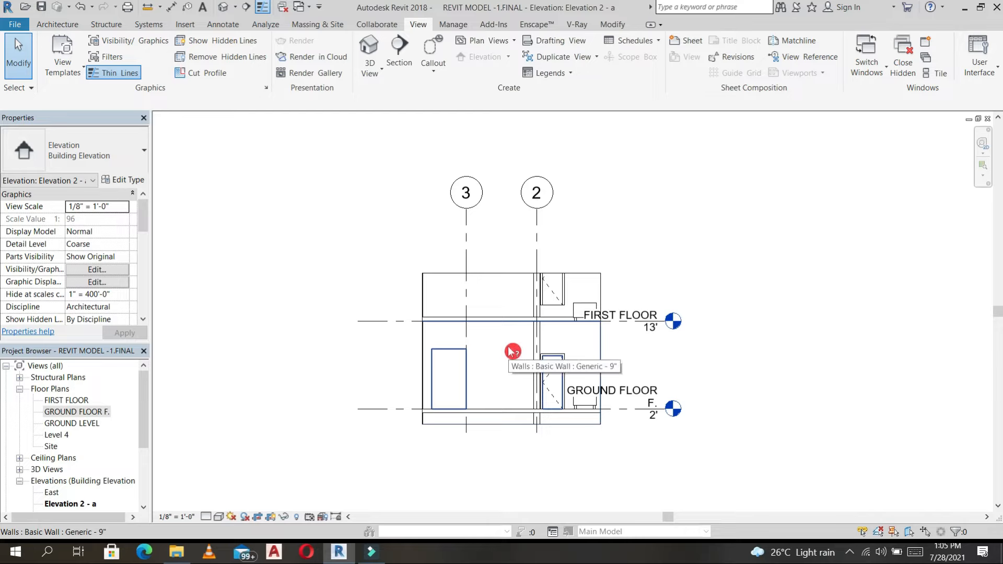
Step: Set the sill height of the first-floor door beside grid 2 to 0' 0"
click(565, 301)
click(559, 77)
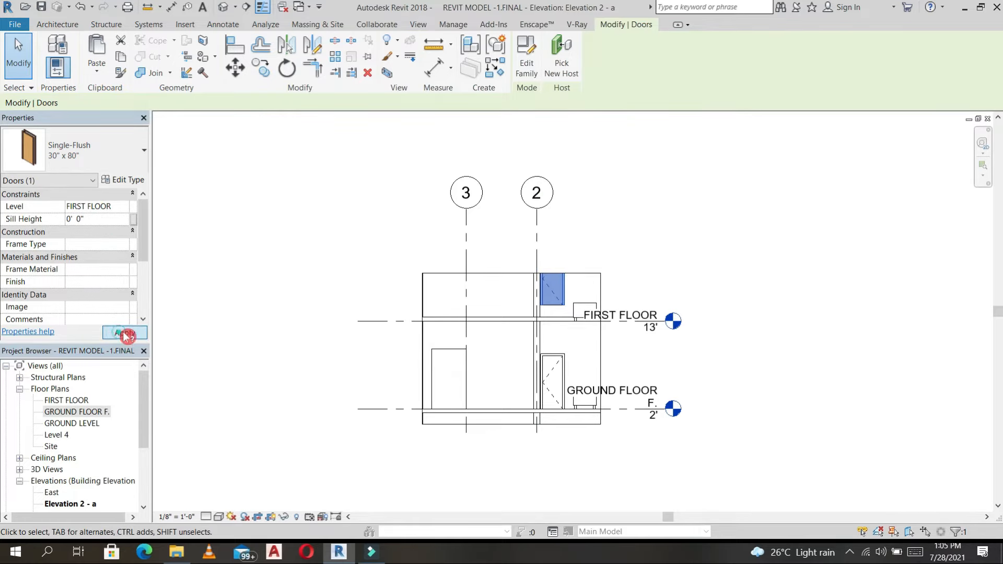
click(379, 218)
Step: In the 3D view, extend the first-floor side wall to the front edge of the balcony slab with Trim/Extend Single Element
key(ctrl+Tab)
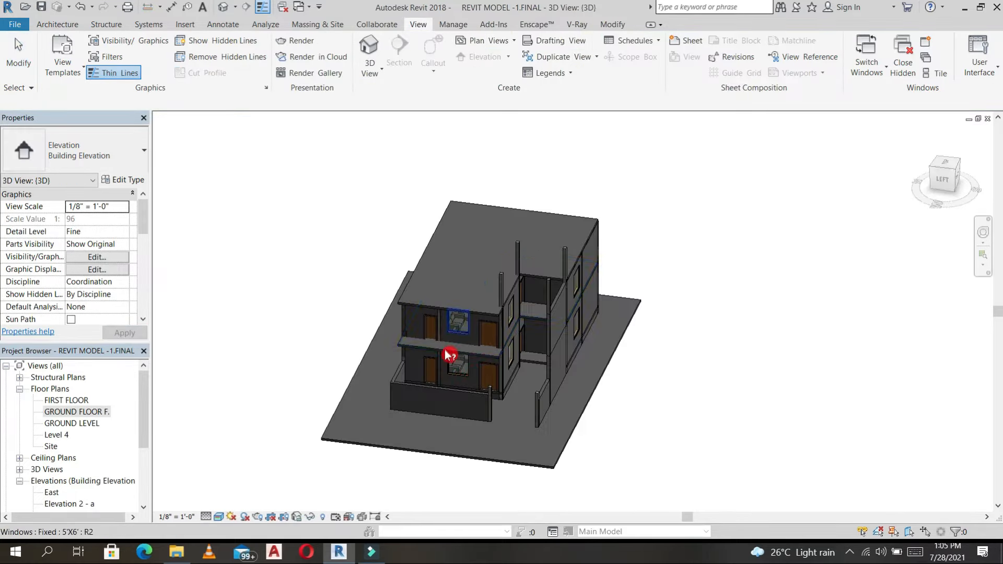
shift+middle_drag(586, 372, 475, 347)
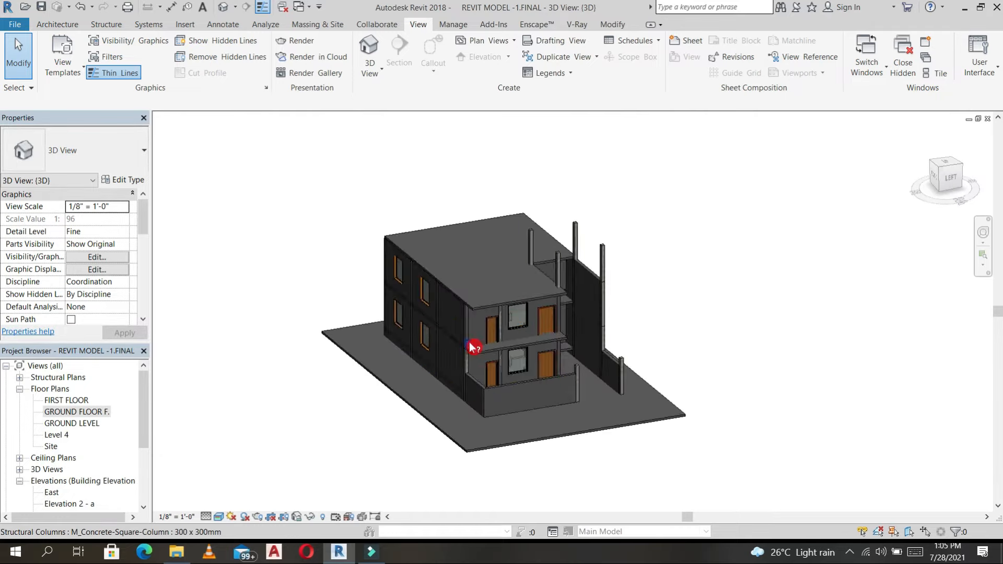
scroll(465, 334, up, 4)
click(451, 321)
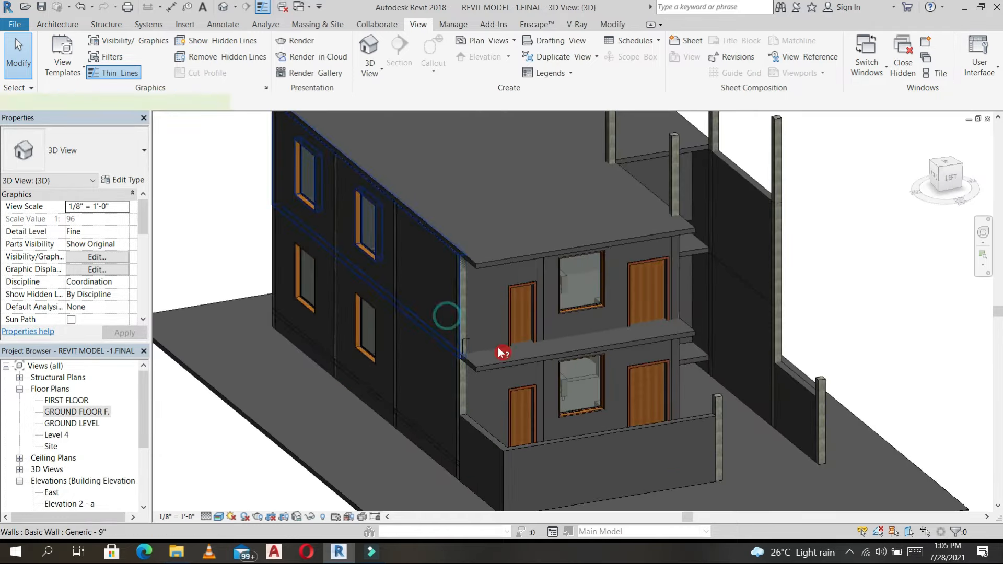
scroll(560, 340, up, 5)
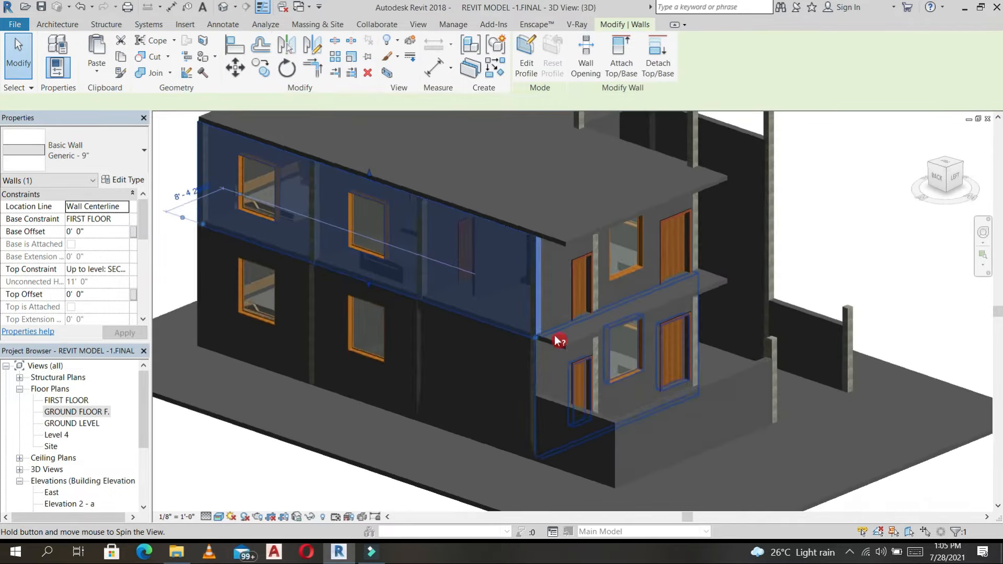
key(Escape)
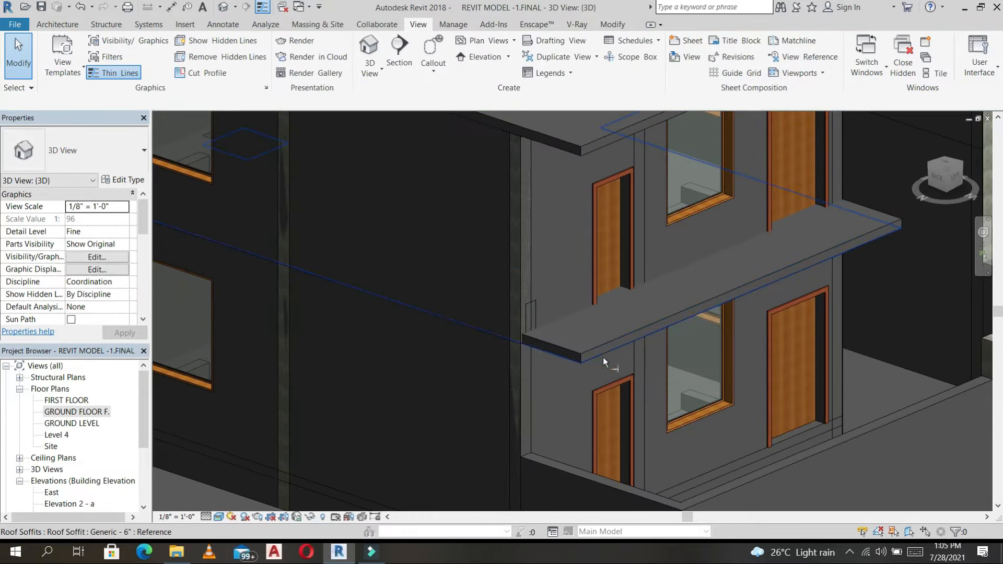
click(104, 25)
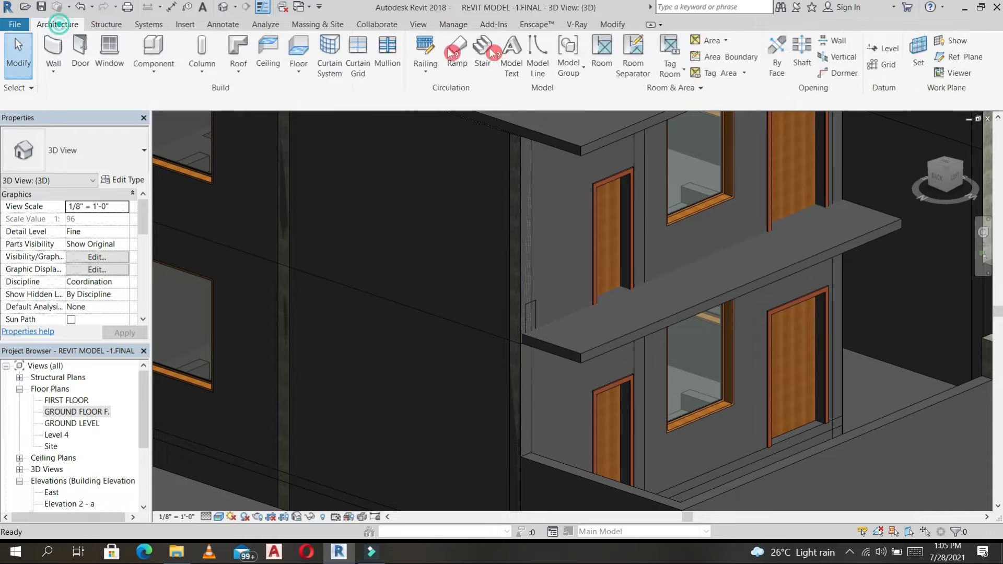
click(611, 26)
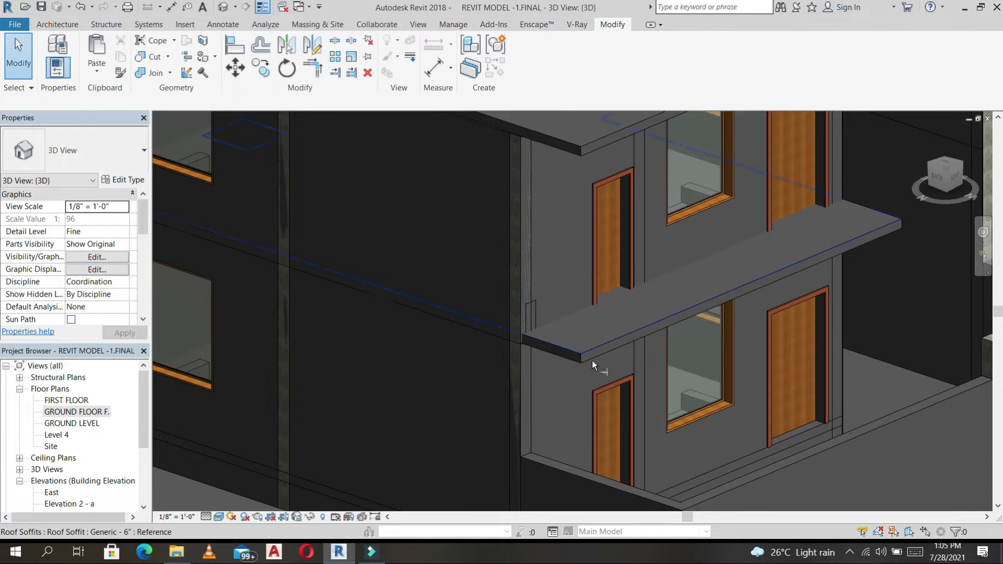
scroll(593, 353, up, 3)
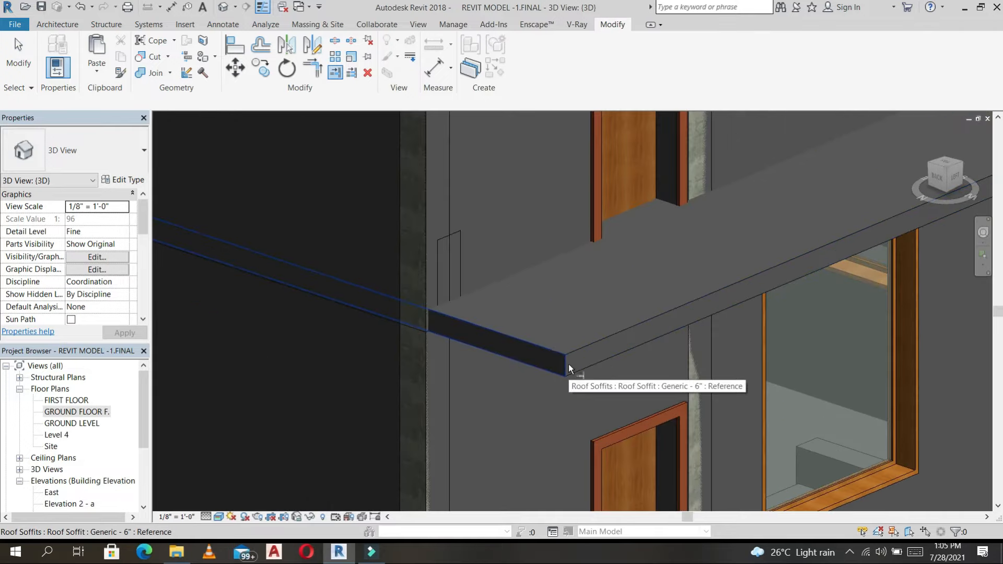
click(572, 362)
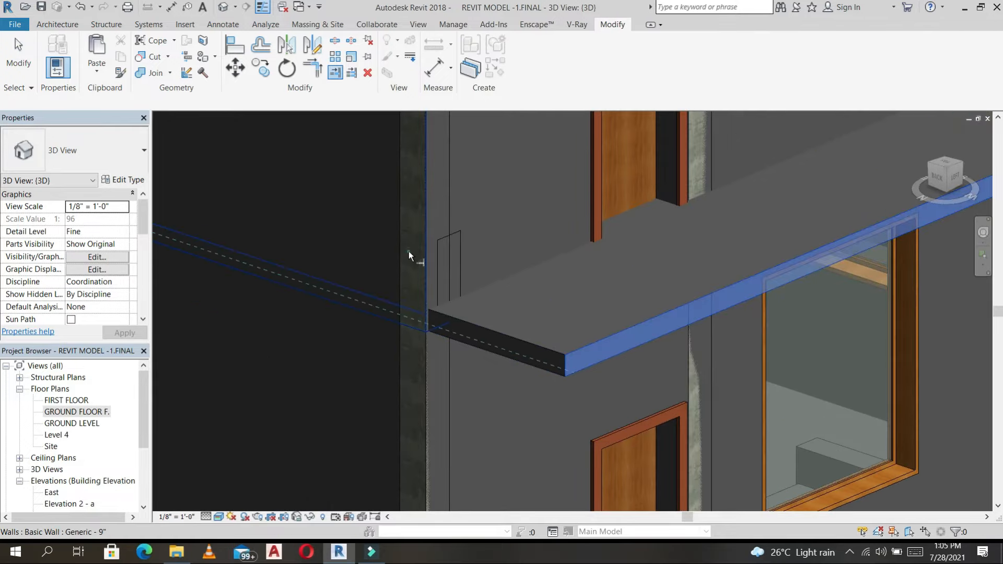
click(409, 251)
scroll(546, 294, down, 6)
shift+middle_drag(547, 294, 739, 361)
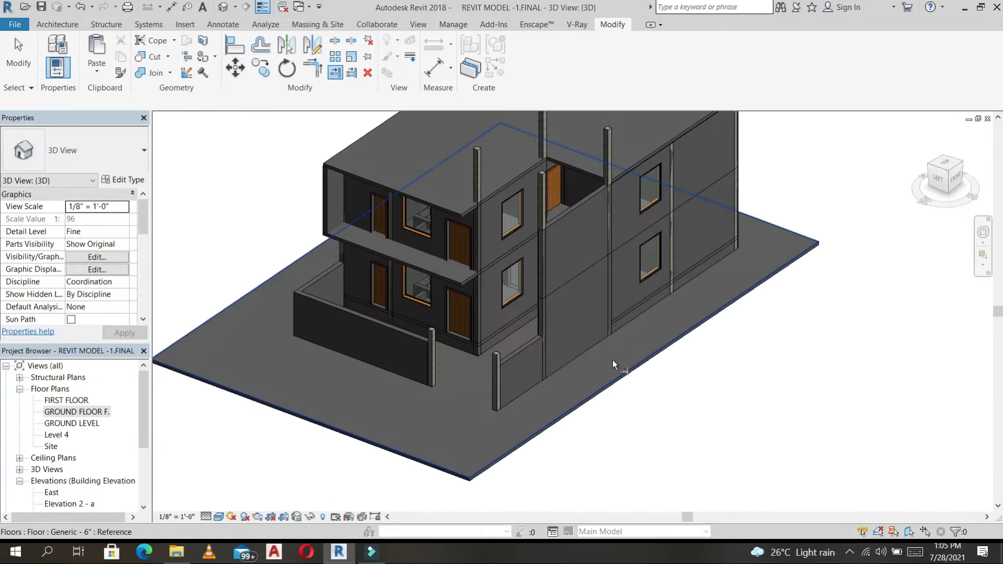
shift+middle_drag(455, 390, 593, 350)
Step: In the GROUND FLOOR F. plan, sketch a ramp run about 4' 4" long ending at the parking entrance between grids 4 and 5
double_click(85, 412)
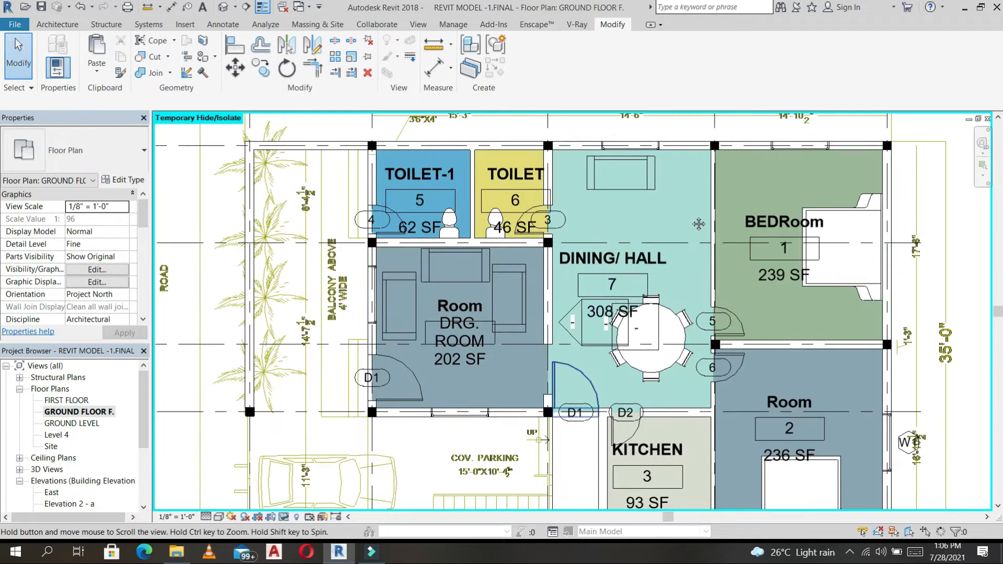
middle_drag(699, 225, 694, 218)
middle_drag(506, 308, 602, 303)
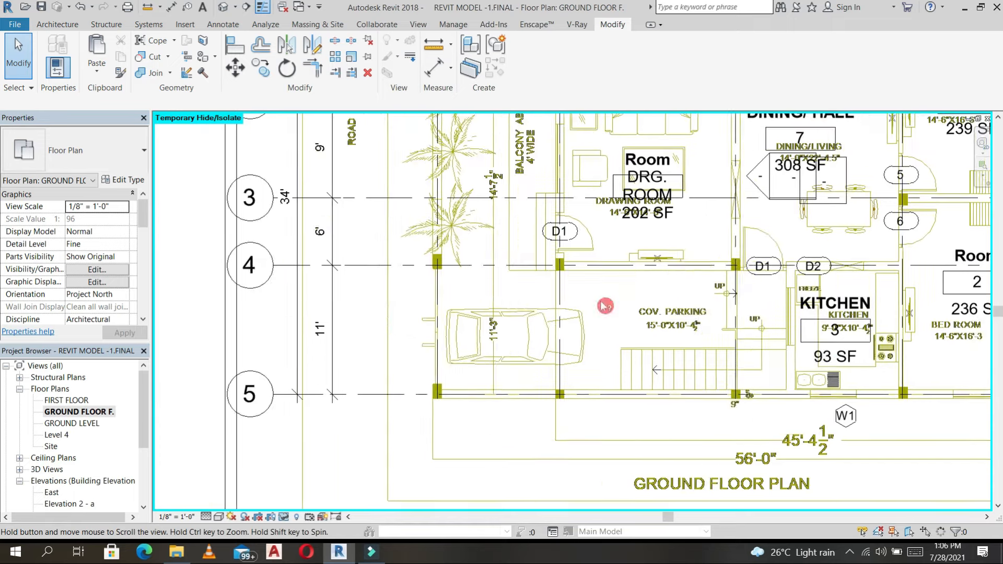
click(52, 26)
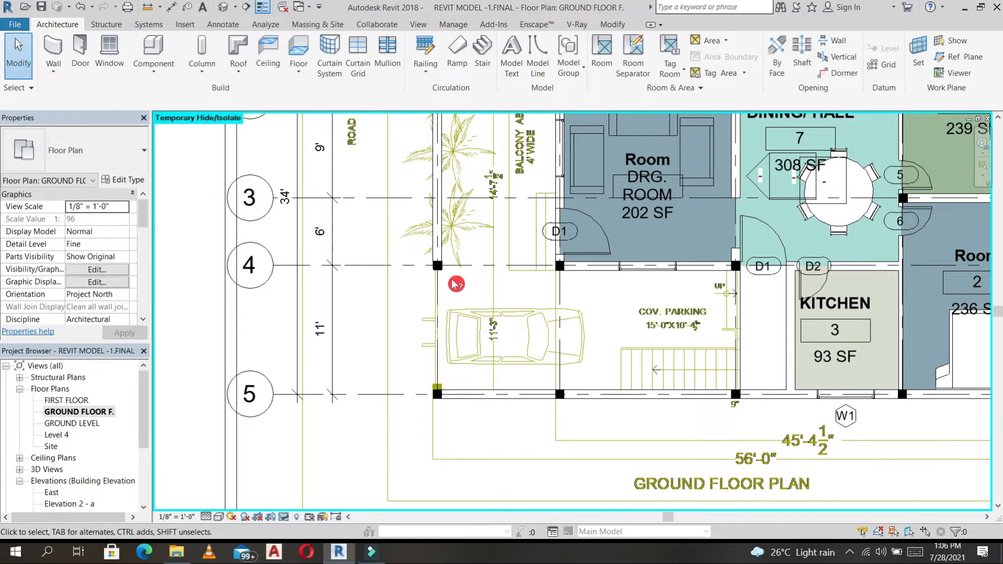
click(459, 52)
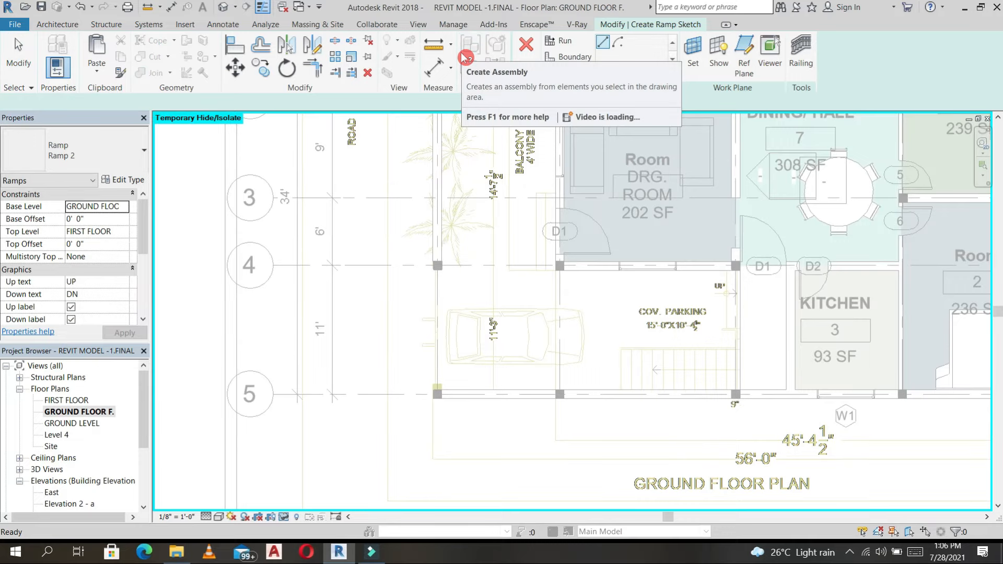
click(388, 327)
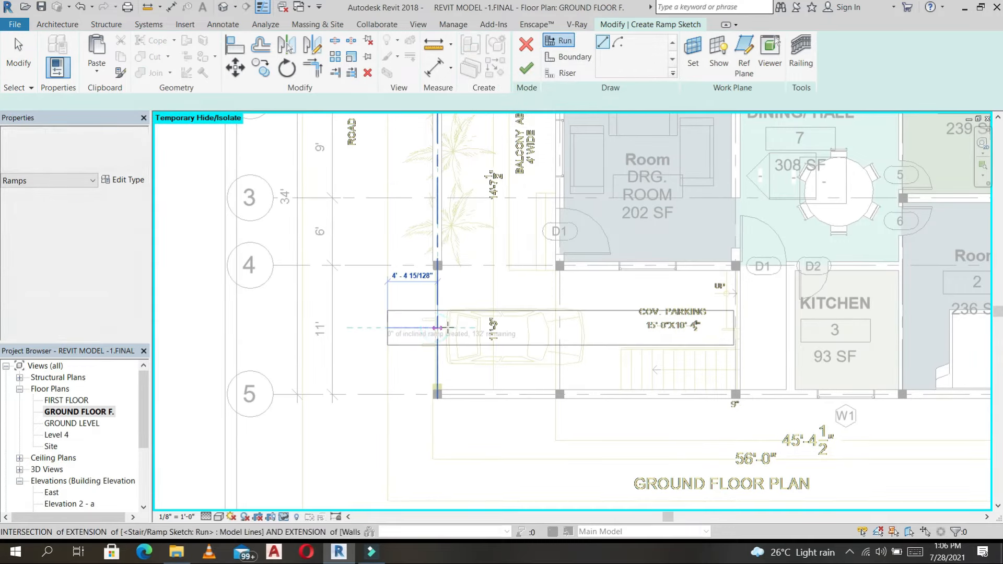
click(438, 328)
click(419, 318)
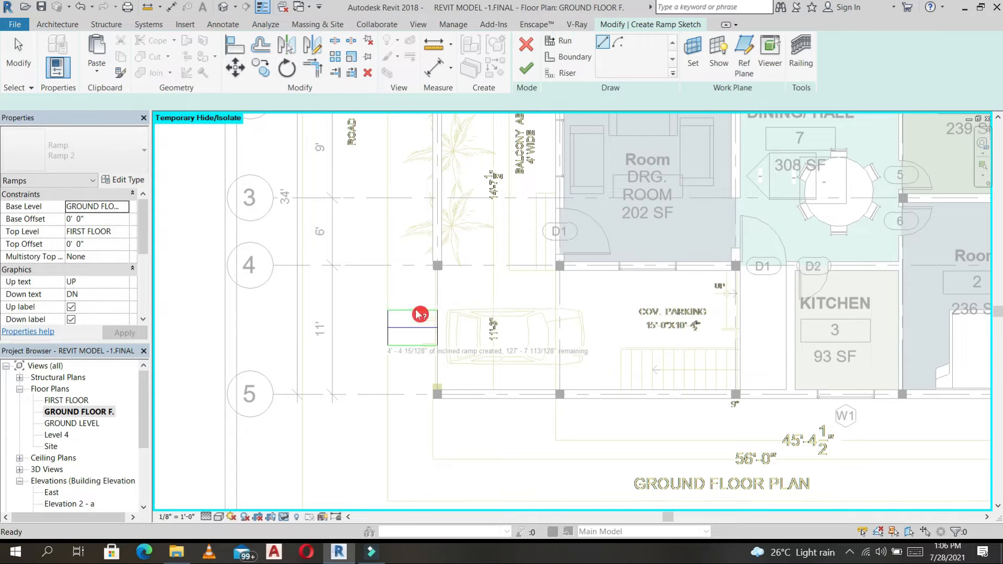
Step: Stretch the ramp's two side boundaries to grids 4 and 5 and finish it from GROUND LEVEL to GROUND FLOOR F
drag(413, 310, 406, 266)
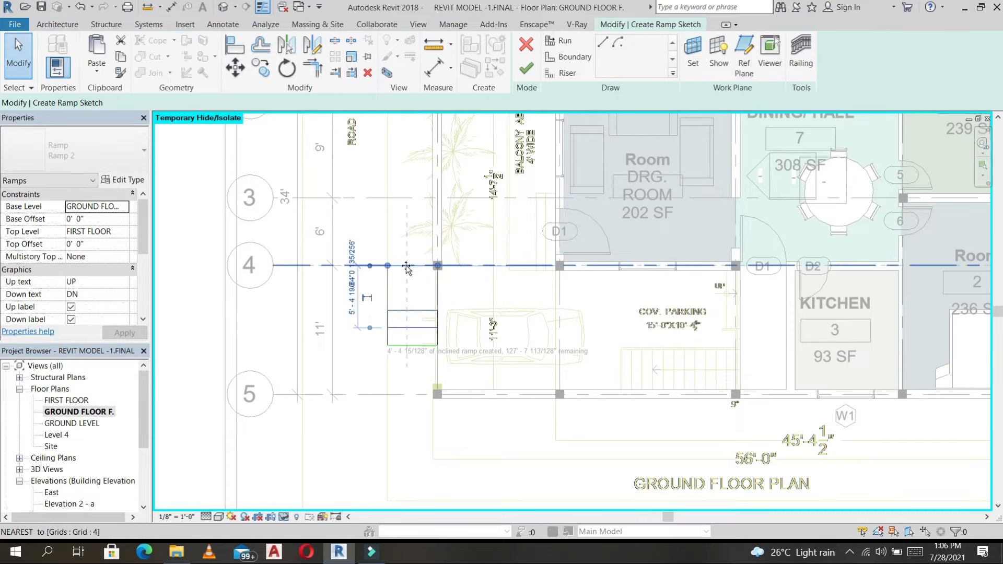
drag(423, 351, 418, 394)
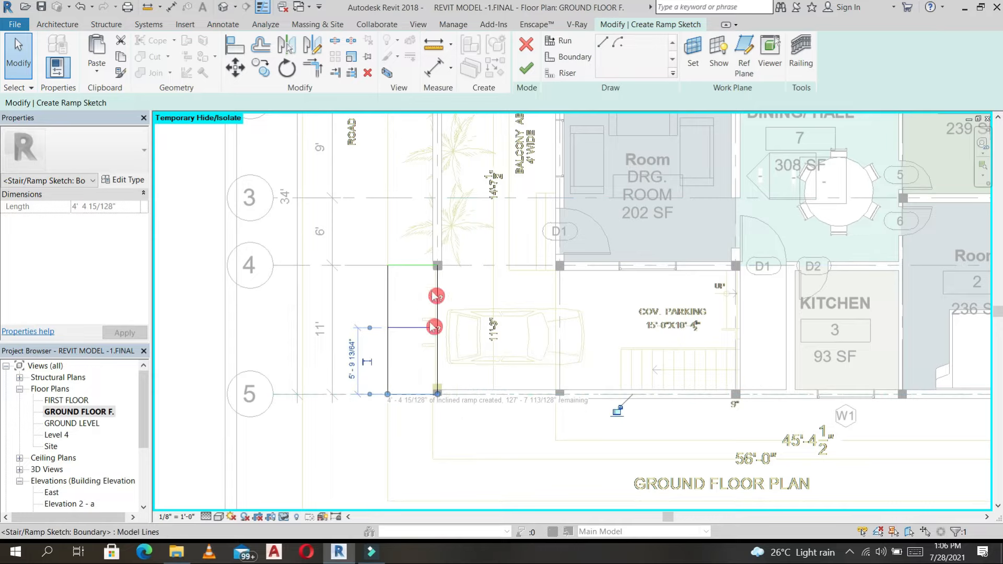
click(527, 73)
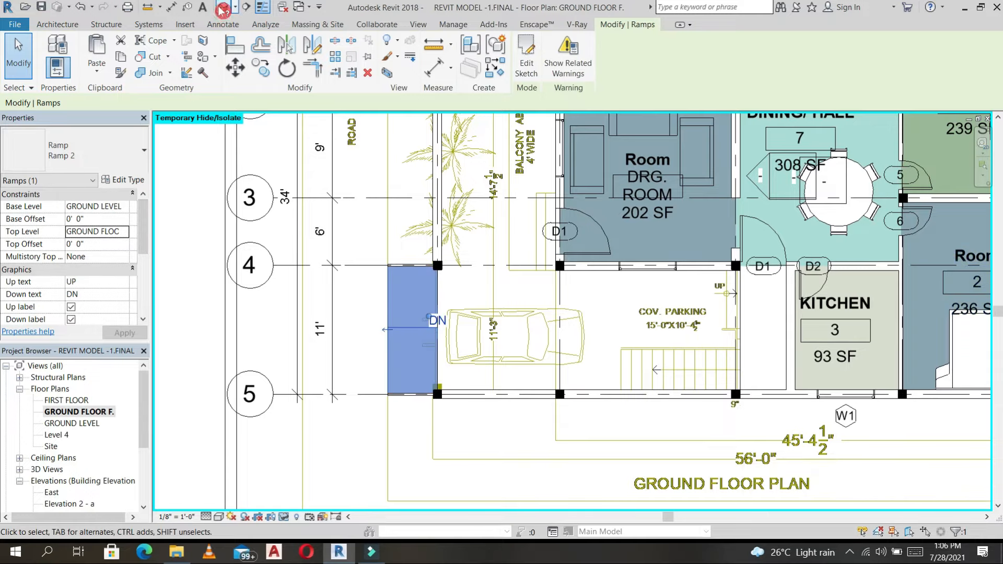
Step: In the 3D view, delete the railings on both sides of the parking ramp
click(222, 8)
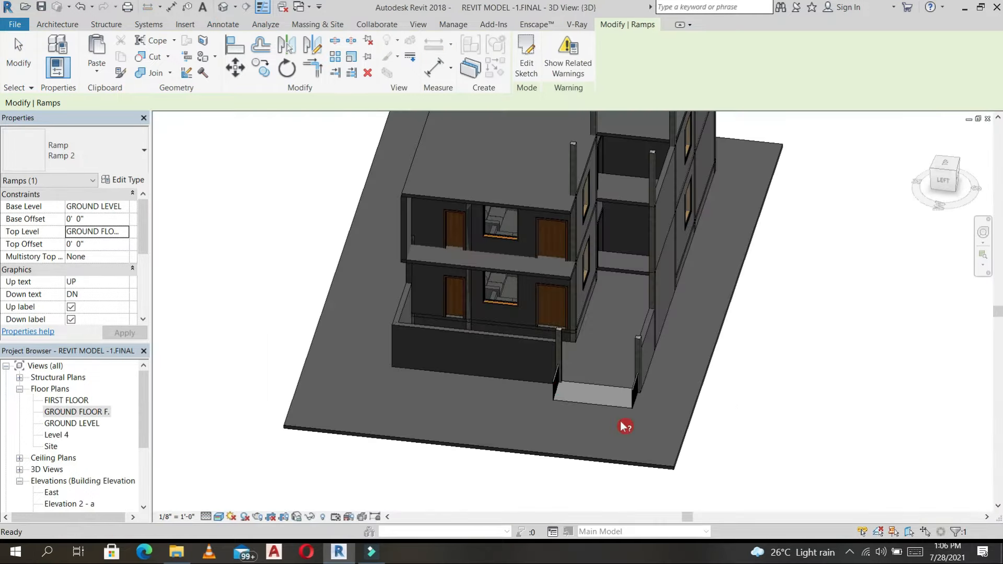
key(Escape)
scroll(700, 365, up, 6)
key(Delete)
click(836, 274)
key(Delete)
scroll(752, 383, down, 3)
middle_drag(784, 404, 667, 348)
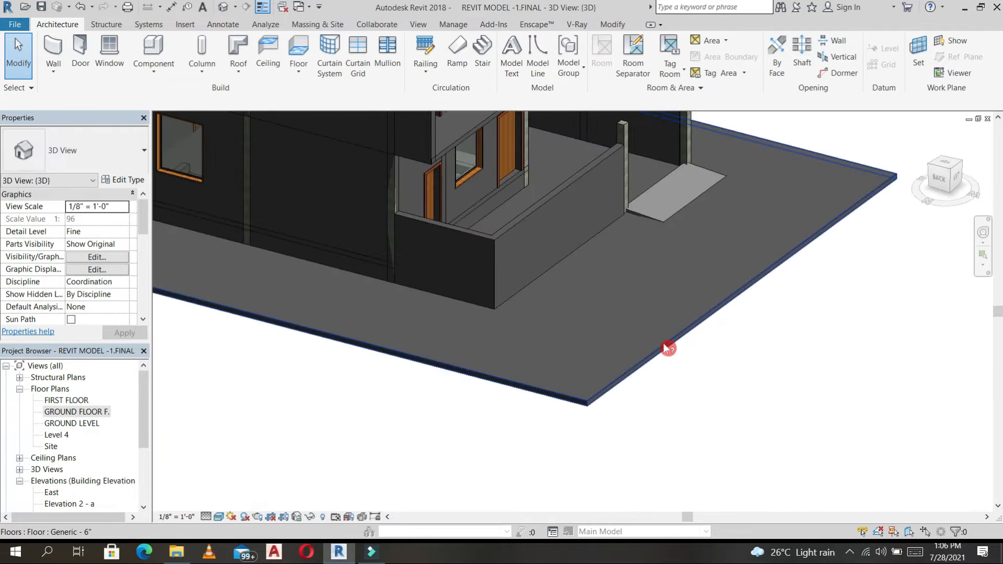
Step: Examine the parking ramp from several sides, checking how it meets the entrance columns and the ground slab
click(645, 218)
scroll(646, 218, up, 3)
middle_drag(646, 218, 636, 323)
scroll(648, 320, down, 2)
middle_drag(708, 315, 659, 434)
scroll(663, 434, up, 3)
key(Escape)
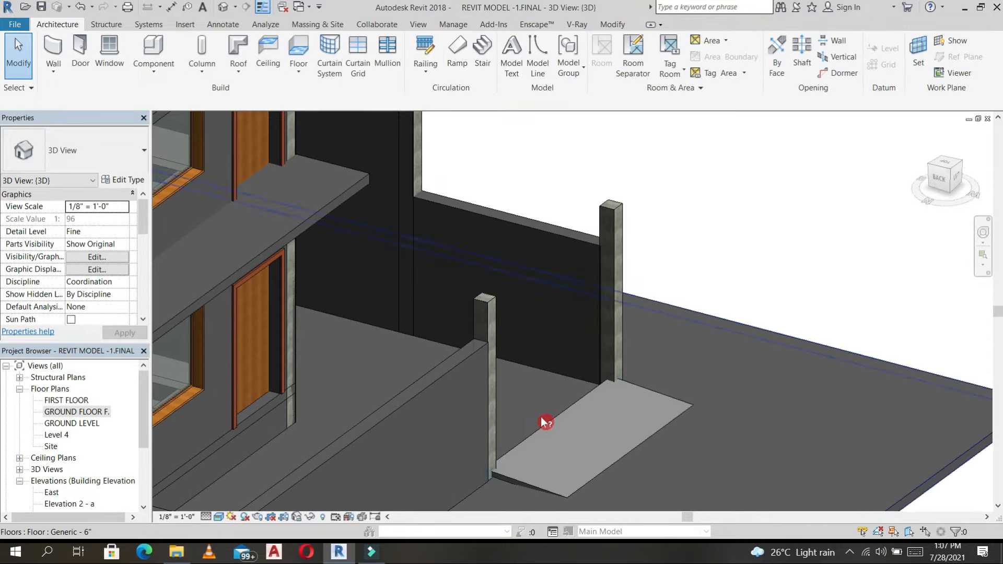
scroll(661, 356, down, 5)
shift+middle_drag(712, 376, 434, 439)
scroll(434, 439, up, 3)
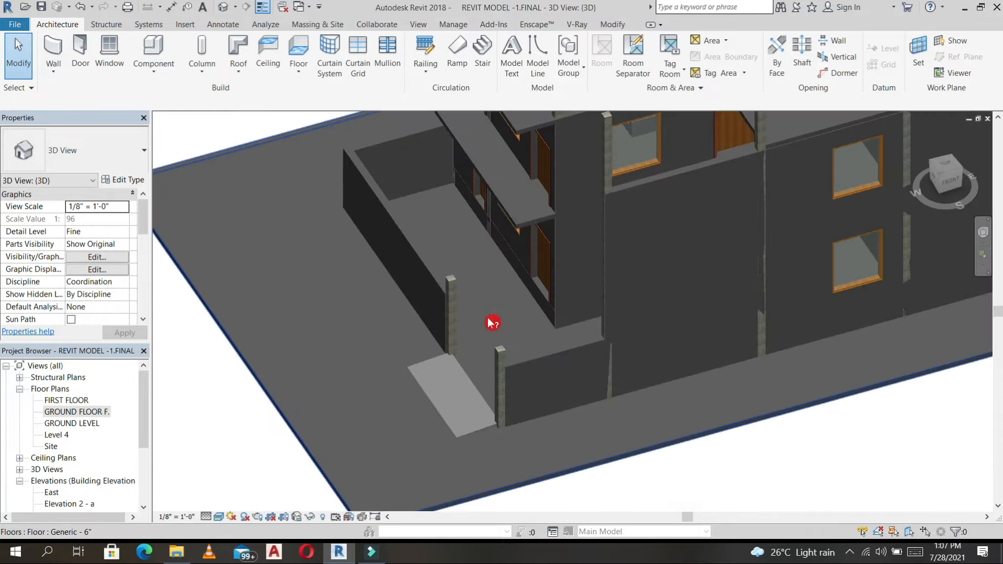
scroll(474, 382, down, 2)
scroll(474, 385, up, 3)
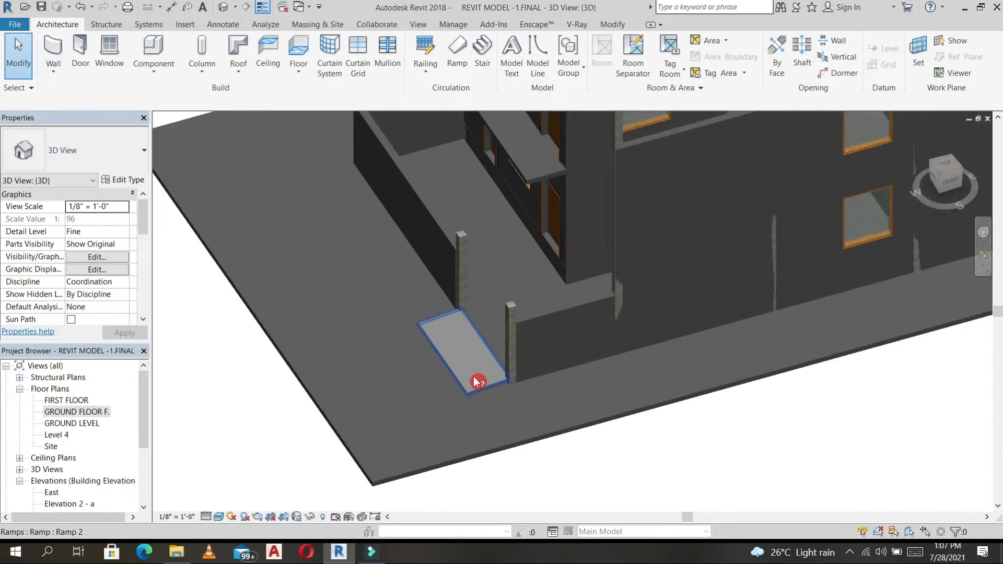
Step: Examine the front of the house and the open parking bay where the stair belongs
scroll(475, 377, down, 5)
shift+middle_drag(510, 410, 602, 413)
scroll(587, 334, up, 5)
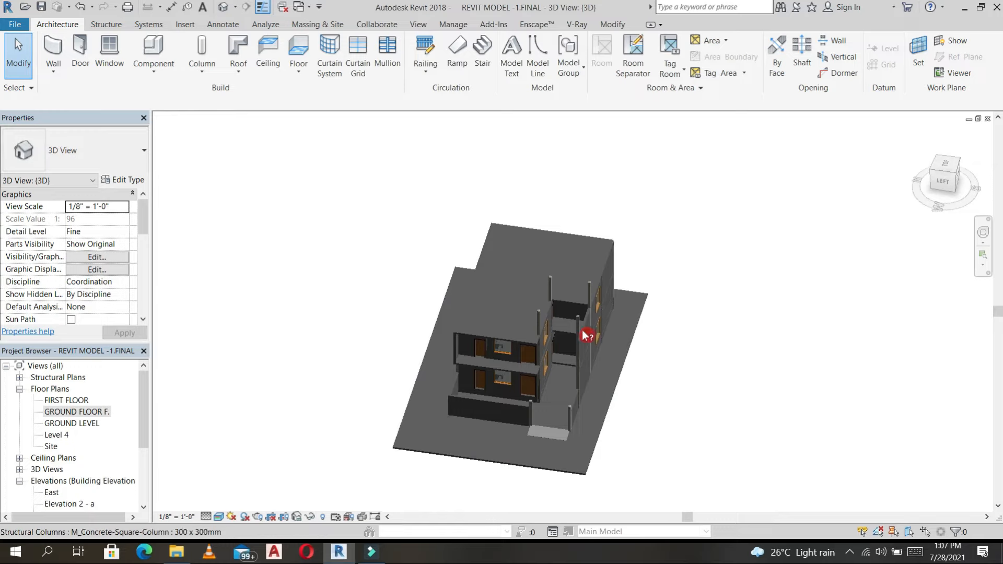
click(588, 325)
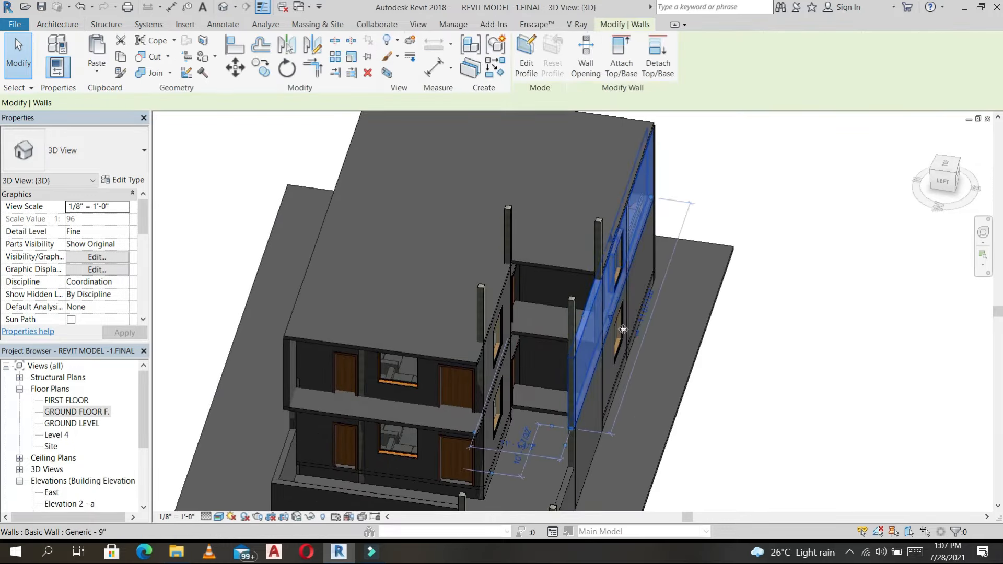
key(Escape)
scroll(540, 432, down, 1)
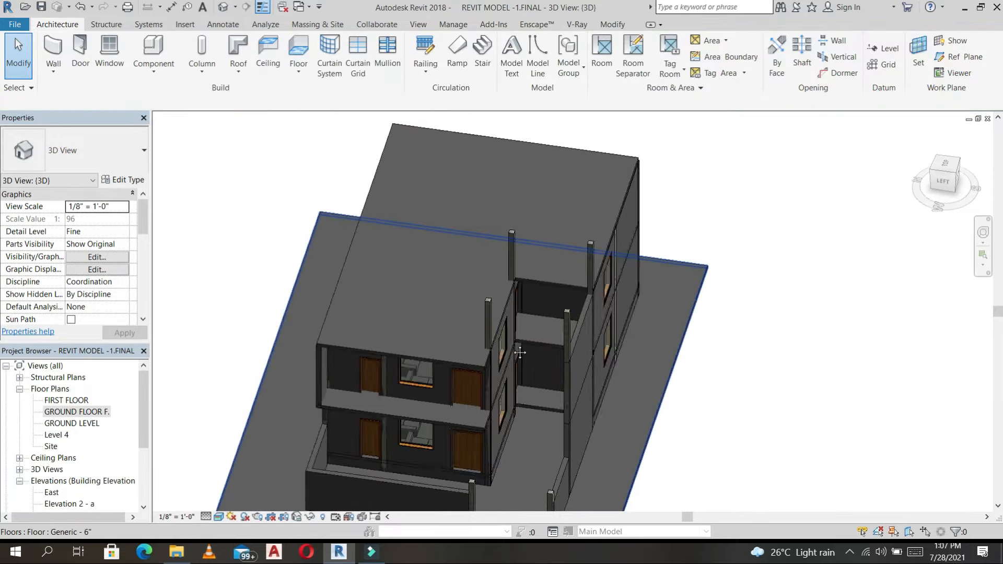
middle_drag(520, 351, 506, 259)
scroll(526, 352, up, 3)
scroll(528, 352, down, 1)
scroll(528, 352, up, 1)
Step: In the GROUND FLOOR F. plan, begin a straight stair run with base level GROUND LEVEL over the staircase drawn in the covered parking
double_click(76, 411)
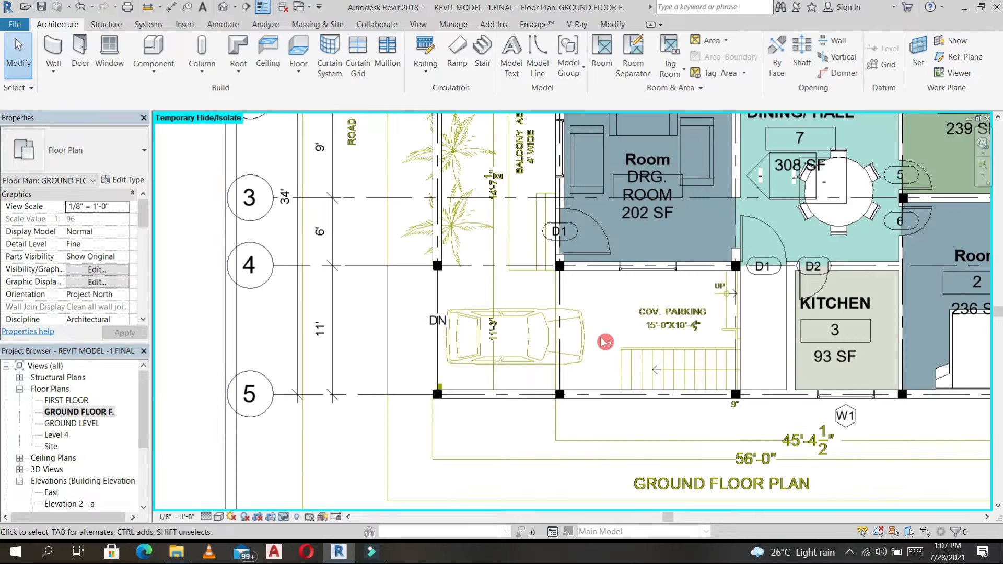
middle_drag(635, 327, 566, 325)
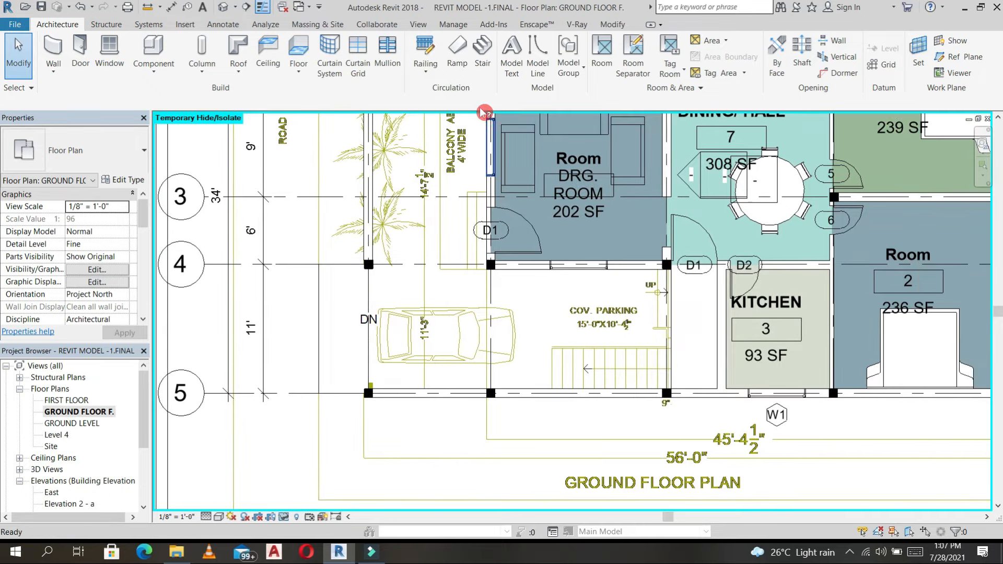
click(484, 55)
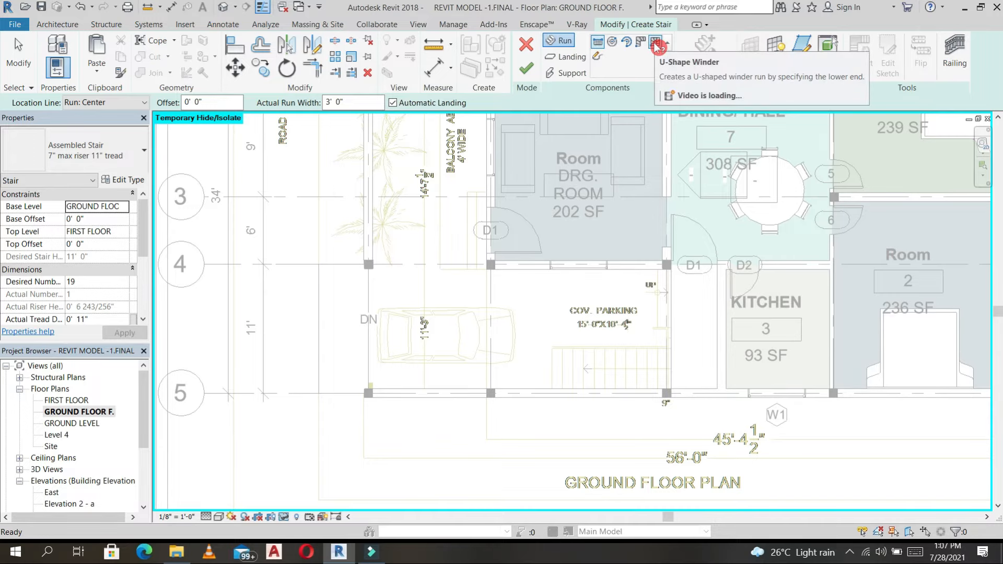
key(Escape)
click(571, 45)
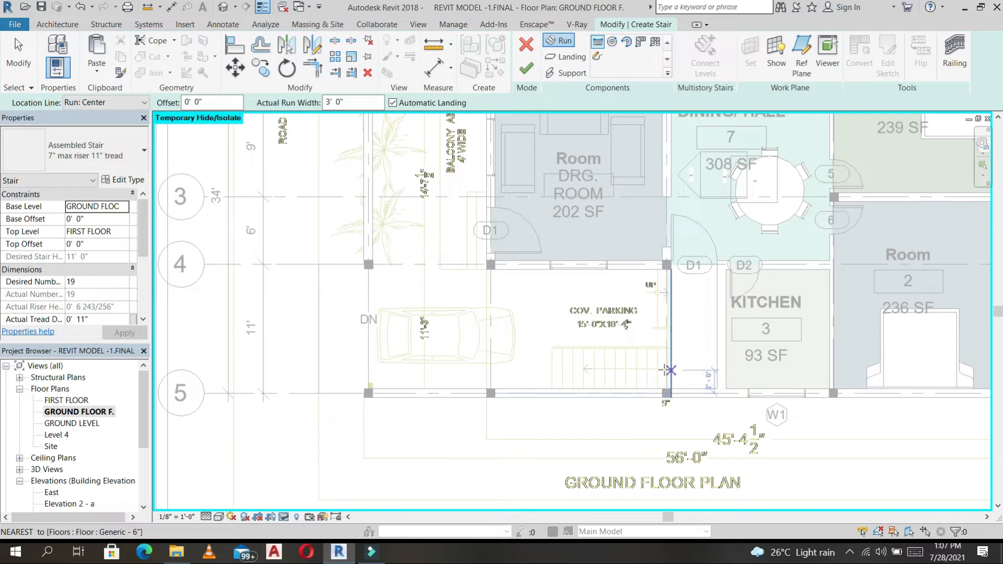
click(128, 209)
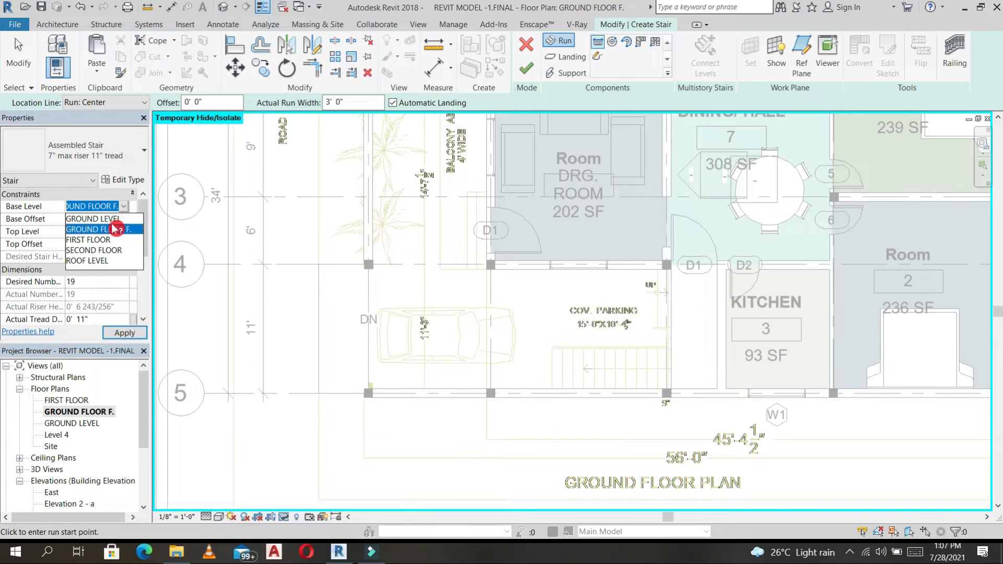
click(111, 218)
click(675, 383)
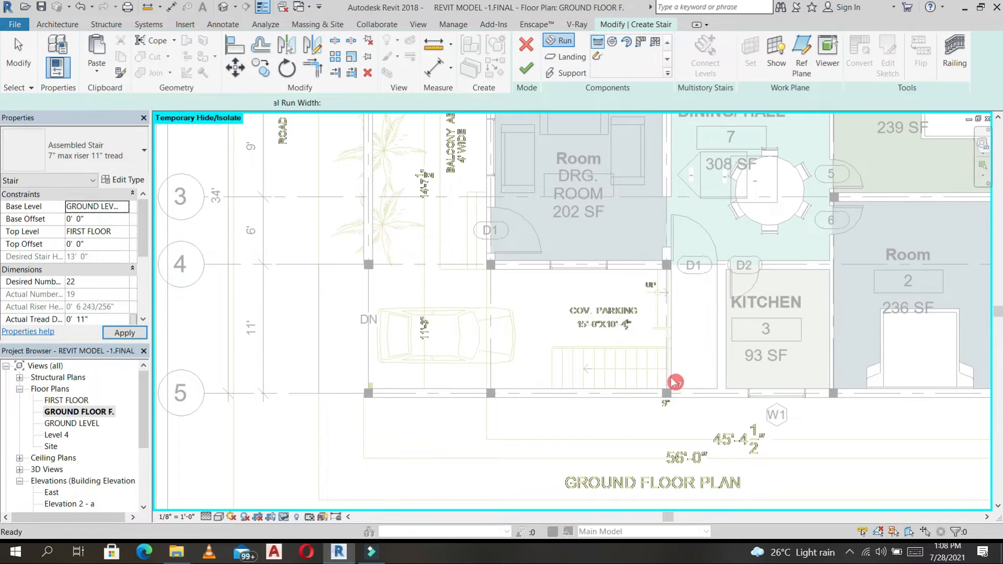
click(672, 370)
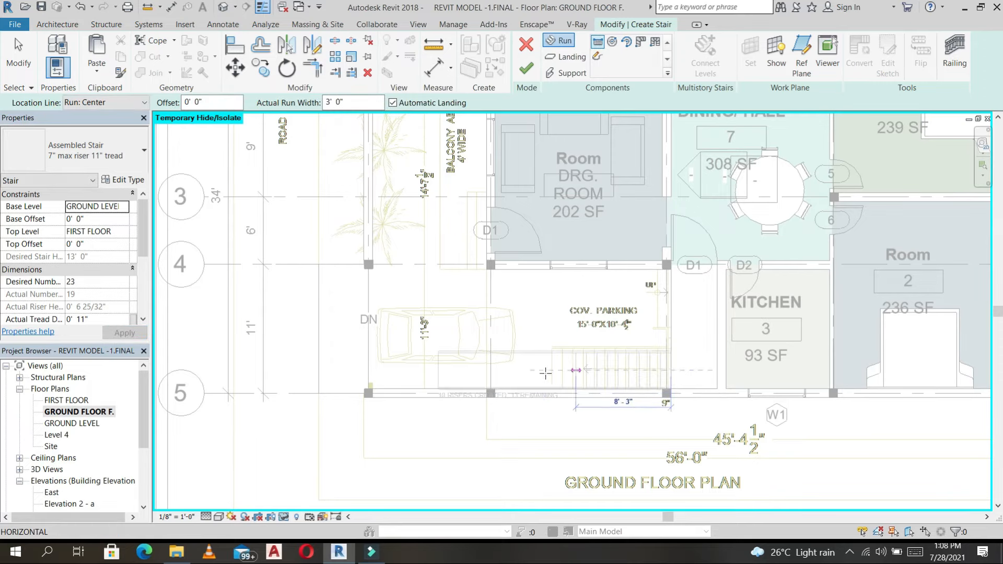
Step: Finish the lower stair run beside the covered parking wall and draw a parallel return run about 9'-2" long with automatic landing
click(554, 370)
click(647, 300)
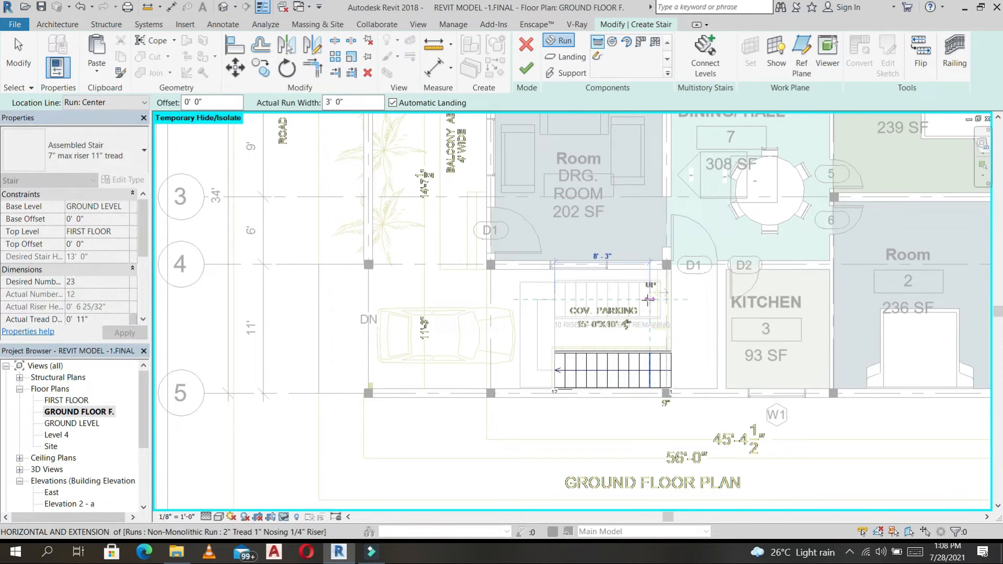
click(708, 300)
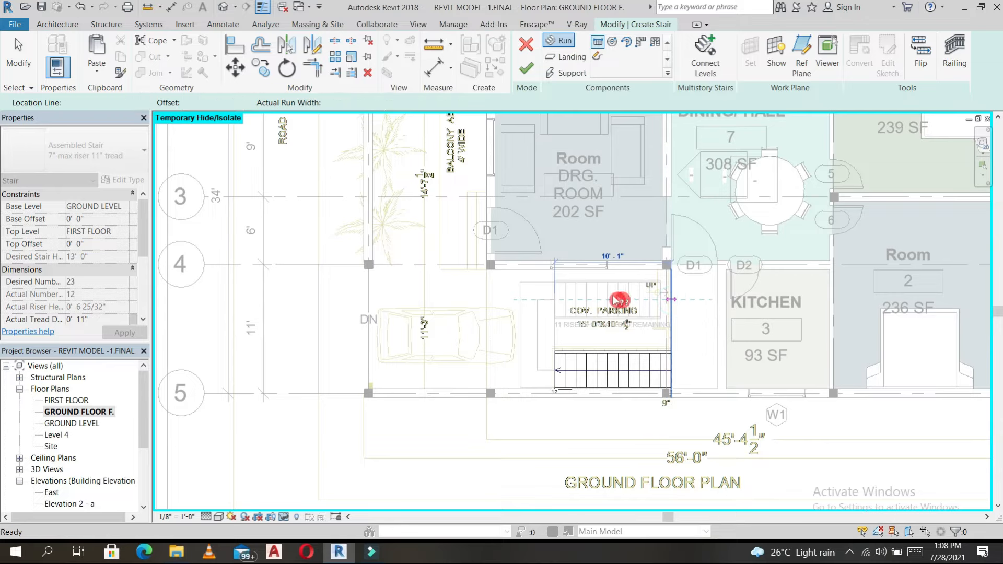
Step: Stretch the upper run outward to the wall, trim its inner edge to a width of about 3'-10", and widen the lower run inward
click(604, 304)
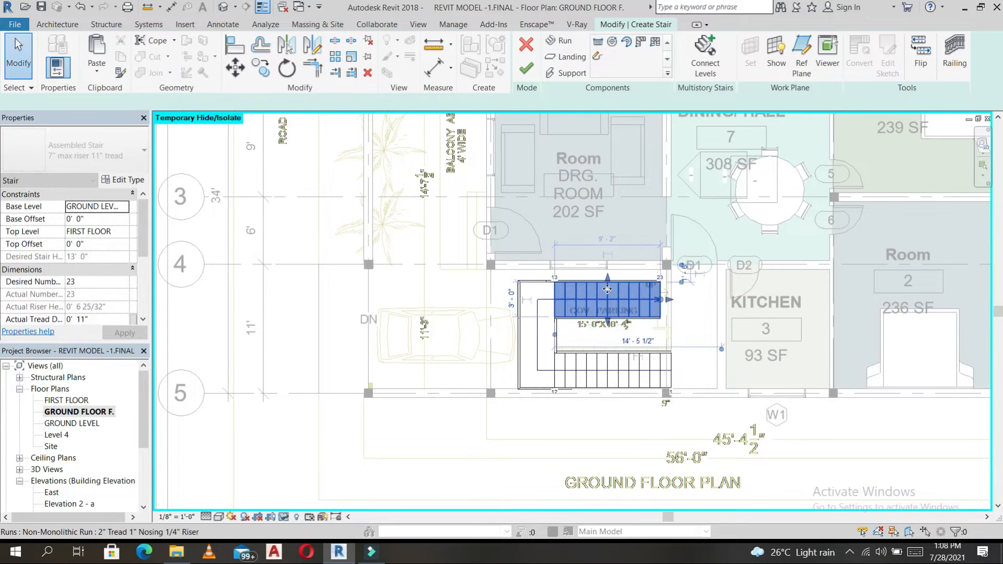
drag(611, 282, 609, 264)
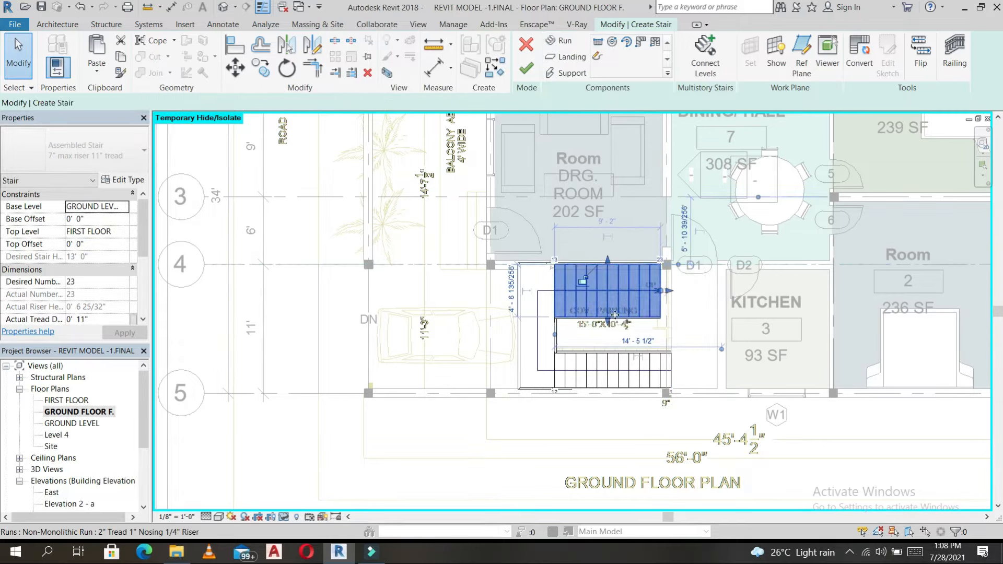
drag(607, 313, 608, 308)
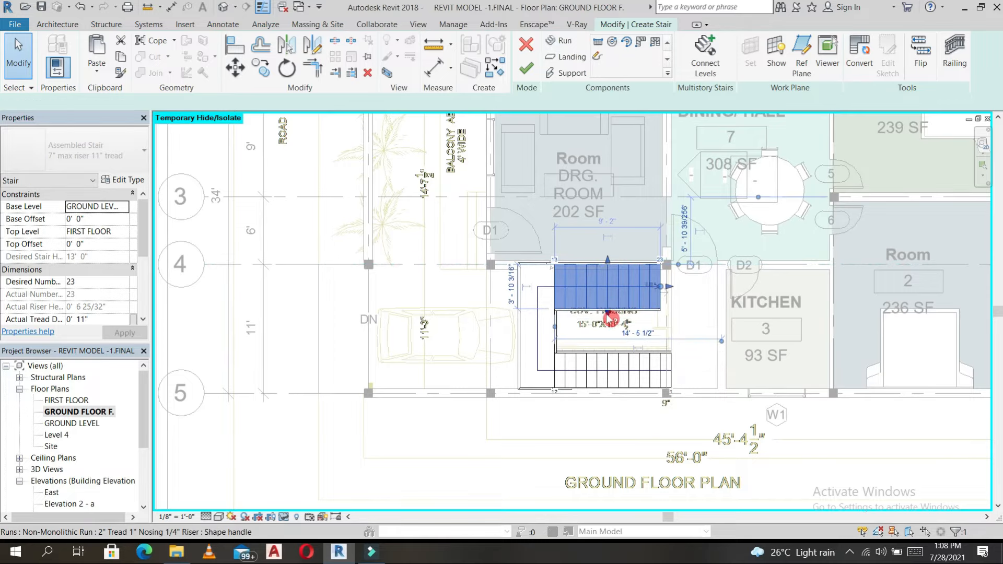
click(615, 359)
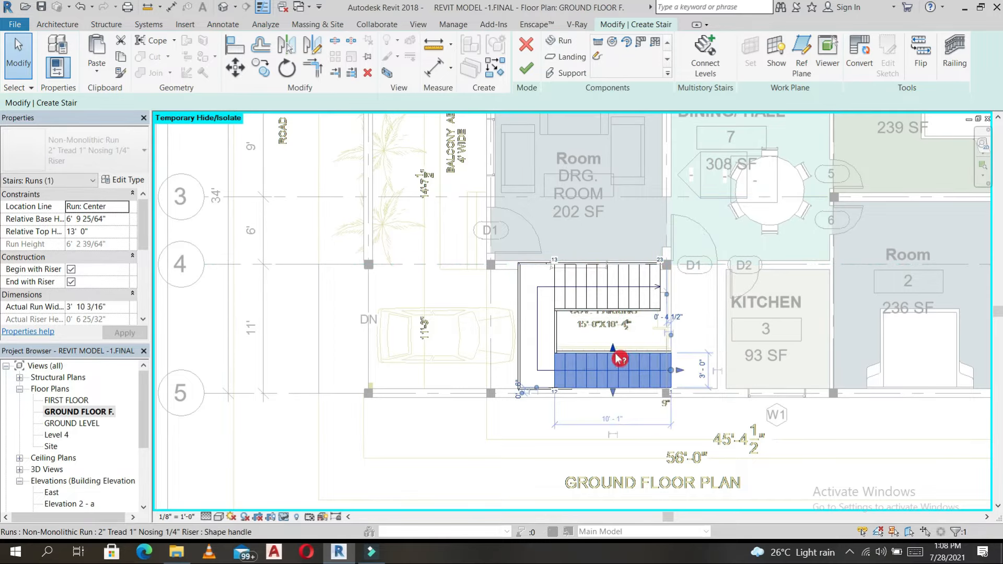
drag(615, 345, 615, 345)
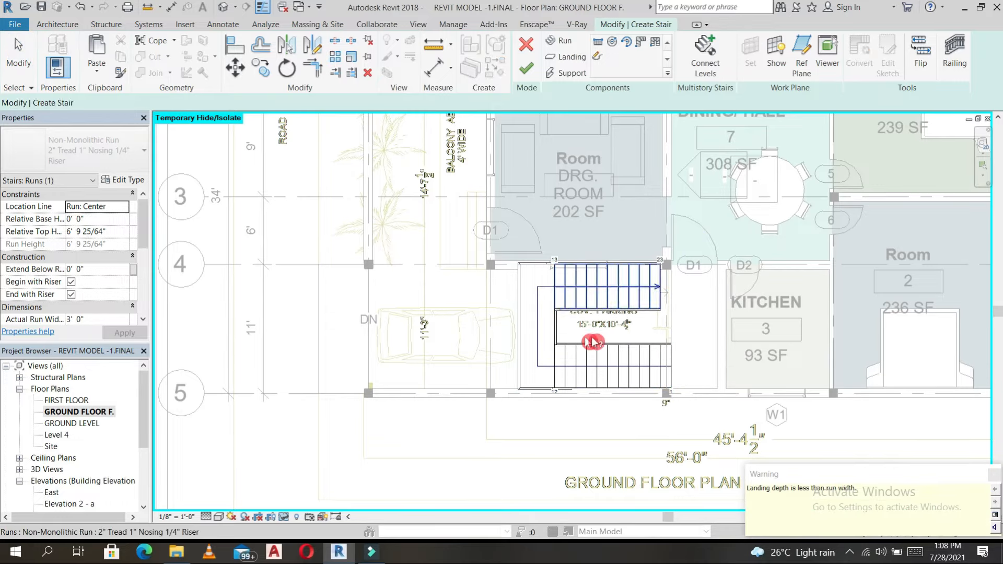
Step: Pull the edge of the stair landing and upper run back to the inner face of the wall on grid line 4
click(564, 266)
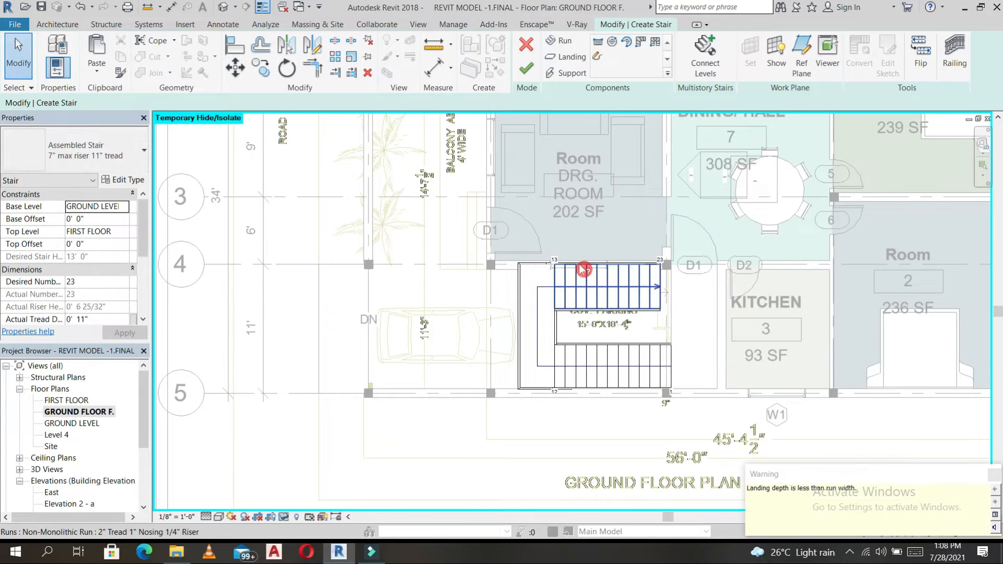
scroll(544, 269, up, 3)
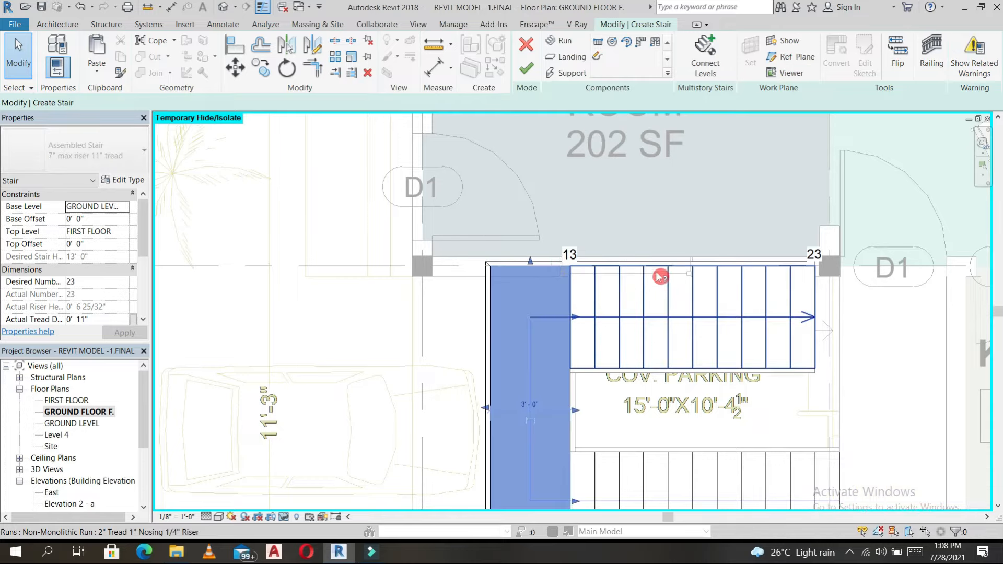
click(528, 267)
click(529, 275)
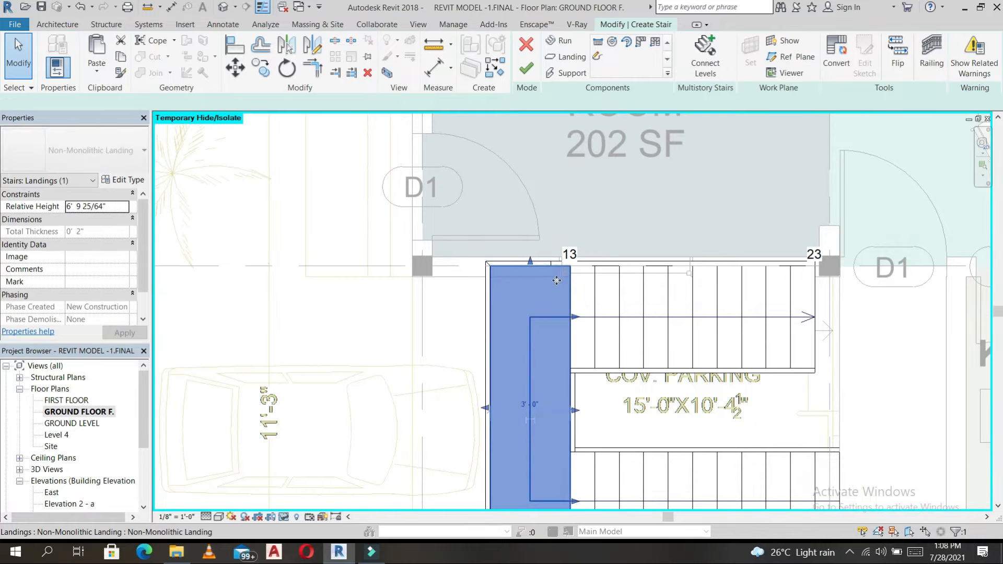
drag(531, 261, 530, 277)
Step: Delete the support along the wall side of the upper run and finish the stair
click(622, 273)
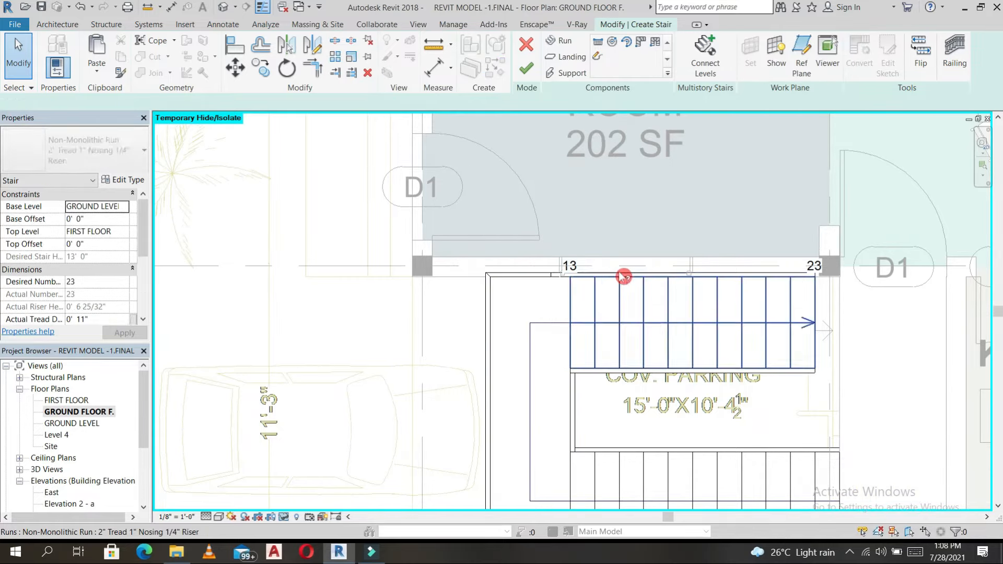
click(613, 275)
key(d)
key(e)
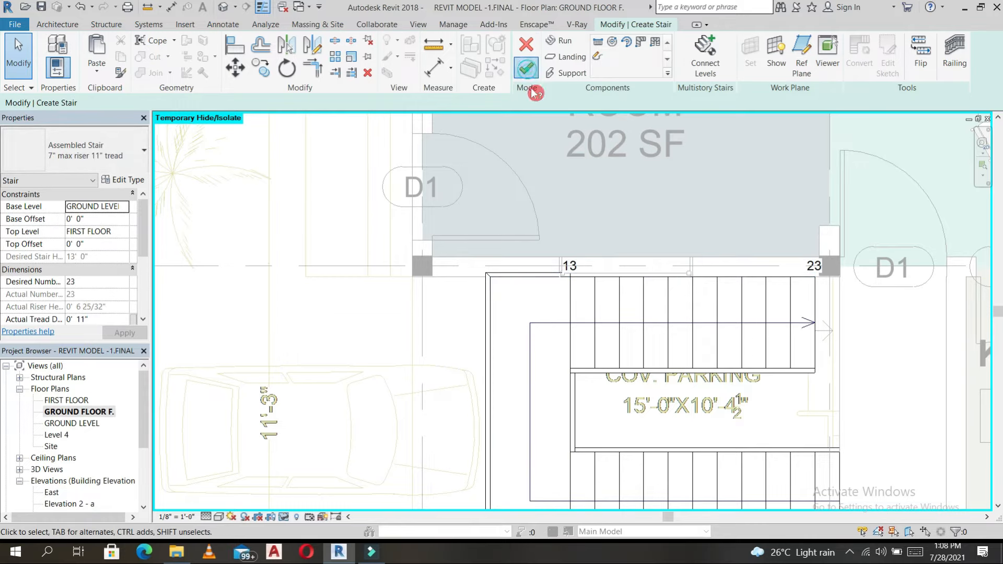
click(527, 68)
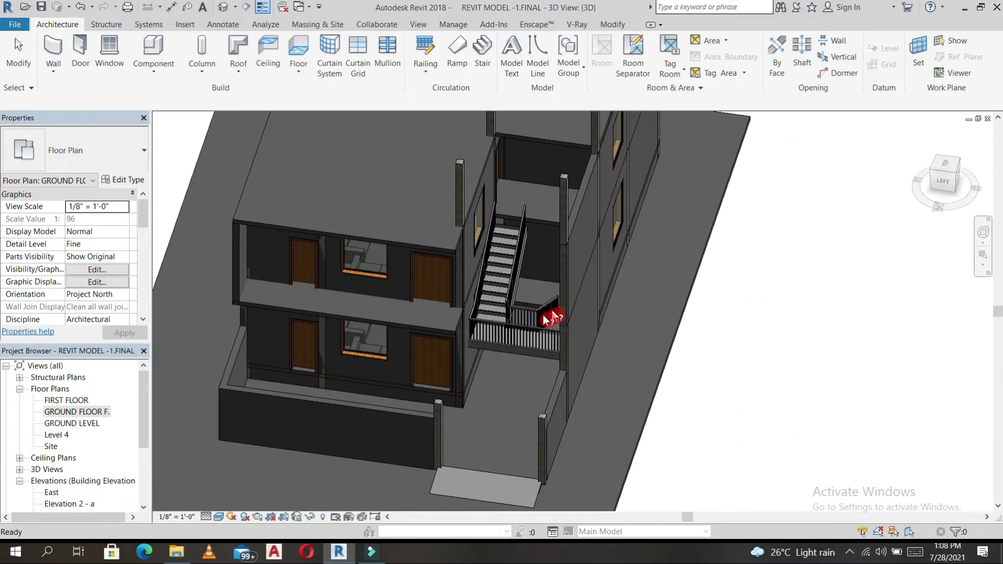
Step: Edit the FIRST FLOOR roof soffit boundary in 3D, moving its stairwell edge to meet the top of the stair, and finish the sketch
scroll(517, 338, up, 5)
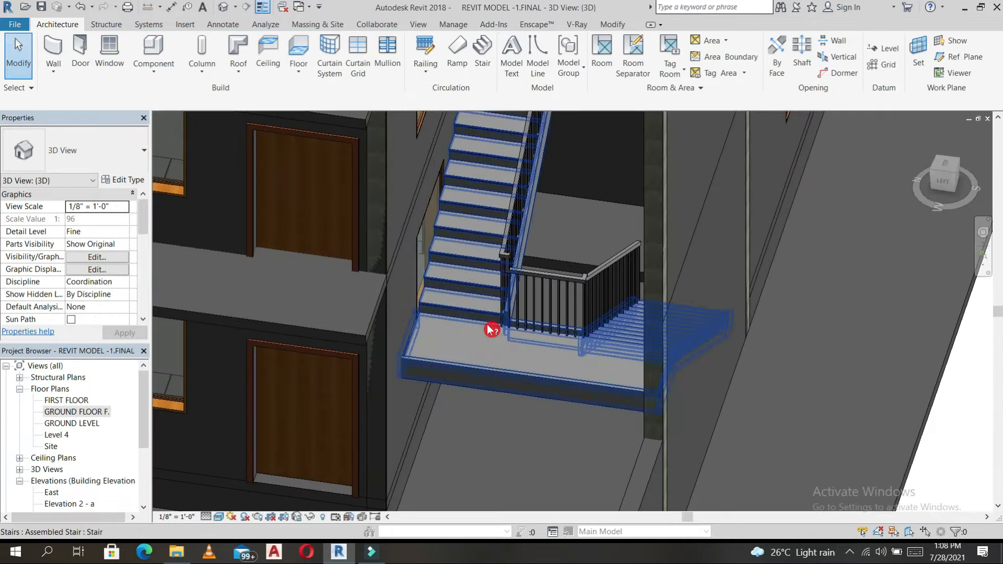
scroll(491, 329, down, 8)
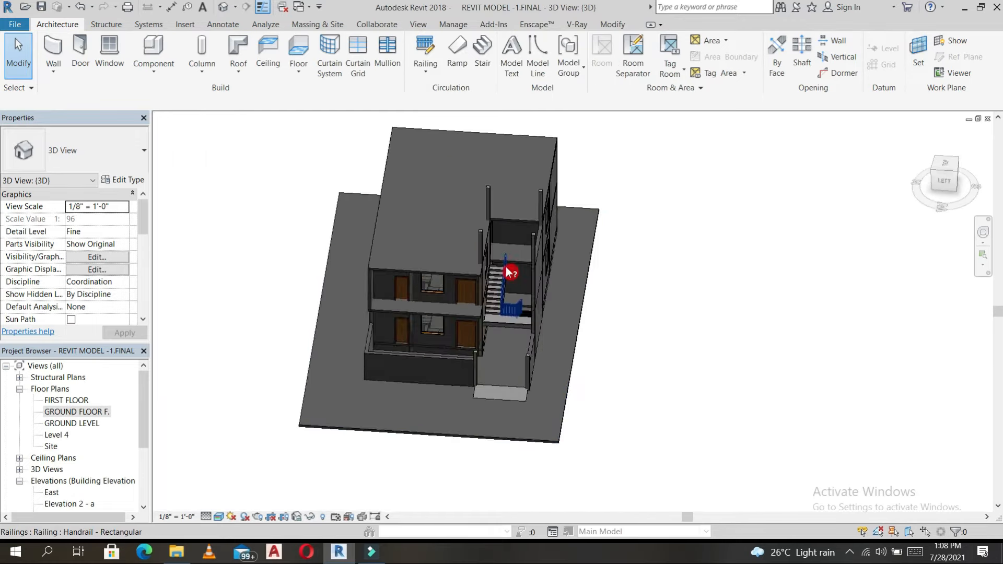
scroll(508, 271, up, 5)
click(533, 224)
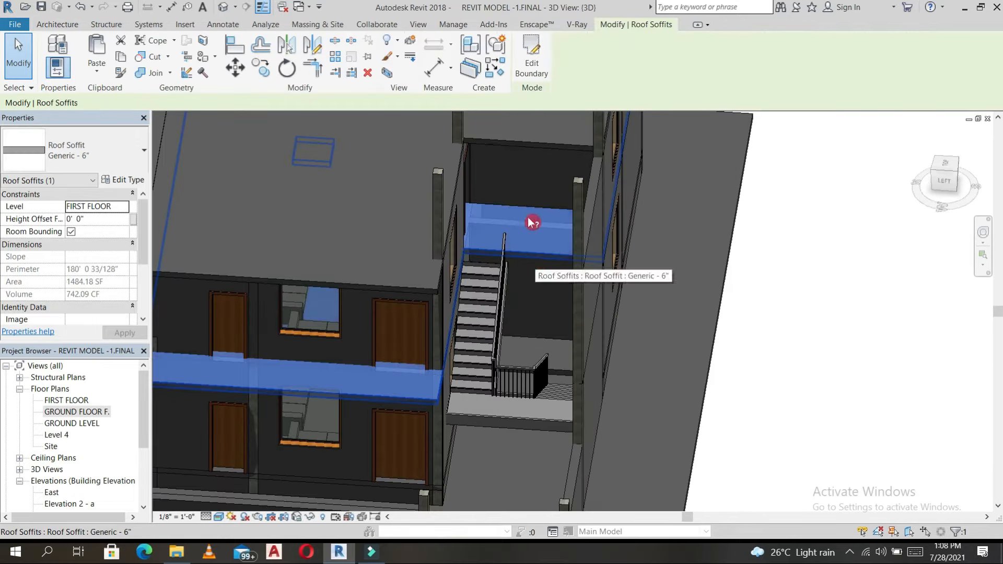
click(530, 56)
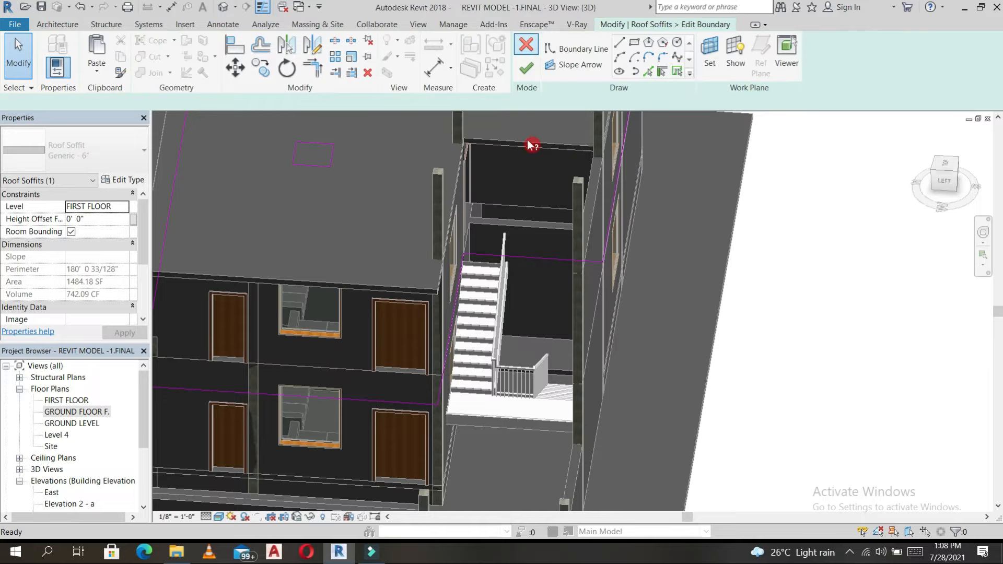
scroll(488, 263, up, 3)
click(494, 255)
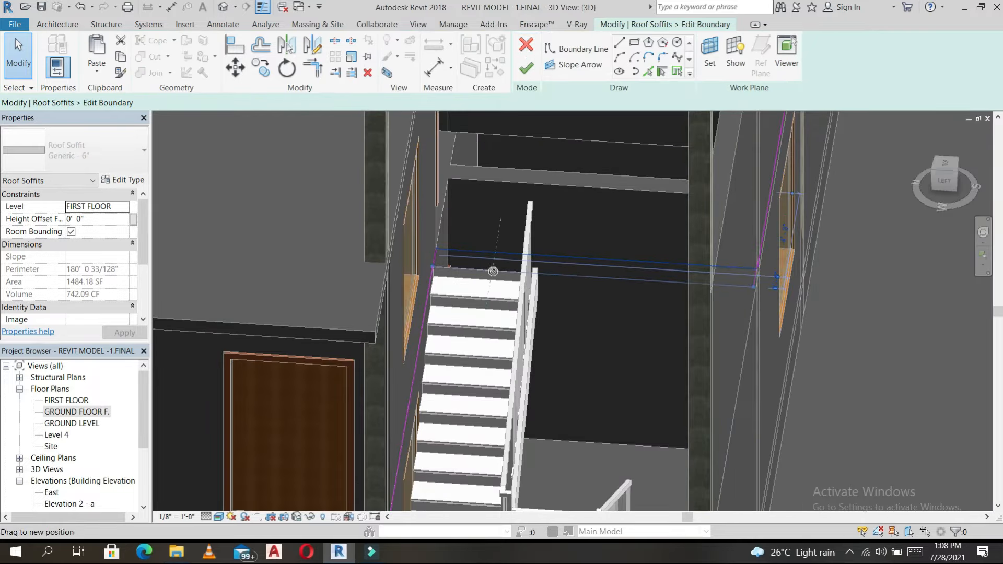
click(766, 519)
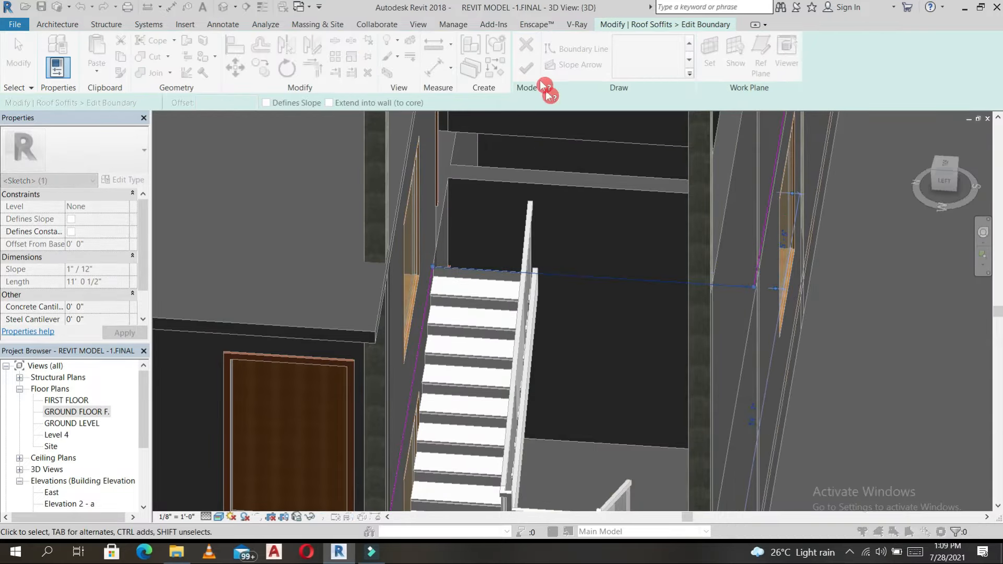
click(527, 68)
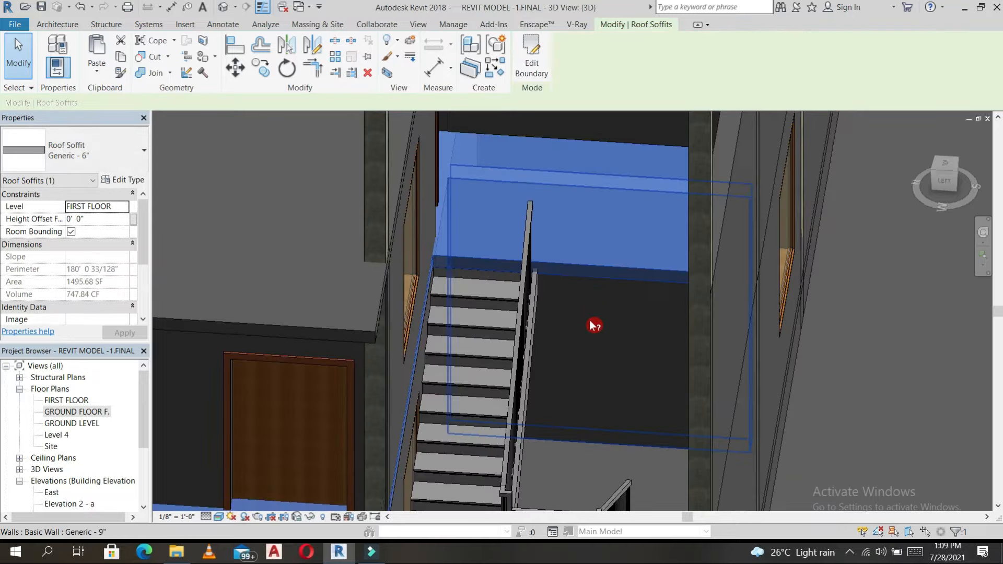
scroll(594, 326, down, 8)
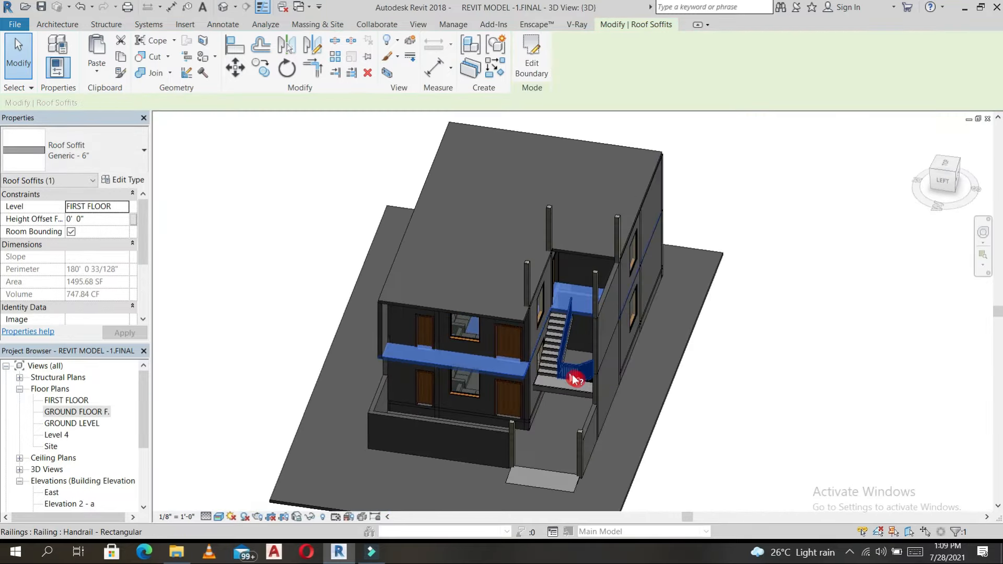
key(Escape)
Step: Change the stair's inner railing type to Guardrail - Pipe
scroll(574, 379, up, 6)
middle_drag(634, 407, 761, 296)
scroll(762, 296, up, 2)
shift+middle_drag(781, 366, 748, 376)
shift+middle_drag(703, 311, 675, 314)
click(674, 314)
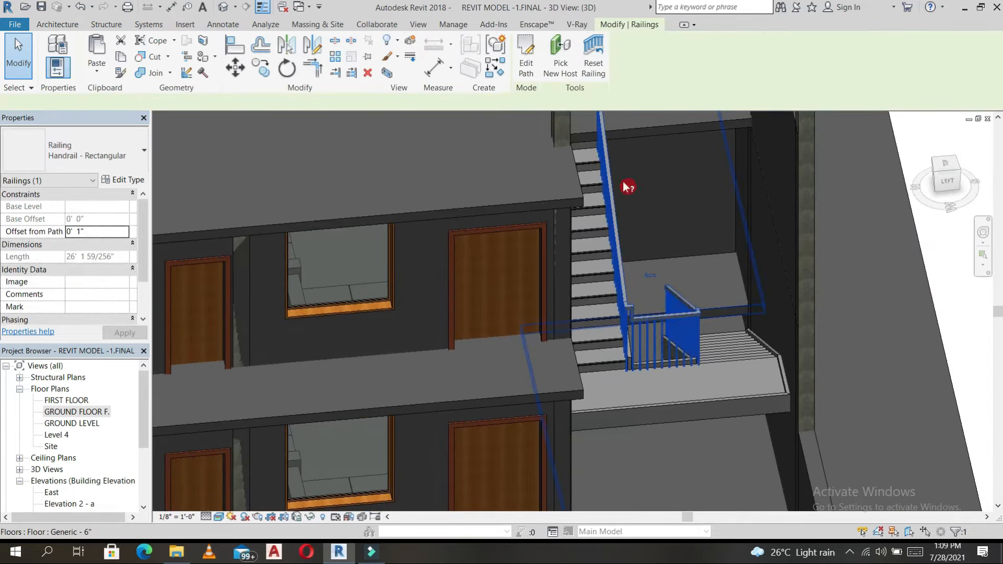
click(132, 150)
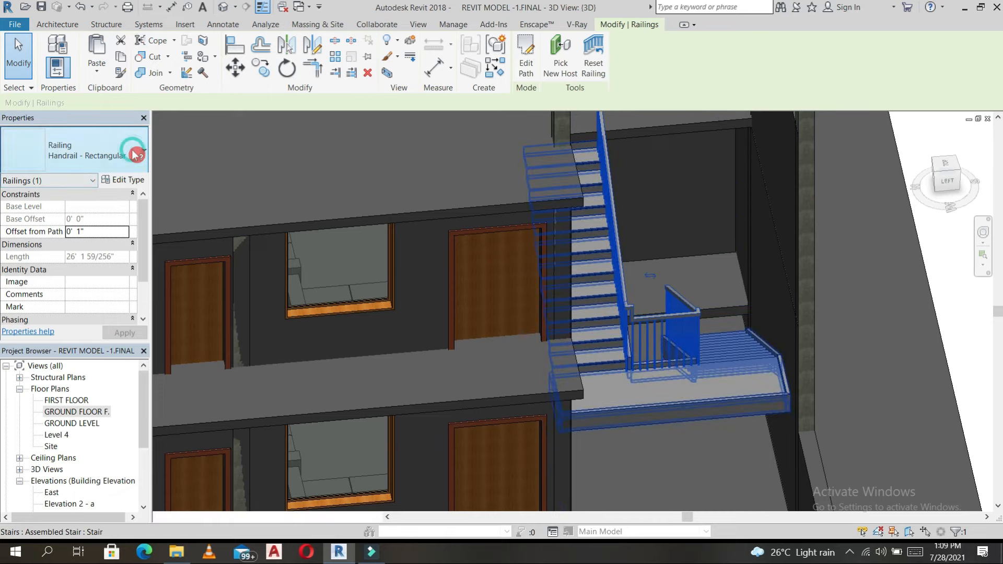
click(84, 231)
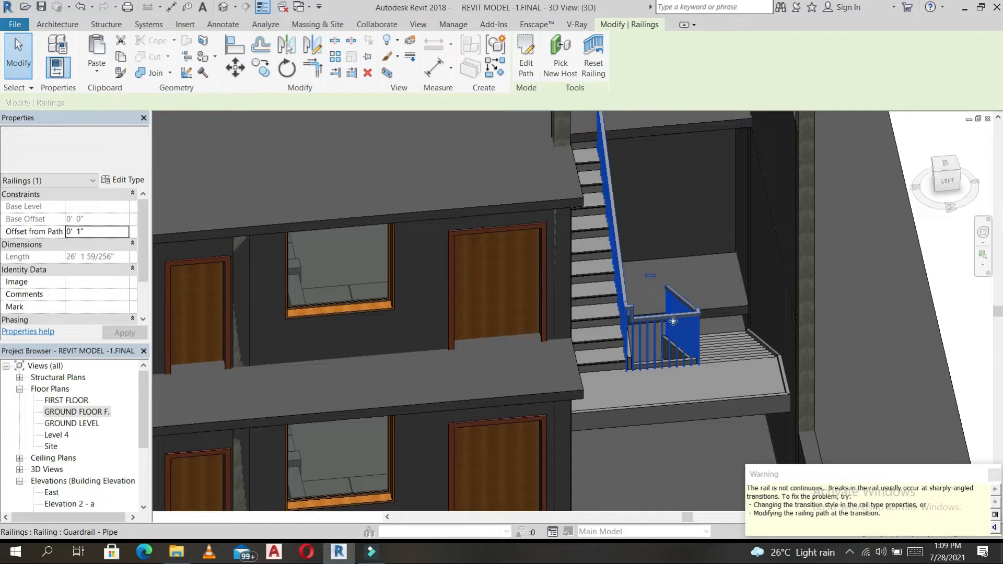
key(Escape)
Step: Copy the ground-level stair and paste it aligned to the FIRST FLOOR level
shift+middle_drag(732, 298, 699, 284)
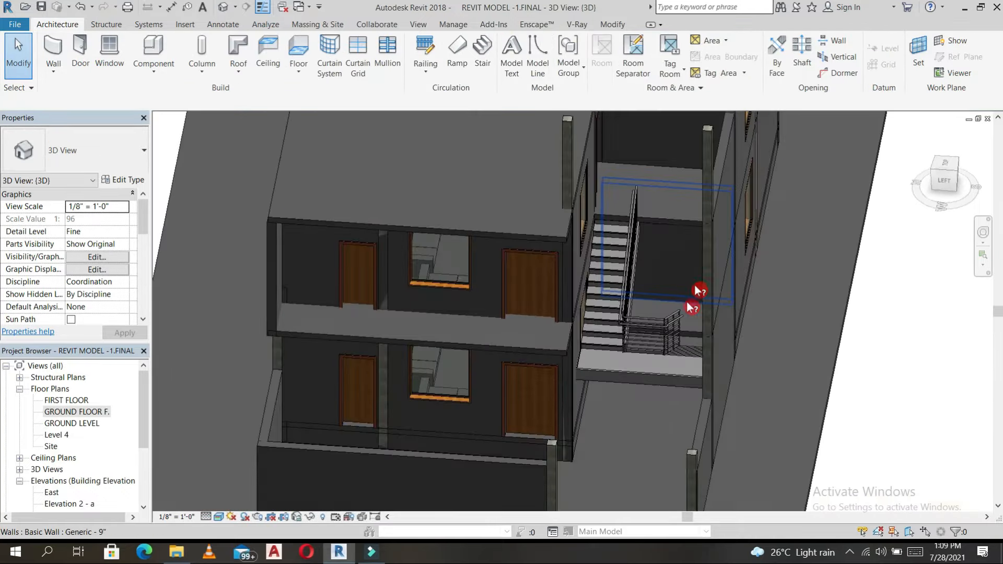
scroll(689, 305, down, 2)
scroll(672, 343, up, 2)
scroll(676, 344, up, 1)
click(679, 342)
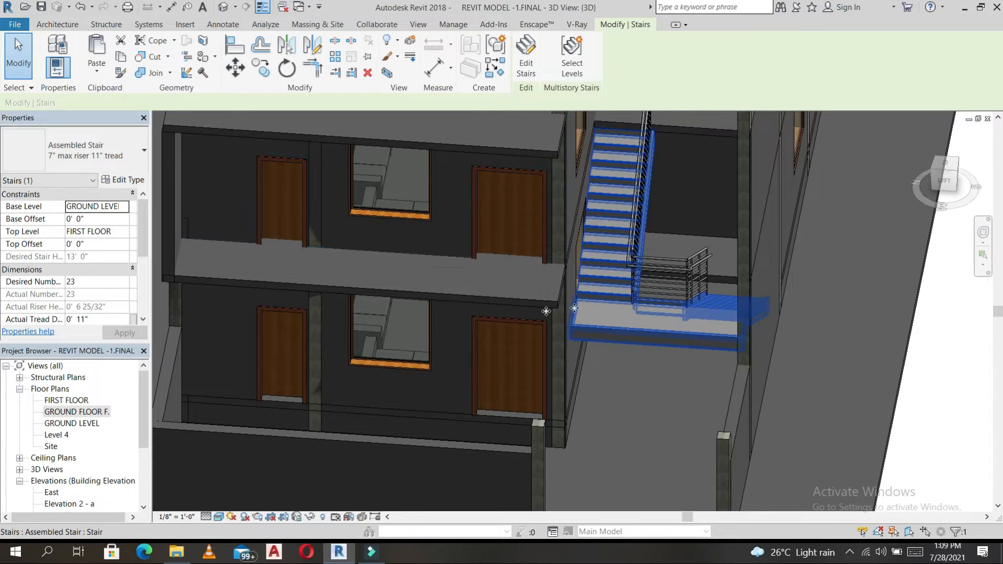
click(99, 230)
click(126, 72)
click(102, 75)
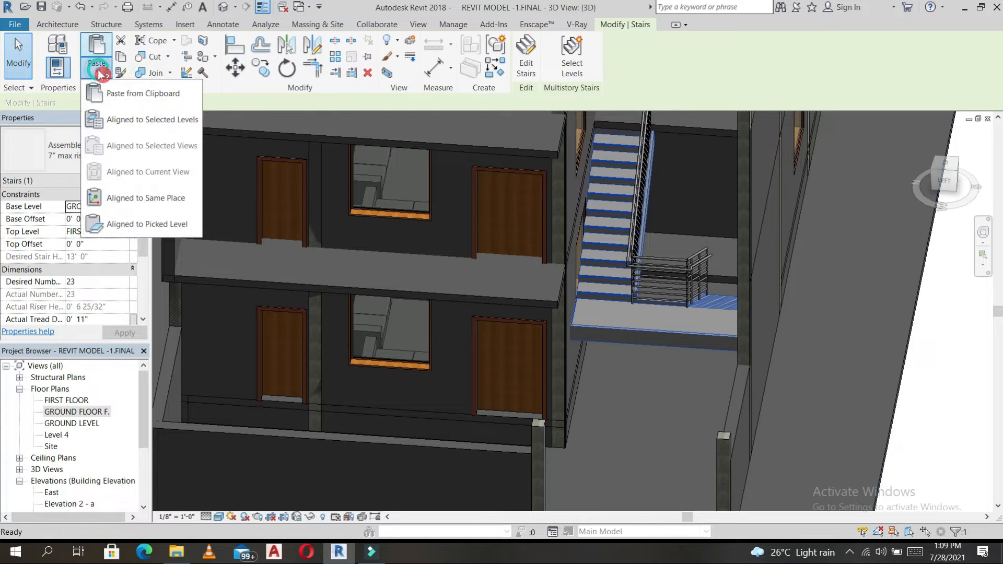
click(141, 119)
click(280, 168)
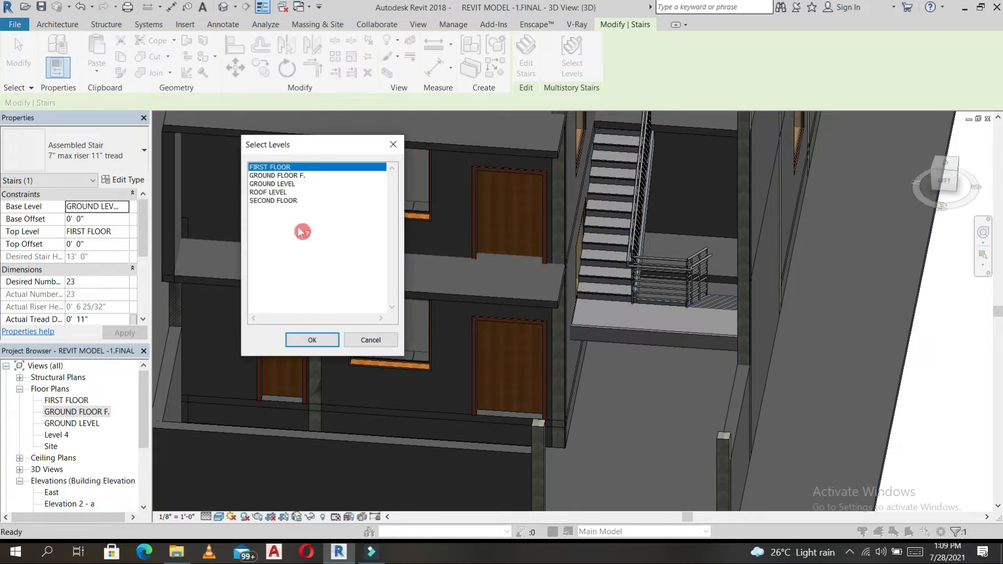
click(312, 340)
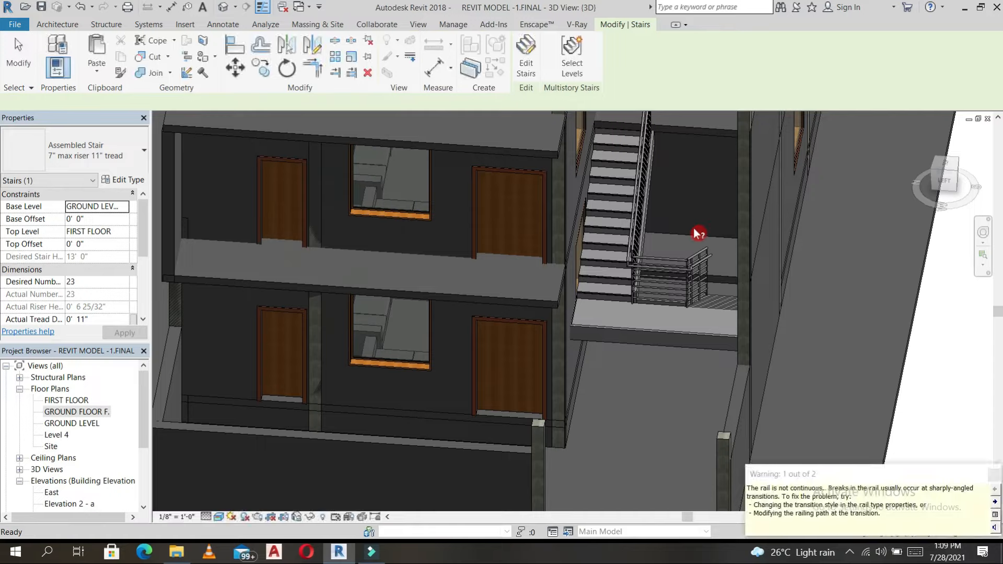
Step: Set the top offset of the copied first-floor stair to 0' 0"
scroll(693, 227, down, 5)
scroll(626, 282, up, 2)
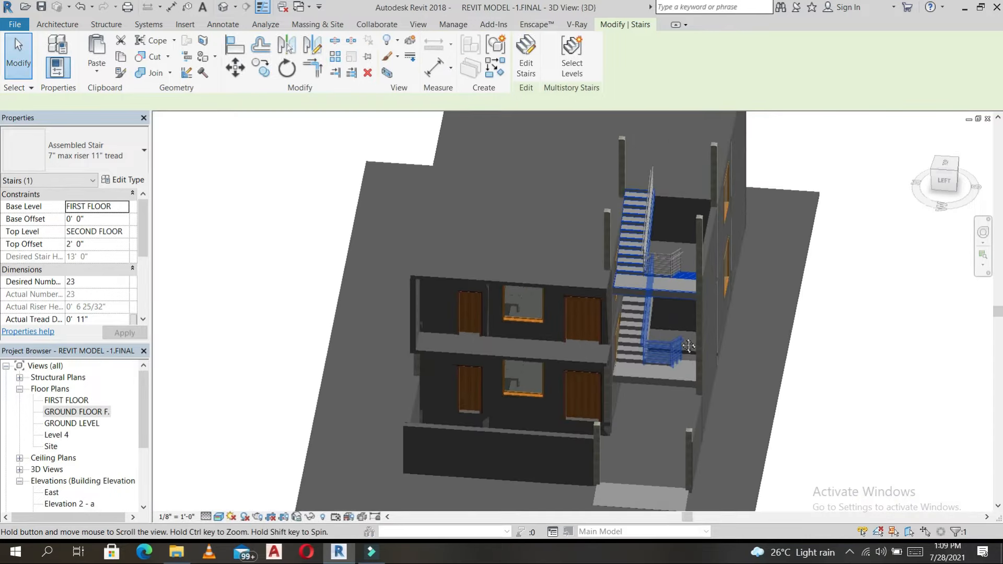
shift+middle_drag(626, 282, 646, 227)
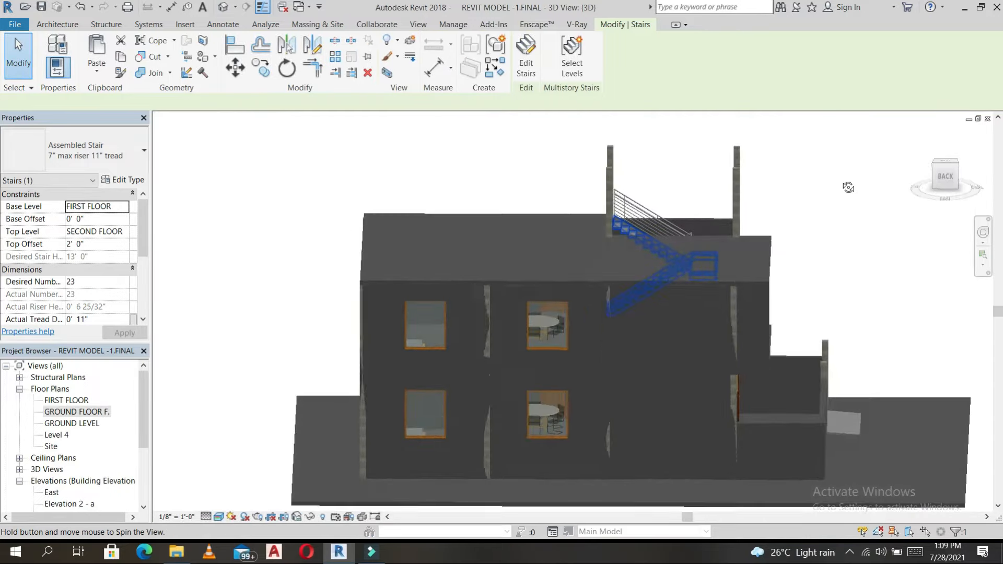
scroll(646, 228, up, 4)
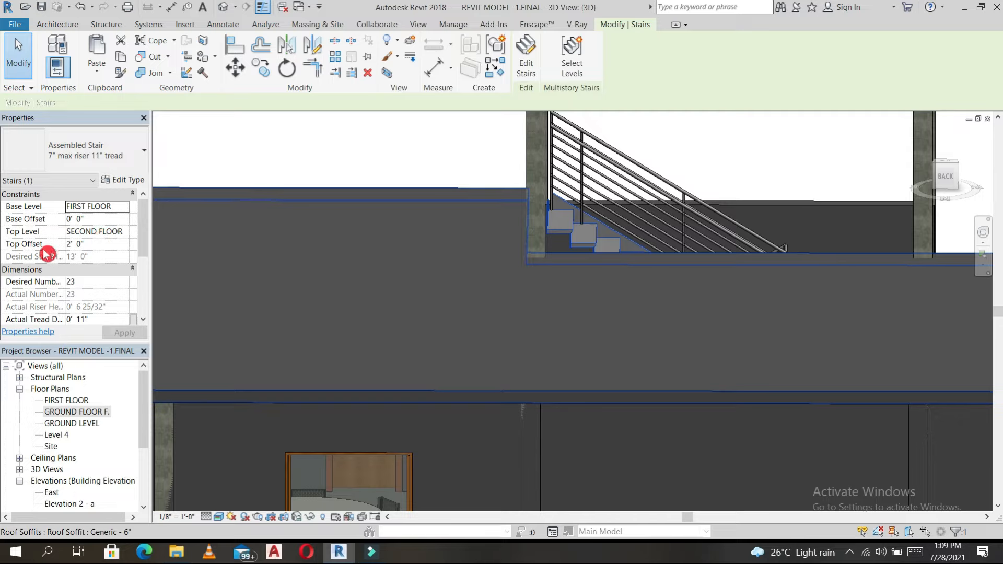
click(102, 245)
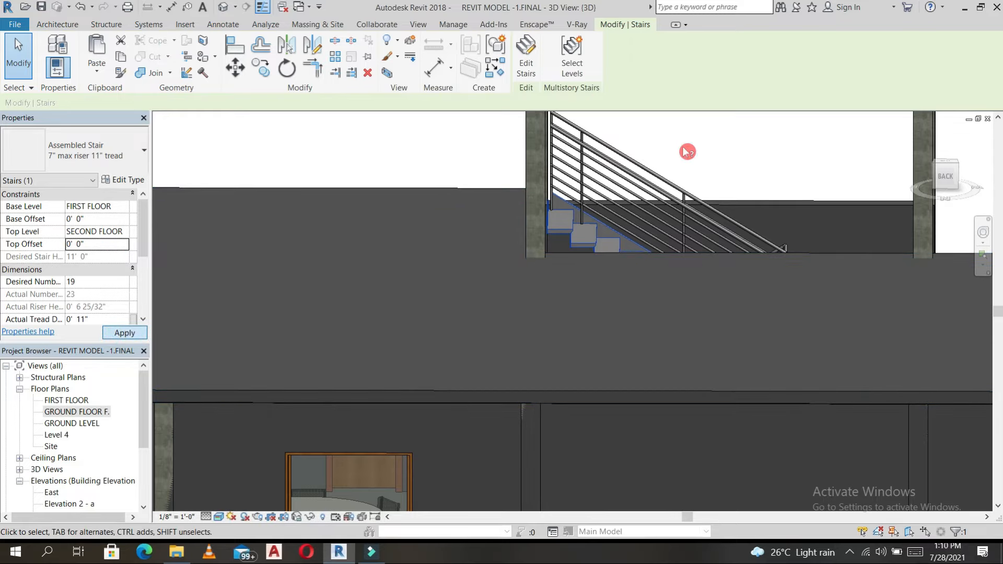
Step: Examine the two stacked stairs and their fit with the floors and roof from several sides in 3D
scroll(688, 151, down, 6)
shift+middle_drag(693, 154, 504, 287)
click(726, 265)
scroll(503, 287, up, 3)
scroll(558, 309, down, 3)
shift+middle_drag(643, 319, 577, 327)
scroll(606, 308, down, 2)
middle_drag(629, 390, 712, 314)
shift+middle_drag(579, 266, 575, 355)
Step: Orient the 3D view to the top and open the GROUND LEVEL floor plan
click(949, 164)
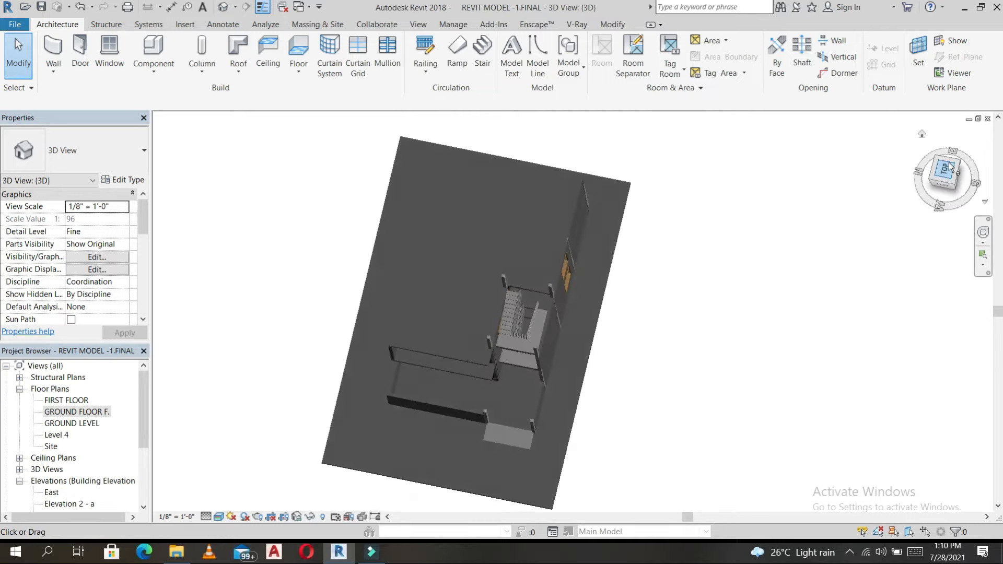
double_click(73, 424)
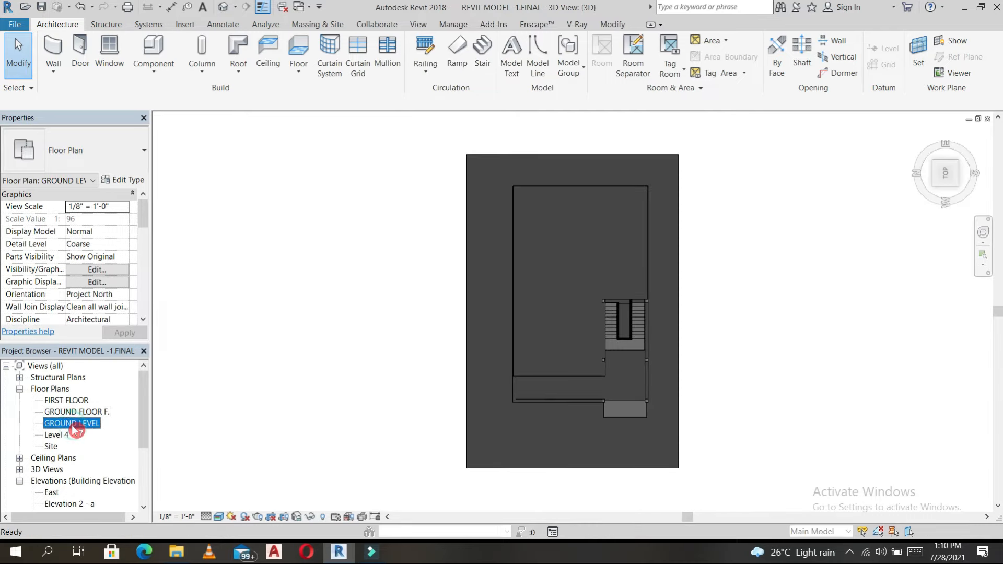
Step: Open the FIRST FLOOR plan and set up a Generic - 9" wall based on SECOND FLOOR and rising to ROOF LEVEL
click(77, 401)
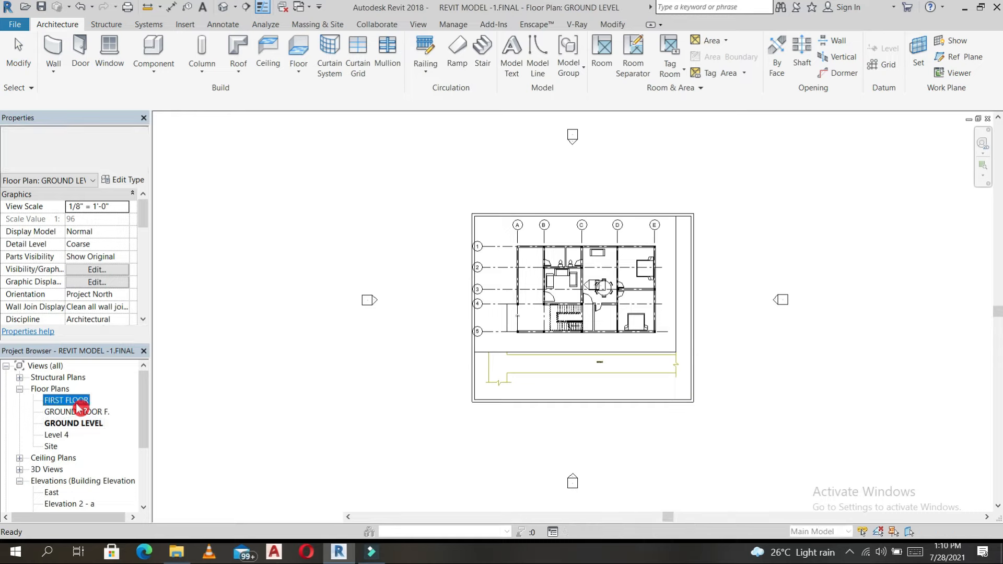
double_click(77, 401)
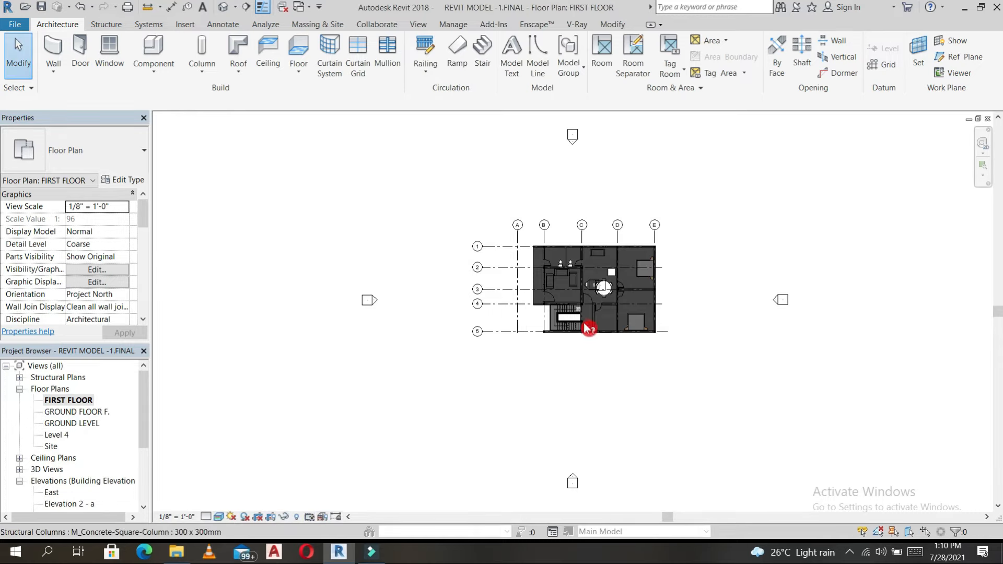
scroll(588, 328, up, 5)
click(52, 47)
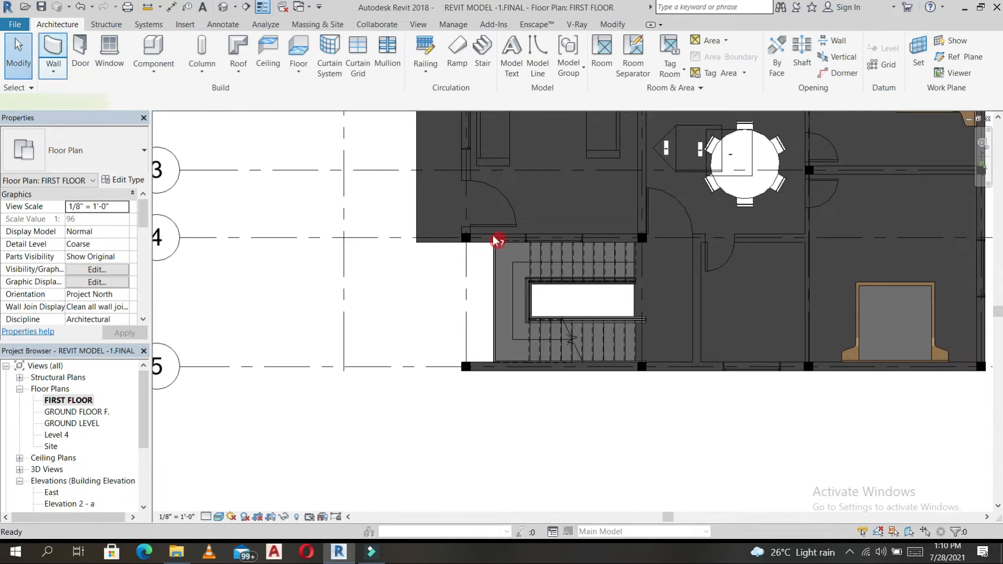
click(466, 238)
click(536, 42)
click(128, 152)
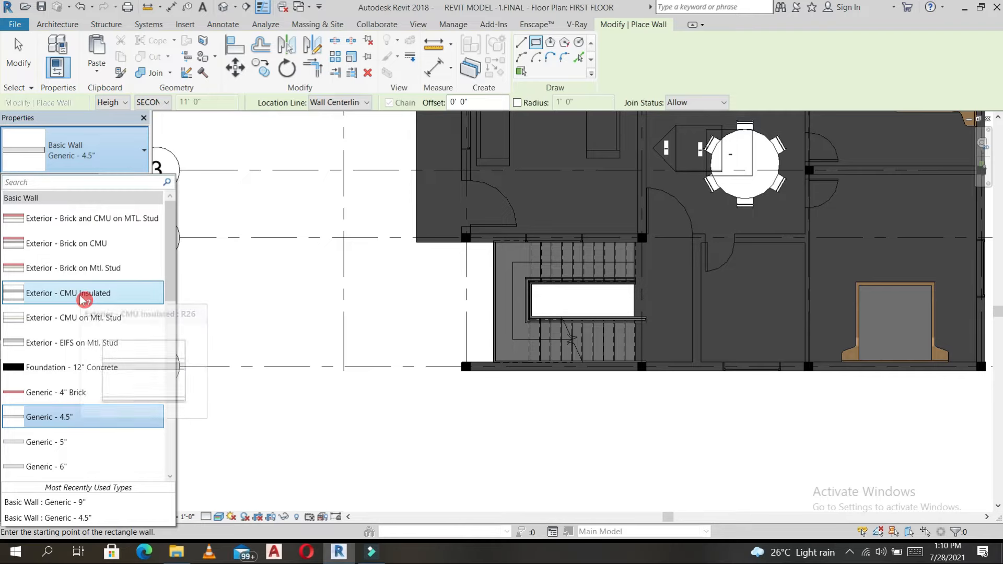
scroll(83, 299, down, 5)
click(86, 307)
click(126, 270)
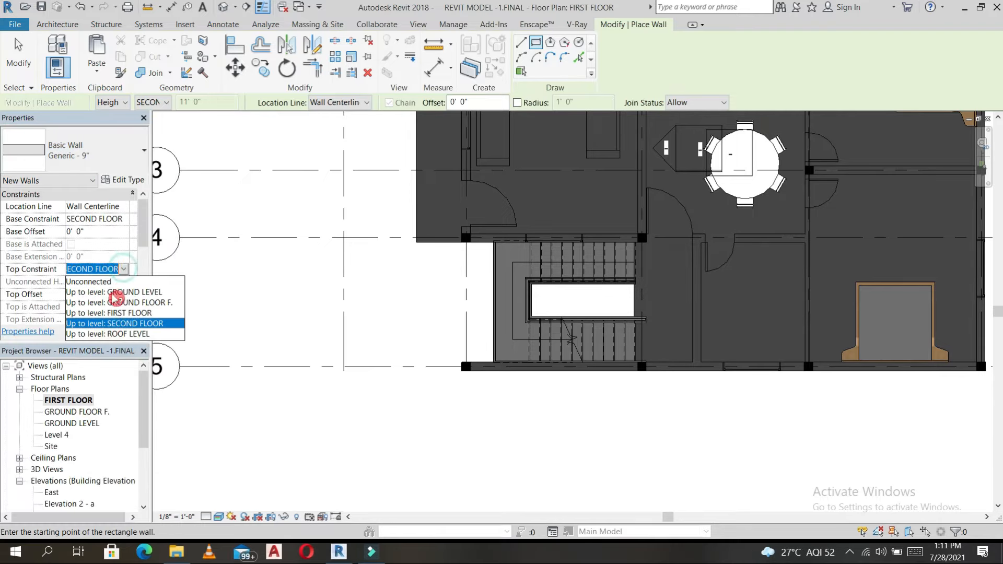
click(109, 334)
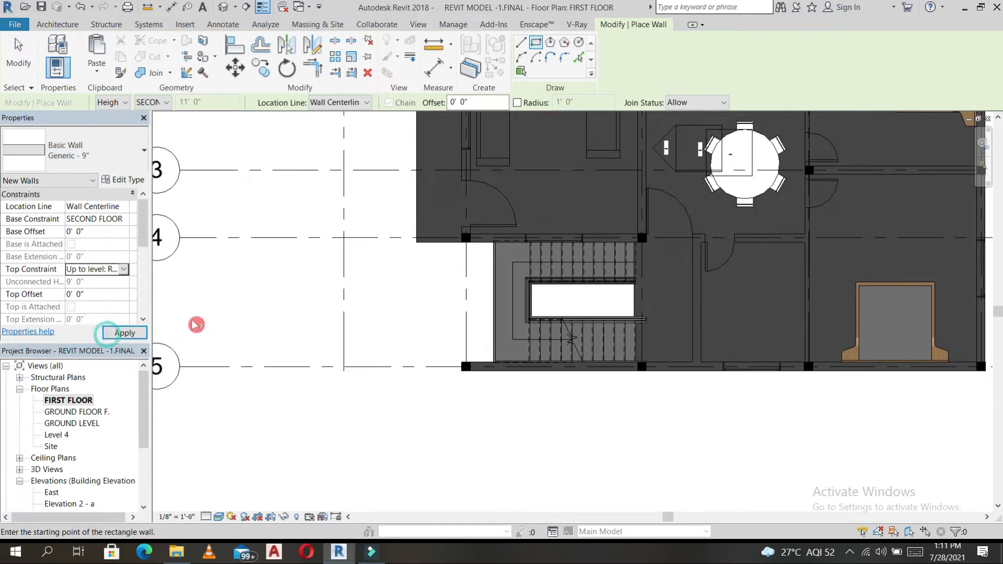
Step: Draw a rectangle of walls around the stairwell, from the column at grid 4 to a point on grid 5 past the stair
scroll(466, 238, up, 3)
click(466, 238)
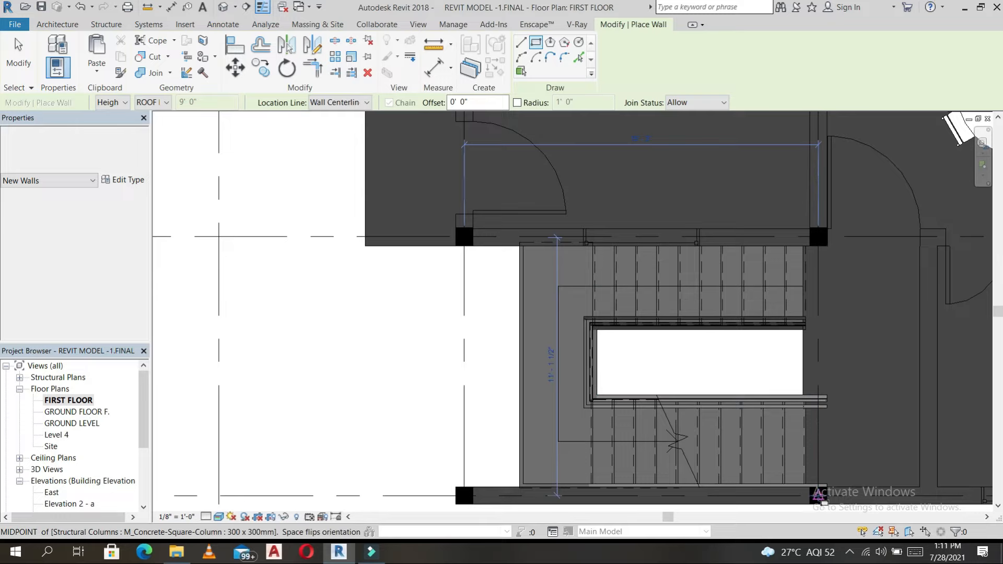
click(929, 496)
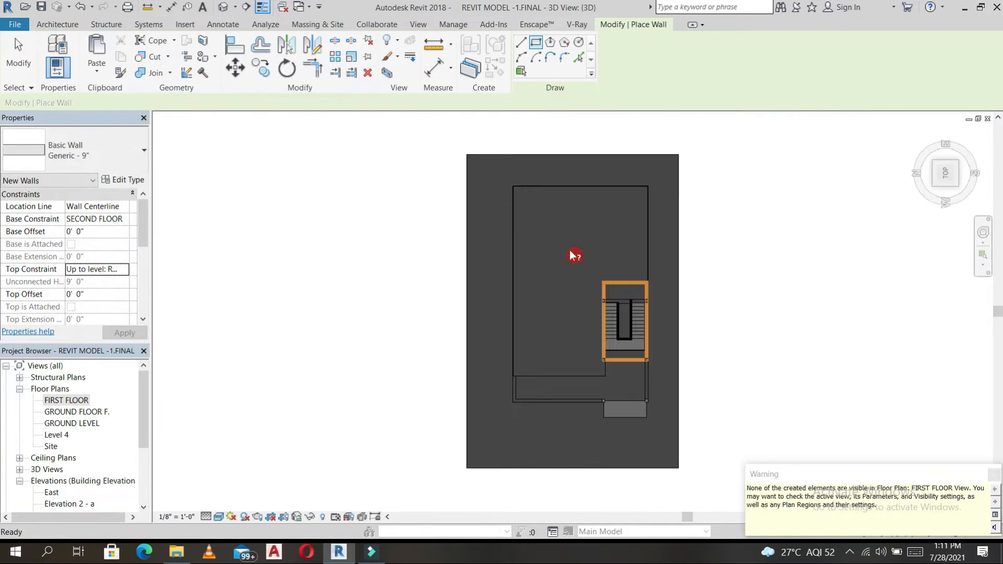
scroll(578, 299, down, 2)
shift+middle_drag(669, 391, 622, 94)
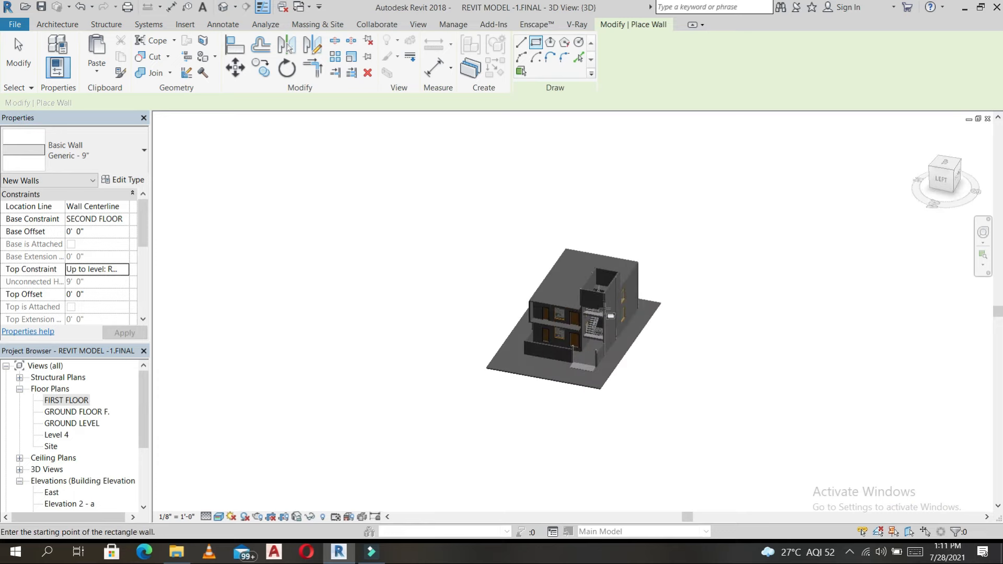
scroll(605, 307, up, 4)
scroll(604, 308, up, 4)
scroll(615, 329, down, 2)
middle_drag(616, 329, 591, 240)
key(Escape)
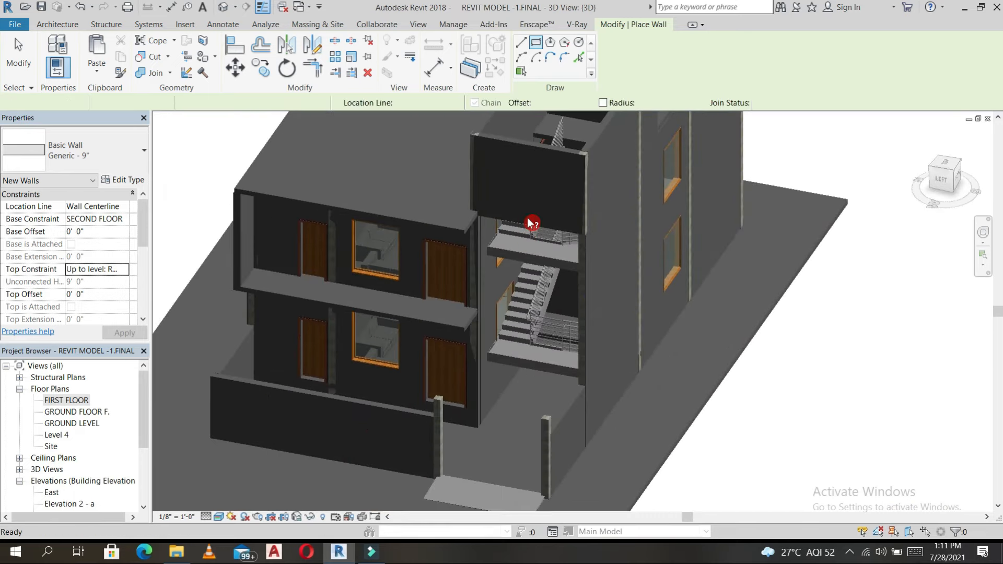
key(Escape)
Step: Extend the base of the stairwell's front wall down to the lower stair's landing
click(528, 219)
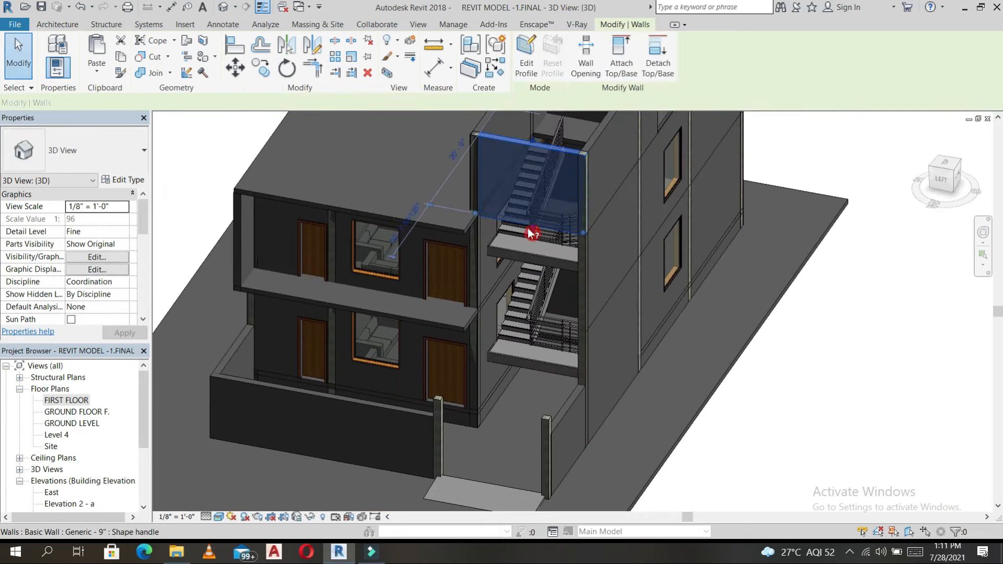
click(931, 206)
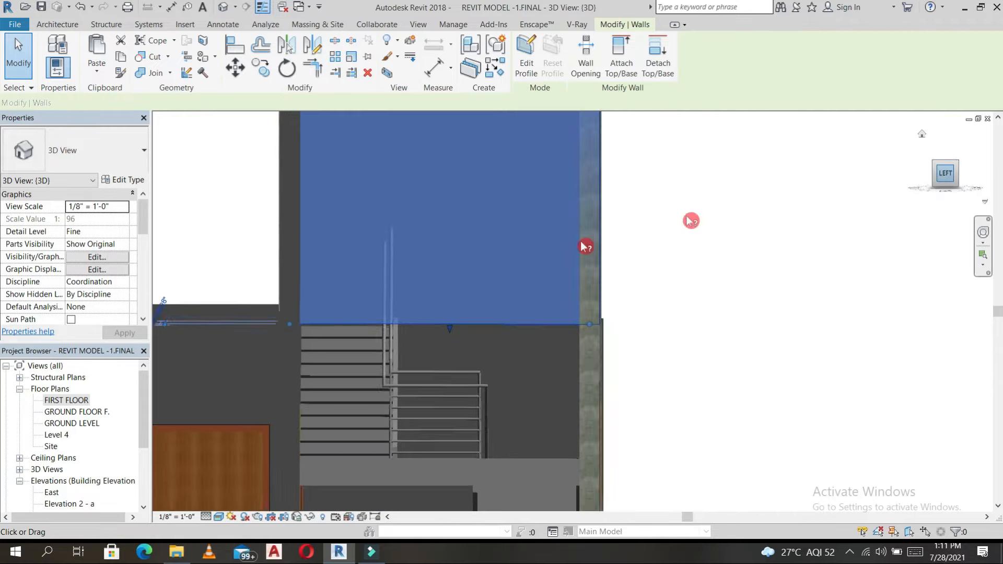
scroll(535, 283, down, 5)
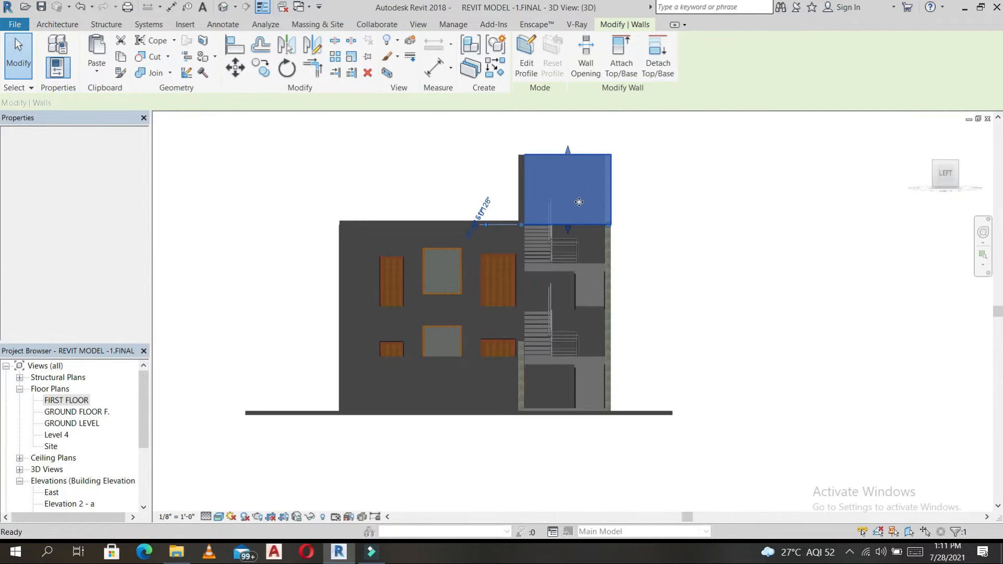
drag(575, 215, 566, 293)
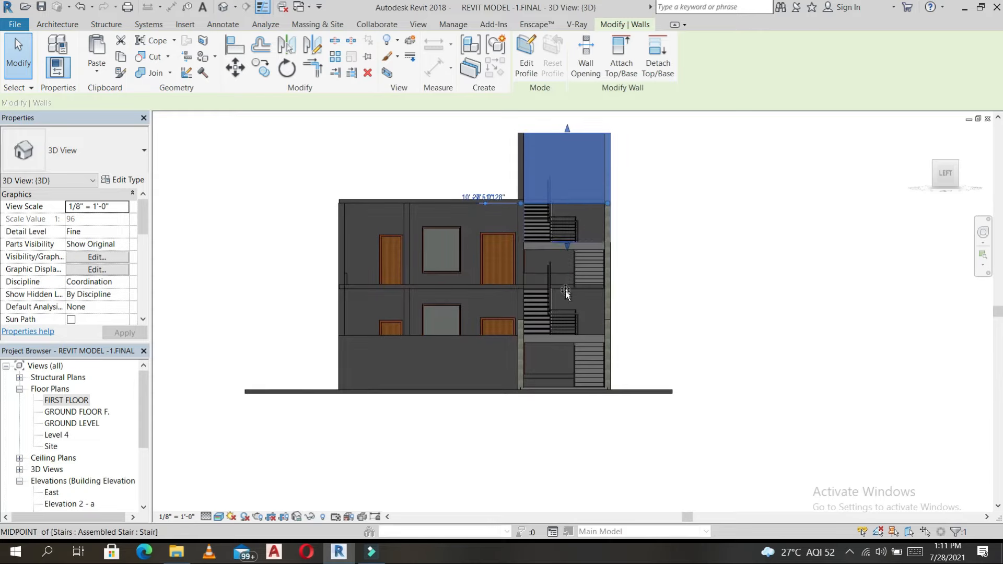
drag(563, 337, 570, 347)
scroll(569, 348, up, 3)
scroll(566, 343, up, 2)
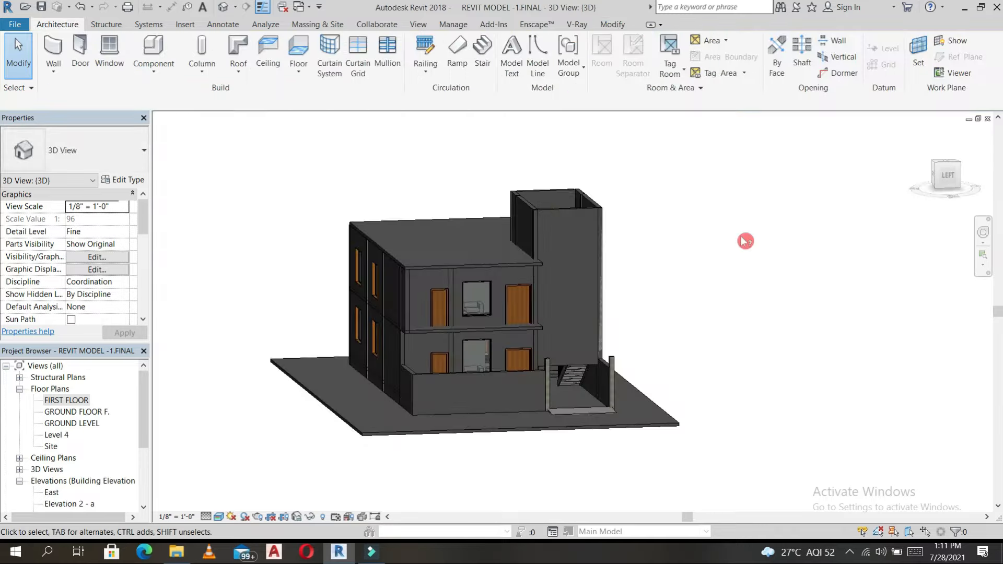
Step: Start a roof soffit from the top view and place it on ROOF LEVEL
shift+middle_drag(744, 240, 563, 220)
click(948, 165)
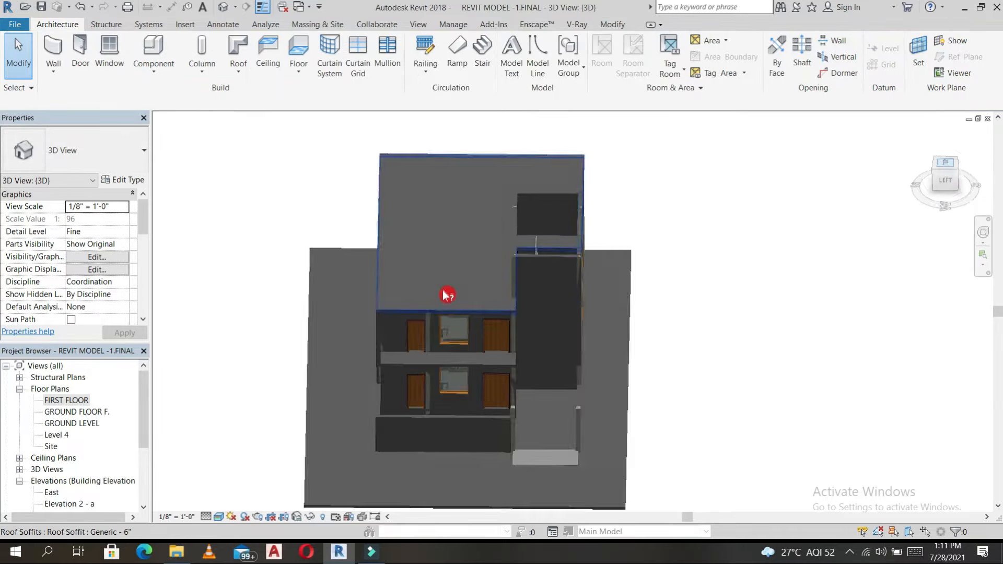
click(241, 78)
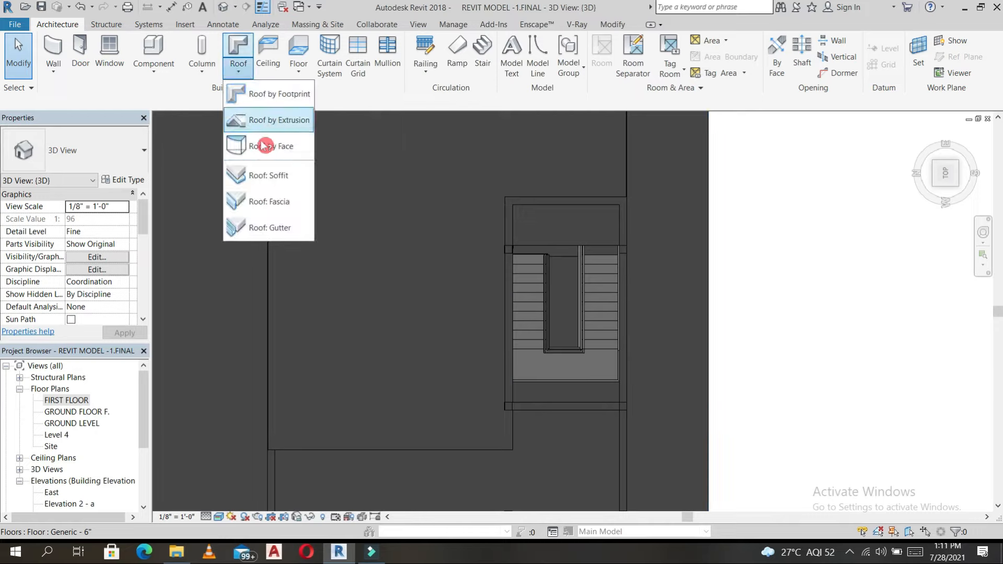
click(268, 171)
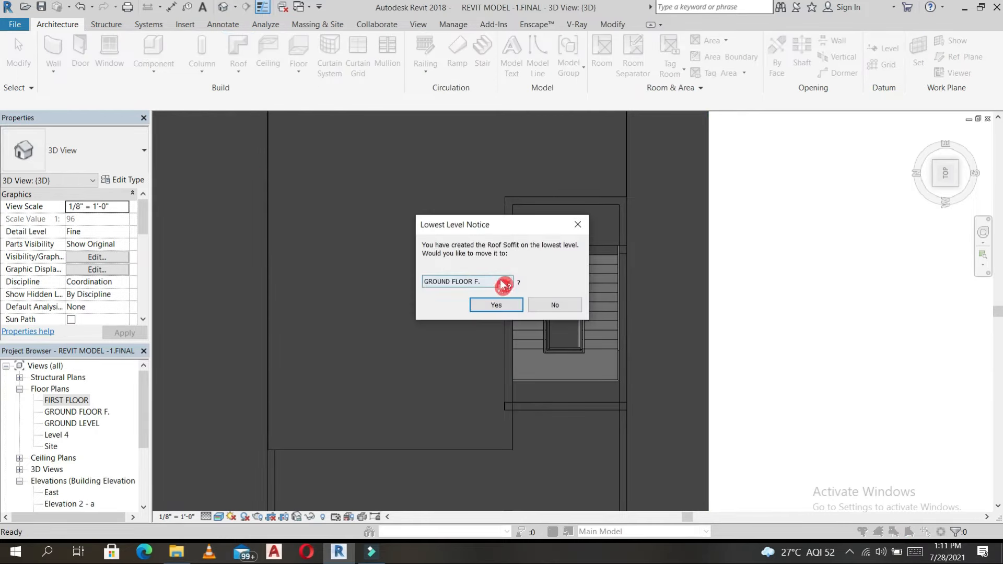
click(502, 284)
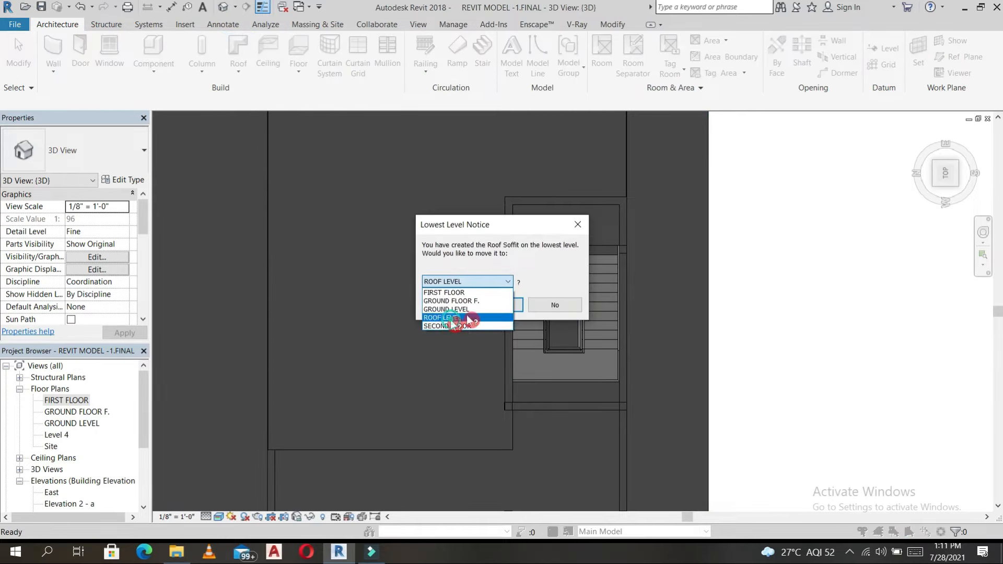
click(460, 318)
click(486, 305)
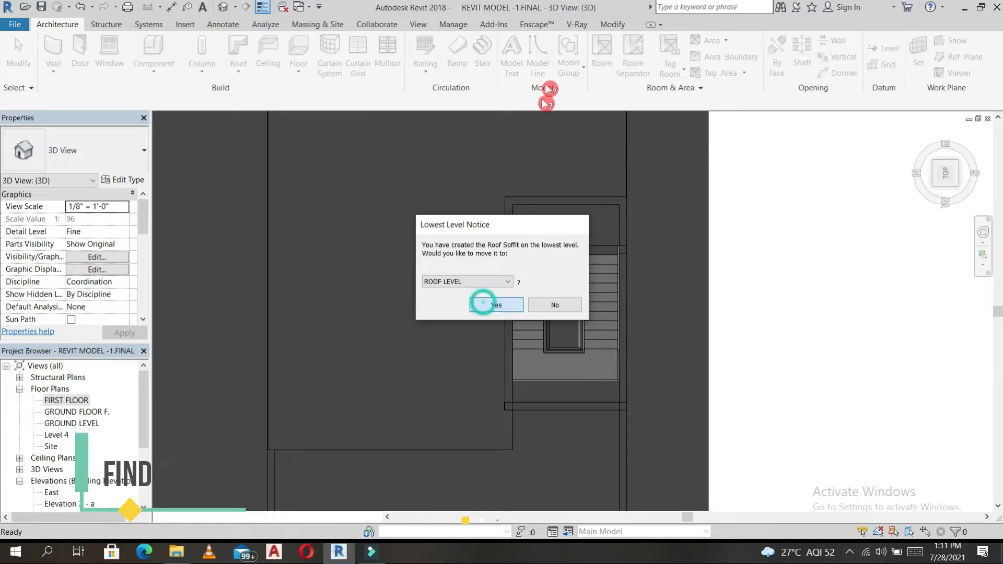
Step: Sketch a rectangular soffit boundary around the stairwell walls with a 2' 0" outward offset and finish the soffit
click(638, 46)
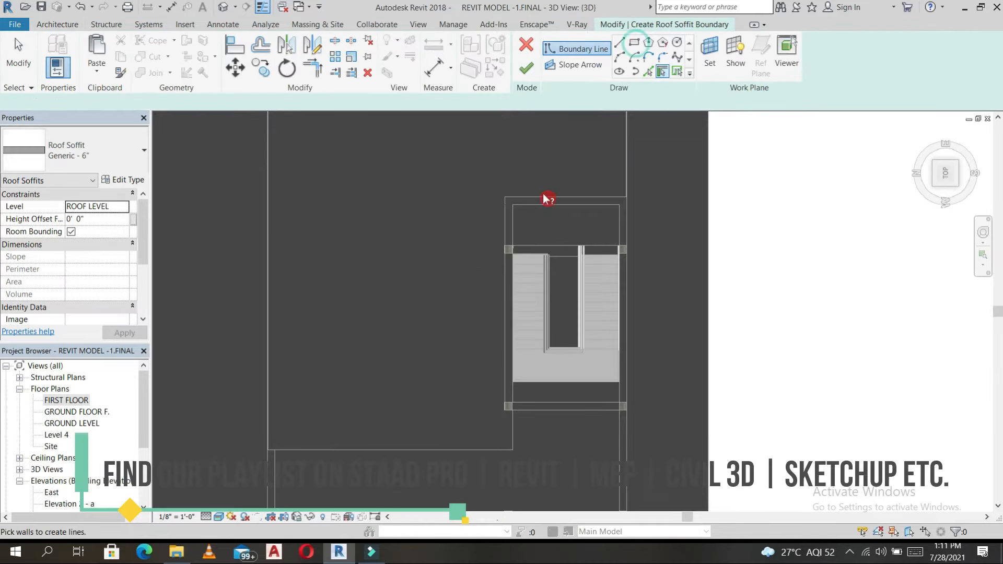
drag(74, 103, 31, 116)
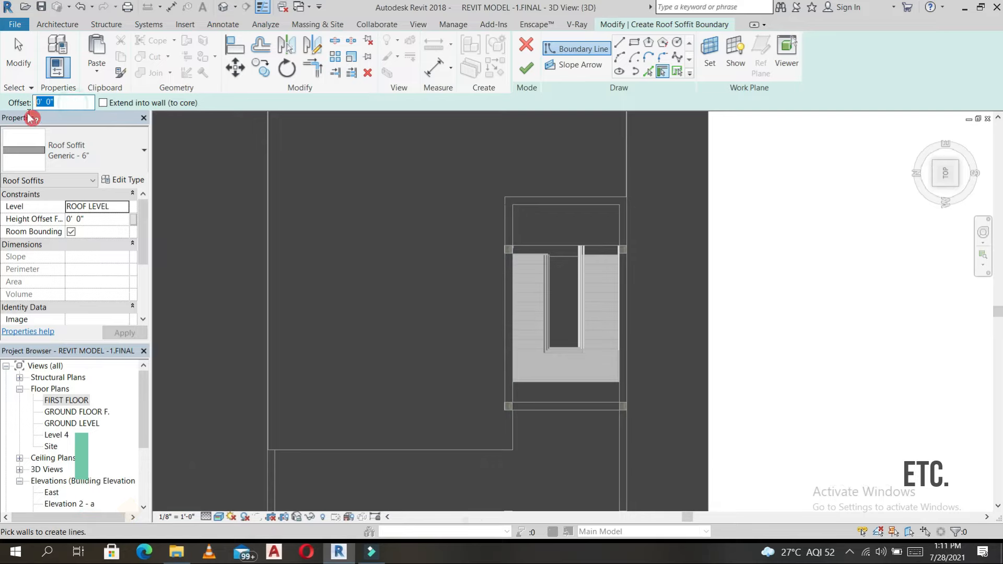
text(2)
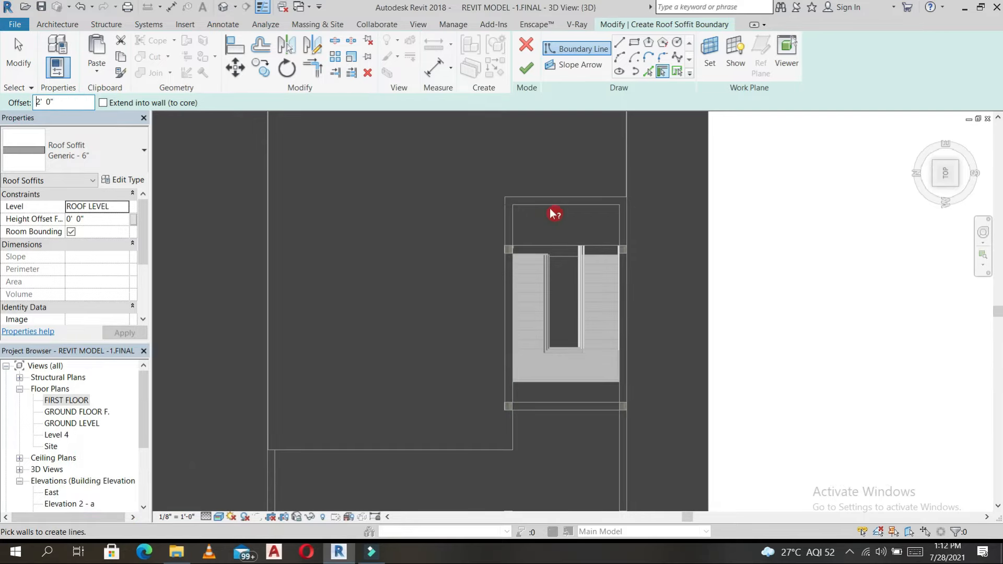
click(638, 45)
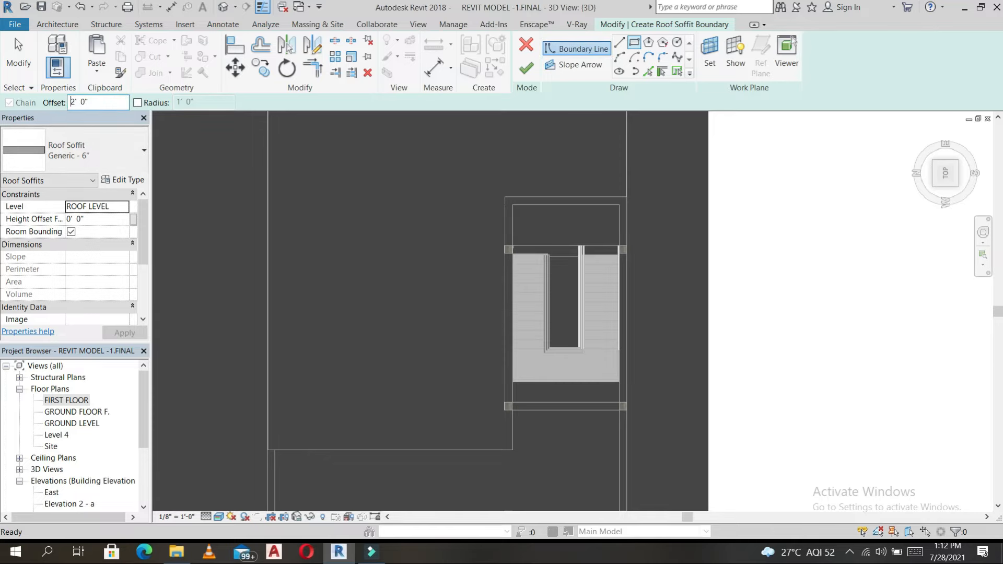
click(504, 197)
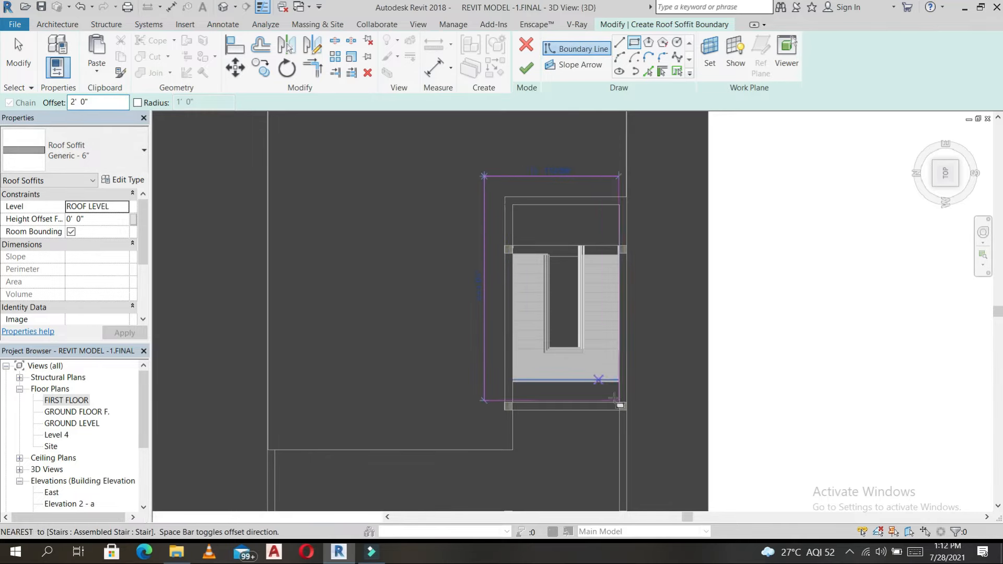
click(628, 413)
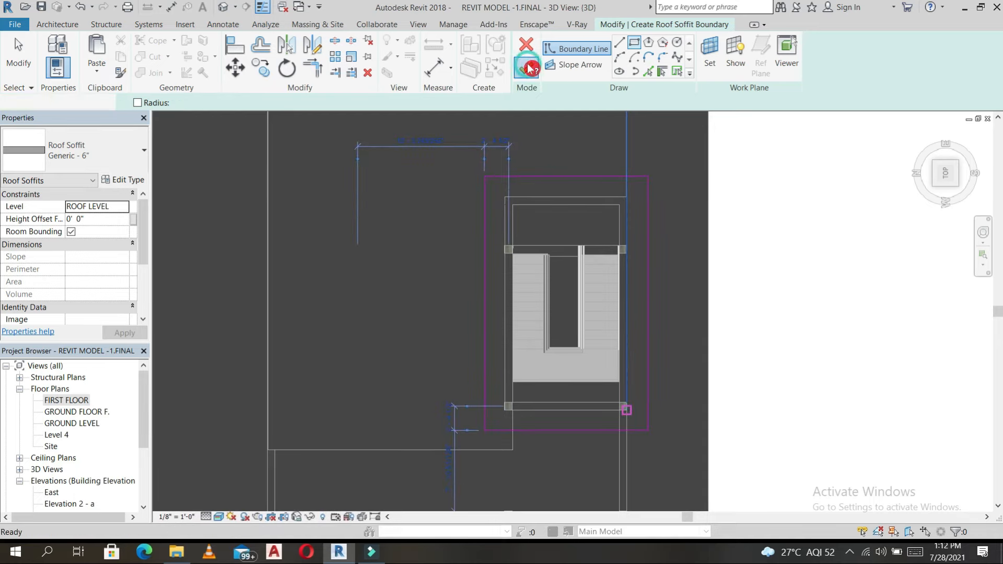
click(526, 68)
Step: Edit the stairwell soffit's boundary and move its front edge out in line with the main roof's front edge
mouse_move(569, 157)
shift+middle_down()
mouse_move(689, 182)
mouse_move(569, 348)
mouse_move(827, 289)
shift+middle_up()
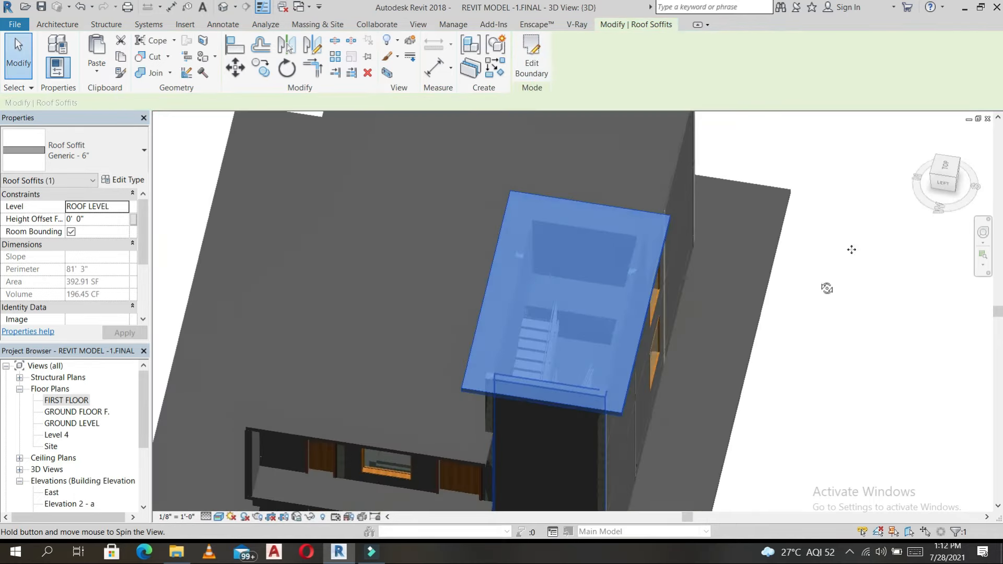
click(944, 168)
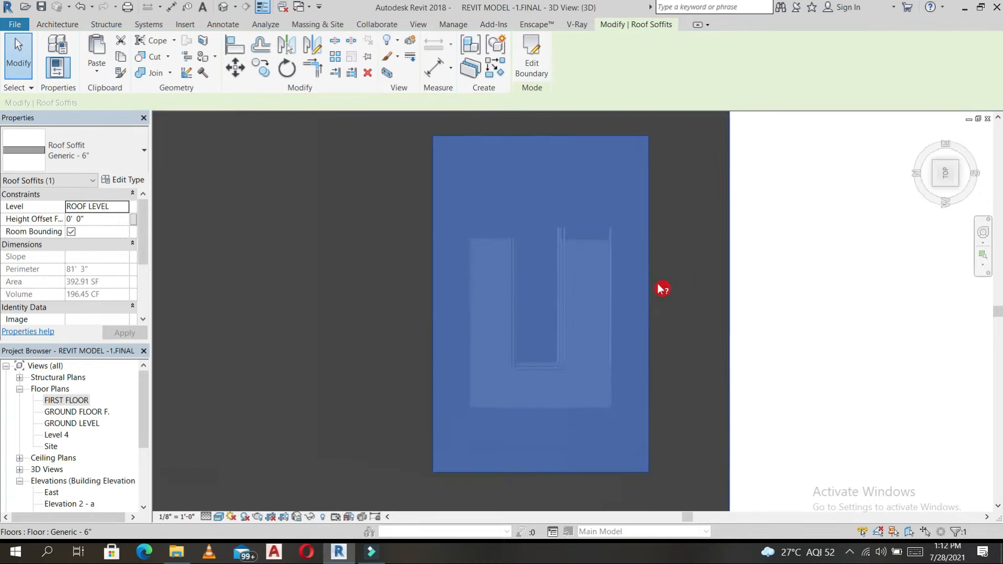
click(535, 59)
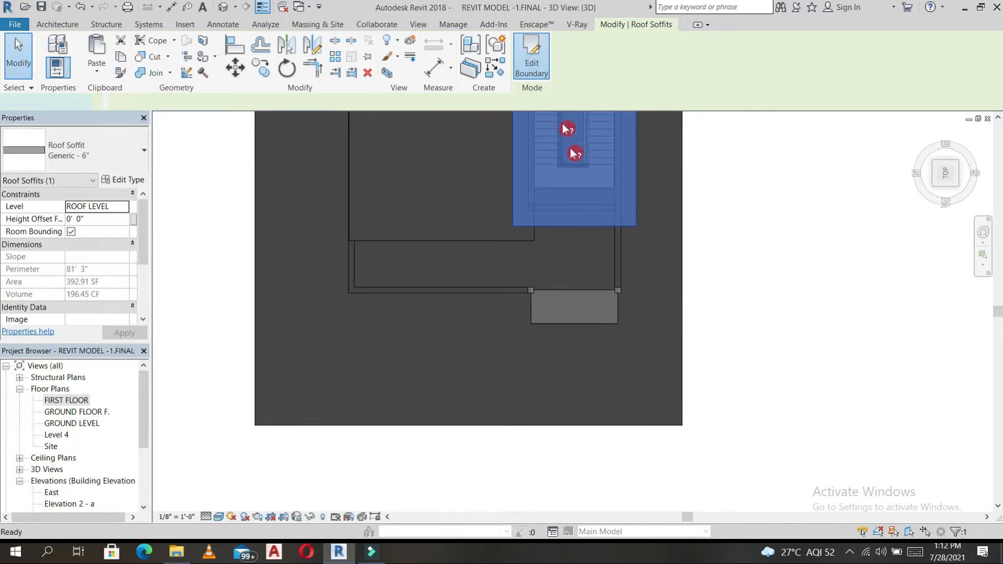
click(582, 226)
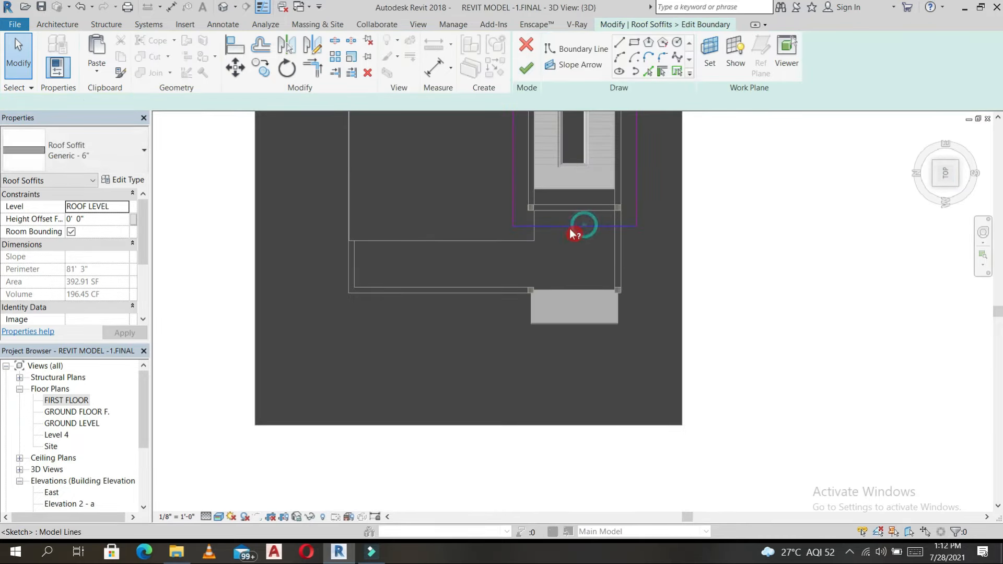
mouse_move(569, 224)
mouse_down()
mouse_move(563, 255)
mouse_move(566, 241)
mouse_up()
click(559, 142)
scroll(577, 226, up, 2)
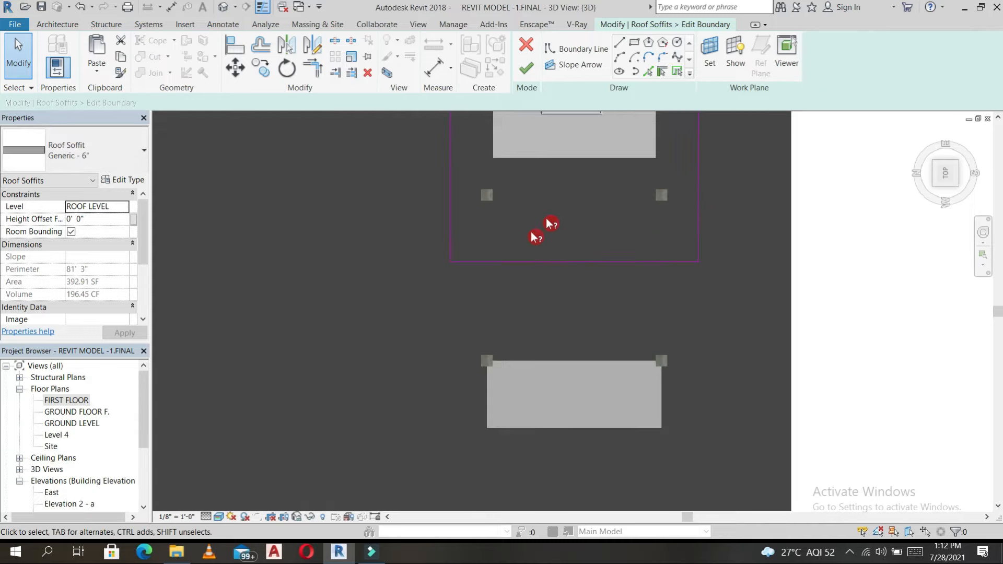
Step: Sketch a narrow rectangular opening about 0' 6" wide inside the soffit's front overhang, near the corner column
click(634, 44)
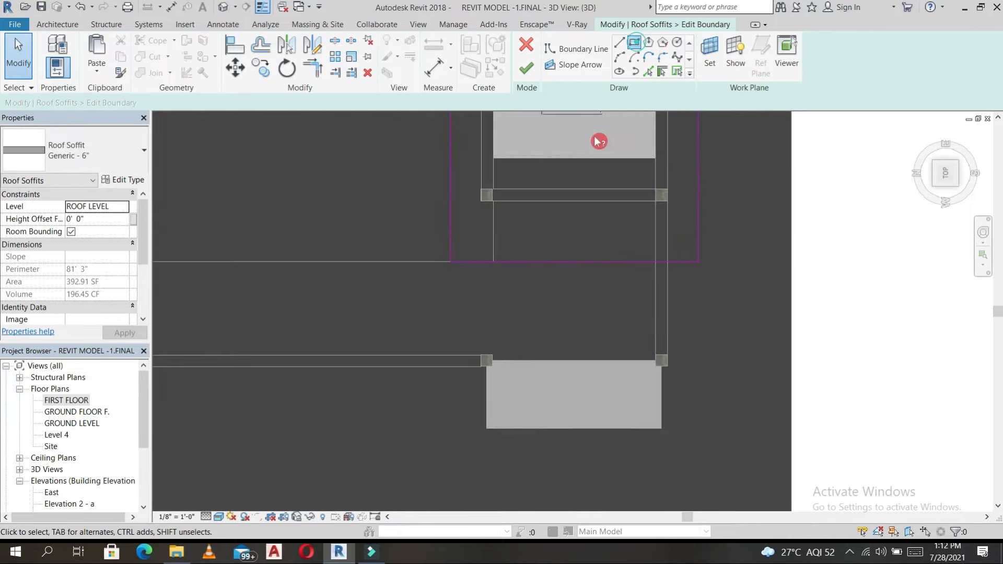
click(505, 222)
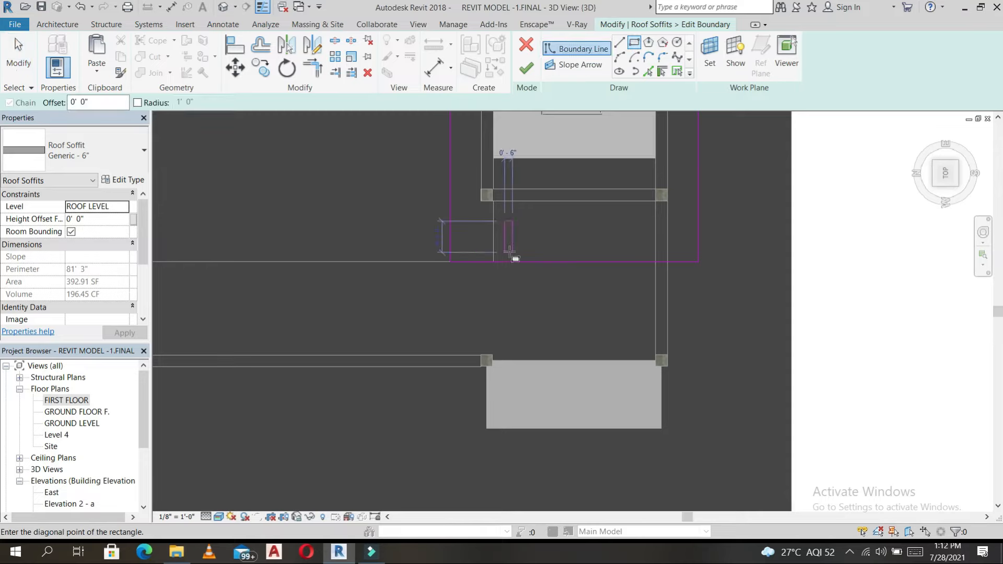
click(512, 251)
key(Escape)
key(Escape)
Step: Select the narrow rectangular opening sketched in the soffit's front overhang and copy it once along the front edge
drag(489, 220, 536, 257)
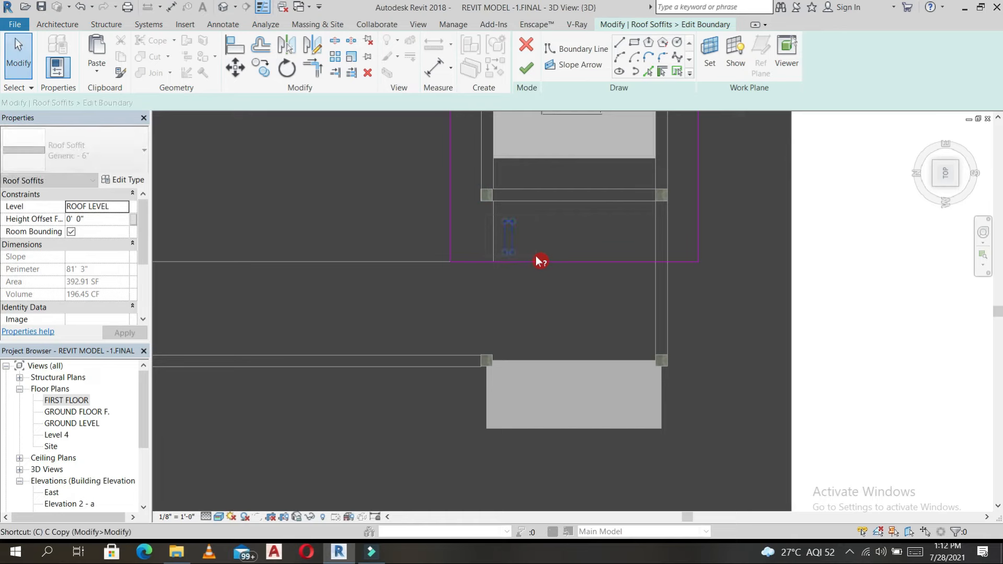
click(261, 68)
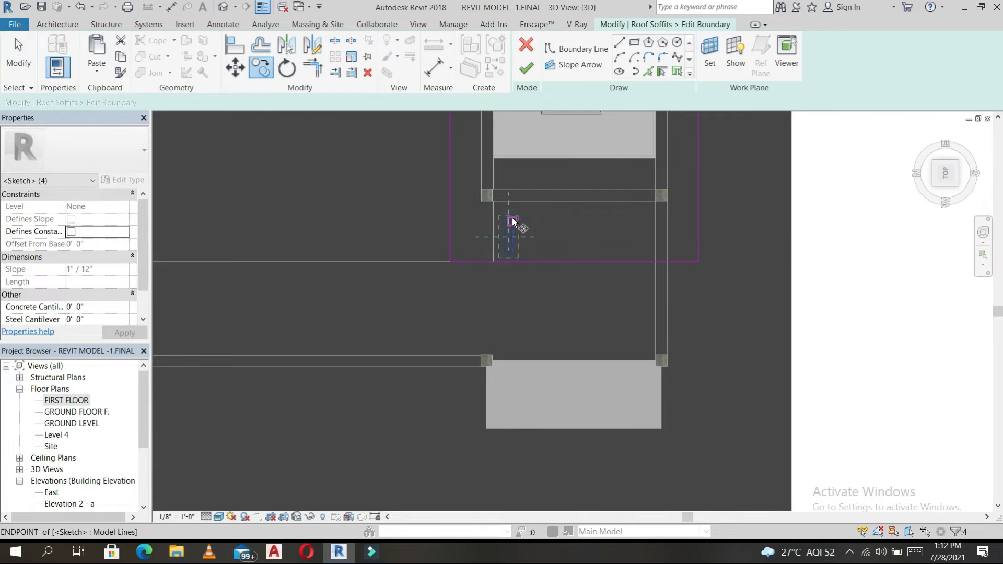
click(529, 224)
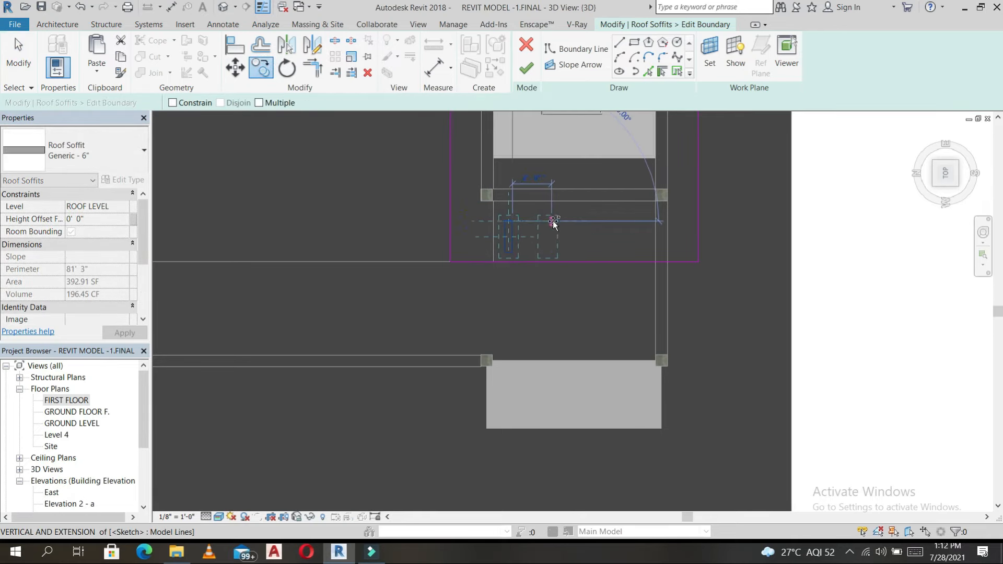
click(552, 222)
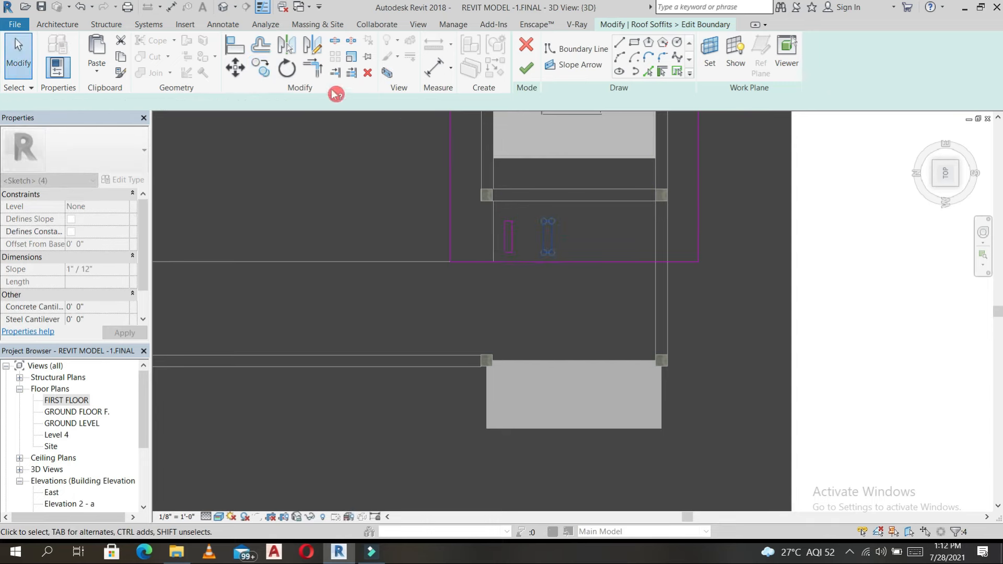
Step: Copy the second opening twice more at equal spacing along the overhang for four slots in a row, and finish the soffit
click(261, 68)
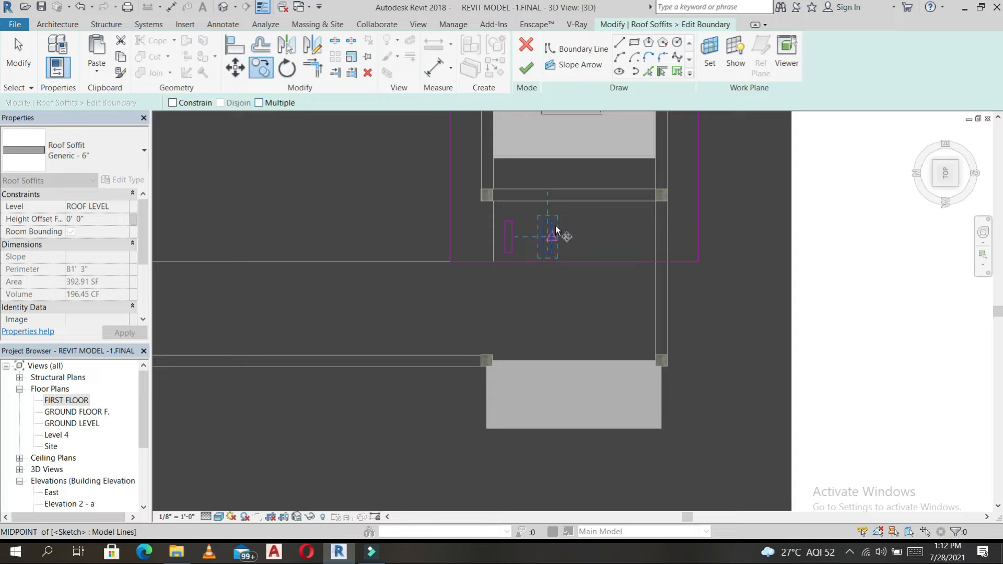
click(514, 221)
click(552, 222)
click(598, 227)
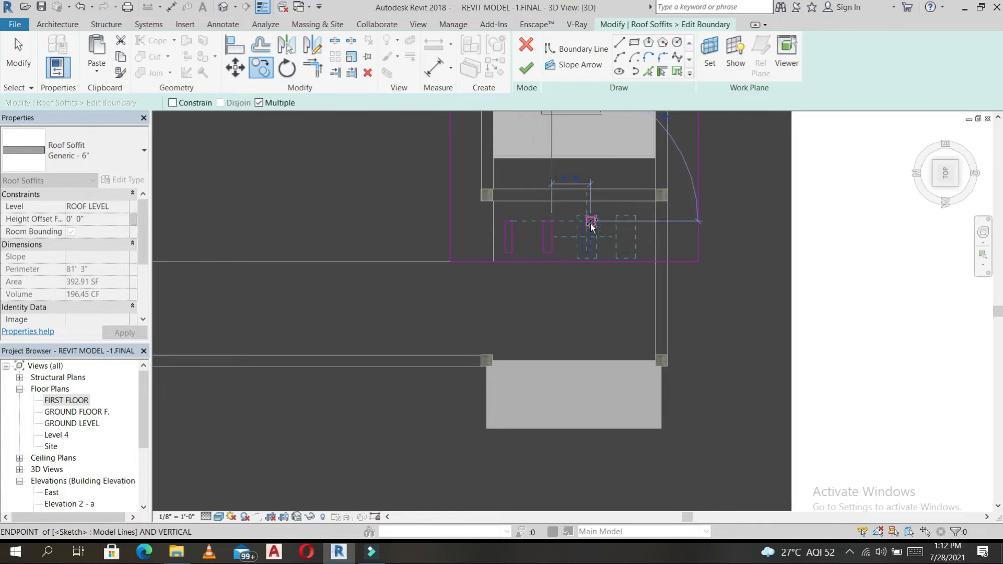
click(531, 71)
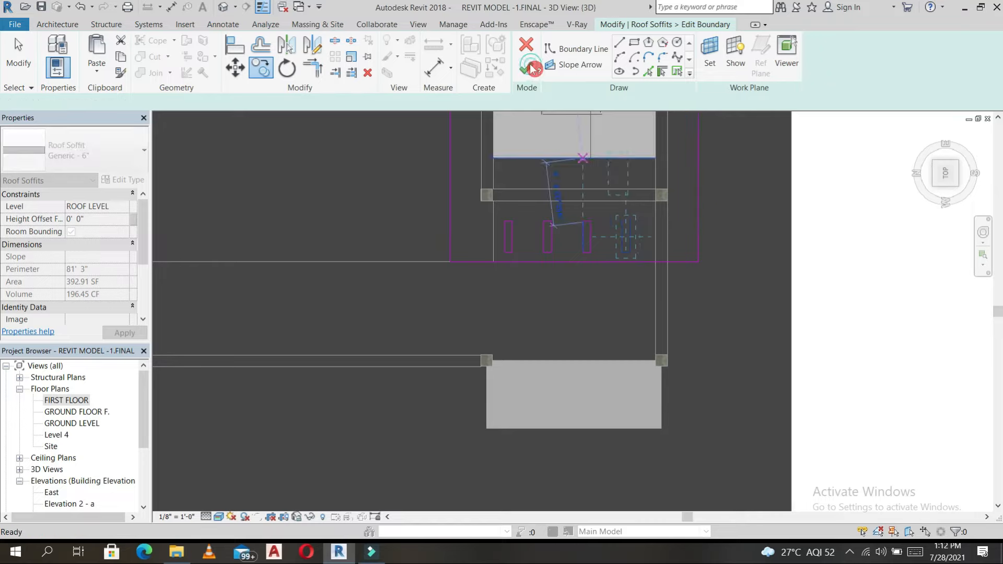
mouse_move(605, 318)
shift+middle_down()
mouse_move(673, 208)
mouse_move(571, 403)
mouse_move(437, 295)
mouse_move(568, 348)
mouse_move(594, 343)
shift+middle_up()
scroll(673, 208, down, 3)
mouse_move(334, 277)
shift+middle_down()
mouse_move(604, 385)
mouse_move(593, 420)
mouse_move(572, 426)
mouse_move(572, 414)
shift+middle_up()
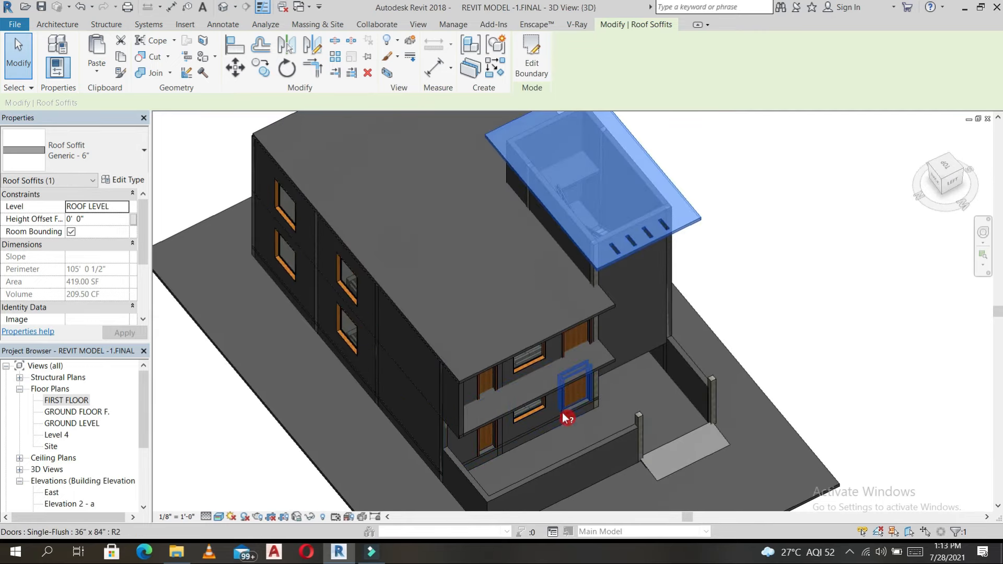
Step: Review the slotted soffit's boundary sketch from the top view and close it without edits
click(947, 169)
click(531, 57)
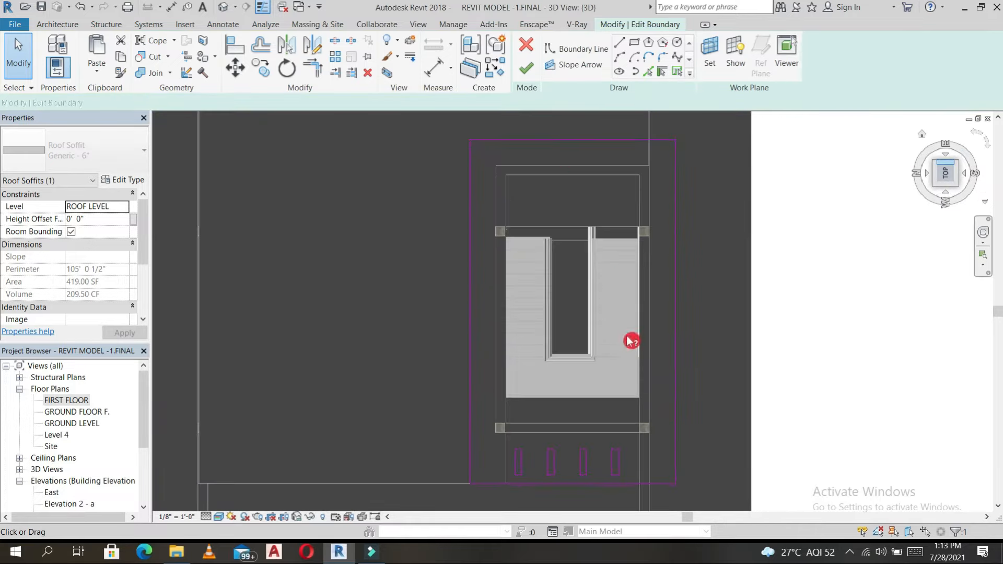
click(534, 66)
Step: Start a Handrail - Rectangular railing by sketching its path, with the base level set to SECOND FLOOR
click(67, 24)
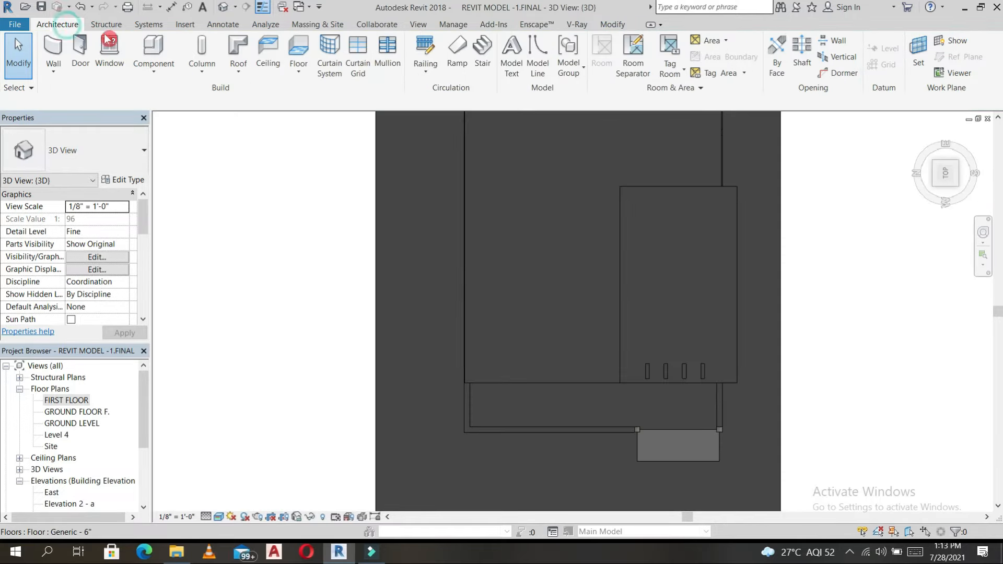
click(425, 71)
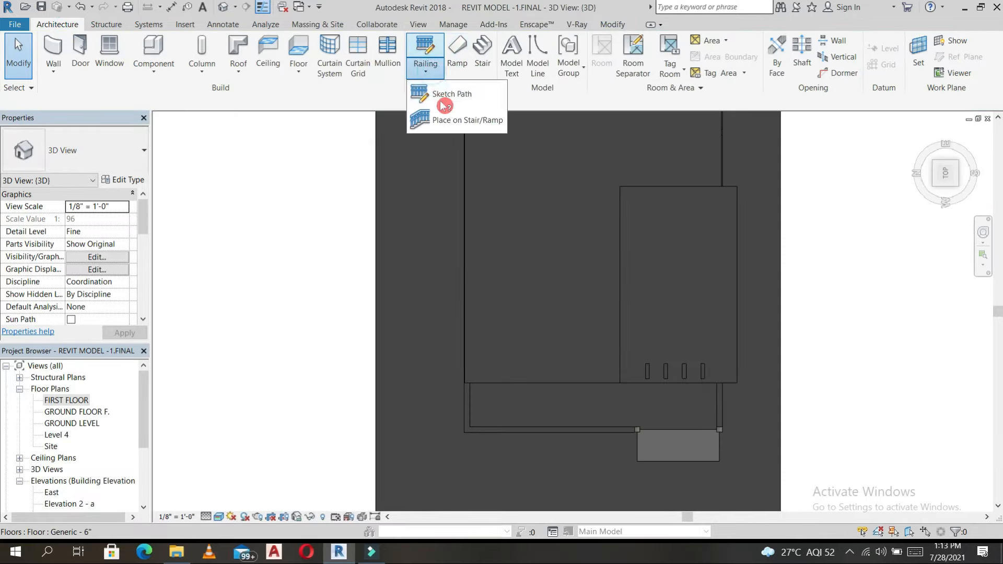
click(450, 95)
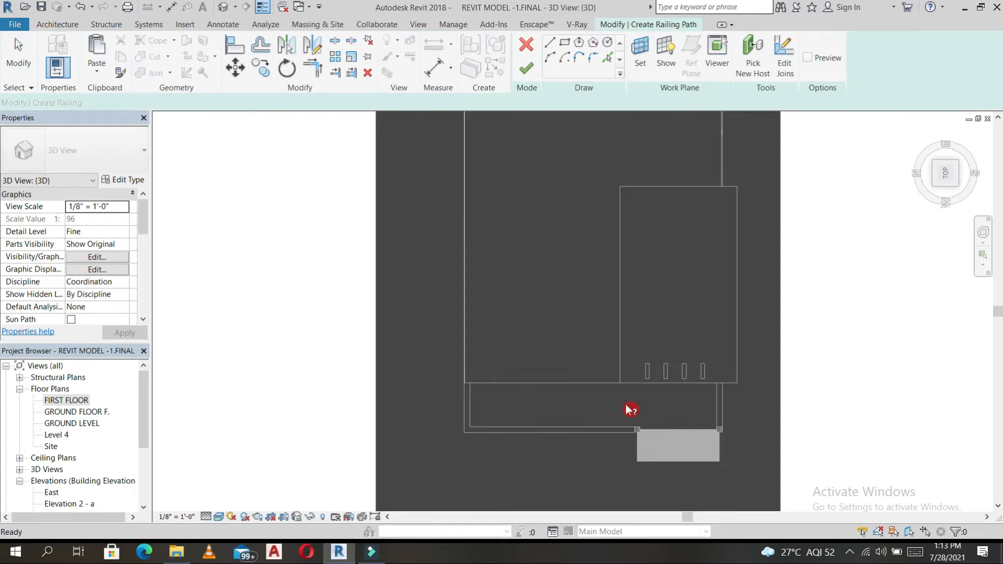
scroll(633, 377, up, 3)
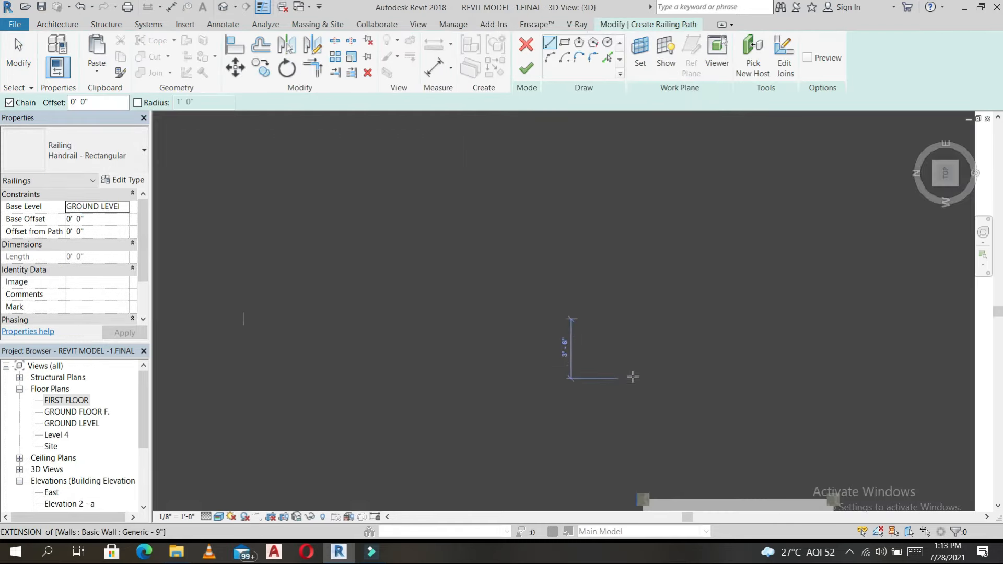
click(639, 384)
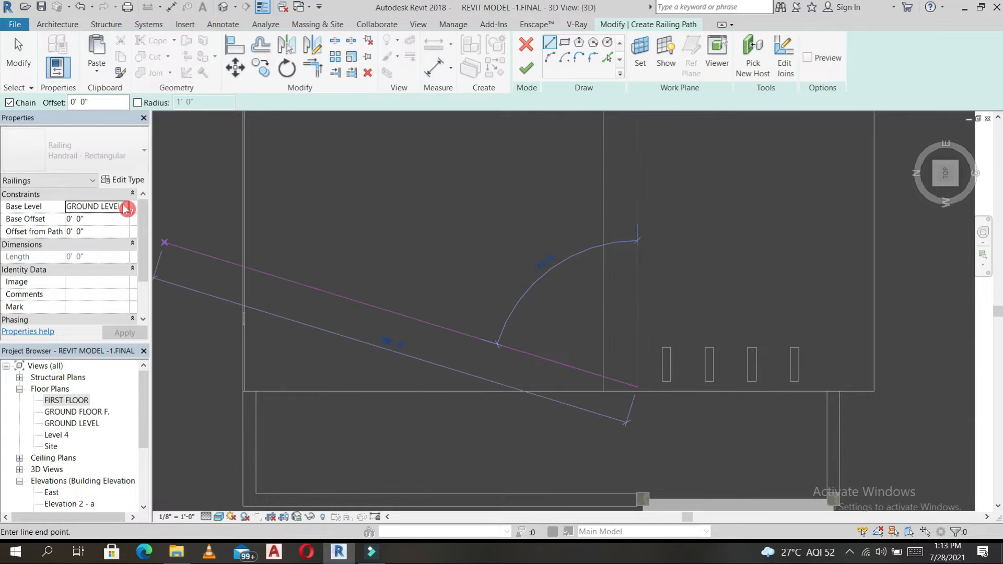
key(Escape)
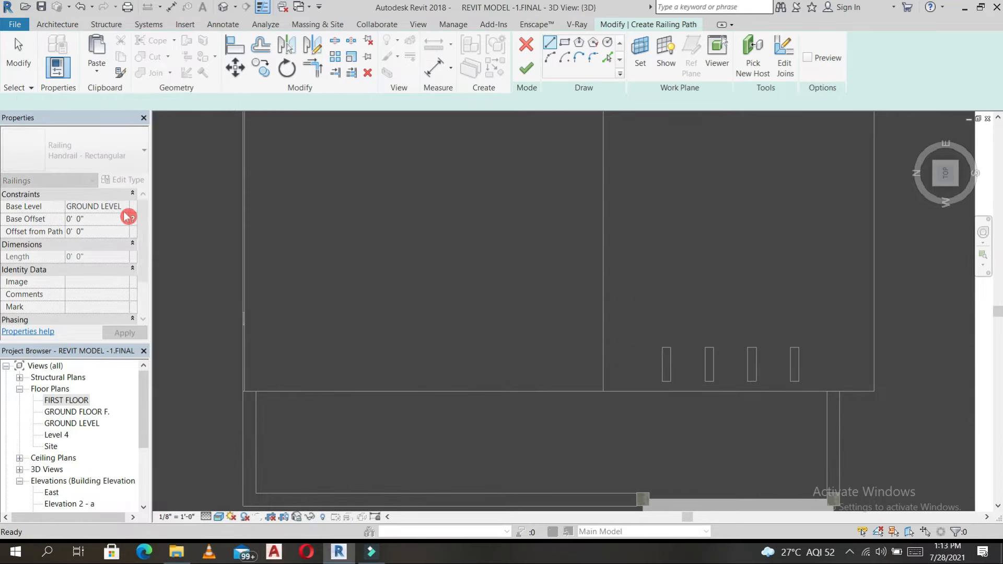
click(128, 210)
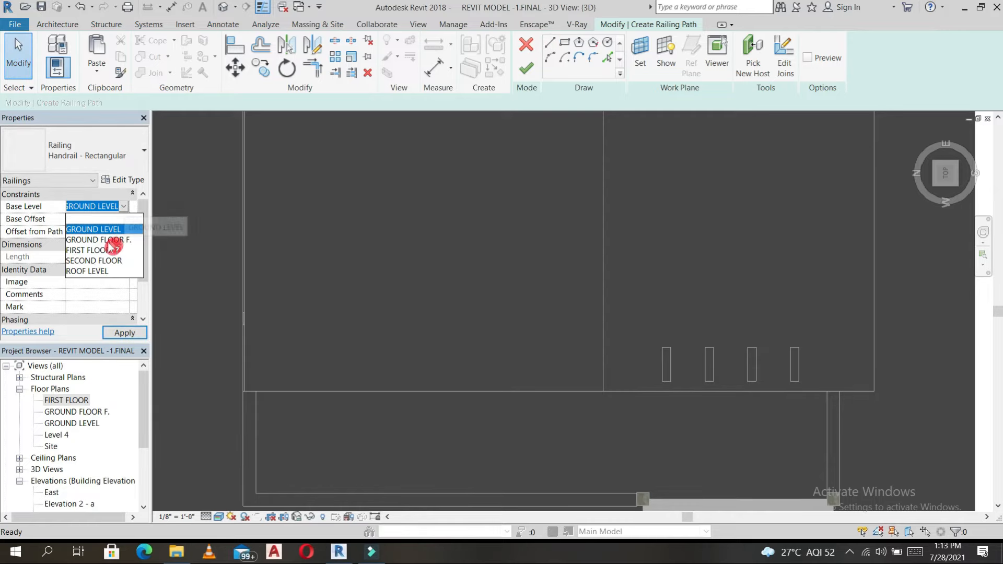
click(94, 260)
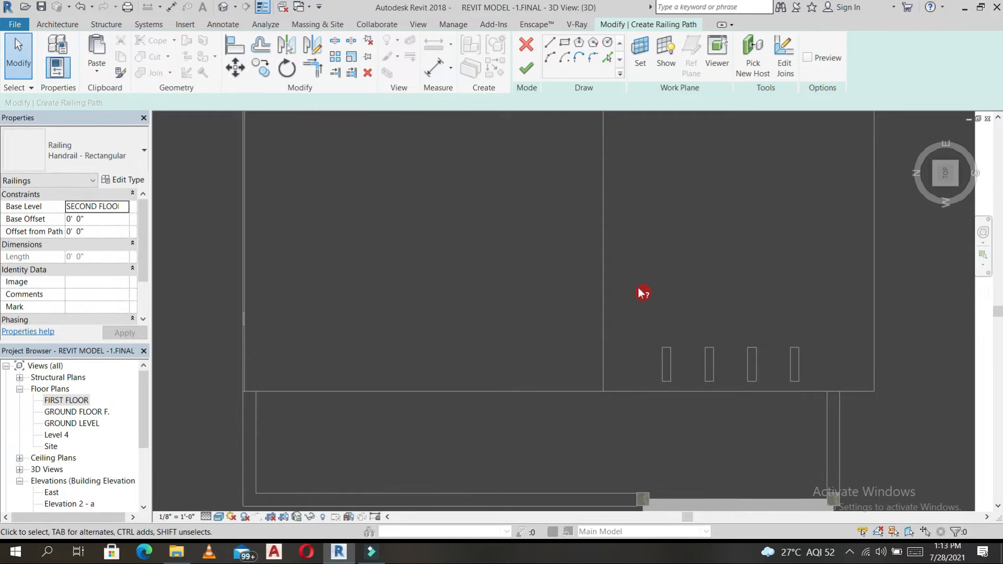
Step: Sketch the railing path along the main roof's front, outer side, back and stairwell-side edges up to the stairwell roof, and finish it
click(551, 44)
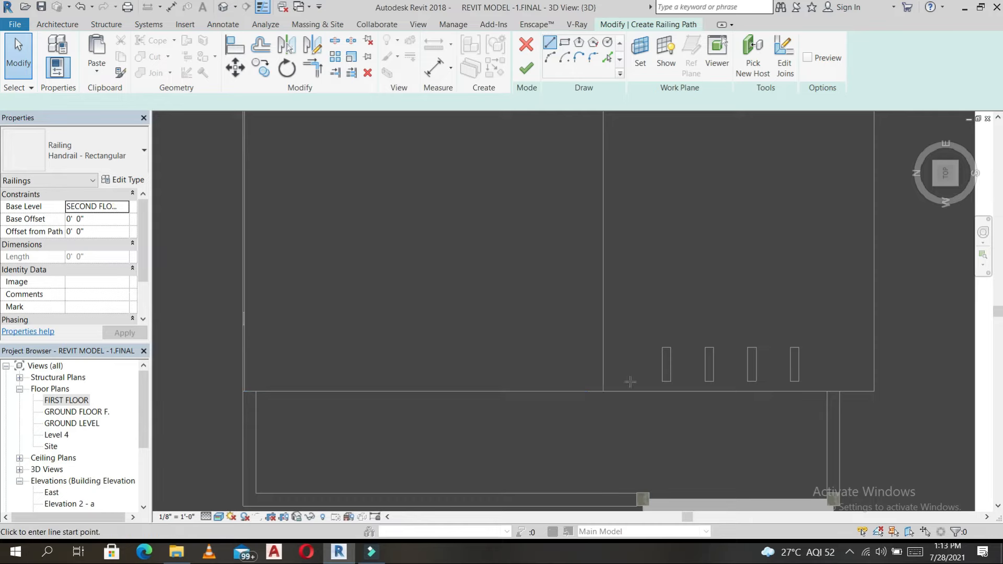
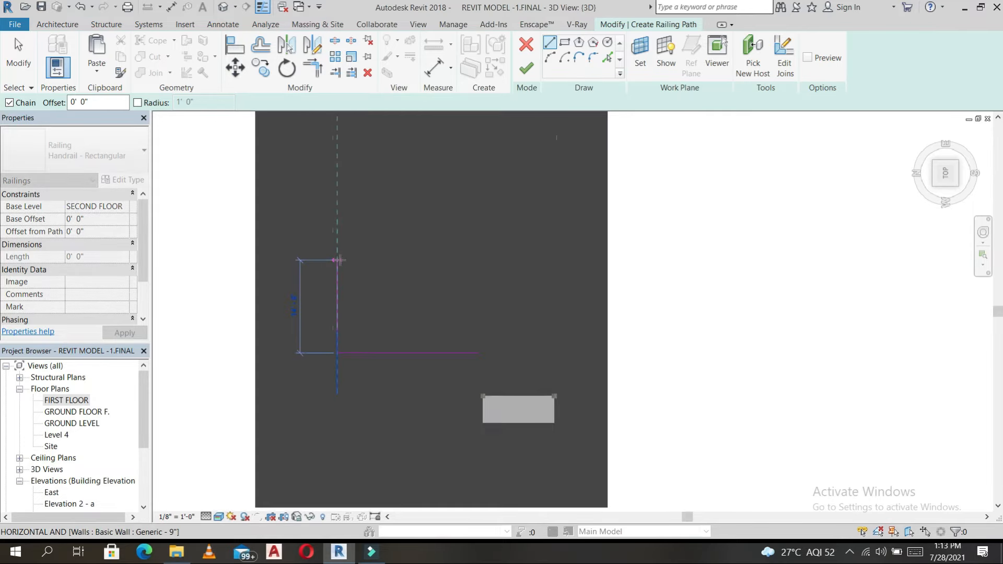
mouse_move(340, 250)
middle_down()
mouse_move(340, 329)
mouse_move(324, 387)
middle_up()
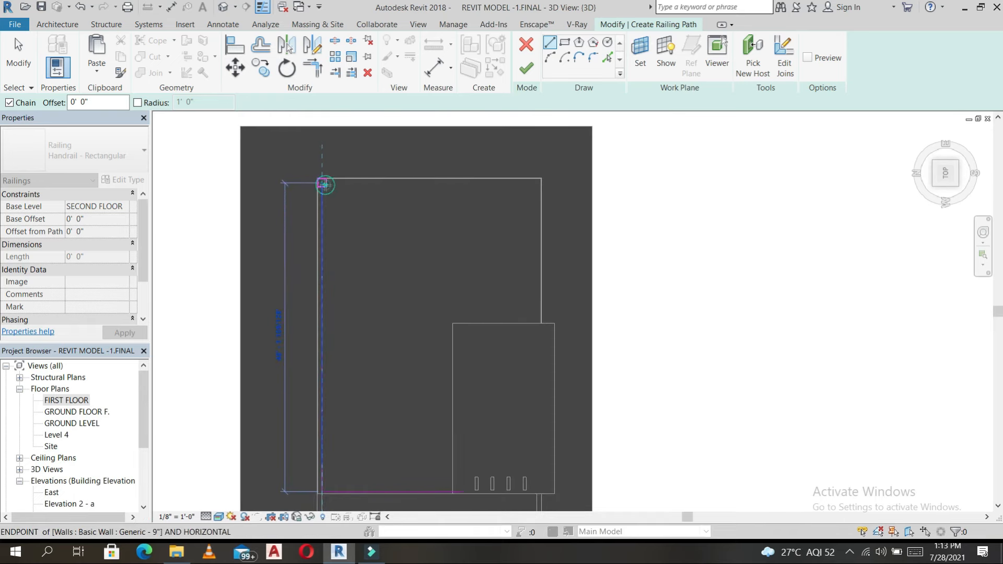
click(323, 184)
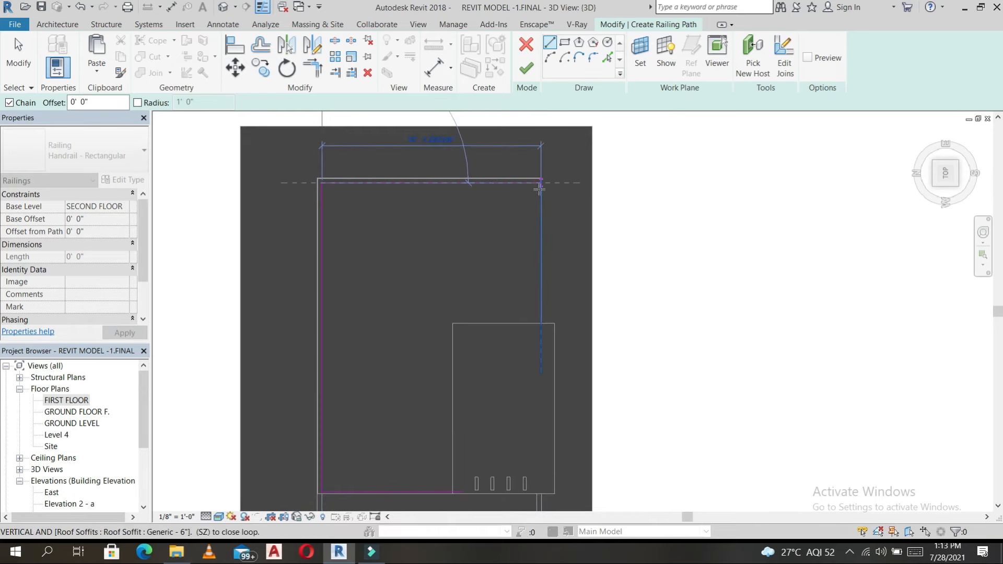
scroll(542, 183, up, 4)
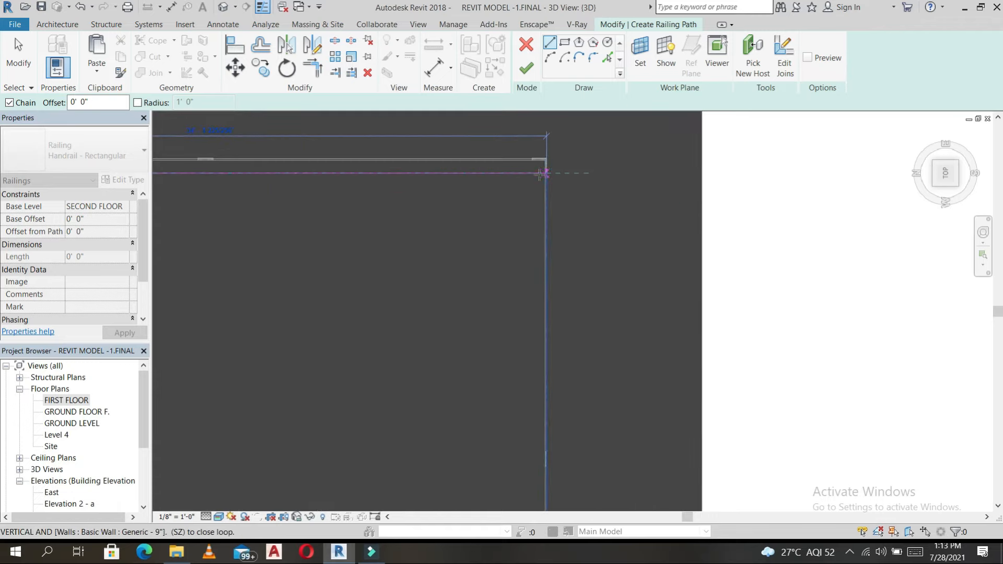
click(542, 172)
click(524, 73)
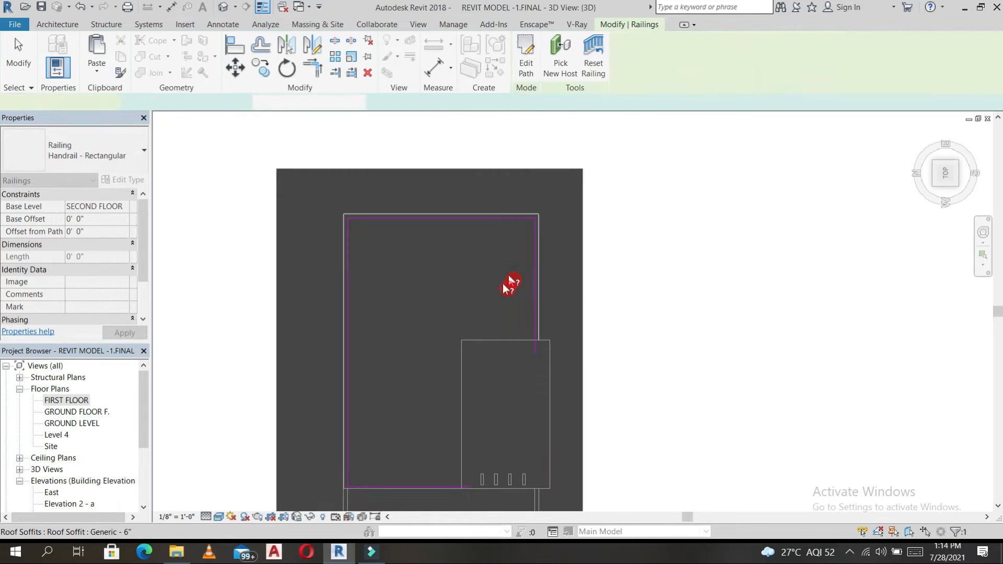
Step: Edit the roof railing's path and add a short segment from the stairwell's corner column towards the roof's front edge
shift+middle_drag(432, 372, 548, 502)
middle_drag(549, 501, 408, 352)
scroll(407, 353, up, 4)
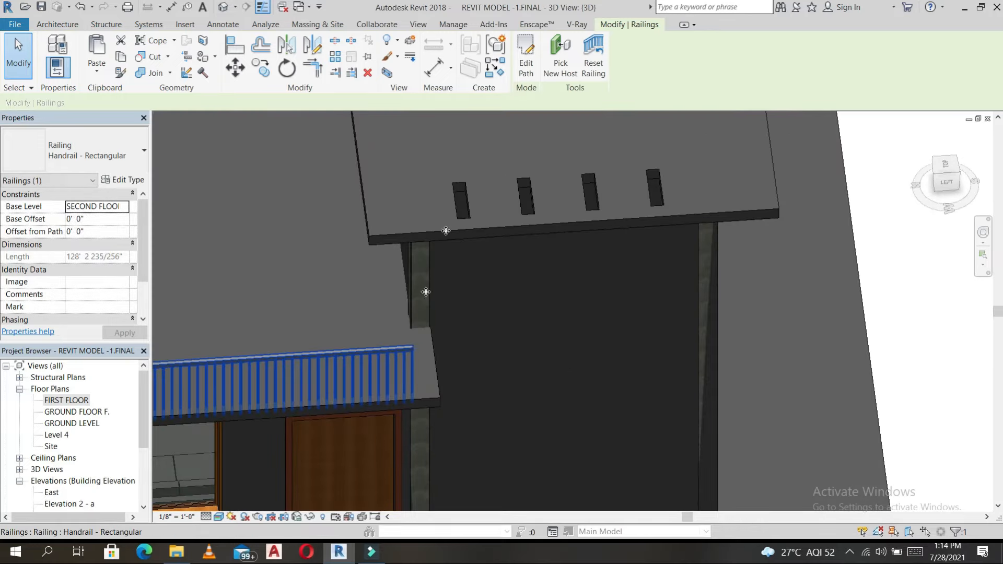
click(529, 55)
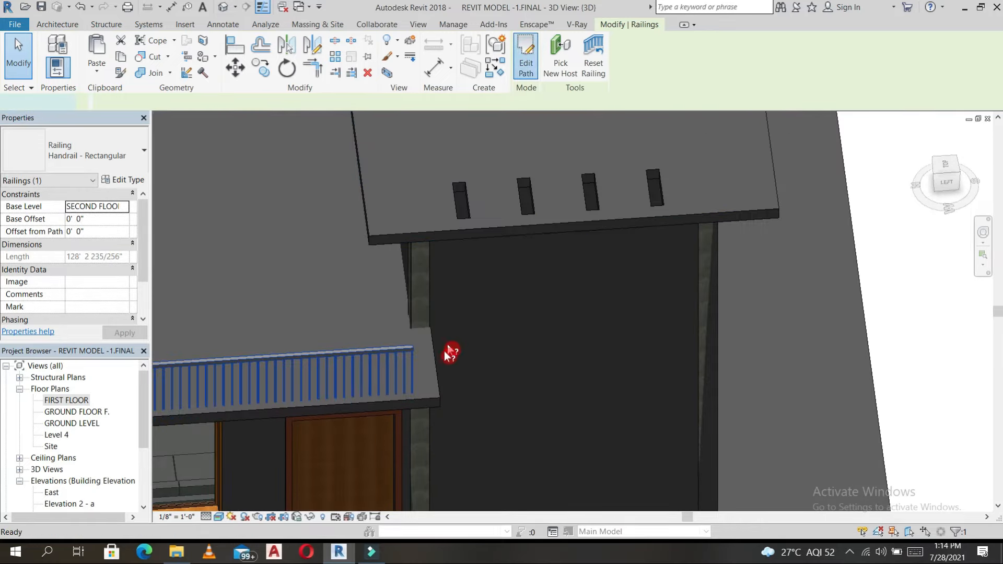
scroll(444, 347, down, 1)
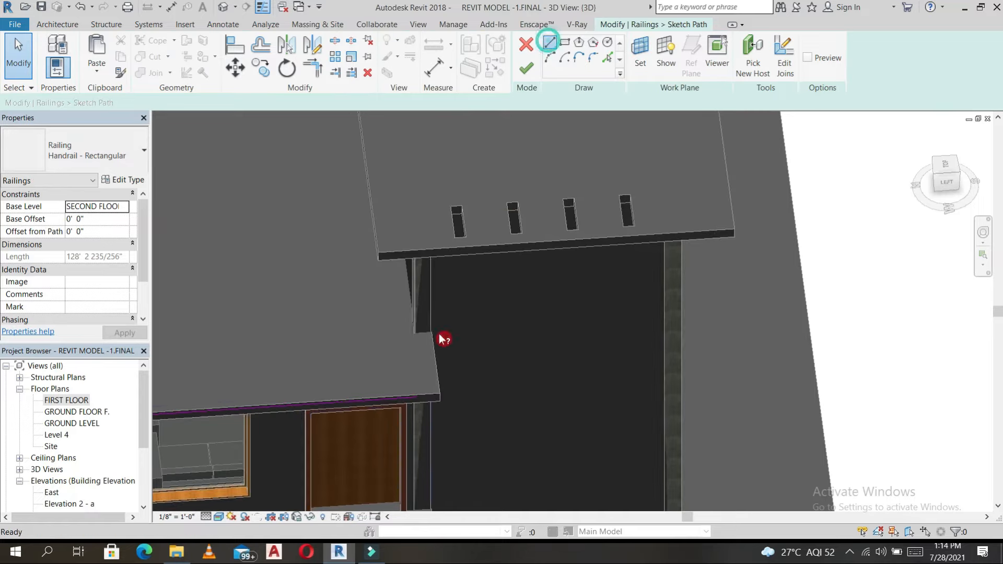
click(422, 335)
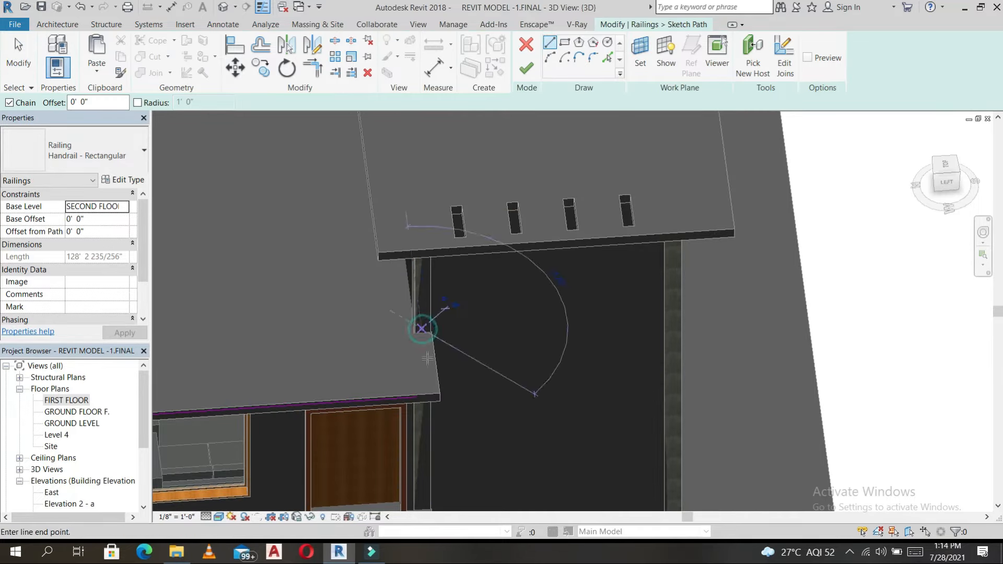
click(430, 386)
key(Escape)
key(Escape)
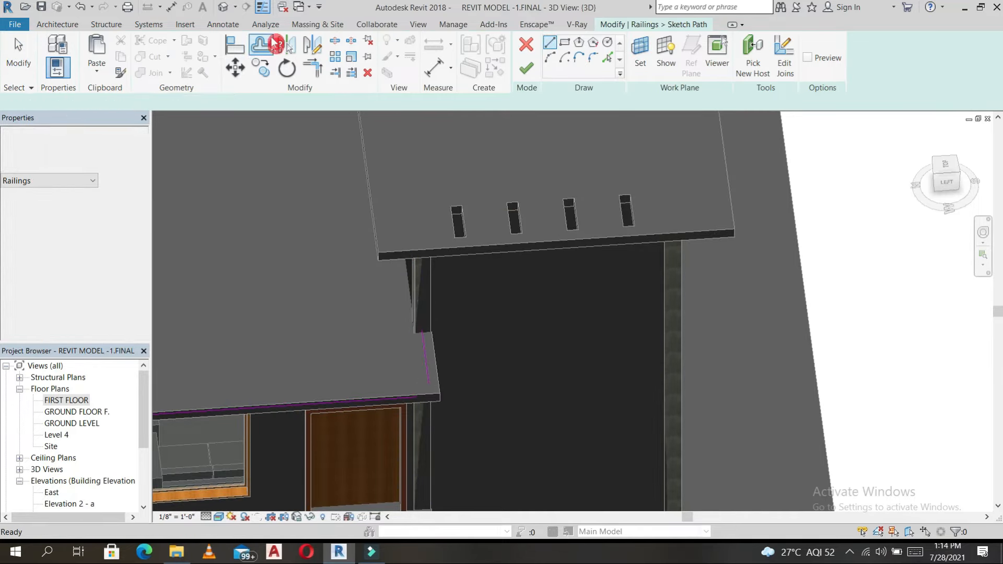
Step: Trim the short side segment and the front railing line to a corner, and finish the railing path
click(312, 66)
click(425, 361)
click(400, 399)
click(526, 68)
scroll(504, 285, down, 2)
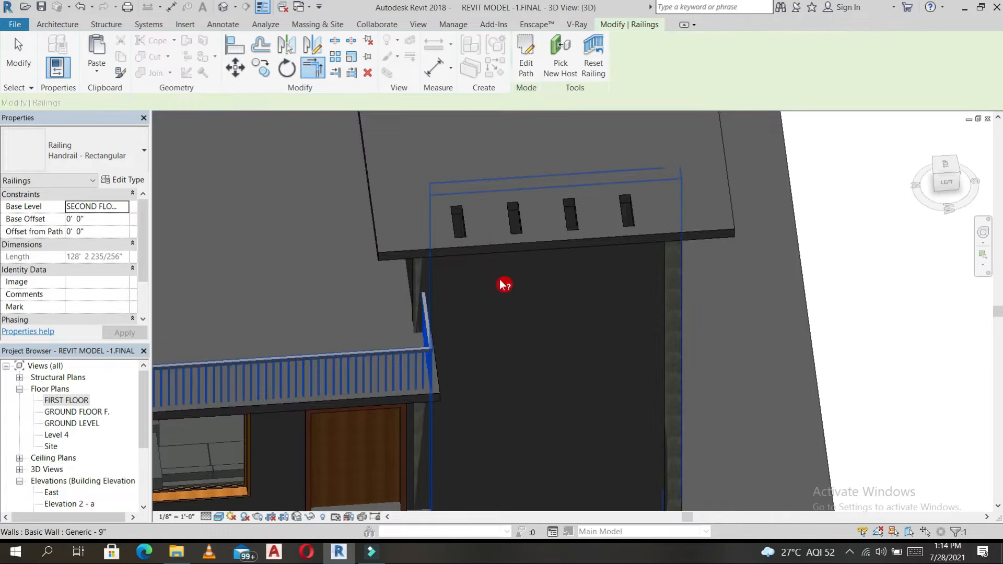
scroll(504, 285, down, 1)
shift+middle_drag(472, 353, 491, 303)
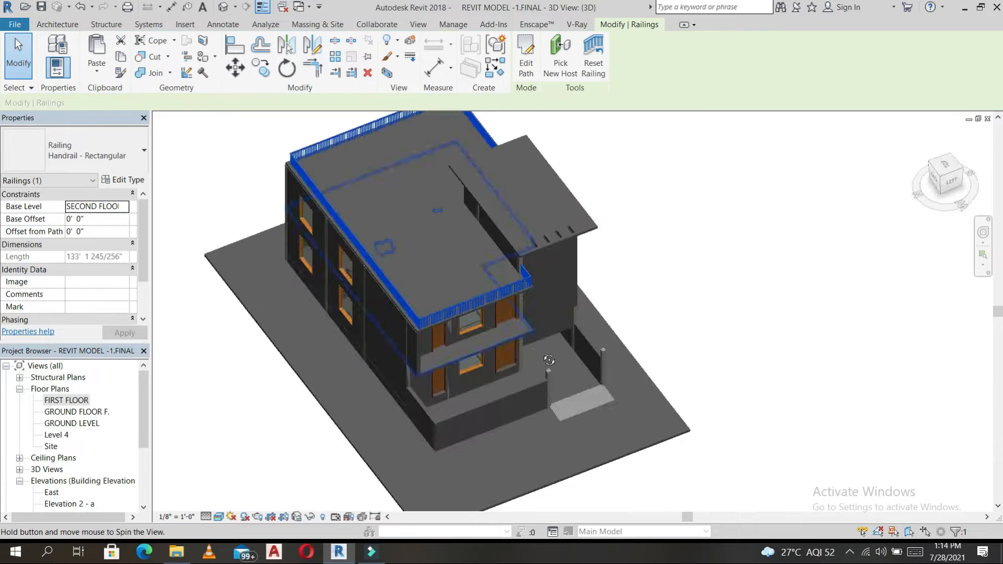
Step: Change the roof railing's type to Handrail - Pipe and check it from the front of the house
click(491, 300)
click(491, 302)
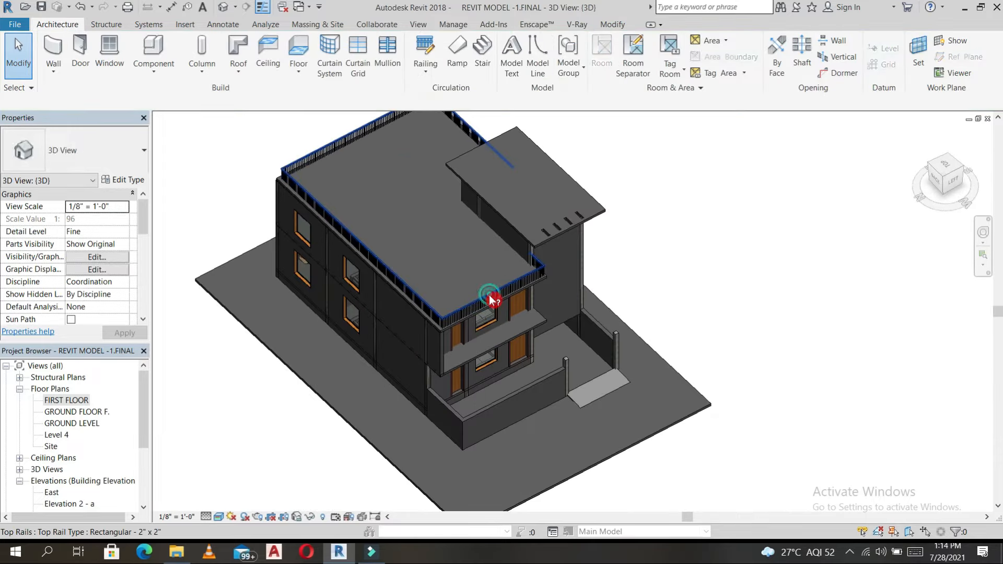
click(491, 303)
click(491, 304)
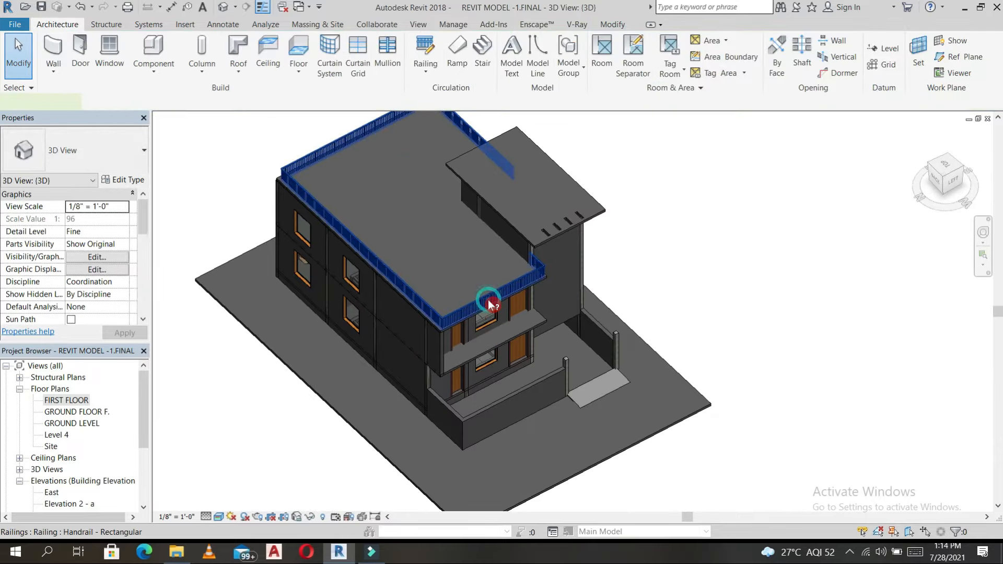
click(129, 149)
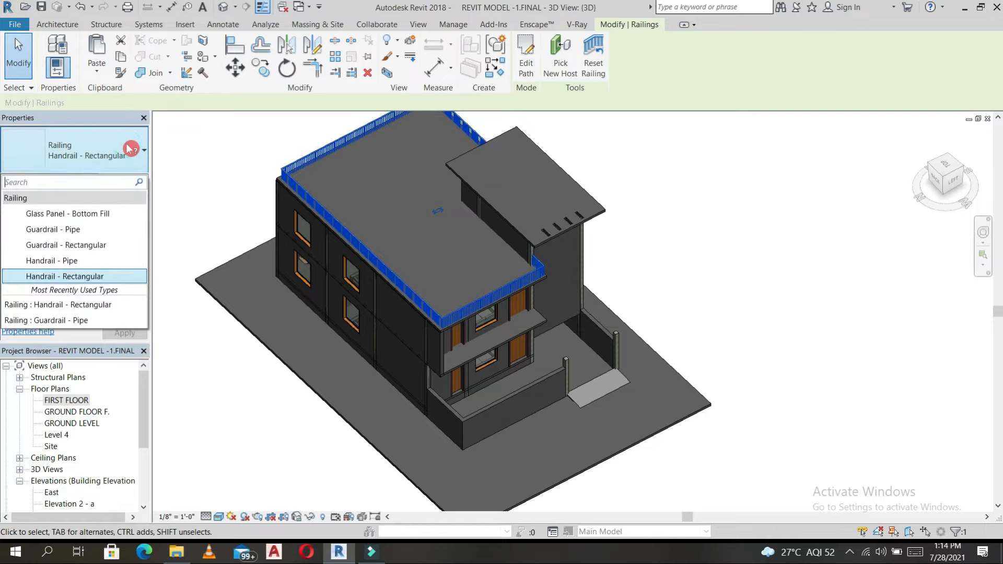
click(63, 261)
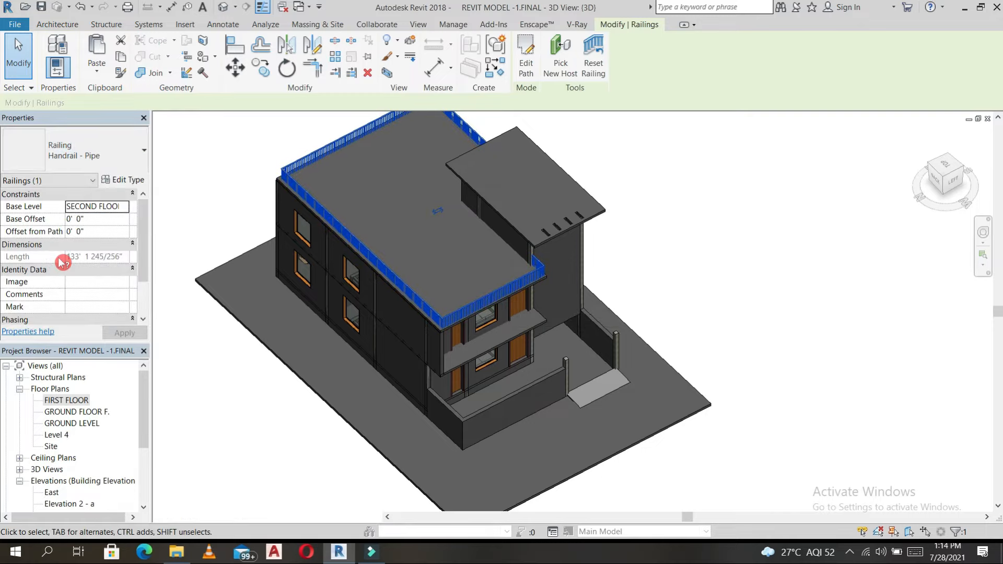
click(664, 282)
shift+middle_drag(665, 282, 481, 342)
scroll(480, 342, up, 2)
shift+middle_drag(537, 327, 522, 352)
scroll(409, 347, down, 1)
middle_drag(439, 366, 544, 340)
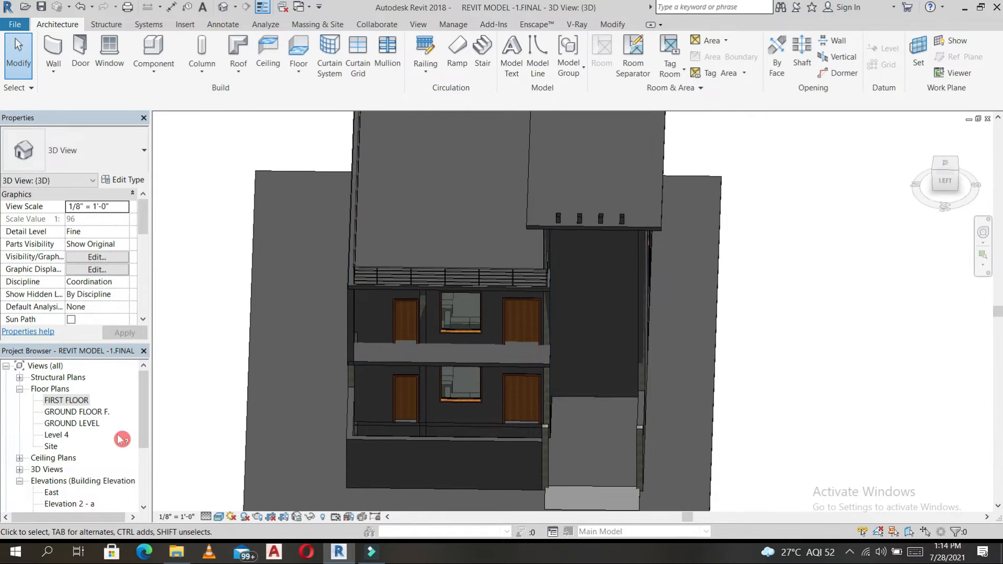
Step: Open the FIRST FLOOR plan and start an architectural wall of type Curtain Wall 1 at the stairwell's front wall
double_click(85, 400)
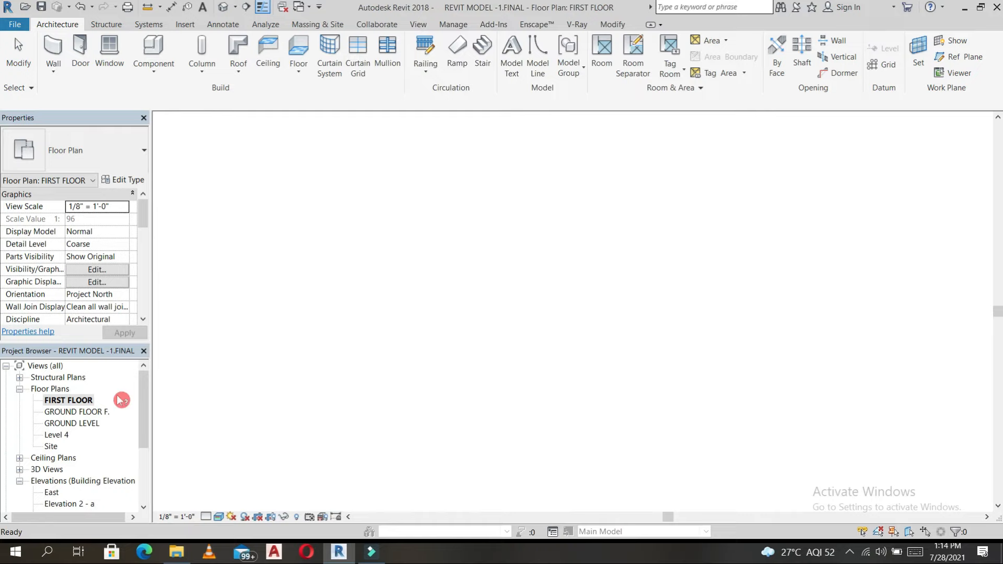
scroll(586, 319, down, 5)
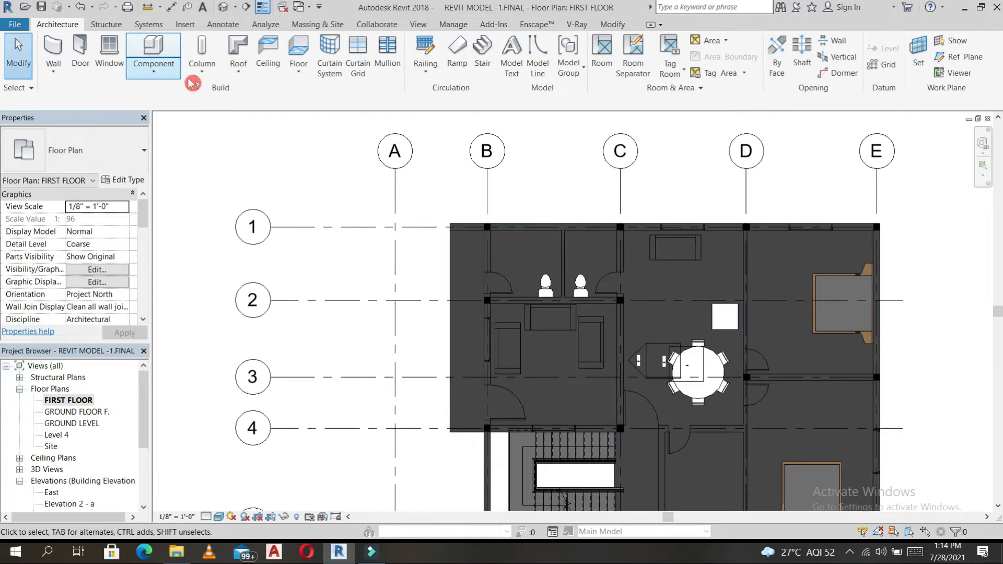
click(54, 72)
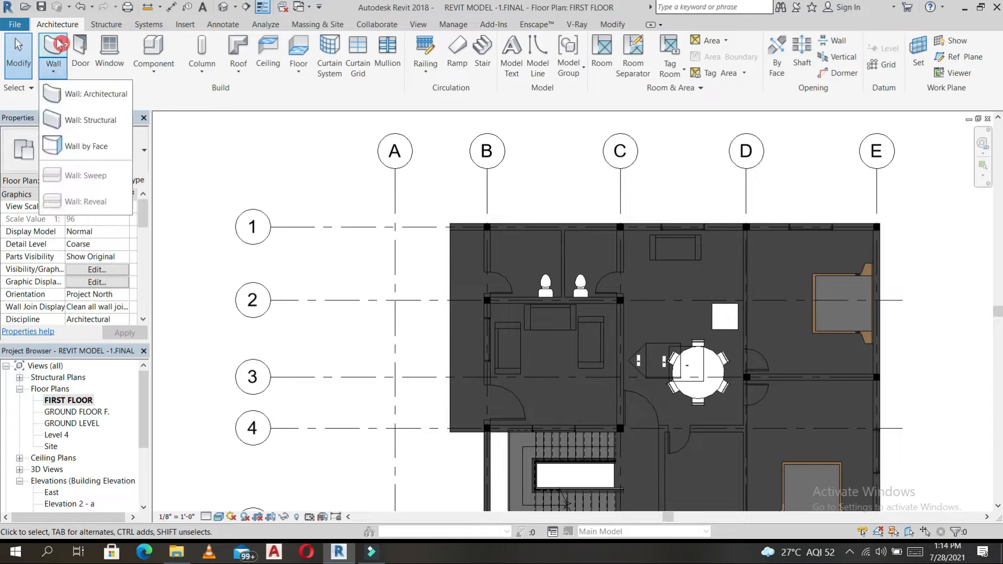
click(59, 44)
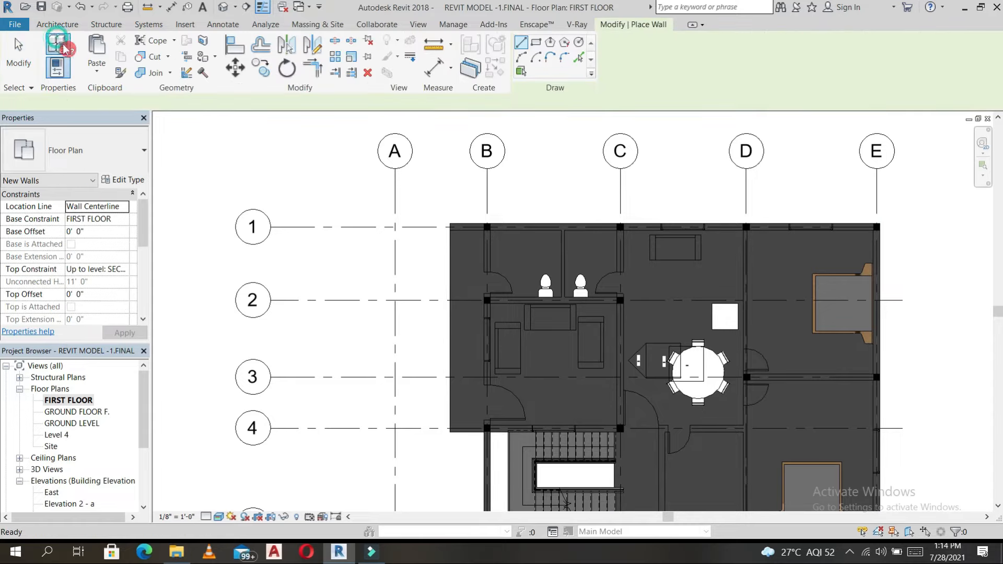
click(73, 152)
scroll(76, 376, down, 3)
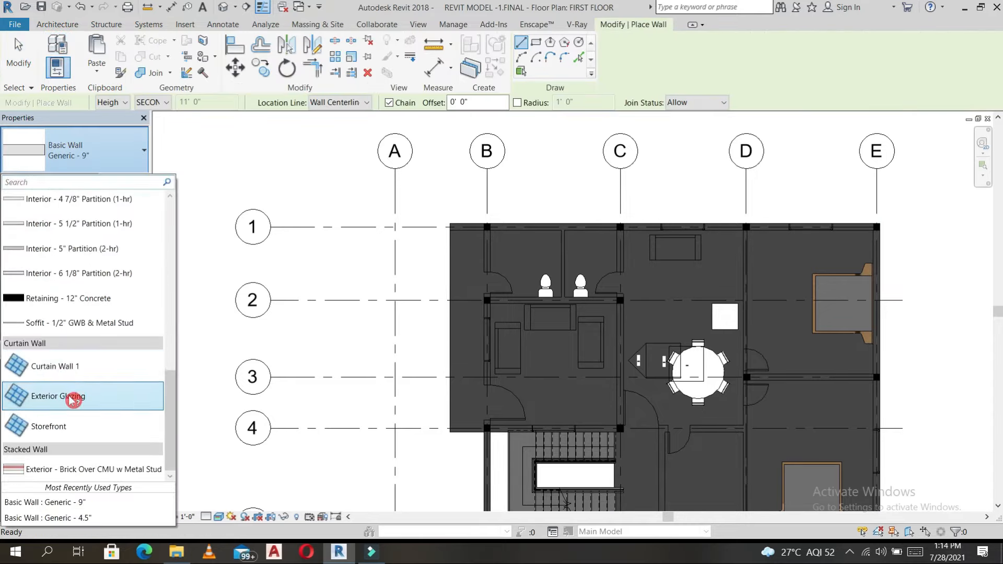
click(79, 370)
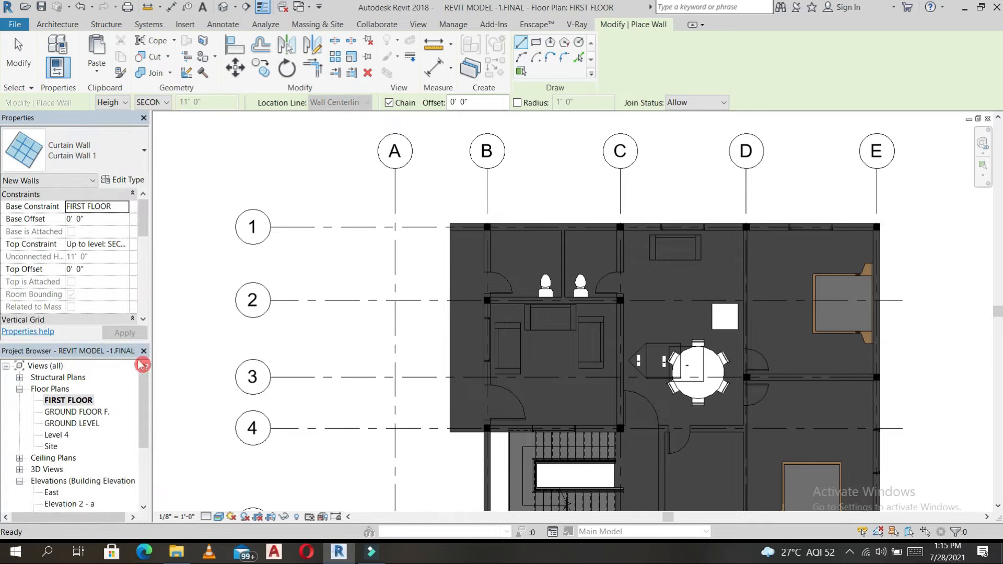
middle_drag(499, 437, 500, 390)
click(496, 392)
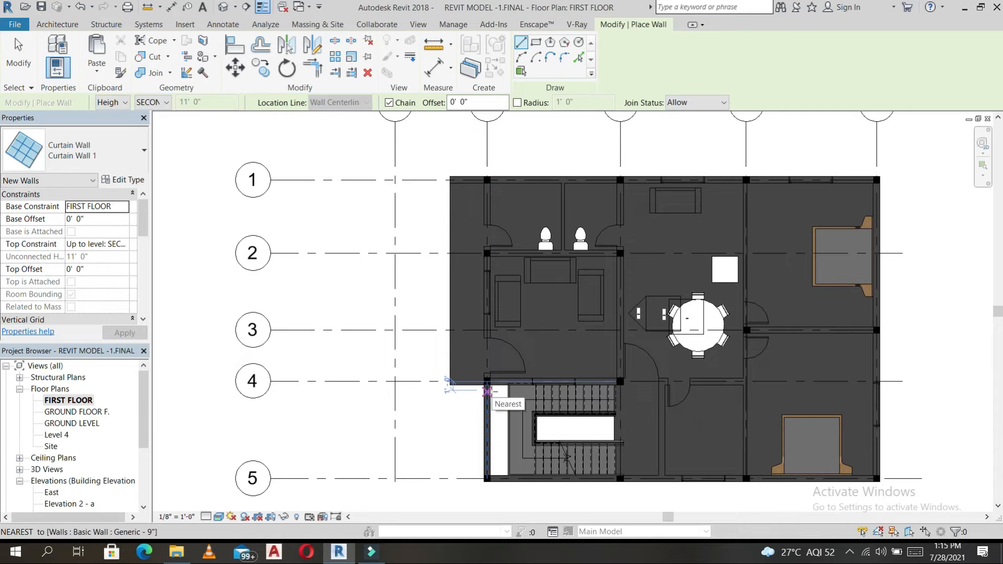
scroll(487, 391, up, 2)
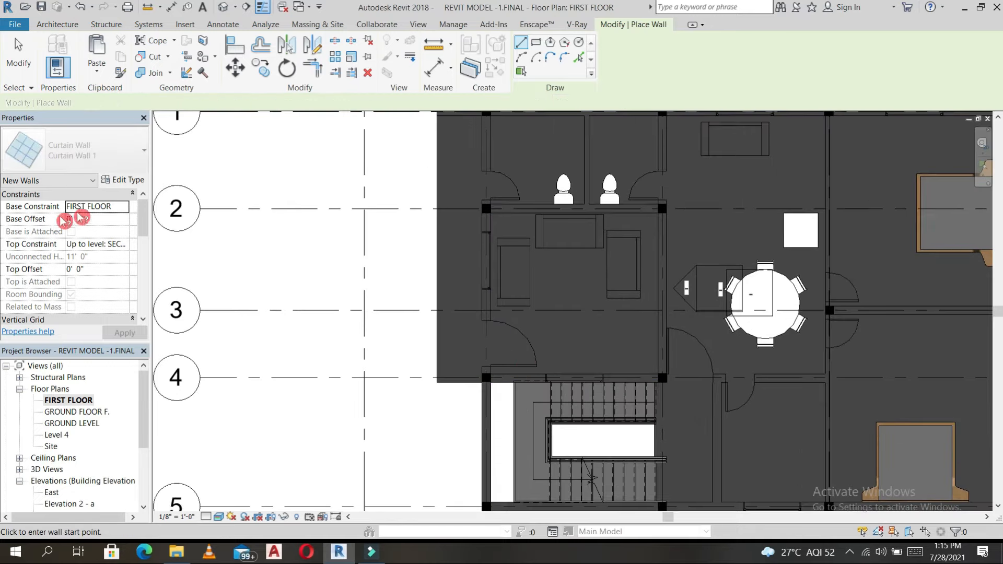
Step: Enable automatic embedding for the Curtain Wall 1 type, and constrain it from FIRST FLOOR, offset -3', to ROOF LEVEL, offset -2'
click(131, 182)
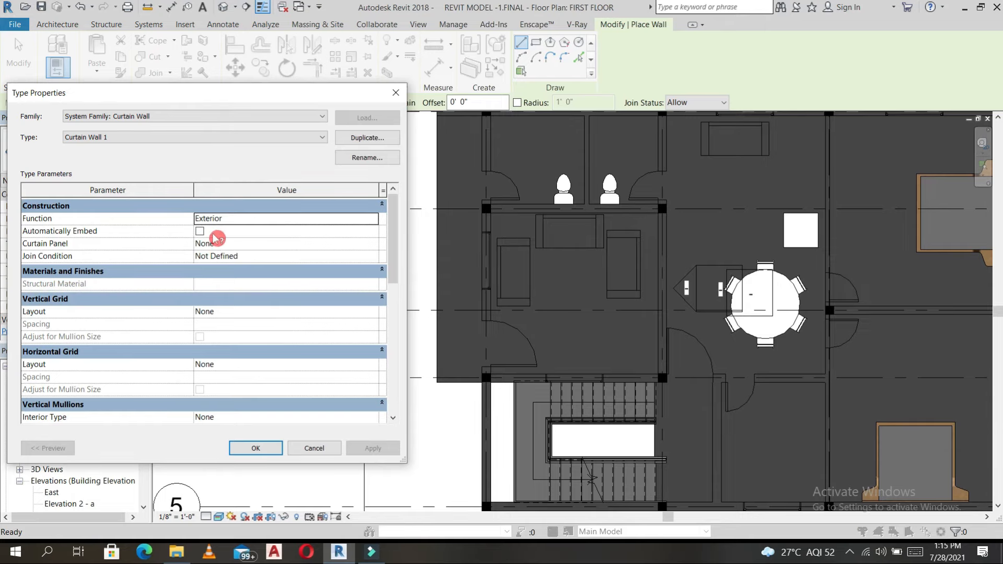
click(250, 451)
click(125, 210)
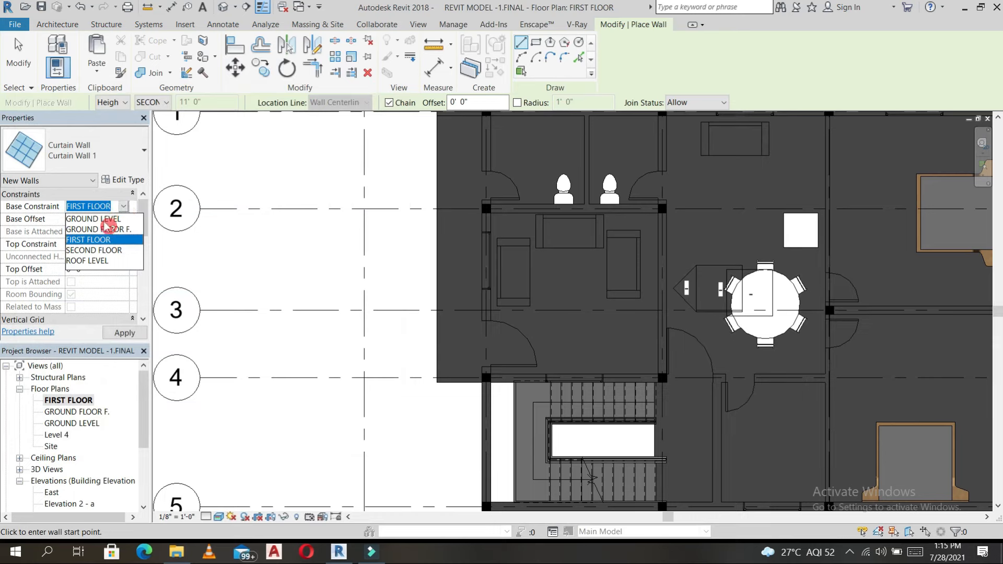
click(128, 208)
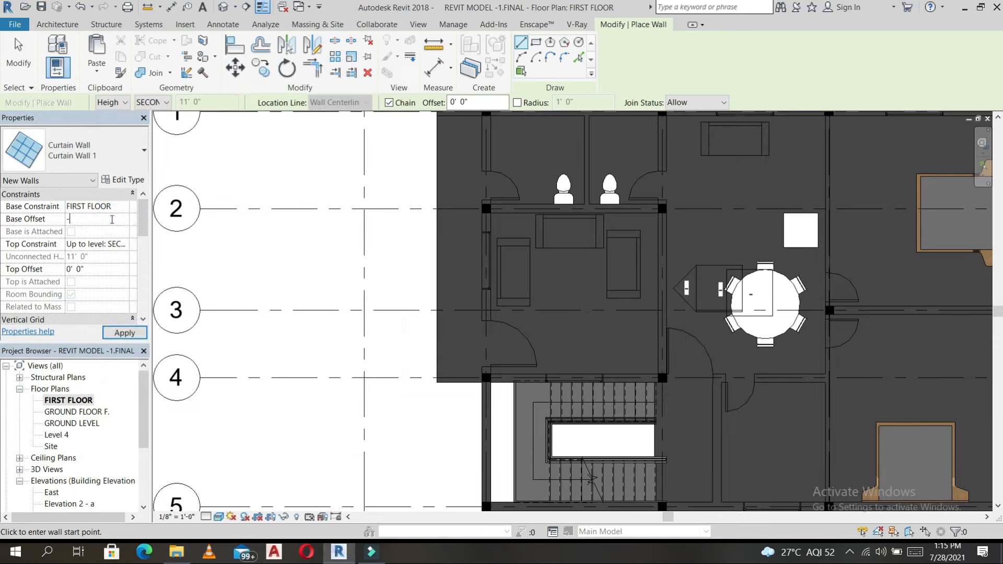
click(129, 245)
click(118, 310)
click(139, 337)
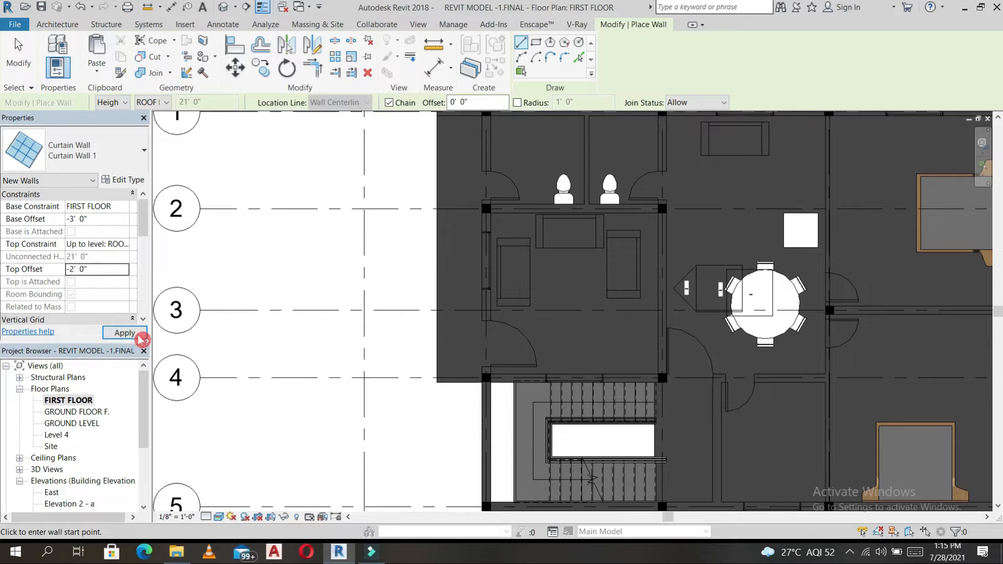
Step: Draw the curtain wall inside the stairwell's front wall, from just below the grid 4 column to just above the grid 5 column
scroll(490, 394, up, 3)
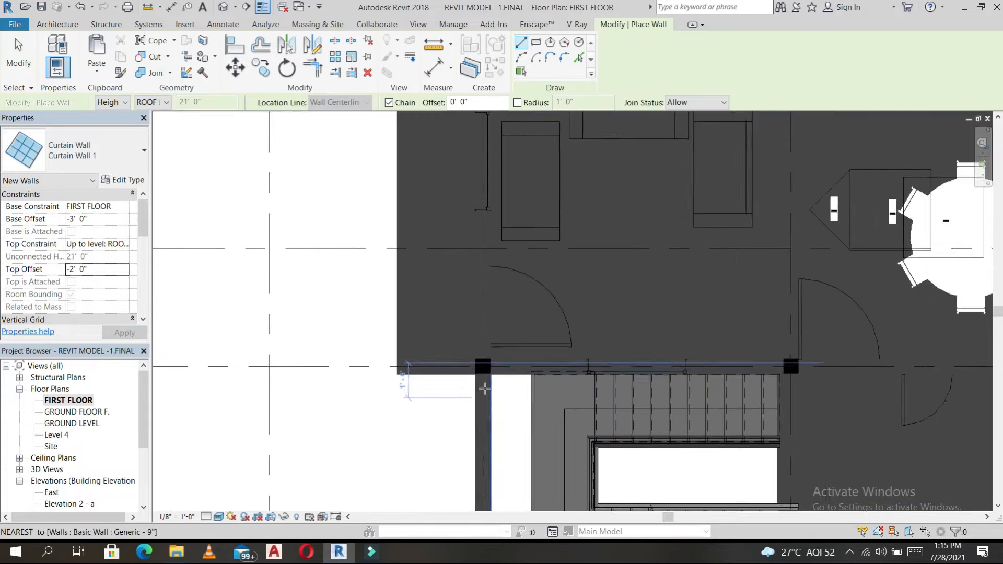
click(482, 387)
scroll(486, 428, down, 3)
middle_drag(494, 427, 493, 284)
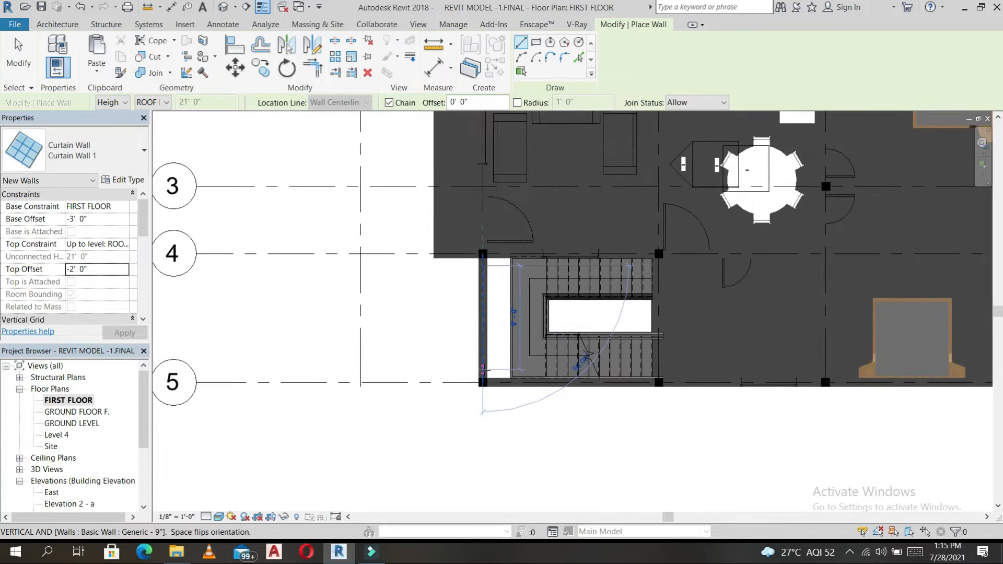
click(483, 370)
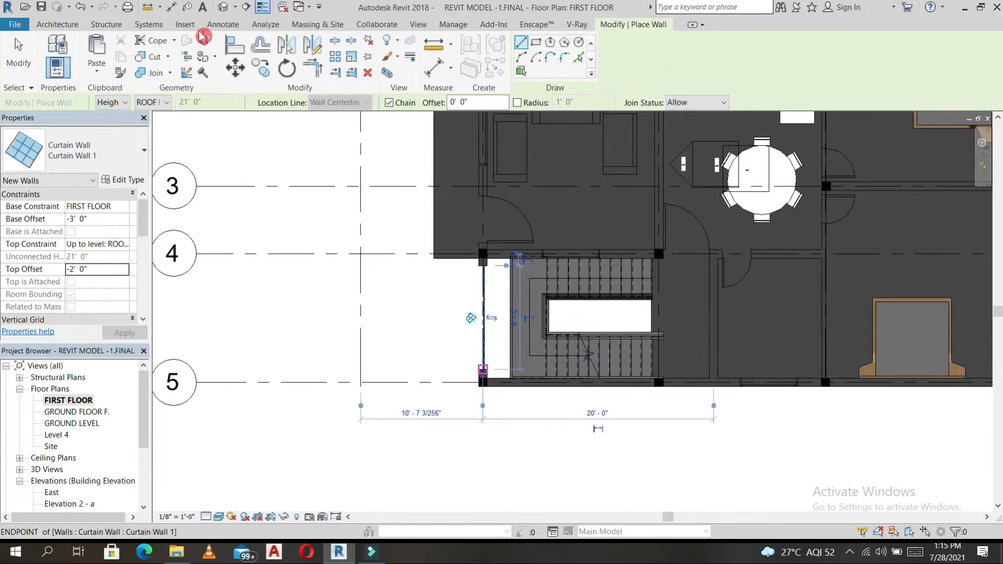
Step: Examine the embedded curtain wall on the stairwell's front in the 3D view, from several angles
click(223, 6)
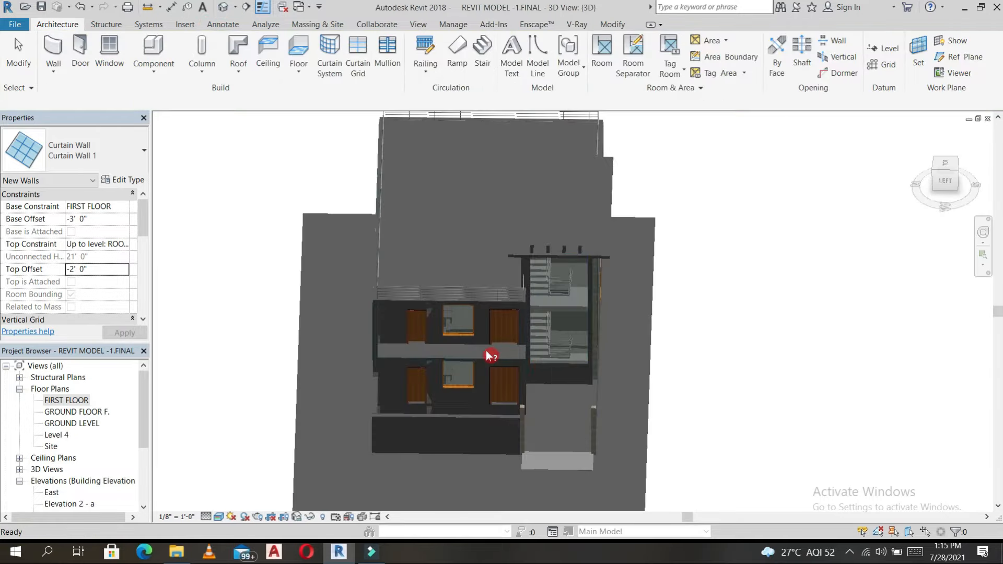
shift+middle_drag(585, 366, 574, 300)
key(Escape)
scroll(578, 272, up, 3)
scroll(579, 267, down, 4)
shift+middle_drag(724, 303, 578, 325)
scroll(575, 311, up, 3)
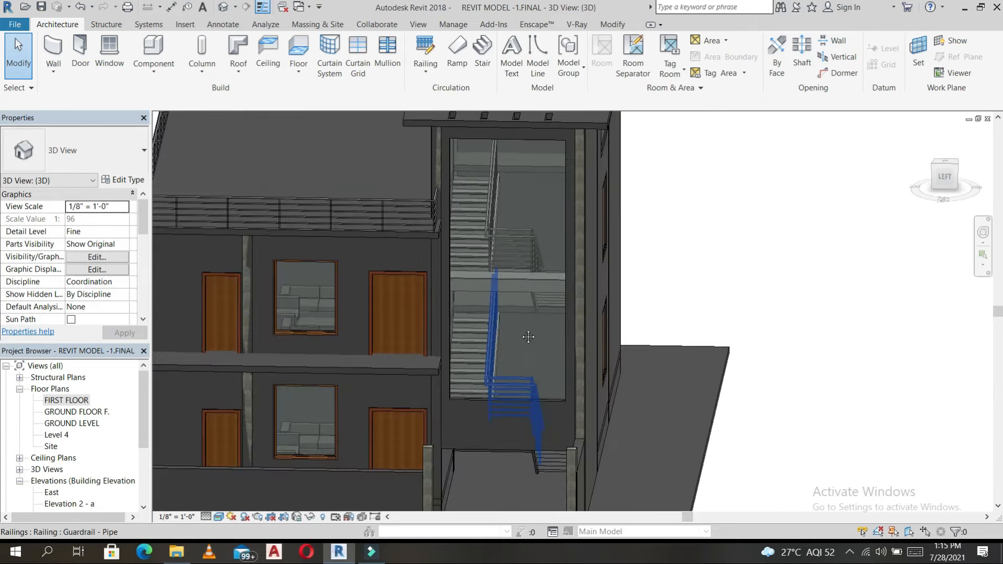
scroll(528, 337, down, 5)
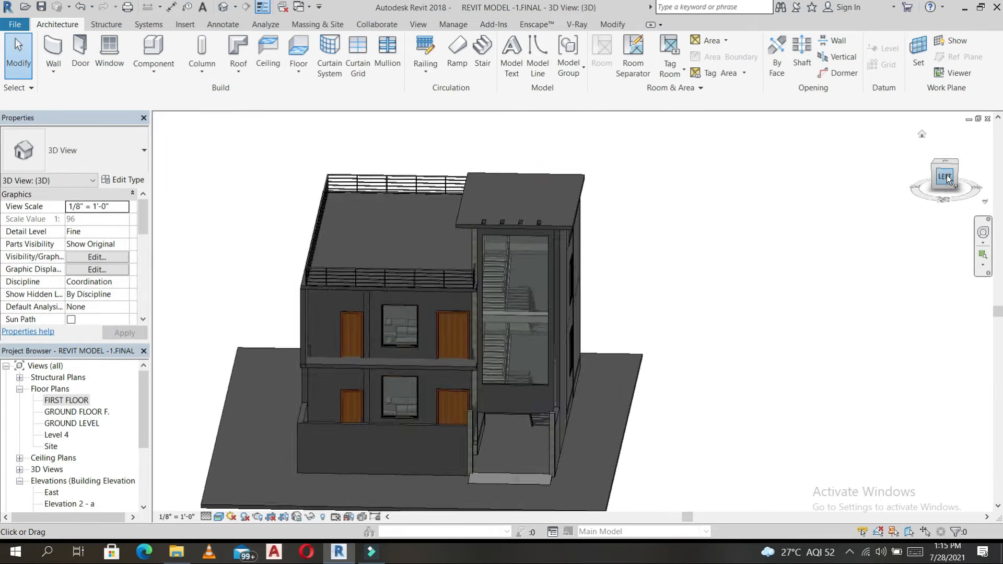
Step: From the left elevation, divide the stairwell's curtain wall with two vertical and six horizontal curtain grid lines across all segments
click(947, 176)
scroll(672, 329, up, 3)
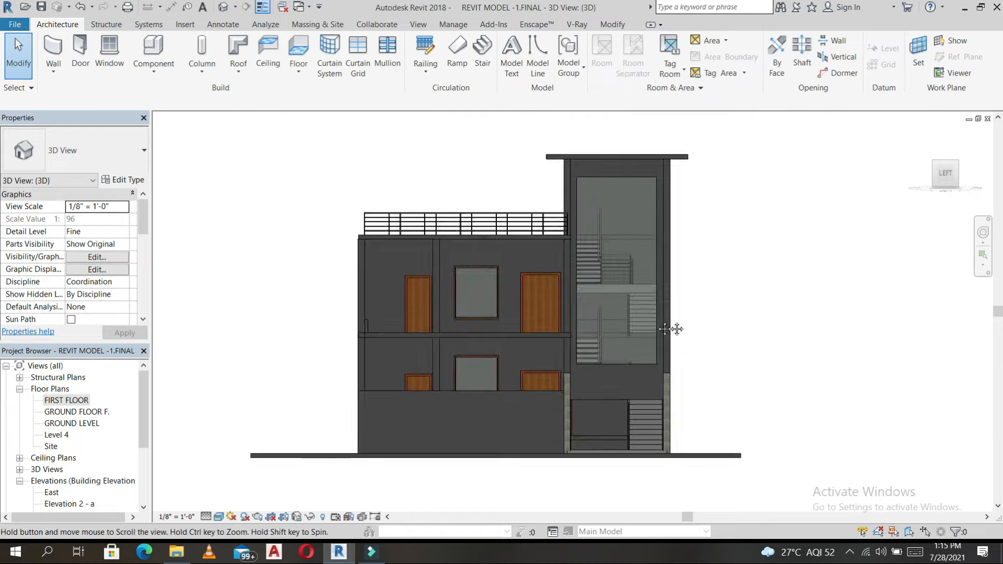
middle_drag(671, 329, 597, 334)
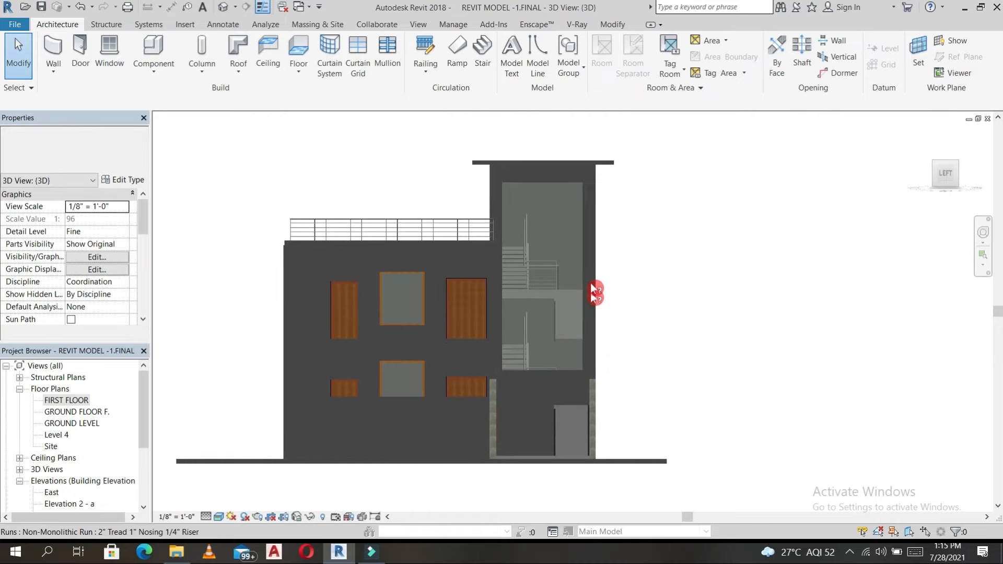
click(358, 58)
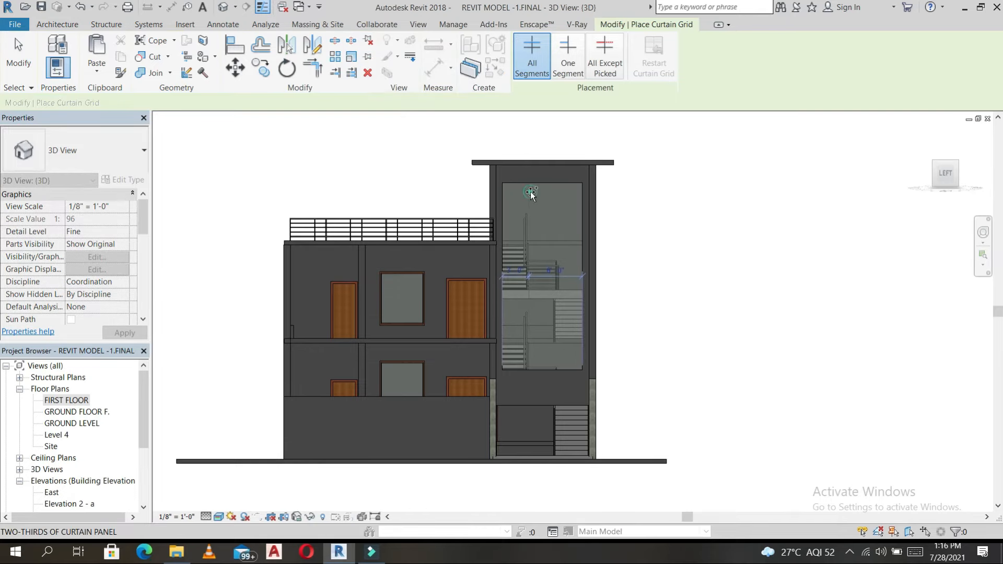
click(558, 187)
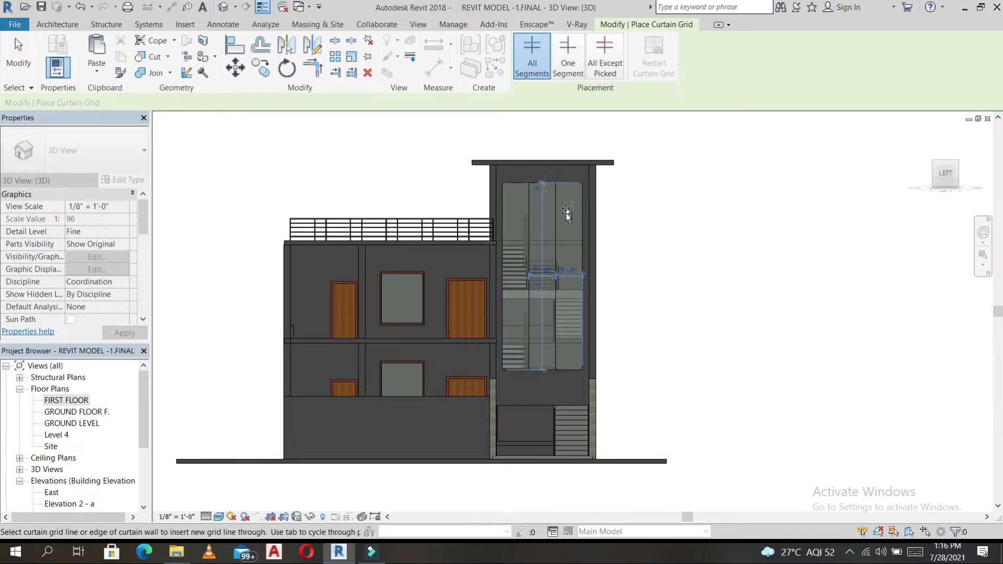
click(506, 209)
click(503, 238)
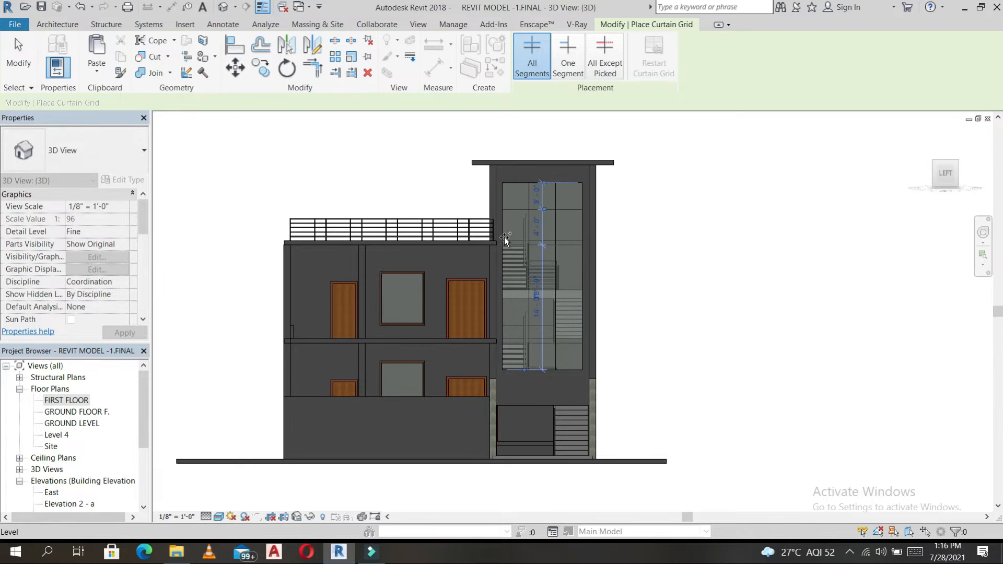
click(505, 296)
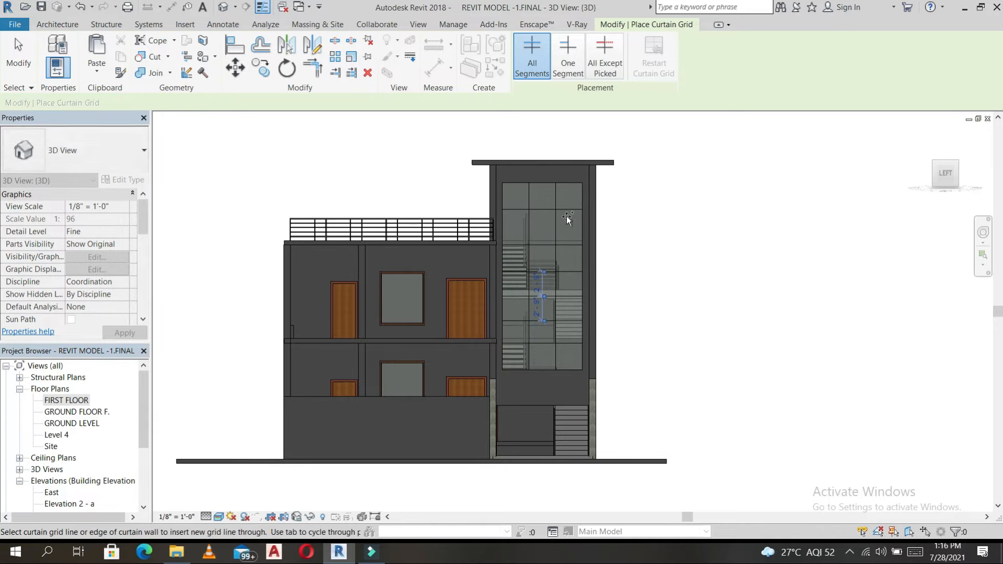
key(Escape)
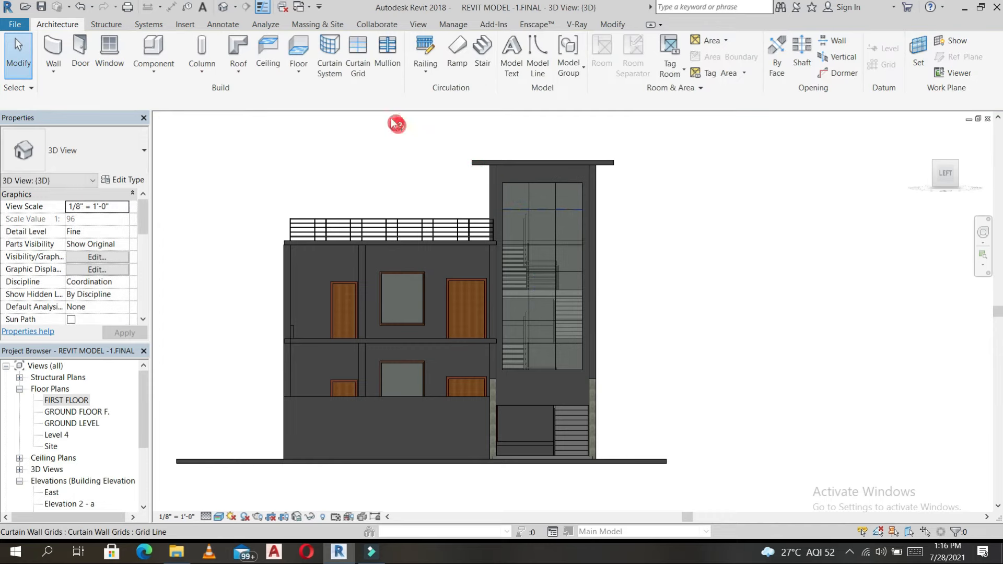
Step: Place 2.5" x 5" rectangular mullions on all grid lines of the stairwell's curtain wall and check the wall in 3D
click(390, 53)
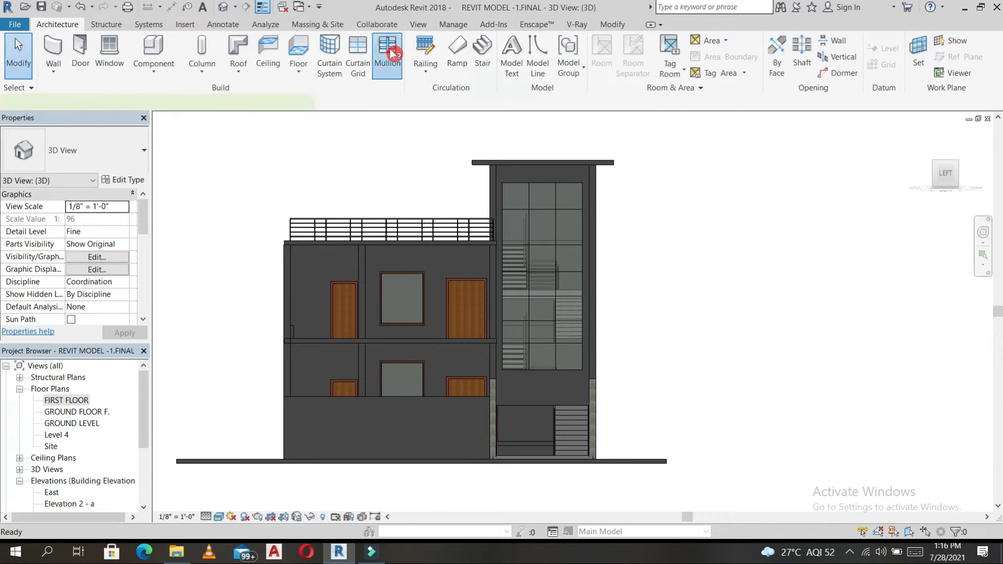
click(588, 58)
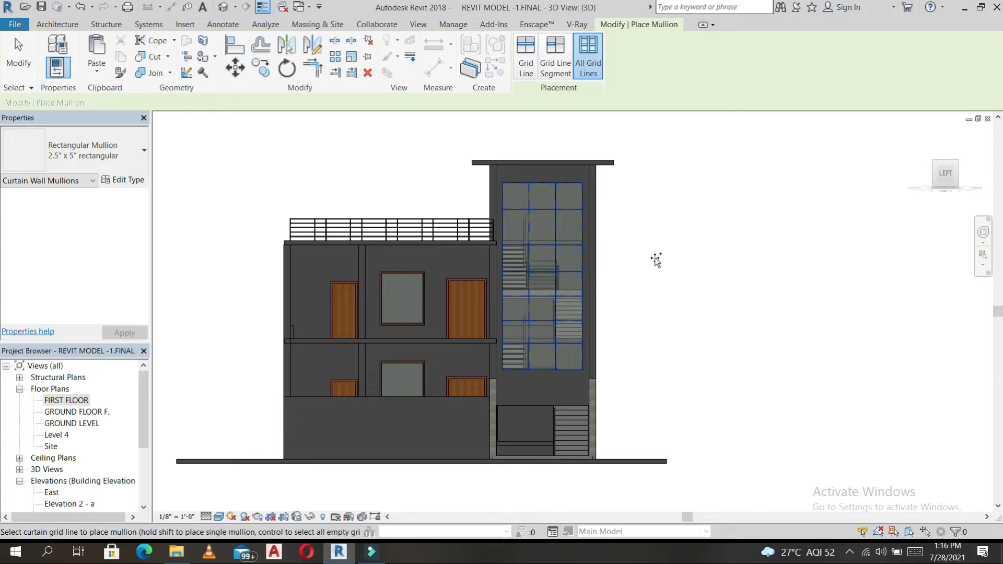
shift+middle_drag(656, 260, 657, 314)
scroll(627, 378, down, 3)
shift+middle_drag(627, 377, 552, 339)
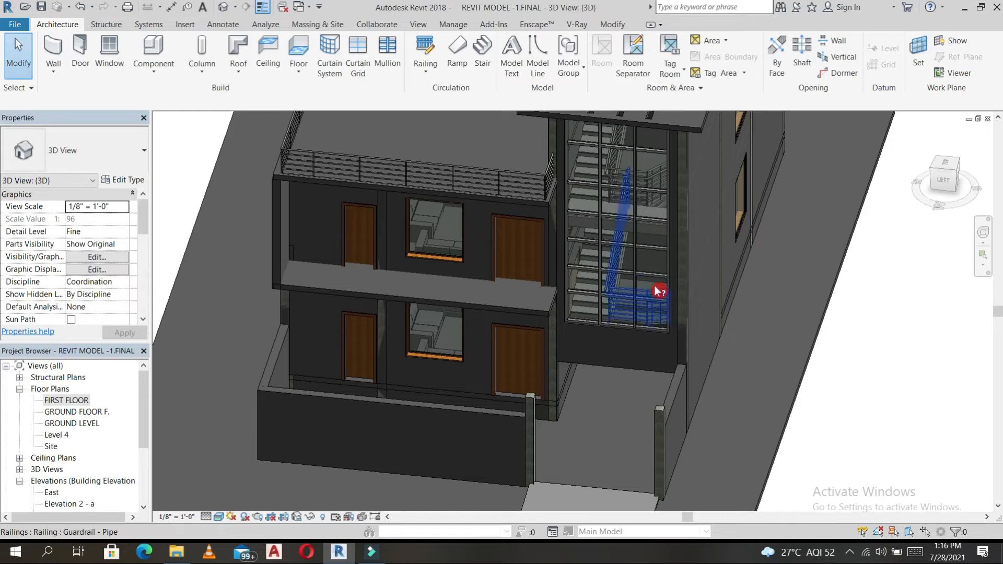
click(674, 247)
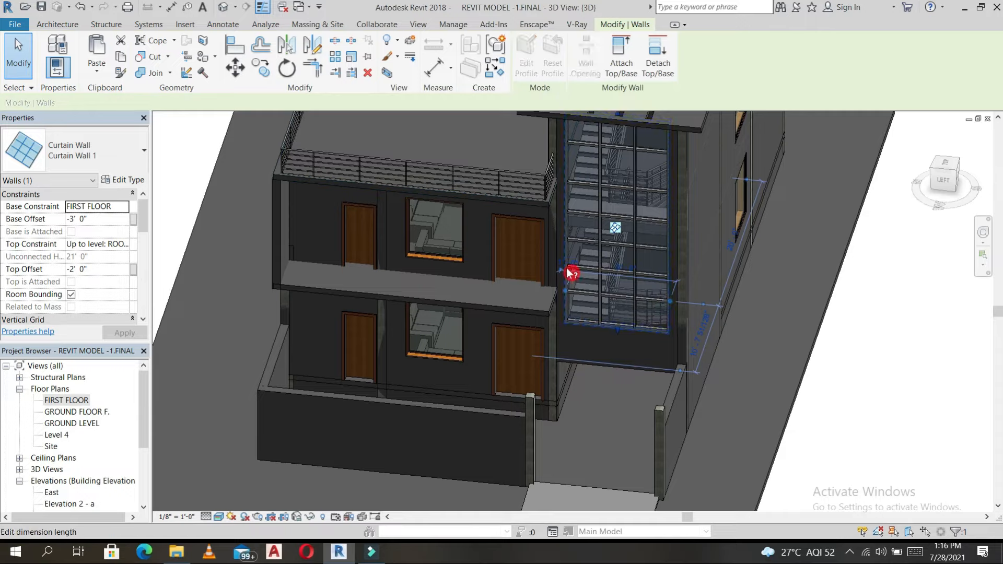
key(Escape)
Step: In the first floor plan, set up a new curtain wall with a 0' base offset, unconnected top and 3' height
scroll(434, 300, down, 2)
shift+middle_drag(435, 300, 373, 323)
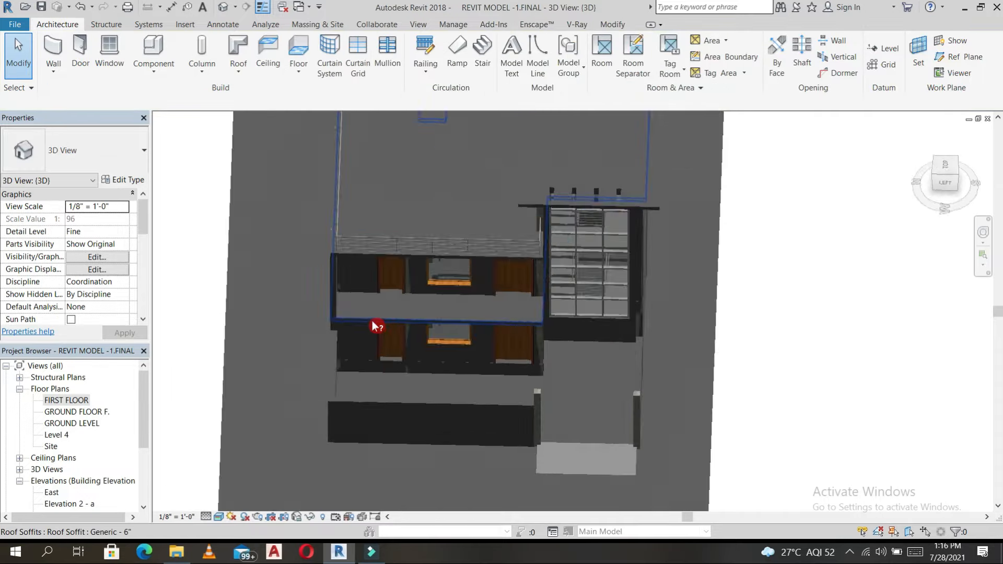
scroll(373, 324, up, 4)
shift+middle_drag(711, 302, 606, 335)
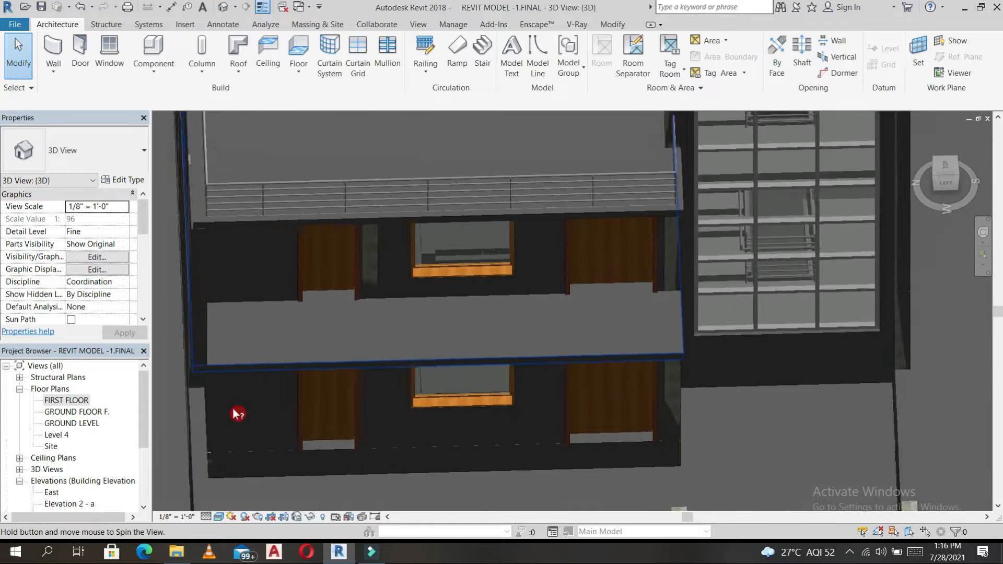
double_click(66, 400)
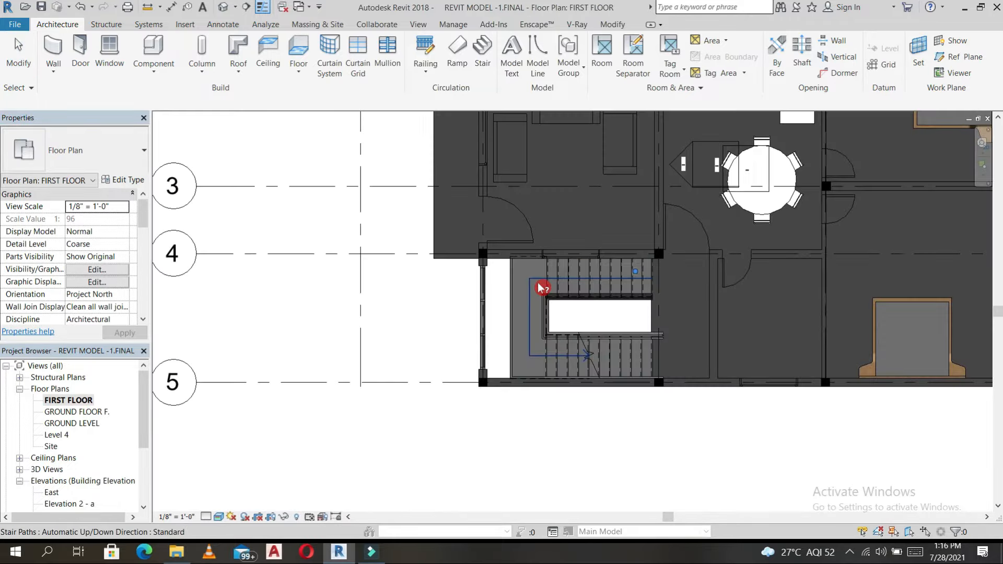
middle_drag(565, 207, 547, 367)
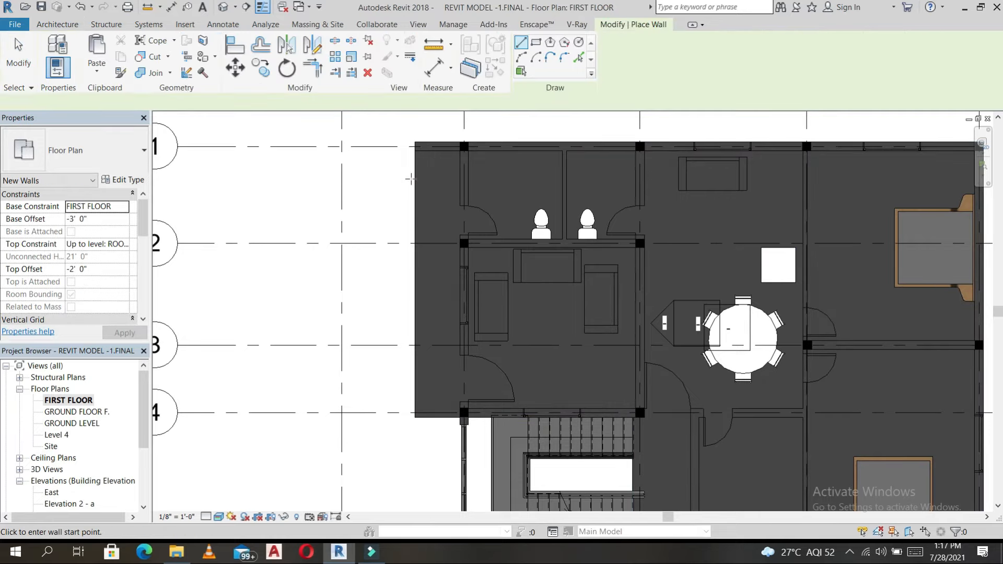
click(114, 220)
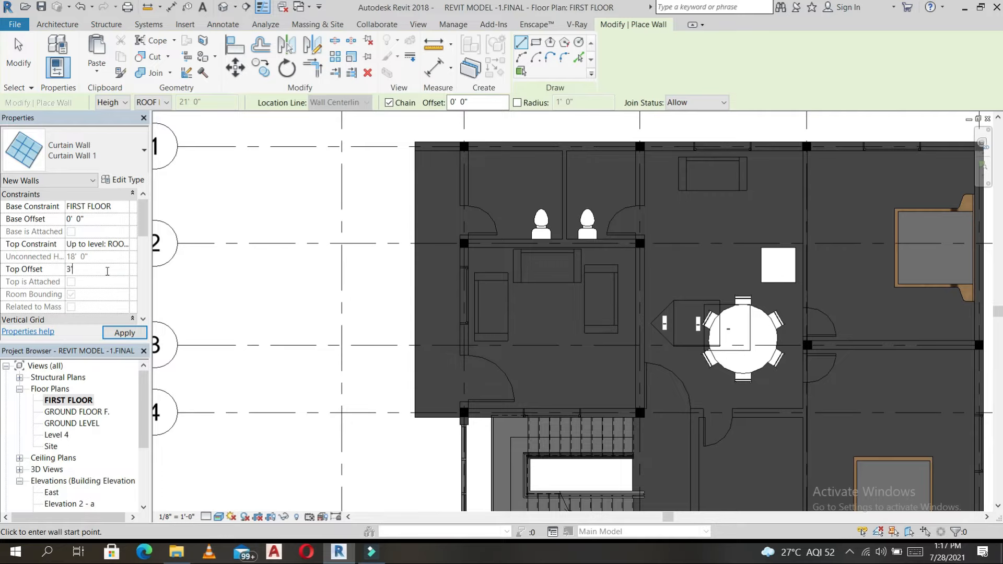
click(127, 244)
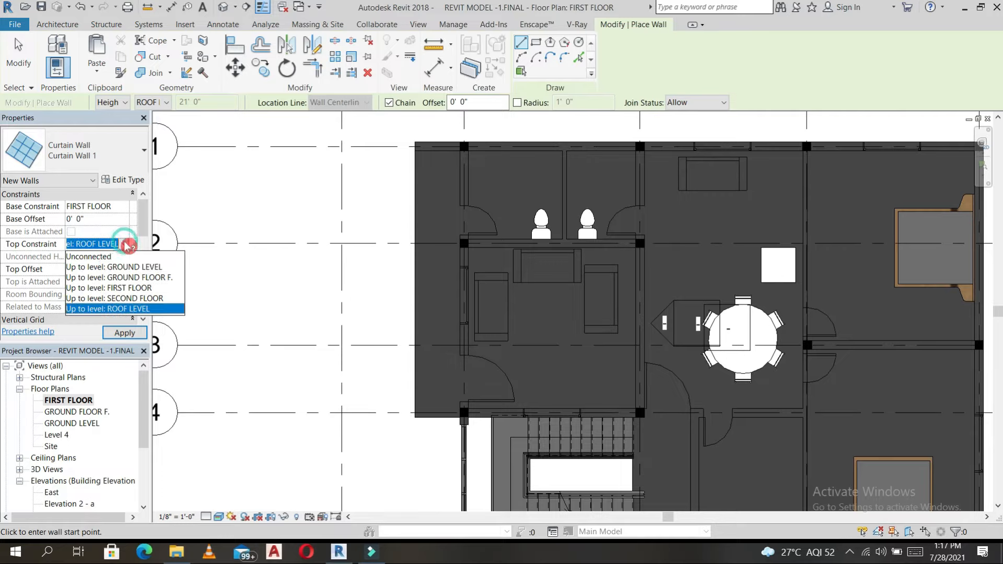
click(106, 257)
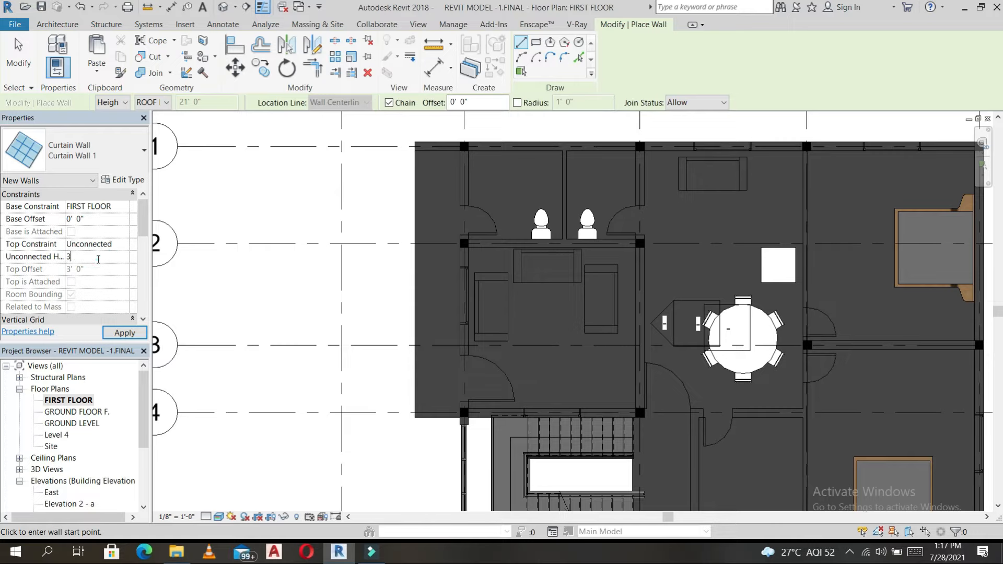
click(115, 345)
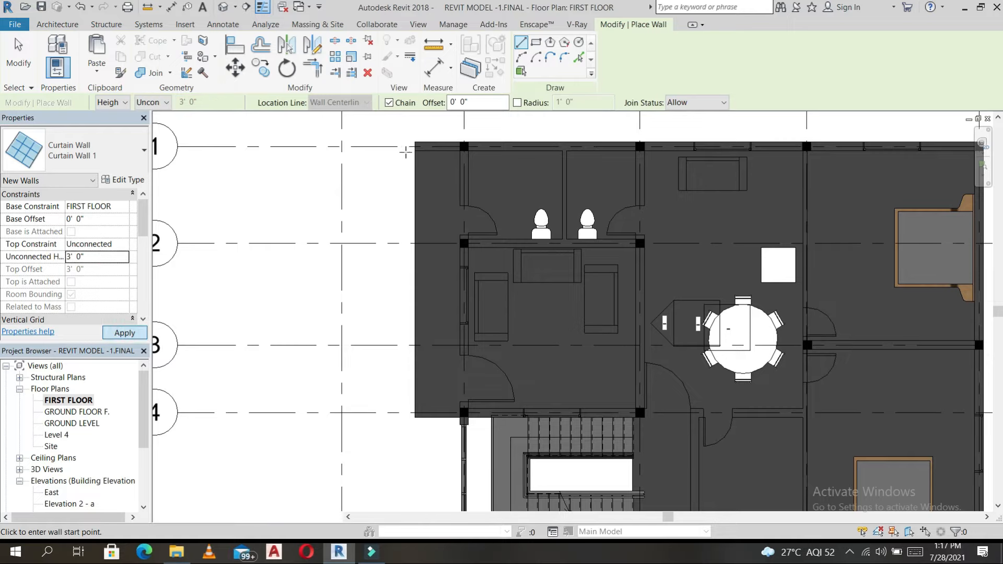
Step: Draw the curtain wall just inside the balcony's front edge from grid 1 to grid 4, and return it to the grid 4 column
scroll(423, 153, up, 3)
scroll(422, 153, up, 3)
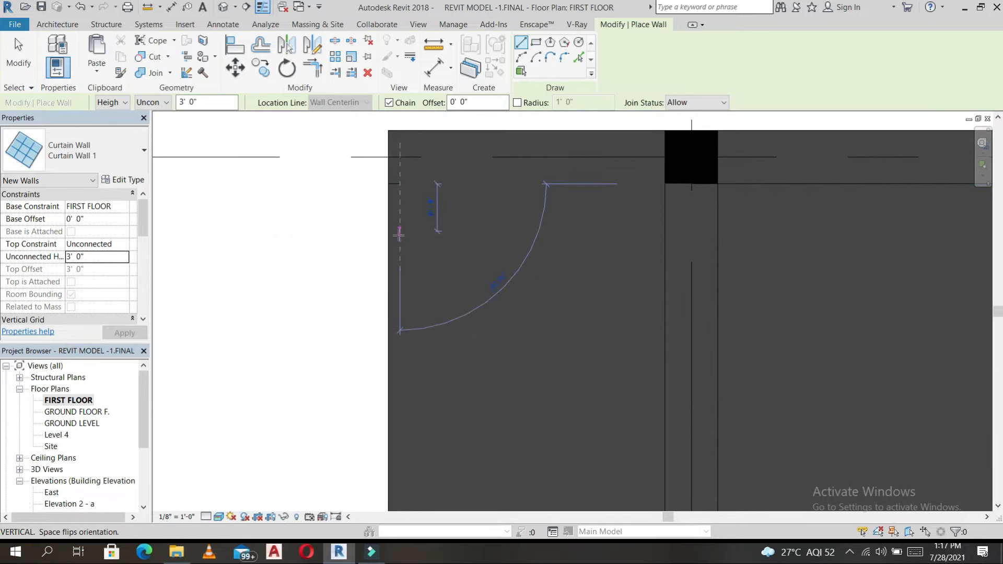
scroll(402, 183, down, 4)
scroll(410, 181, down, 2)
middle_drag(410, 181, 410, 143)
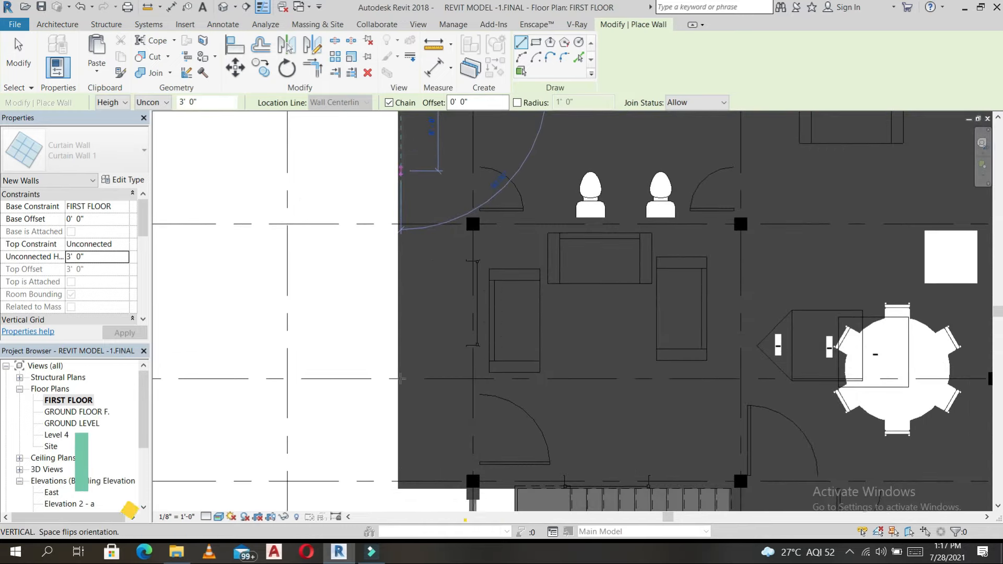
scroll(401, 478, up, 4)
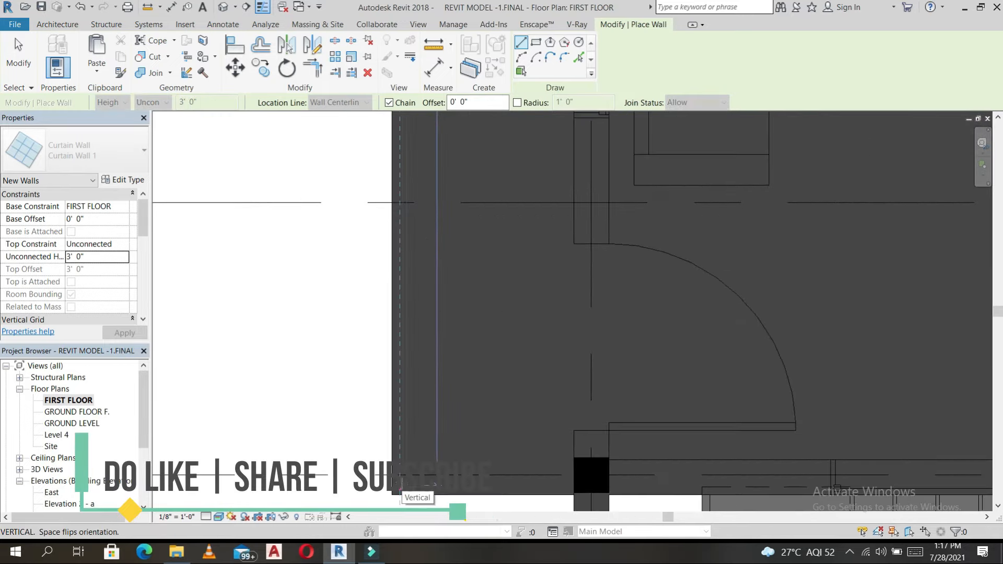
click(574, 477)
Step: Examine the balcony's curtain wall and the front ground-floor doors in the 3D view from several angles
click(223, 6)
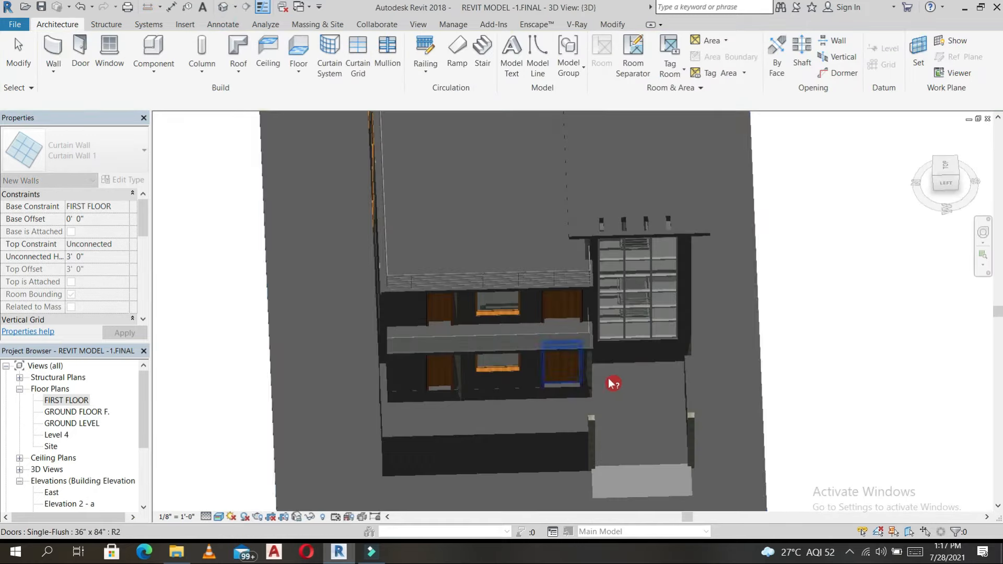
shift+middle_drag(609, 380, 507, 267)
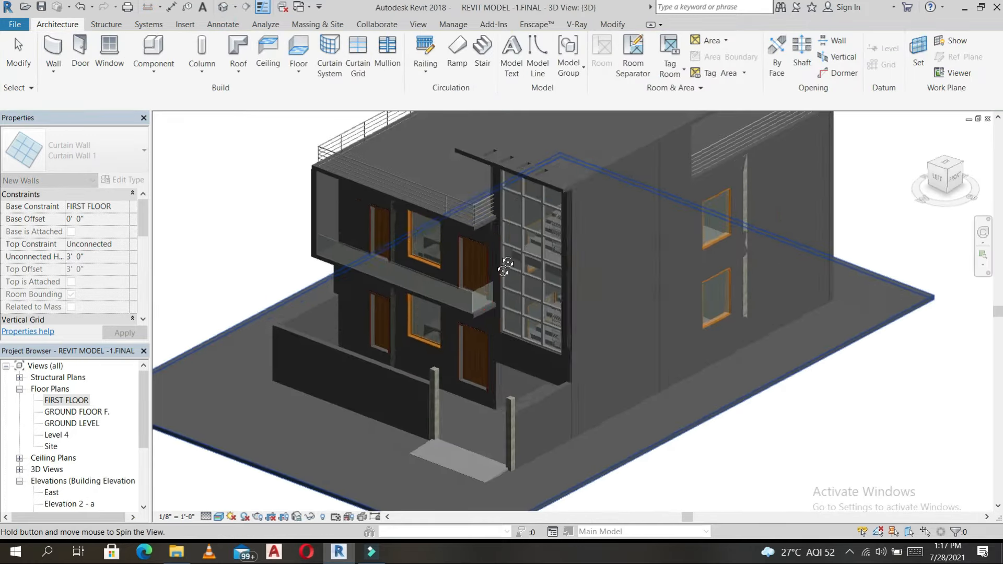
scroll(479, 300, up, 4)
scroll(479, 300, down, 4)
shift+middle_drag(611, 398, 681, 418)
shift+middle_drag(686, 287, 492, 327)
scroll(490, 326, up, 3)
scroll(492, 329, down, 4)
shift+middle_drag(574, 399, 593, 426)
scroll(523, 414, up, 2)
middle_drag(523, 414, 750, 409)
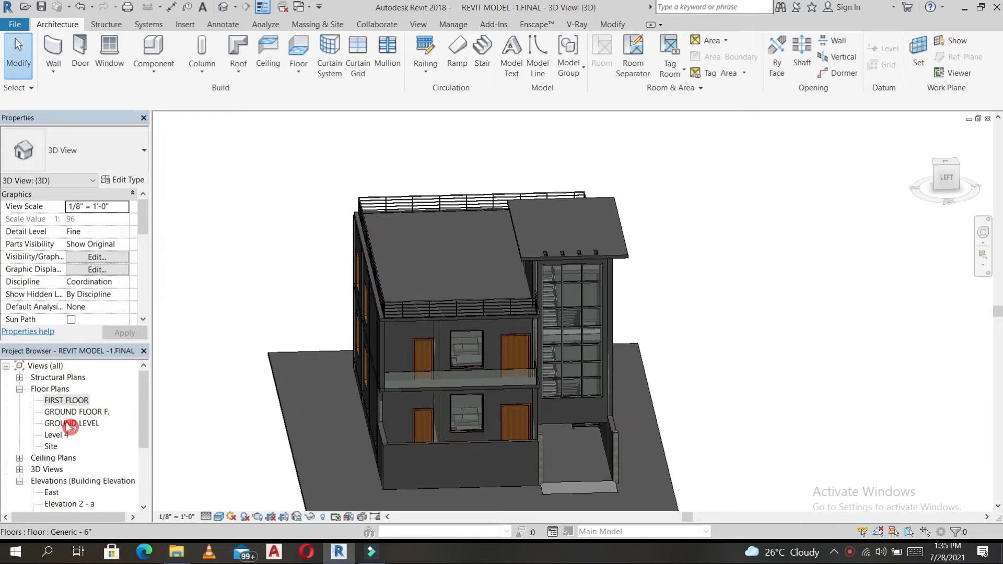
shift+middle_drag(745, 414, 455, 405)
scroll(439, 488, up, 5)
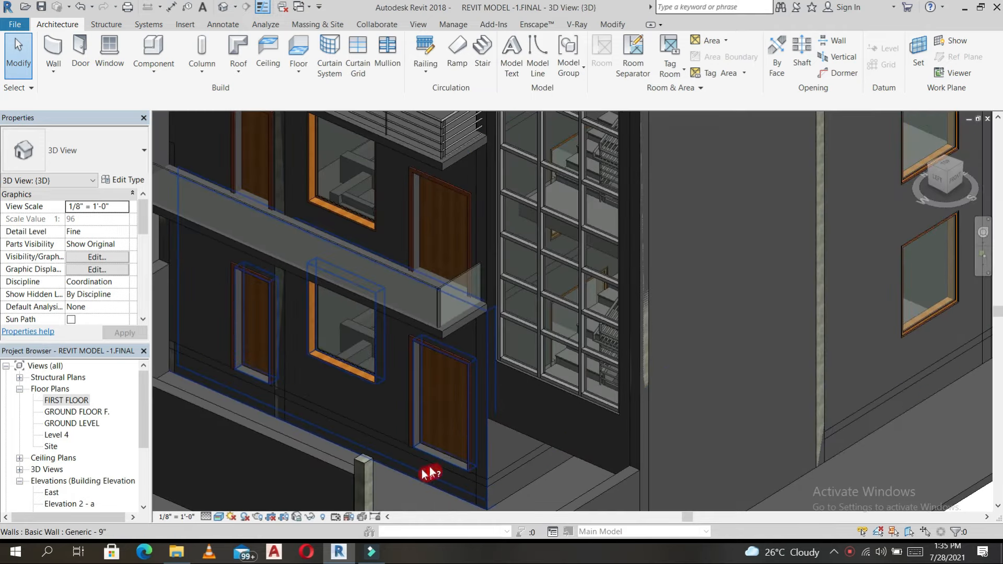
scroll(430, 473, down, 5)
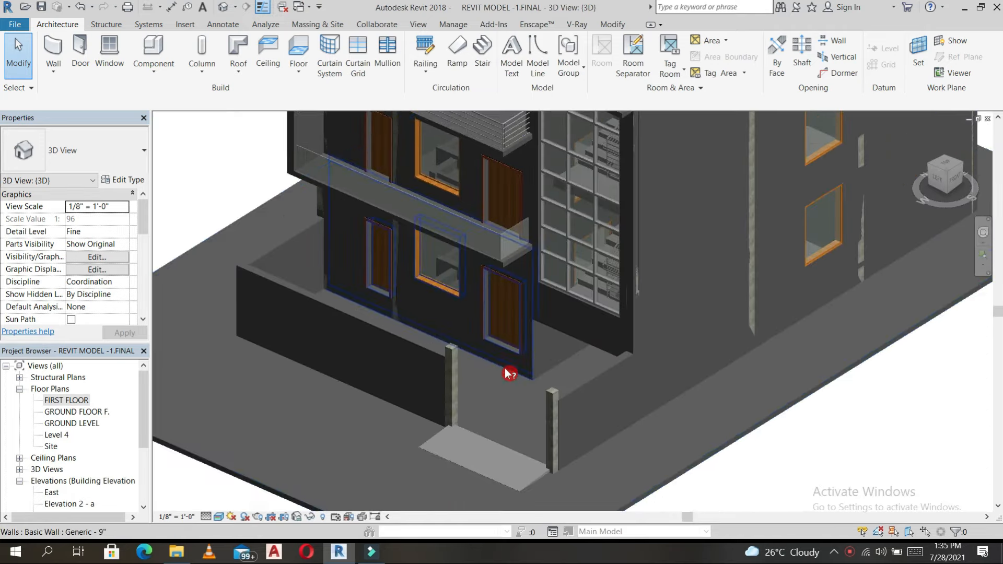
scroll(509, 374, up, 3)
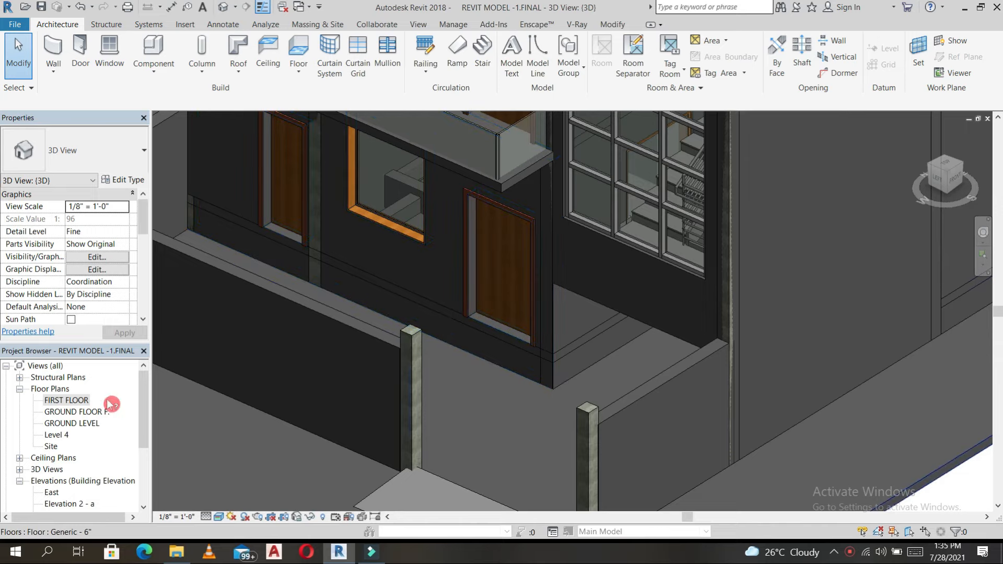
Step: In the ground level plan, start a straight stair run with base level GROUND LEVEL and top level GROUND FLOOR F
double_click(73, 424)
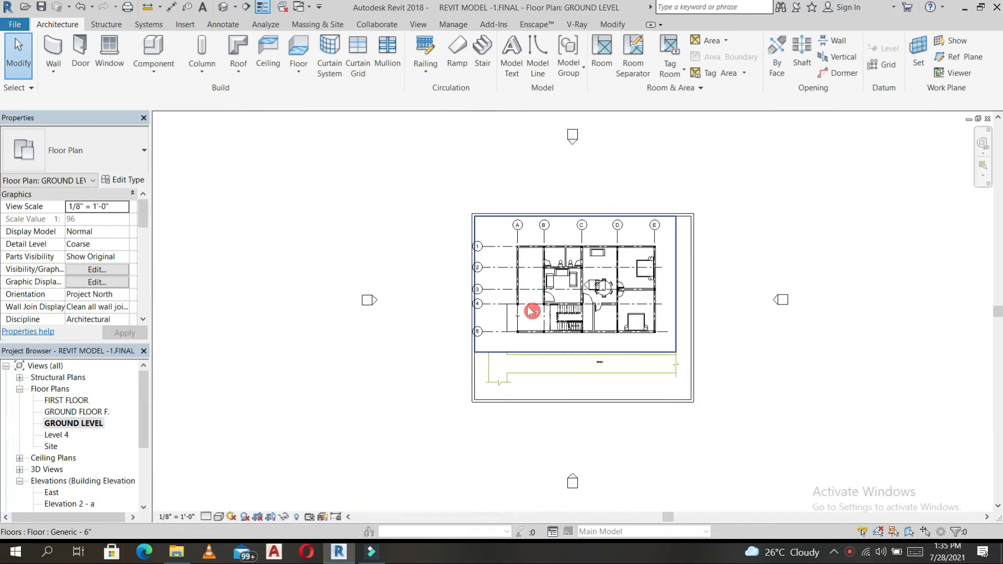
scroll(530, 308, up, 5)
middle_drag(544, 288, 571, 212)
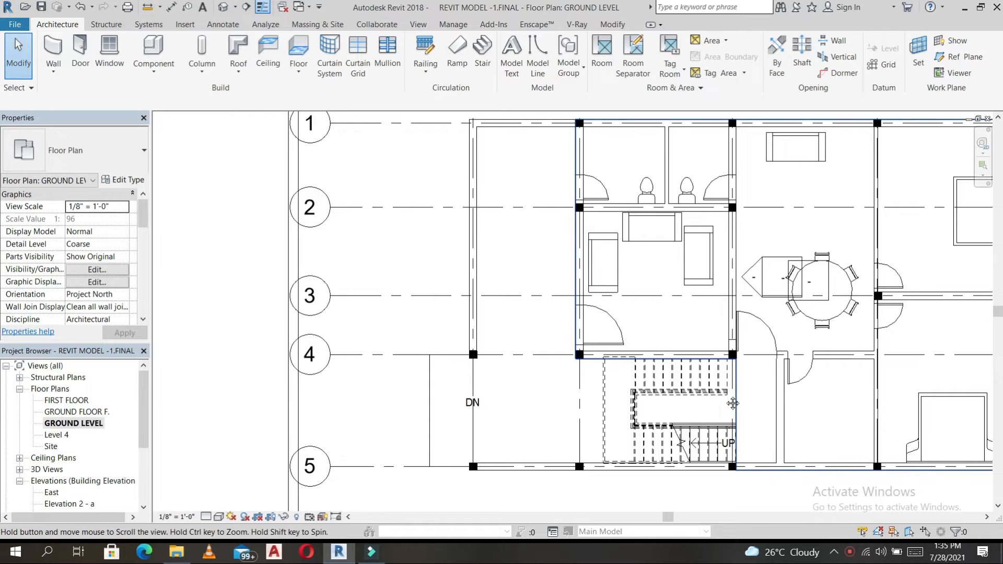
middle_drag(728, 399, 708, 400)
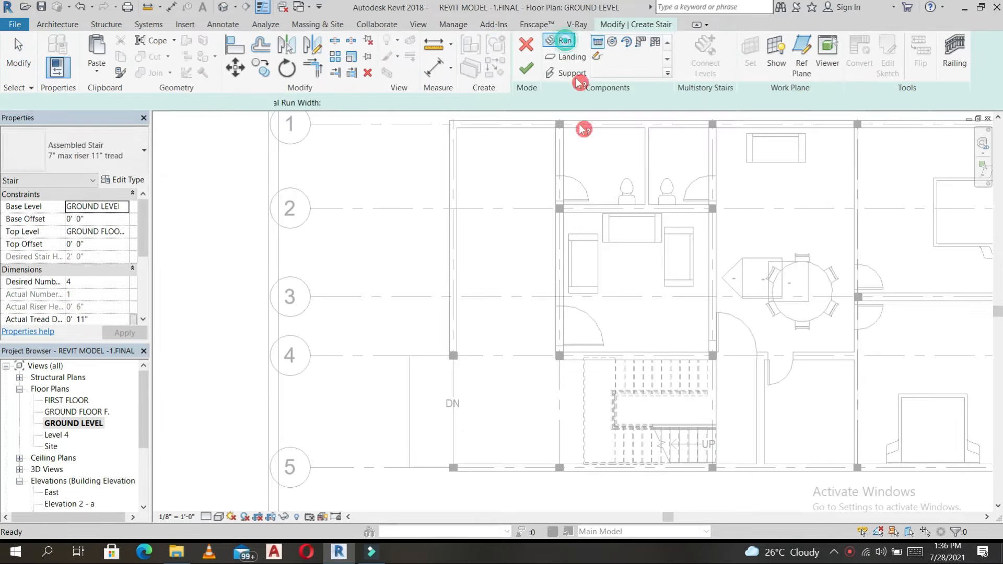
click(127, 211)
click(104, 219)
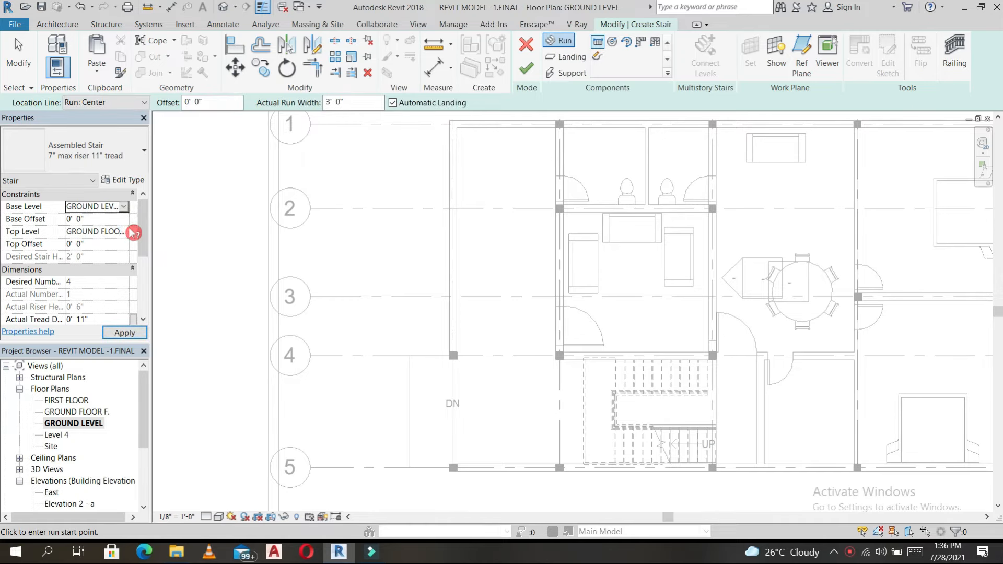
click(129, 235)
click(115, 267)
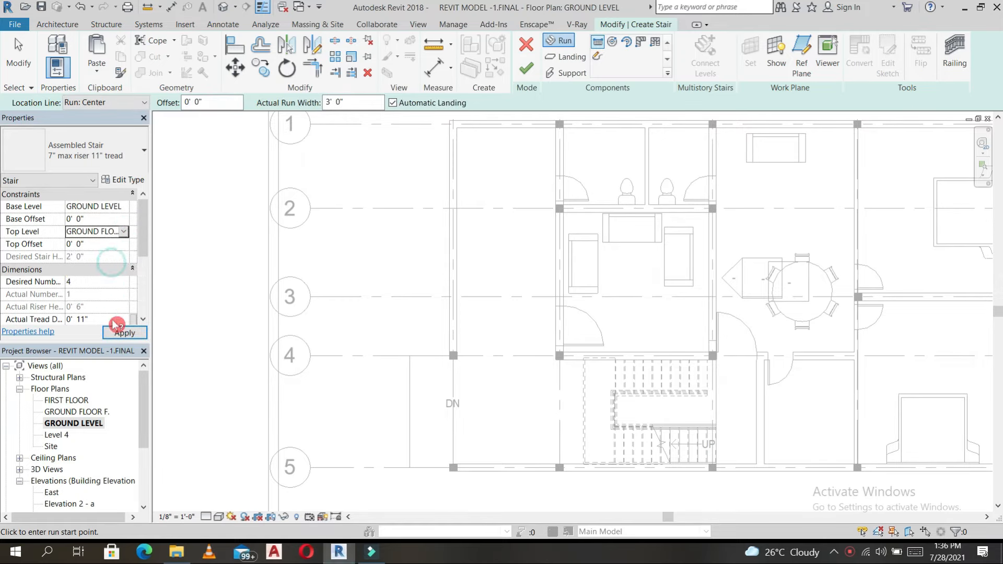
click(122, 333)
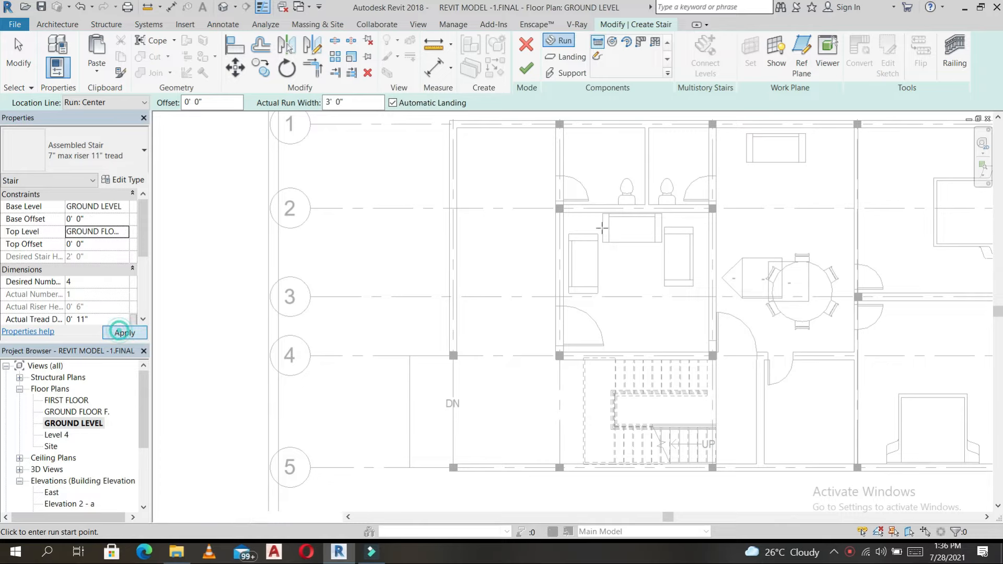
Step: Draw a four-riser run up to the front toilet door between grids 1 and 2 and move its end to the wall's outer face
click(532, 188)
click(557, 188)
scroll(554, 181, up, 5)
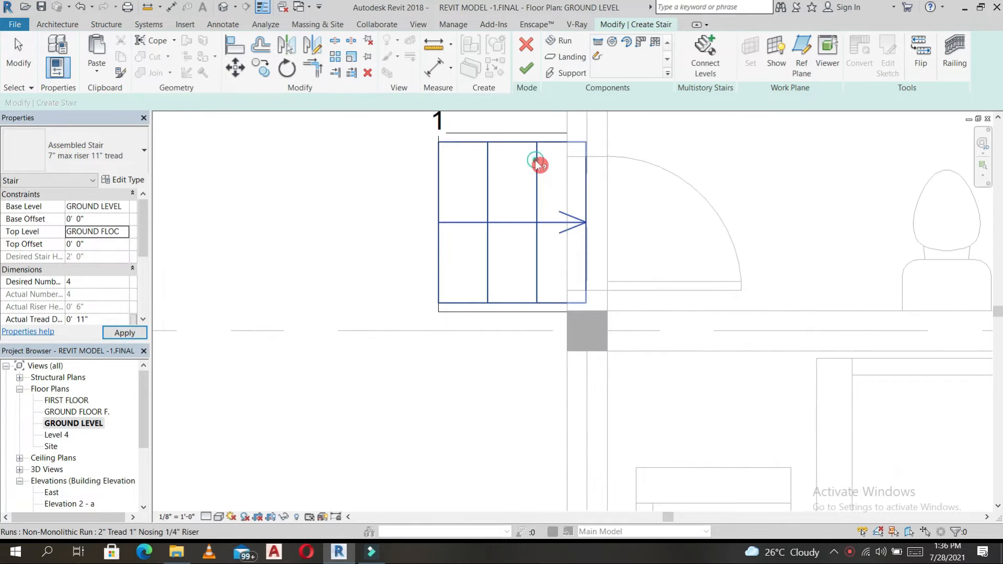
click(585, 172)
key(m)
key(v)
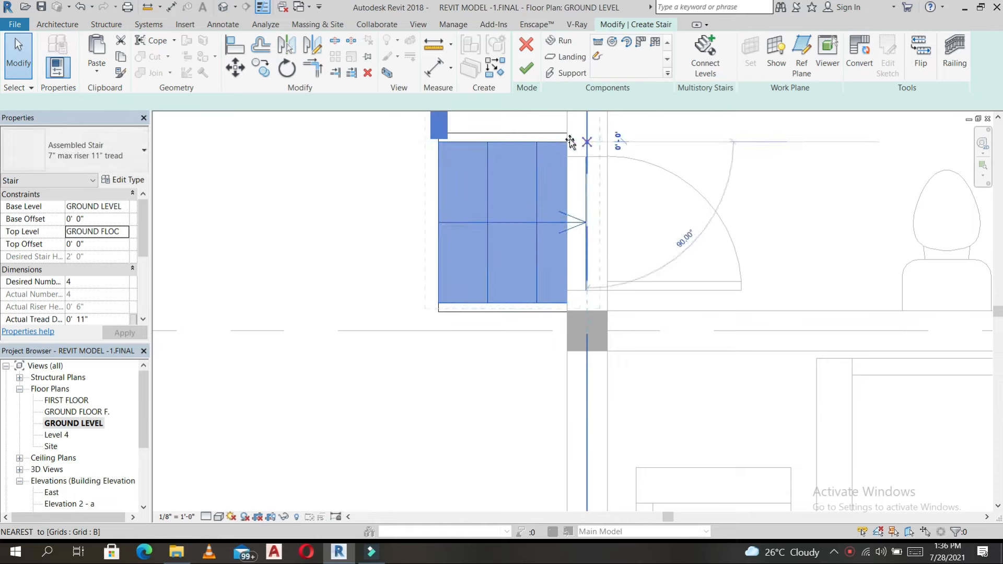
click(566, 141)
Step: Widen the stair run at the toilet door to 4' and finish the stair
middle_drag(528, 222, 529, 353)
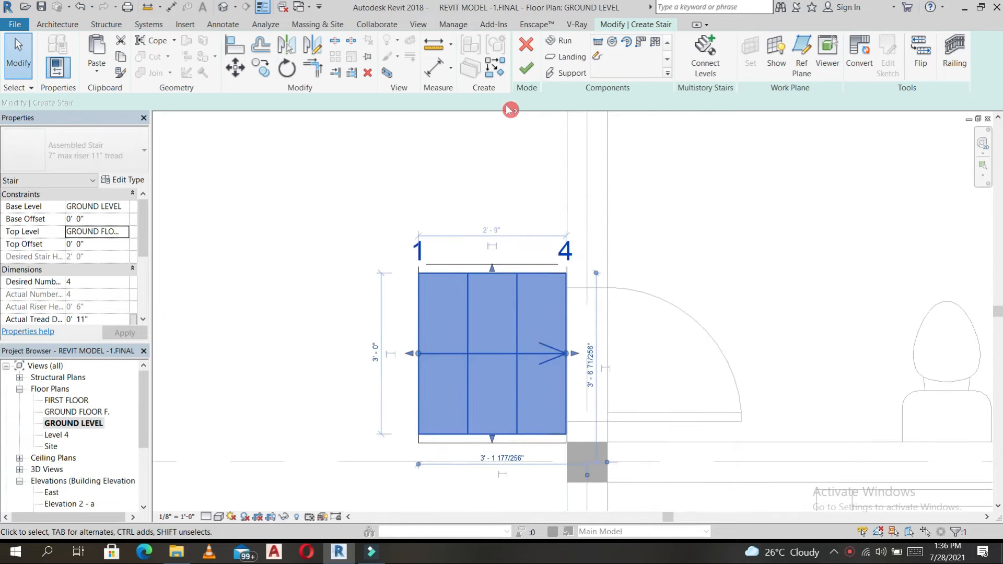
drag(496, 227, 495, 222)
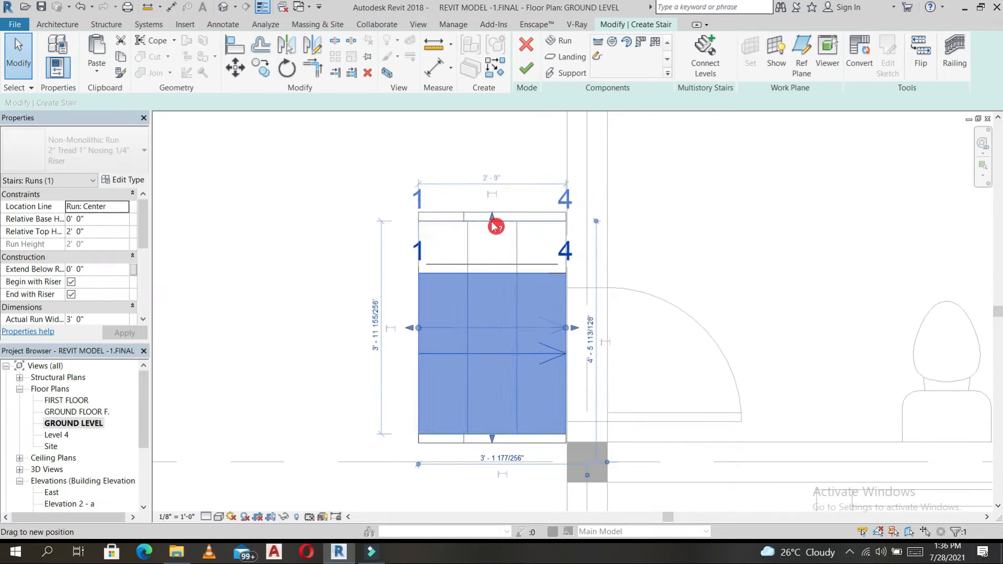
click(375, 328)
text(4')
key(Return)
click(500, 137)
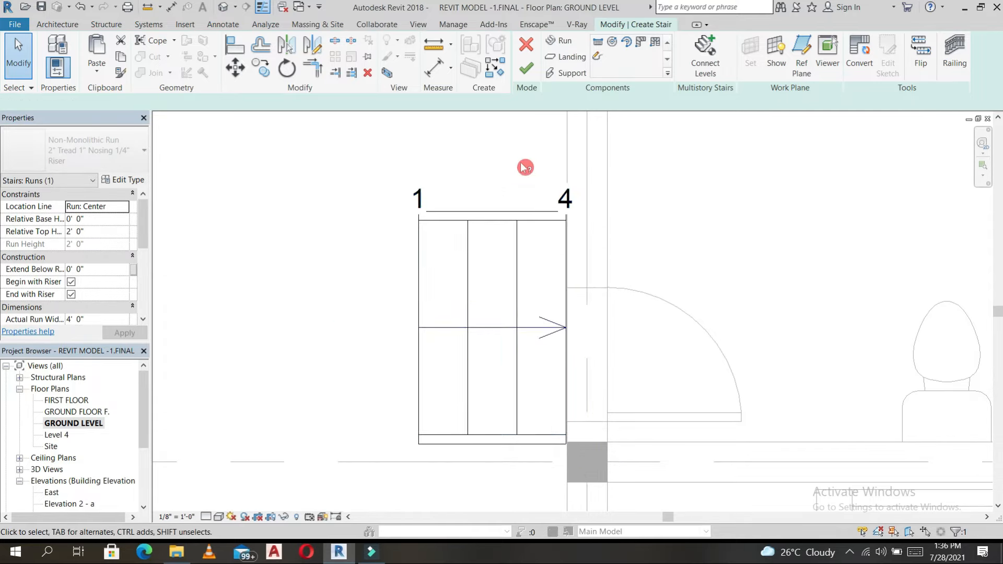
scroll(522, 162, down, 3)
click(517, 219)
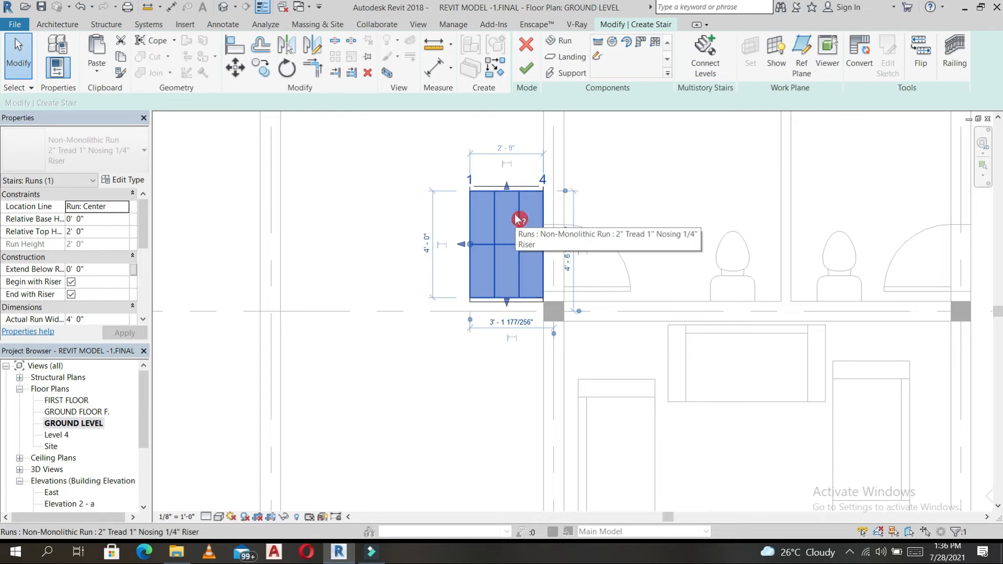
click(526, 70)
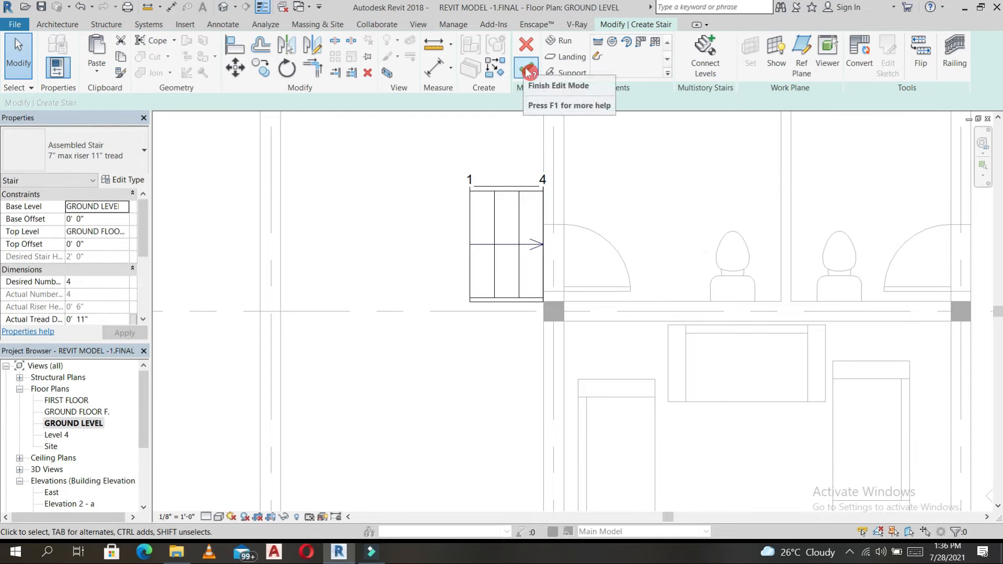
Step: Change the new stair's path annotation to the Fixed Up Direction: Standard type
click(518, 213)
scroll(516, 211, down, 2)
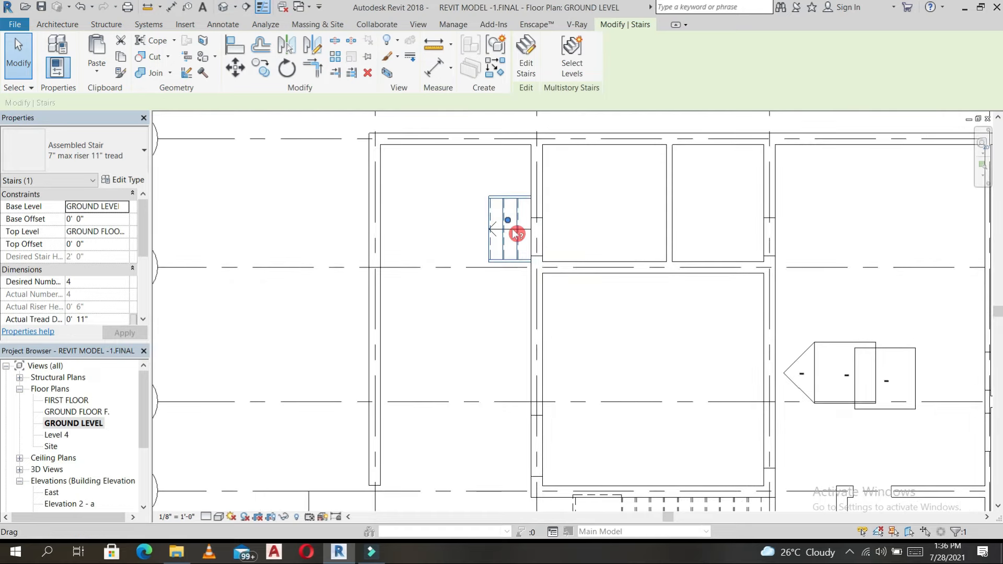
key(Escape)
scroll(517, 234, up, 2)
key(Tab)
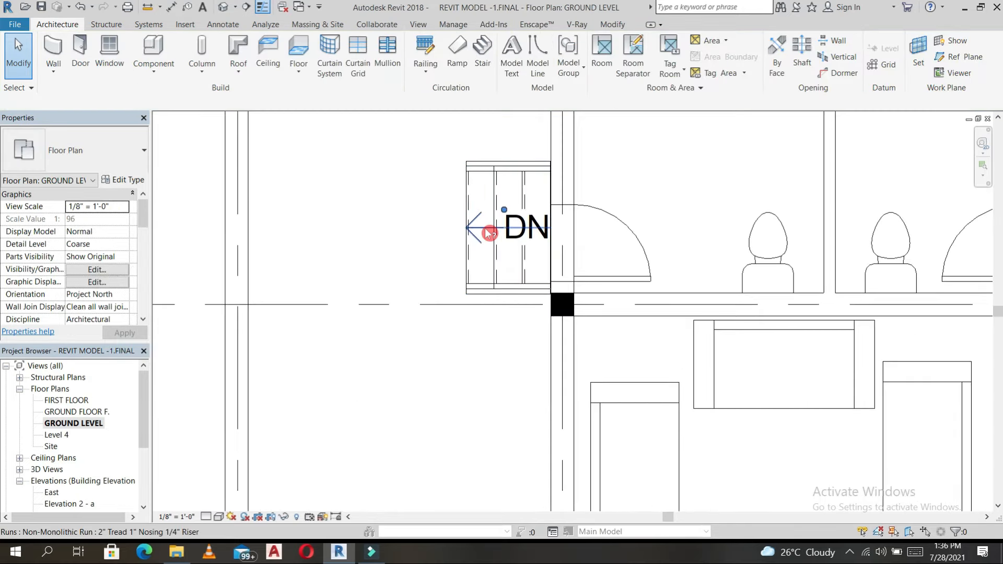
click(487, 231)
click(77, 207)
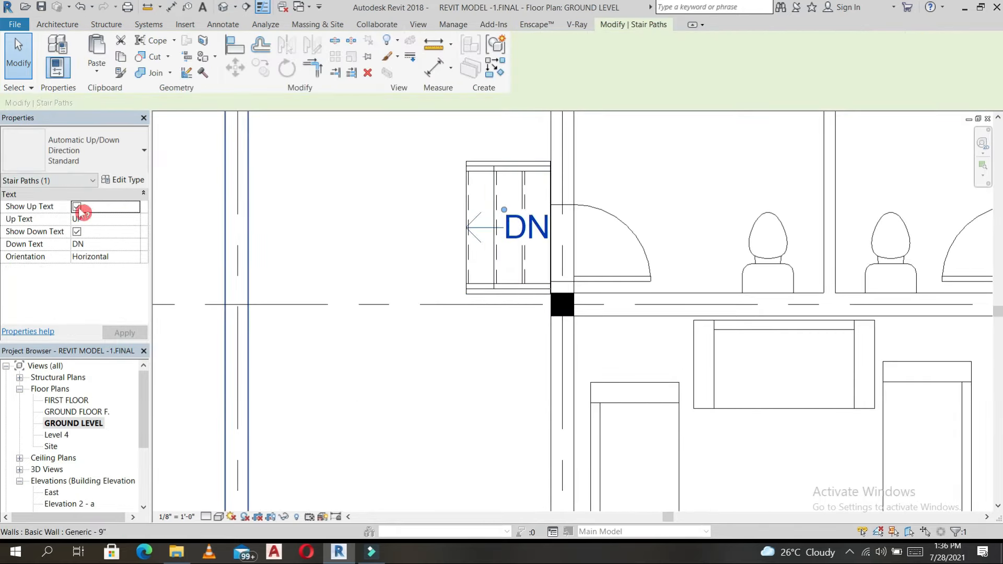
click(143, 150)
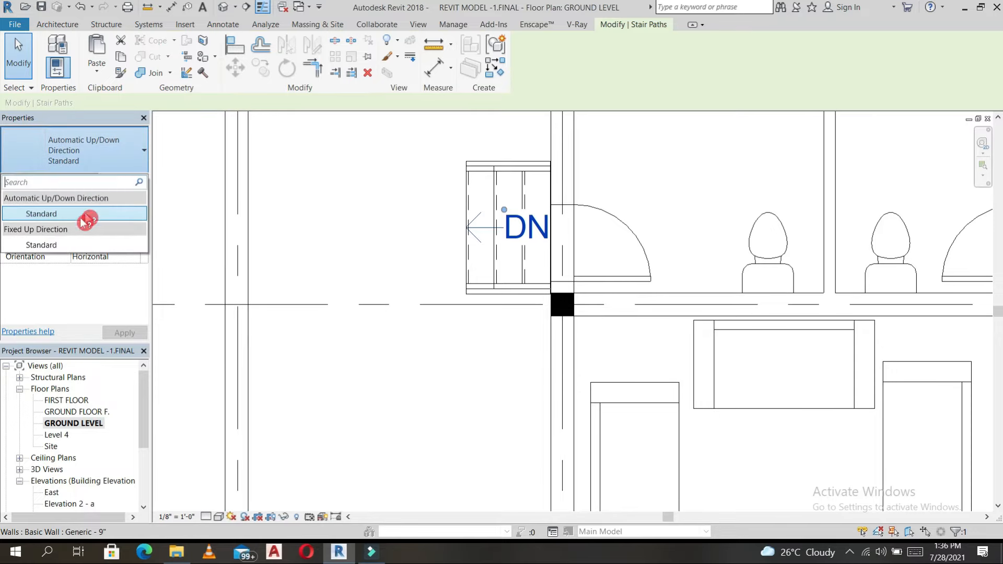
click(63, 242)
key(Escape)
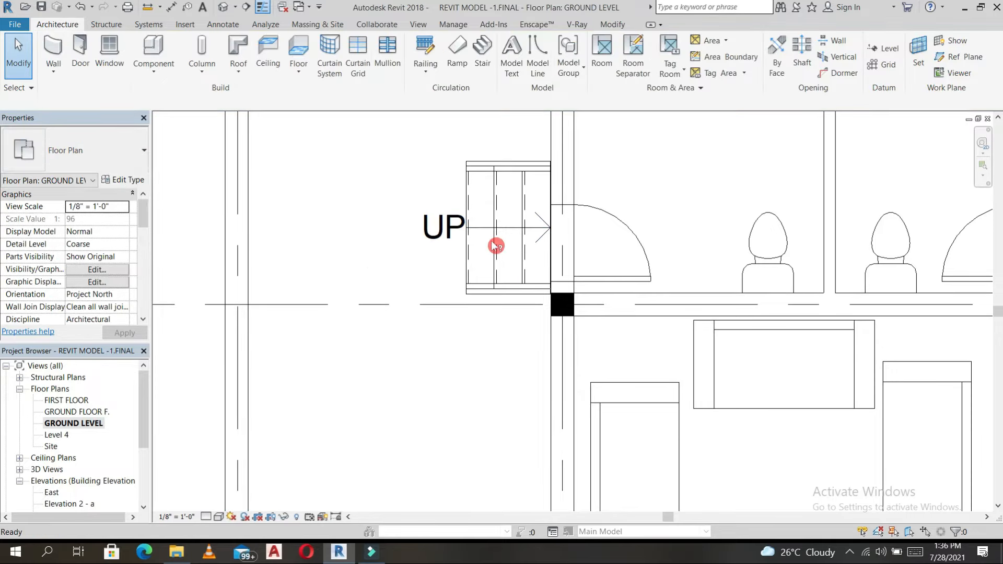
Step: Copy the toilet-door entrance stair down to the other front door, between grids 3 and 4
click(496, 246)
click(536, 218)
scroll(596, 256, down, 1)
middle_drag(610, 297, 593, 170)
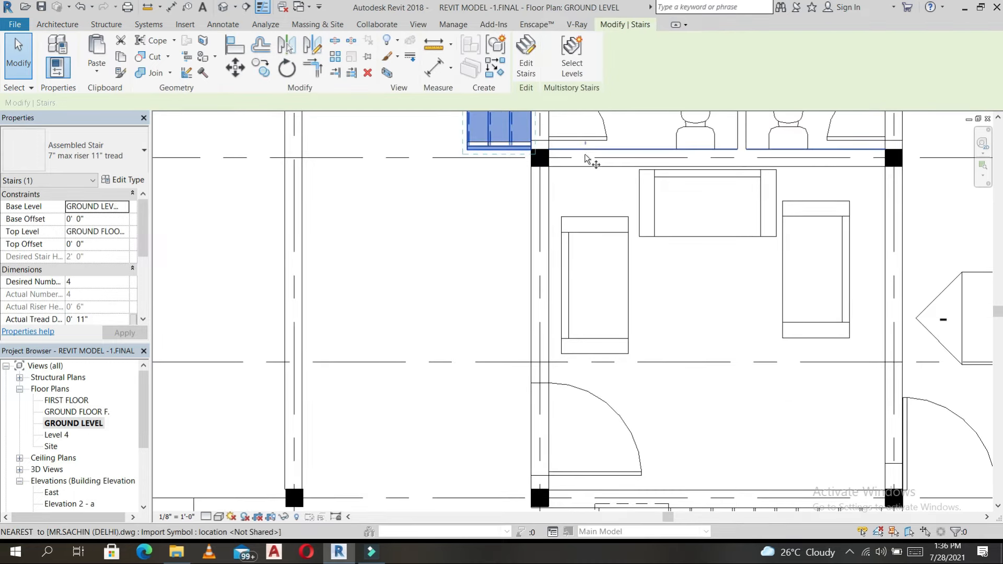
click(549, 476)
key(c)
key(o)
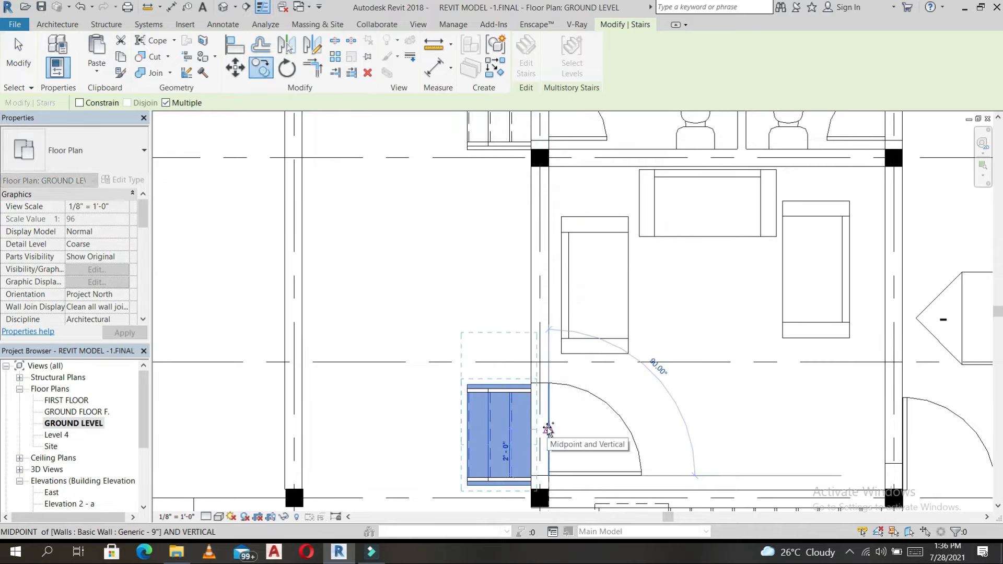
key(Escape)
key(Escape)
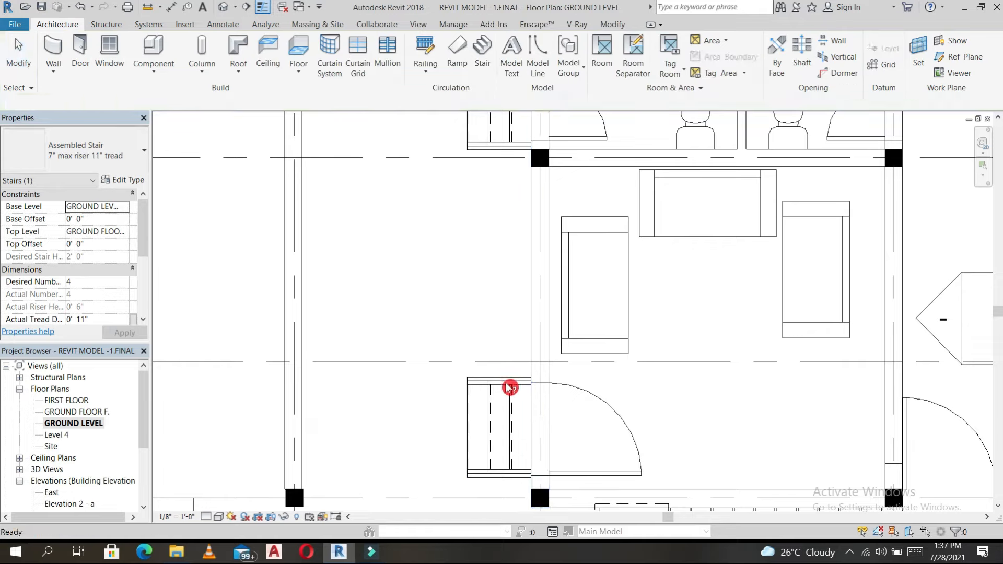
click(505, 383)
key(e)
key(c)
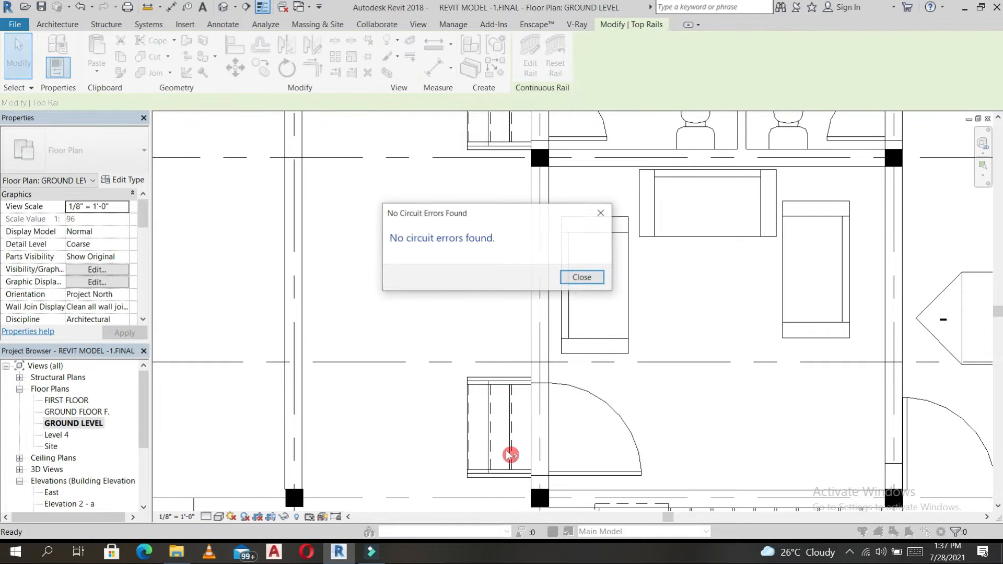
click(581, 277)
scroll(499, 413, down, 2)
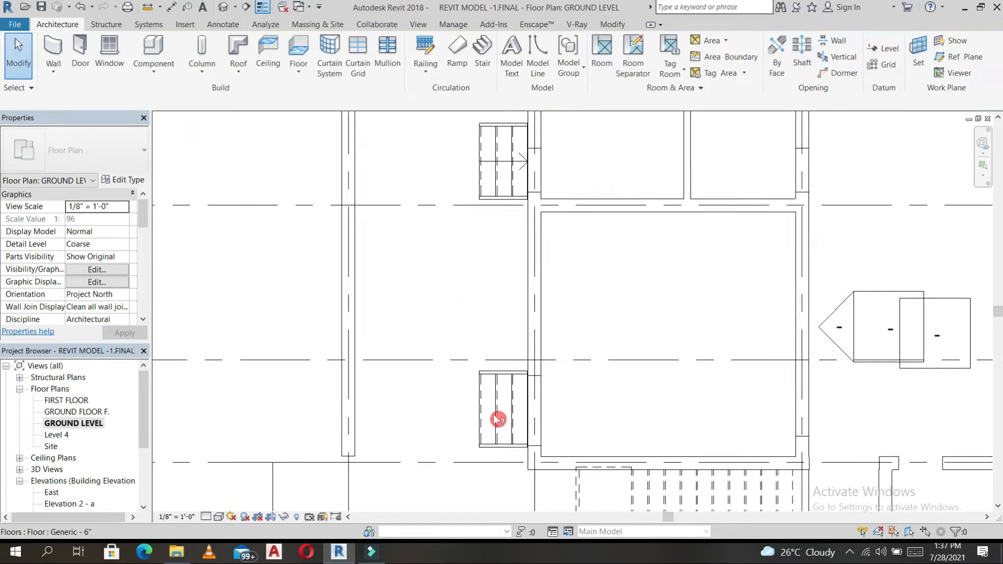
click(504, 404)
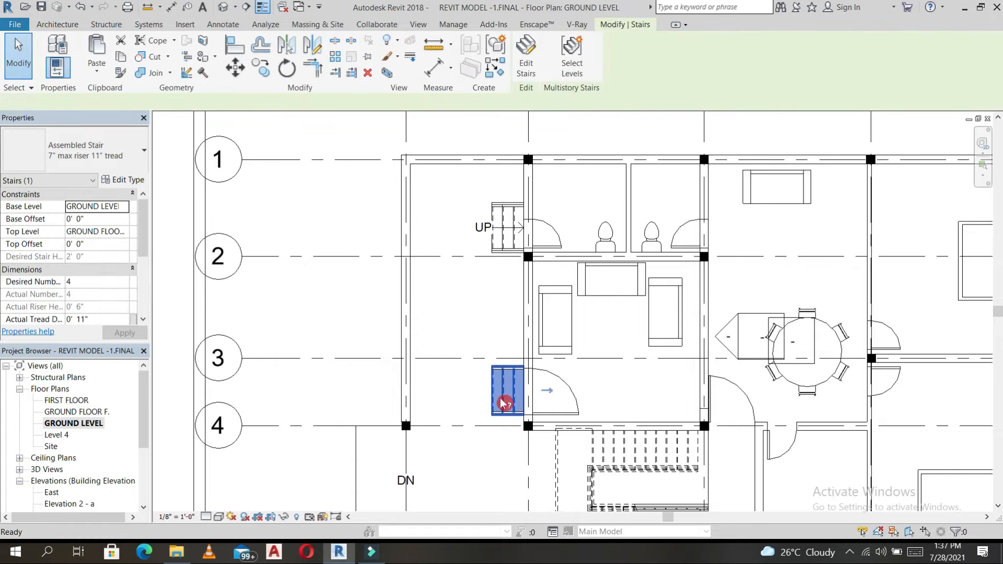
double_click(507, 396)
click(528, 47)
click(508, 396)
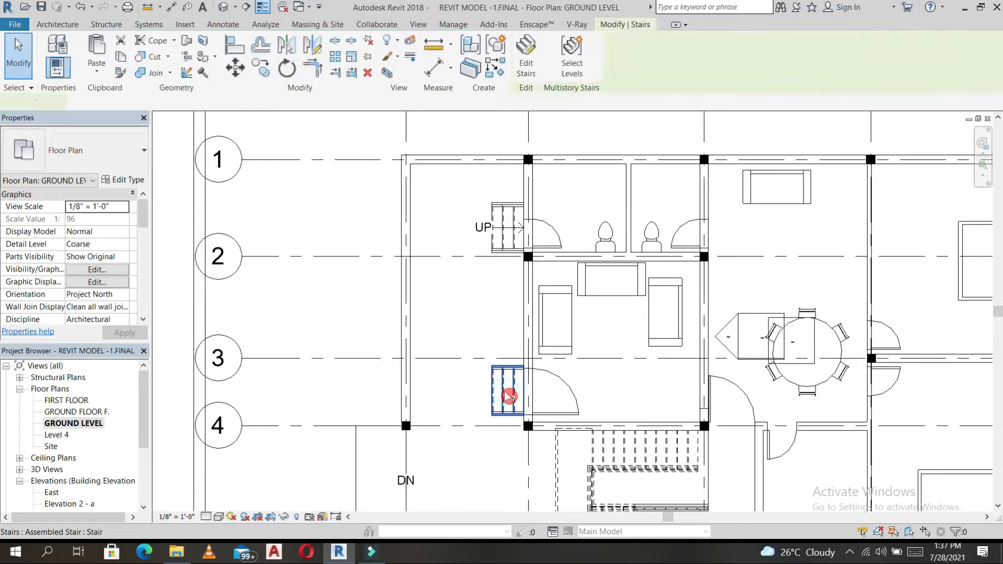
drag(527, 414, 525, 419)
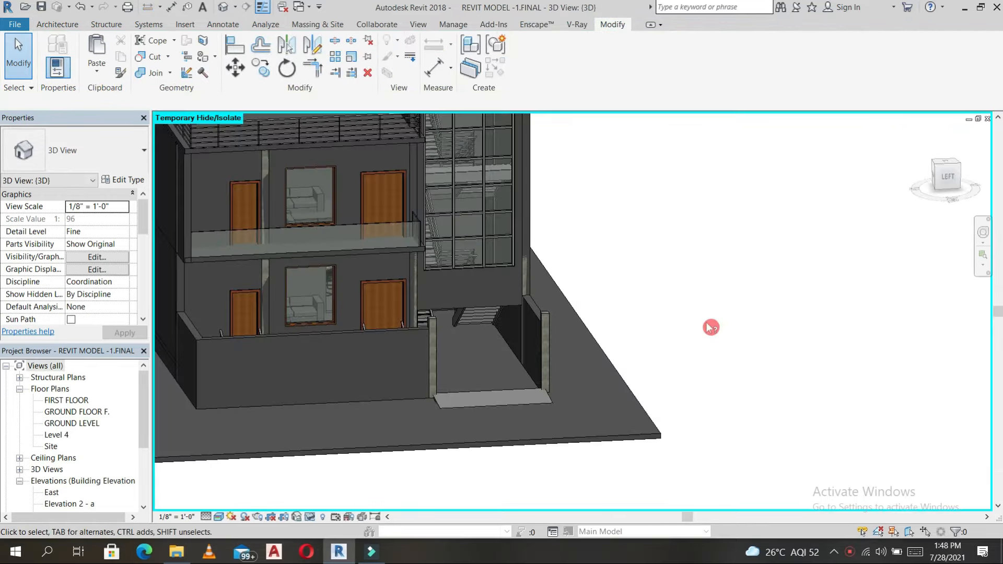
Step: In the 3D view, place a gate 16 component between the two boundary-wall columns at the inner edge of the entry ramp
shift+middle_drag(710, 330, 471, 375)
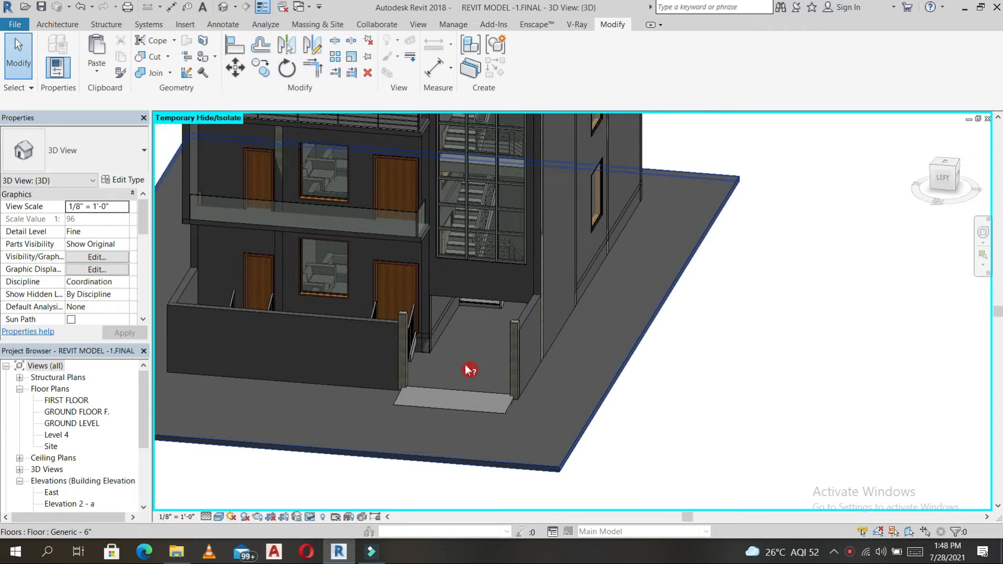
scroll(471, 370, up, 3)
shift+middle_drag(506, 342, 407, 402)
middle_drag(407, 401, 598, 309)
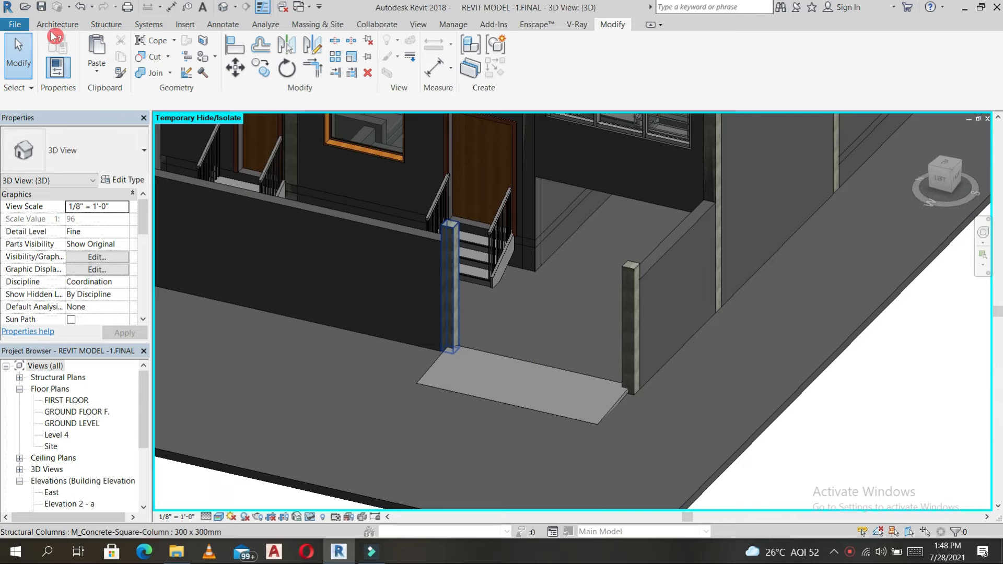
key(c)
key(m)
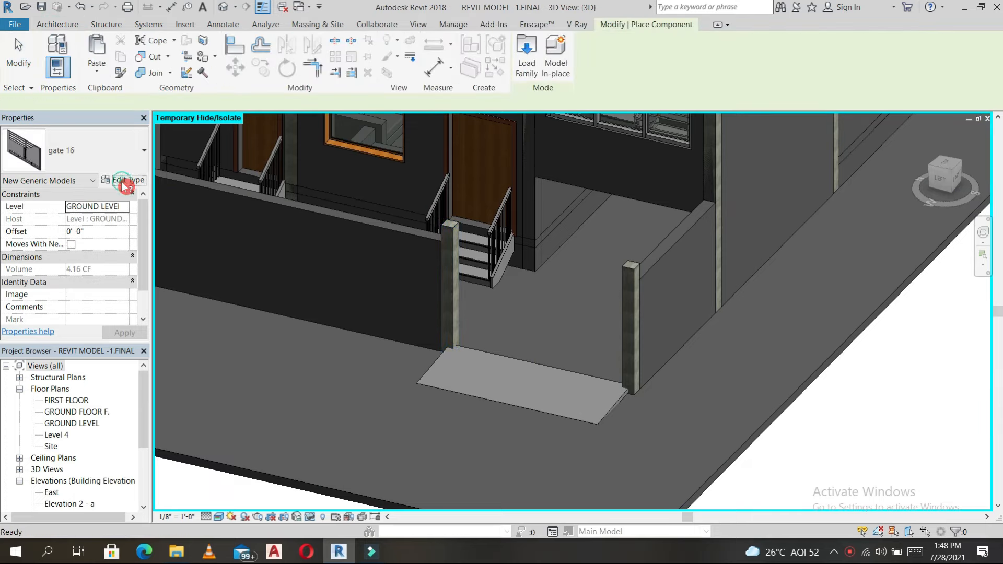
click(126, 182)
key(Escape)
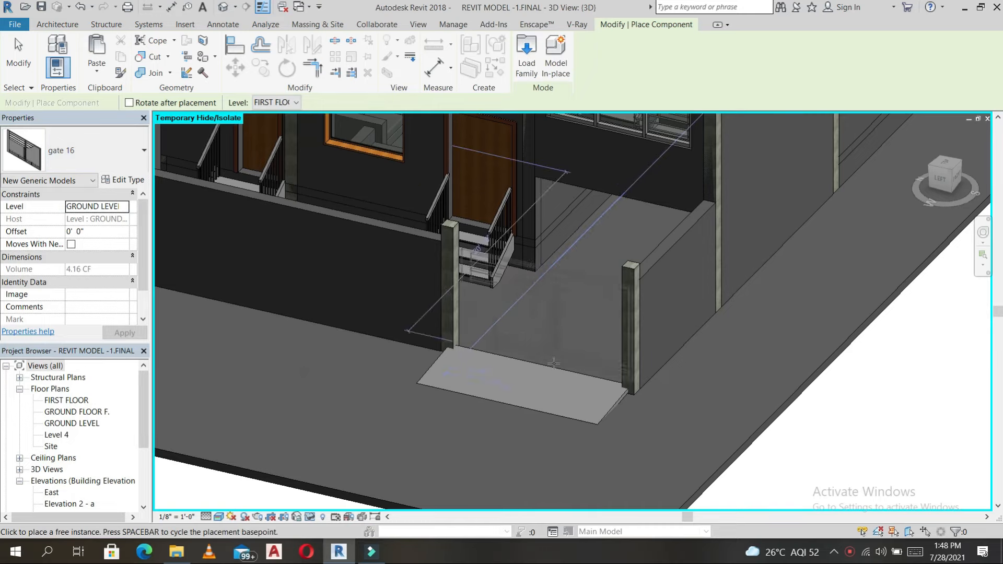
click(555, 366)
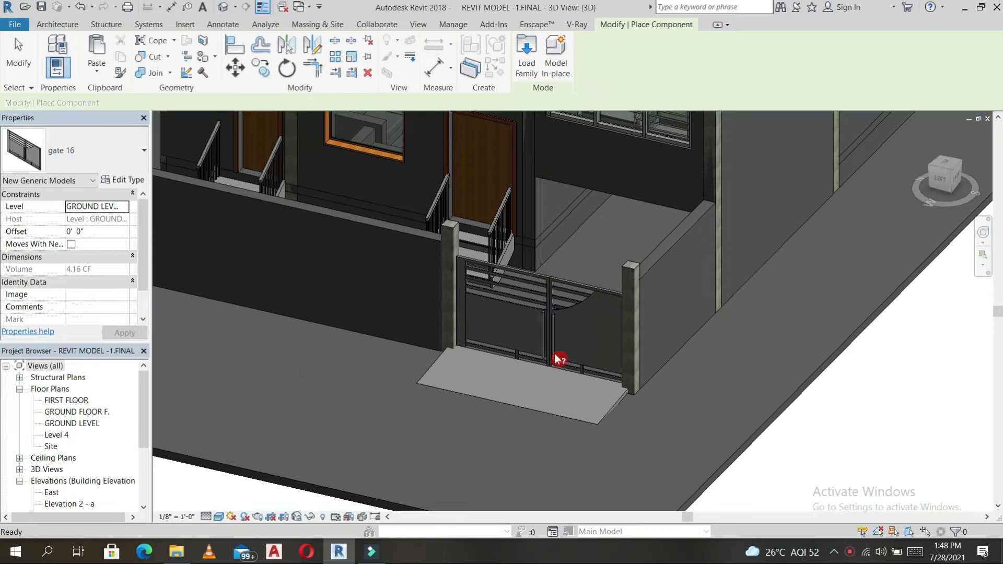
scroll(547, 372, down, 1)
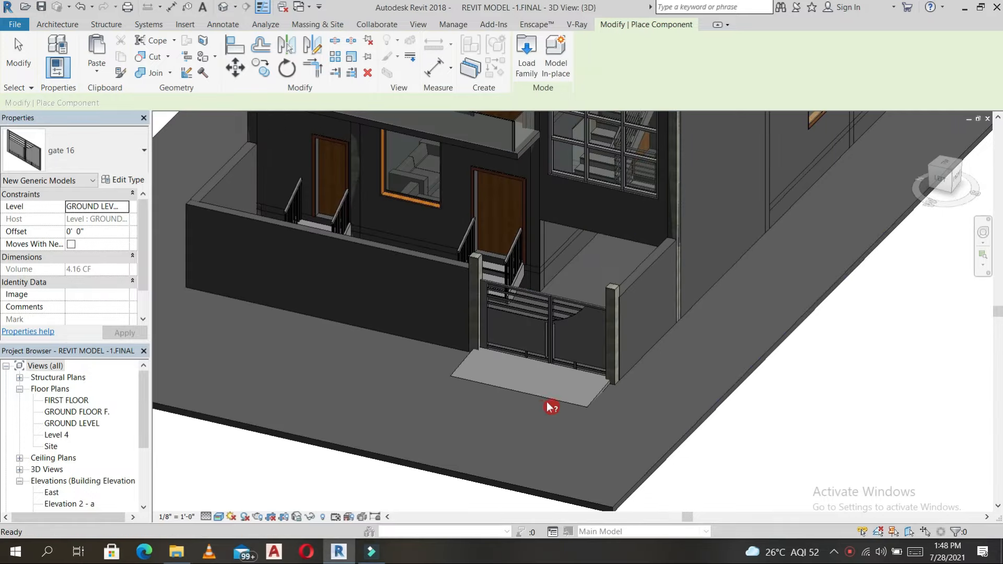
key(Escape)
Step: Set the sheet material of the gate's type, gate 17, to Door - Panel
shift+middle_drag(549, 408, 574, 440)
scroll(644, 313, up, 4)
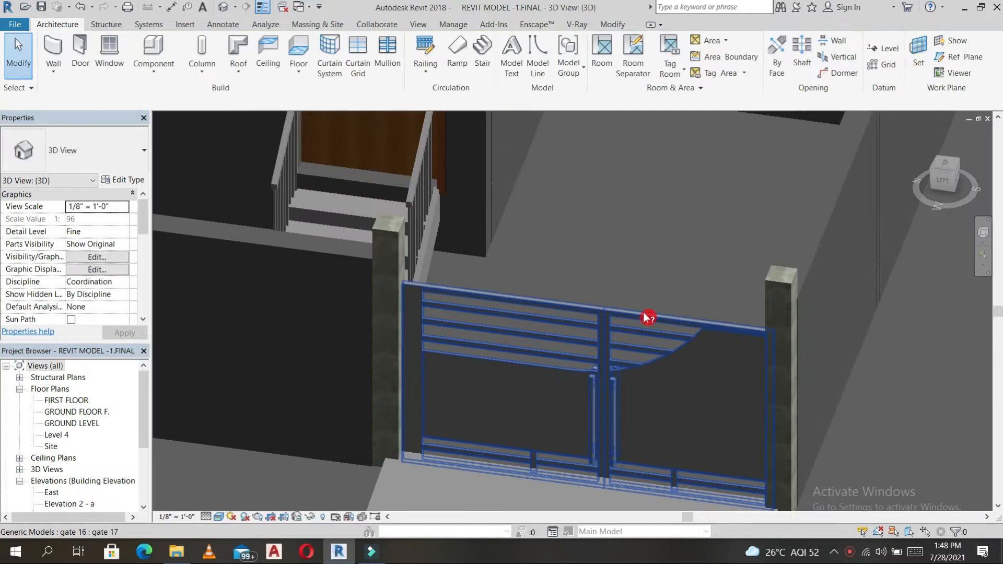
click(644, 313)
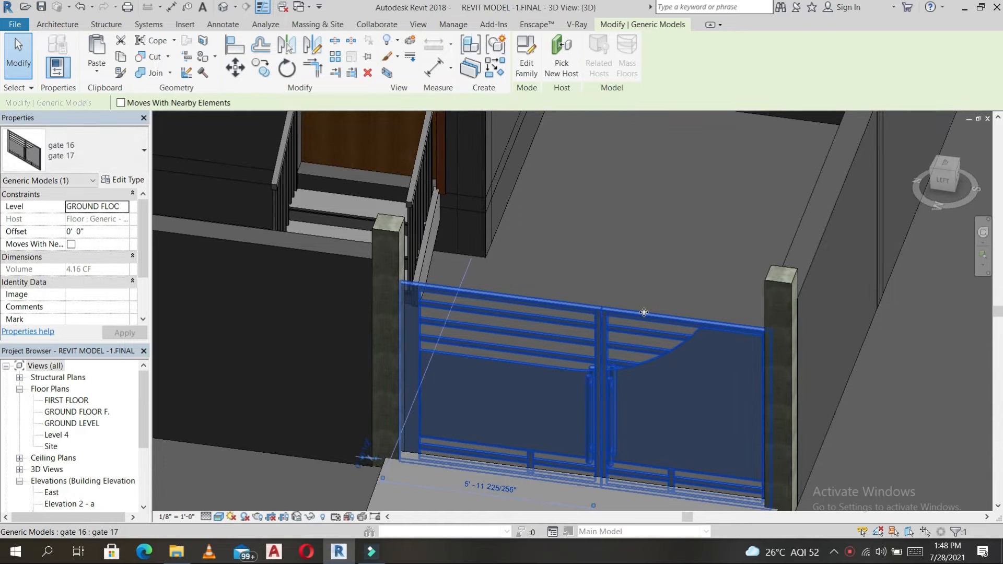
key(Escape)
scroll(648, 317, down, 4)
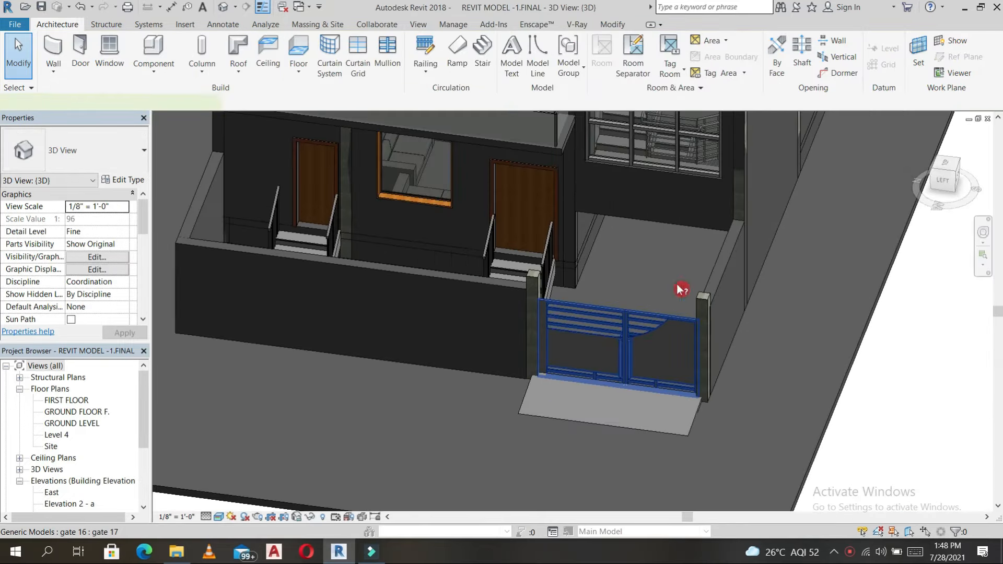
click(642, 332)
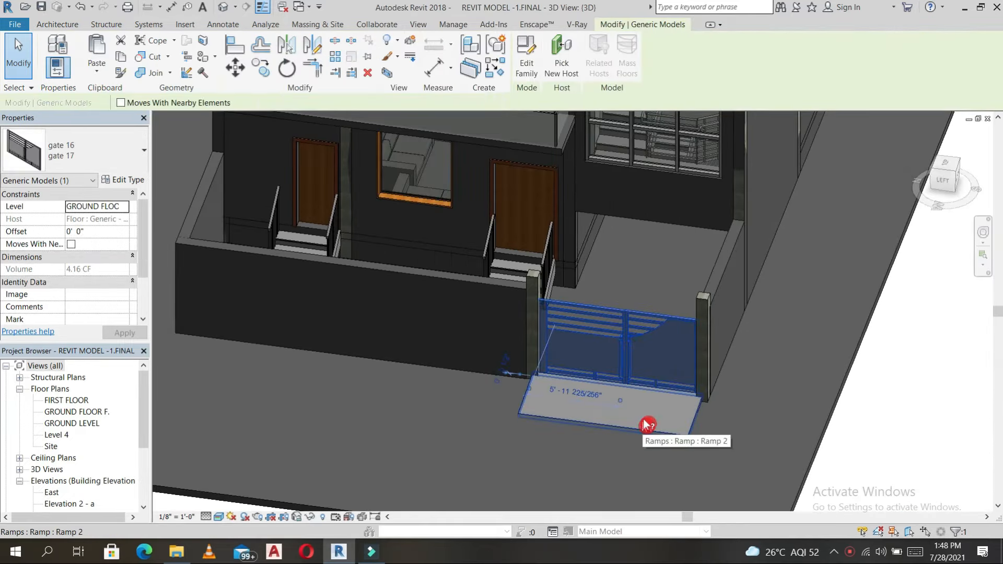
click(135, 183)
scroll(262, 299, down, 2)
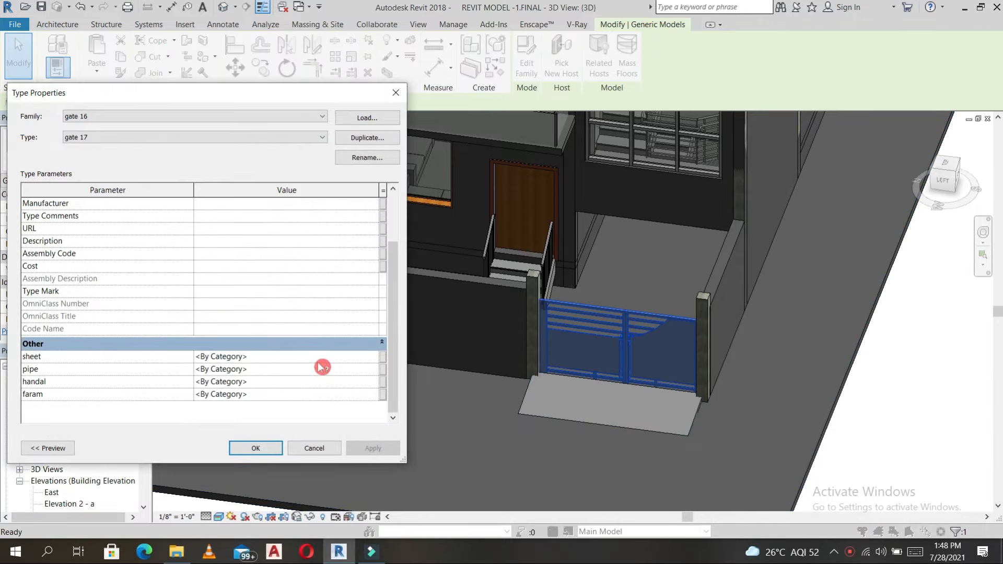
click(373, 355)
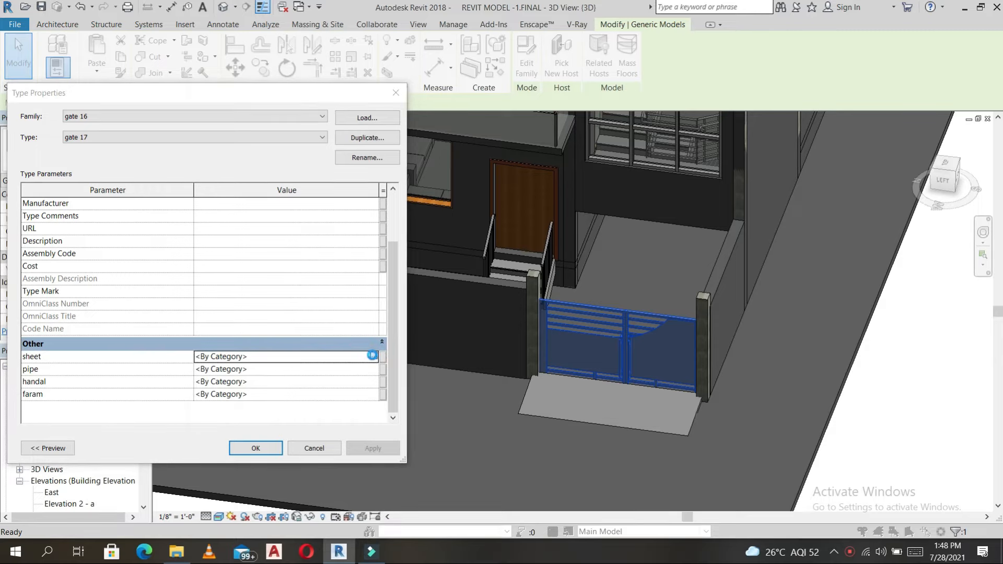
scroll(276, 265, down, 4)
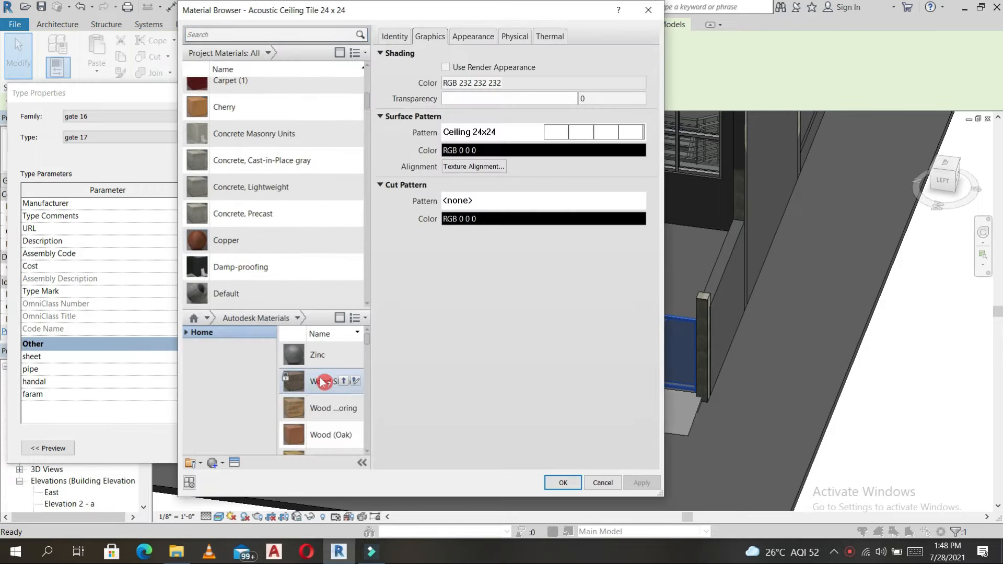
click(345, 408)
scroll(274, 209, up, 10)
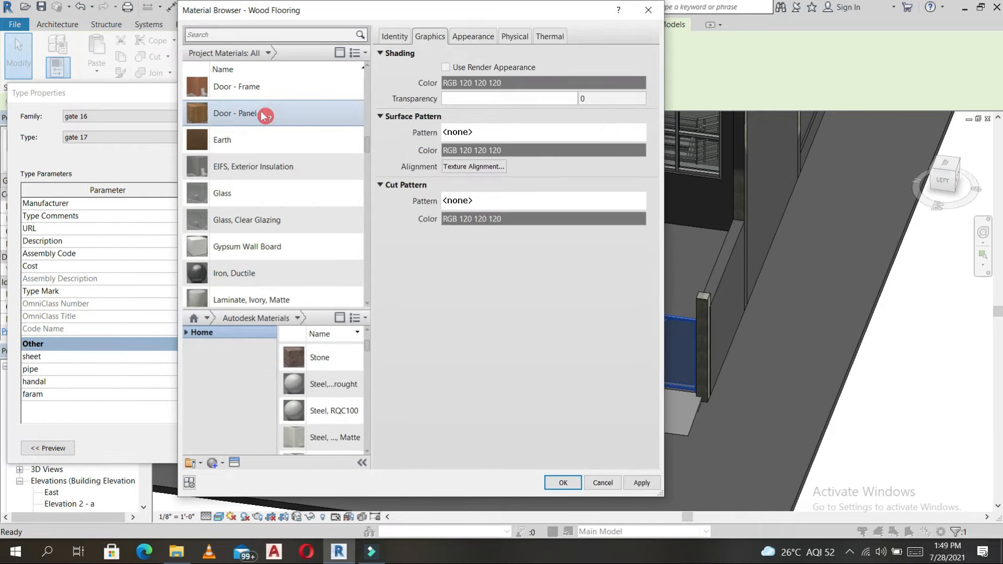
click(264, 114)
click(563, 483)
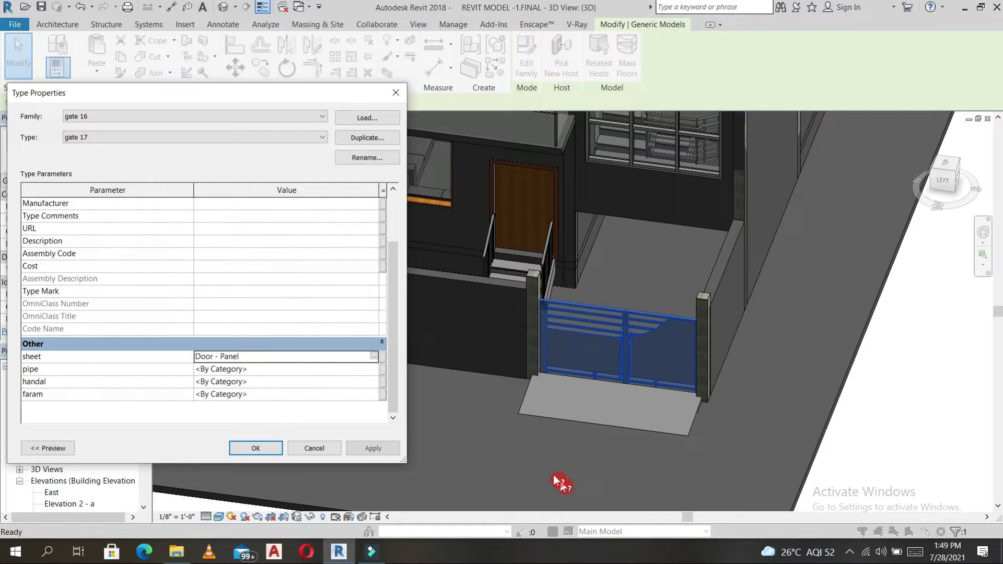
click(260, 448)
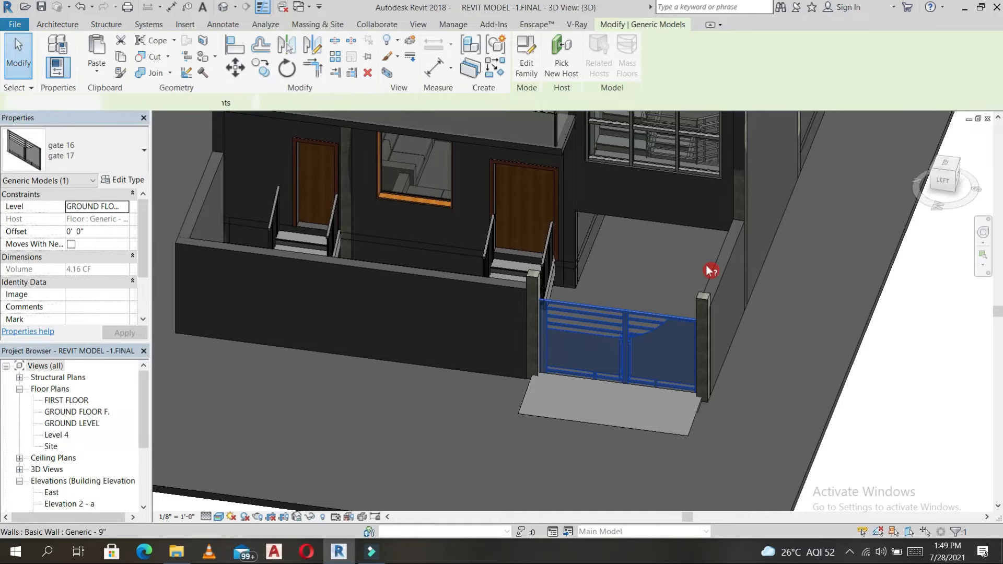
Step: Delete the handrails on both sides of the two front entrance stairs
click(659, 279)
shift+middle_drag(655, 275, 619, 394)
scroll(668, 303, down, 2)
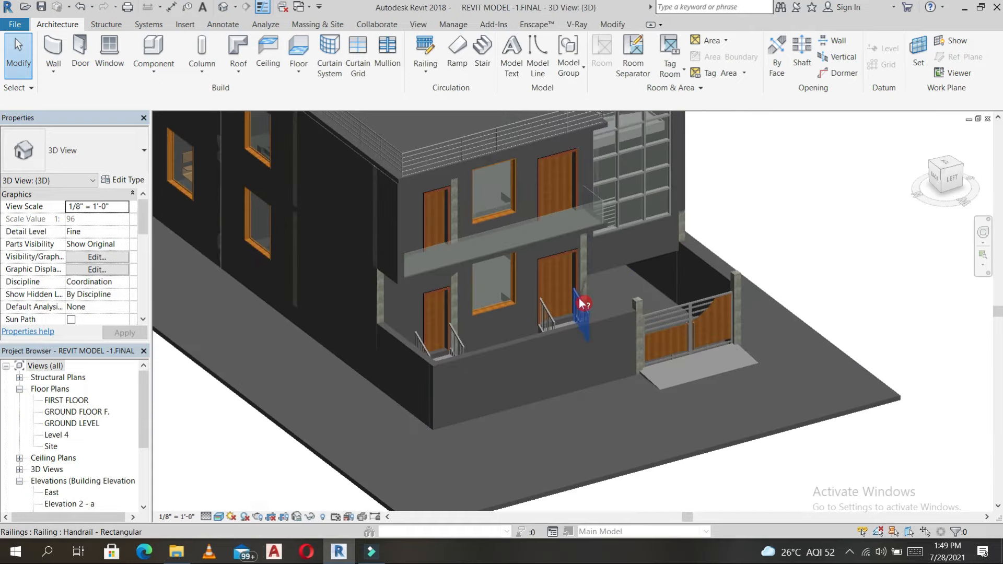
click(580, 301)
key(d)
key(e)
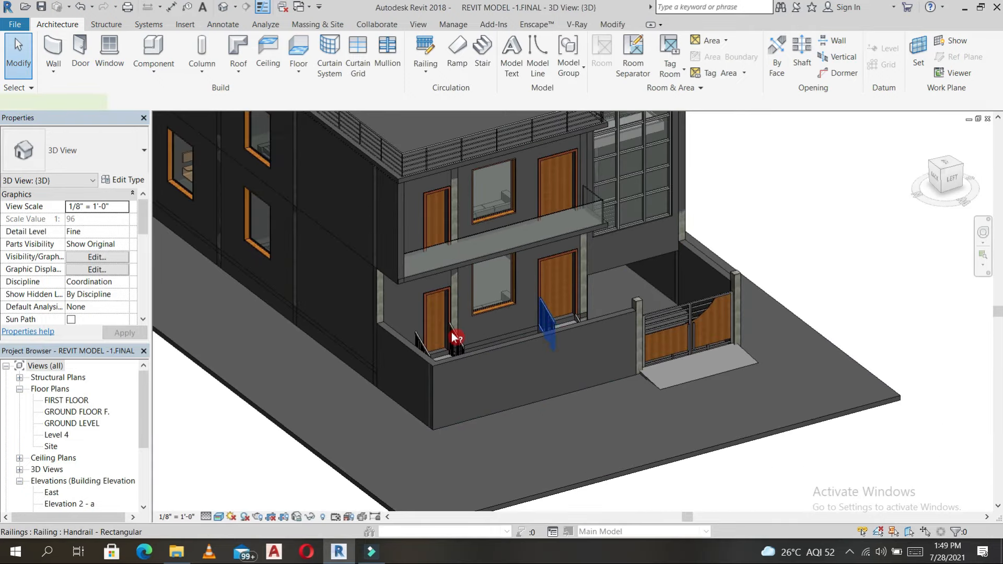
click(455, 343)
key(Delete)
scroll(455, 345, up, 3)
click(378, 351)
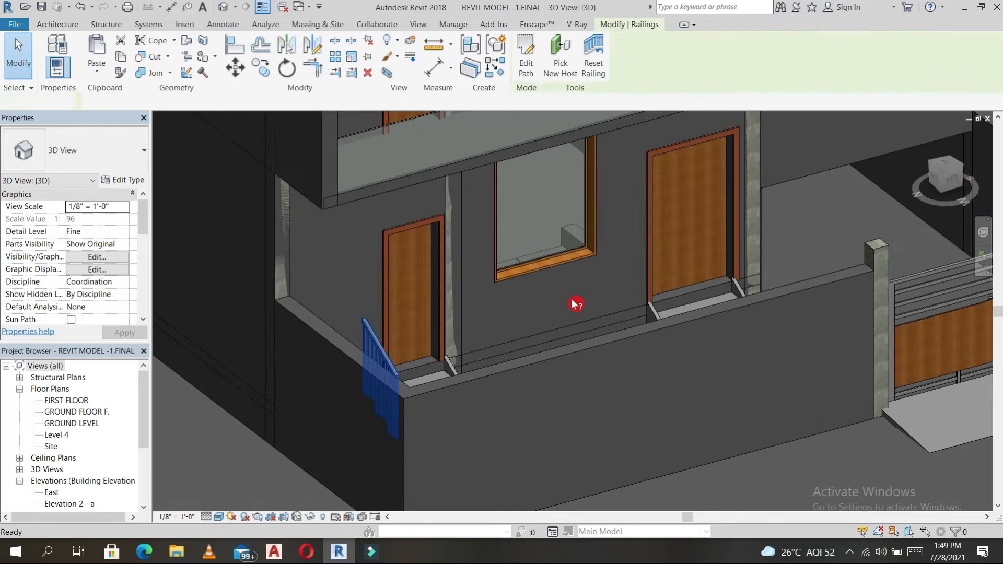
key(Delete)
Step: Examine the house front, the gate and the entrance stairs from several angles in 3D
scroll(575, 303, down, 5)
shift+middle_drag(674, 304, 551, 240)
click(550, 240)
scroll(732, 241, down, 1)
shift+middle_drag(736, 240, 641, 396)
scroll(665, 293, up, 3)
shift+middle_drag(642, 395, 522, 408)
shift+middle_drag(549, 285, 641, 349)
scroll(504, 403, up, 3)
scroll(514, 345, down, 3)
middle_drag(569, 375, 732, 382)
Step: Start the Paint tool, skip the save reminder, and paint the front balcony's floor surface with Wood Planks
click(12, 48)
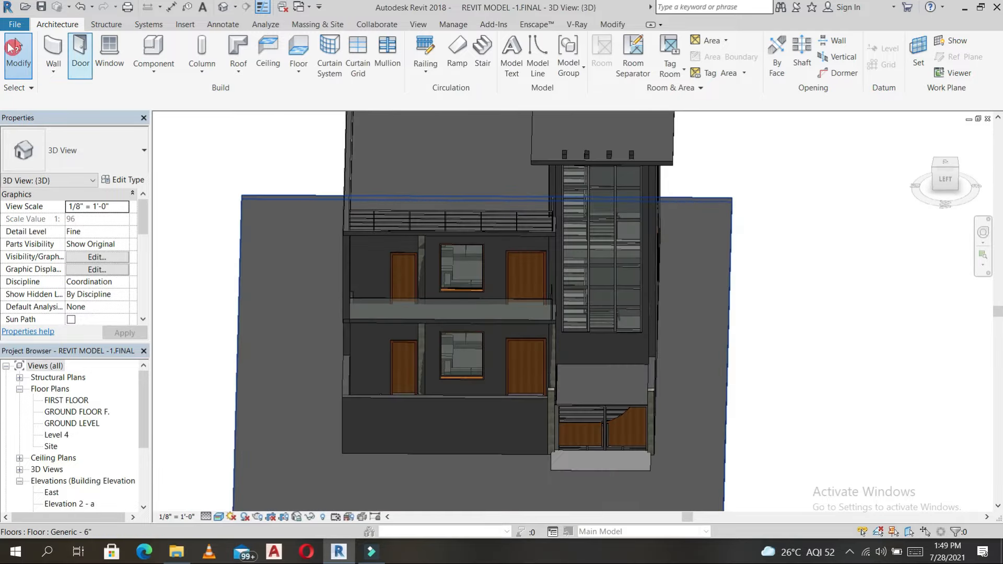
click(630, 26)
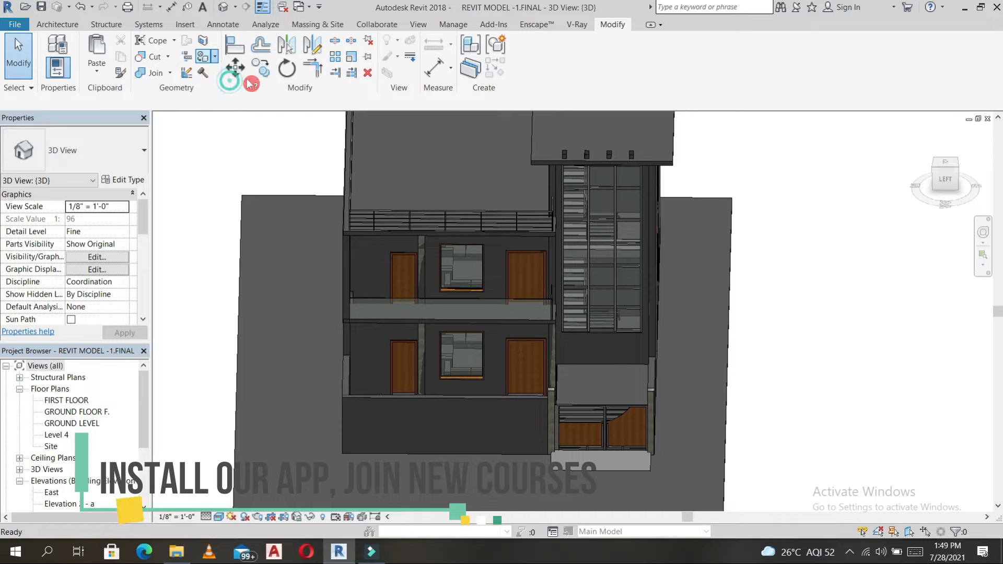
click(590, 326)
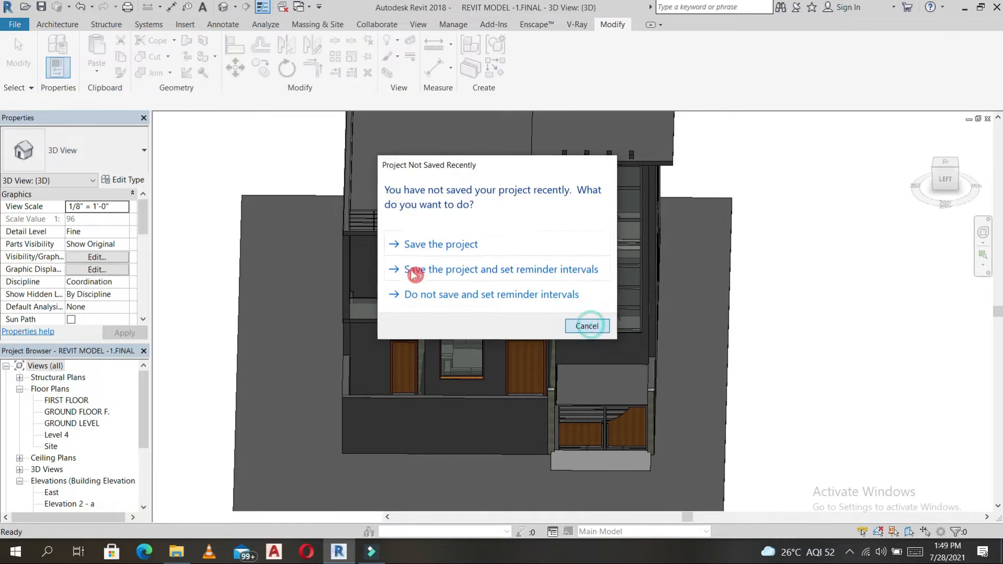
scroll(142, 334, down, 5)
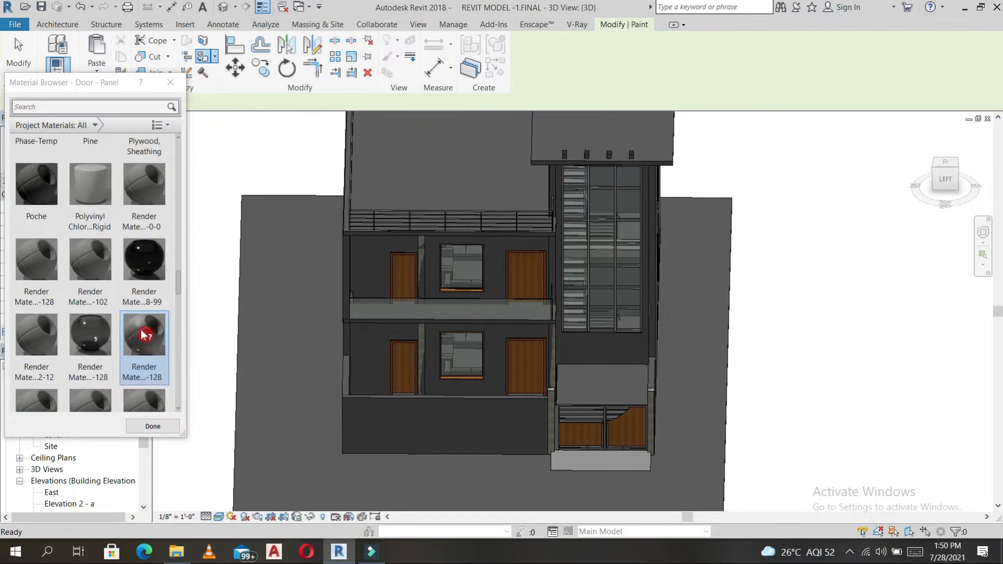
scroll(146, 324, up, 3)
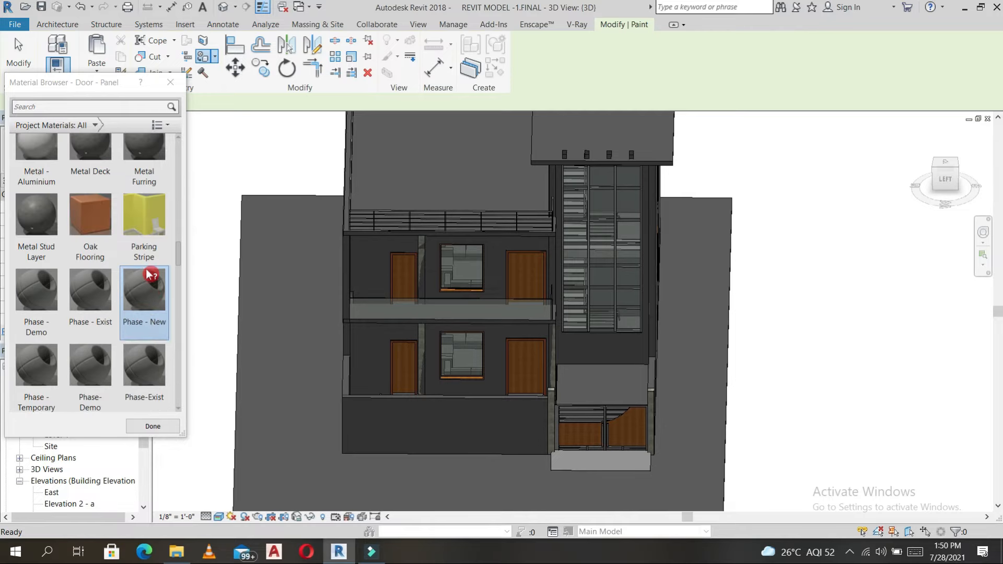
scroll(136, 308, up, 10)
scroll(110, 275, down, 15)
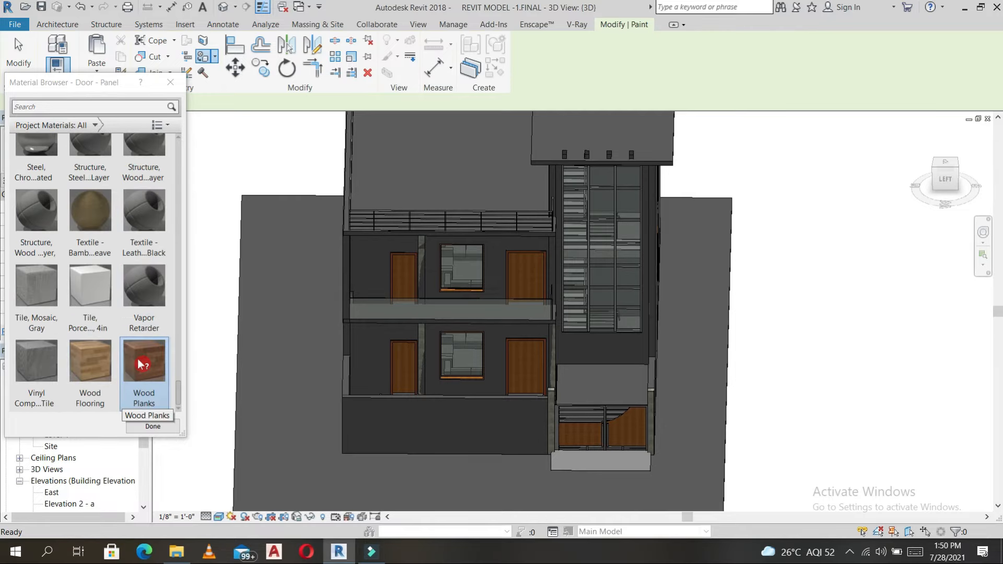
click(149, 366)
scroll(482, 312, up, 4)
click(482, 313)
Step: Paint the upper and lower front wall faces around the doors and windows with Tile, Porcelain, 4in
scroll(554, 324, down, 6)
mouse_move(562, 376)
shift+middle_down()
mouse_move(709, 343)
mouse_move(591, 396)
shift+middle_up()
click(95, 302)
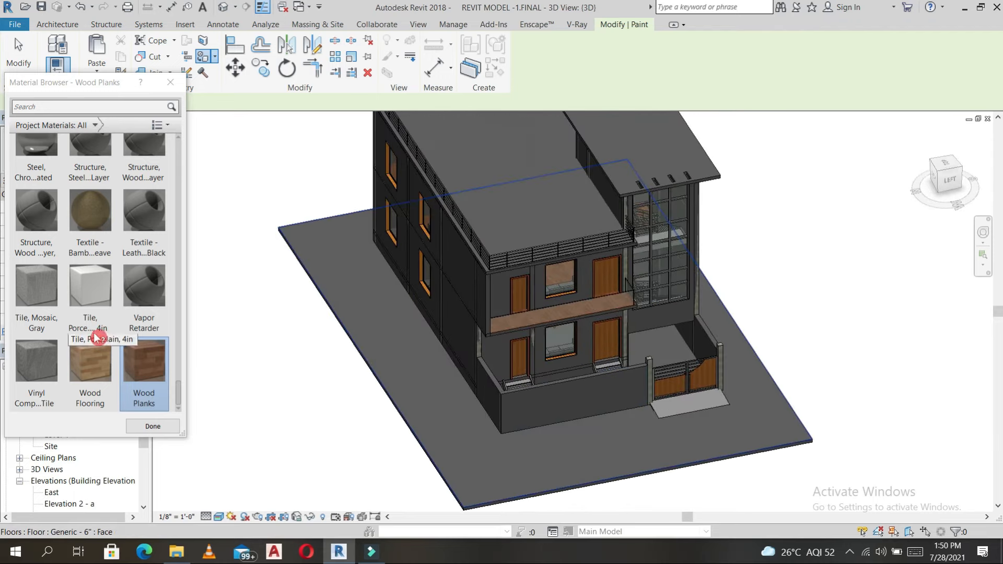
click(503, 285)
click(501, 347)
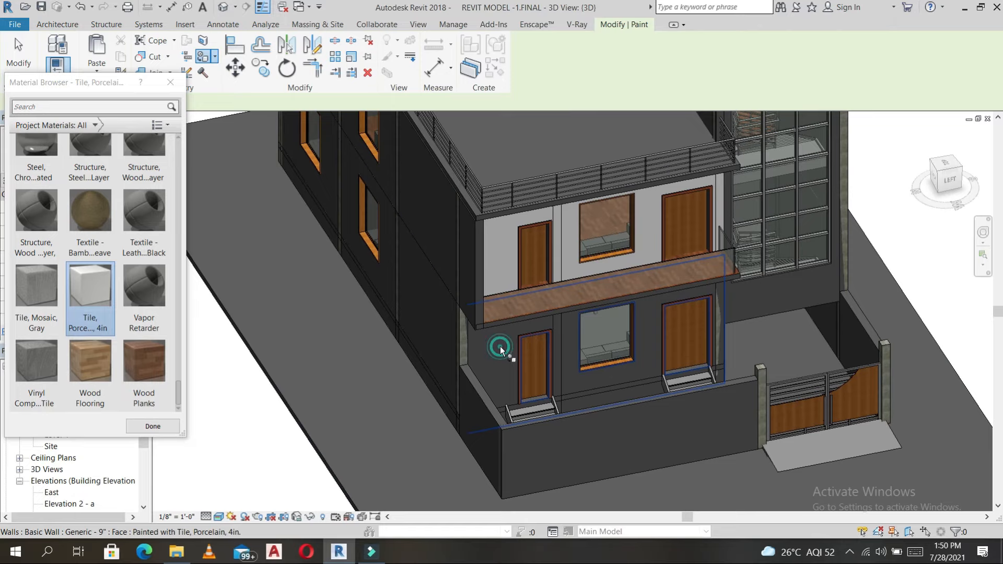
Step: Paint the front wall face around the stair tower's glazing with Wood Planks, browse other project materials and leave the Paint tool
scroll(591, 316, down, 2)
mouse_move(591, 315)
middle_down()
mouse_move(656, 359)
mouse_move(619, 398)
middle_up()
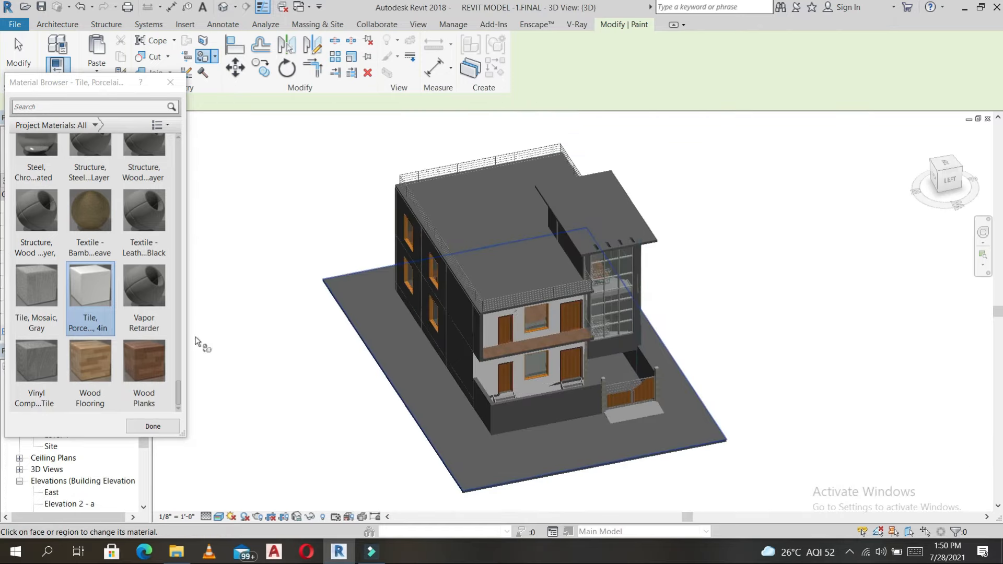
click(161, 355)
scroll(619, 340, up, 5)
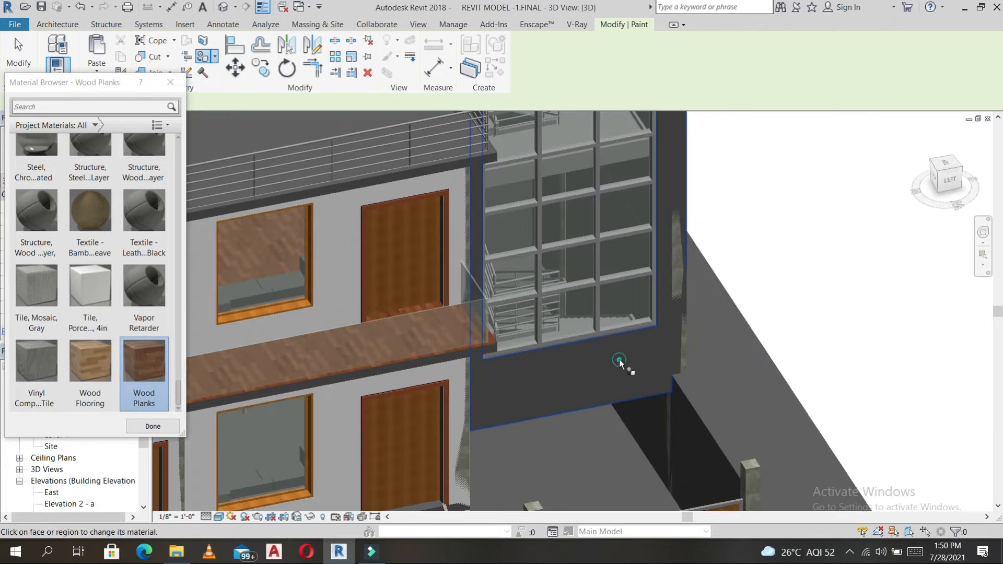
scroll(766, 267, down, 6)
shift+middle_drag(783, 287, 755, 272)
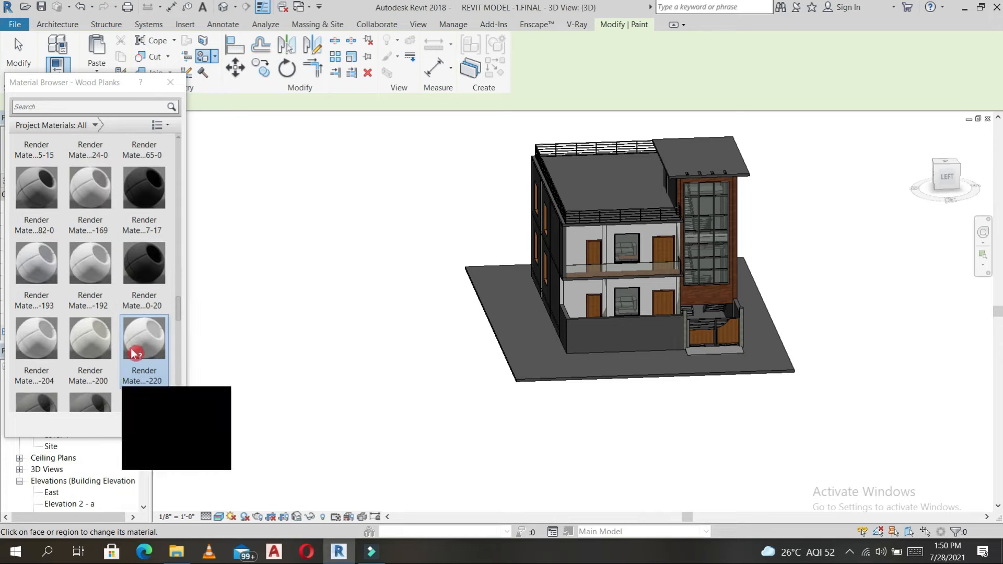
scroll(147, 138, up, 1)
click(109, 315)
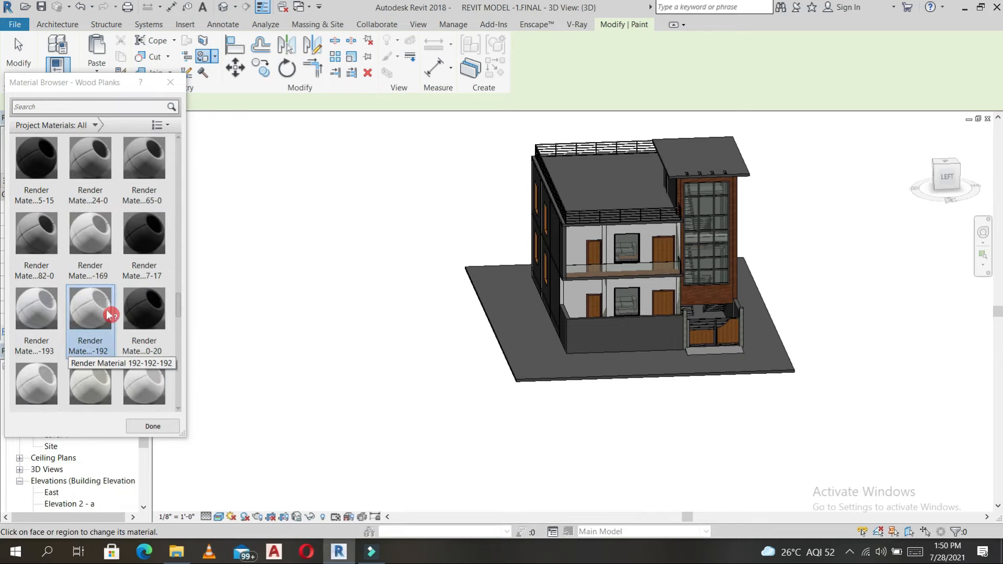
key(Escape)
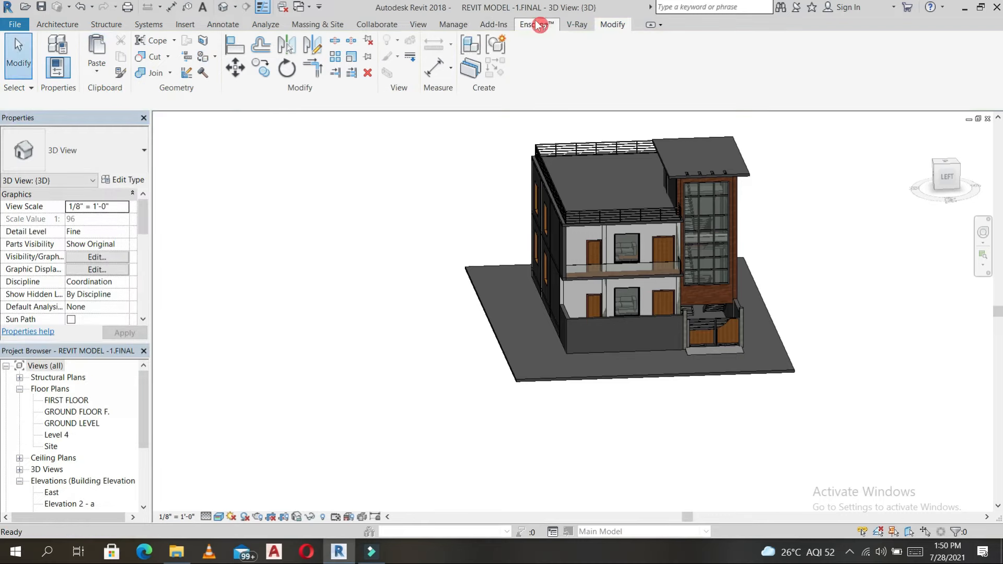
Step: Add WOODS, wooden 1, wooden and wood mat from the custom material library to the project materials
click(453, 26)
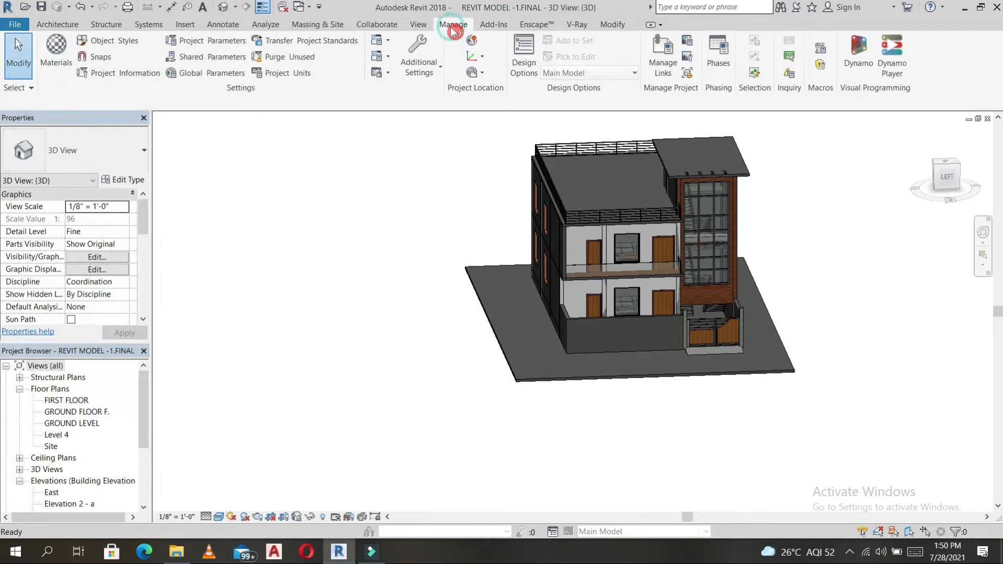
click(63, 51)
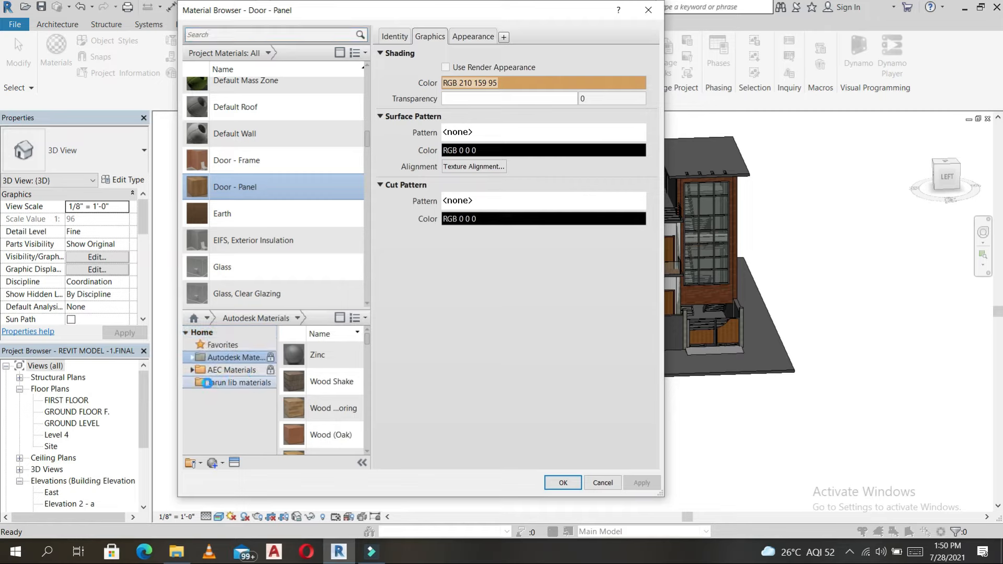
click(202, 386)
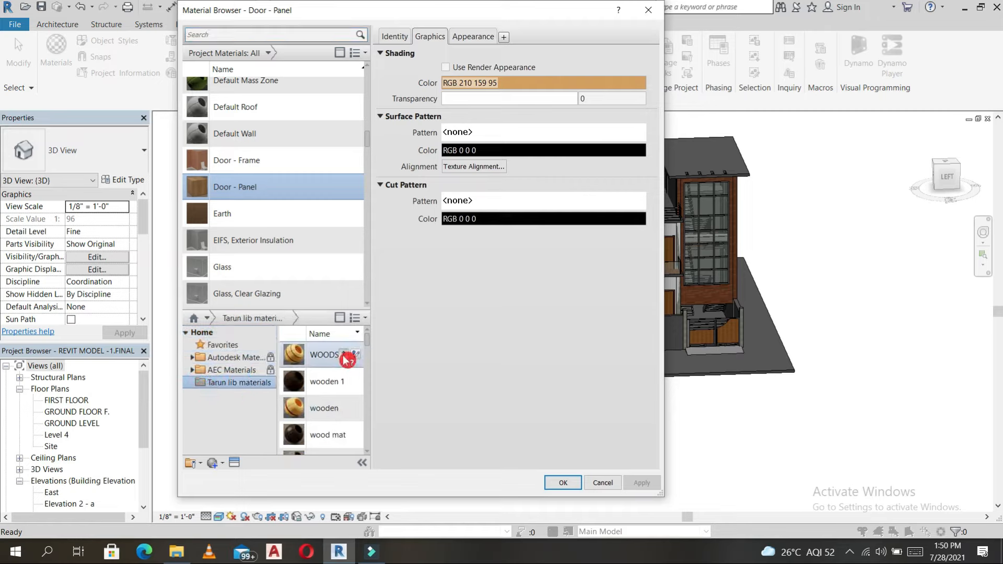
click(347, 383)
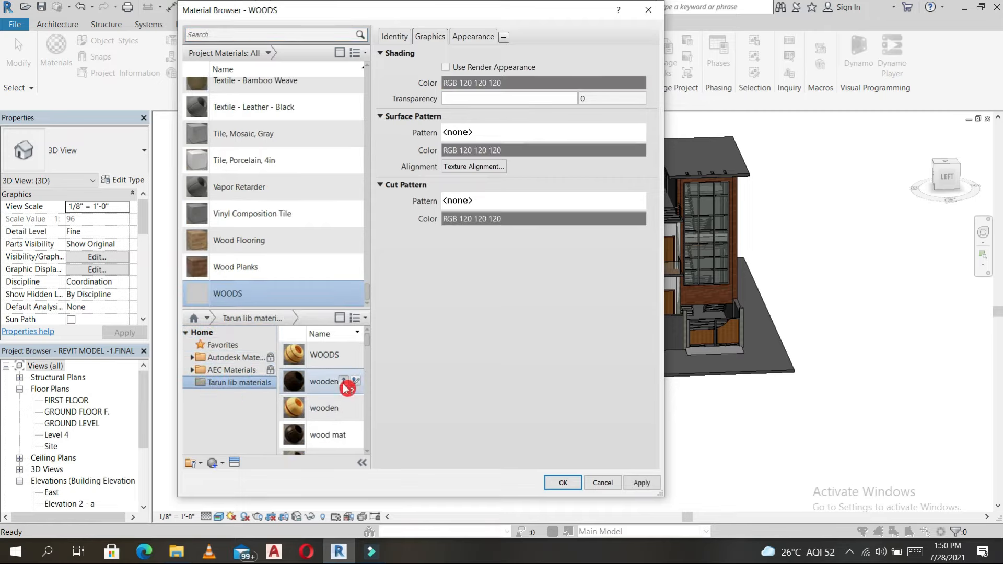
click(344, 410)
click(344, 435)
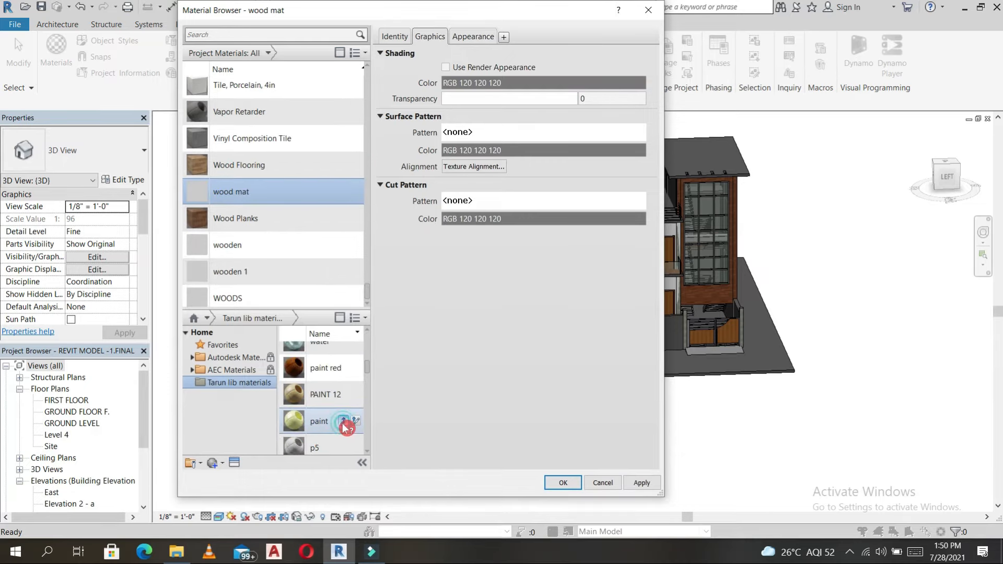
Step: Add further library materials including paint, p3(1), P1, j, a_cman2 skin and AS to the project and confirm
click(343, 422)
click(342, 434)
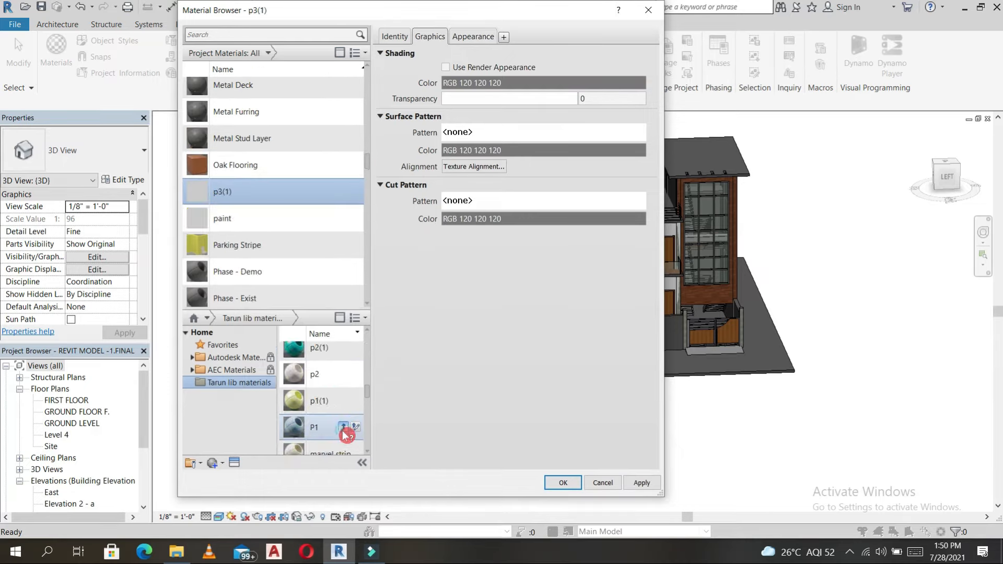
click(344, 428)
click(344, 440)
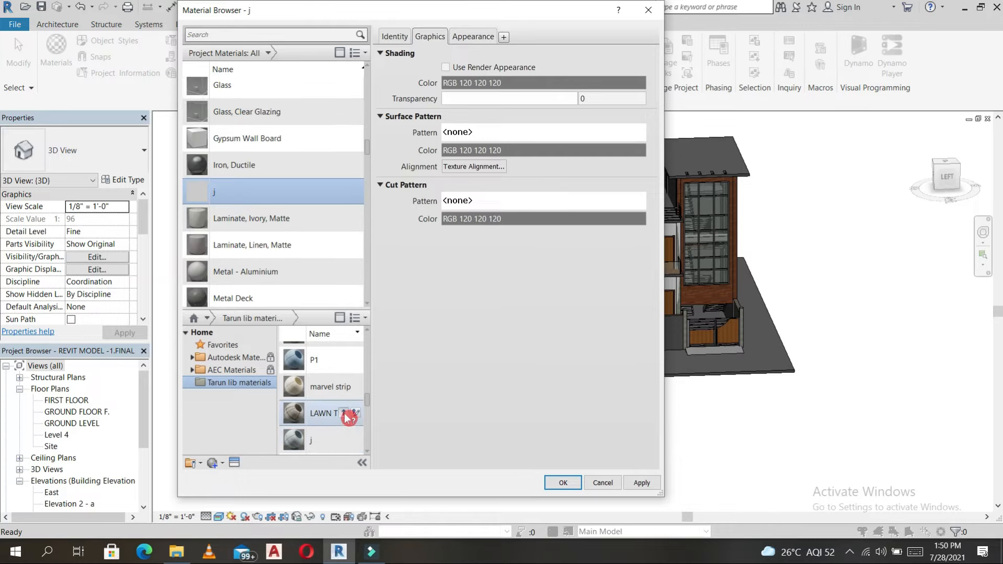
click(344, 413)
click(344, 442)
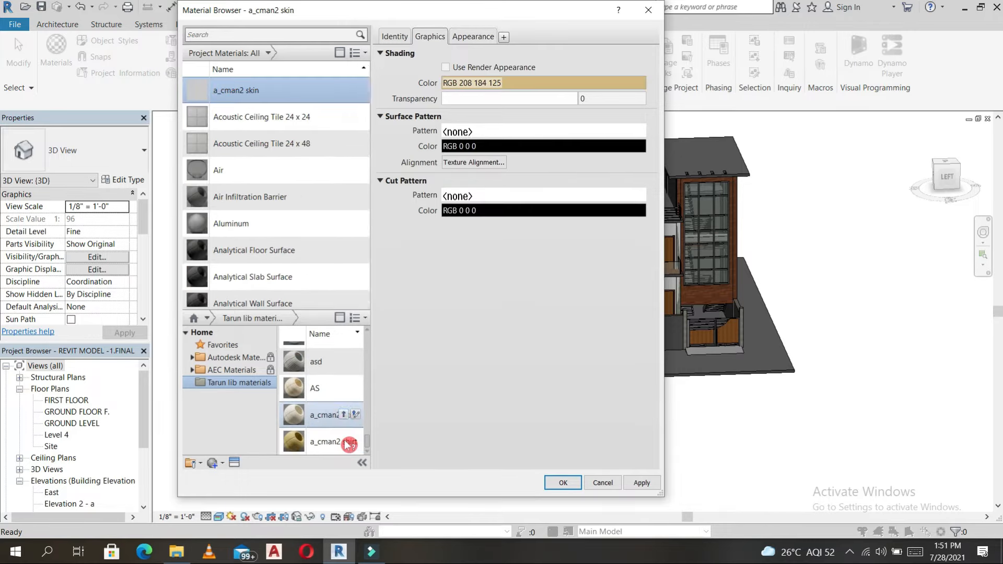
click(345, 388)
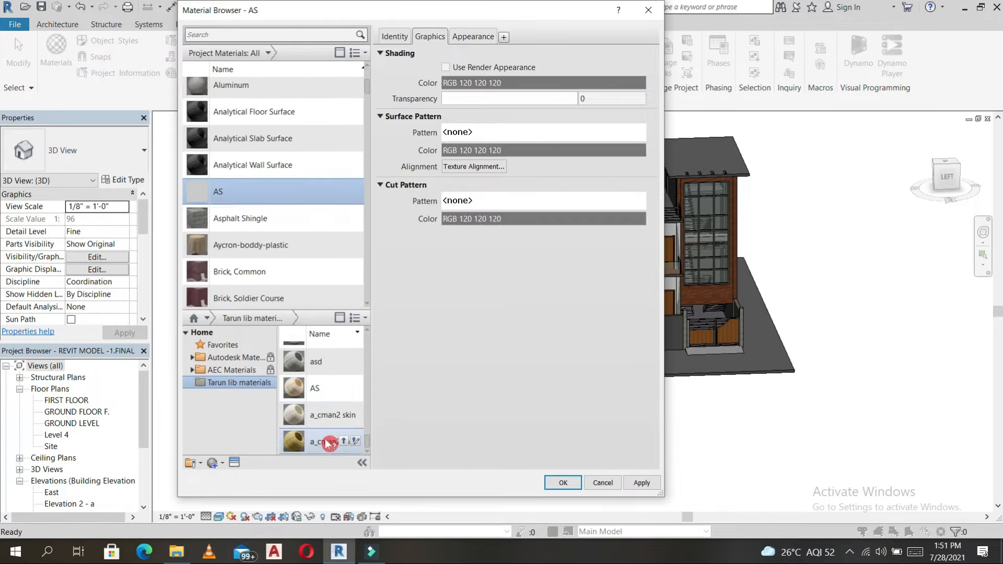
click(563, 482)
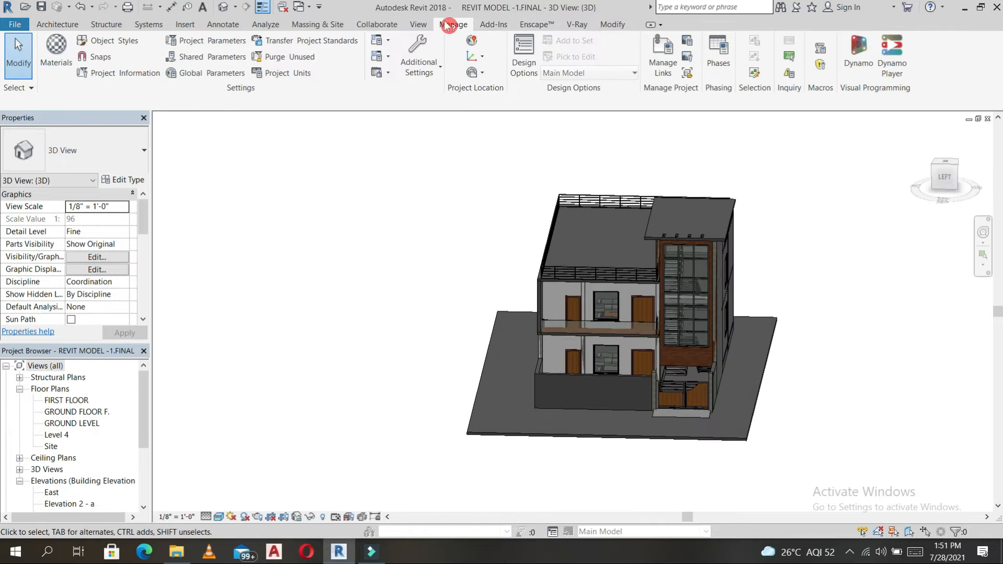
Step: Create a new project material and try to rename it PAINT
click(74, 63)
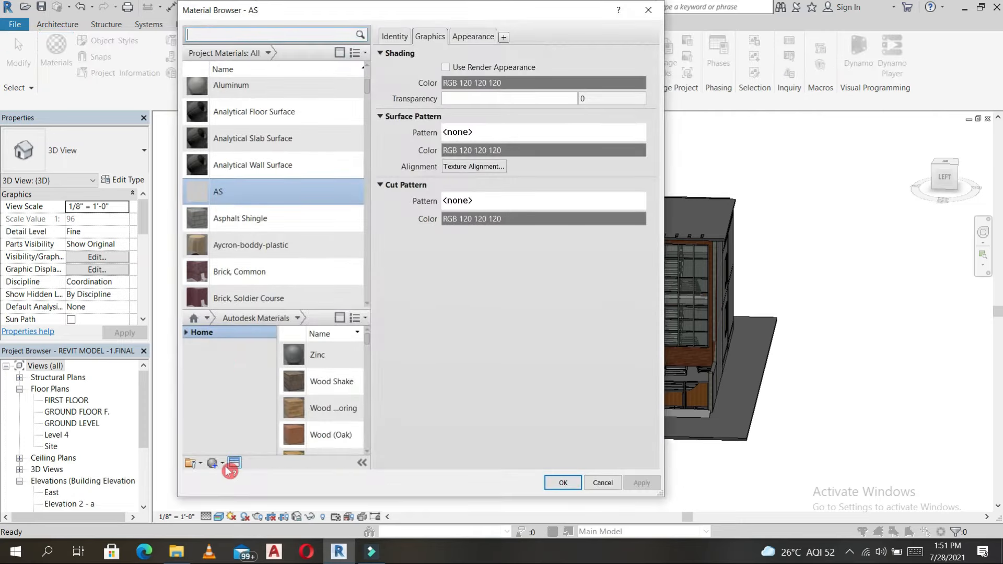
click(240, 479)
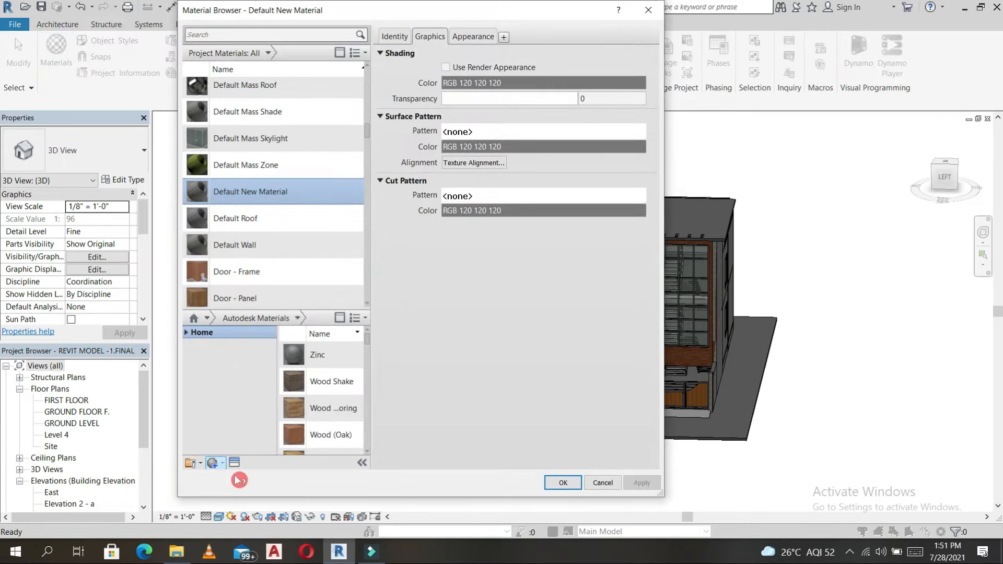
right_click(247, 196)
click(274, 224)
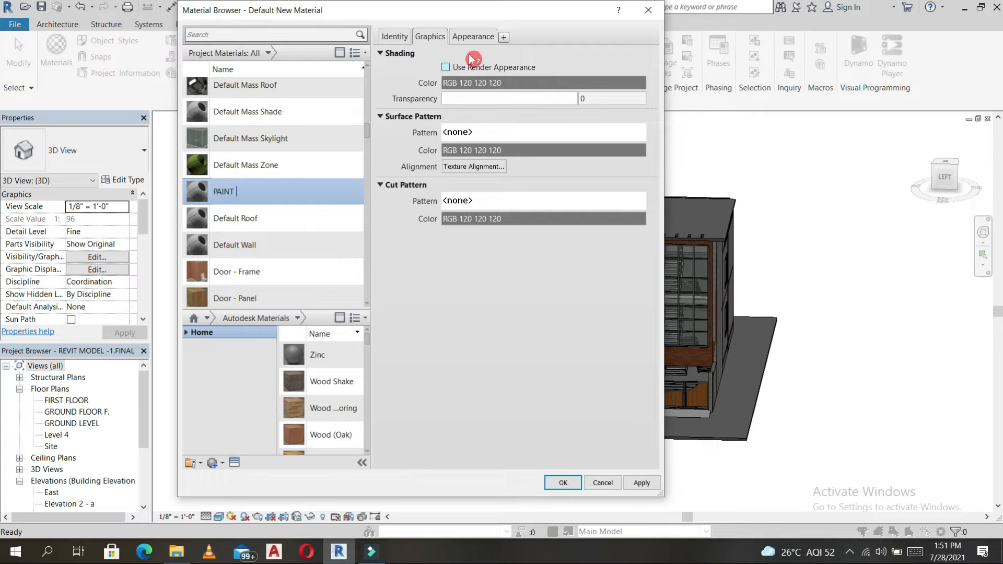
click(468, 35)
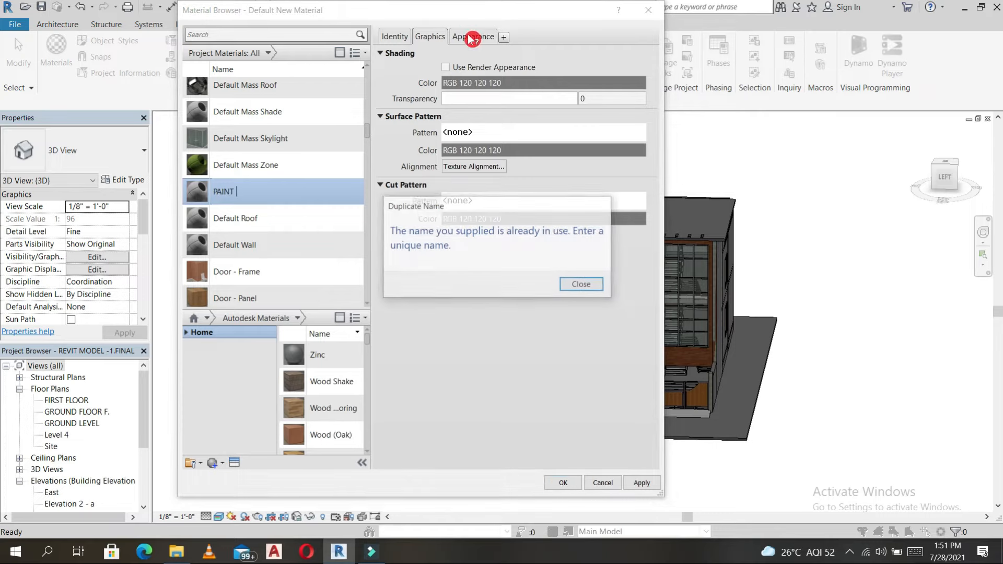
click(569, 285)
Step: Rename the new material P5 TILE and display its appearance properties
right_click(285, 196)
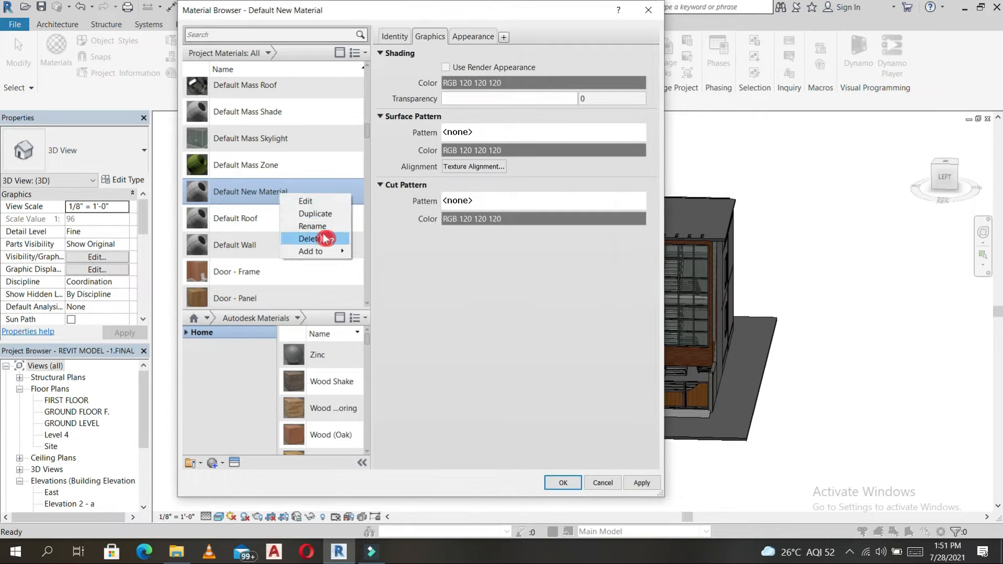
click(337, 226)
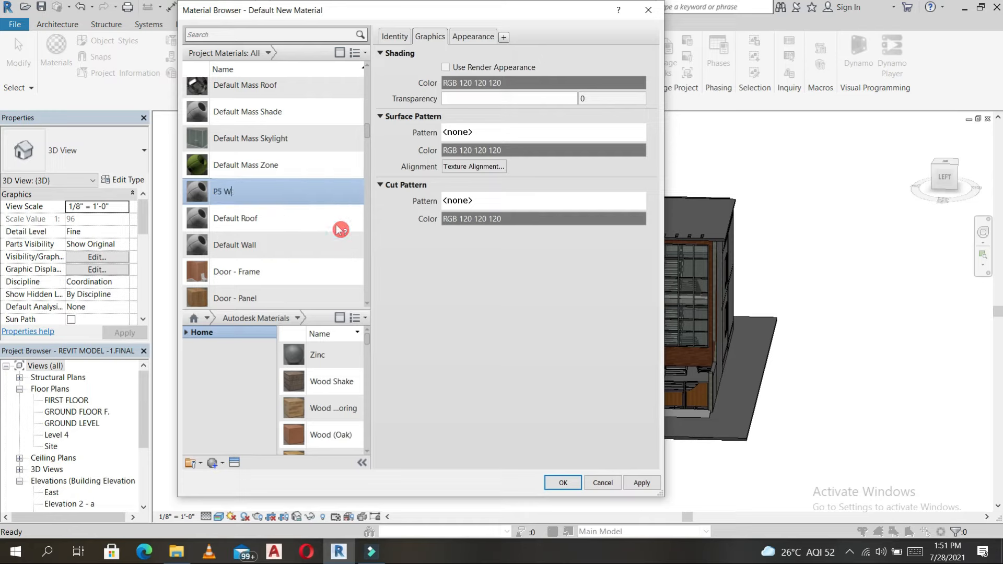
click(473, 37)
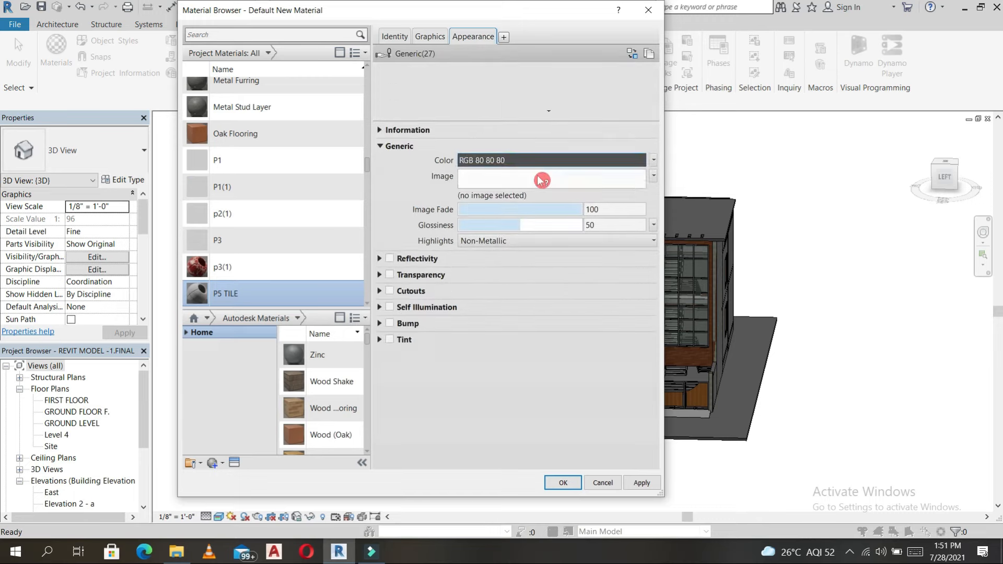
Step: Skip choosing an image for P5 TILE, set its appearance color to RGB 055-088-104 and confirm the materials
click(533, 179)
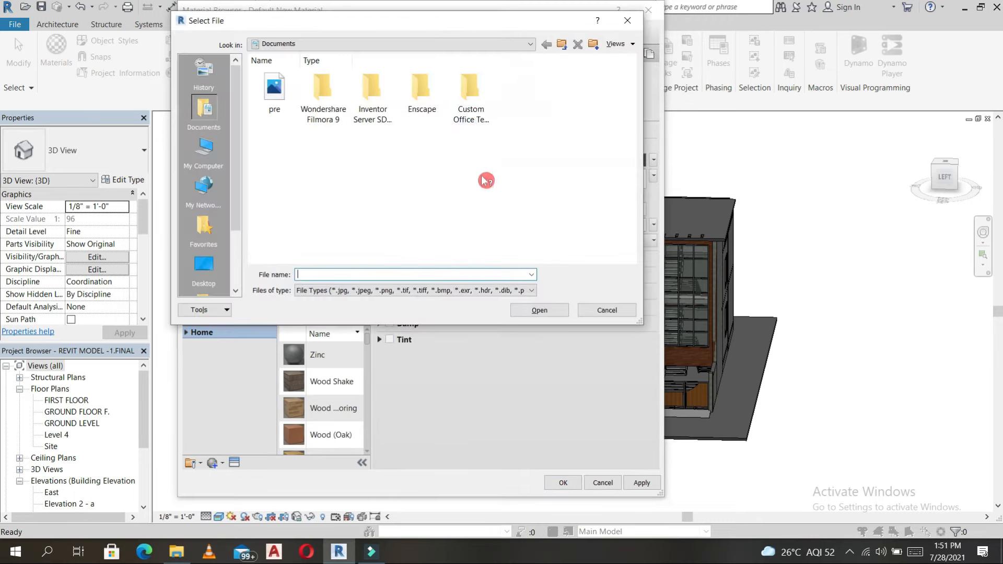
click(628, 21)
click(531, 161)
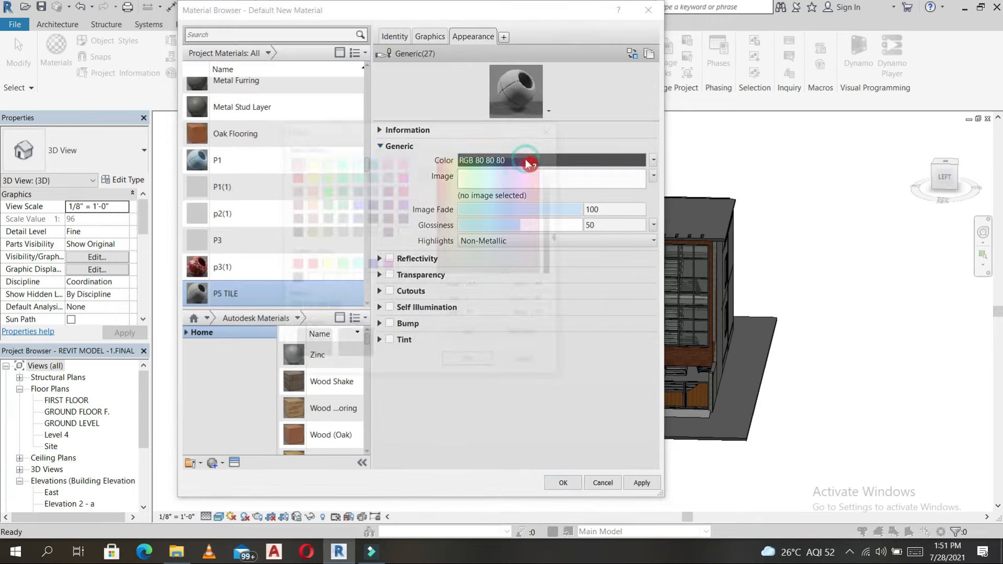
drag(516, 230, 498, 237)
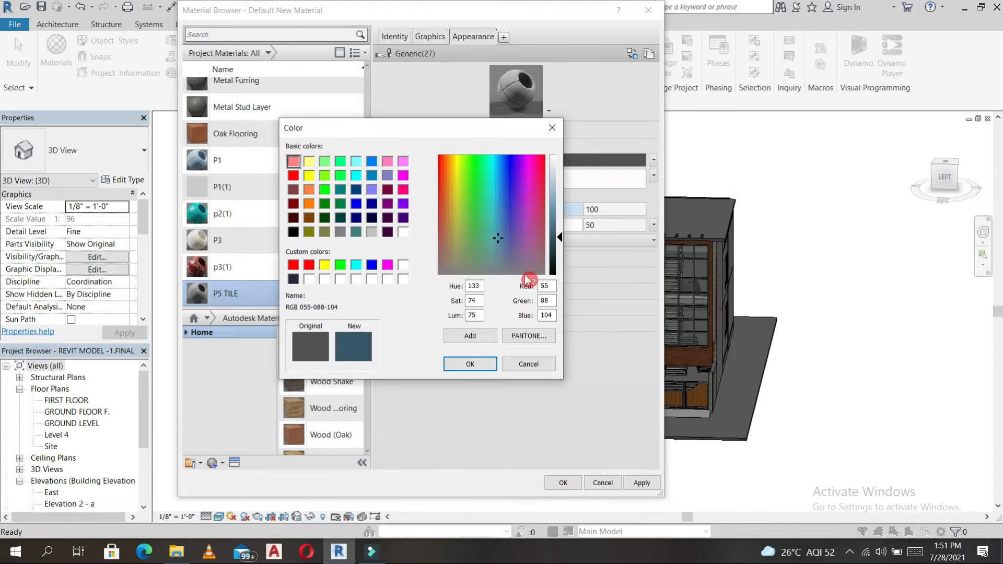
click(482, 367)
click(572, 483)
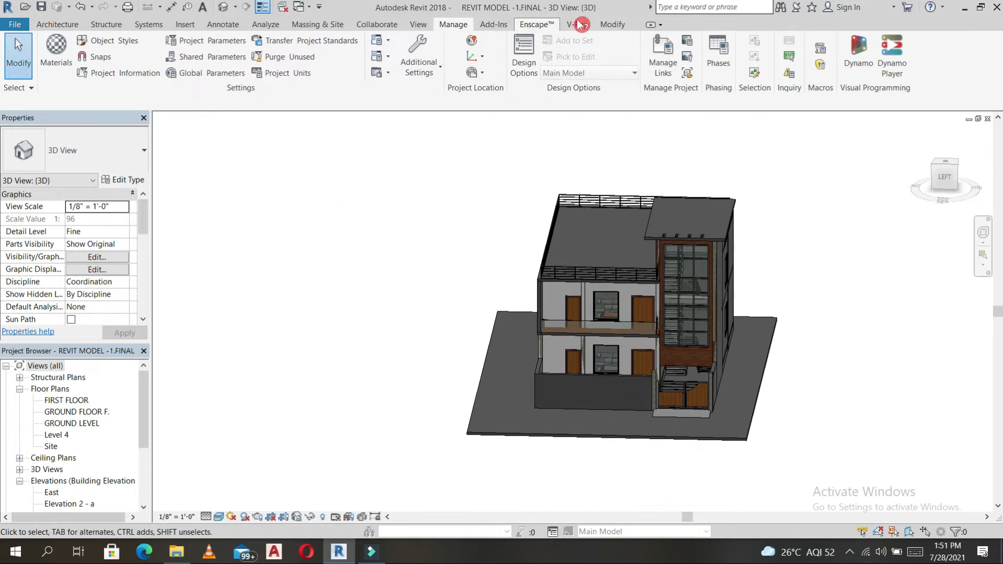
Step: Paint the front wall face around the stair tower's glazing with the wooden 1 material
click(623, 25)
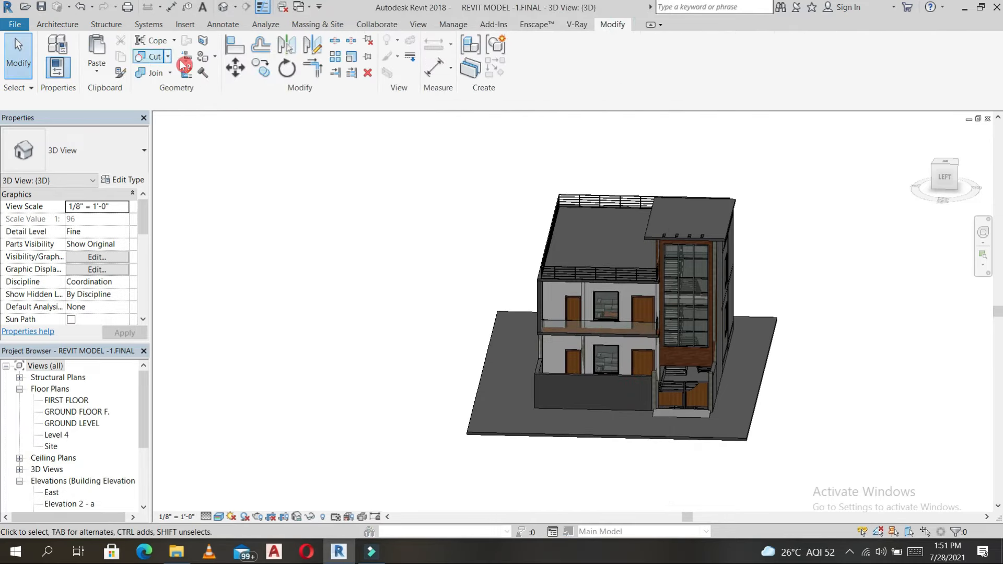
click(220, 55)
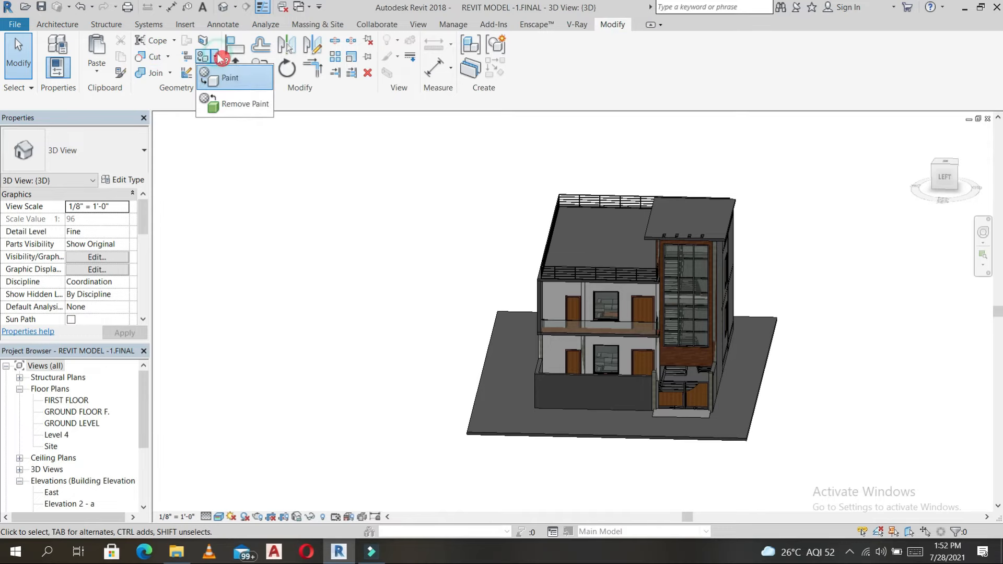
click(226, 81)
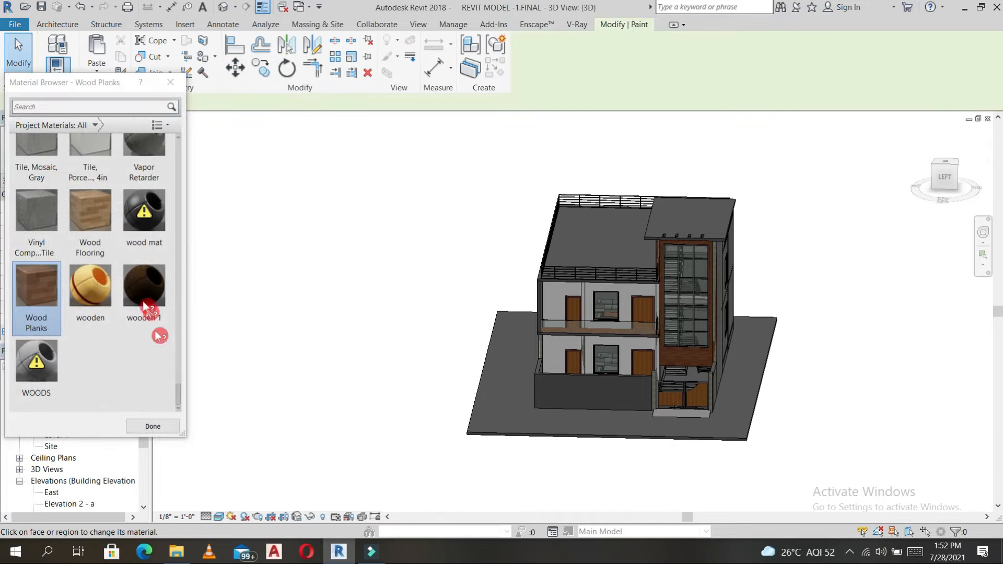
shift+middle_drag(481, 341, 398, 334)
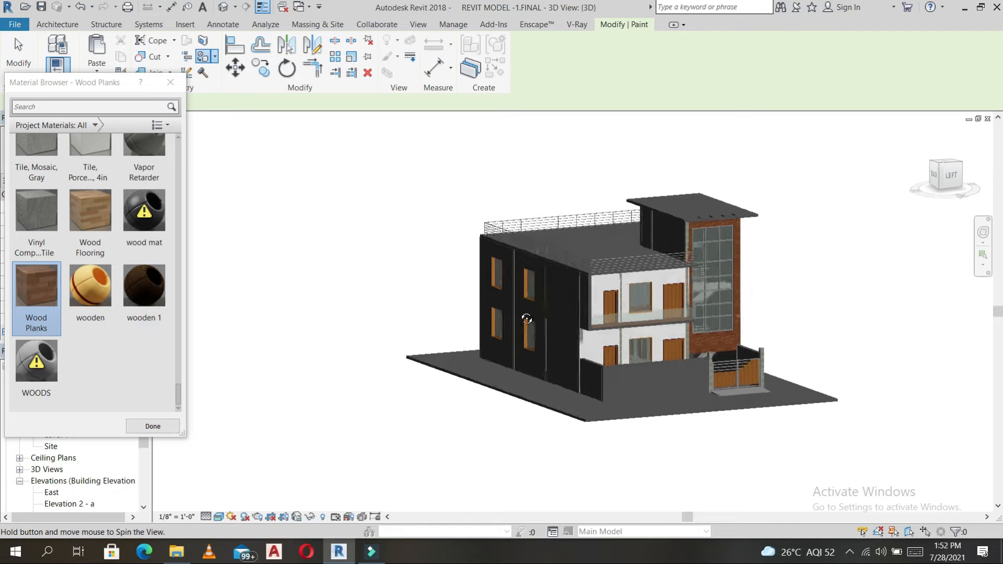
click(144, 288)
scroll(735, 334, up, 4)
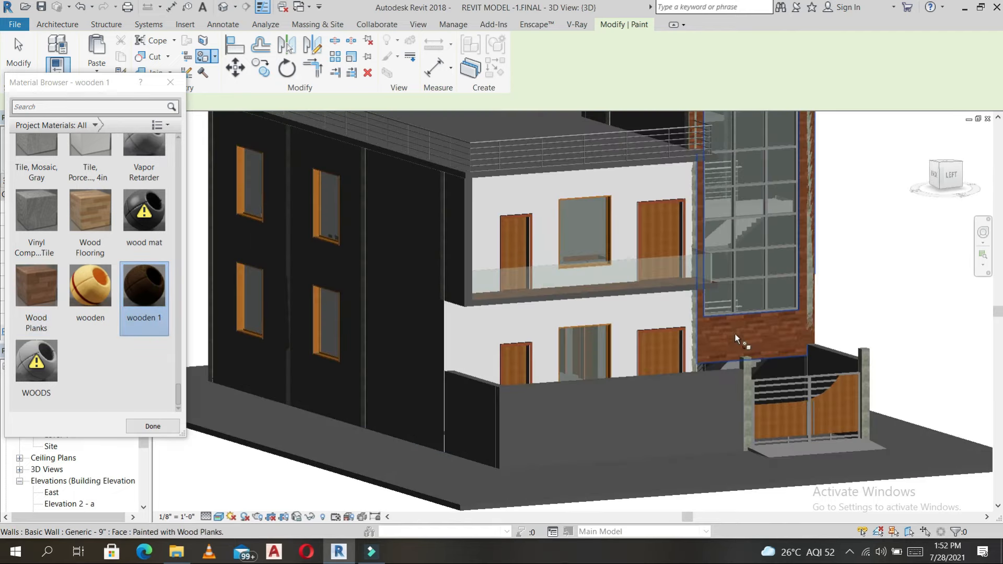
click(736, 333)
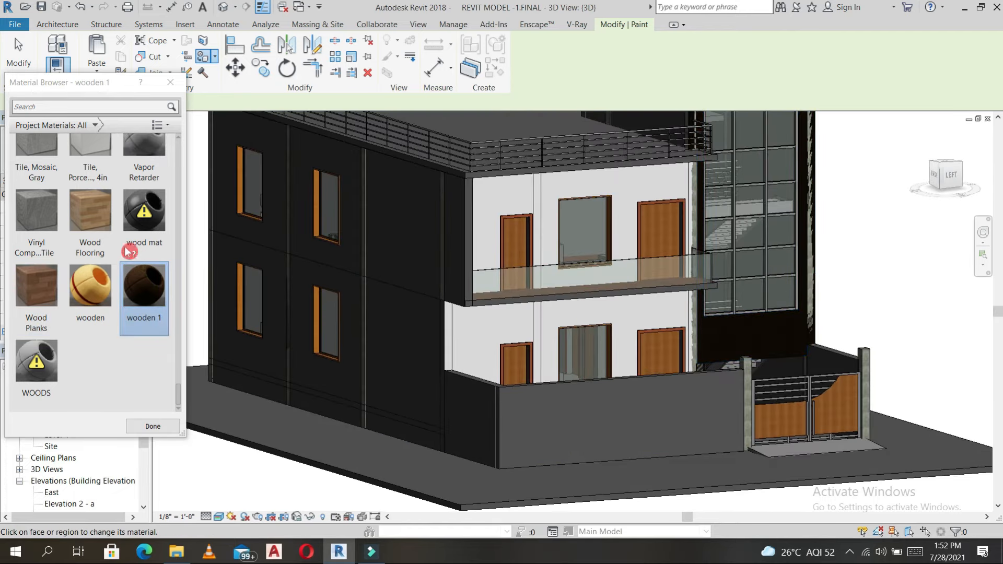
Step: Paint the stair tower's front wall and the upper floor's front wall behind the balcony with the p3(1) material
scroll(128, 250, up, 10)
scroll(124, 267, up, 8)
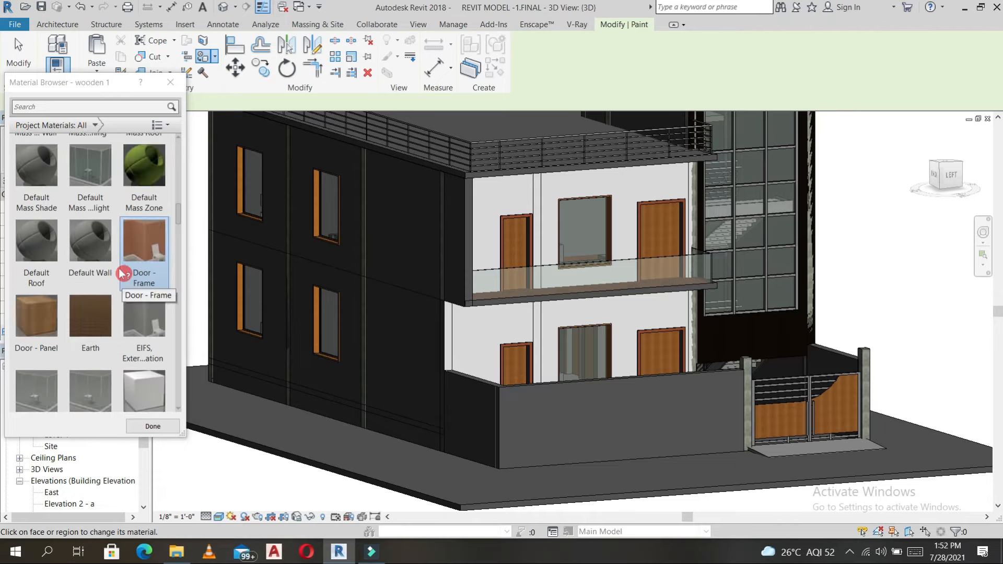
scroll(123, 275, down, 8)
scroll(116, 330, up, 3)
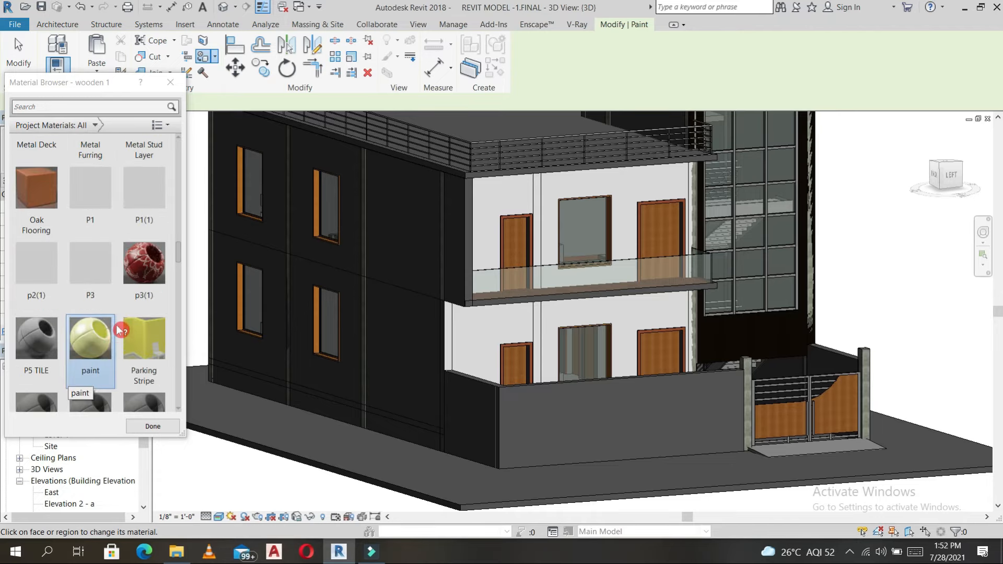
click(150, 283)
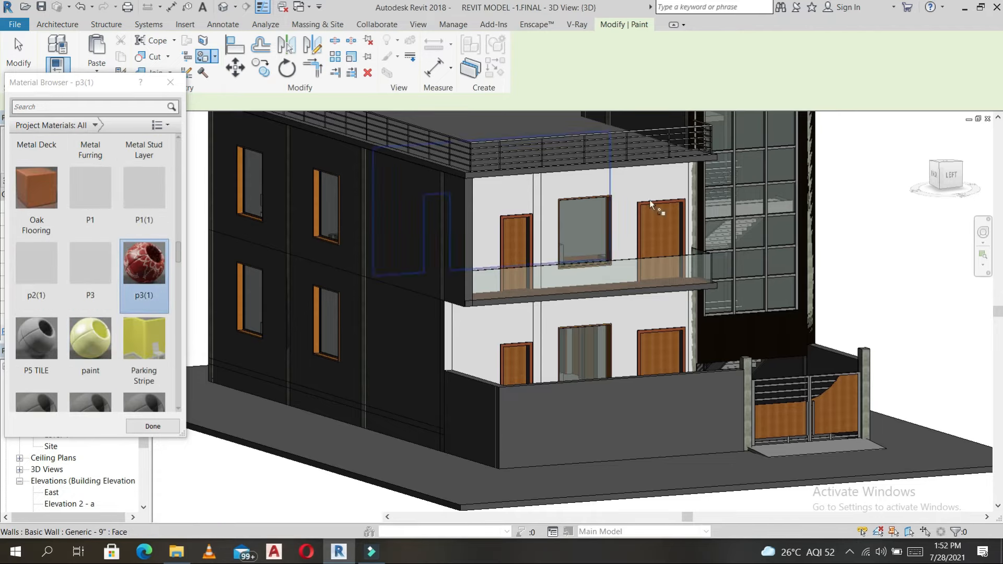
click(784, 338)
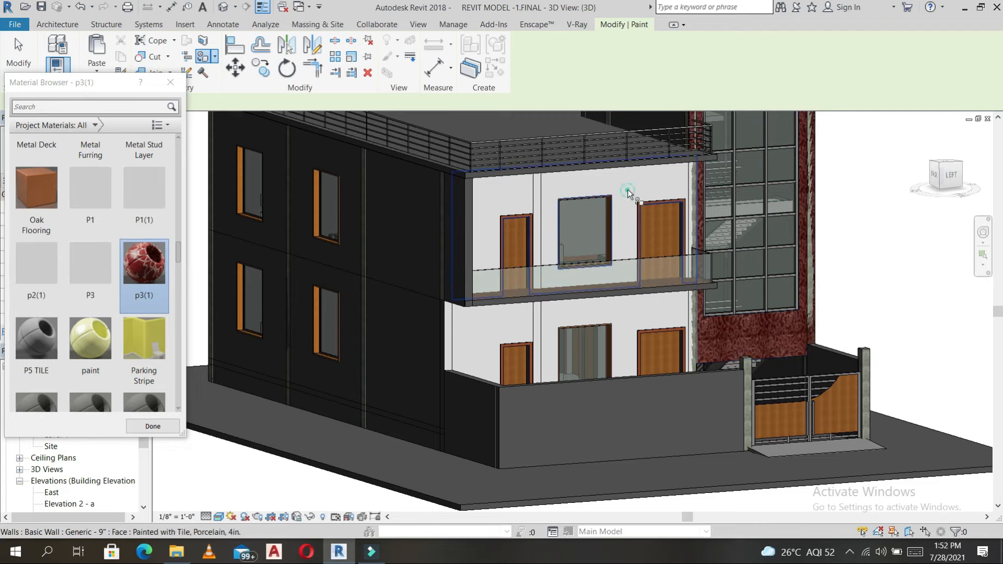
click(629, 195)
Step: Paint the upper floor's front wall with the paint material and the ground floor's front wall with P5 TILE
click(90, 345)
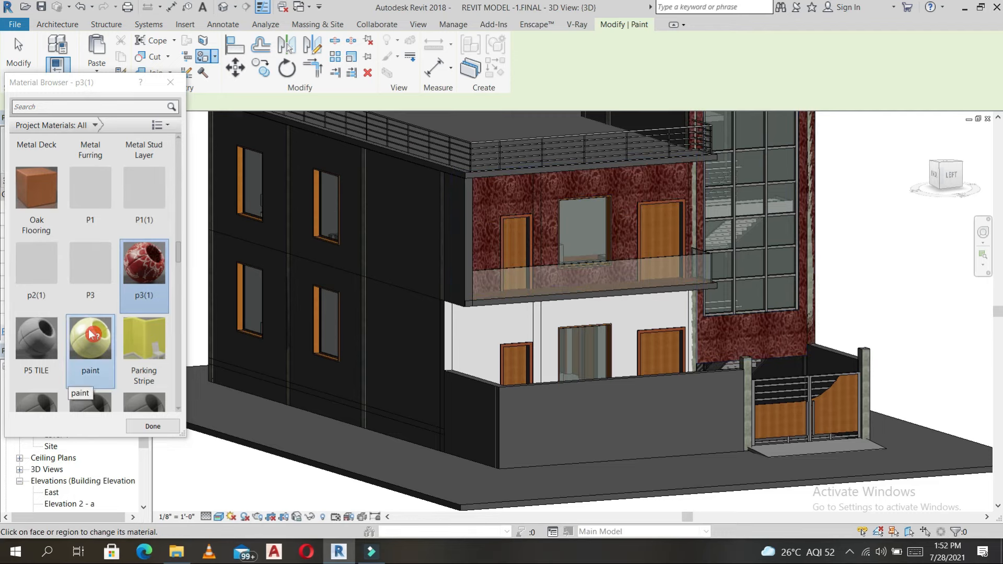
click(549, 190)
click(36, 340)
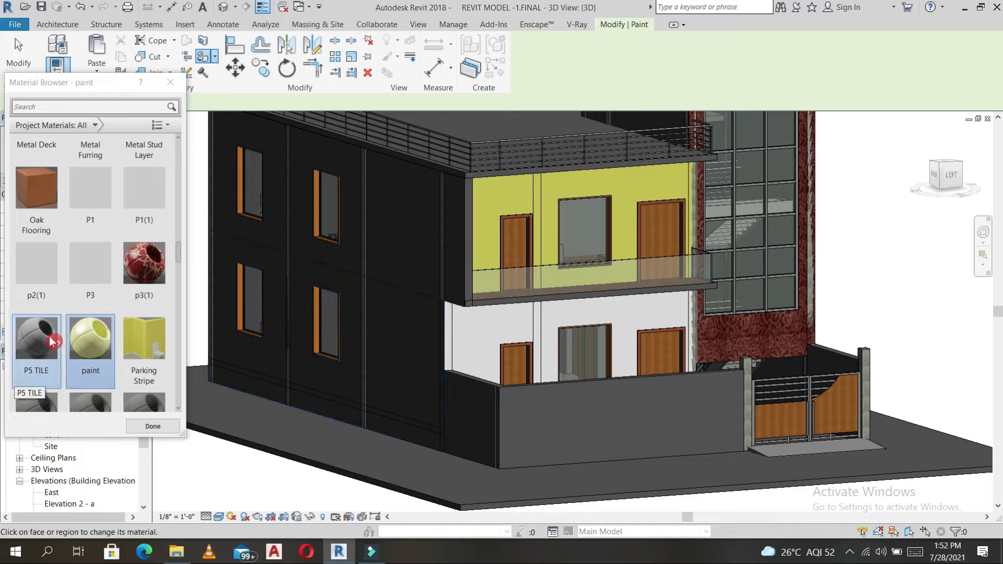
click(634, 315)
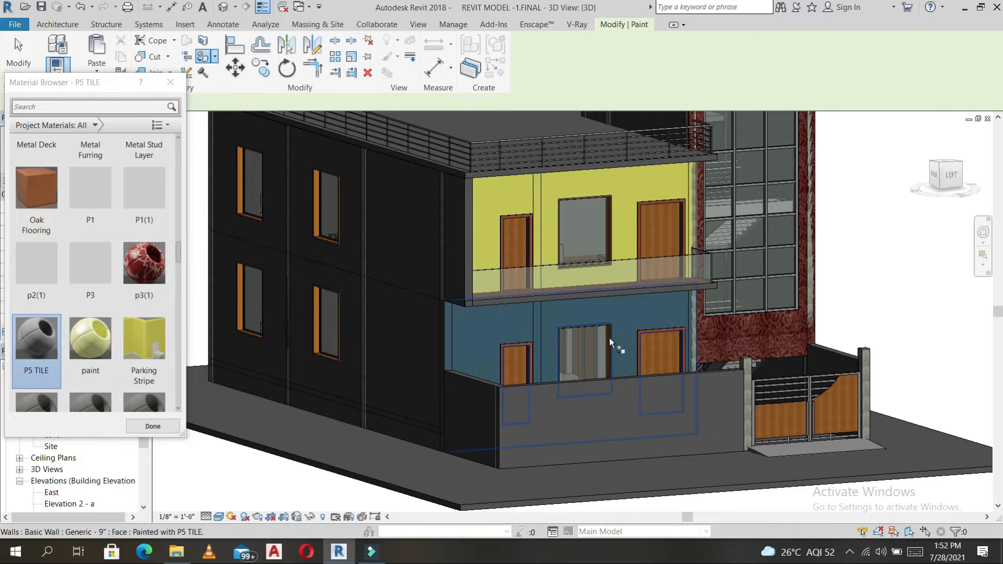
key(Escape)
Step: Examine the painted facade, the stair tower and the entrance gate with its columns from several angles
scroll(735, 337, down, 3)
mouse_move(784, 324)
shift+middle_down()
mouse_move(728, 372)
mouse_move(697, 360)
mouse_move(606, 372)
shift+middle_up()
scroll(690, 229, up, 1)
middle_drag(754, 305, 661, 387)
shift+middle_drag(706, 363, 647, 237)
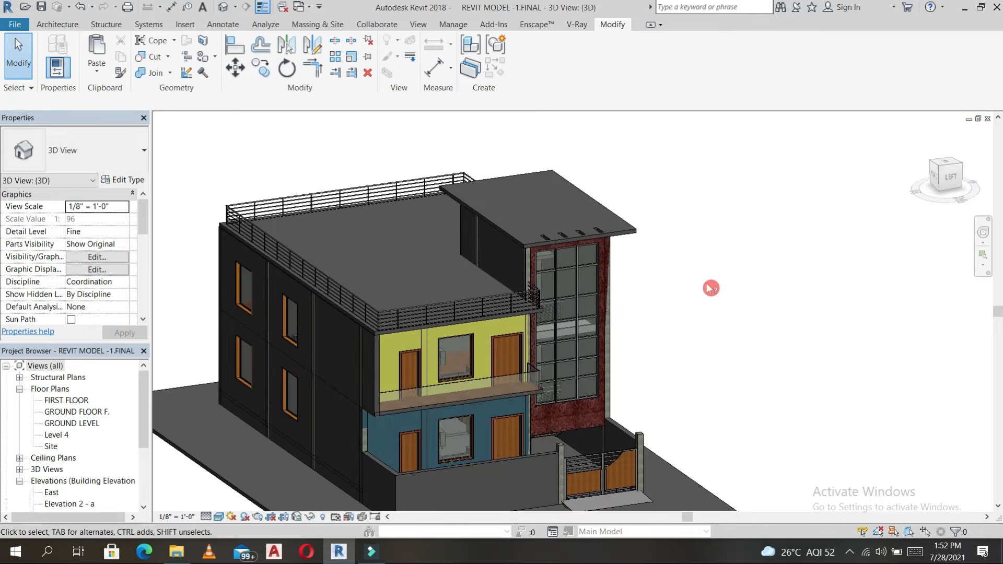
scroll(643, 439, up, 3)
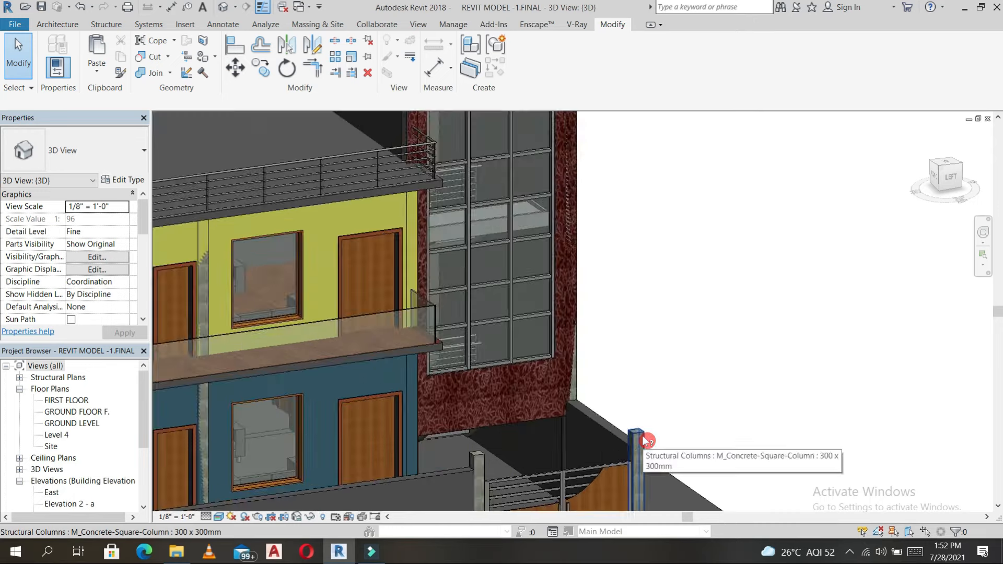
scroll(636, 426, down, 3)
middle_drag(654, 365, 639, 381)
scroll(638, 384, up, 4)
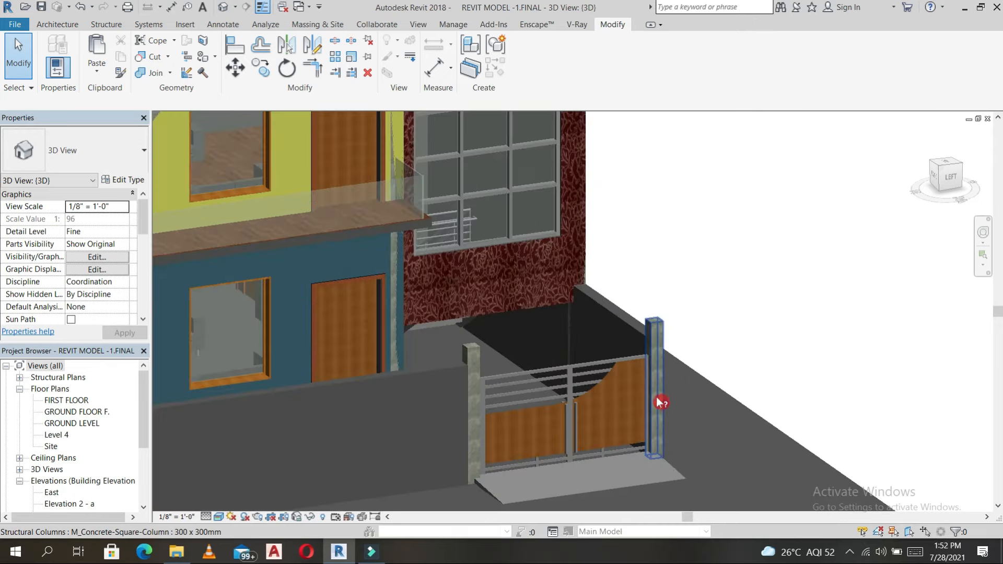
Step: Find the P3 material among the project materials and paint the ground floor's front wall with it
click(59, 26)
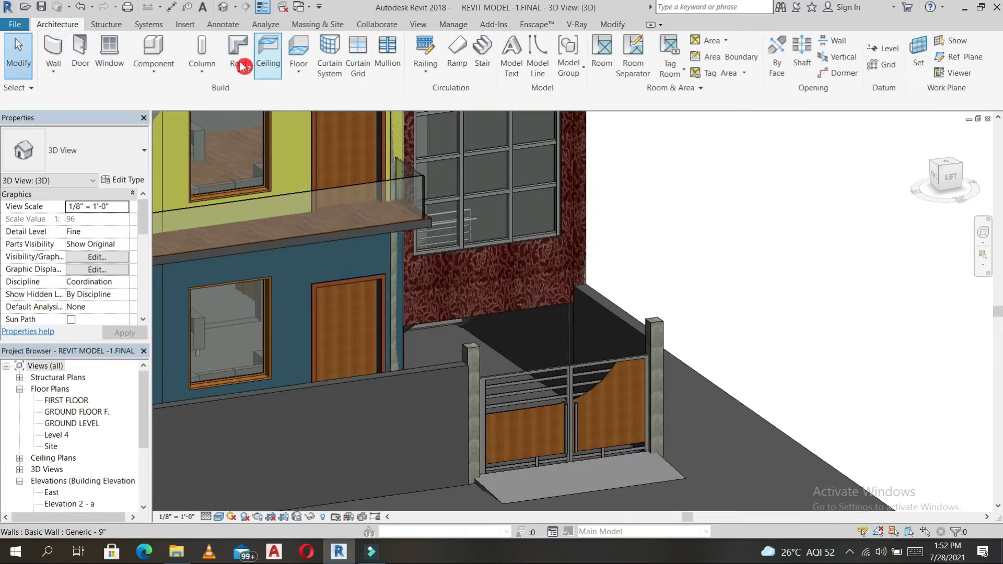
click(613, 24)
click(216, 56)
click(220, 77)
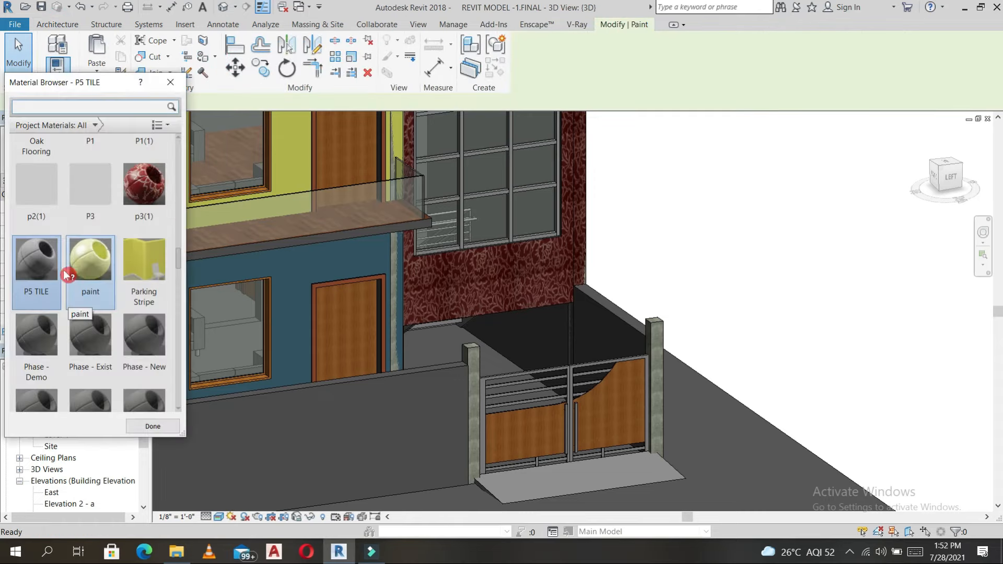
scroll(88, 328, down, 10)
scroll(85, 327, down, 10)
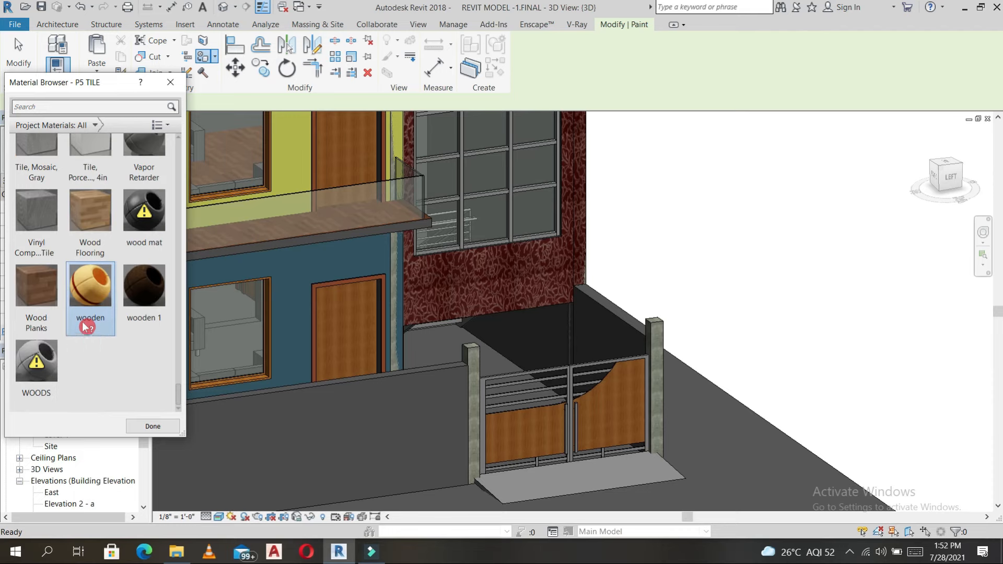
scroll(88, 265, up, 5)
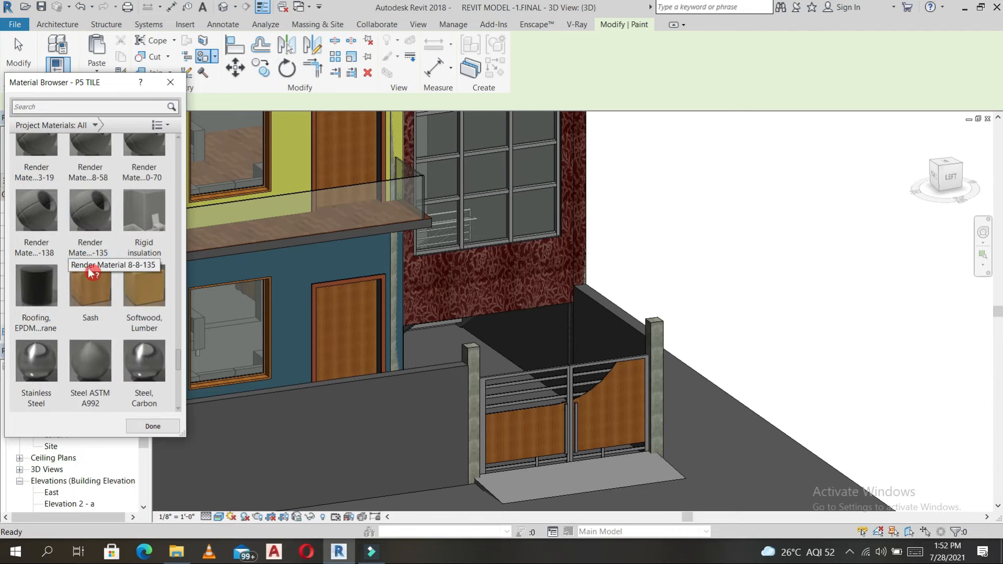
scroll(90, 285, up, 4)
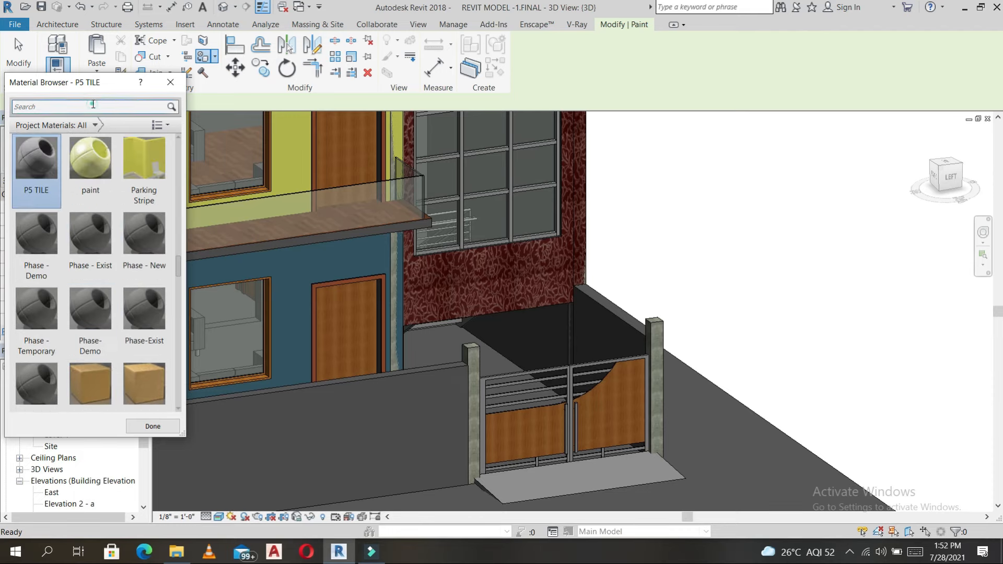
scroll(115, 230, up, 8)
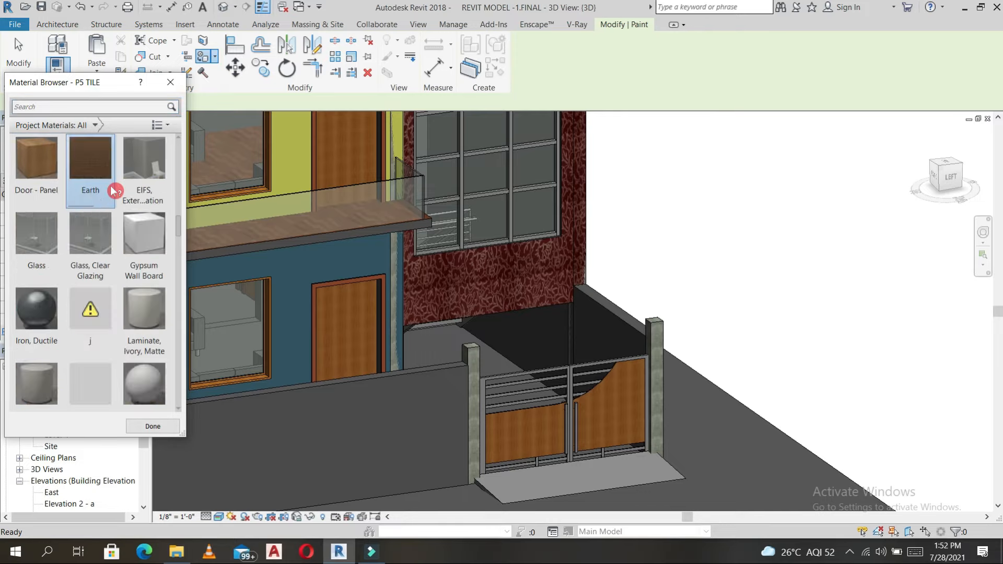
scroll(115, 232, up, 3)
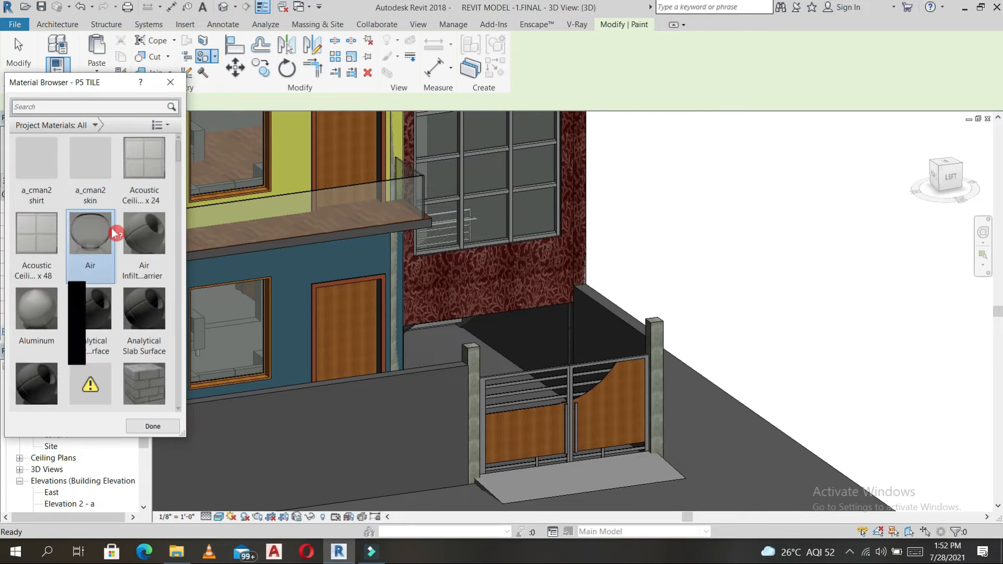
scroll(122, 235, down, 3)
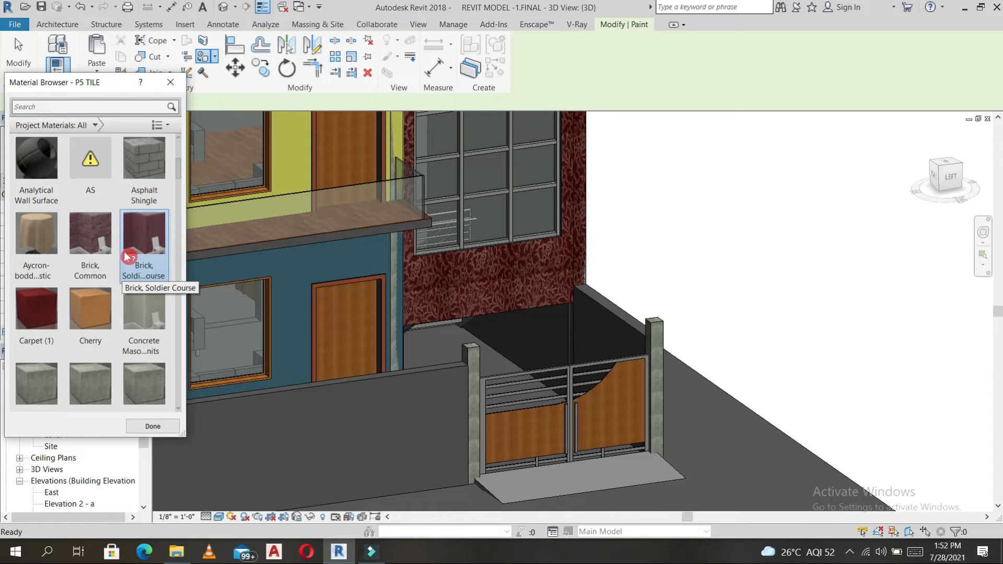
scroll(125, 272, down, 5)
scroll(125, 280, up, 5)
scroll(125, 280, down, 5)
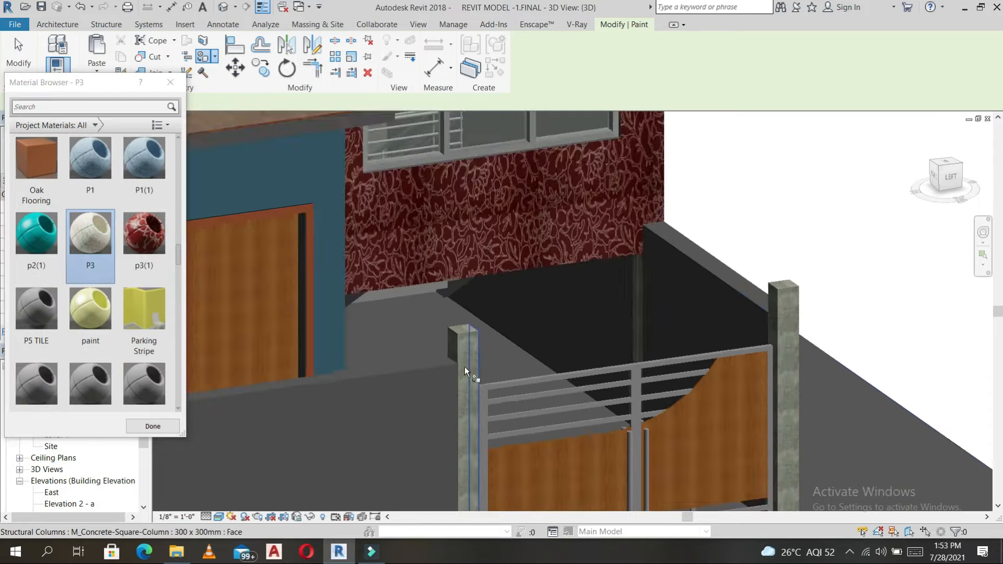
scroll(321, 328, up, 2)
scroll(284, 210, down, 2)
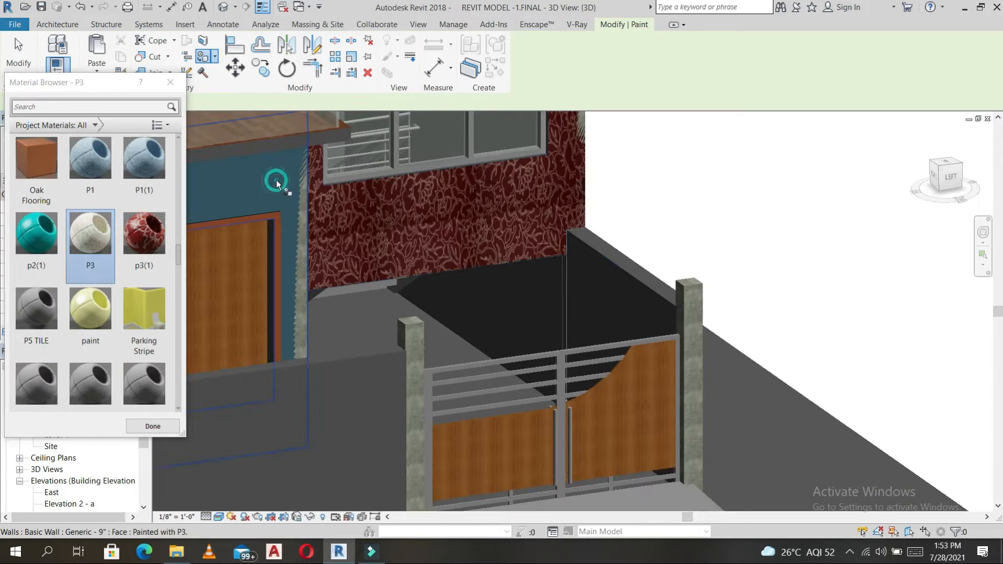
click(277, 180)
Step: Paint the upper floor's front wall behind the balcony with the P3 material
scroll(299, 230, up, 3)
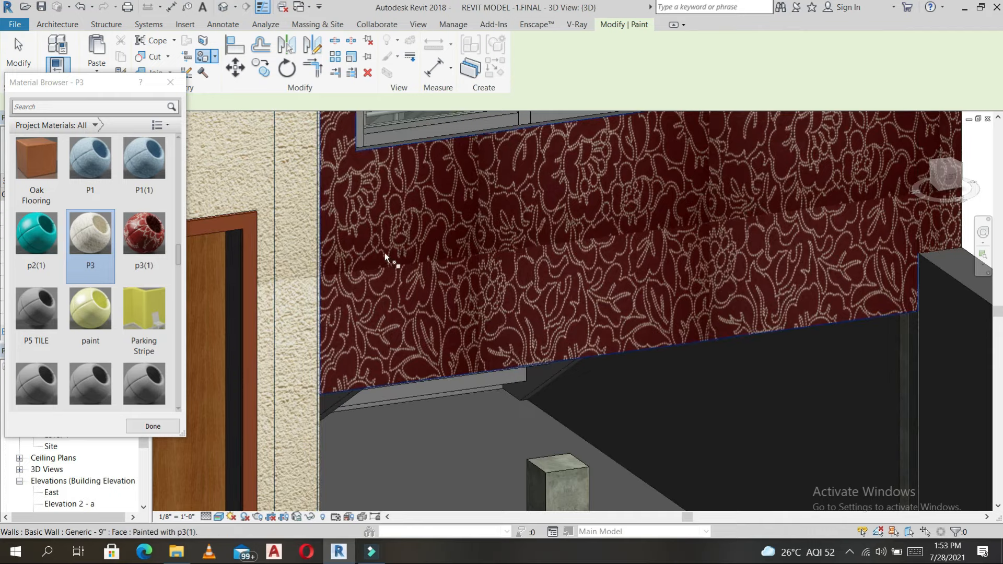
scroll(387, 255, down, 3)
scroll(441, 268, down, 3)
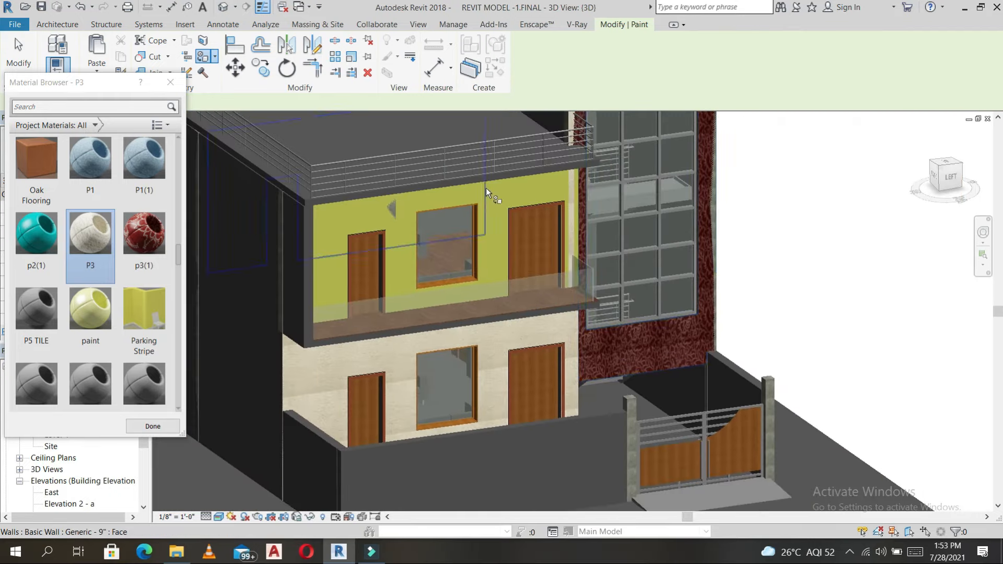
click(498, 202)
Step: Paint the front walls of both the upper floor and the ground floor with the paint material
scroll(499, 300, down, 4)
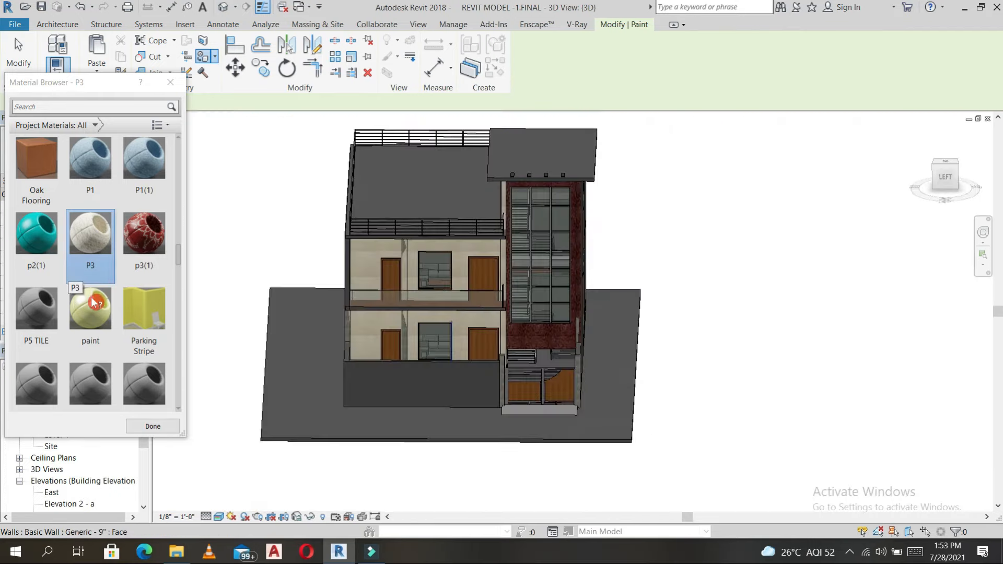
click(94, 303)
click(369, 251)
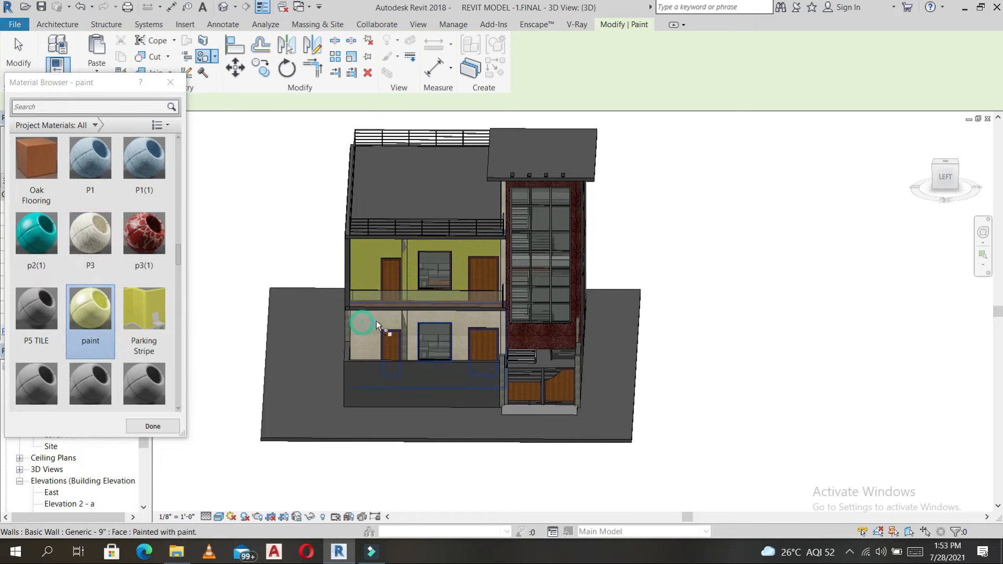
Step: Paint the compound wall's front and side faces and the house's long side wall with the P1(1) material
shift+middle_drag(434, 290, 543, 314)
click(382, 388)
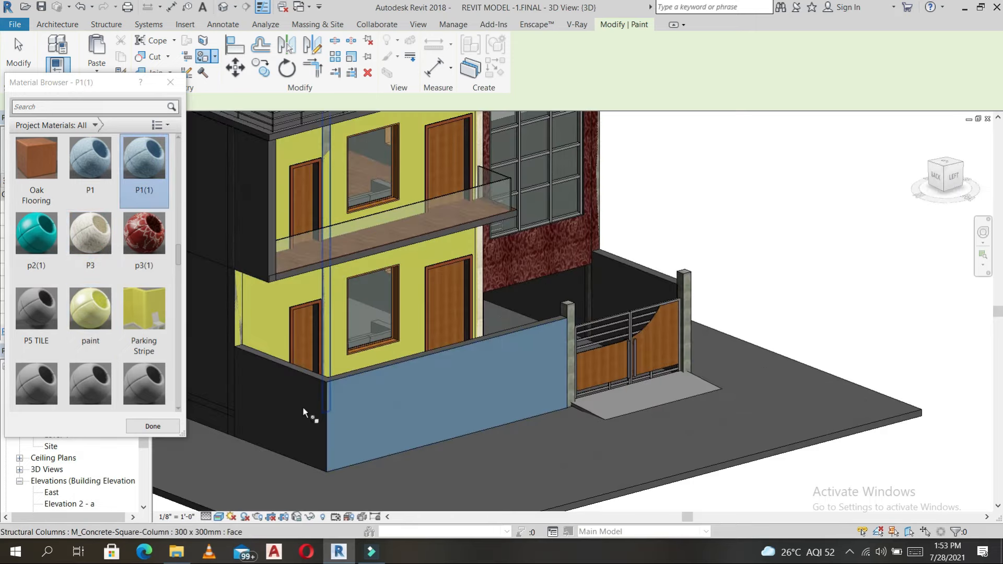
click(283, 407)
click(216, 220)
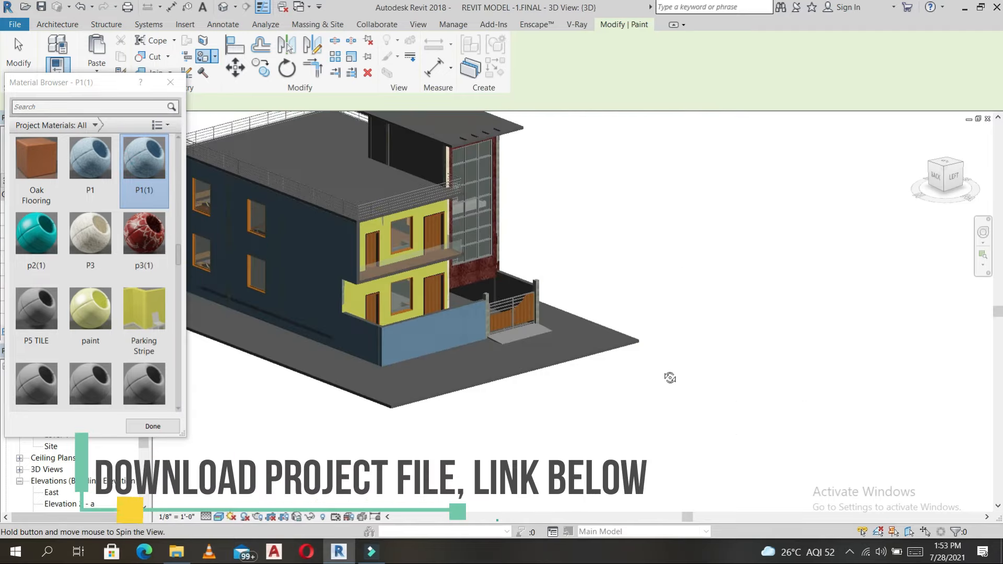
mouse_move(670, 378)
shift+middle_down()
mouse_move(490, 353)
mouse_move(426, 366)
shift+middle_up()
click(521, 249)
click(518, 324)
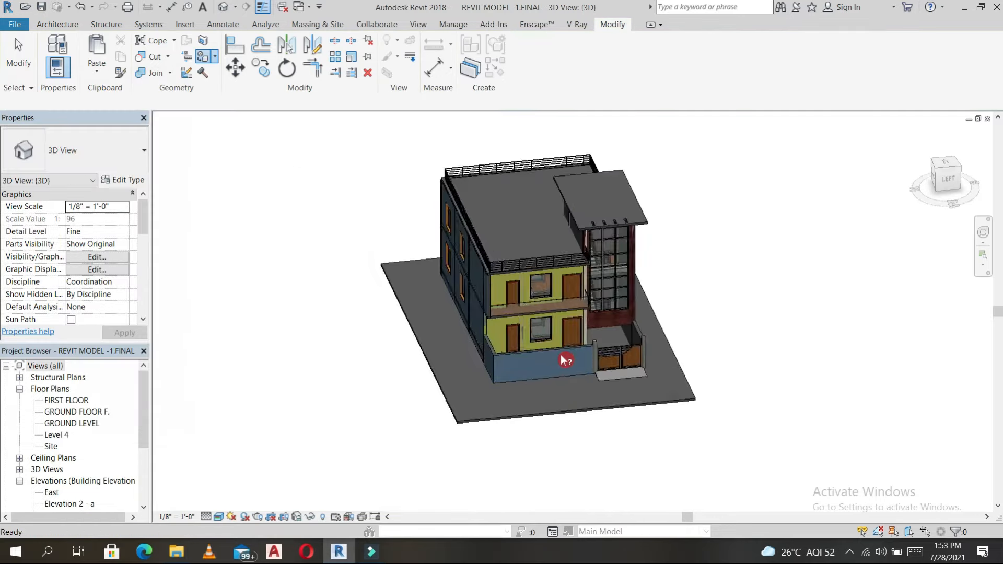
Step: Edit the front compound wall's profile to cut a long horizontal rectangular opening near its top, spanning between the two ground-floor doors
scroll(540, 354, up, 4)
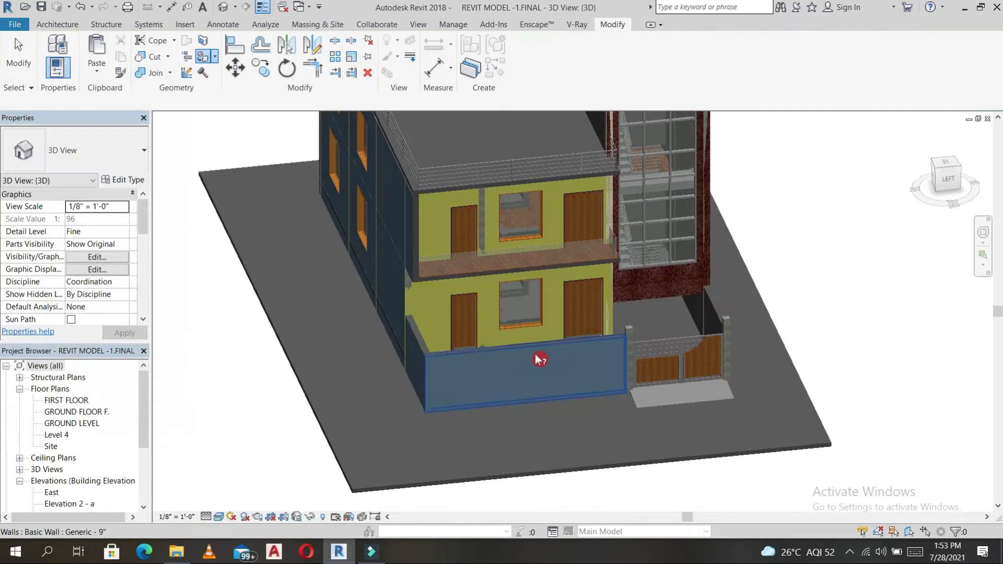
click(520, 349)
shift+middle_drag(608, 361, 593, 337)
click(943, 181)
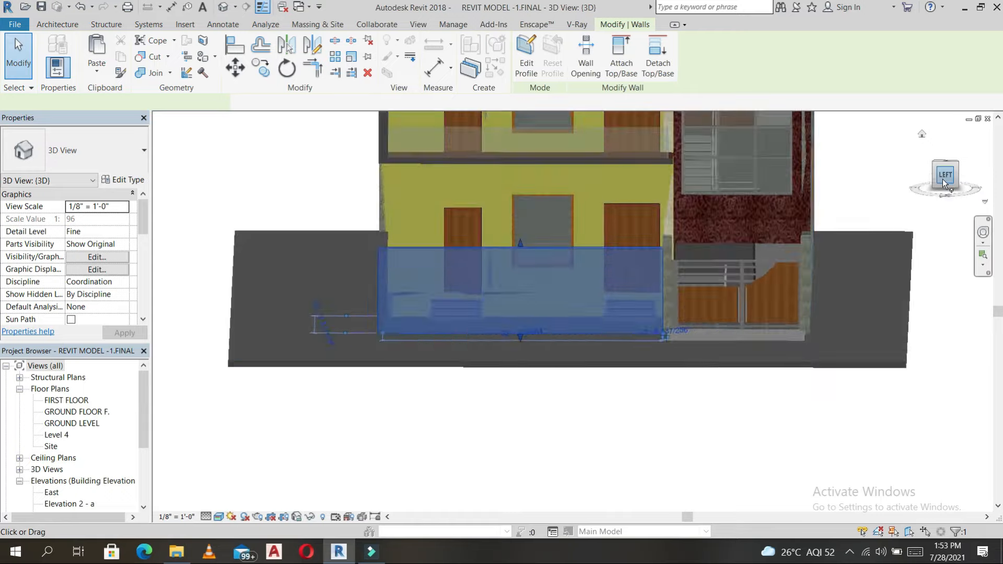
scroll(509, 324, down, 1)
middle_drag(510, 327, 436, 398)
click(523, 59)
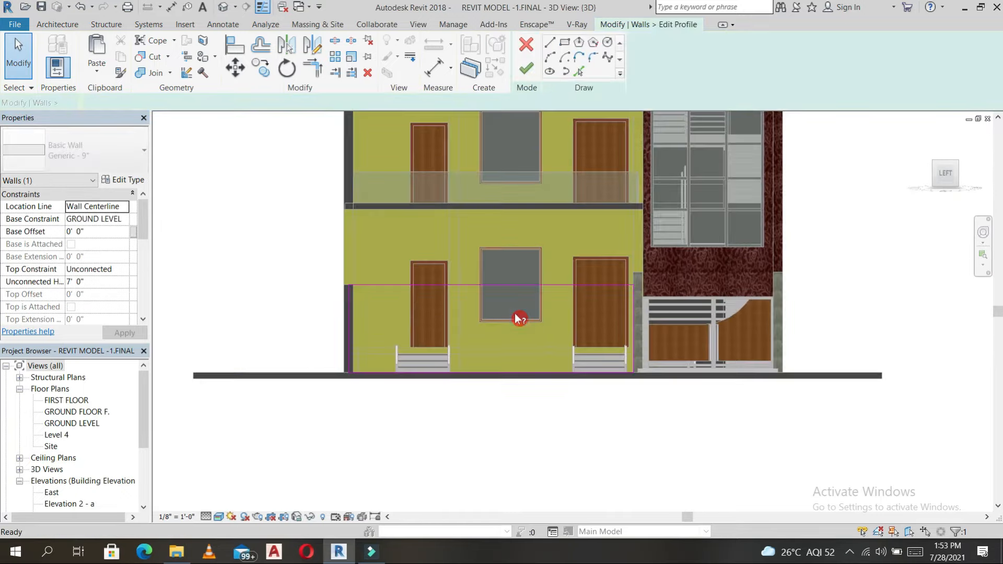
click(395, 296)
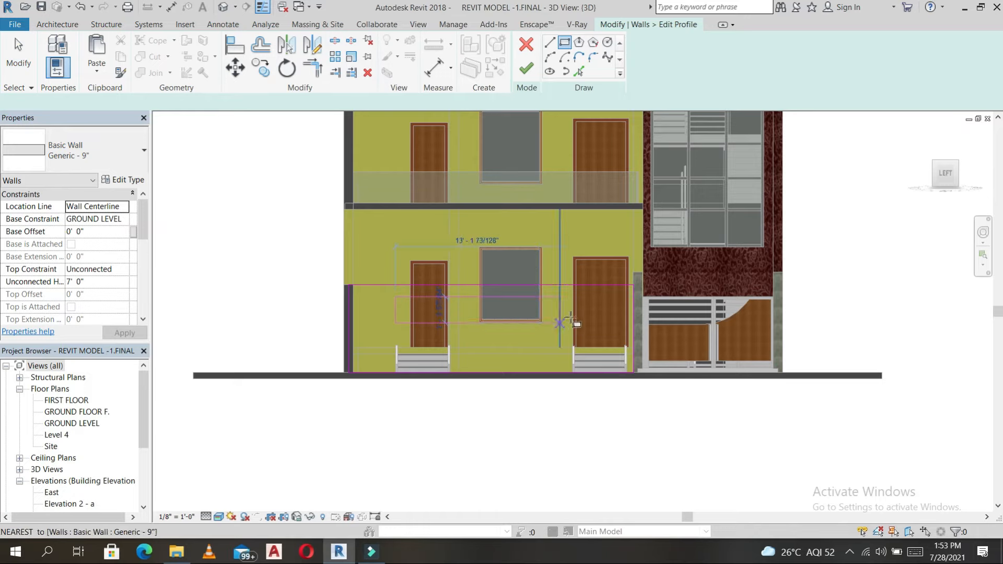
click(527, 69)
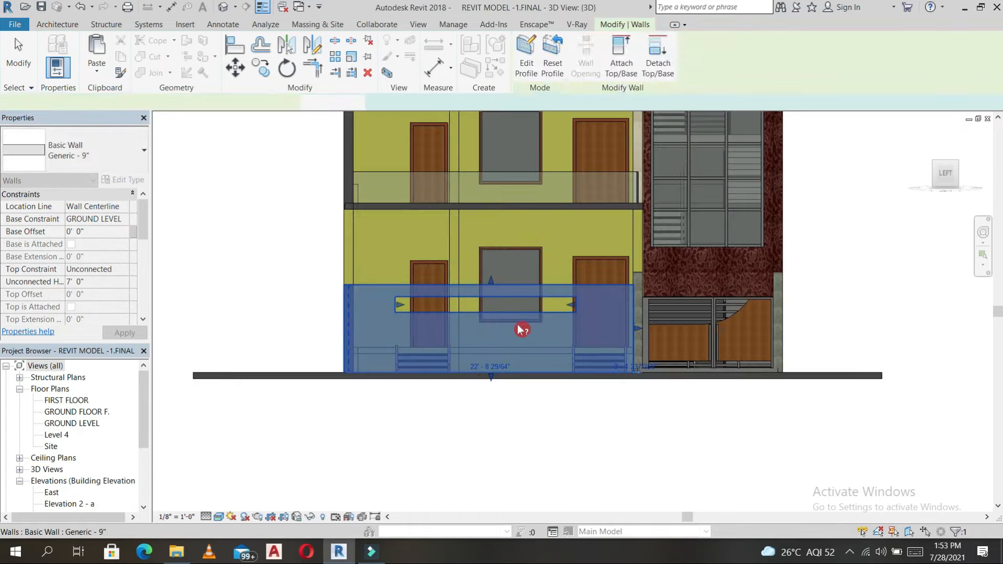
key(Escape)
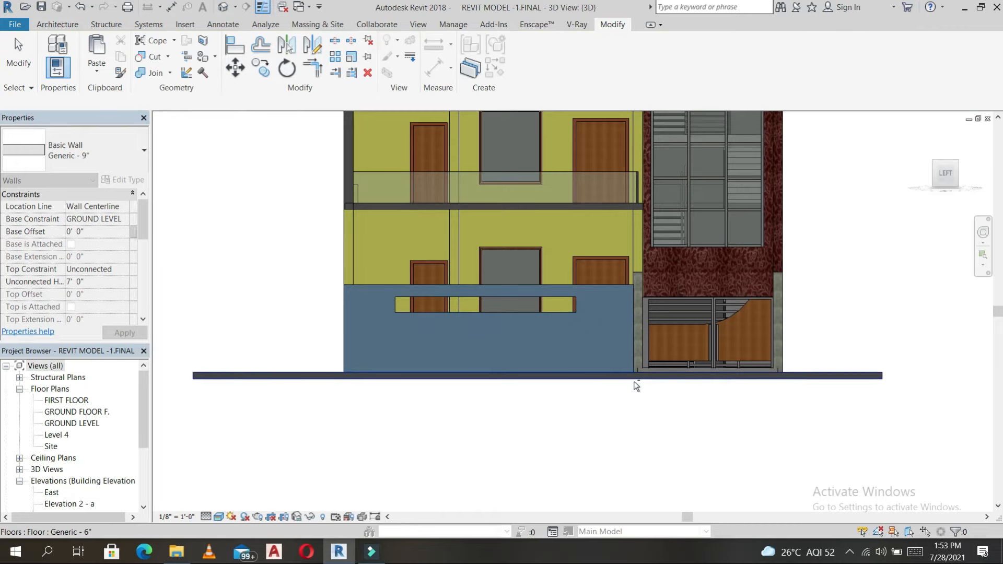
Step: Inspect the compound wall's new opening in 3D and view the whole model from the top
shift+middle_drag(683, 385, 501, 450)
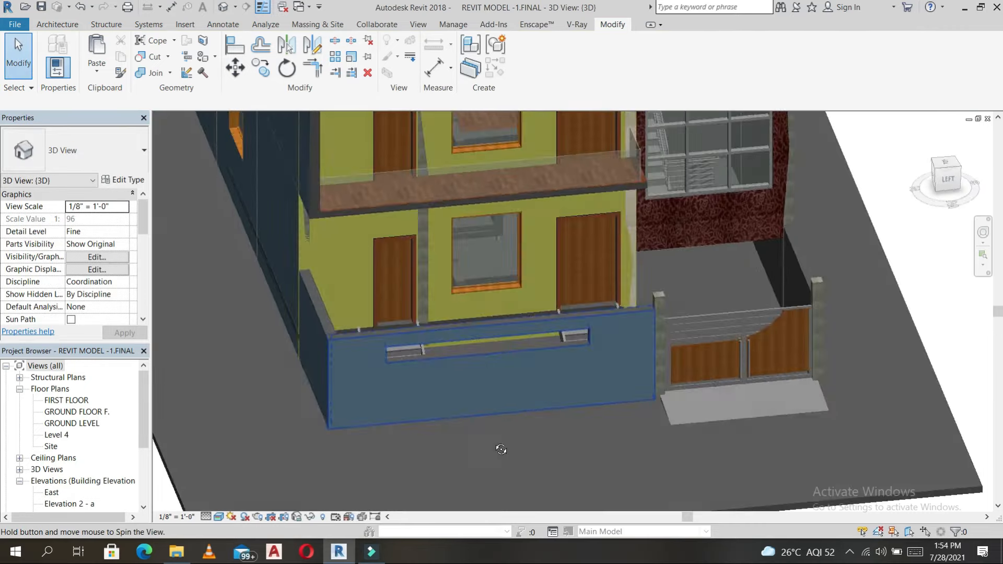
click(947, 170)
scroll(559, 410, down, 1)
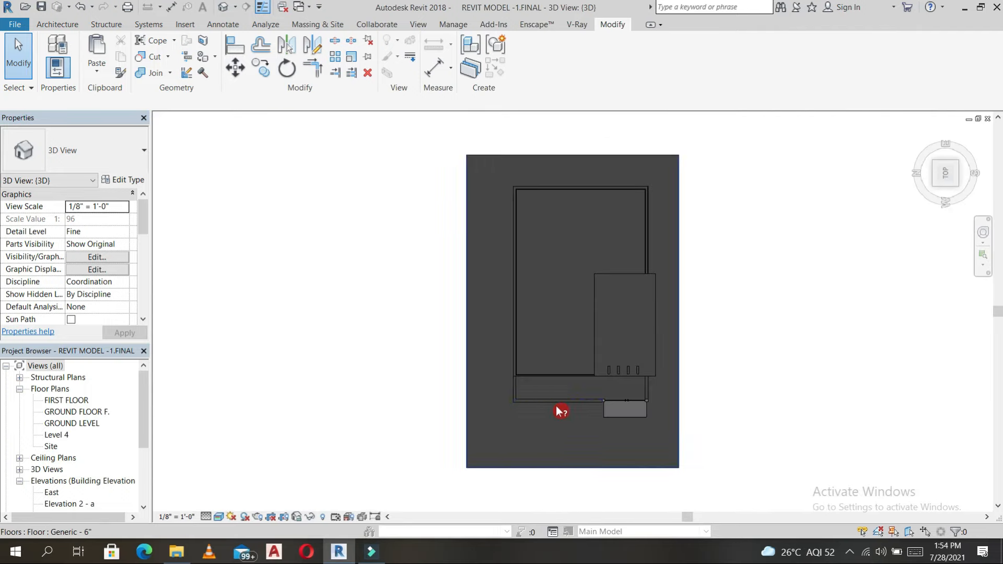
Step: Draw a Generic - 4.5" wall about 13' long along the front compound wall's outer face, based at GROUND LEVEL with a 4' height
scroll(562, 408, up, 3)
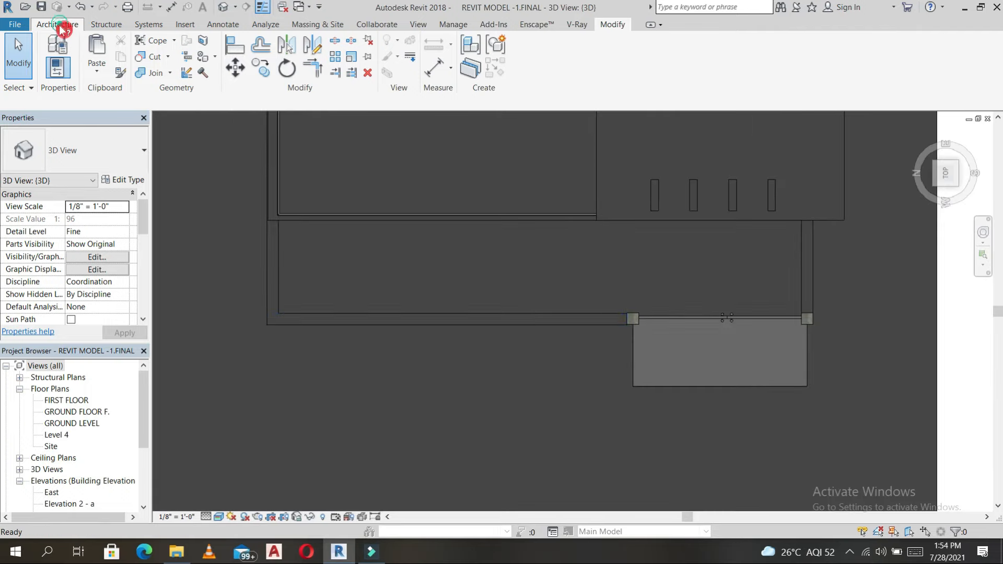
click(57, 25)
click(61, 74)
click(102, 96)
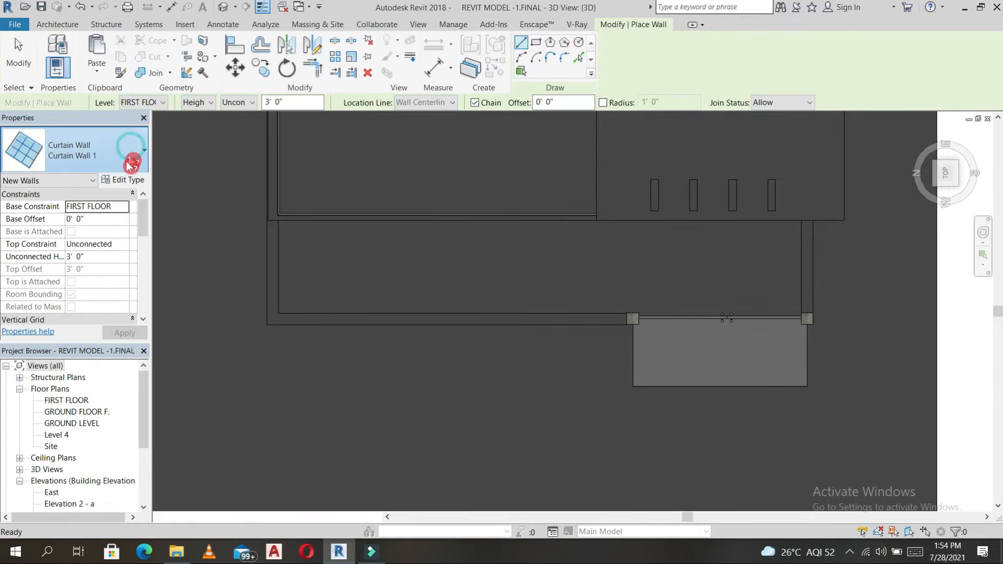
click(132, 156)
scroll(93, 300, up, 5)
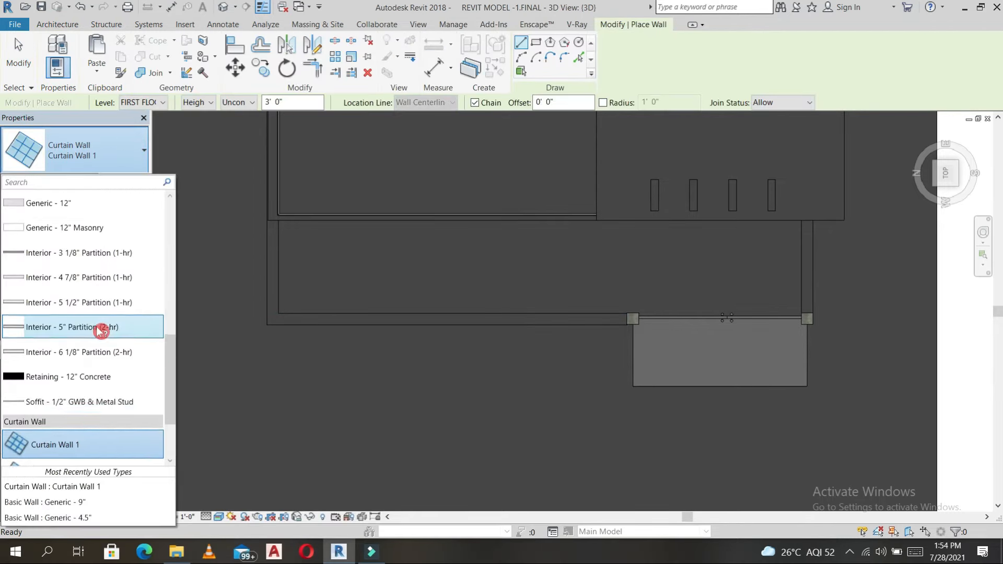
scroll(91, 293, up, 4)
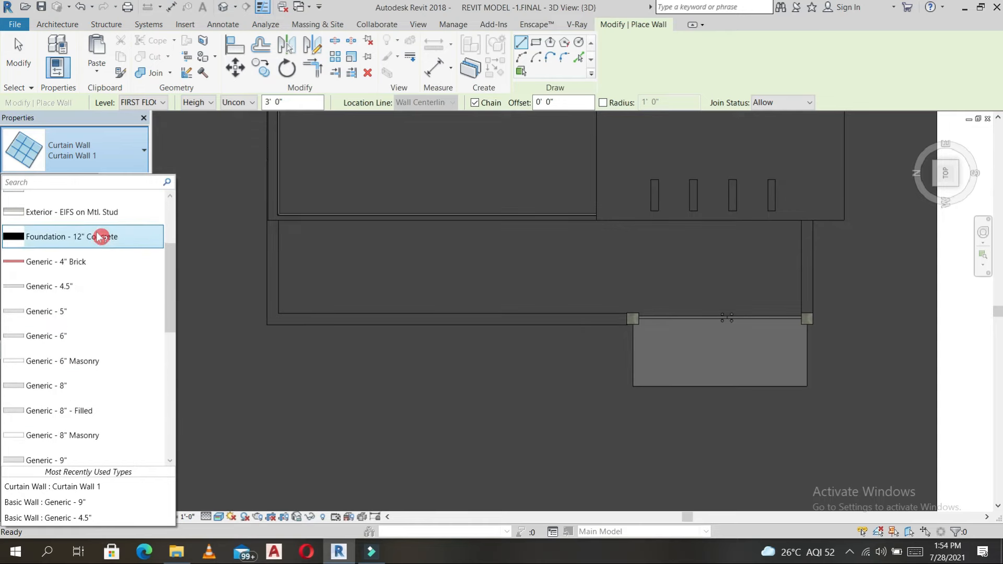
click(75, 345)
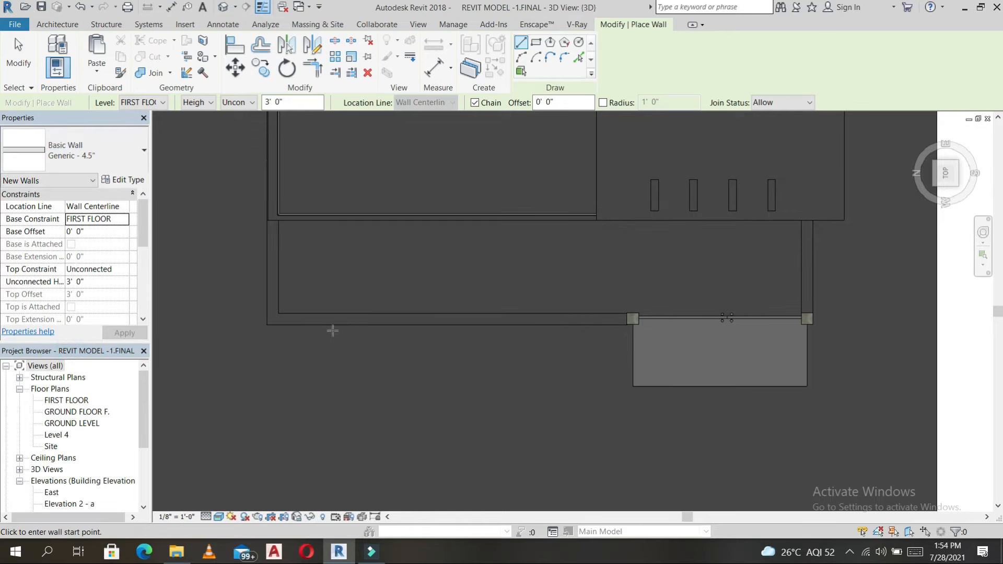
click(411, 332)
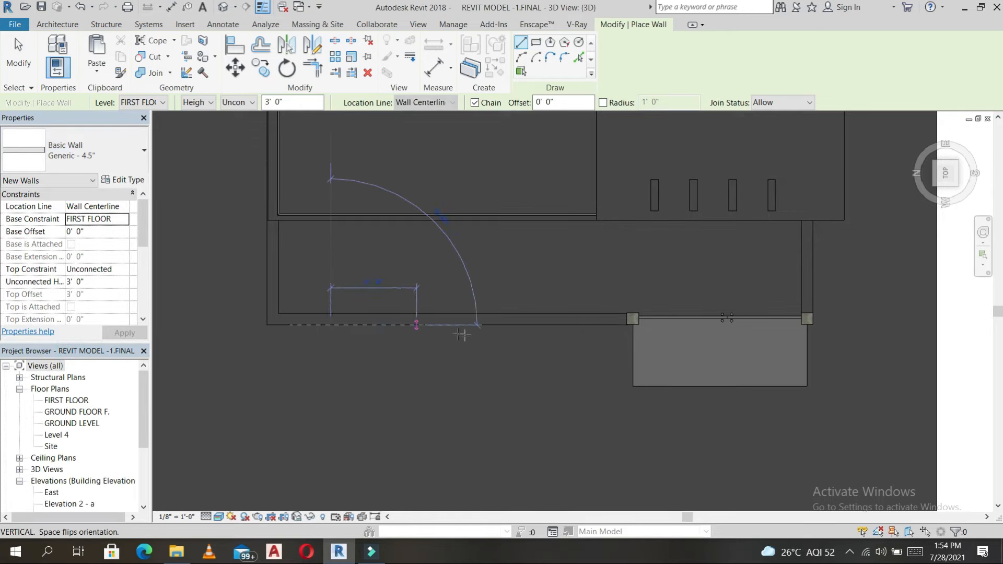
click(541, 328)
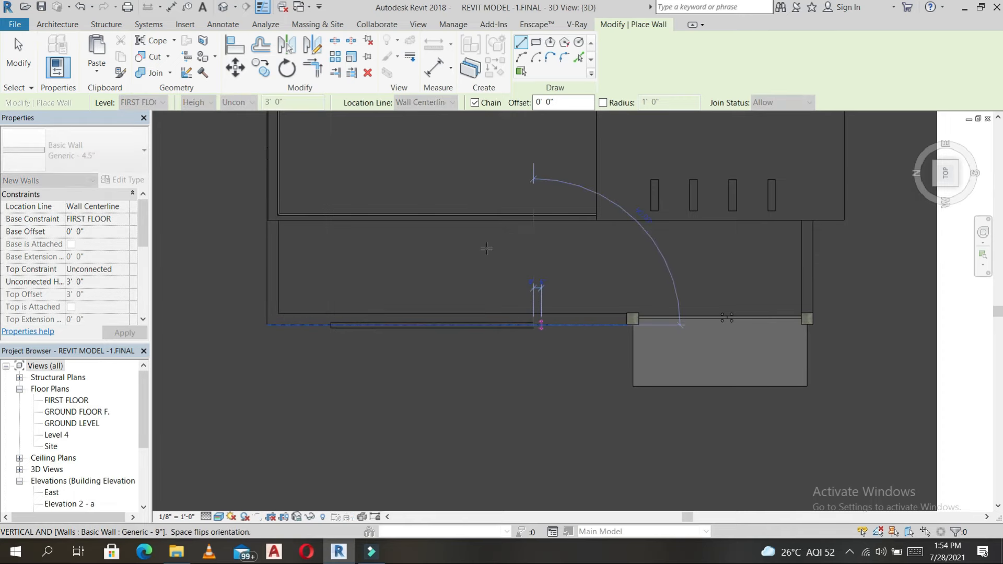
key(Escape)
key(Escape)
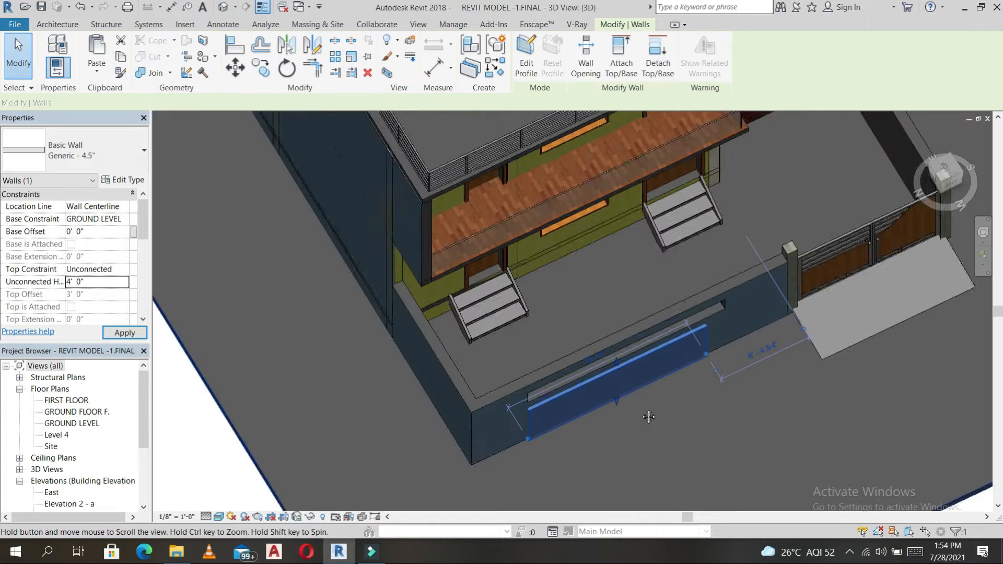
shift+middle_drag(586, 402, 617, 407)
key(Escape)
Step: Assign the P3 material to the structure layer of the new front wall's Generic - 4.5" type
scroll(573, 406, up, 6)
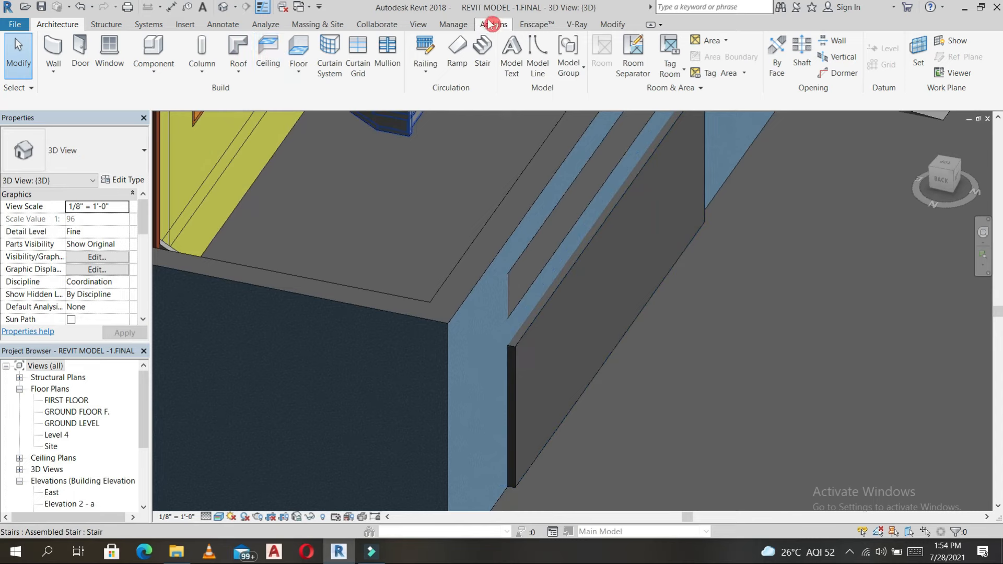
click(613, 28)
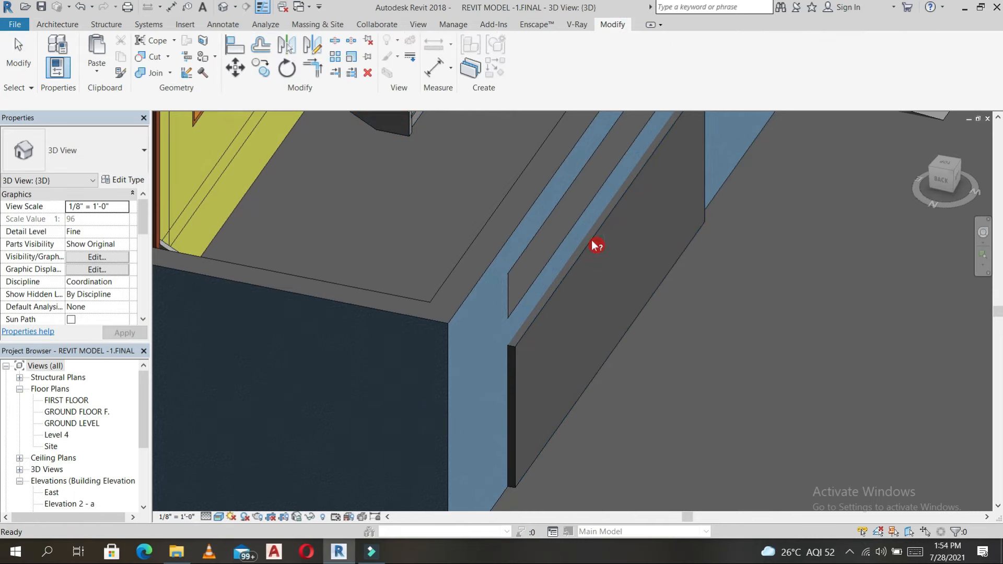
click(592, 242)
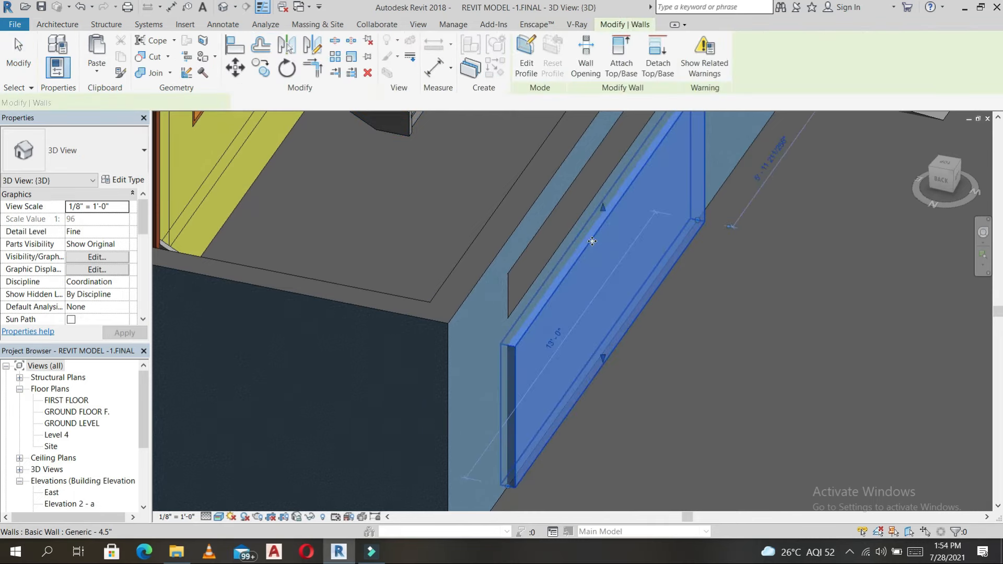
click(135, 182)
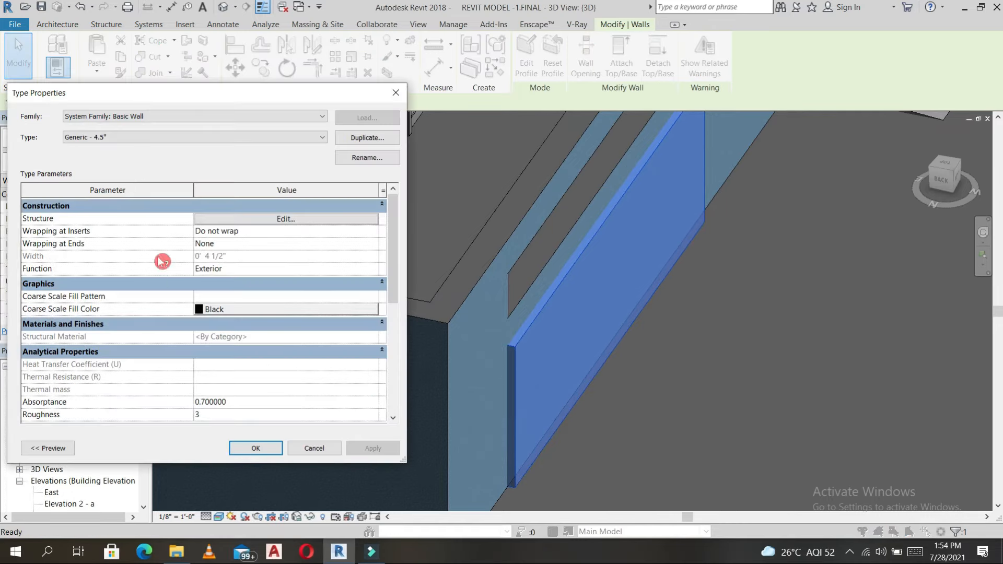
click(283, 220)
click(194, 227)
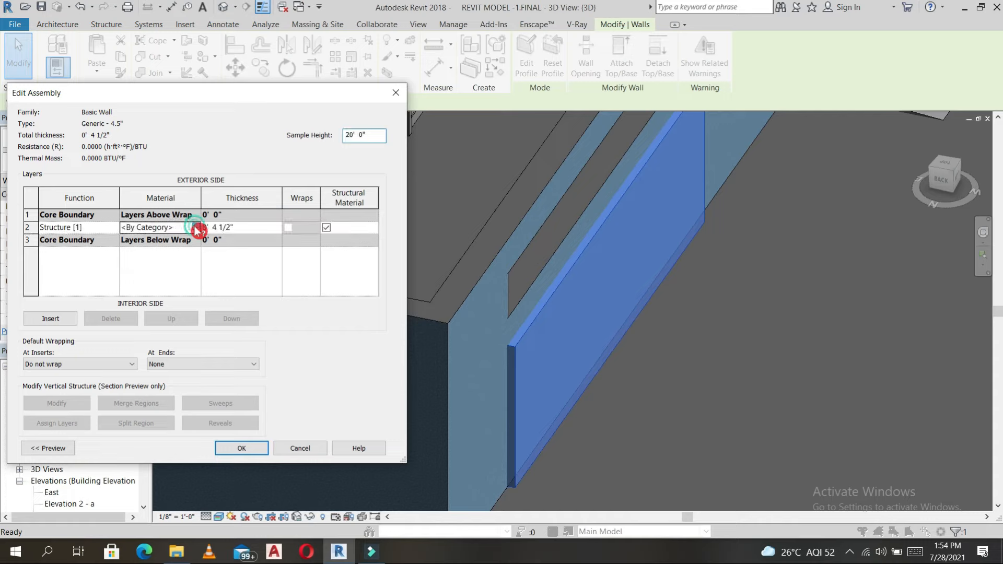
click(195, 227)
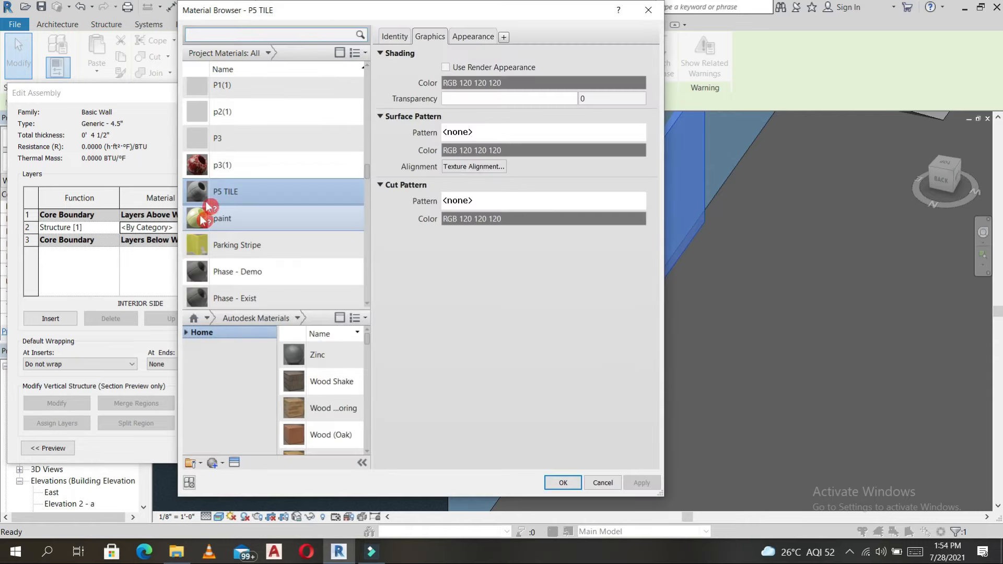
scroll(249, 215, up, 3)
scroll(249, 212, up, 3)
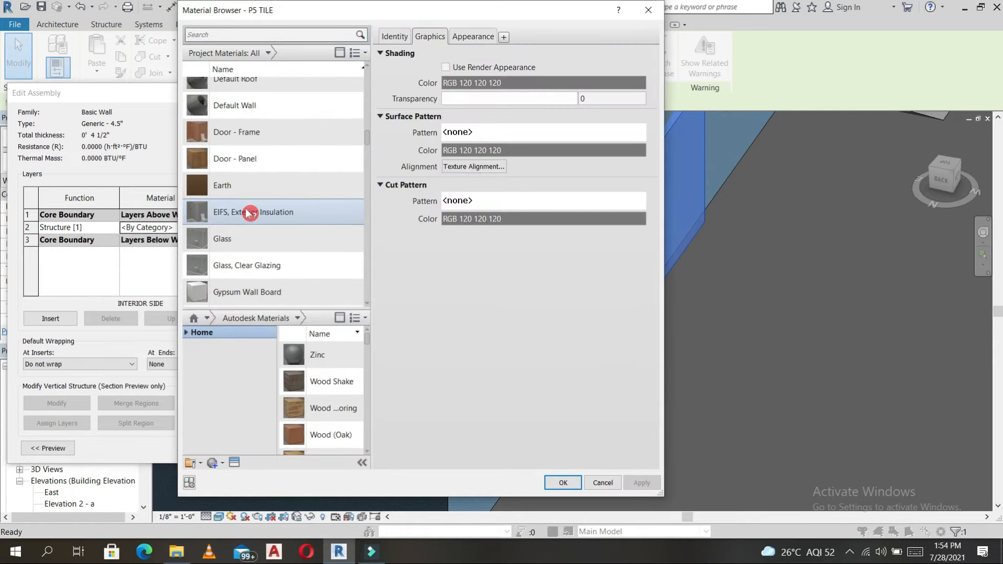
scroll(253, 213, up, 6)
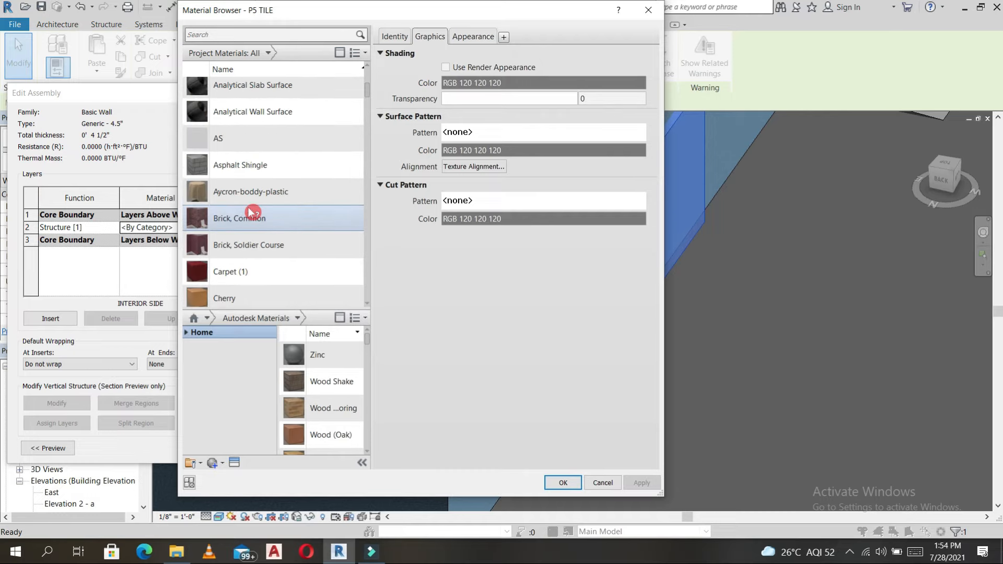
scroll(251, 209, up, 3)
scroll(257, 208, down, 8)
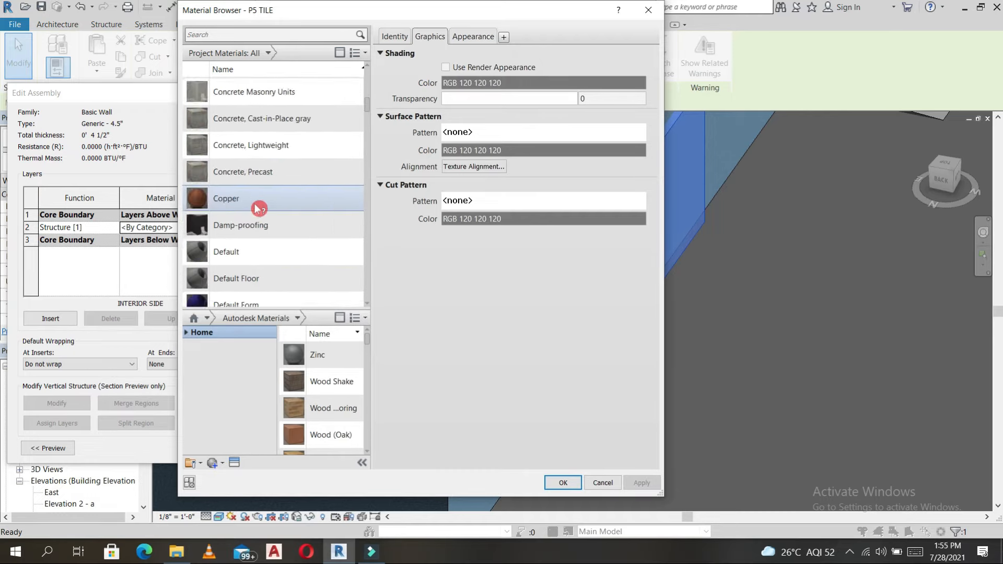
scroll(256, 207, down, 5)
click(251, 206)
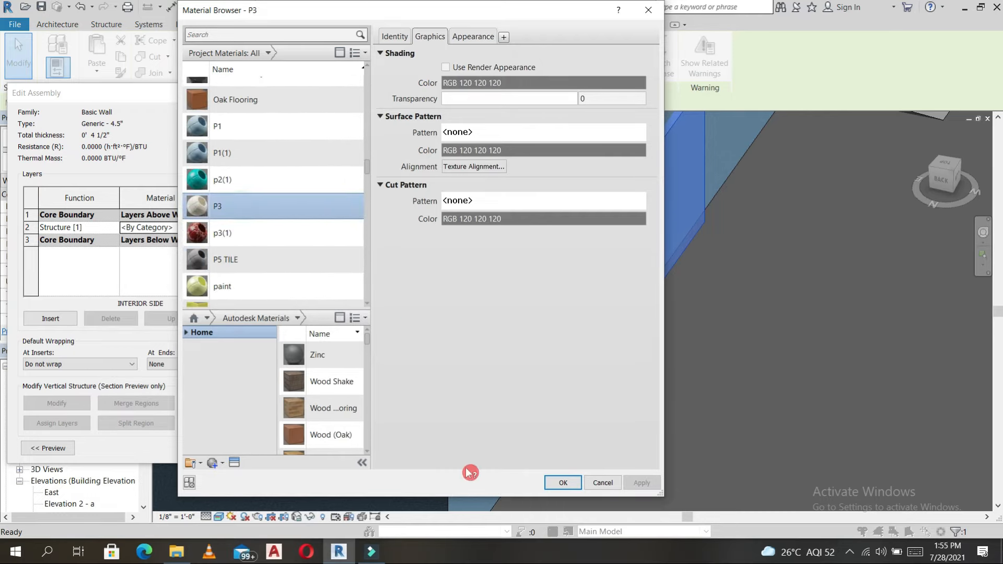
click(562, 485)
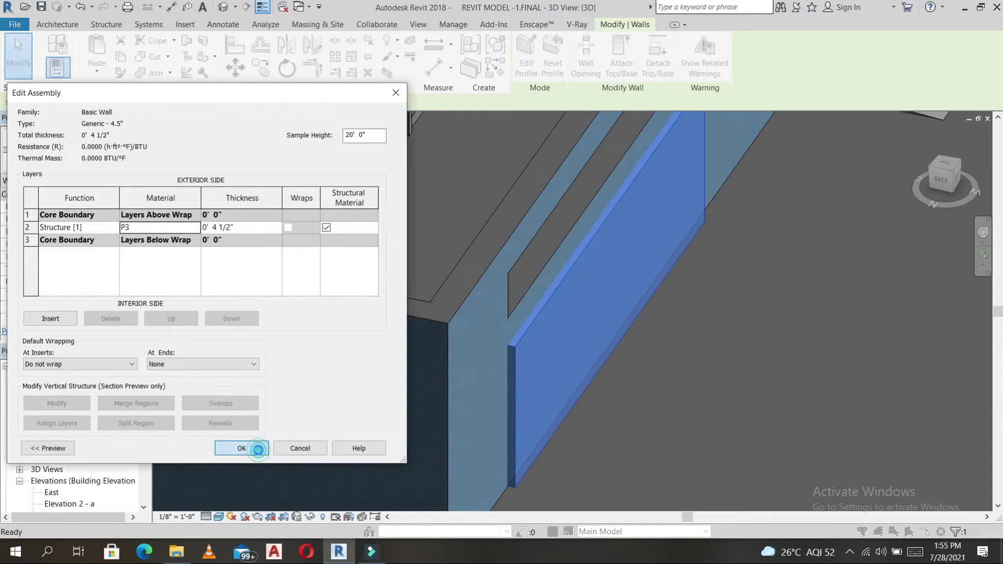
click(258, 449)
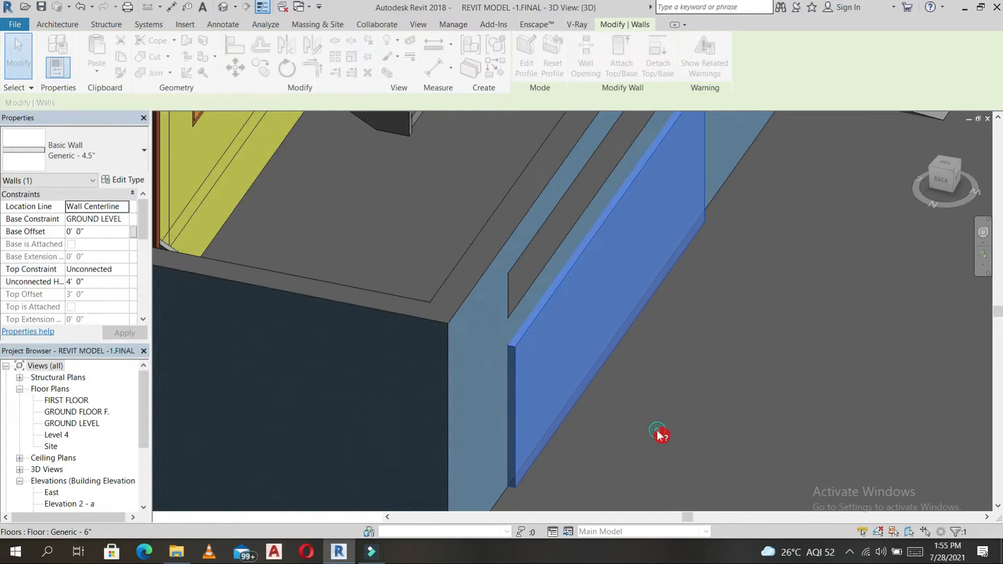
Step: Inspect the new compound wall panel's finish and the front facade in 3D
click(648, 417)
scroll(650, 417, down, 4)
shift+middle_drag(685, 418, 527, 358)
scroll(488, 404, up, 1)
click(488, 403)
scroll(528, 355, up, 2)
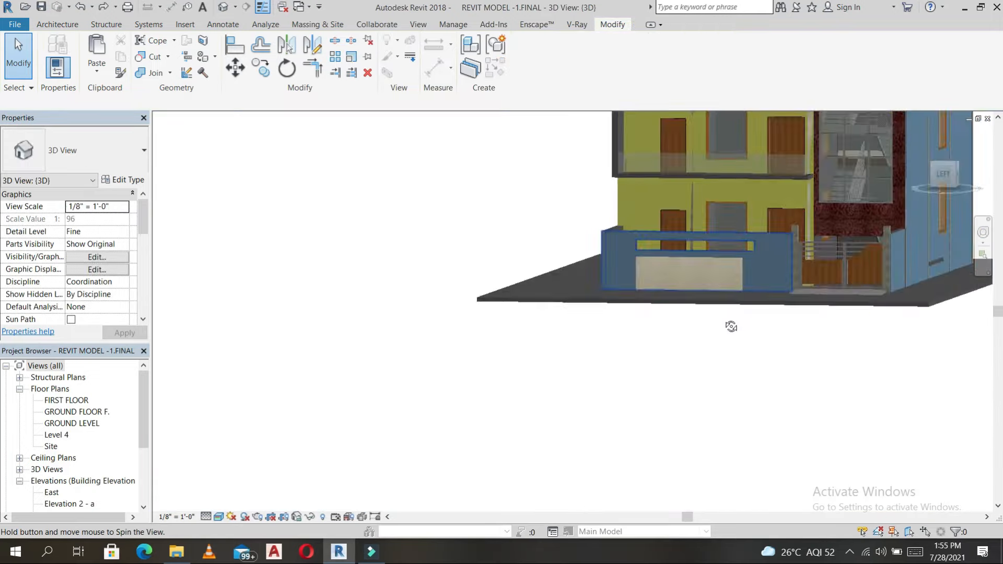
shift+middle_drag(731, 327, 681, 358)
click(454, 442)
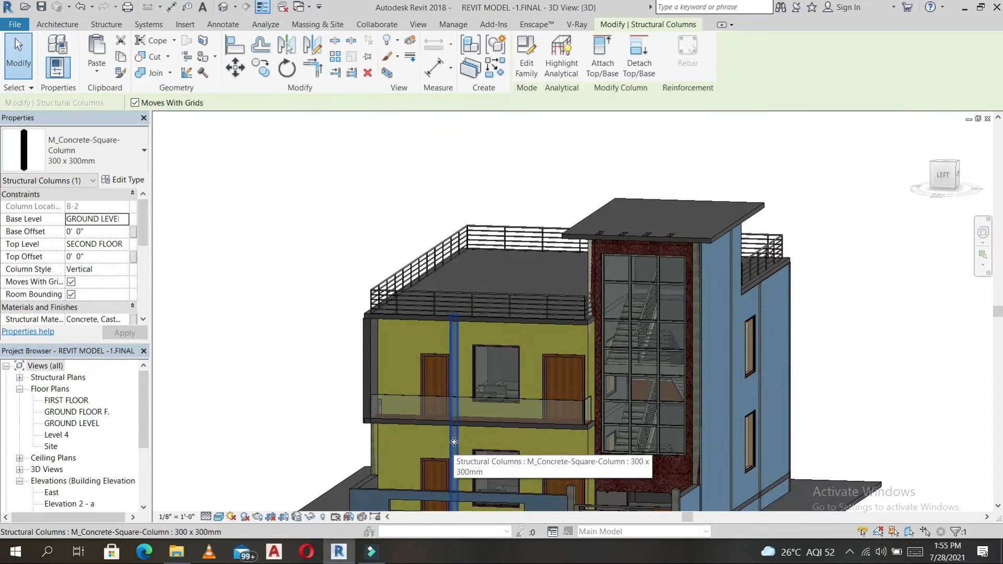
key(s)
key(a)
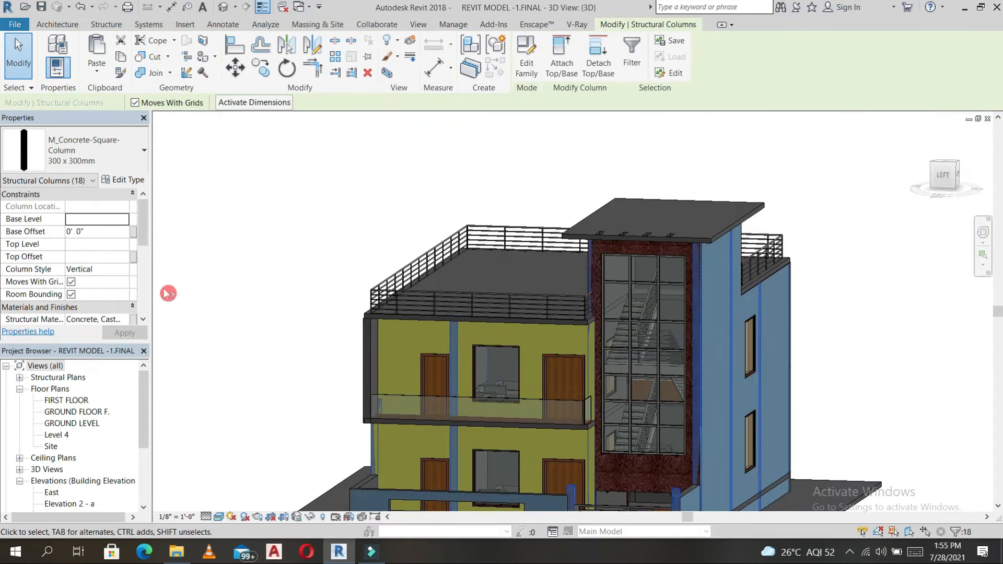
key(Escape)
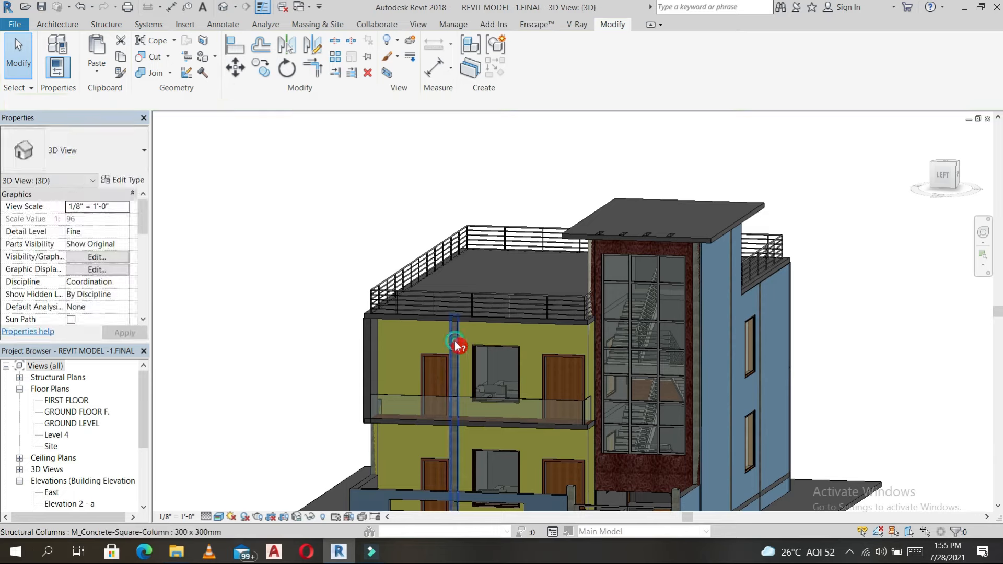
Step: Set the structural material of the front facade's 300 x 300mm concrete column beside the windows to paint
click(455, 344)
click(123, 179)
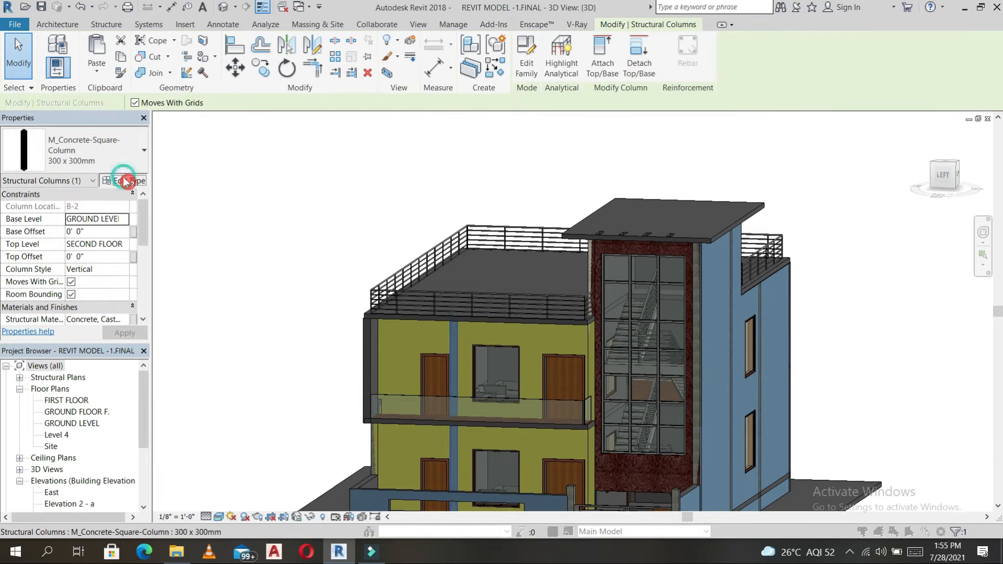
key(Escape)
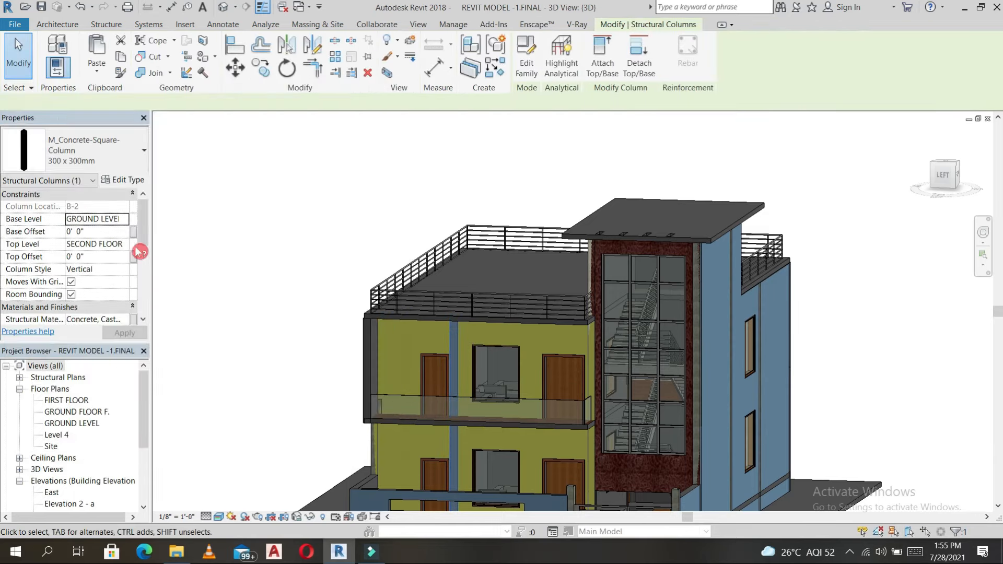
click(127, 320)
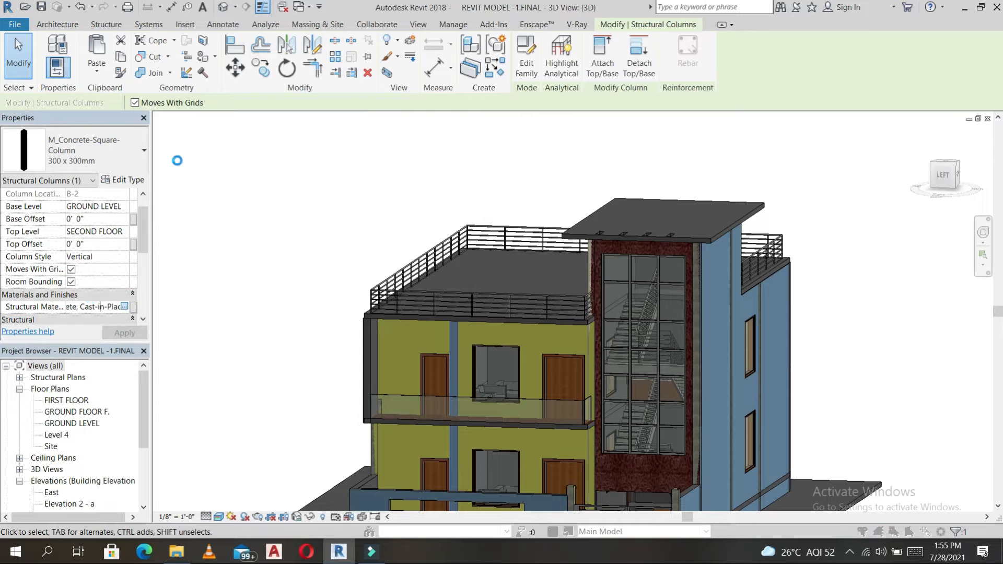
scroll(262, 218, down, 10)
scroll(262, 218, down, 10)
scroll(266, 97, up, 1)
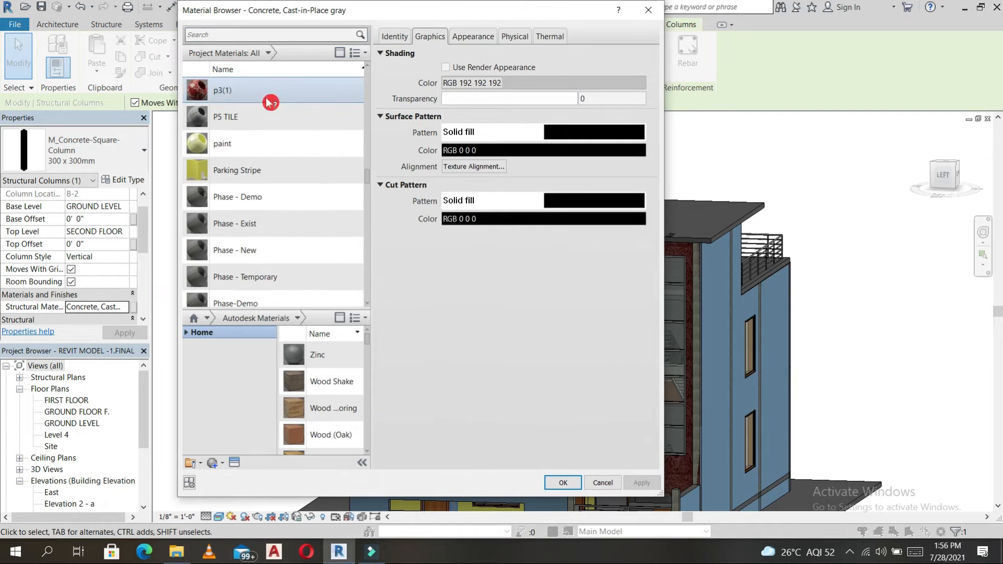
click(257, 143)
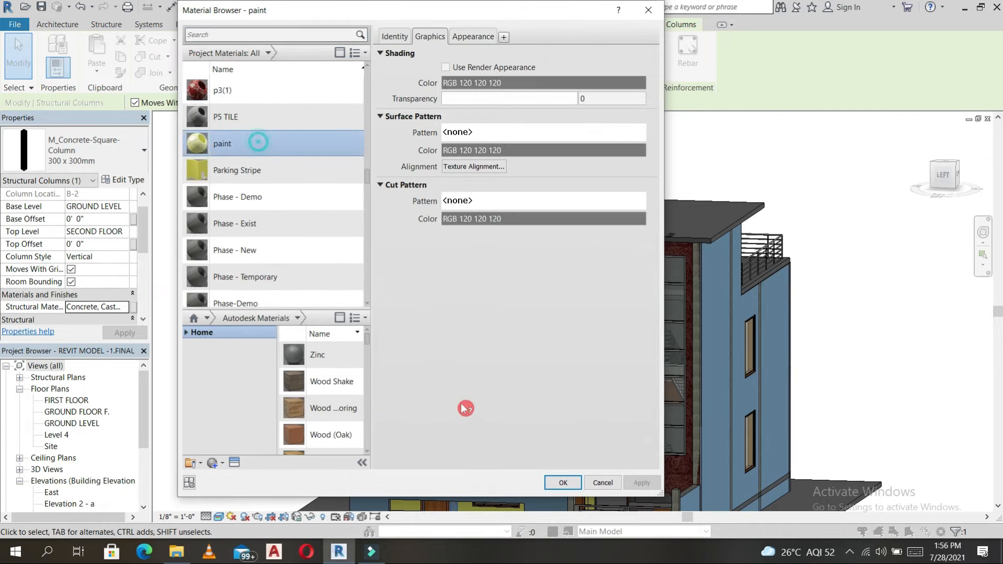
click(564, 483)
scroll(456, 339, up, 5)
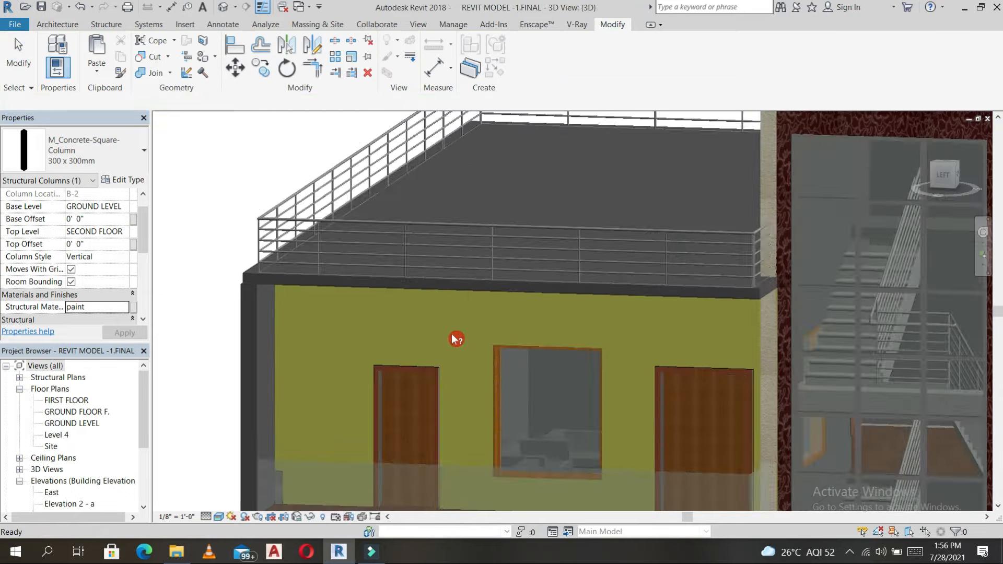
key(Escape)
Step: Paint the inner face of the upper floor's projecting side wall at the balcony with the p3(1) material
scroll(459, 340, down, 7)
shift+middle_drag(469, 343, 311, 306)
scroll(313, 297, up, 5)
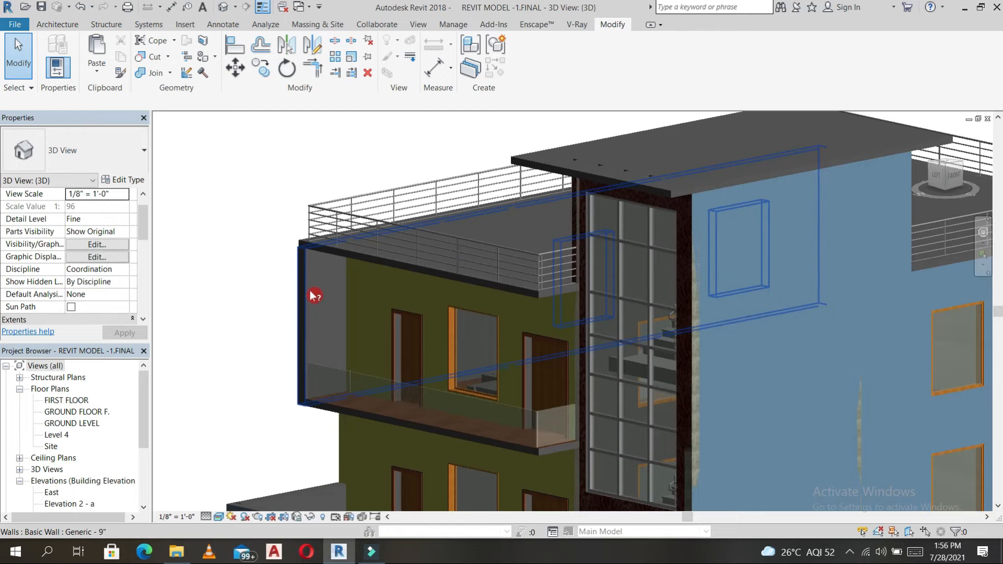
click(215, 57)
click(224, 78)
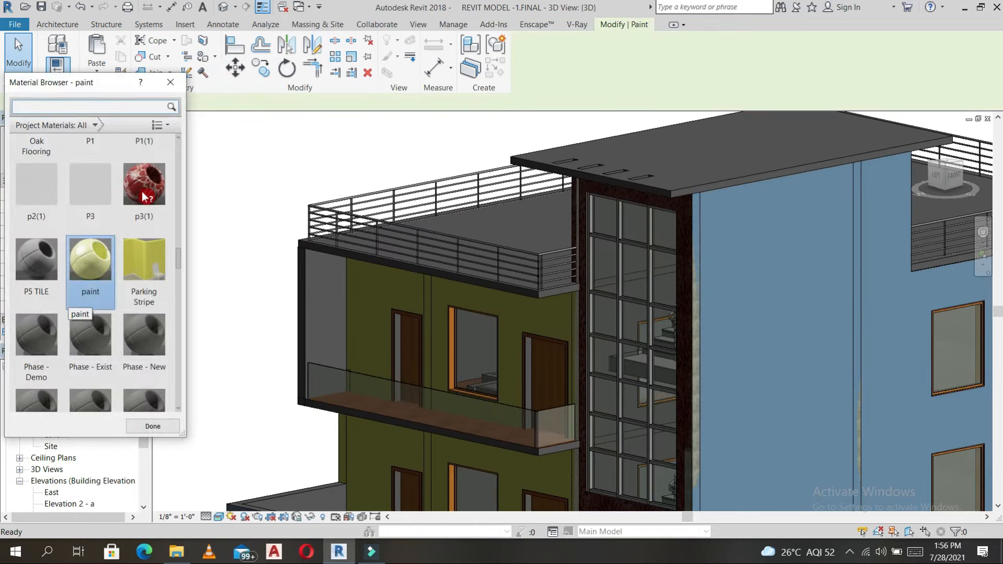
click(143, 186)
click(324, 319)
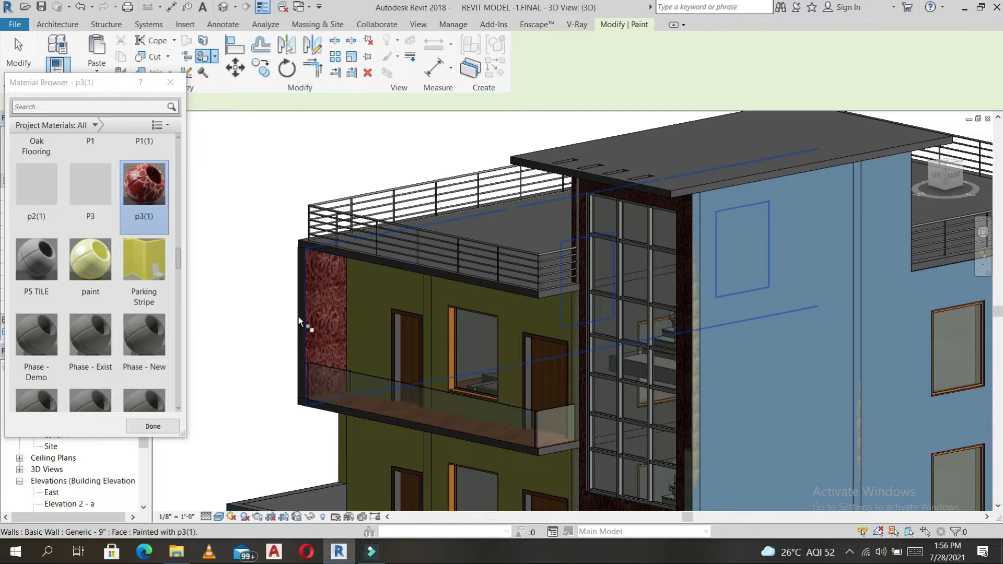
scroll(307, 318, up, 8)
scroll(311, 312, down, 10)
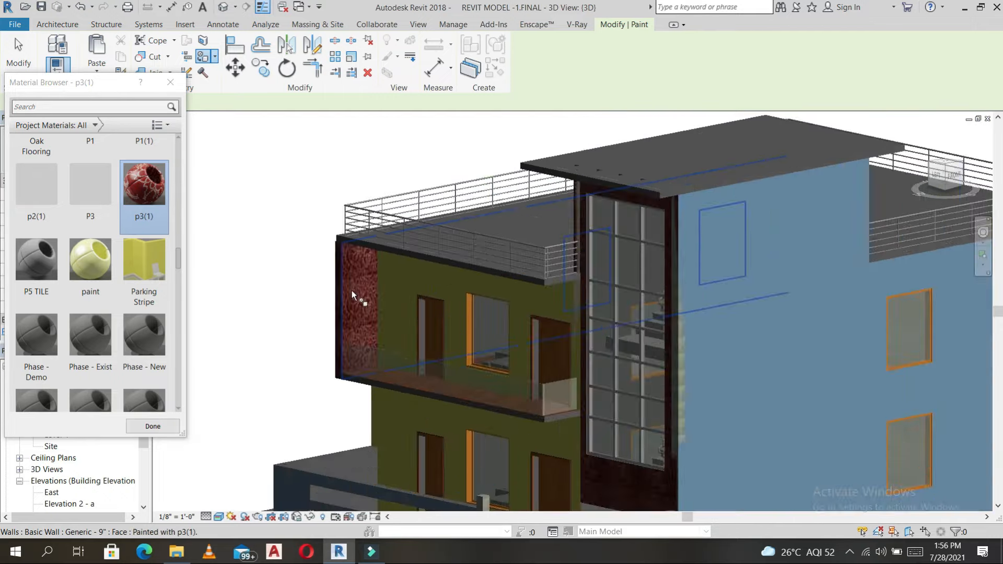
Step: Review the painted house as a whole in 3D and close the material browser
mouse_move(536, 267)
shift+middle_down()
mouse_move(527, 382)
mouse_move(554, 314)
mouse_move(538, 403)
mouse_move(683, 347)
mouse_move(614, 336)
mouse_move(600, 267)
mouse_move(636, 291)
mouse_move(715, 300)
mouse_move(713, 463)
mouse_move(753, 319)
mouse_move(738, 310)
mouse_move(726, 358)
mouse_move(700, 390)
shift+middle_up()
scroll(600, 266, up, 3)
scroll(604, 265, down, 2)
scroll(607, 267, down, 2)
scroll(757, 315, down, 2)
scroll(751, 301, down, 3)
click(170, 82)
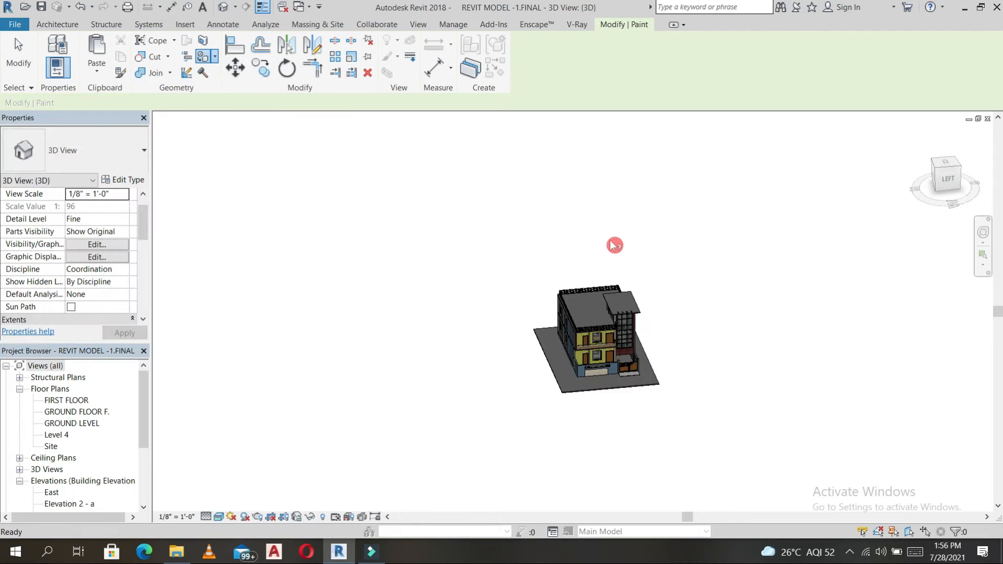
Step: Open the Site floor plan to prepare for modelling the terrain around the house
scroll(106, 449, down, 2)
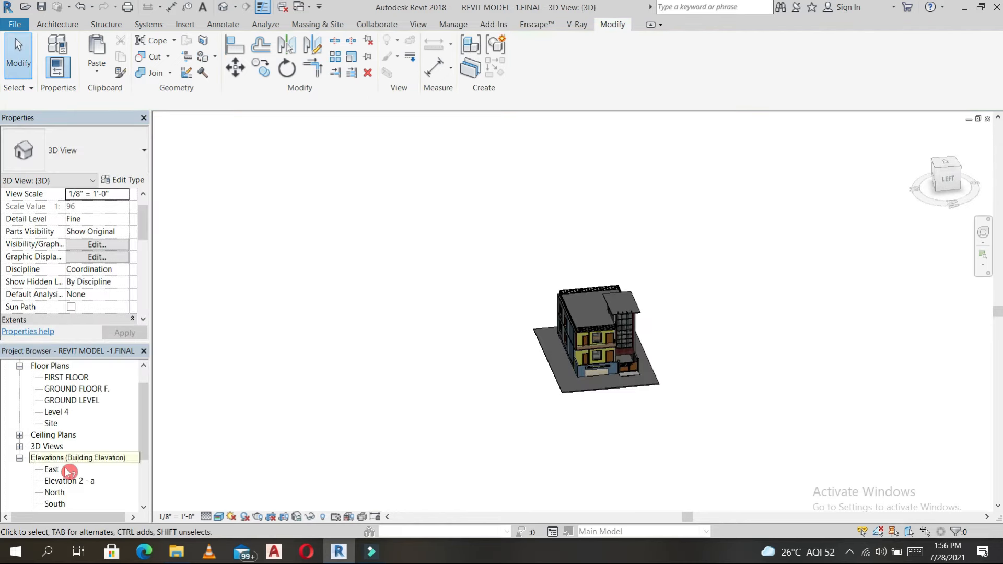
click(56, 29)
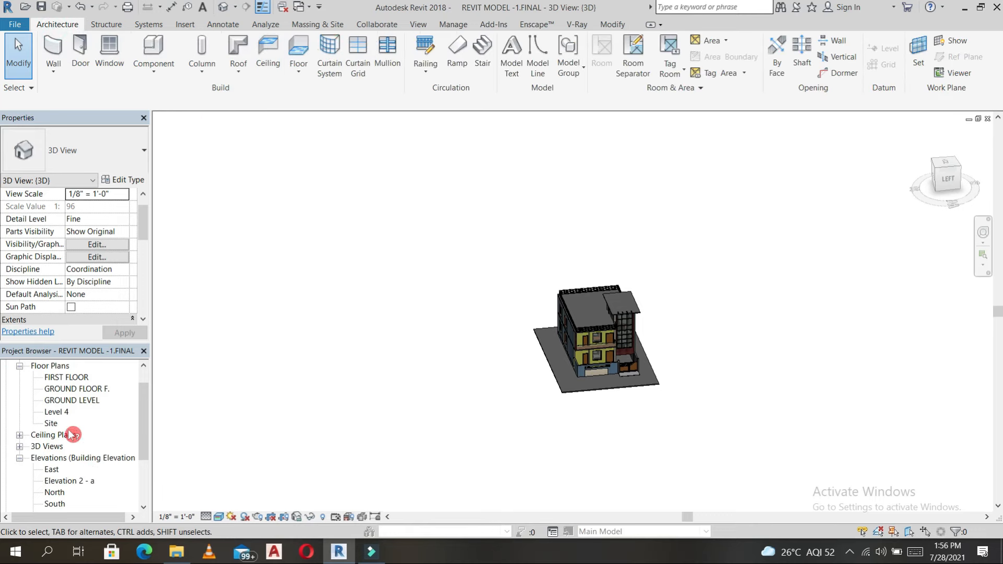
scroll(71, 435, down, 2)
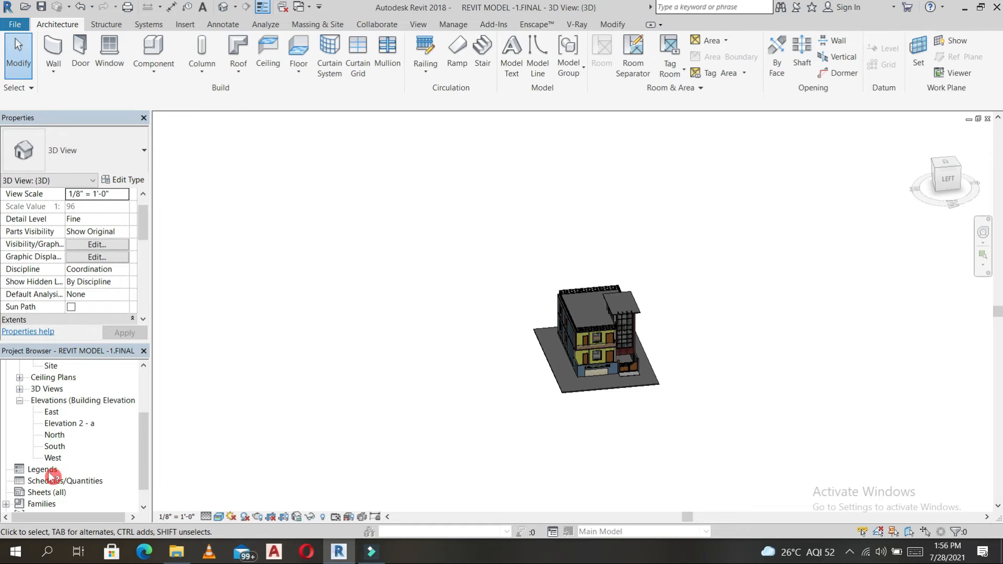
click(53, 366)
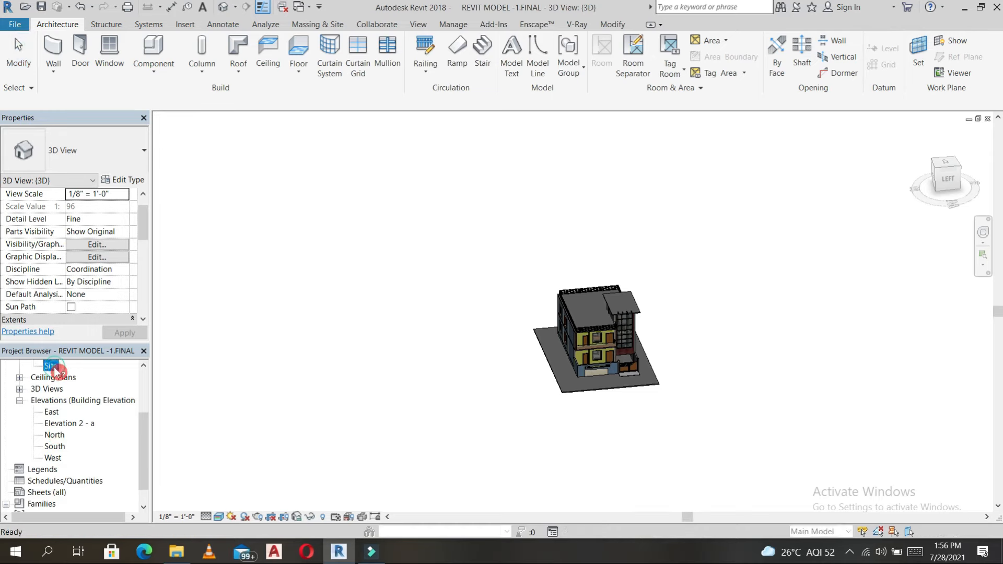
double_click(55, 369)
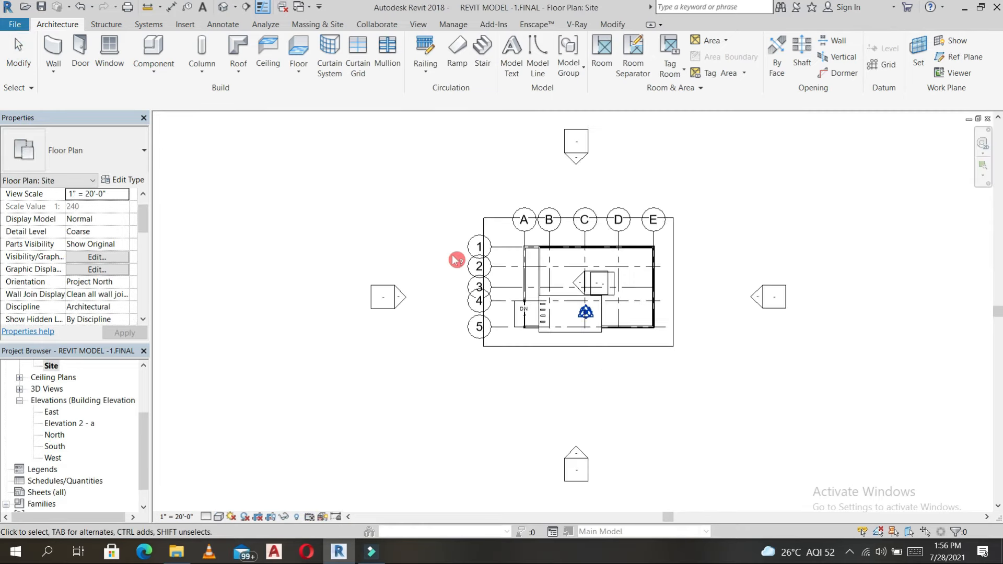
middle_drag(433, 267, 412, 294)
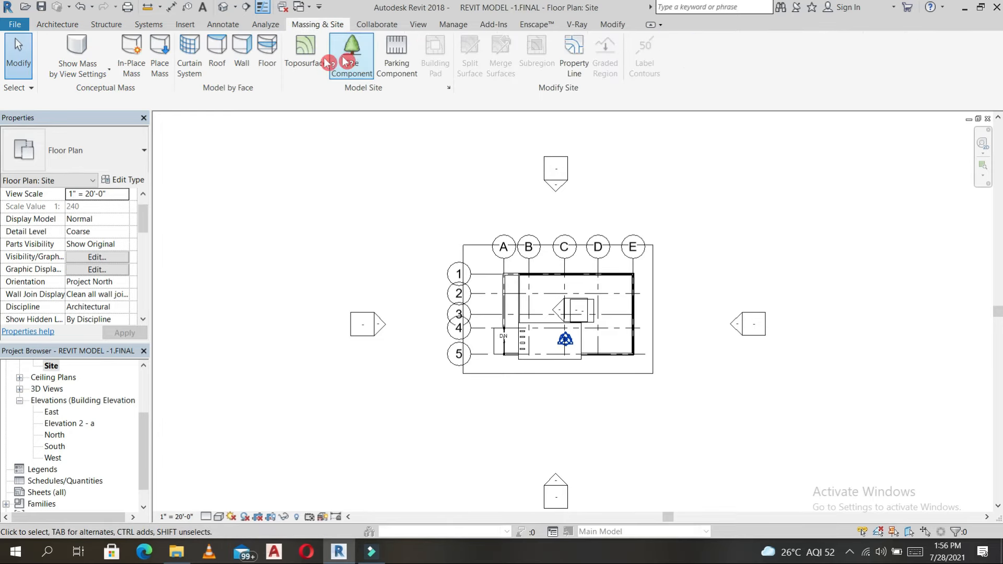
Step: Start a toposurface and place a ring of points at elevation -3" around the house, outside the grid lines
click(319, 63)
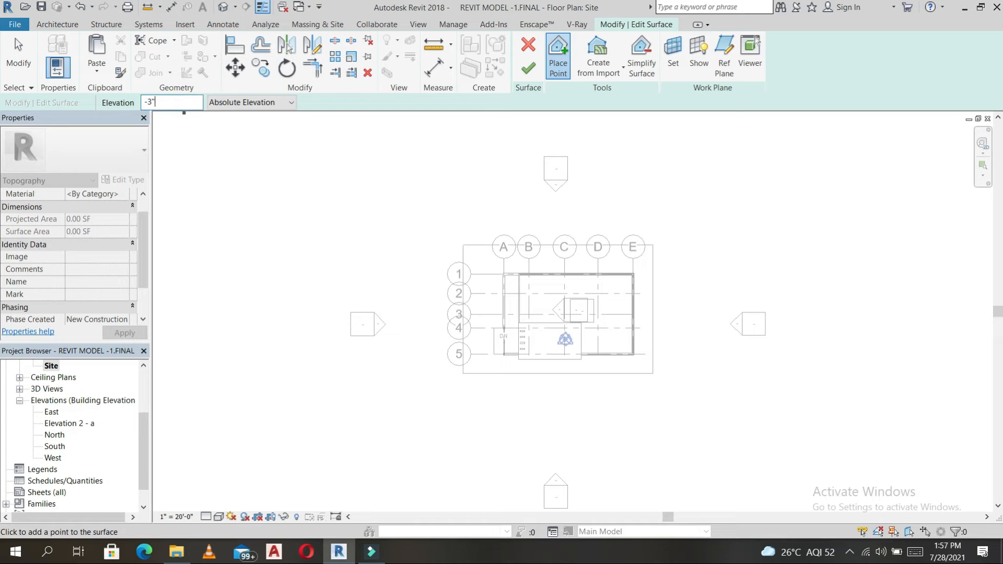
click(413, 192)
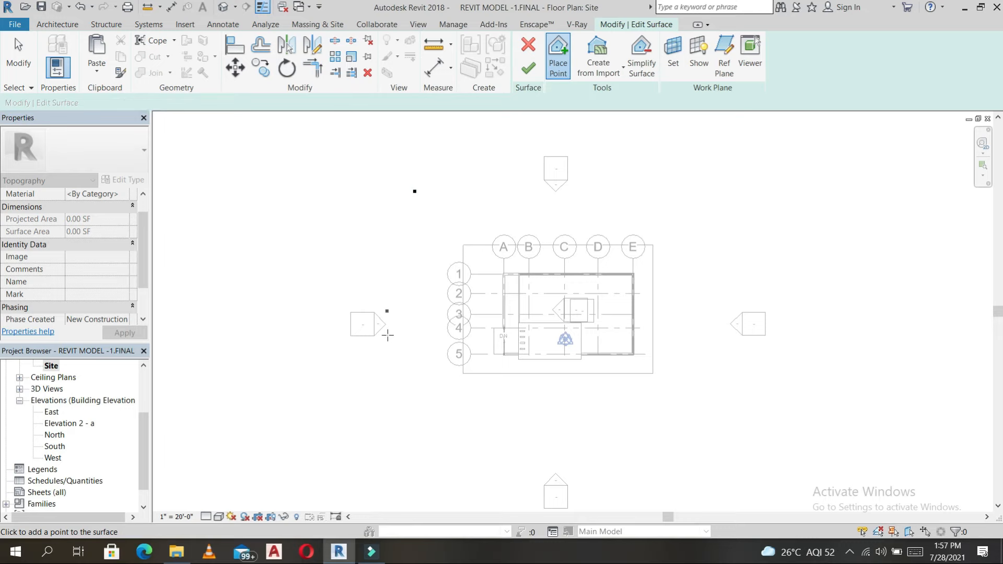
click(317, 438)
click(531, 470)
click(662, 448)
click(714, 357)
click(711, 214)
click(633, 159)
click(521, 158)
click(483, 156)
click(365, 177)
click(300, 202)
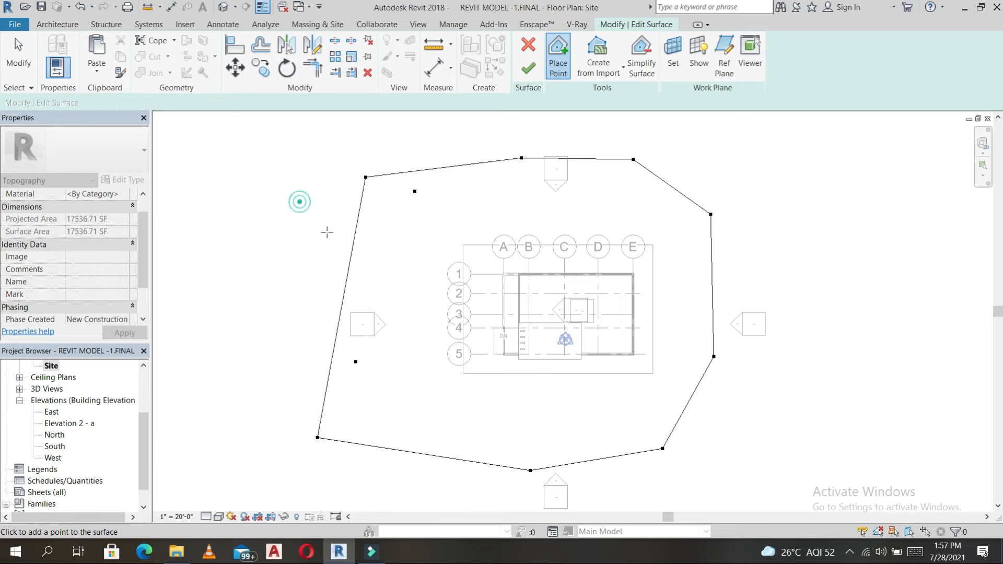
Step: Set the point elevation to 4' 0" and place surface points beyond the east edge of the ring, extending to its northeast and southeast
click(832, 162)
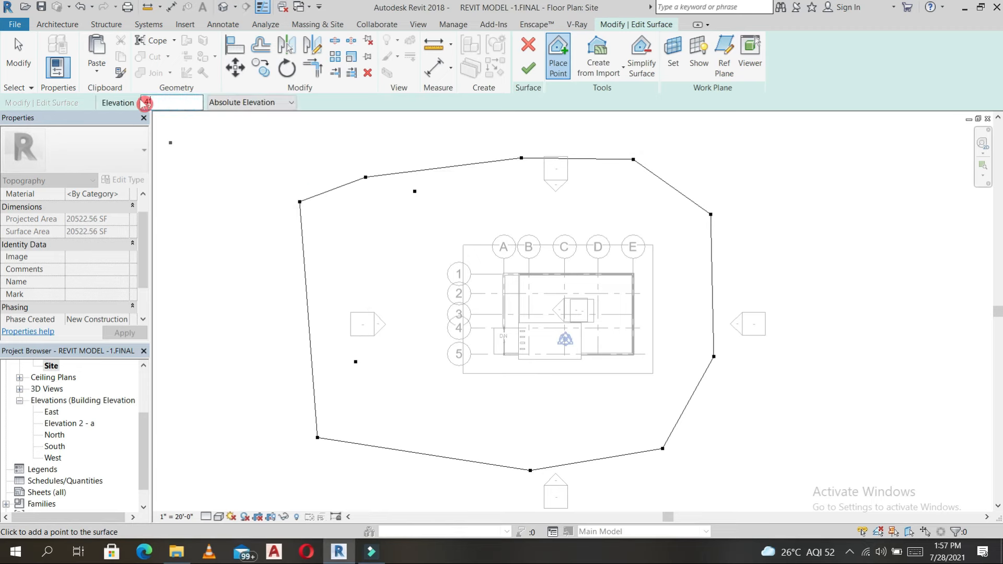
click(832, 195)
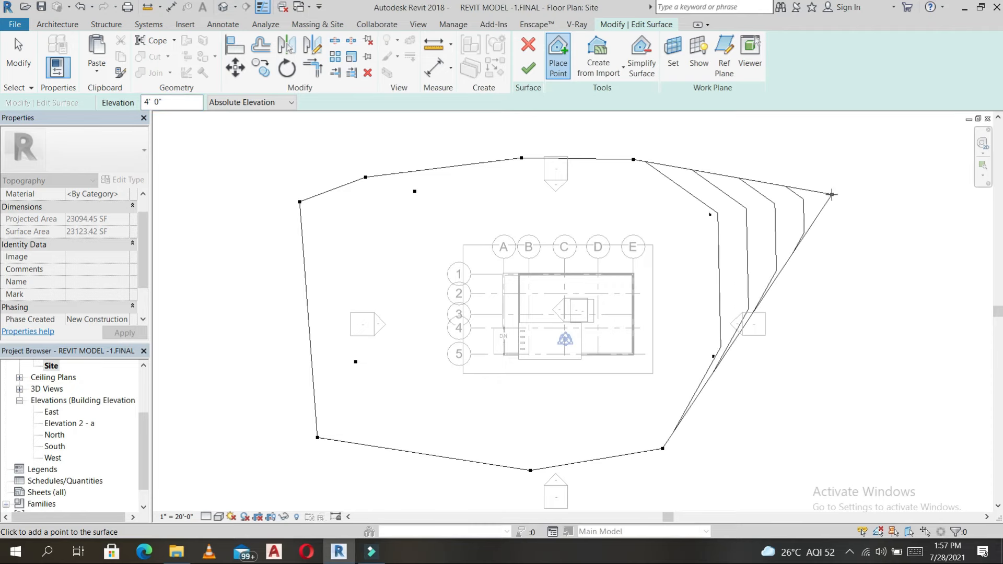
click(819, 348)
click(771, 446)
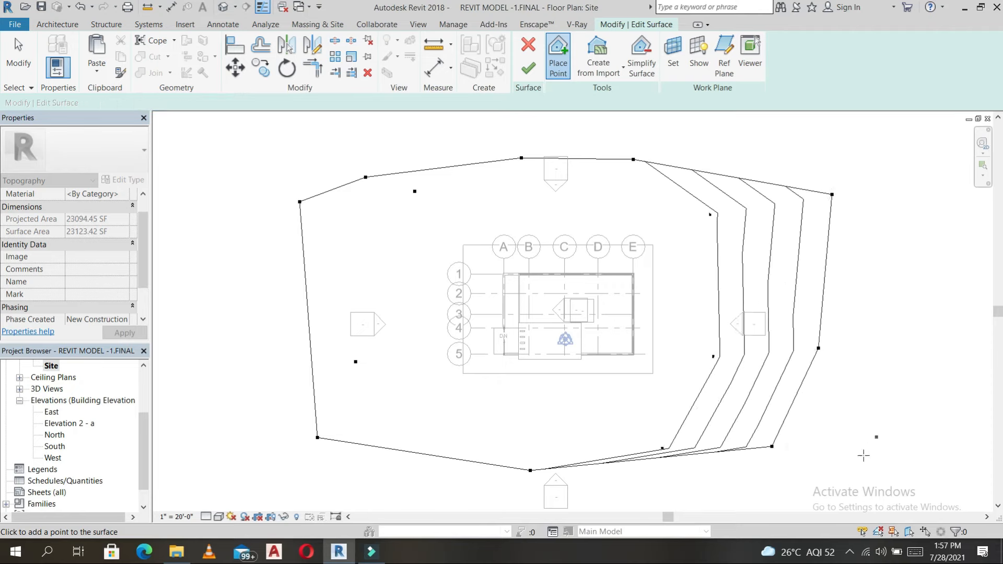
click(750, 130)
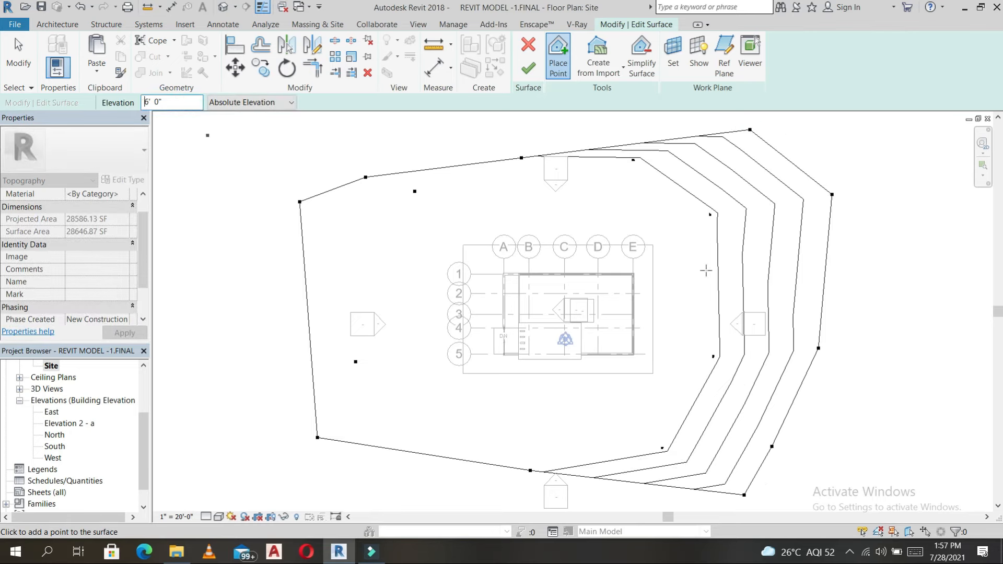
Step: Set the point elevation to 6' 0" and add surface points farther out to the east, north and south of the house
click(910, 142)
click(921, 330)
click(912, 434)
scroll(883, 433, down, 2)
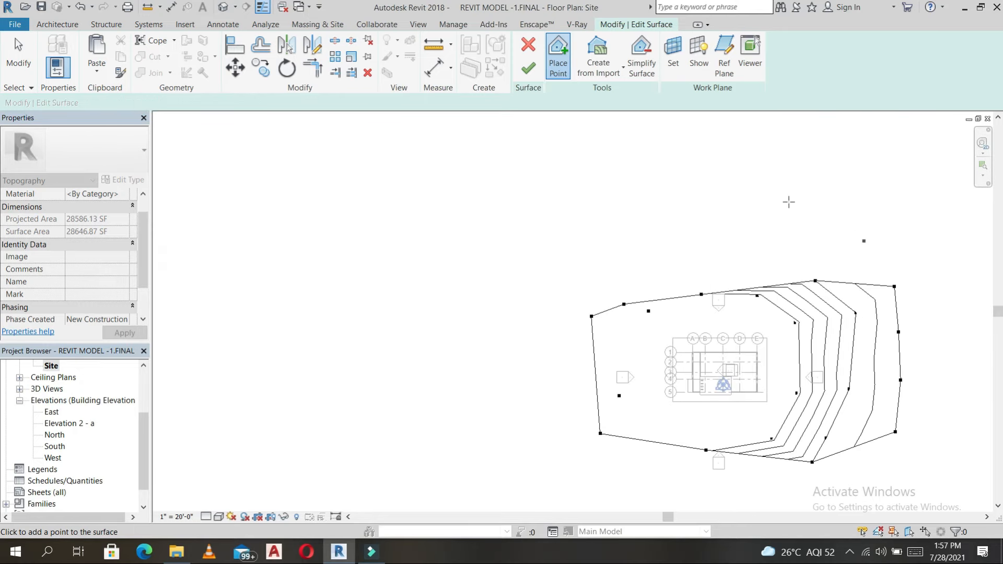
click(765, 182)
click(752, 501)
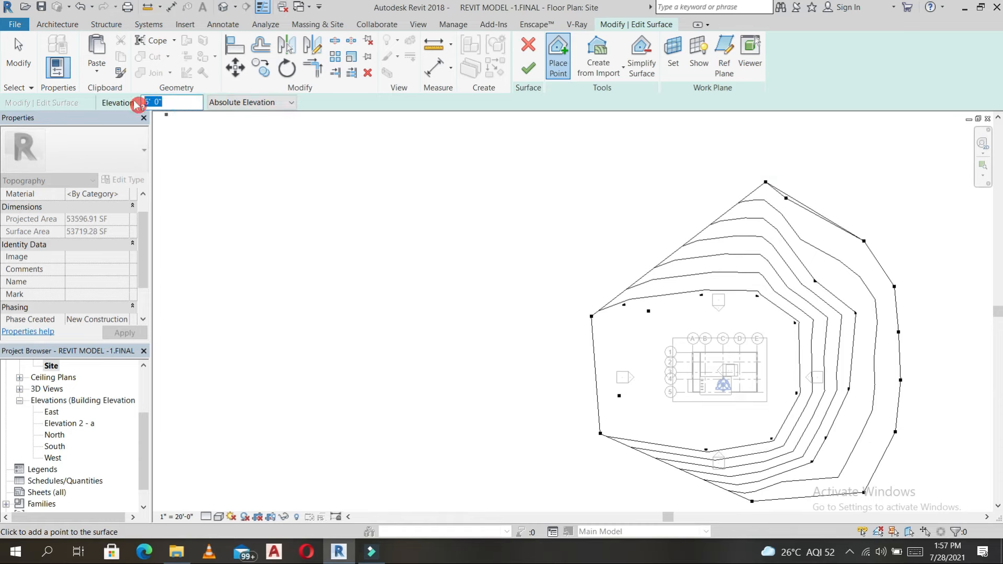
Step: Set the point elevation to 12' and place the outermost surface points along the north, east and south sides of the terrain
text(12)
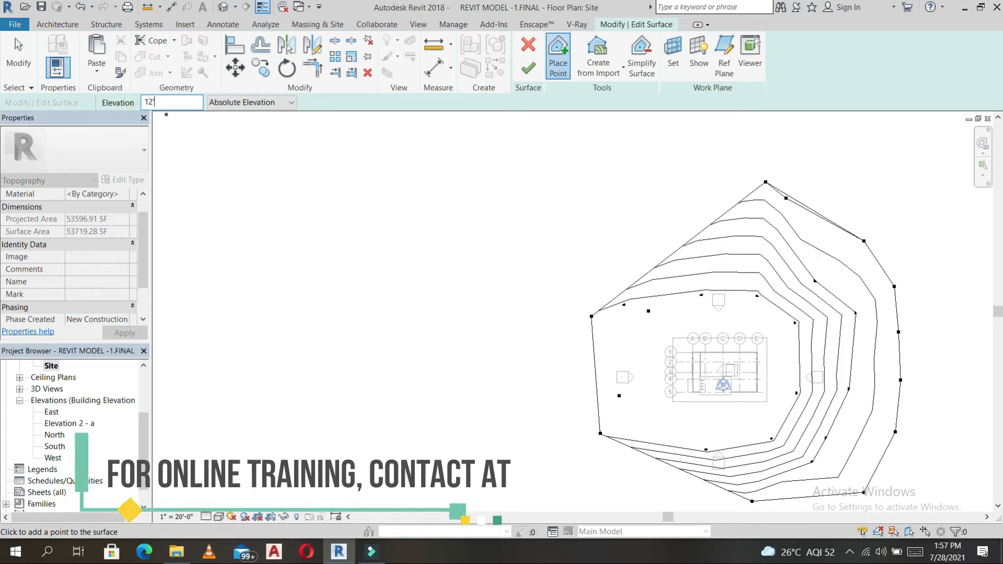
click(890, 186)
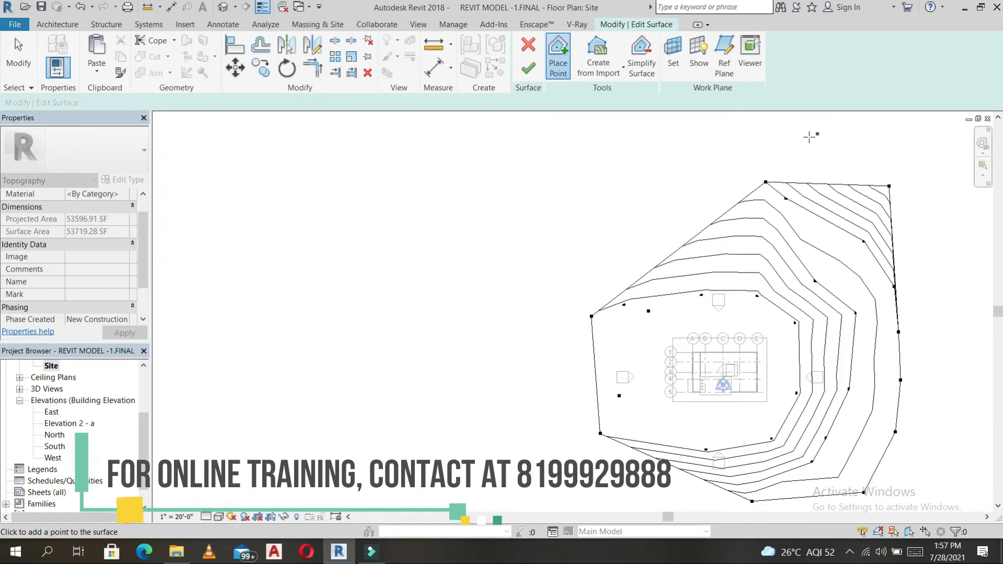
click(757, 140)
click(716, 158)
click(963, 276)
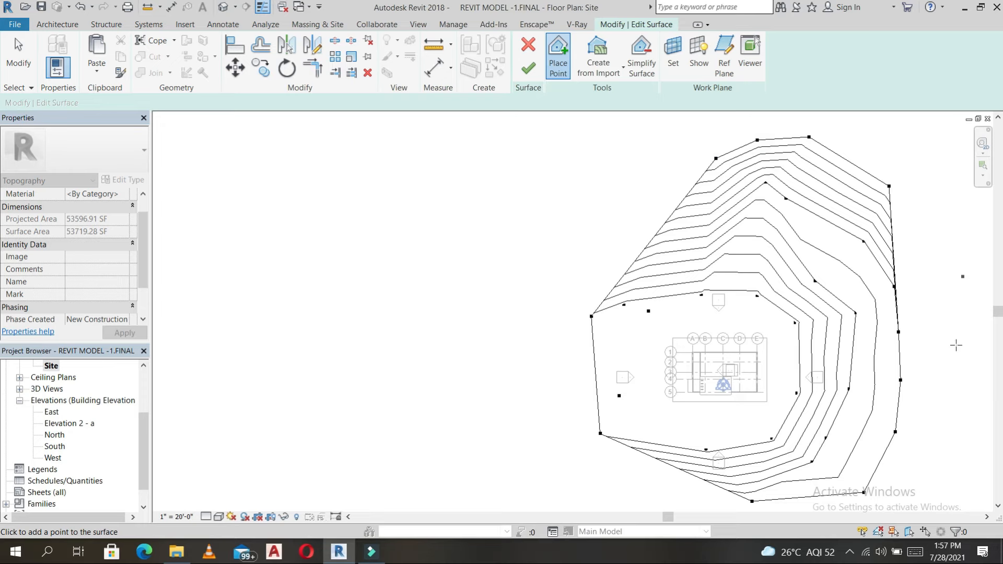
click(956, 369)
click(943, 442)
click(948, 481)
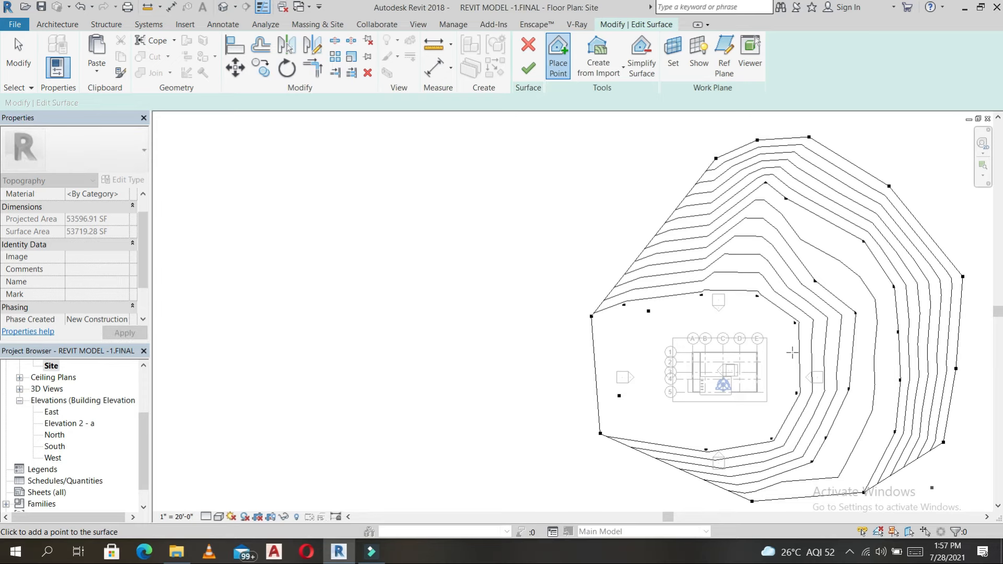
click(673, 496)
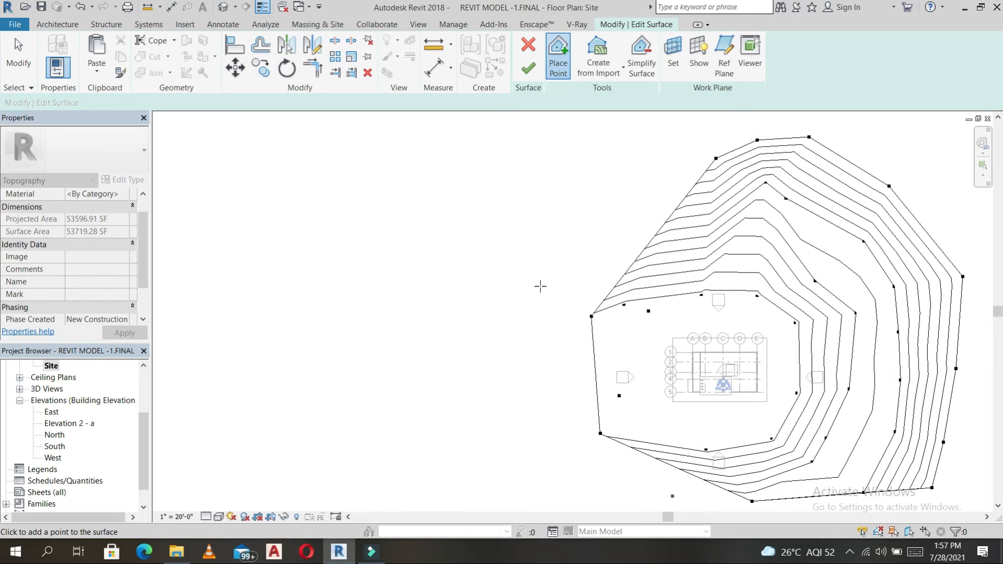
Step: End point placement and finish the toposurface
right_click(525, 235)
click(563, 244)
right_click(562, 244)
click(585, 252)
right_click(584, 253)
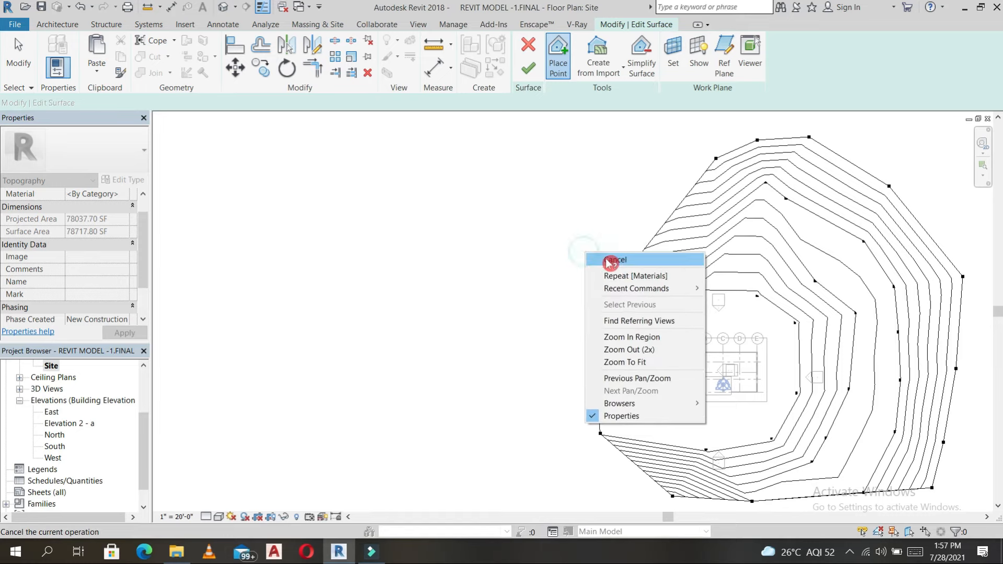
click(611, 260)
click(529, 68)
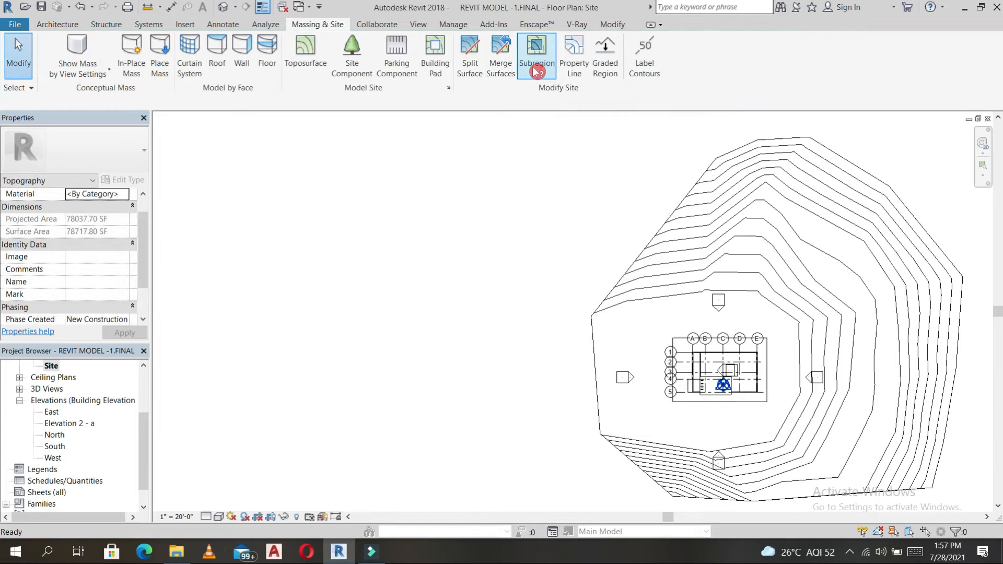
Step: Inspect the finished terrain around the house in 3D from the side, at an angle and from above
scroll(577, 212, down, 1)
middle_drag(577, 212, 440, 188)
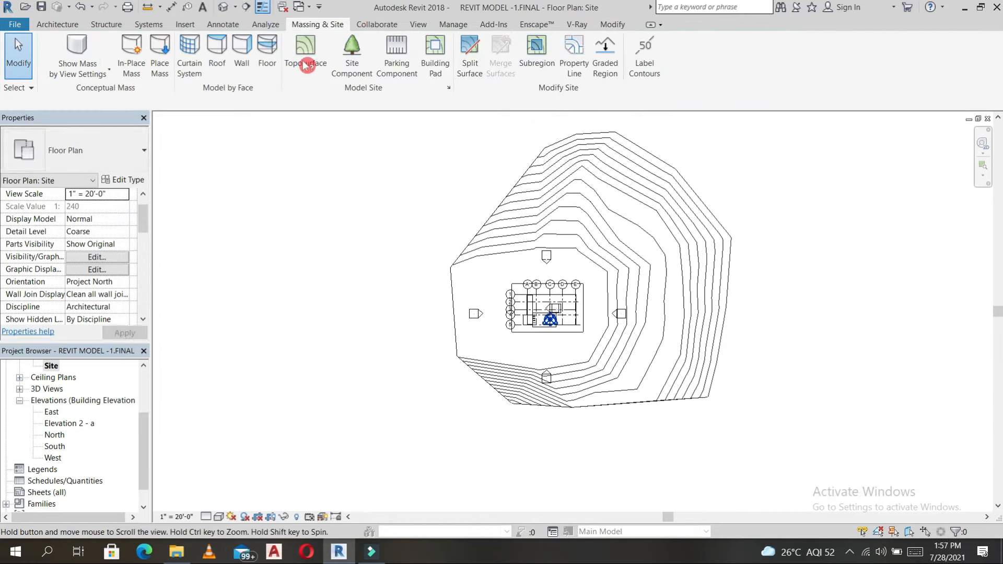
middle_drag(307, 65, 292, 63)
click(226, 9)
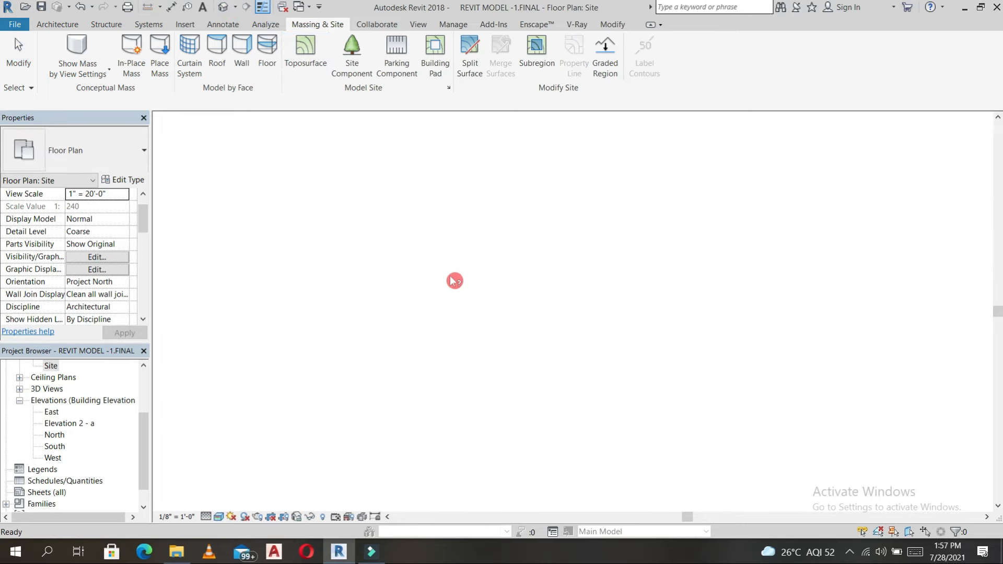
shift+middle_drag(607, 388, 550, 266)
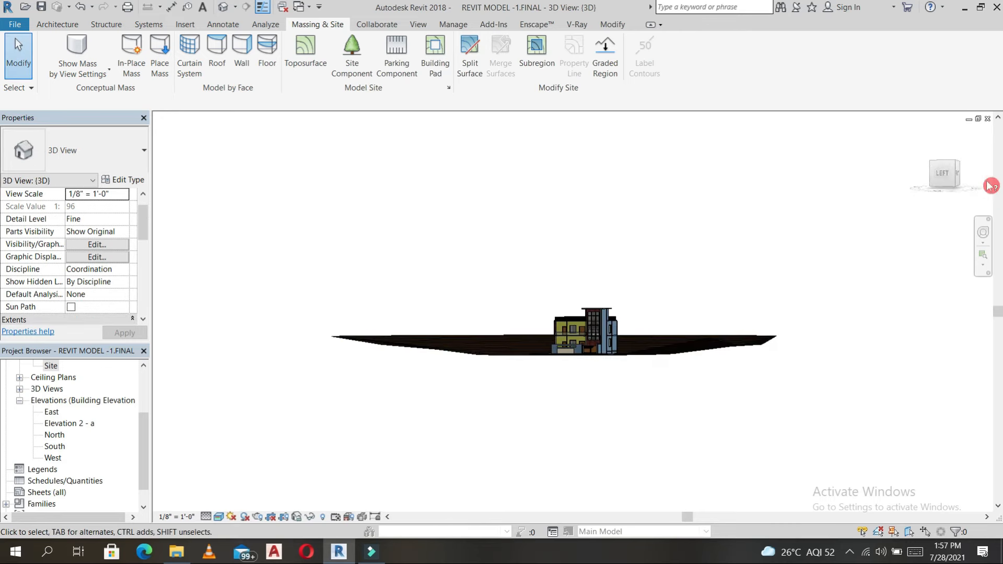
scroll(653, 400, down, 3)
scroll(620, 341, up, 3)
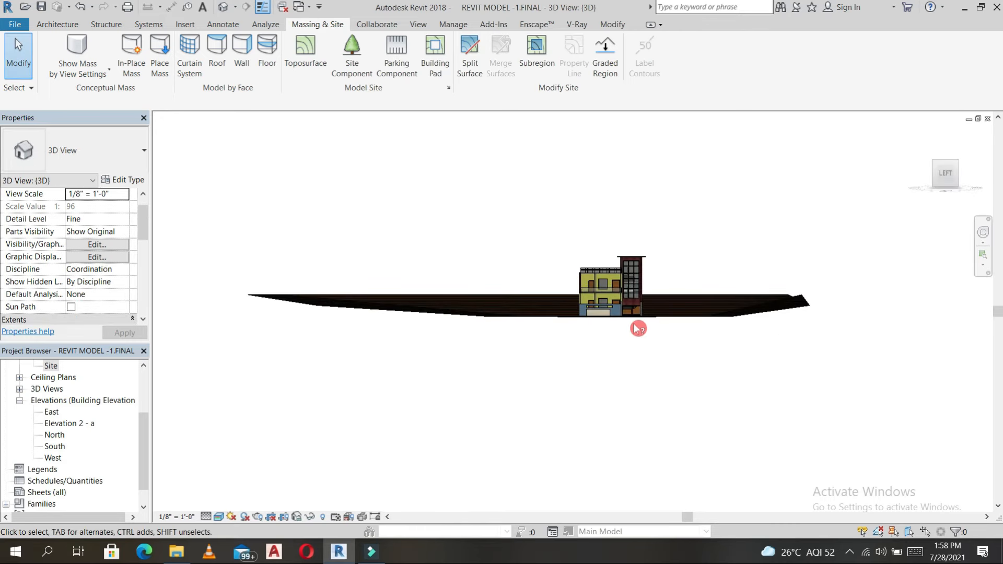
scroll(582, 327, up, 3)
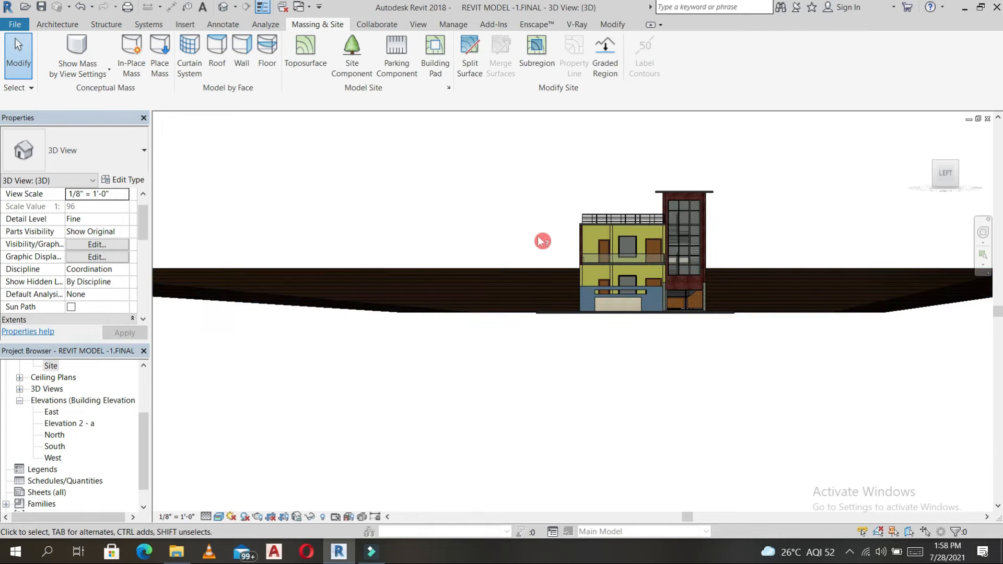
shift+middle_drag(813, 247, 651, 345)
scroll(651, 346, down, 2)
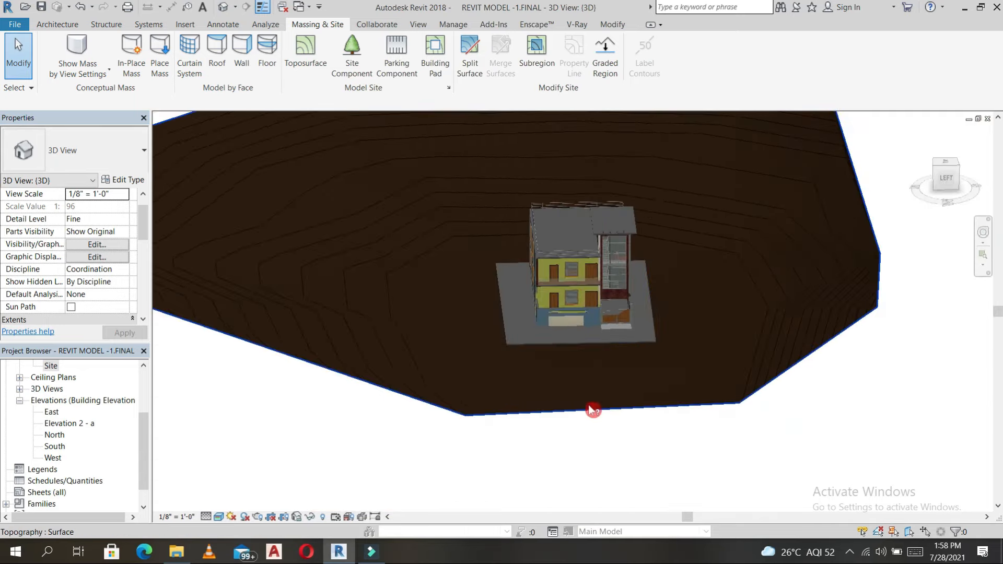
scroll(694, 395, down, 3)
shift+middle_drag(721, 343, 719, 403)
click(946, 170)
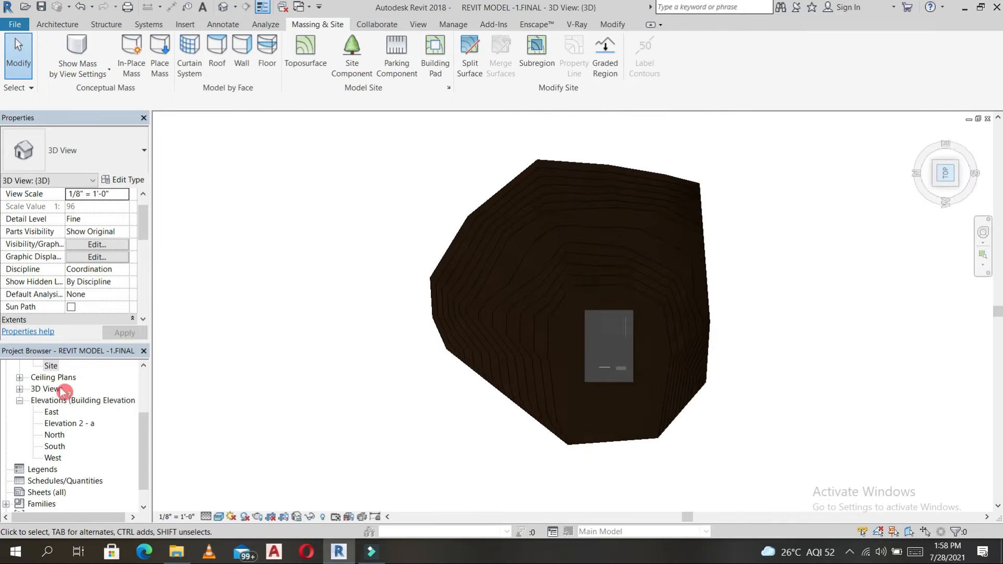
Step: Place a perspective camera on the ground floor plan, west of the house front and aimed east across the building, with a 5' 6" offset
scroll(64, 391, up, 2)
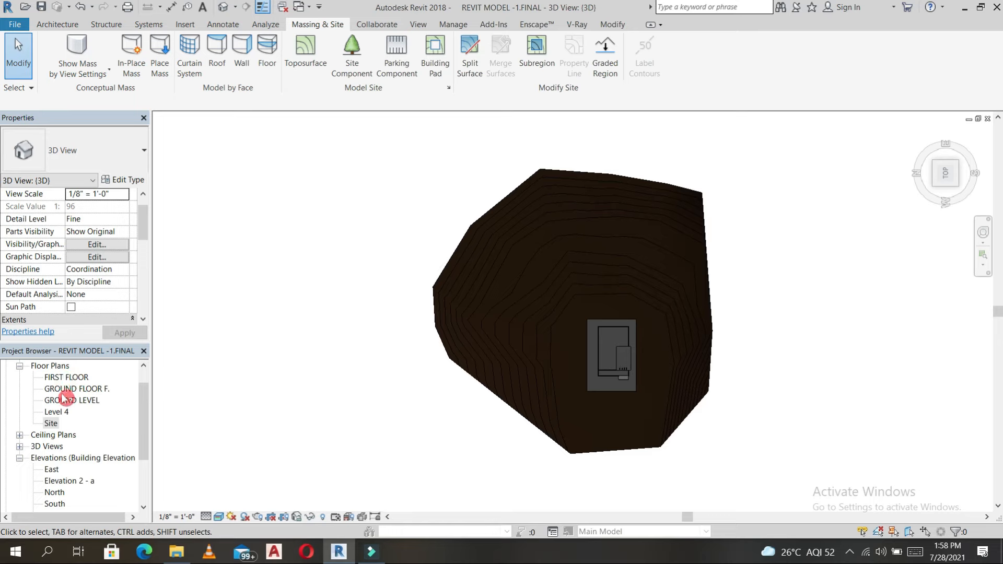
double_click(68, 389)
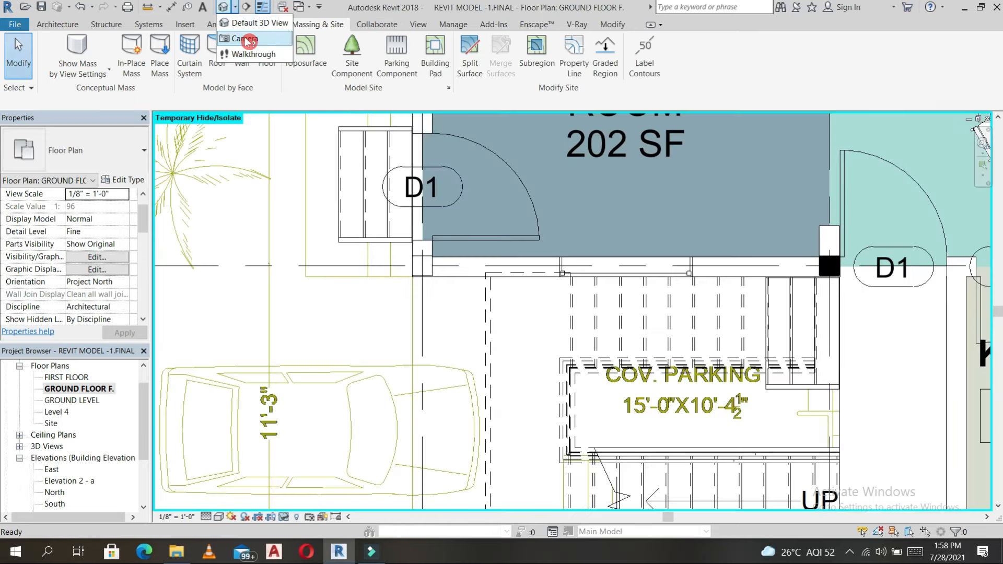
scroll(476, 270, down, 5)
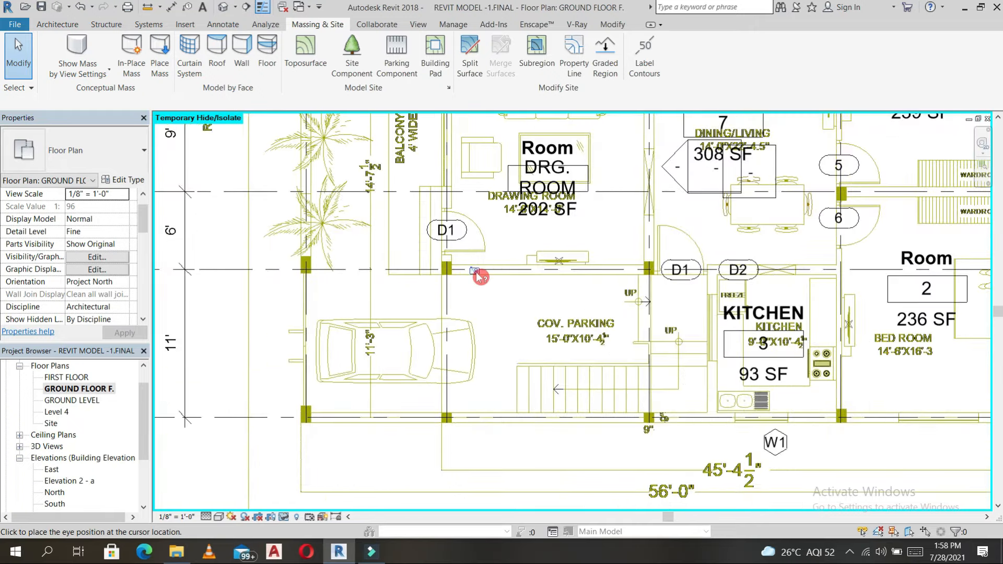
scroll(377, 281, down, 4)
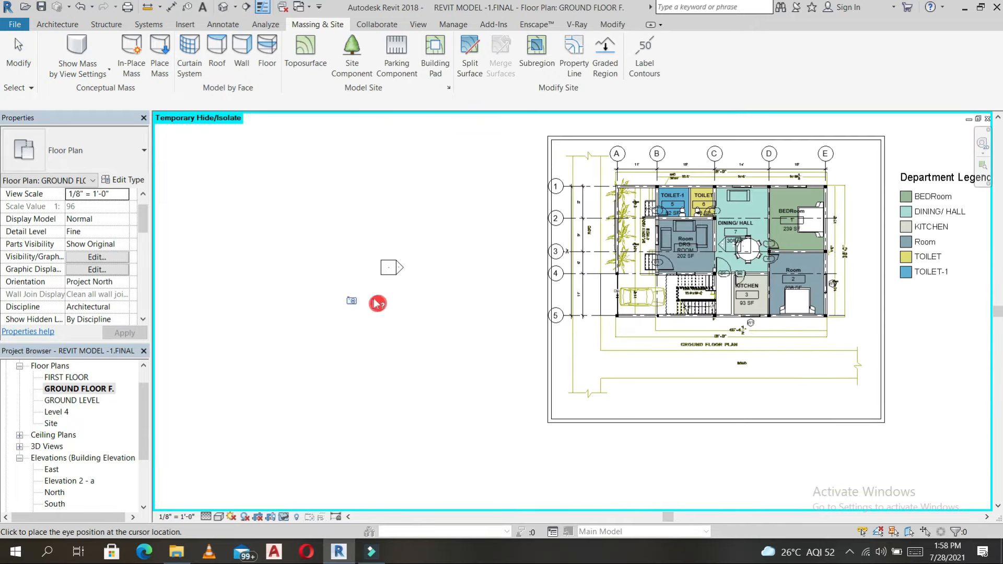
click(377, 297)
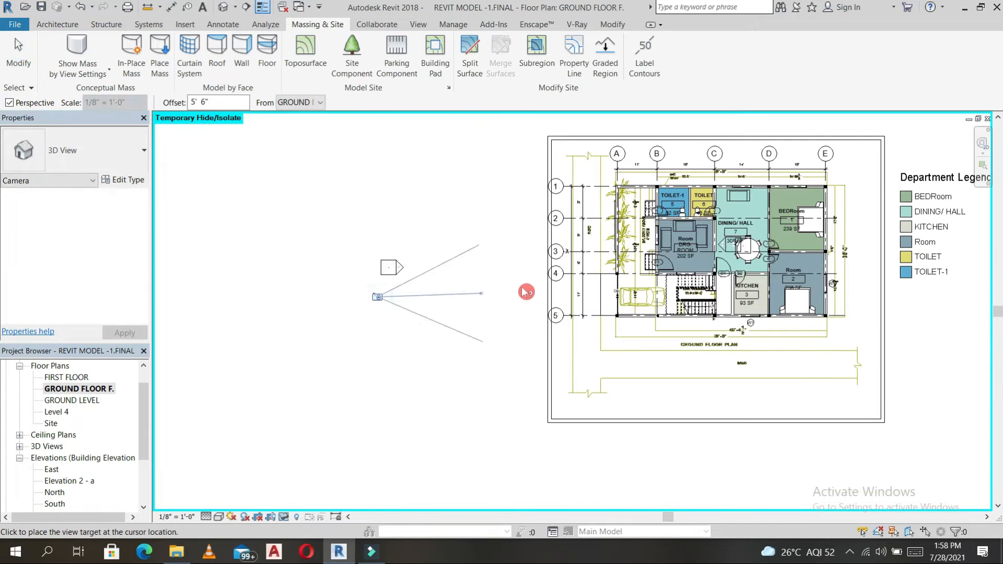
click(880, 239)
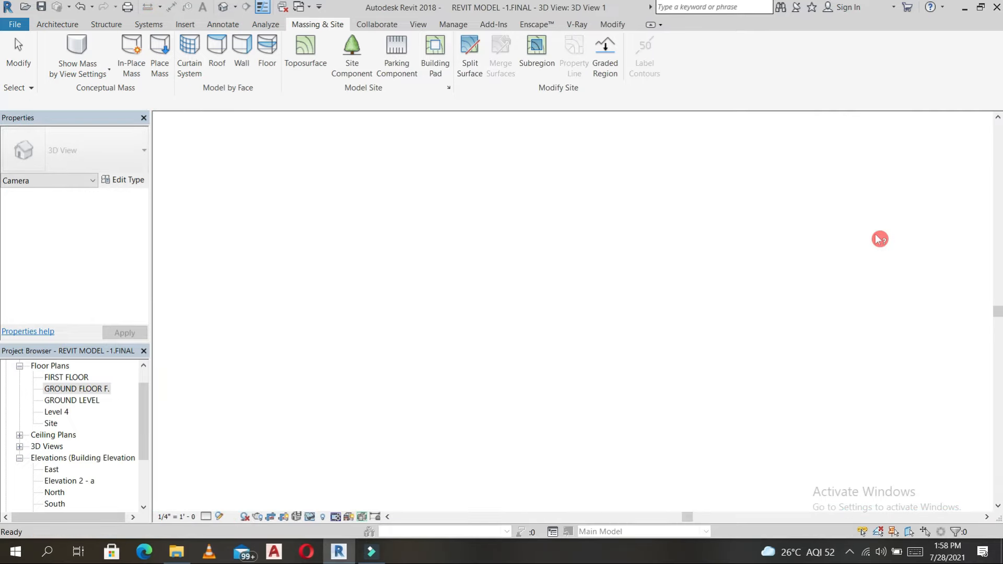
Step: Extend the camera view's crop region at its edges to frame the whole house front and surrounding terrain
scroll(699, 306, down, 3)
drag(629, 203, 630, 161)
drag(620, 413, 621, 419)
drag(486, 286, 441, 329)
scroll(510, 329, up, 2)
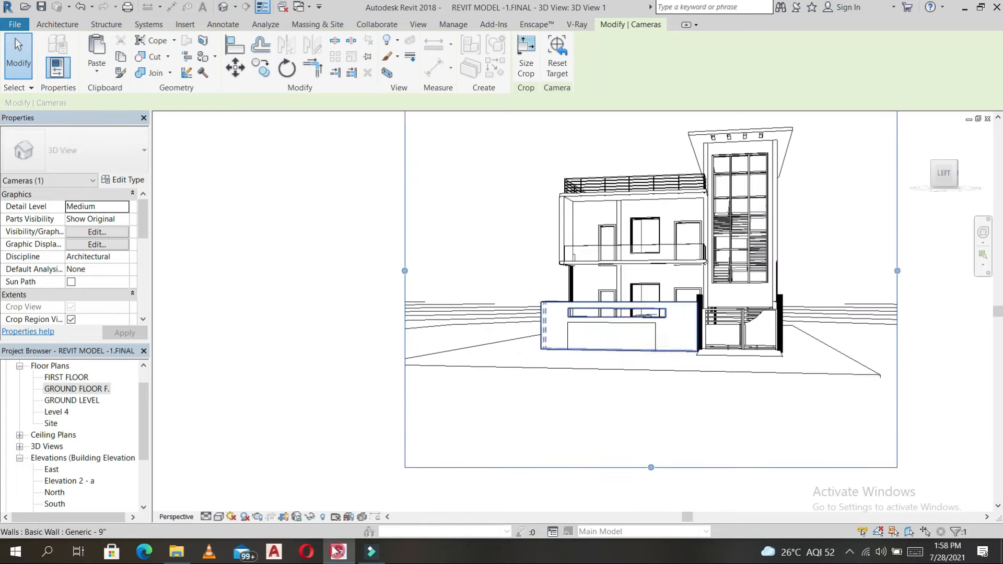
Step: Set the camera view's visual style to Realistic and turn the view slightly to face the house front
click(219, 517)
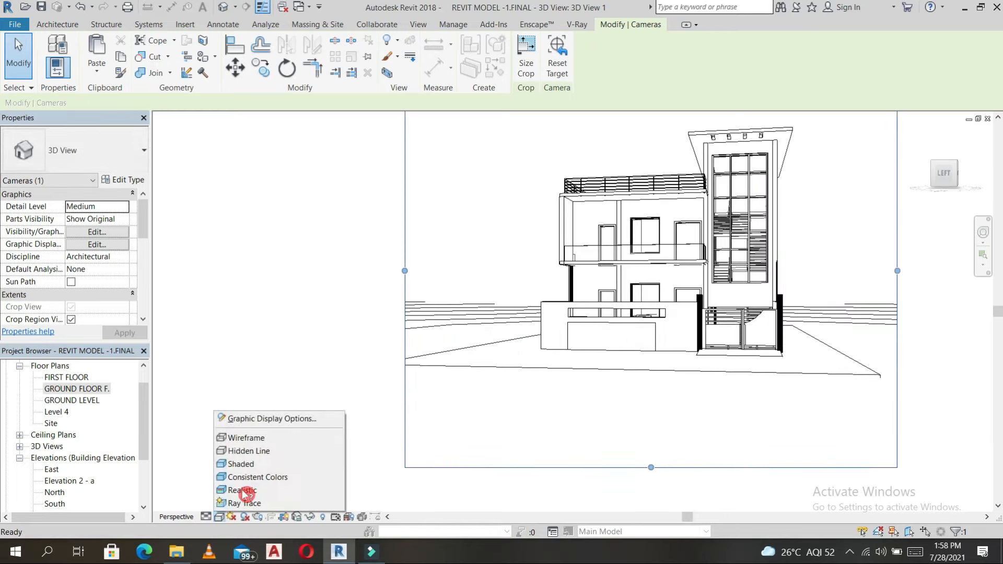
click(242, 491)
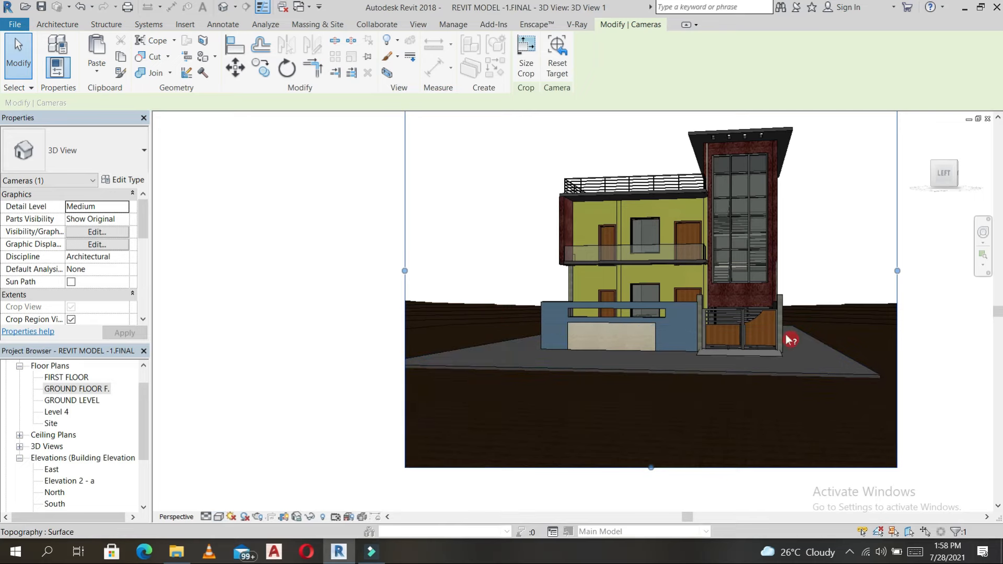
shift+middle_drag(855, 264, 763, 300)
scroll(854, 267, up, 1)
scroll(738, 293, down, 1)
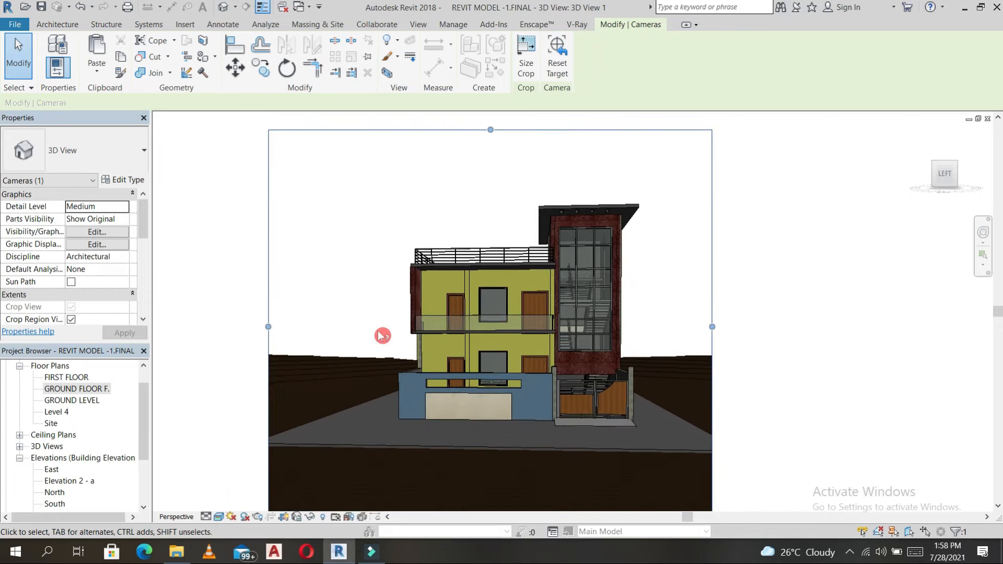
Step: Start a walkthrough on the ground floor plan and place its first key frames in a curve from the southwest toward the house front
click(288, 307)
double_click(78, 390)
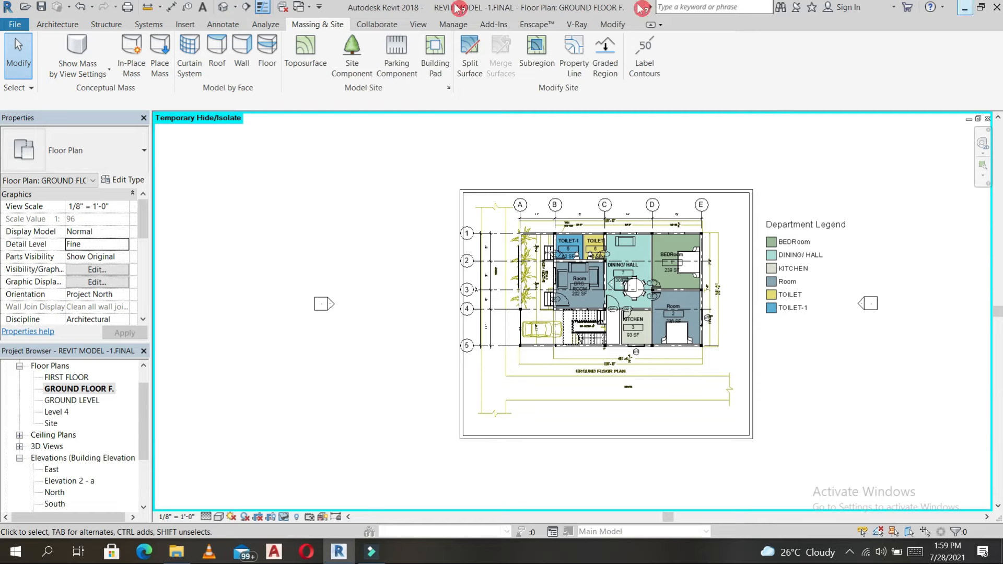
click(58, 26)
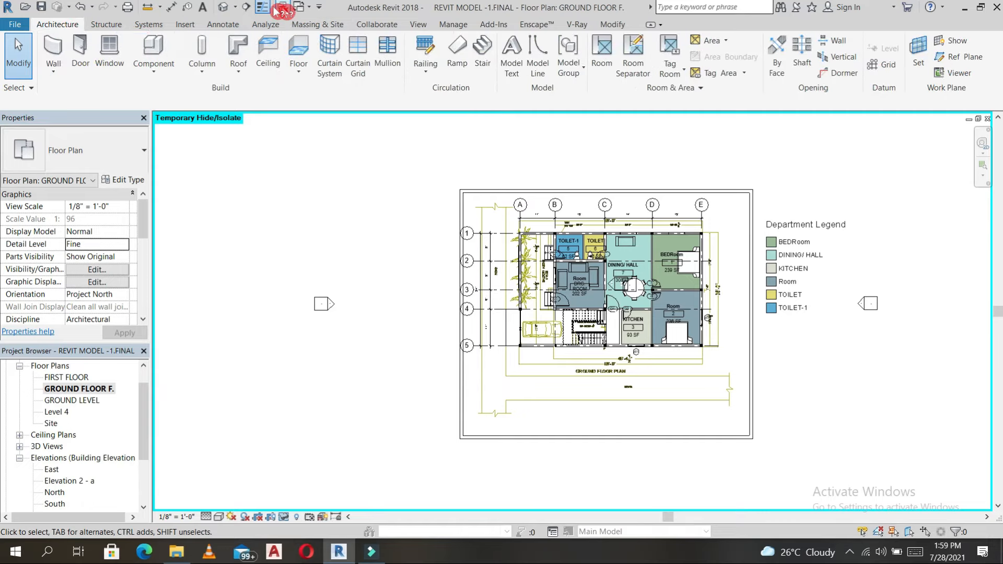
click(236, 7)
click(248, 58)
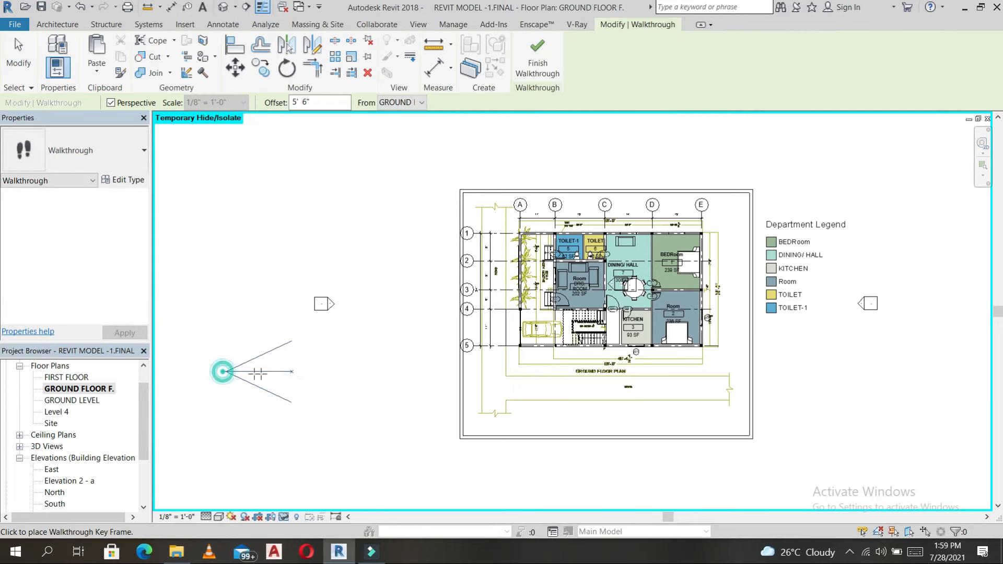
click(321, 365)
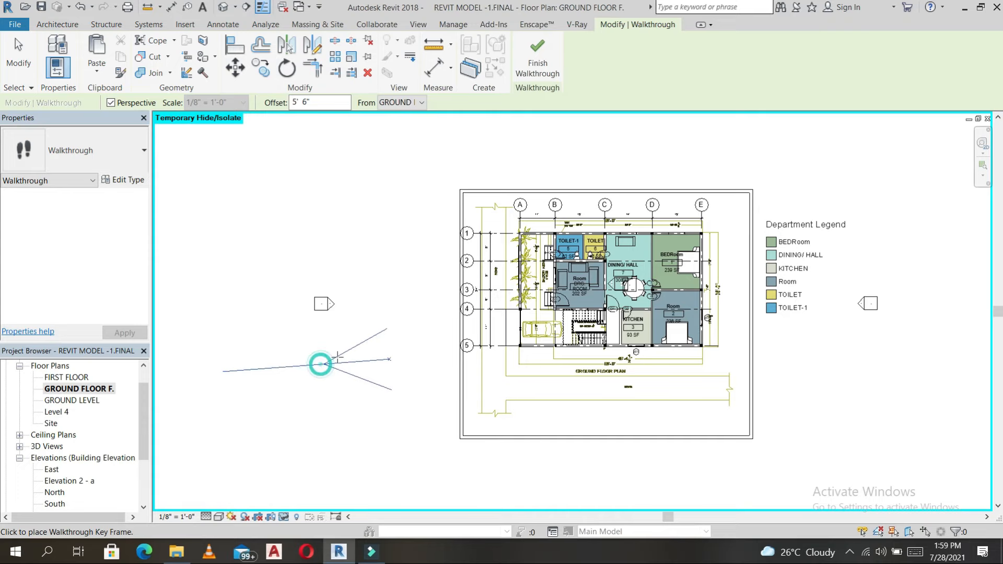
click(374, 324)
click(405, 287)
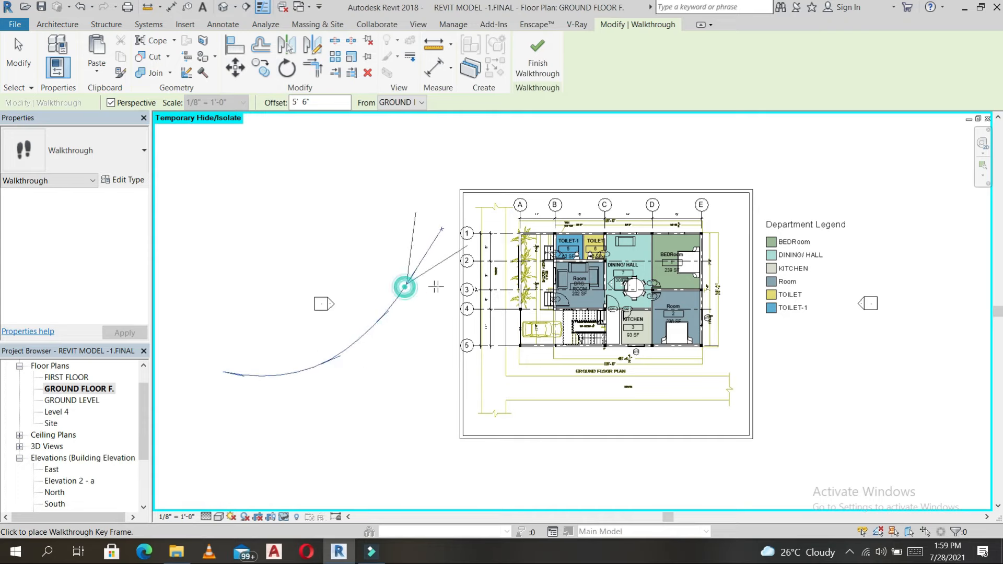
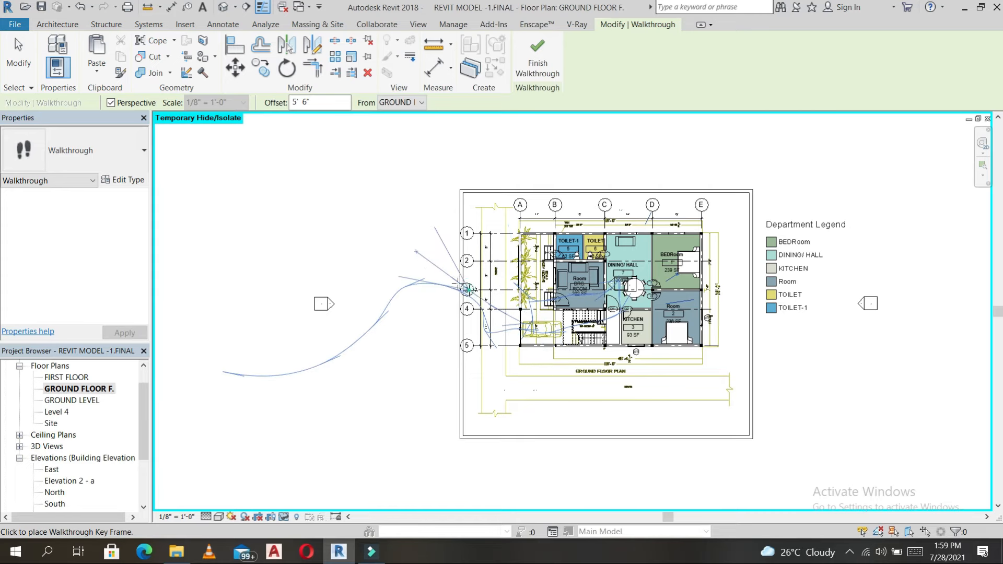
Step: Loop the walkthrough path around west of the house and back toward its northwest corner, and finish the path
click(235, 223)
click(218, 198)
click(239, 188)
click(318, 190)
click(384, 205)
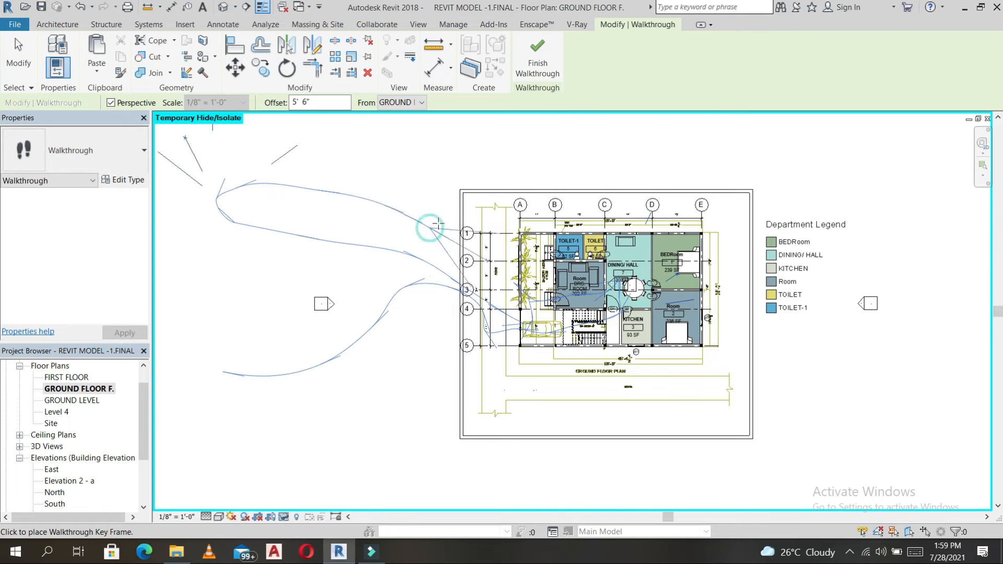
click(538, 60)
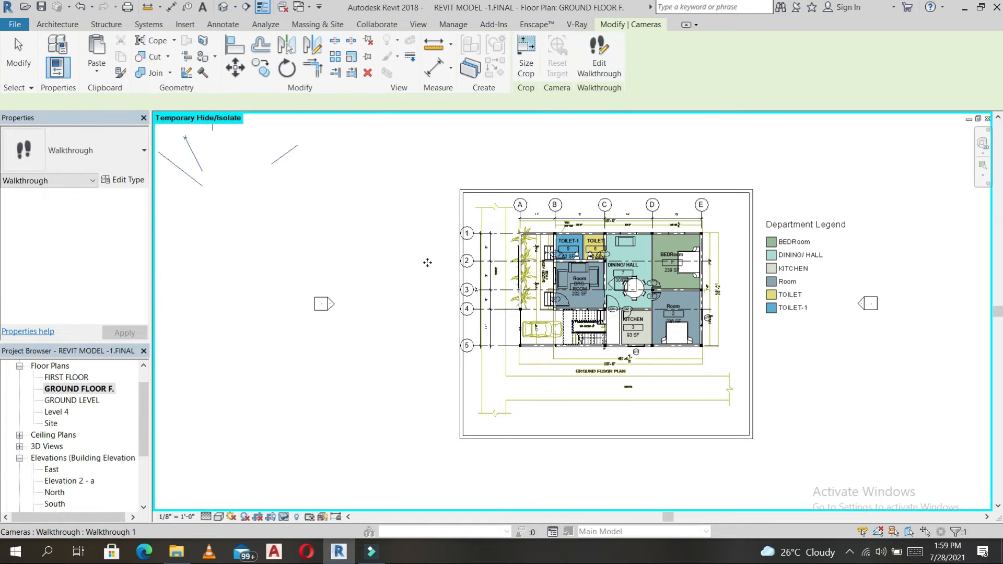
Step: Edit the walkthrough and set its active frame to 1, at the start of the path
click(600, 68)
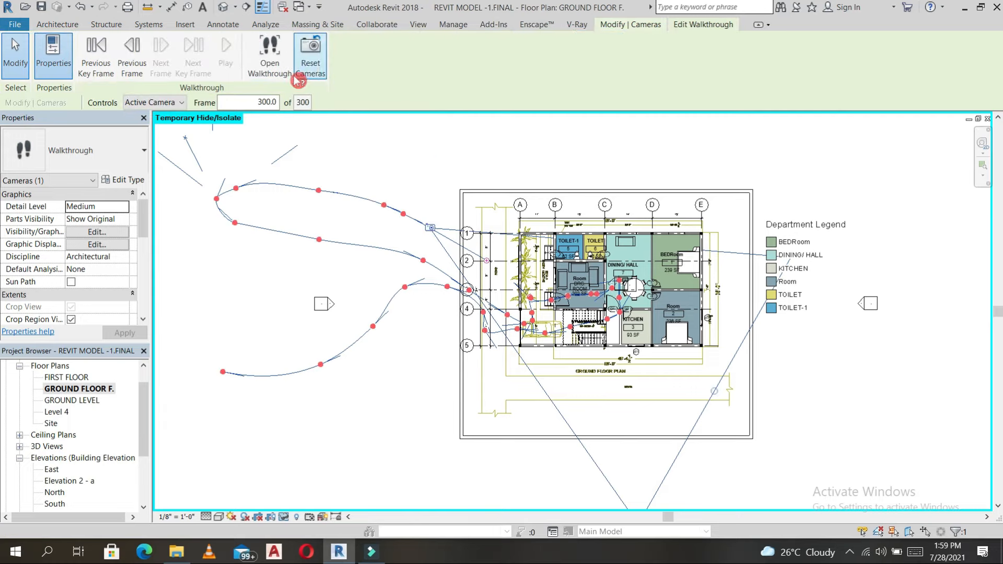
click(251, 102)
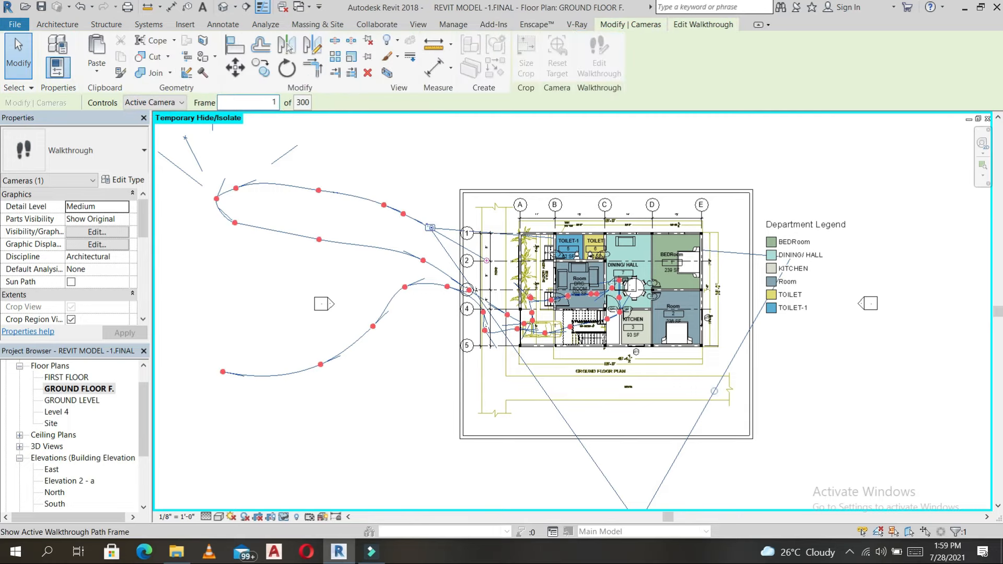
text(1)
key(Return)
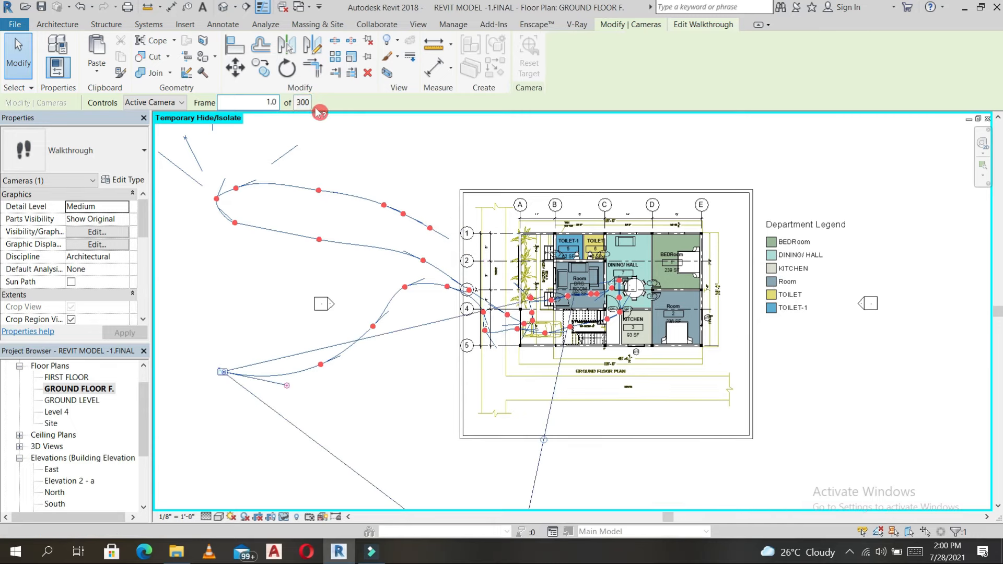
right_click(375, 156)
click(389, 156)
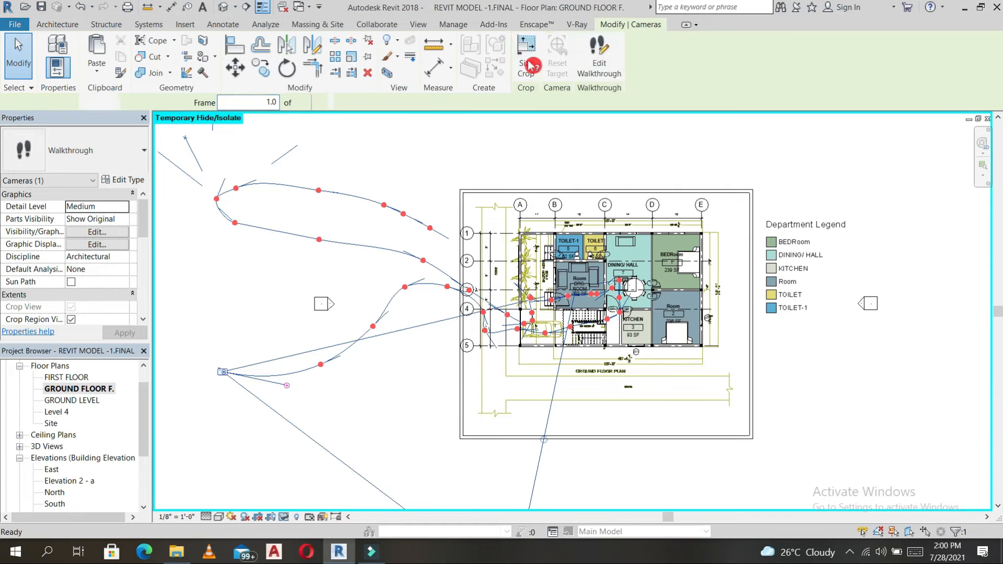
Step: Open the selected walkthrough for editing, play it in its camera view from frame 1, and stop the playback partway
click(597, 56)
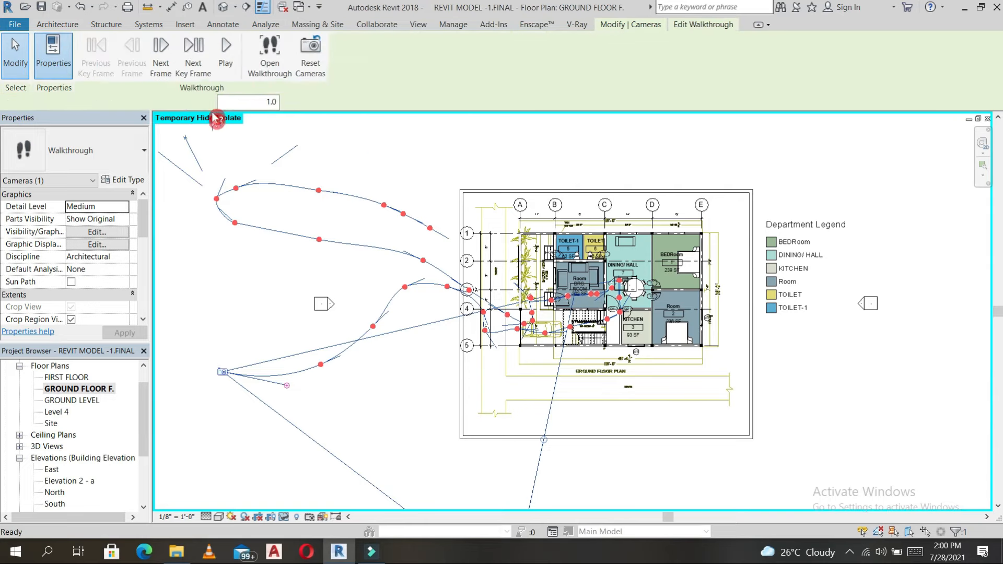
click(271, 50)
click(260, 490)
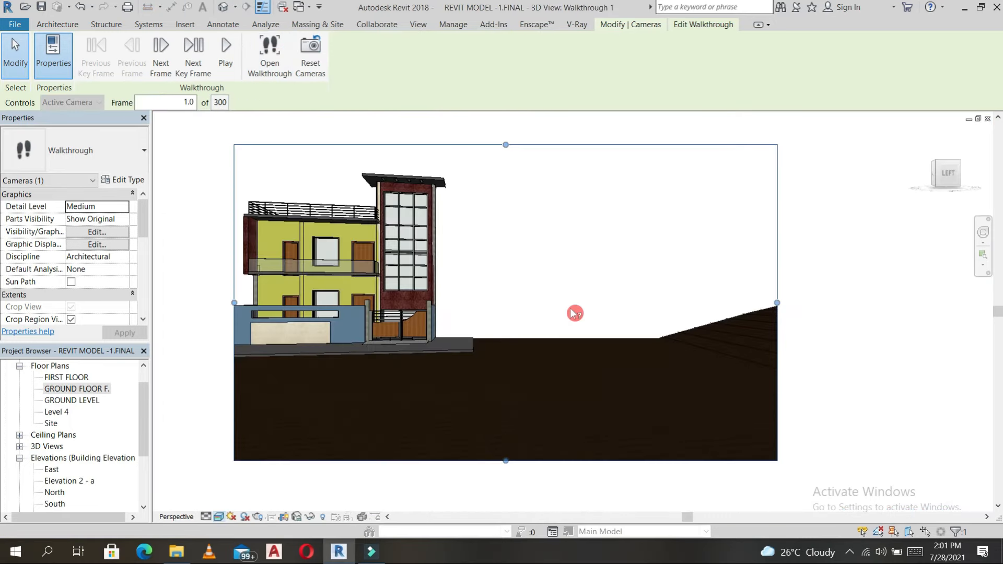
click(217, 147)
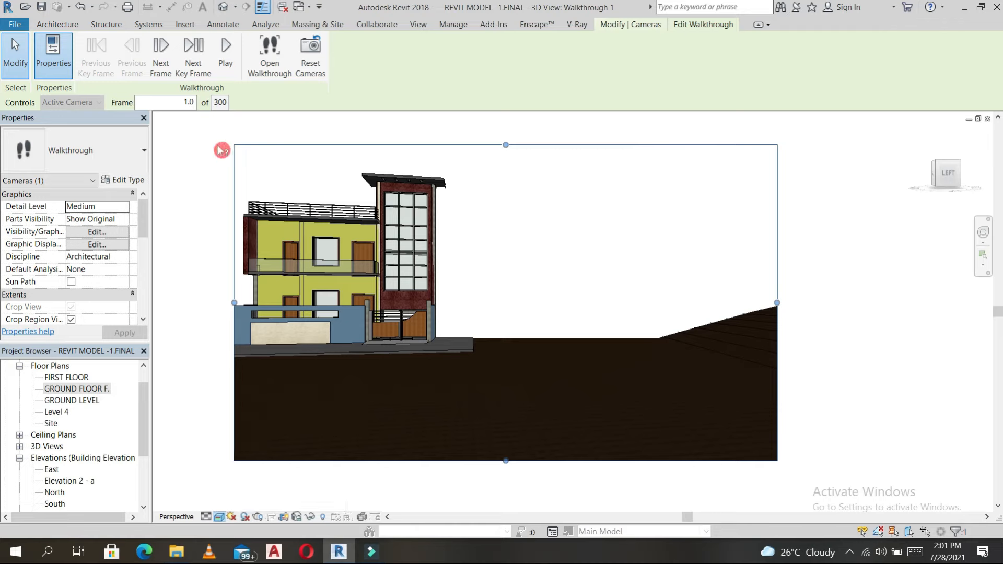
click(226, 52)
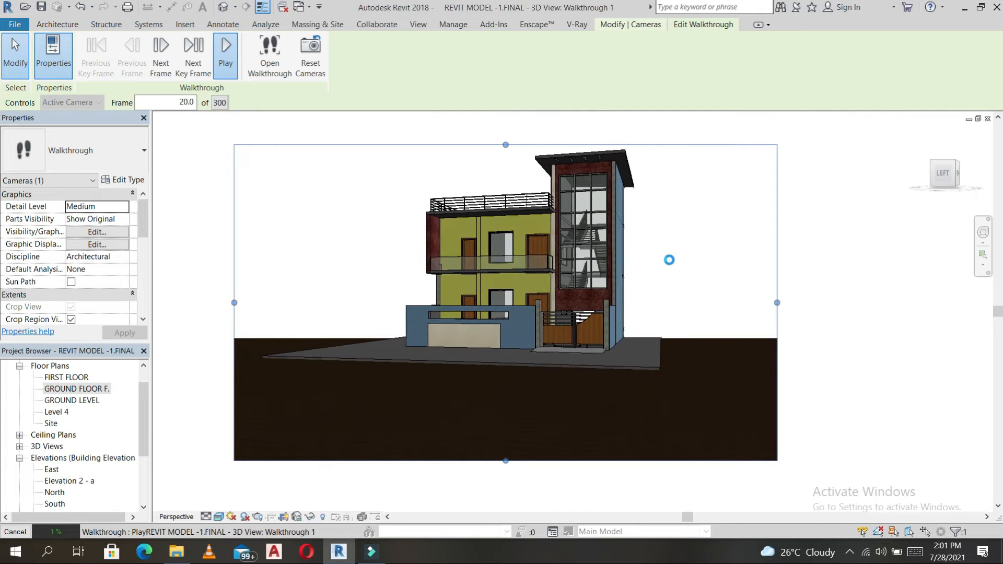
key(Escape)
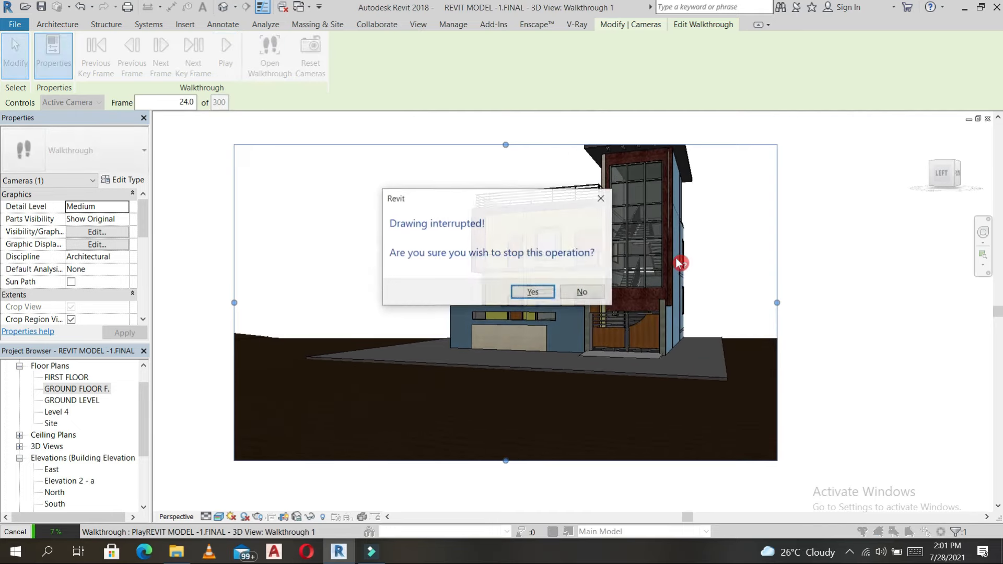
click(531, 291)
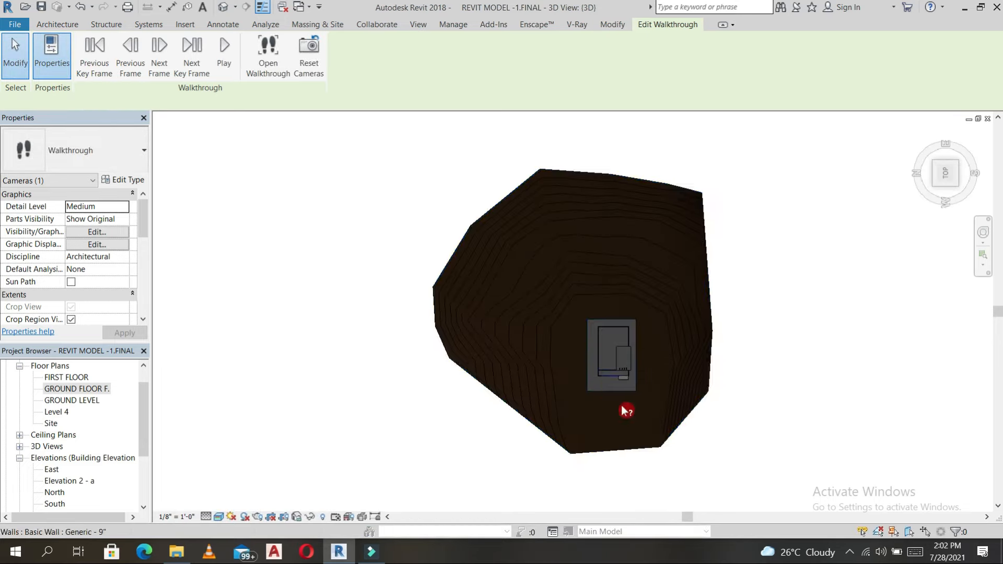
Step: Place two horizontal Cornice wall sweeps across the front boundary wall in the 3D left view, both below the long opening
shift+middle_drag(623, 409, 639, 136)
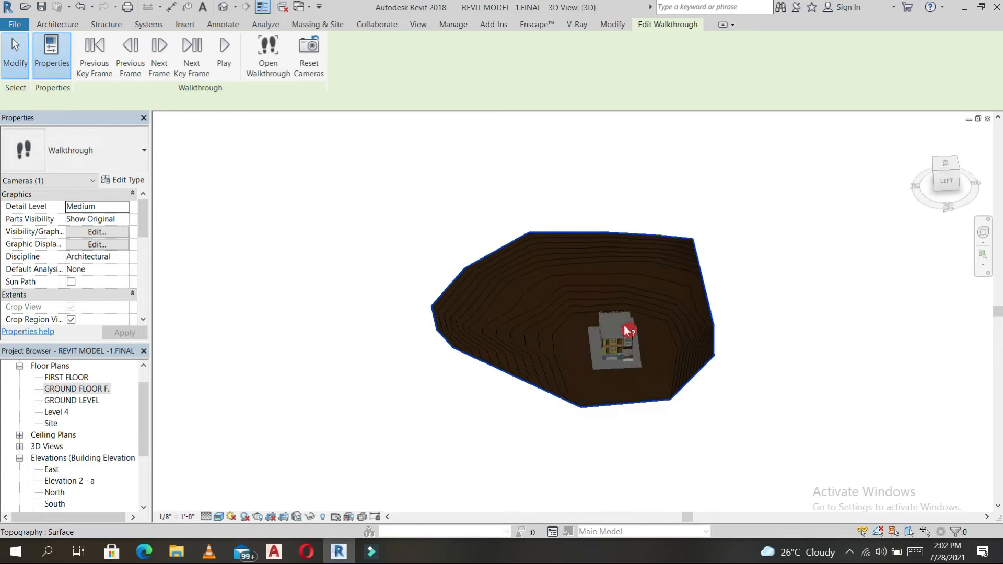
scroll(626, 330, up, 3)
scroll(643, 408, up, 3)
shift+middle_drag(643, 408, 526, 318)
scroll(515, 312, up, 3)
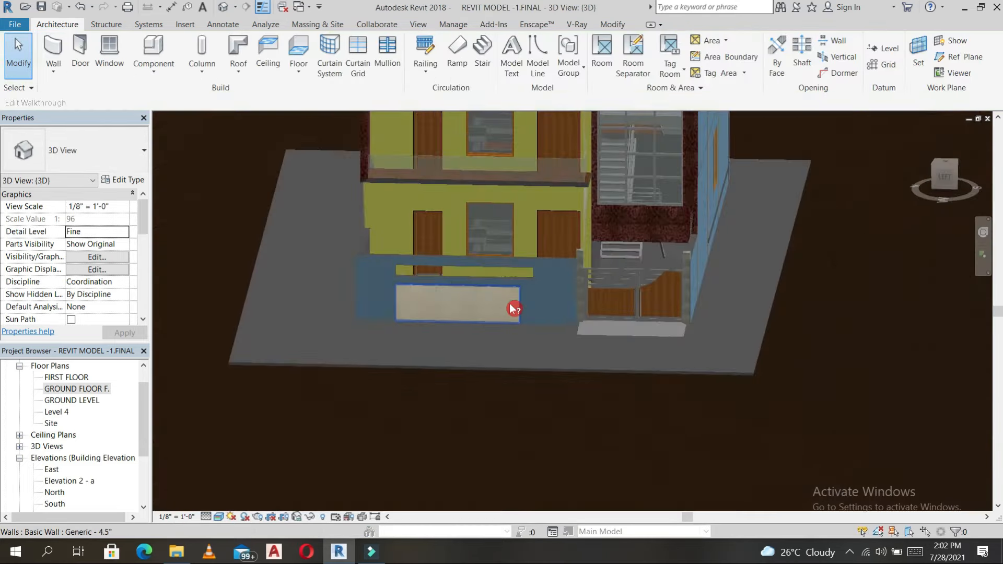
scroll(510, 304, up, 1)
middle_drag(573, 292, 568, 329)
click(945, 176)
scroll(607, 329, up, 6)
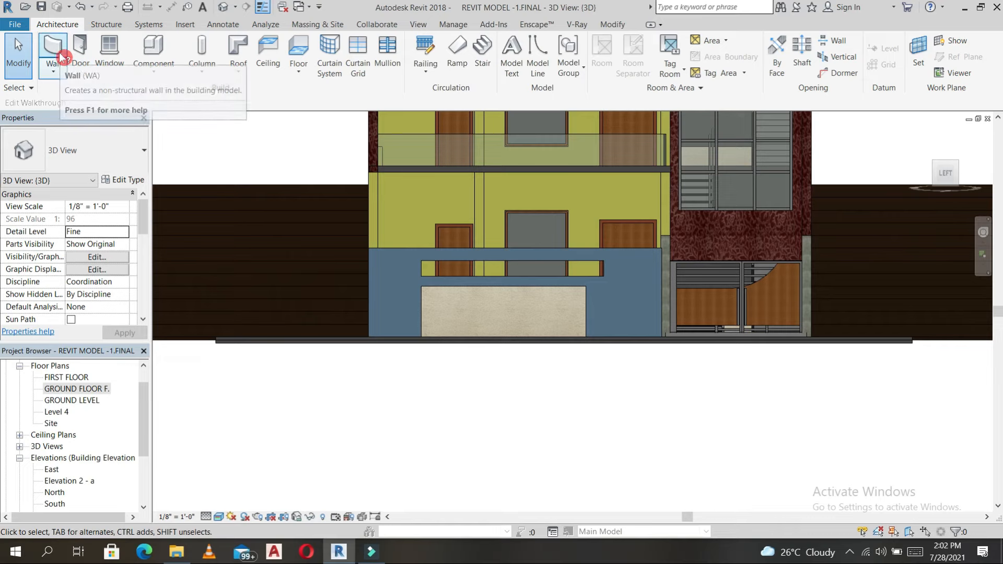
click(56, 75)
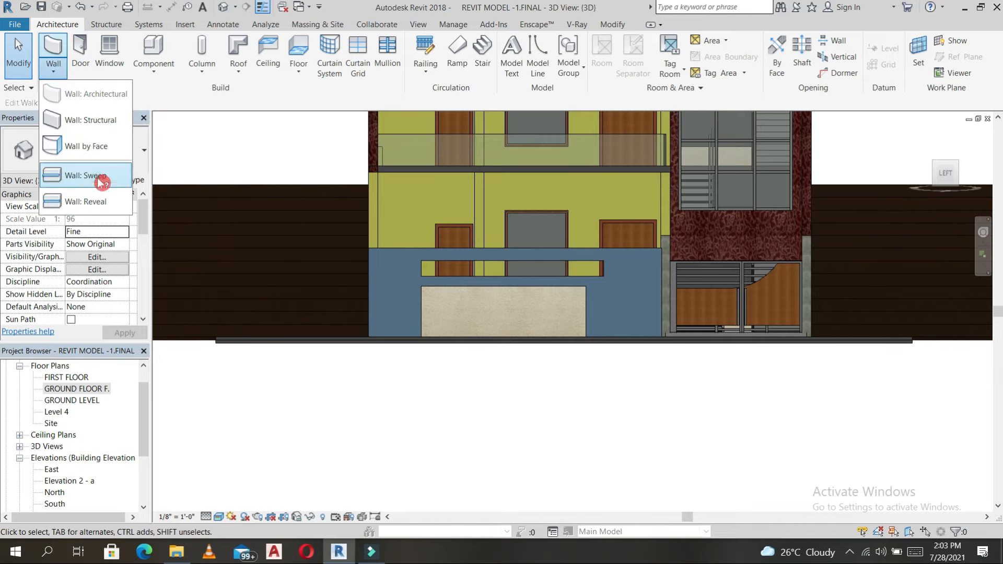
click(82, 179)
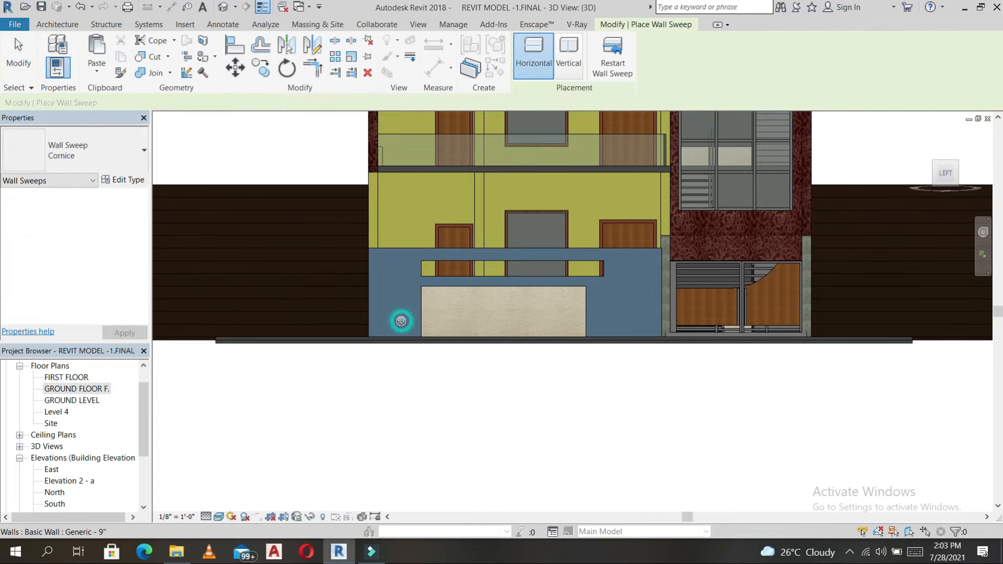
click(609, 54)
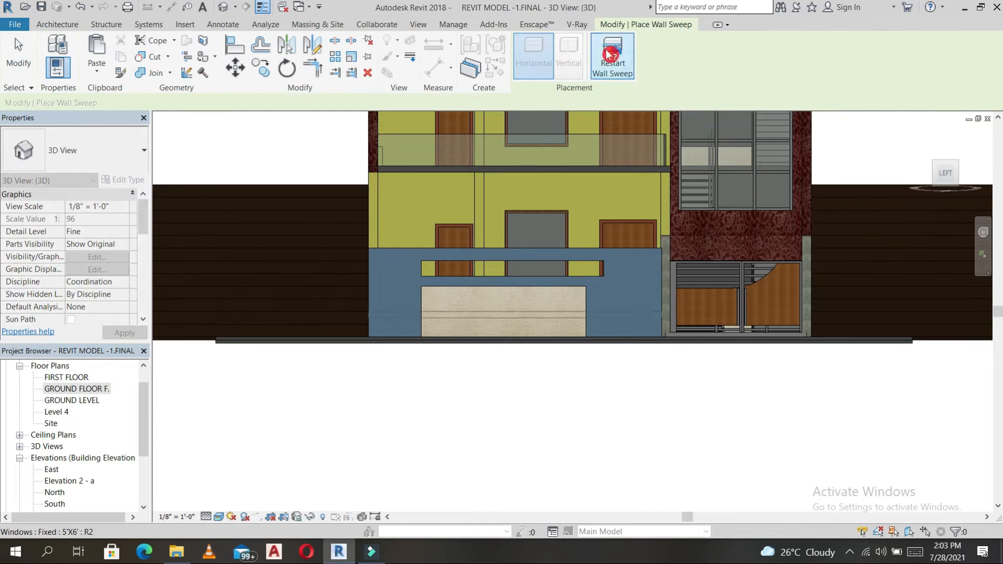
click(400, 294)
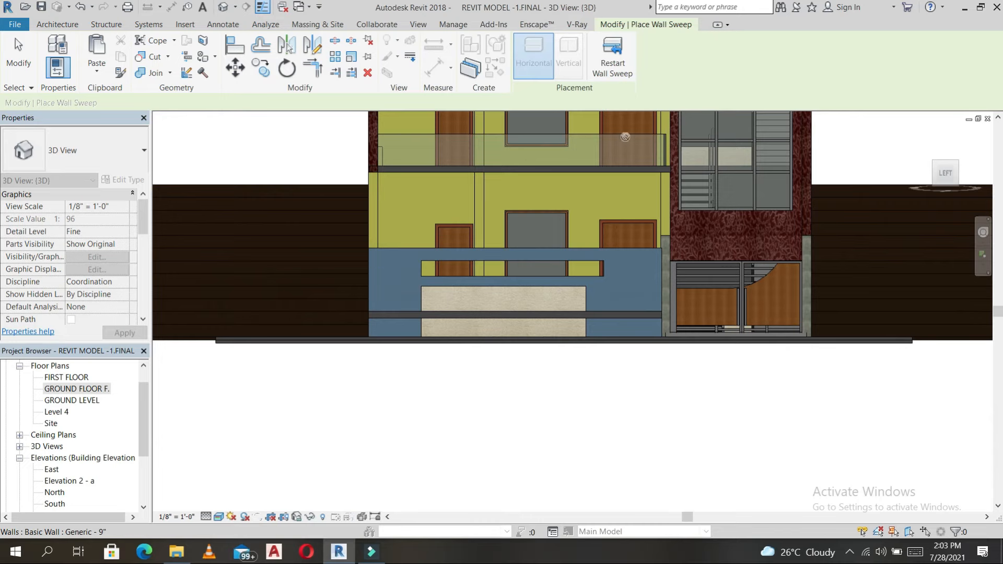
click(391, 280)
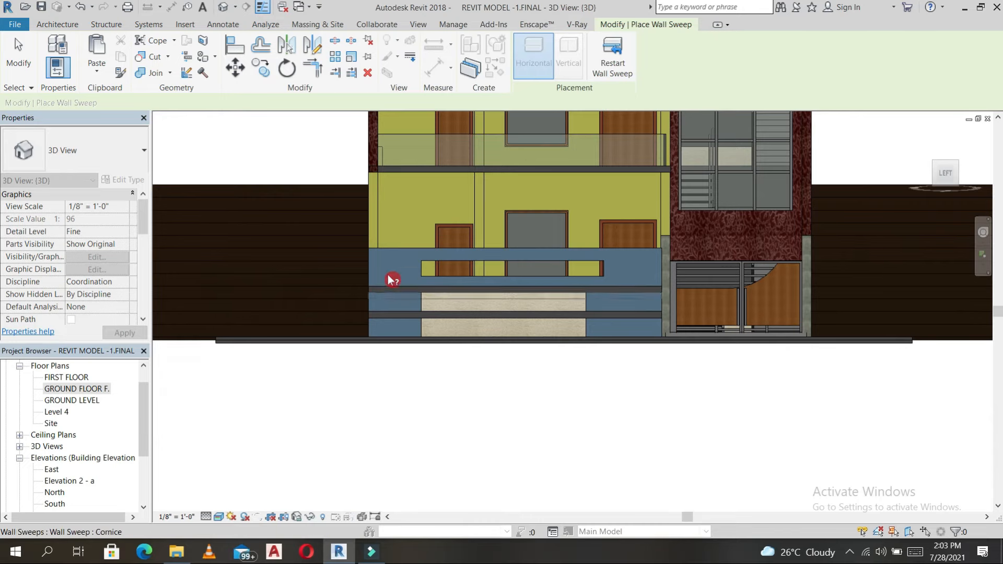
Step: Add three vertical Cornice wall sweeps to the front boundary wall, one near the far corner and two beside the gate
click(569, 55)
click(400, 320)
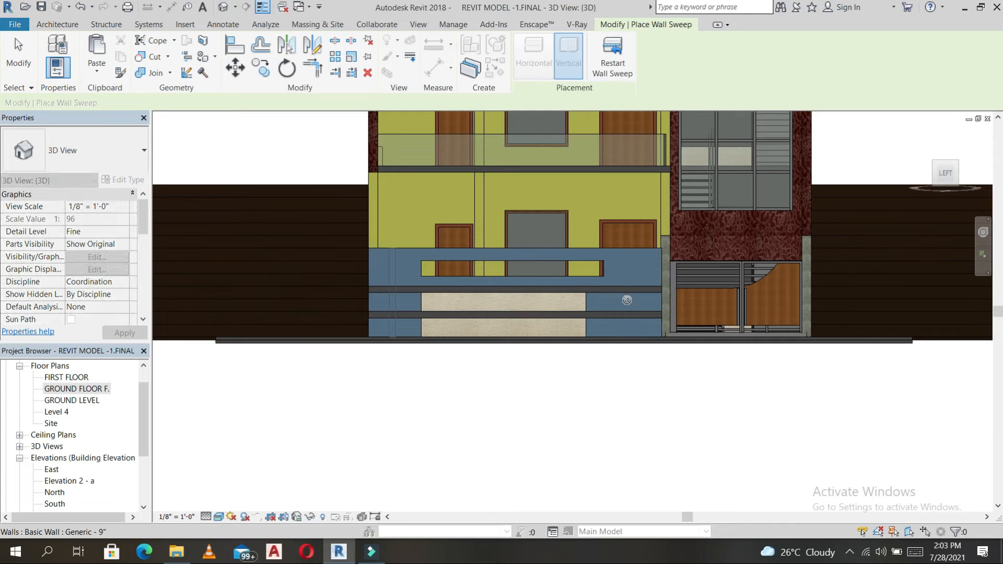
click(615, 302)
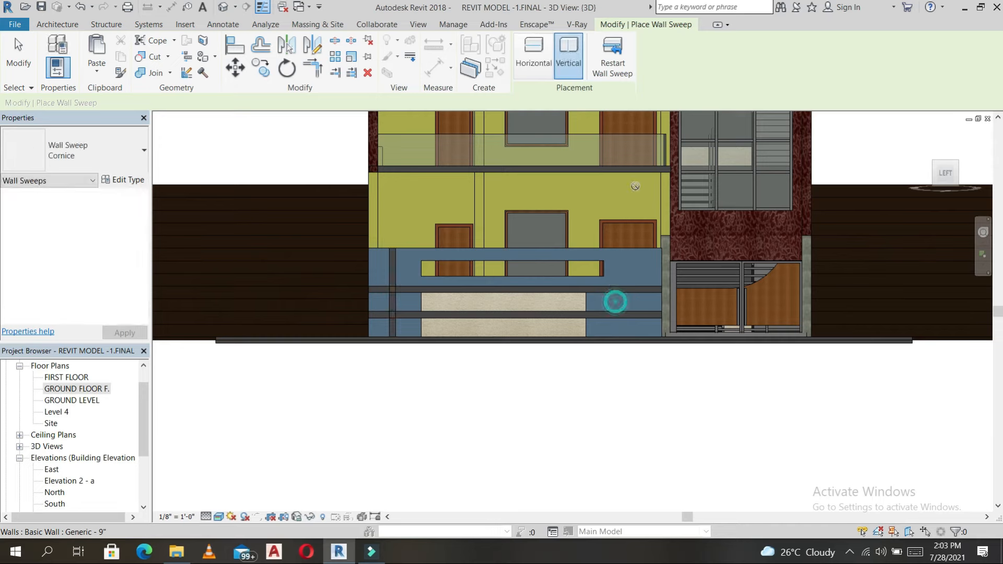
click(648, 311)
key(Escape)
key(Escape)
Step: Paint the faces of the horizontal and vertical wall sweeps on the front boundary wall with the material paint
shift+middle_drag(567, 413, 191, 291)
scroll(553, 269, up, 3)
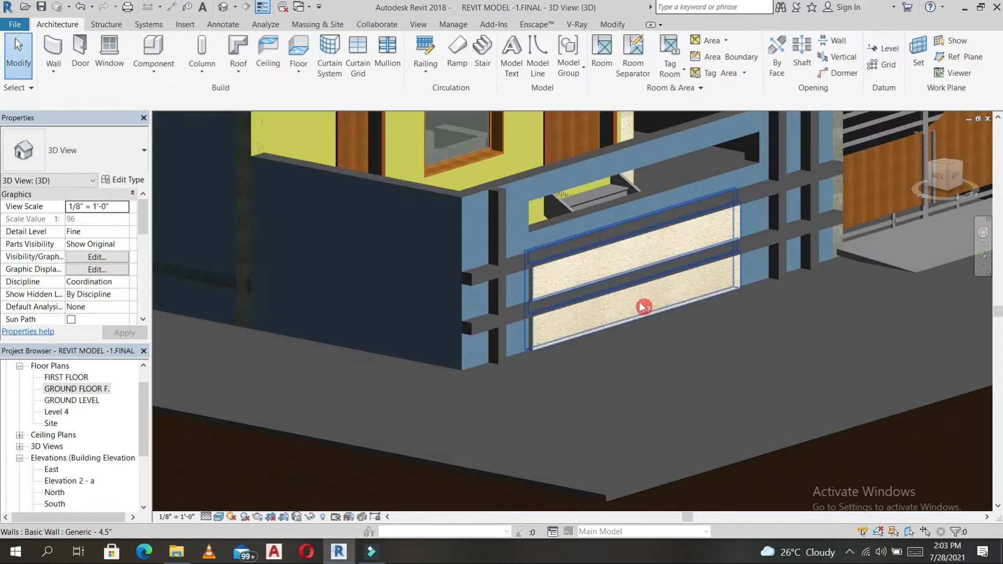
scroll(753, 269, down, 2)
middle_drag(752, 269, 500, 280)
scroll(500, 277, down, 3)
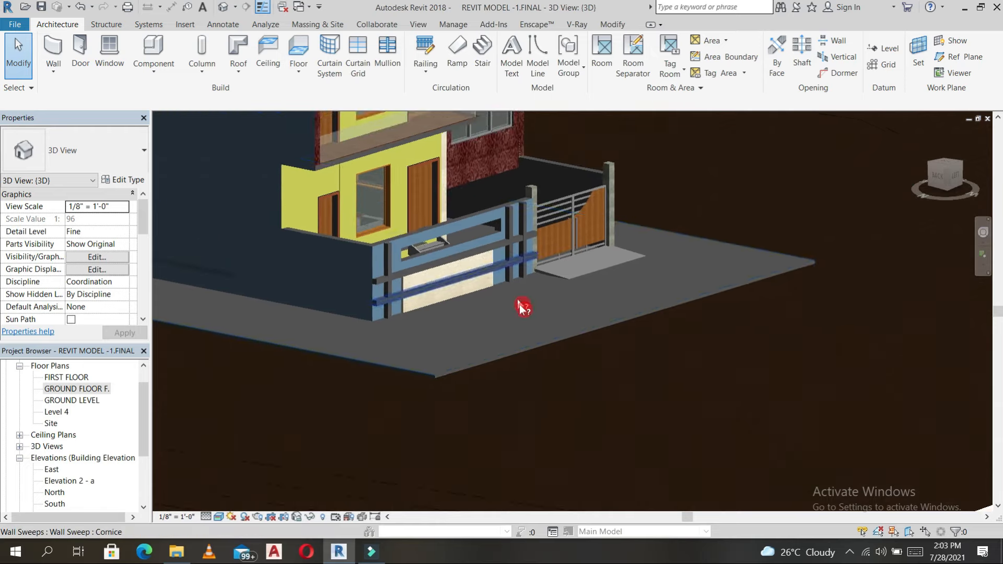
scroll(499, 336, up, 6)
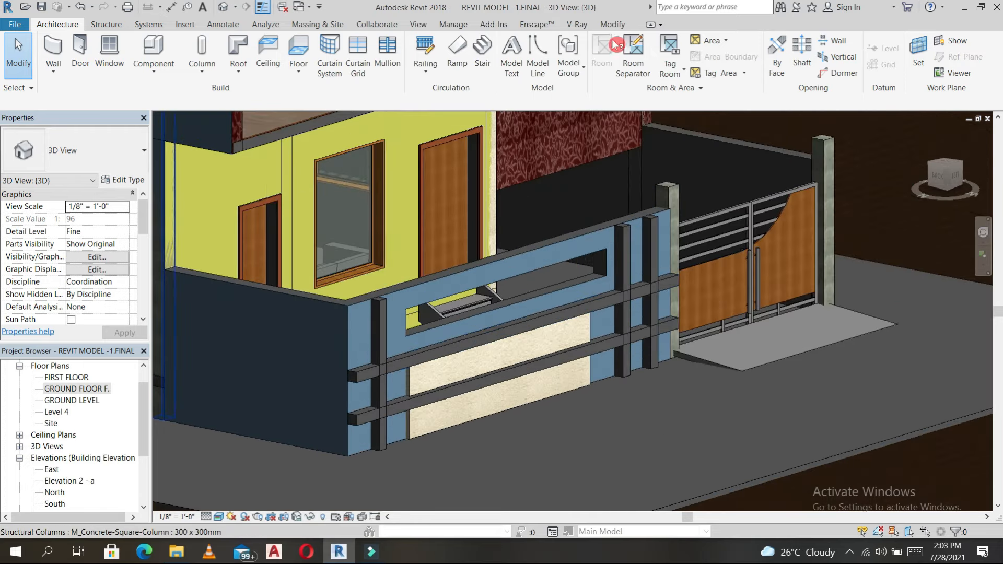
click(612, 24)
click(214, 56)
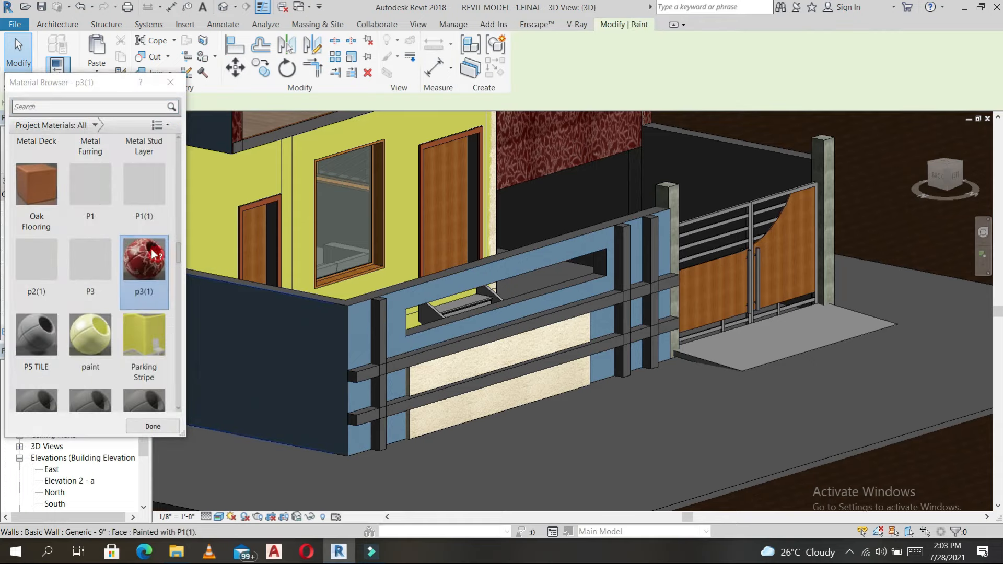
scroll(378, 330, up, 3)
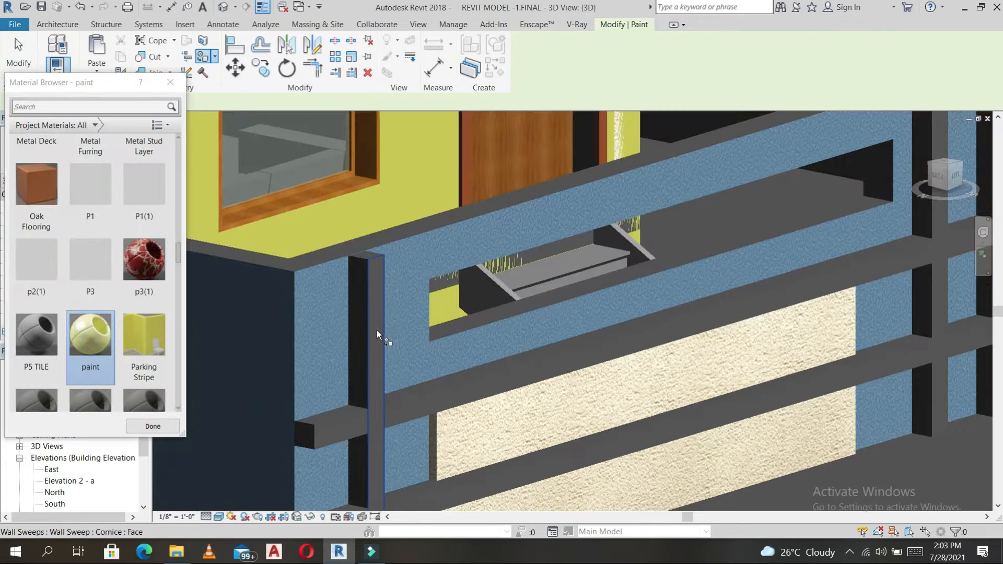
scroll(701, 265, up, 3)
click(705, 266)
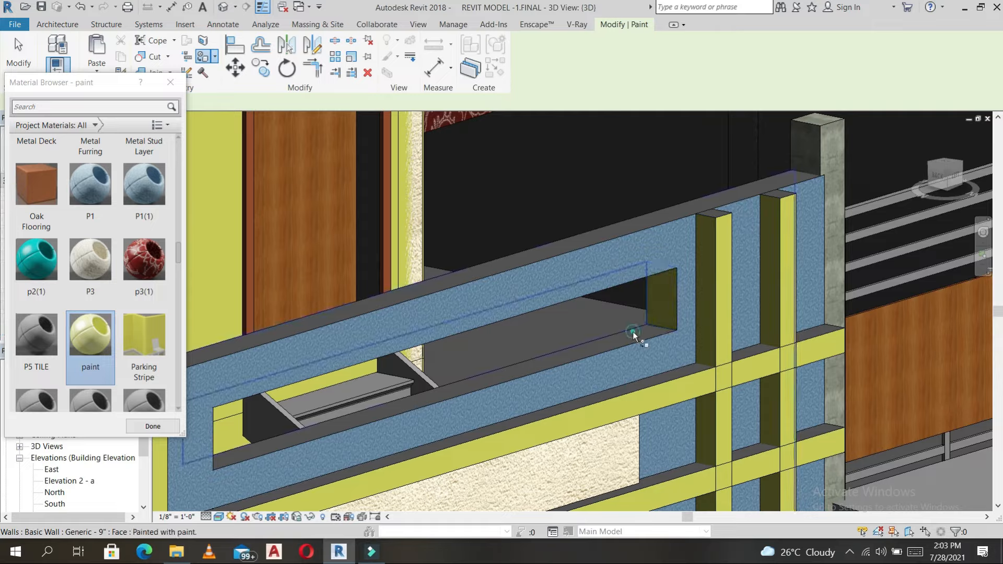
Step: Paint the inner faces of the boundary wall's opening and the remaining sweep faces near the corner with the material paint
scroll(635, 334, up, 4)
scroll(787, 328, down, 10)
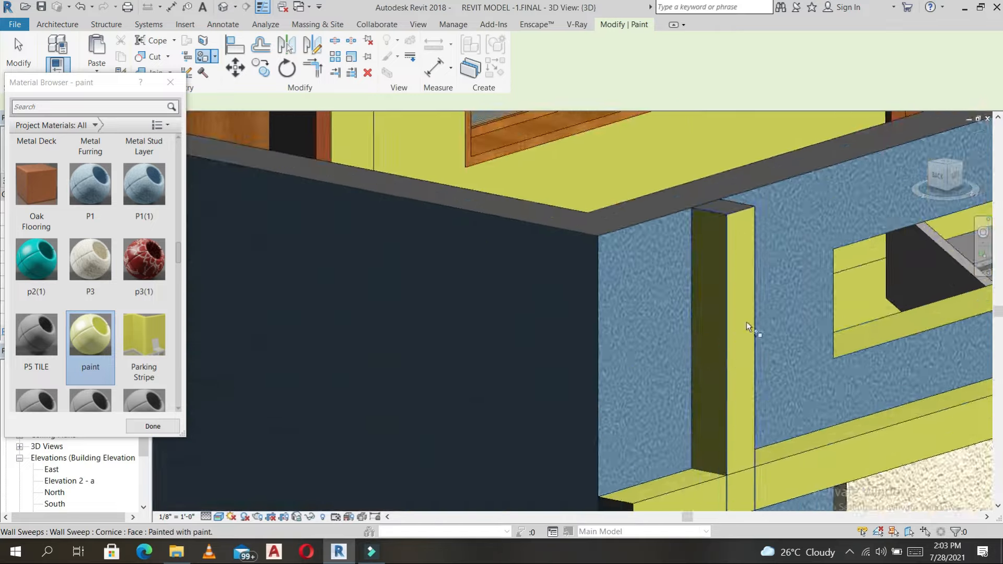
scroll(634, 343, up, 8)
scroll(613, 359, up, 6)
scroll(675, 336, down, 5)
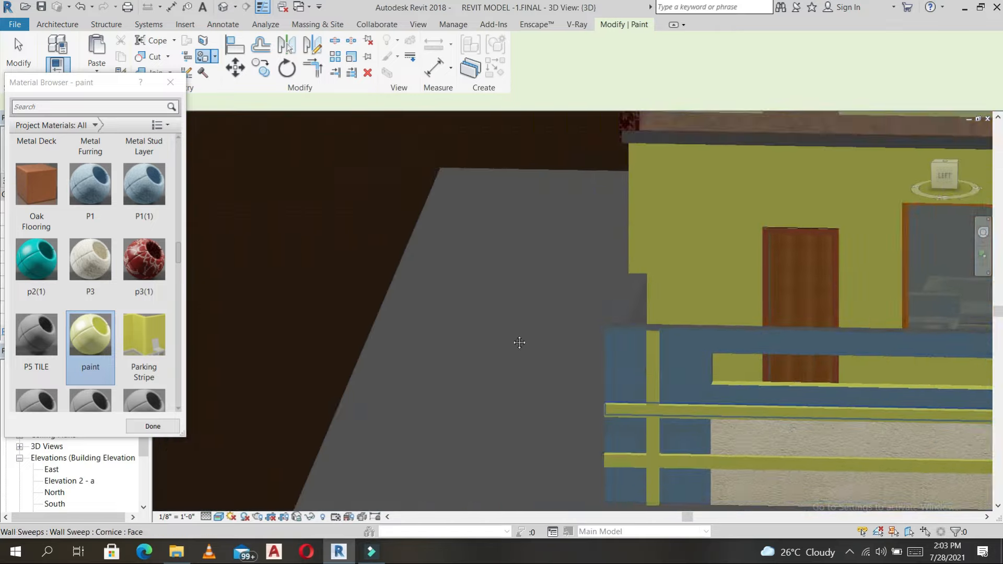
Step: Paint the front, side and top faces of the gate column adjoining the front boundary wall with the material wooden 1
middle_drag(895, 403, 457, 290)
scroll(456, 289, down, 3)
shift+middle_drag(516, 317, 401, 400)
scroll(603, 371, down, 2)
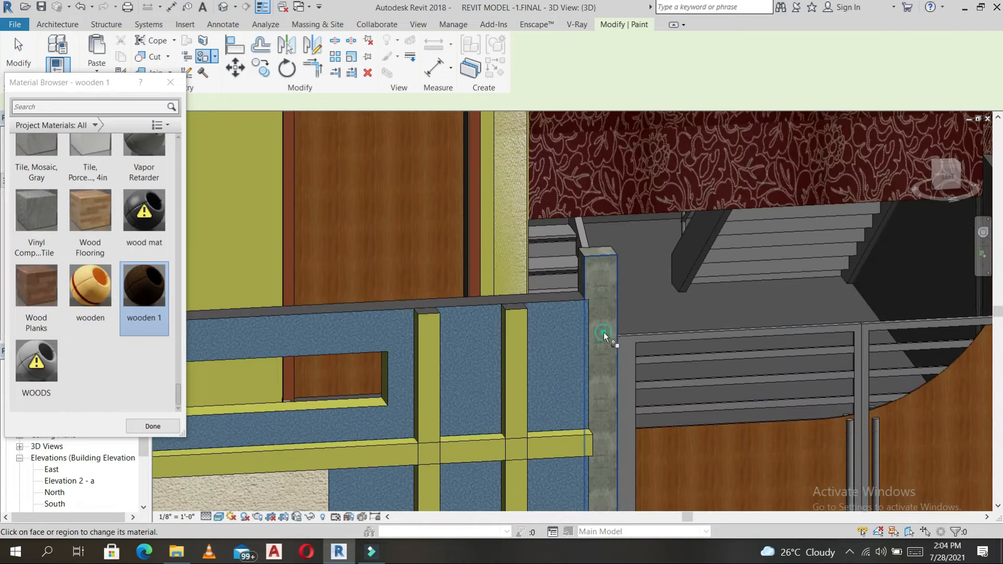
click(604, 332)
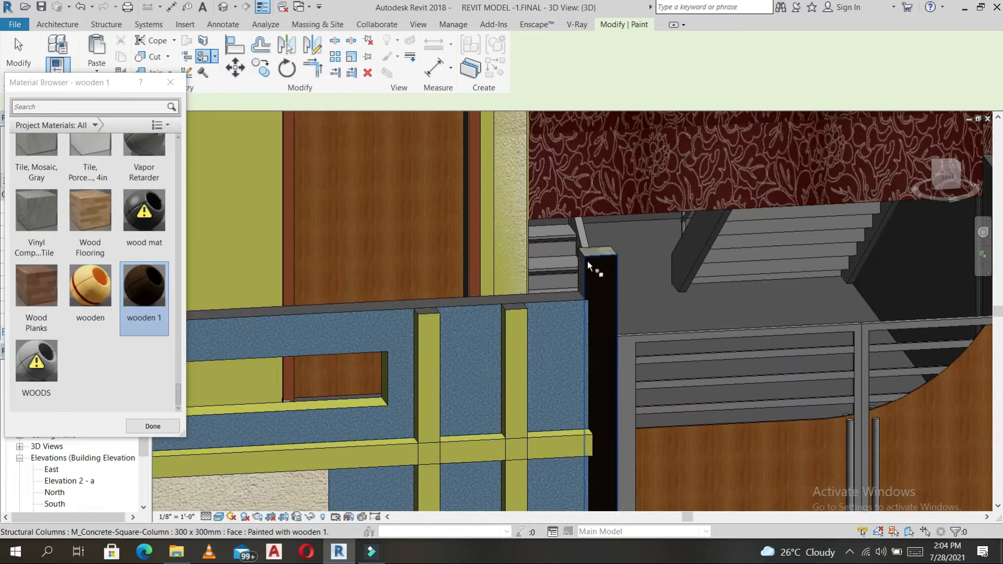
scroll(580, 265, up, 3)
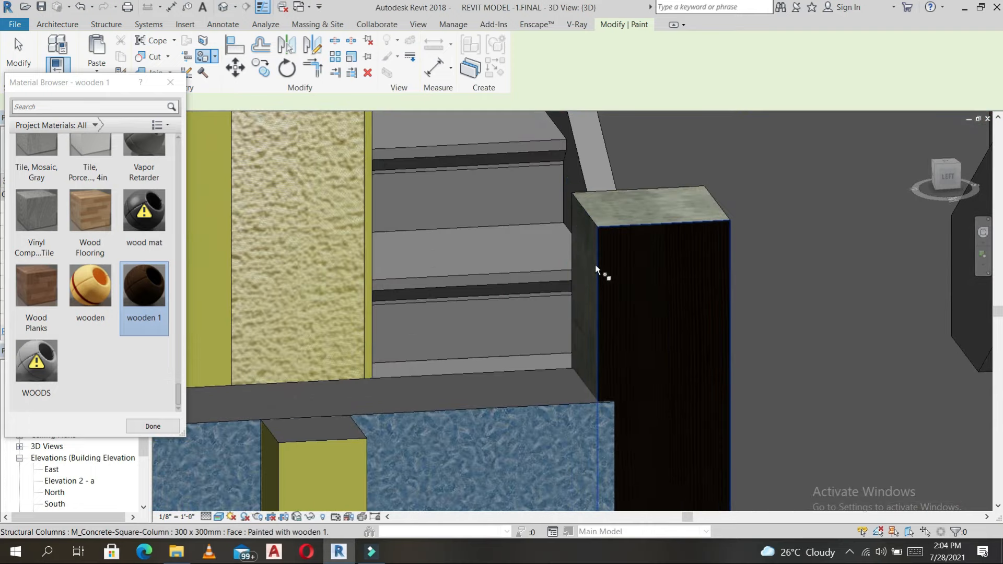
click(588, 264)
click(634, 204)
scroll(691, 258, down, 2)
scroll(691, 258, down, 3)
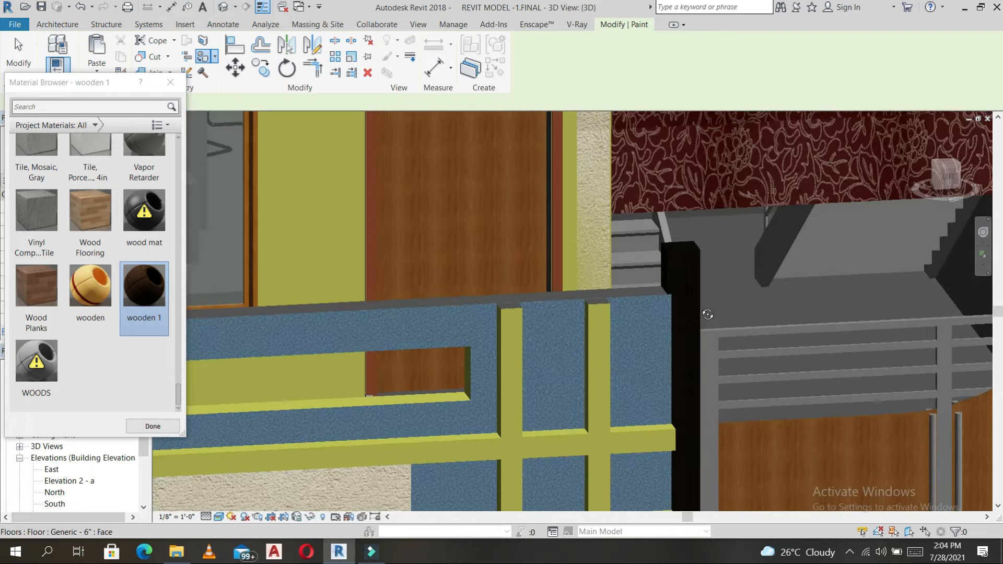
Step: Paint the visible faces of the column on the gate's other side with wooden 1 and finish painting
shift+middle_drag(703, 314, 595, 363)
middle_drag(862, 244, 956, 178)
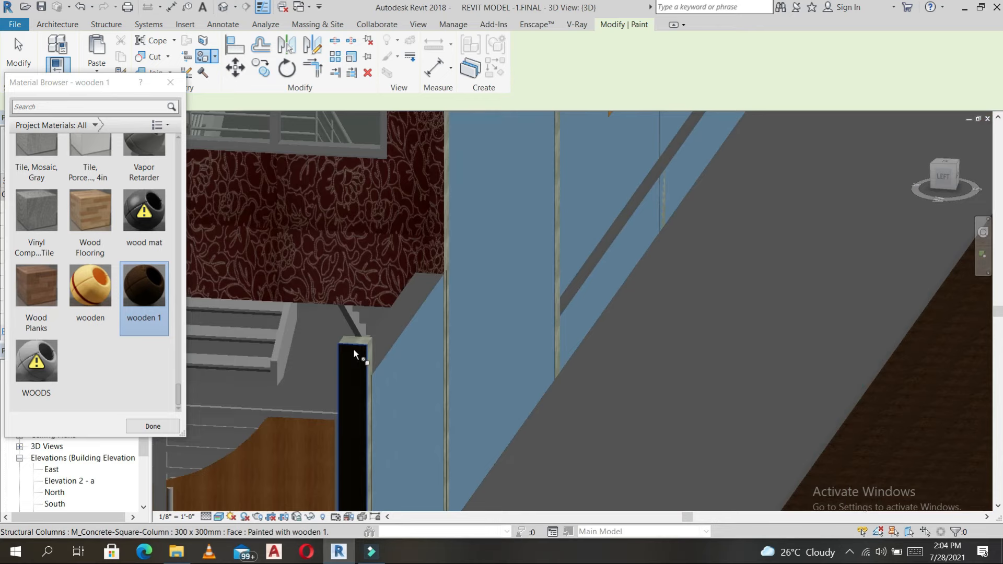
scroll(353, 348, up, 5)
click(416, 340)
click(362, 287)
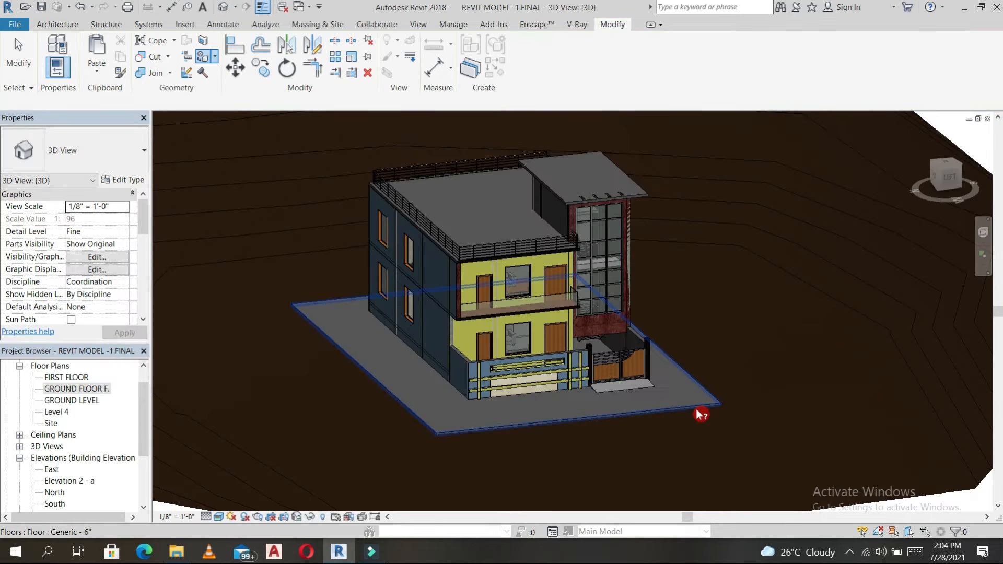
key(Escape)
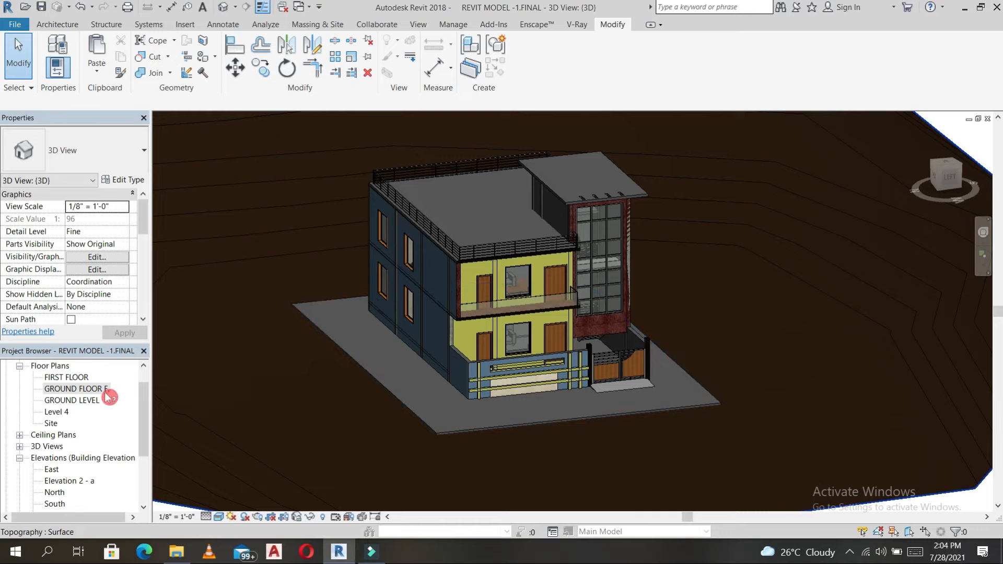
Step: Open the ground floor plan and draw a section line across the house between grids 2 and 3, from the planting area past grid E
double_click(61, 390)
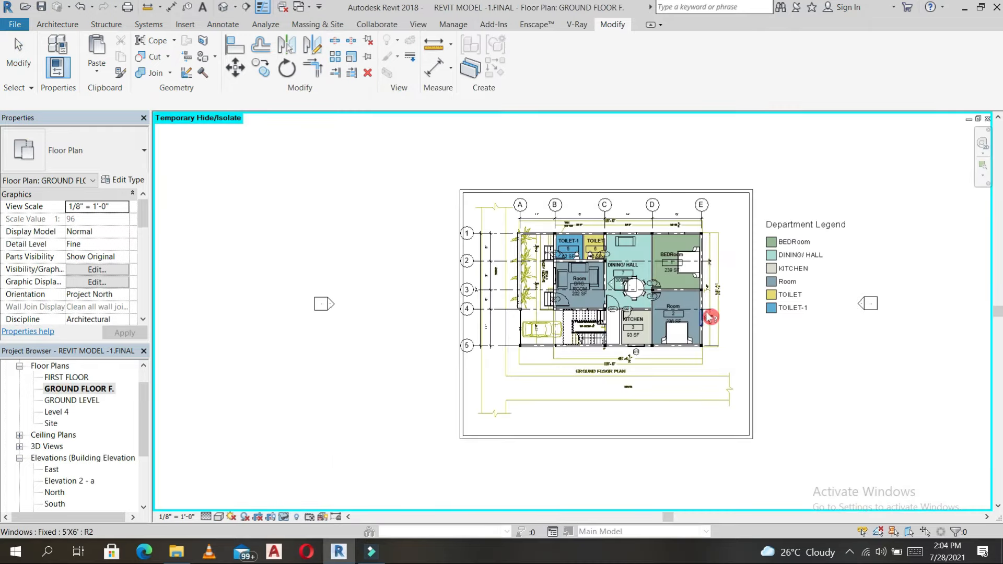
scroll(707, 315, up, 1)
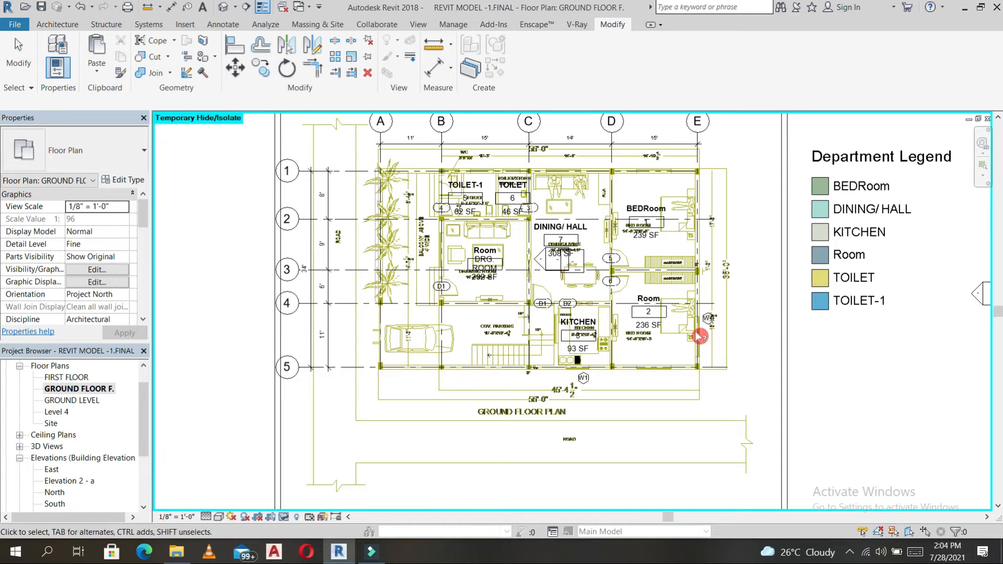
scroll(690, 421, down, 2)
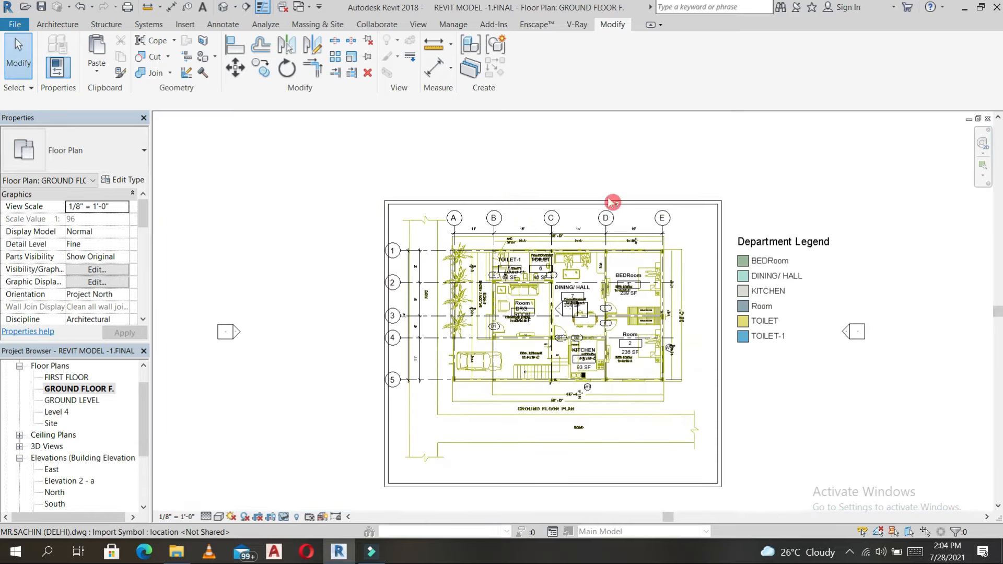
click(57, 25)
click(418, 24)
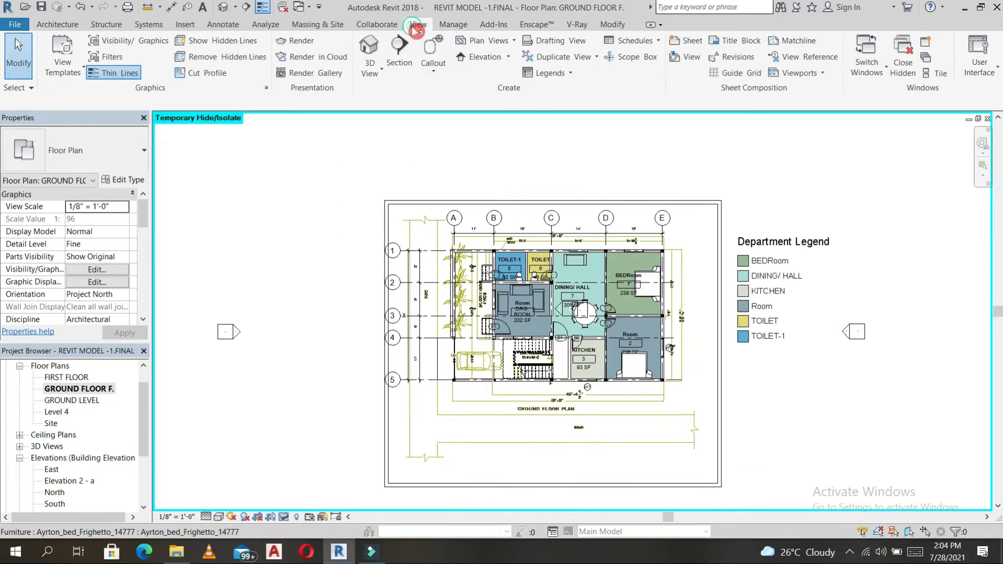
click(399, 67)
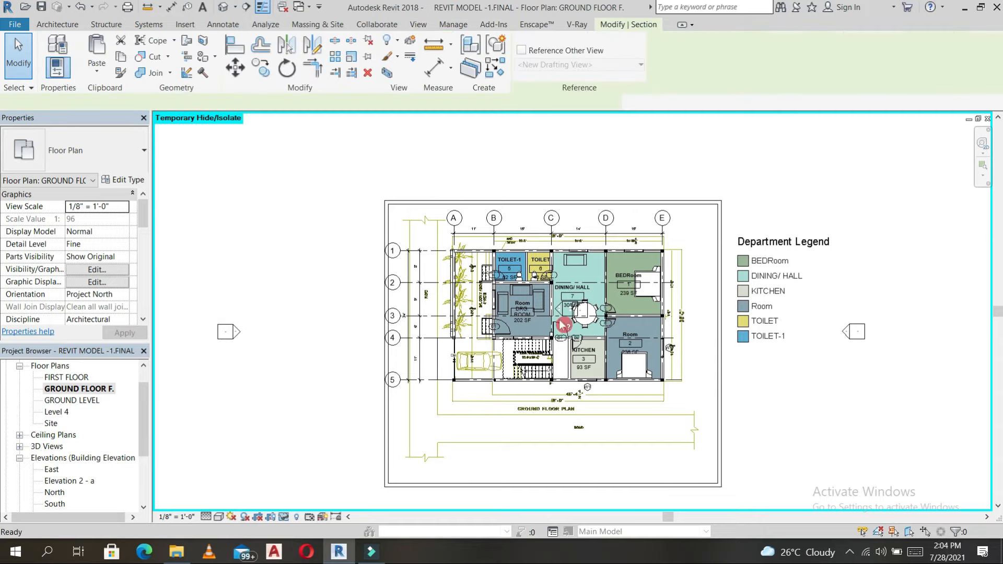
scroll(547, 318, up, 3)
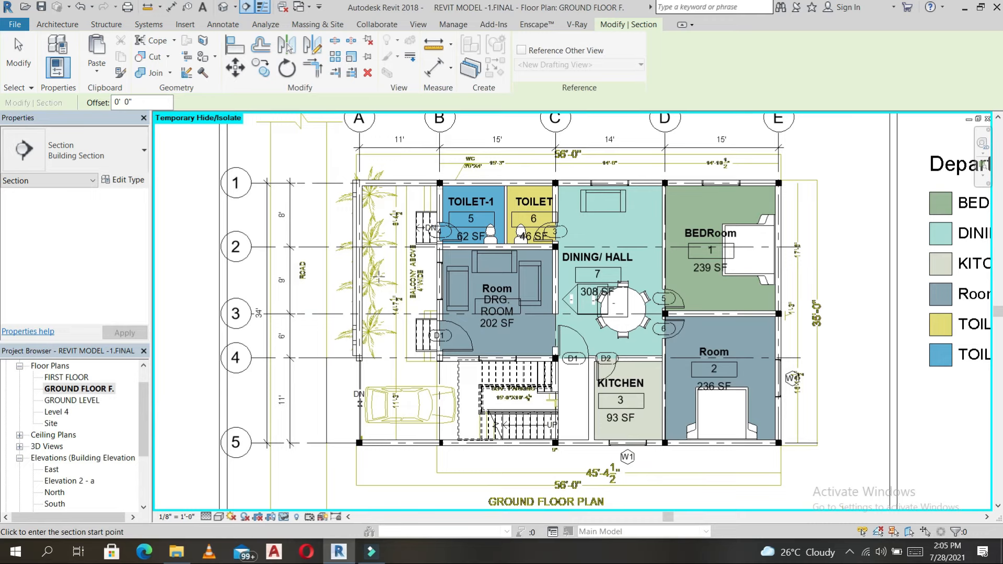
click(382, 287)
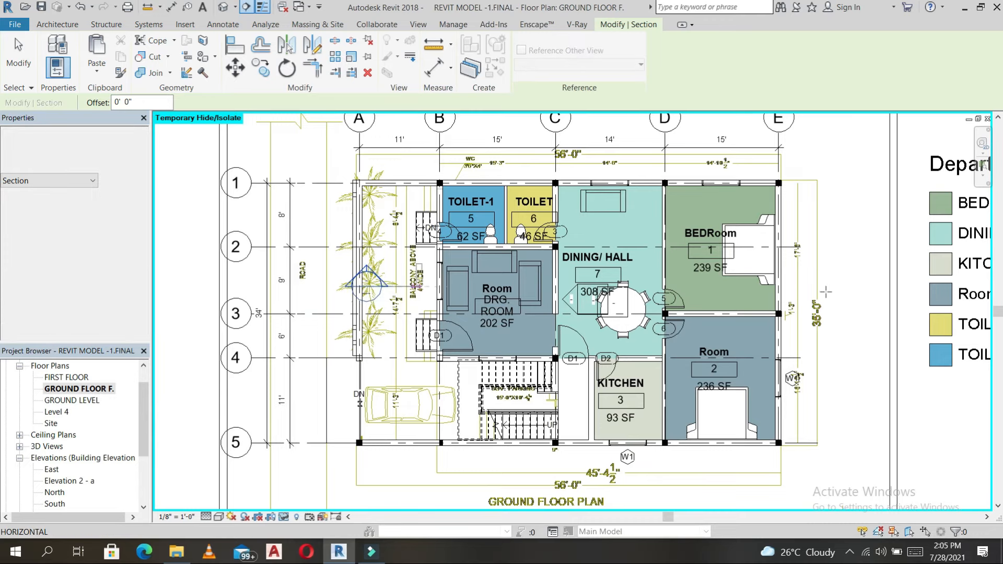
click(853, 293)
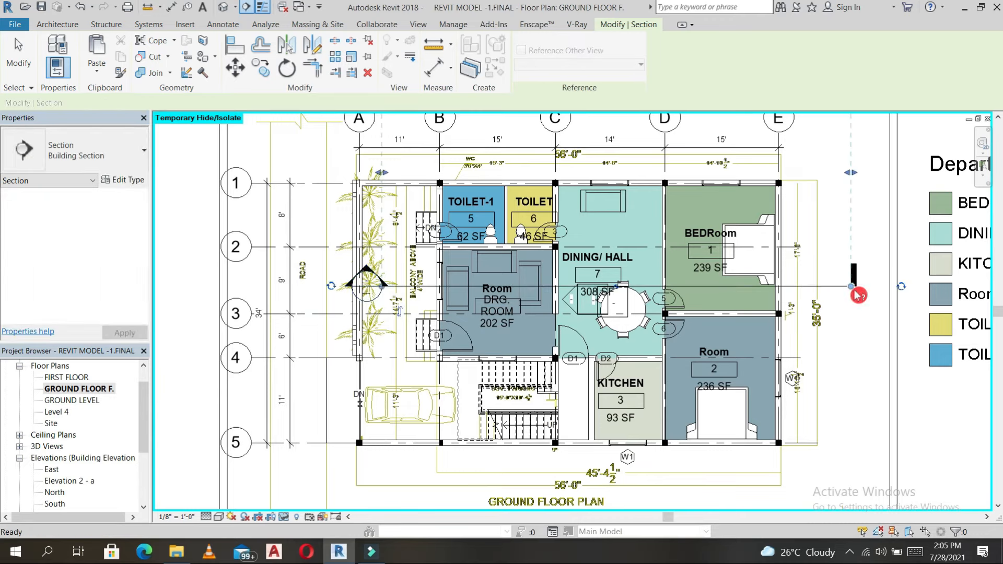
key(Escape)
key(Escape)
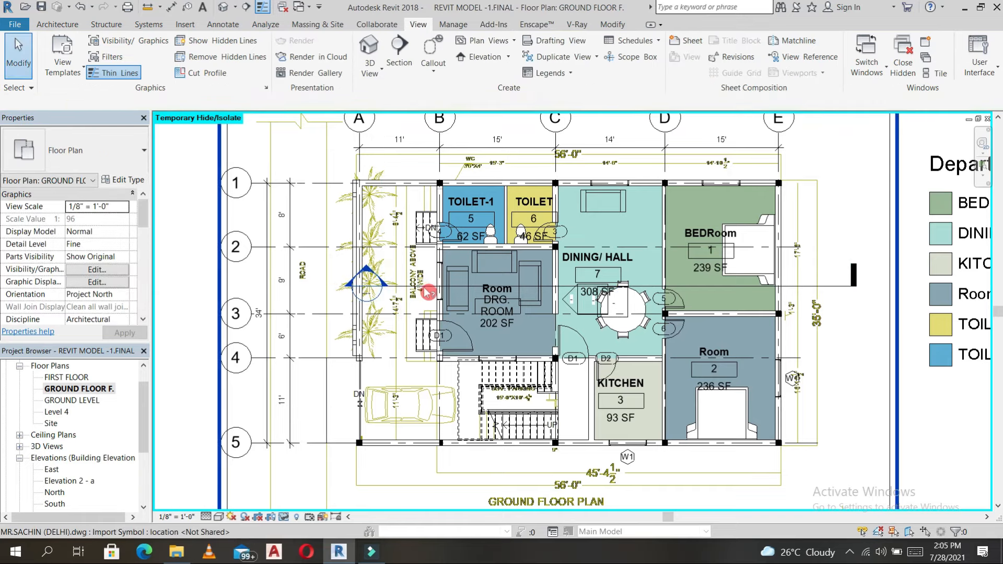
Step: Move the section head out beyond grid A toward the road and open the section view
click(384, 286)
drag(312, 285, 313, 286)
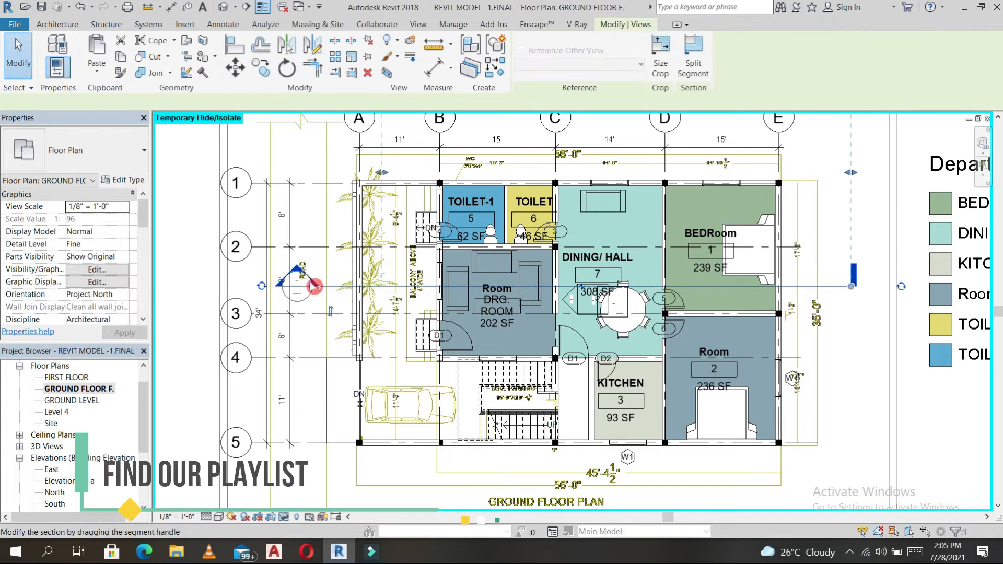
double_click(298, 273)
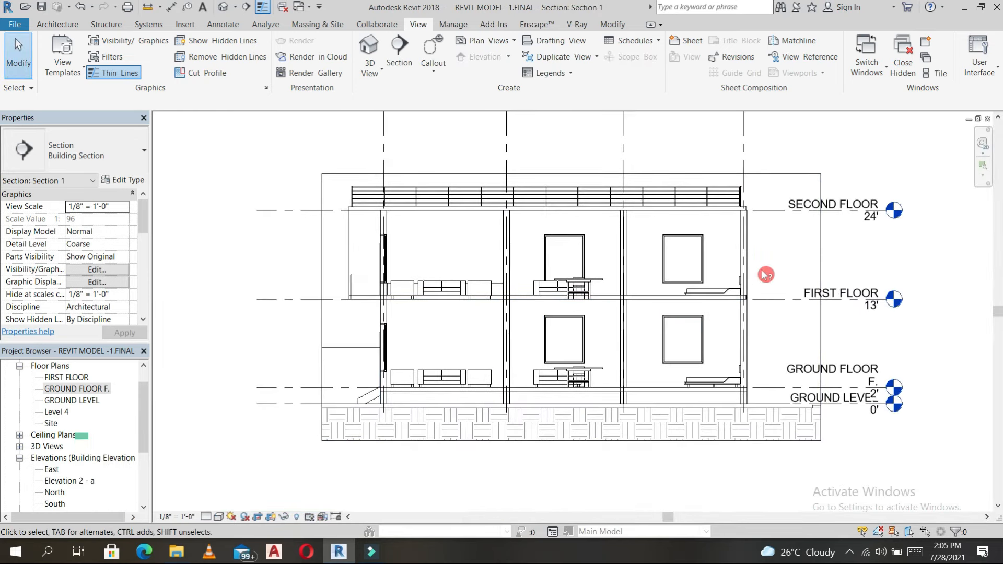
Step: Set the section view's visual style to Realistic and inspect the cut rooms on both floors
click(208, 517)
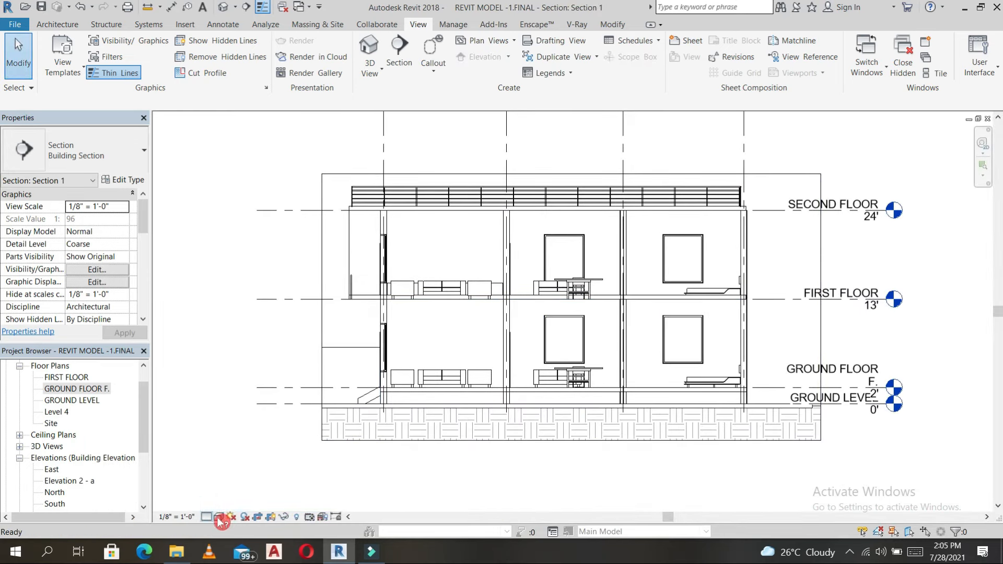
click(218, 517)
click(246, 490)
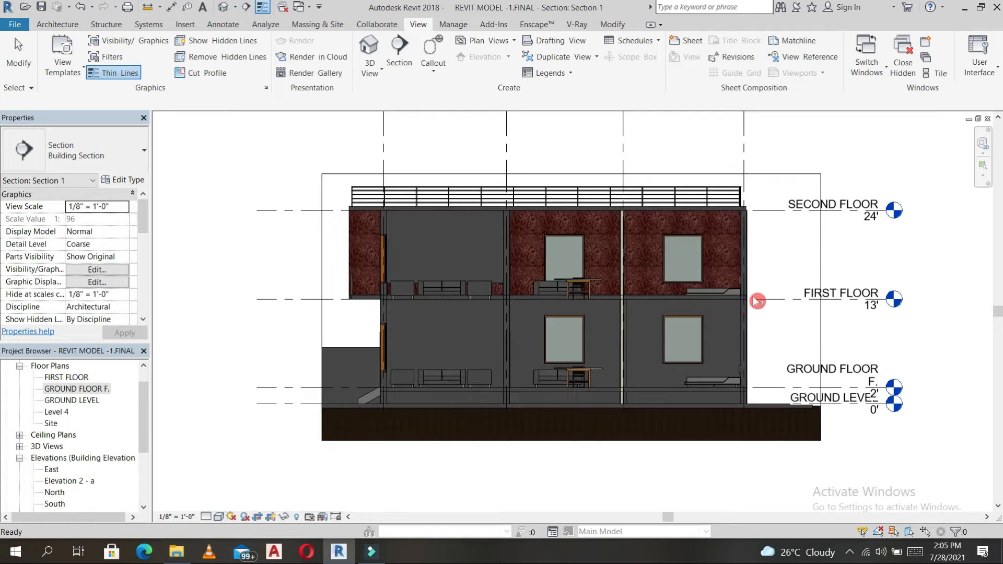
scroll(767, 283, up, 2)
scroll(767, 284, down, 1)
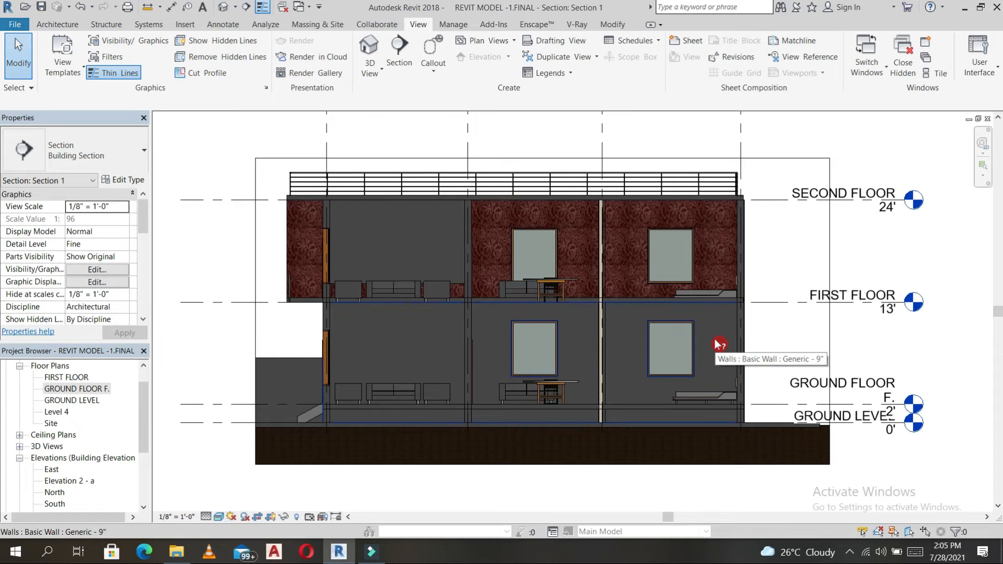
scroll(695, 293, down, 3)
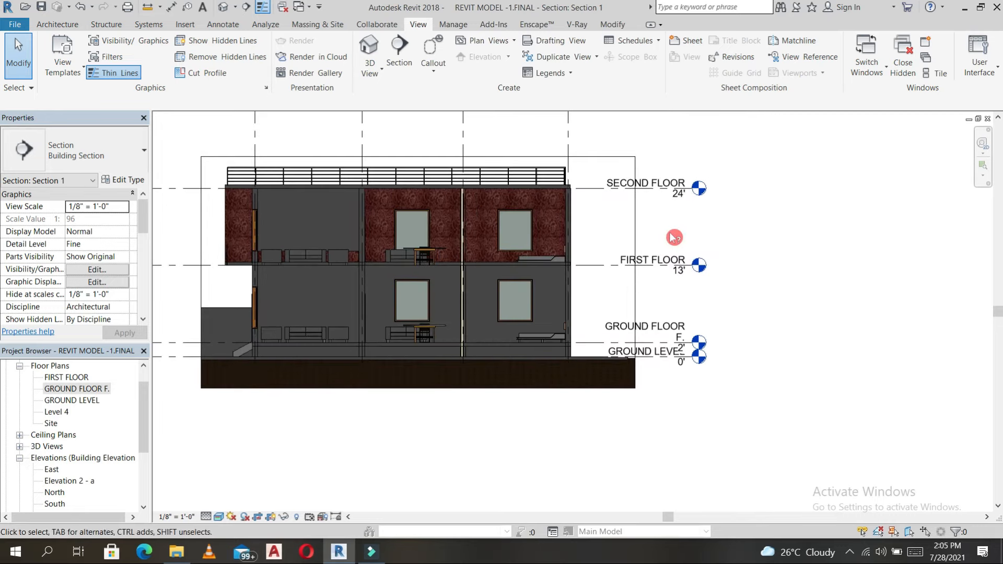
Step: Add aligned dimensions between the GROUND FLOOR F., FIRST FLOOR and SECOND FLOOR levels, placed beside the building's rear wall
key(d)
key(i)
click(596, 343)
click(596, 266)
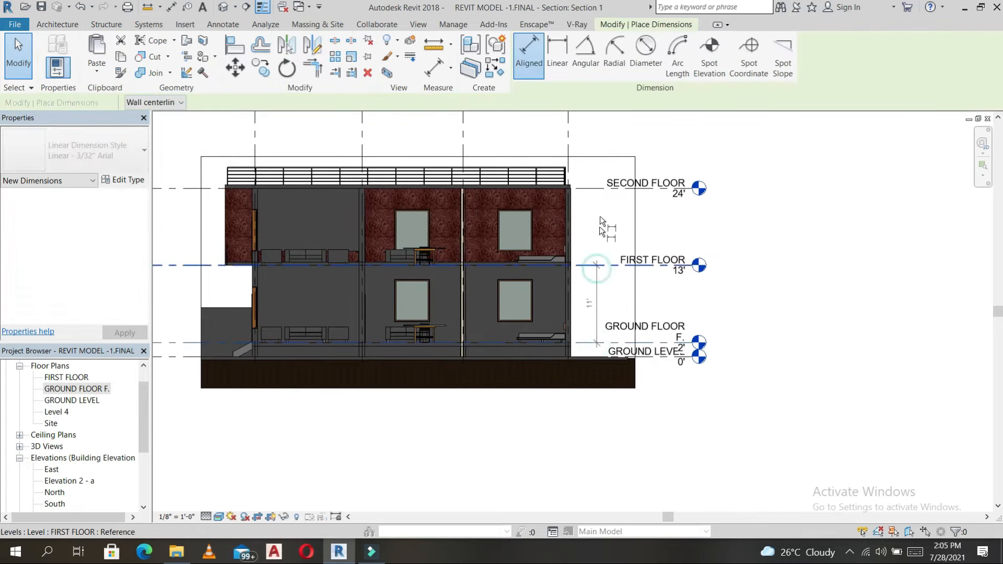
click(597, 188)
click(630, 223)
click(734, 230)
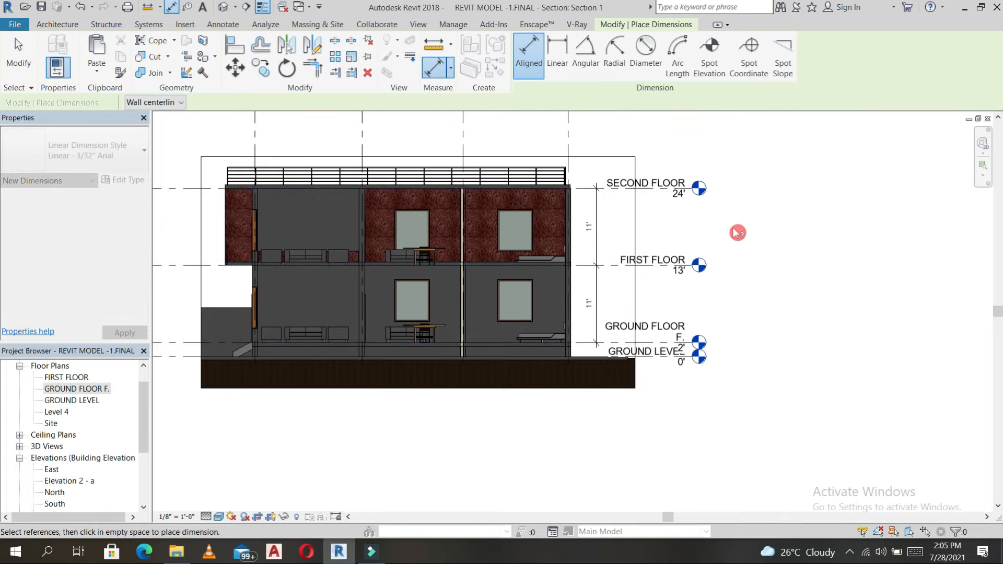
key(Escape)
key(Escape)
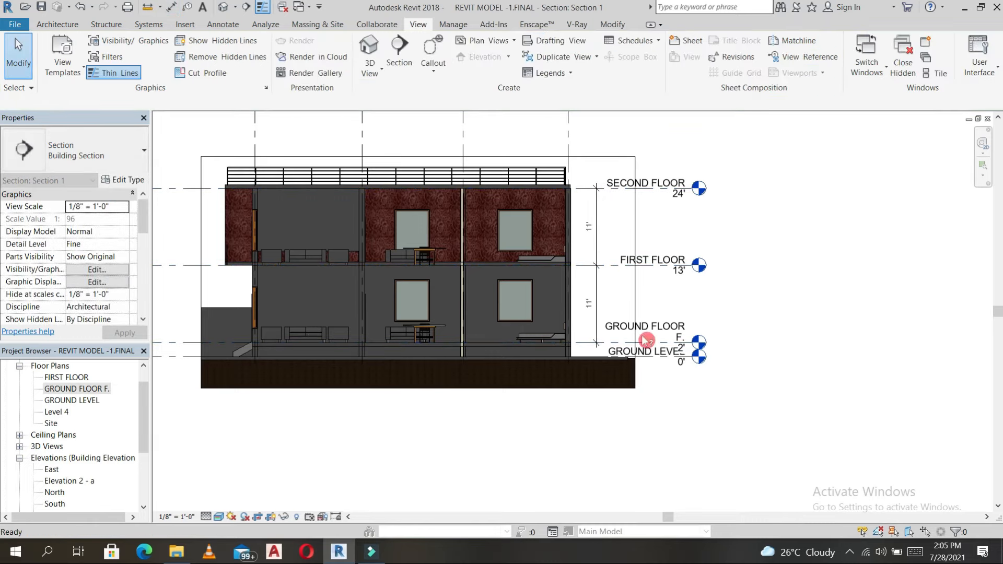
Step: Draw a second section on the ground floor plan through the staircase near grid 5, facing the grid 5 wall, and open its view
double_click(90, 390)
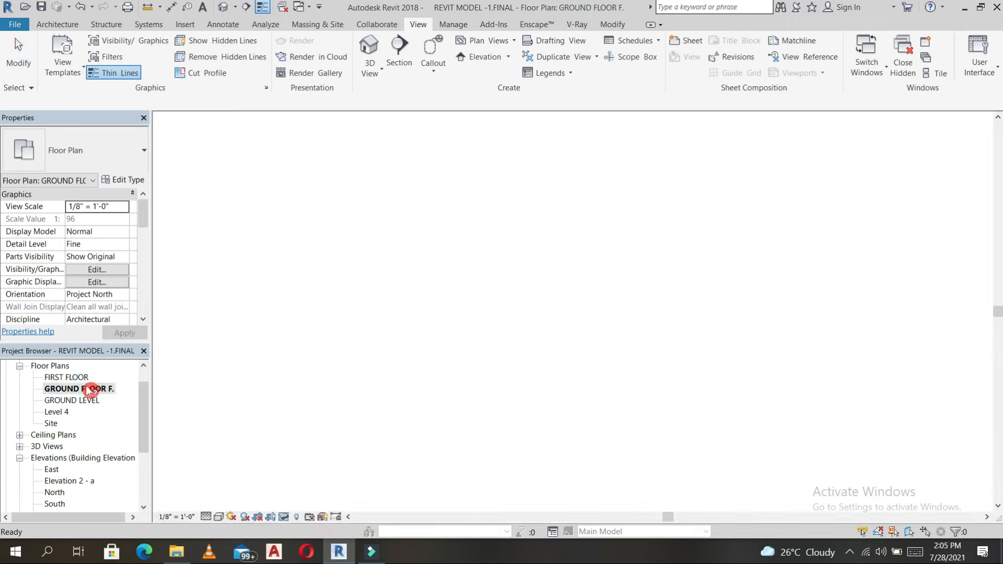
click(412, 77)
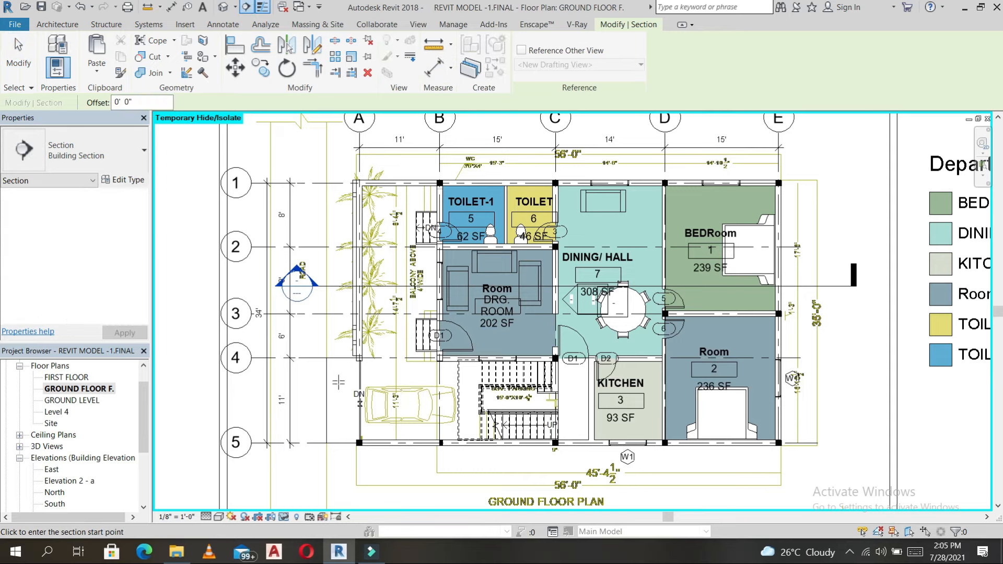
click(337, 428)
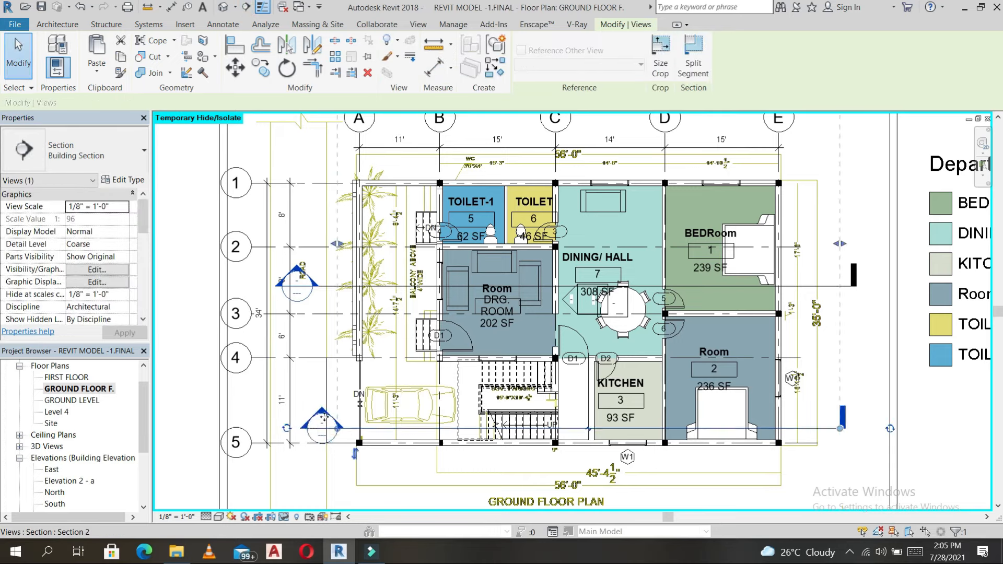
key(Escape)
double_click(321, 449)
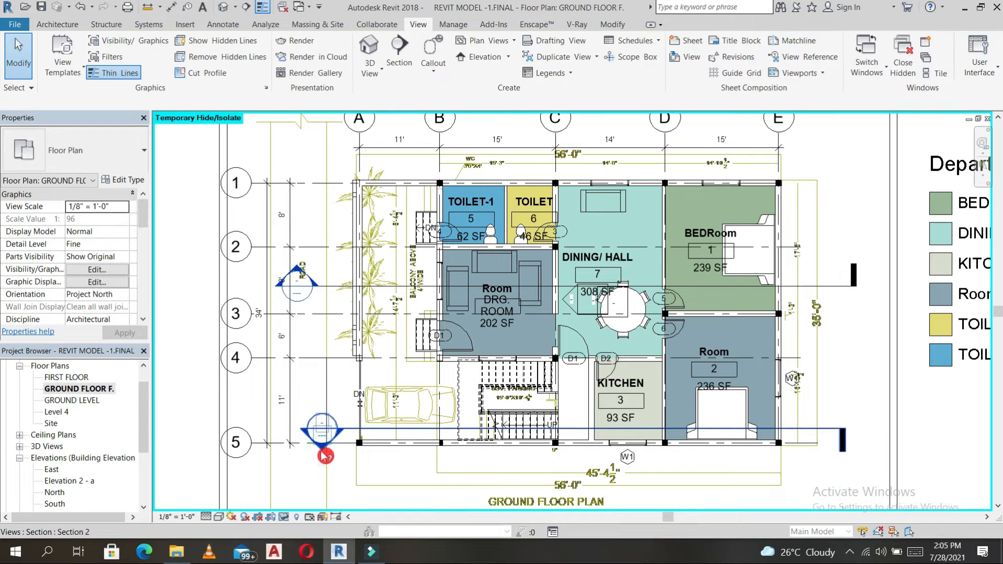
Step: Raise the staircase section's detail level and pull the aligned level heads outward, clear of the crop boundary
scroll(674, 397, up, 3)
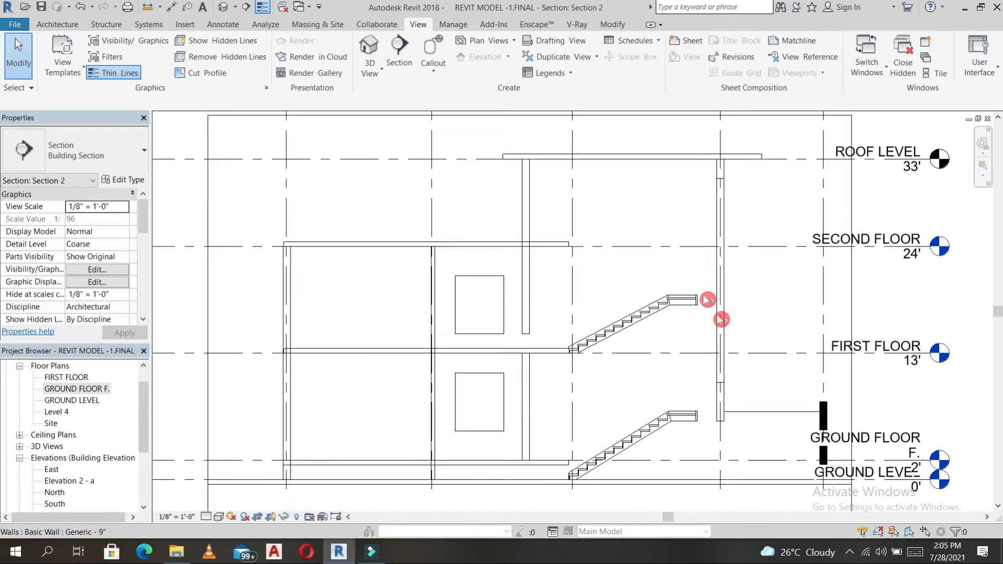
click(207, 517)
click(215, 506)
scroll(575, 331, down, 3)
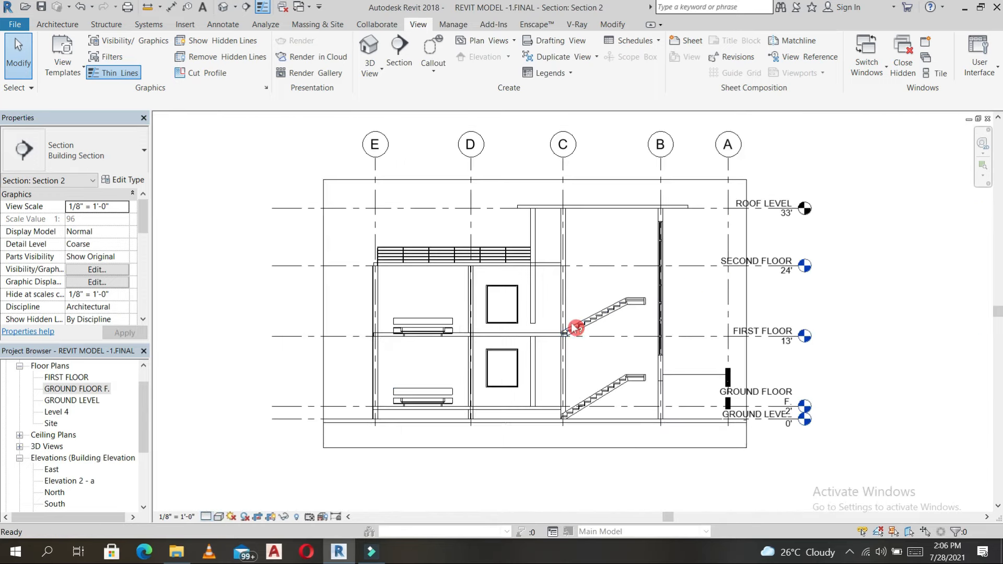
click(803, 269)
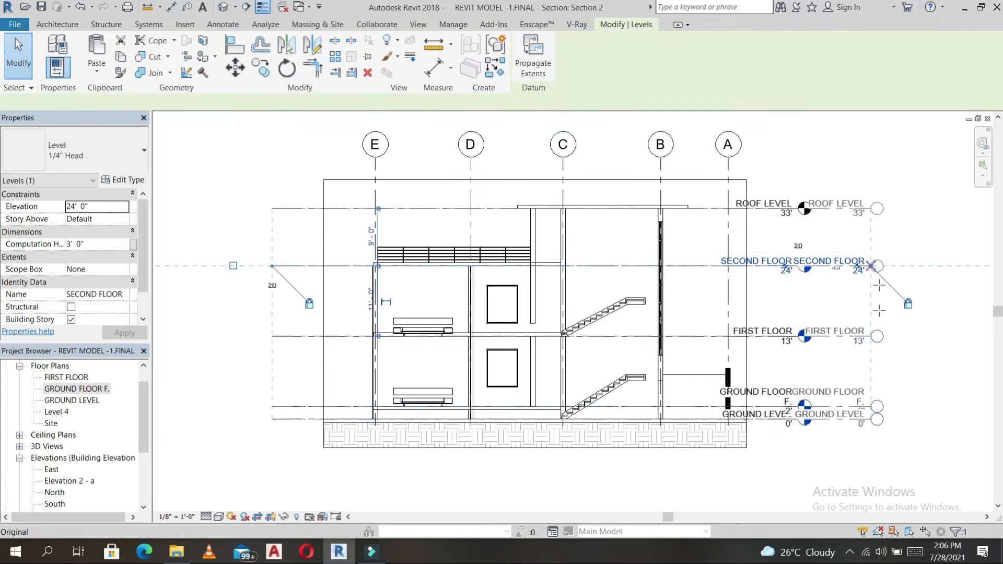
click(766, 284)
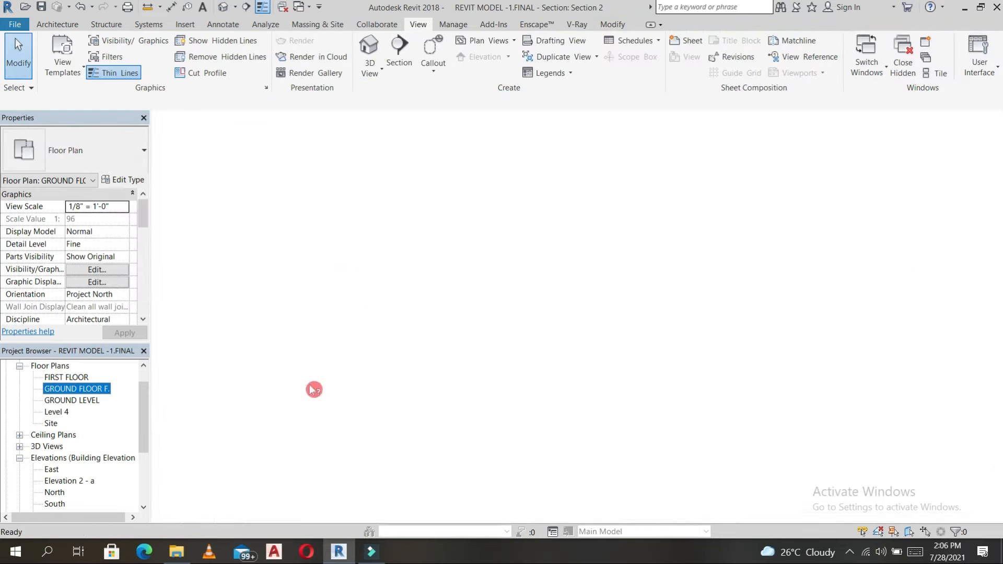
Step: Review the East, Elevation 2 - a and North elevations of the house
click(51, 470)
double_click(52, 470)
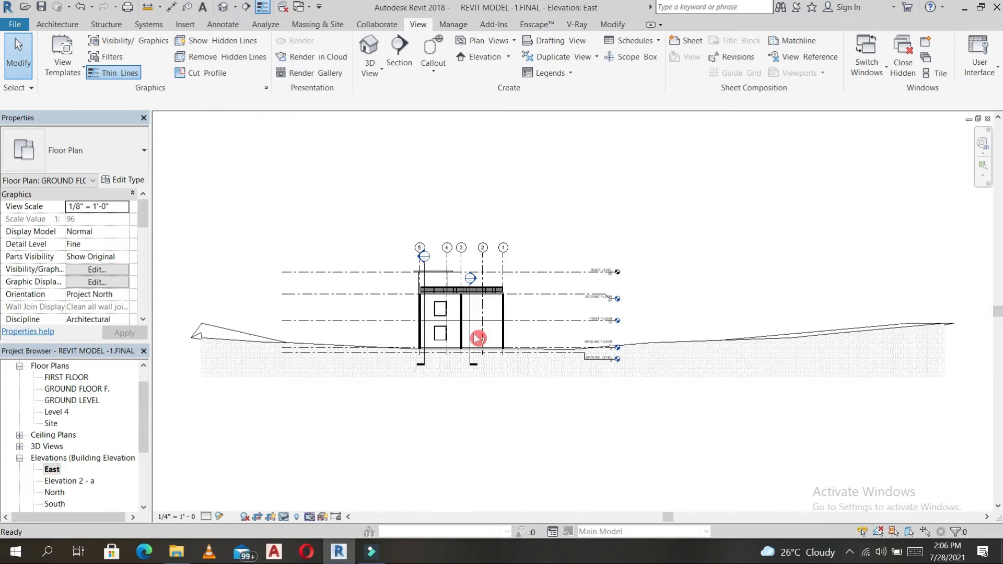
scroll(486, 287, down, 3)
double_click(74, 481)
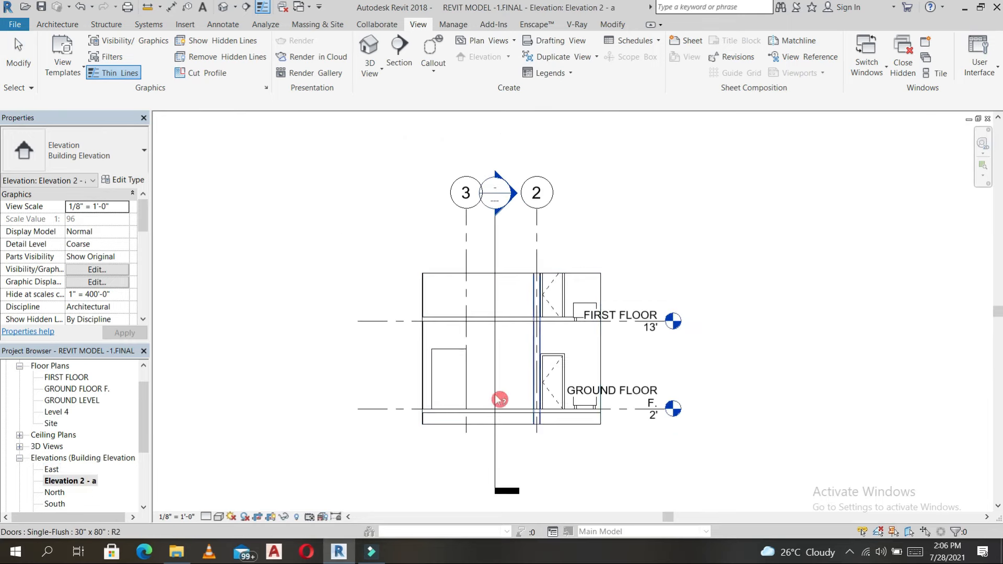
scroll(115, 473, down, 1)
double_click(79, 460)
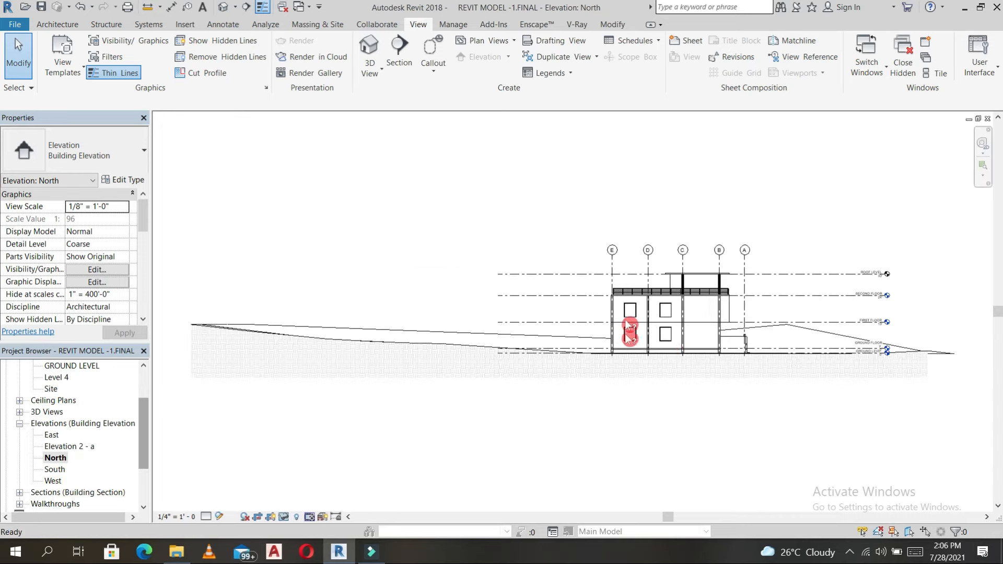
scroll(704, 339, up, 4)
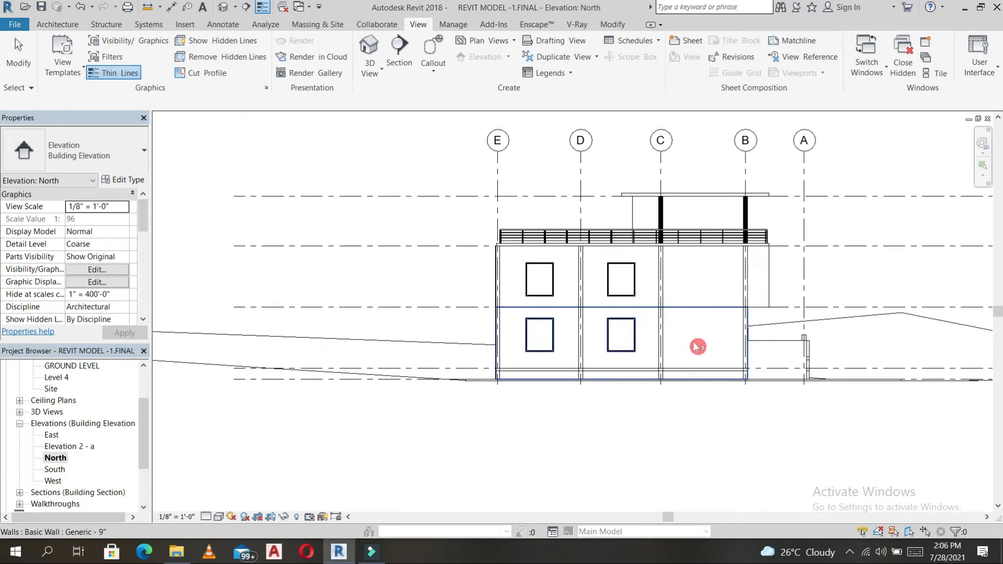
Step: Review the South and West elevations, including the front boundary wall and gate
click(61, 469)
double_click(61, 470)
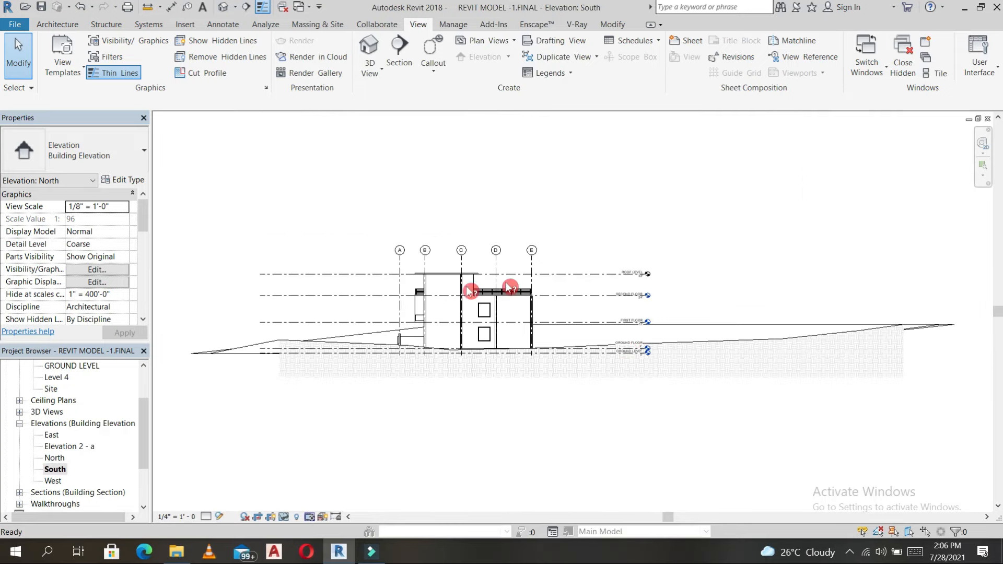
scroll(465, 321, up, 3)
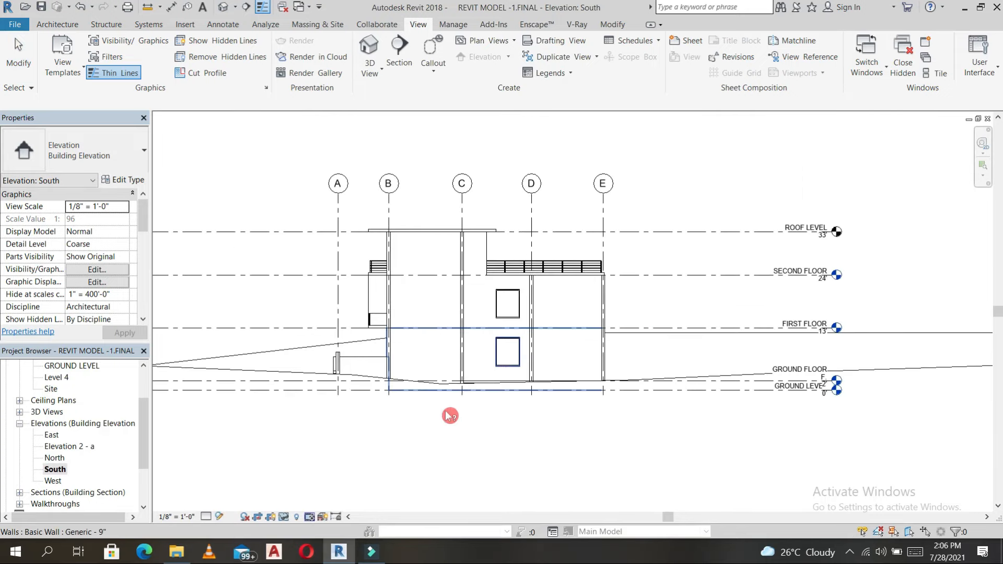
double_click(57, 482)
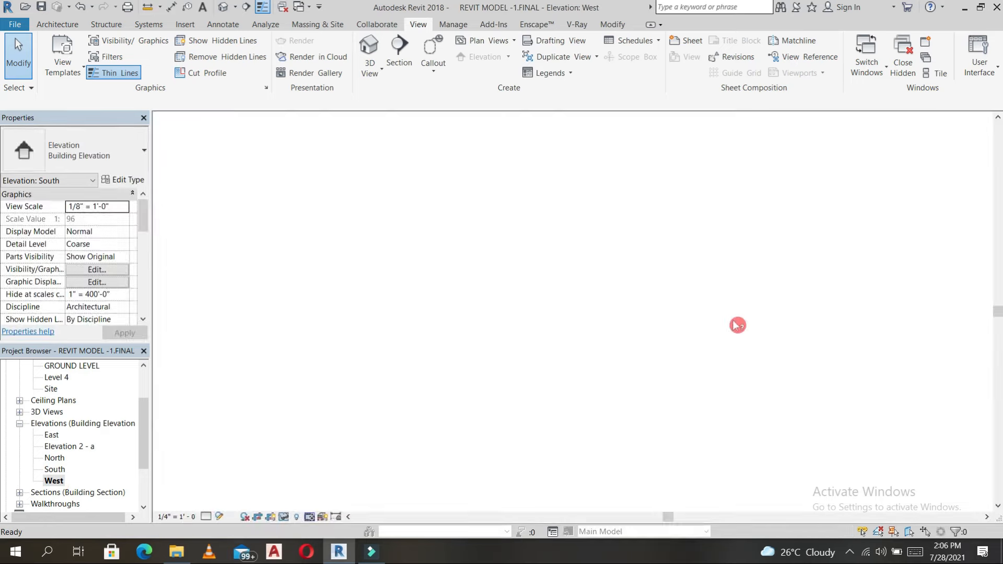
scroll(682, 355, up, 6)
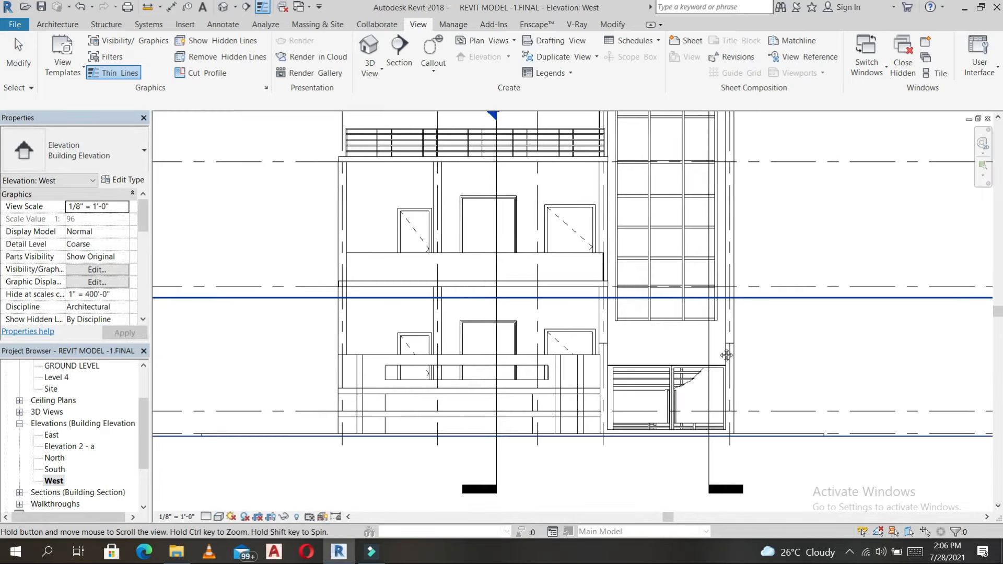
middle_drag(728, 354, 667, 339)
click(667, 339)
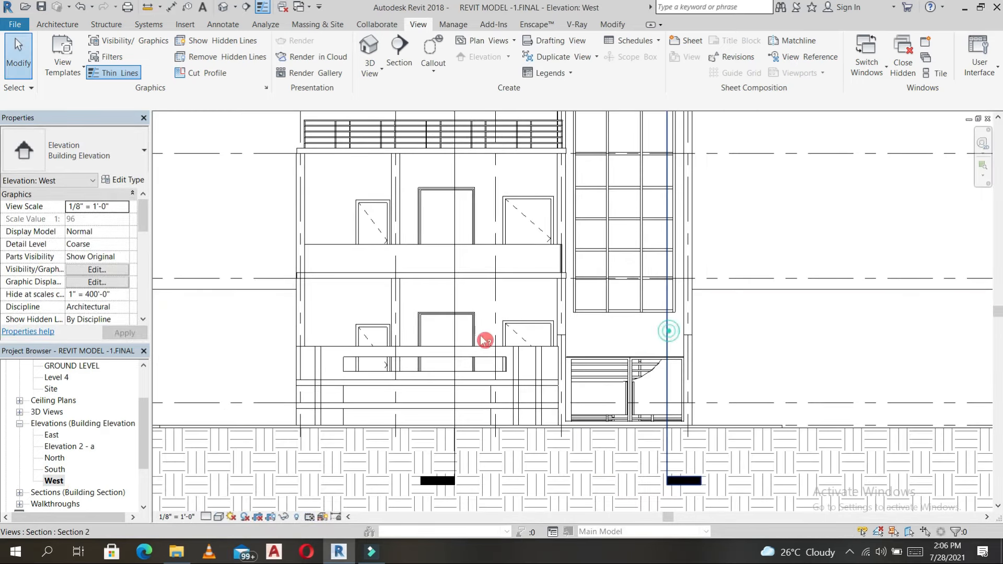
Step: Temporarily hide the two section lines crossing the house in the West elevation
ctrl+click(455, 297)
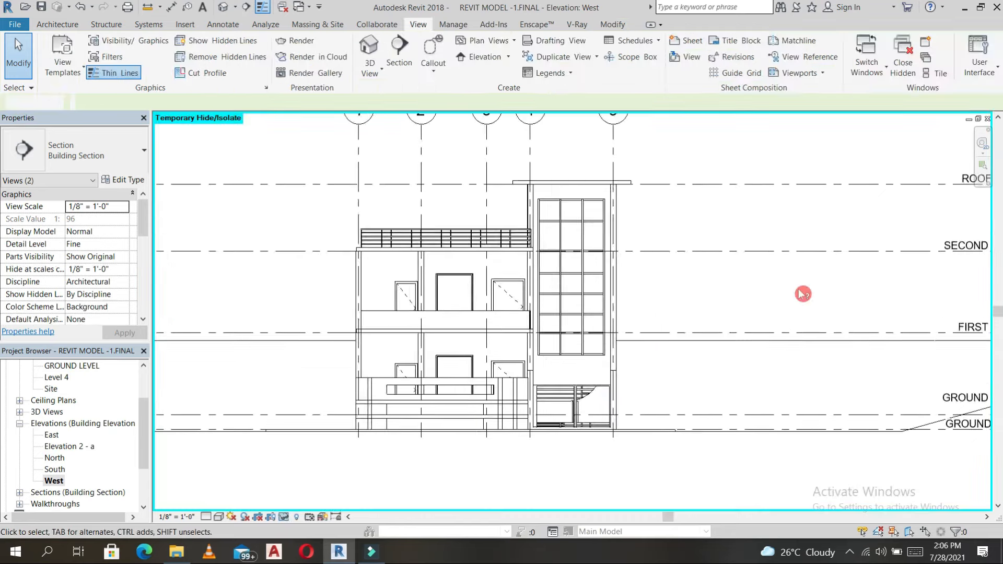
scroll(803, 295, down, 2)
middle_drag(792, 302, 746, 305)
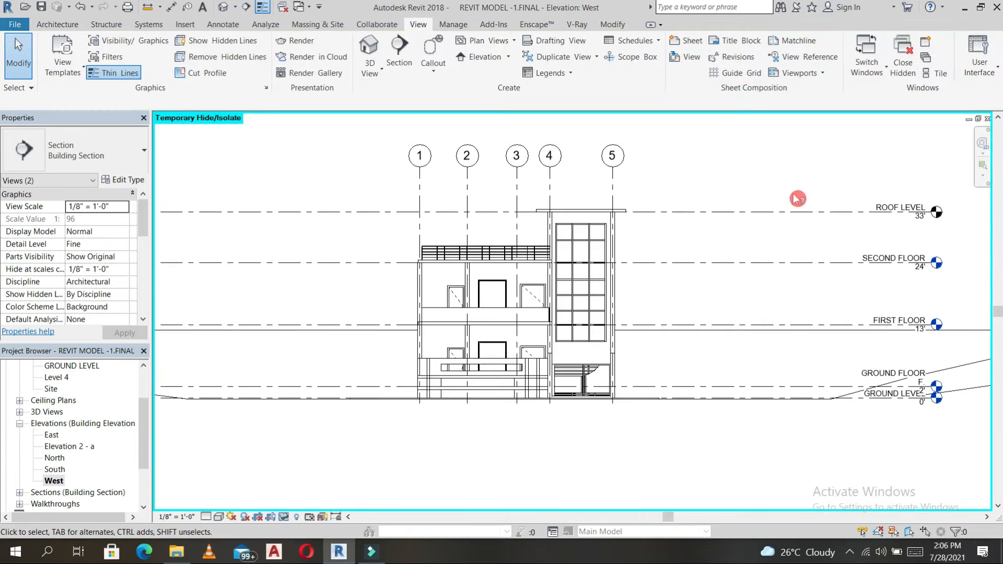
click(358, 340)
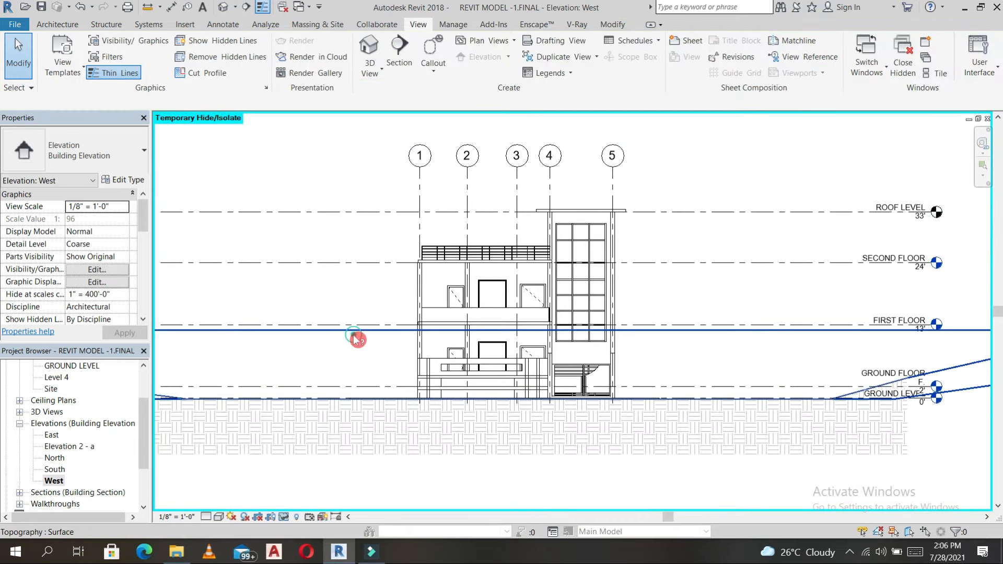
click(681, 278)
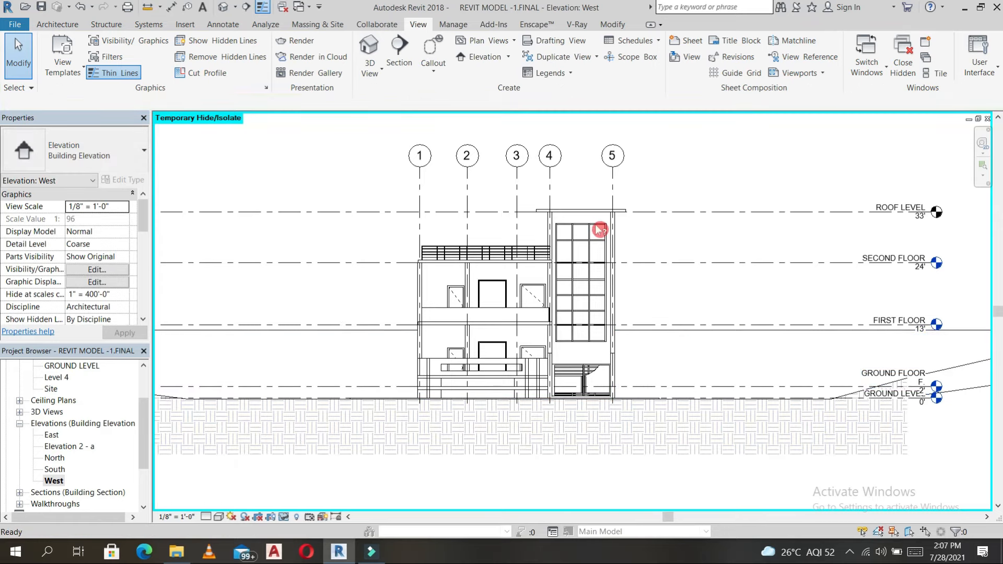
Step: Add aligned dimensions between grids 1, 2, 3, 4 and 5, just below the grid bubbles in the West elevation
key(d)
key(i)
click(516, 224)
click(467, 213)
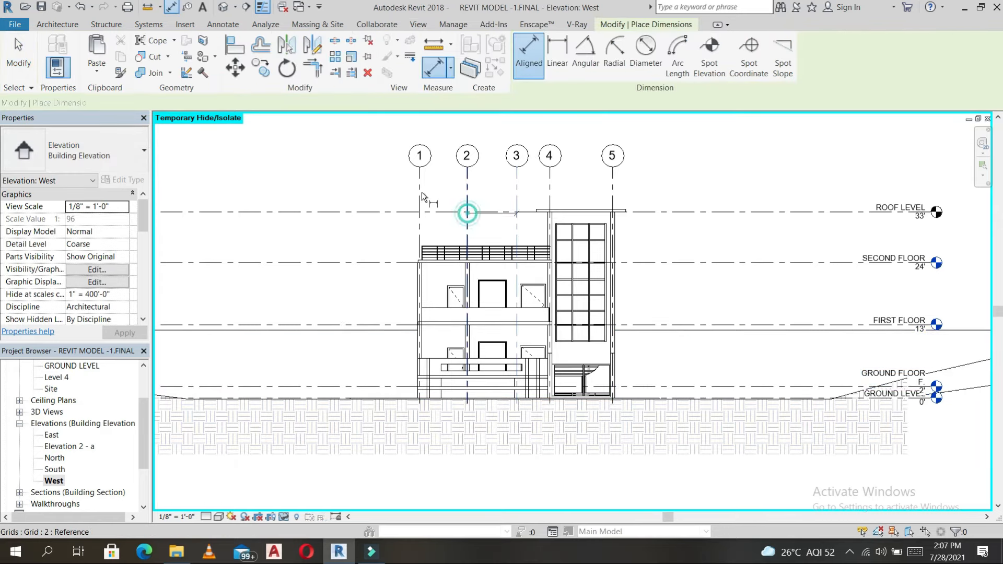
click(421, 193)
click(434, 184)
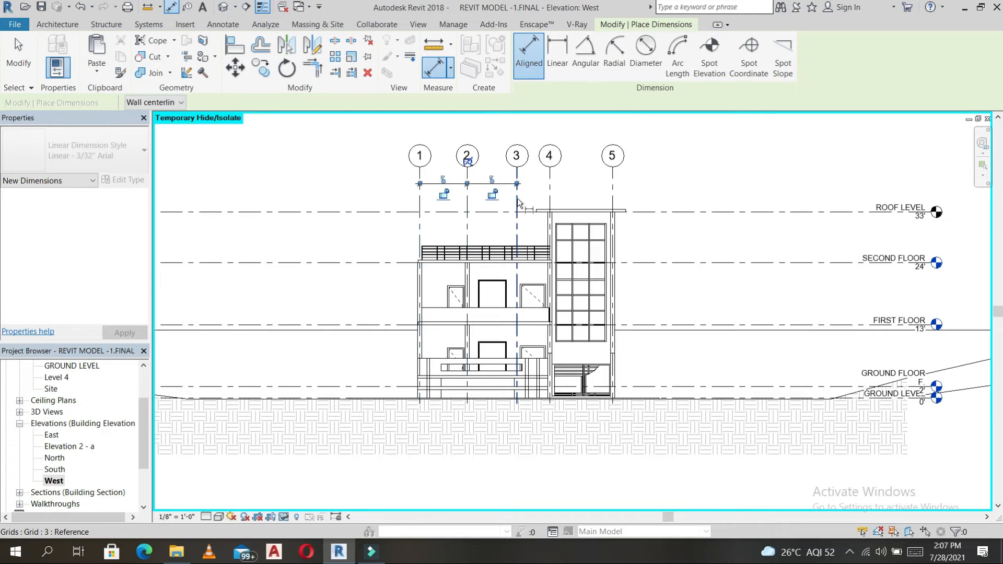
click(550, 187)
click(612, 188)
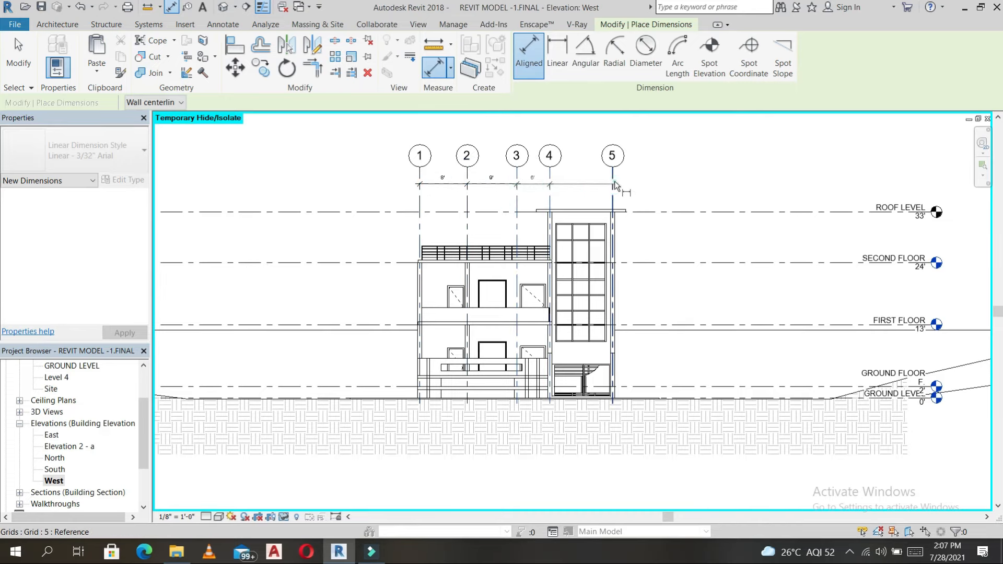
click(582, 179)
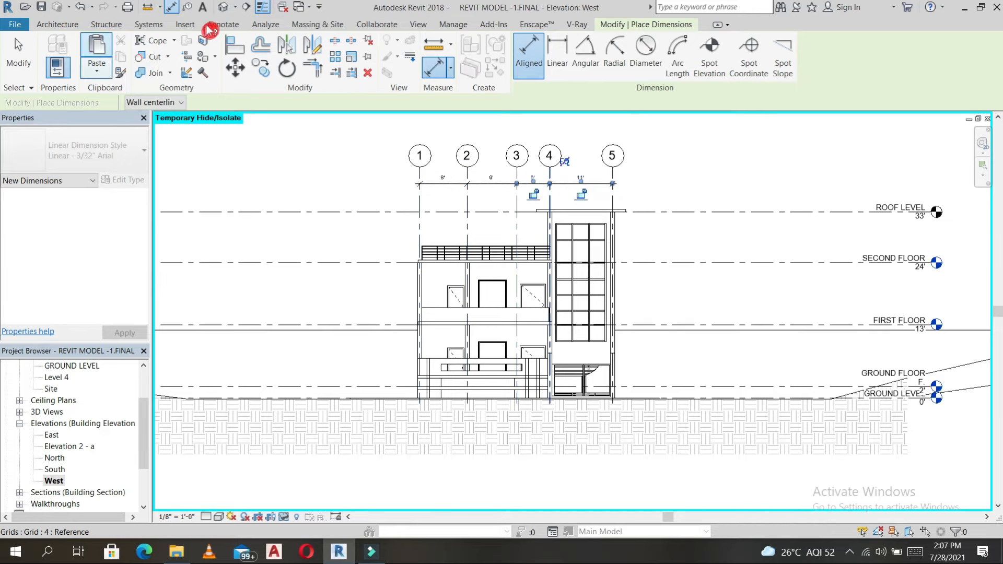
click(223, 24)
click(59, 56)
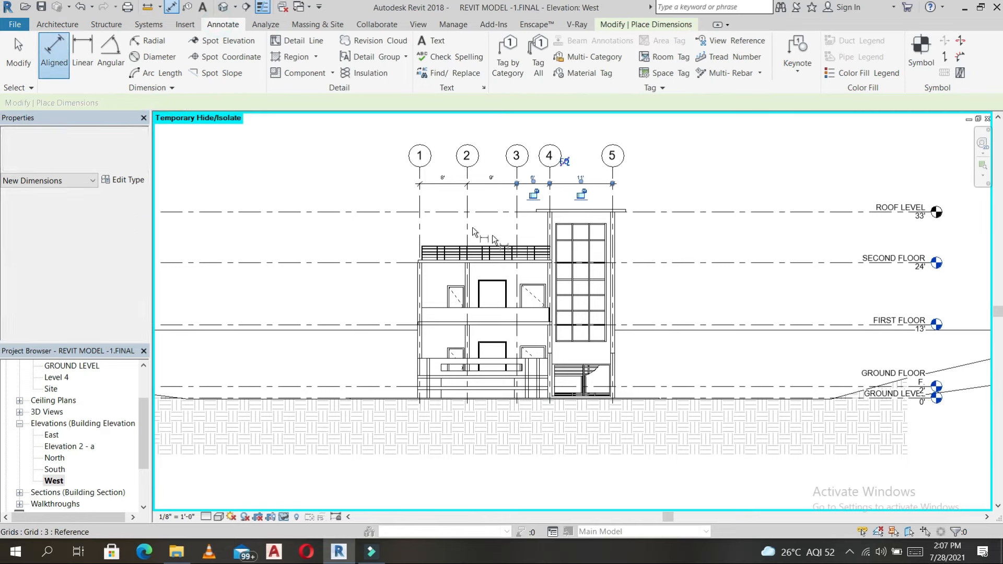
click(106, 43)
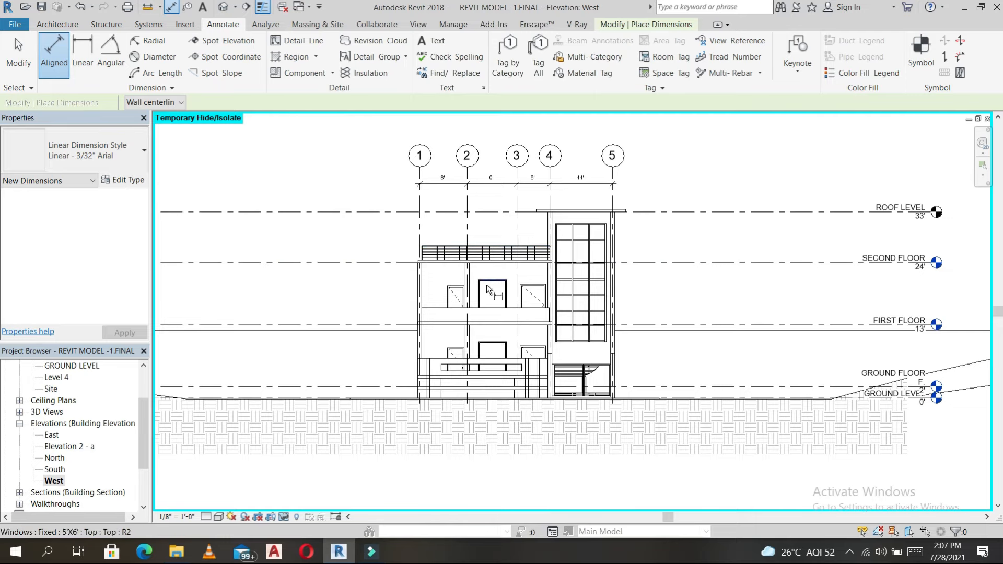
click(244, 47)
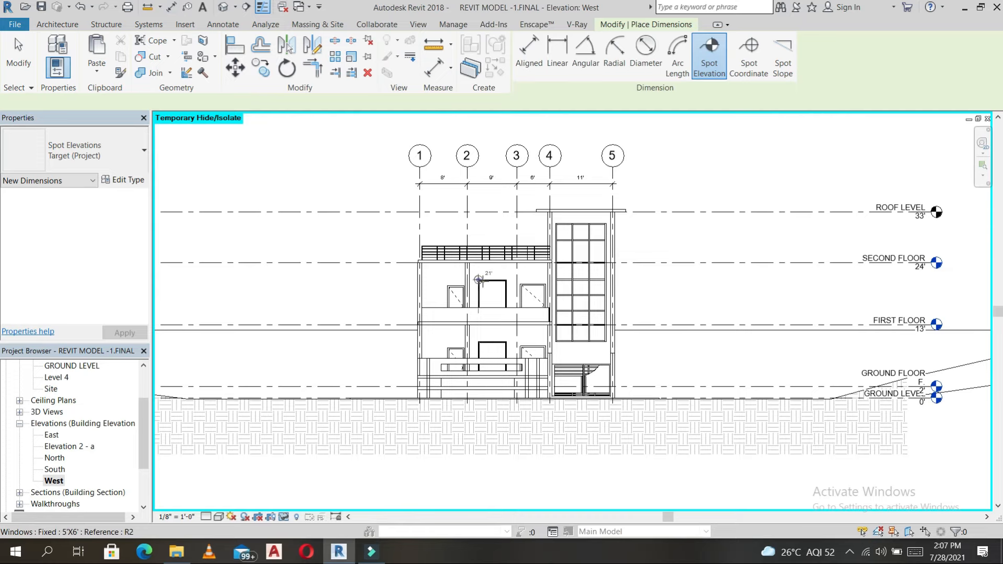
scroll(479, 279, up, 5)
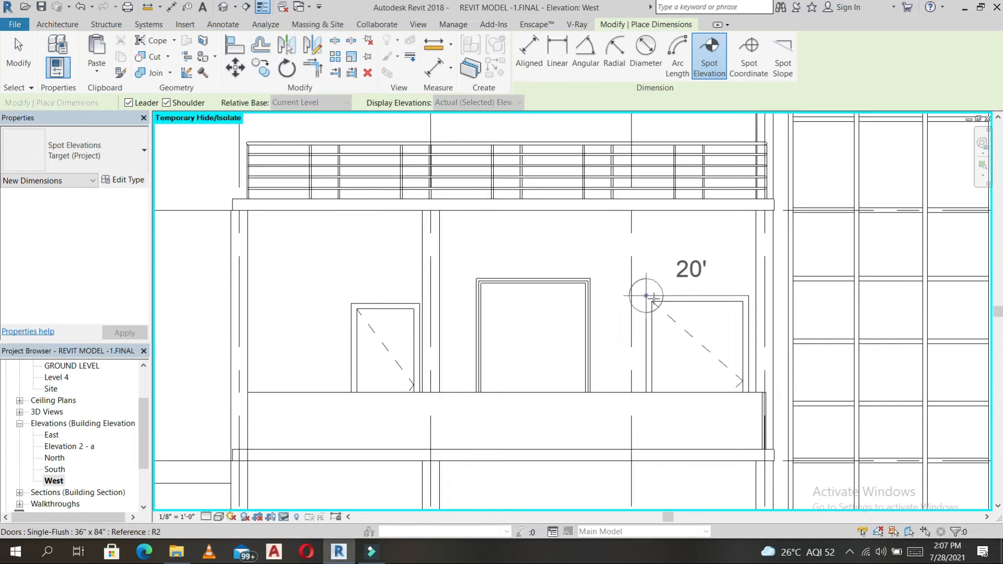
key(Escape)
Step: Set the sill height of the middle first-floor 5'X6' fixed window to 1' 0"
click(567, 287)
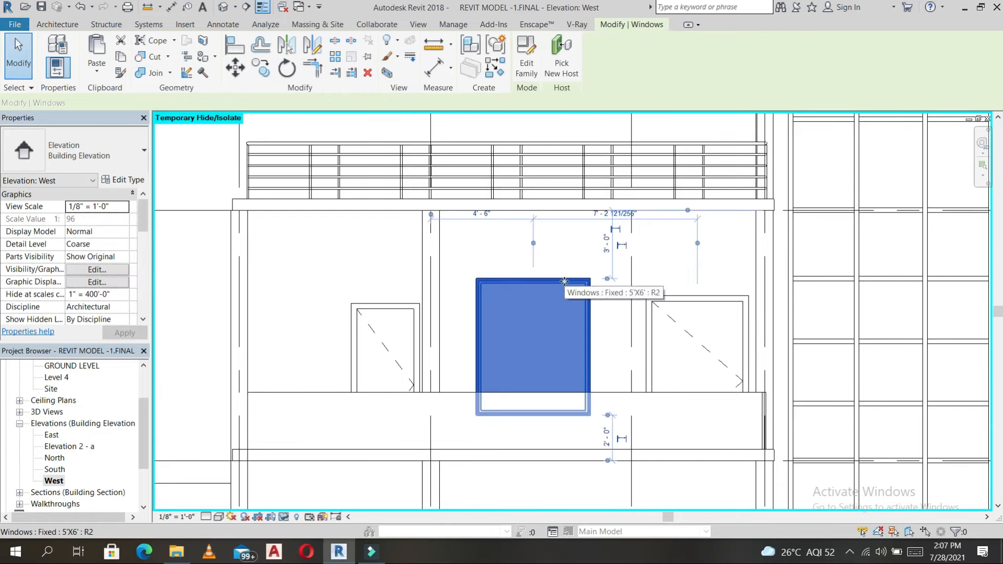
click(107, 222)
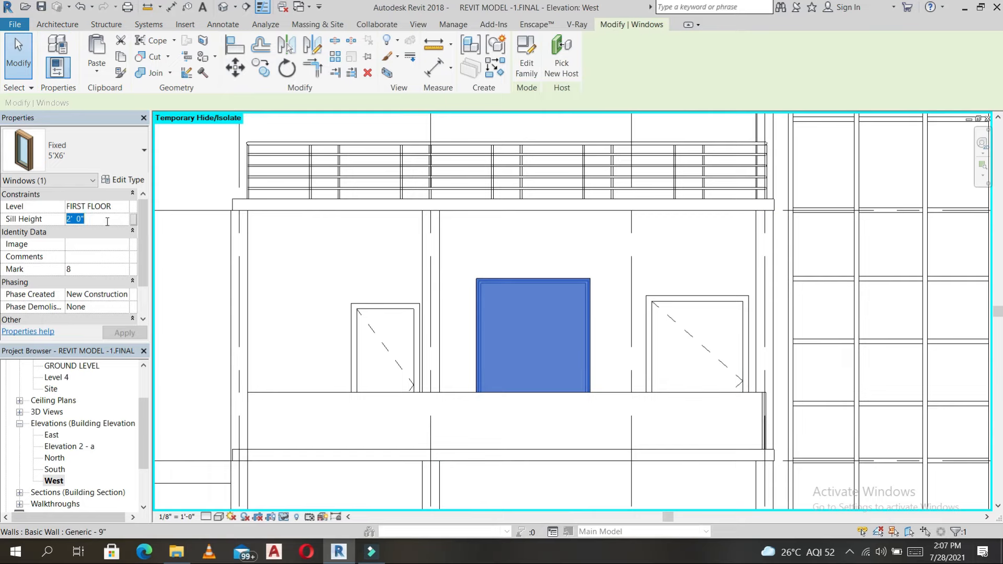
key(Return)
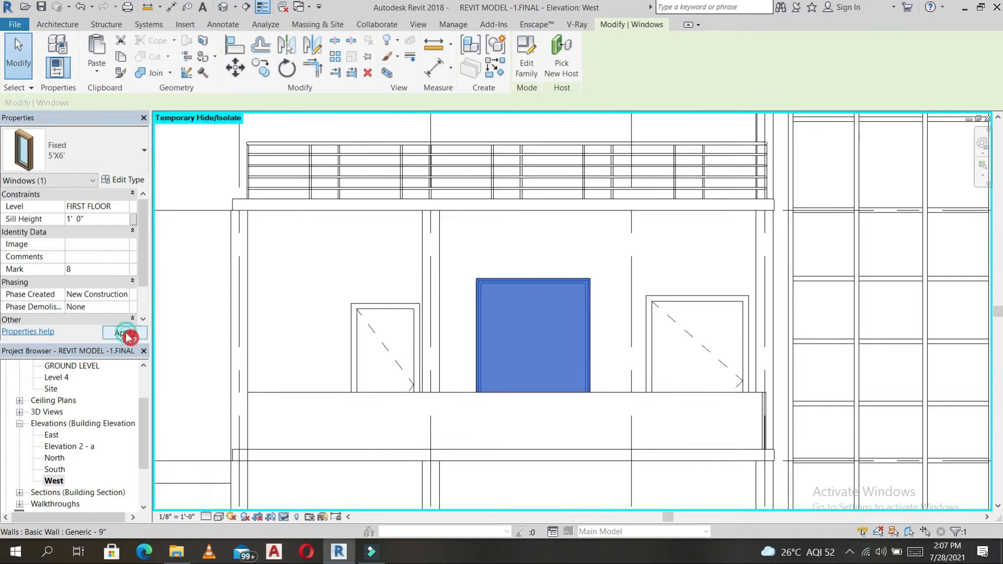
key(Escape)
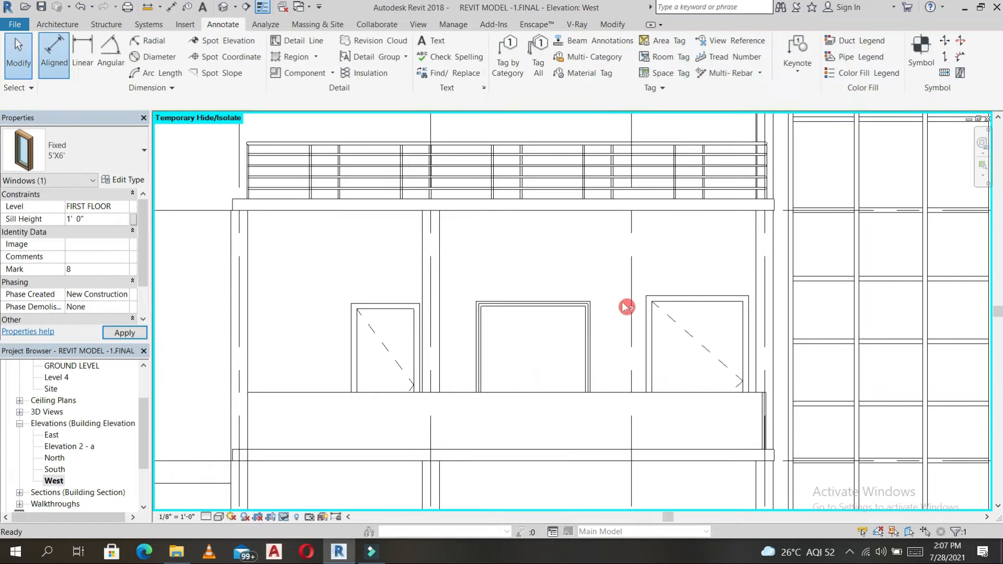
scroll(622, 302, down, 2)
key(Escape)
scroll(612, 291, down, 5)
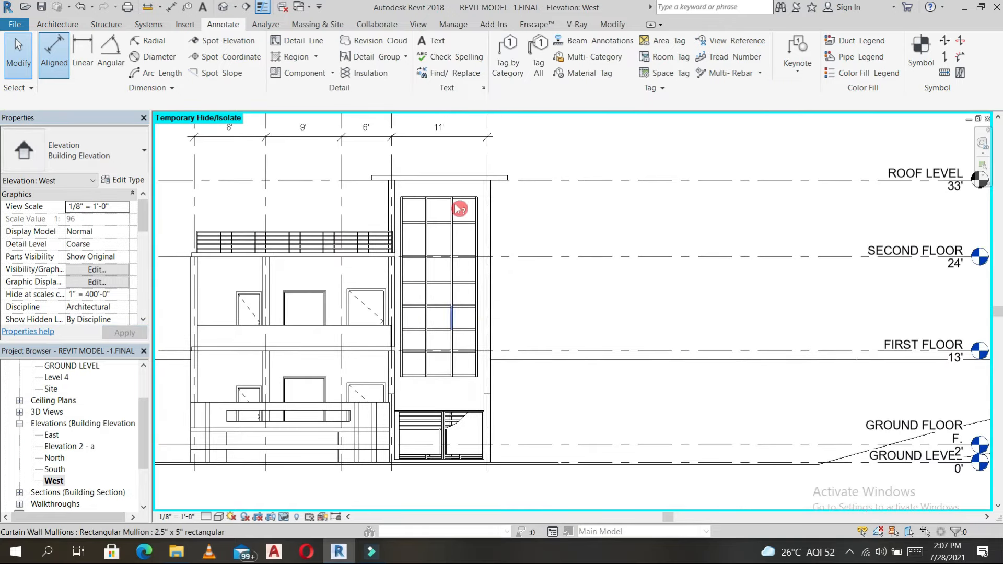
key(Escape)
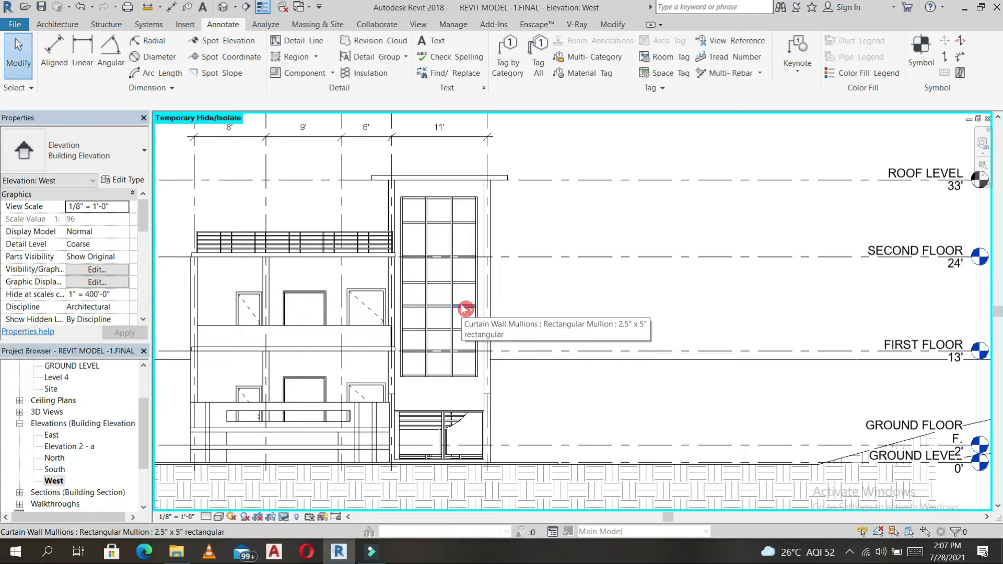
Step: Create a rectangular callout enclosing the stair tower's tall curtain wall in the West elevation
click(468, 137)
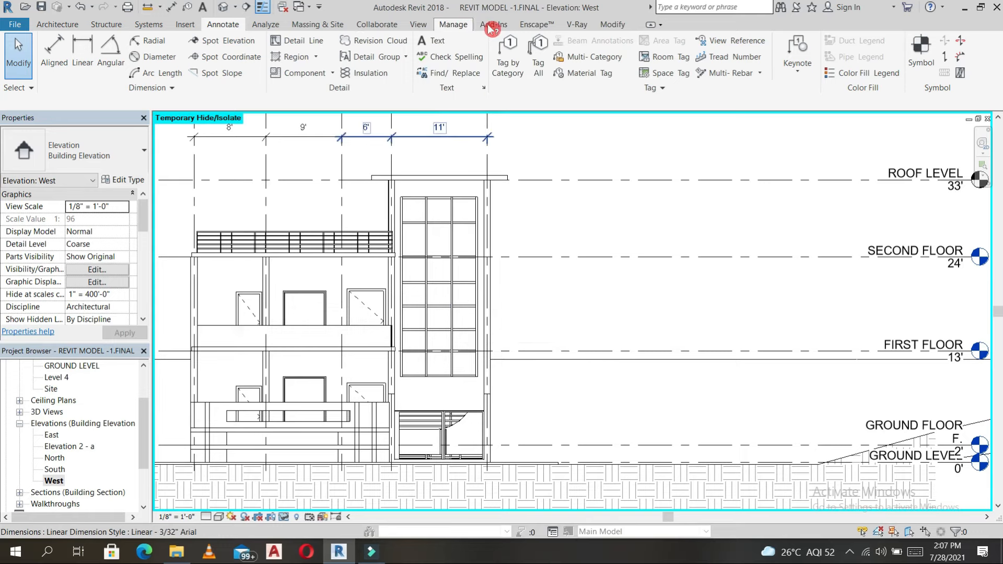
click(426, 25)
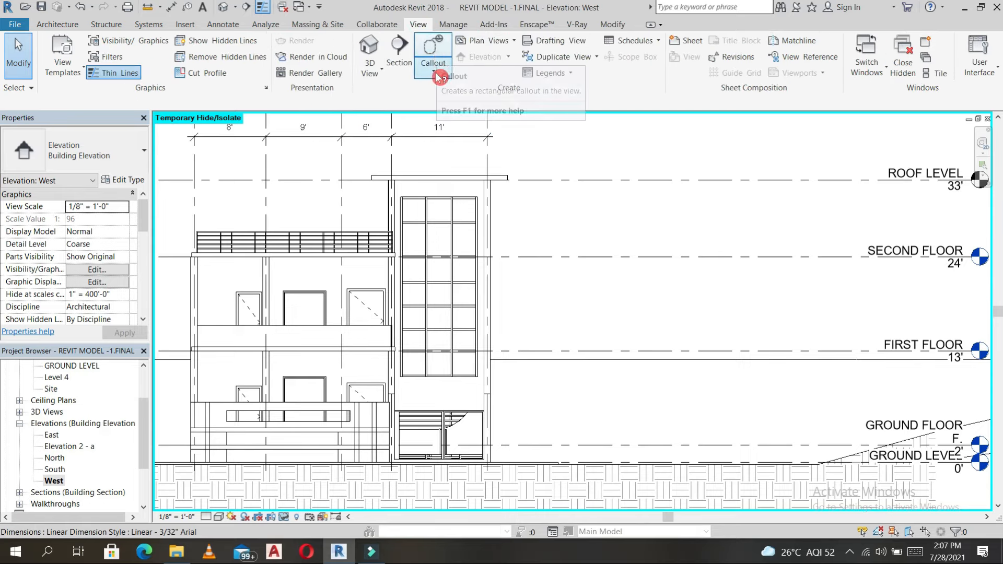
click(438, 56)
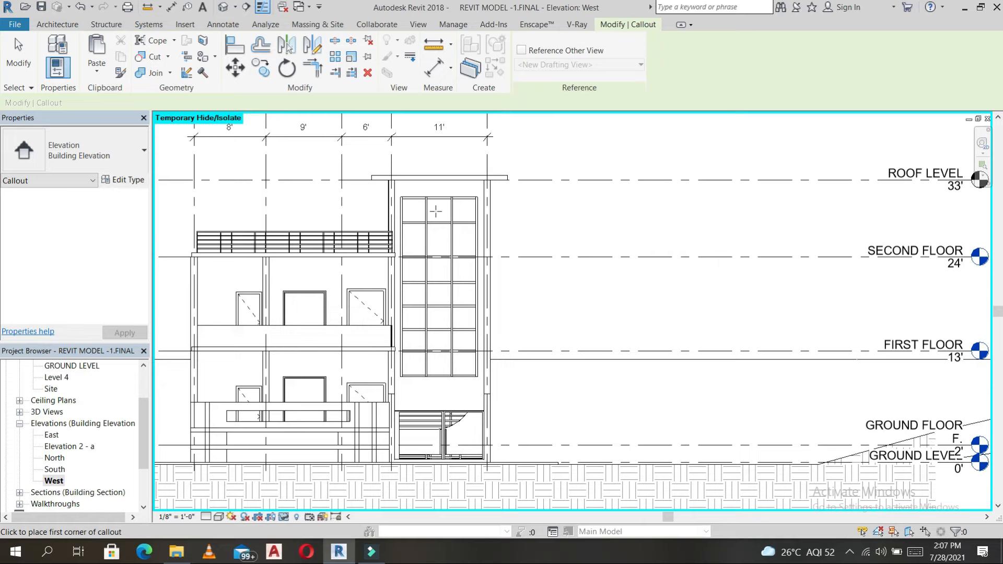
scroll(436, 211, up, 2)
click(385, 192)
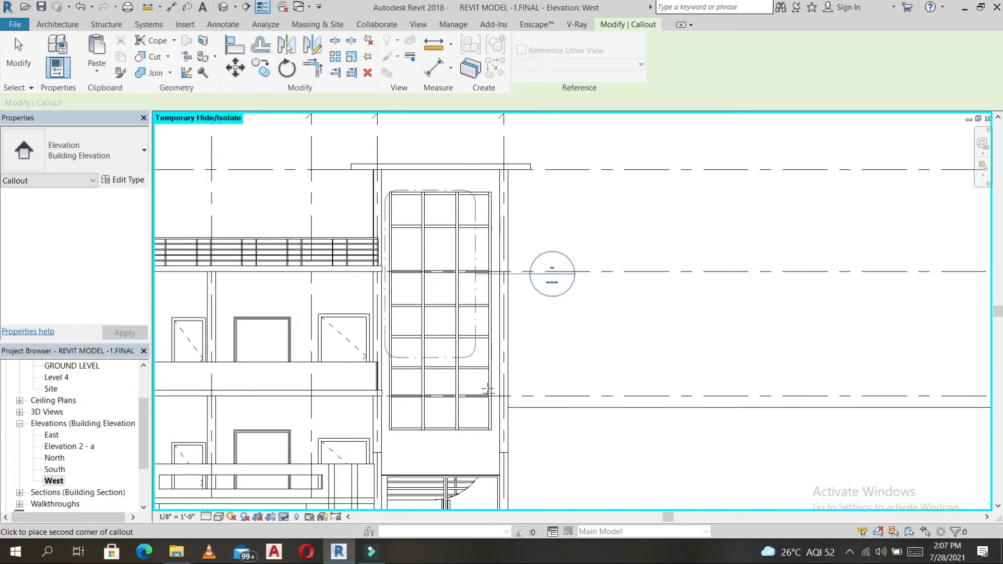
click(496, 439)
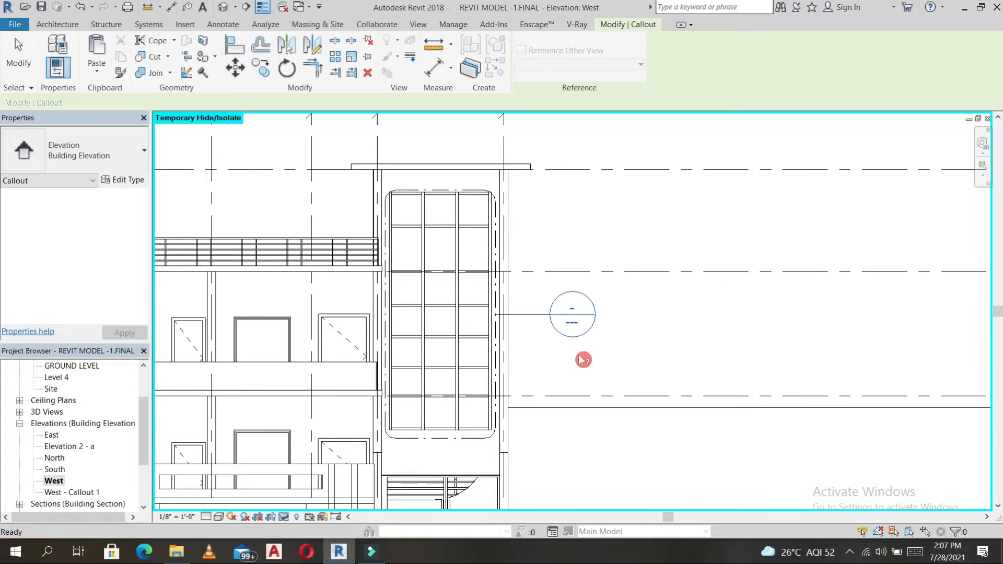
key(Escape)
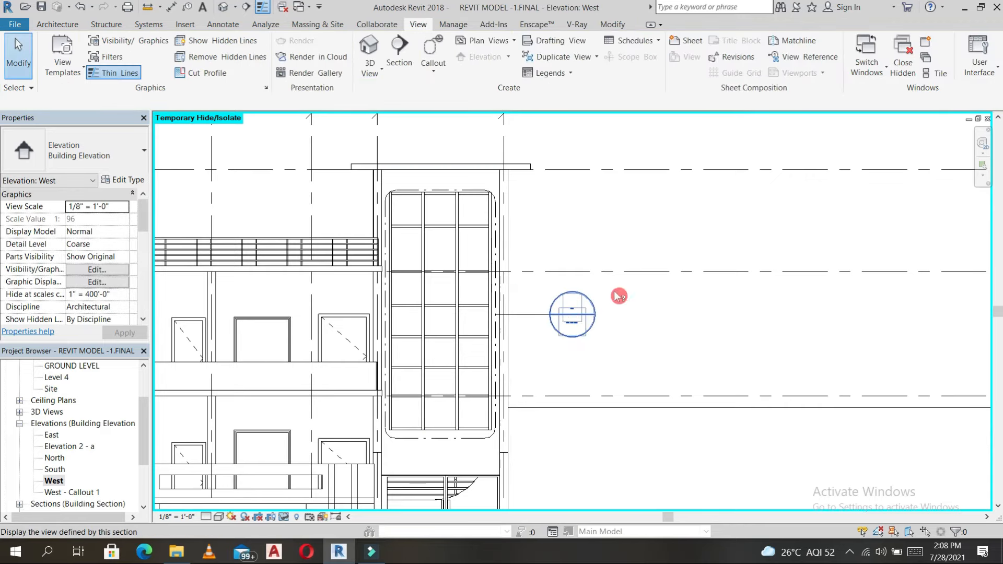
Step: Open the curtain wall's callout view and temporarily hide the section line in it
double_click(575, 313)
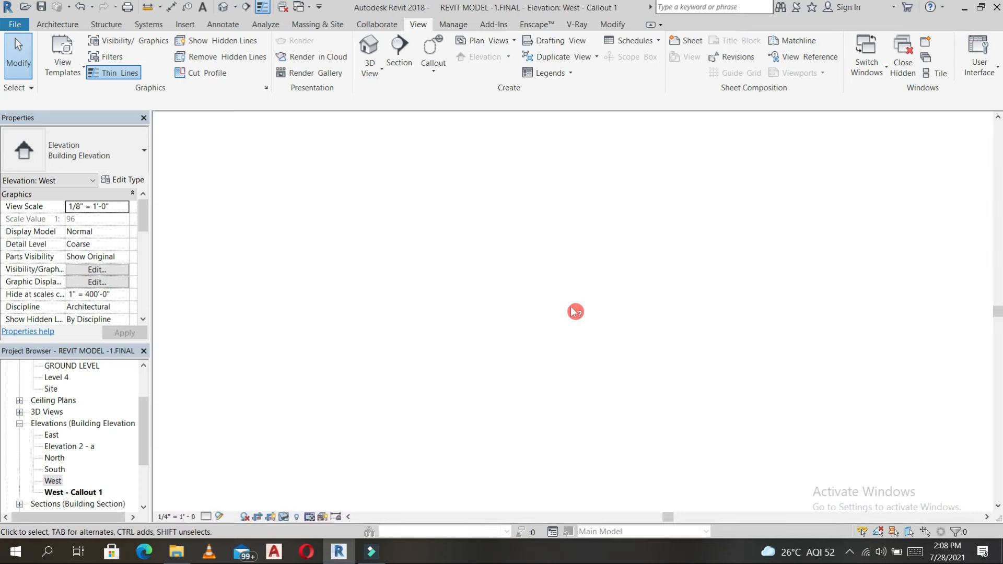
click(605, 183)
key(h)
key(h)
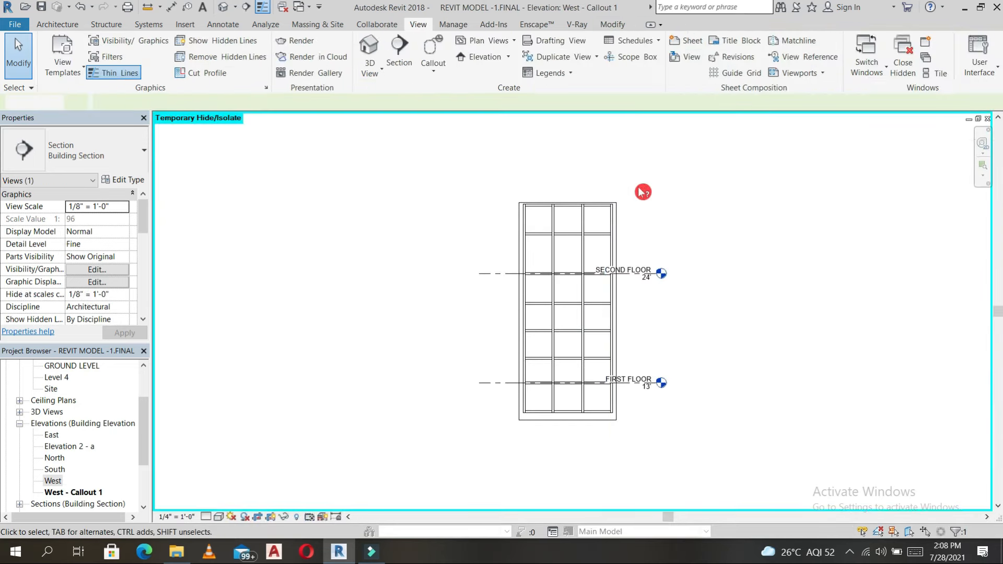
key(Escape)
Step: Pull the aligned SECOND FLOOR and FIRST FLOOR level heads outward, clear of the curtain wall
click(647, 269)
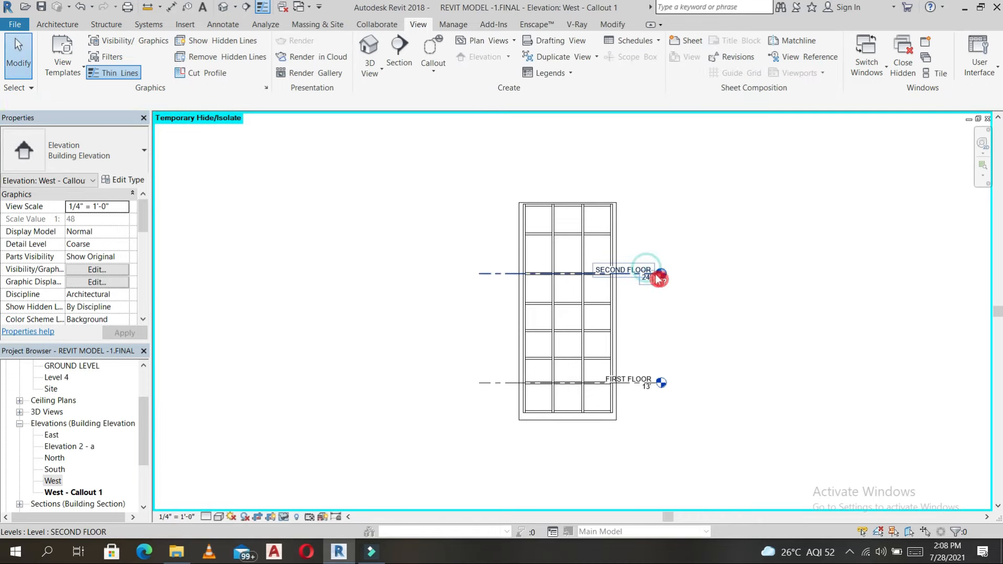
drag(662, 275, 724, 273)
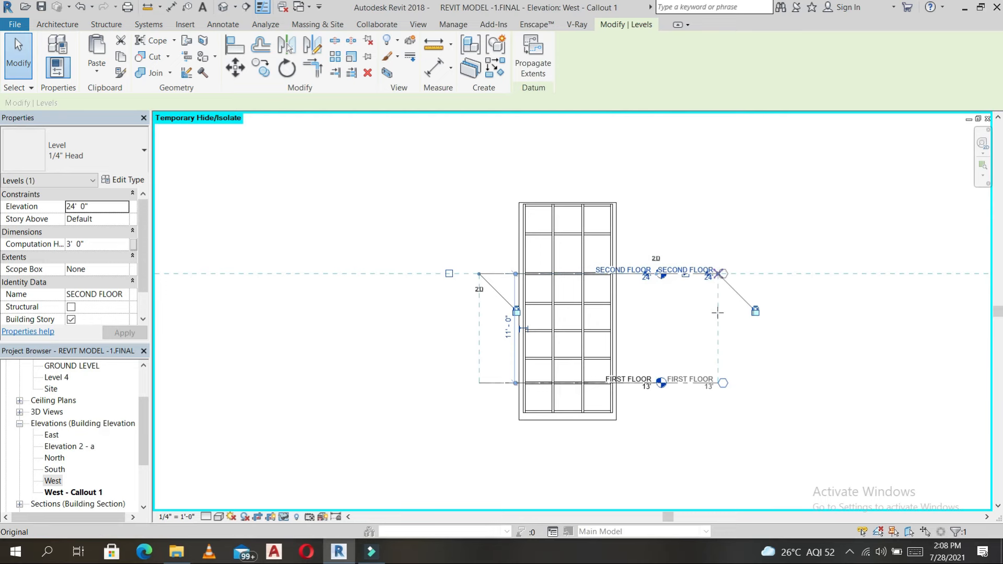
click(721, 328)
Step: Place a chained aligned dimension beside the curtain wall, from its top edge through the first five horizontal grid lines below
key(d)
key(i)
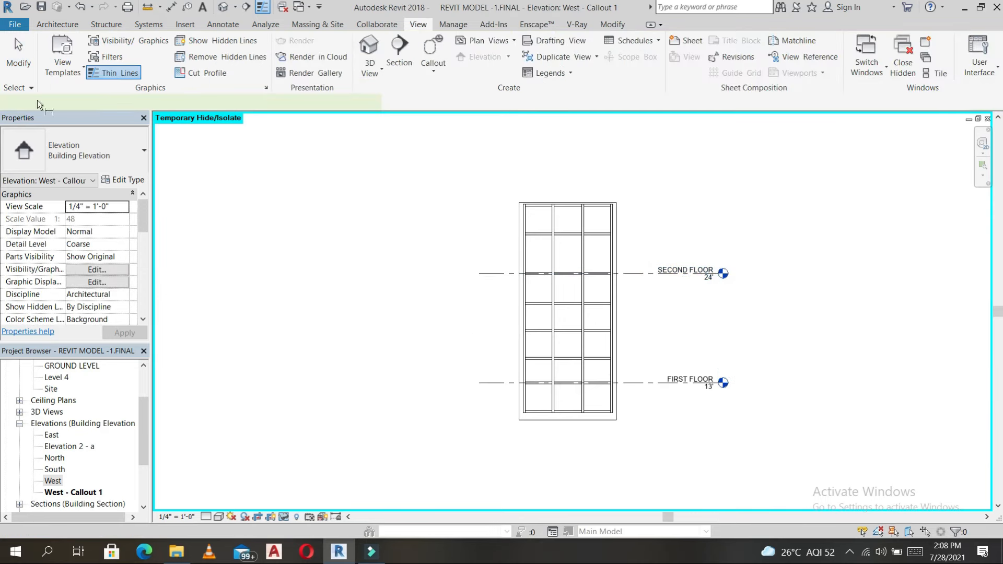
click(64, 24)
click(230, 24)
click(54, 52)
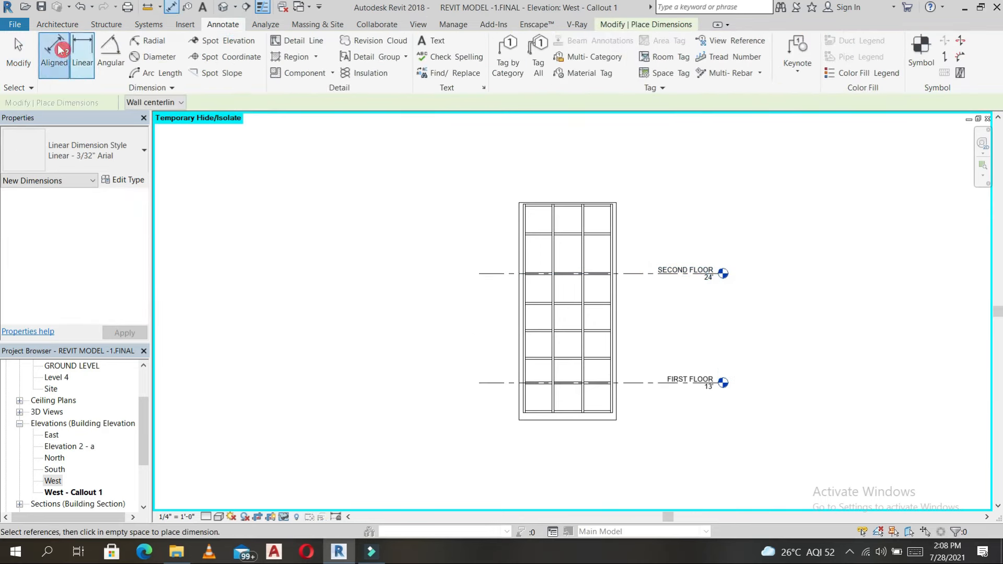
scroll(543, 216, up, 4)
scroll(550, 219, up, 1)
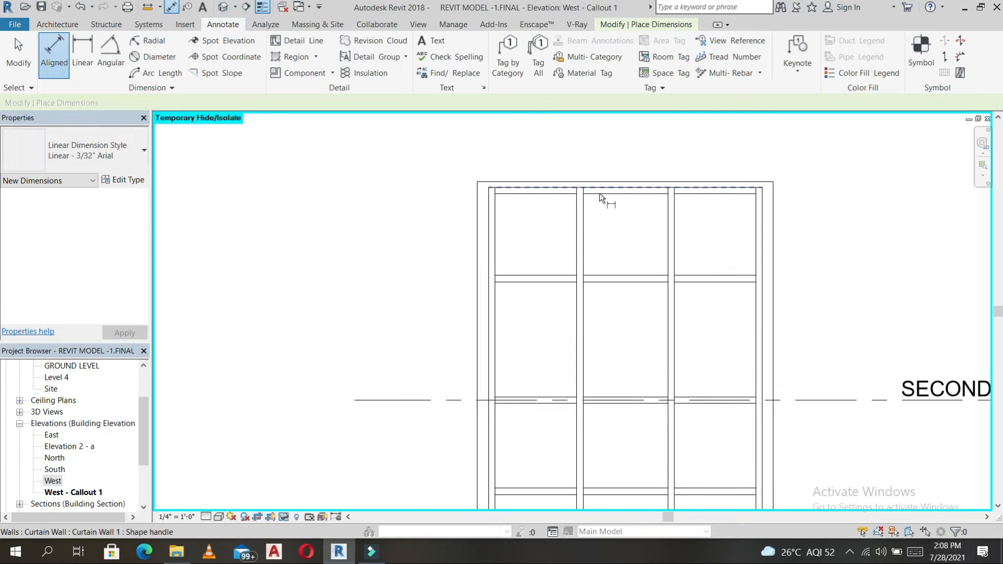
click(599, 277)
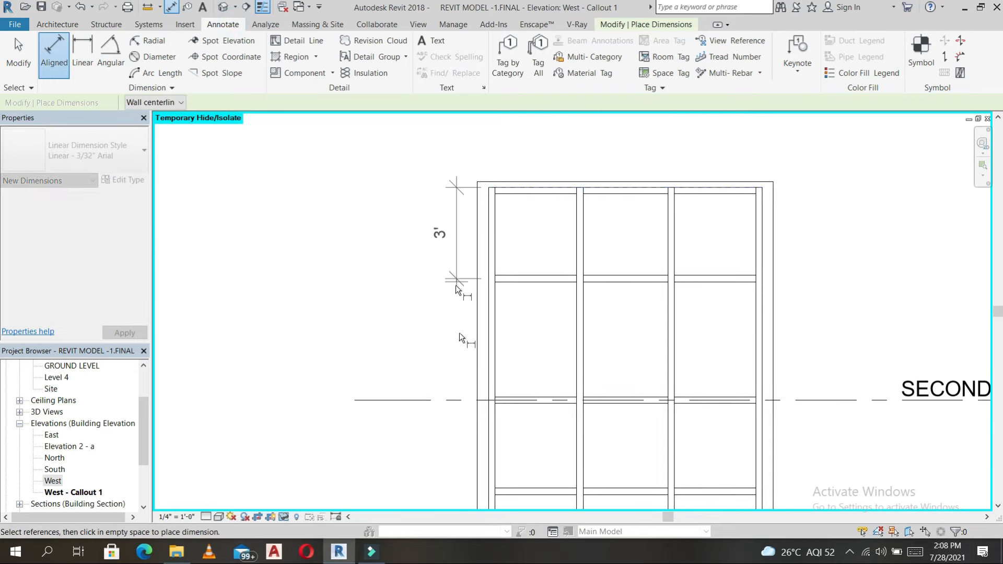
click(513, 402)
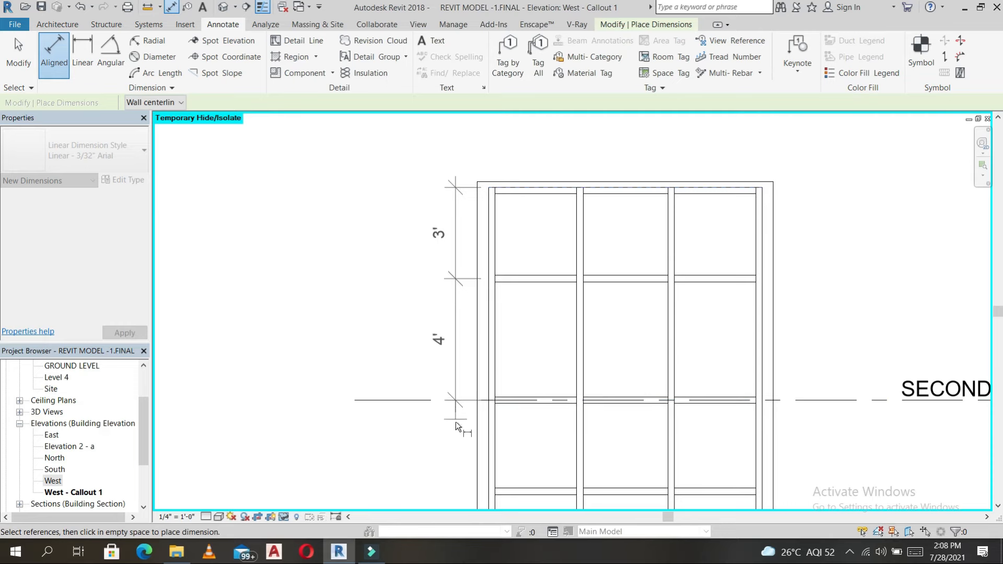
scroll(455, 421, down, 3)
click(496, 463)
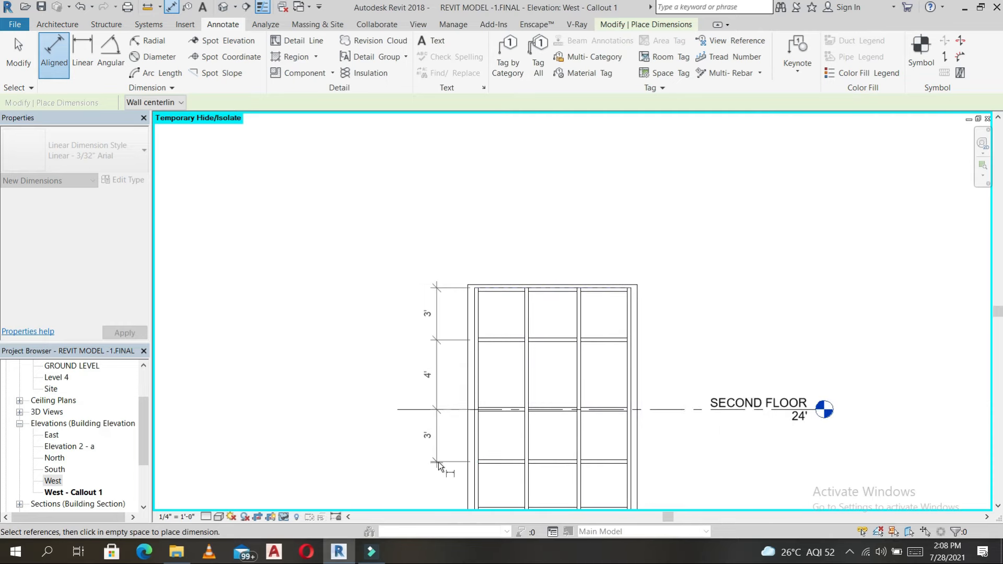
scroll(438, 462, down, 1)
middle_drag(451, 310, 453, 151)
click(469, 343)
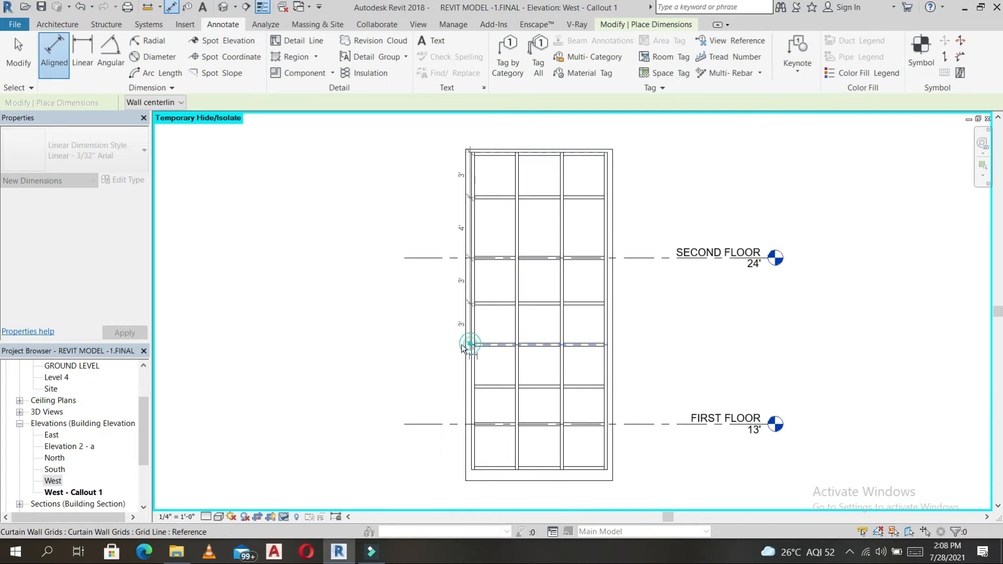
click(478, 387)
click(443, 389)
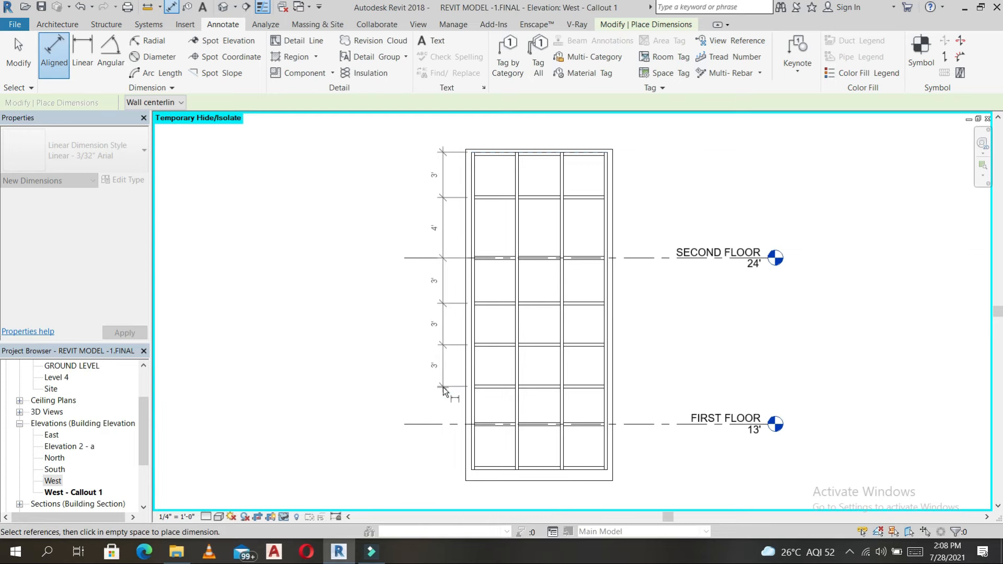
Step: Place a chained aligned dimension above the curtain wall across its three bays, from one side edge to the other
click(474, 167)
click(516, 168)
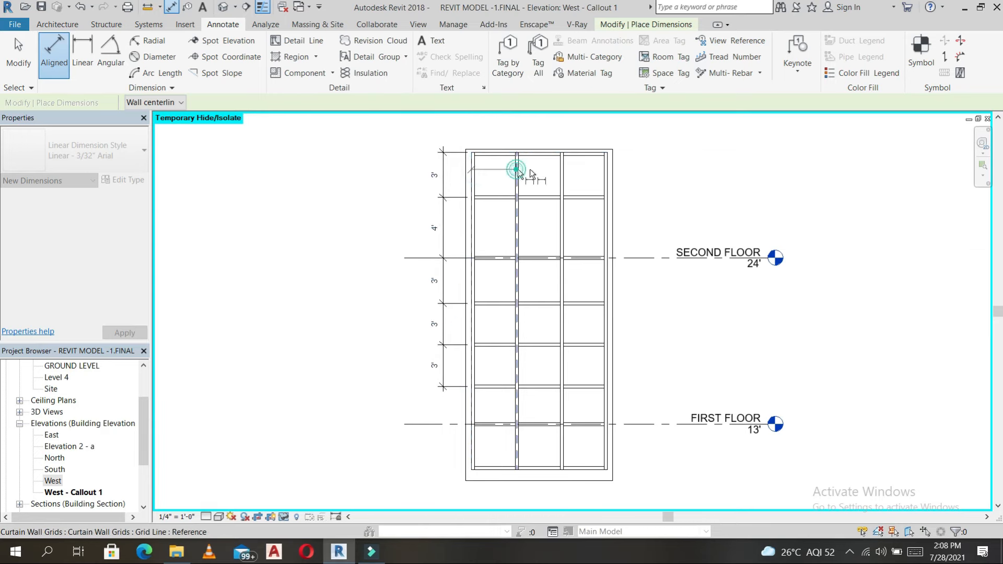
click(562, 171)
click(604, 171)
click(603, 129)
scroll(635, 171, down, 3)
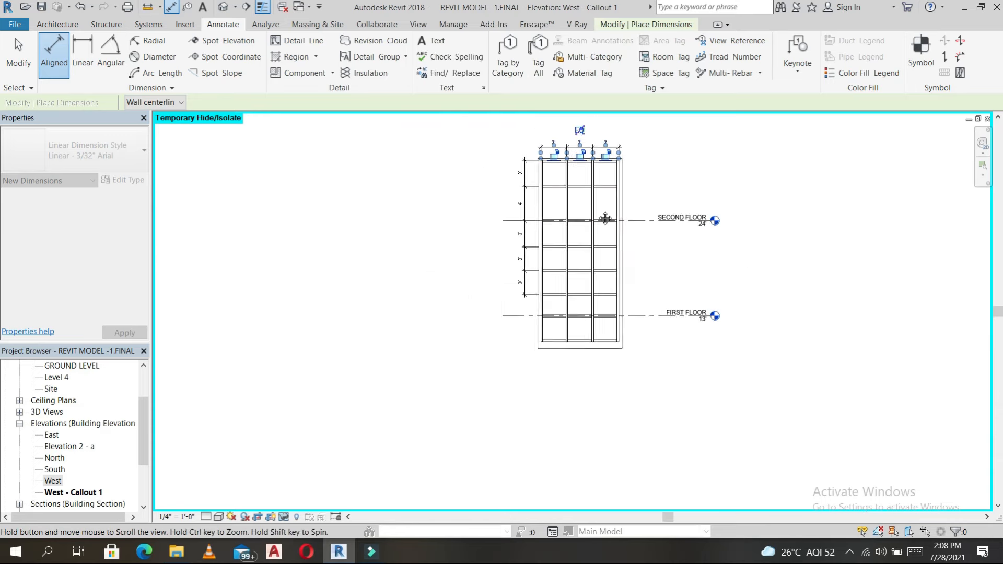
right_click(634, 173)
click(636, 175)
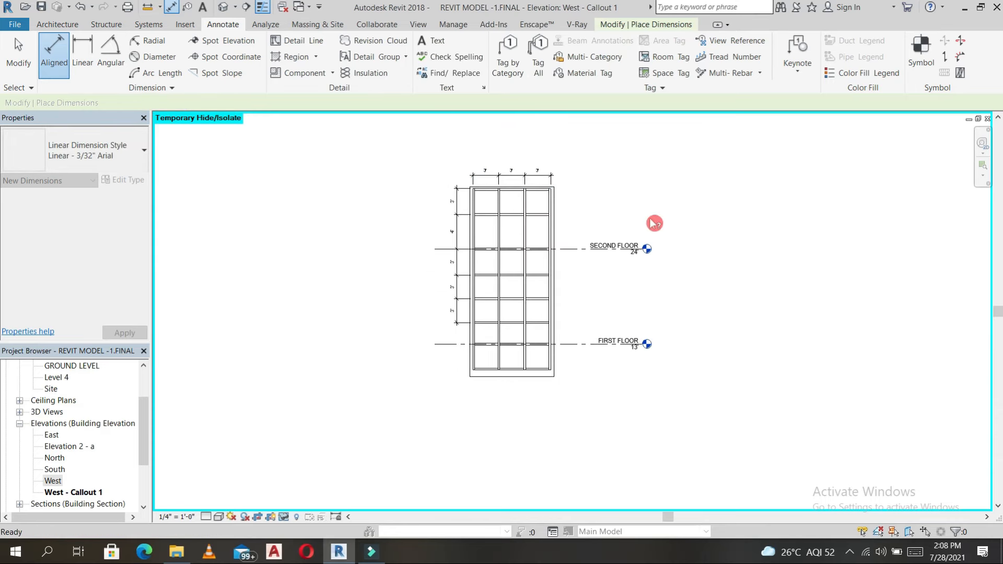
Step: Dimension the height between the SECOND FLOOR and FIRST FLOOR levels beside the curtain wall
click(577, 250)
click(578, 343)
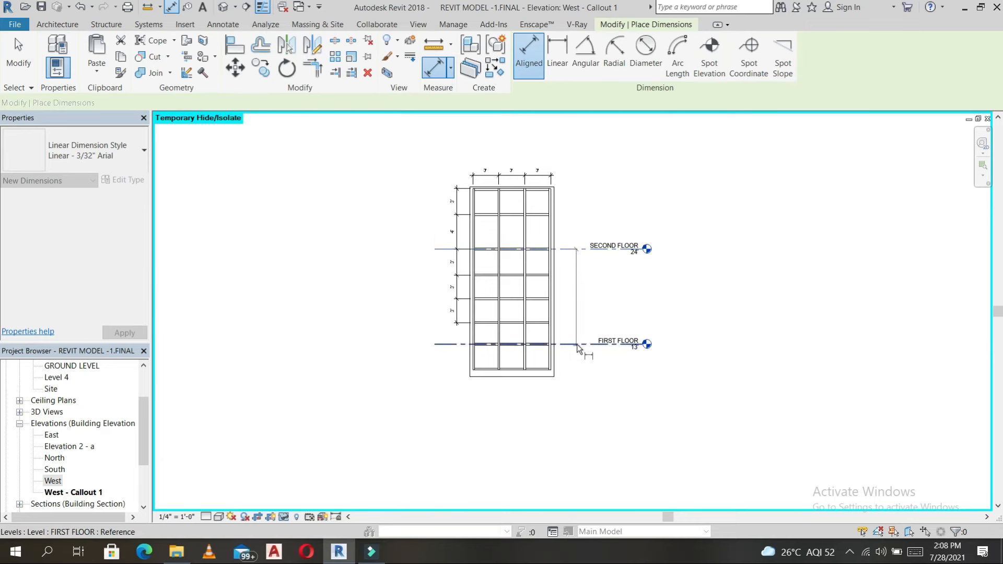
right_click(631, 281)
click(649, 287)
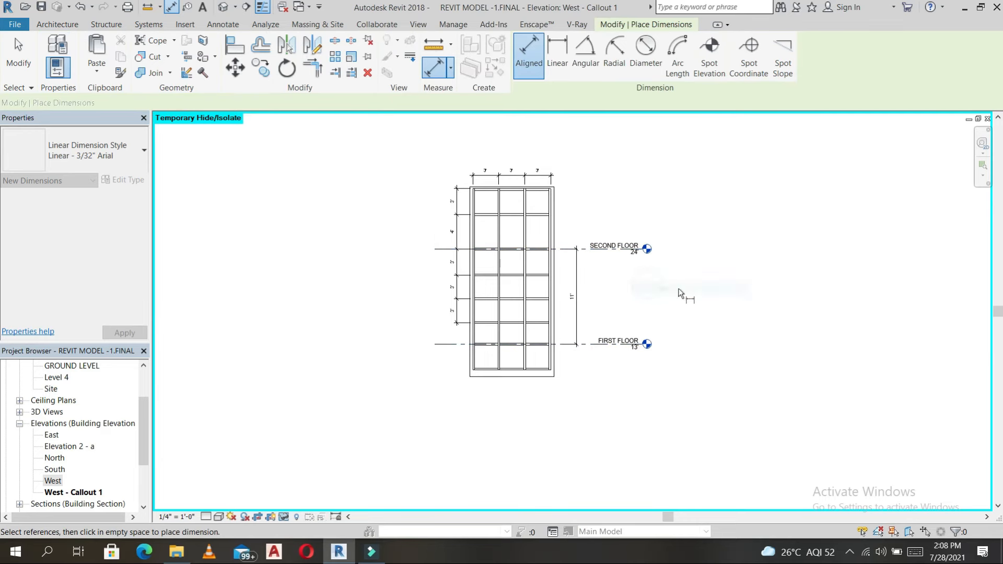
right_click(649, 280)
click(679, 289)
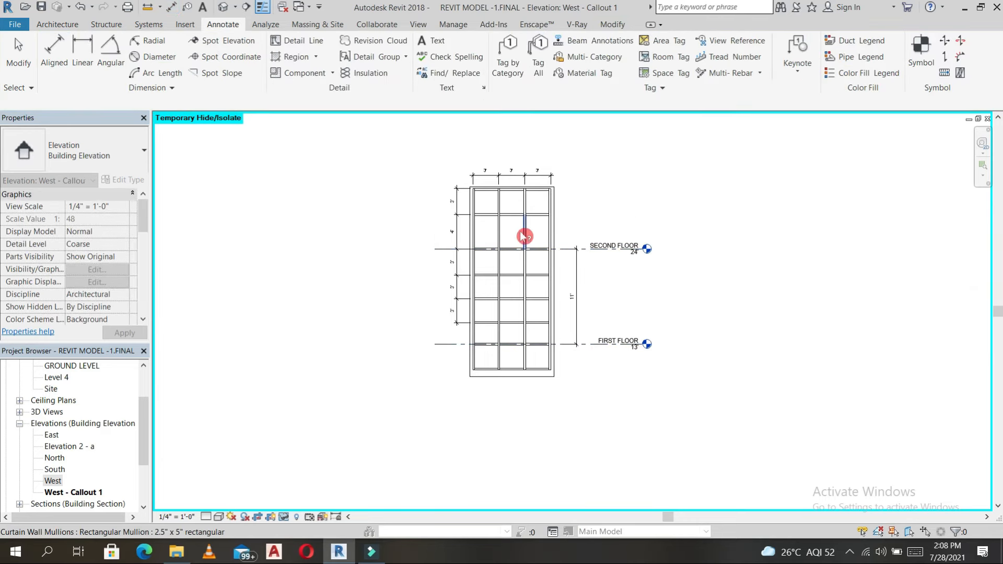
Step: Preview the callout view in the Realistic visual style and return it to Hidden Line
click(218, 516)
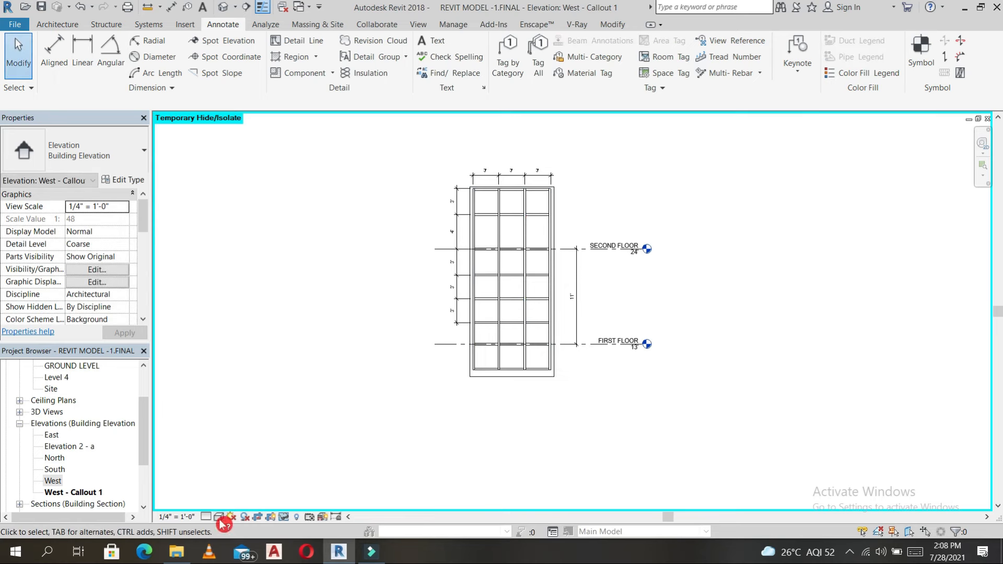
click(258, 491)
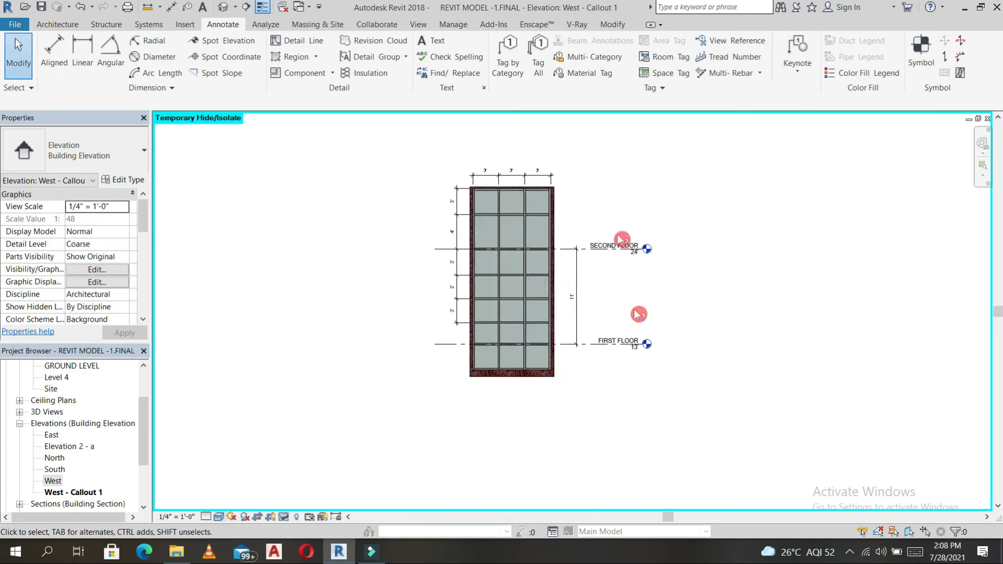
click(220, 517)
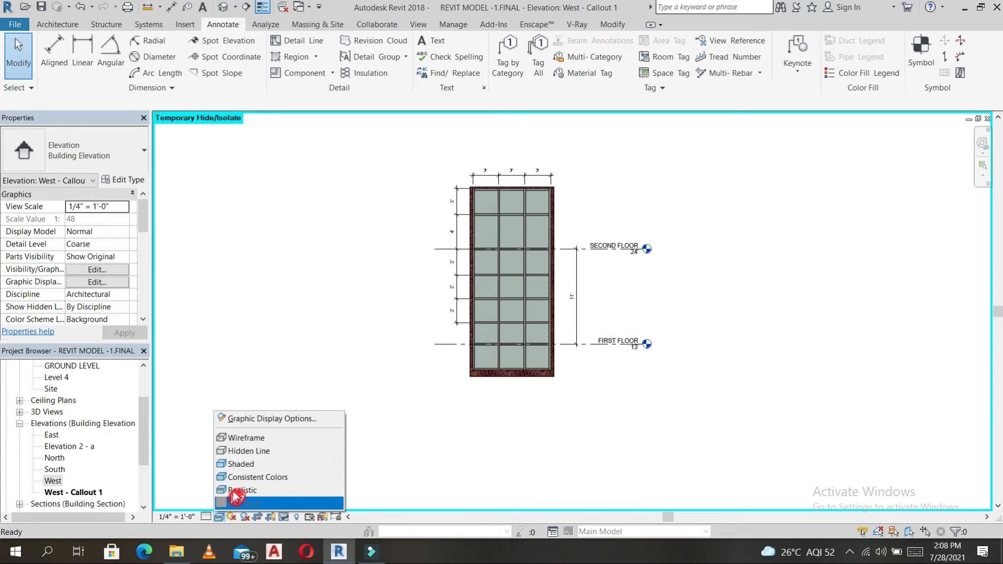
click(259, 460)
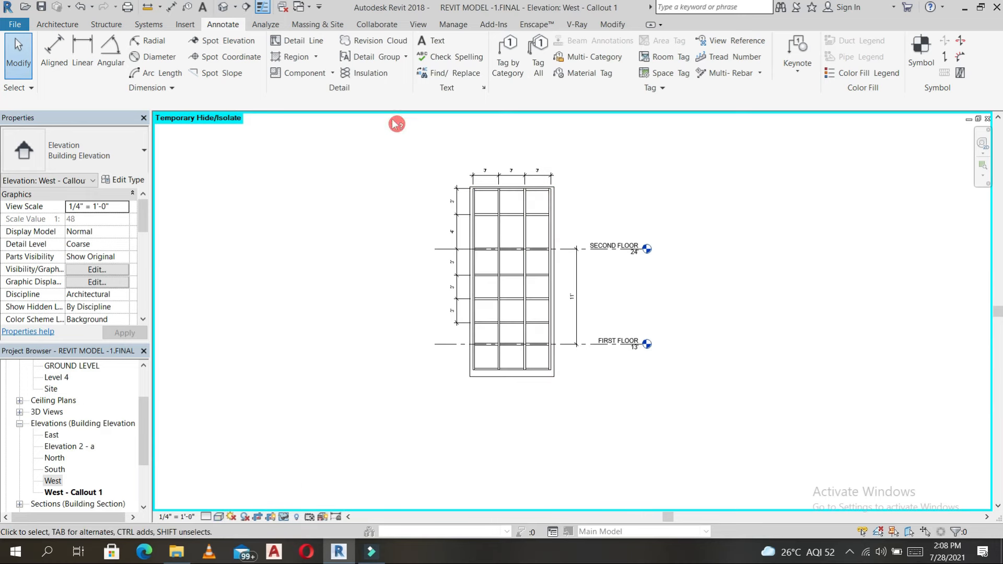
Step: Add the text note "PORCH GLASS" without a leader over the upper panels of the curtain wall
click(440, 47)
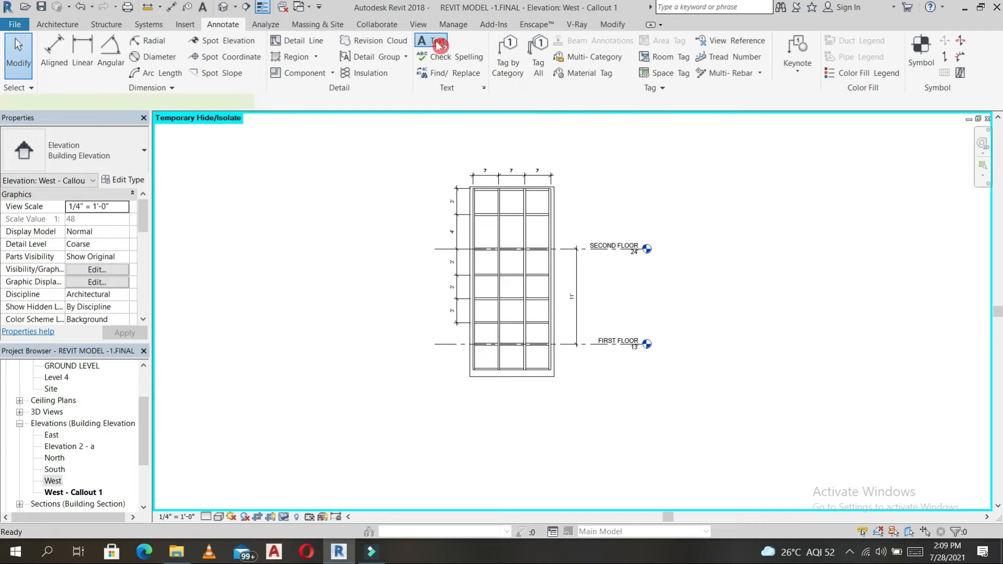
click(508, 203)
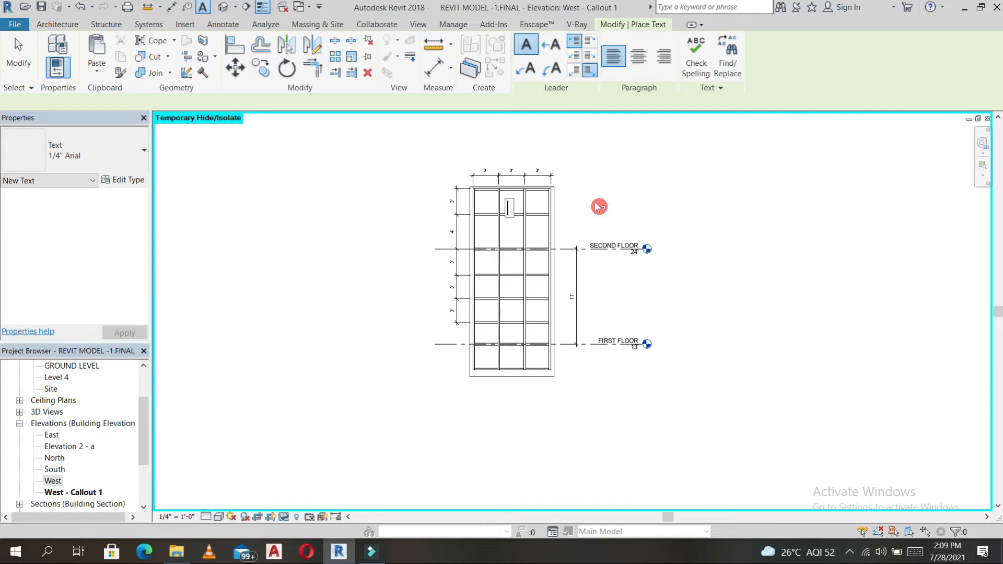
right_click(600, 191)
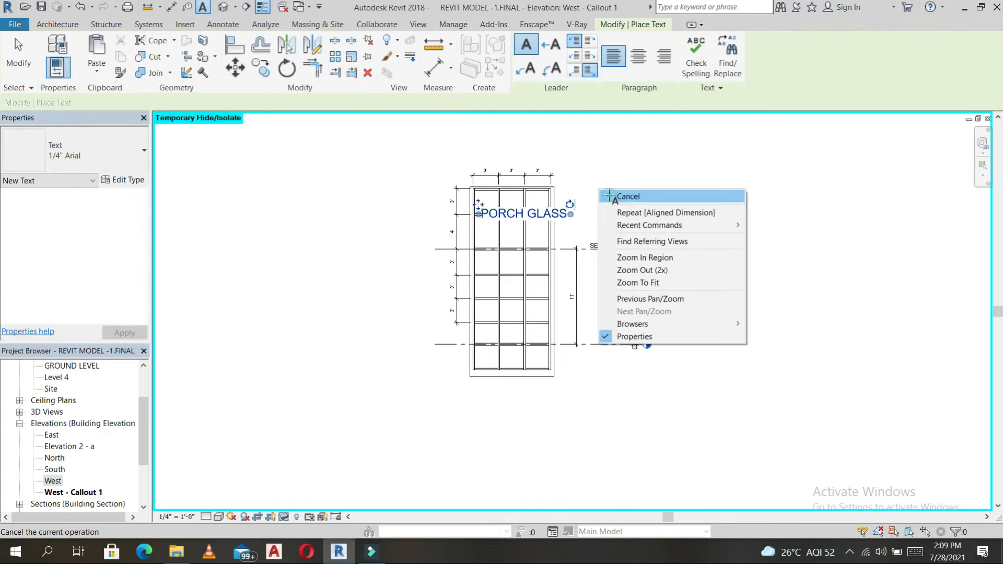
click(611, 196)
right_click(611, 196)
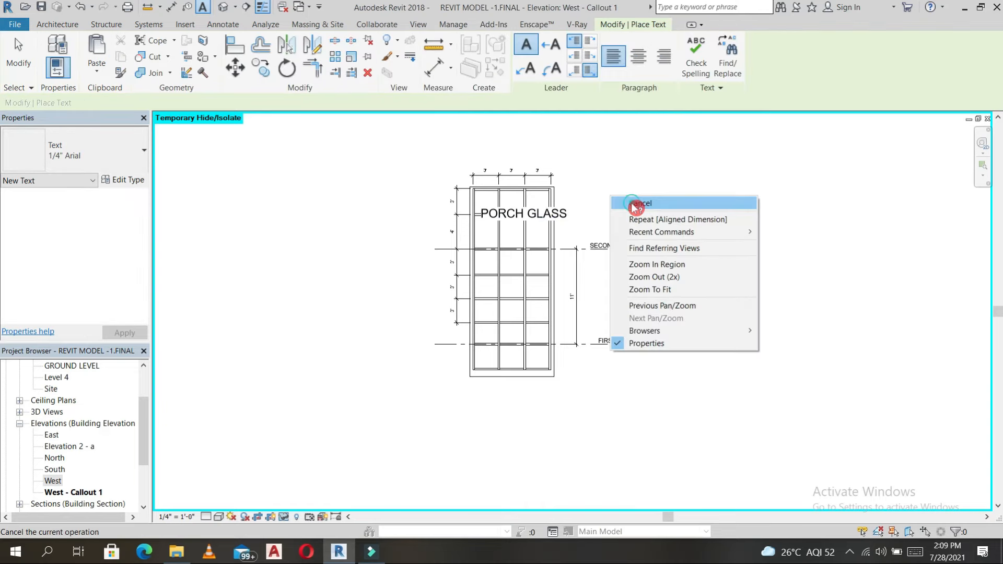
click(631, 203)
right_click(631, 203)
click(655, 212)
right_click(809, 323)
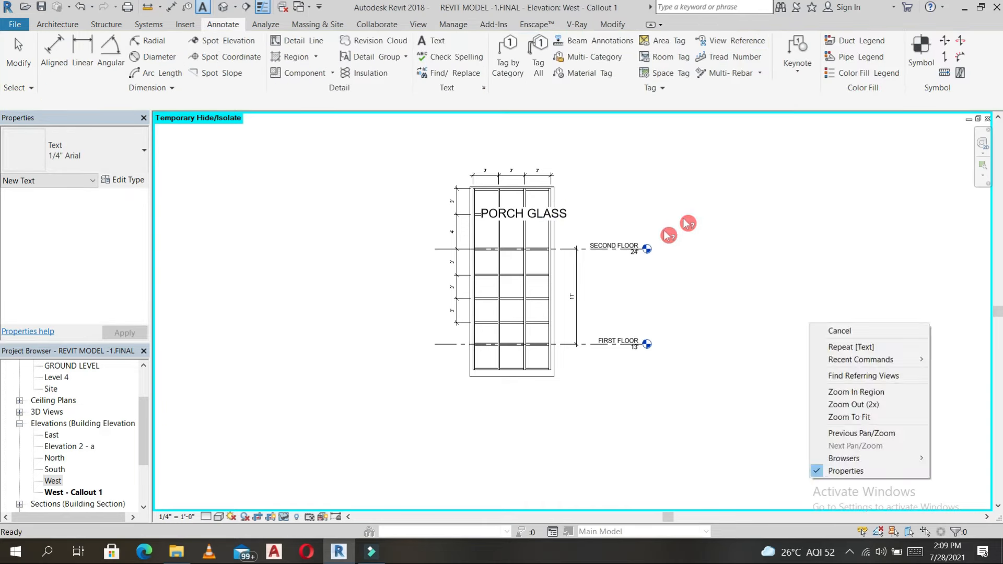
Step: Move the PORCH GLASS note up and toward the curtain wall's outer edge, over its top row of panels
click(514, 221)
click(514, 222)
scroll(507, 217, up, 3)
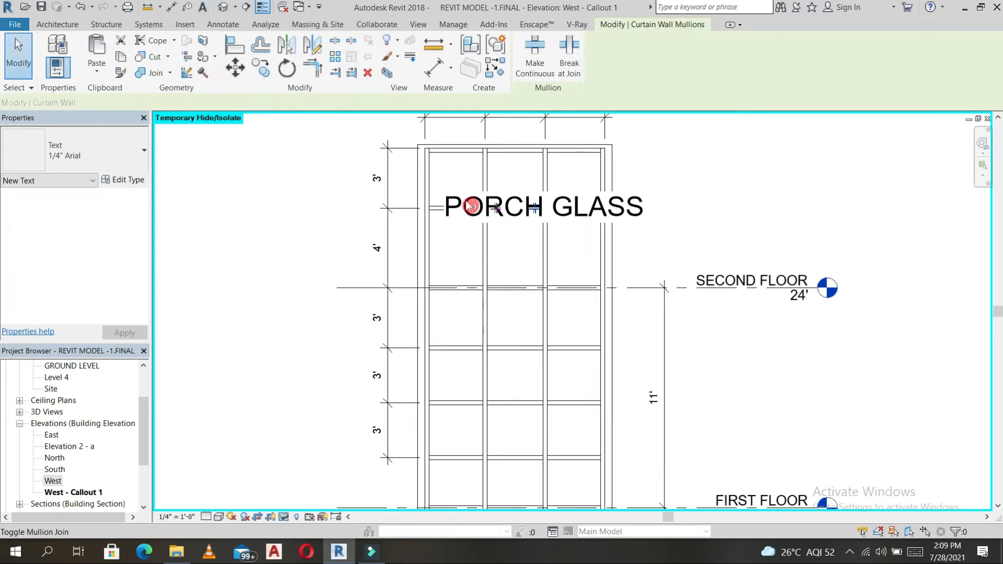
key(Escape)
drag(435, 178, 425, 170)
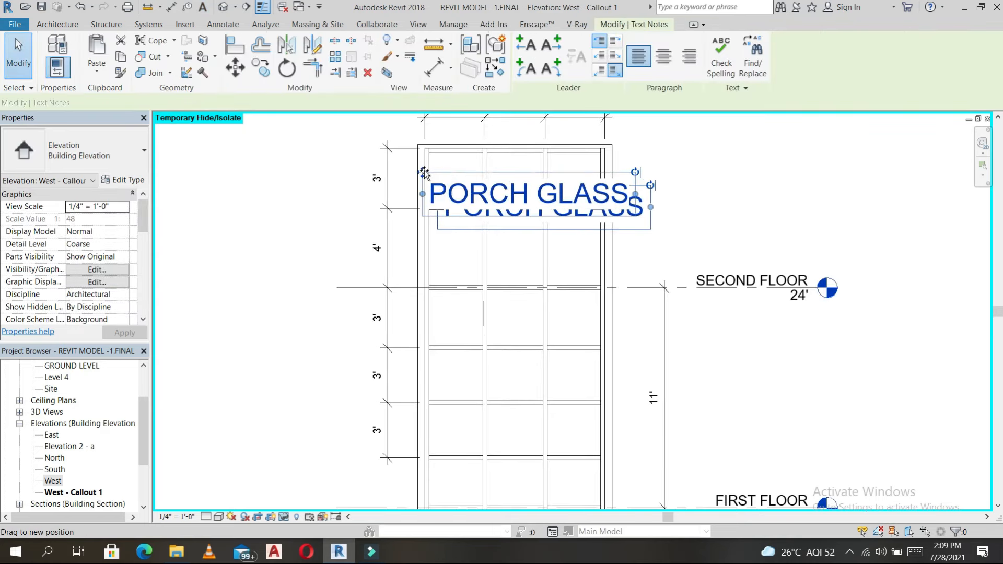
Step: Reduce the text size in the type properties of the PORCH GLASS note
click(125, 181)
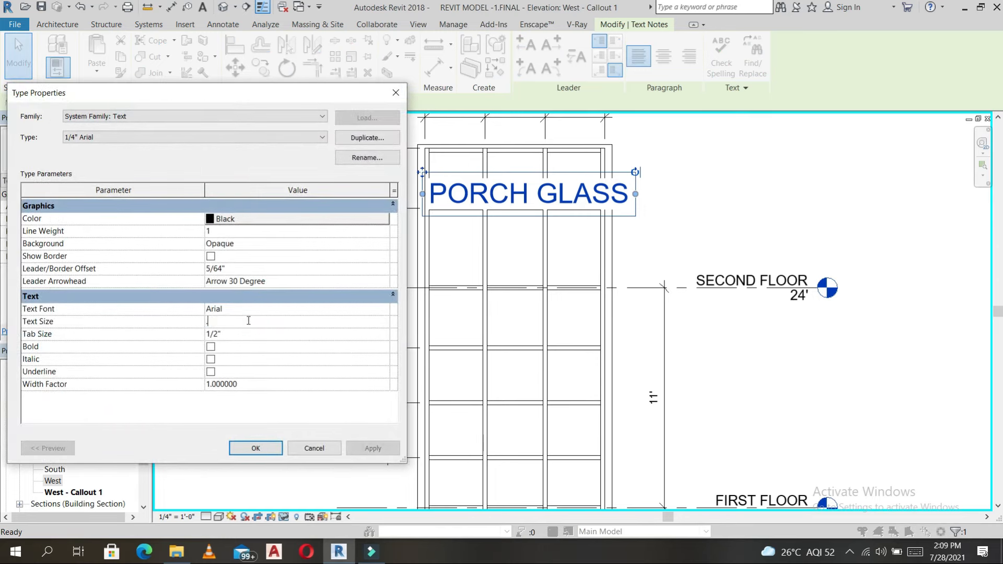
click(252, 450)
key(Escape)
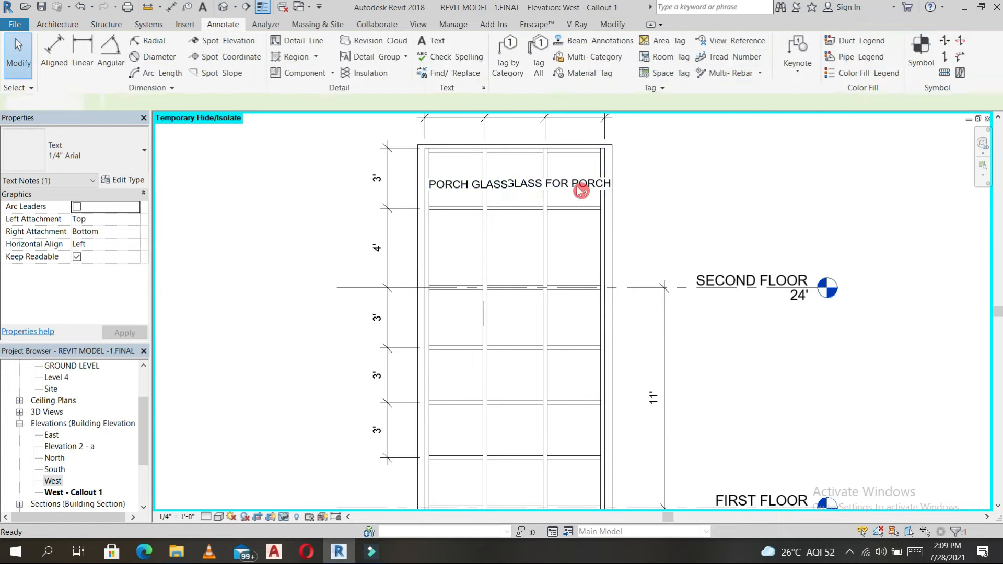
Step: Reposition the reduced PORCH GLASS note slightly lower and further inside the curtain wall's top row of panels
mouse_move(424, 172)
mouse_down()
mouse_move(474, 178)
mouse_move(437, 179)
mouse_up()
key(Escape)
click(477, 184)
key(Escape)
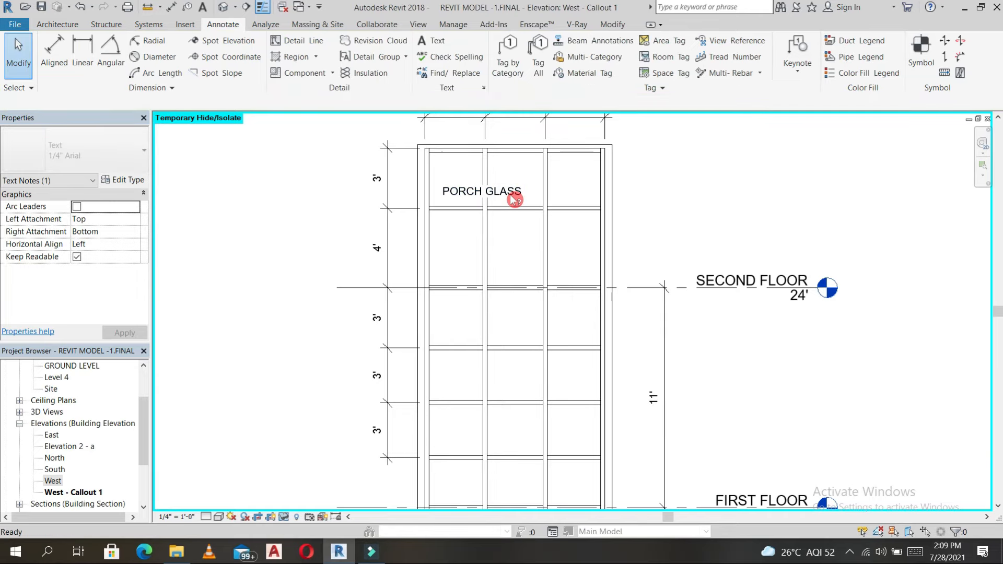
scroll(555, 217, down, 3)
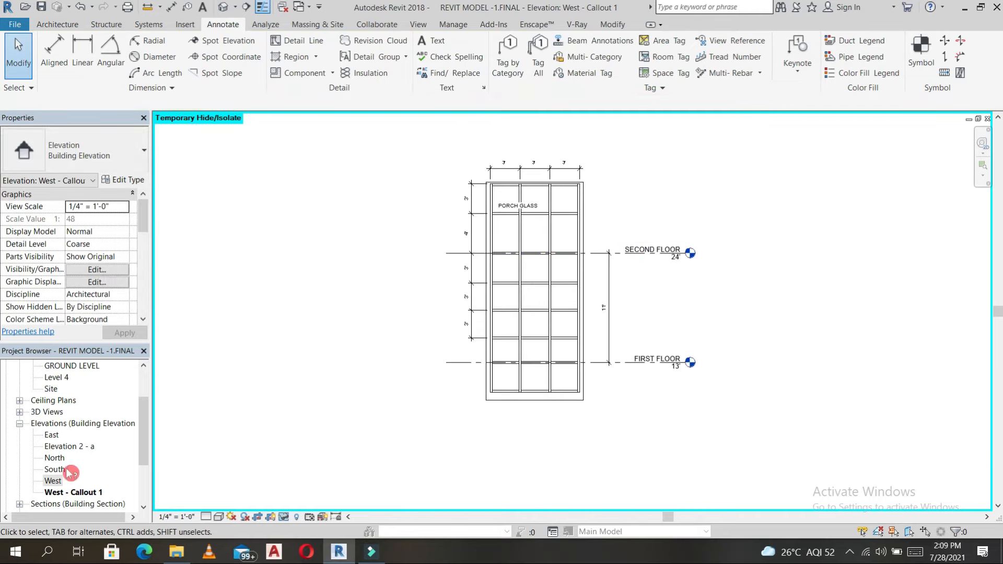
Step: Open the East elevation to check it, and switch to the Section 1 view
double_click(52, 436)
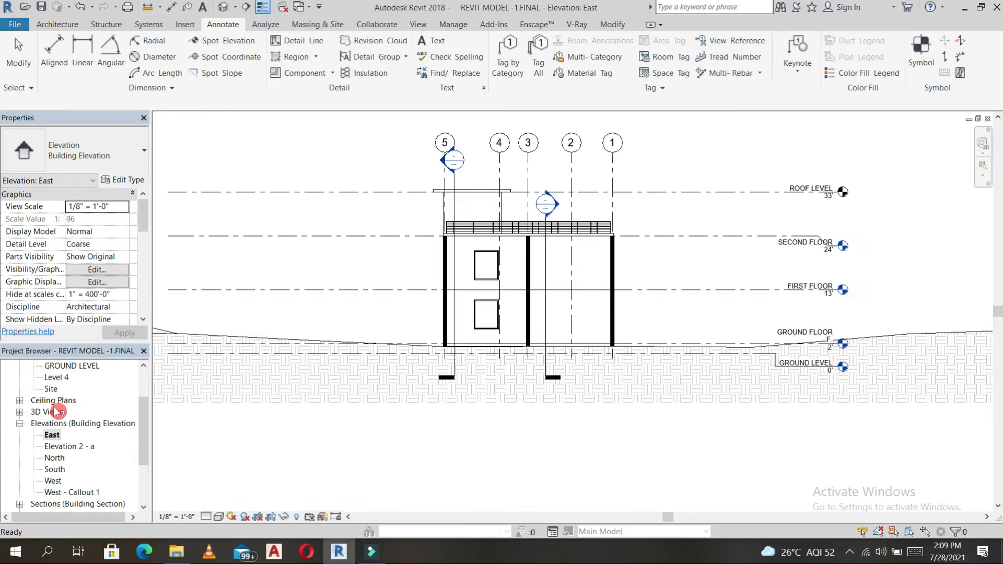
scroll(32, 504, down, 1)
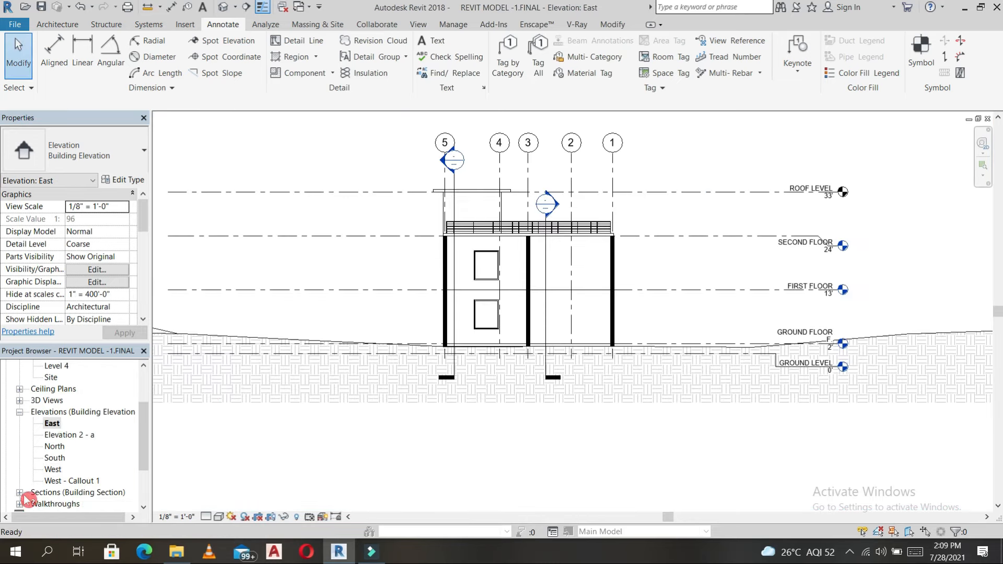
click(20, 493)
double_click(60, 492)
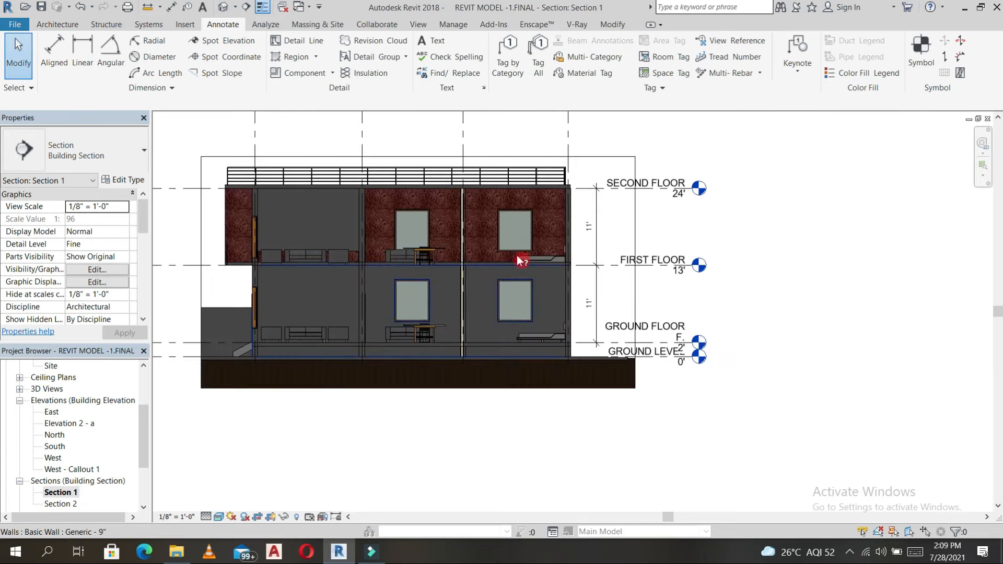
Step: Set the Section 1 view's visual style to Hidden Line
click(226, 518)
click(253, 452)
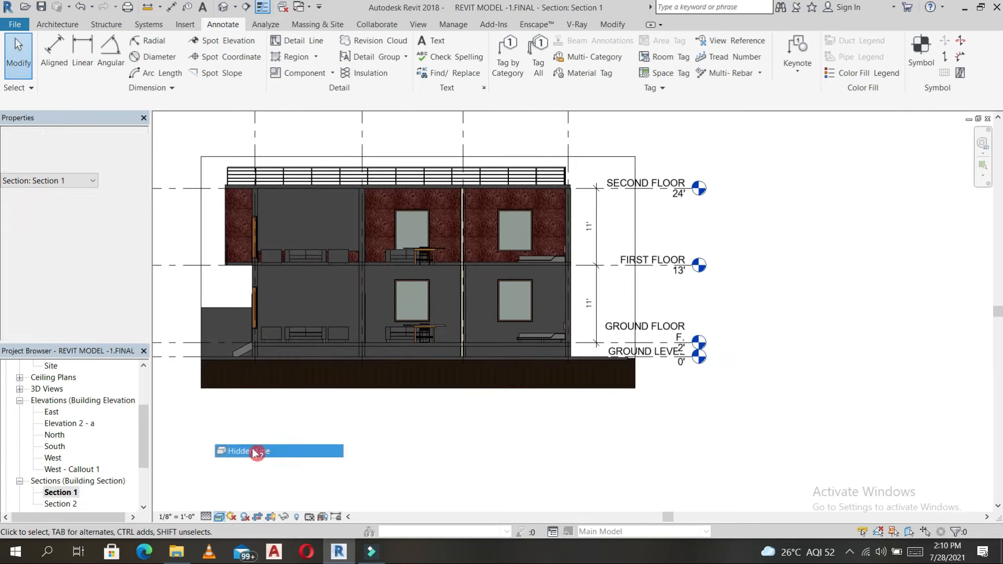
middle_drag(436, 273, 623, 312)
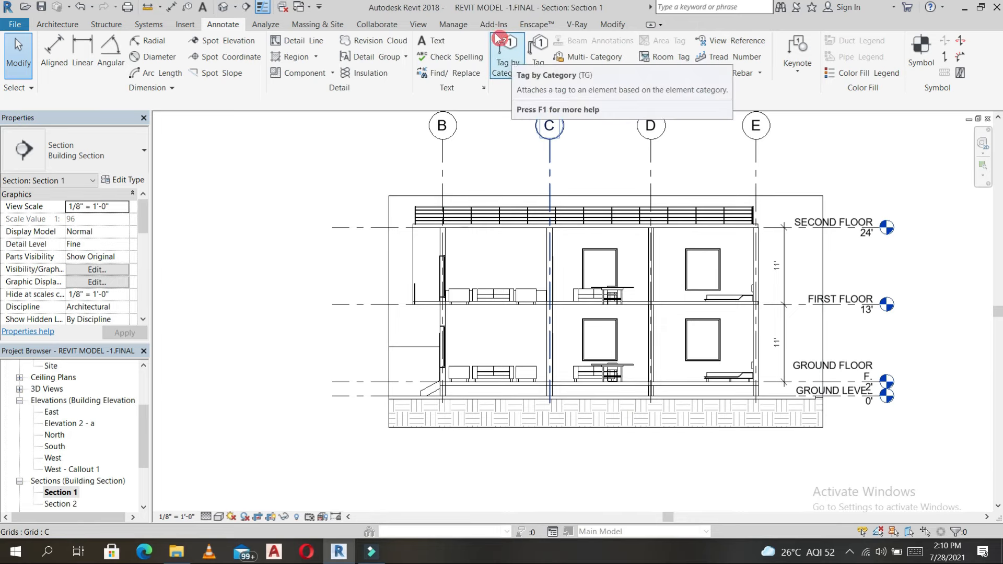
Step: Add a text note reading RAILING MS with a leader pointing to the roof railing's end near grid B in Section 1
click(438, 42)
click(555, 45)
click(419, 210)
click(384, 183)
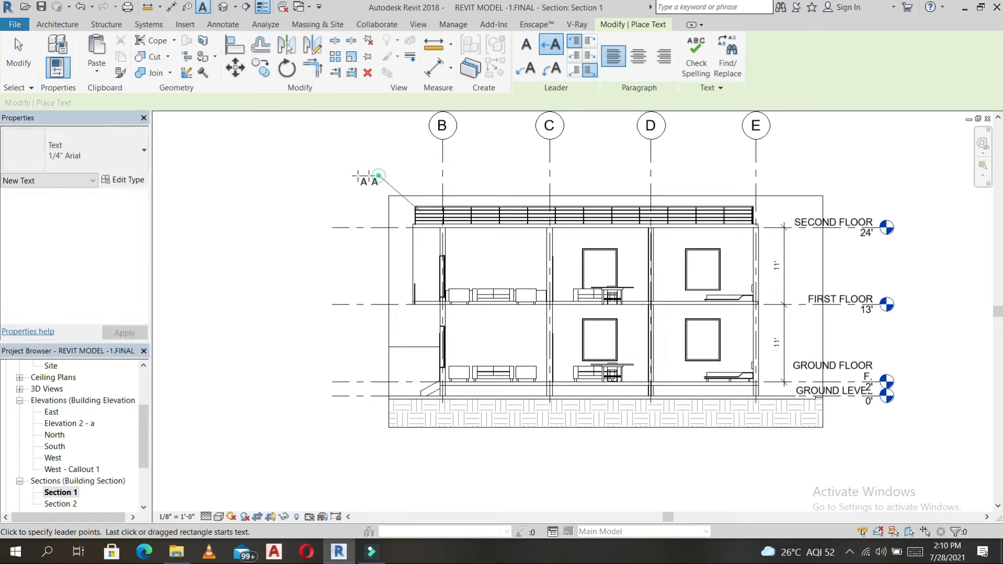
text(RAILING)
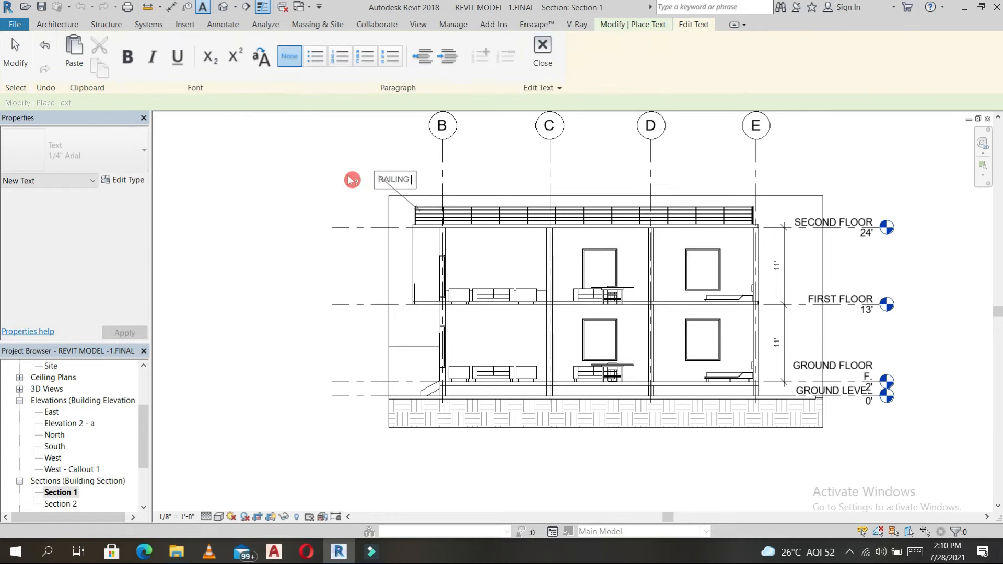
text( MS)
click(434, 162)
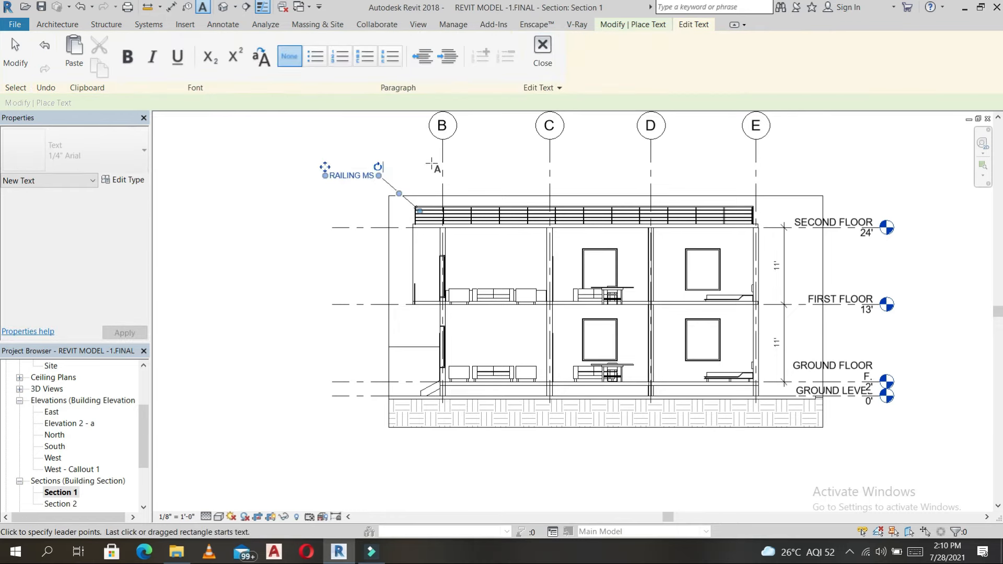
key(Escape)
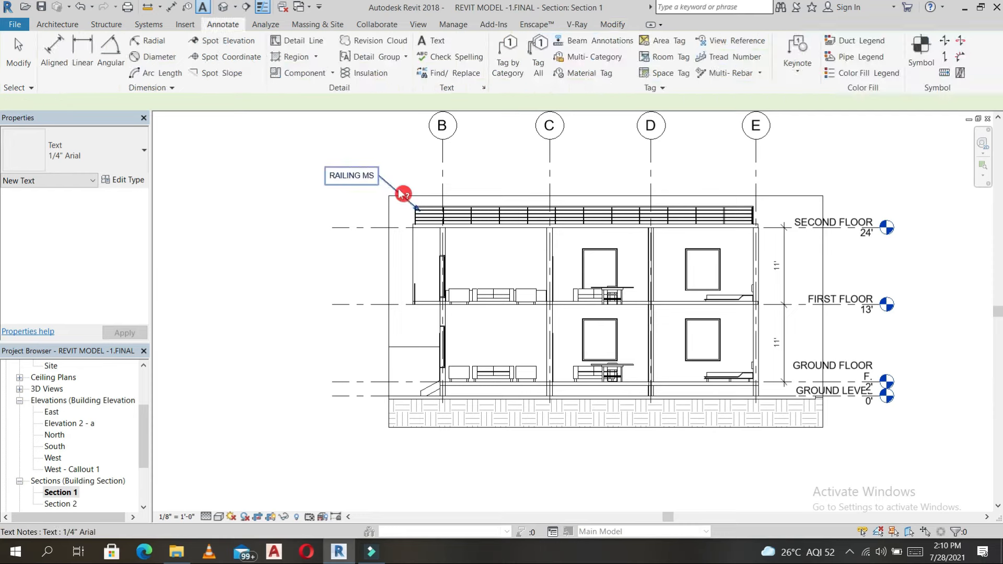
Step: Bend the RAILING MS note's leader so it runs horizontally from the text before sloping down to the railing
click(402, 195)
click(465, 182)
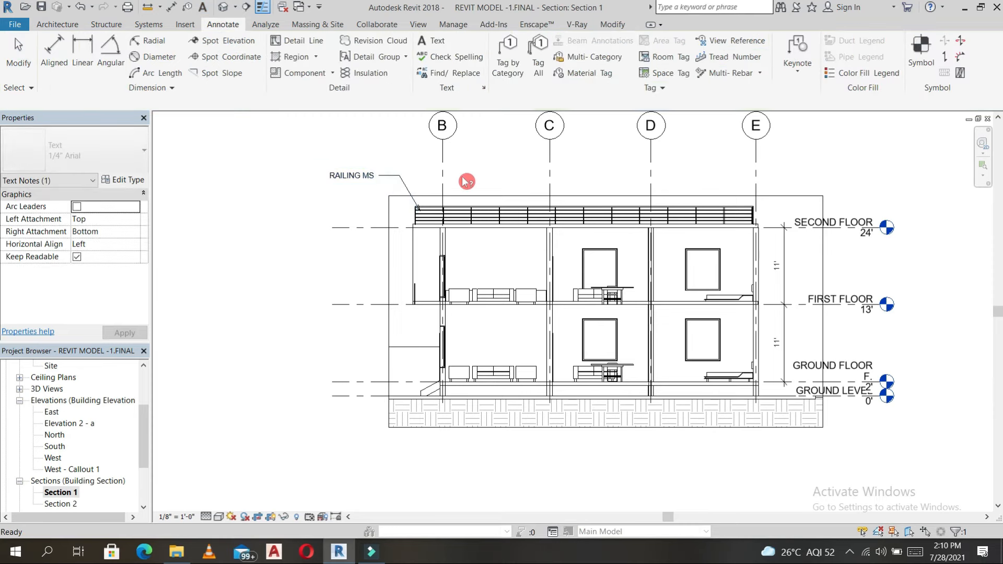
scroll(366, 187, down, 2)
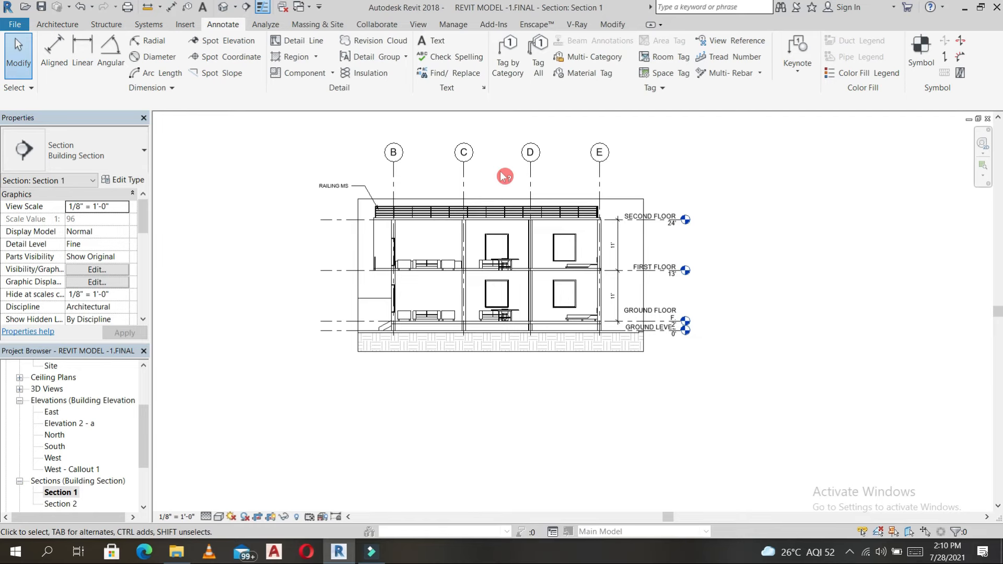
Step: In the default 3D view, select all Single-Flush 36" x 84" doors and set their type cost to 5000
click(224, 7)
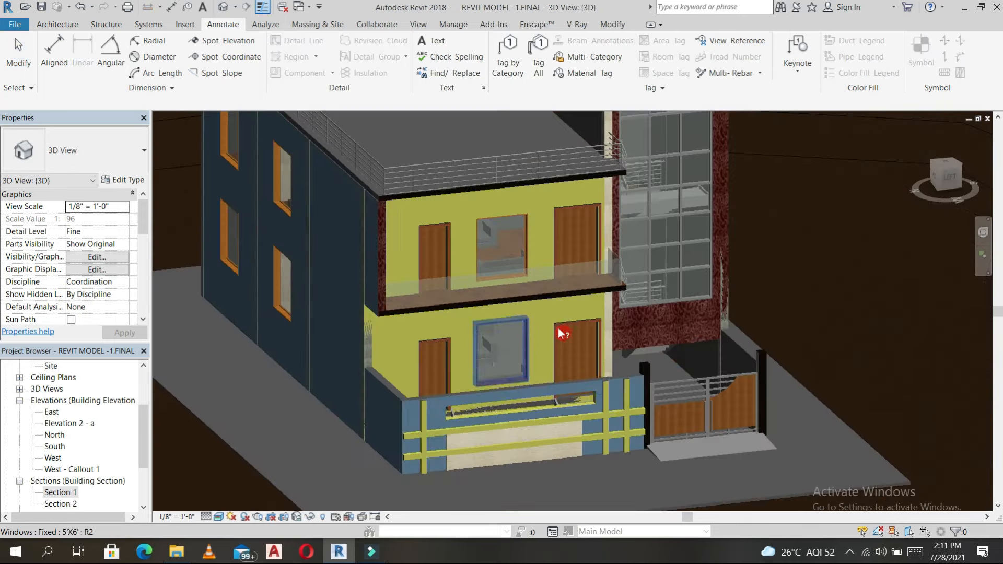
click(583, 332)
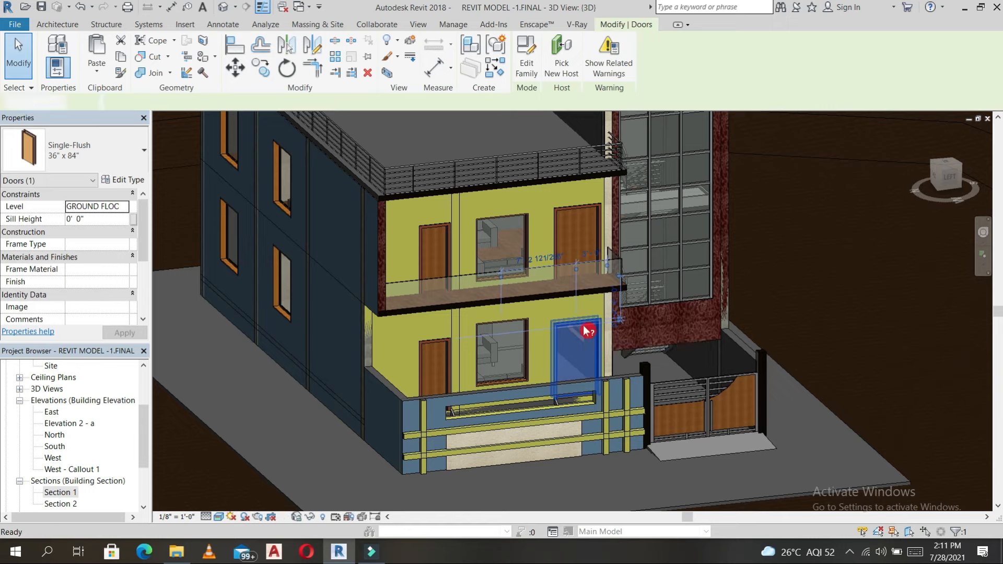
key(s)
key(a)
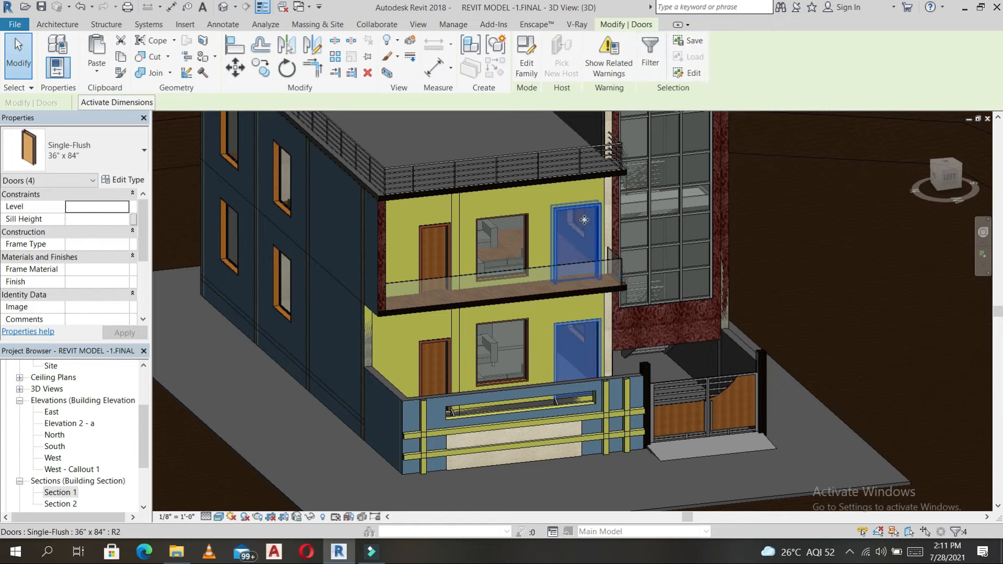
click(133, 181)
scroll(267, 366, down, 5)
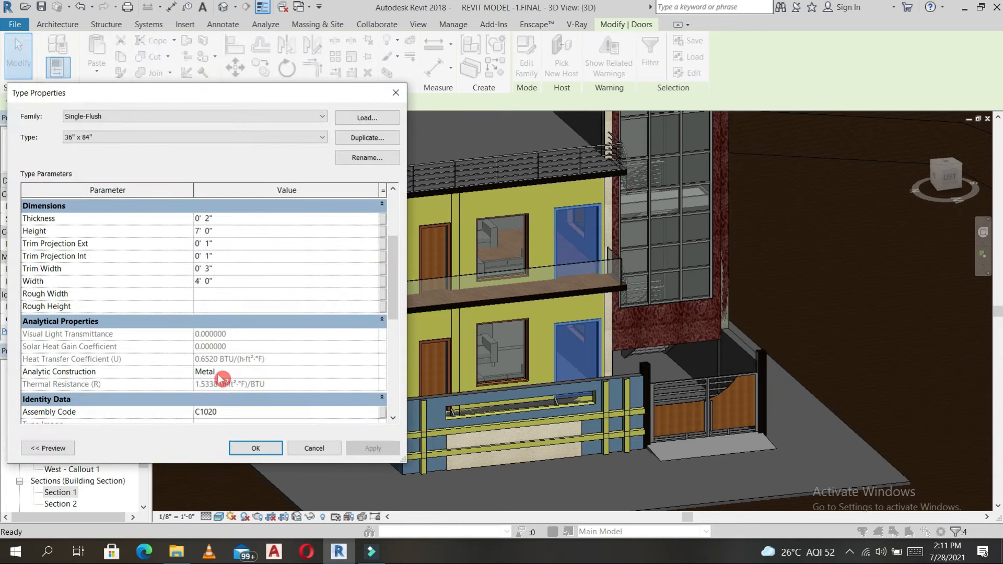
scroll(157, 372, down, 2)
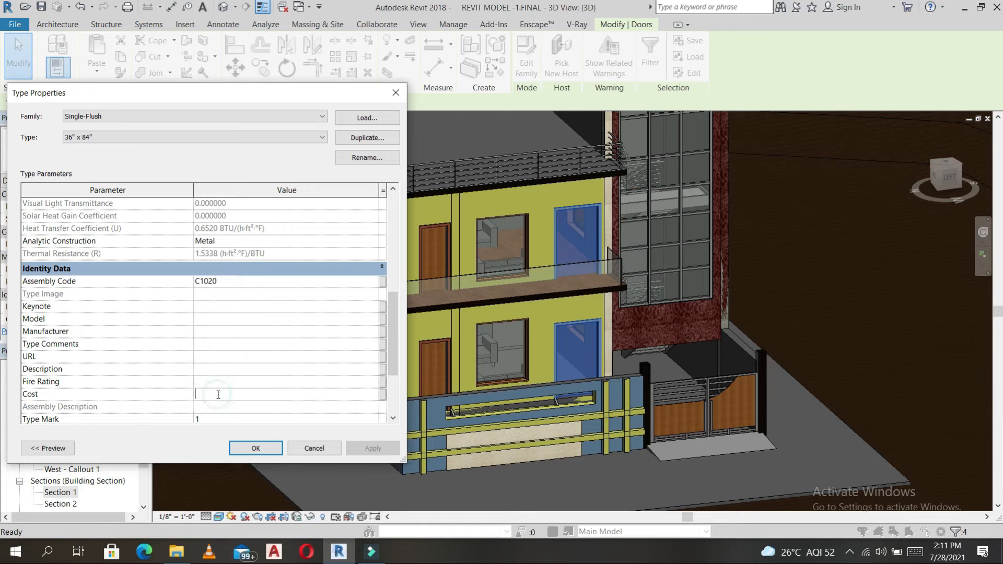
text(00)
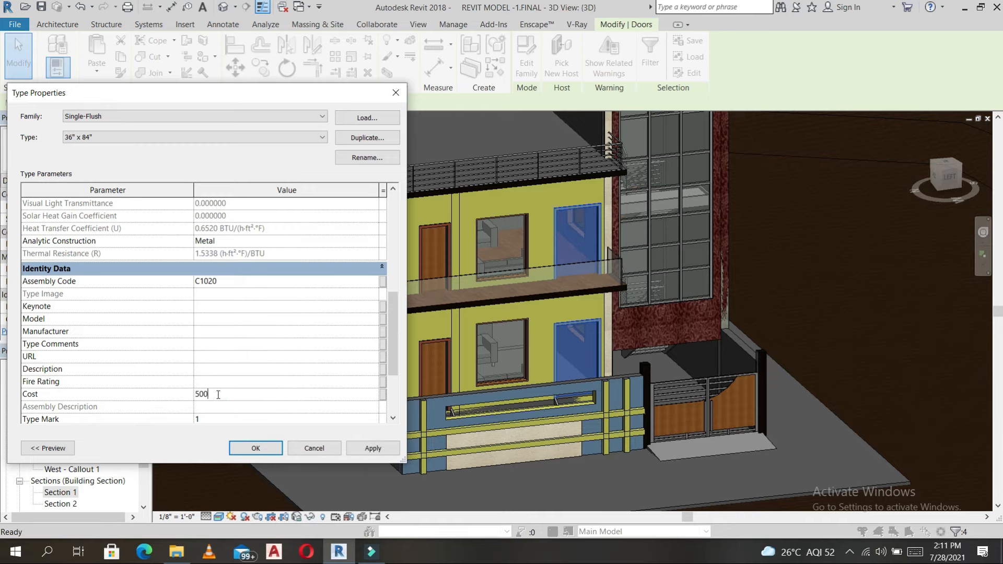
text(000)
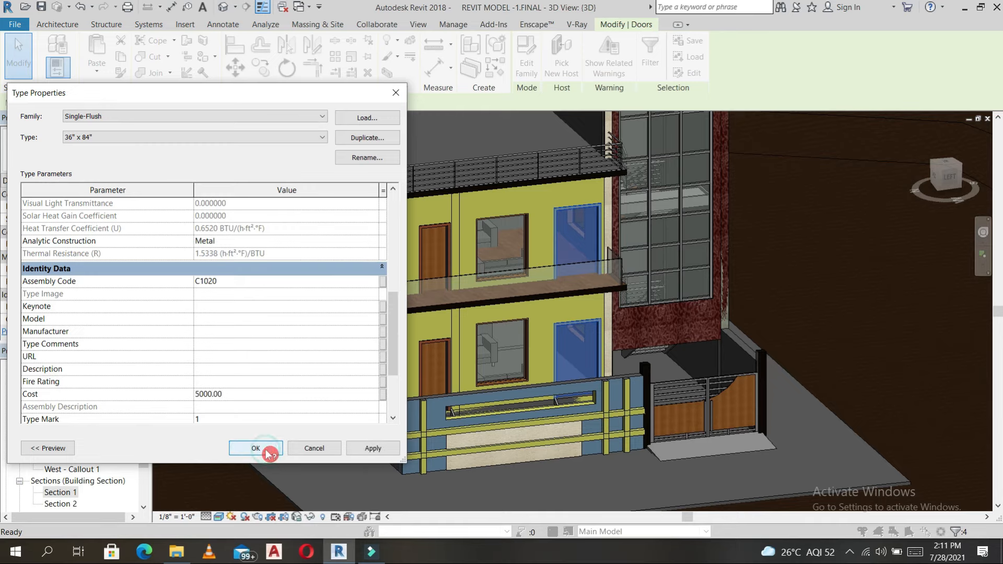
click(266, 449)
Step: Set the type cost of the Single-Flush 30" x 80" ground floor door to 3000
click(433, 346)
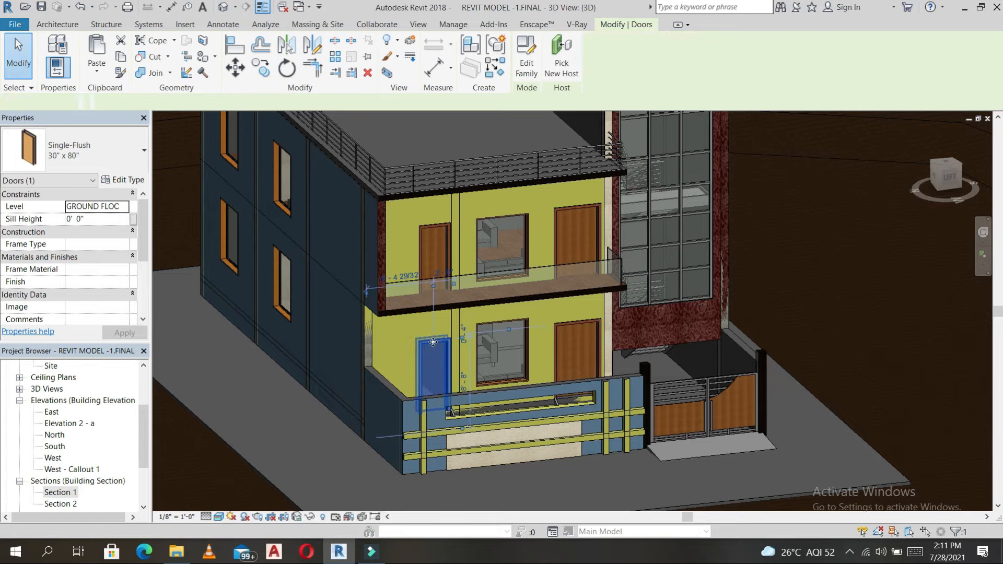
key(Escape)
click(437, 342)
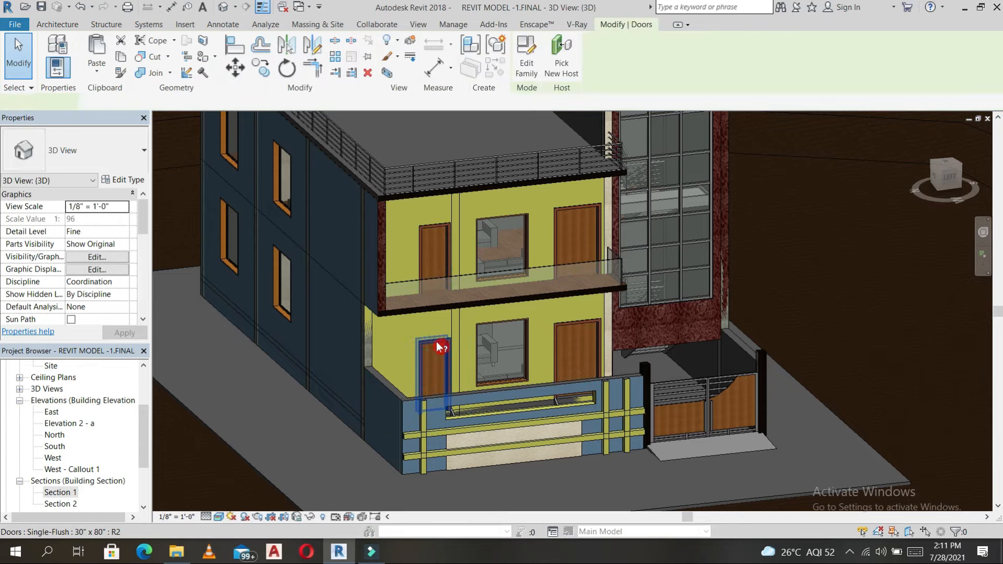
click(137, 182)
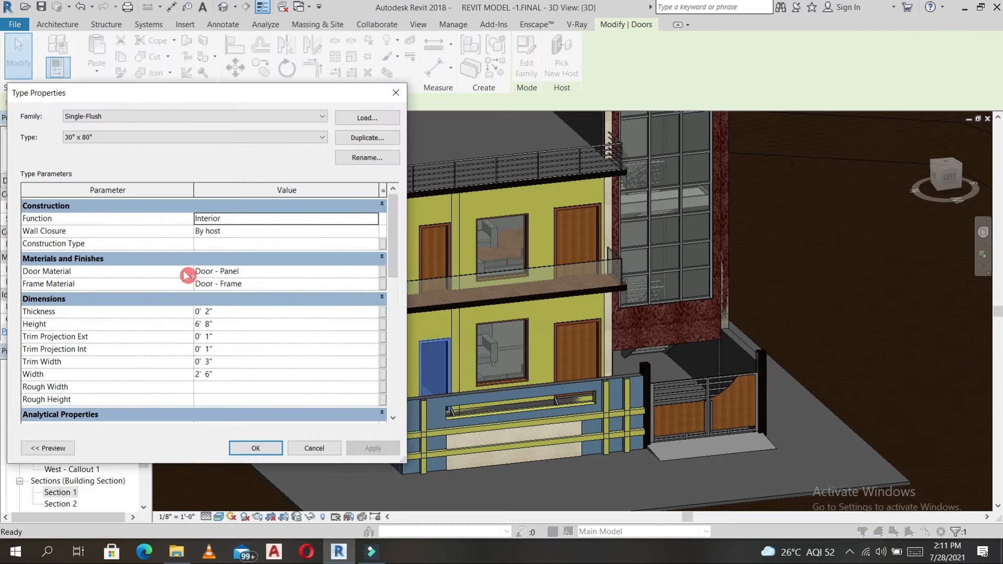
scroll(231, 377, down, 3)
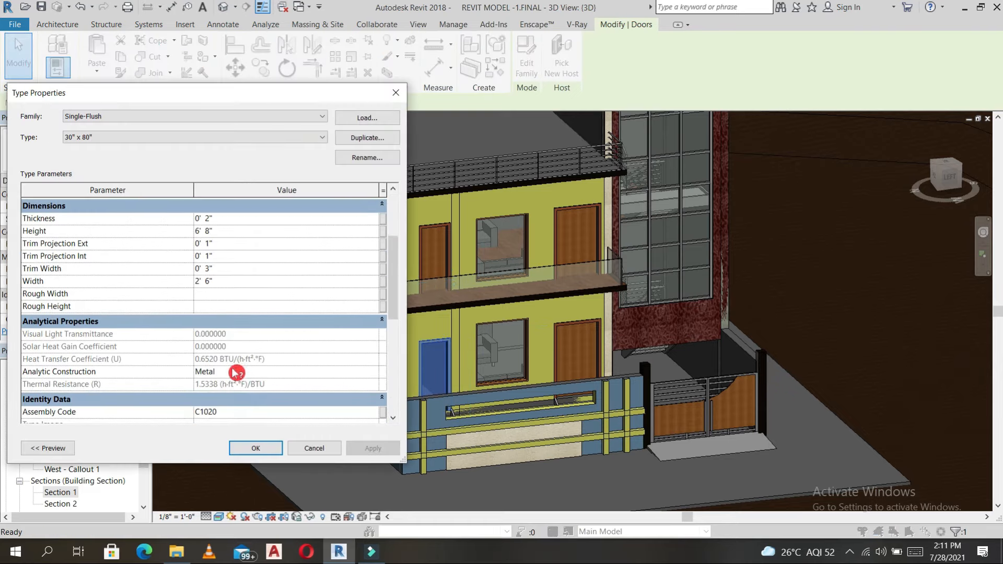
scroll(236, 342, down, 5)
click(202, 329)
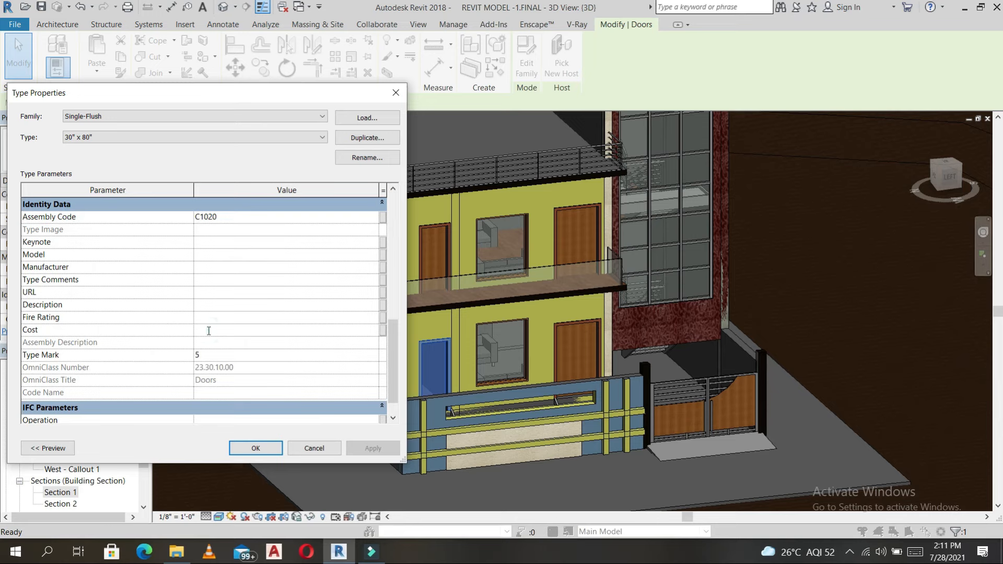
text(1)
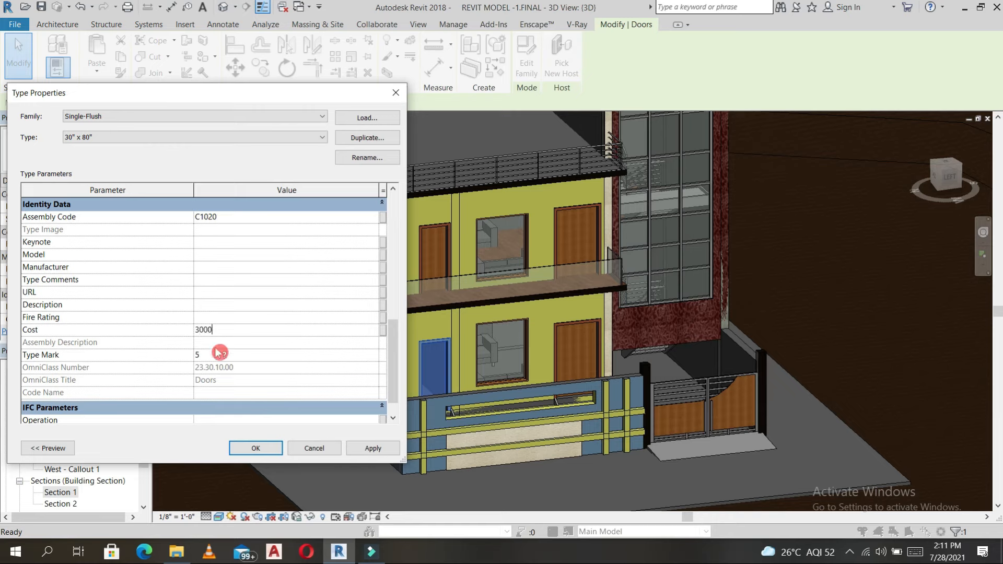
Step: Enter PLYWOOD as manufacturer and P123 as model for the 30" x 80" door type, and apply the type properties
click(217, 267)
text(P)
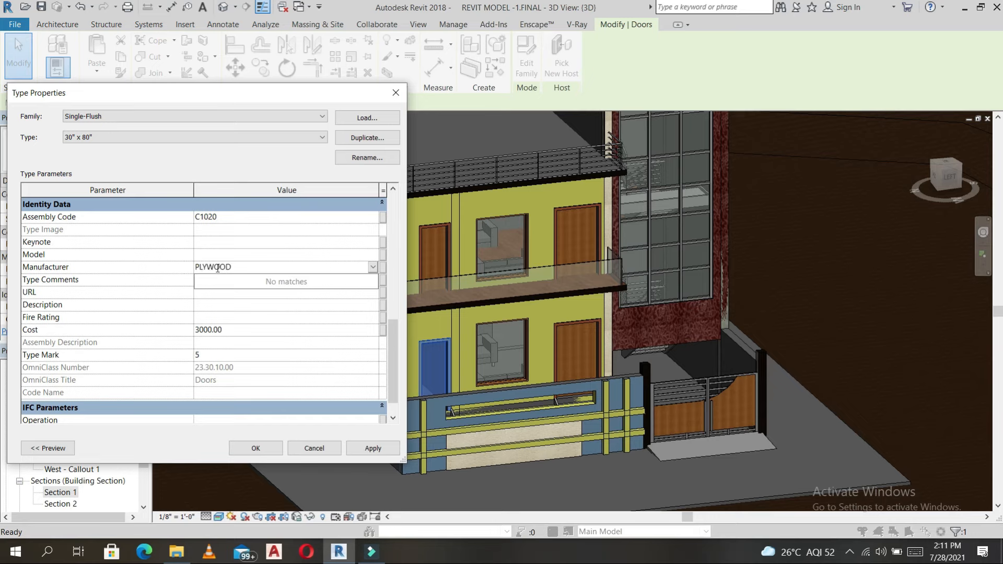
text(LYWOOD)
click(228, 255)
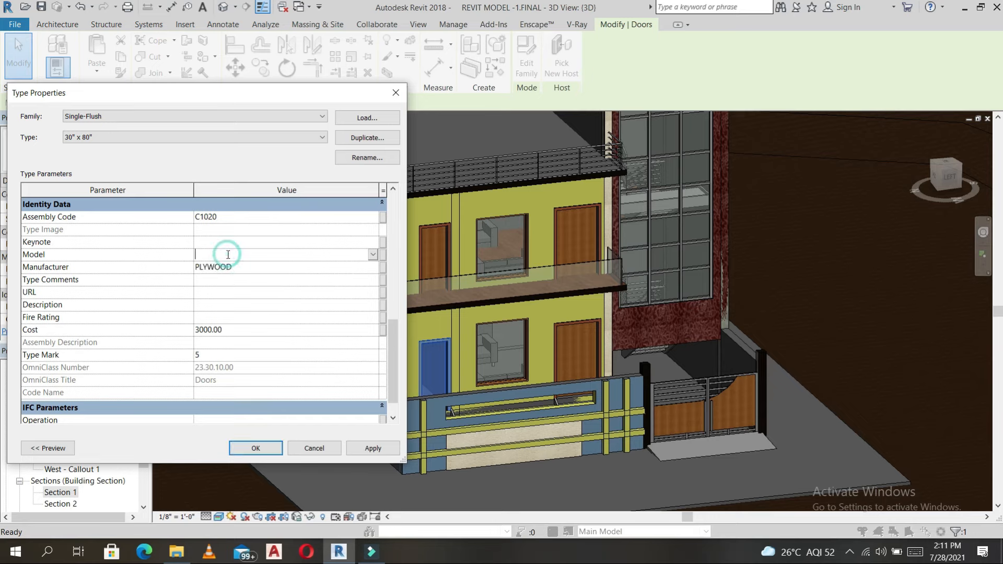
text(P12)
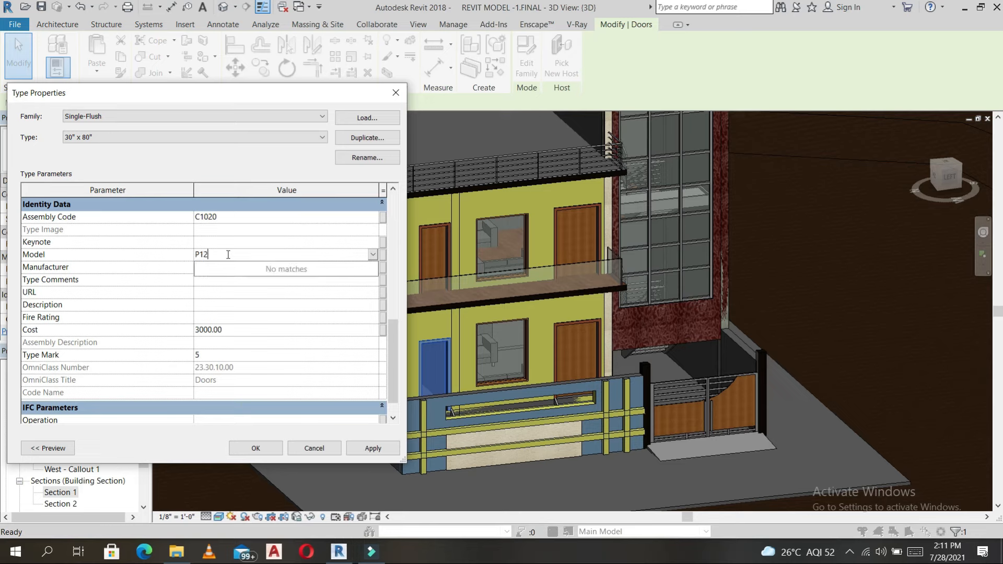
text(3)
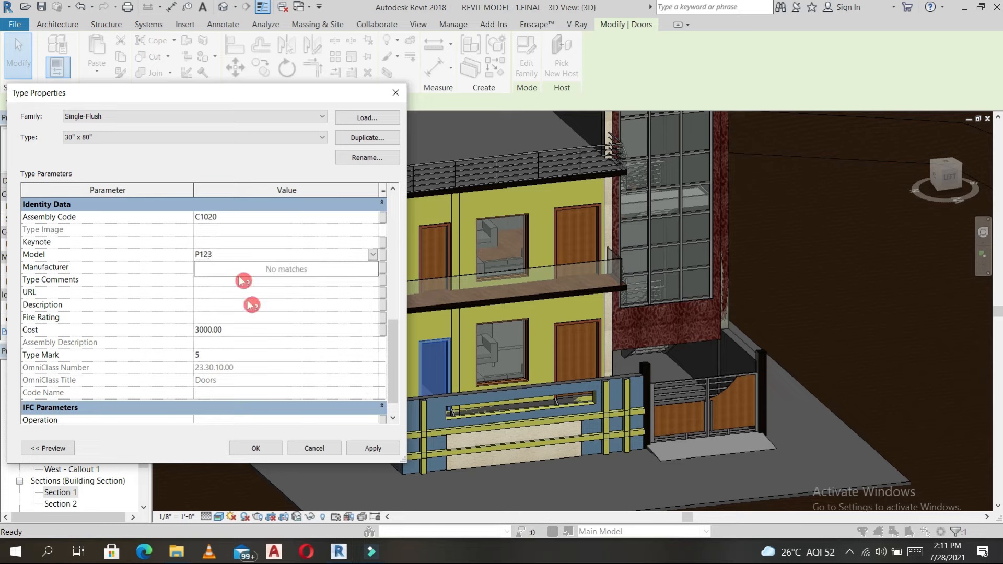
click(374, 451)
click(258, 448)
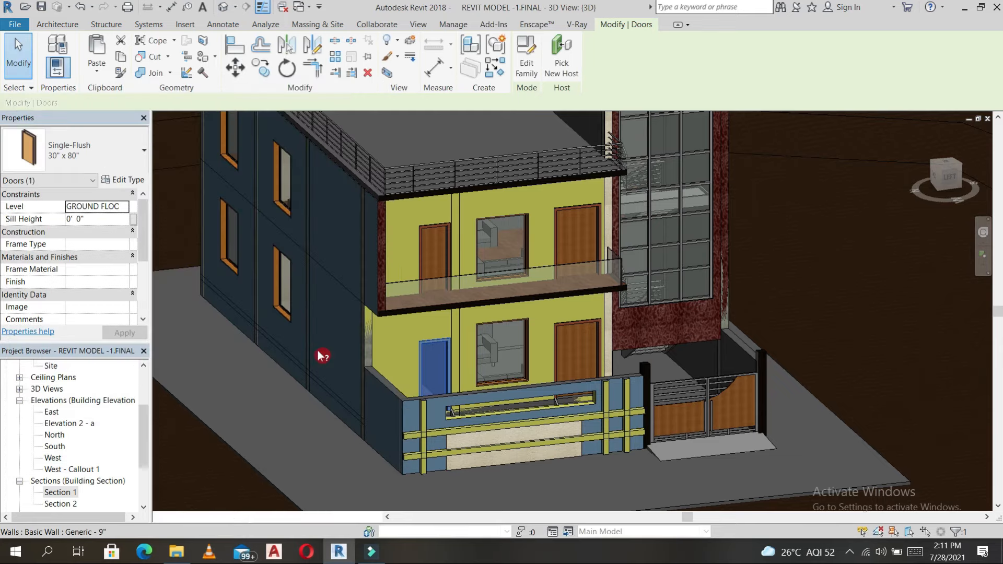
scroll(766, 270, down, 4)
shift+middle_drag(762, 293, 793, 334)
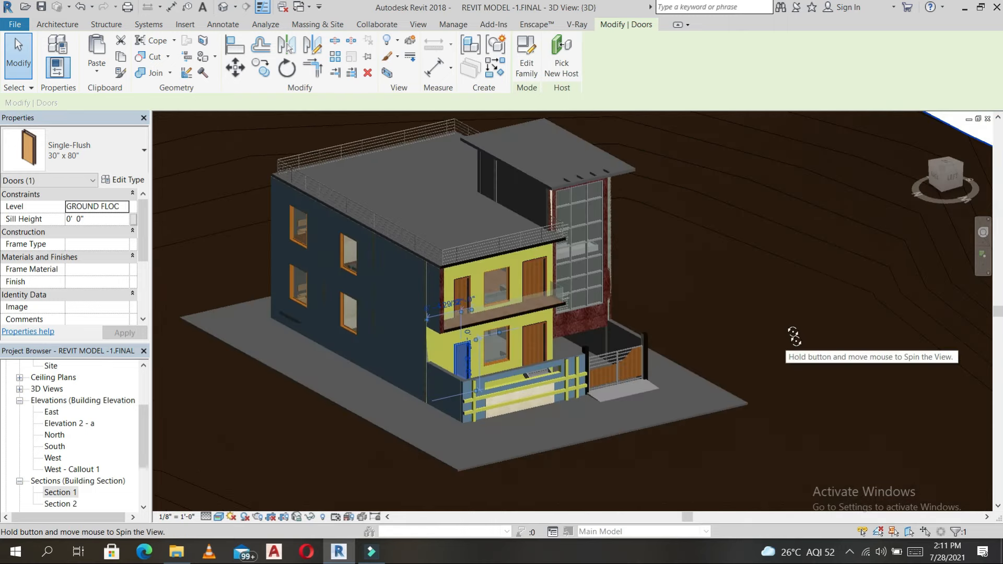
shift+middle_drag(711, 350, 708, 345)
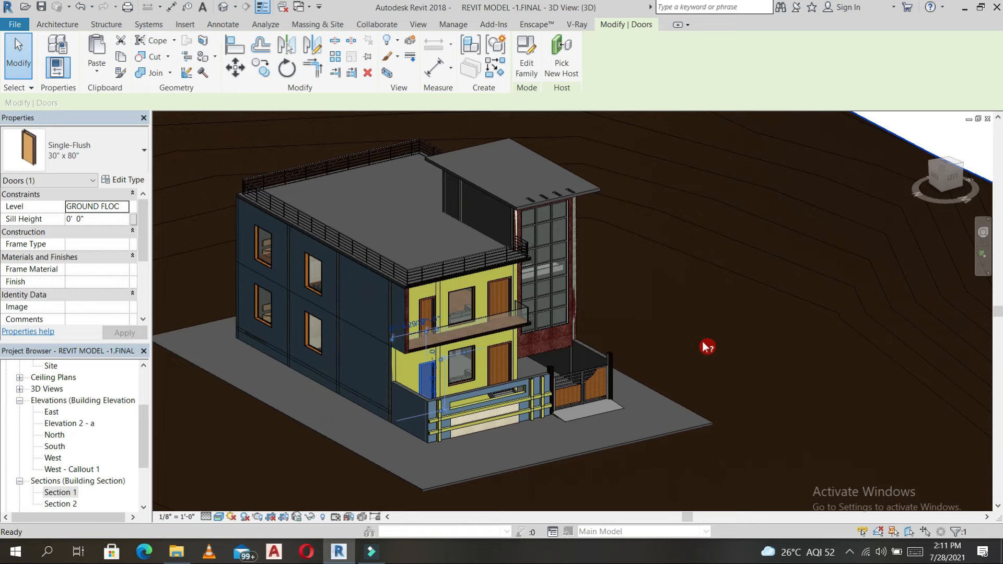
click(706, 345)
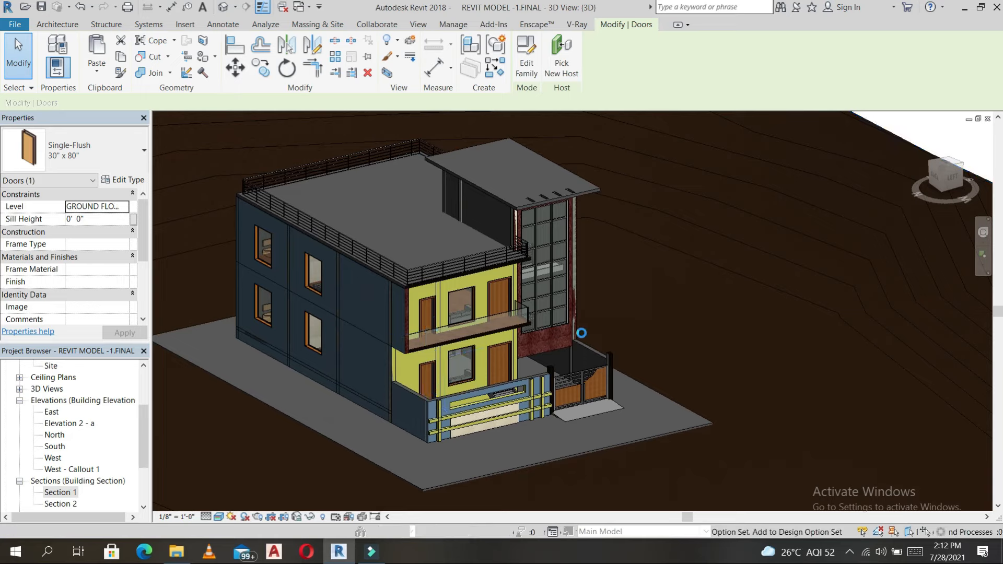
Step: Create a new schedule of building components for the Doors category, named Door Schedule, in the New Construction phase
click(223, 24)
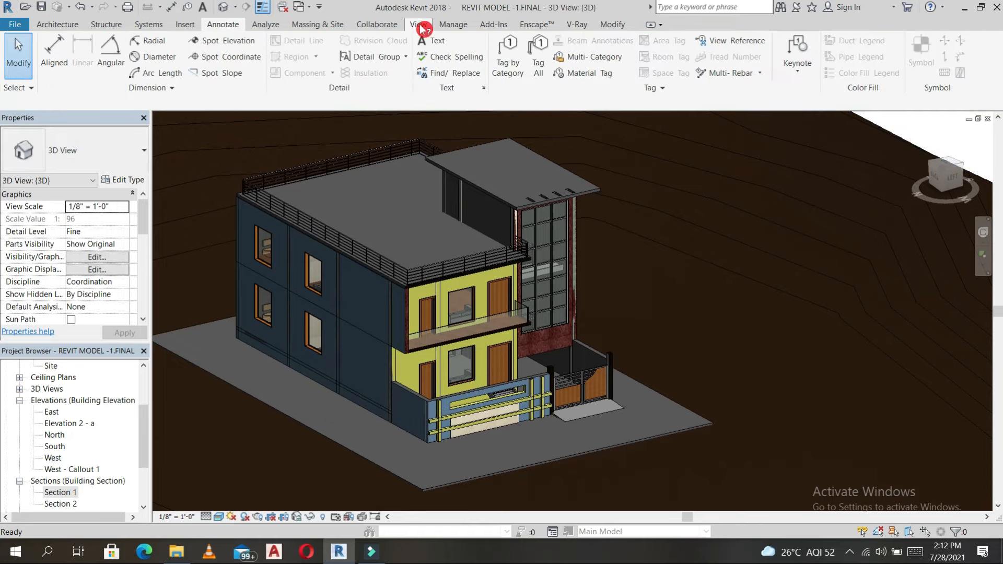
click(418, 24)
click(649, 46)
click(658, 62)
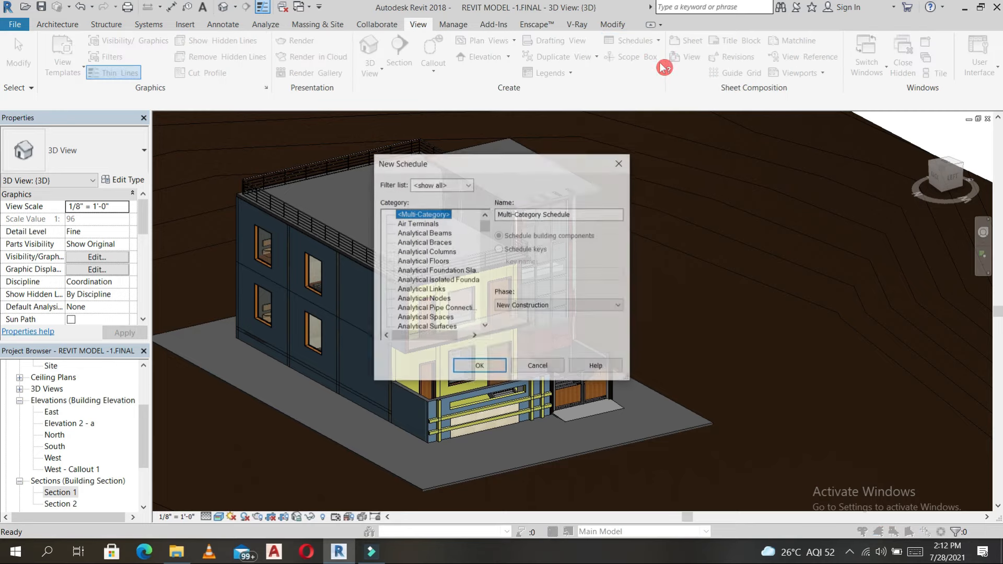
click(428, 231)
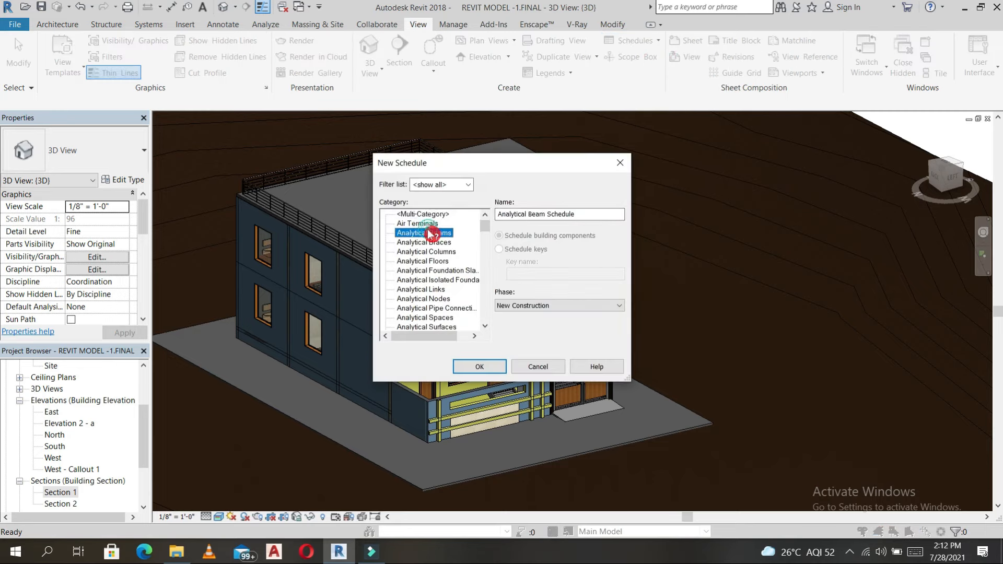
key(d)
click(413, 324)
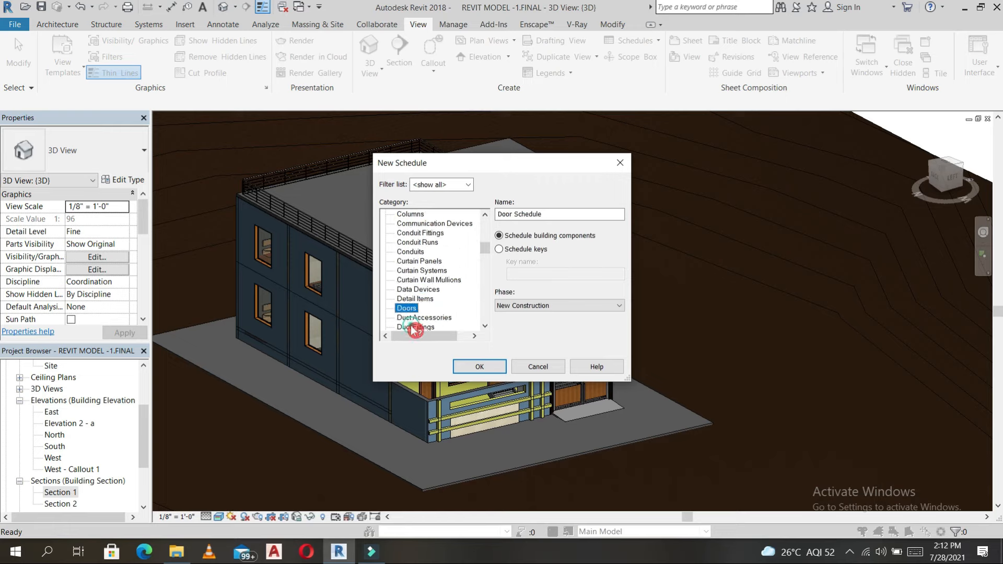
click(494, 369)
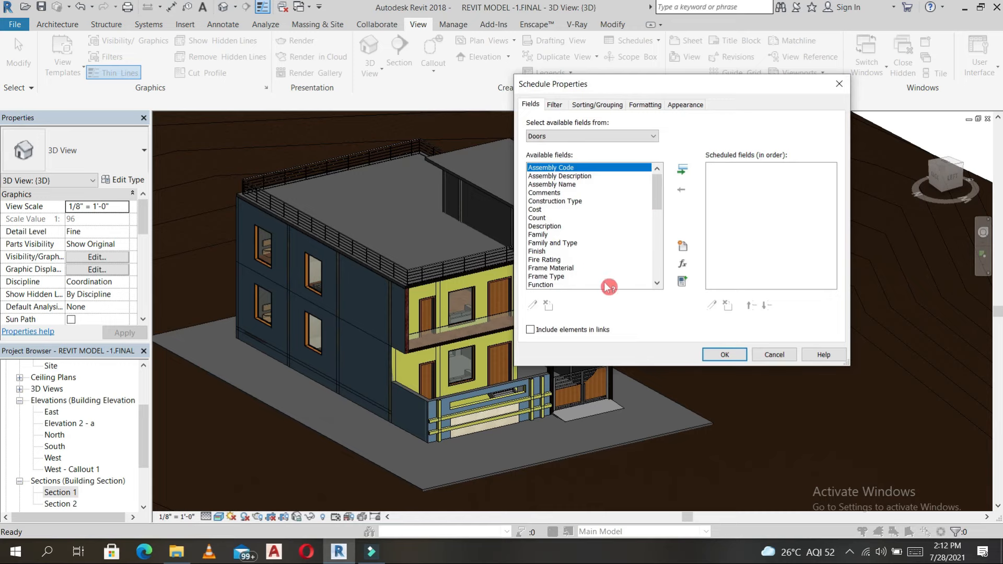
Step: Add the Cost, Family and Manufacturer fields, in that order, to the door schedule
click(541, 210)
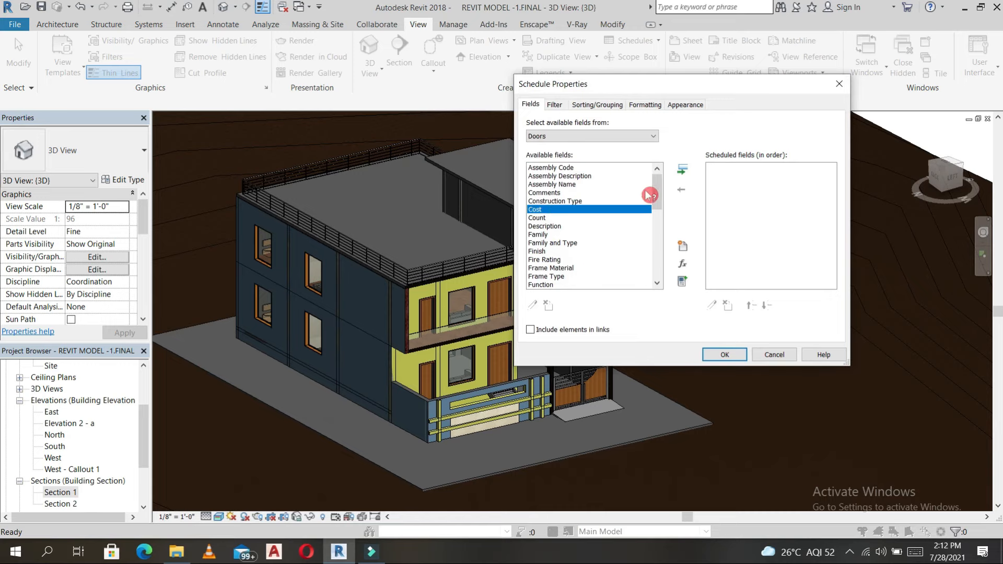
click(682, 168)
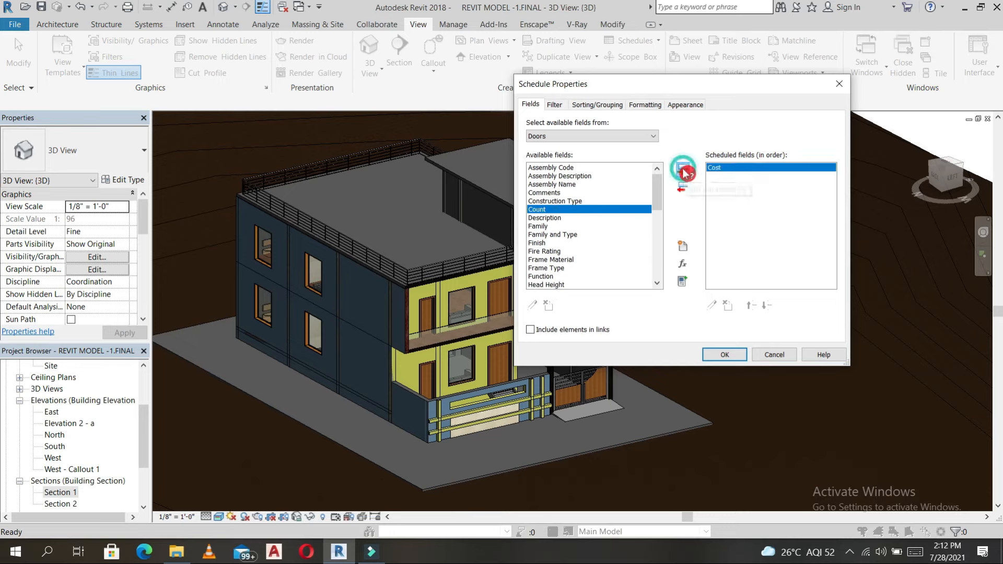
click(546, 229)
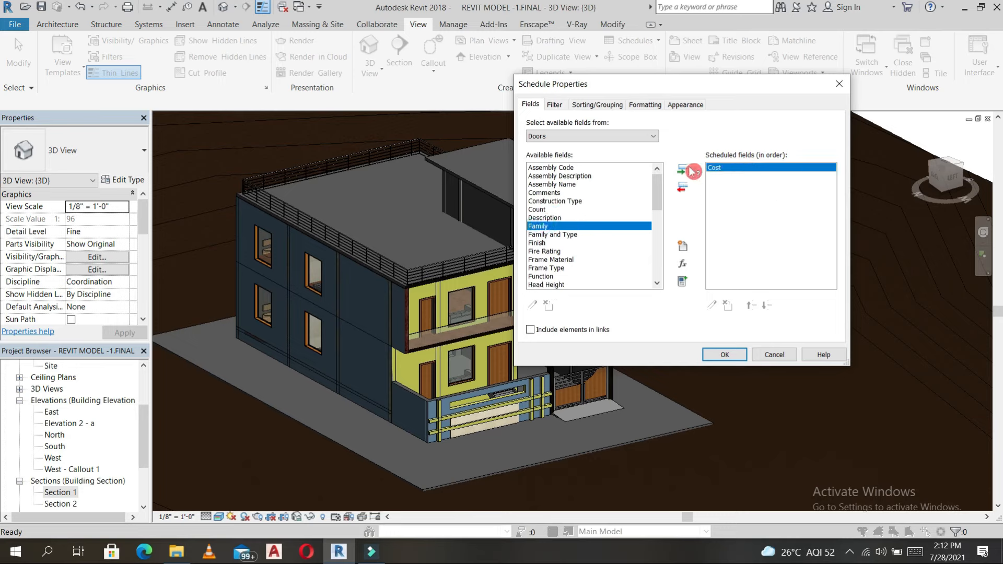
click(682, 169)
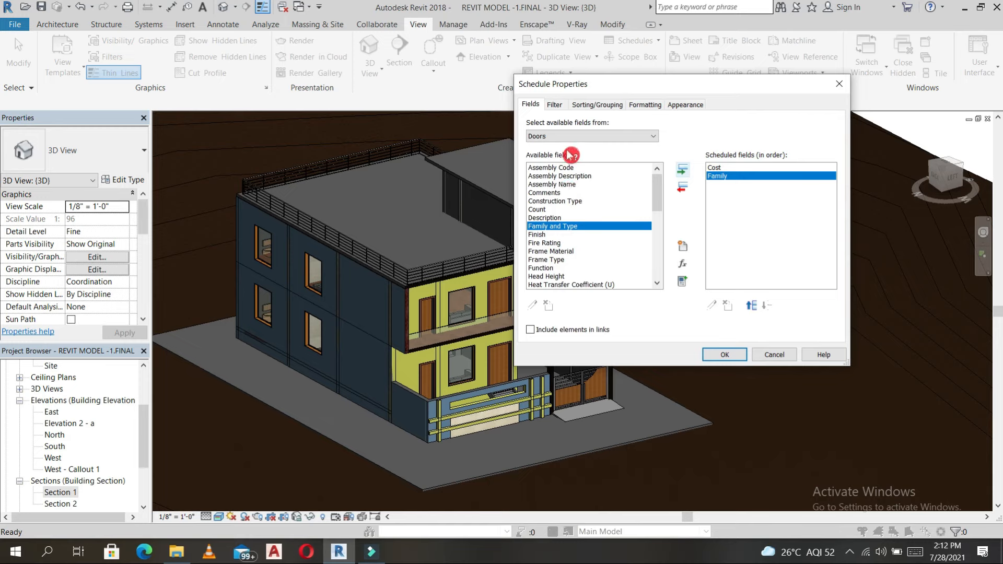
scroll(570, 225, down, 3)
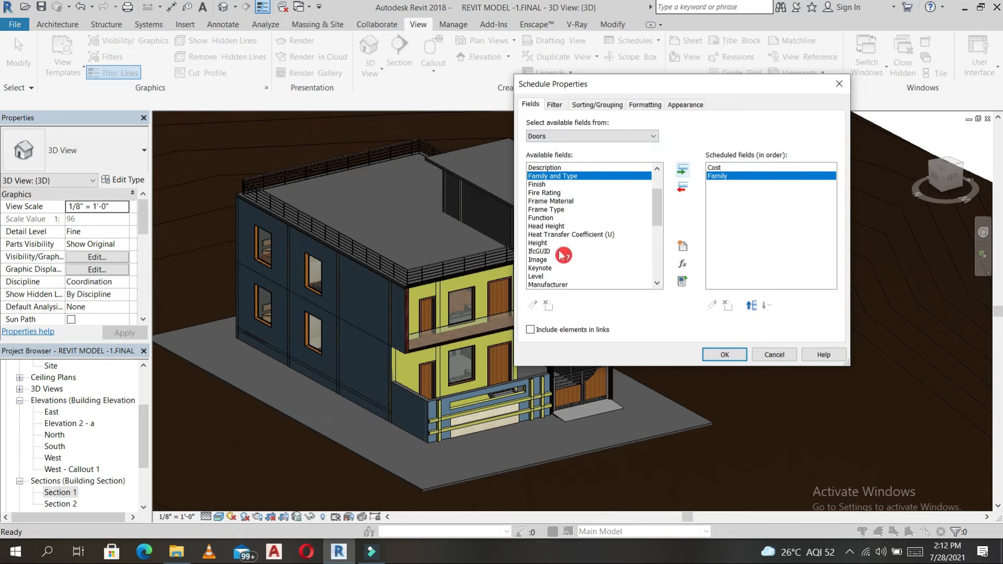
scroll(562, 256, down, 1)
click(559, 233)
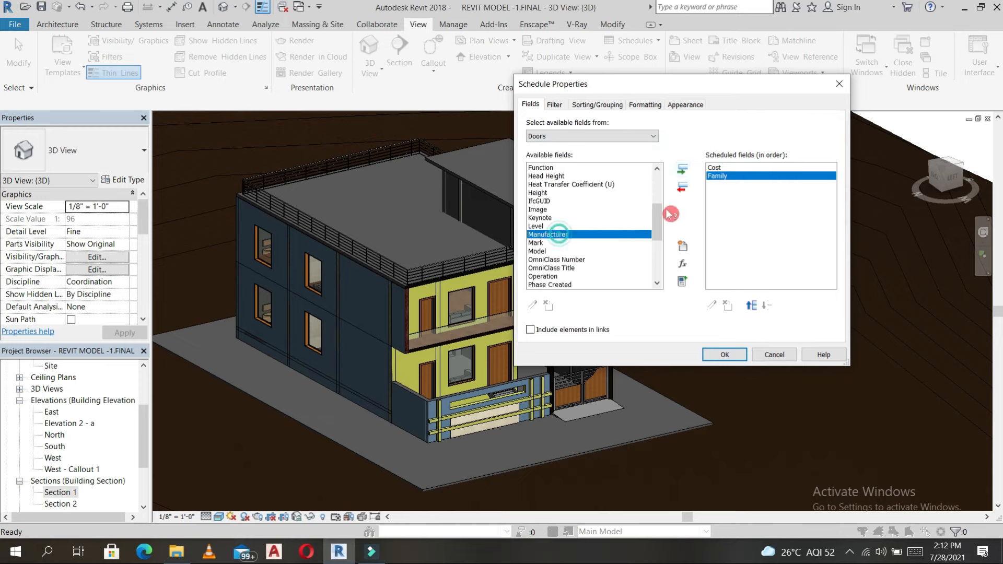
click(682, 168)
Step: Add the Model and Type fields after Manufacturer and generate the door schedule
click(543, 242)
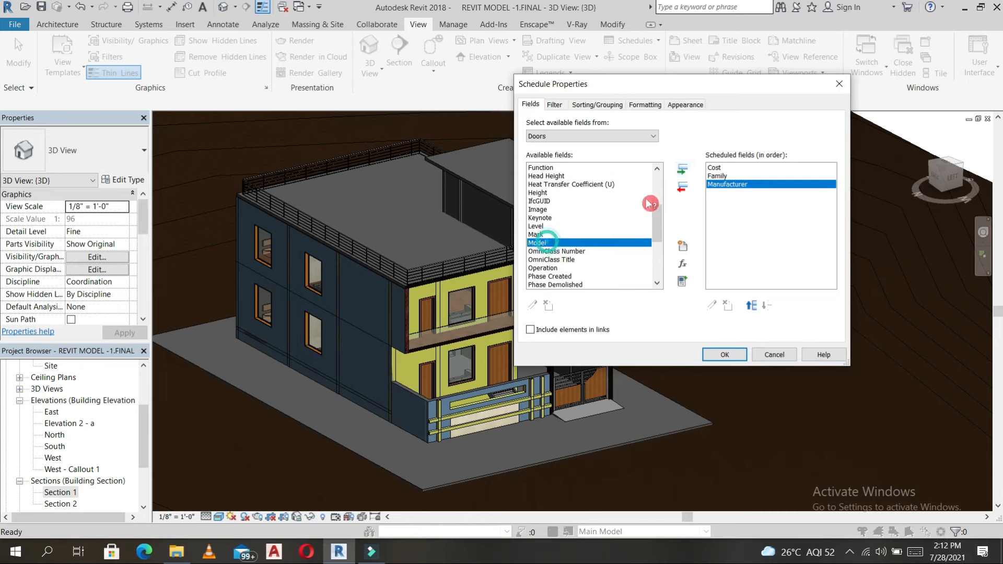
click(682, 166)
scroll(596, 251, down, 2)
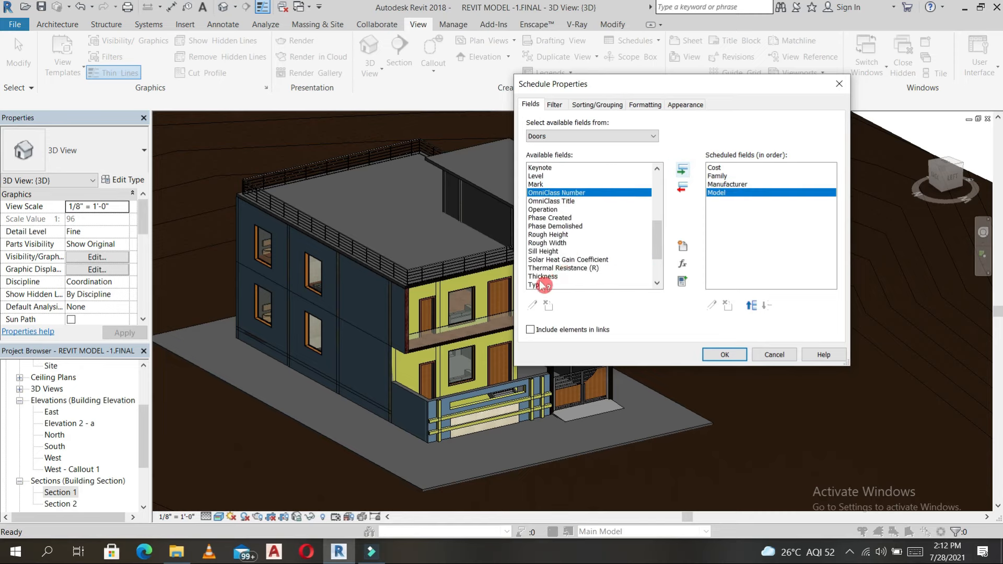
click(538, 285)
click(682, 168)
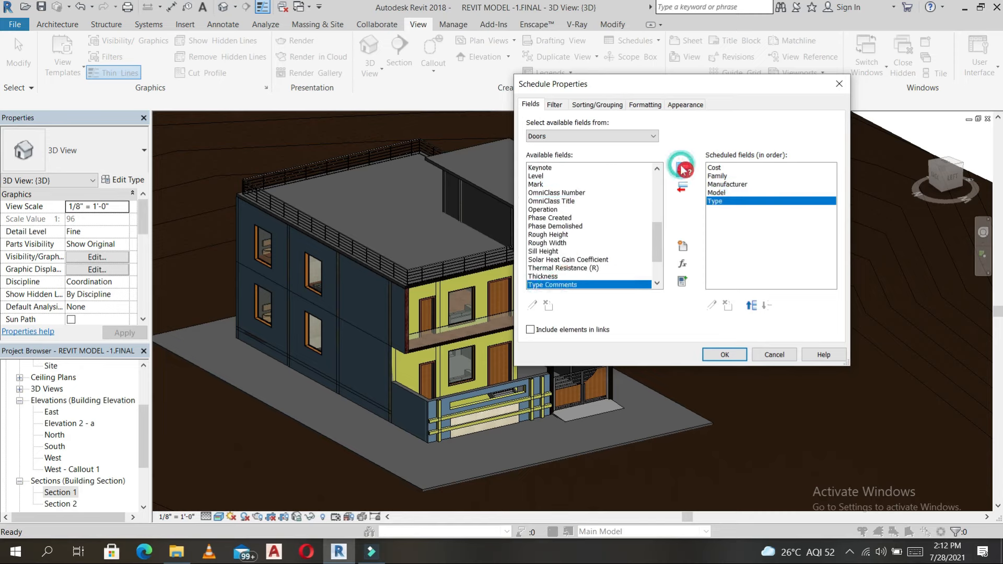
click(727, 355)
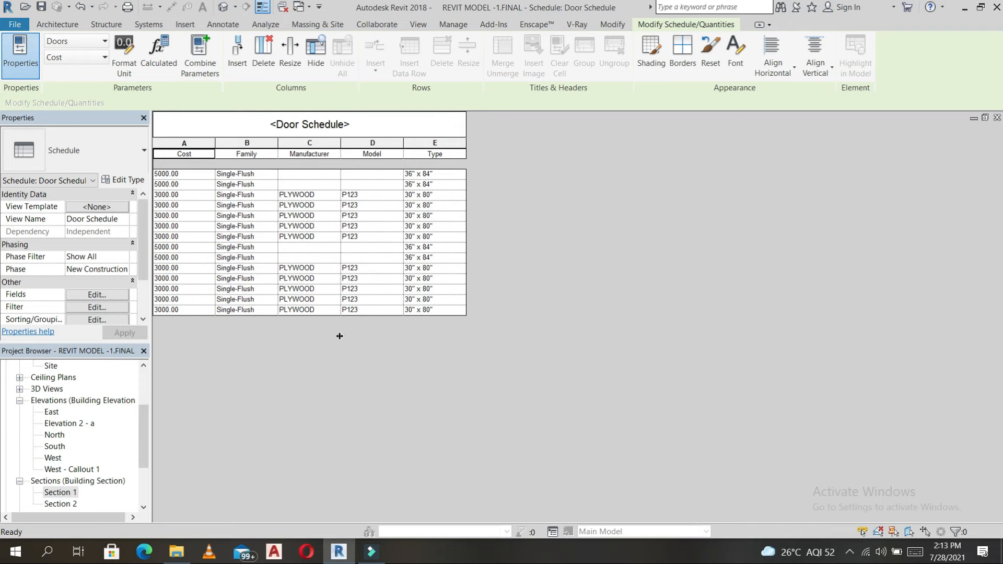
click(396, 350)
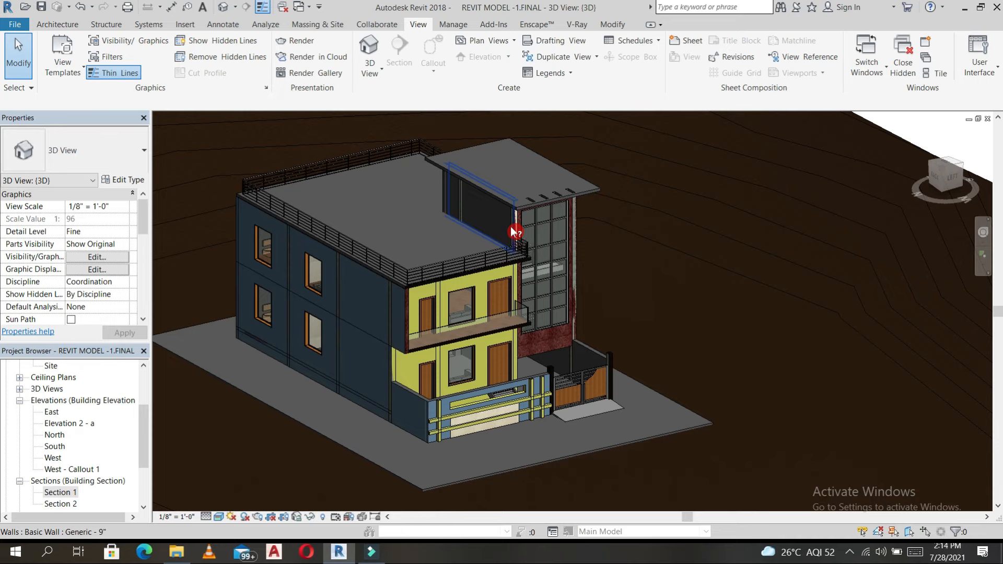
Step: Create a new sheet using the E1 30x42 Horizontal title block
scroll(72, 384, down, 1)
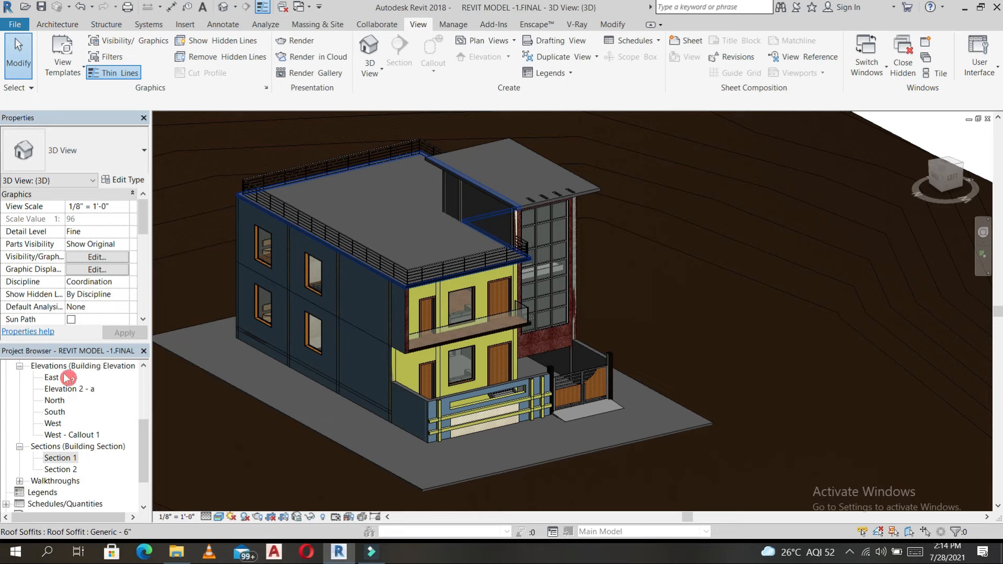
scroll(63, 418, down, 2)
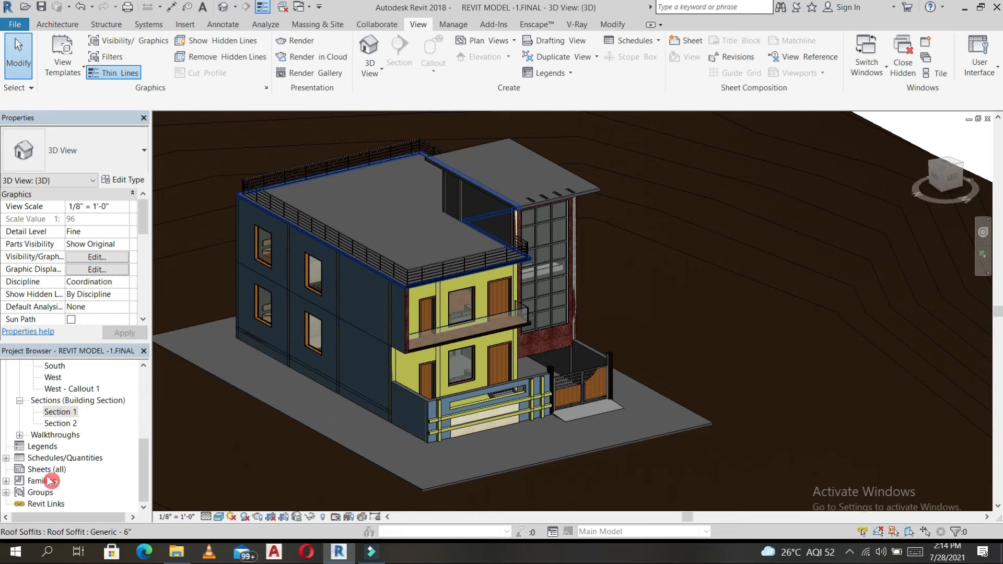
right_click(48, 472)
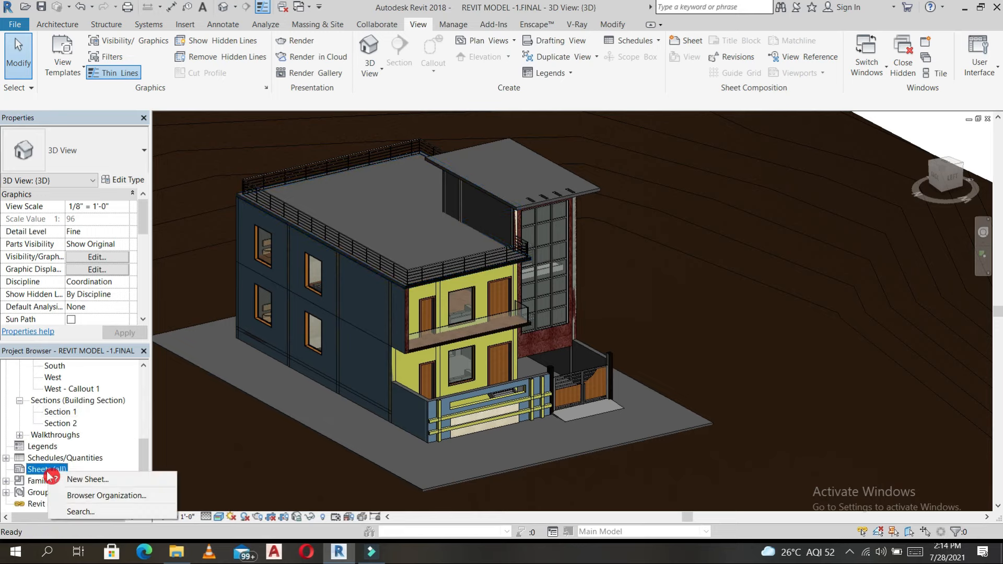
click(93, 477)
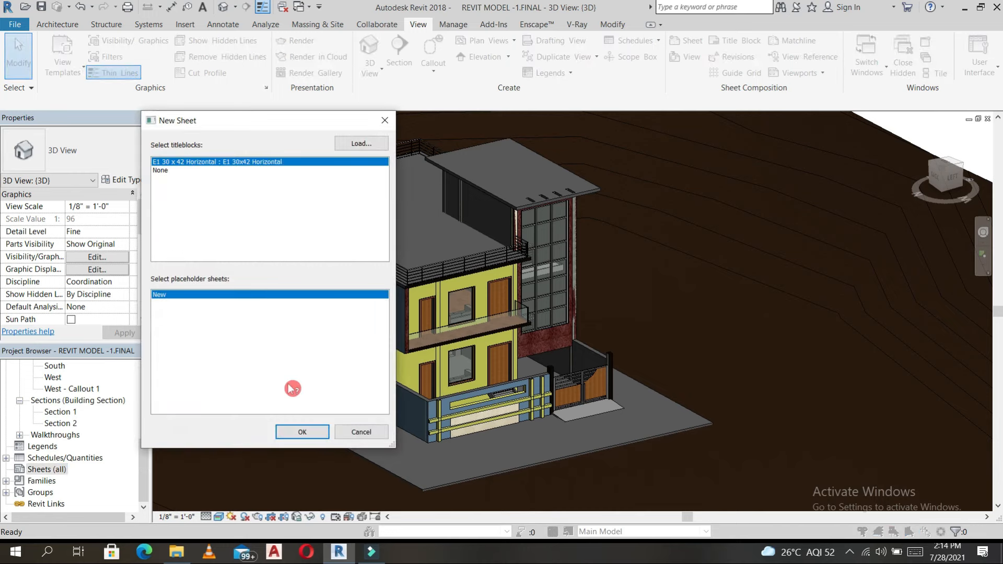
click(308, 432)
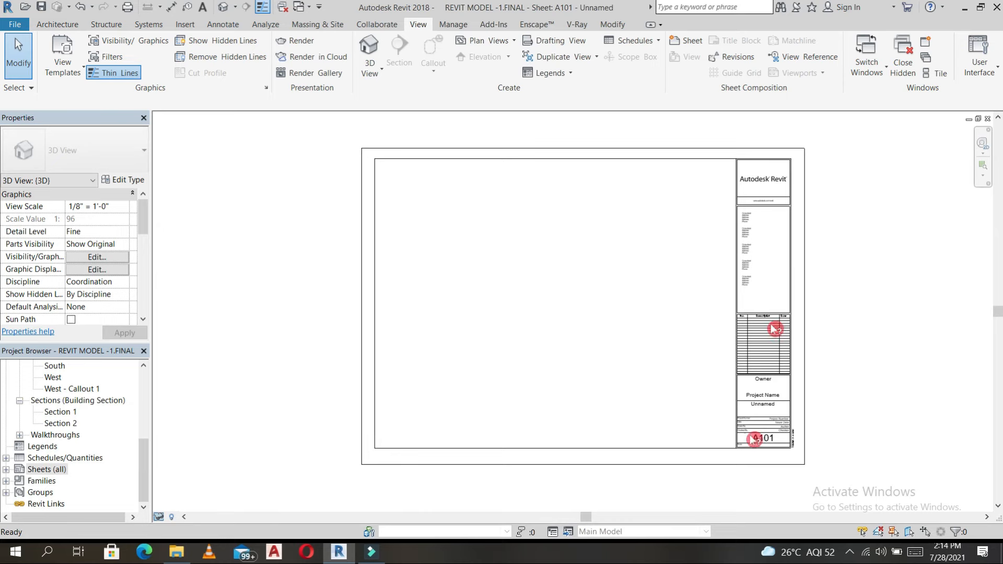
Step: Place the GROUND FLOOR F. plan view on the upper-left part of the new sheet
scroll(779, 340, up, 2)
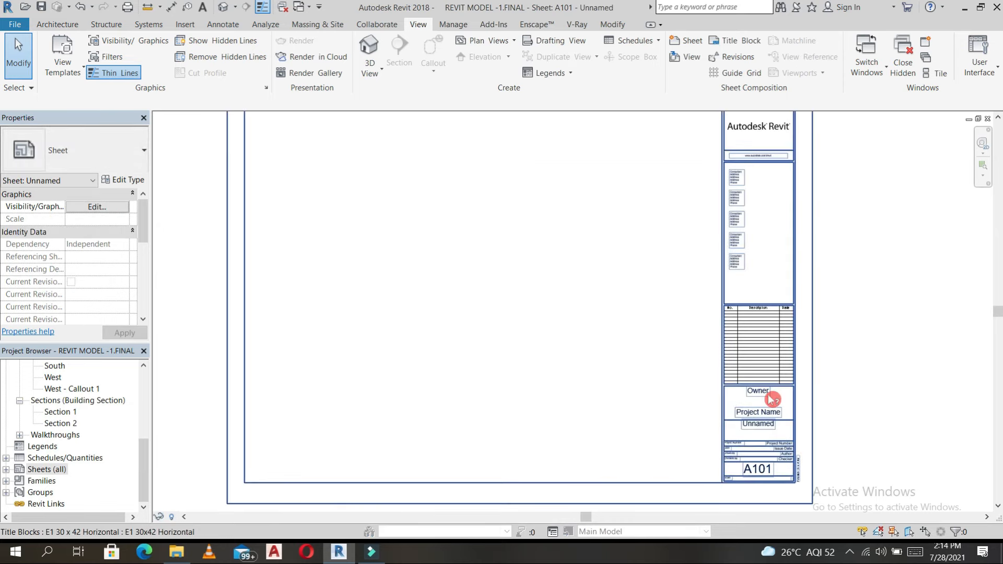
scroll(846, 293, down, 2)
middle_drag(867, 297, 571, 335)
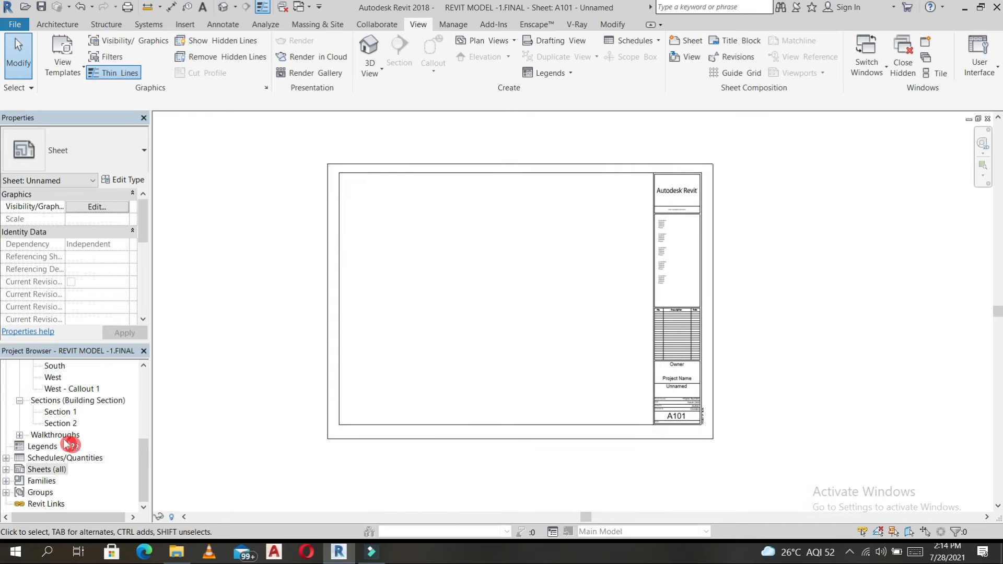
scroll(65, 442, up, 5)
scroll(63, 436, up, 1)
drag(74, 415, 402, 309)
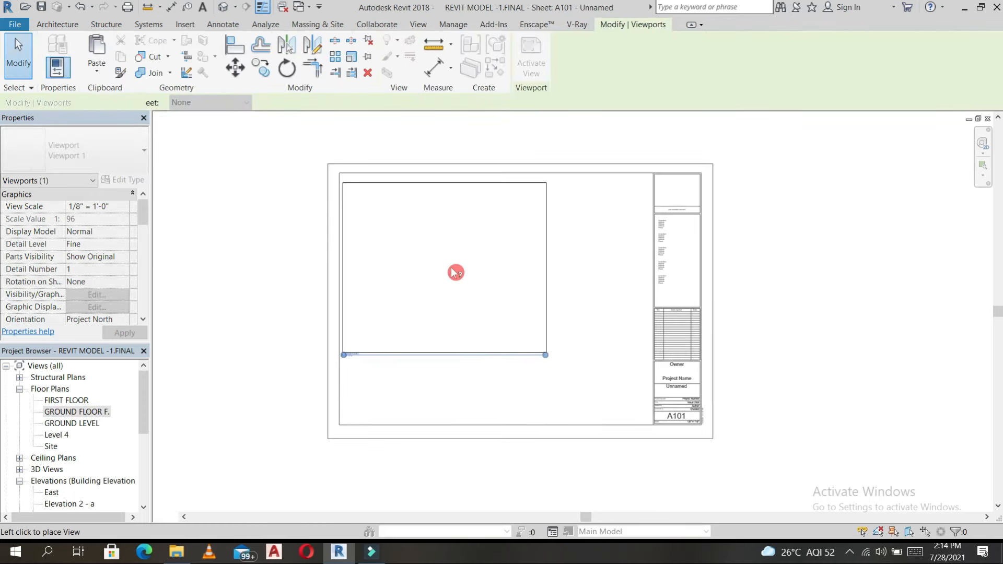
click(462, 266)
click(362, 315)
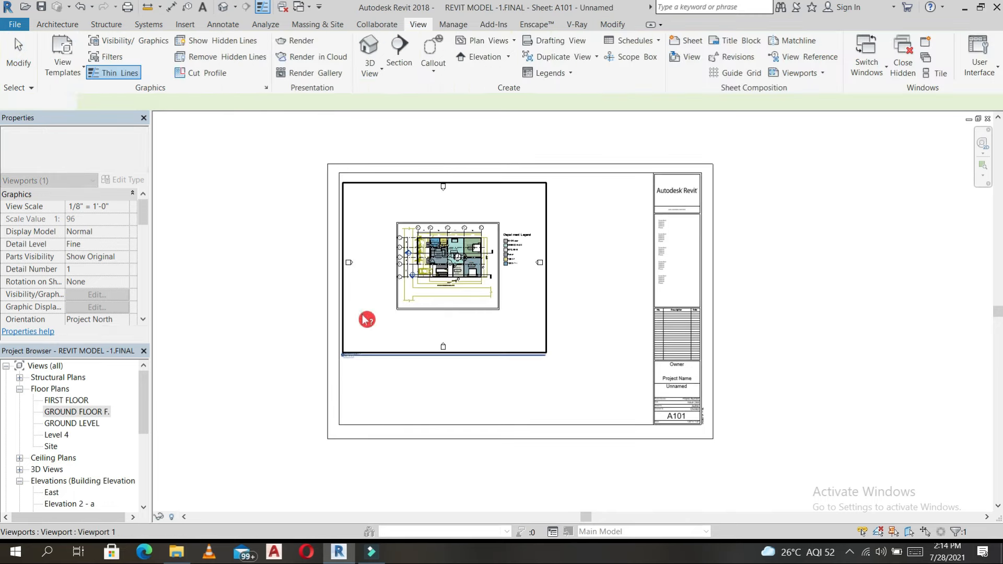
Step: In the GROUND FLOOR F. plan, select the four elevation markers around the building and hide these elements in the view
double_click(367, 319)
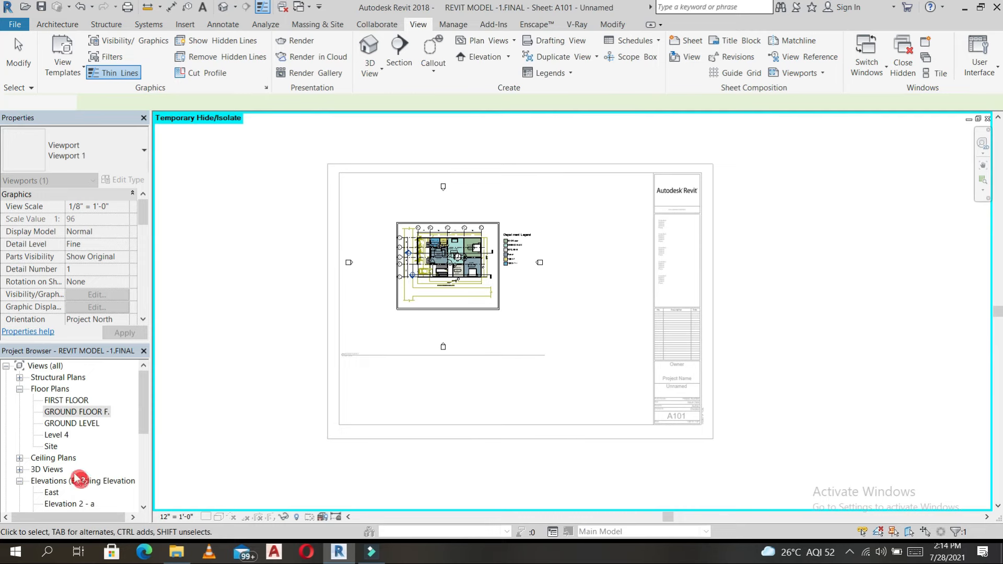
double_click(70, 411)
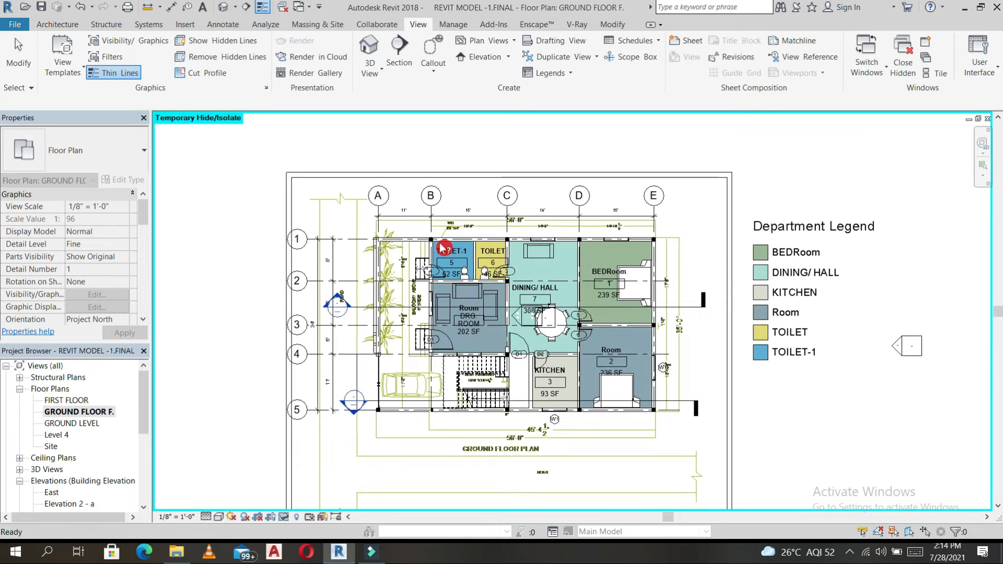
scroll(455, 251, down, 4)
drag(228, 257, 355, 400)
ctrl+drag(540, 202, 551, 207)
ctrl+drag(618, 225, 724, 386)
ctrl+drag(400, 428, 511, 485)
right_click(669, 200)
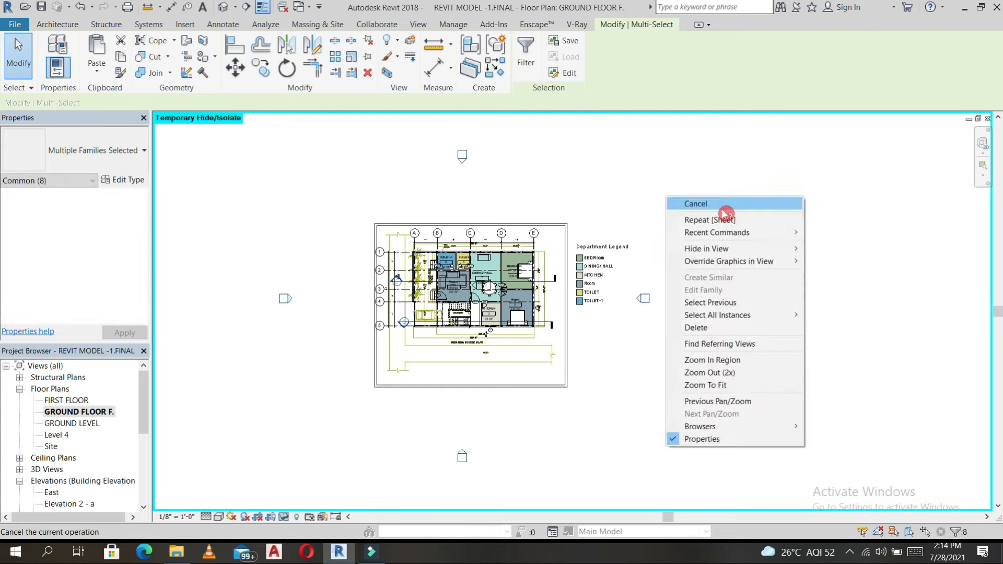
click(737, 248)
click(835, 252)
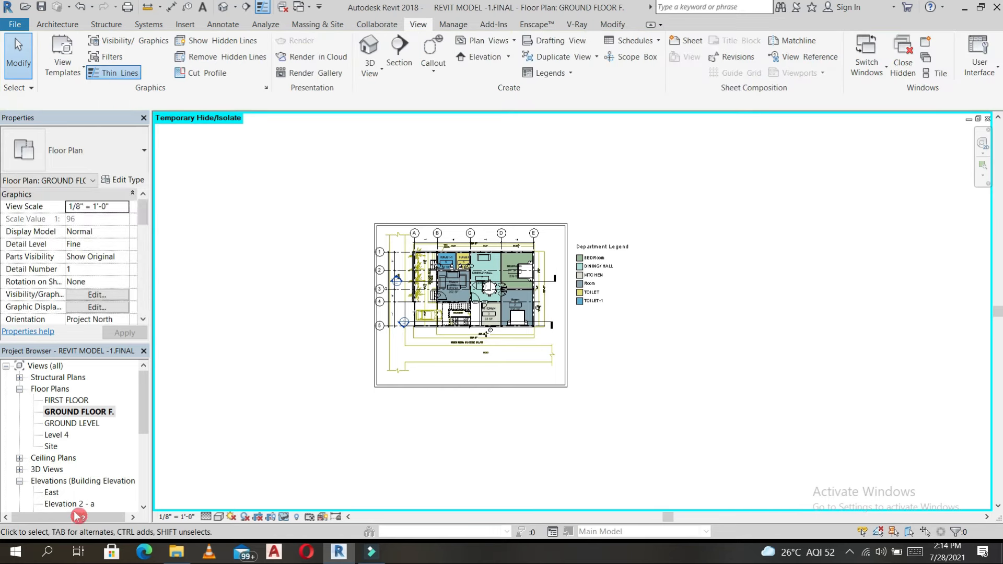
Step: Reopen sheet A101 and move the ground floor plan viewport into the upper-left corner of the sheet frame
scroll(81, 496, down, 1)
scroll(78, 497, down, 3)
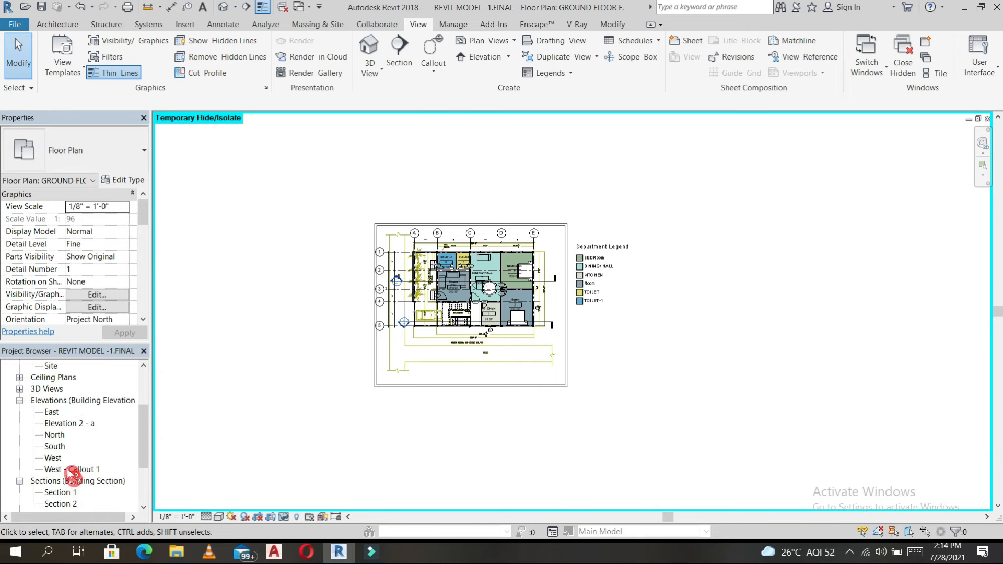
click(20, 435)
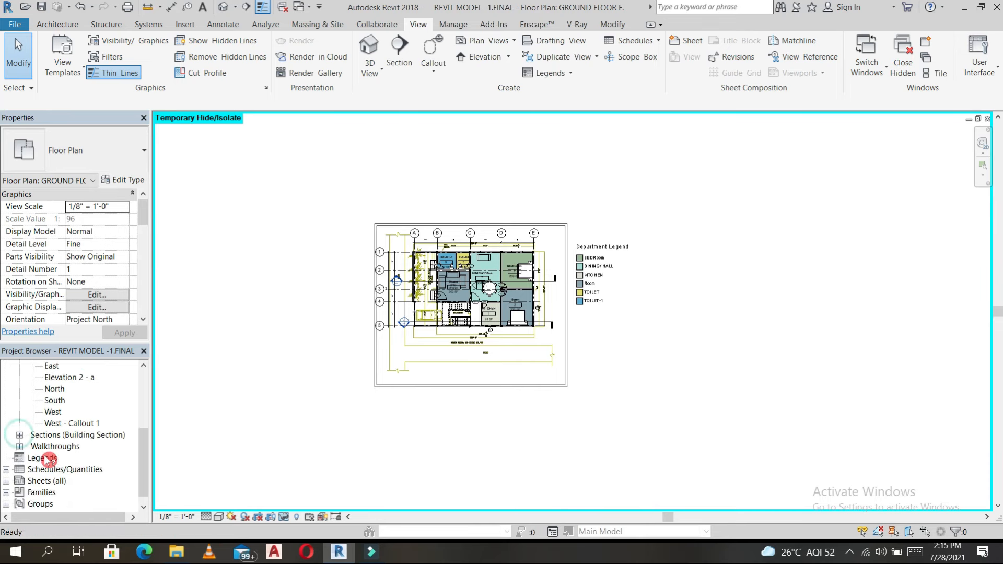
click(20, 436)
scroll(52, 481, down, 1)
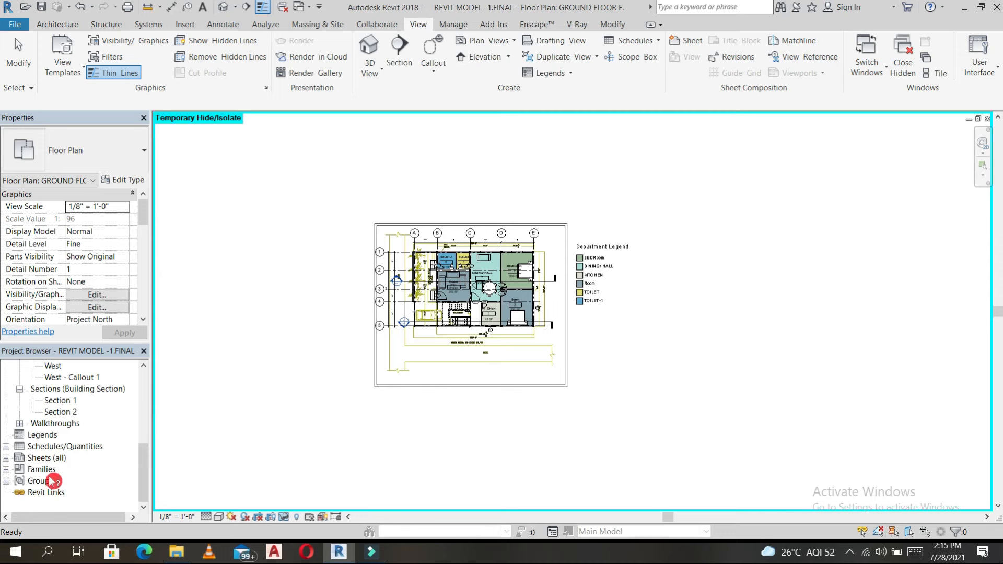
double_click(38, 460)
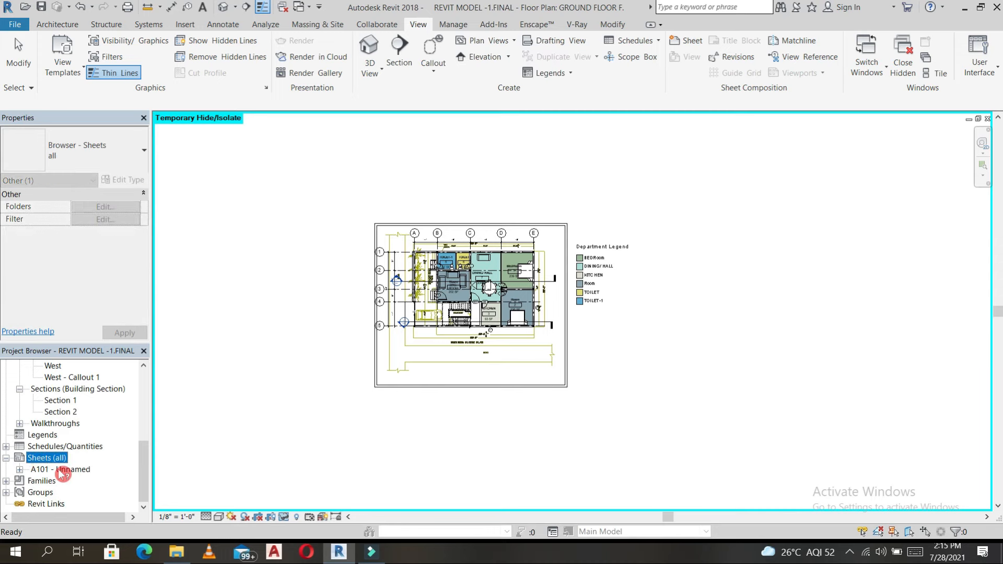
double_click(49, 469)
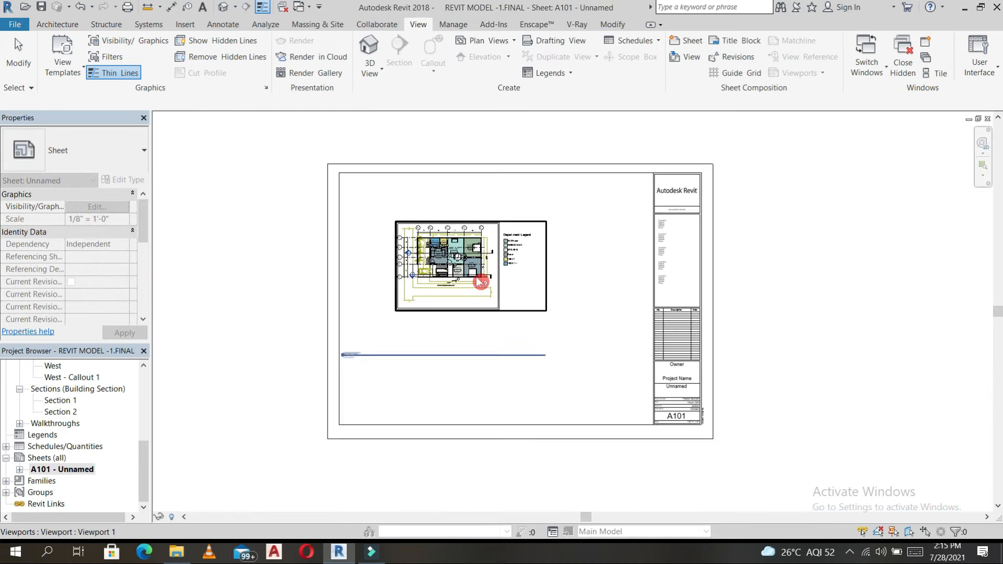
click(458, 258)
drag(432, 200, 404, 188)
Step: Move the ground floor viewport's title directly below the plan and shorten its title line
click(454, 316)
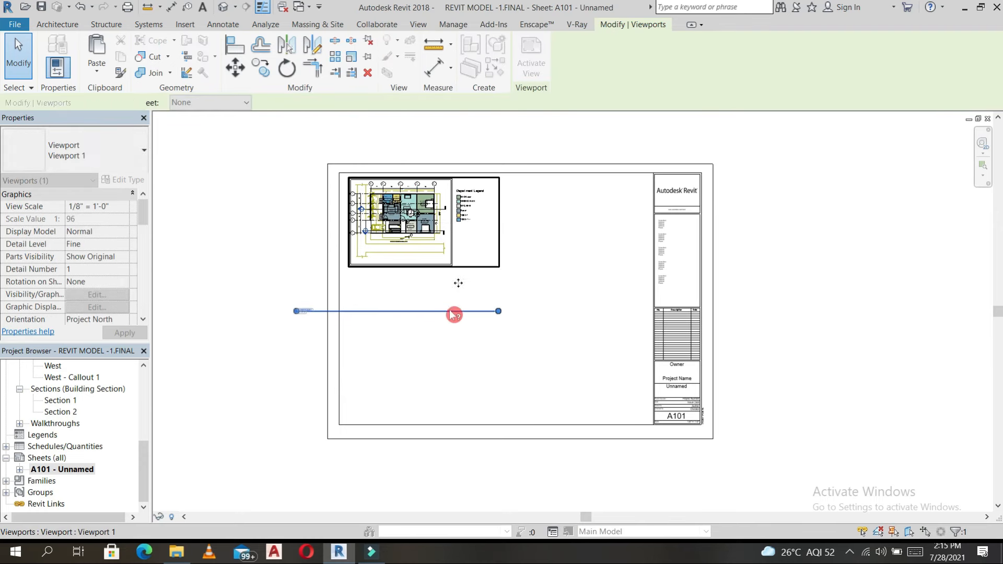
drag(385, 311, 435, 274)
double_click(429, 224)
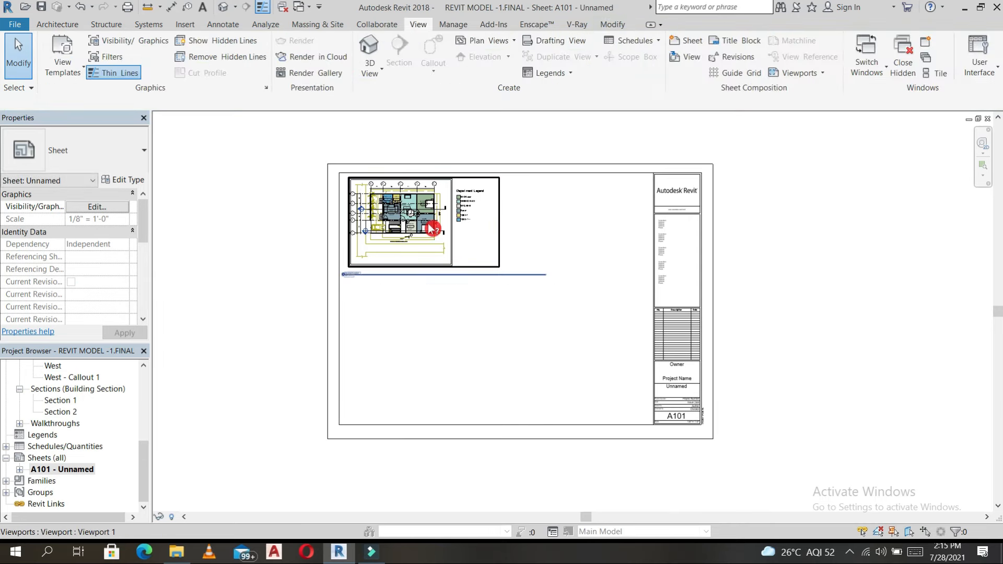
drag(546, 274, 388, 275)
click(355, 280)
scroll(354, 280, up, 4)
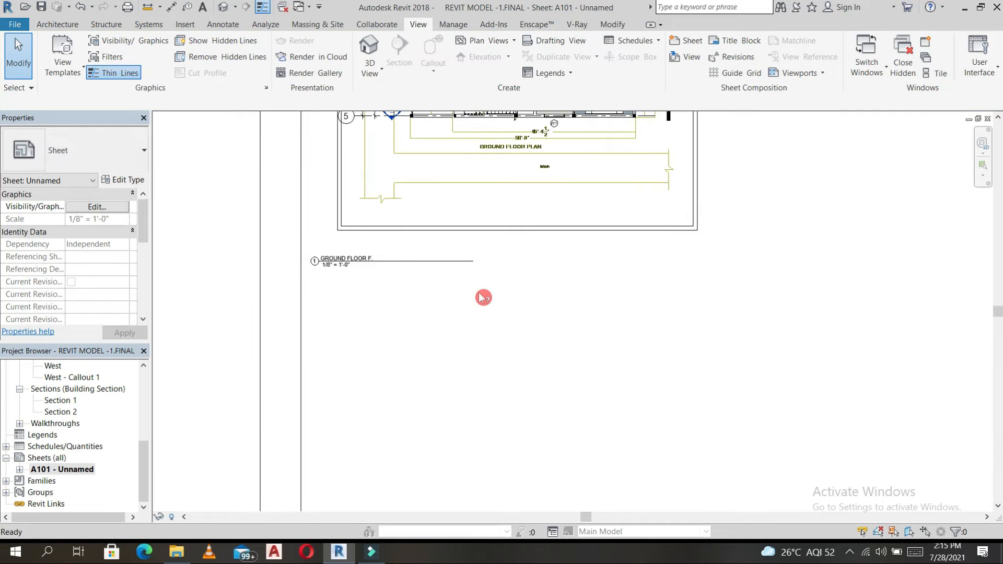
scroll(483, 298, down, 3)
scroll(448, 365, down, 2)
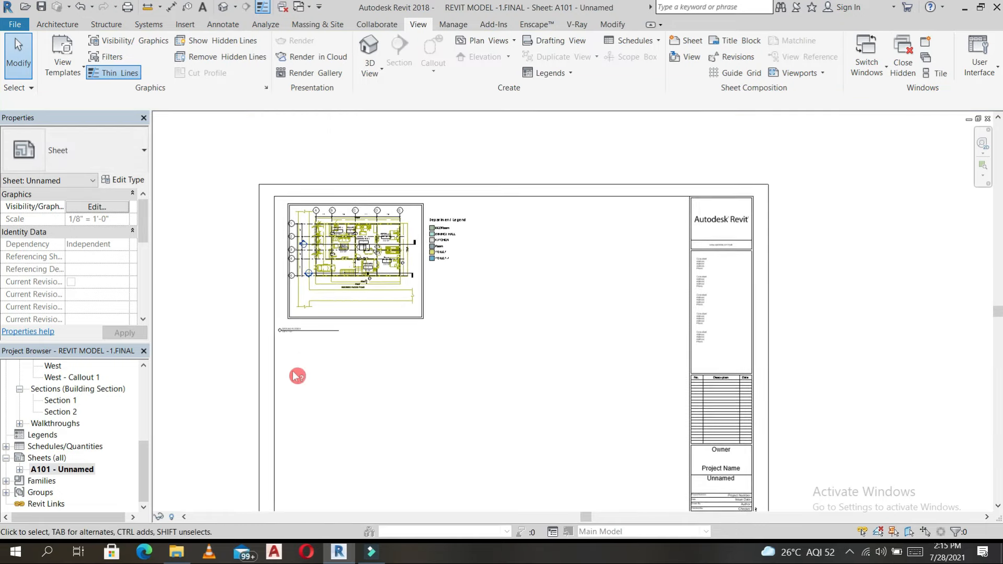
Step: Place the West elevation view on the sheet, below and to the right of the ground floor plan
scroll(73, 430, up, 2)
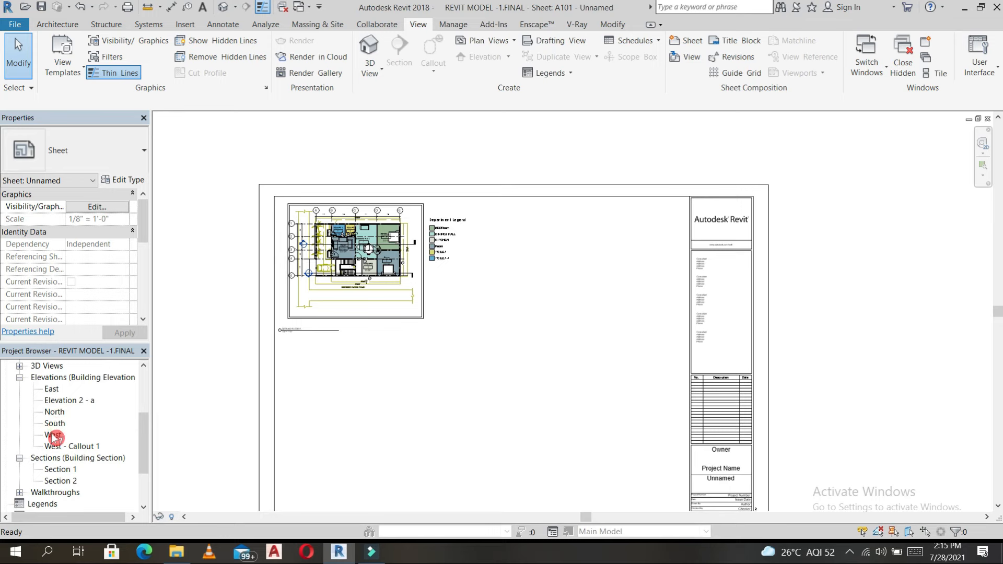
drag(55, 436, 364, 360)
drag(508, 302, 569, 291)
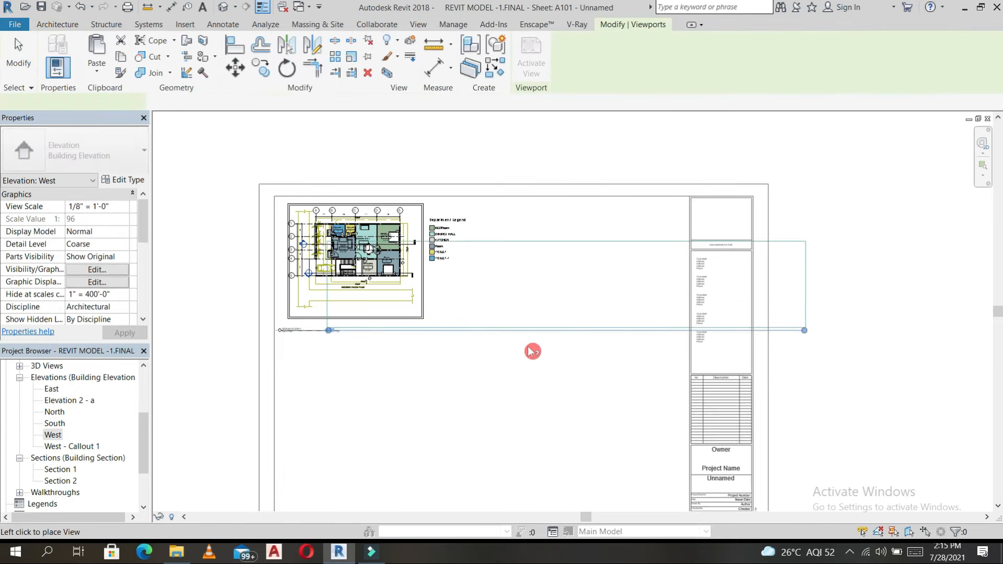
click(516, 373)
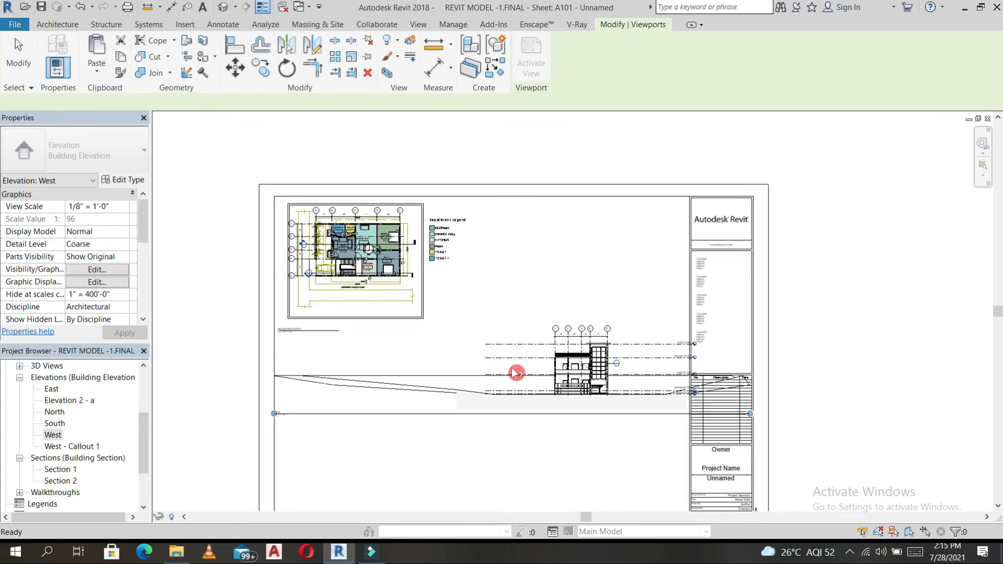
Step: Activate the West elevation viewport and hide the topography surface element in that view
click(583, 381)
scroll(600, 376, up, 2)
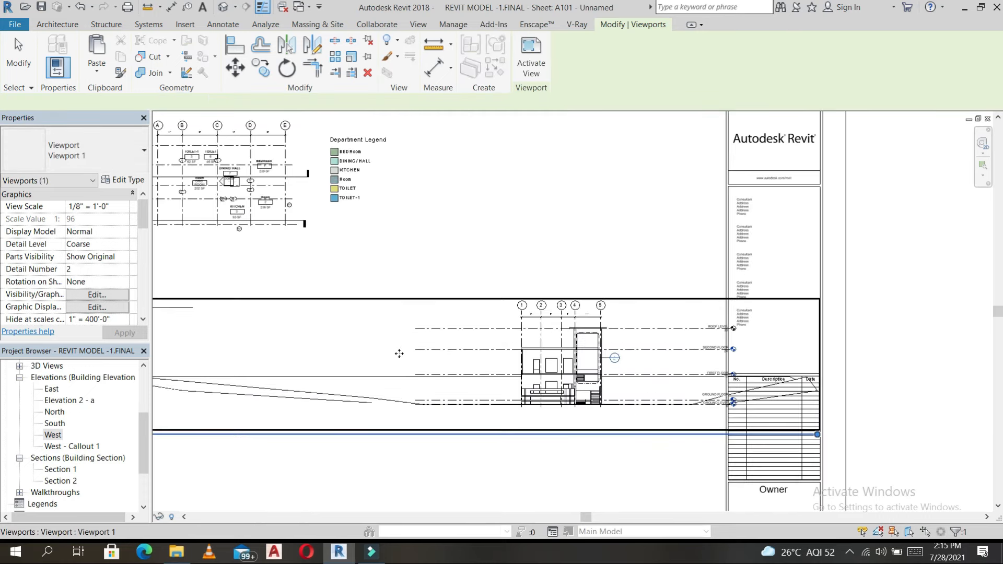
double_click(393, 381)
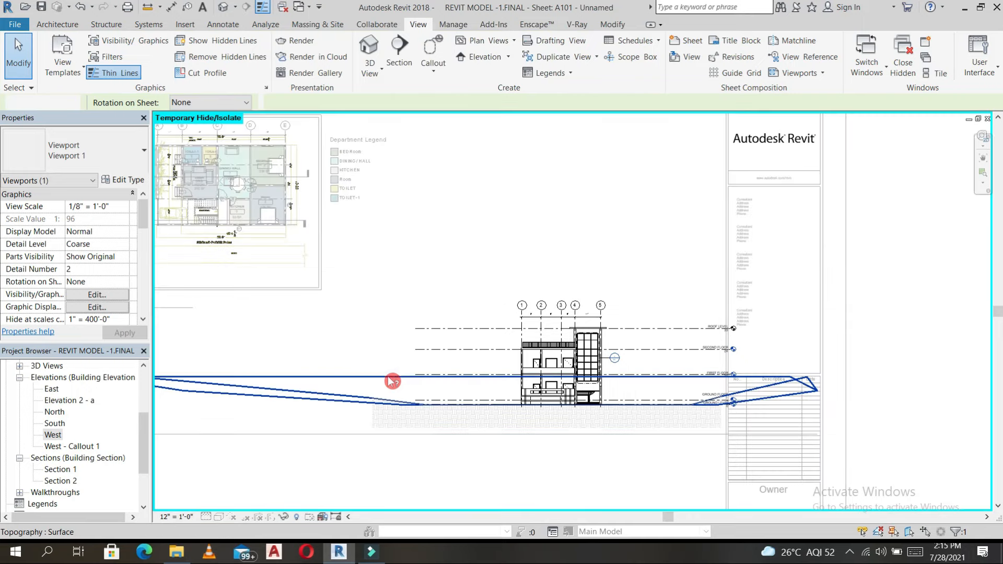
click(392, 382)
right_click(393, 380)
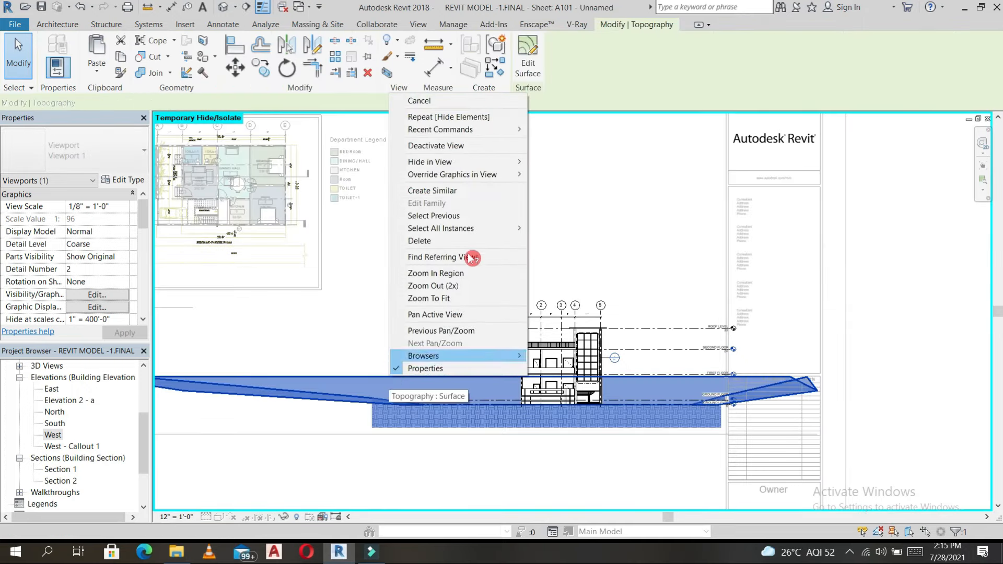
mouse_move(481, 165)
click(567, 162)
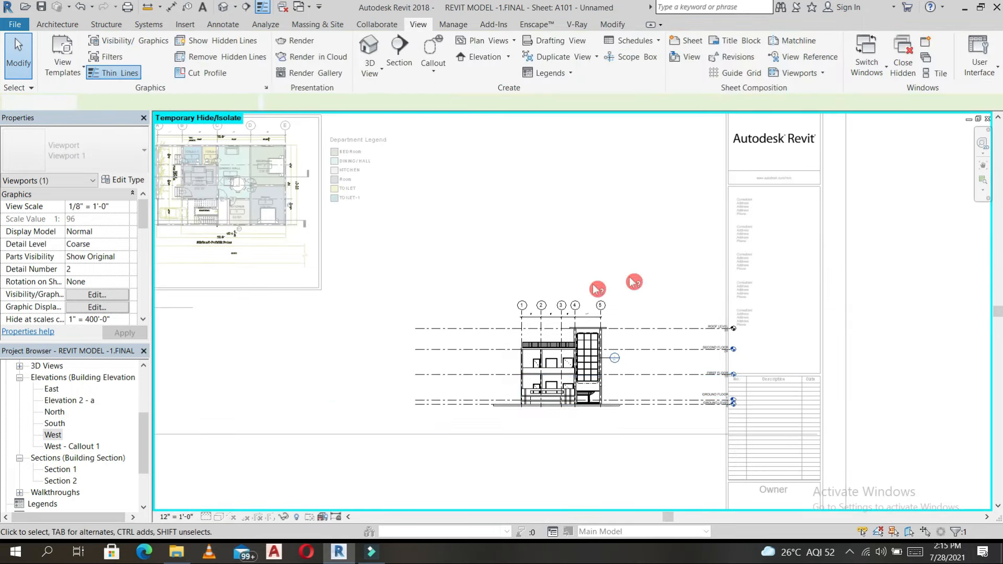
Step: Deactivate the West elevation view and move its viewport up beside the ground floor plan, clear of the title block
double_click(679, 374)
drag(598, 341, 571, 181)
click(520, 334)
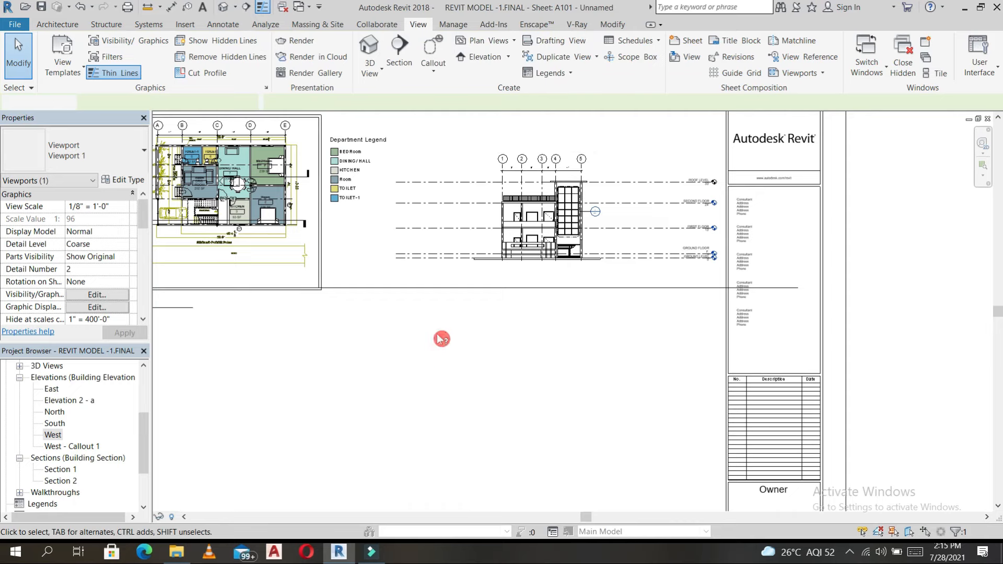
scroll(437, 338, down, 4)
drag(448, 312, 611, 306)
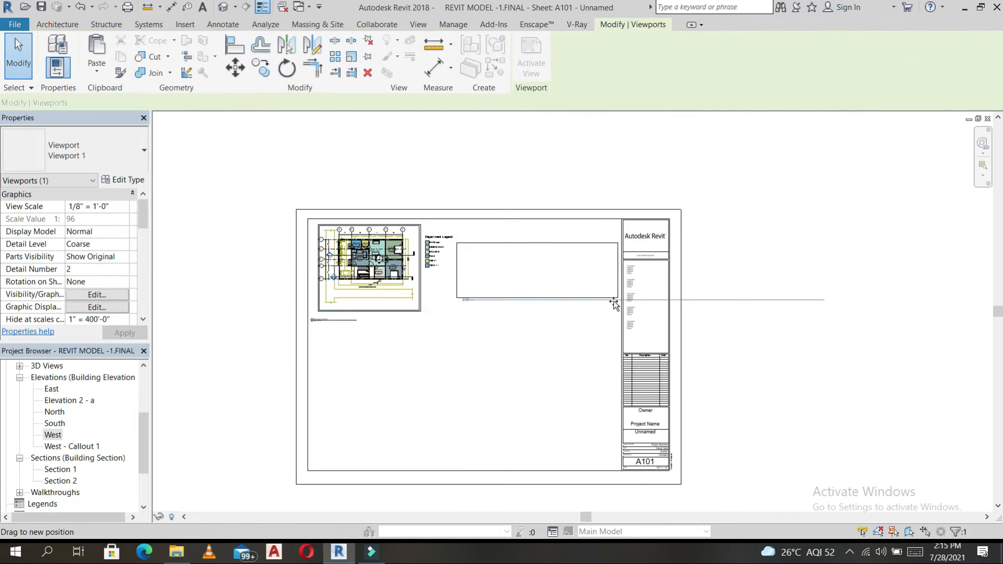
Step: Shorten the West elevation's title line so it ends before the title block
click(576, 265)
click(806, 298)
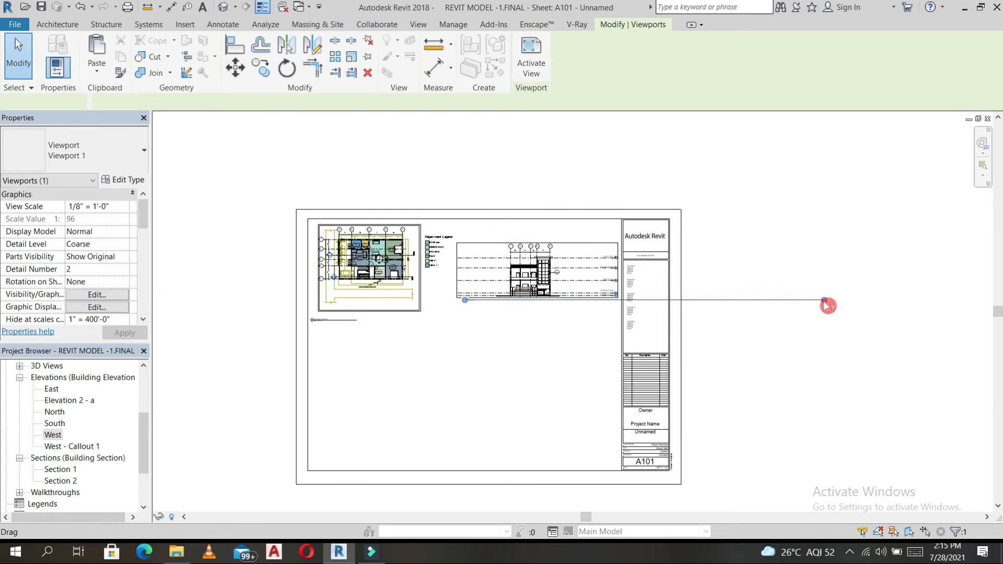
click(716, 312)
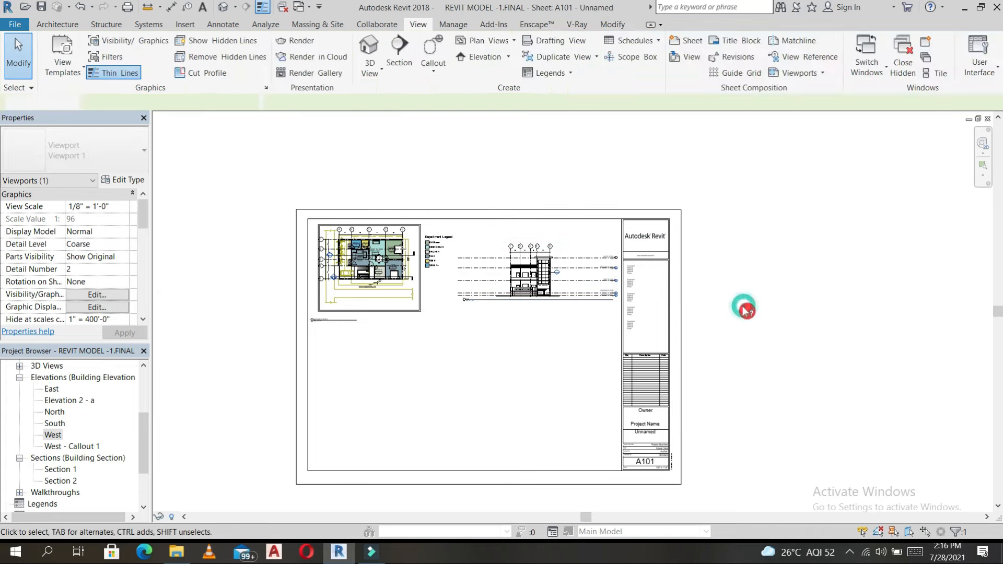
Step: Place Section 1 below the ground floor plan and Section 2 below the West elevation on the sheet
drag(60, 469, 356, 408)
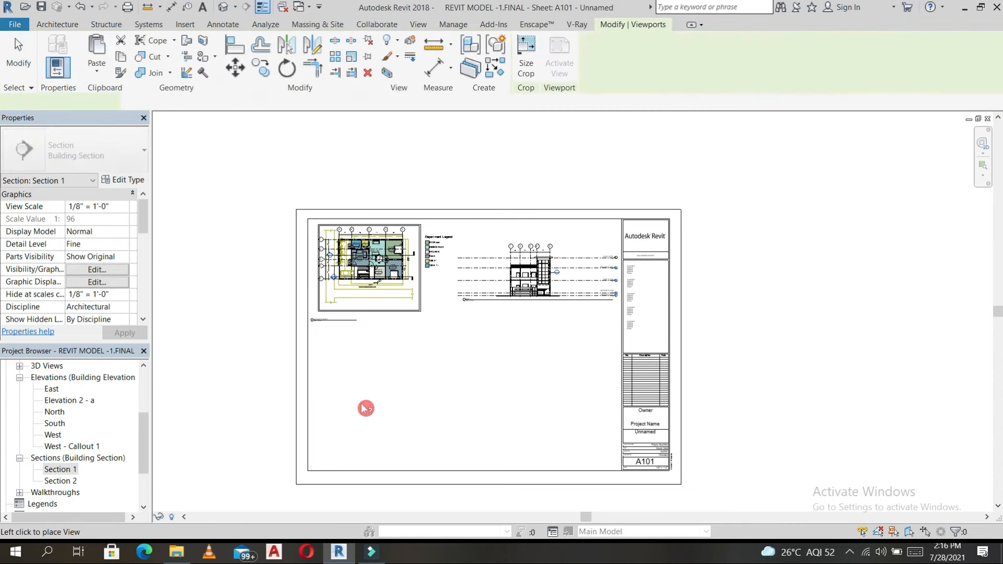
click(374, 409)
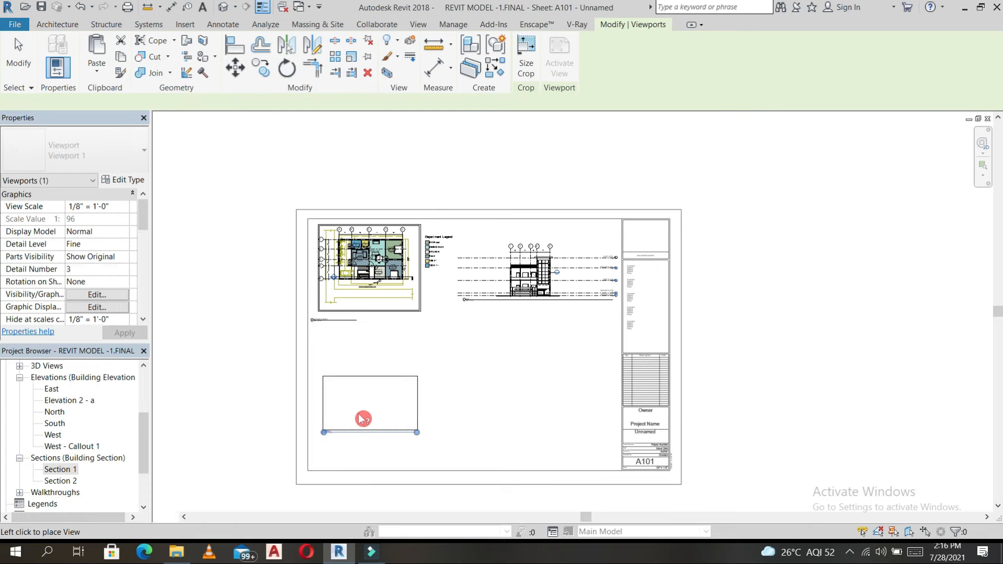
click(65, 481)
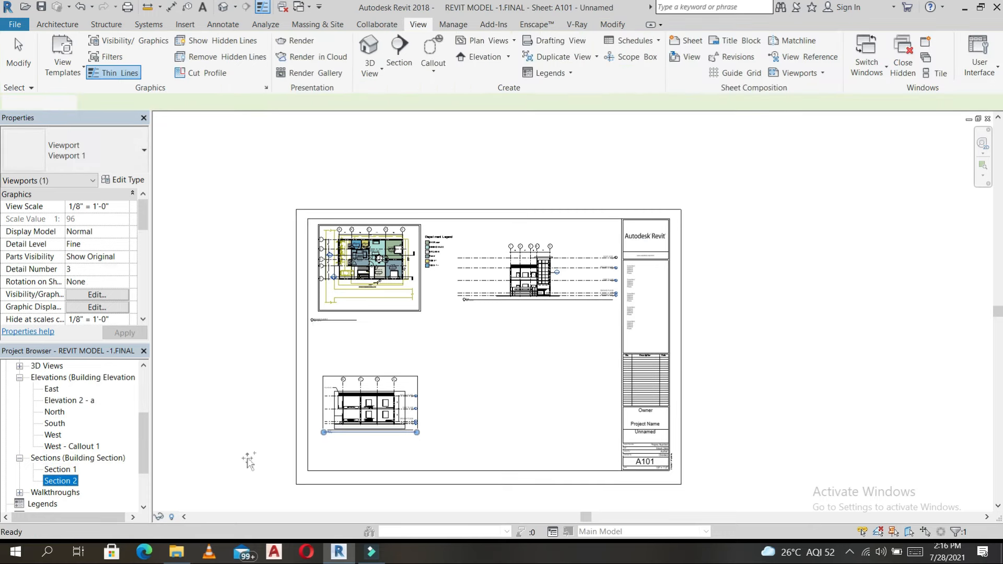
drag(530, 420, 529, 419)
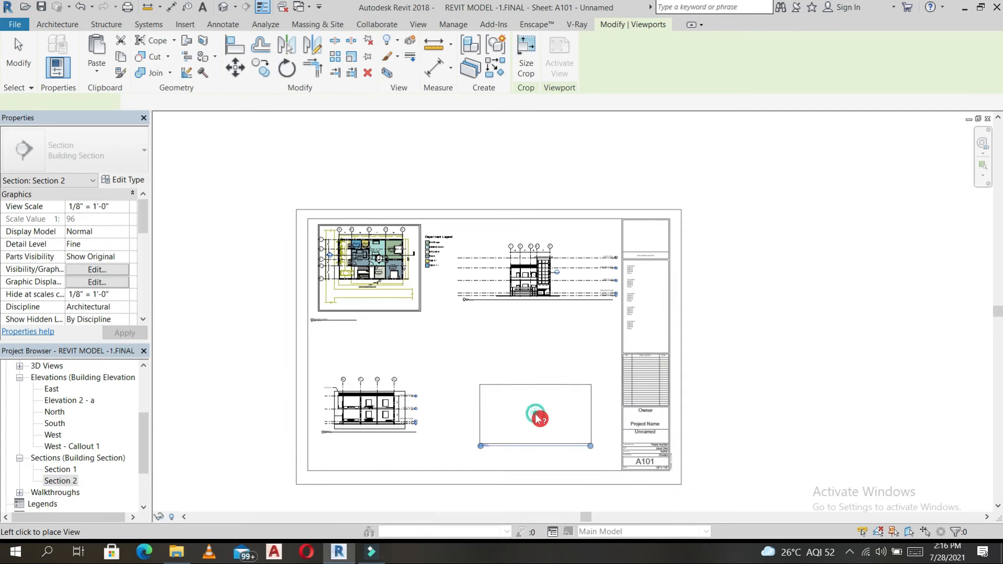
click(707, 316)
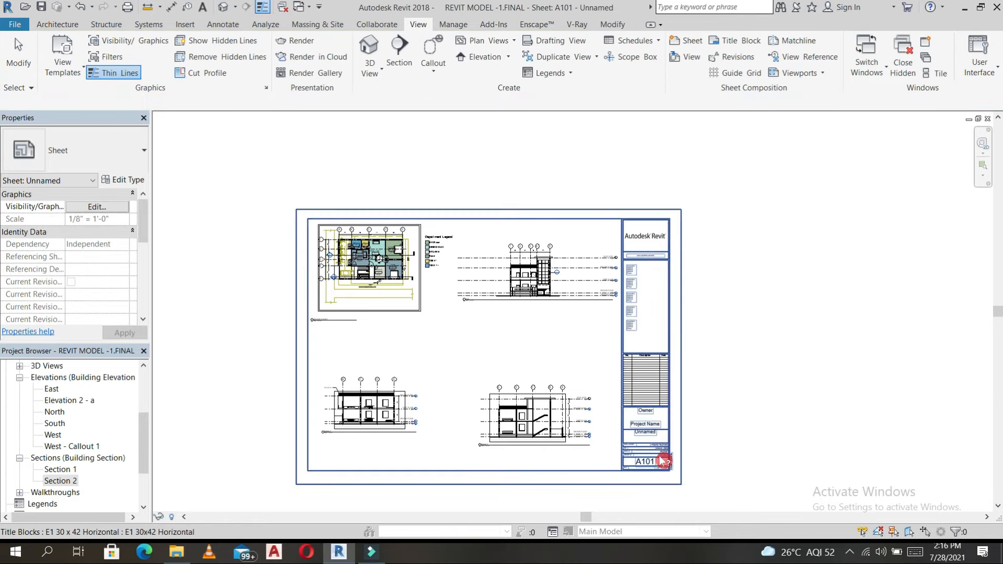
Step: Select the sheet's title block and set its sheet name to DELHI PROJECT
scroll(664, 460, up, 4)
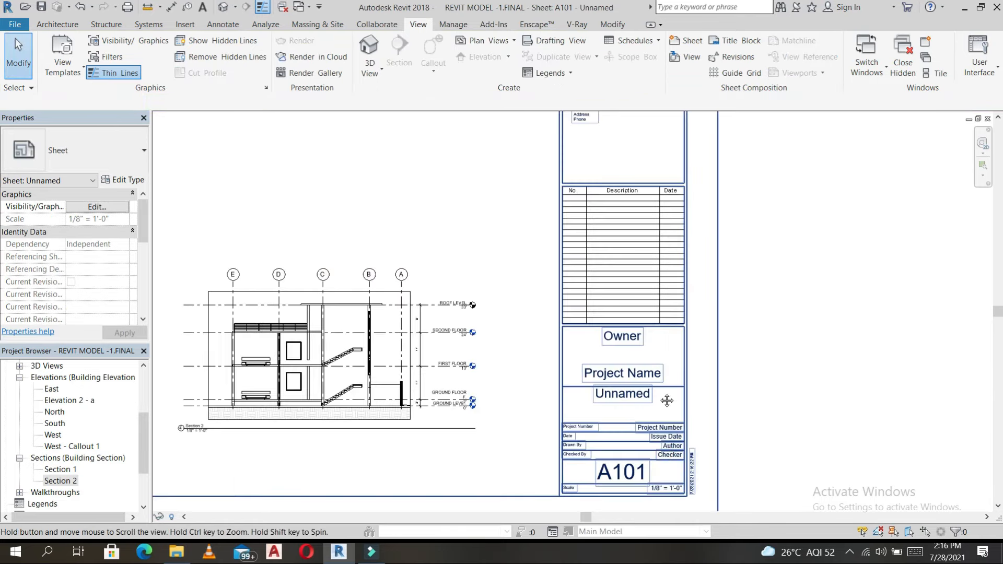
middle_drag(691, 396, 688, 345)
scroll(667, 321, down, 4)
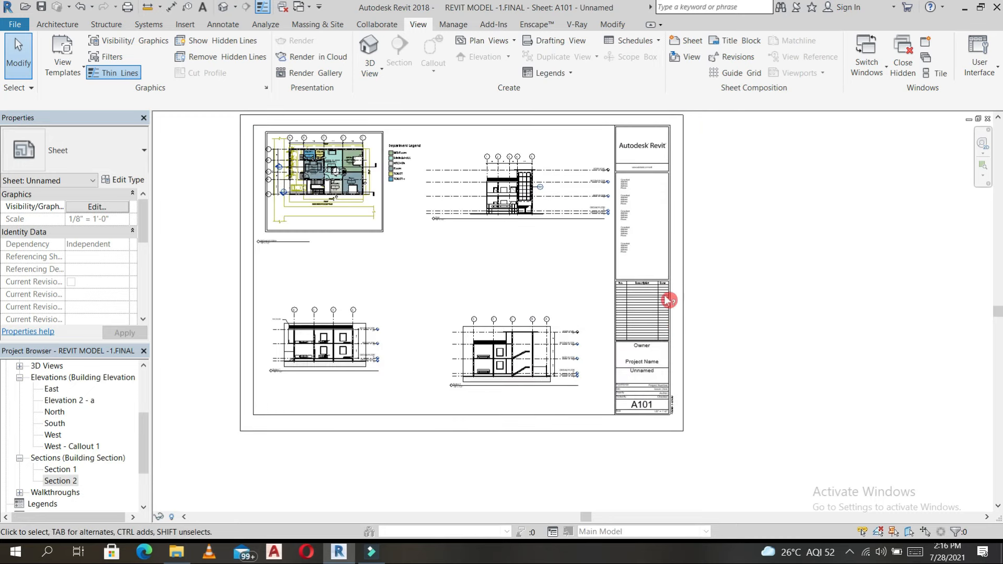
scroll(669, 301, up, 4)
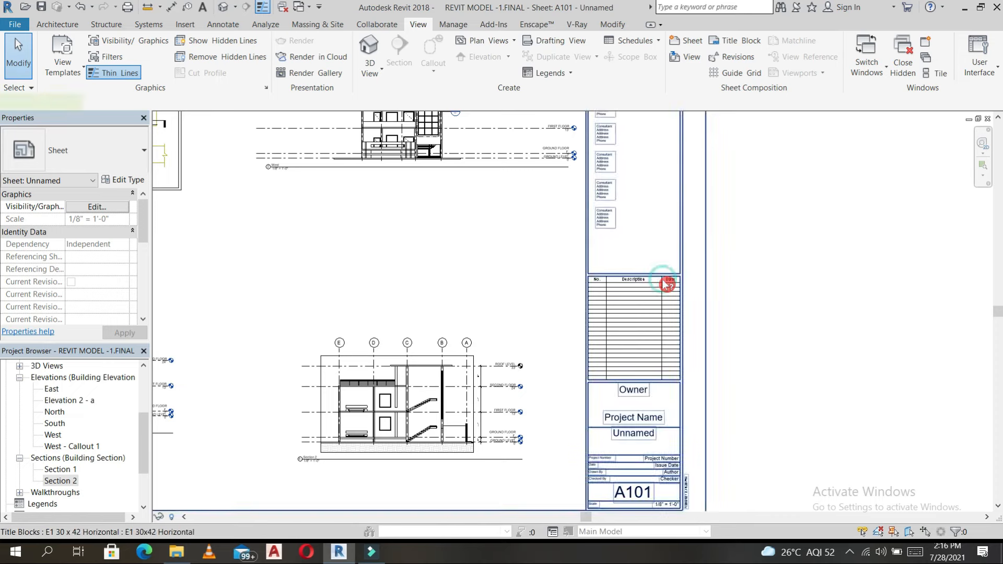
click(667, 285)
click(114, 234)
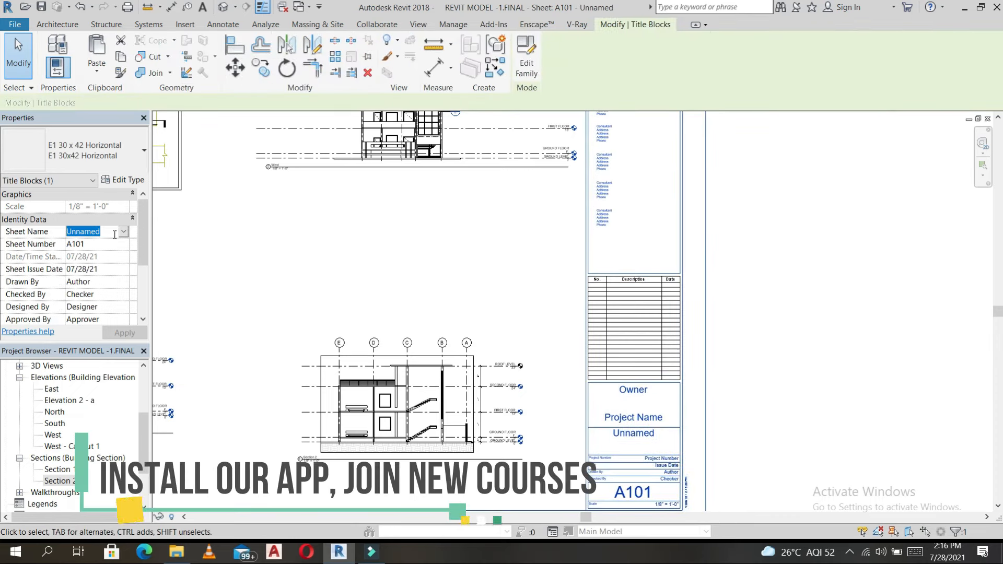
text(DELHI PROJECT)
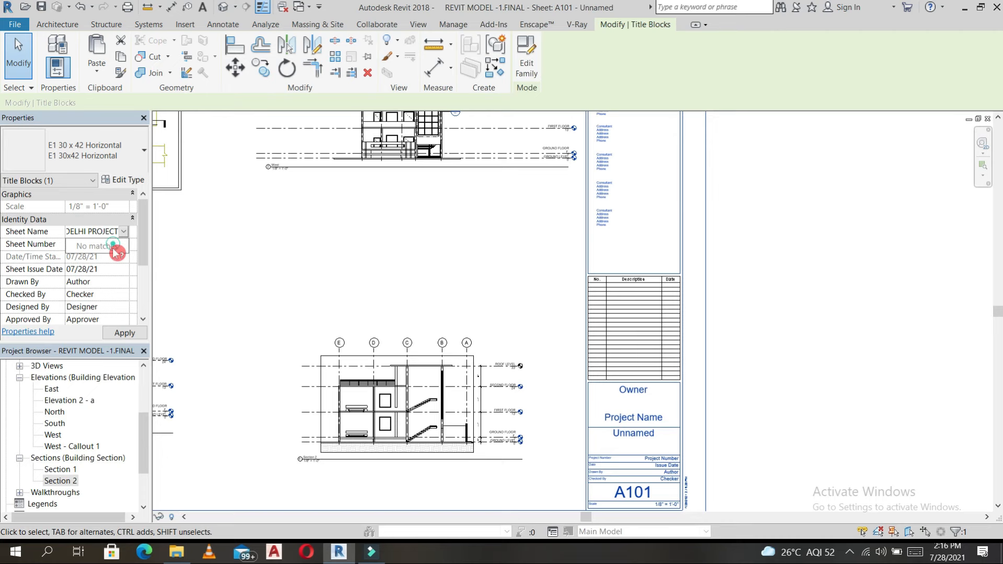
click(125, 331)
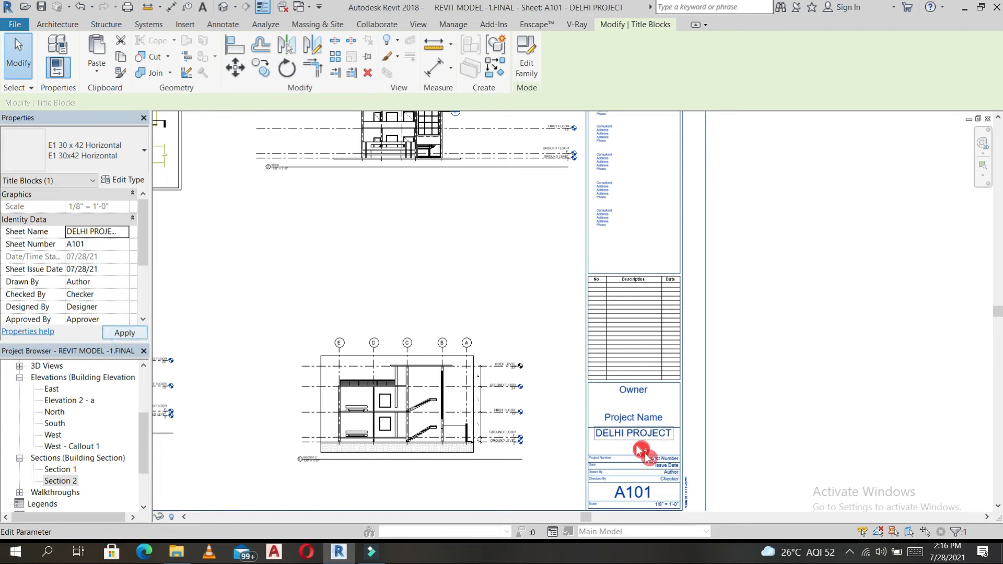
Step: Draw one vertical and one horizontal detail line across the sheet's drawing area, dividing the four views into separate quadrants
scroll(463, 315, down, 2)
scroll(438, 277, down, 2)
middle_drag(438, 277, 510, 298)
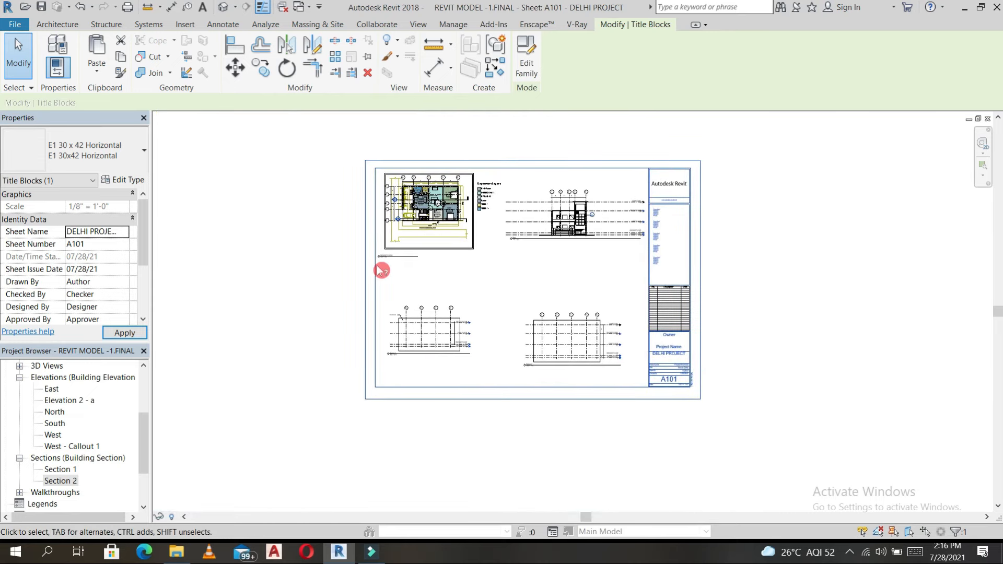
click(224, 25)
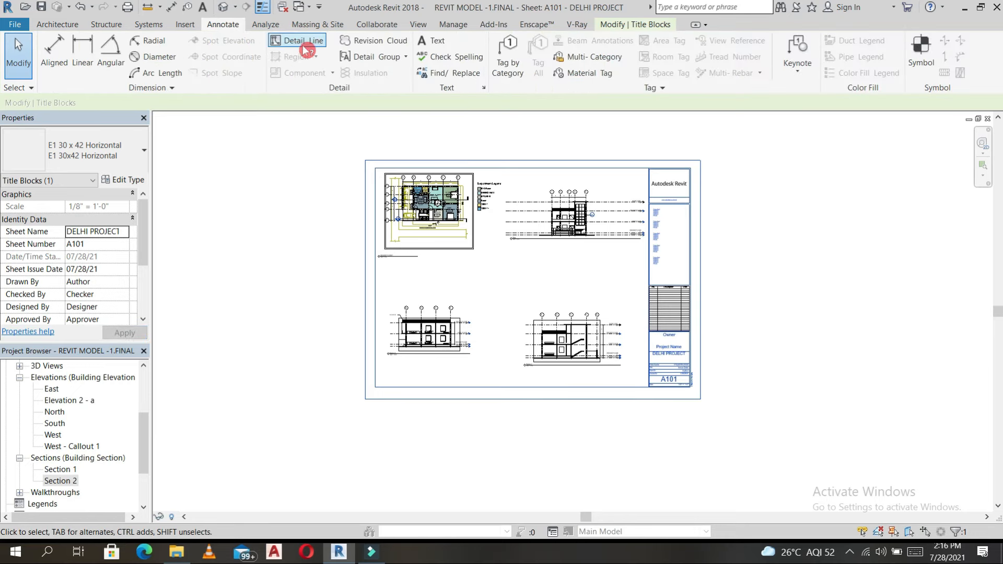
click(305, 47)
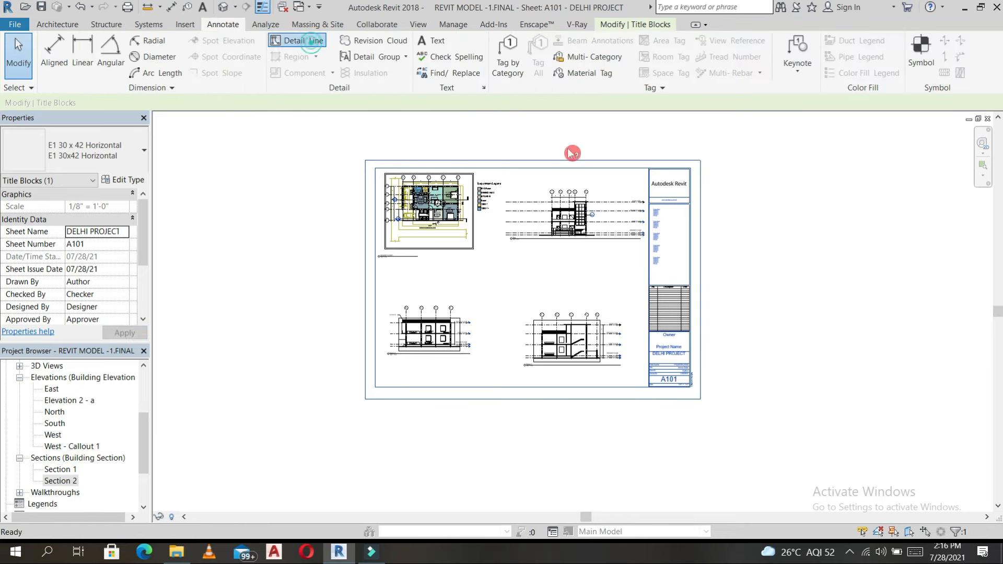
click(504, 169)
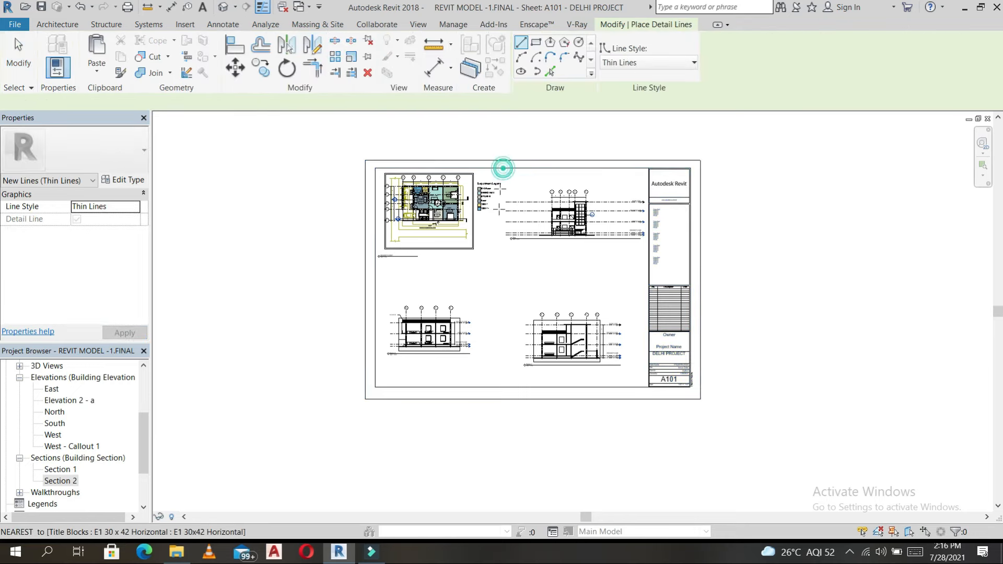
click(504, 387)
click(376, 277)
click(648, 277)
key(Escape)
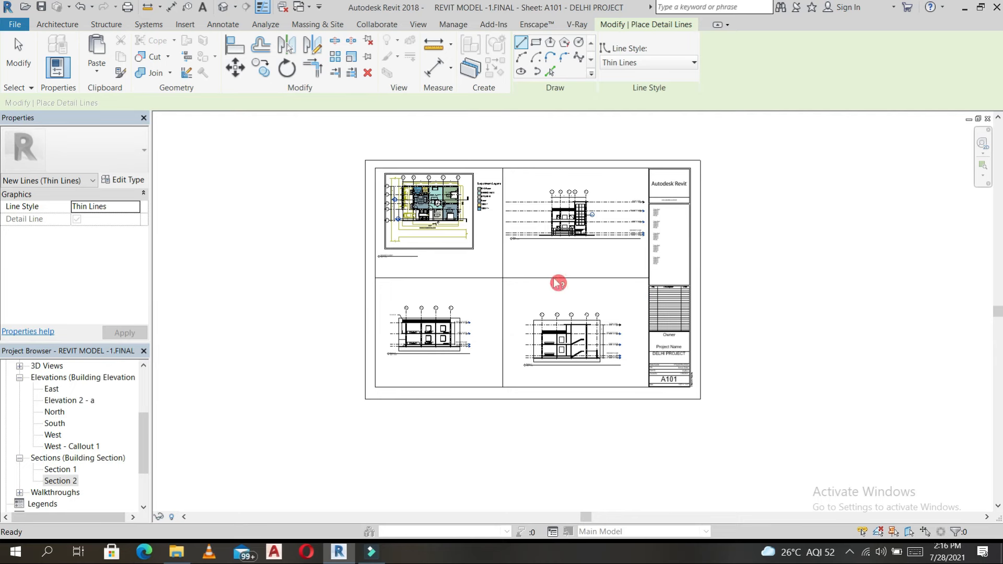
key(Escape)
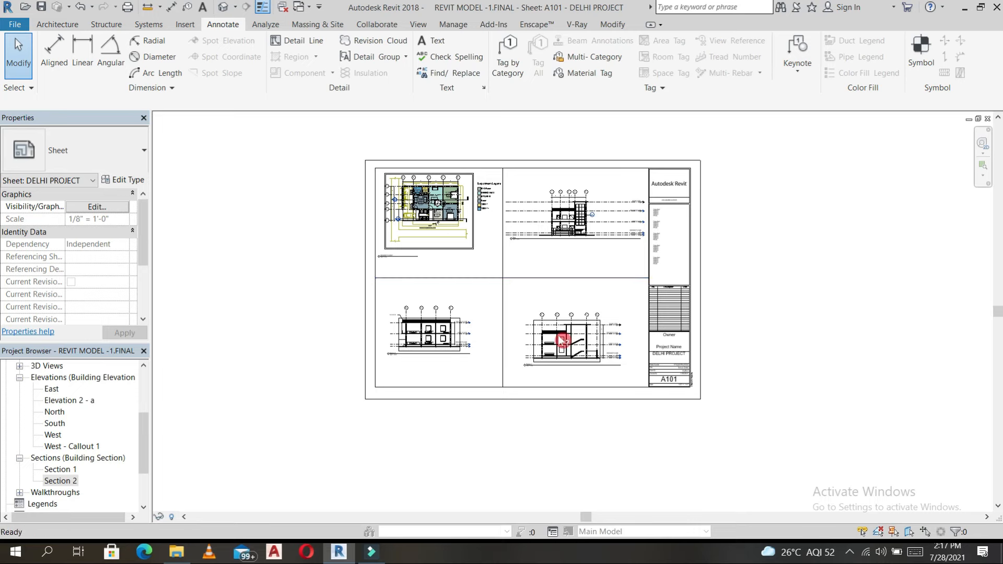
Step: Switch to the 3D view of the house, start placing a component and open its type properties
click(226, 7)
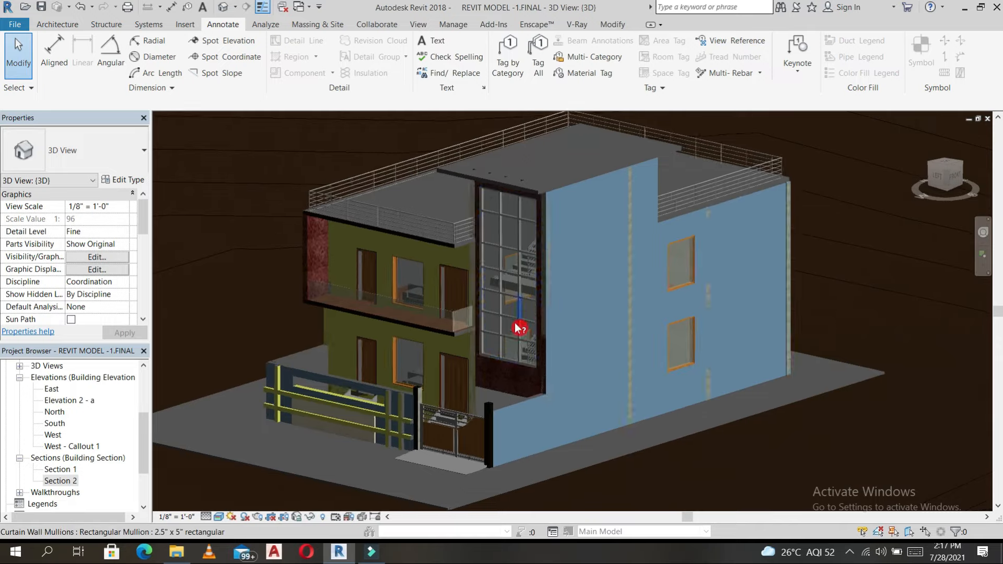
scroll(515, 324, down, 3)
shift+middle_drag(554, 341, 659, 356)
click(51, 19)
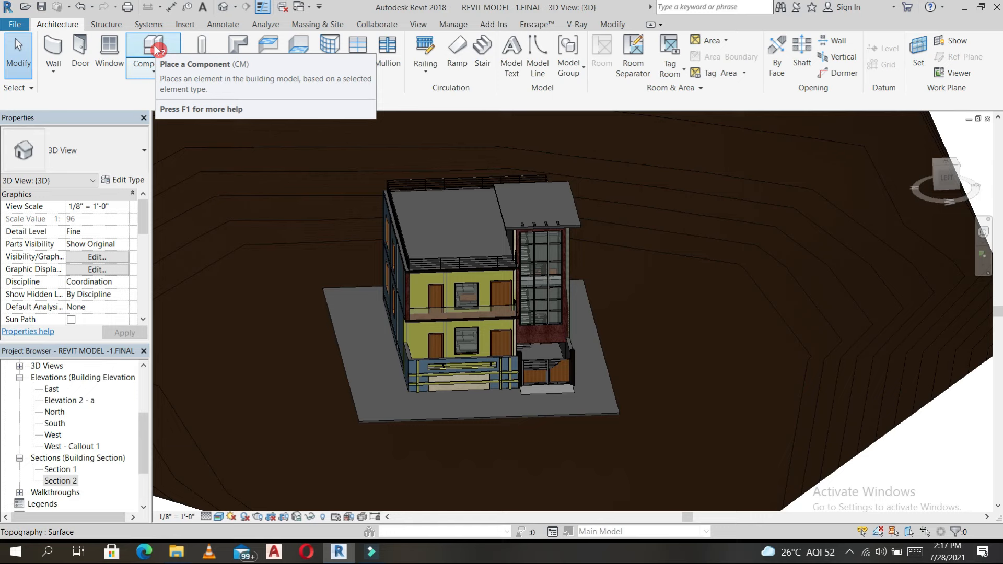
click(155, 49)
click(127, 181)
Step: Open the family loader at the desktop's revit family occion folder and look through Revit component's light folder for a fixture
click(368, 118)
click(179, 319)
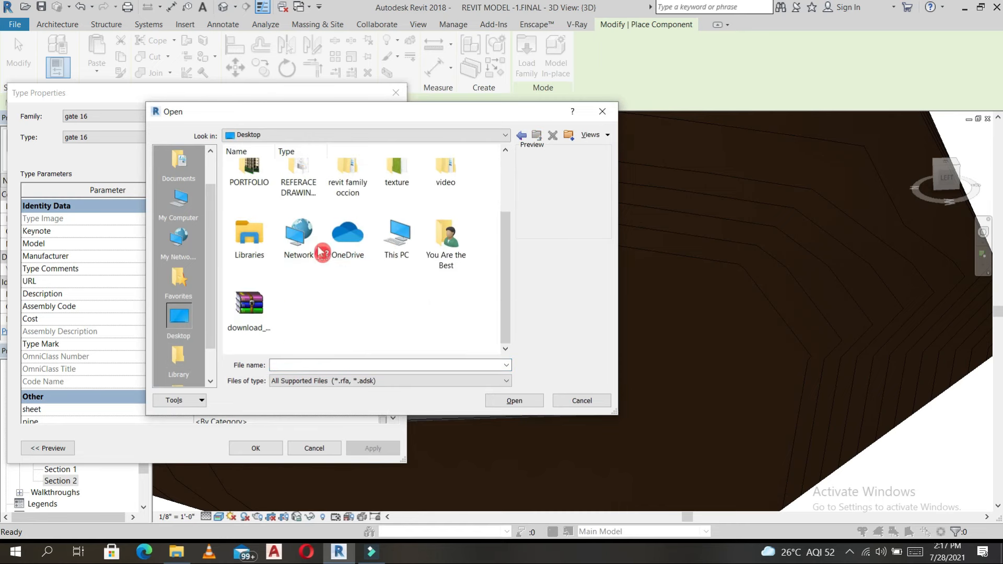
scroll(371, 240, up, 2)
double_click(348, 273)
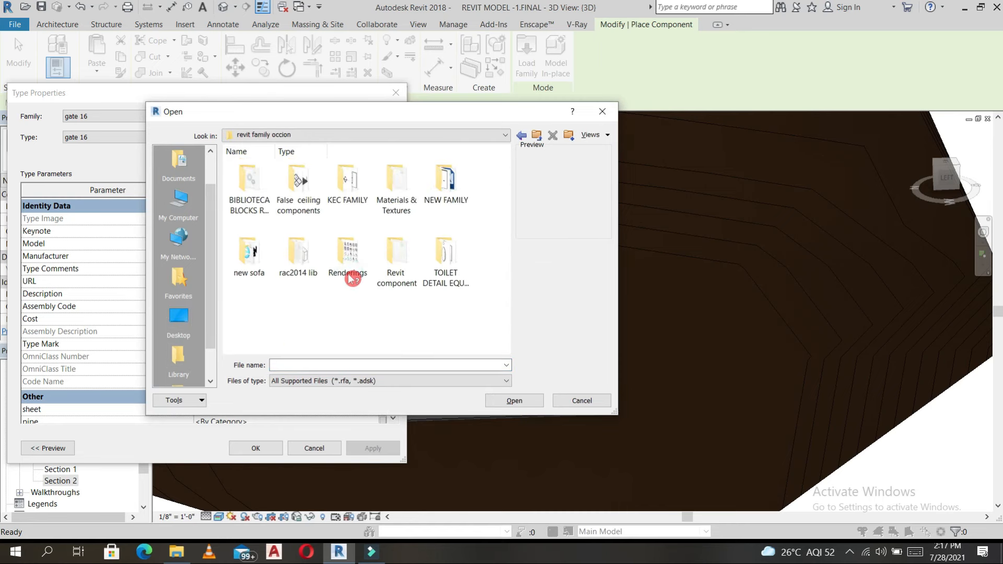
double_click(403, 261)
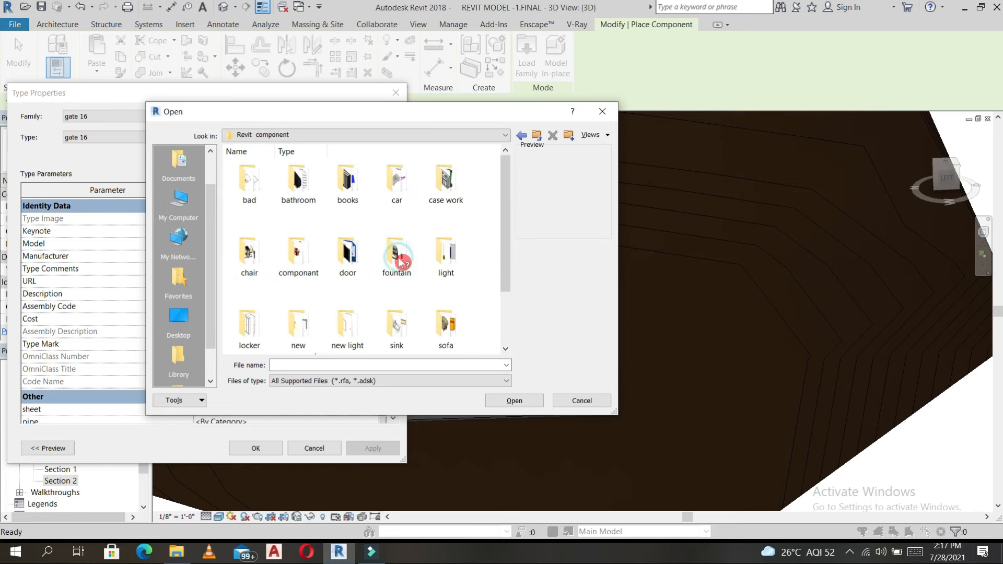
double_click(460, 256)
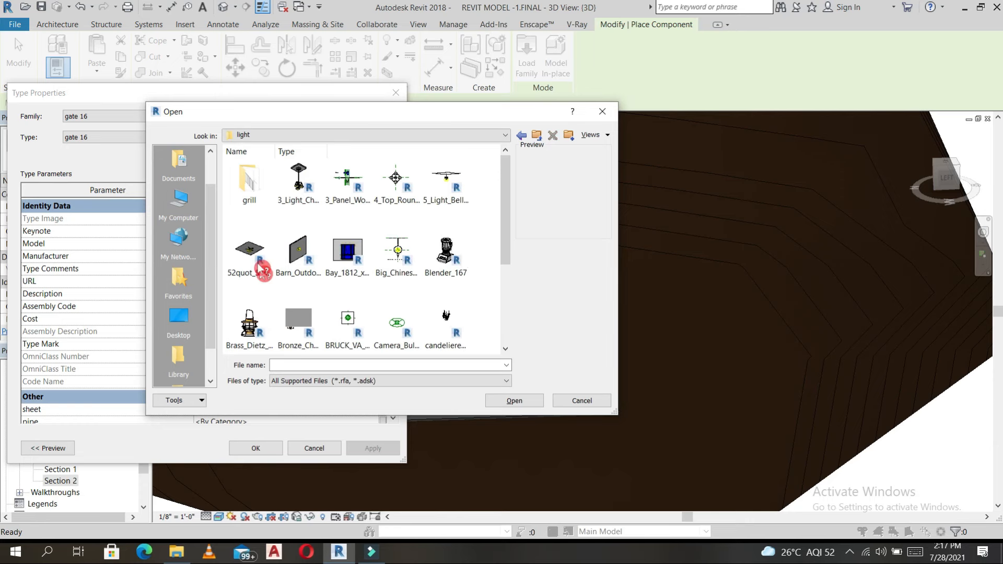
scroll(326, 277, down, 2)
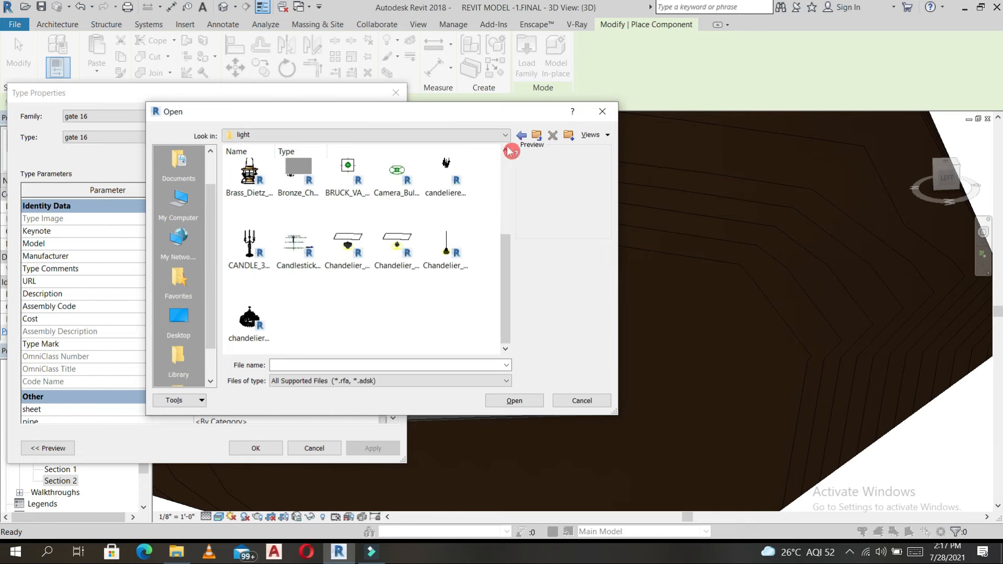
click(522, 135)
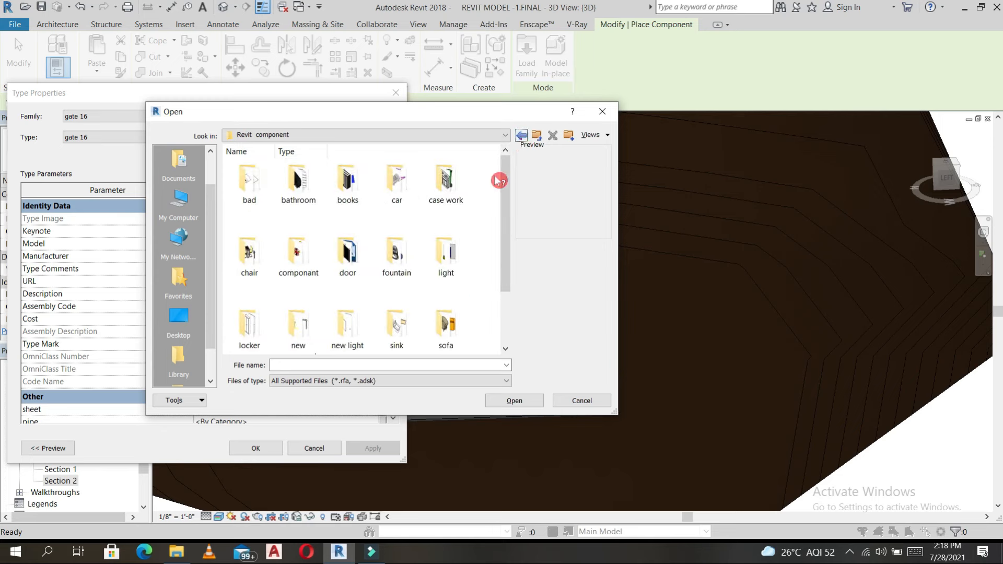
click(522, 135)
Step: Load the M_Ceiling Light - Flat Round family from the Internal lighting folder of rac2014 lib as the component to place
double_click(299, 253)
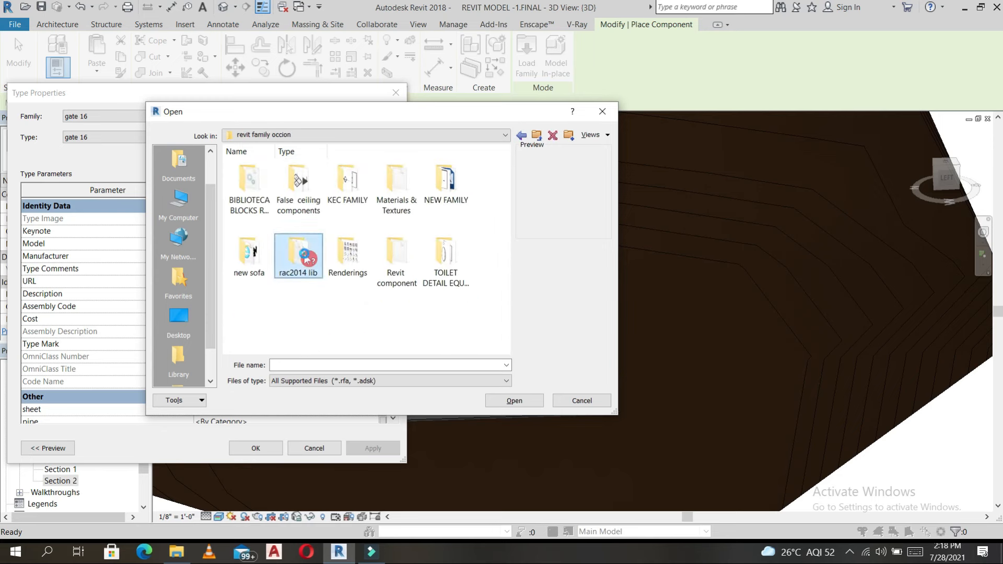
key(l)
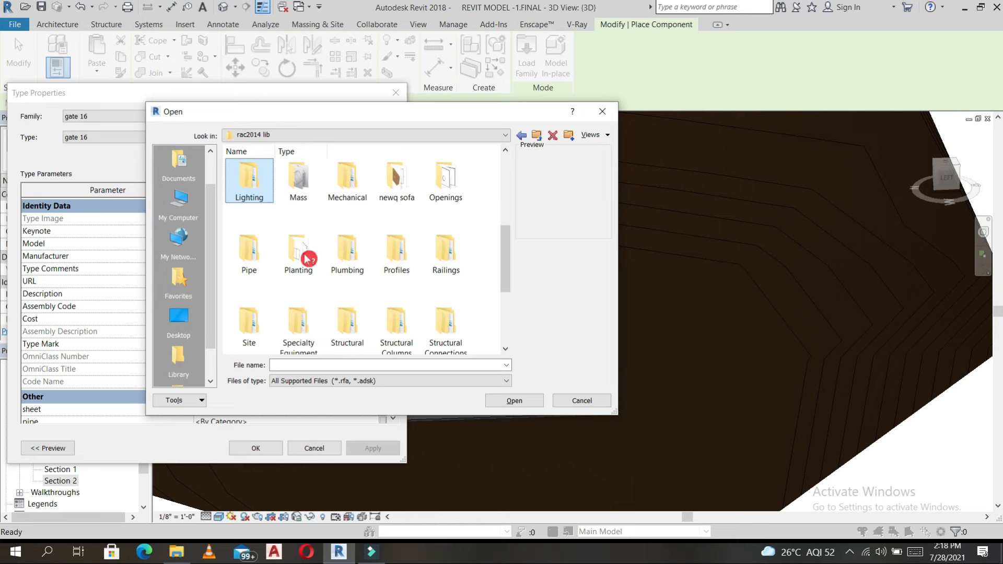
double_click(251, 177)
double_click(253, 182)
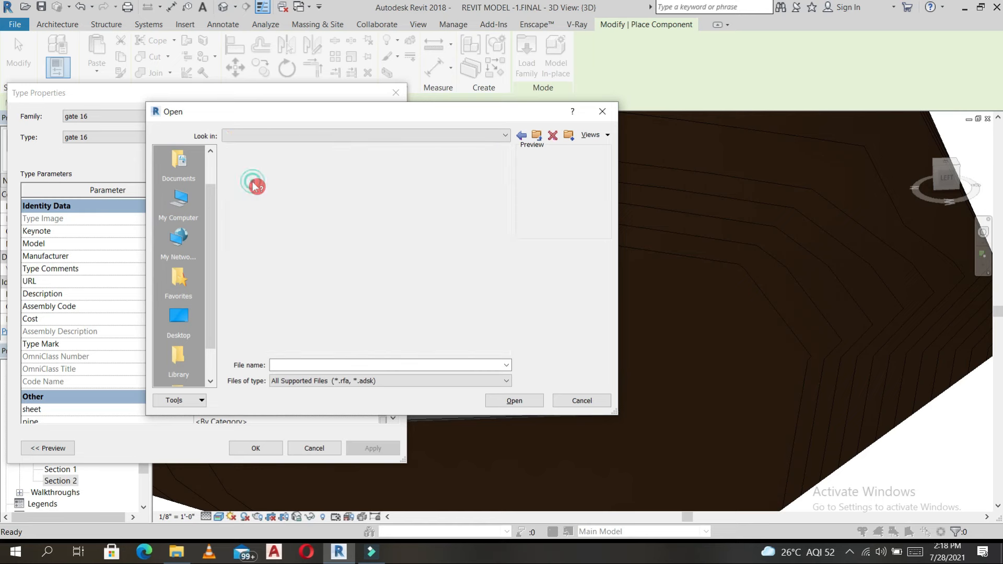
double_click(293, 189)
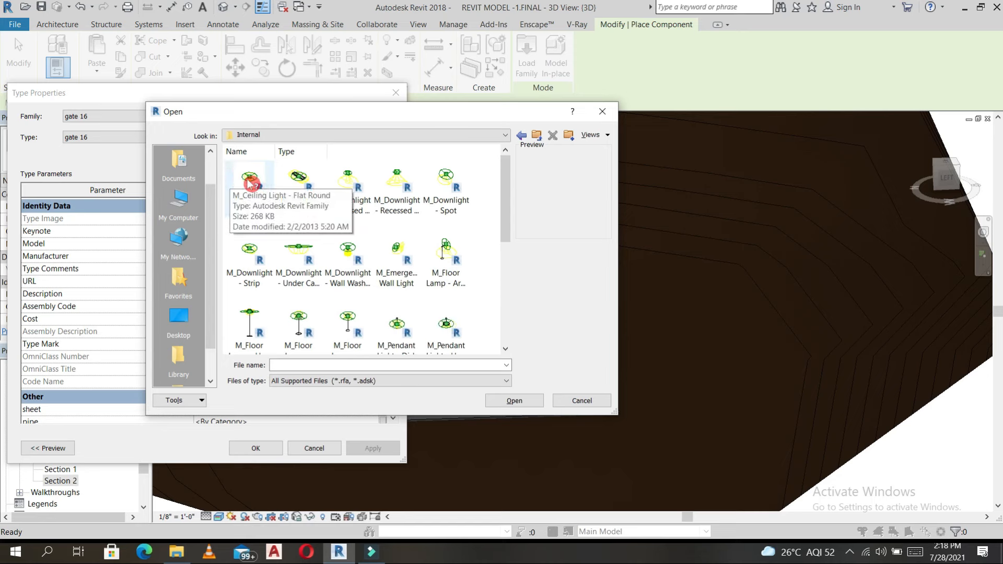
click(253, 185)
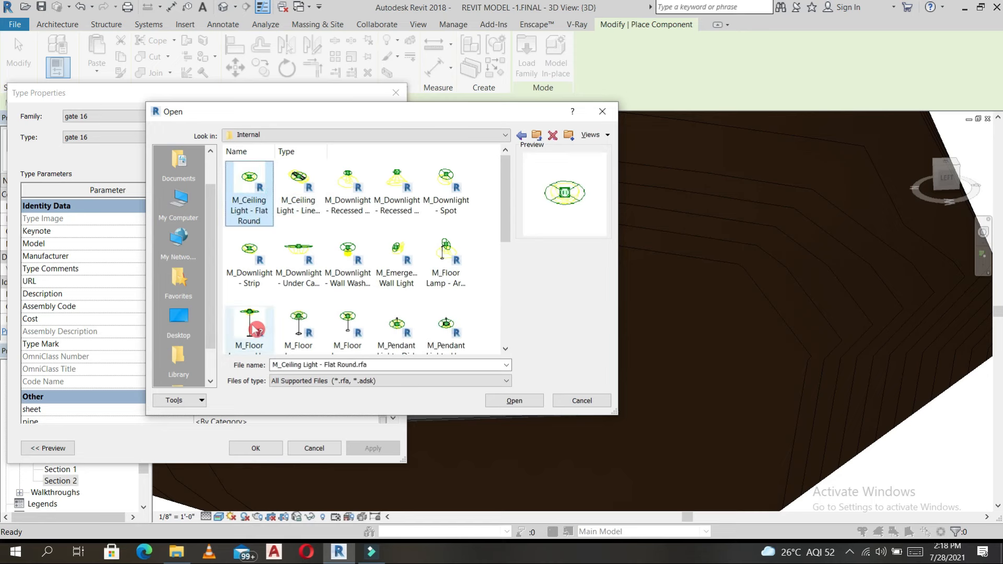
click(521, 400)
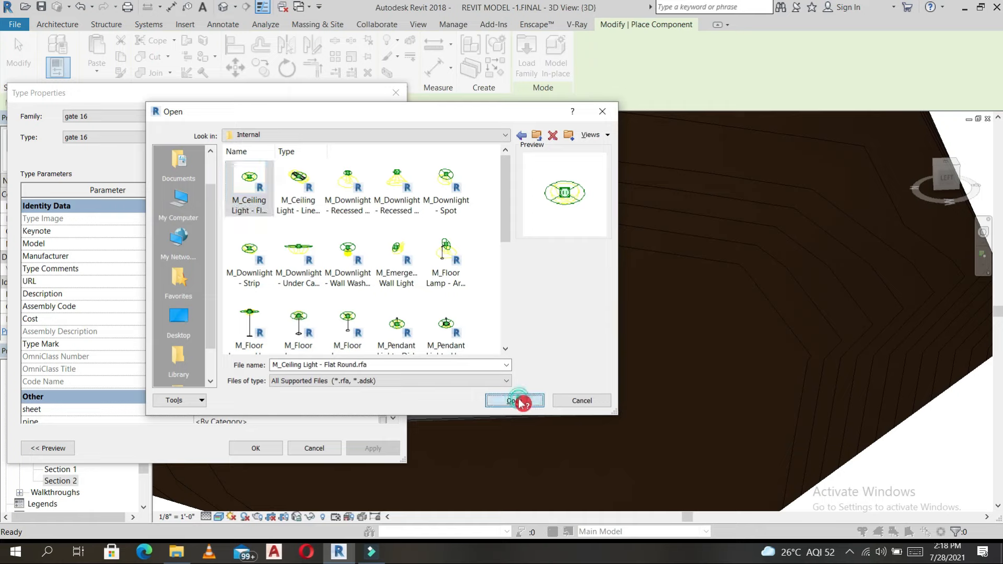
click(259, 449)
Step: Place flat round ceiling lights along the front balcony slab between the ground and first floors
scroll(402, 329, up, 5)
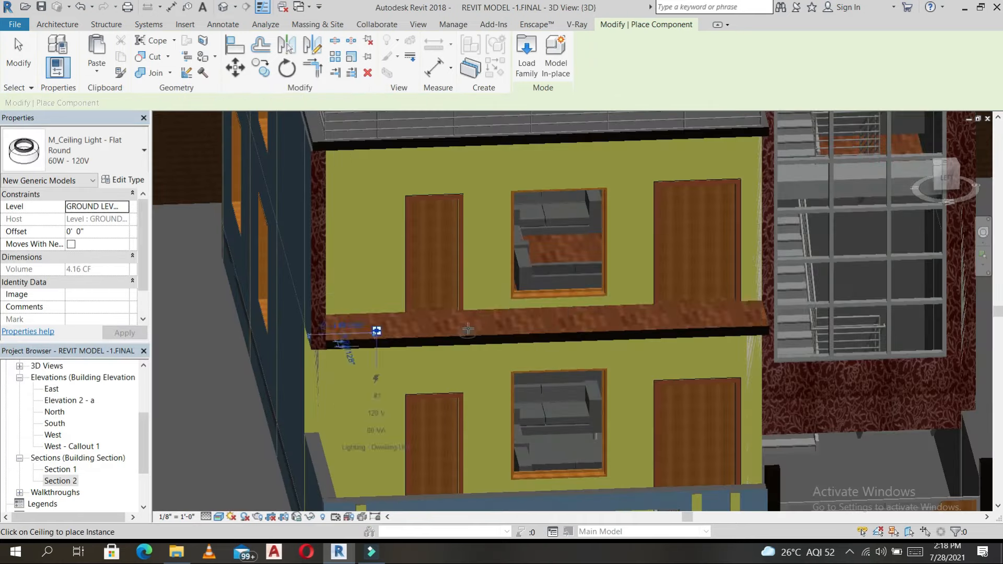
click(376, 332)
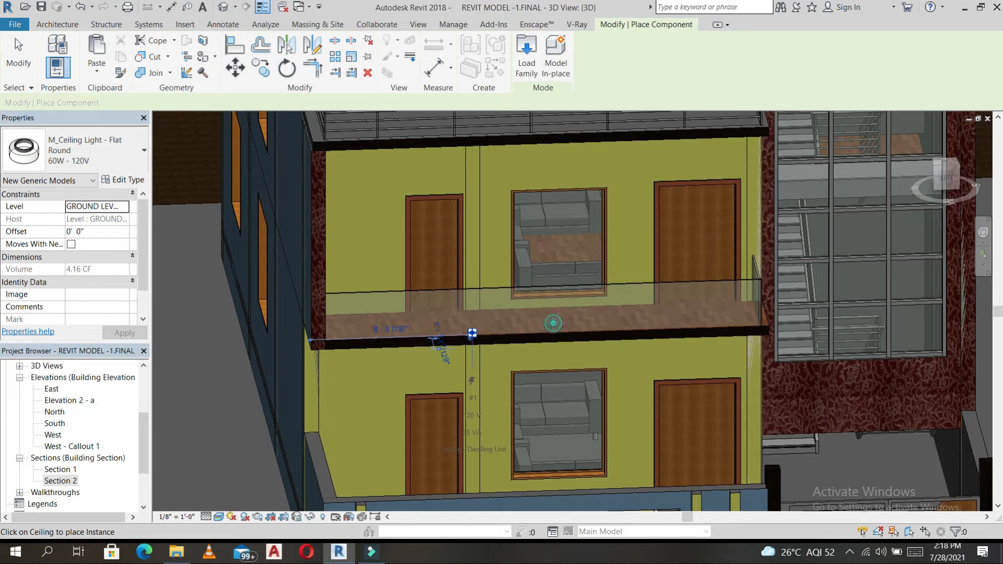
scroll(702, 319, down, 5)
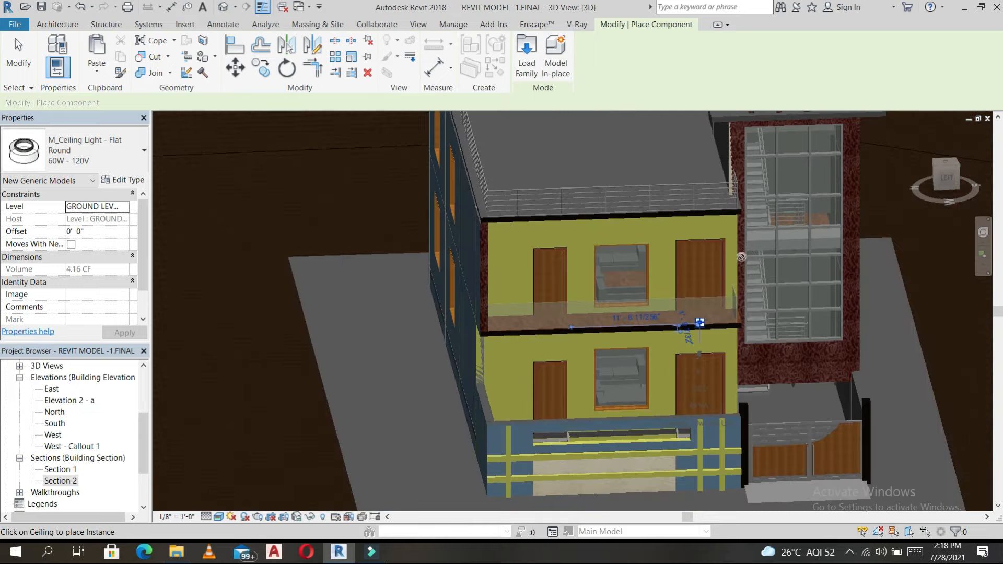
Step: Place four flat round ceiling lights in a row under the front overhang of the stair tower's roof
shift+middle_drag(742, 256, 740, 269)
middle_drag(726, 319, 639, 456)
scroll(689, 319, up, 3)
middle_drag(689, 319, 629, 372)
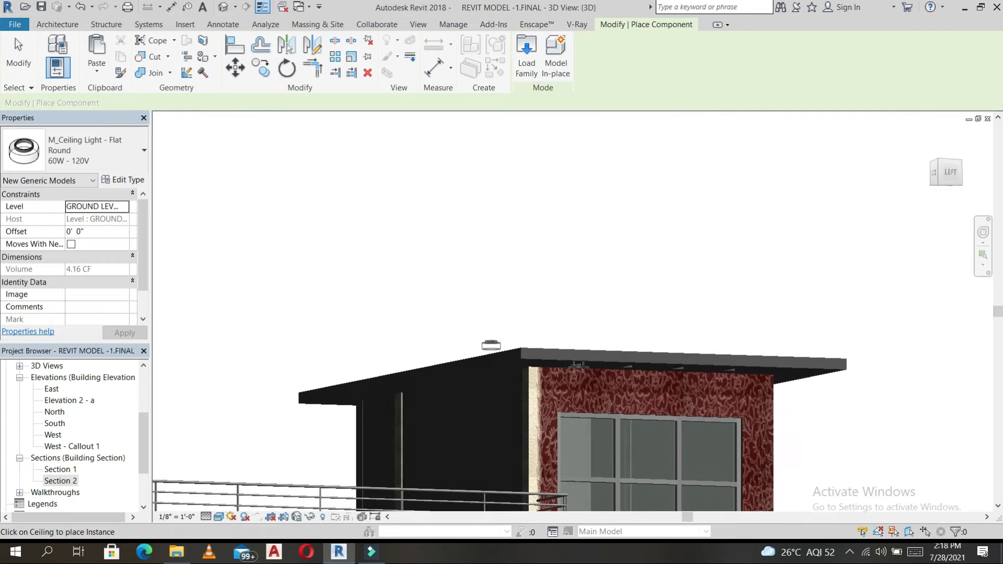
scroll(573, 367, up, 2)
scroll(549, 364, up, 1)
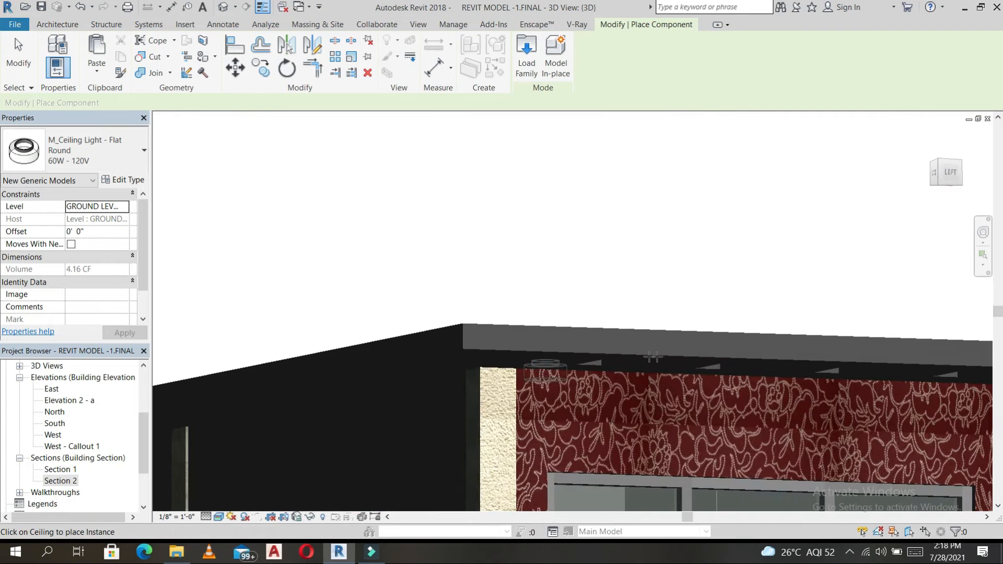
click(789, 366)
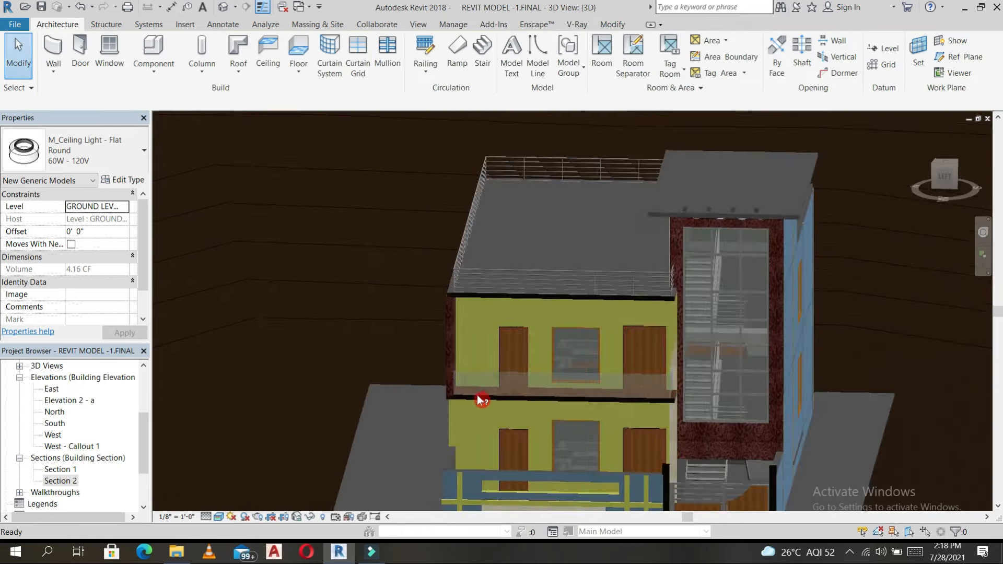
Step: Select a ceiling light under the stair tower's roof and set its type's initial intensity to a wattage of 120 W
scroll(677, 230, up, 4)
middle_drag(614, 409, 376, 465)
shift+middle_drag(557, 371, 588, 368)
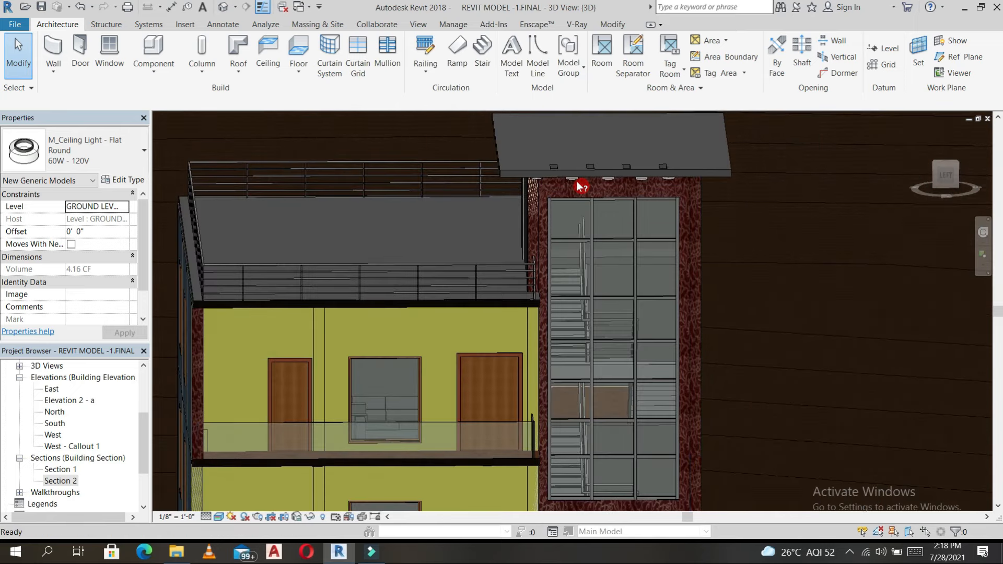
key(Escape)
click(245, 199)
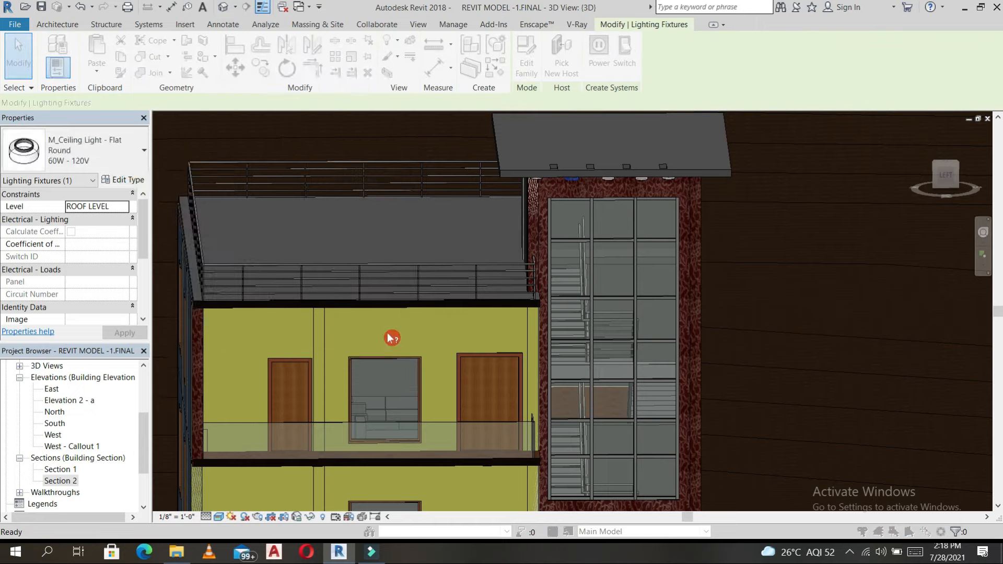
scroll(328, 366, down, 6)
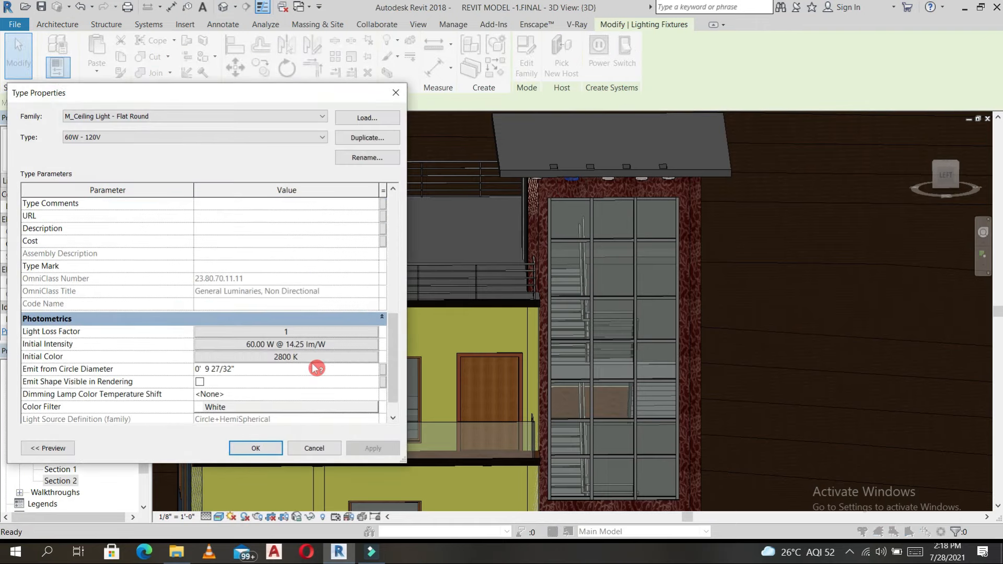
click(303, 344)
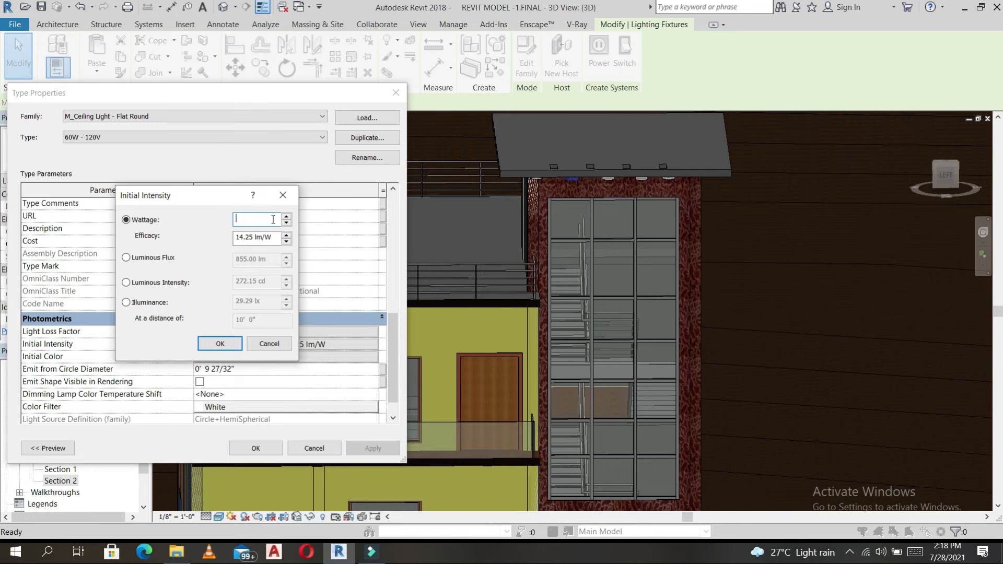
key(Return)
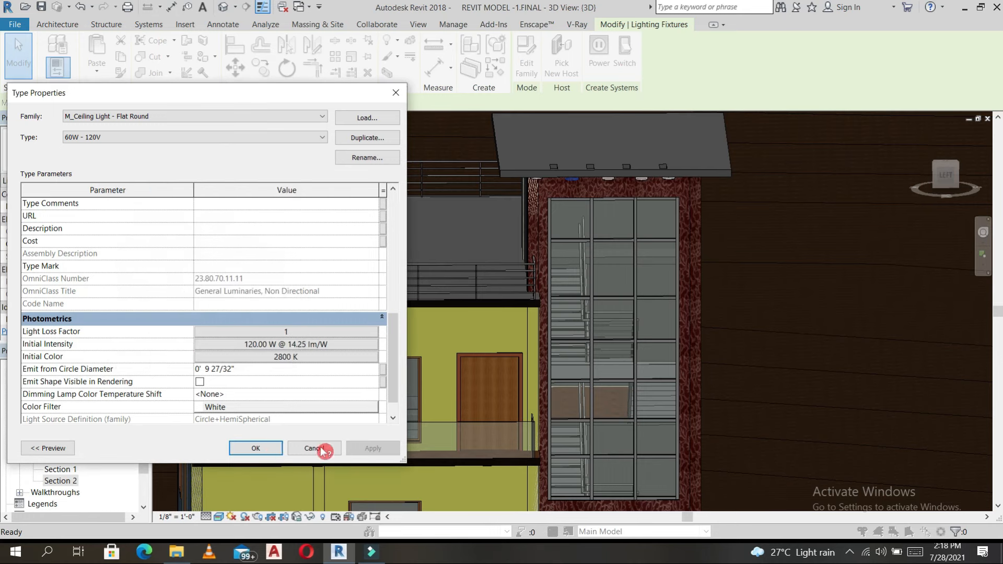
key(Return)
Step: Open the family of the first-floor Single-Flush door beside the stair tower for editing and switch to its Ground floor plan
scroll(466, 276, down, 4)
shift+middle_drag(466, 275, 683, 329)
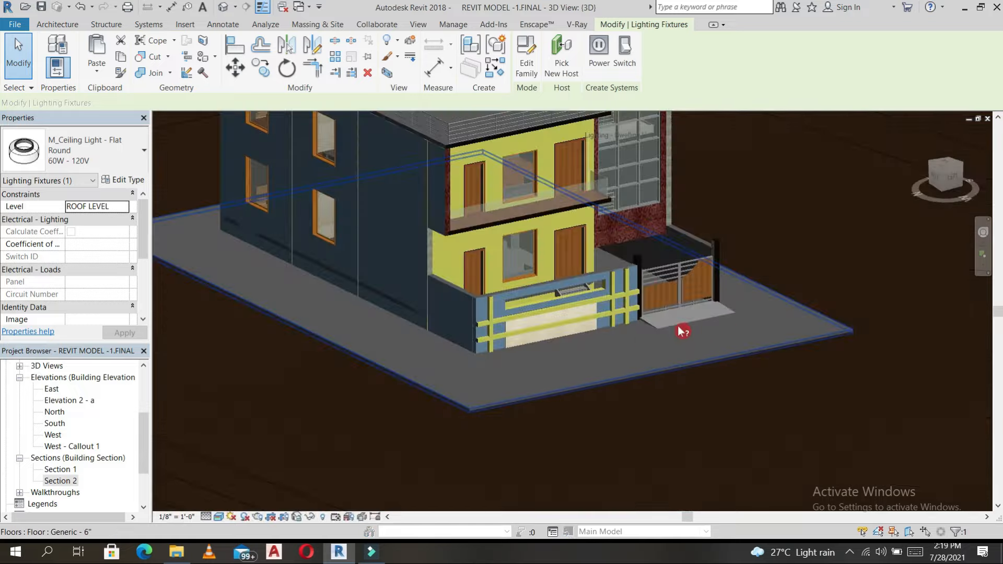
scroll(753, 328, down, 1)
middle_drag(737, 377, 560, 246)
scroll(731, 382, up, 2)
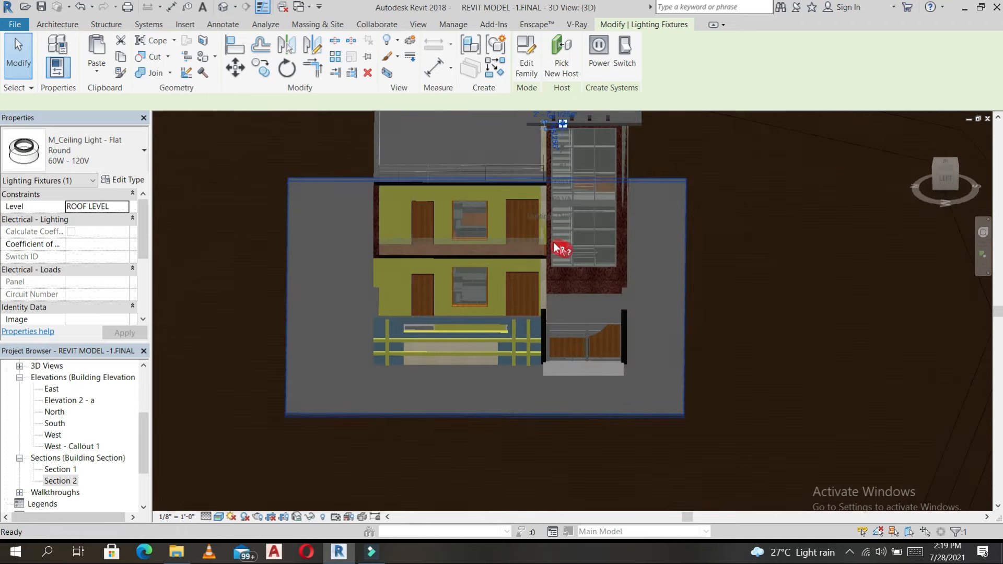
key(Escape)
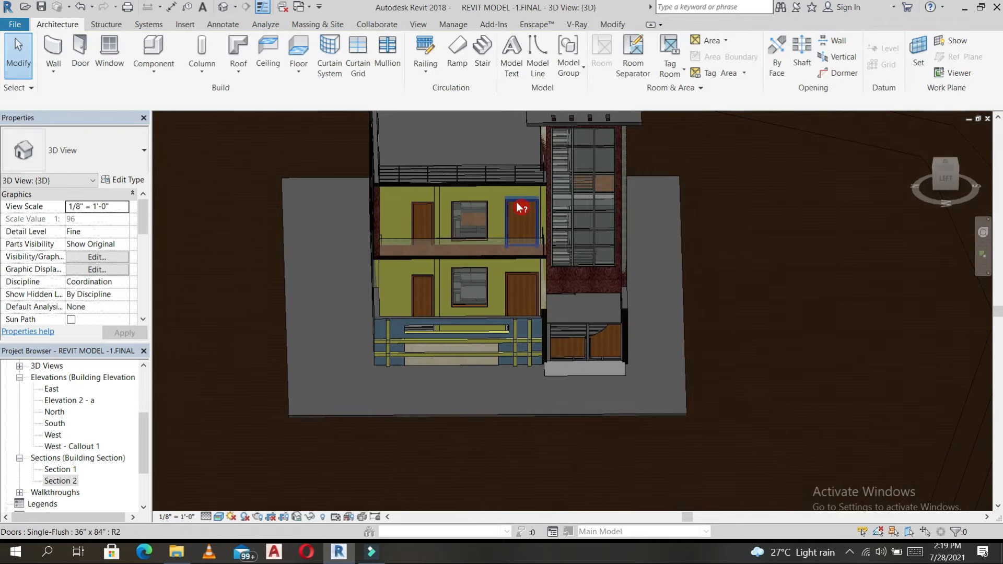
click(520, 211)
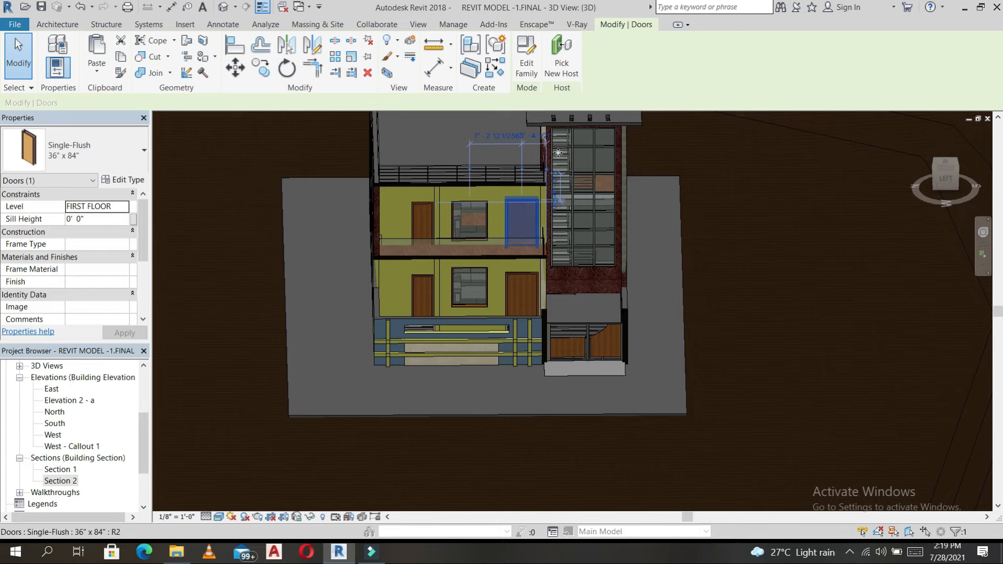
click(528, 62)
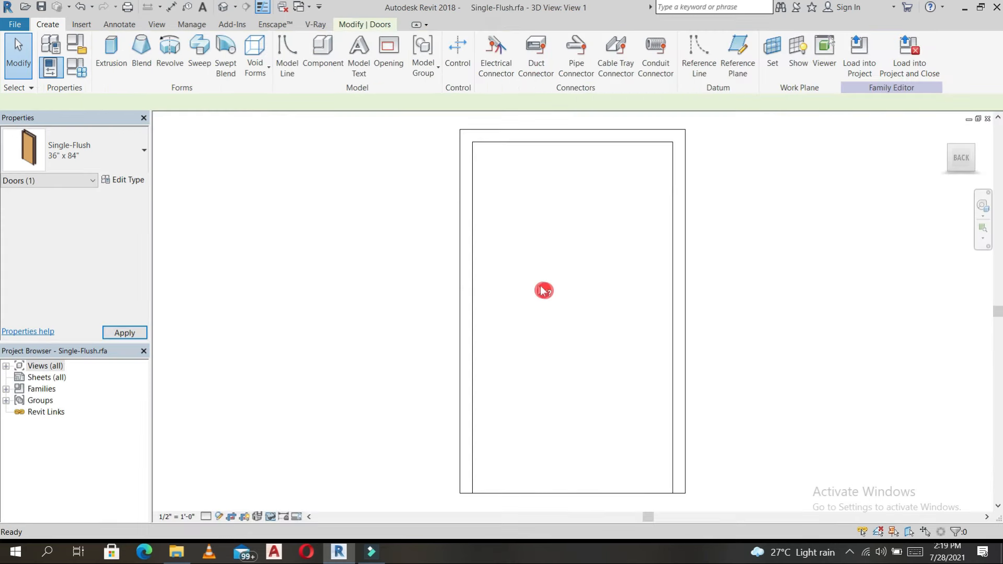
click(6, 366)
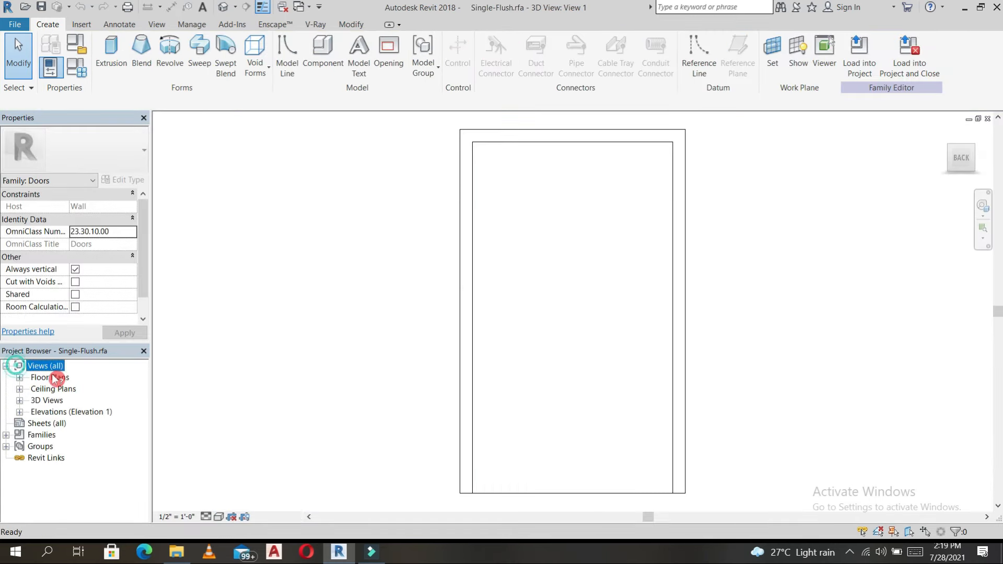
click(19, 377)
double_click(56, 389)
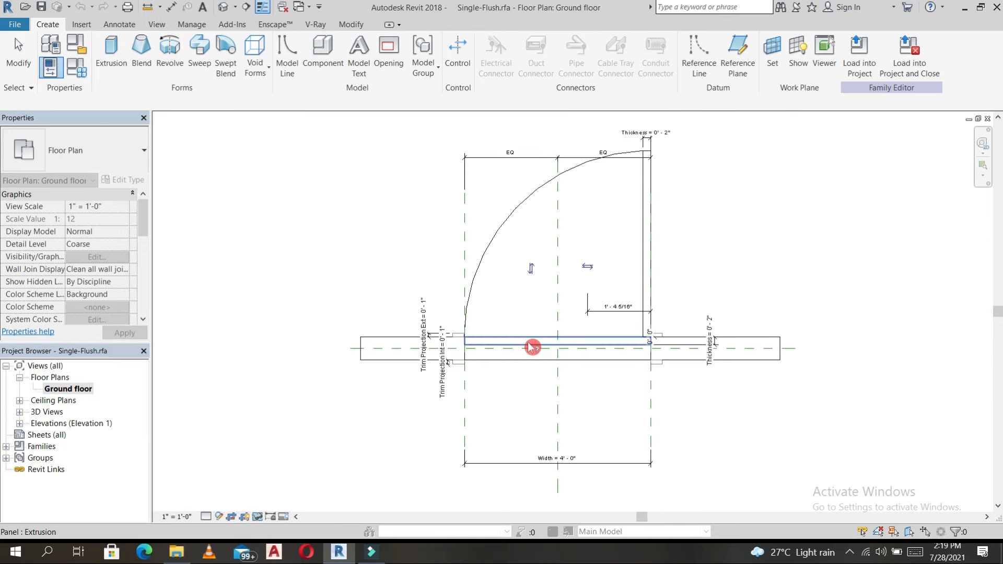
Step: Rotate the door panel about its hinge end to a partly open position on the swing arc, removing the conflicting dimension reference
click(532, 345)
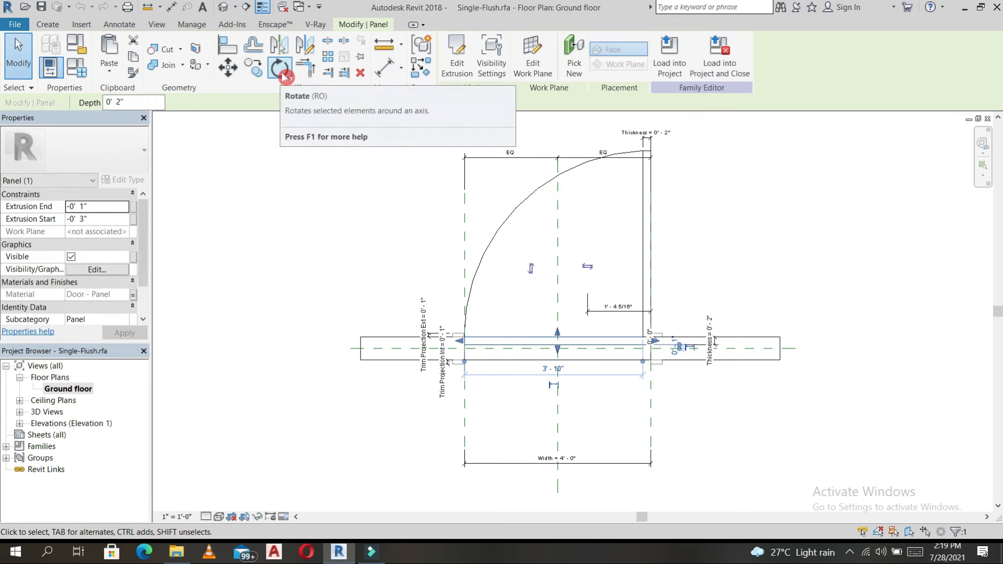
click(281, 69)
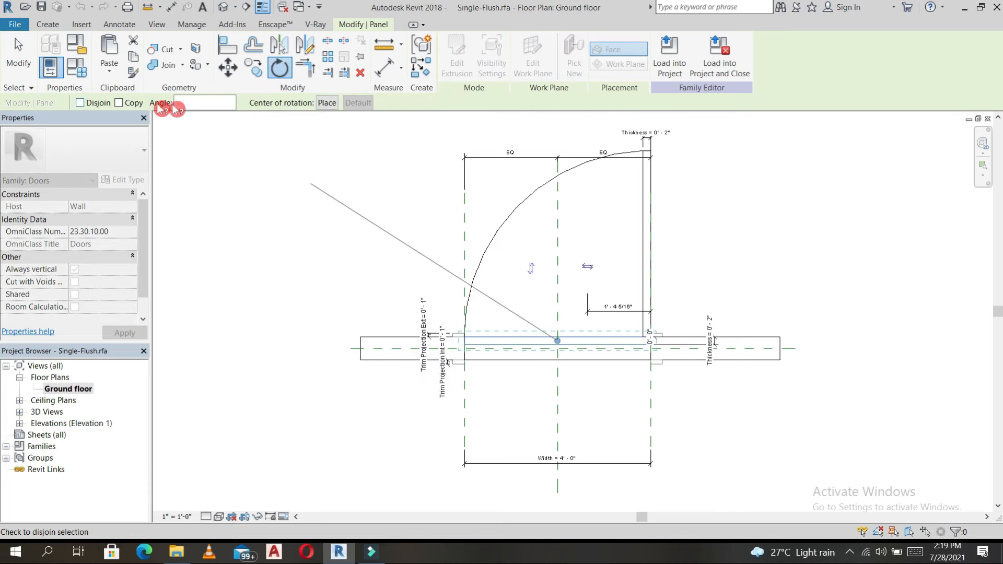
click(328, 102)
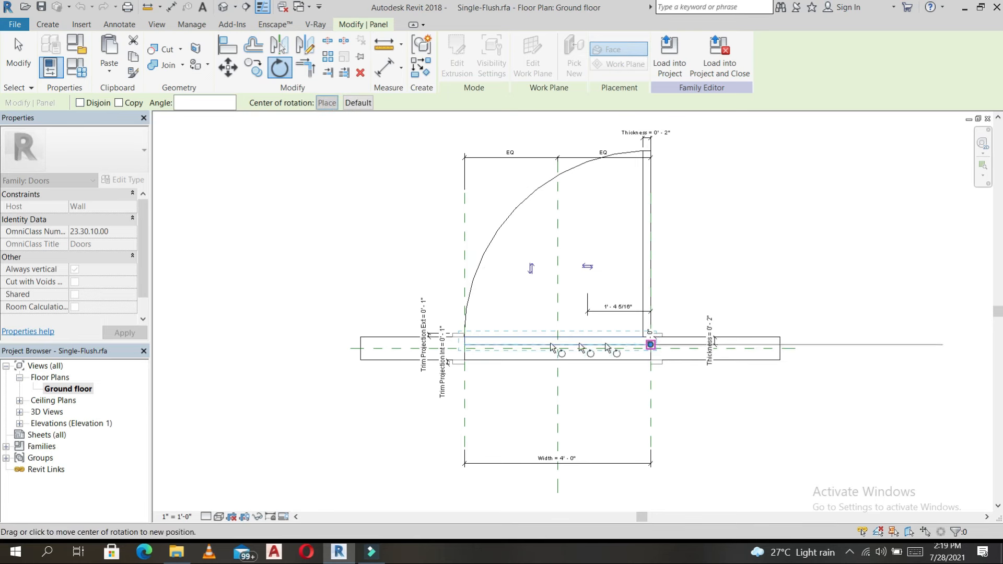
click(464, 344)
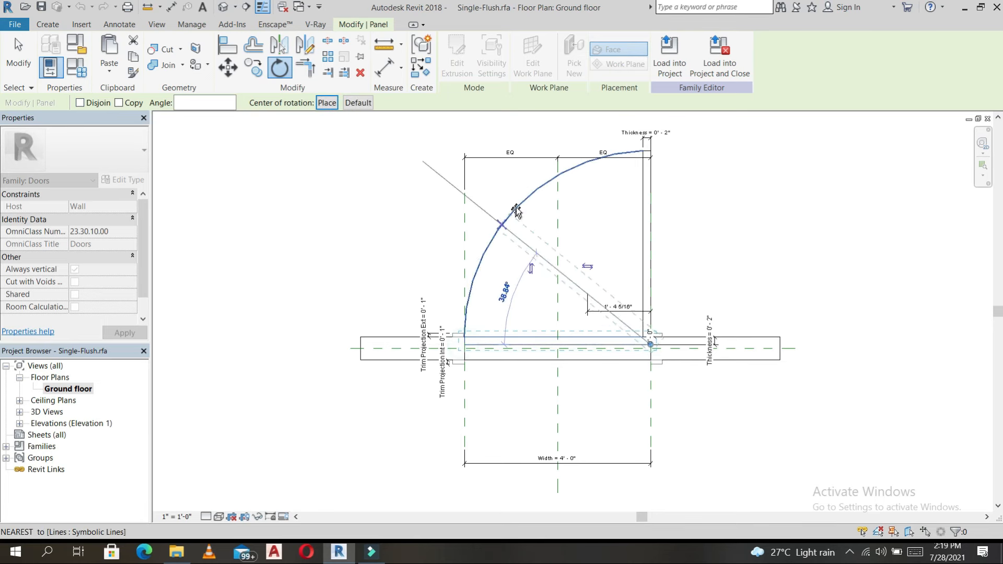
click(534, 193)
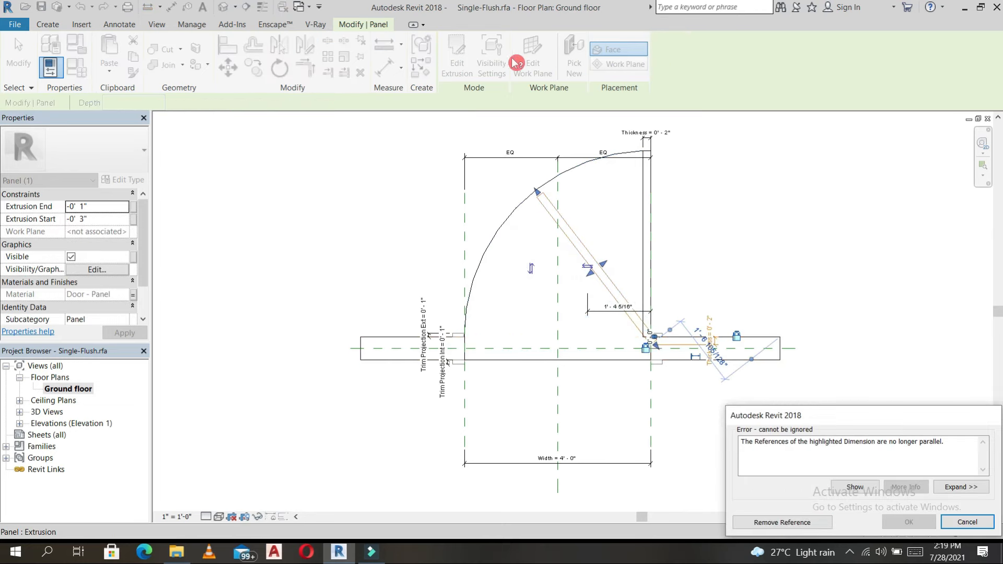
click(799, 524)
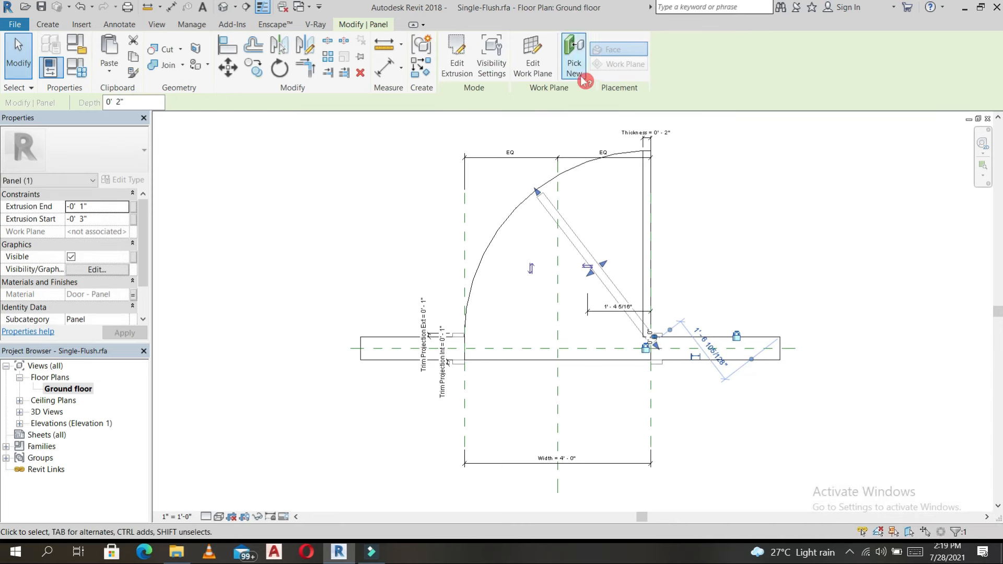
click(739, 184)
Step: Load the edited door family into REVIT MODEL -1.FINAL.rvt, overwriting the existing version
click(464, 54)
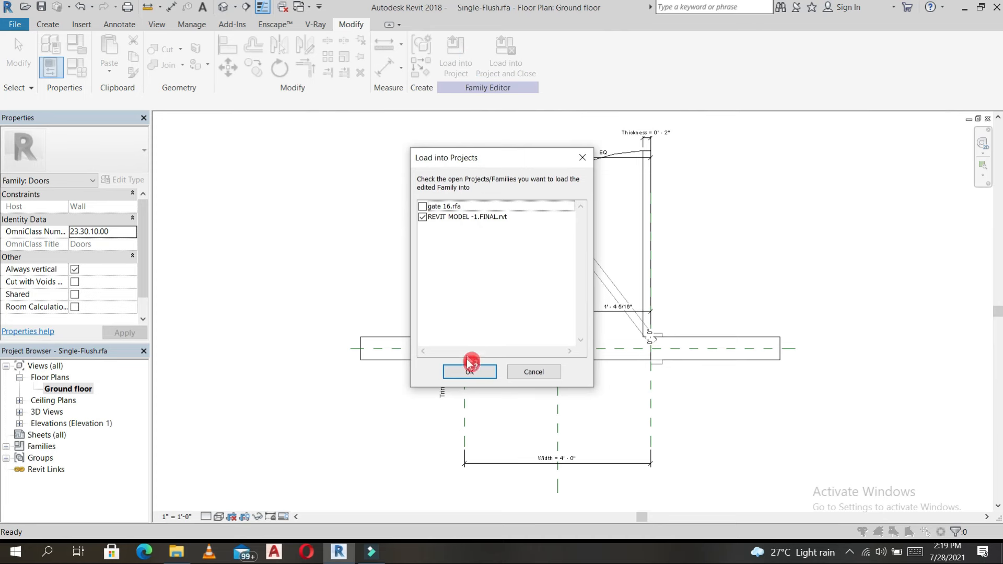
click(470, 373)
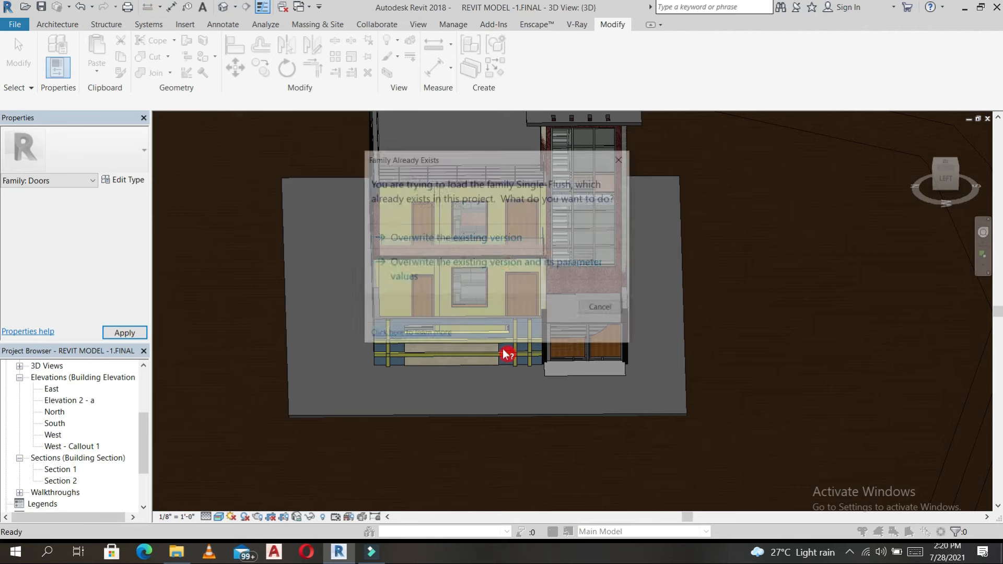
click(504, 238)
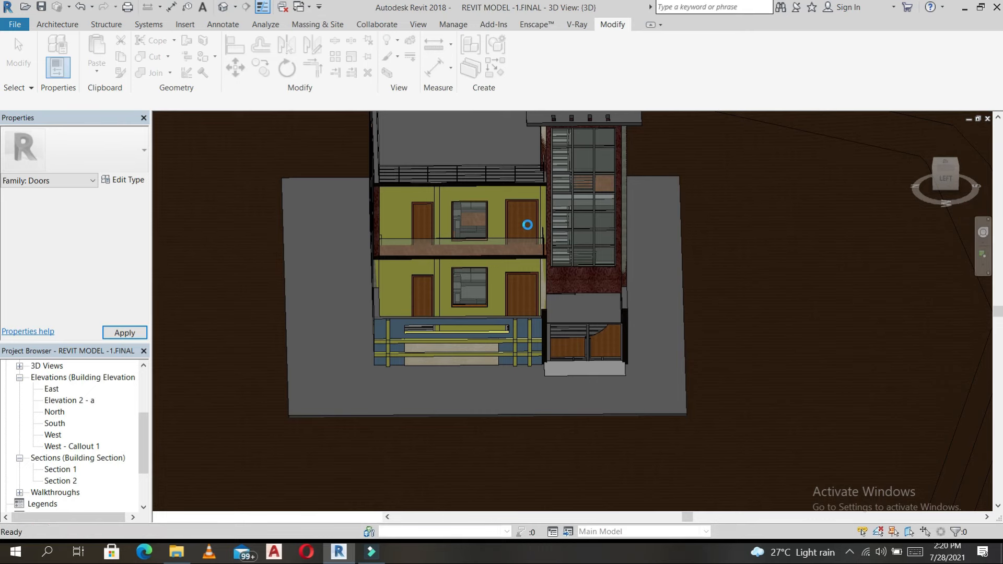
Step: Inspect the door panels on both floors of the front facade from several angles in the 3D view
shift+middle_drag(532, 285, 537, 387)
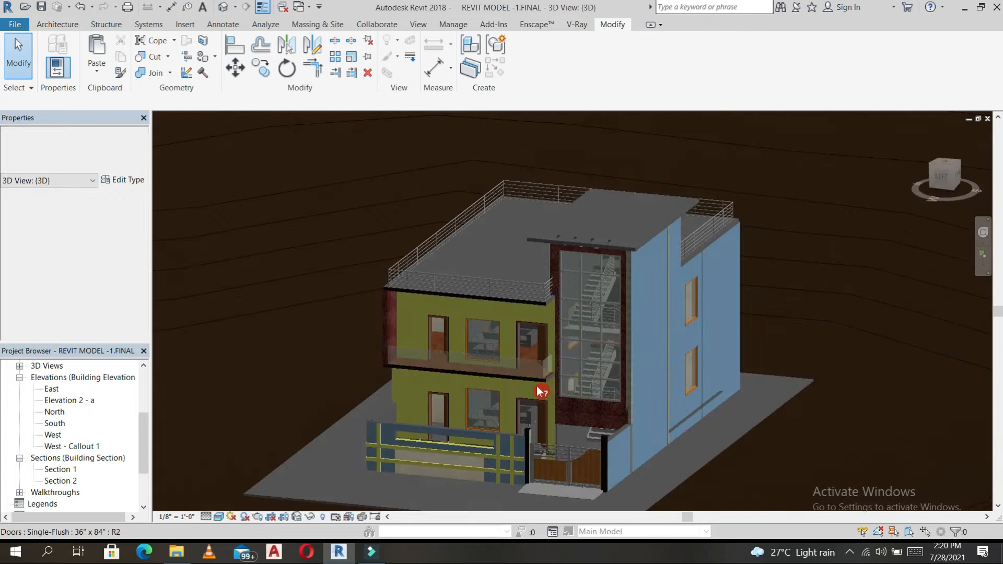
scroll(539, 387, up, 5)
scroll(538, 387, down, 5)
scroll(562, 336, up, 2)
shift+middle_drag(563, 336, 688, 369)
scroll(578, 349, up, 3)
scroll(578, 349, down, 3)
middle_drag(745, 385, 772, 375)
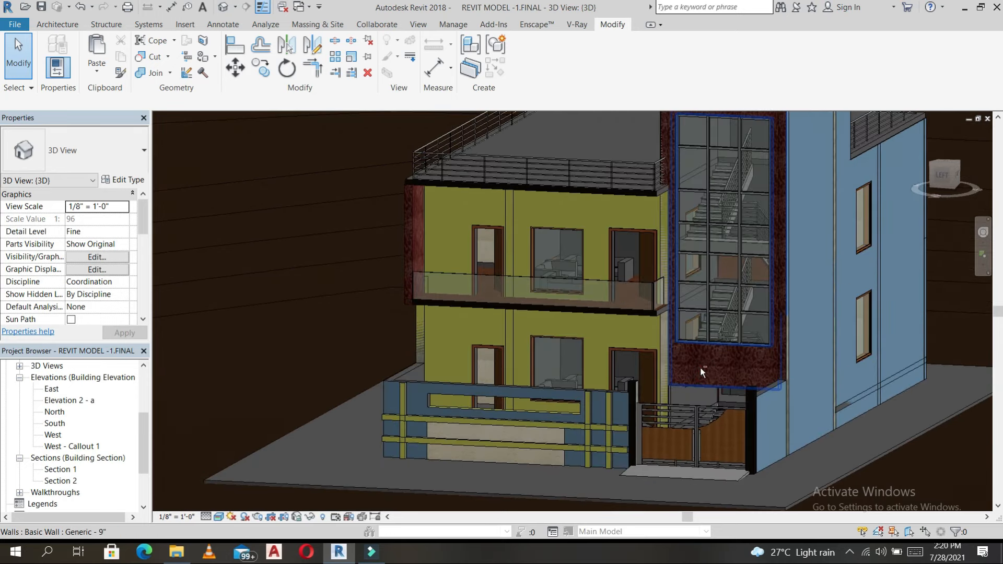
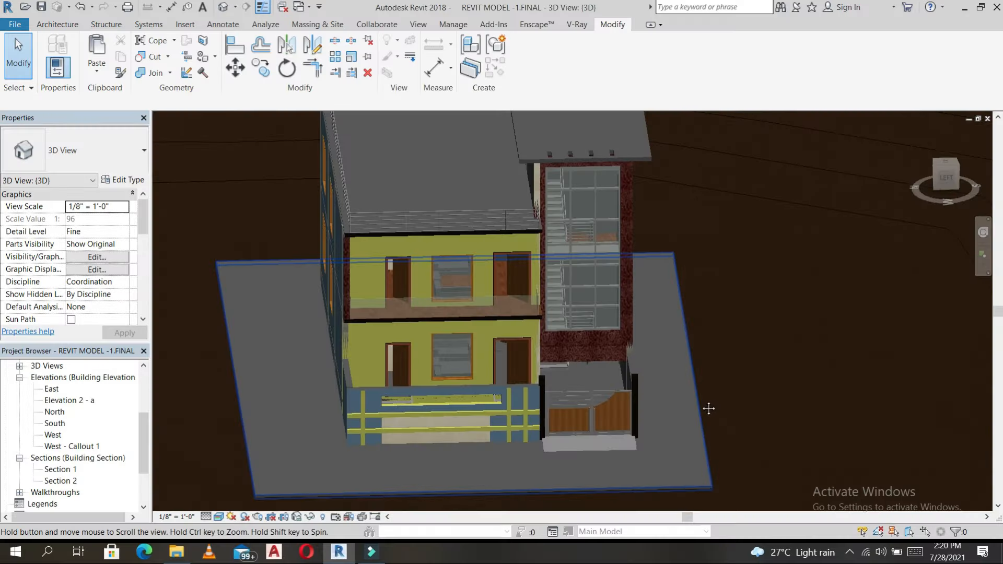
shift+middle_drag(708, 409, 616, 314)
scroll(589, 251, up, 3)
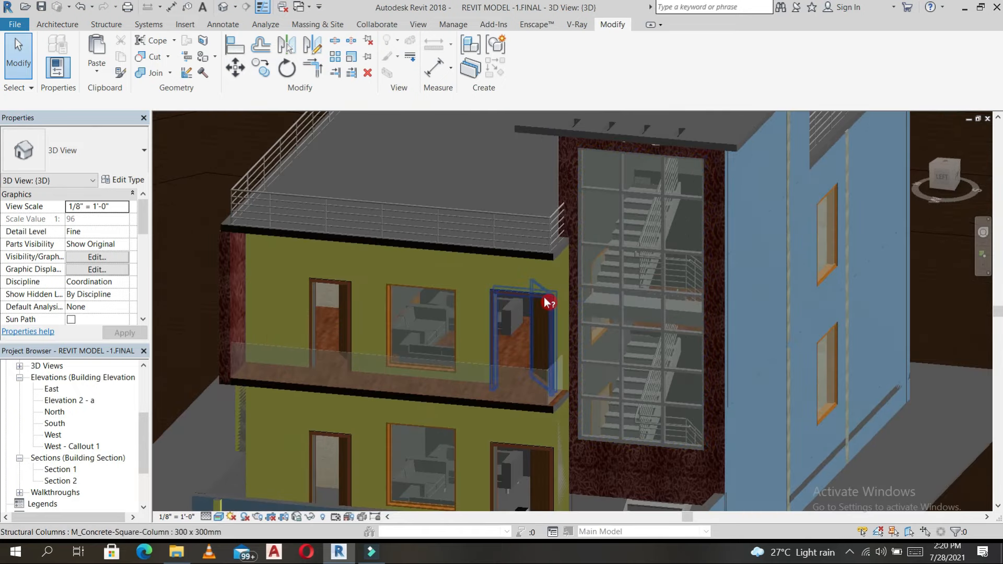
scroll(544, 298, down, 4)
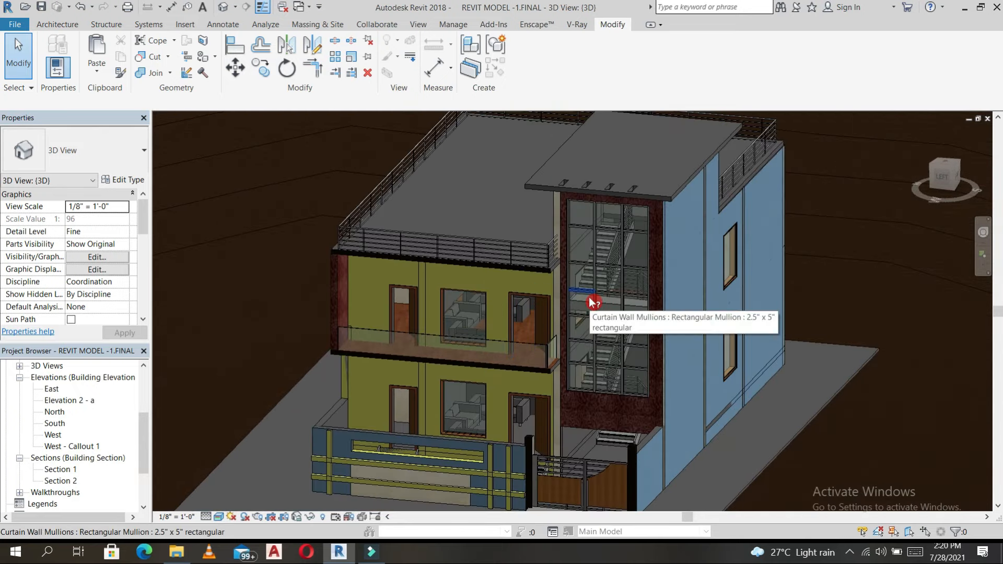
scroll(619, 389, down, 3)
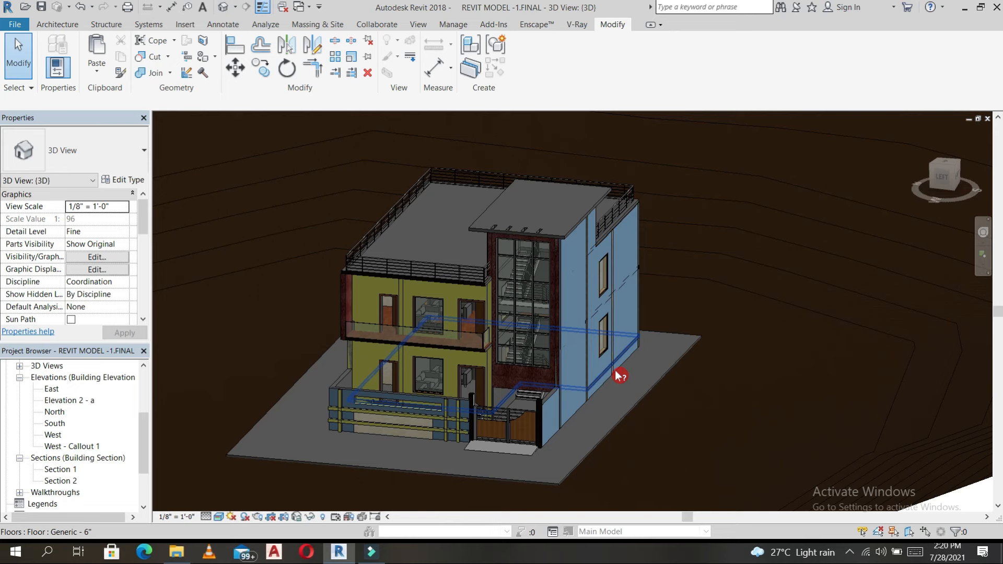
Step: Open the Section 1 view to check the building's section and return to the default 3D view
double_click(57, 470)
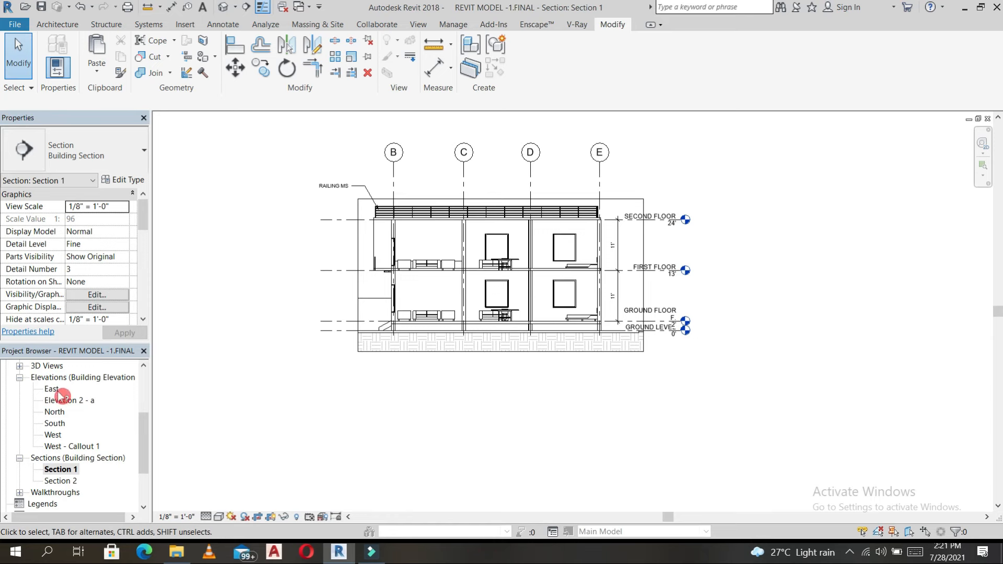
scroll(55, 392, up, 2)
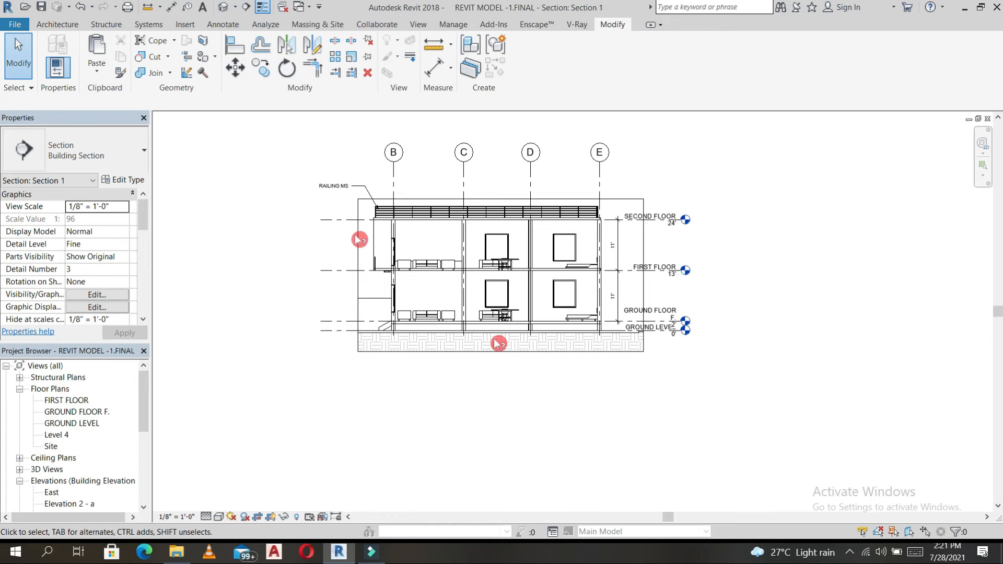
click(223, 7)
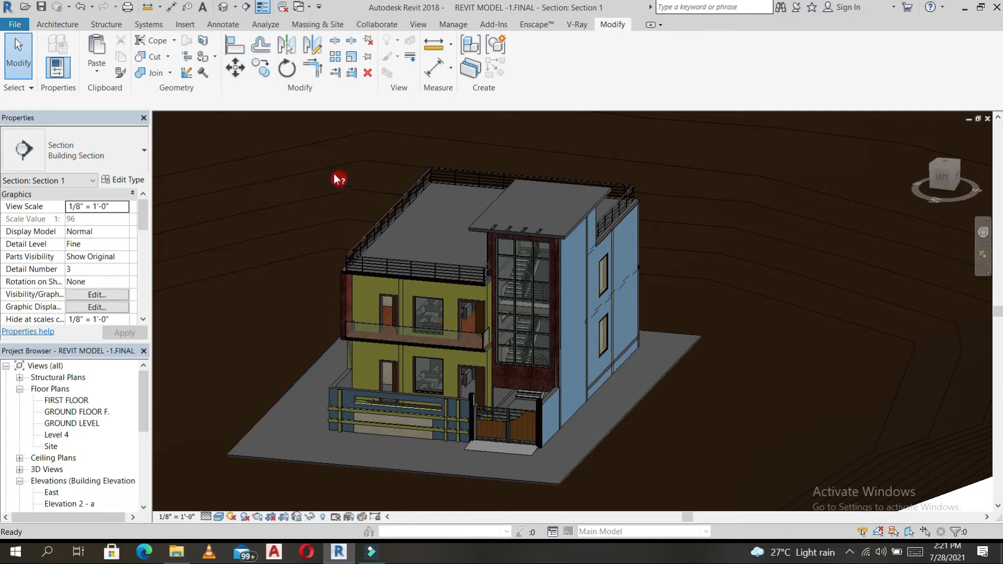
scroll(355, 217, down, 5)
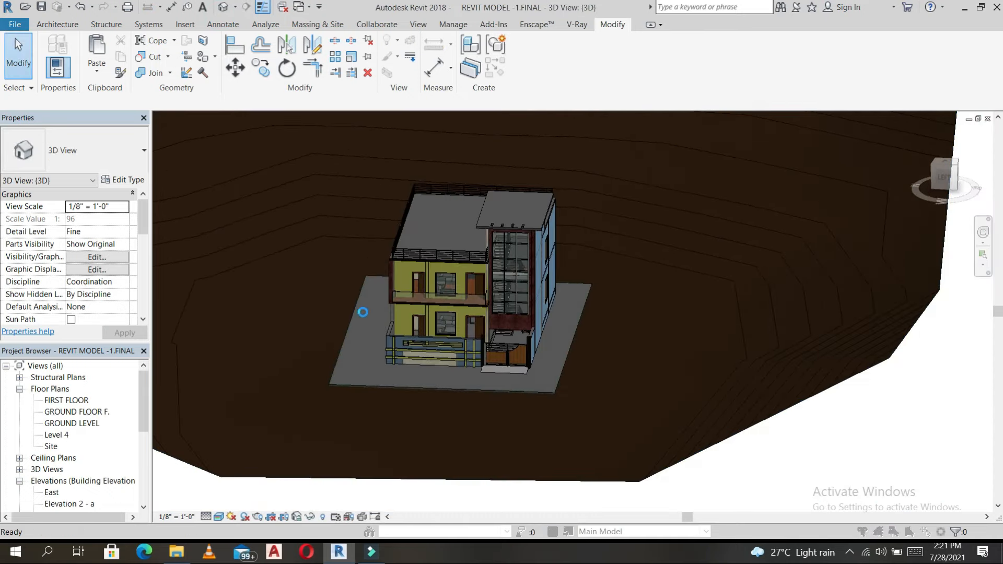
key(v)
key(g)
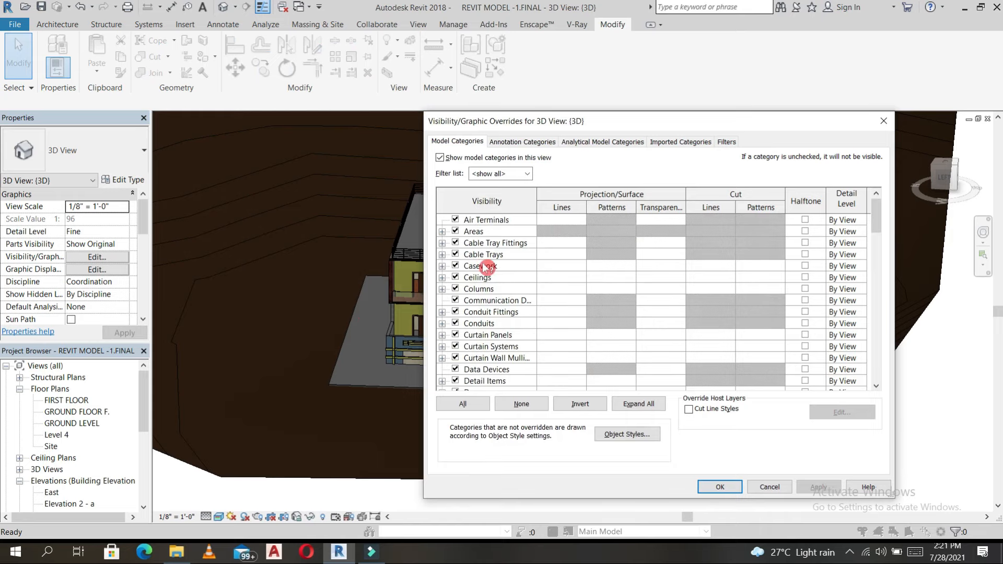
click(880, 122)
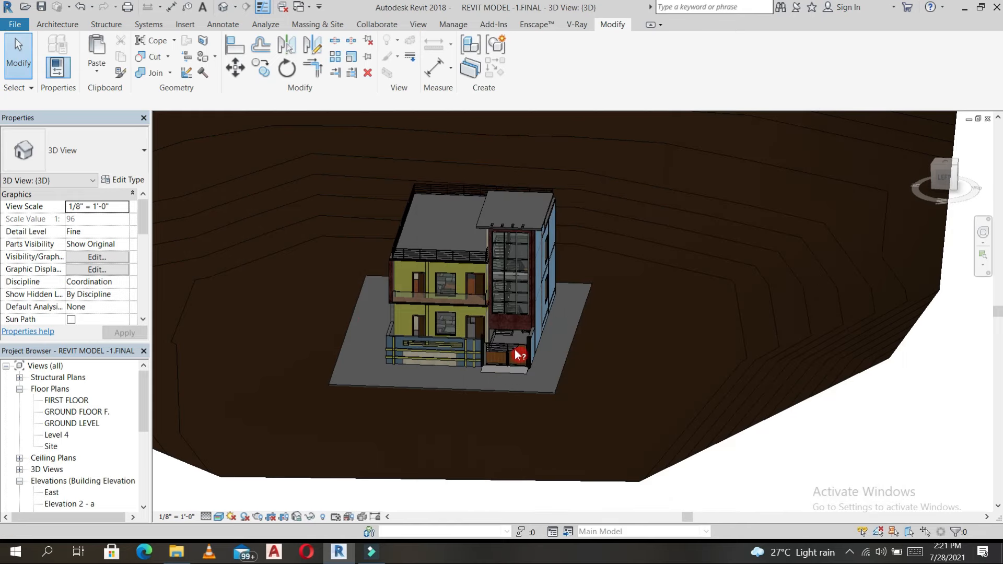
Step: Hide the Floors and Walls categories in the 3D view through its visibility/graphics overrides
shift+middle_drag(509, 361, 647, 356)
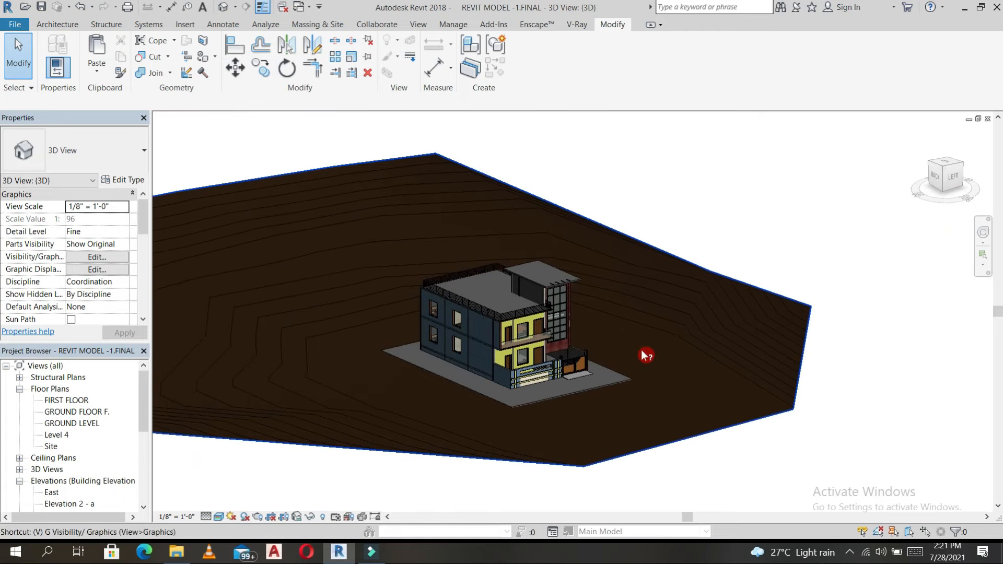
key(v)
key(g)
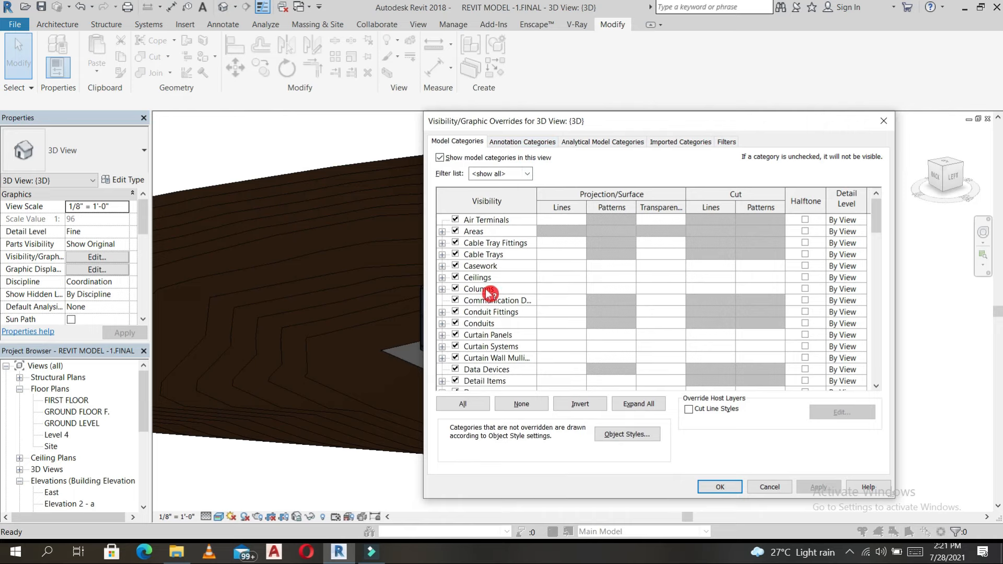
key(f)
key(f)
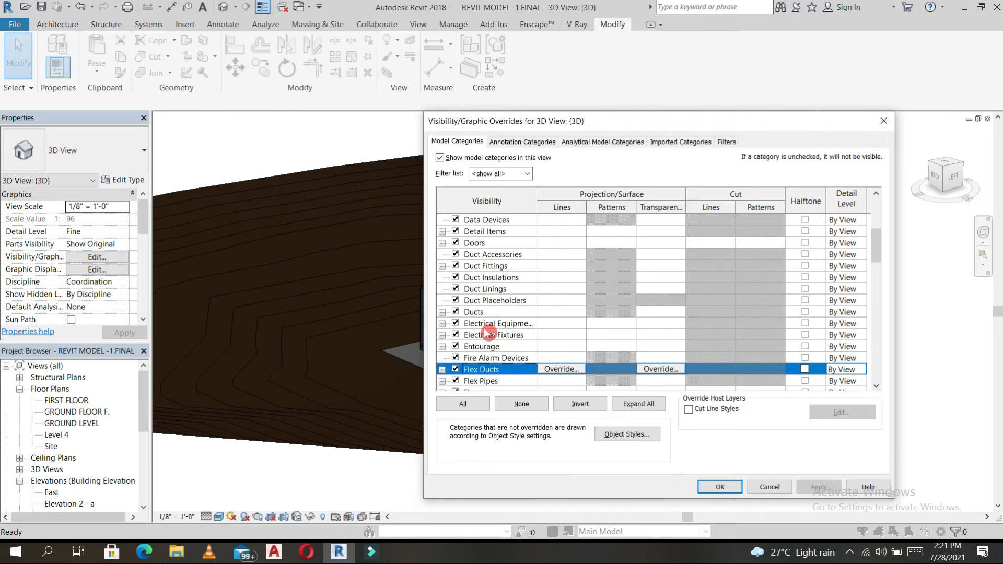
scroll(489, 333, down, 2)
click(456, 324)
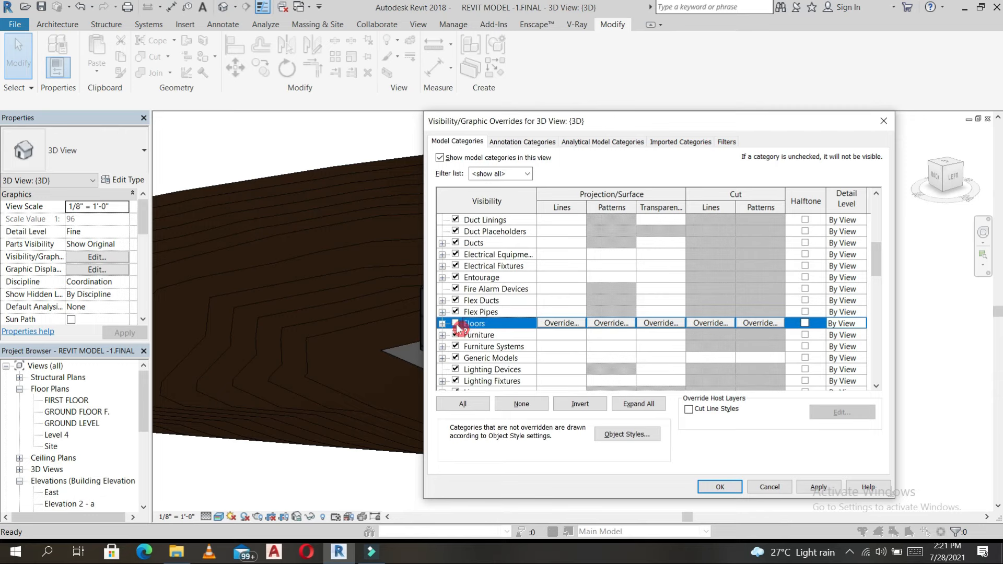
key(w)
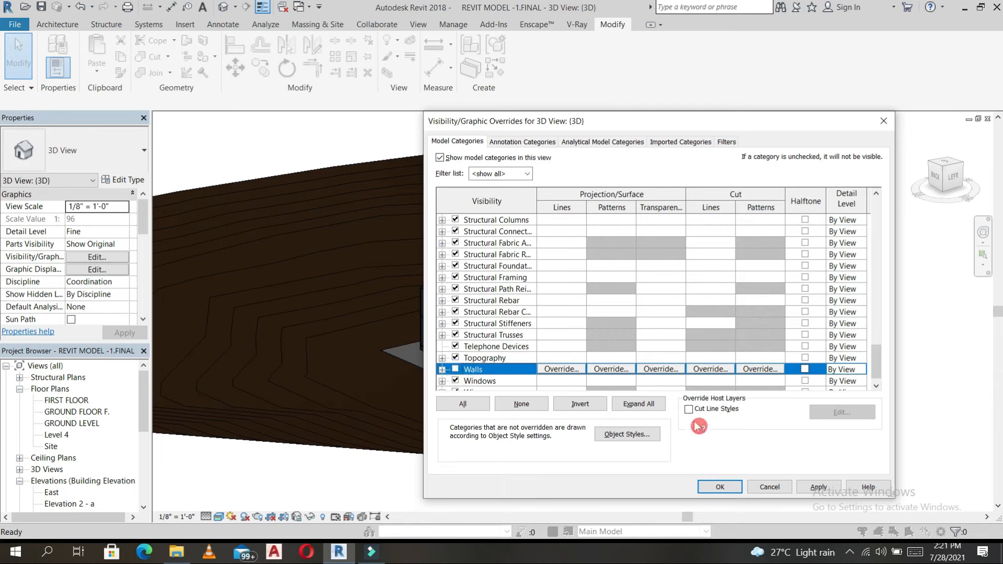
text(roo)
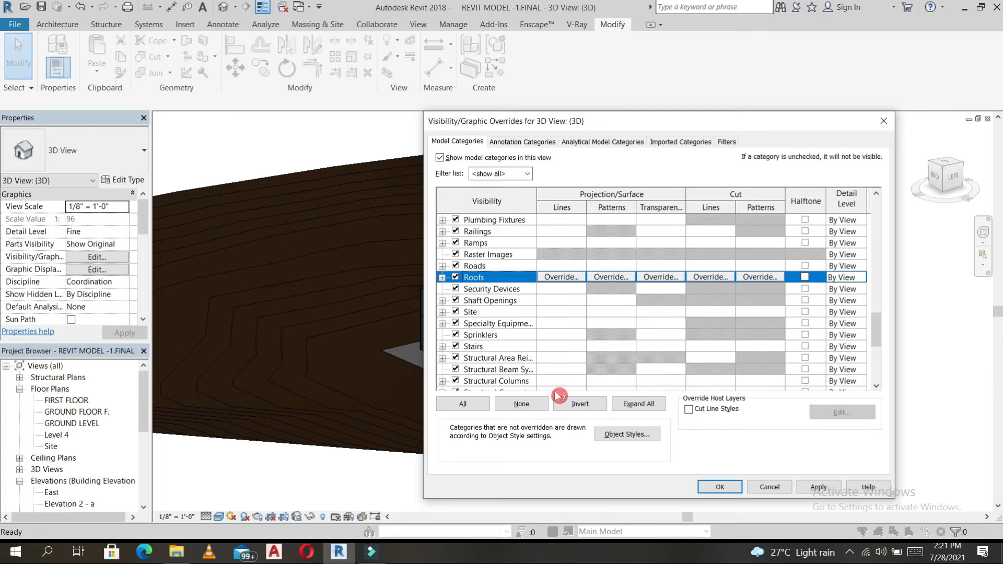
click(710, 490)
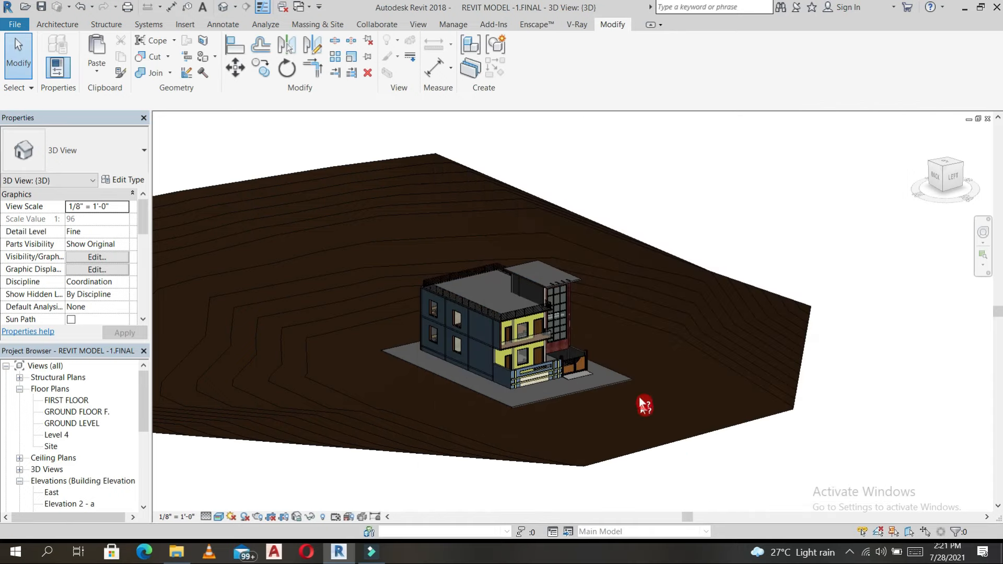
Step: Inspect the exposed stairs and furniture, and make the Walls category visible again in the 3D view
shift+middle_drag(648, 387, 473, 387)
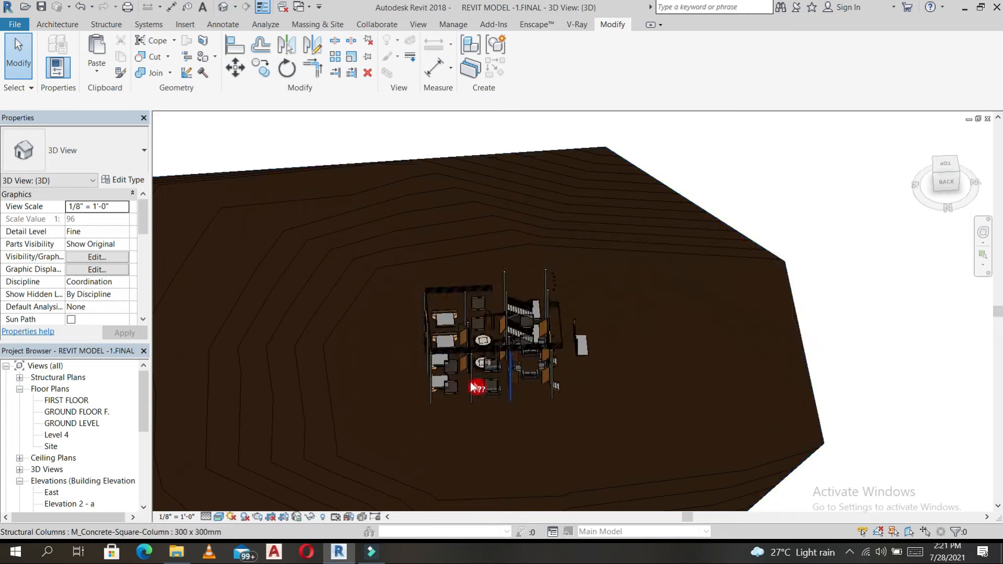
scroll(473, 387, up, 5)
shift+middle_drag(510, 422, 586, 426)
scroll(590, 429, up, 5)
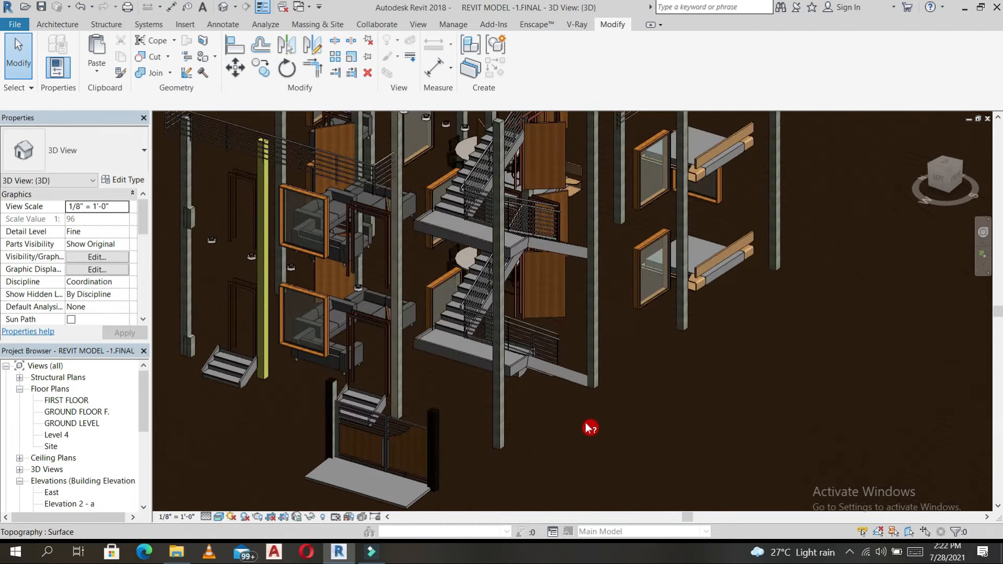
scroll(590, 428, down, 5)
shift+middle_drag(642, 400, 661, 431)
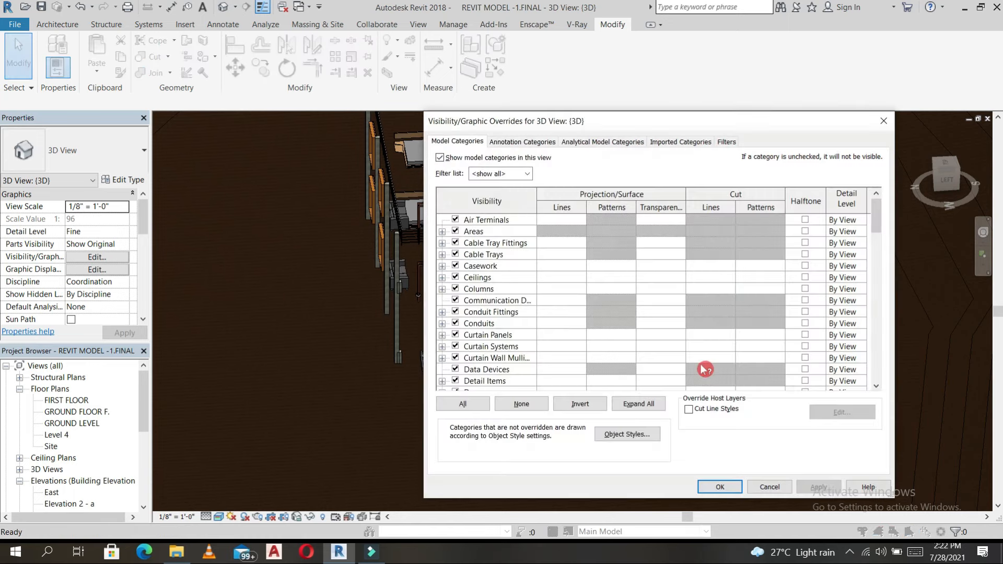
key(w)
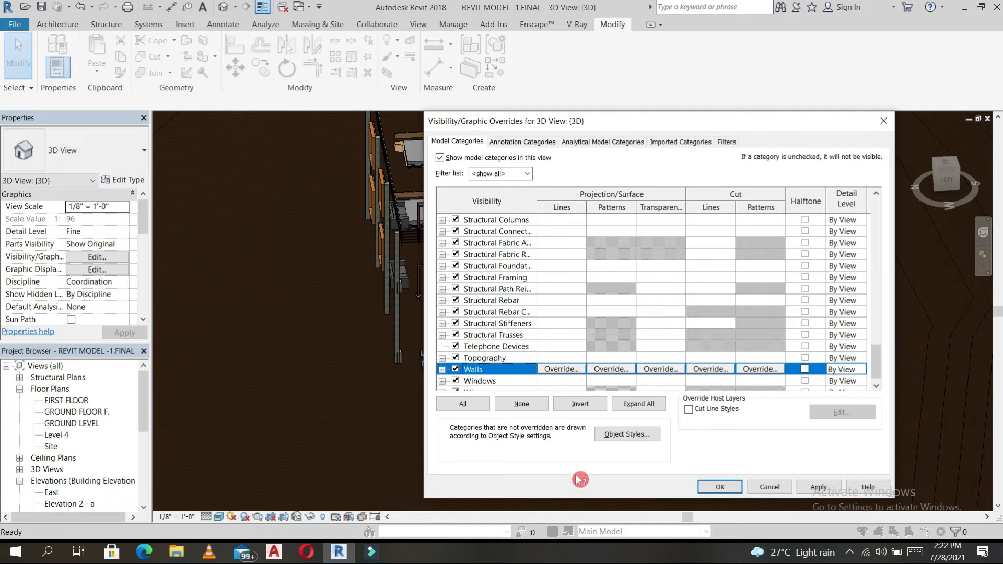
click(732, 488)
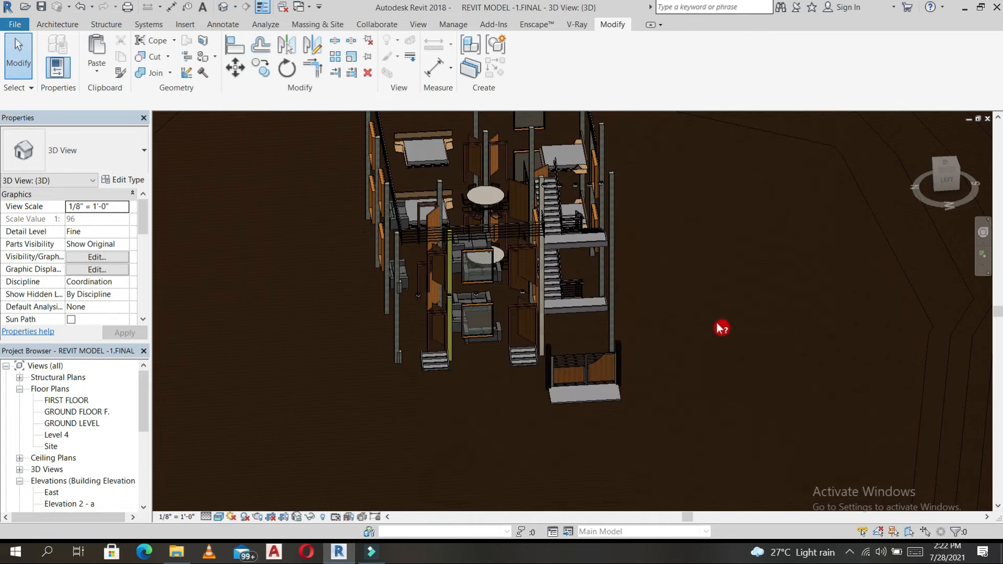
Step: Orient the 3D view to Top and look at the room layout and furniture from above
shift+middle_drag(690, 320, 607, 340)
click(945, 165)
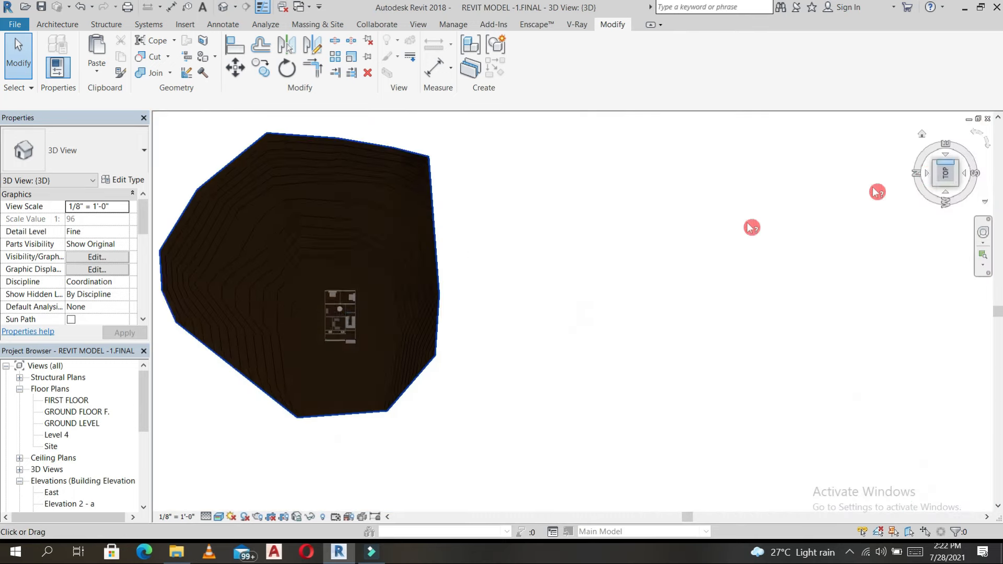
scroll(634, 346, up, 6)
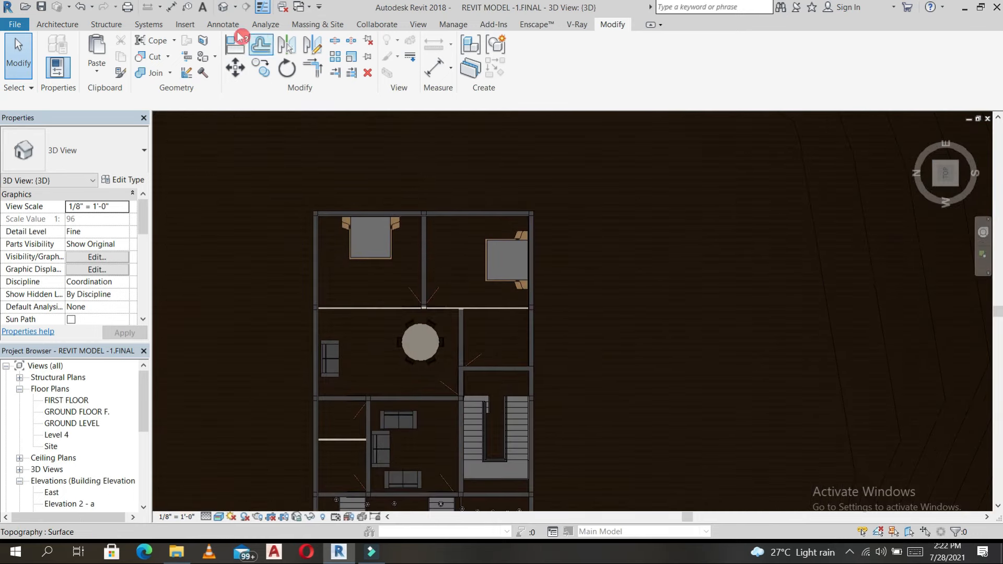
Step: Start an automatic 2' x 2' ACT System ceiling with the ground floor level and a 9' 0" height offset
click(57, 24)
click(269, 58)
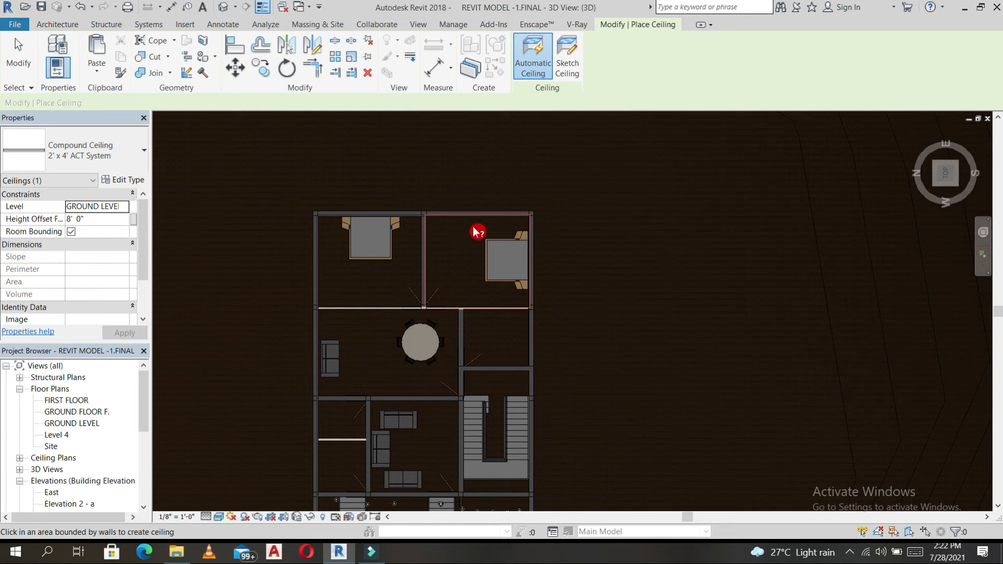
click(110, 220)
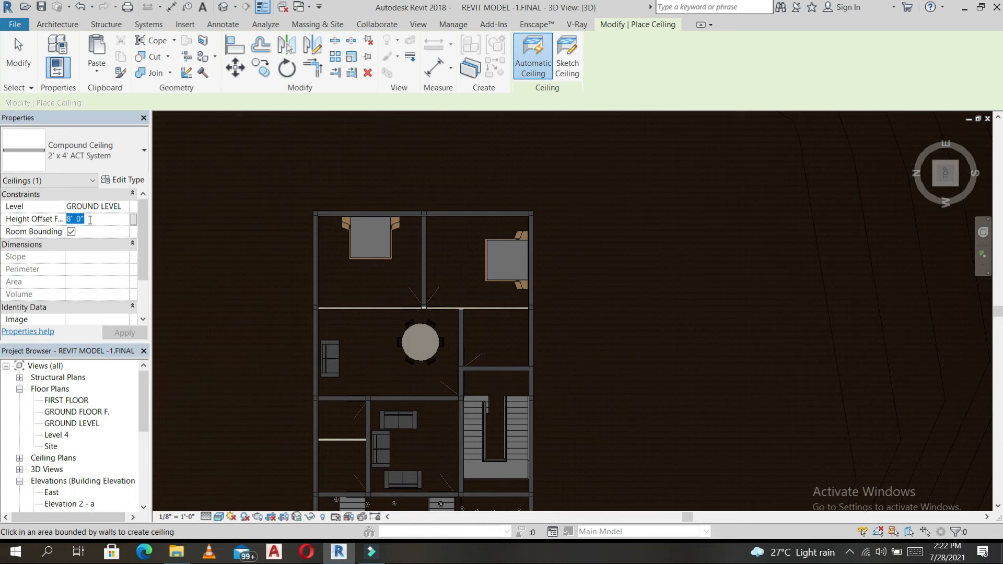
click(131, 209)
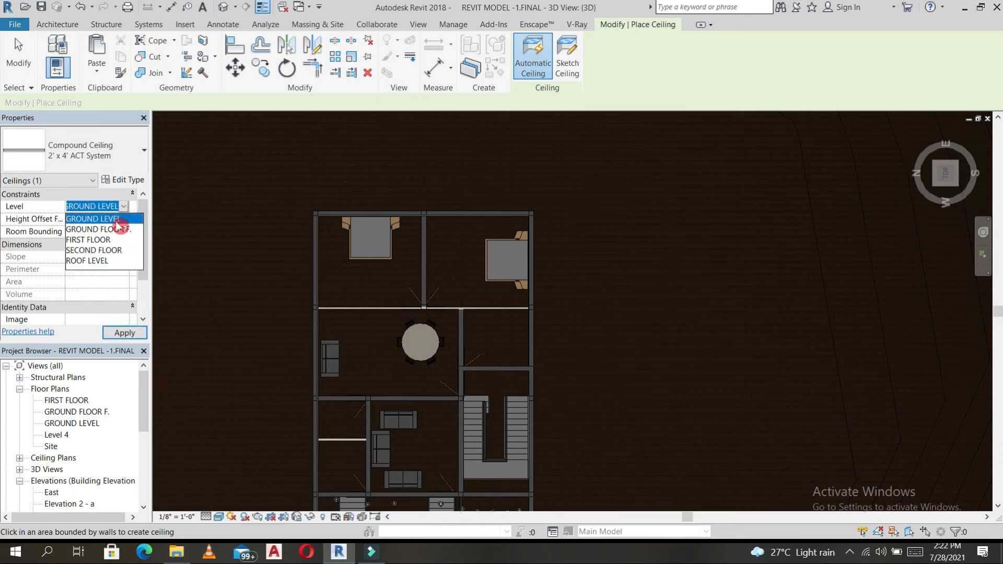
click(125, 207)
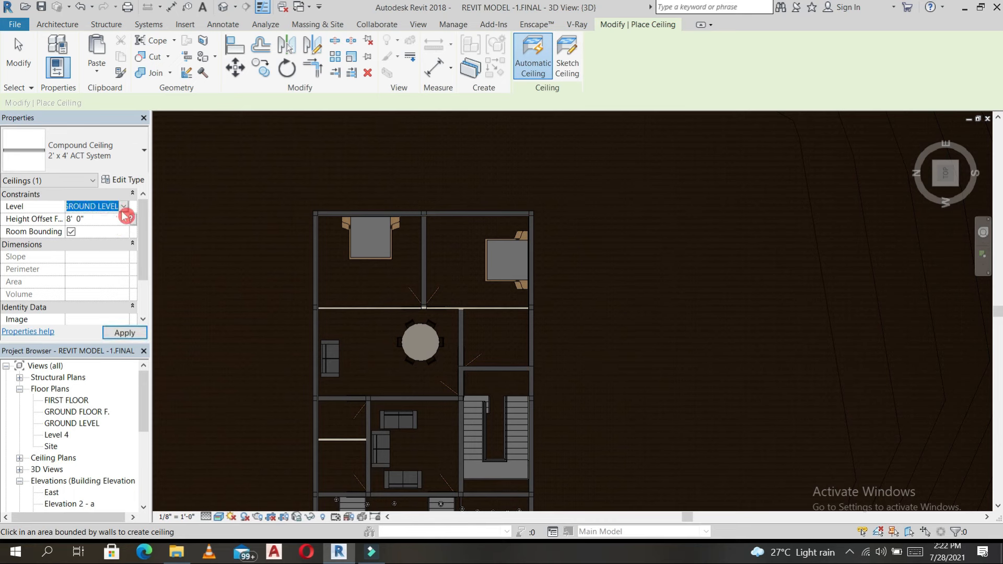
click(124, 211)
click(99, 220)
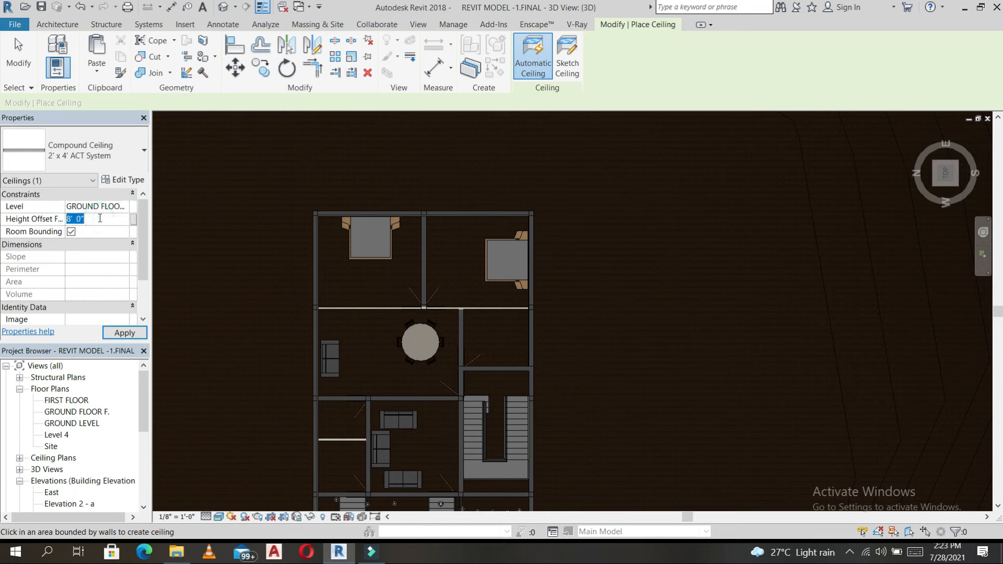
click(120, 150)
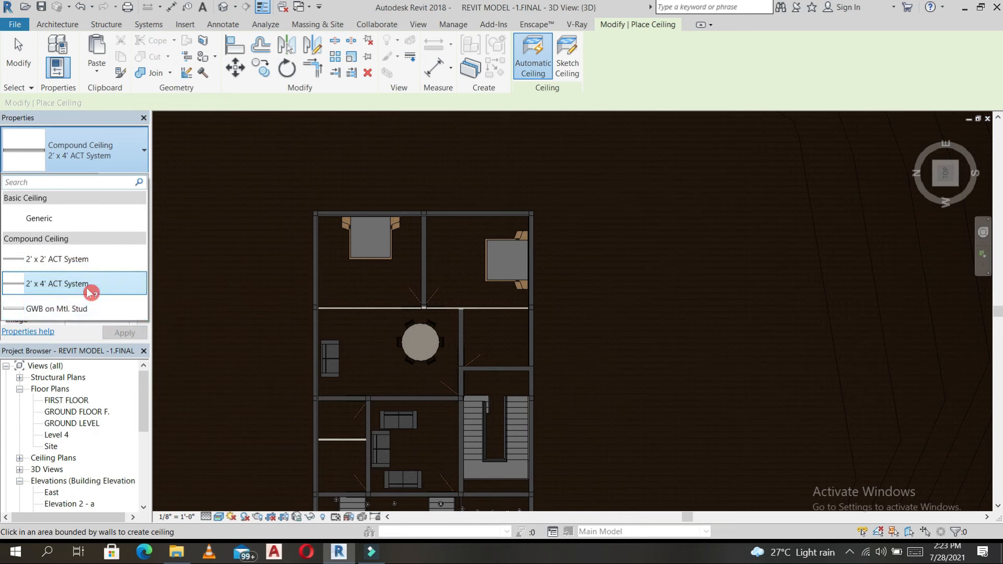
click(84, 260)
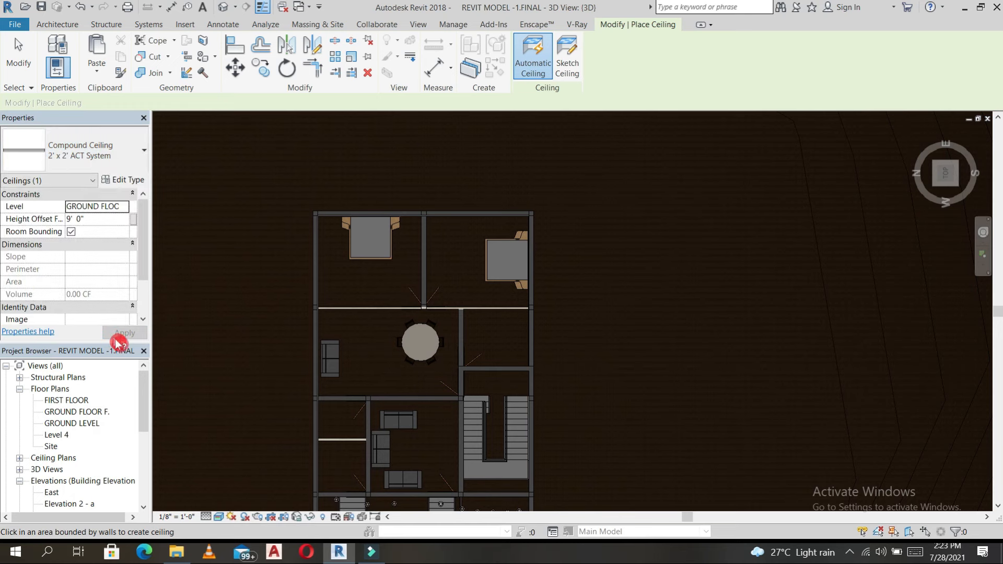
Step: Place ceilings in the bedroom opposite the stair side's storage room and in the dining area, and finish the Ceiling command
click(498, 255)
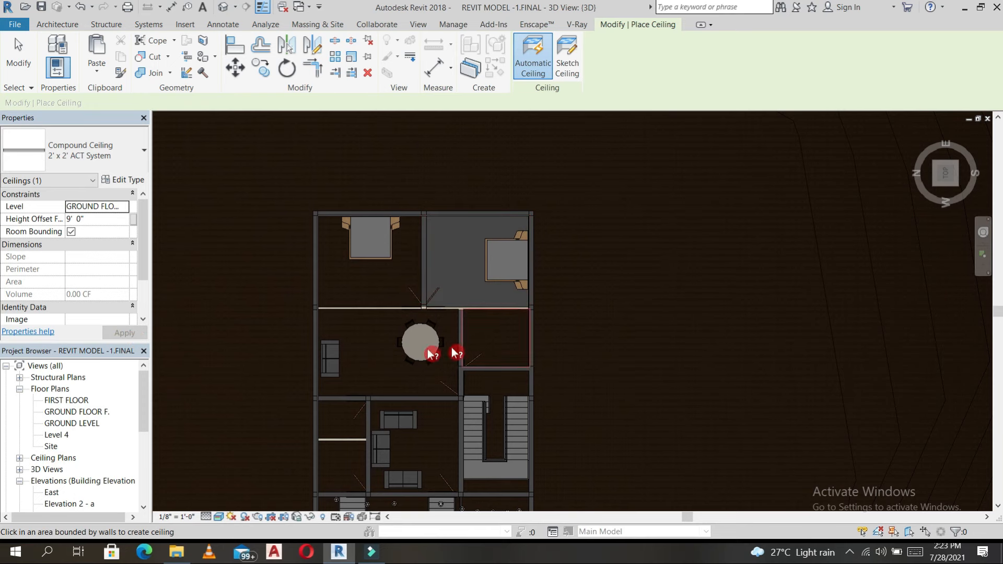
click(371, 336)
scroll(449, 323, down, 5)
shift+middle_drag(450, 323, 581, 360)
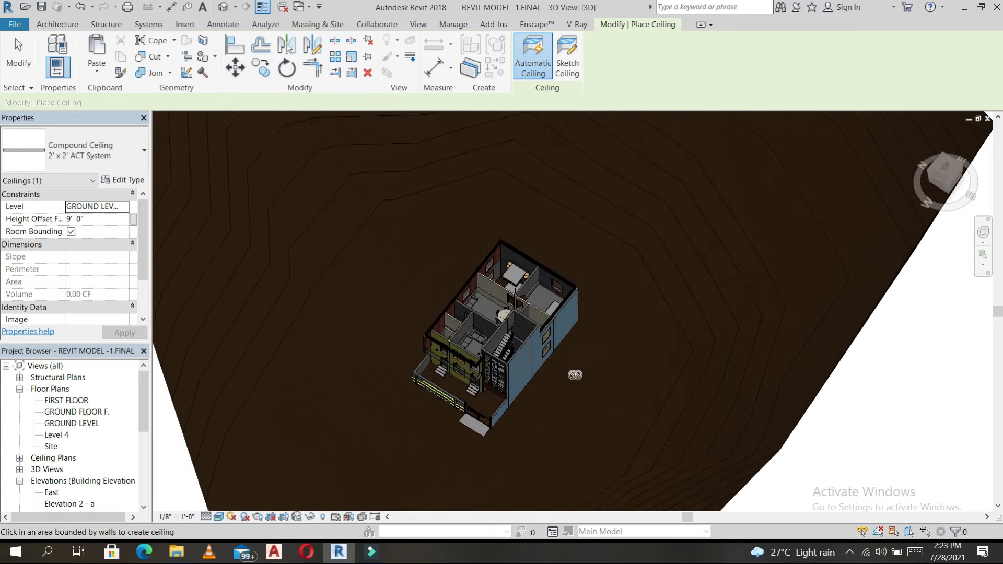
key(Escape)
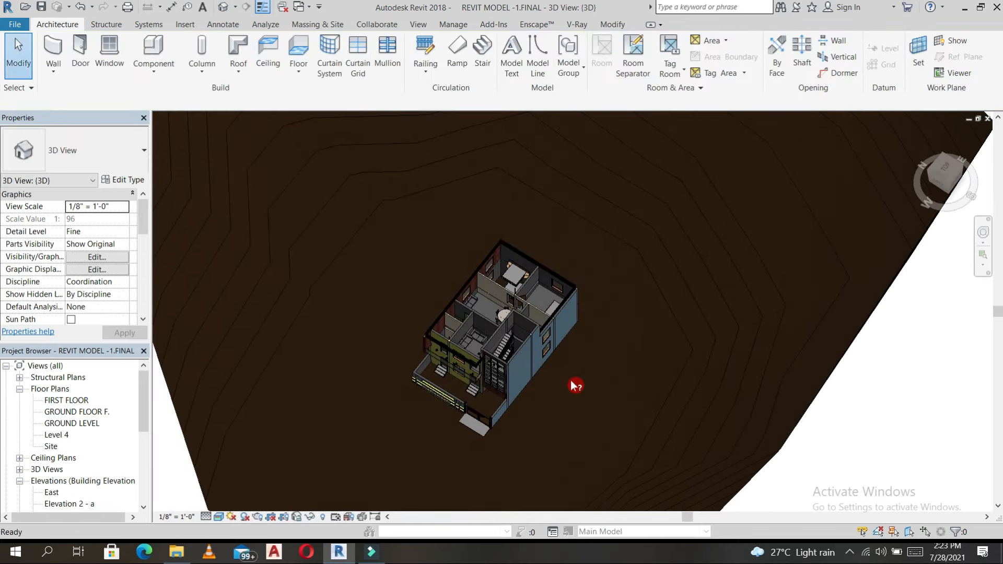
Step: Make the Roofs and Floors categories visible again in the 3D view's visibility/graphic overrides
key(v)
key(g)
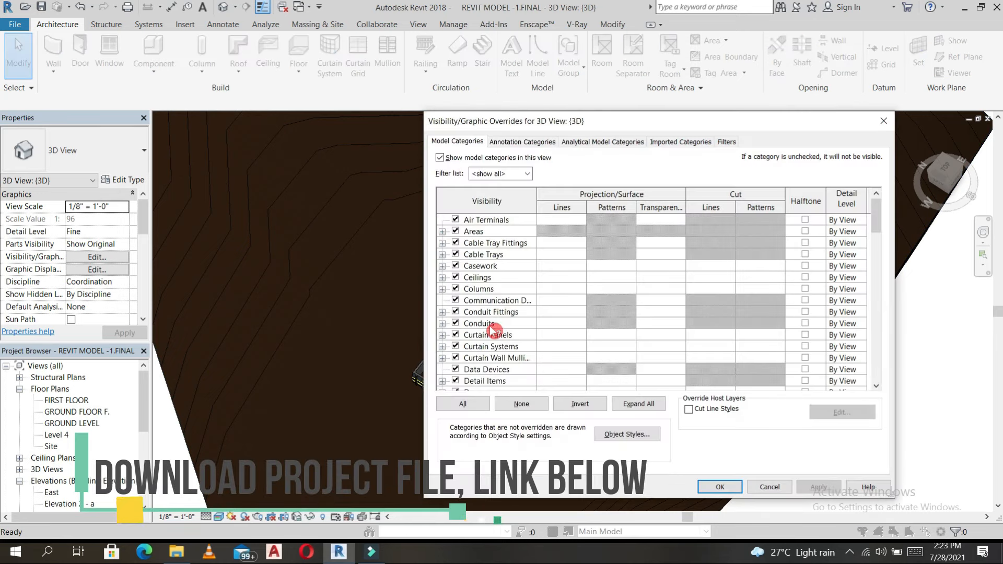
scroll(492, 332, down, 13)
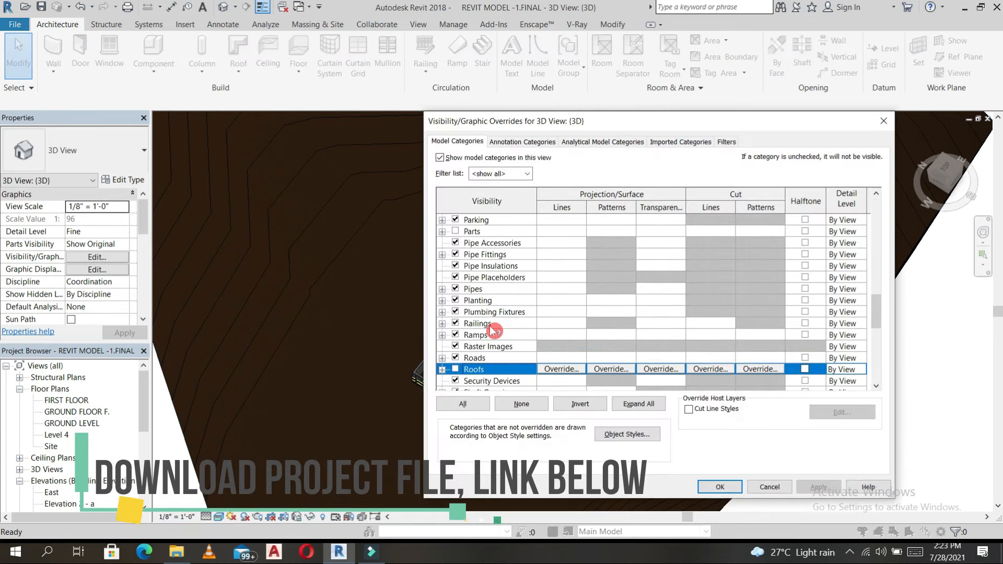
click(456, 370)
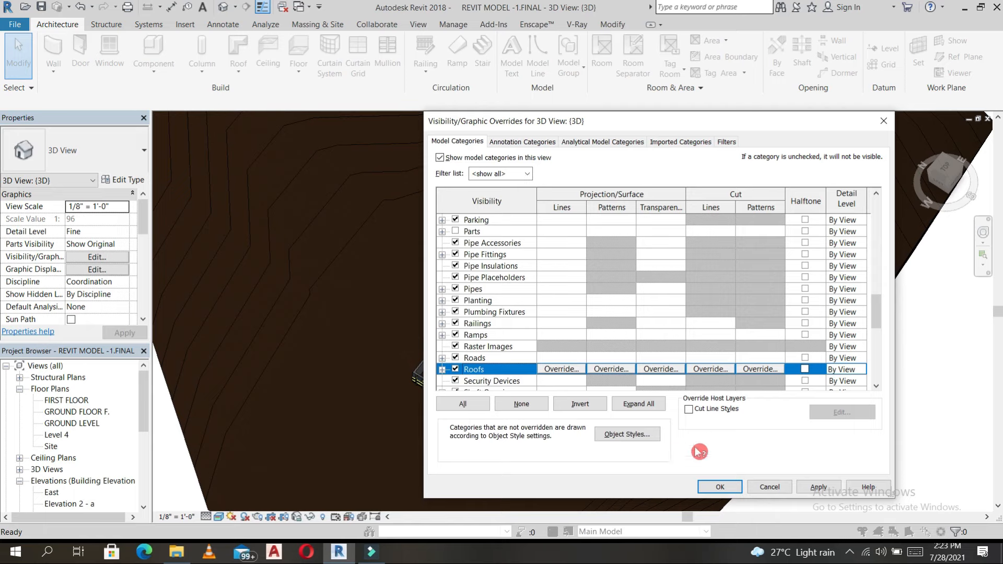
key(f)
key(f)
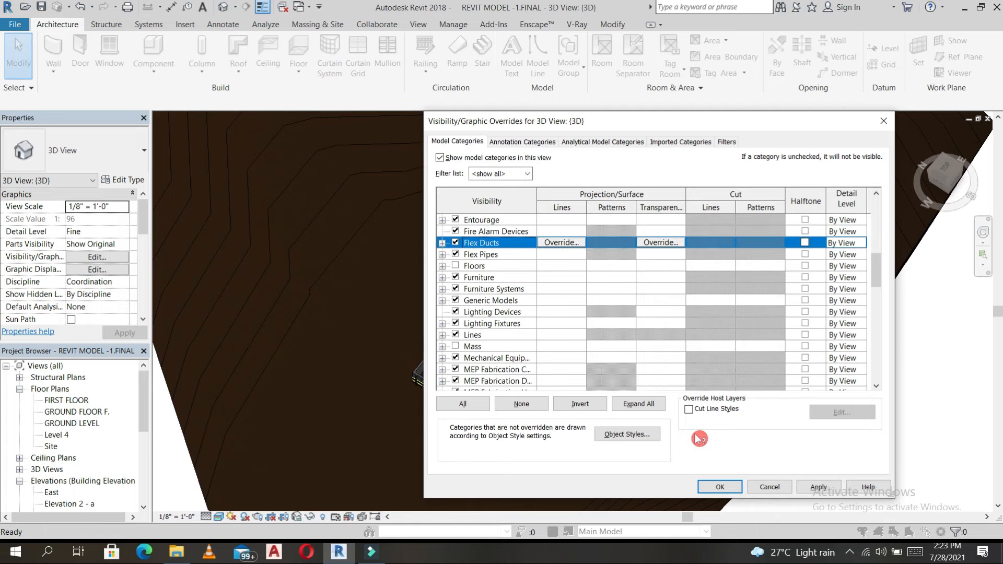
click(457, 266)
click(719, 487)
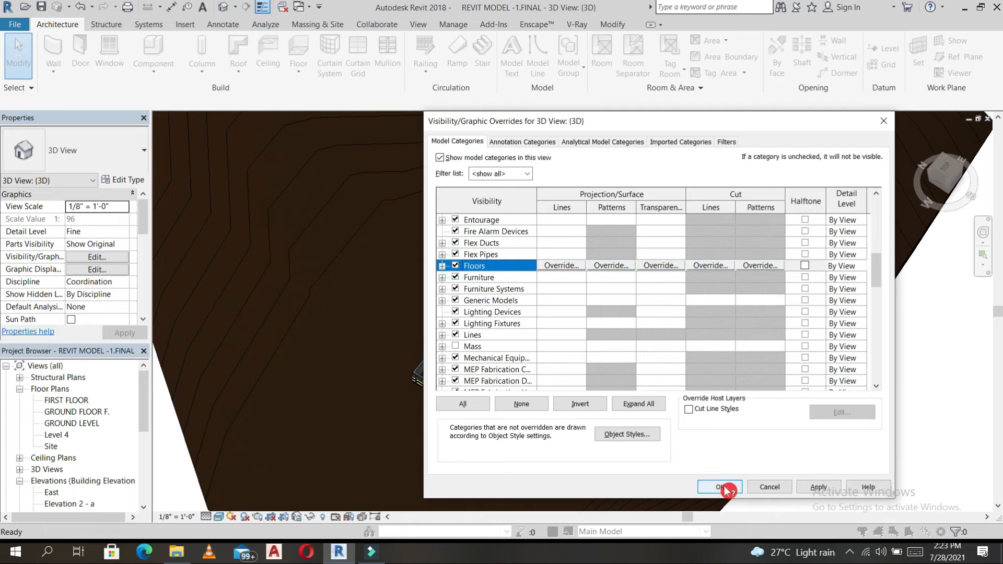
Step: Open the Section 1 view at the new ceiling on the lower storey
shift+middle_drag(599, 429, 668, 293)
scroll(60, 448, down, 1)
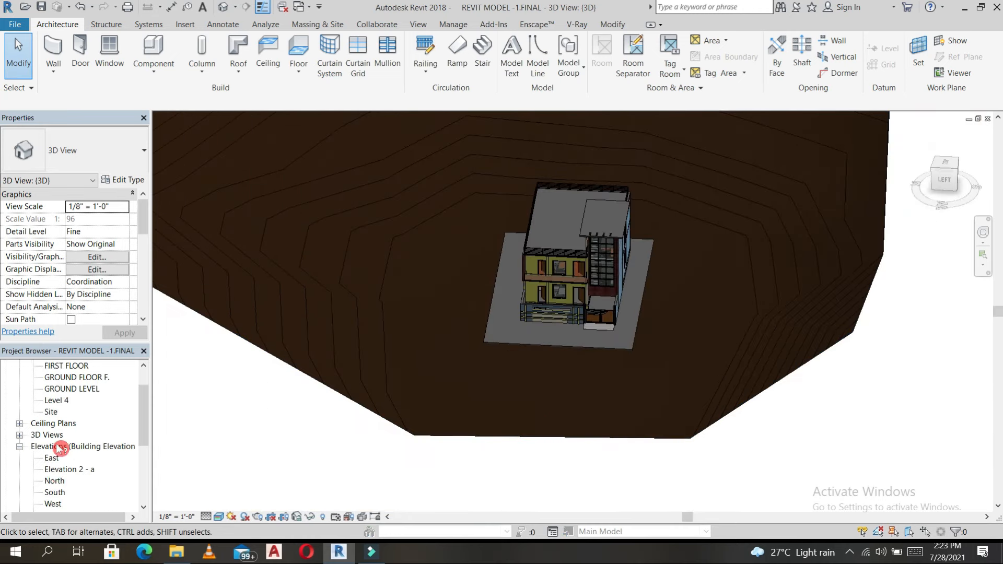
scroll(53, 474, down, 2)
double_click(59, 457)
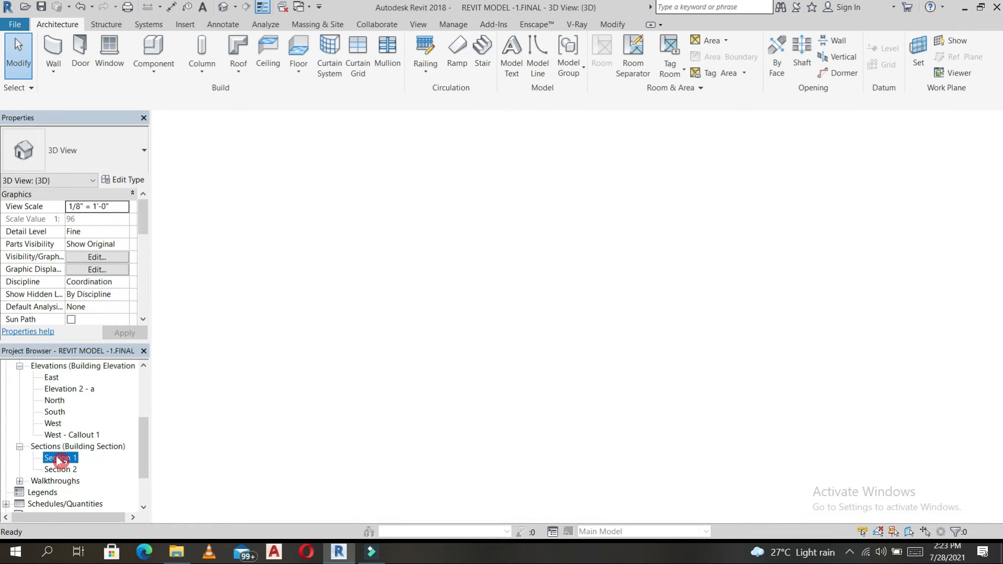
scroll(434, 302, up, 2)
scroll(434, 302, up, 2)
Step: Set the height offset of the ceiling over the living and dining rooms to 11' 0" and apply it
click(465, 265)
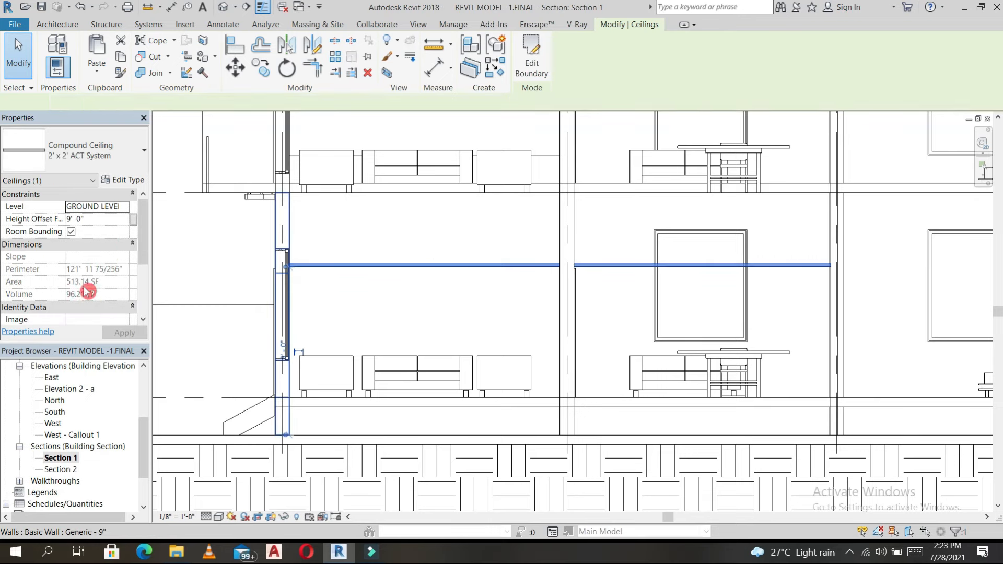
click(108, 219)
text(11)
key(Return)
click(124, 335)
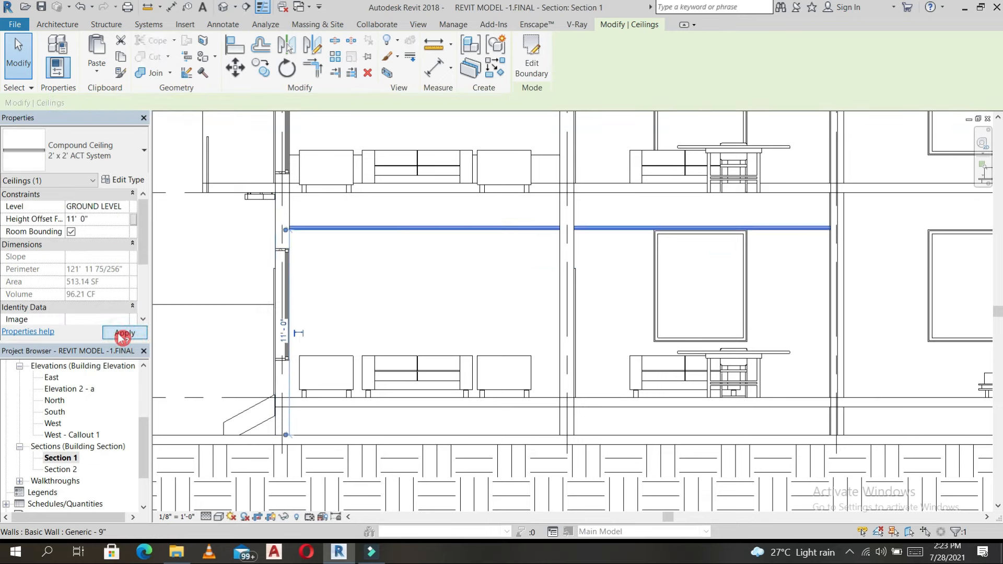
click(677, 270)
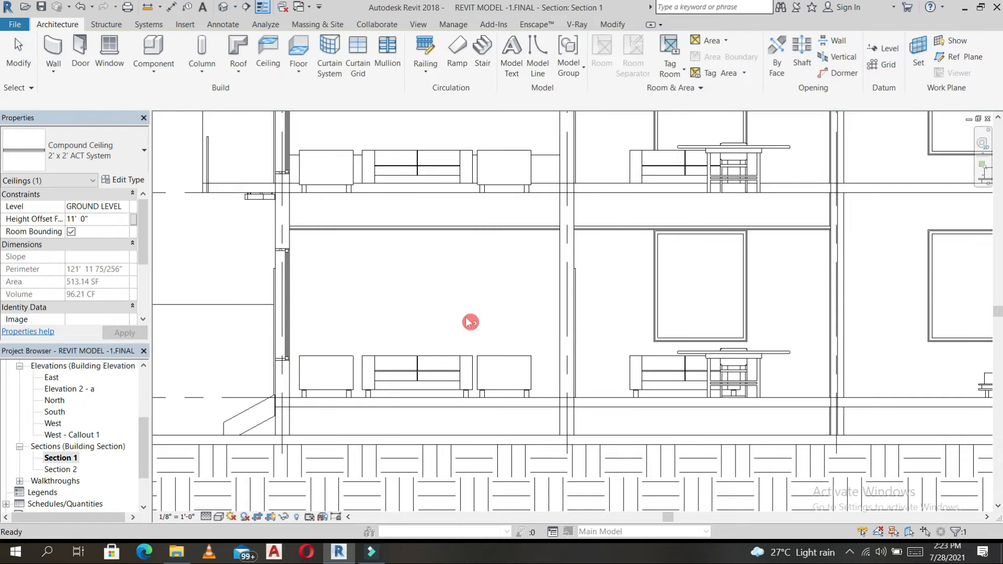
Step: Open the A101 - DELHI PROJECT sheet and examine the ceiling in its Section 1 viewport and the overall sheet layout
scroll(663, 277, down, 4)
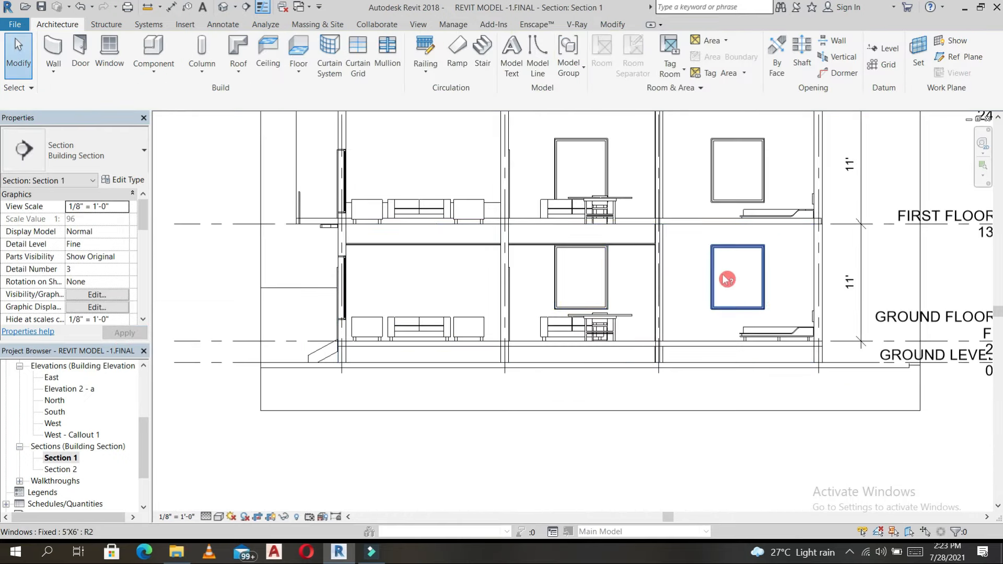
scroll(644, 390, down, 4)
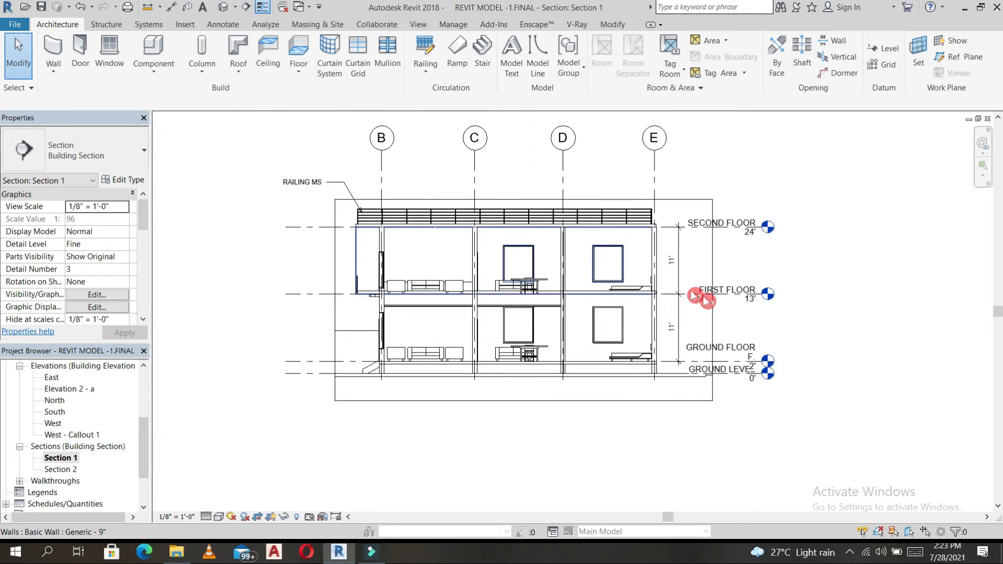
scroll(94, 454, down, 2)
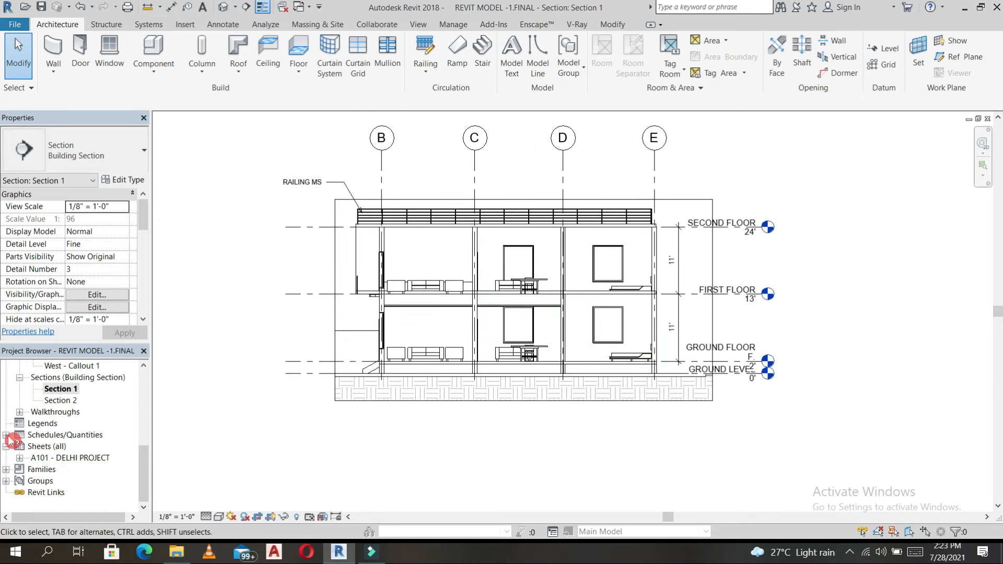
click(6, 436)
double_click(65, 470)
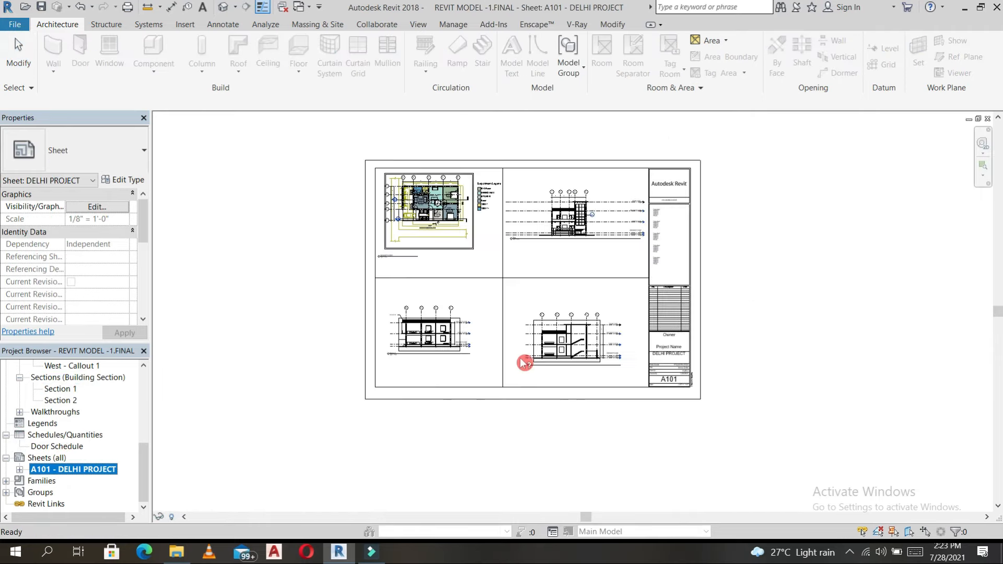
scroll(433, 358, up, 5)
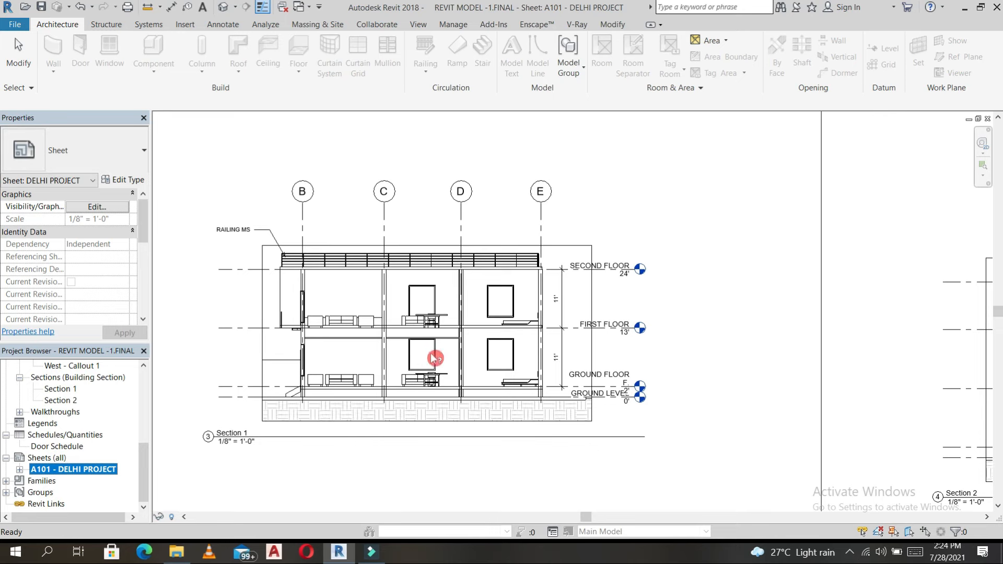
scroll(368, 353, up, 4)
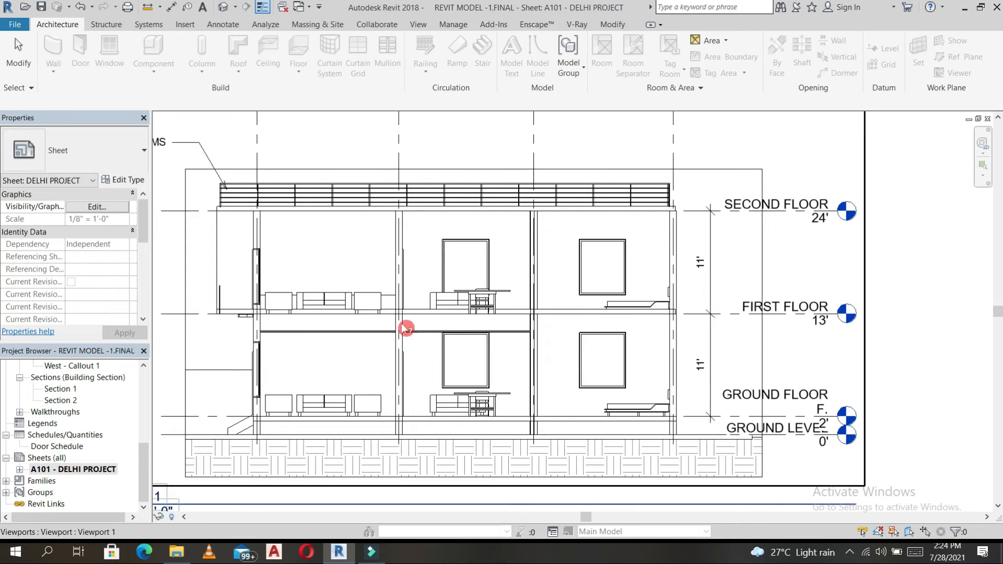
scroll(450, 303, down, 4)
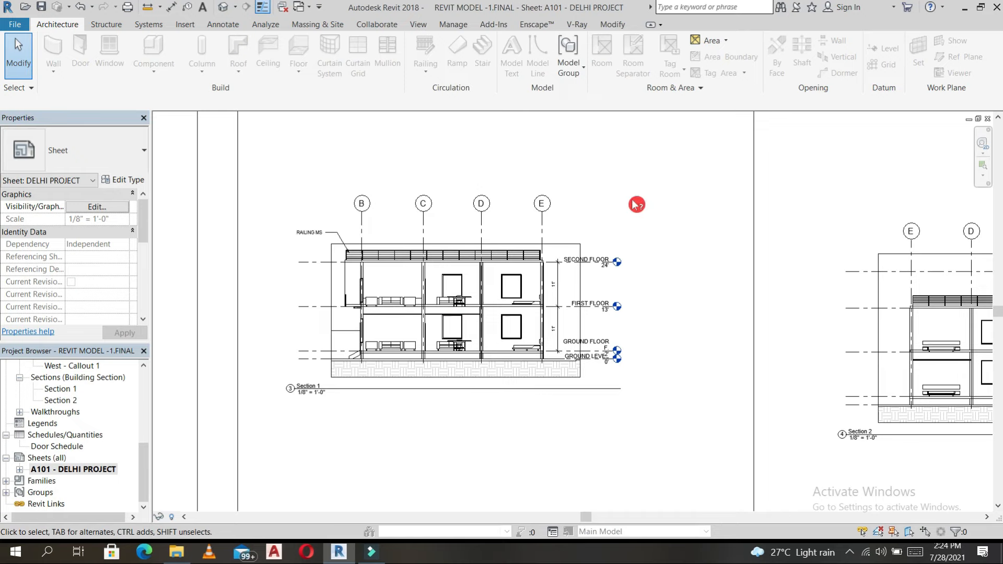
scroll(571, 324, down, 3)
scroll(549, 351, down, 4)
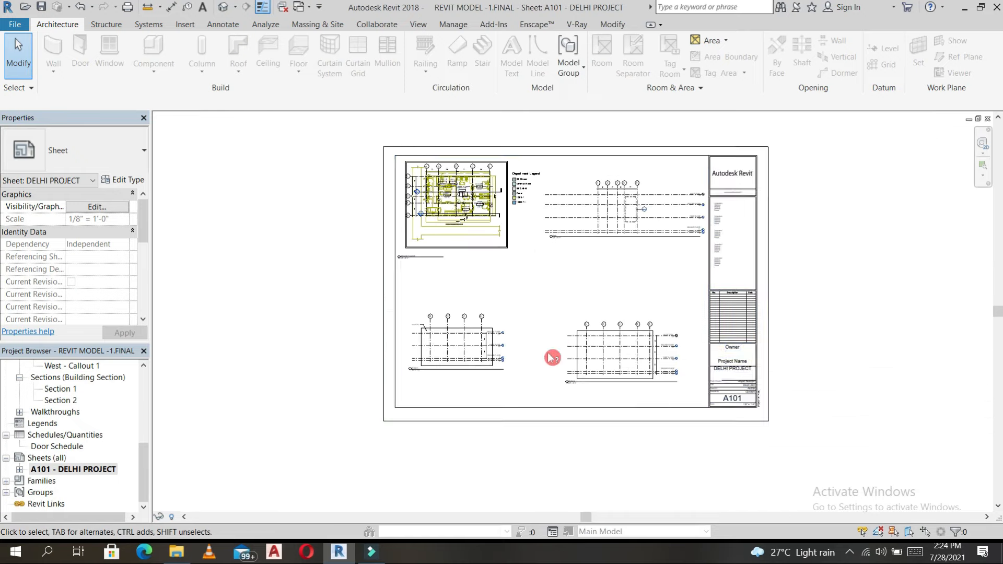
middle_drag(849, 288, 846, 285)
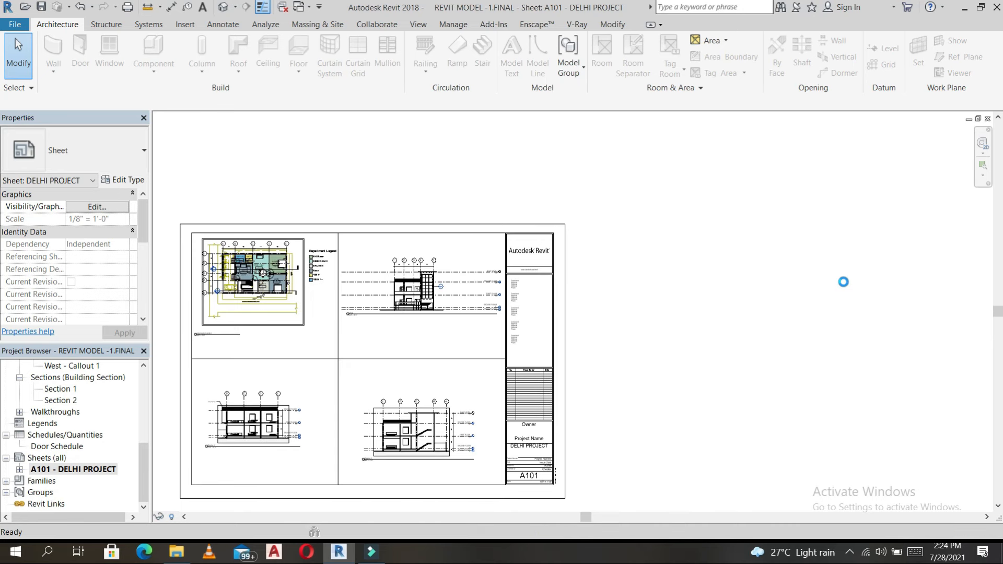
click(844, 284)
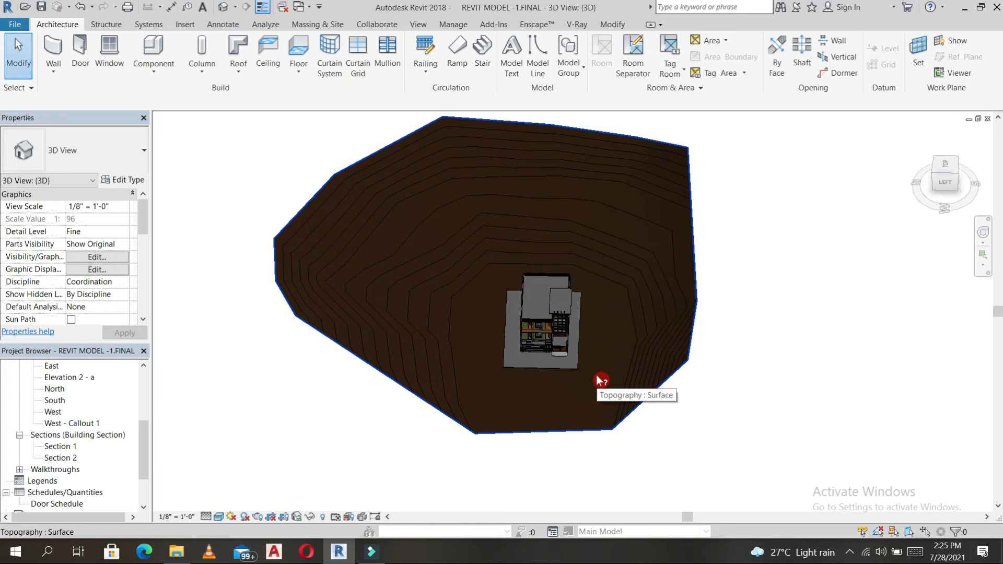
Step: Place a rotated Mazda_6_9417 car as a site component in the 3D view, about 13' in front of the boundary wall
scroll(601, 380, up, 3)
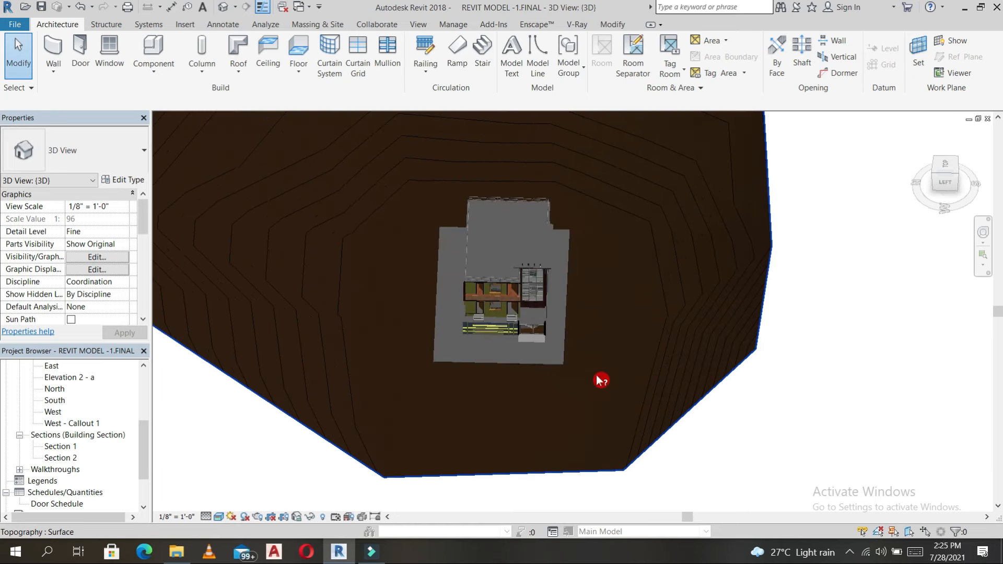
click(320, 25)
click(354, 50)
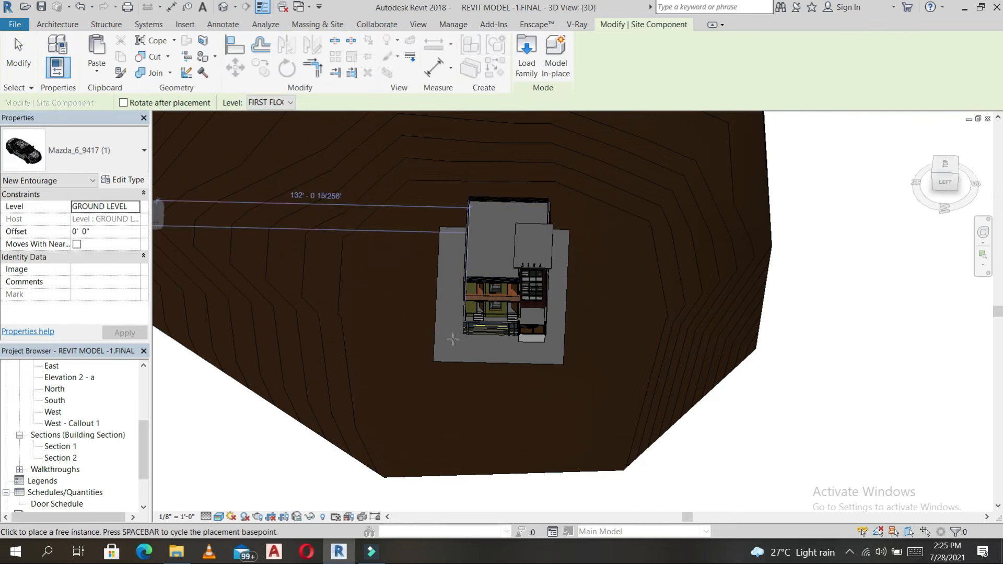
scroll(454, 342, up, 4)
key(space)
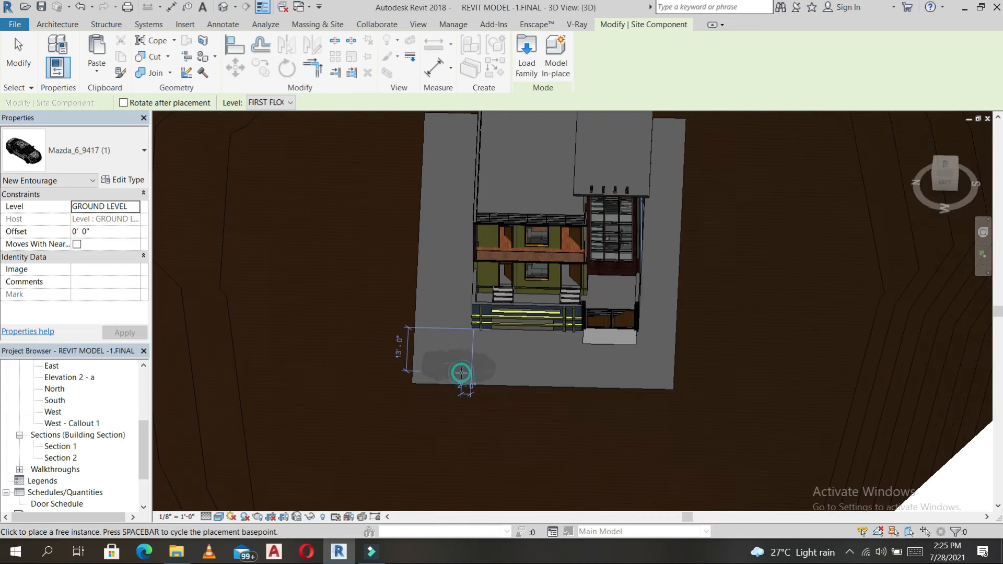
Step: Choose RPC Tree - Deciduous Fraxinus - 18' as the site component and set the 3D view's visual style to Shaded
click(137, 159)
click(140, 157)
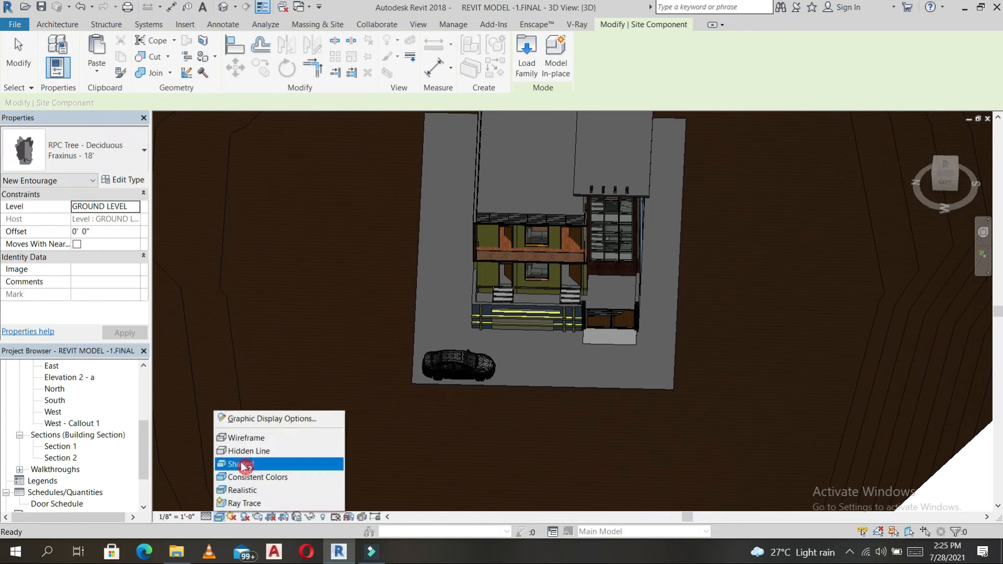
click(244, 465)
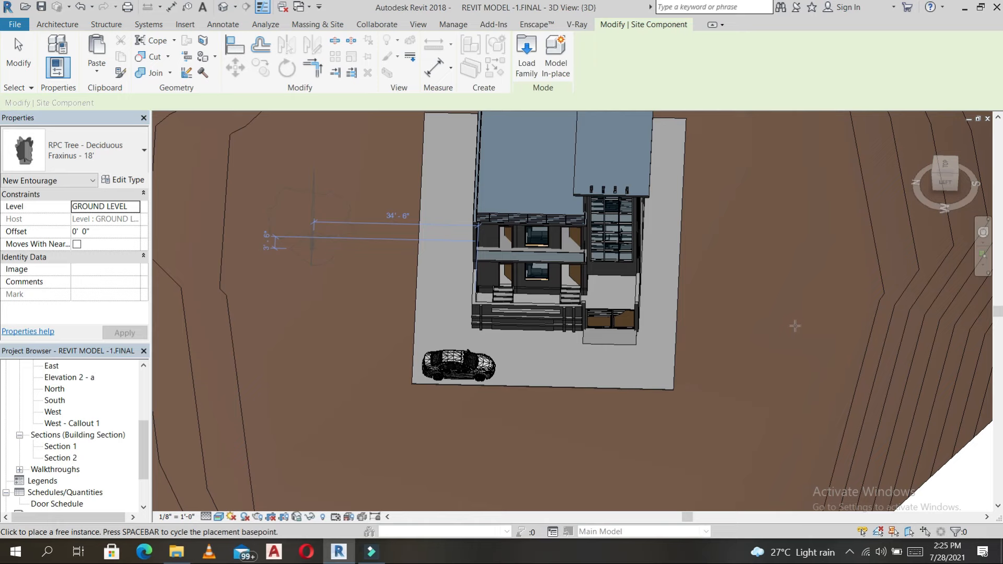
Step: Place RPC Tree - Deciduous Fraxinus - 18' trees on the terrain along both sides of the house and behind it
scroll(796, 328, down, 1)
scroll(609, 221, down, 1)
middle_drag(609, 221, 620, 334)
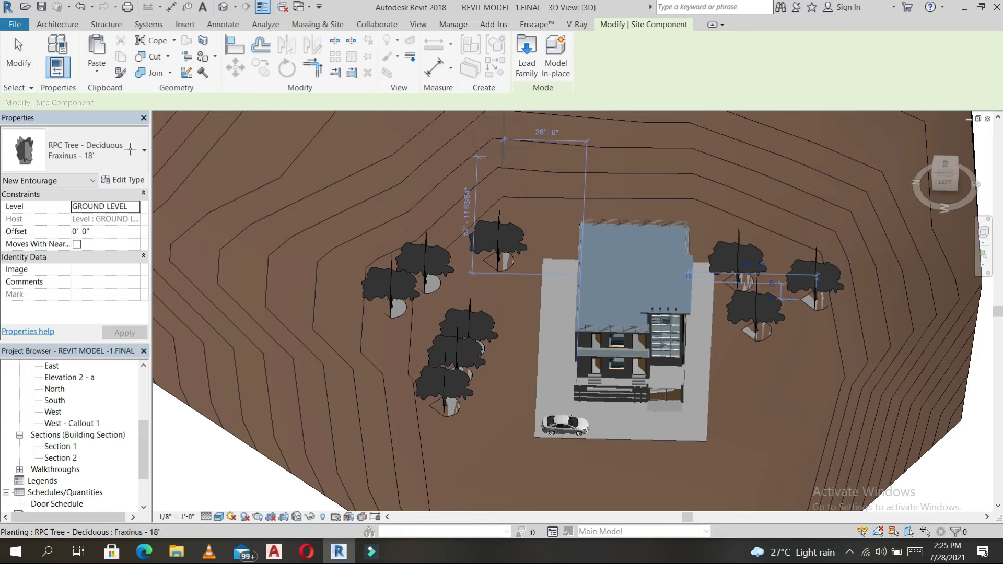
Step: Place RPC Tree - Deciduous Red Ash - 25' trees among the existing trees on both sides of the house and behind it
click(133, 152)
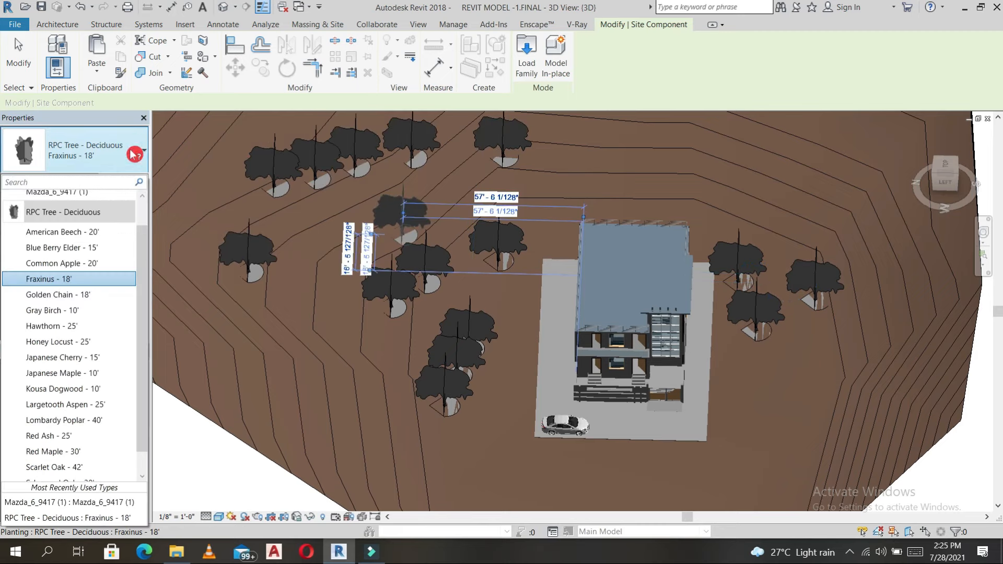
click(50, 436)
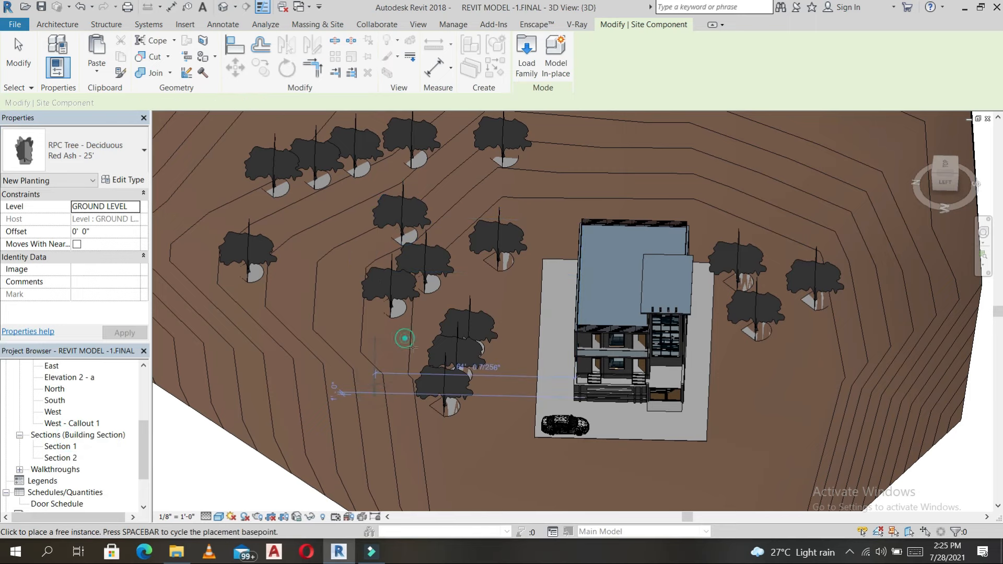
click(548, 232)
click(587, 186)
click(773, 162)
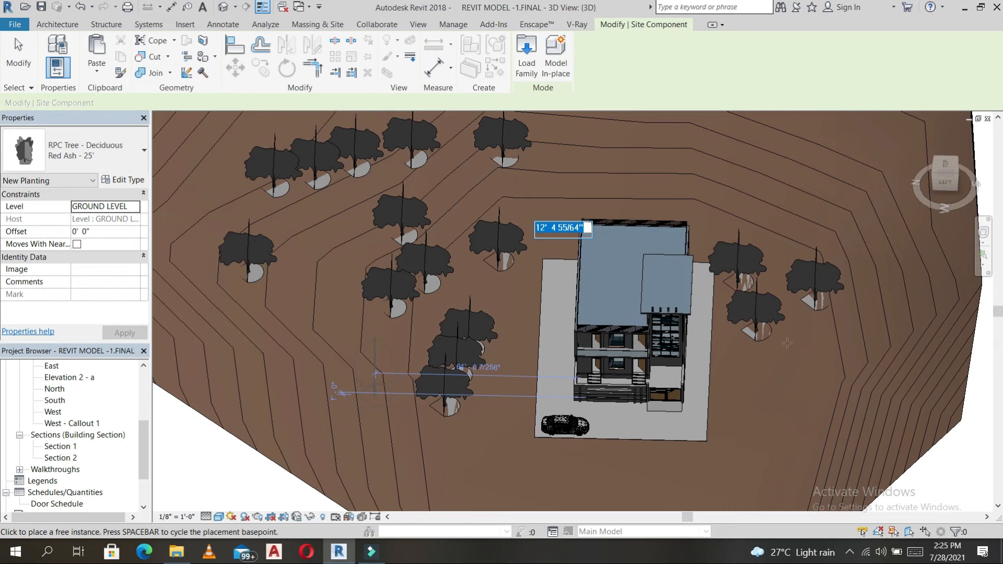
key(Escape)
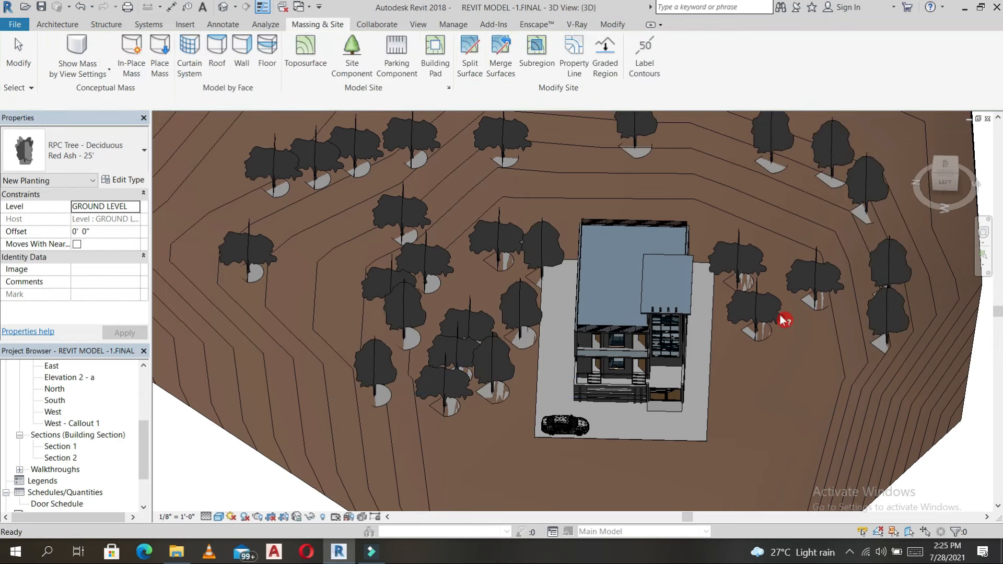
Step: Place RPC Tree - Deciduous Schumard Oak - 30' trees beside and behind the house, and end the site component placement
click(131, 148)
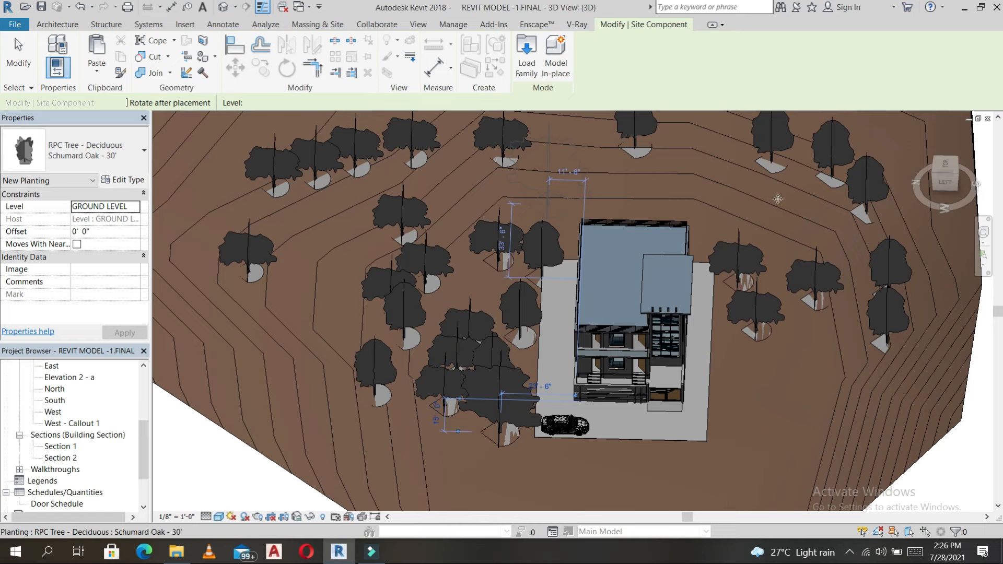
right_click(753, 190)
click(771, 197)
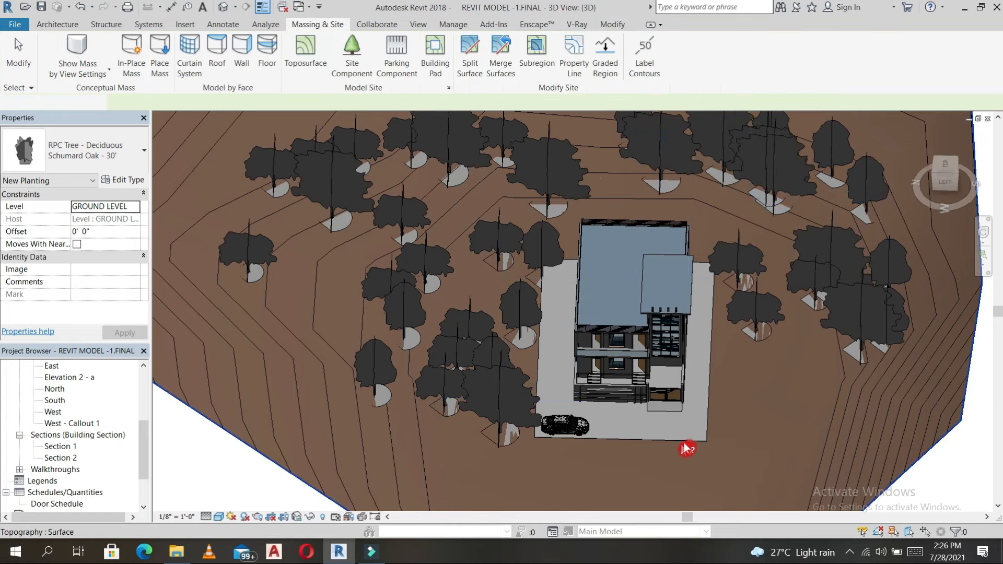
Step: Edit the boundary of the Generic - 6" slab around the house, moving its front edge back towards the house
click(648, 418)
click(533, 58)
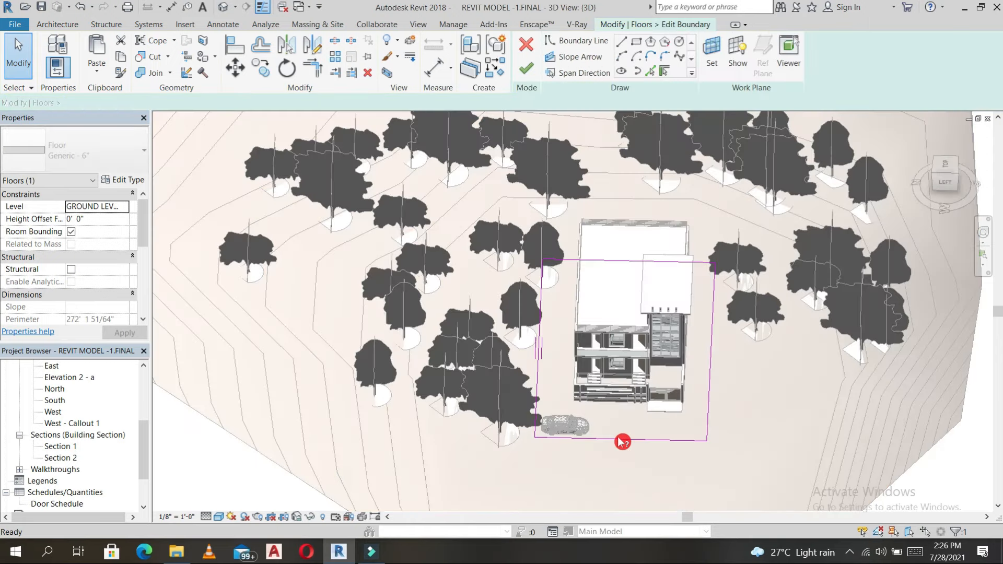
click(622, 441)
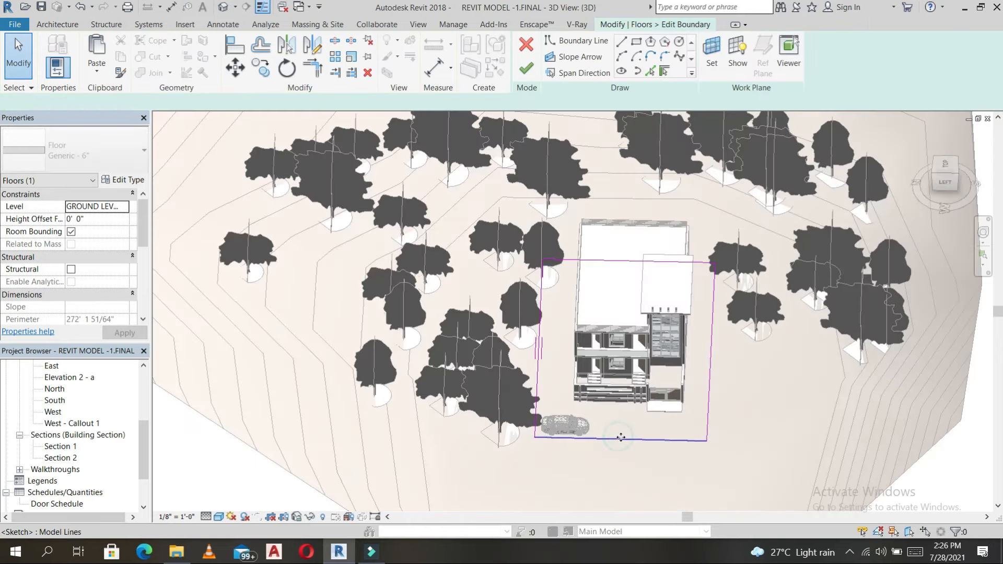
click(526, 69)
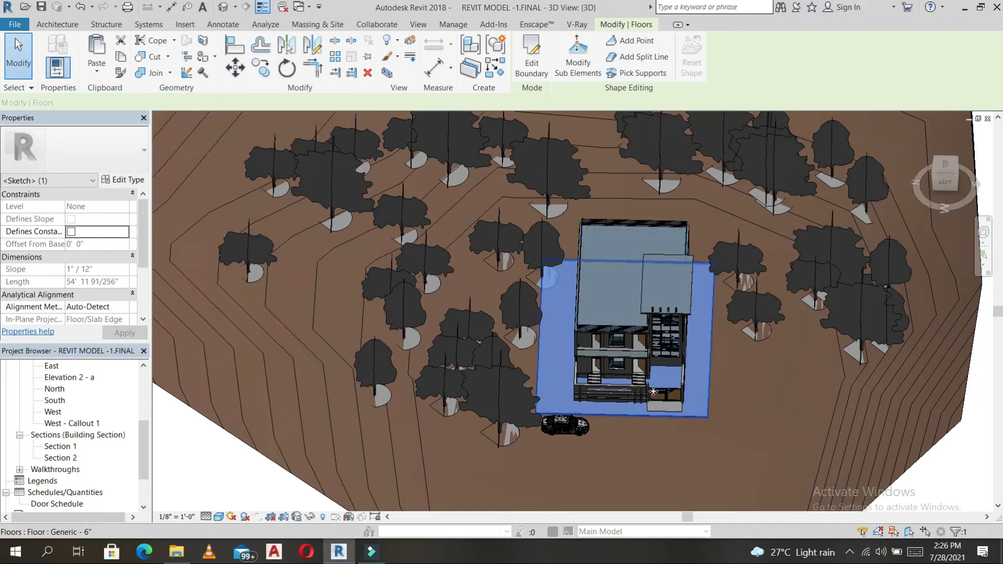
Step: Review the trees and terrain around the house in 3D and open the GROUND FLOOR F. floor plan
scroll(631, 432, down, 4)
middle_drag(705, 427, 601, 430)
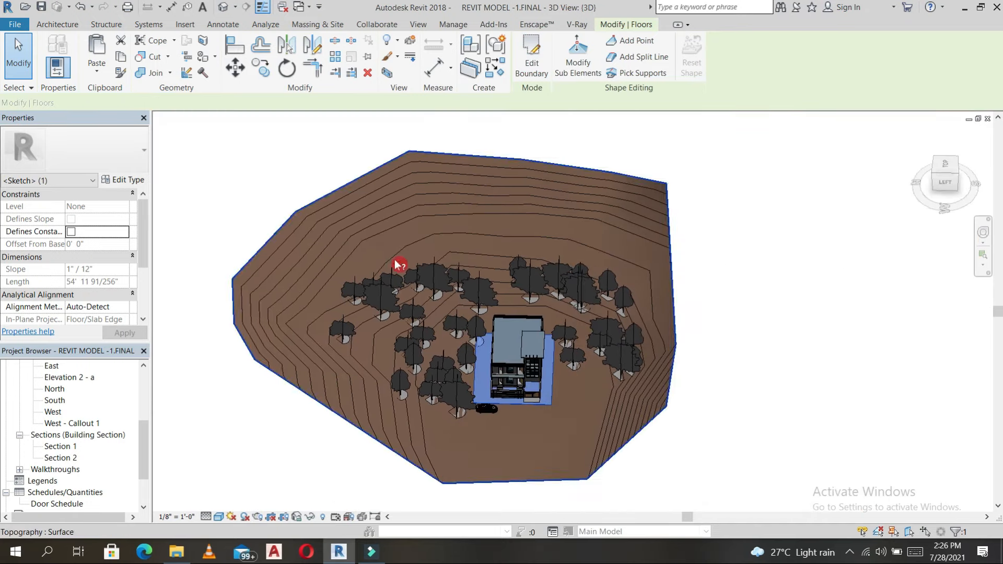
click(522, 359)
scroll(468, 329, up, 2)
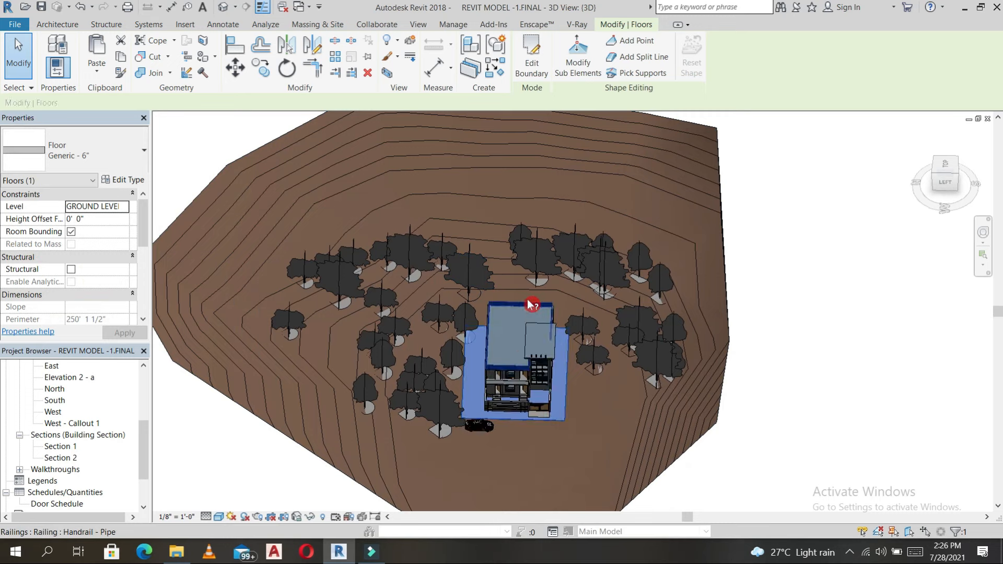
scroll(60, 418, up, 4)
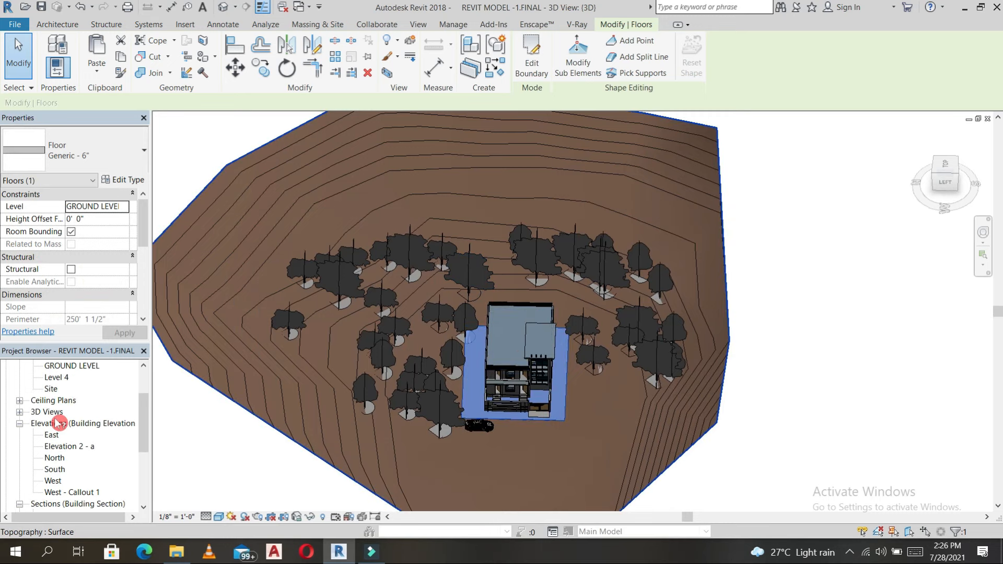
double_click(73, 401)
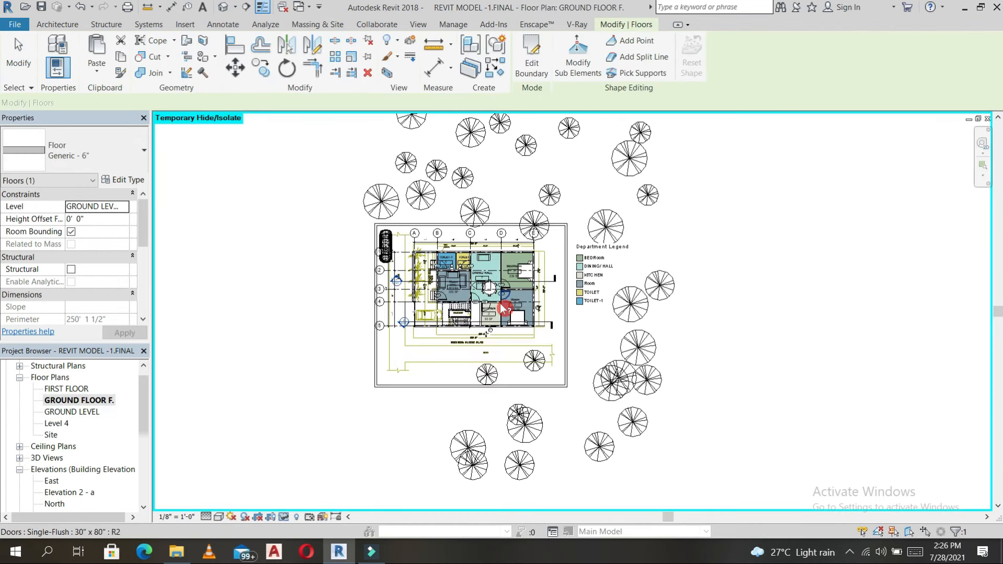
Step: Create a camera view from a point well in front of the house, aiming through it to the trees behind
click(234, 10)
click(242, 42)
scroll(233, 325, down, 2)
middle_drag(233, 324, 456, 334)
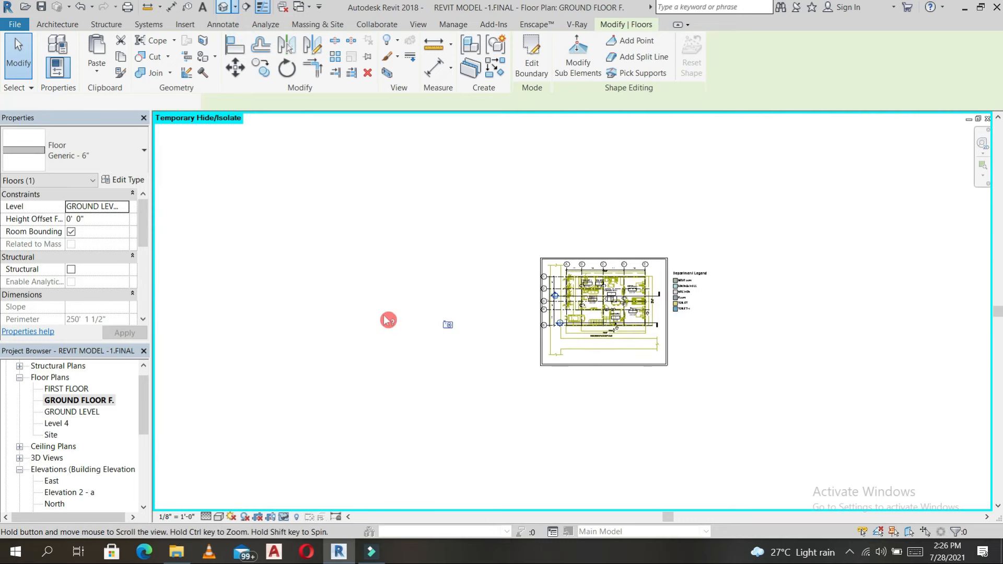
click(355, 309)
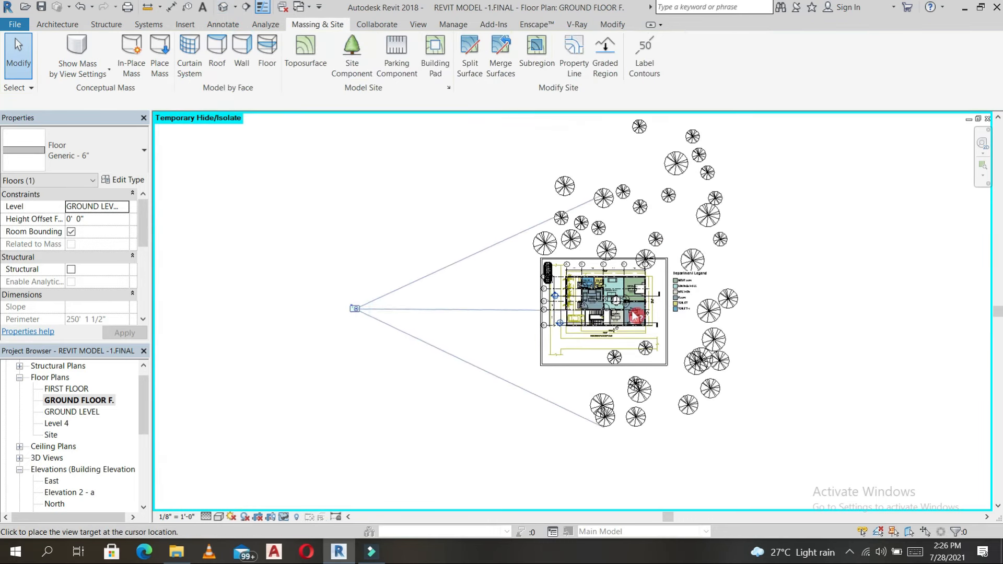
click(736, 312)
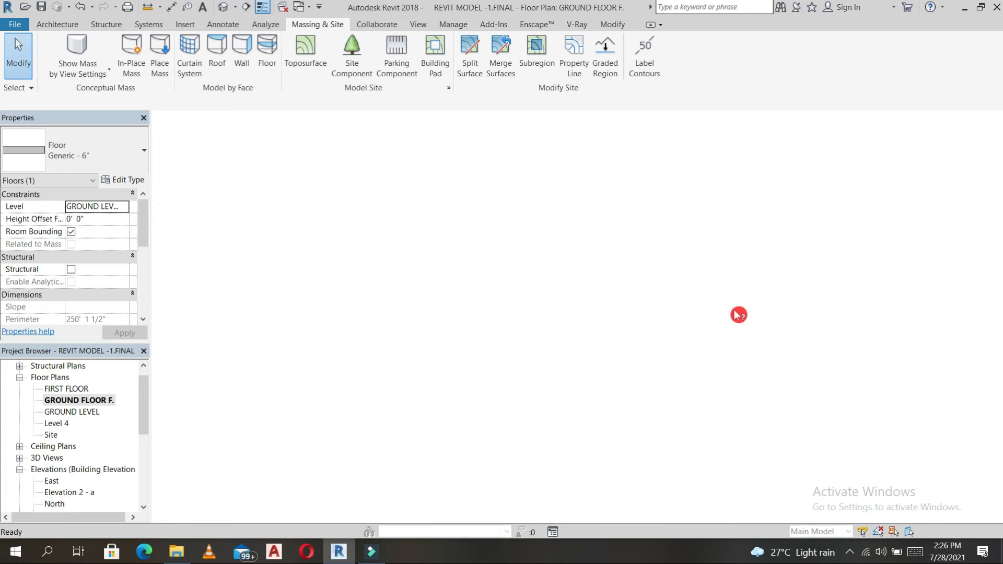
Step: Tighten the camera view's crop region around the house, trimming the foreground, the sky and the trees at the sides
click(563, 472)
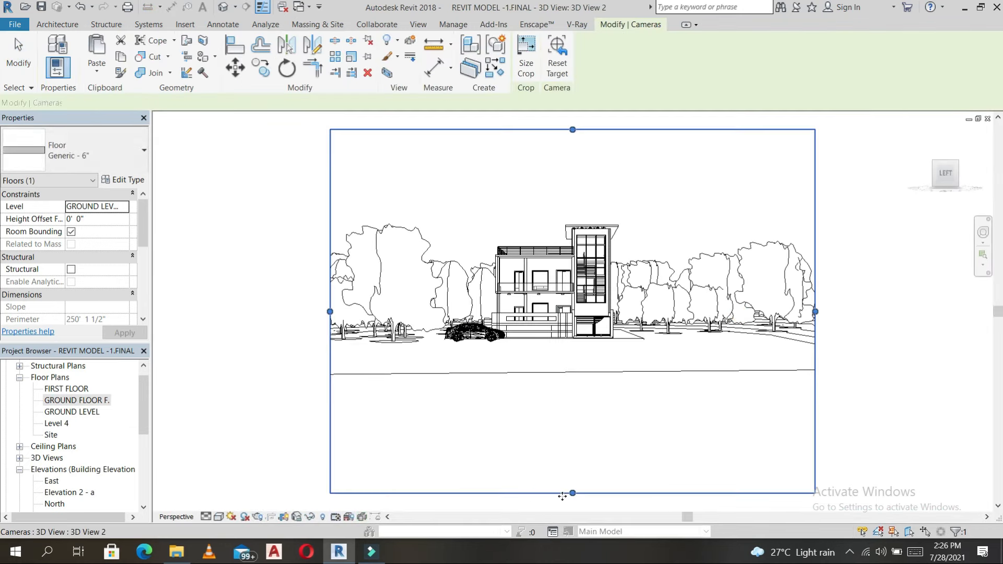
drag(573, 493, 573, 359)
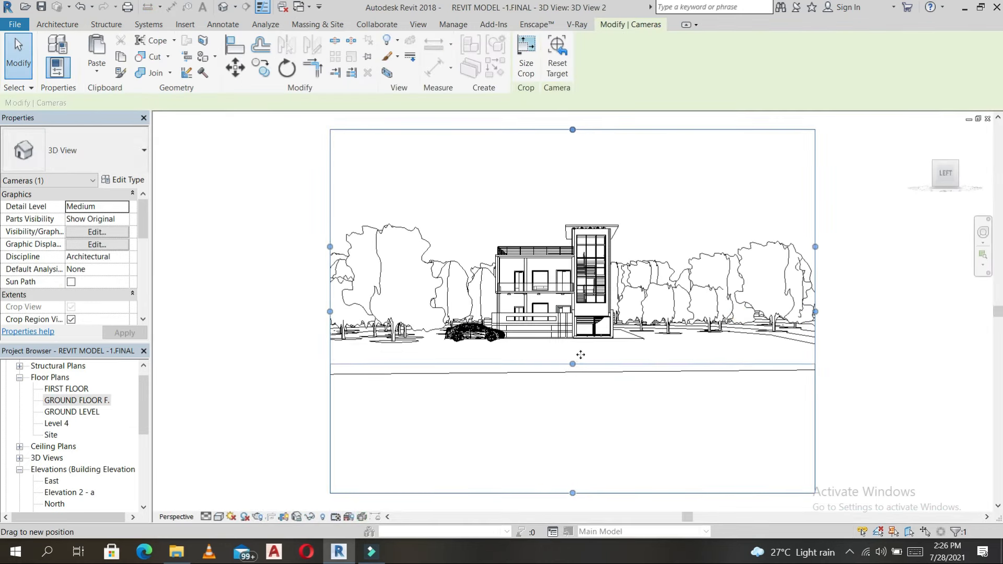
drag(573, 129, 573, 191)
drag(815, 274, 690, 275)
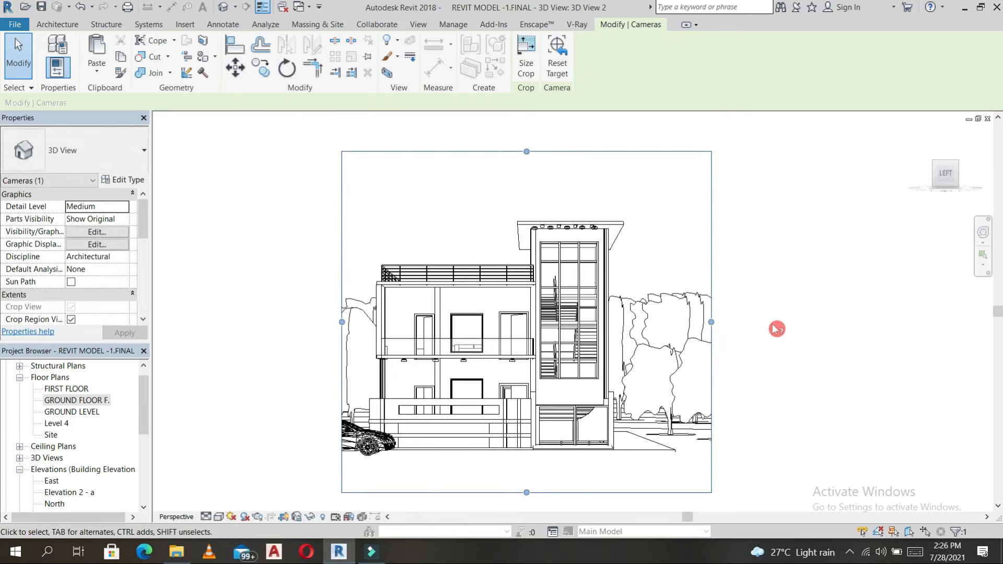
scroll(779, 331, up, 2)
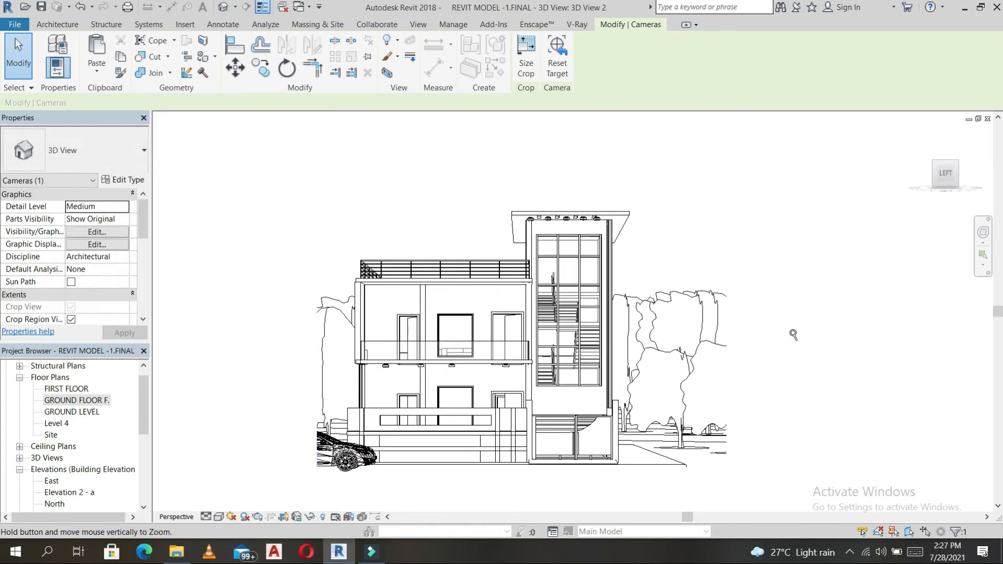
click(795, 335)
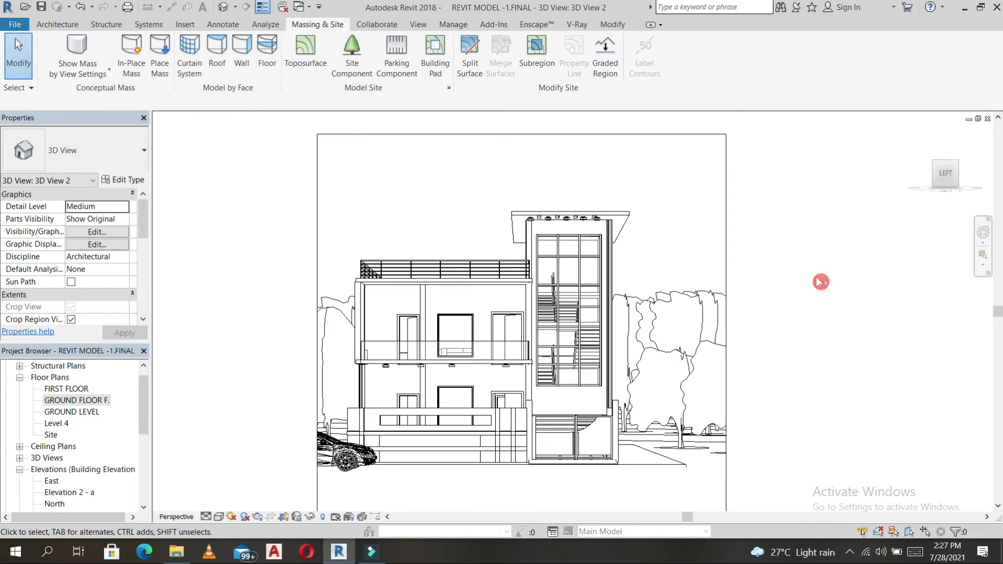
Step: Set the rendering quality to High and the background to Sky: Very Cloudy, keeping the Exterior: Sun only lighting scheme
key(r)
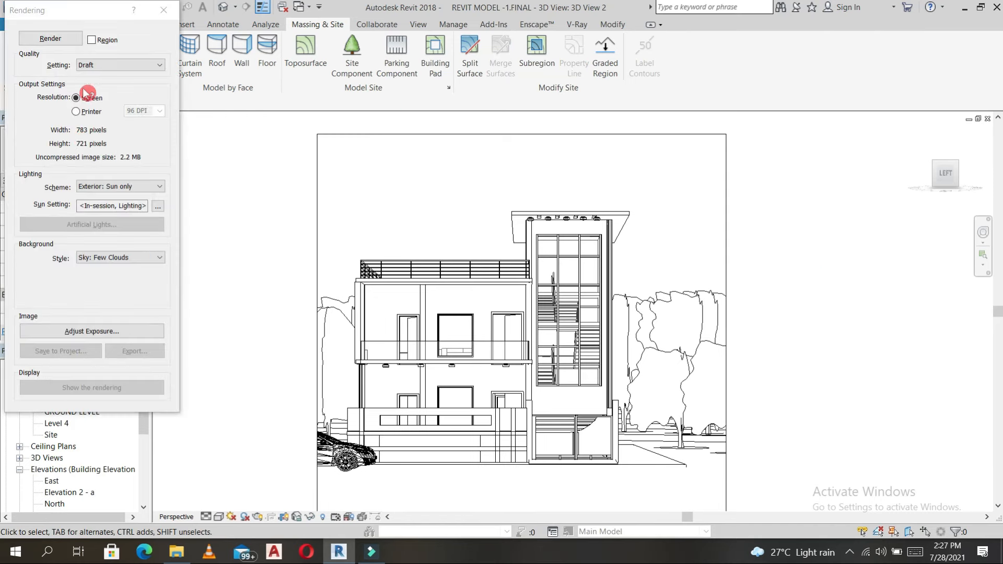
click(146, 64)
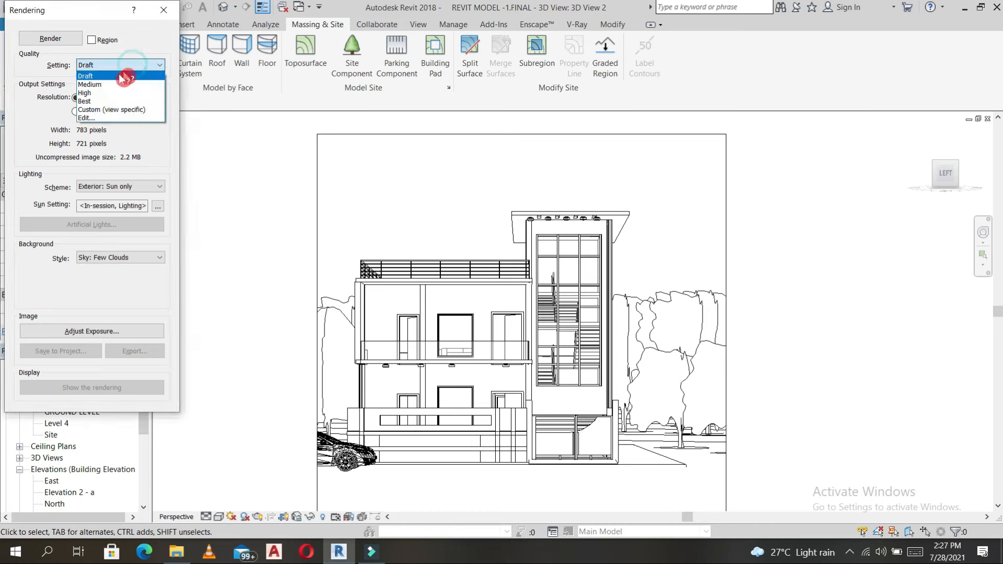
click(97, 93)
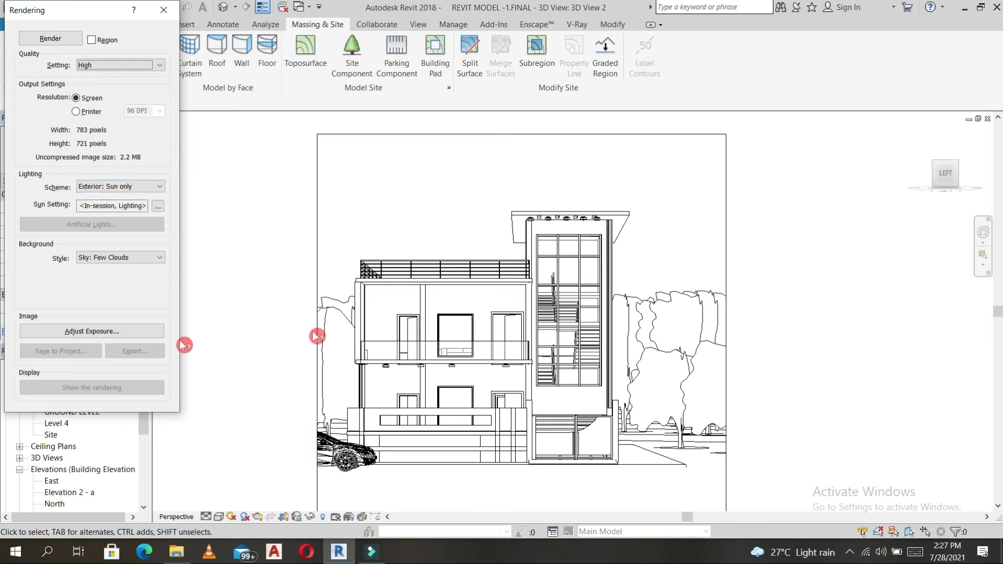
click(151, 261)
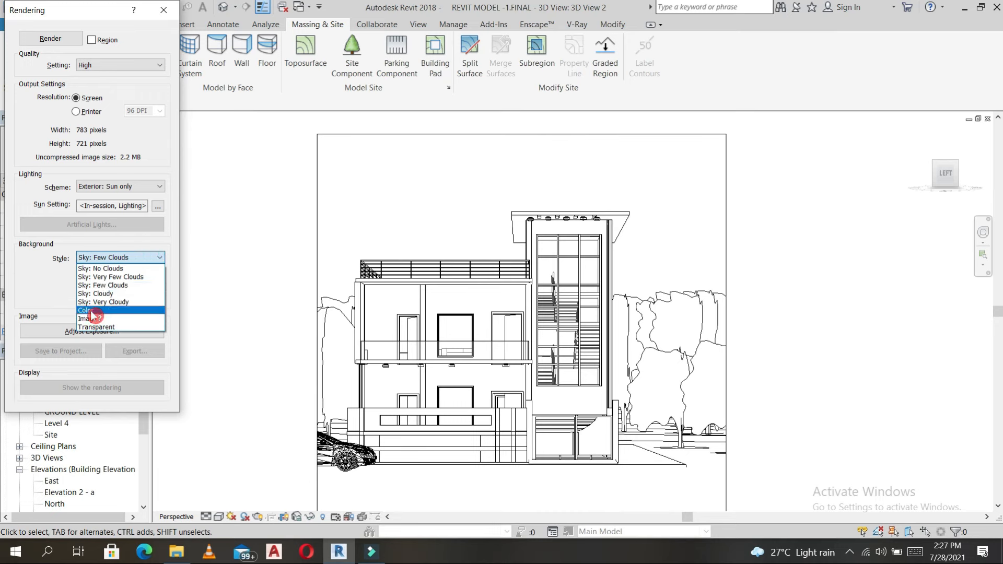
click(112, 303)
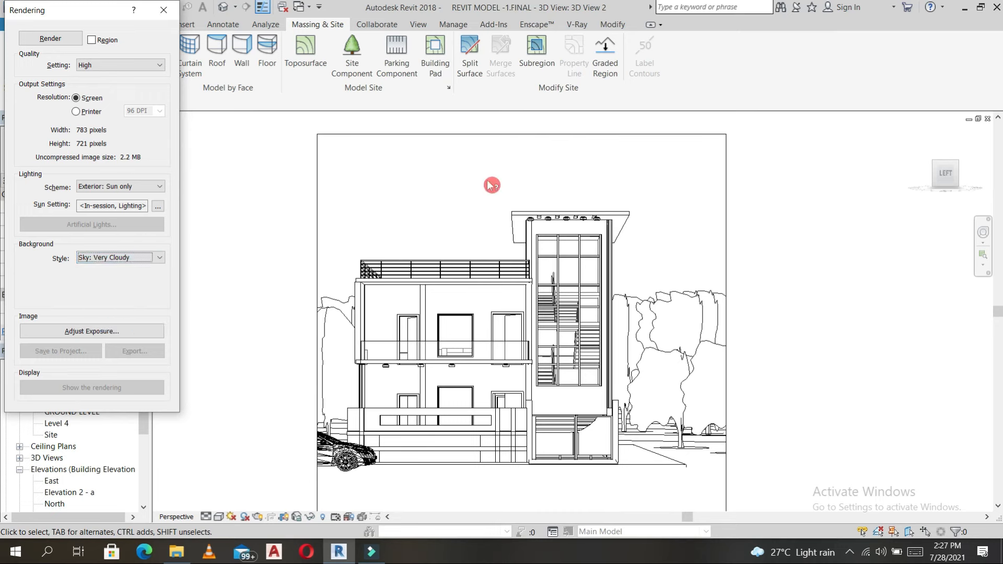
click(157, 187)
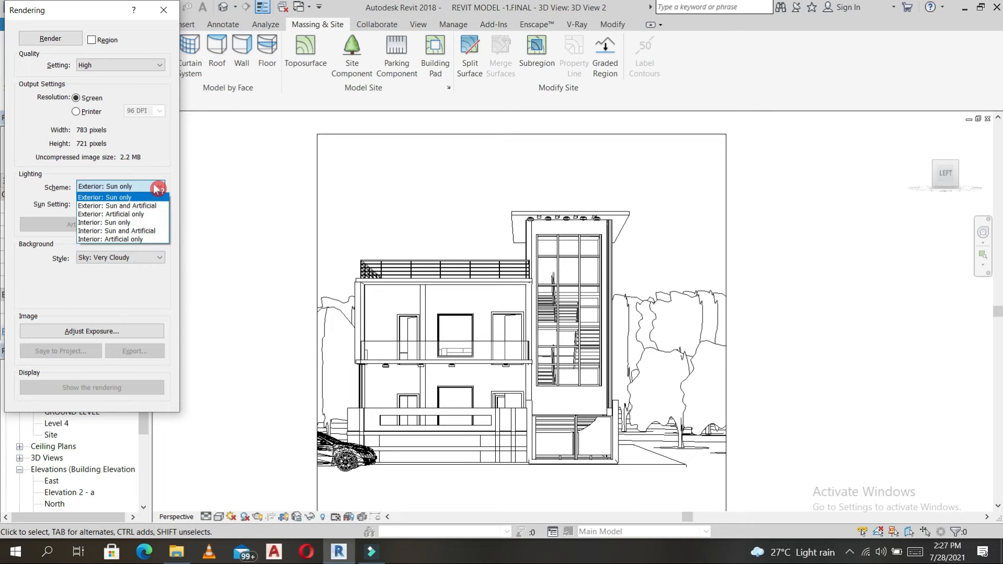
click(158, 187)
click(157, 187)
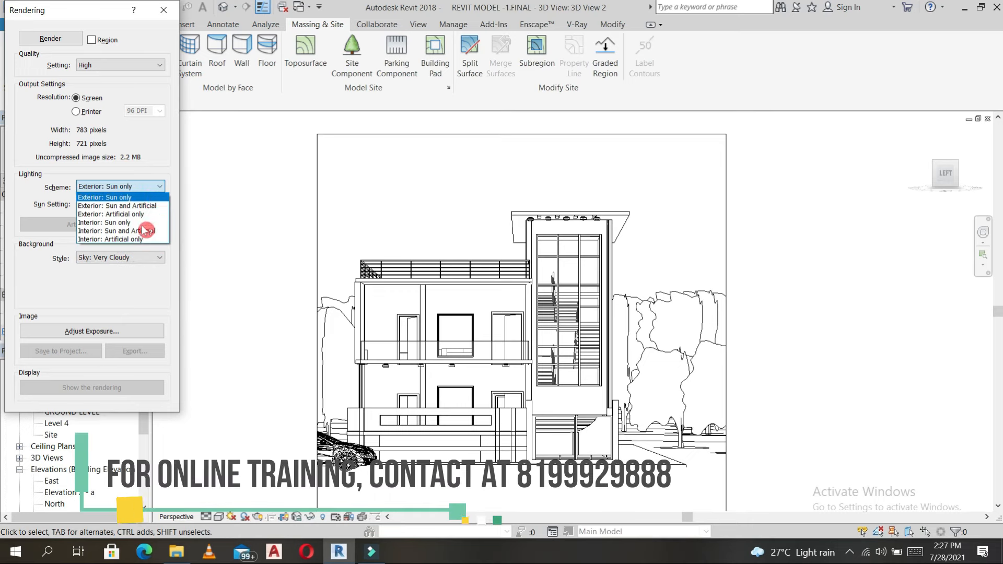
click(140, 259)
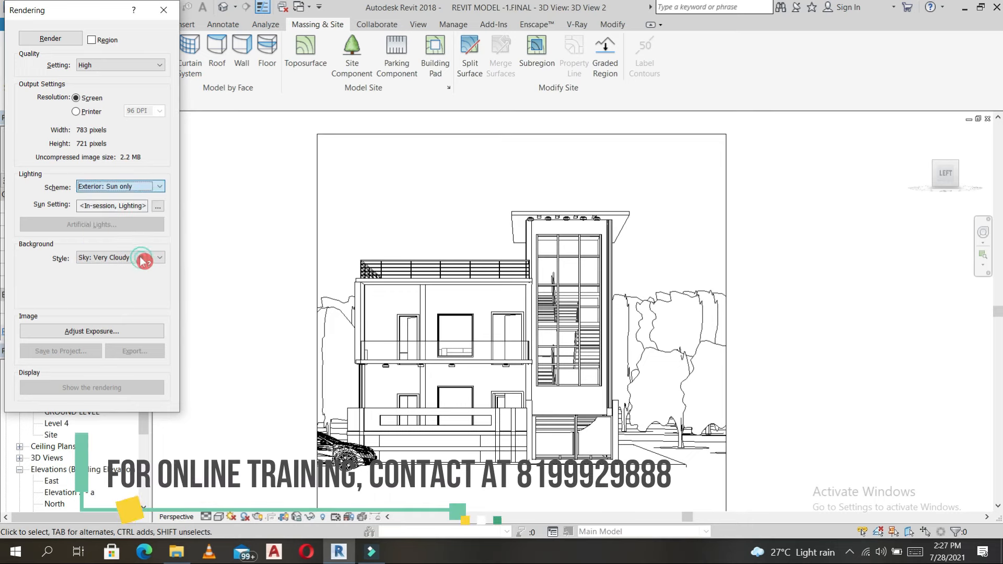
Step: Render the camera view of the house and stop the rendering before it completes
click(68, 40)
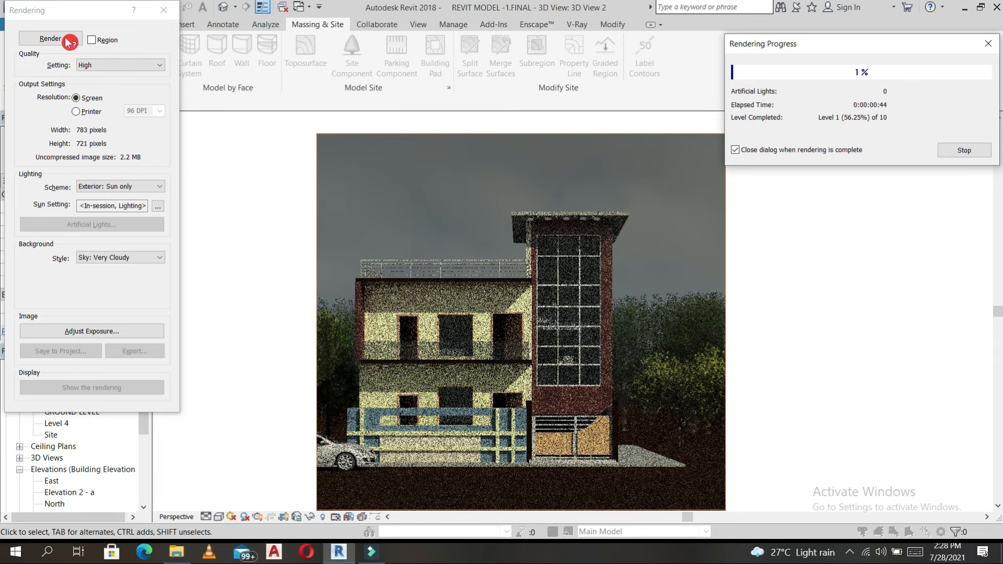
click(964, 150)
click(544, 278)
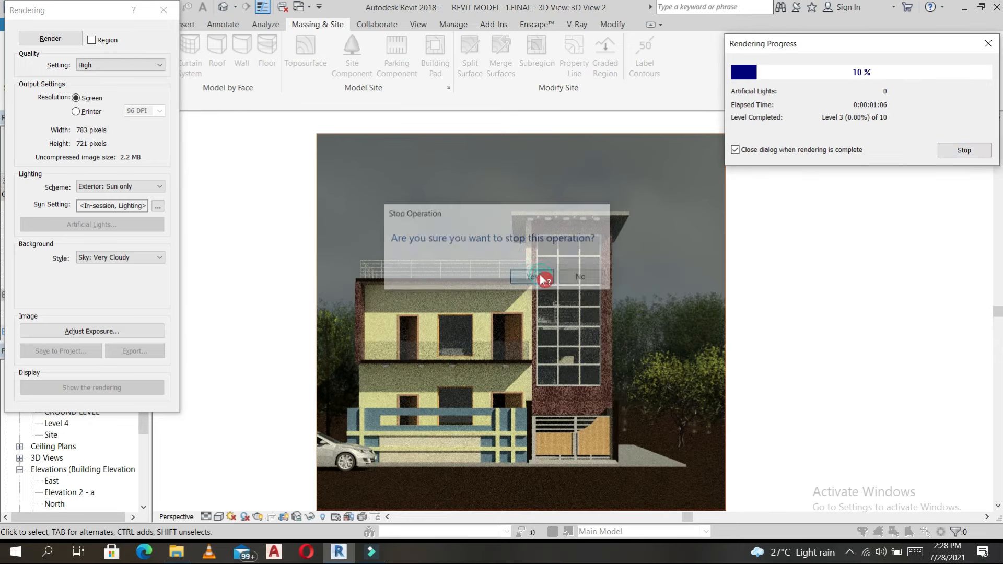